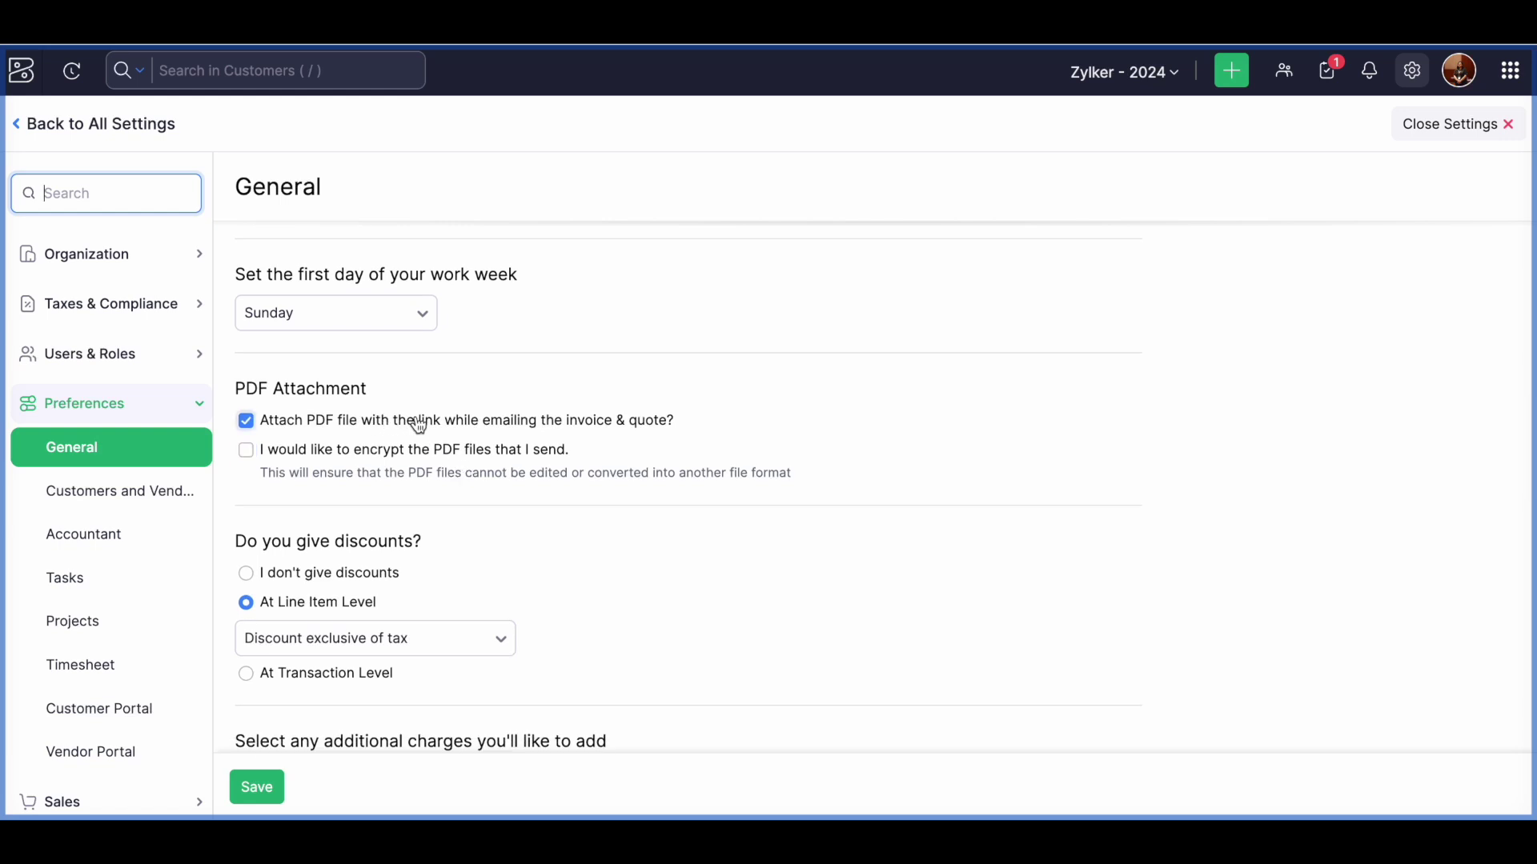
Review the discount preferences in the General settings, including the tax-inclusive and tax-exclusive choices for line-item discounts
{"action": "scroll", "coordinate": [436, 474], "scroll_direction": "down", "scroll_amount": 1}
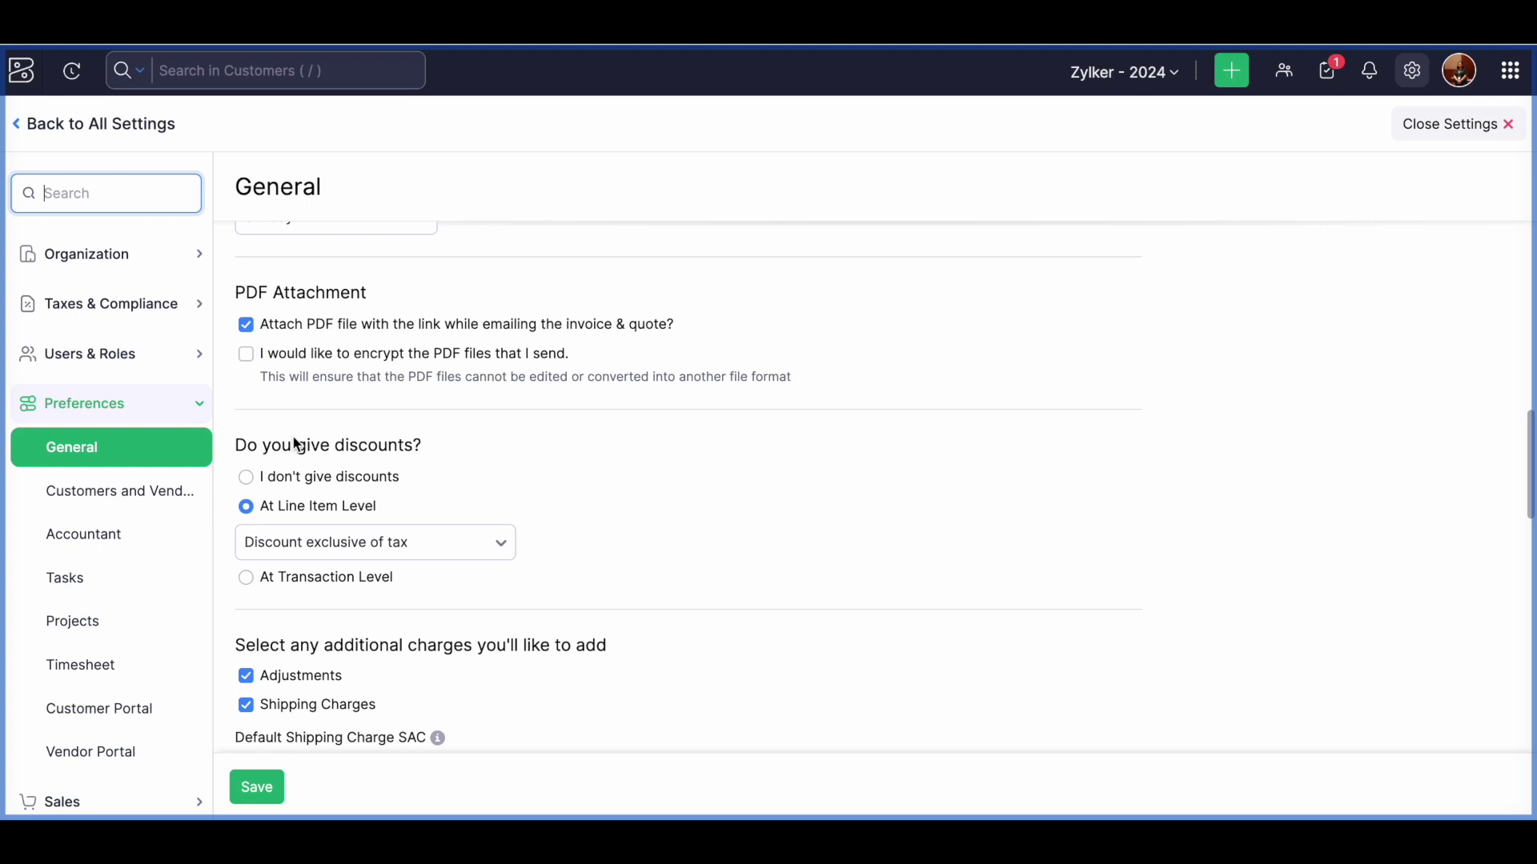
{"action": "left_click_drag", "start_coordinate": [237, 446], "coordinate": [429, 461]}
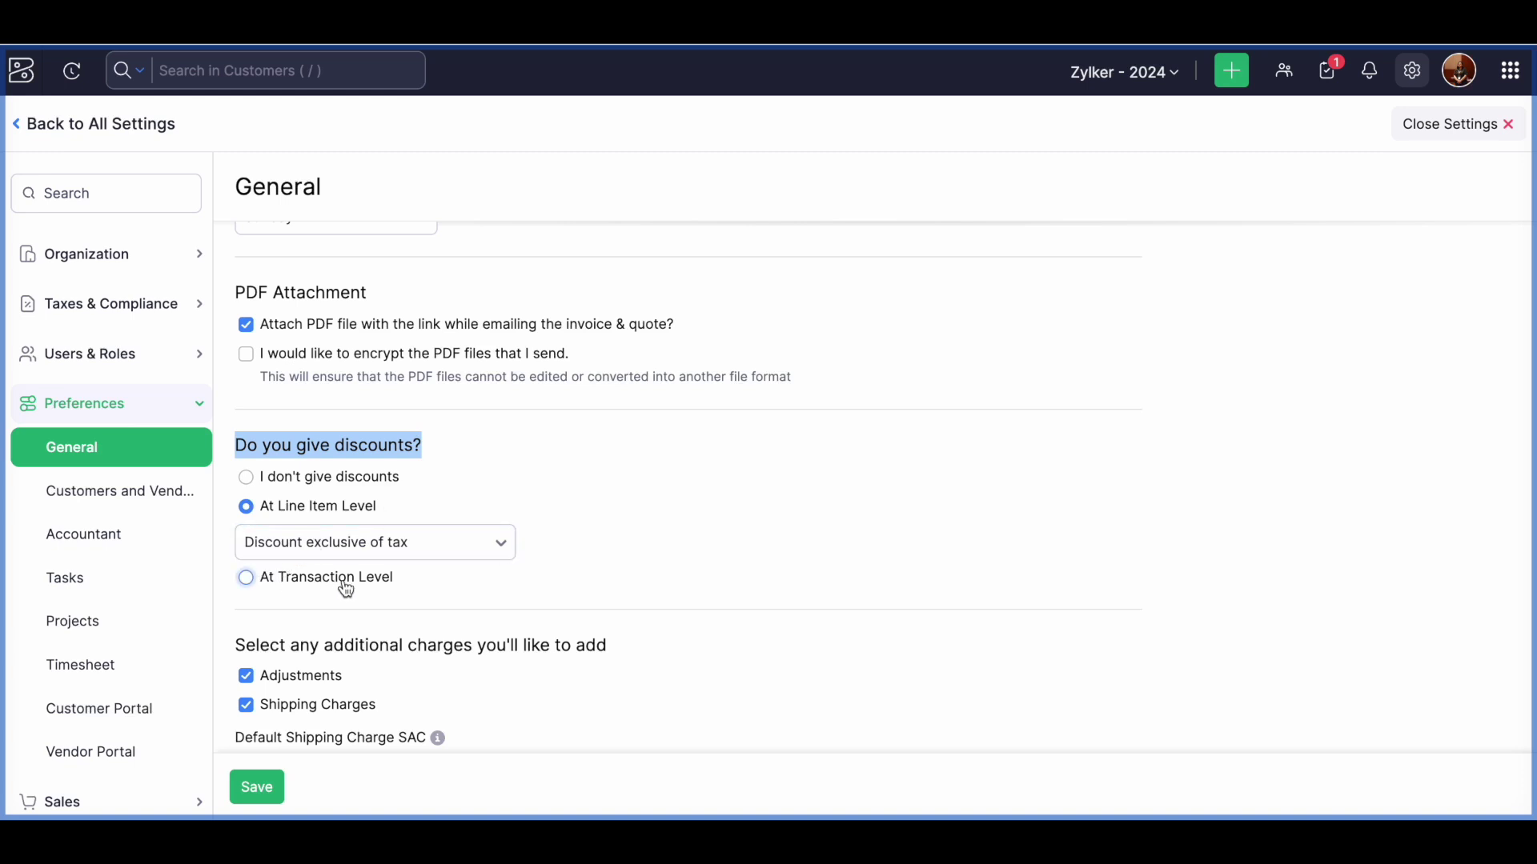
{"action": "left_click", "coordinate": [389, 547]}
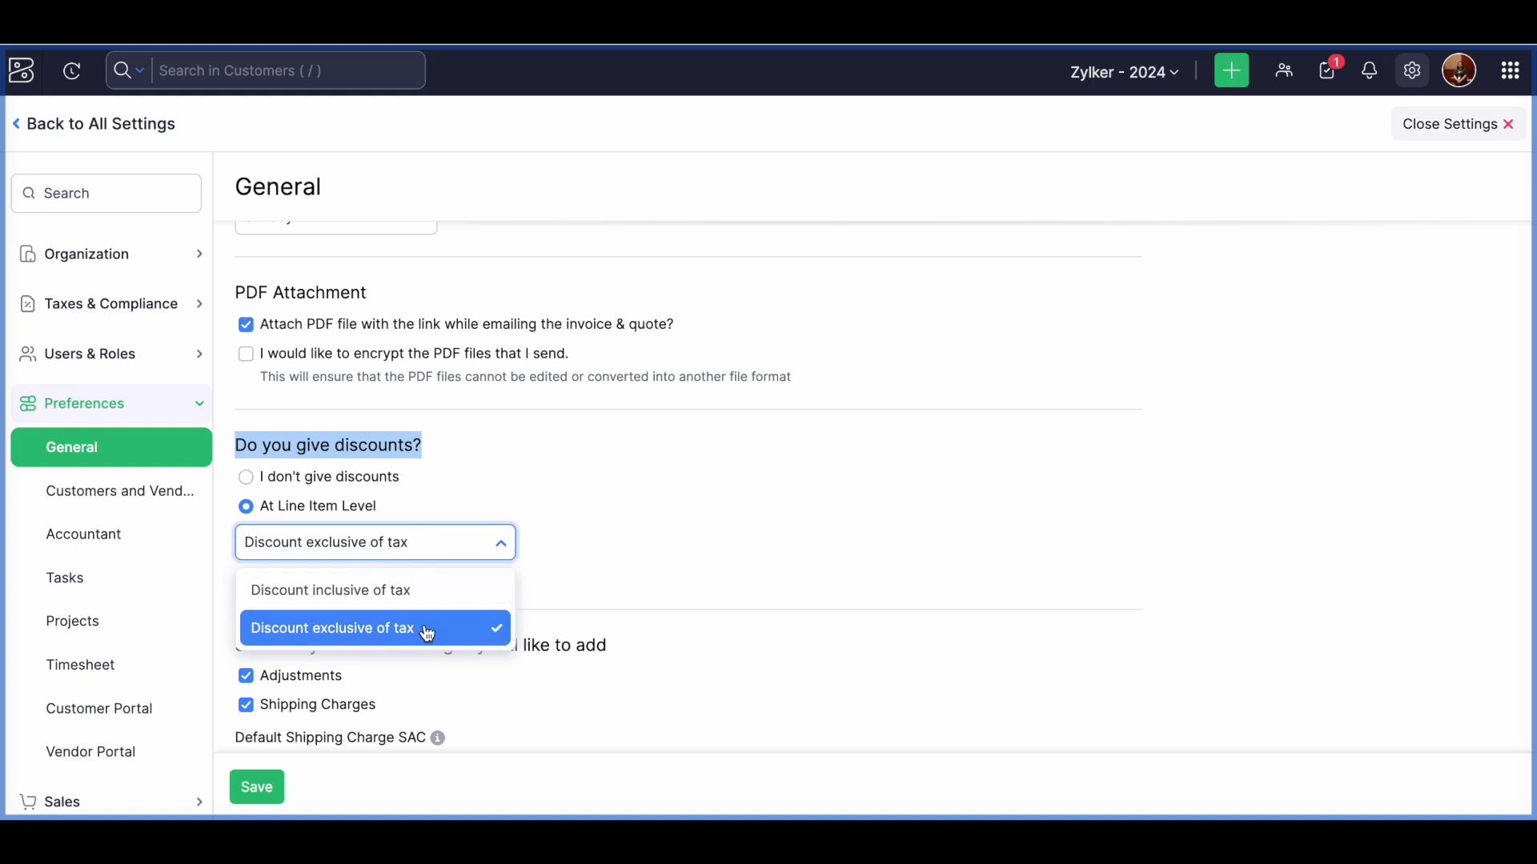
{"action": "left_click", "coordinate": [663, 517]}
{"action": "scroll", "coordinate": [609, 584], "scroll_direction": "down", "scroll_amount": 3}
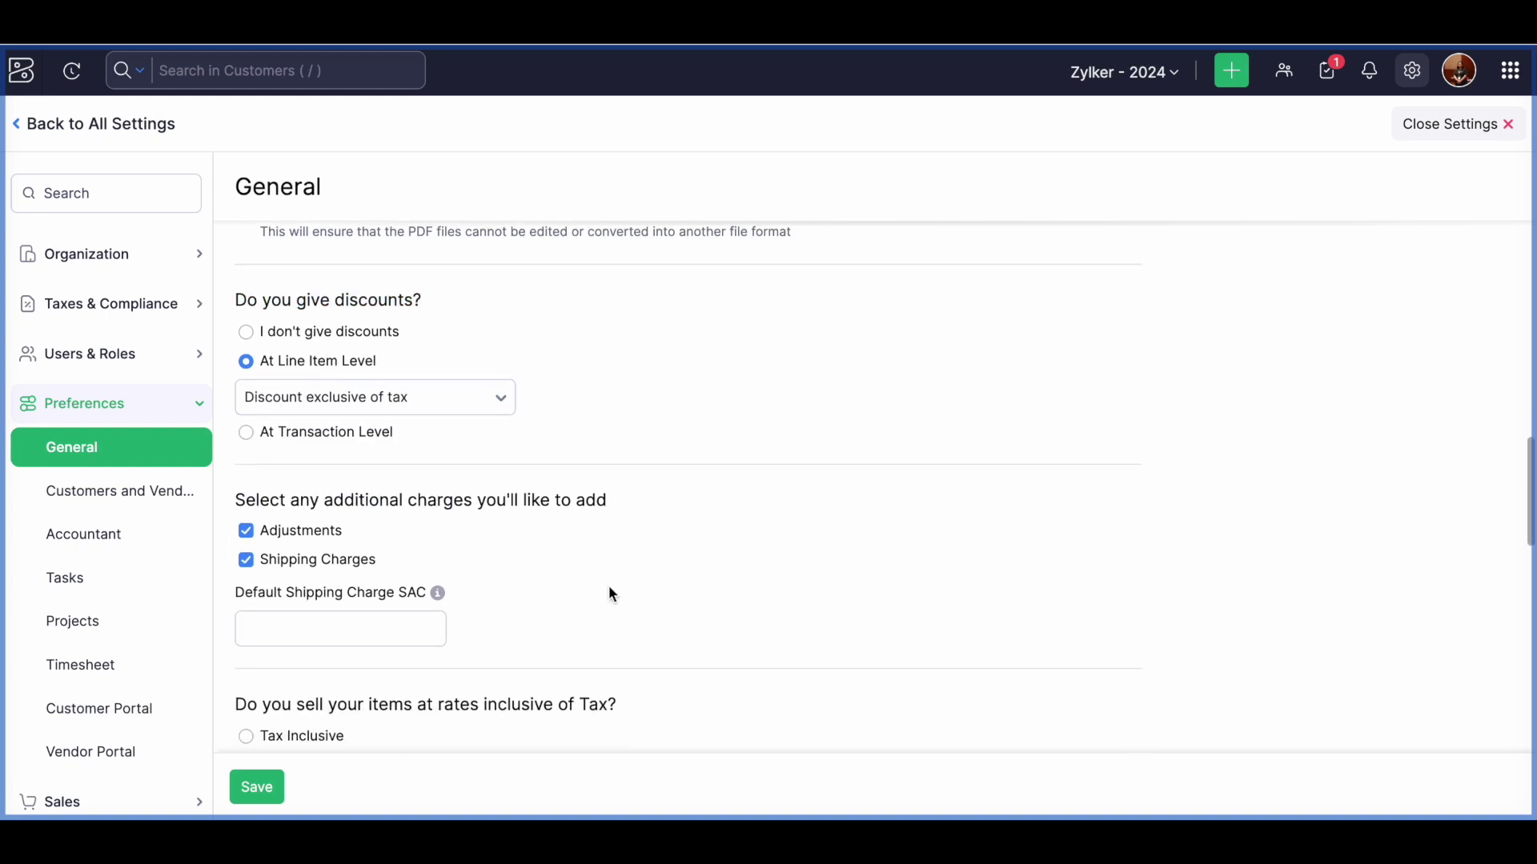
Review the General preferences for additional charges, tax-inclusive item rates, sales rounding, the salesperson field, and billable bills and expenses
{"action": "left_click_drag", "start_coordinate": [231, 447], "coordinate": [629, 464]}
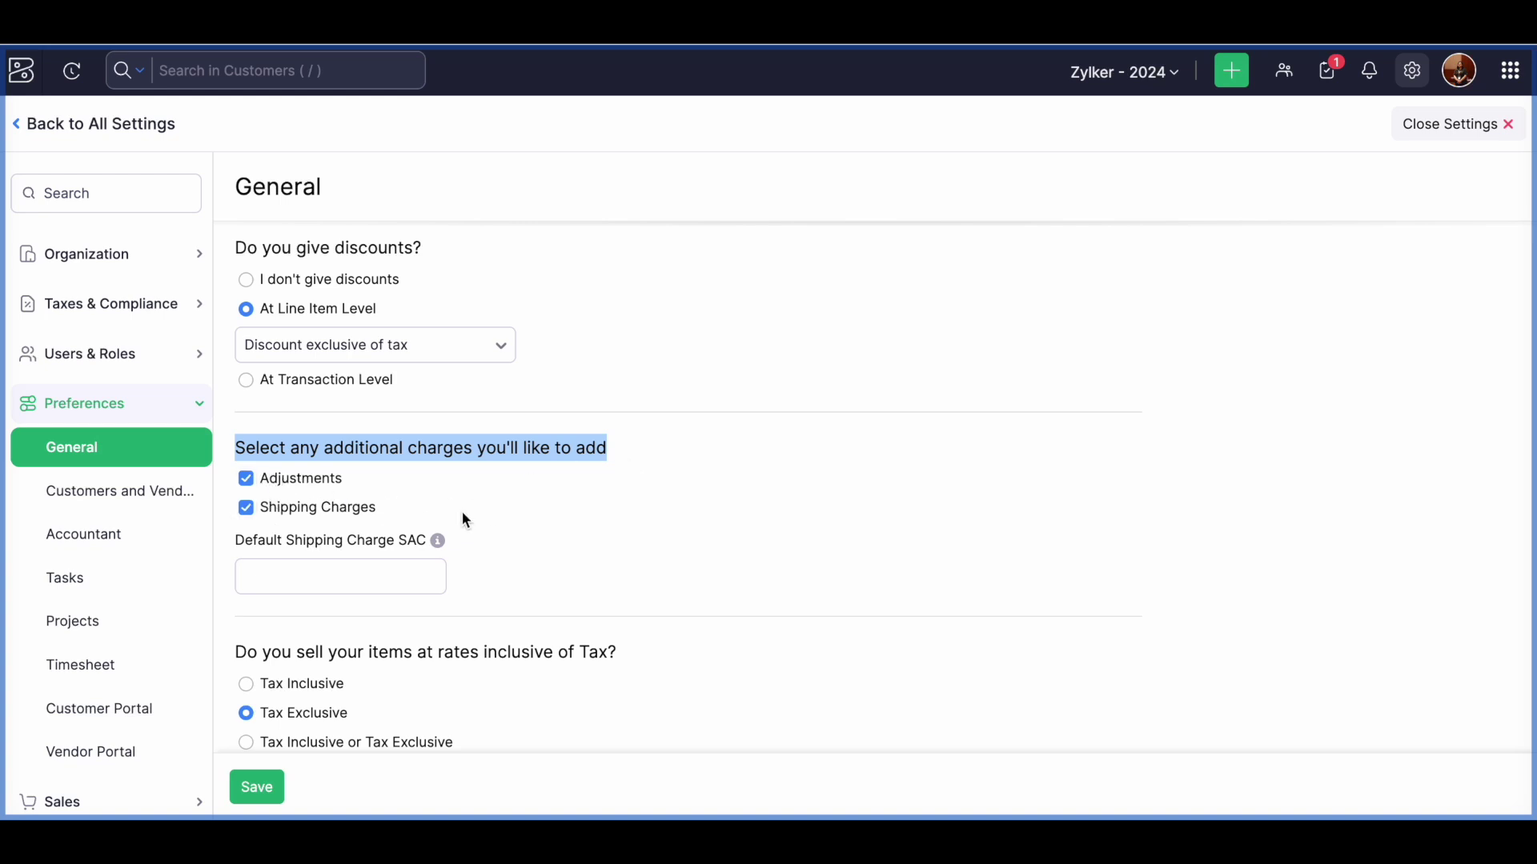
{"action": "left_click", "coordinate": [571, 517]}
{"action": "scroll", "coordinate": [571, 516], "scroll_direction": "down", "scroll_amount": 2}
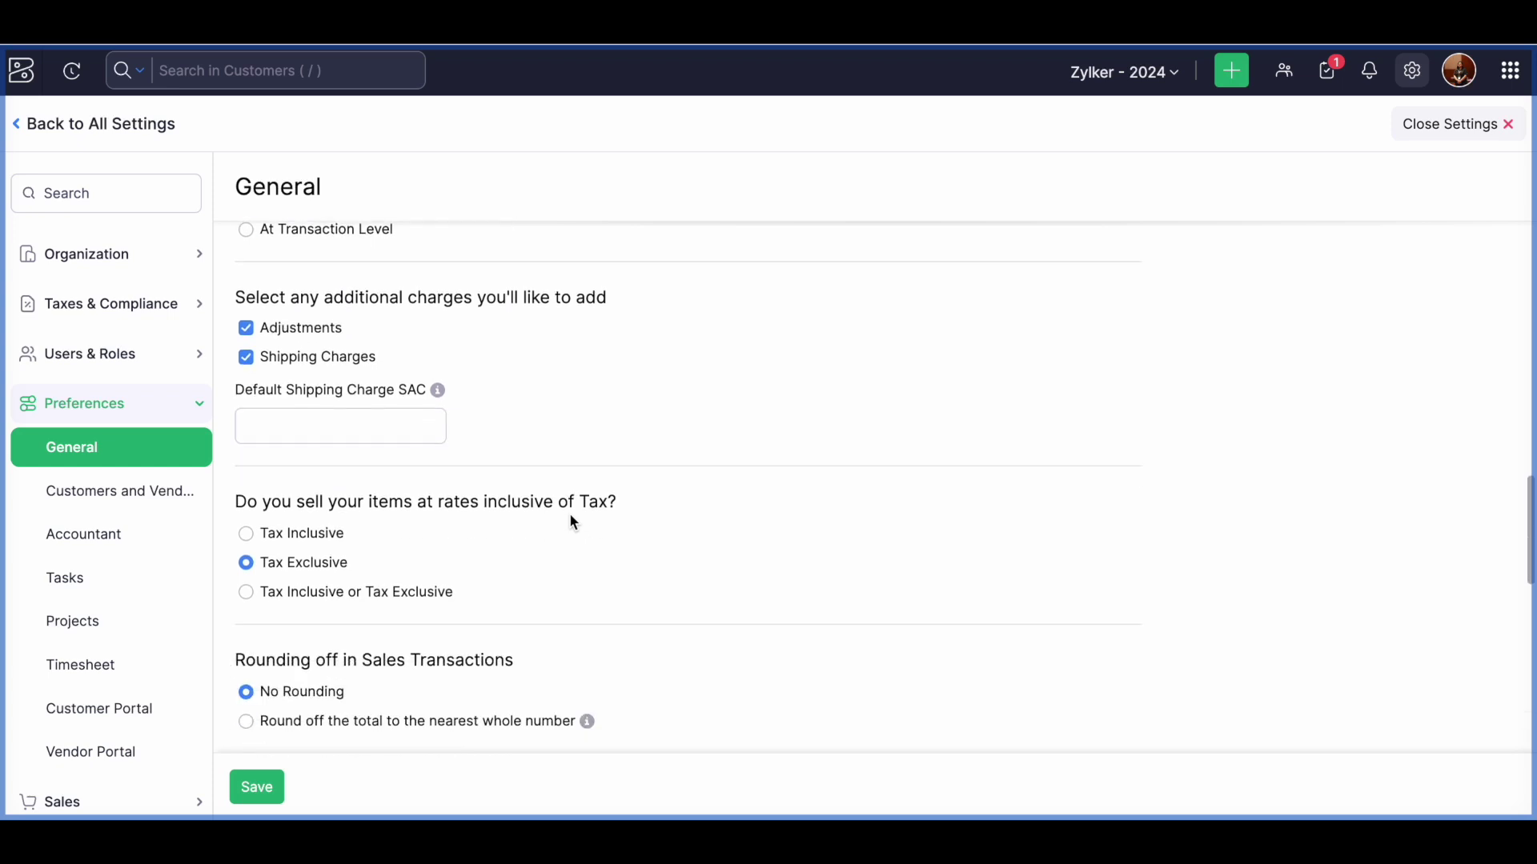
{"action": "left_click_drag", "start_coordinate": [233, 644], "coordinate": [549, 652]}
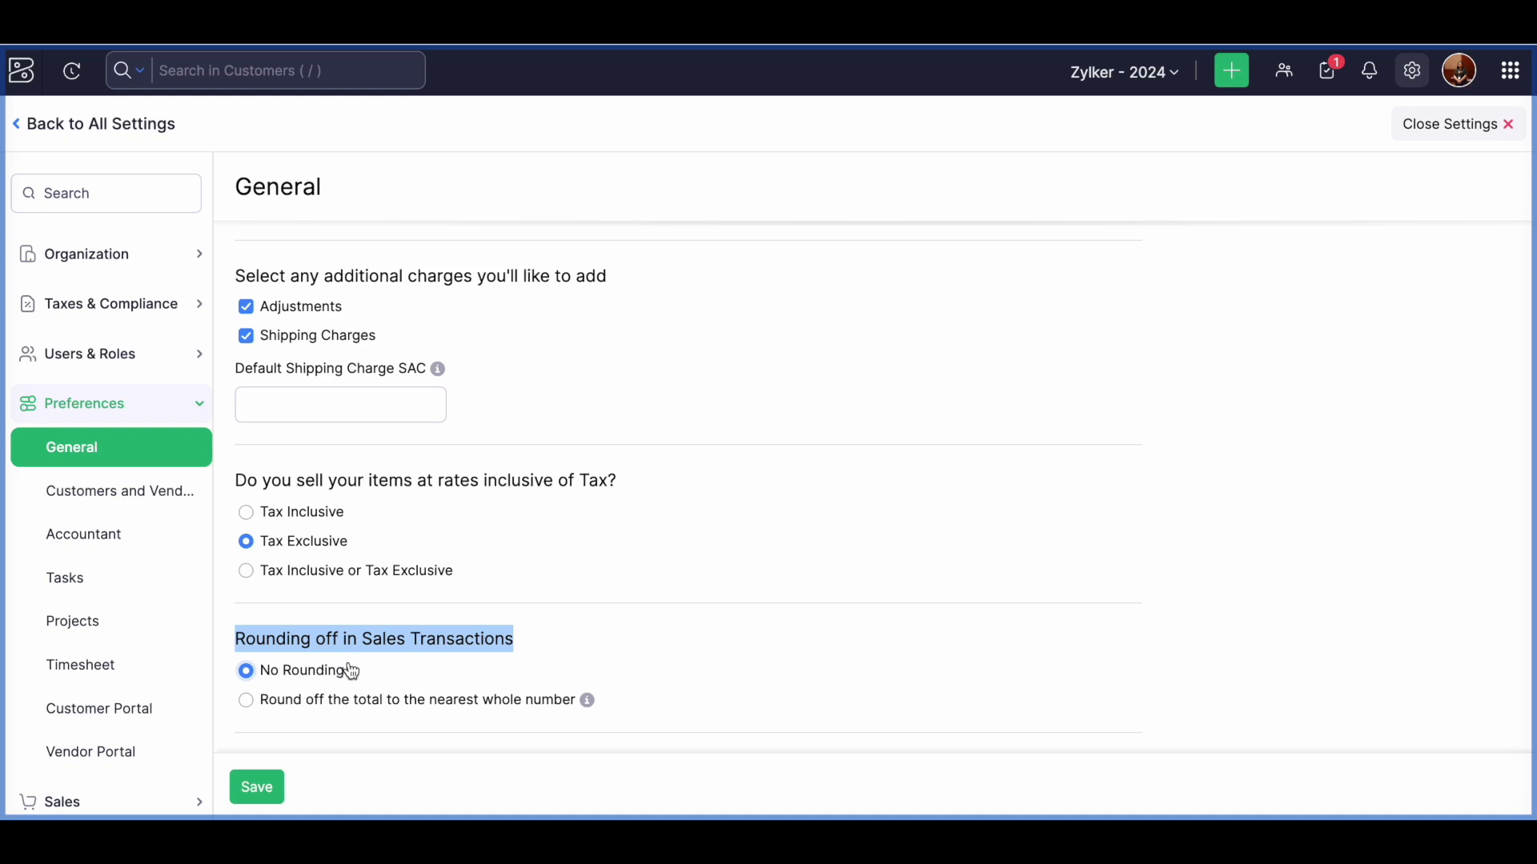
{"action": "left_click_drag", "start_coordinate": [237, 482], "coordinate": [633, 500]}
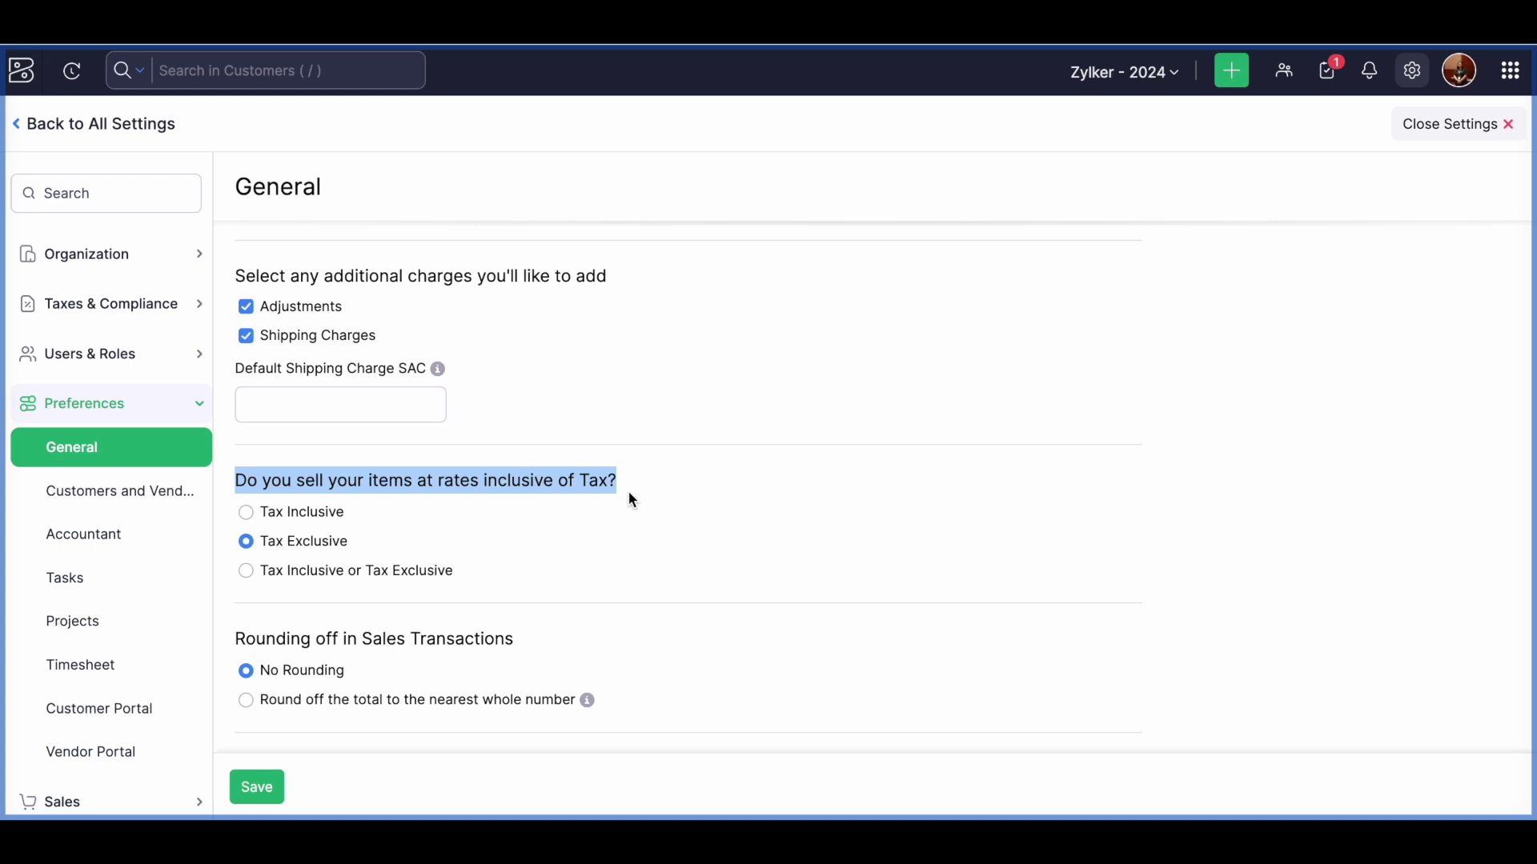
{"action": "scroll", "coordinate": [633, 501], "scroll_direction": "down", "scroll_amount": 3}
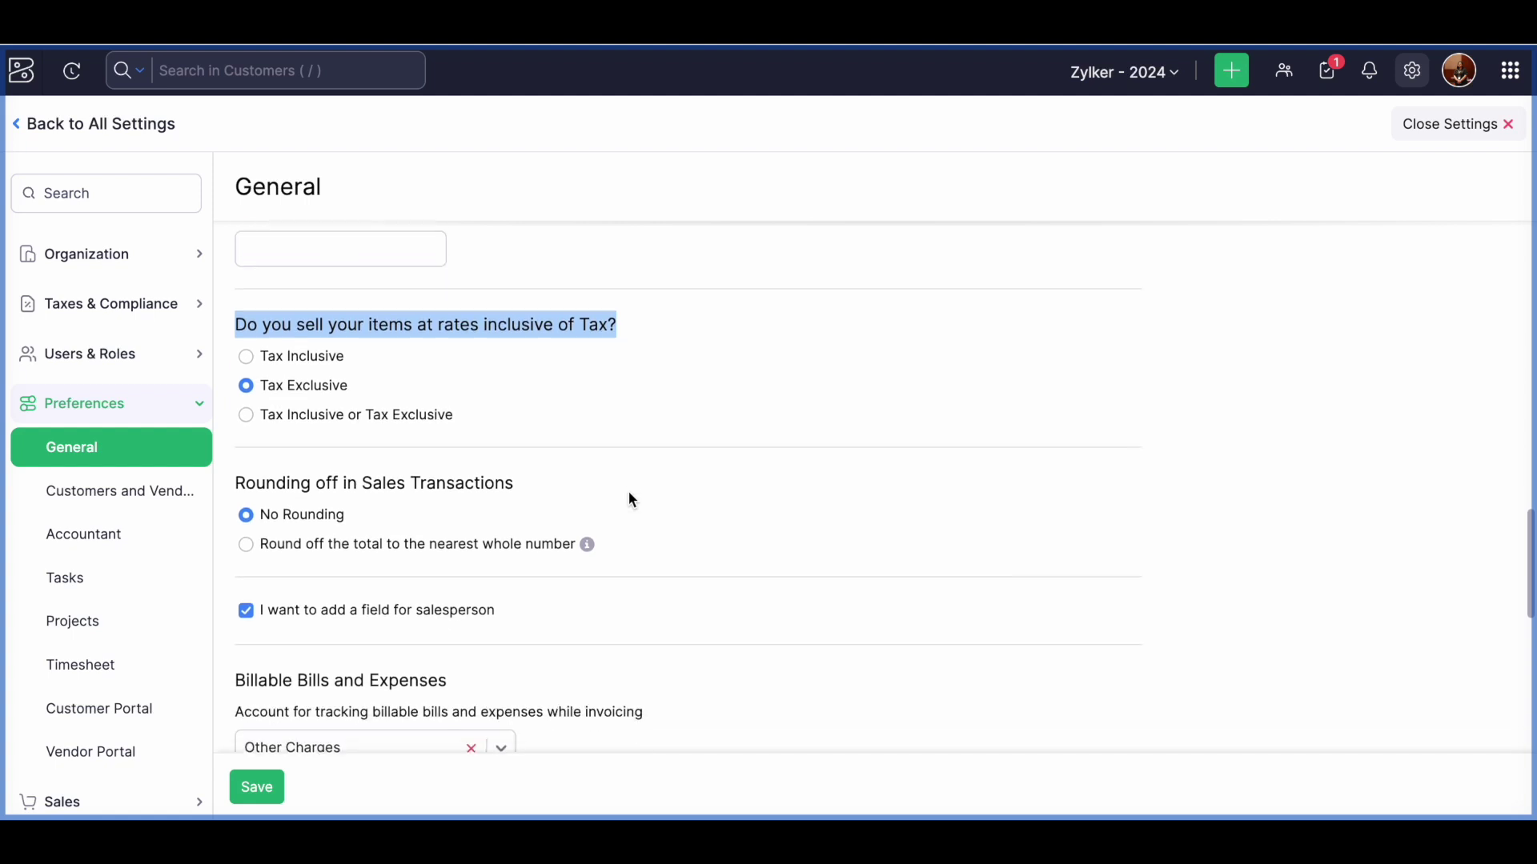
{"action": "left_click_drag", "start_coordinate": [263, 602], "coordinate": [520, 606]}
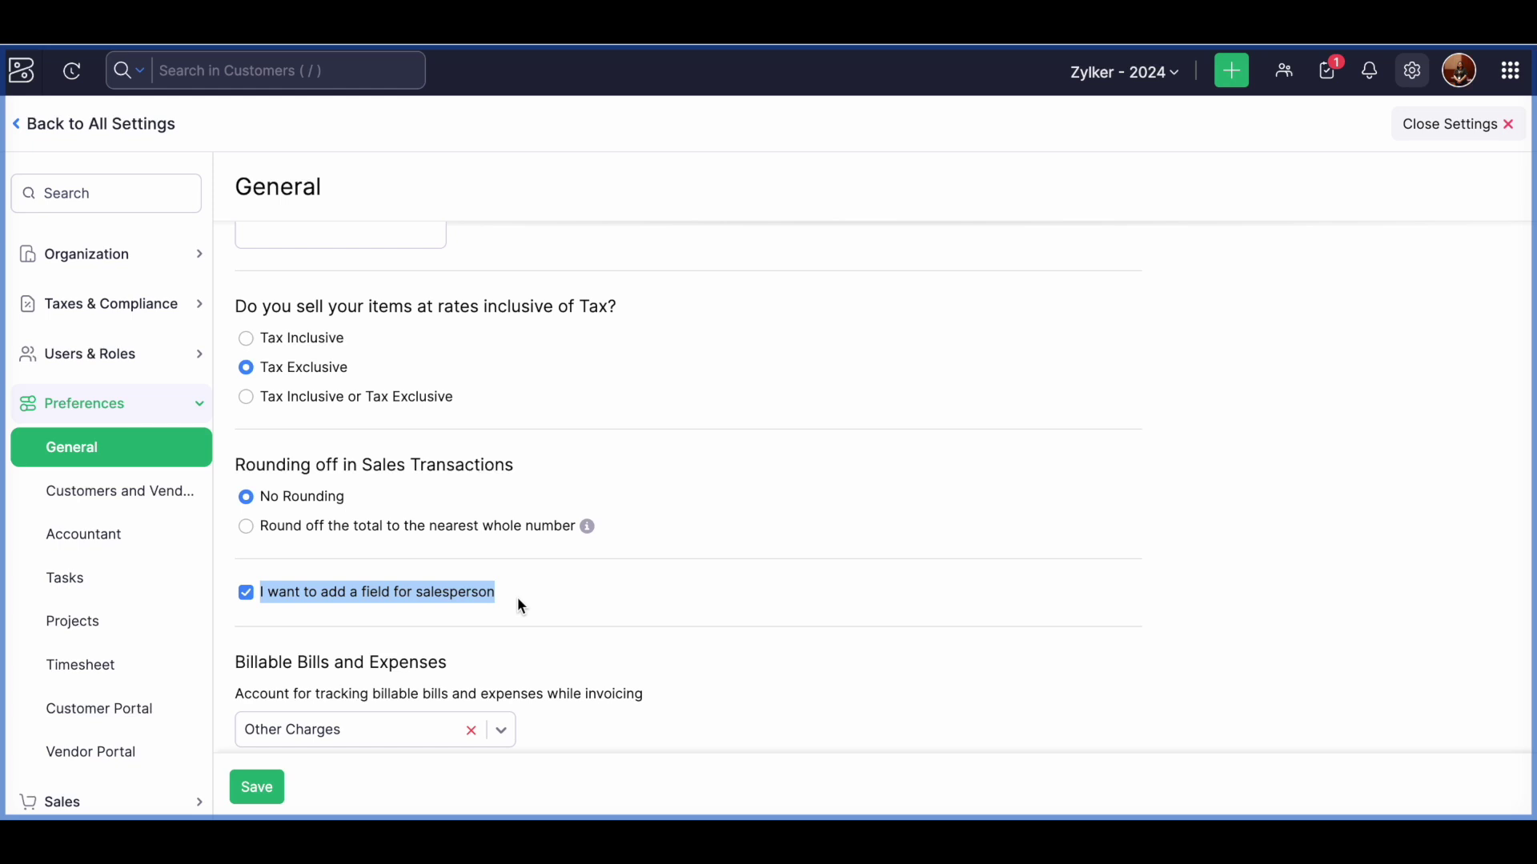
{"action": "scroll", "coordinate": [522, 606], "scroll_direction": "down", "scroll_amount": 3}
{"action": "scroll", "coordinate": [521, 605], "scroll_direction": "up", "scroll_amount": 2}
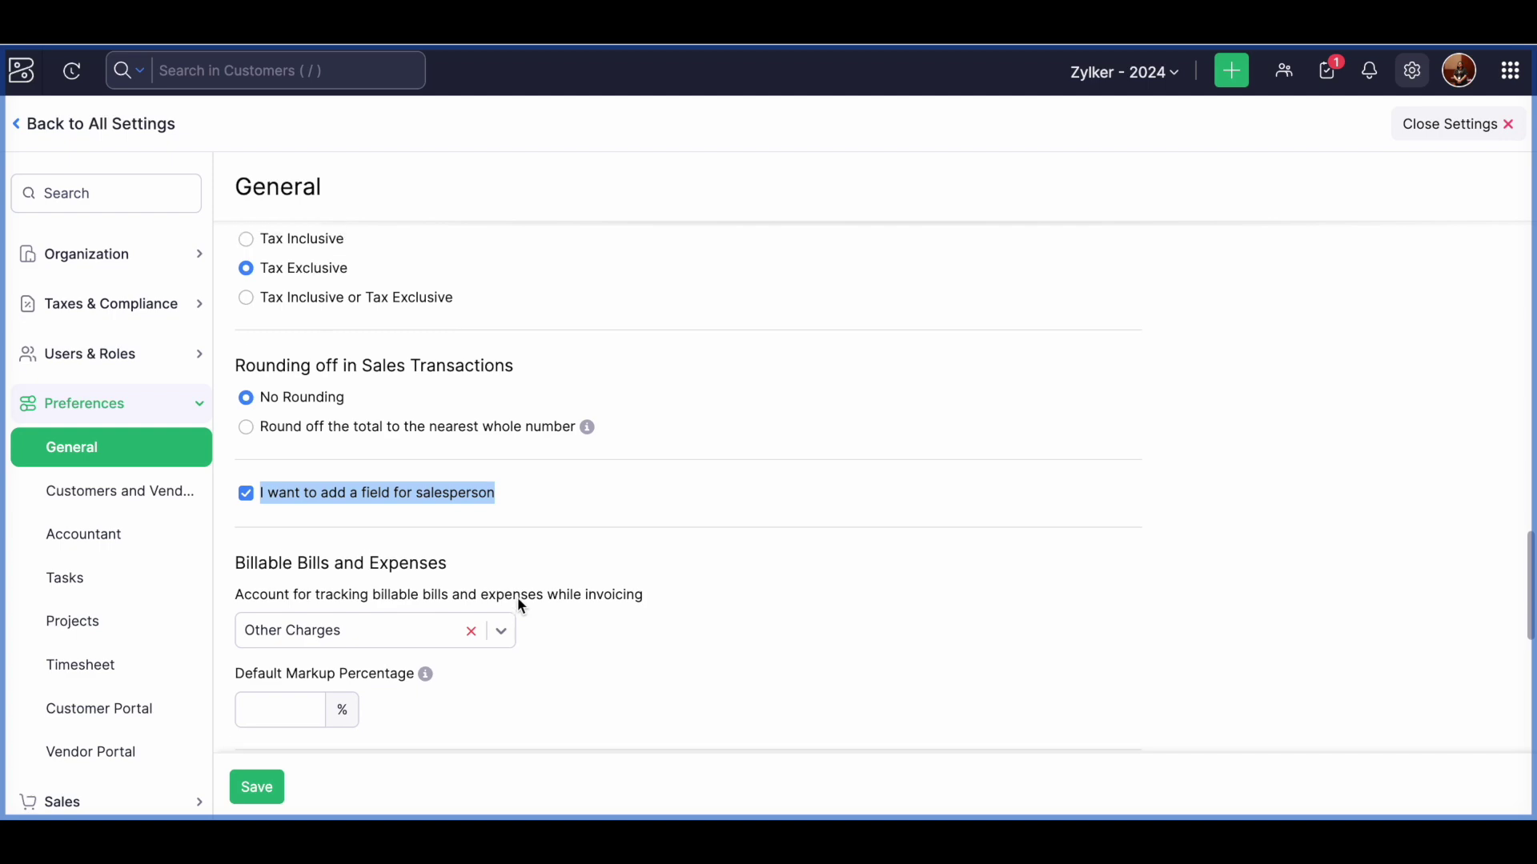
{"action": "scroll", "coordinate": [518, 600], "scroll_direction": "up", "scroll_amount": 10}
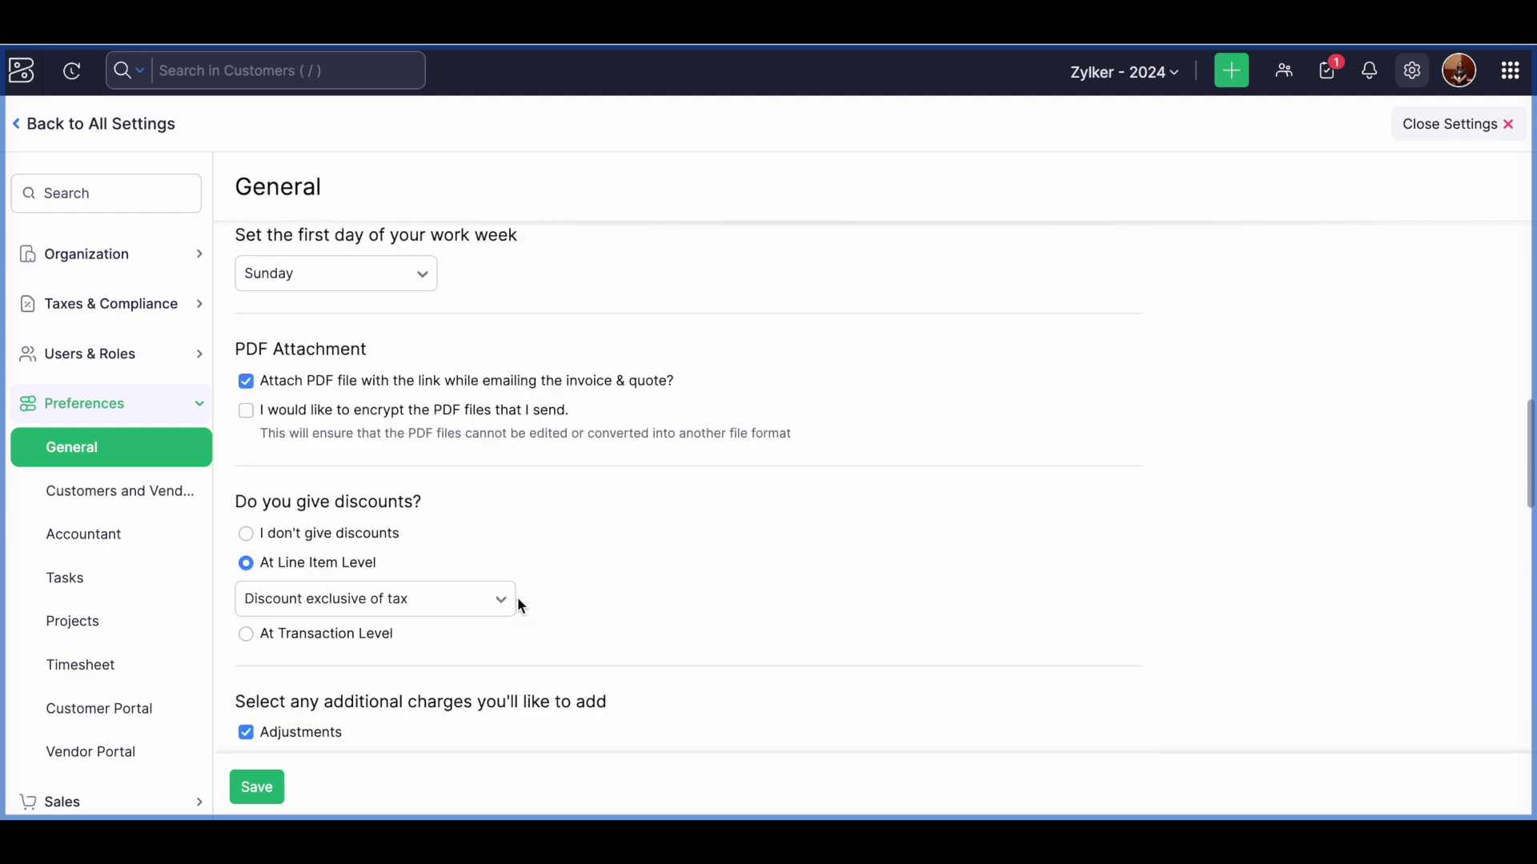
Leave the settings and open the first customer in the Sales customer list for editing
{"action": "left_click", "coordinate": [116, 126]}
{"action": "left_click", "coordinate": [1371, 141]}
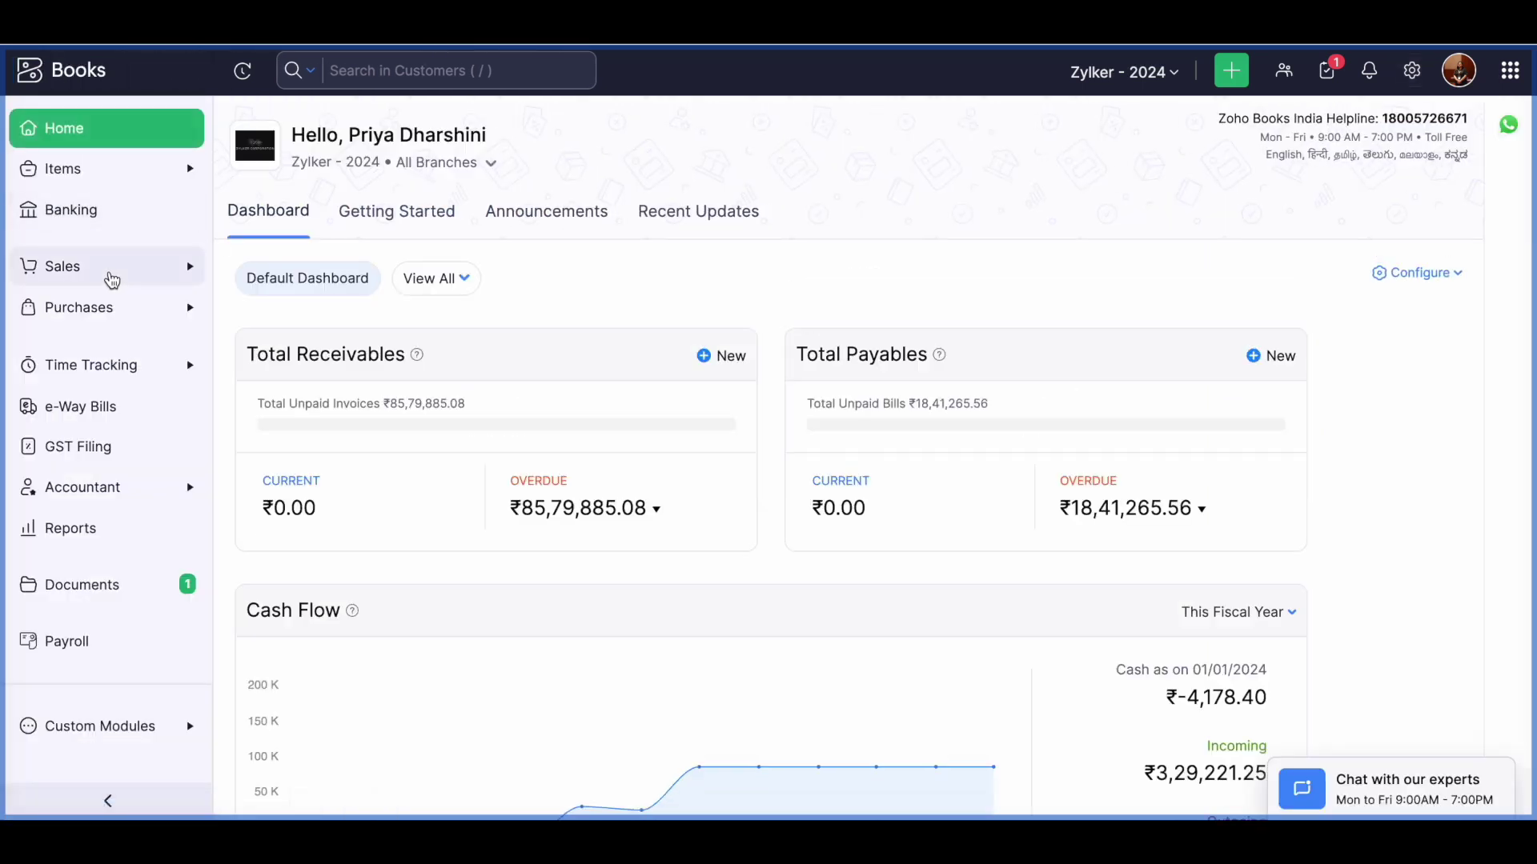
{"action": "left_click", "coordinate": [112, 277]}
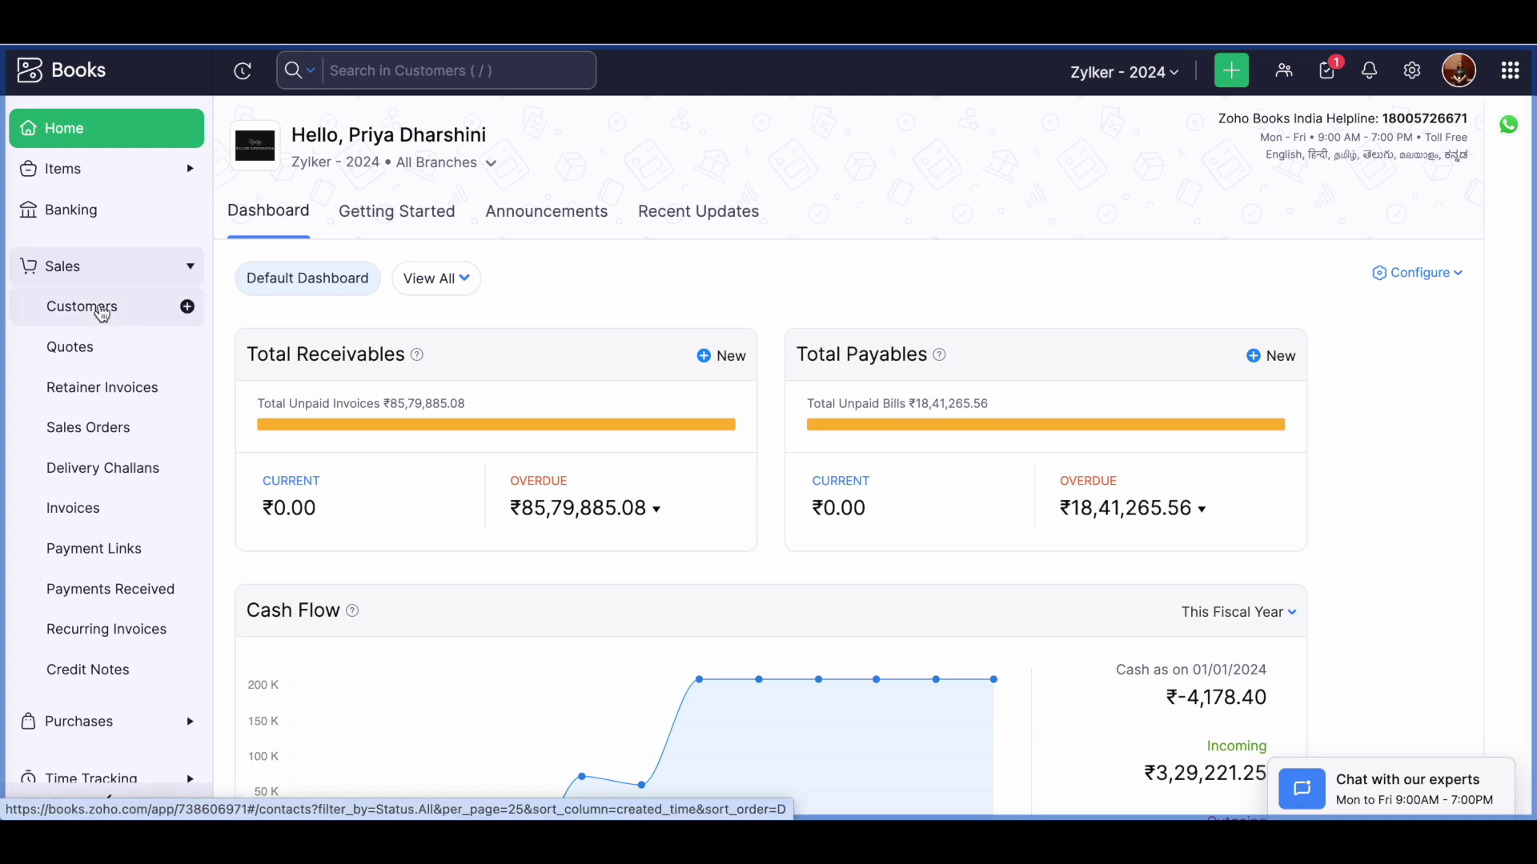
{"action": "left_click", "coordinate": [102, 312]}
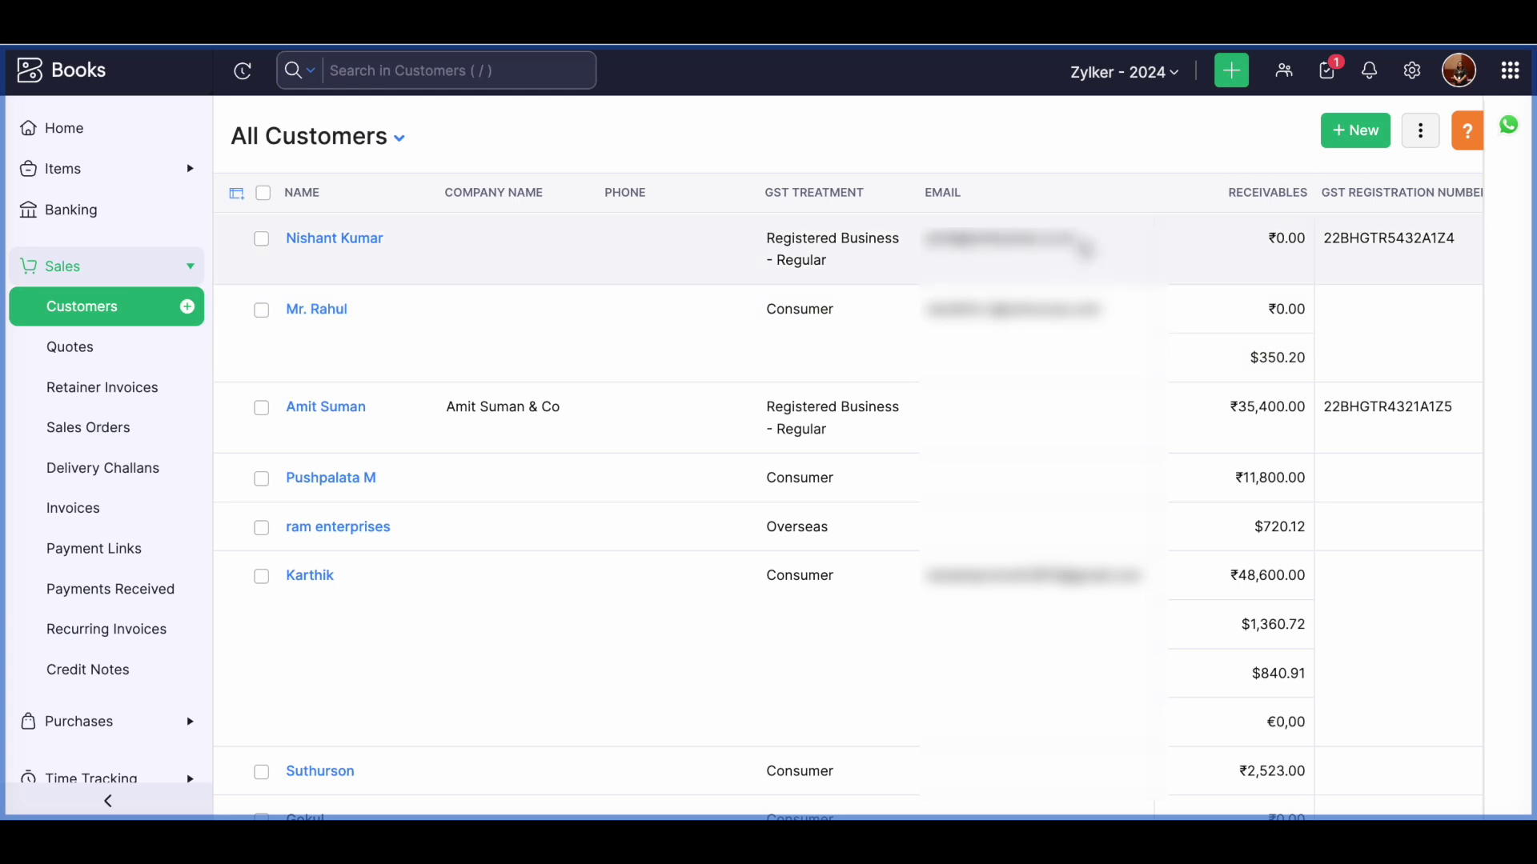
{"action": "left_click", "coordinate": [1104, 250]}
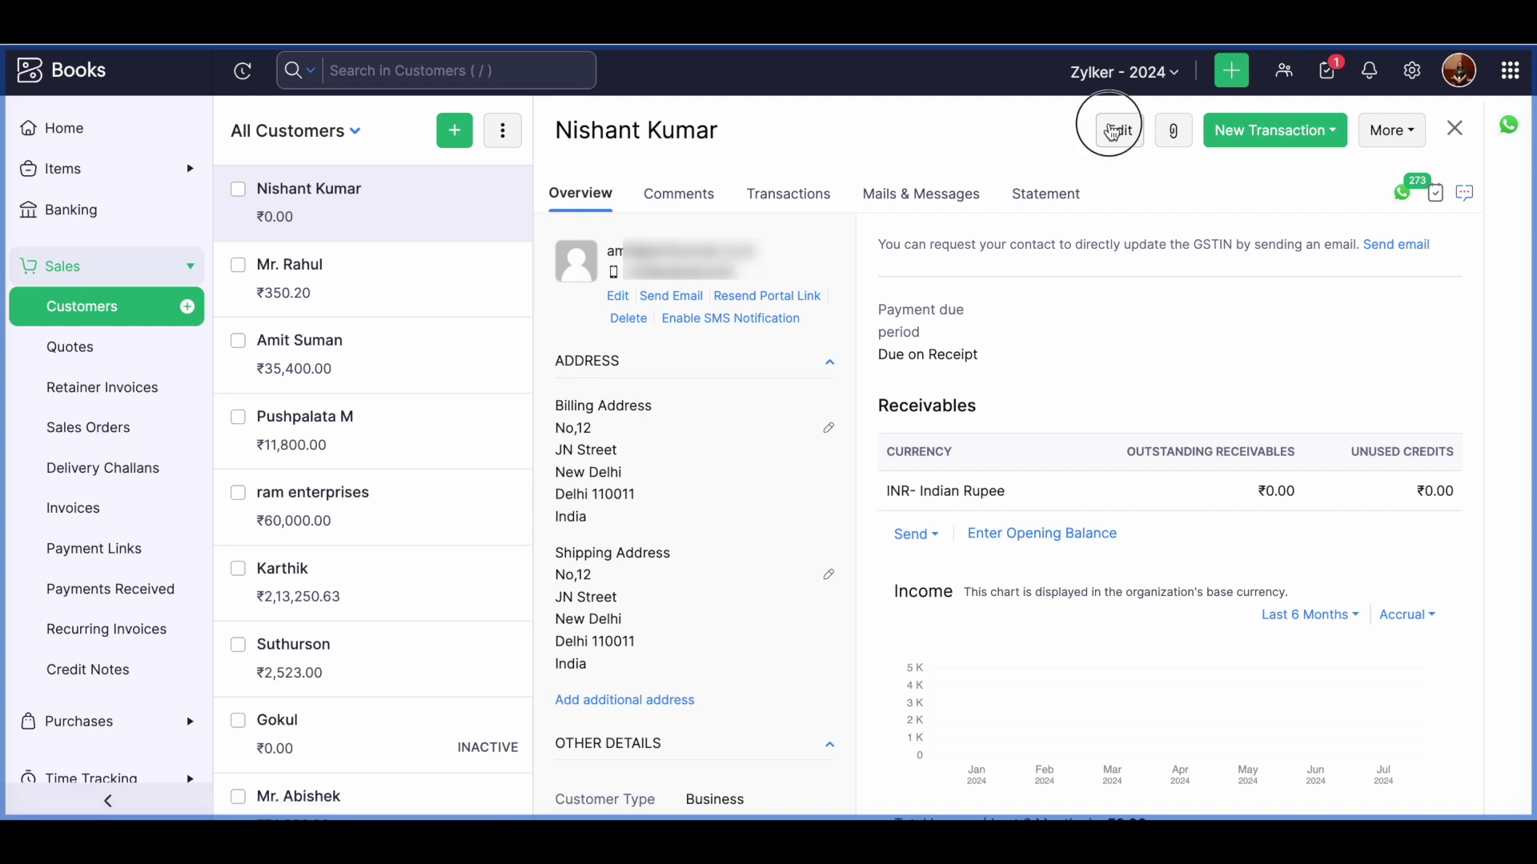
{"action": "left_click", "coordinate": [1111, 131]}
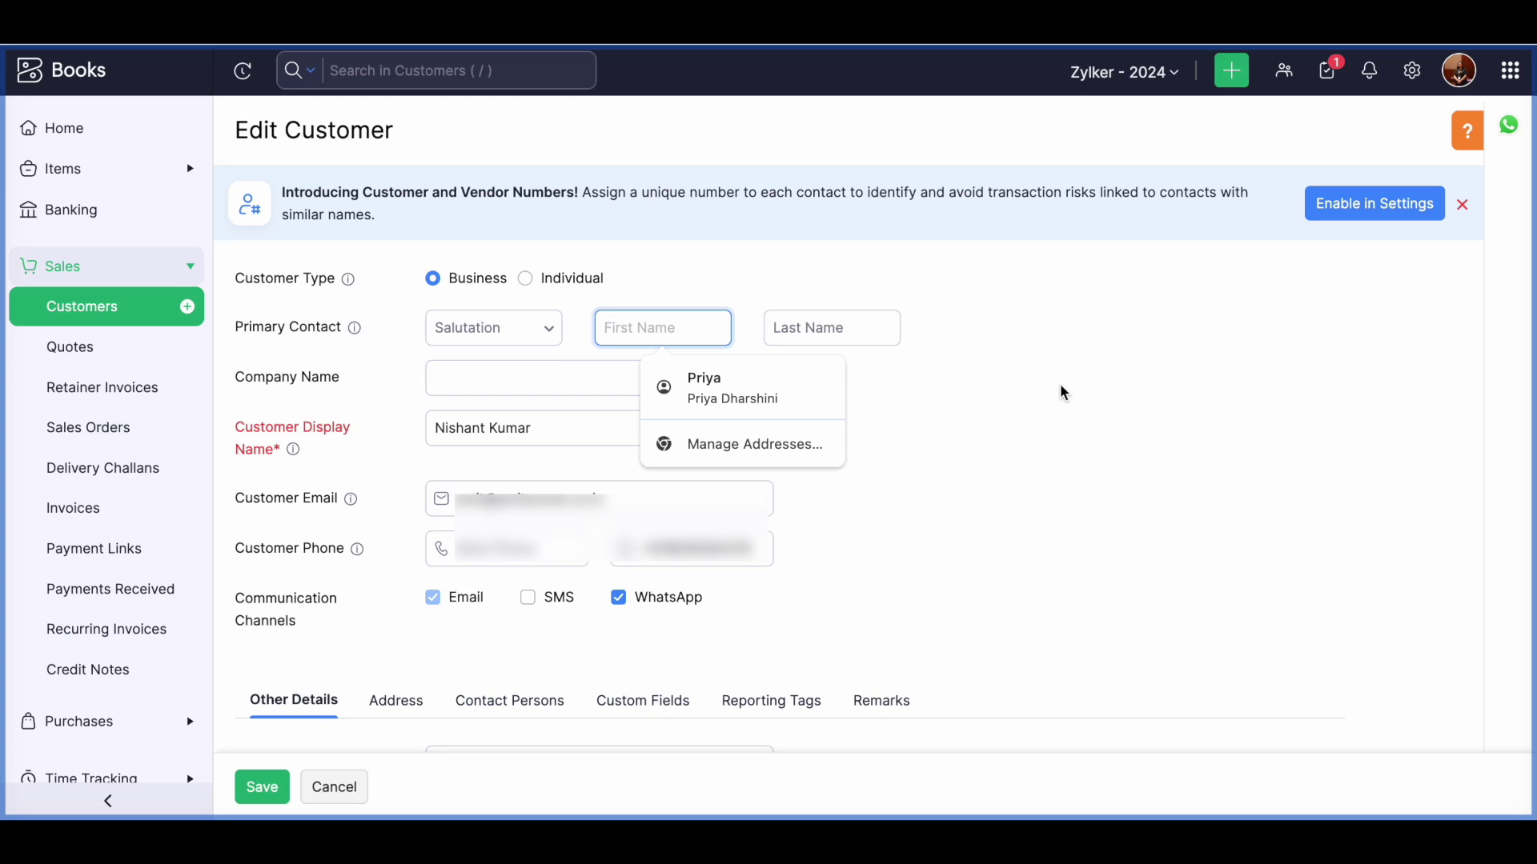
Review the customer's primary contact, company name, display name, phone and communication channel fields in the edit form
{"action": "left_click", "coordinate": [1062, 392]}
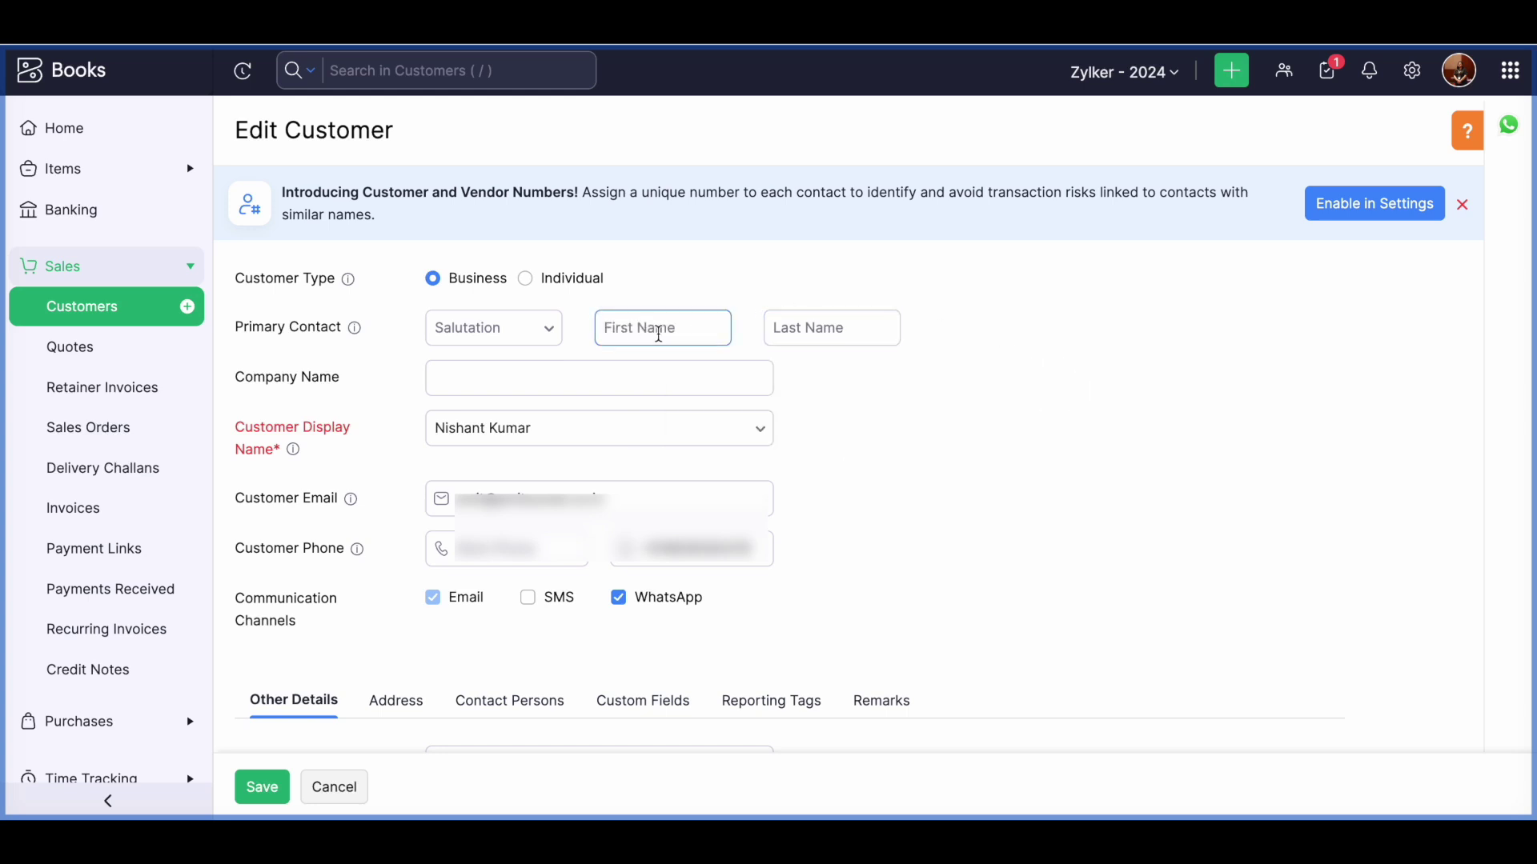
{"action": "left_click", "coordinate": [610, 392]}
{"action": "left_click", "coordinate": [576, 432]}
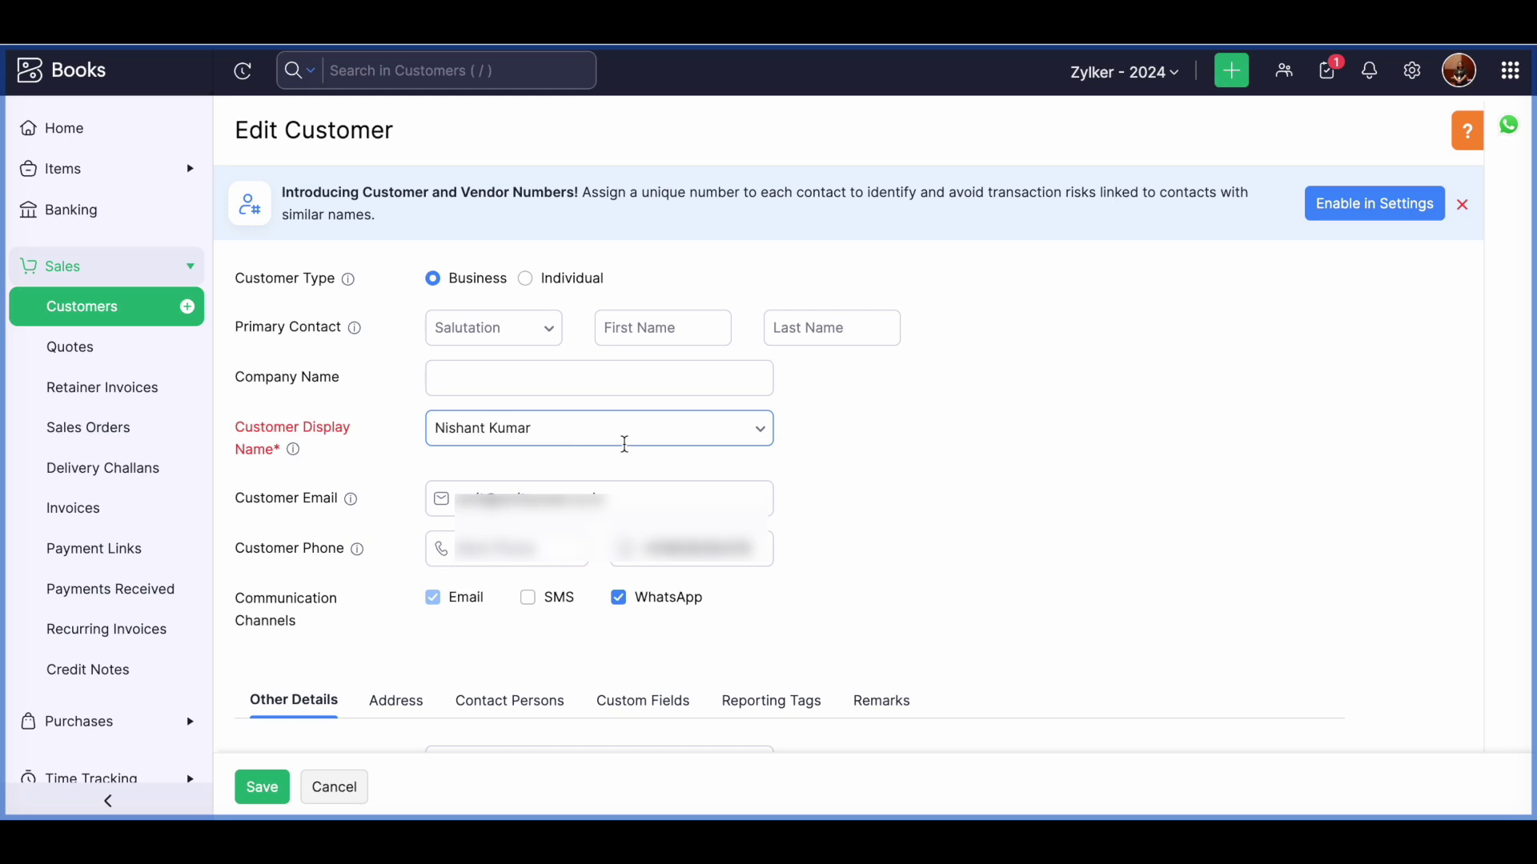
{"action": "scroll", "coordinate": [624, 440], "scroll_direction": "down", "scroll_amount": 2}
{"action": "scroll", "coordinate": [617, 439], "scroll_direction": "down", "scroll_amount": 2}
{"action": "left_click", "coordinate": [680, 364]}
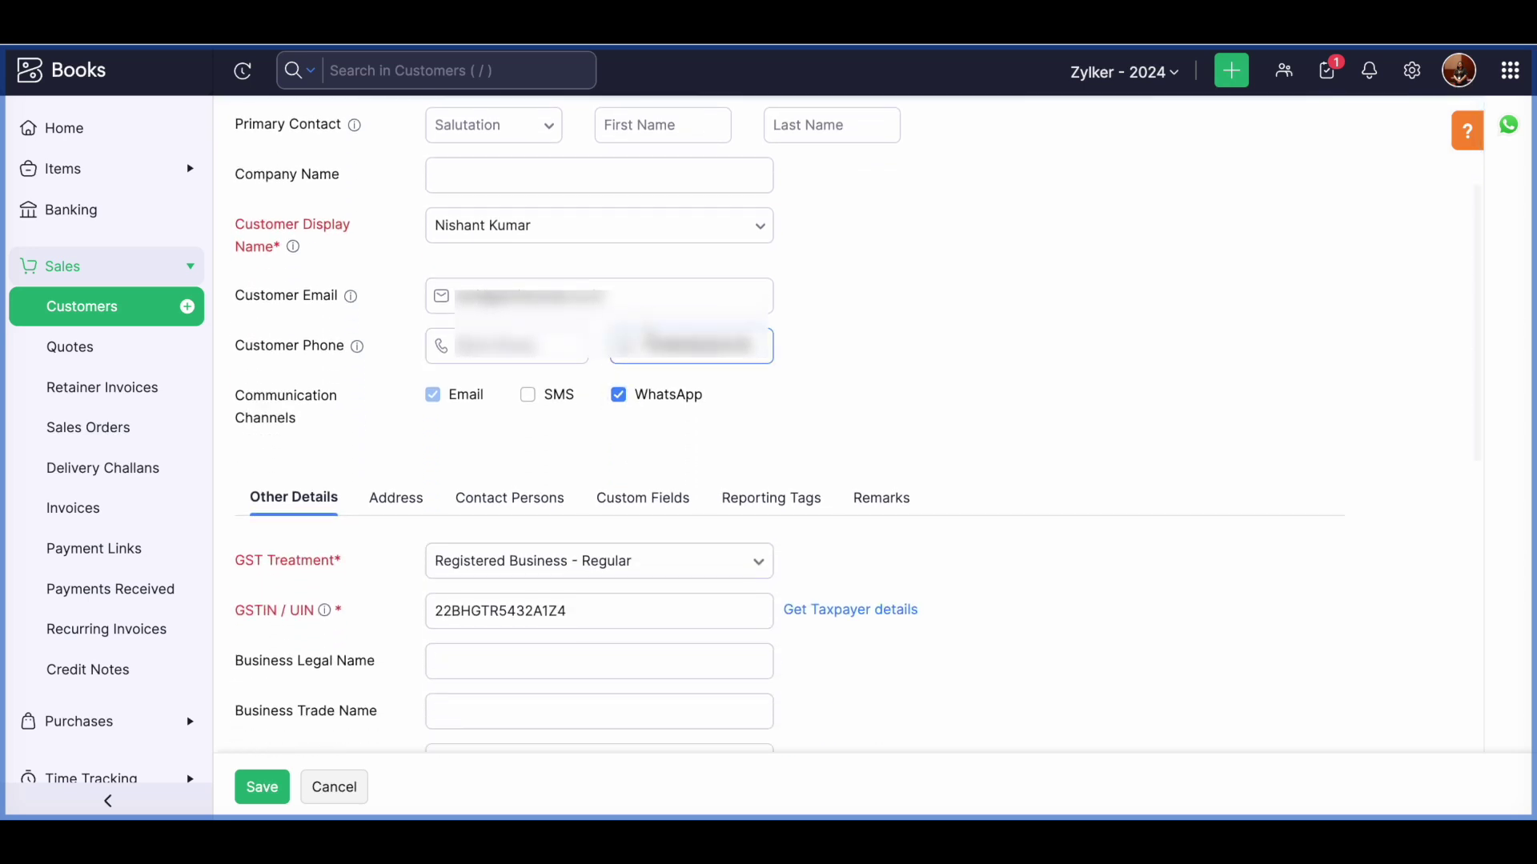
{"action": "scroll", "coordinate": [766, 384], "scroll_direction": "down", "scroll_amount": 1}
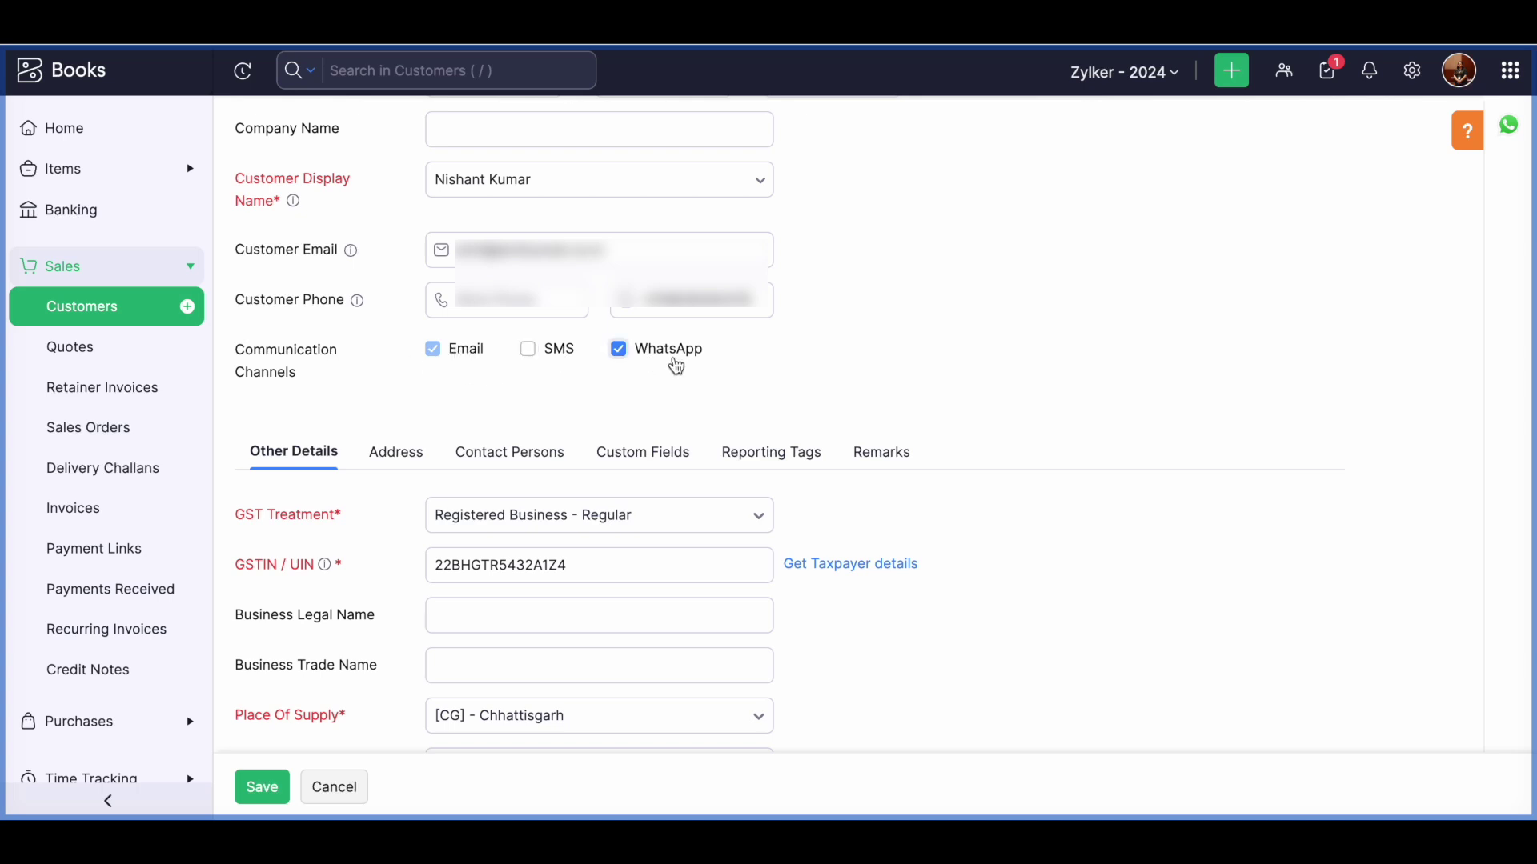
{"action": "scroll", "coordinate": [642, 439], "scroll_direction": "down", "scroll_amount": 3}
{"action": "scroll", "coordinate": [642, 439], "scroll_direction": "down", "scroll_amount": 3}
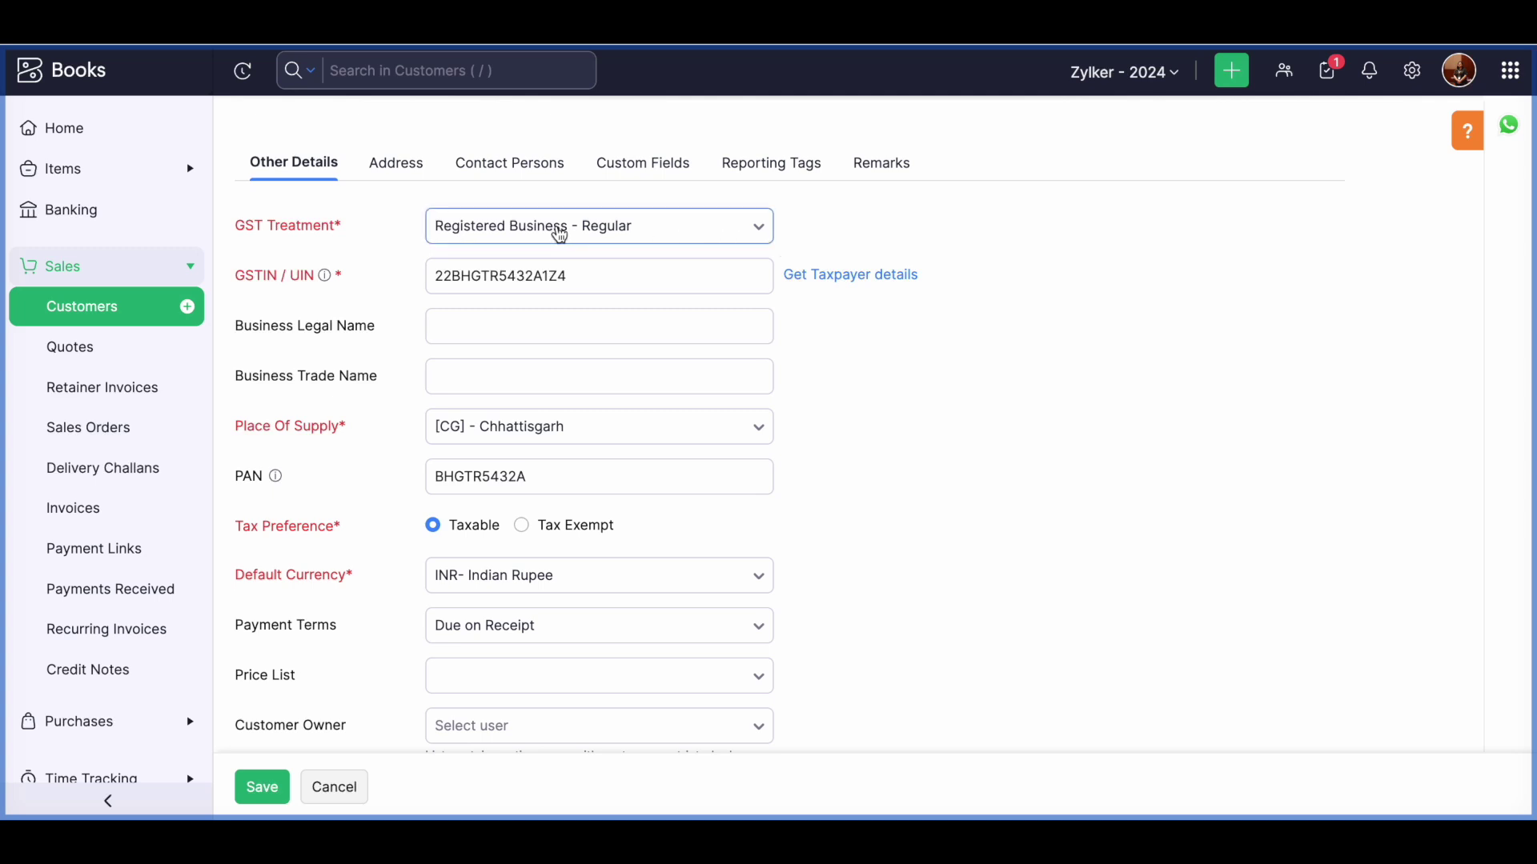
Examine the available GST Treatment options for the customer, keeping the existing selection
{"action": "left_click", "coordinate": [627, 258]}
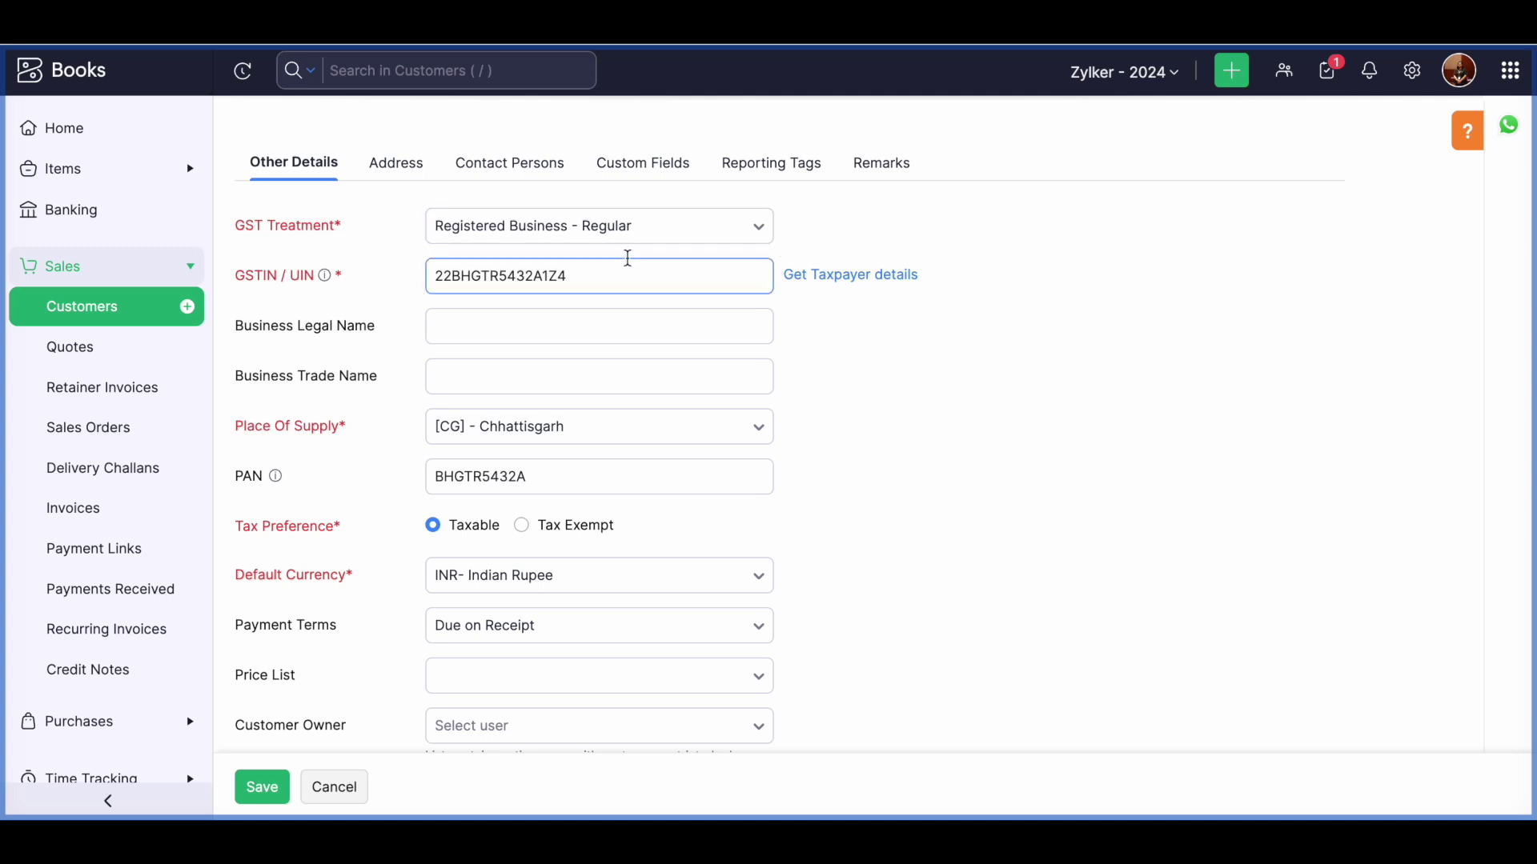
{"action": "left_click", "coordinate": [673, 238]}
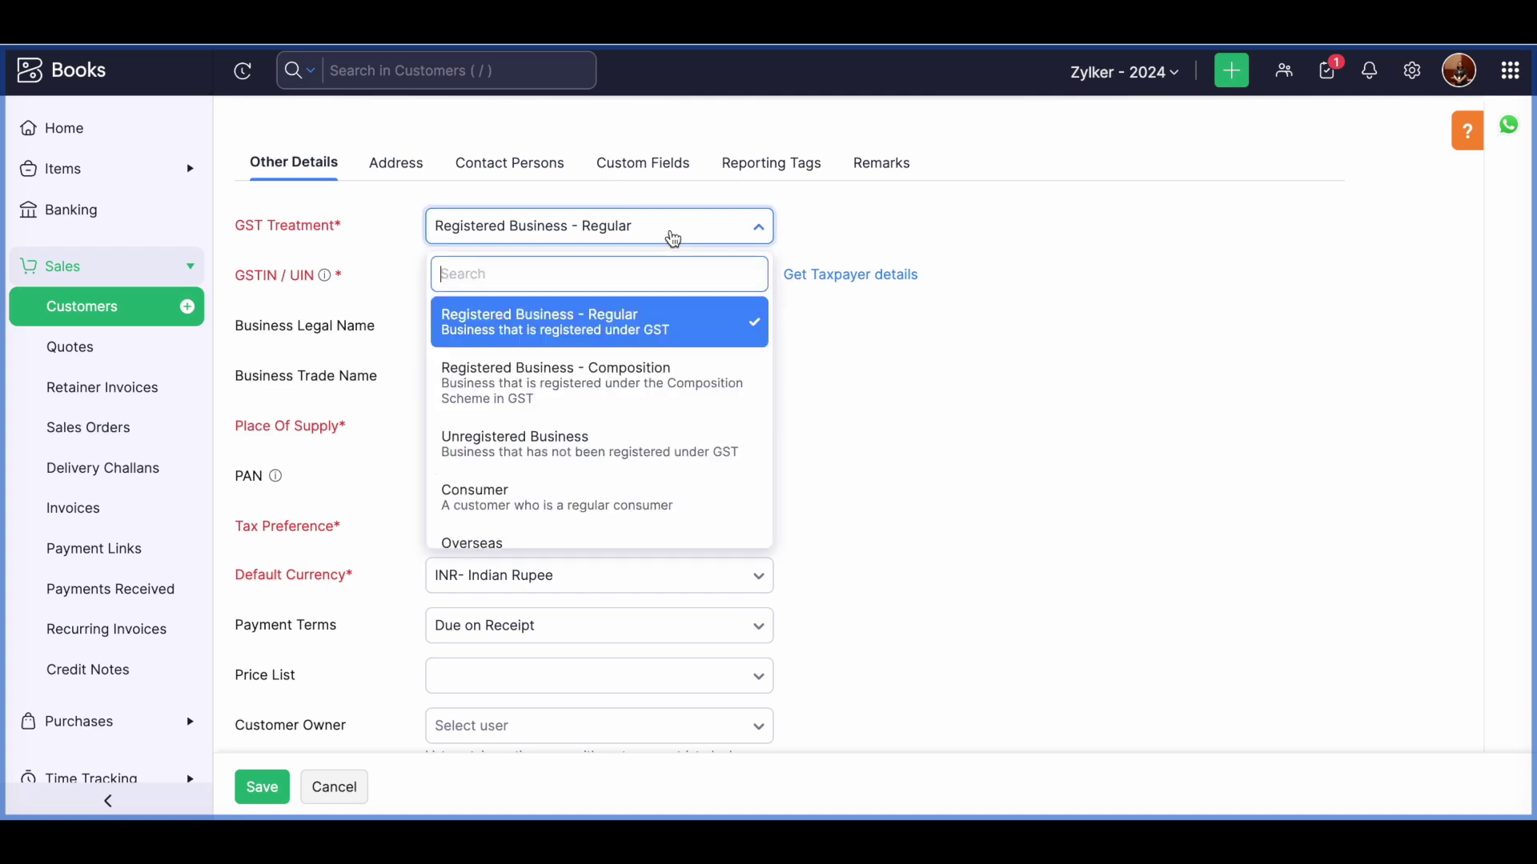
{"action": "scroll", "coordinate": [638, 439], "scroll_direction": "down", "scroll_amount": 2}
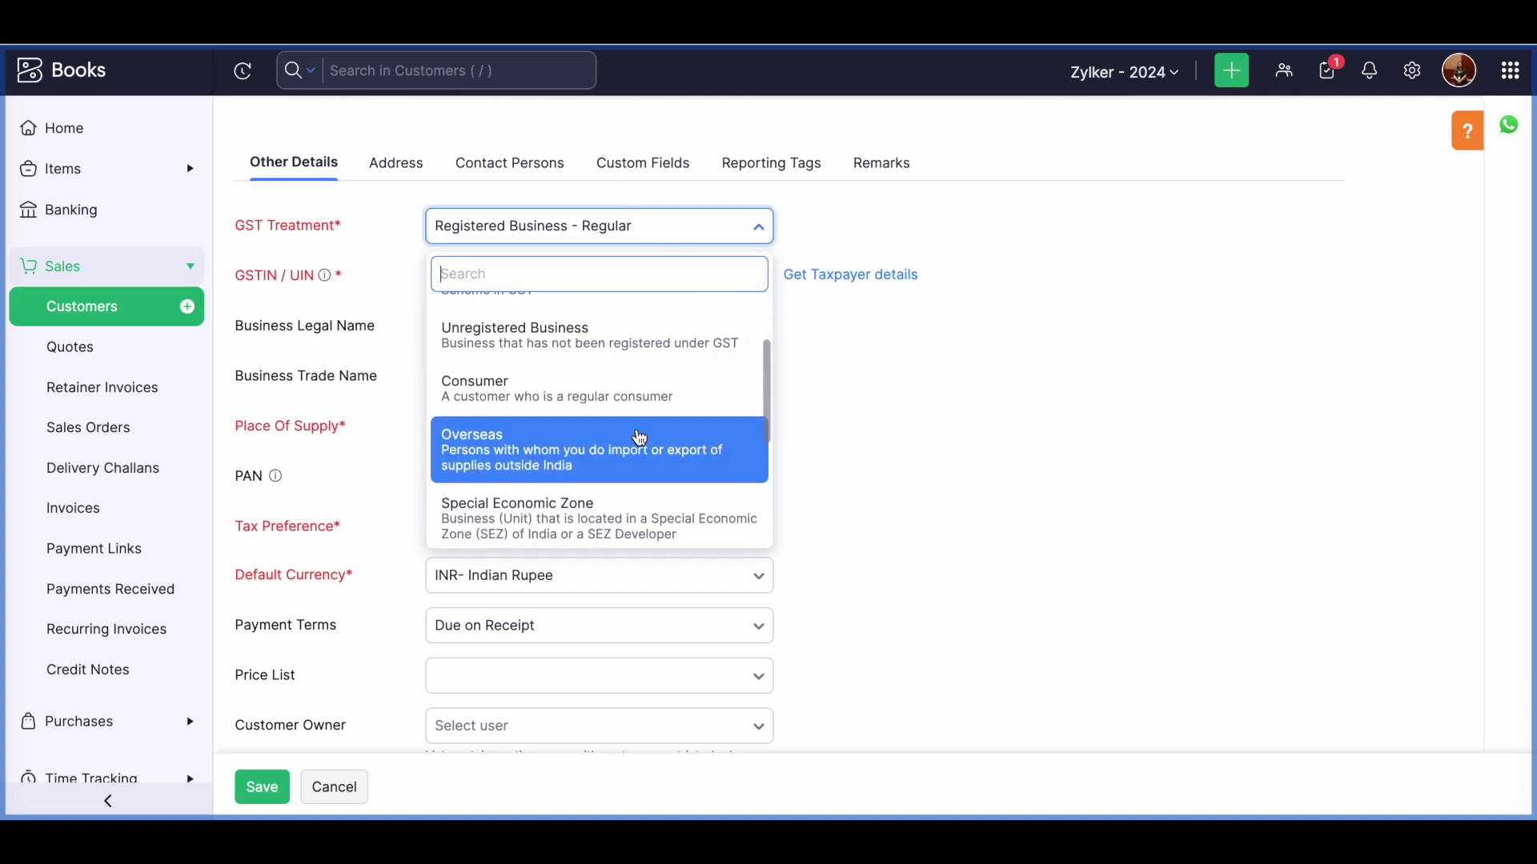
{"action": "left_click", "coordinate": [1025, 425]}
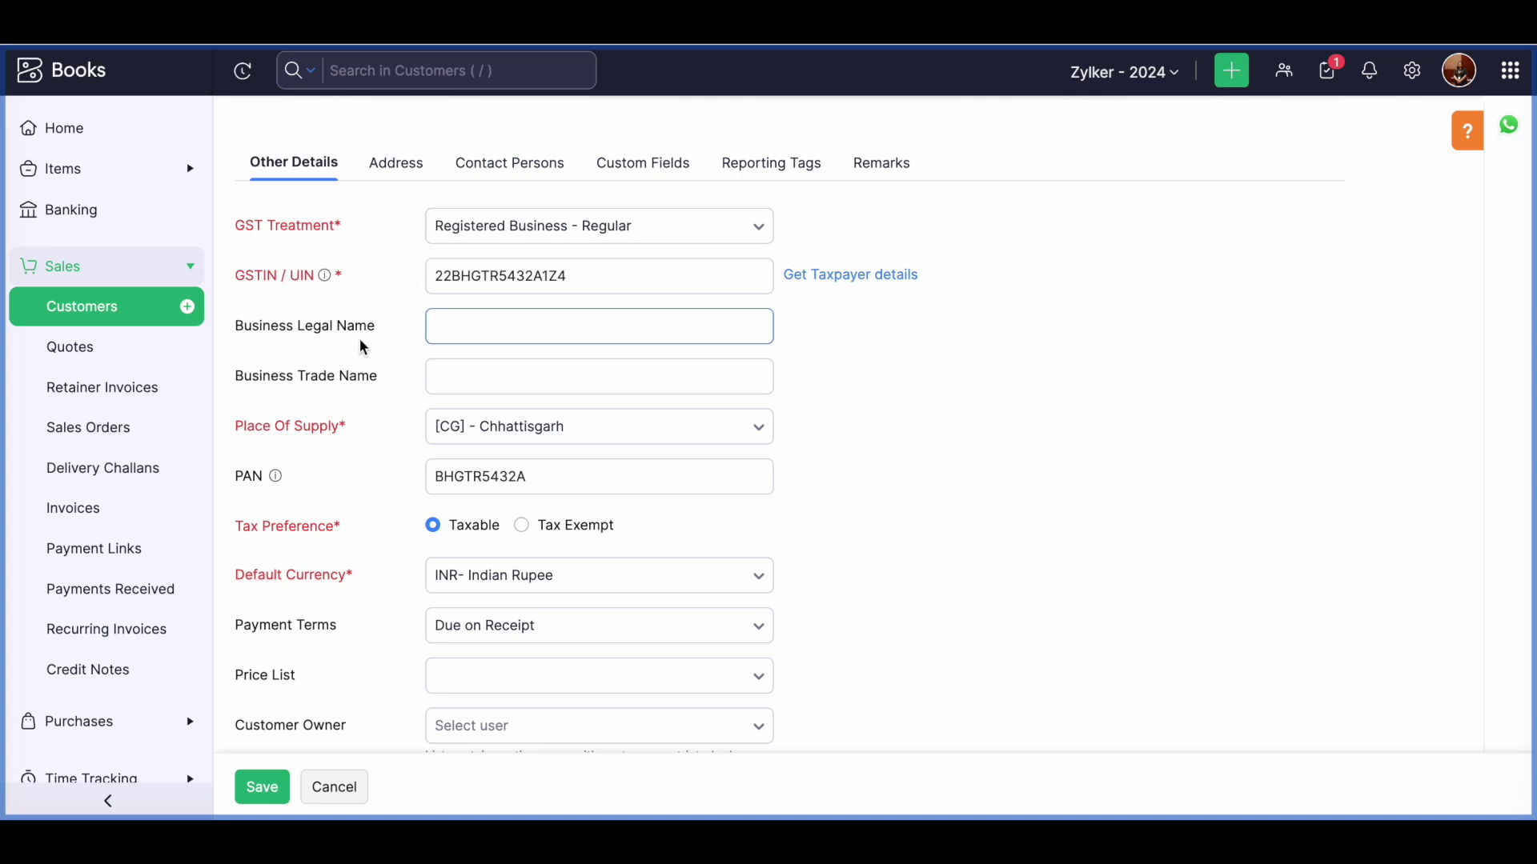
Review the customer's tax details and tax preference, and look through the available default currencies
{"action": "scroll", "coordinate": [360, 344], "scroll_direction": "down", "scroll_amount": 1}
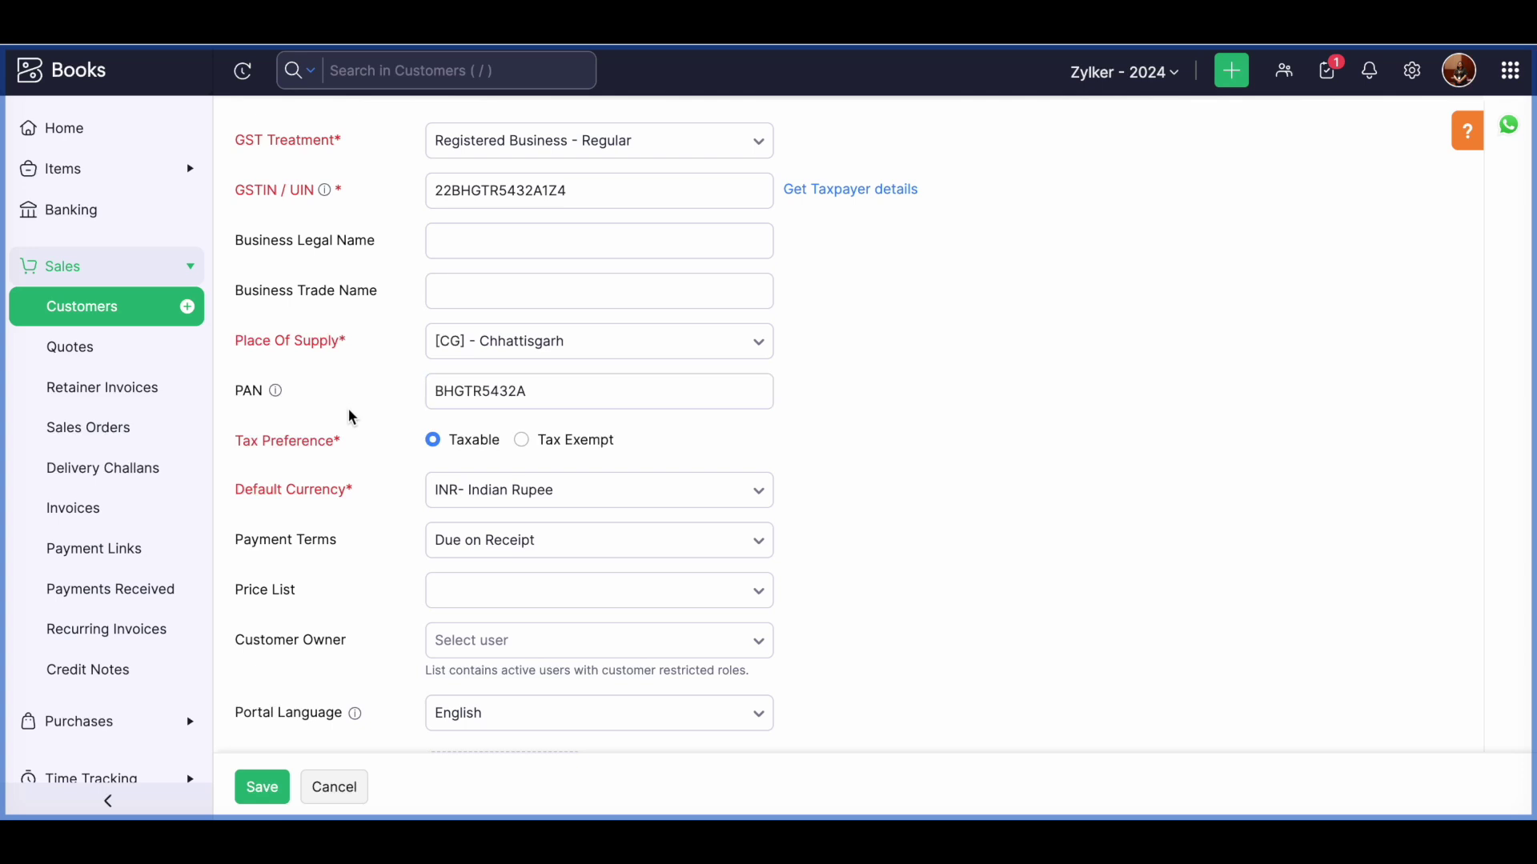
{"action": "scroll", "coordinate": [352, 416], "scroll_direction": "down", "scroll_amount": 1}
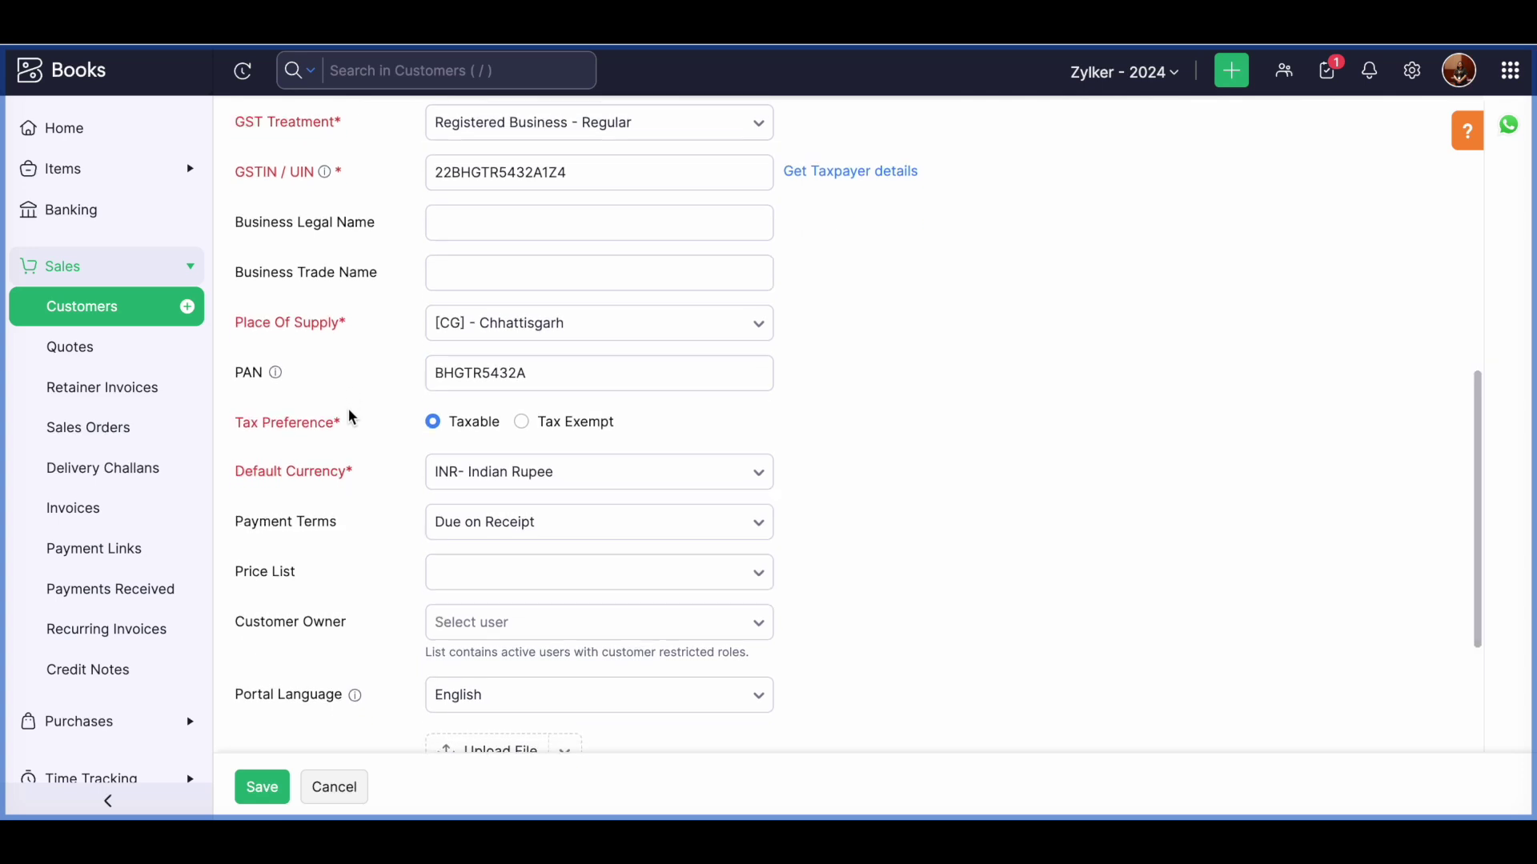
{"action": "scroll", "coordinate": [352, 417], "scroll_direction": "down", "scroll_amount": 1}
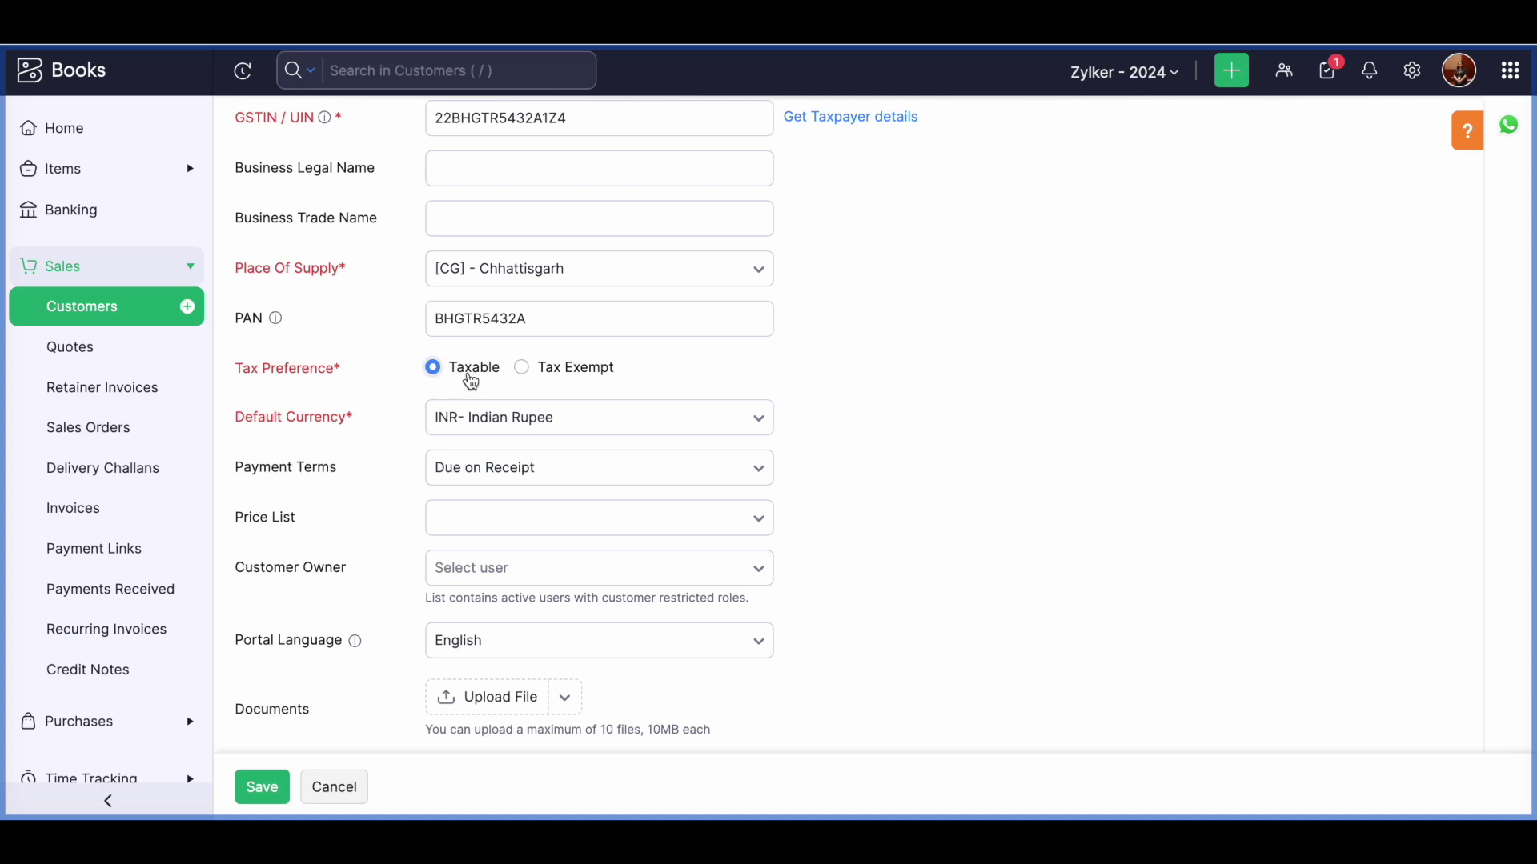
{"action": "scroll", "coordinate": [436, 404], "scroll_direction": "down", "scroll_amount": 1}
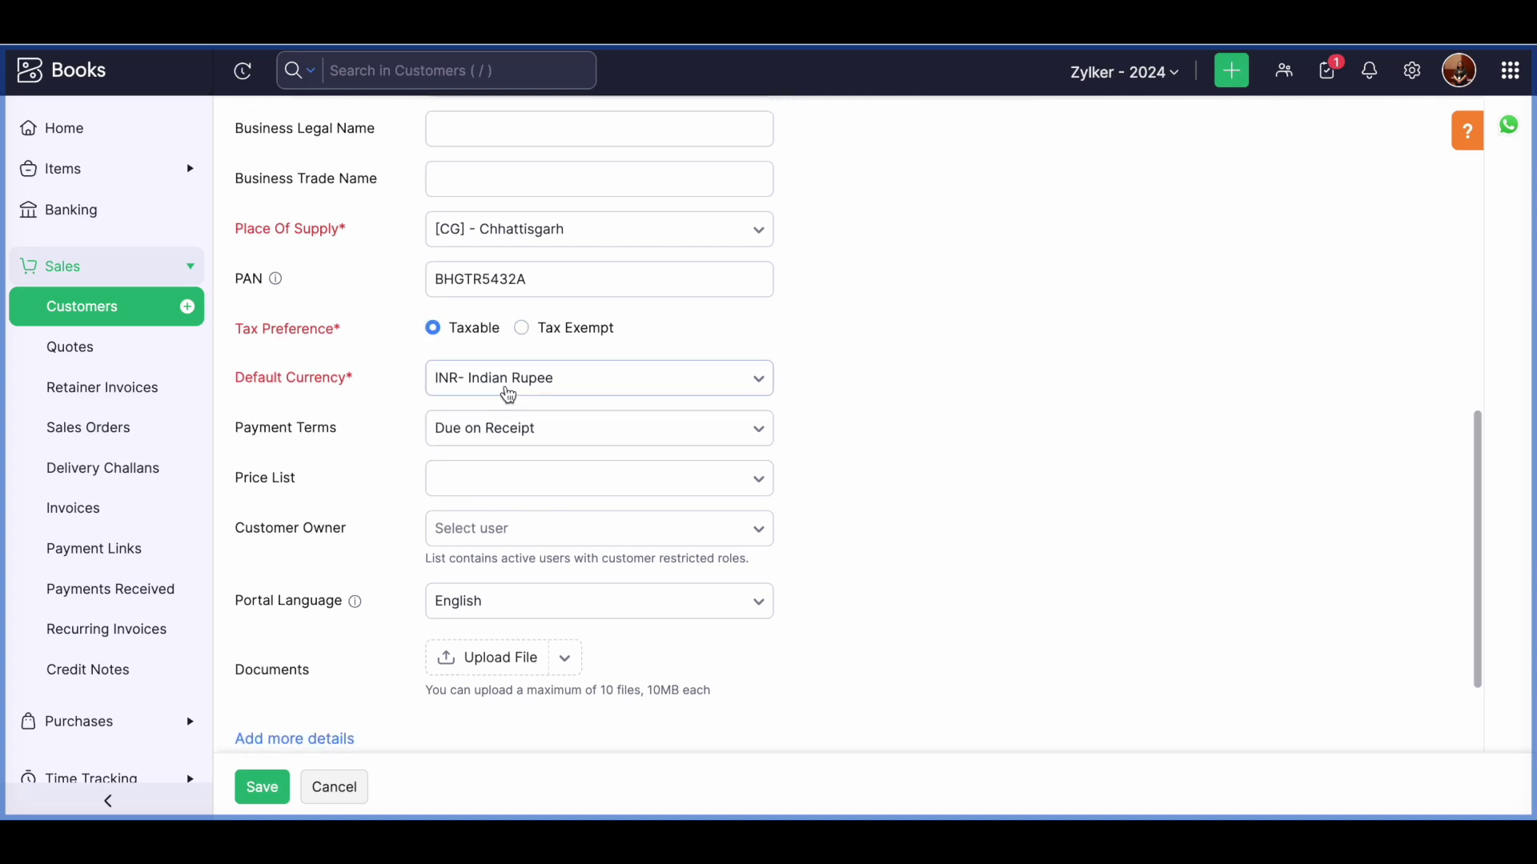
{"action": "left_click", "coordinate": [565, 392]}
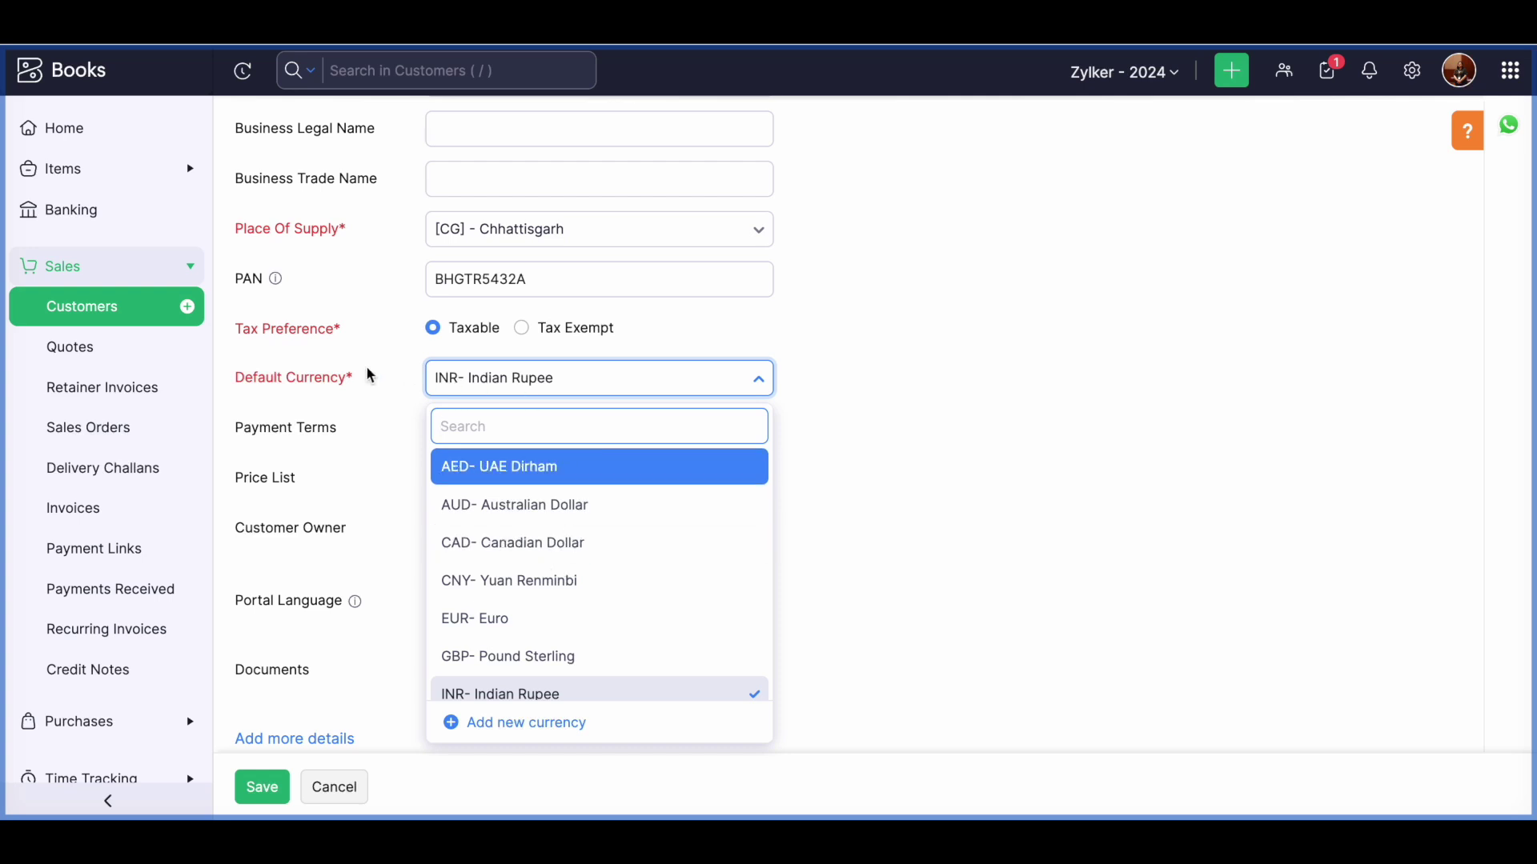
{"action": "left_click_drag", "start_coordinate": [229, 379], "coordinate": [356, 392]}
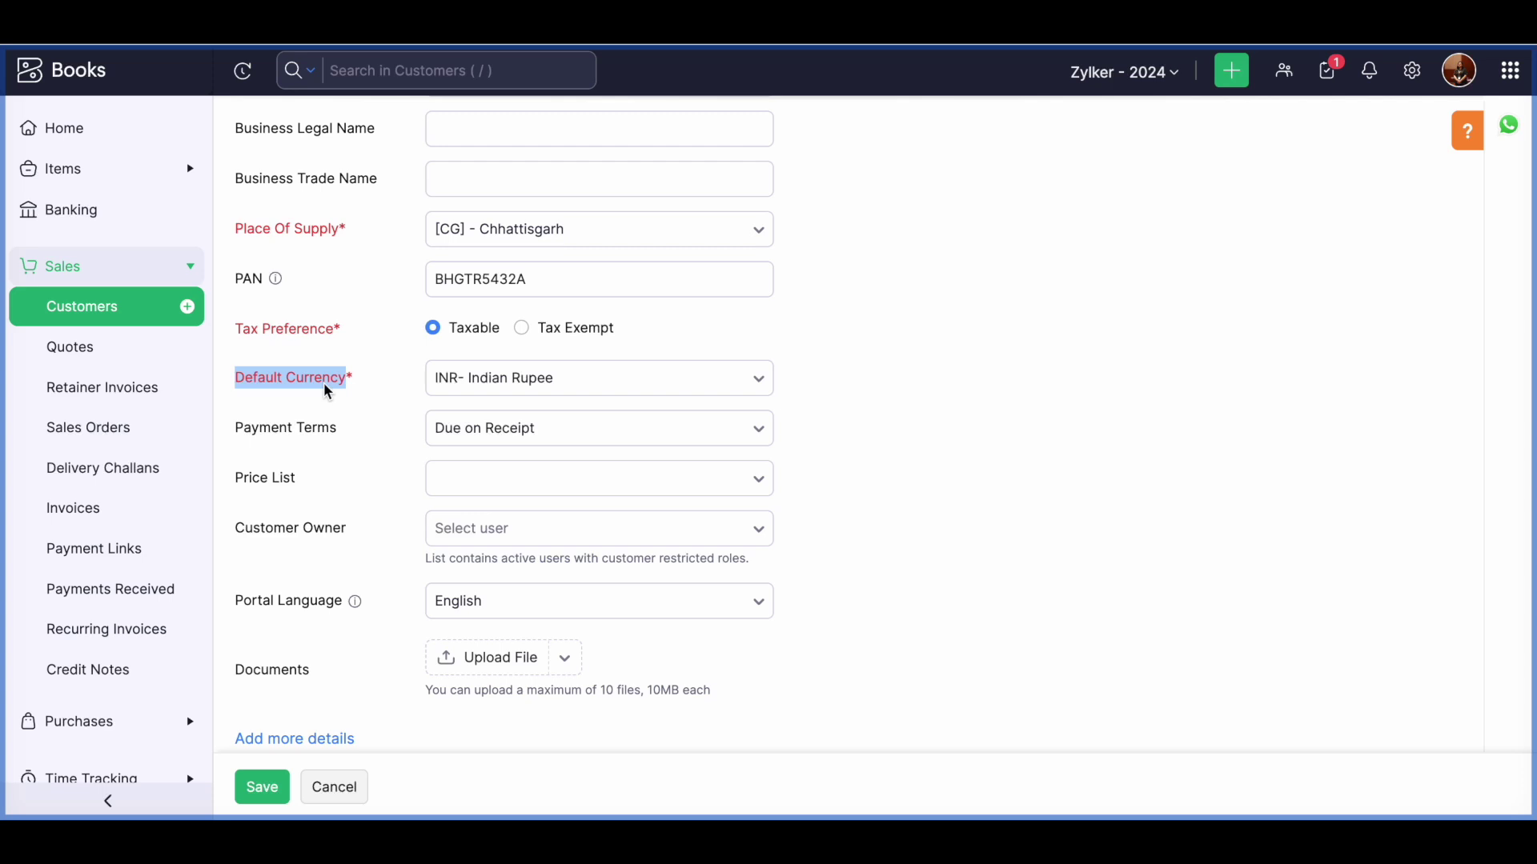
Examine the payment terms offered for the customer and the remaining price list, owner and portal language fields
{"action": "left_click", "coordinate": [348, 441]}
{"action": "left_click", "coordinate": [564, 440]}
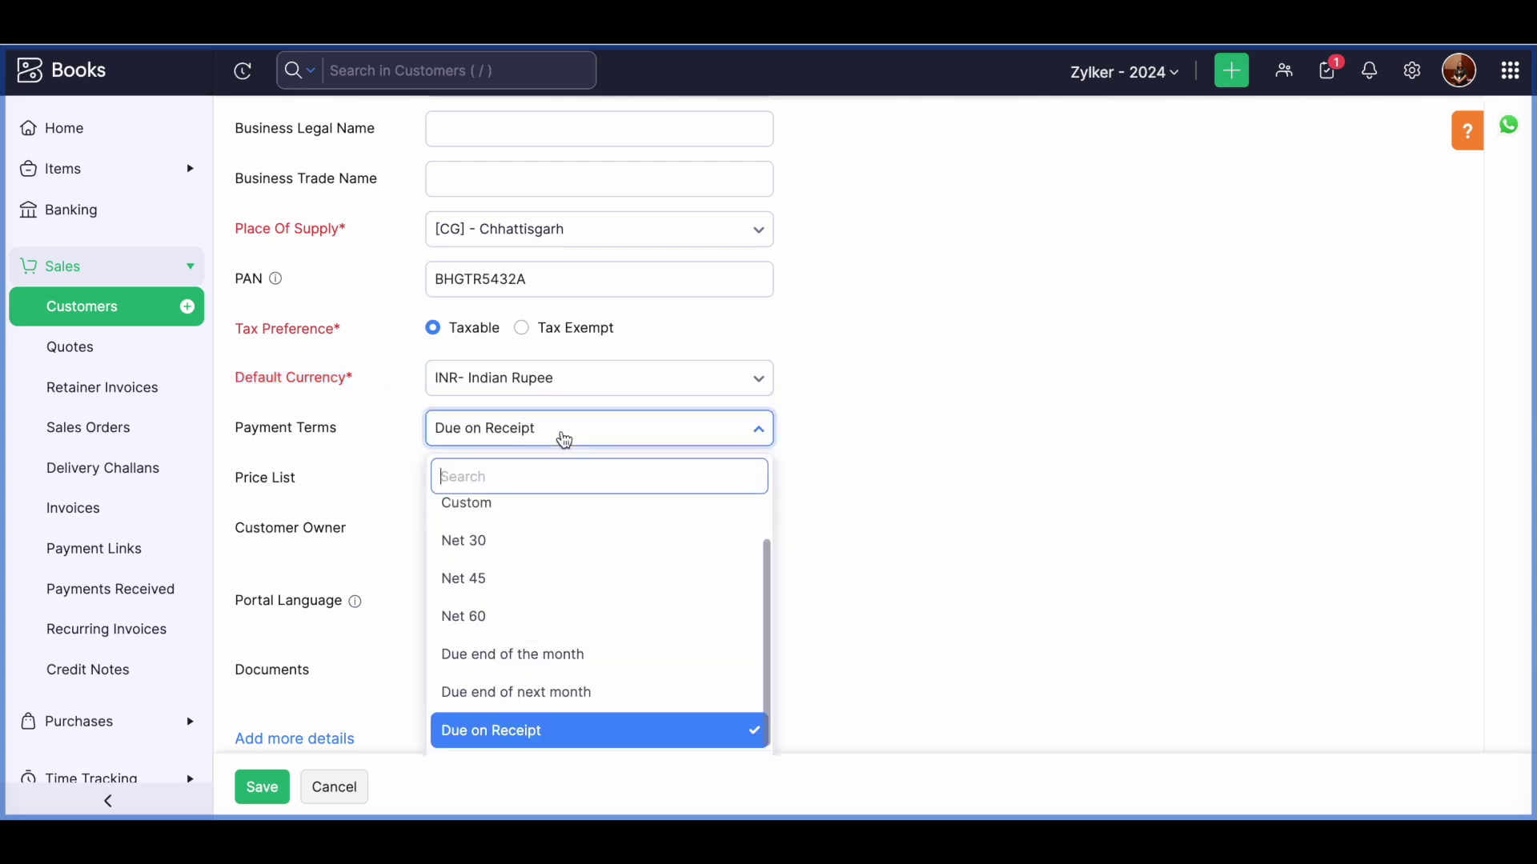
{"action": "left_click", "coordinate": [894, 533]}
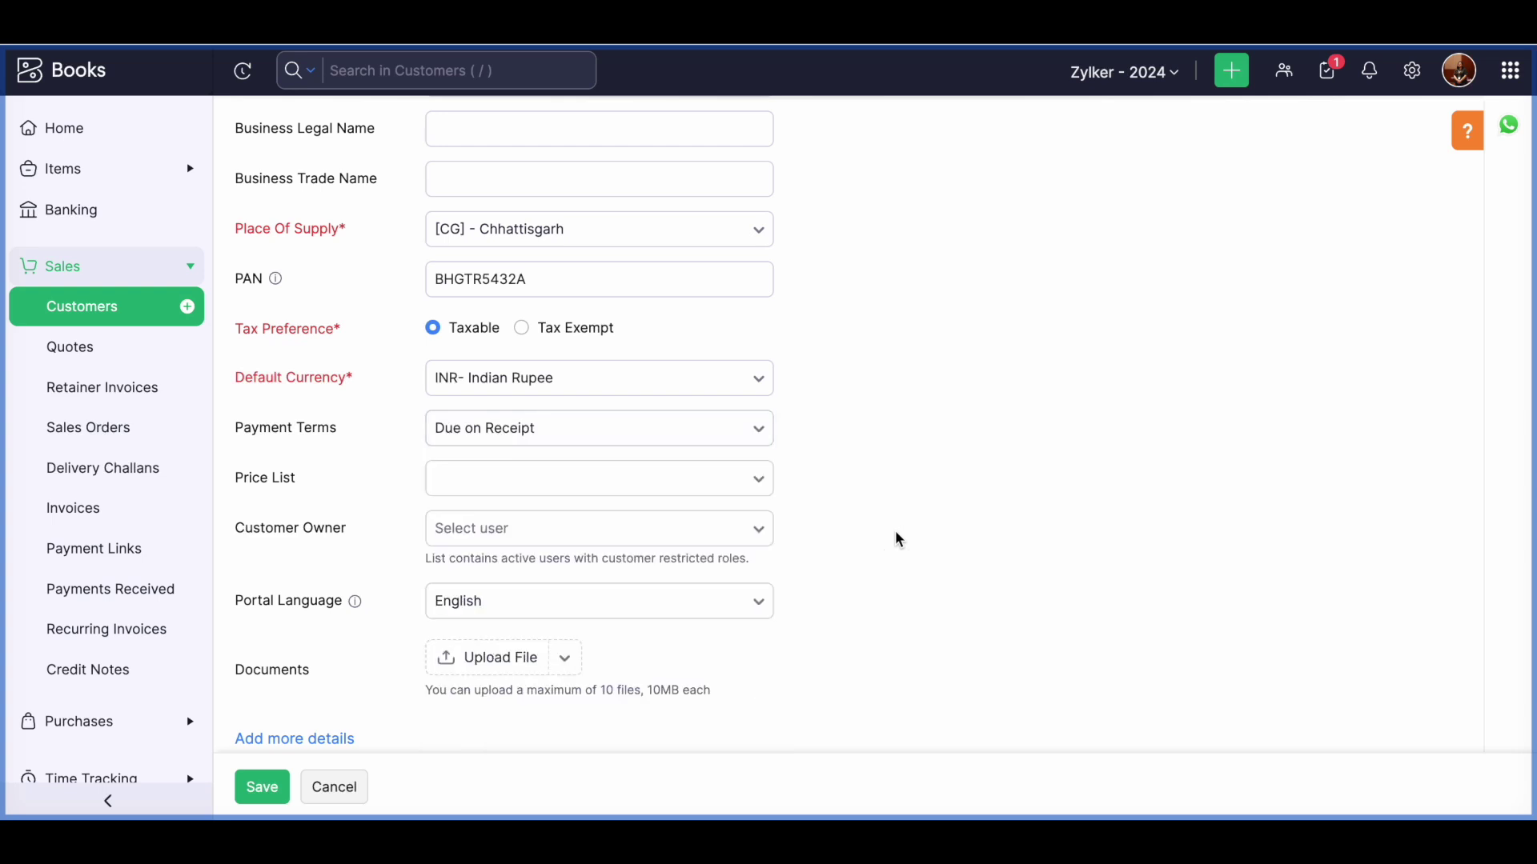
{"action": "scroll", "coordinate": [818, 551], "scroll_direction": "down", "scroll_amount": 2}
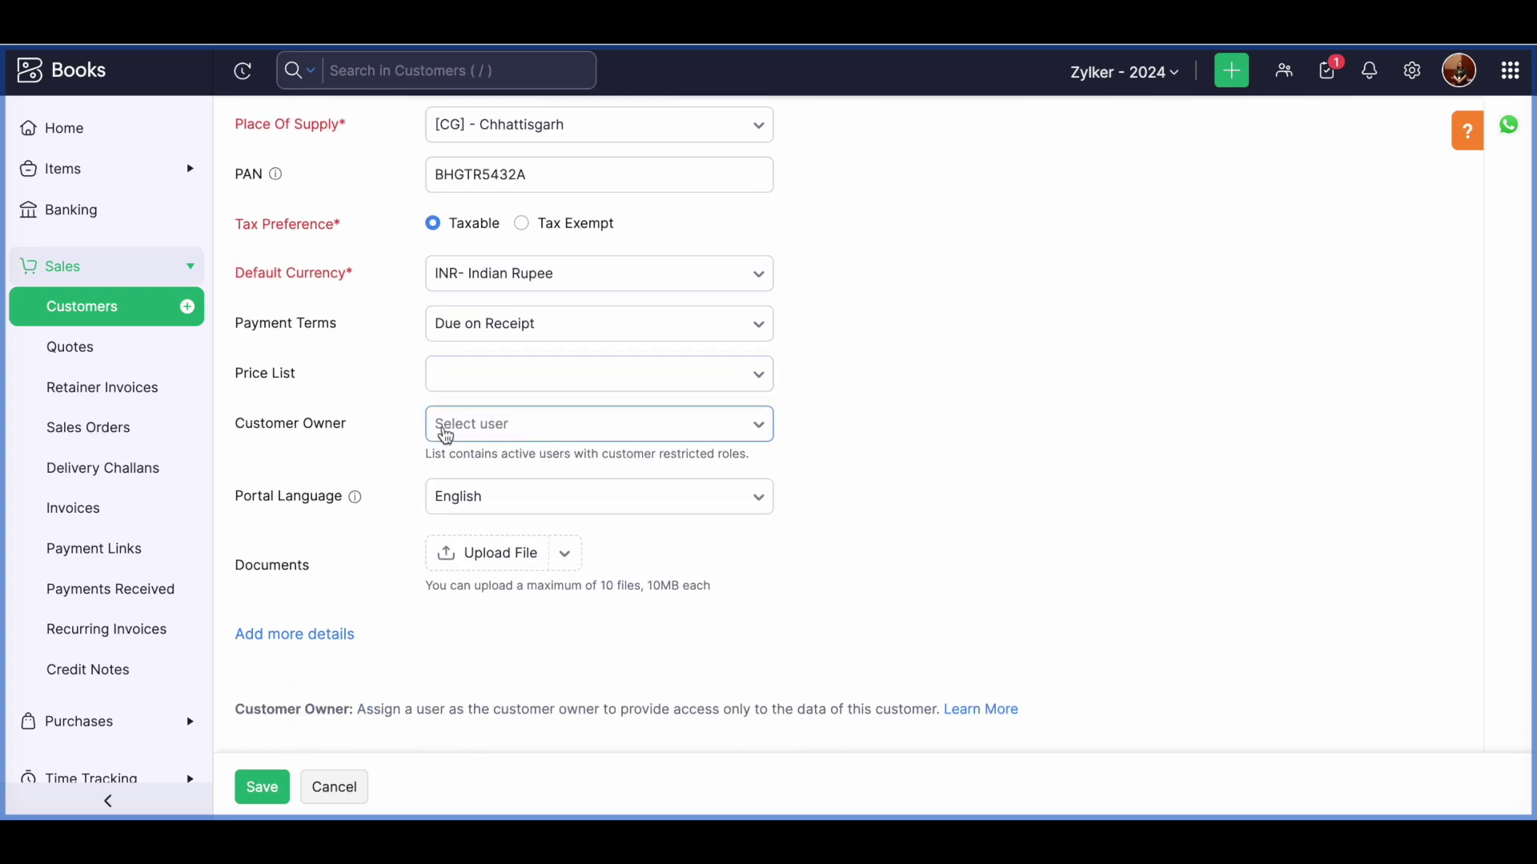
Review the Customer Owner and Portal Language fields in the customer's other details
{"action": "left_click_drag", "start_coordinate": [233, 429], "coordinate": [356, 441]}
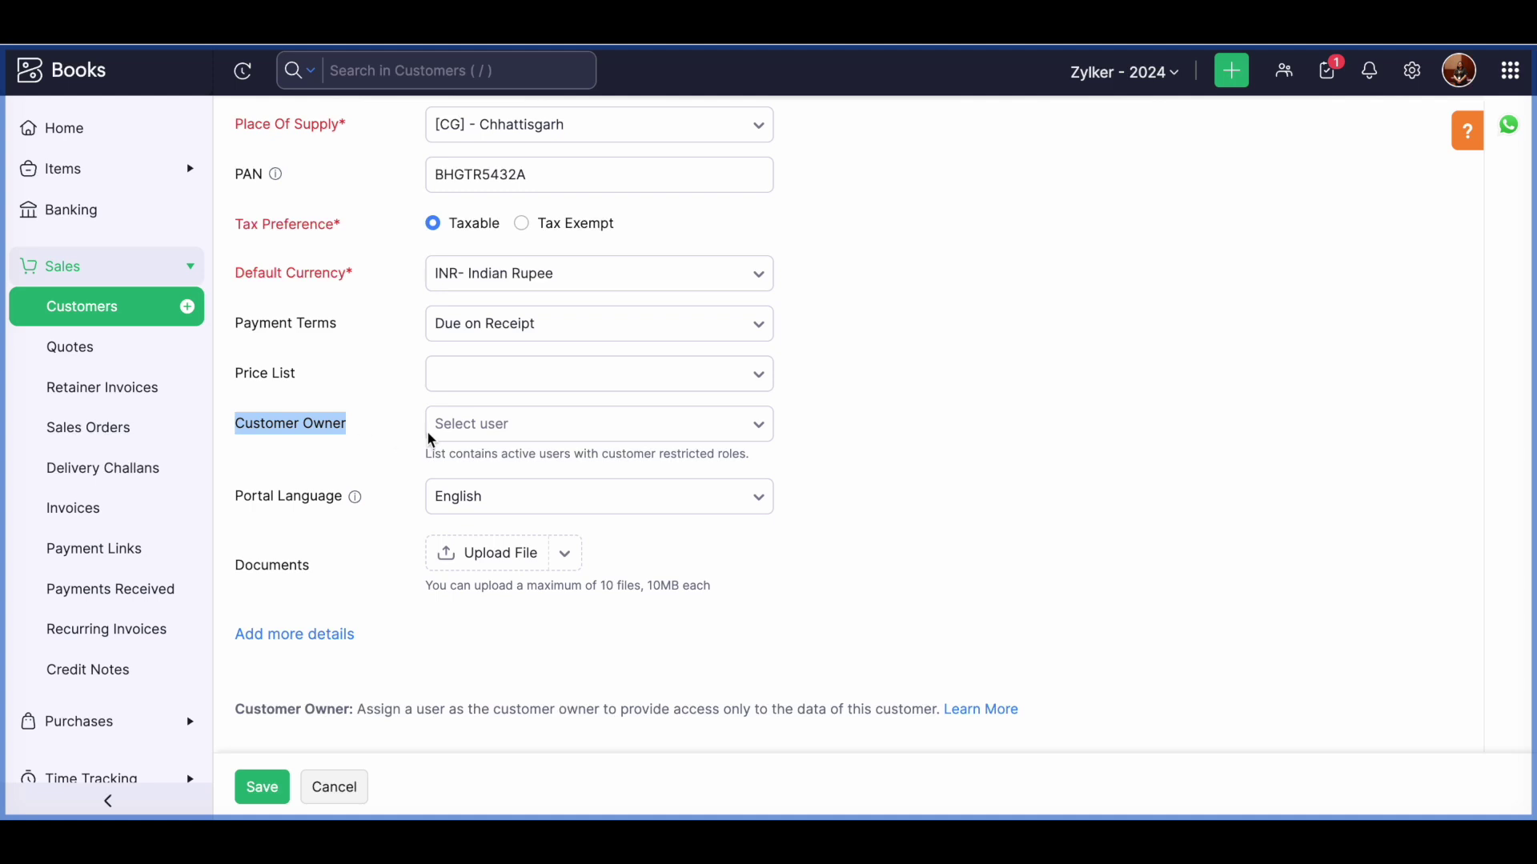
{"action": "left_click", "coordinate": [480, 443]}
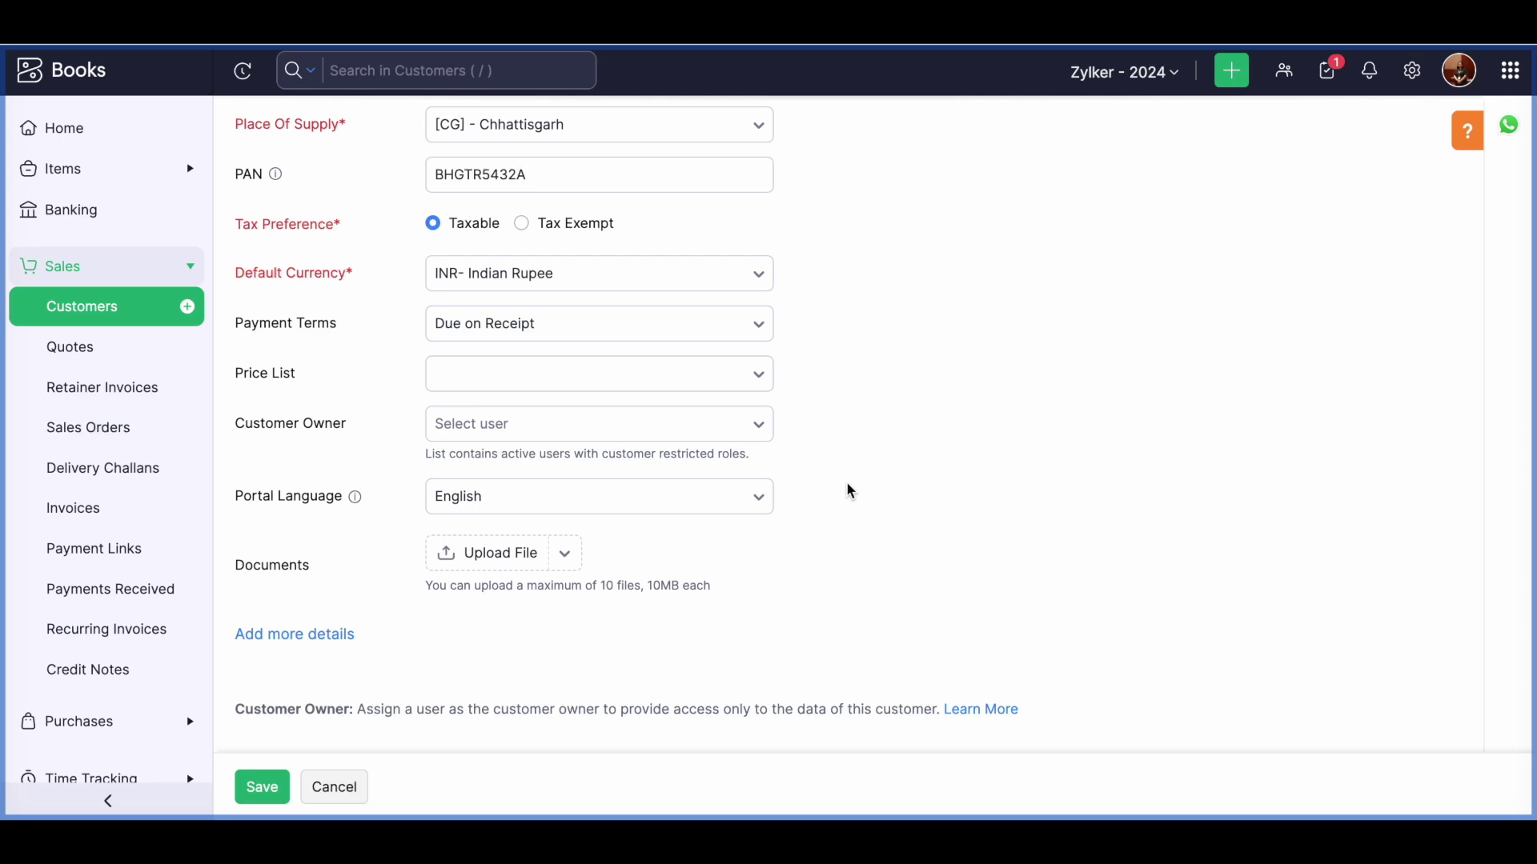
{"action": "scroll", "coordinate": [848, 485], "scroll_direction": "down", "scroll_amount": 1}
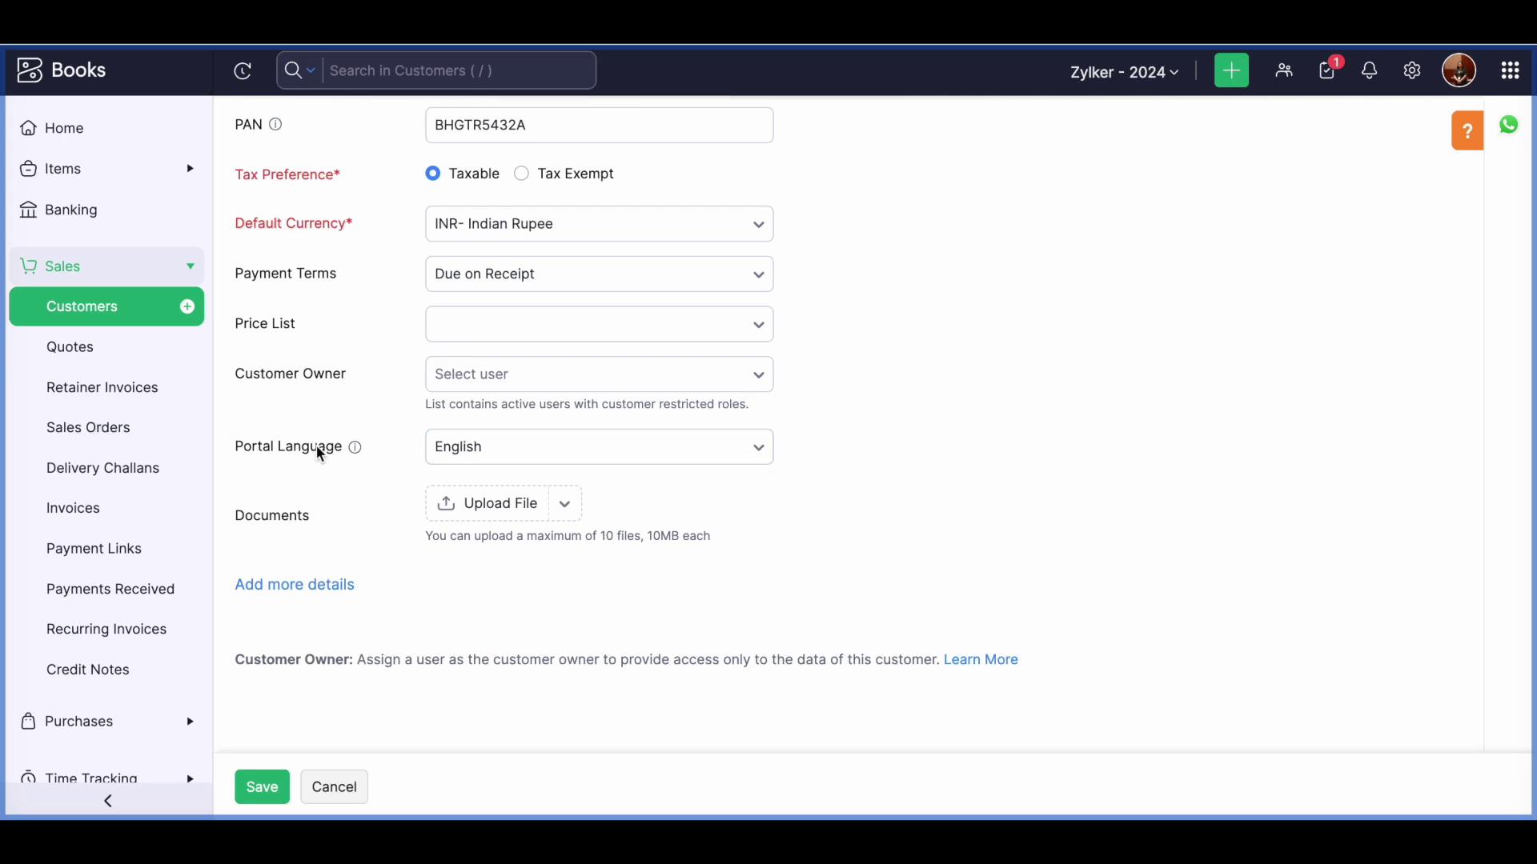
{"action": "mouse_move", "coordinate": [357, 443]}
Review the customer's billing and shipping addresses, contact persons and the Influencer custom field
{"action": "scroll", "coordinate": [516, 521], "scroll_direction": "up", "scroll_amount": 10}
{"action": "scroll", "coordinate": [516, 519], "scroll_direction": "down", "scroll_amount": 3}
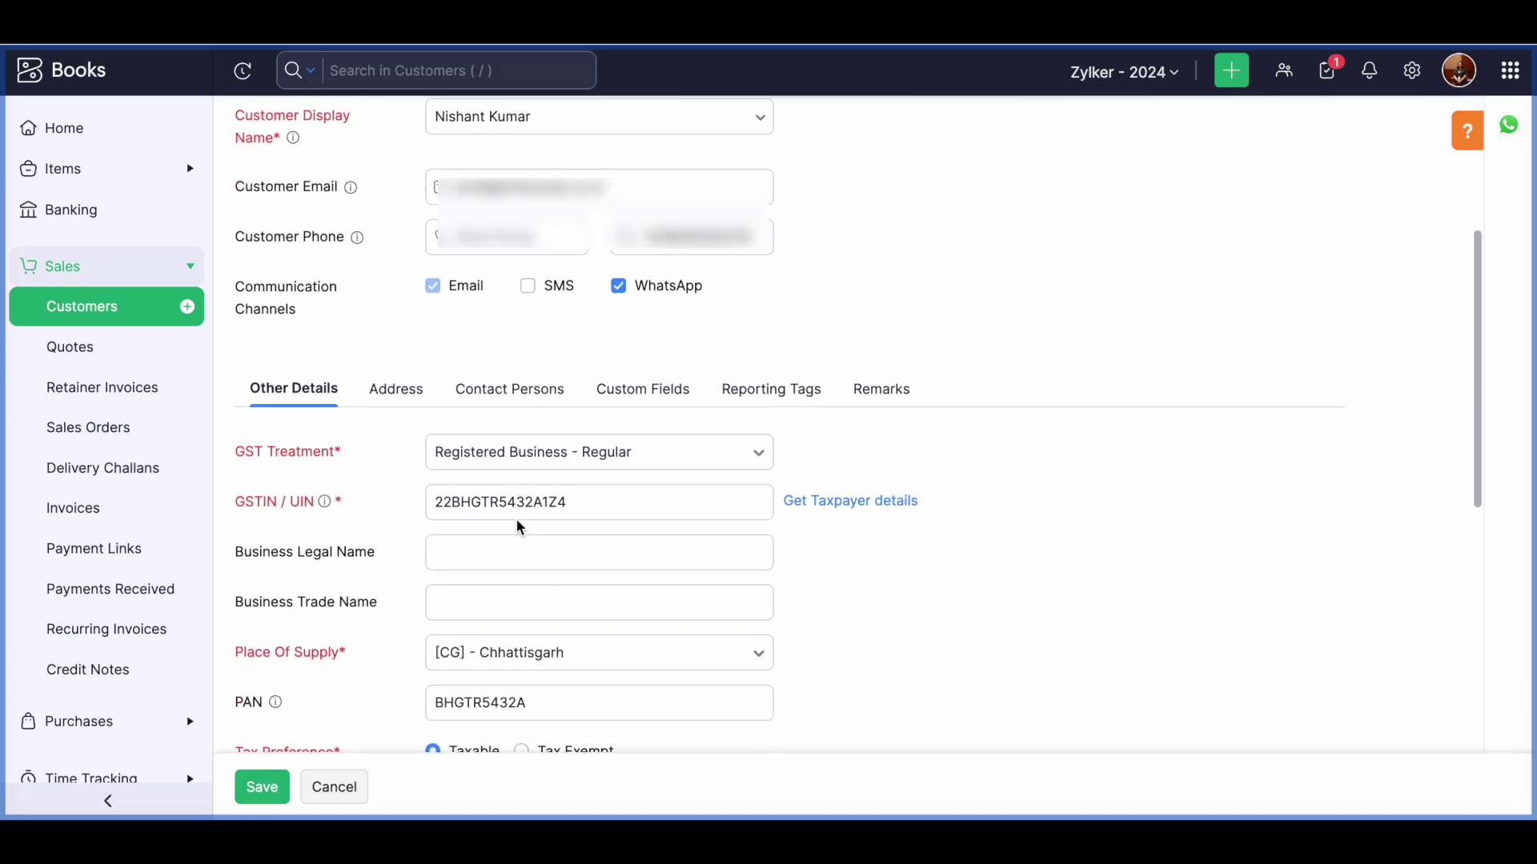
{"action": "left_click", "coordinate": [404, 396]}
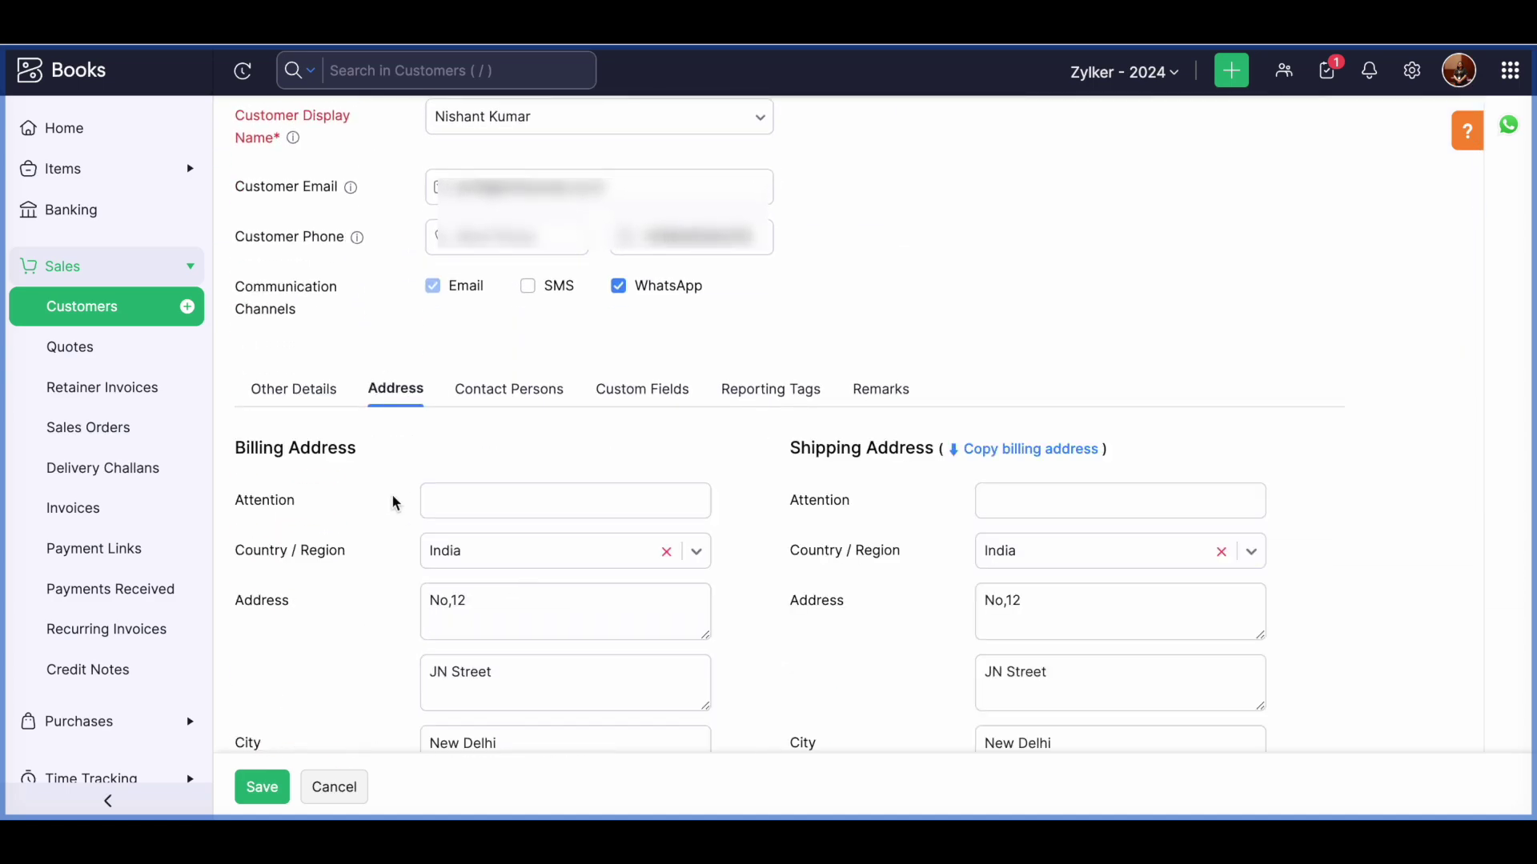
{"action": "left_click", "coordinate": [552, 389]}
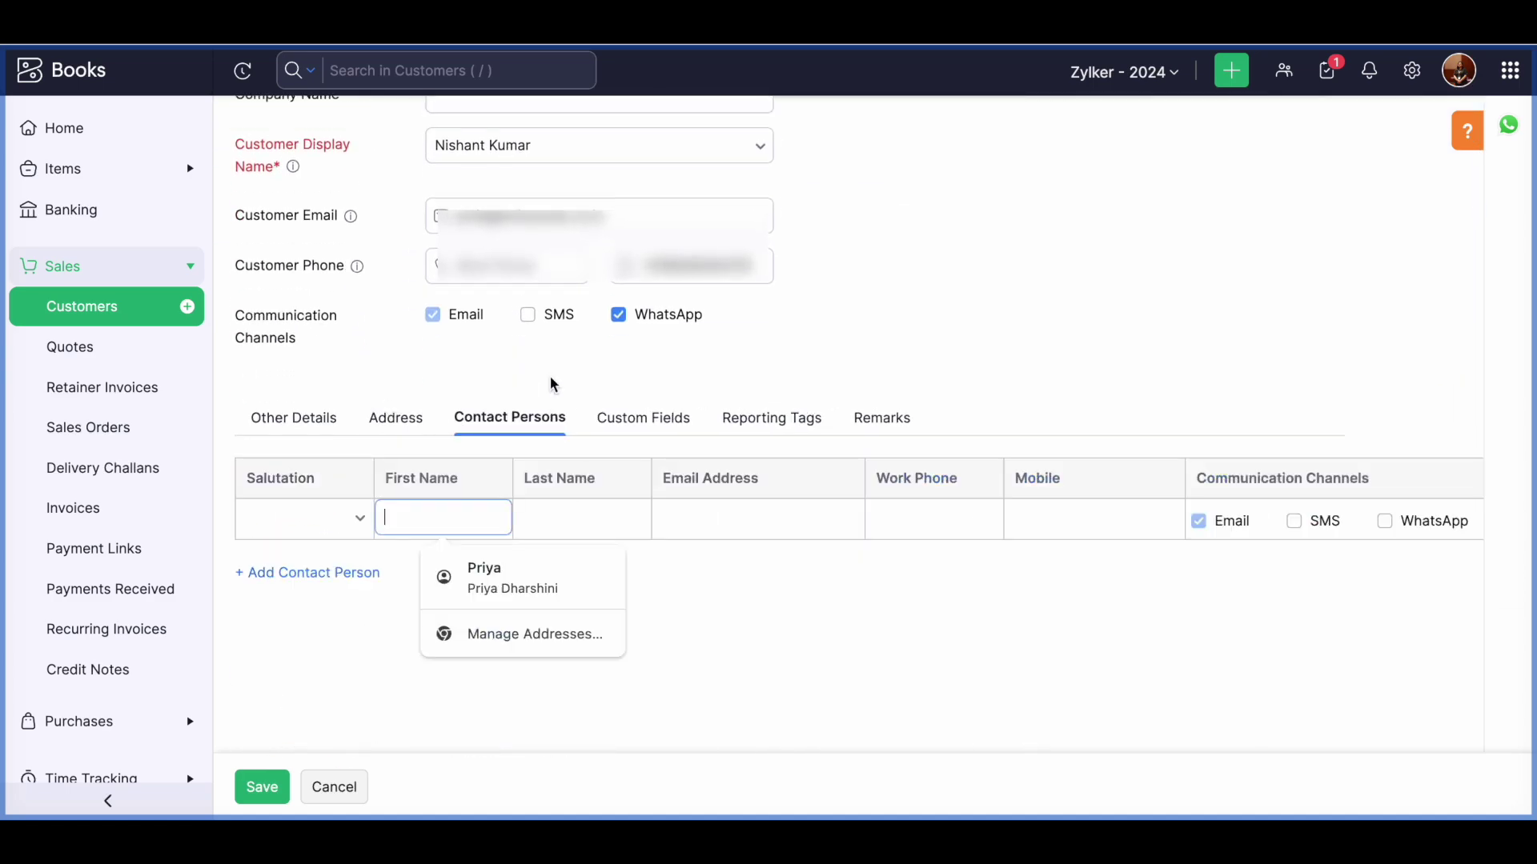
{"action": "left_click", "coordinate": [645, 422]}
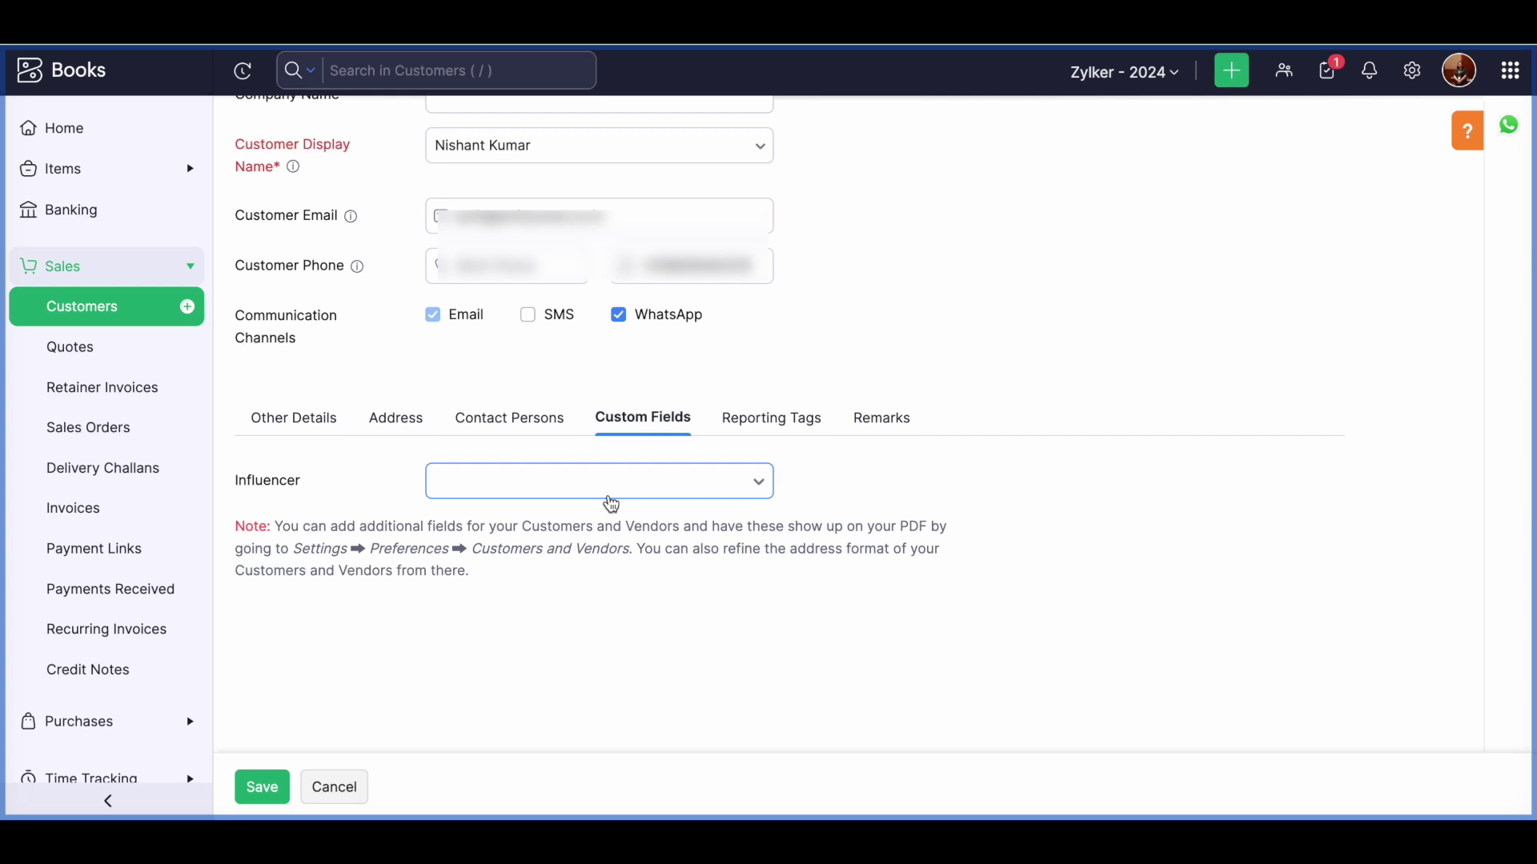
Open the field customization settings for Customers and Vendors and bring up the form for a new custom field
{"action": "left_click", "coordinate": [1414, 74]}
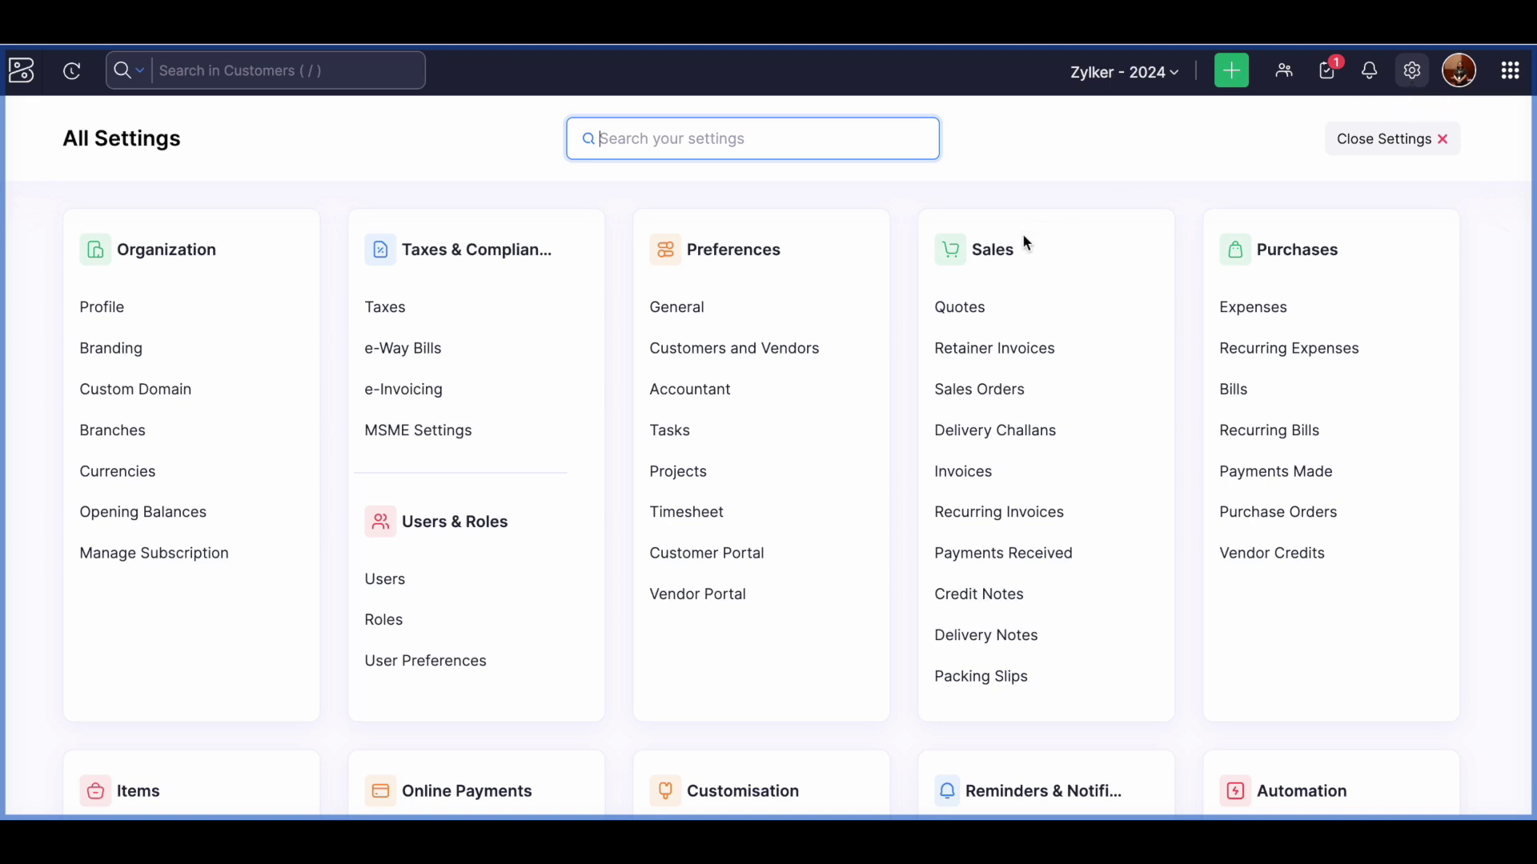
{"action": "left_click", "coordinate": [721, 349]}
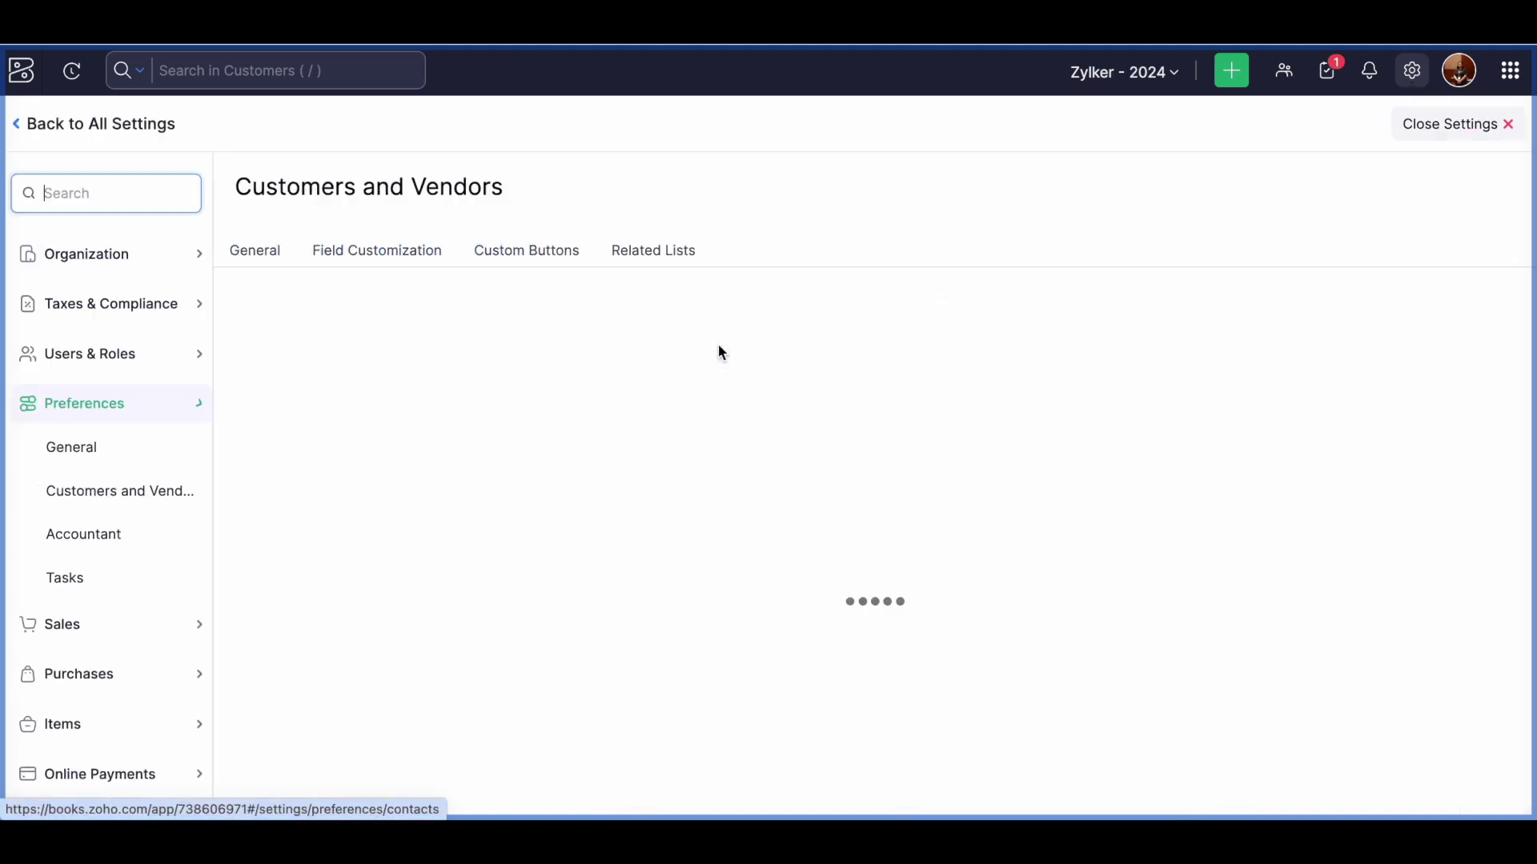
{"action": "left_click", "coordinate": [346, 252]}
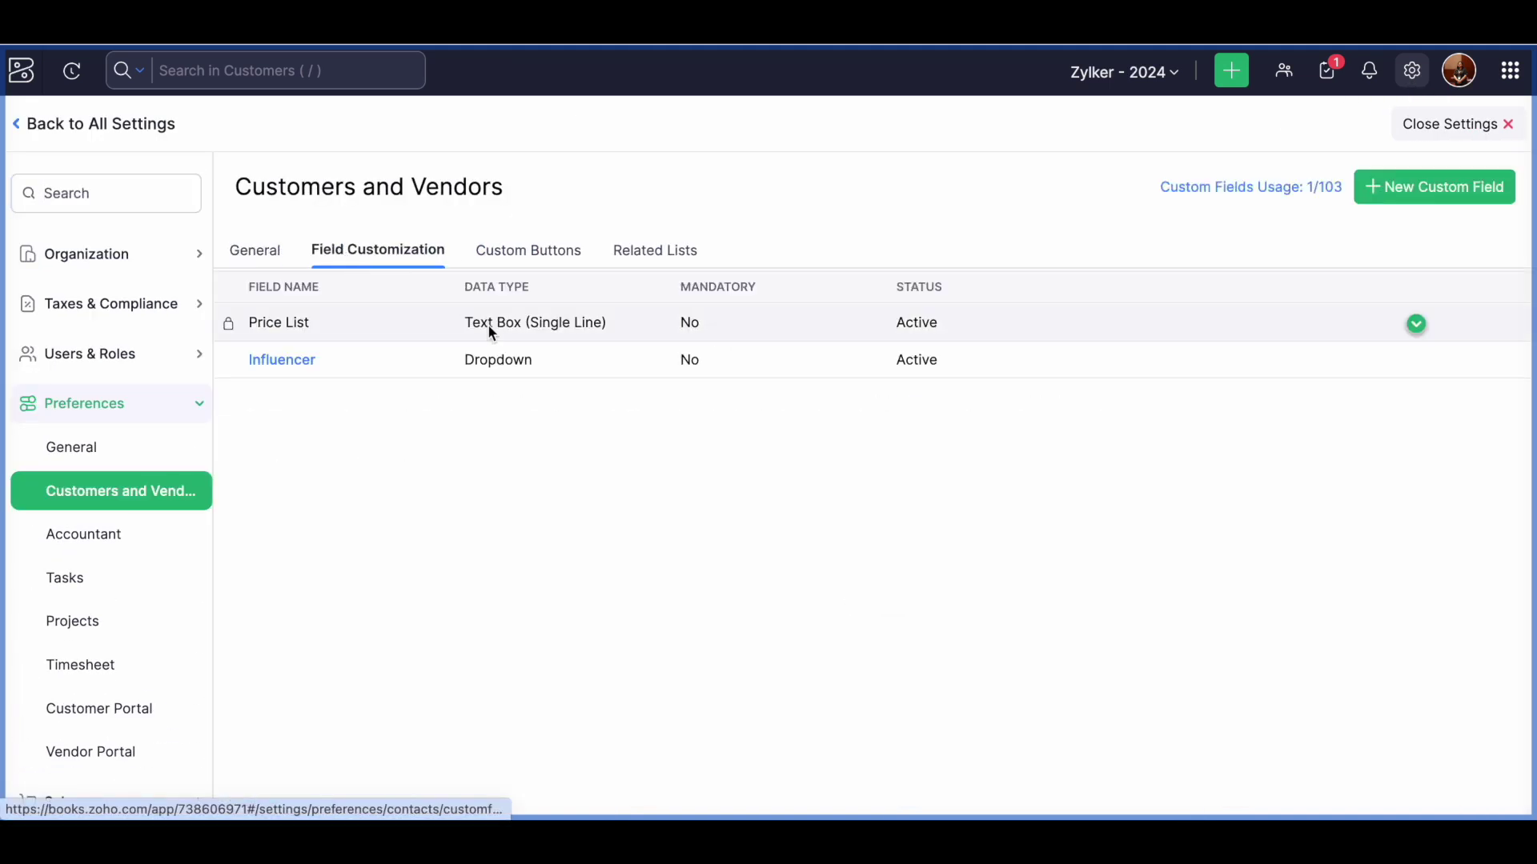
{"action": "left_click", "coordinate": [1450, 200]}
{"action": "left_click", "coordinate": [545, 253]}
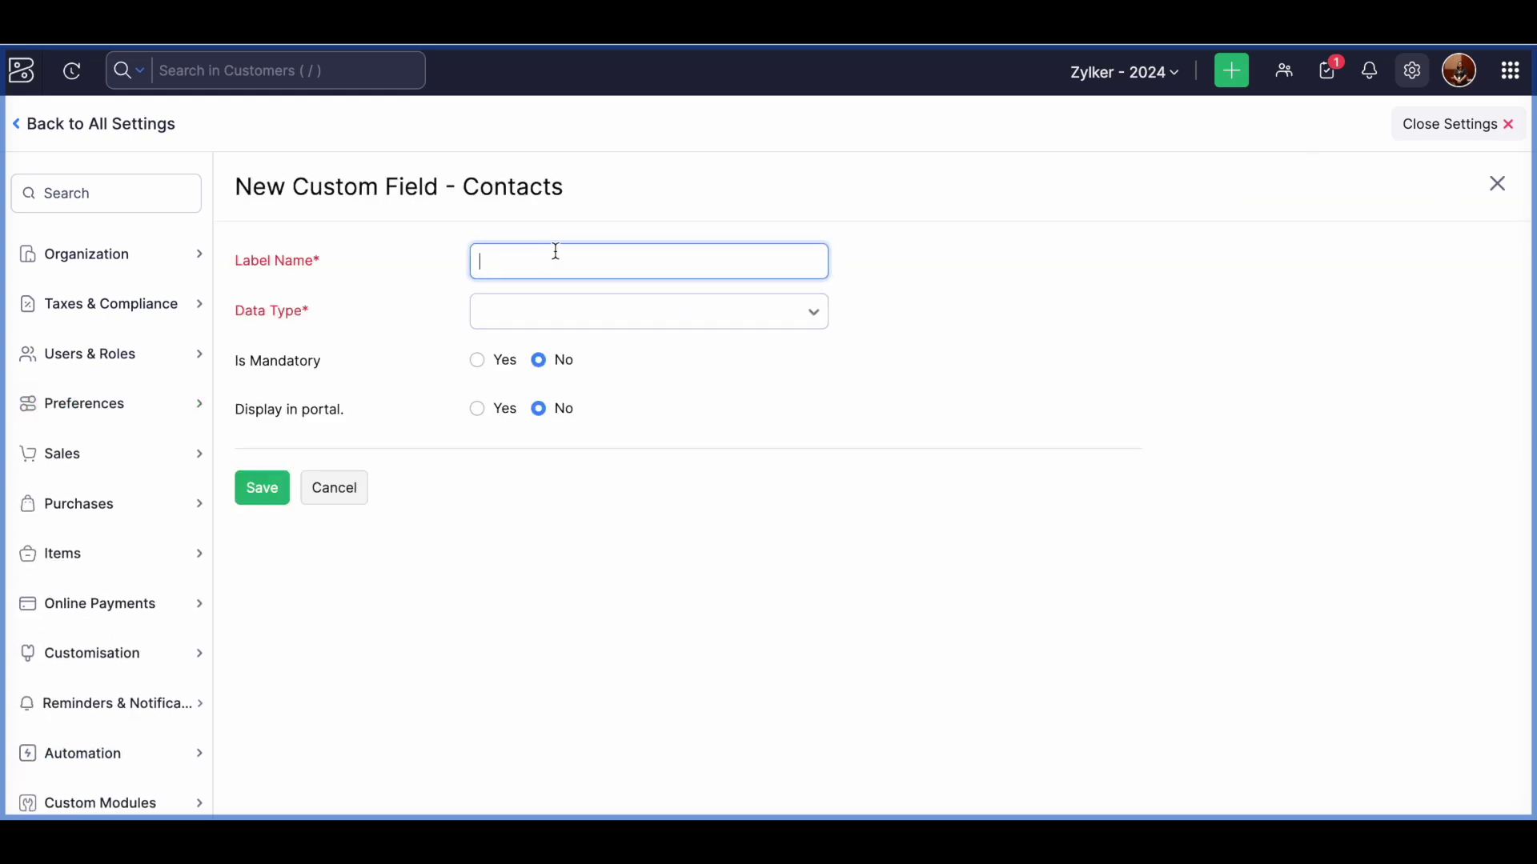
Search the new custom field's data types for "form" and clear the search
{"action": "left_click", "coordinate": [597, 311]}
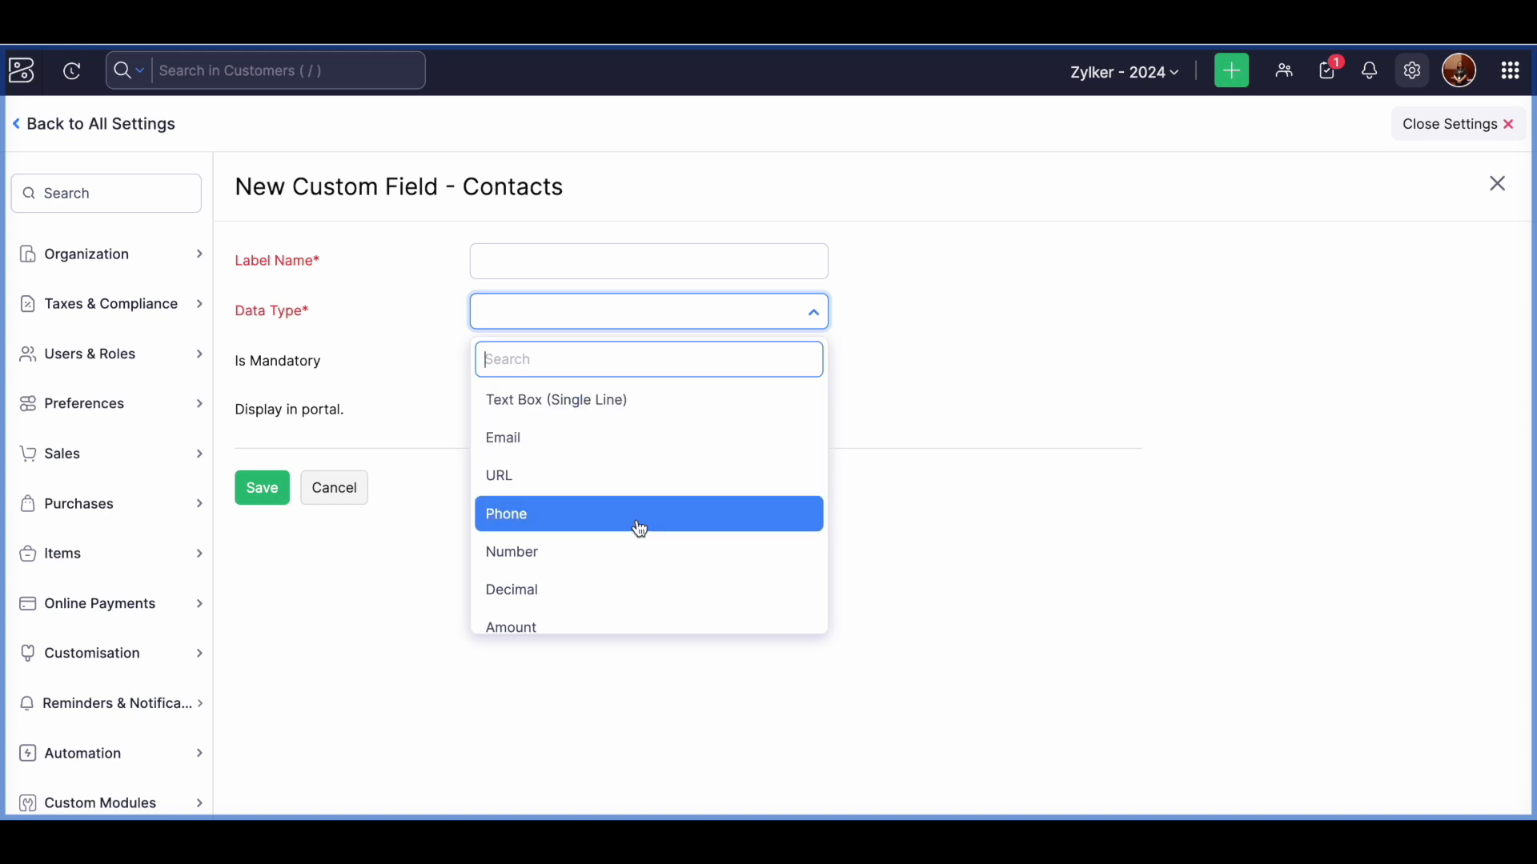
{"action": "type", "text": "form"}
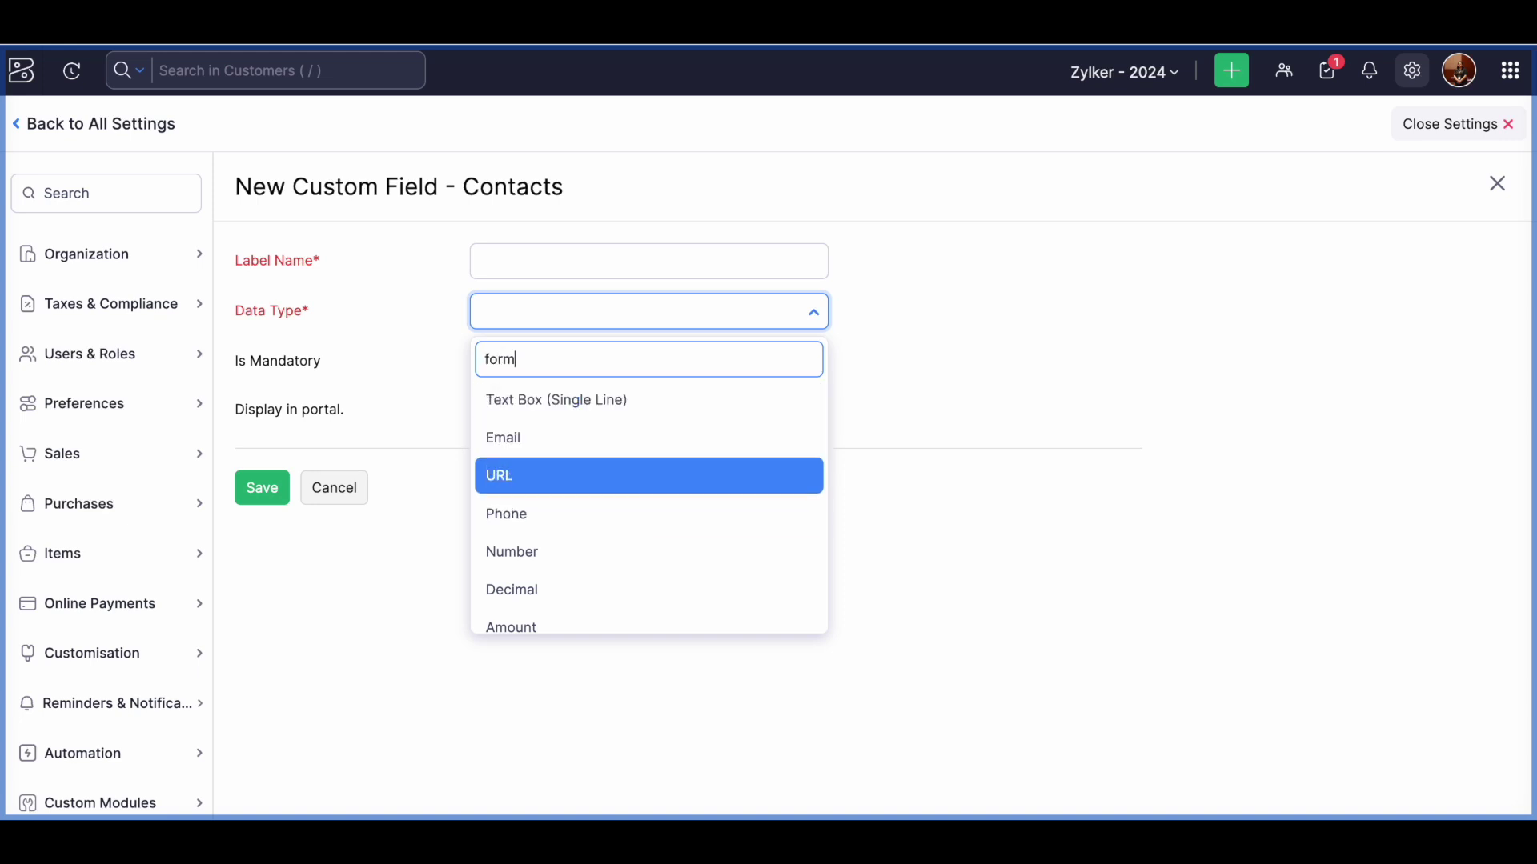
{"action": "key", "text": "BackSpace"}
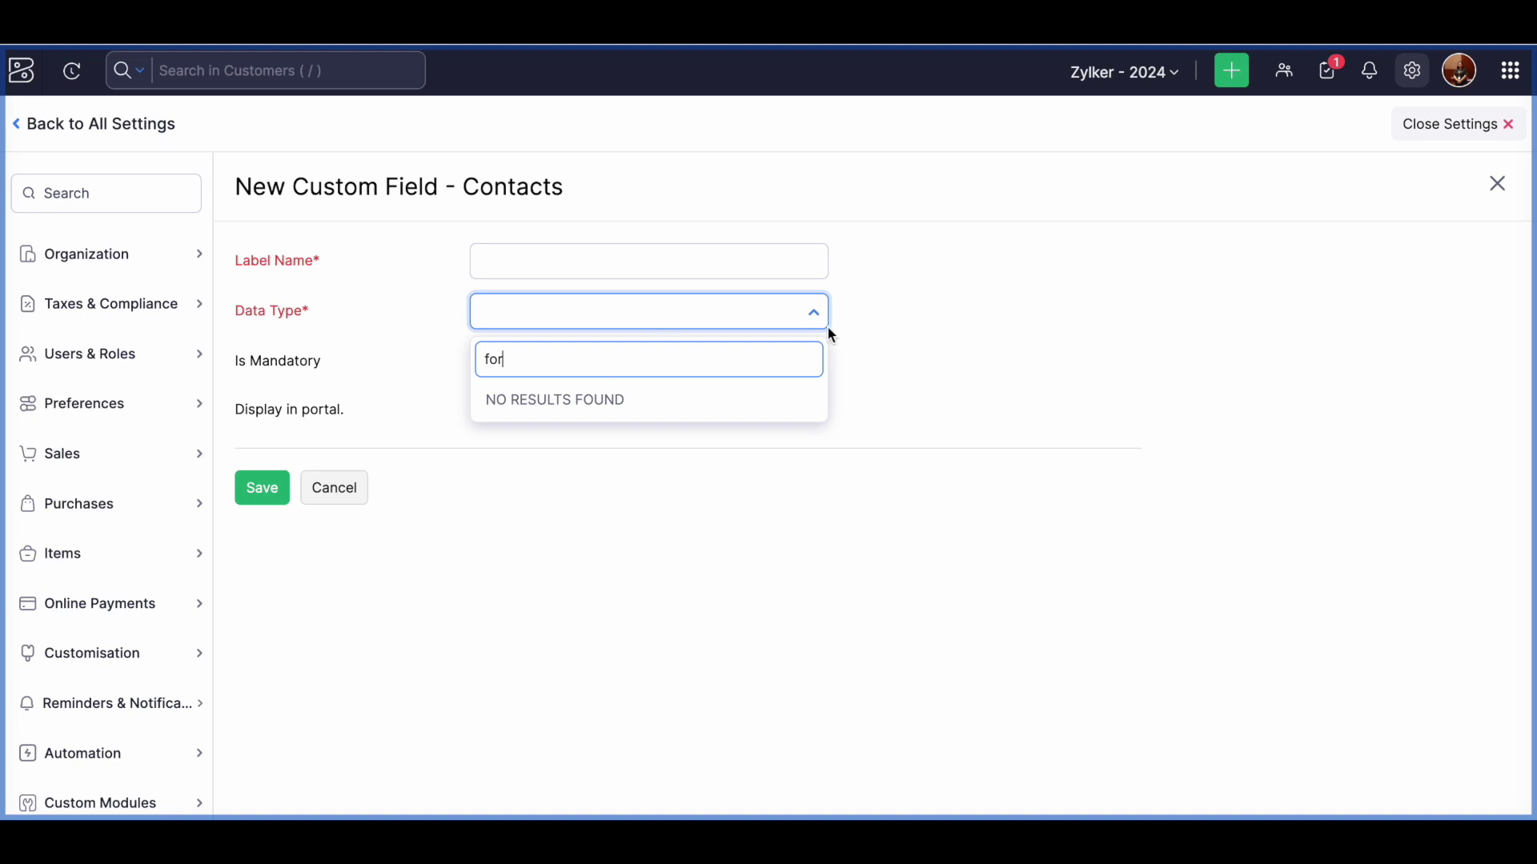
{"action": "key", "text": "BackSpace"}
{"action": "key", "text": "BackSpace"}
{"action": "key", "text": "BackSpace"}
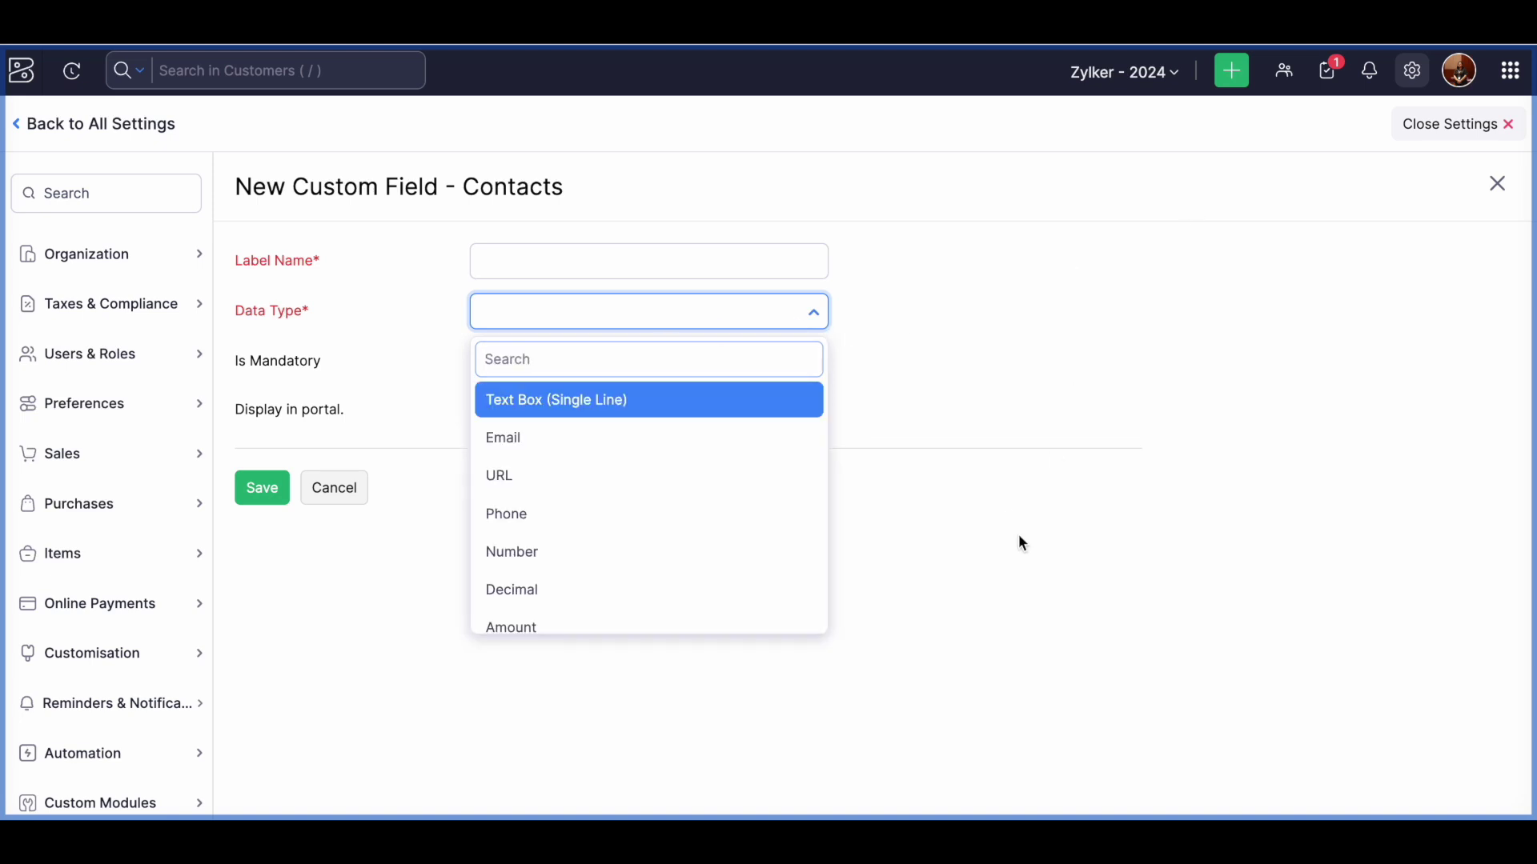
{"action": "left_click", "coordinate": [1018, 534]}
Look through the full list of custom field data types, and cancel the new custom field without saving
{"action": "left_click", "coordinate": [764, 318]}
{"action": "scroll", "coordinate": [638, 552], "scroll_direction": "down", "scroll_amount": 3}
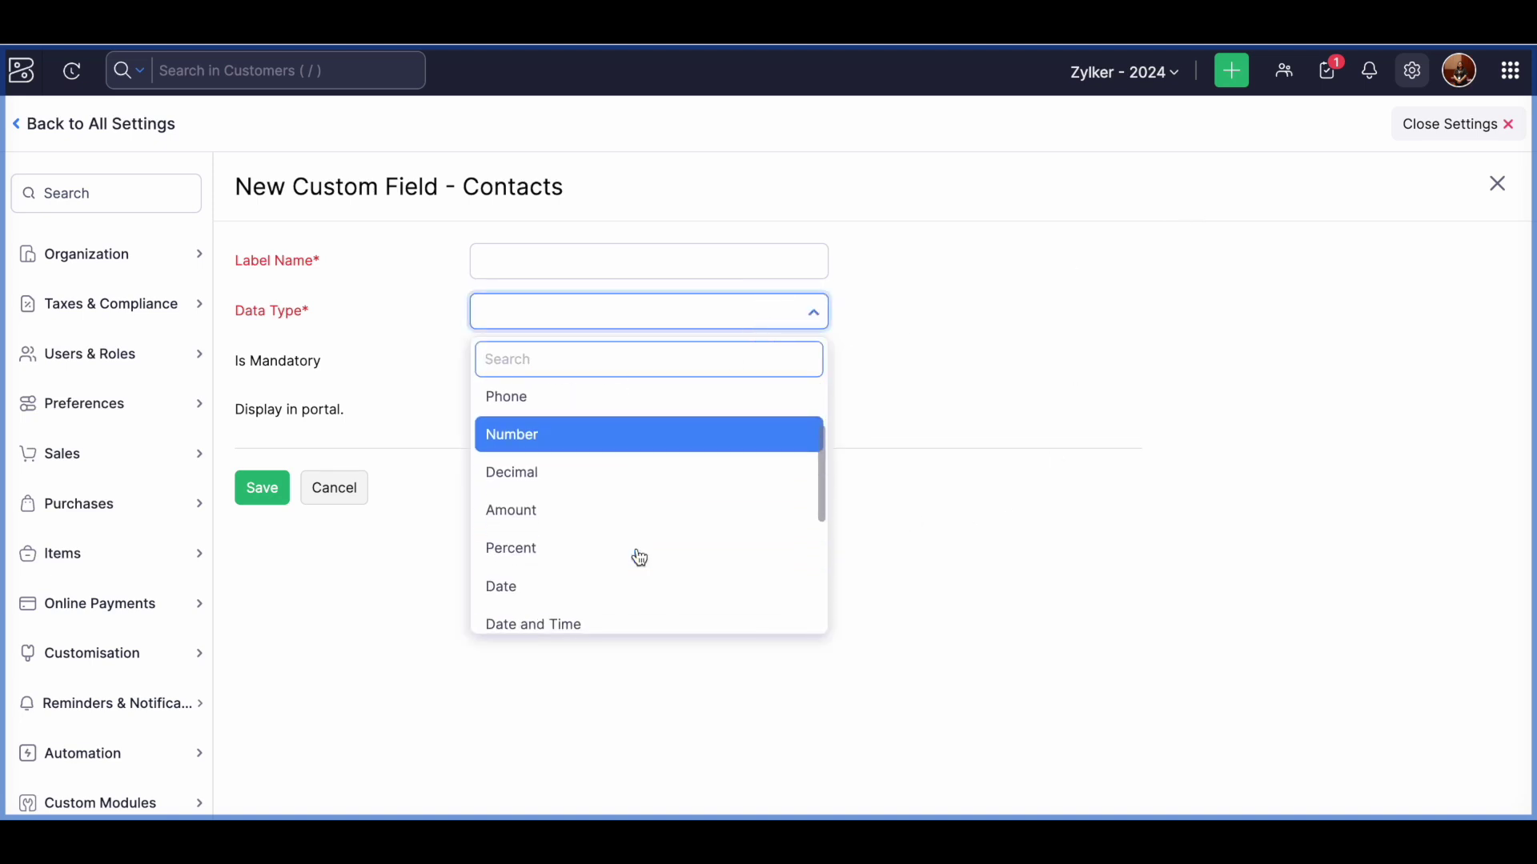
{"action": "scroll", "coordinate": [638, 554], "scroll_direction": "down", "scroll_amount": 5}
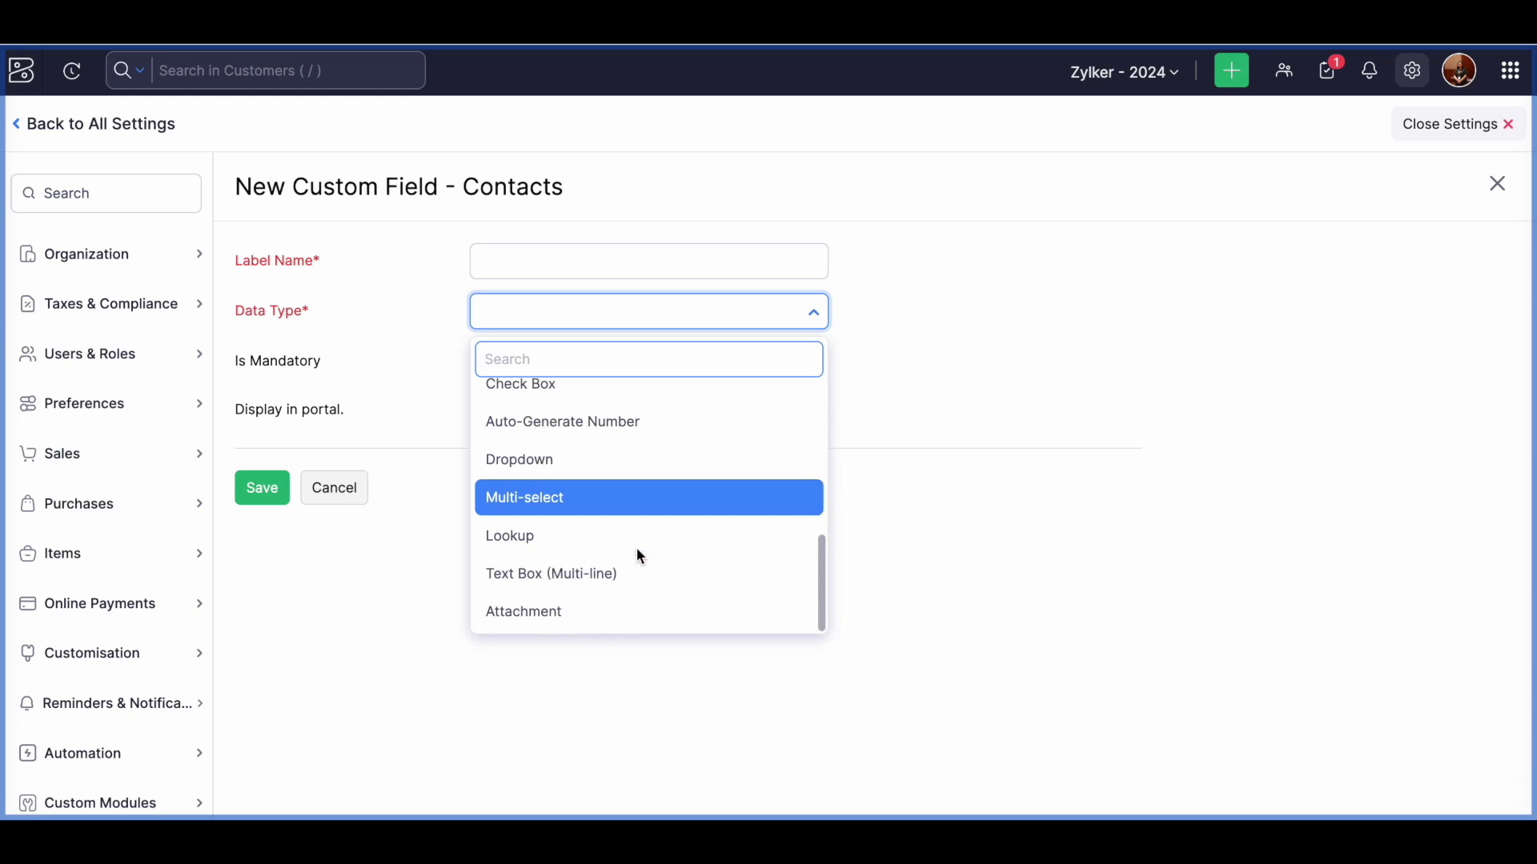
{"action": "left_click", "coordinate": [1086, 410]}
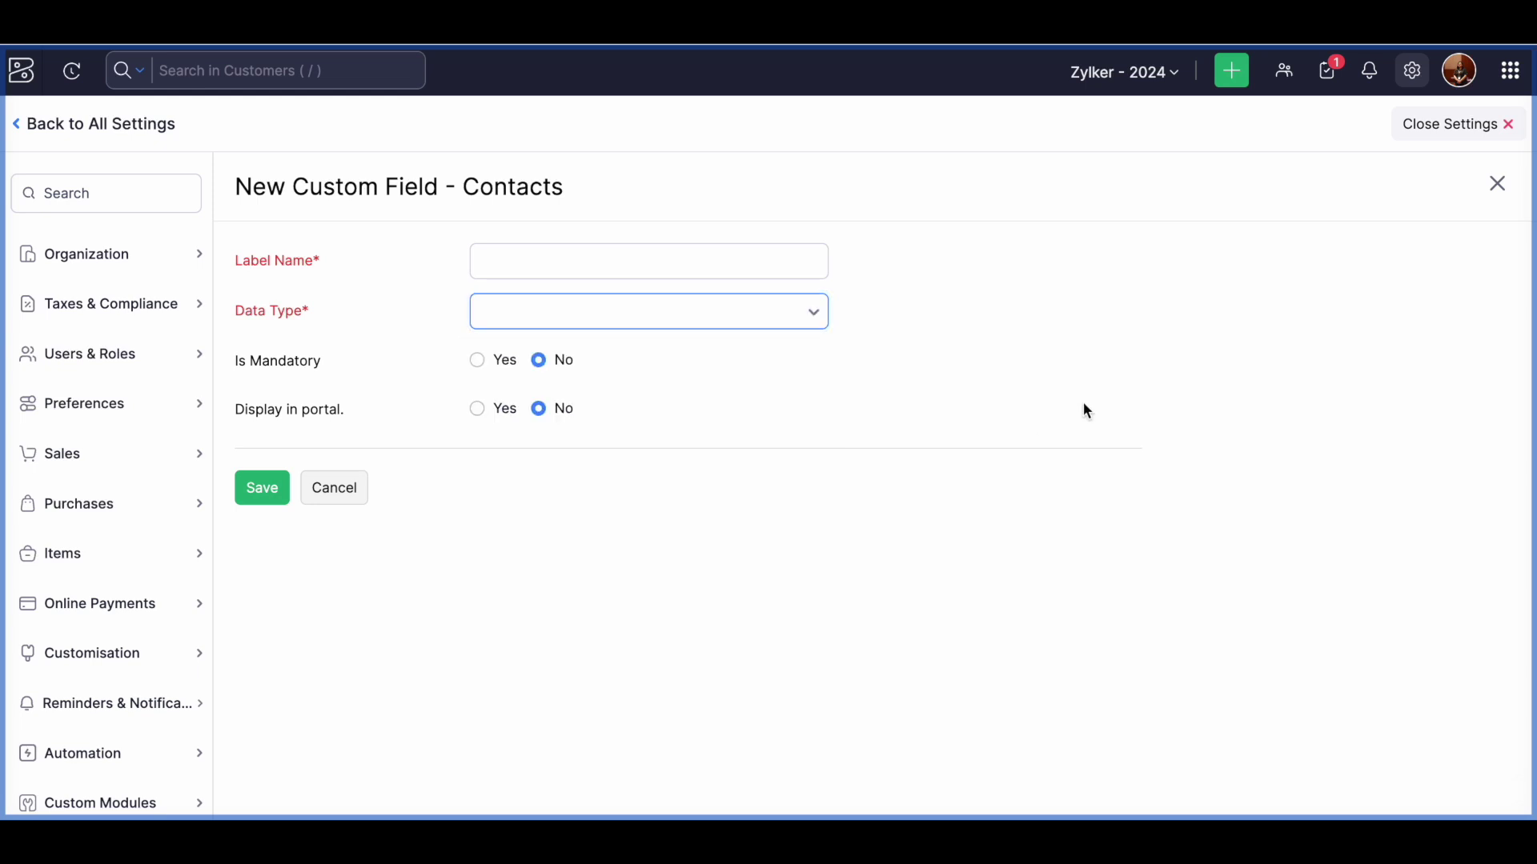
{"action": "left_click", "coordinate": [353, 496]}
{"action": "left_click", "coordinate": [95, 128]}
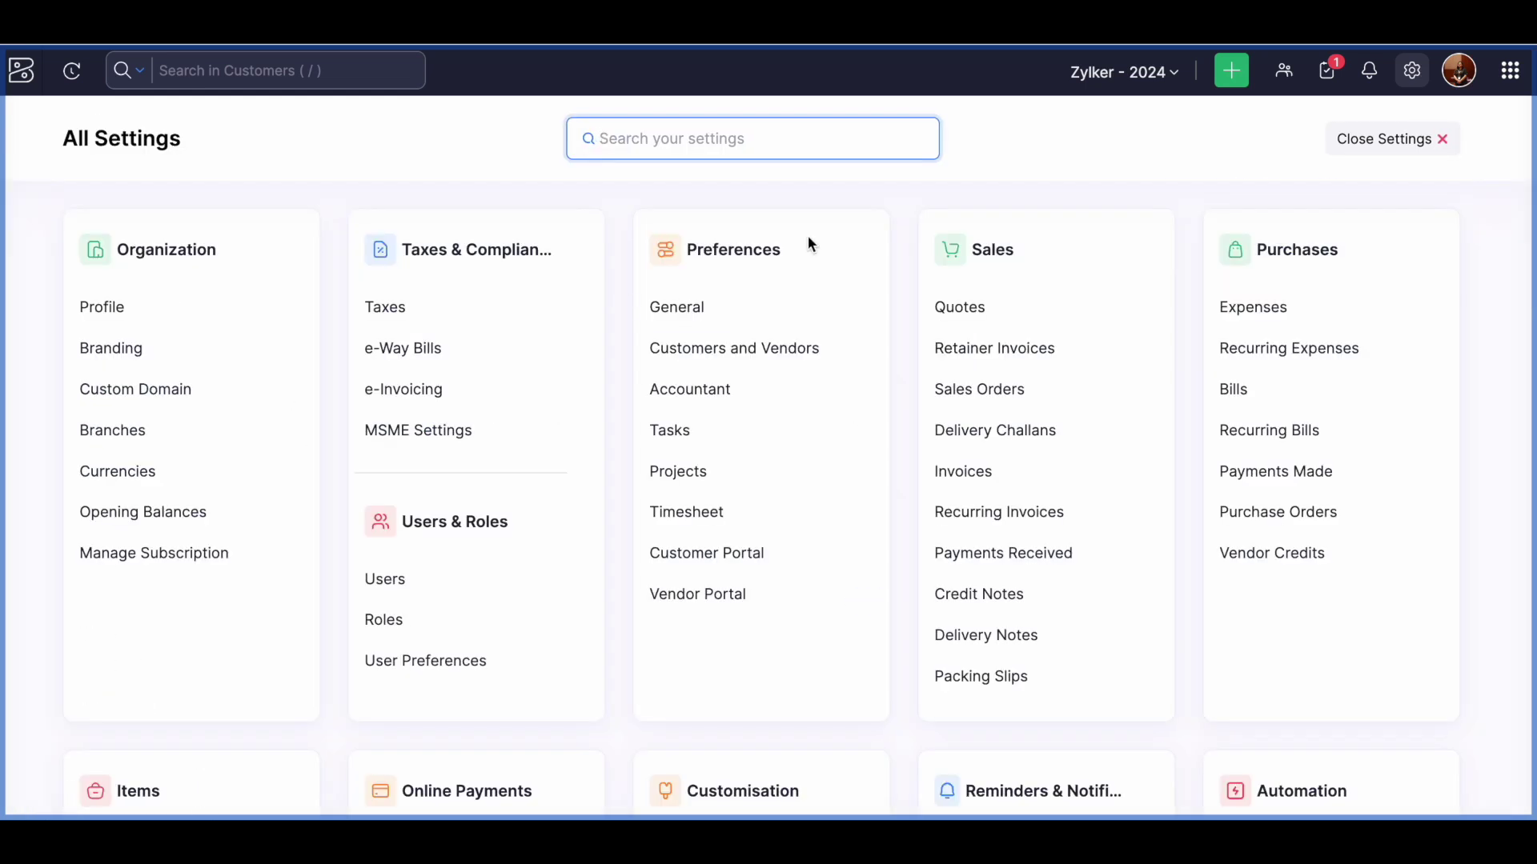
Return to the customer's edit form and examine the Department options in its reporting tags
{"action": "left_click", "coordinate": [1393, 139]}
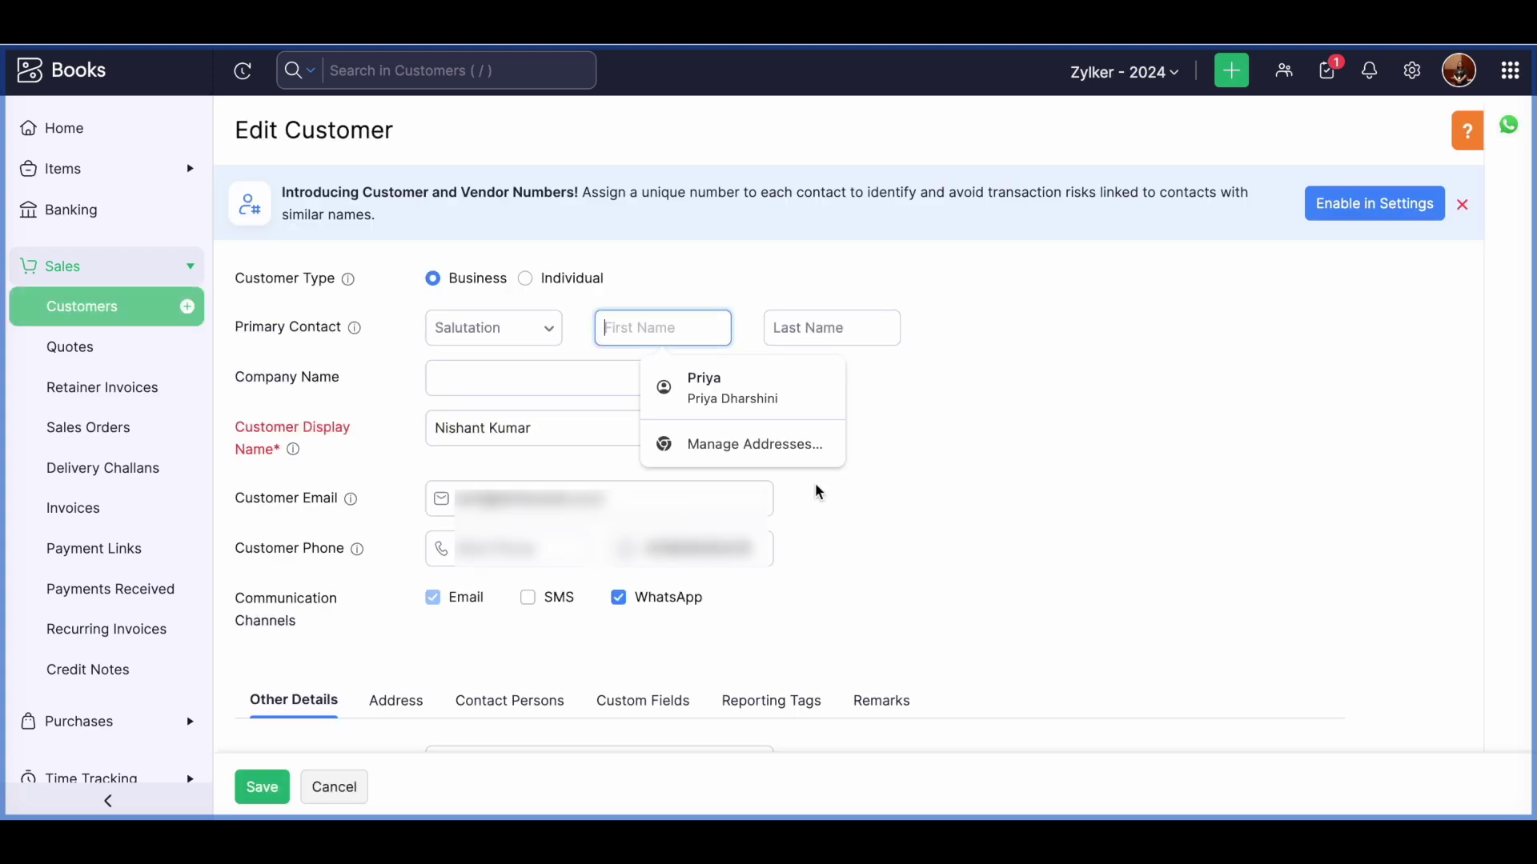
{"action": "scroll", "coordinate": [797, 512], "scroll_direction": "down", "scroll_amount": 3}
{"action": "left_click", "coordinate": [808, 484]}
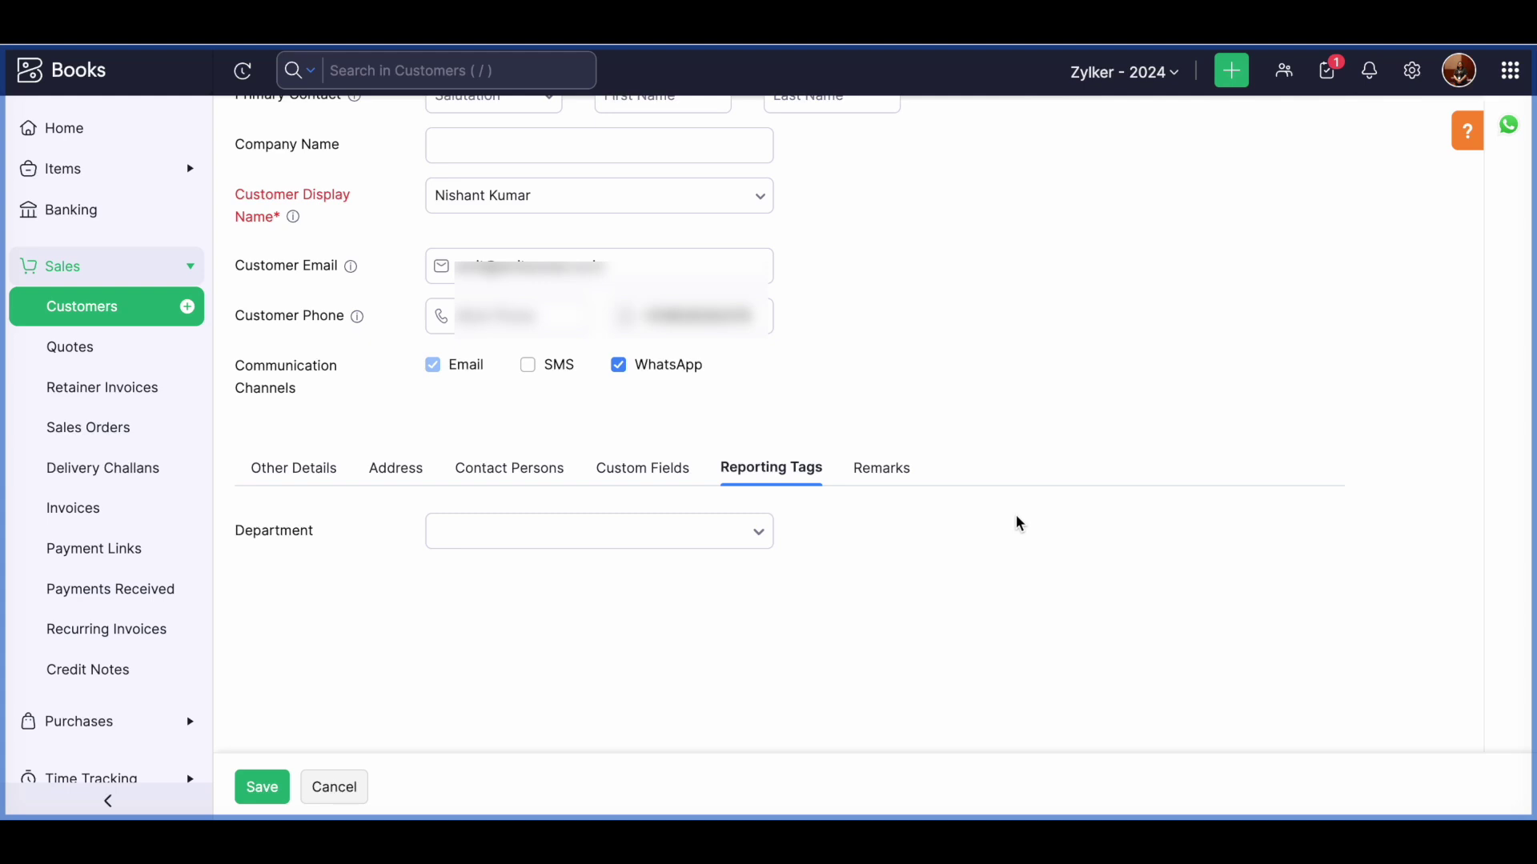
{"action": "left_click", "coordinate": [733, 535]}
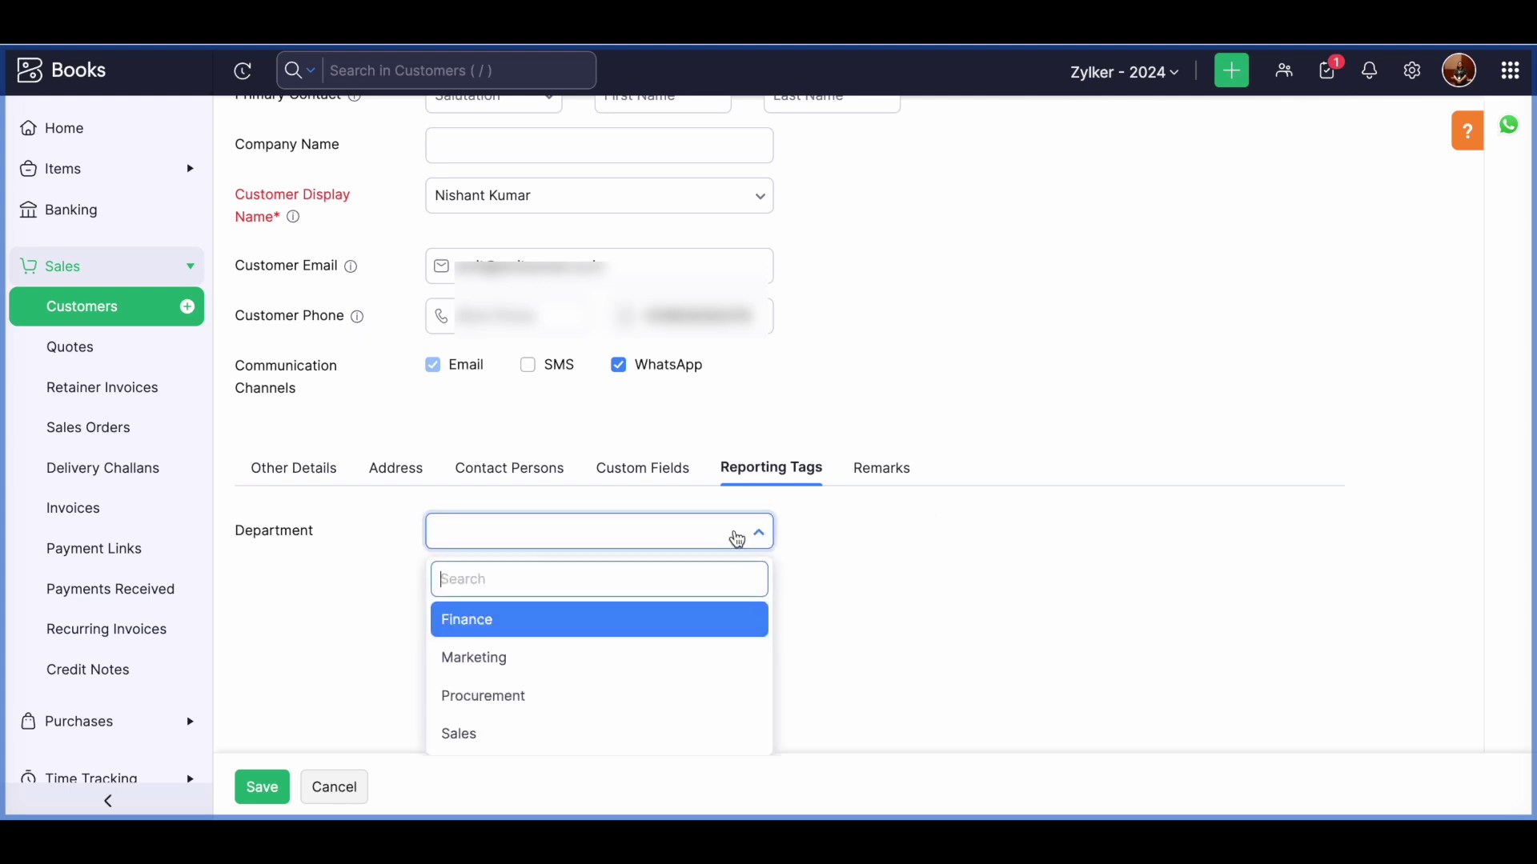
{"action": "scroll", "coordinate": [868, 575], "scroll_direction": "down", "scroll_amount": 1}
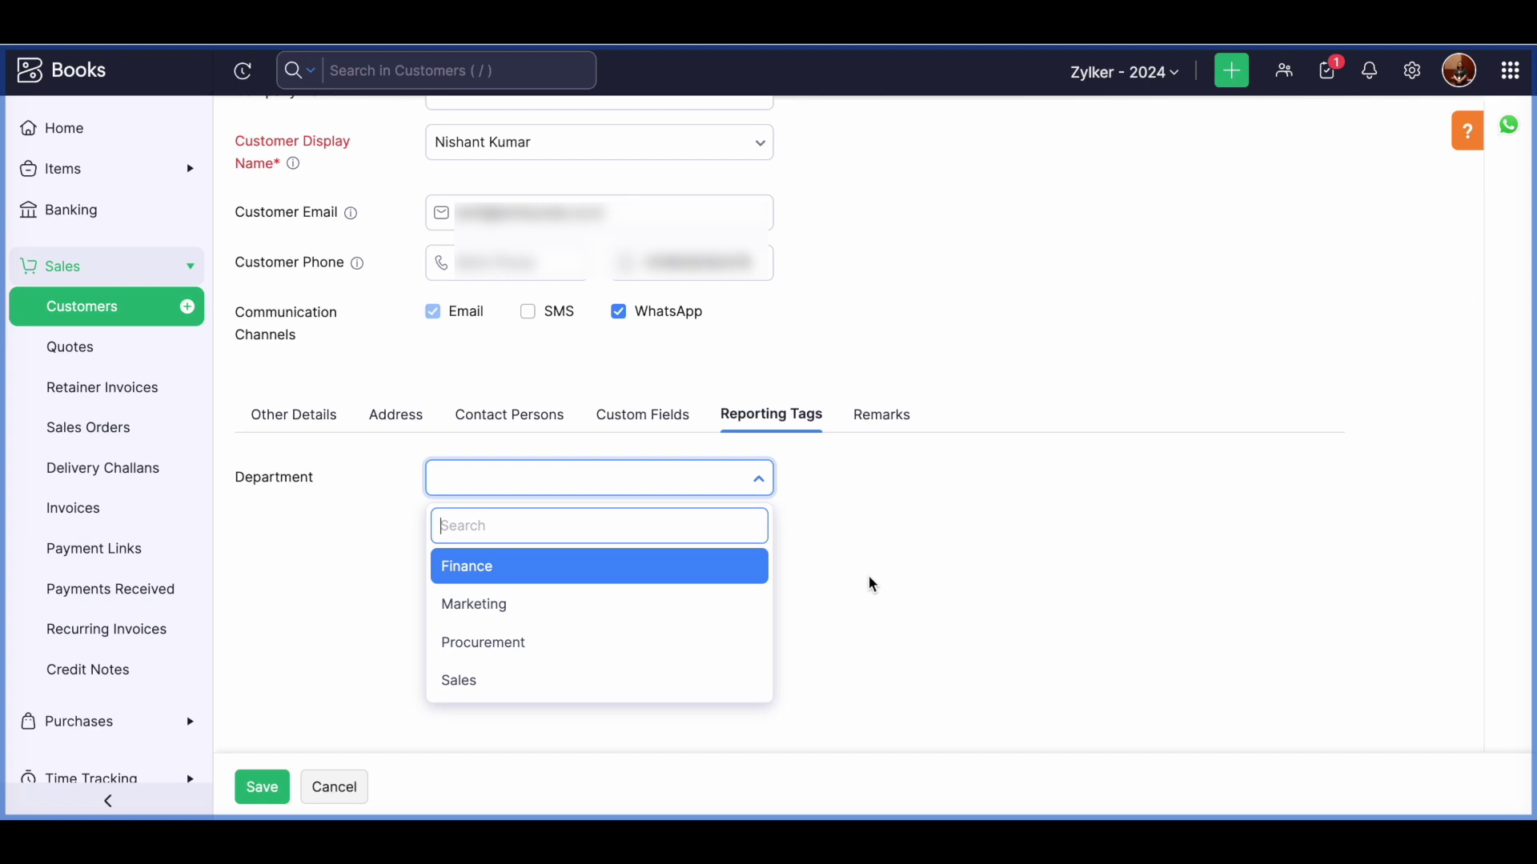
Inspect the options of the Department tag in the Reporting Tags settings, and cancel the edit without changes
{"action": "left_click", "coordinate": [1410, 70]}
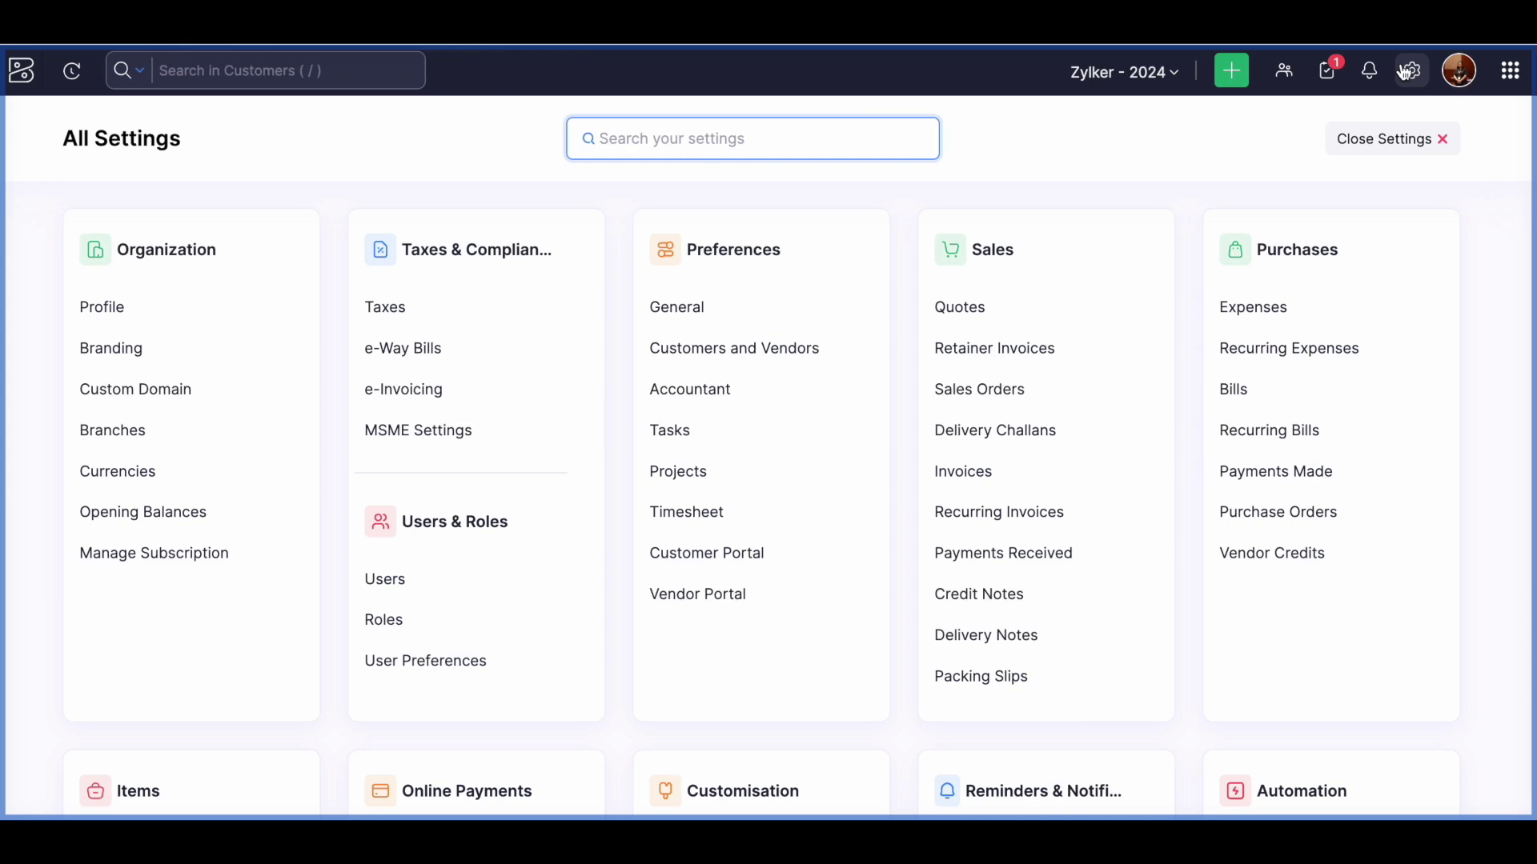
{"action": "scroll", "coordinate": [1166, 432], "scroll_direction": "down", "scroll_amount": 5}
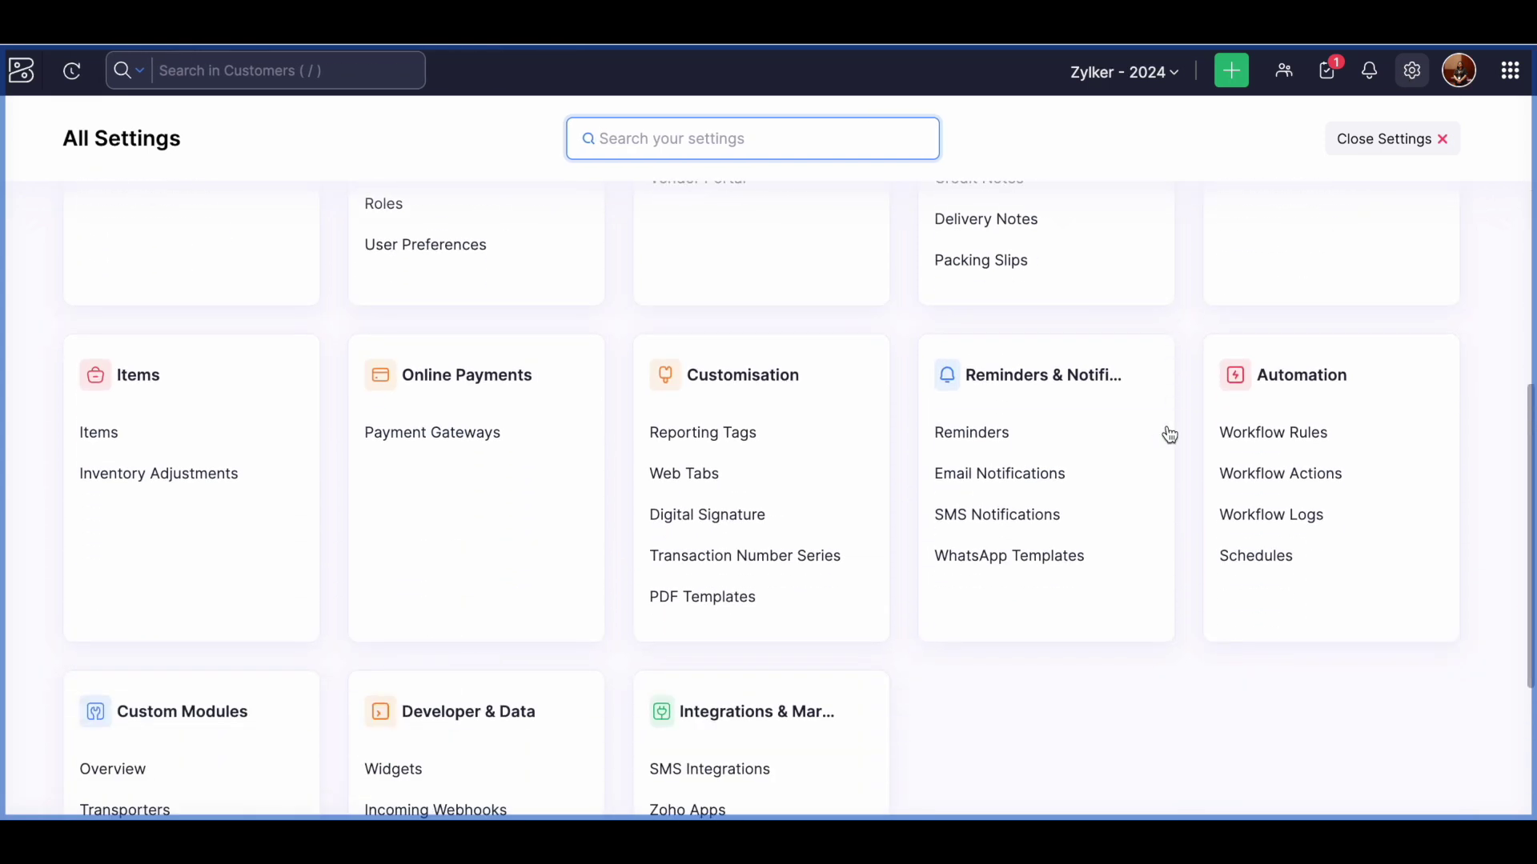
{"action": "left_click", "coordinate": [725, 435]}
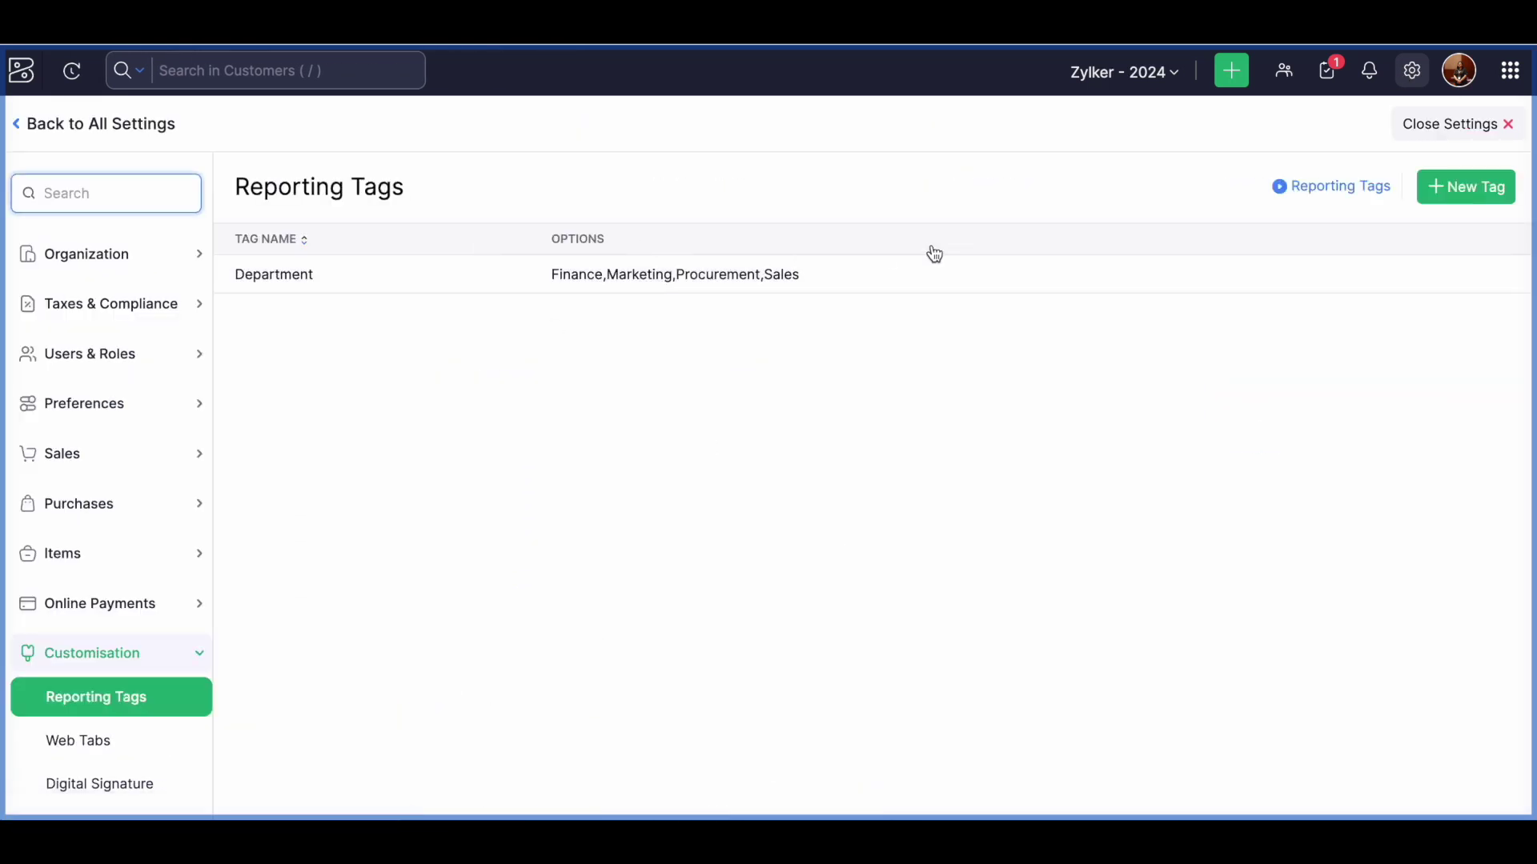
{"action": "left_click", "coordinate": [1359, 275]}
{"action": "left_click", "coordinate": [1300, 309]}
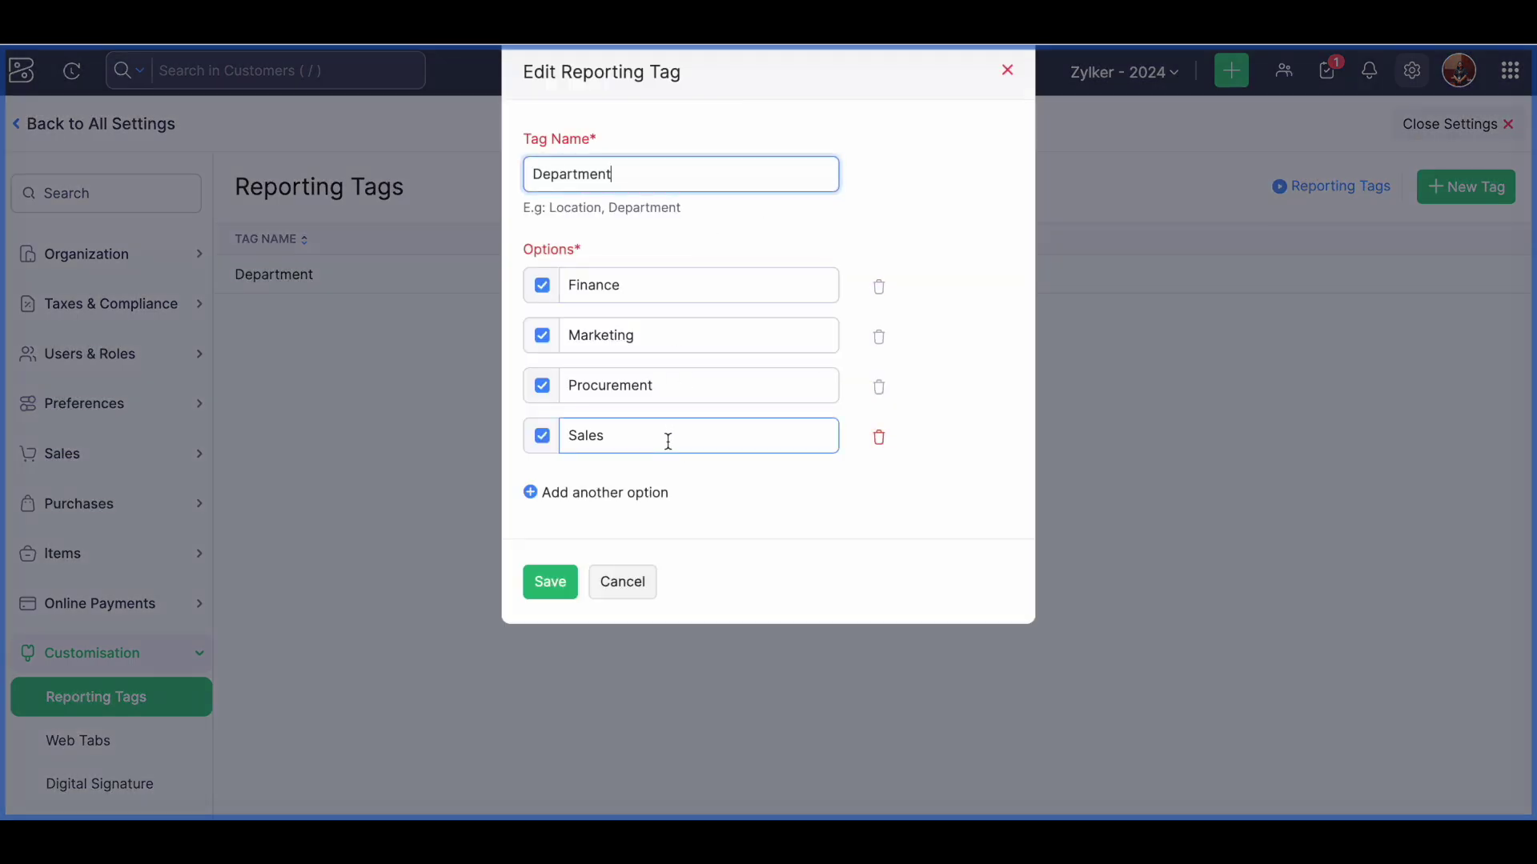
{"action": "left_click", "coordinate": [640, 578]}
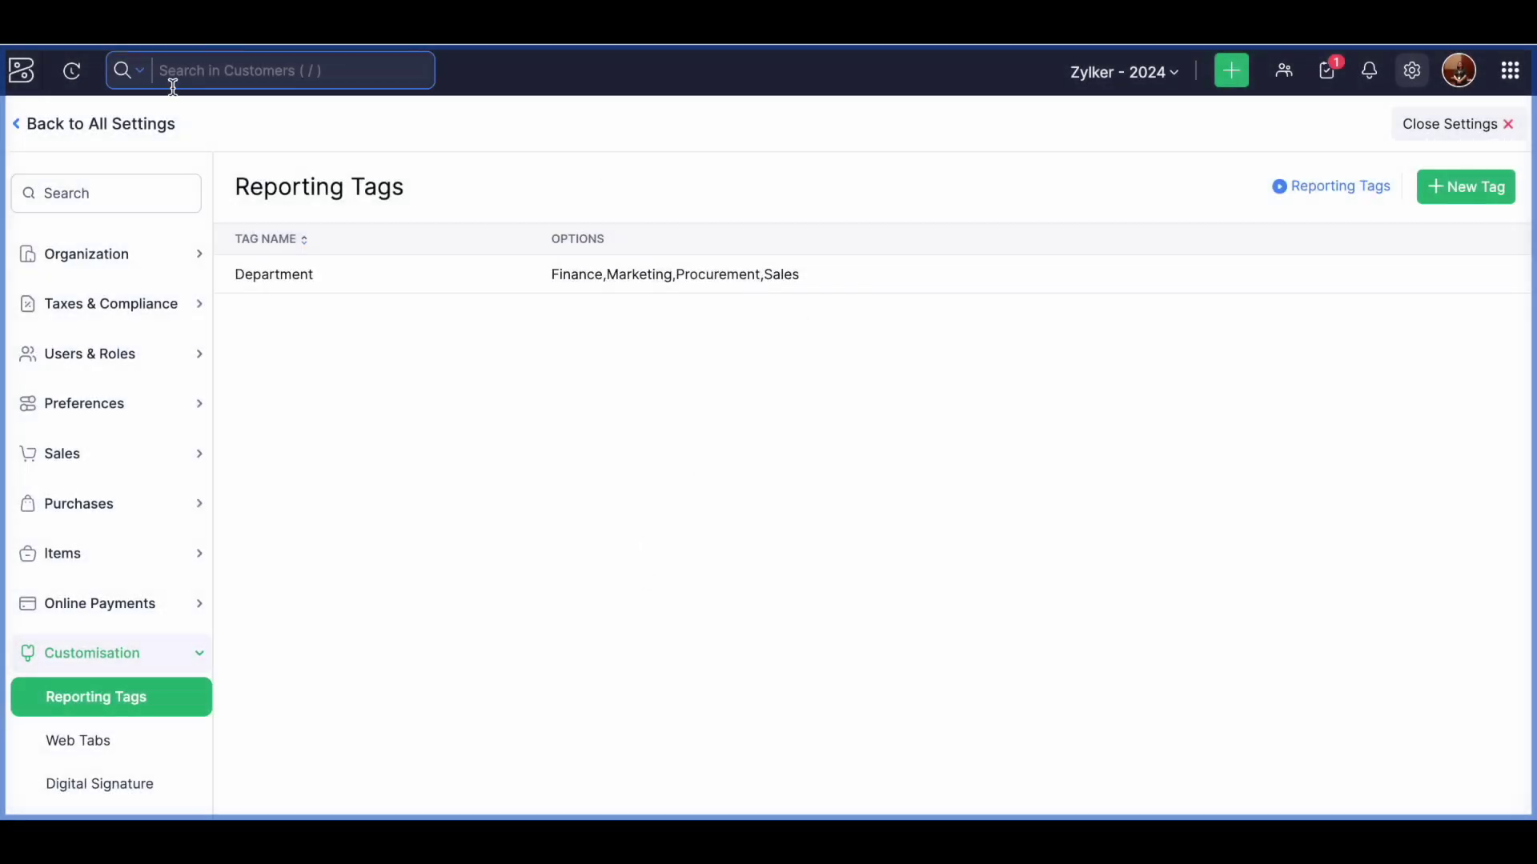
Return to the customer's edit form and view the internal-use remarks field
{"action": "left_click", "coordinate": [136, 125]}
{"action": "left_click", "coordinate": [1391, 144]}
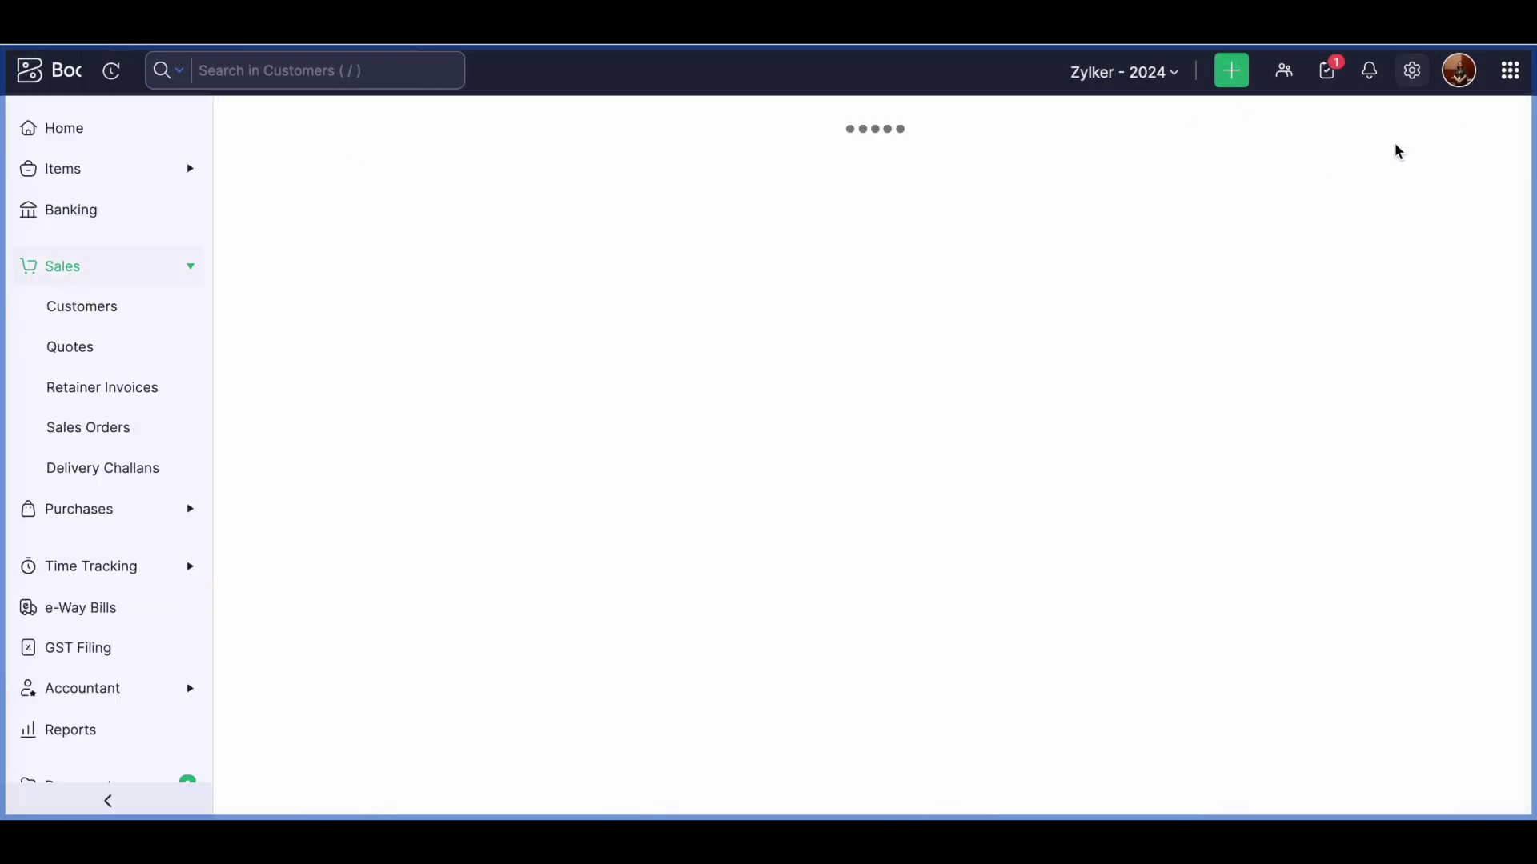
{"action": "scroll", "coordinate": [943, 525], "scroll_direction": "down", "scroll_amount": 3}
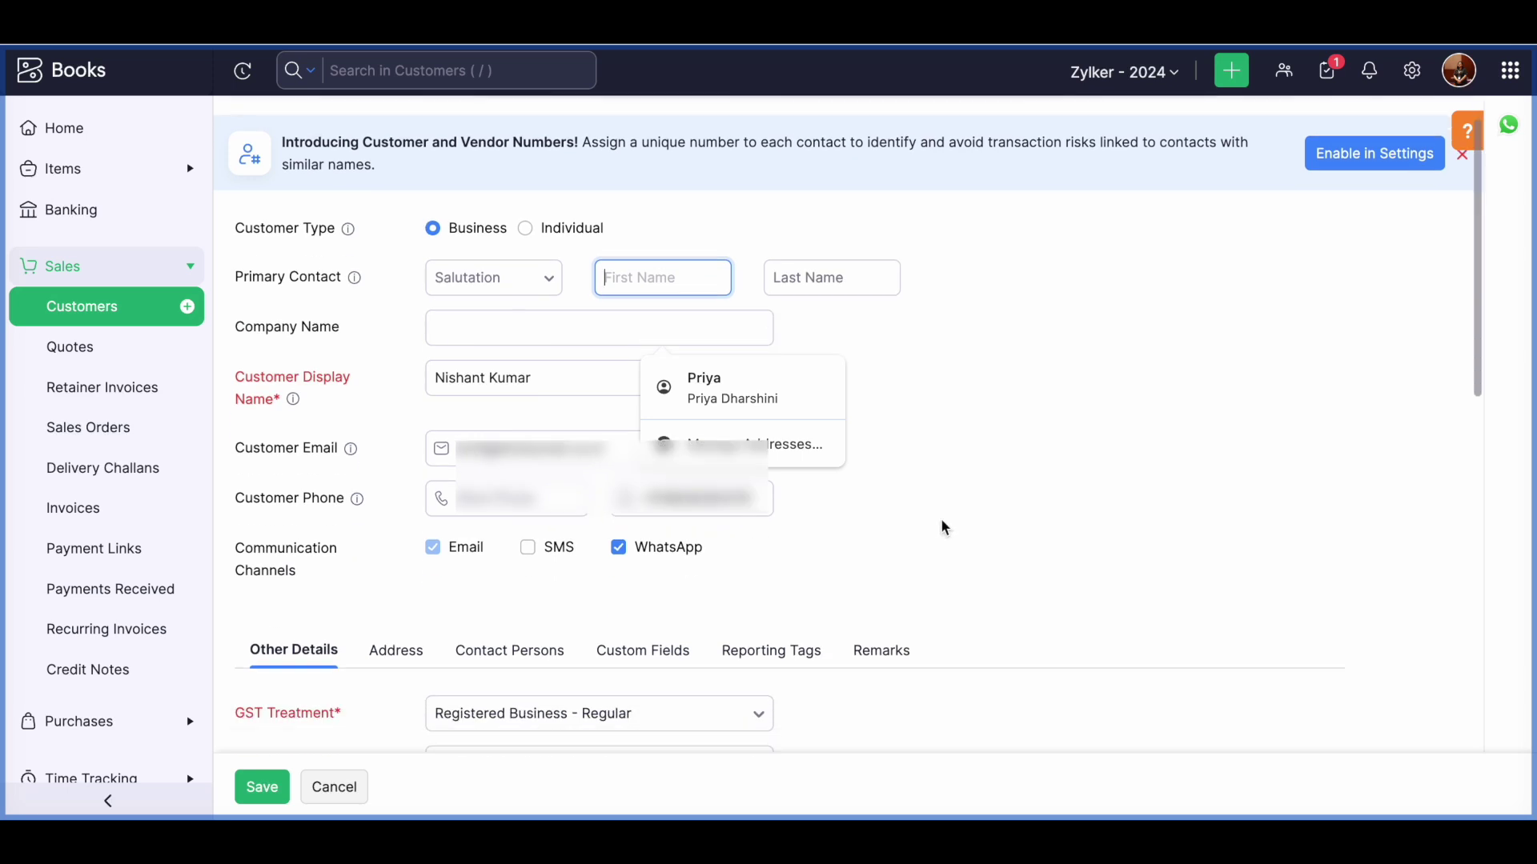
{"action": "scroll", "coordinate": [942, 527], "scroll_direction": "down", "scroll_amount": 3}
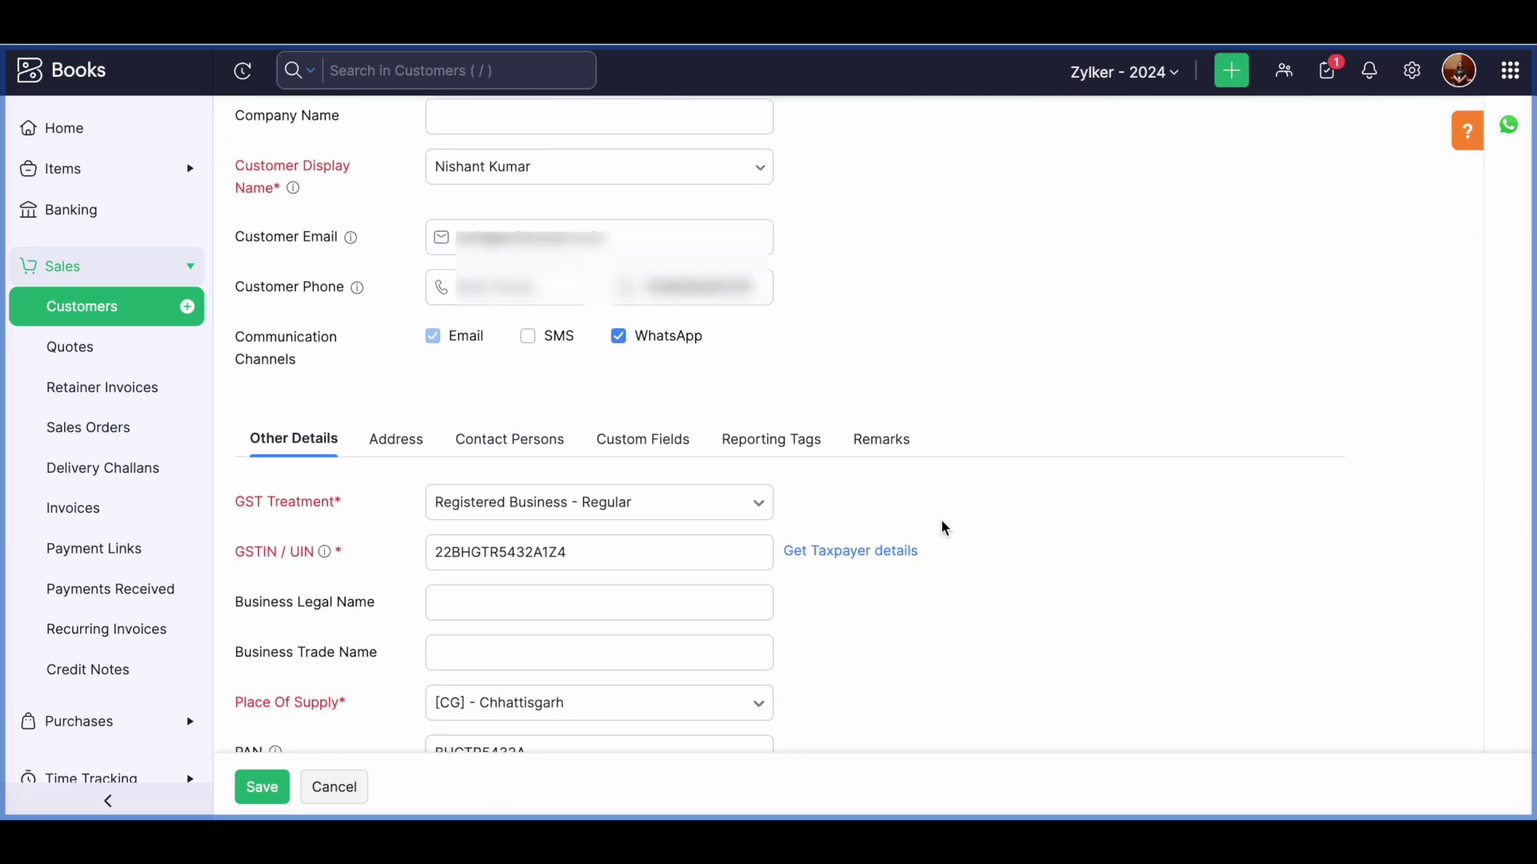
{"action": "scroll", "coordinate": [941, 521], "scroll_direction": "down", "scroll_amount": 3}
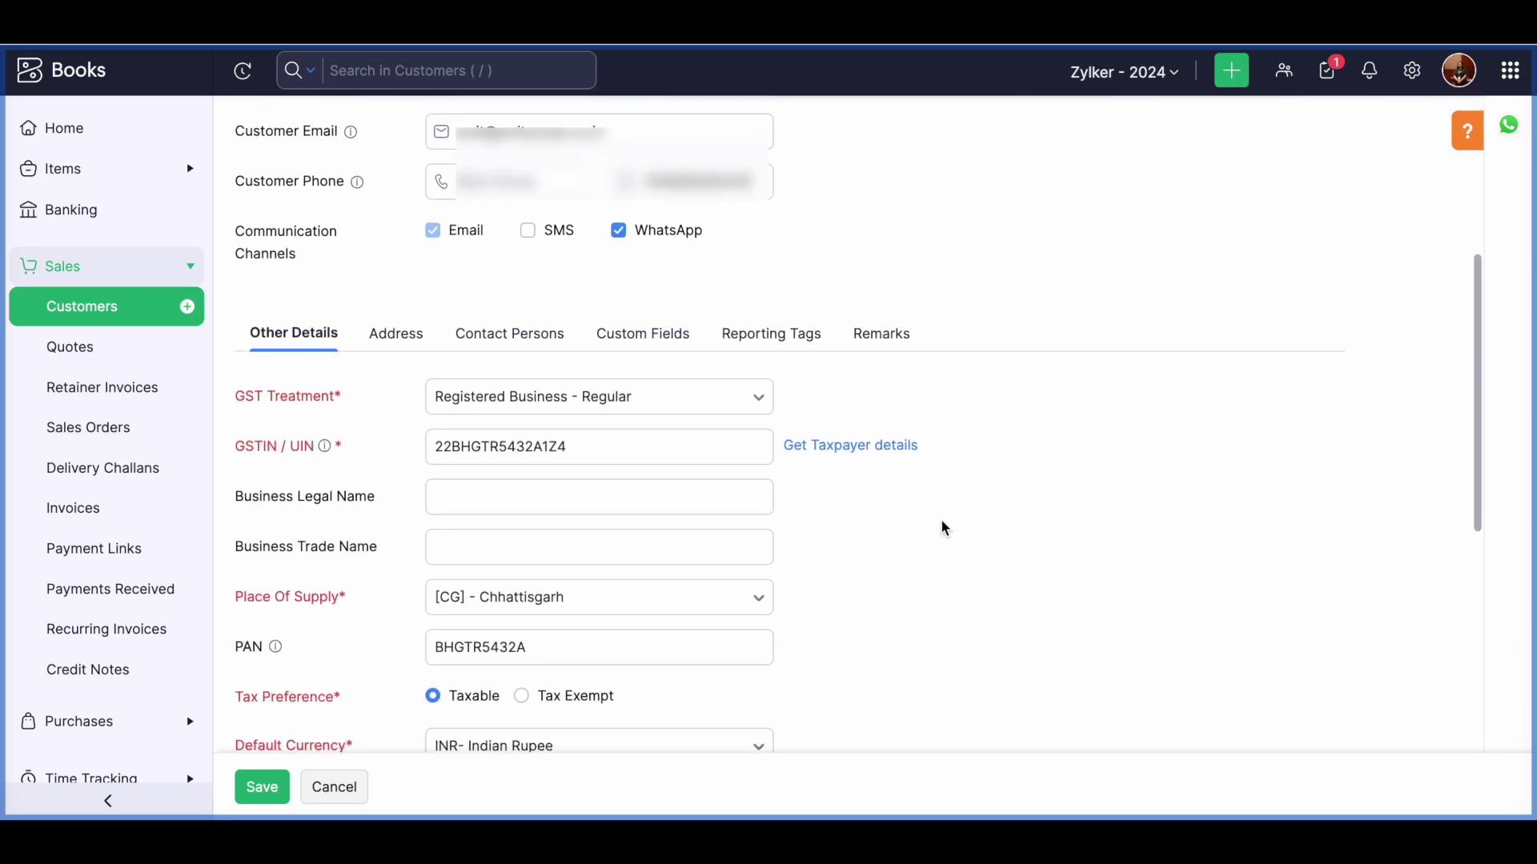
{"action": "left_click", "coordinate": [882, 343]}
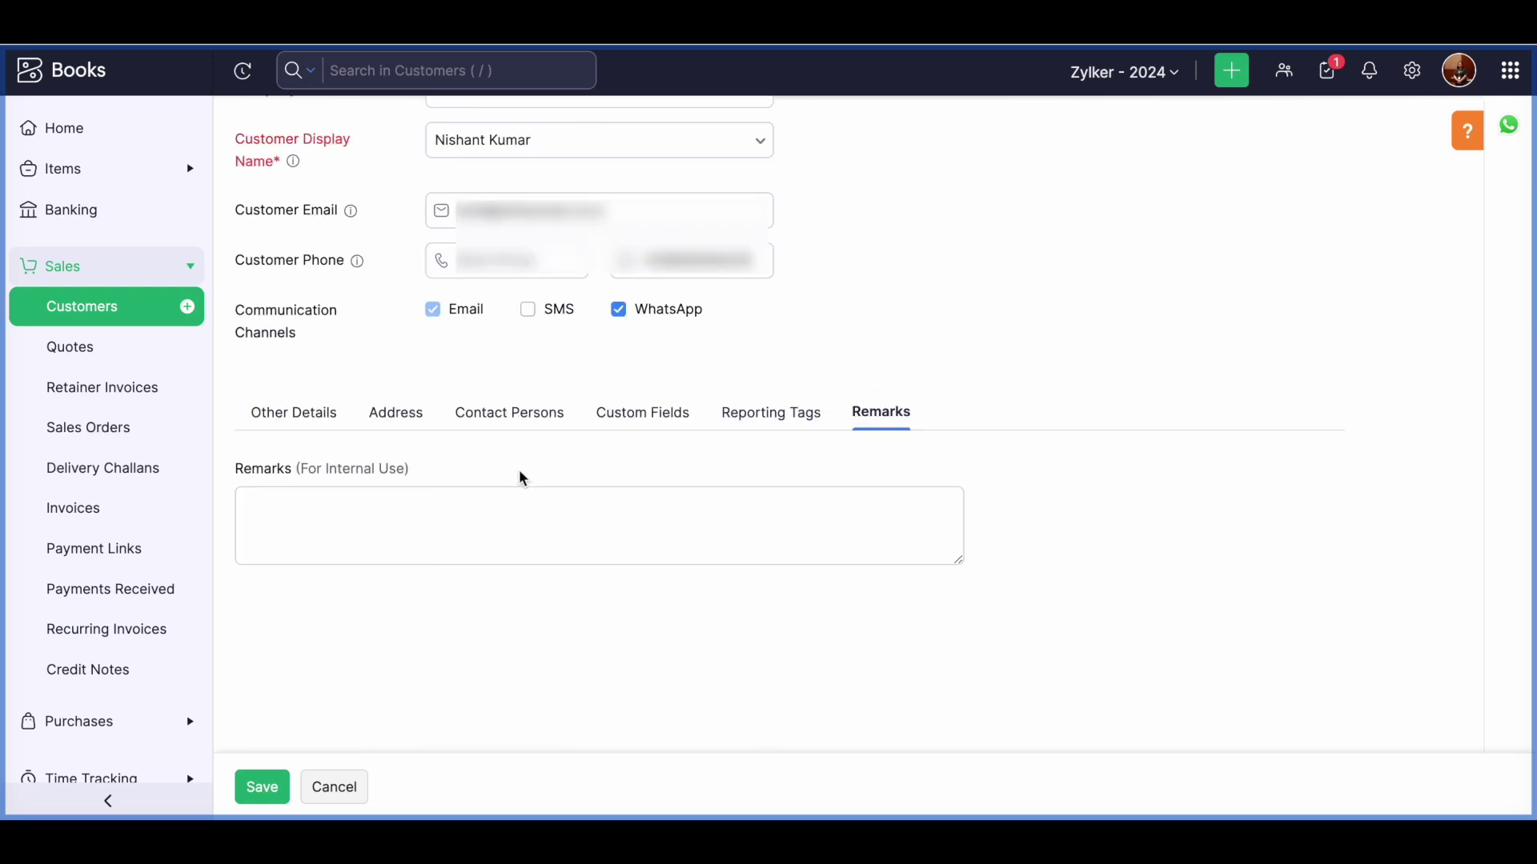
{"action": "left_click", "coordinate": [377, 516]}
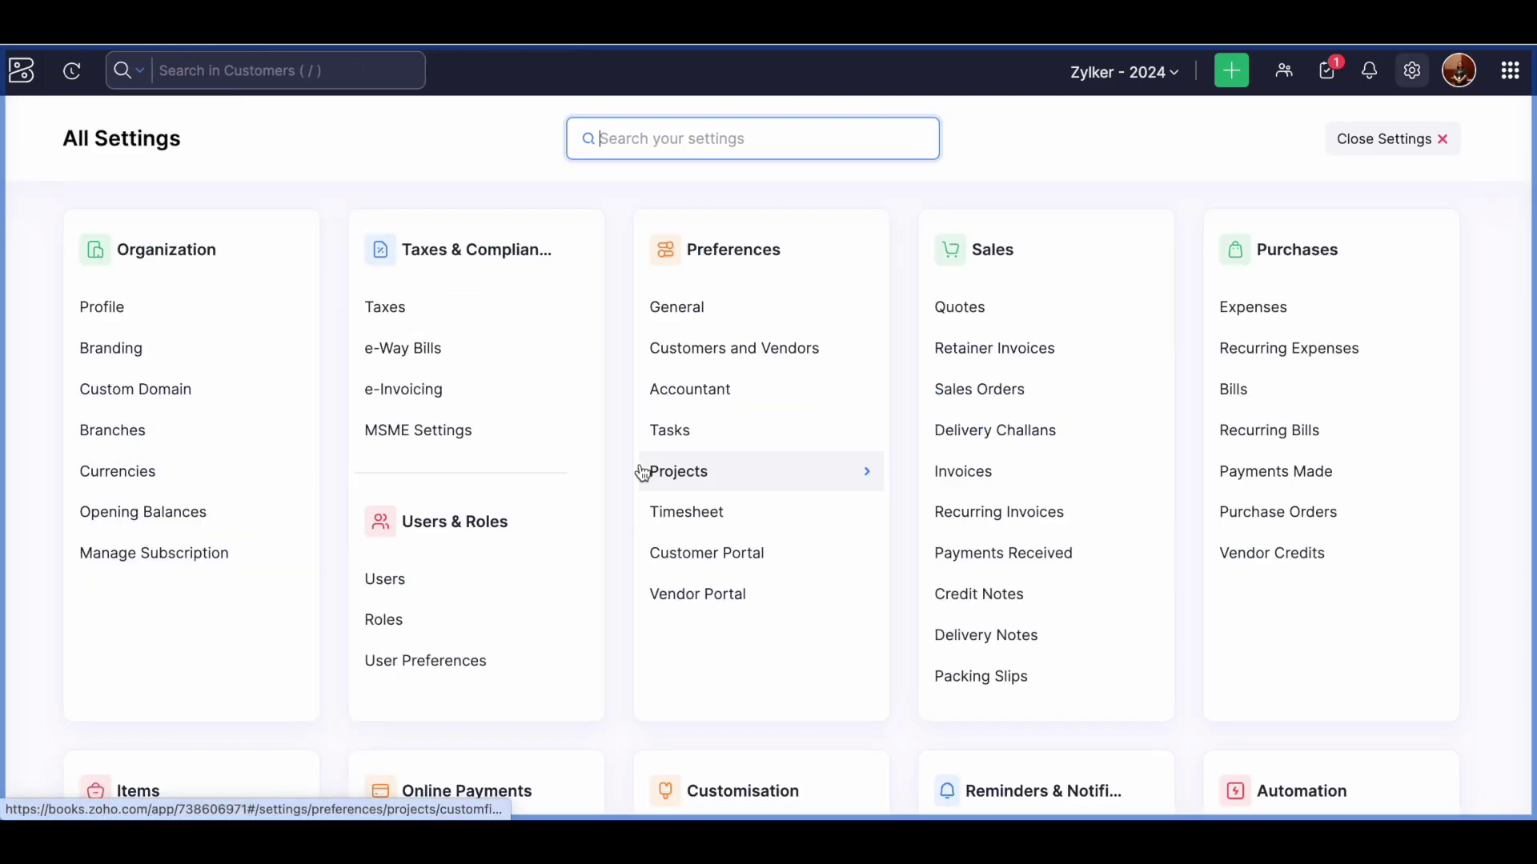
Leave the settings and show the list of all invoices
{"action": "left_click", "coordinate": [1360, 141]}
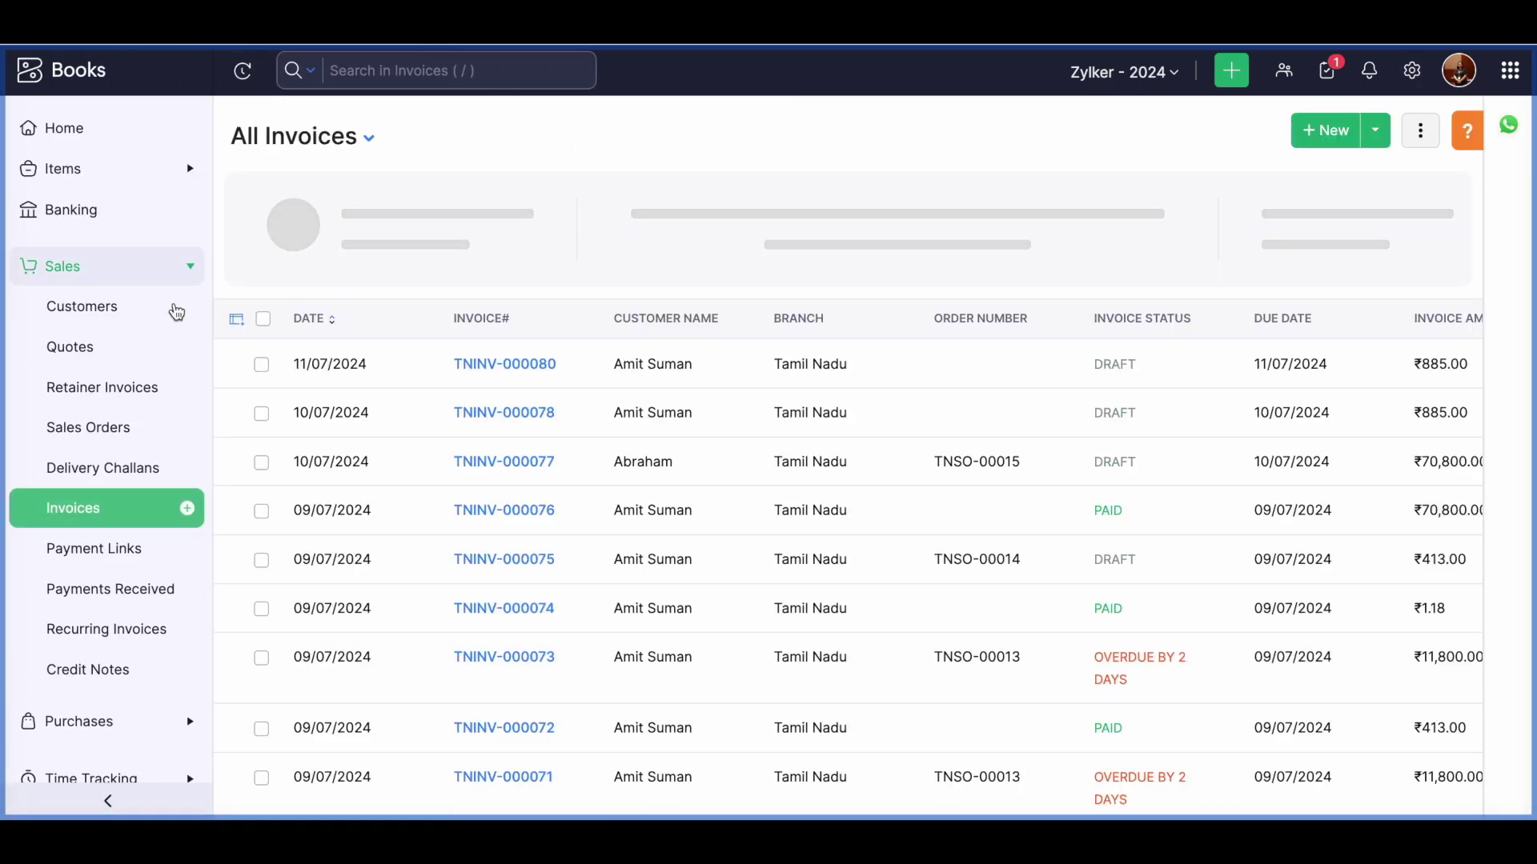
Show the list of all customers and open the record of the second customer listed
{"action": "left_click", "coordinate": [178, 309]}
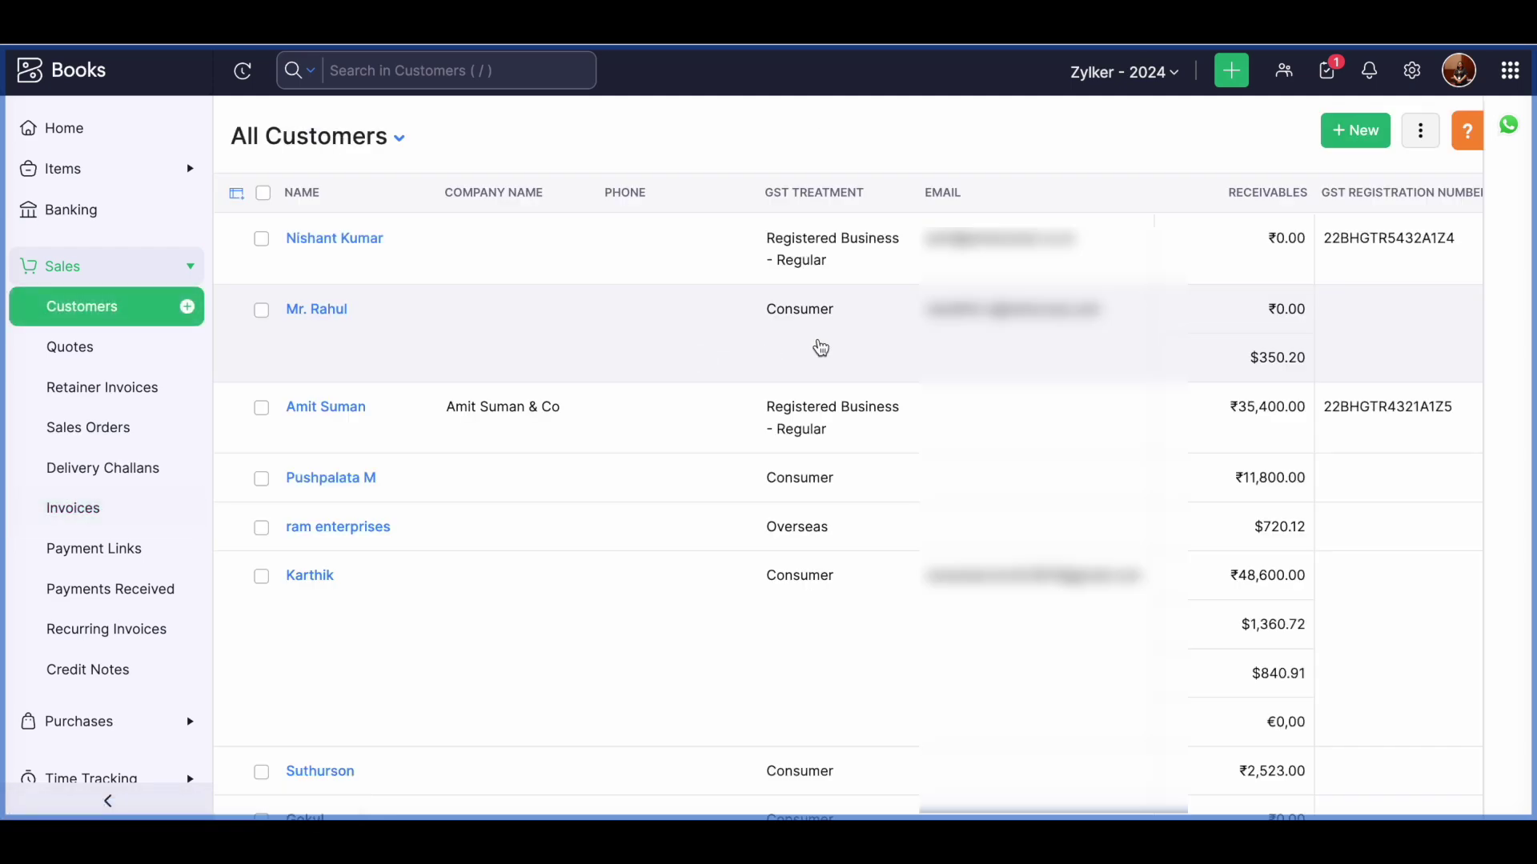
{"action": "left_click", "coordinate": [801, 264]}
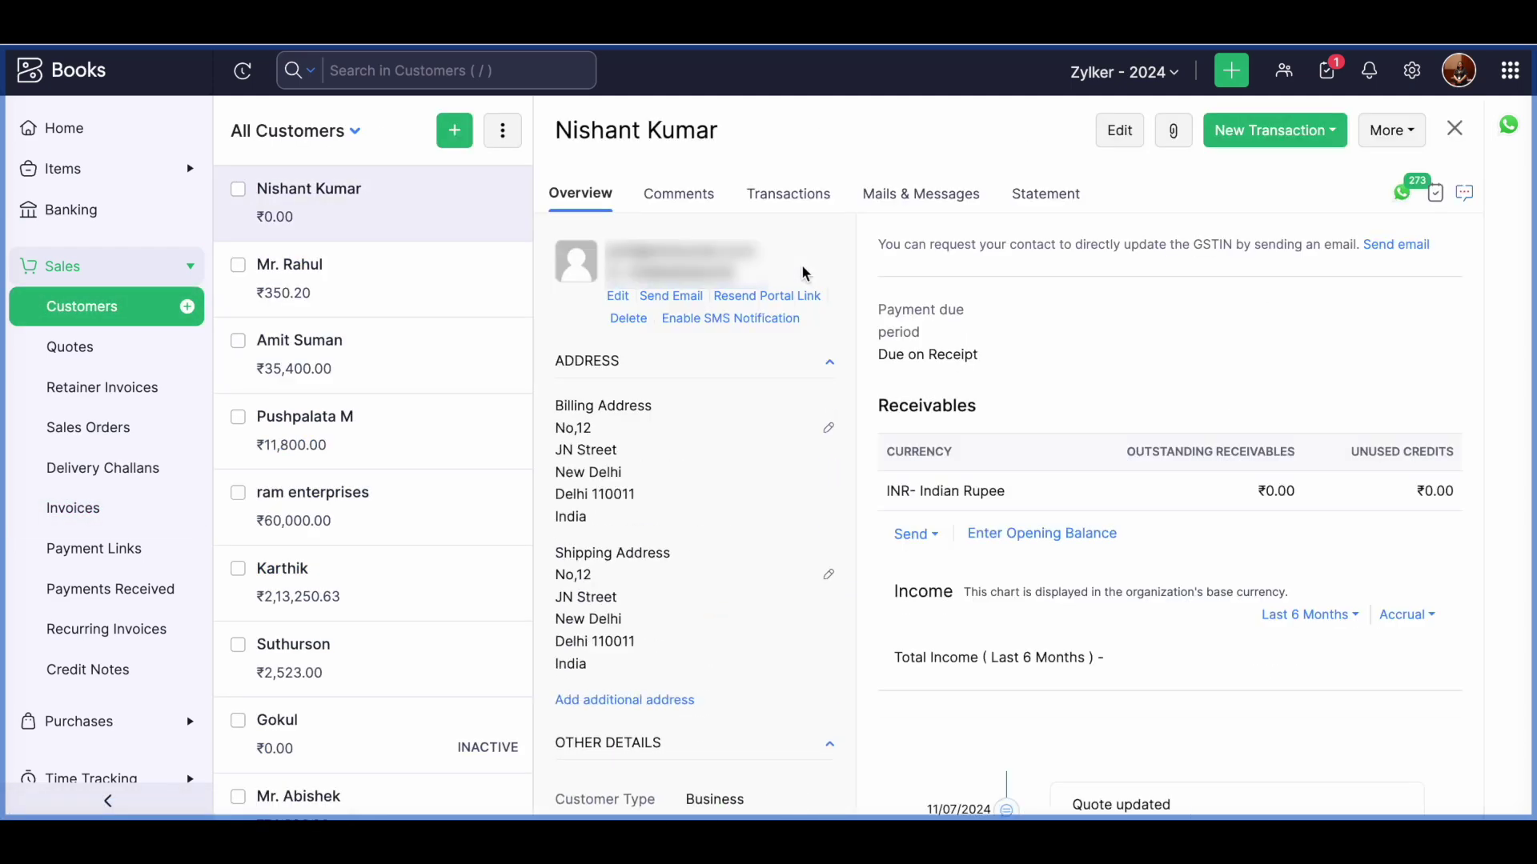
{"action": "left_click", "coordinate": [439, 275]}
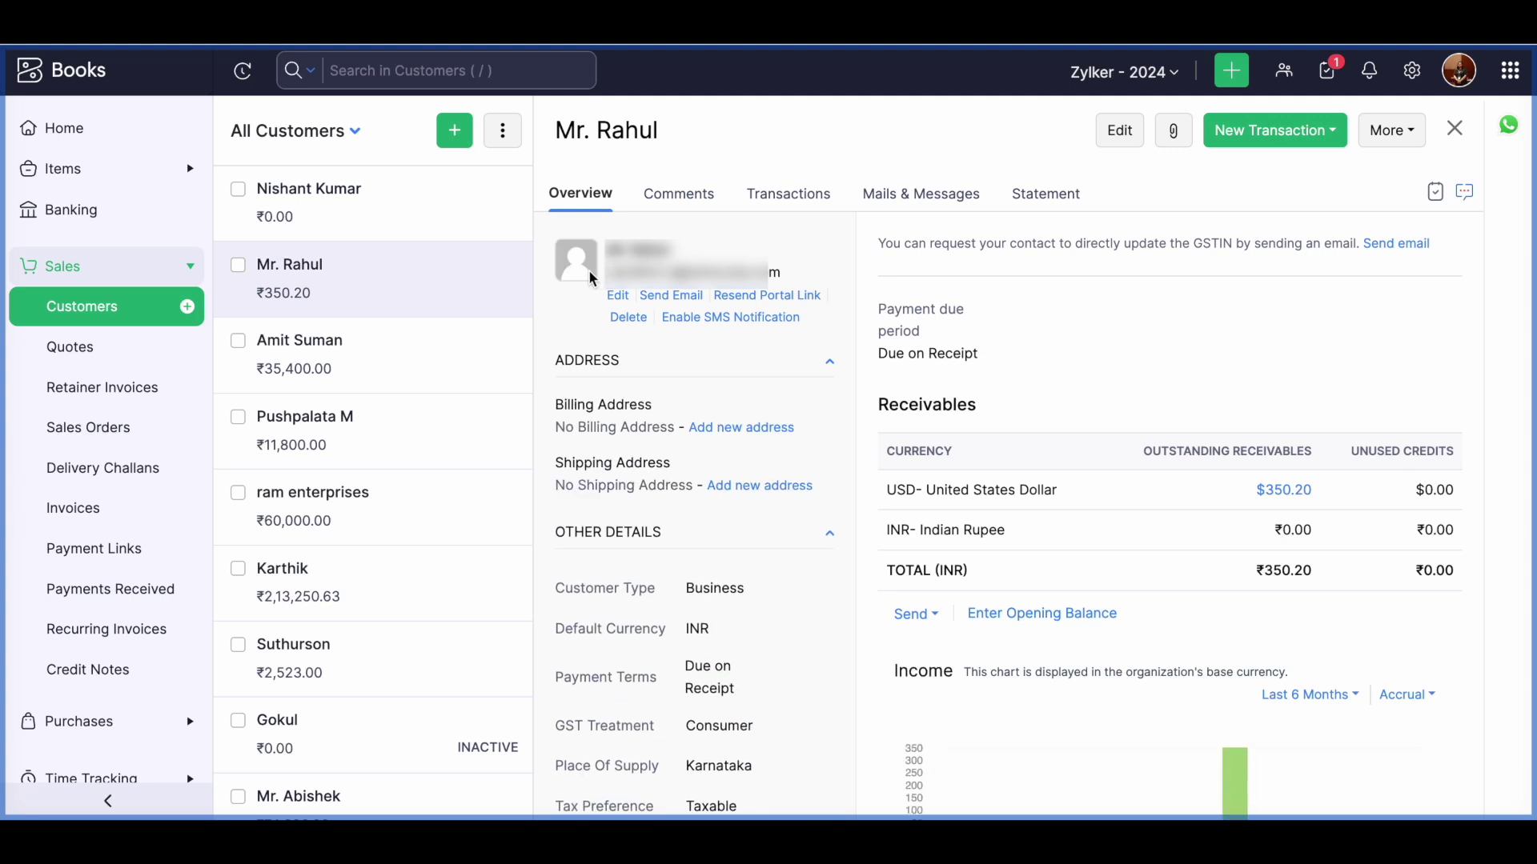
Examine the customer's overview, including addresses, other details, portal status, outstanding receivables and unused credits
{"action": "scroll", "coordinate": [760, 432], "scroll_direction": "down", "scroll_amount": 1}
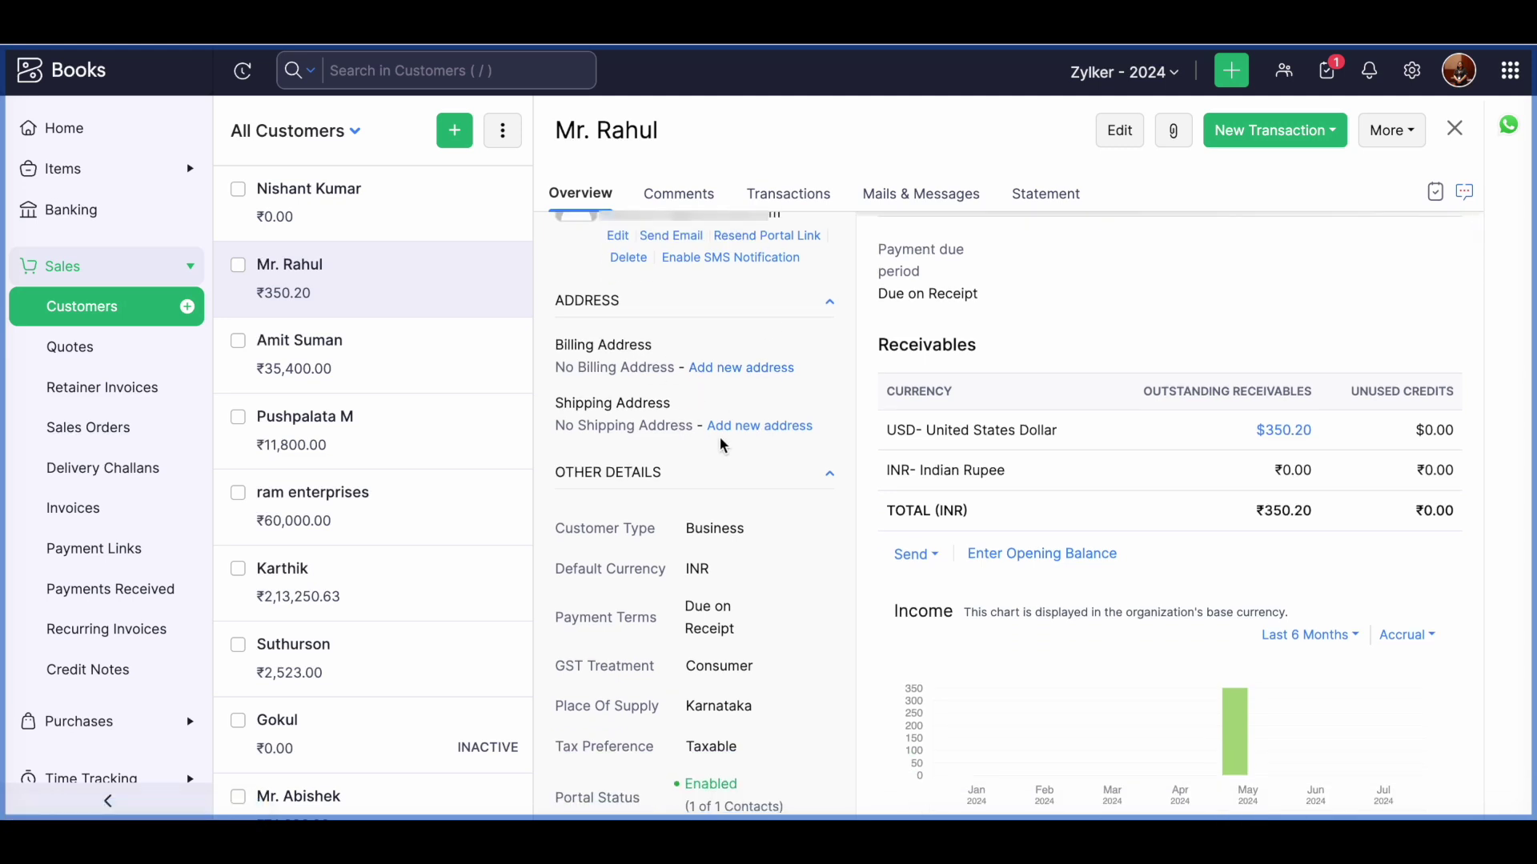
{"action": "scroll", "coordinate": [773, 466], "scroll_direction": "down", "scroll_amount": 3}
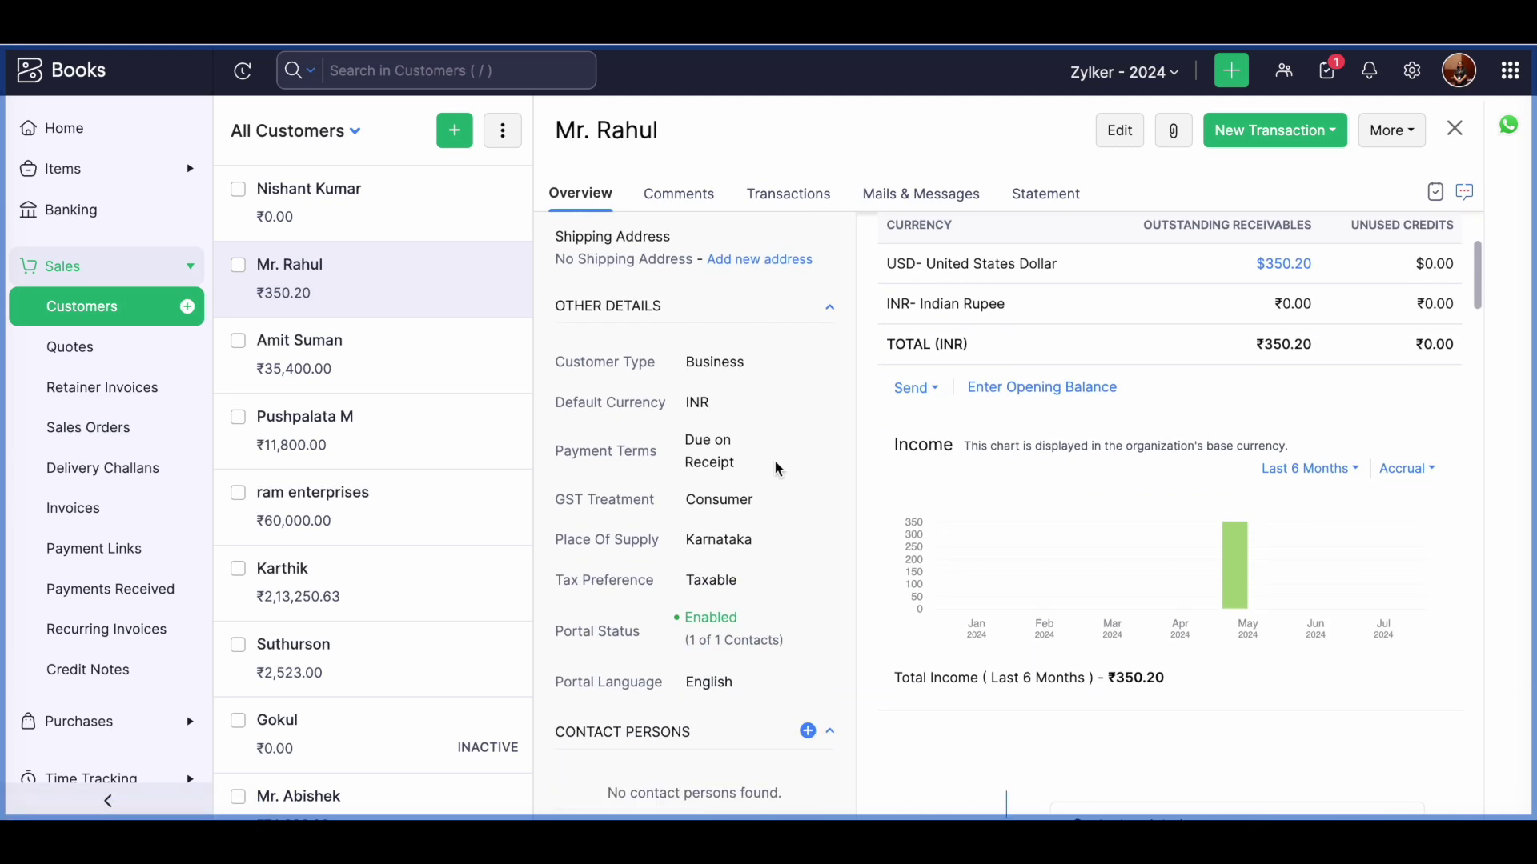
{"action": "scroll", "coordinate": [775, 466], "scroll_direction": "down", "scroll_amount": 1}
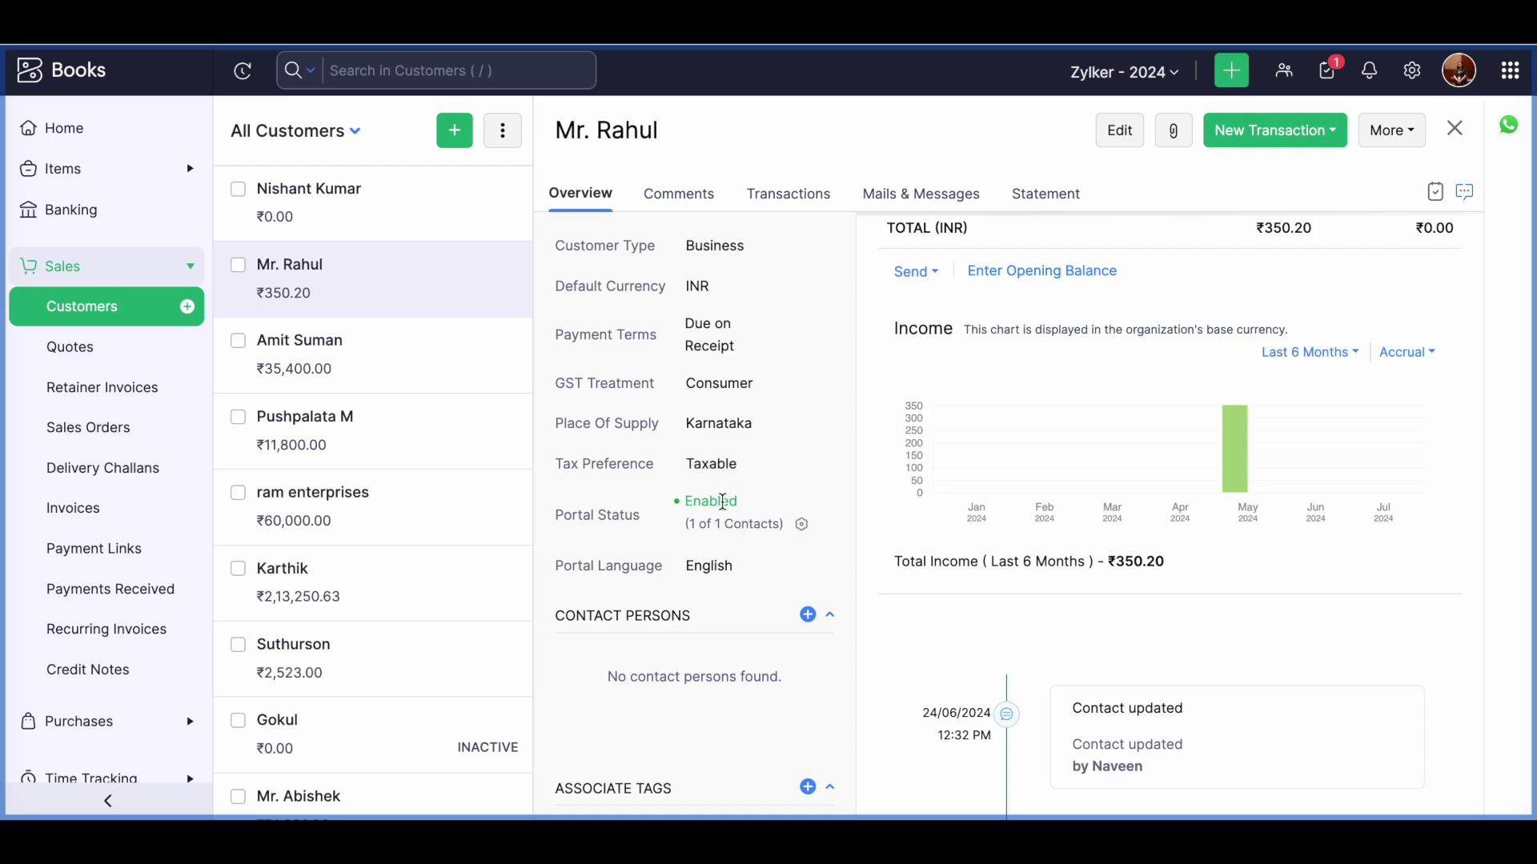
{"action": "scroll", "coordinate": [745, 506], "scroll_direction": "up", "scroll_amount": 1}
{"action": "scroll", "coordinate": [744, 504], "scroll_direction": "up", "scroll_amount": 4}
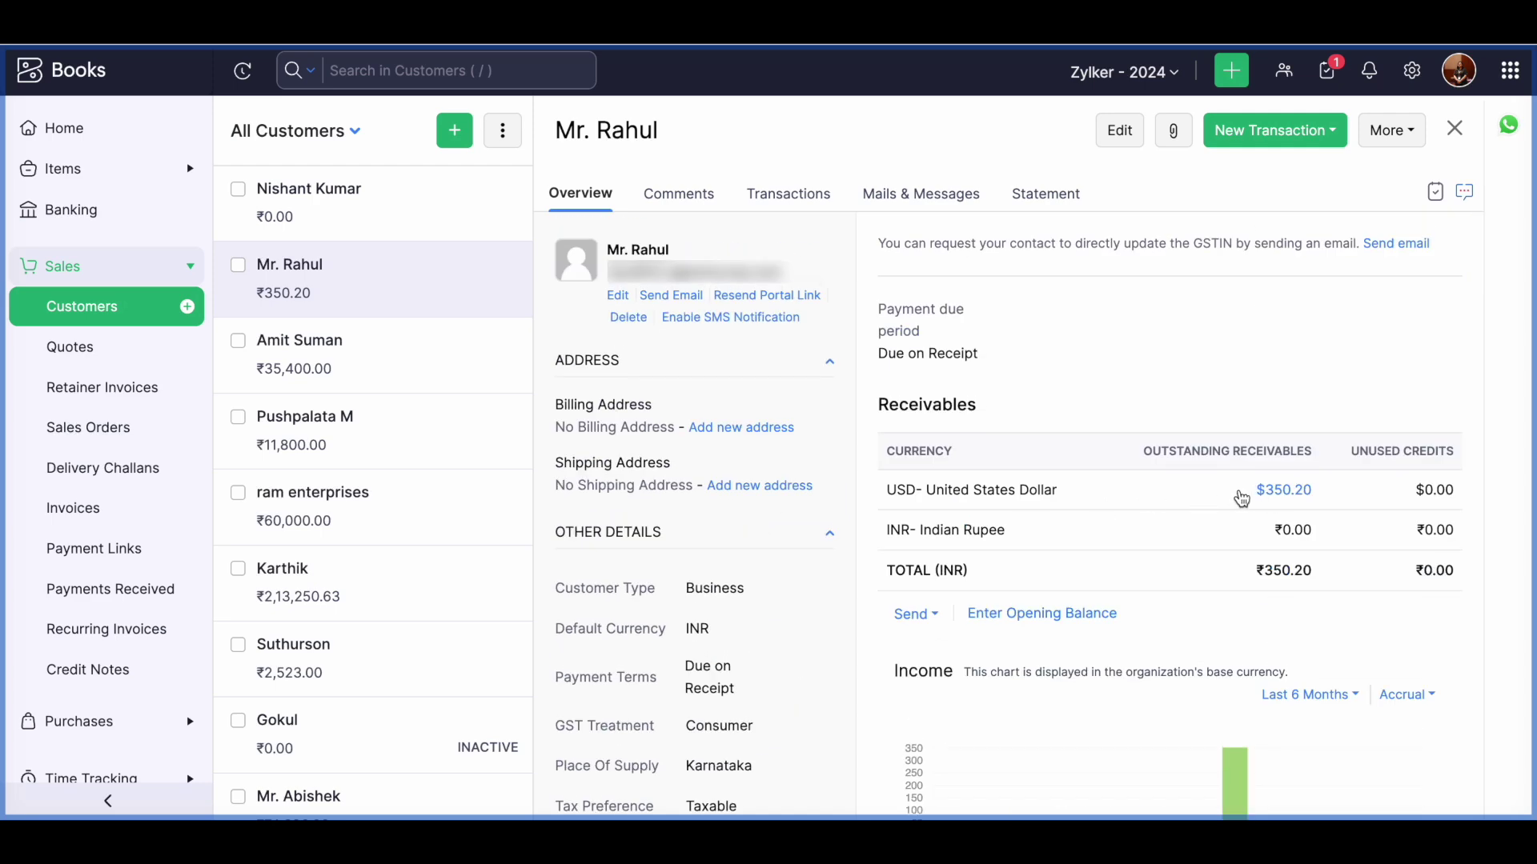
{"action": "left_click_drag", "start_coordinate": [1244, 490], "coordinate": [1416, 500]}
{"action": "left_click", "coordinate": [1411, 575]}
View the customer's comments, transactions, mails and messages, and account statement, and return to the overview
{"action": "left_click", "coordinate": [683, 202]}
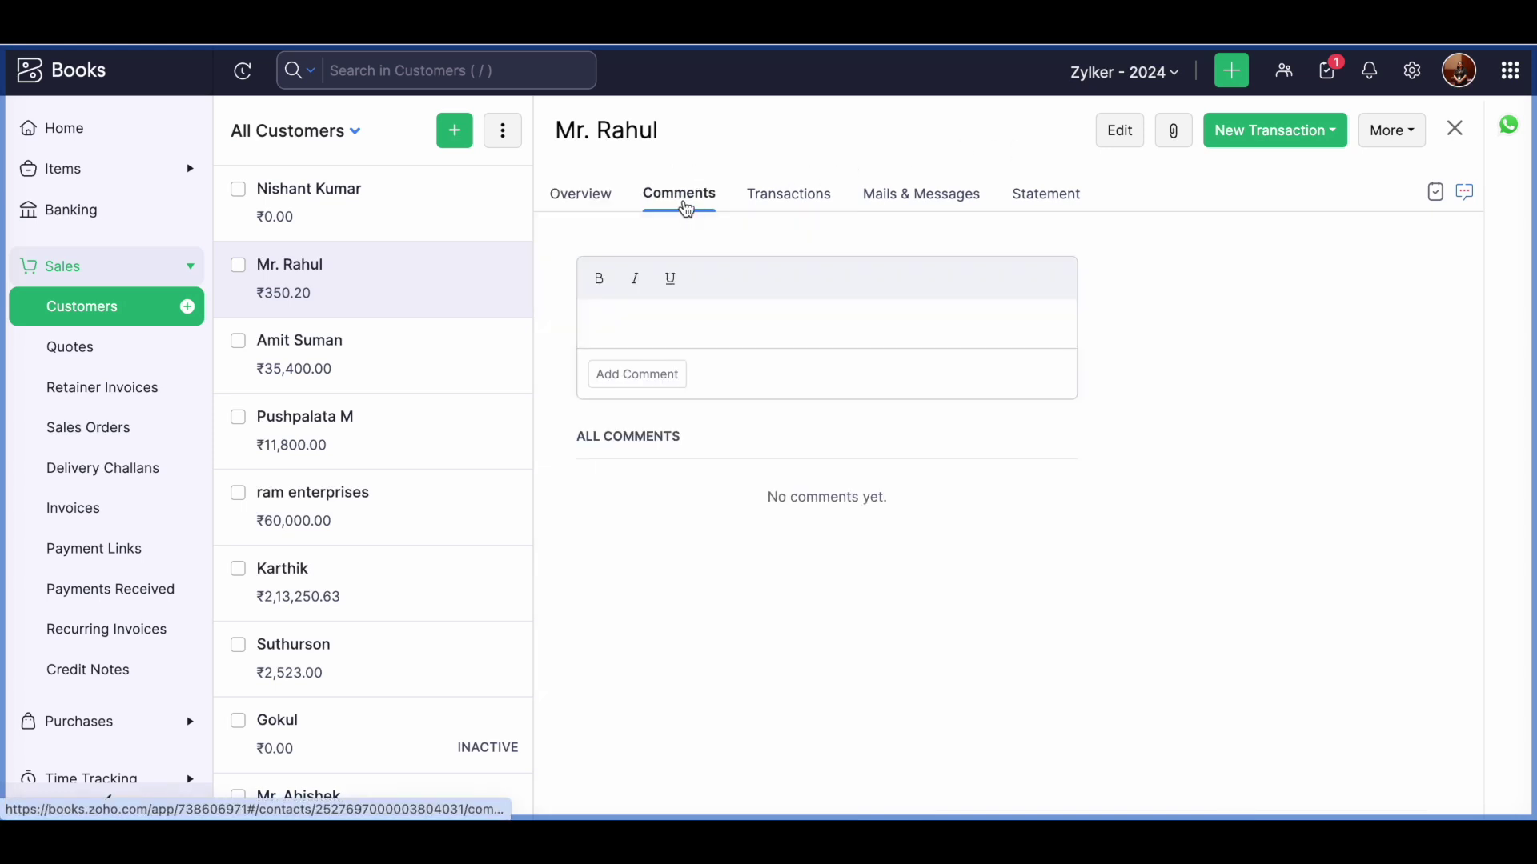
{"action": "left_click", "coordinate": [778, 207]}
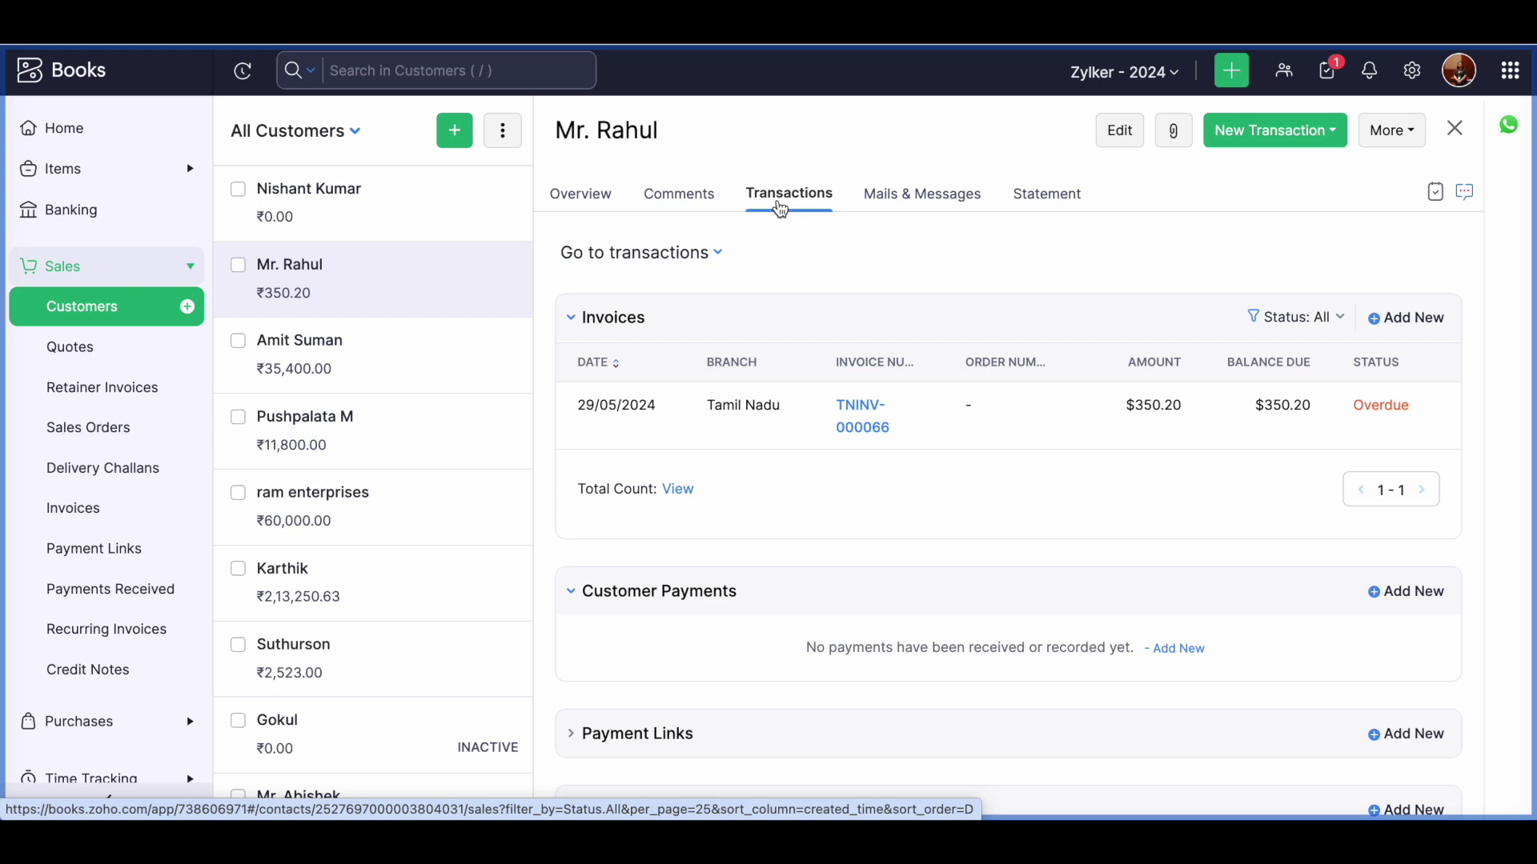
{"action": "left_click", "coordinate": [874, 207]}
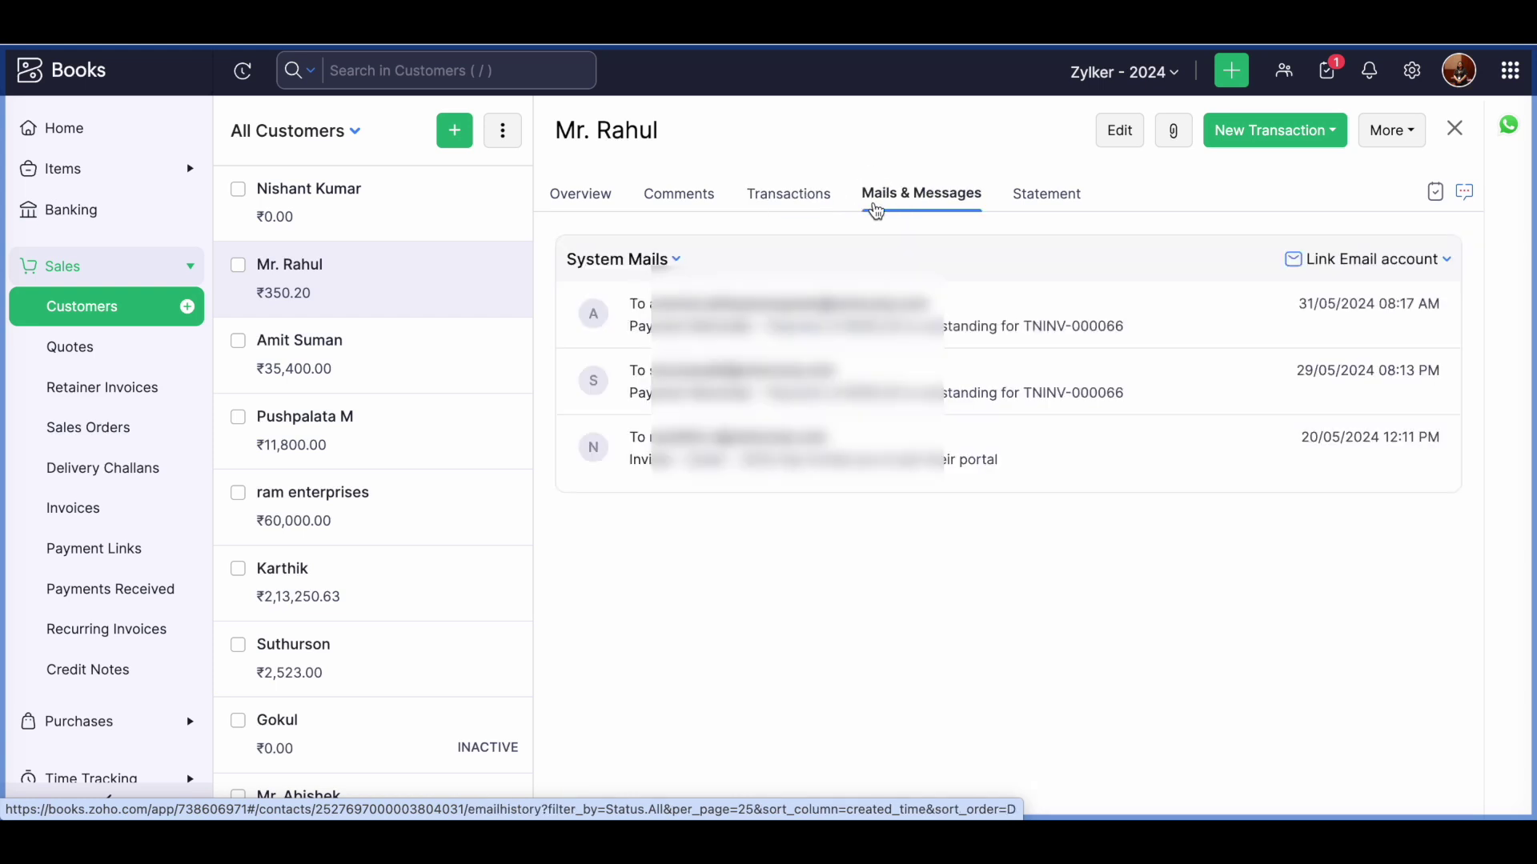
{"action": "left_click", "coordinate": [1068, 214]}
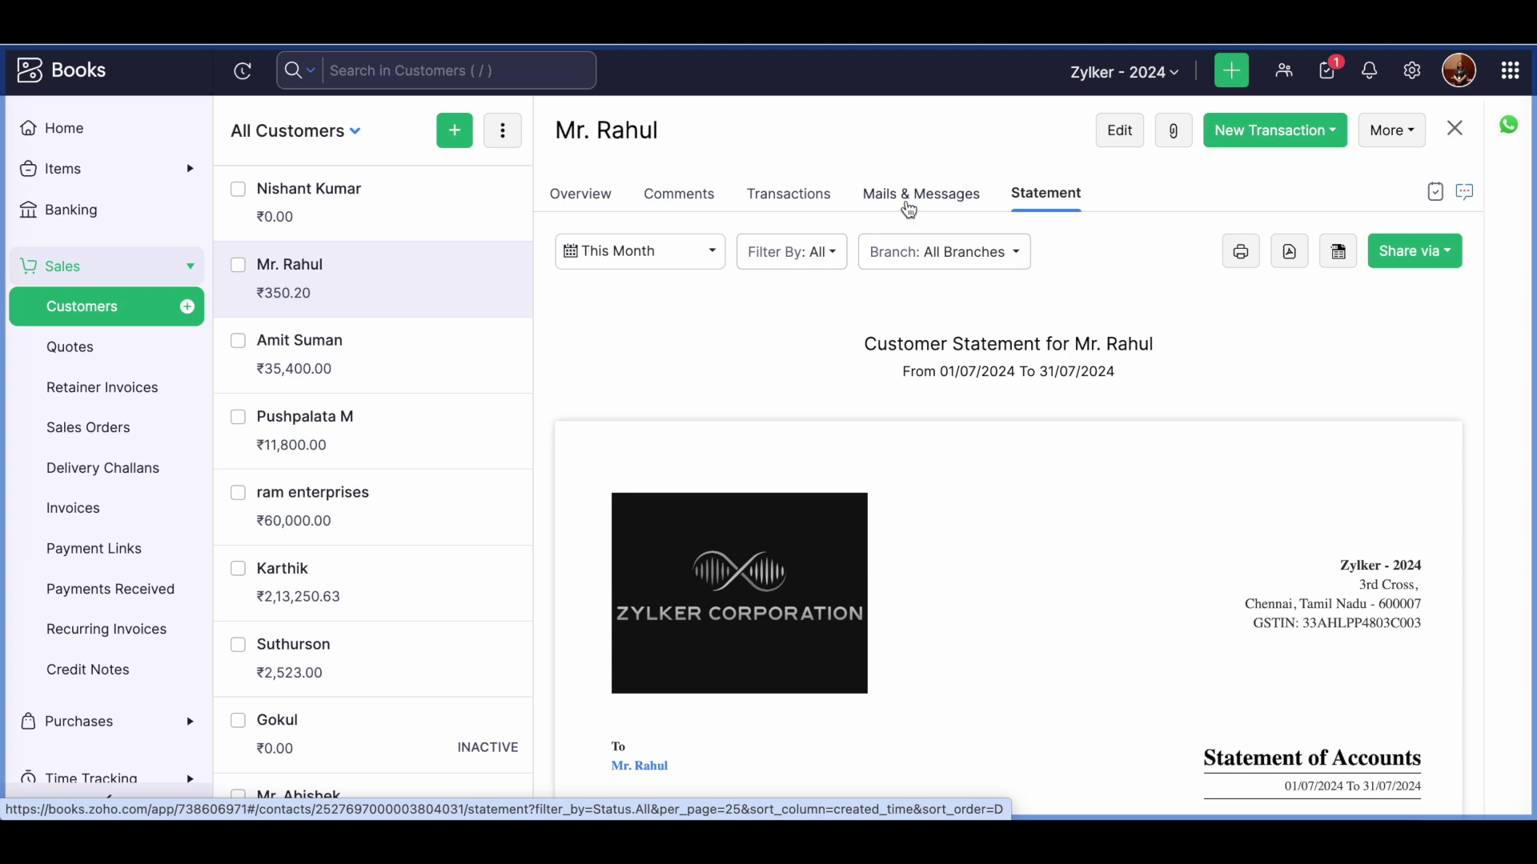
{"action": "left_click", "coordinate": [588, 197]}
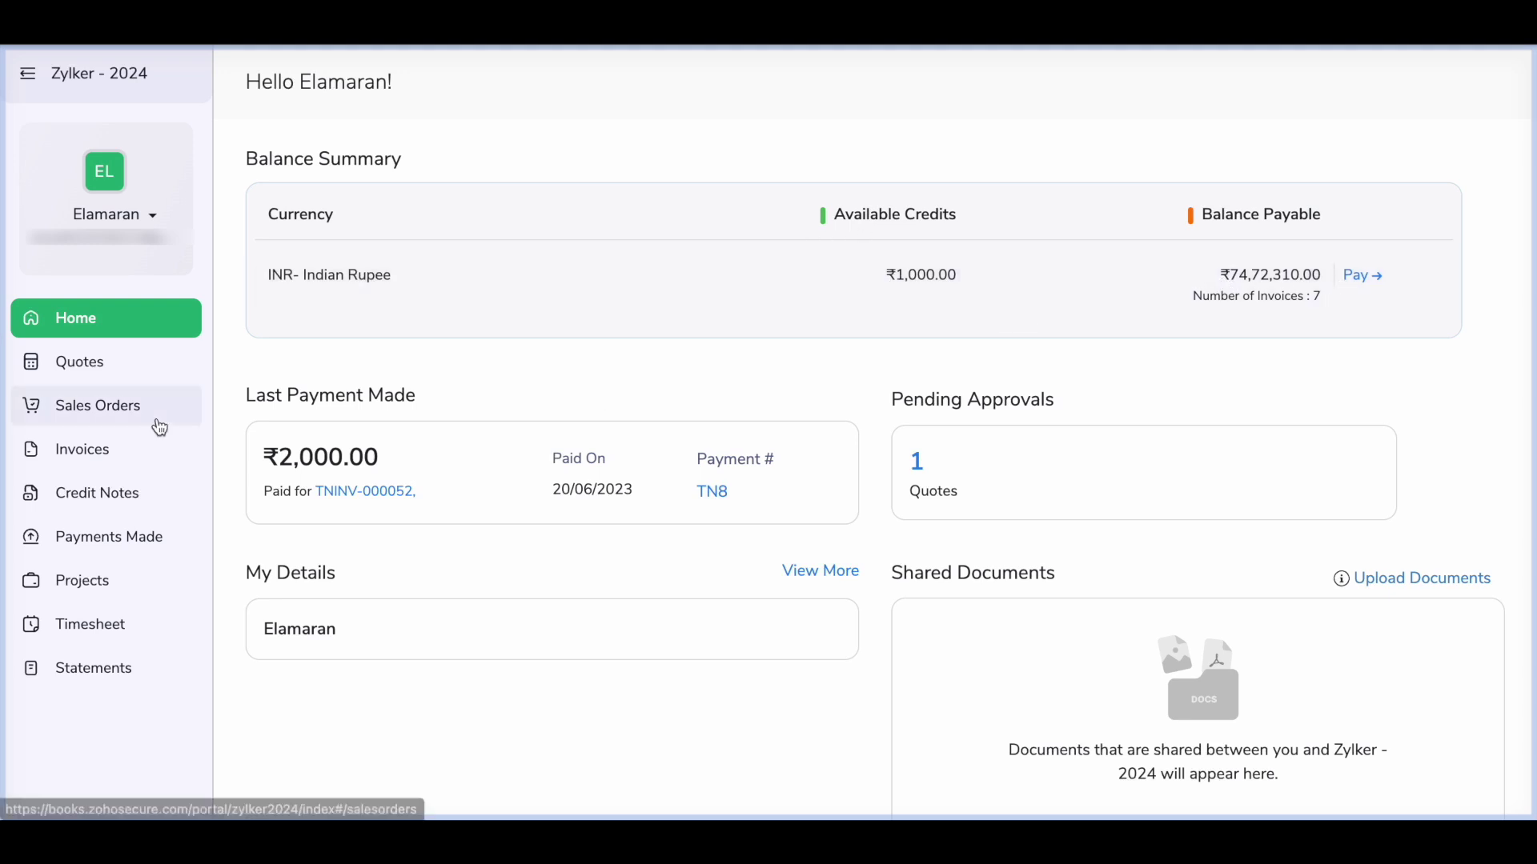
In the Zylker customer portal, look at the quotes and sales orders sections and return to the home page
{"action": "left_click", "coordinate": [111, 368]}
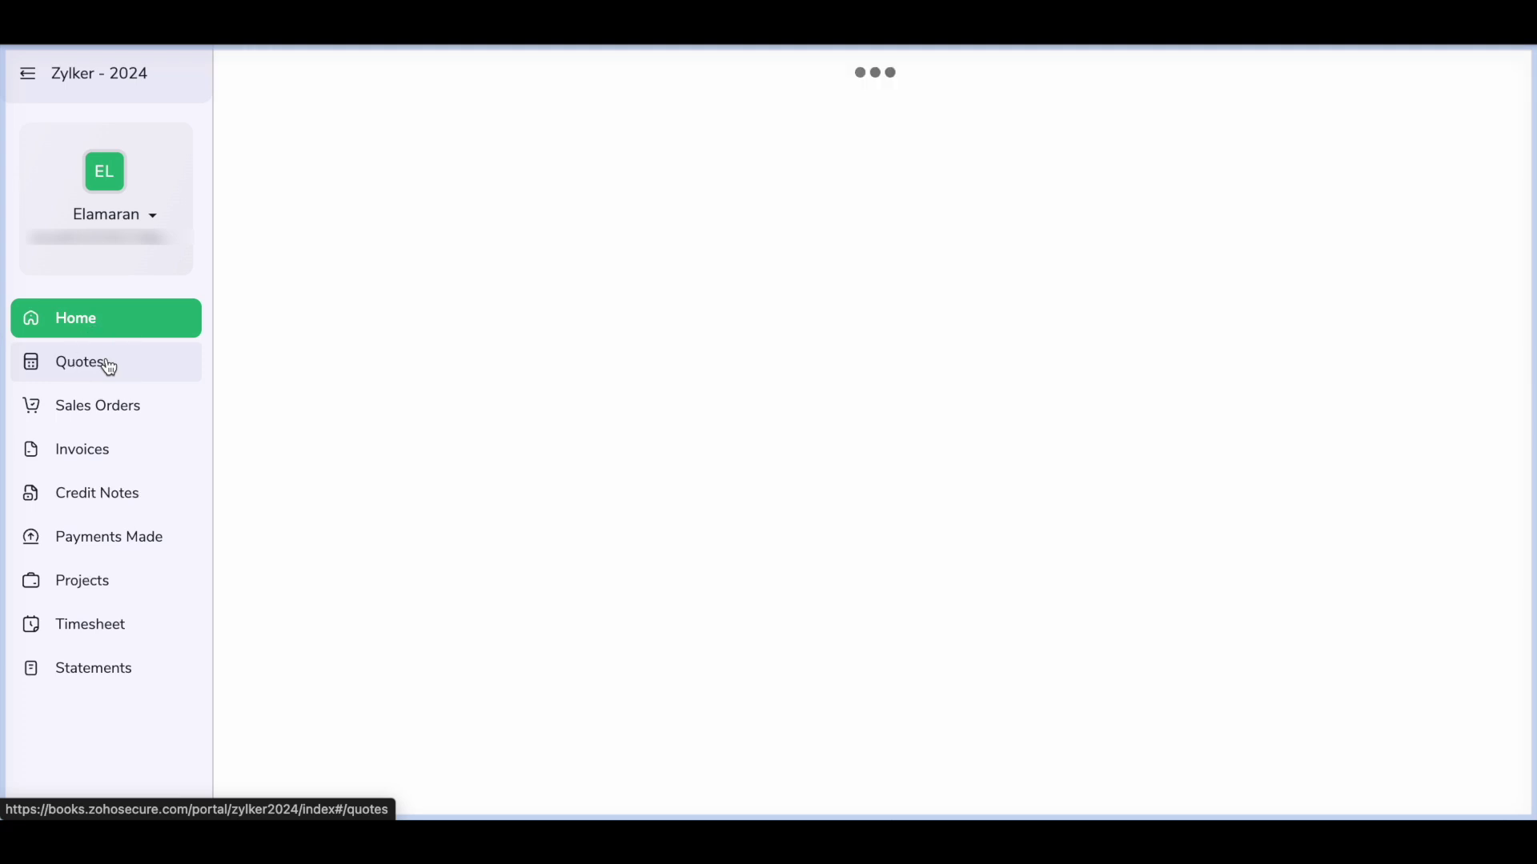
{"action": "left_click", "coordinate": [117, 407]}
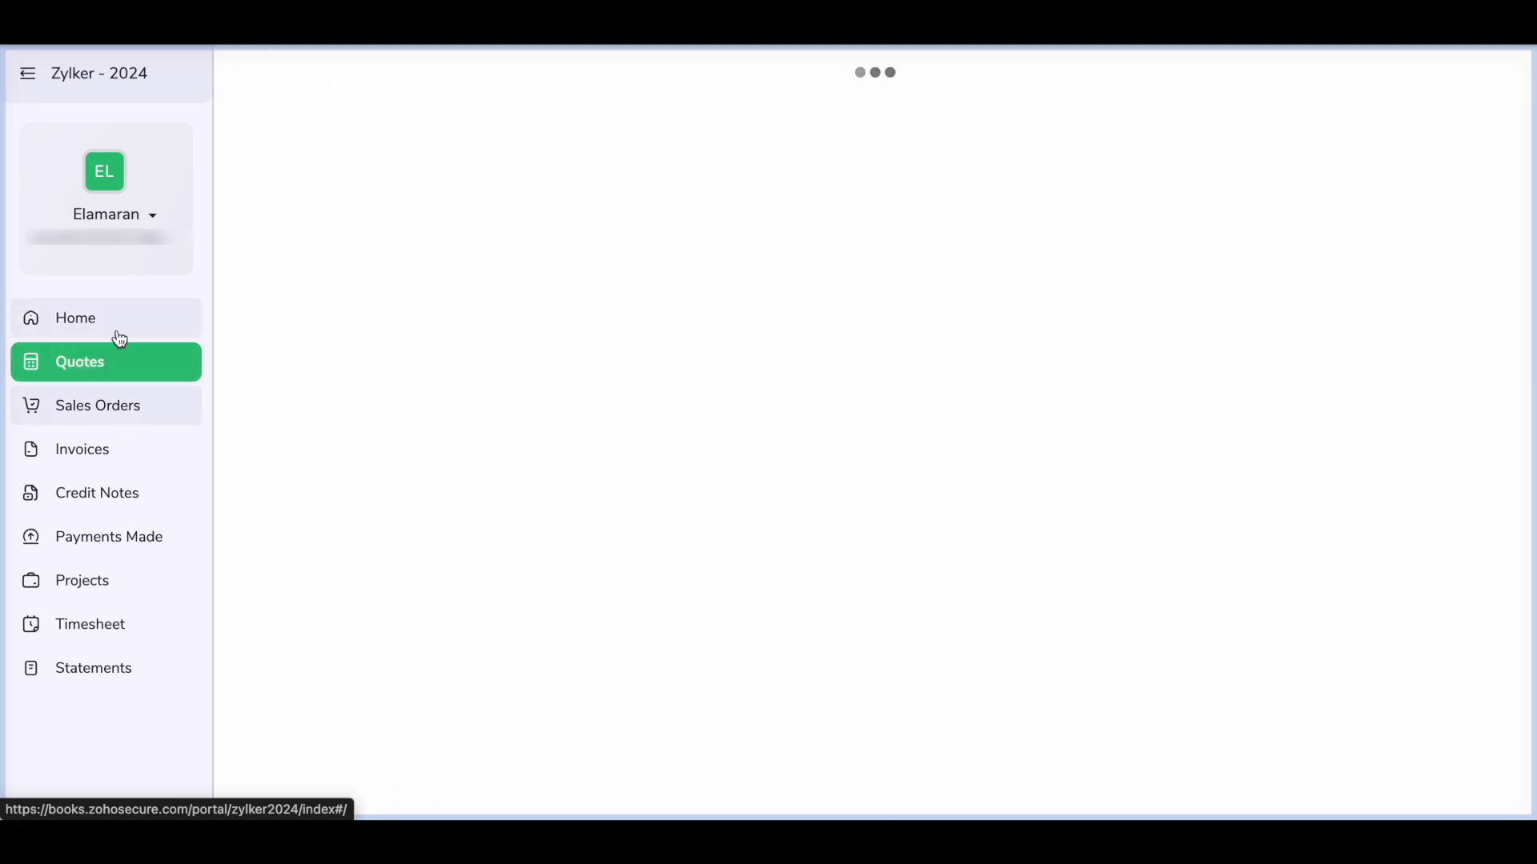
{"action": "left_click", "coordinate": [127, 315]}
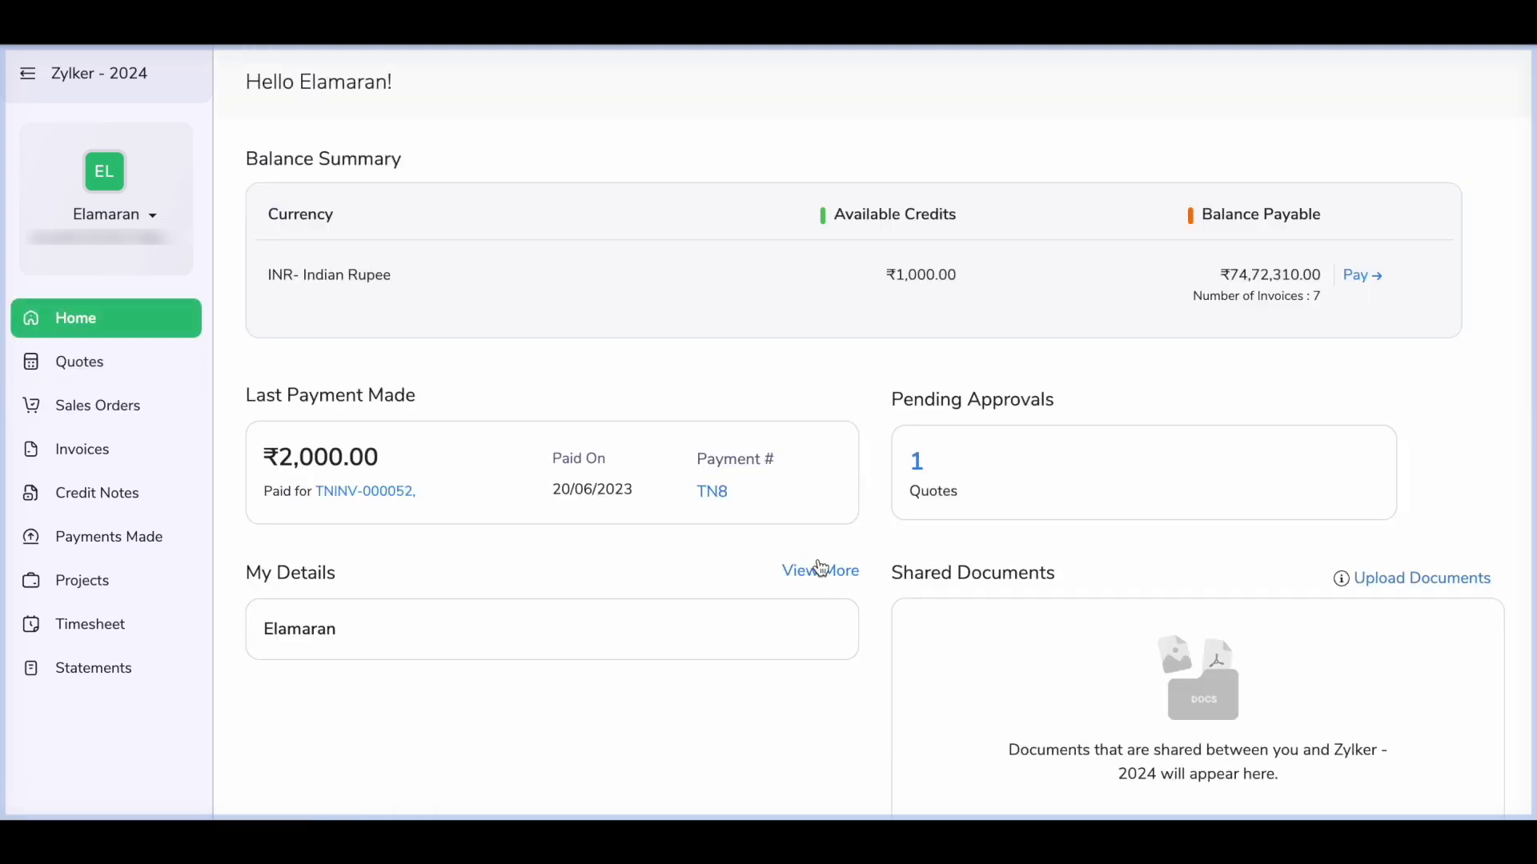
Review the portal's home page, view the full account details under My Details, and return to the home page
{"action": "scroll", "coordinate": [909, 526], "scroll_direction": "down", "scroll_amount": 1}
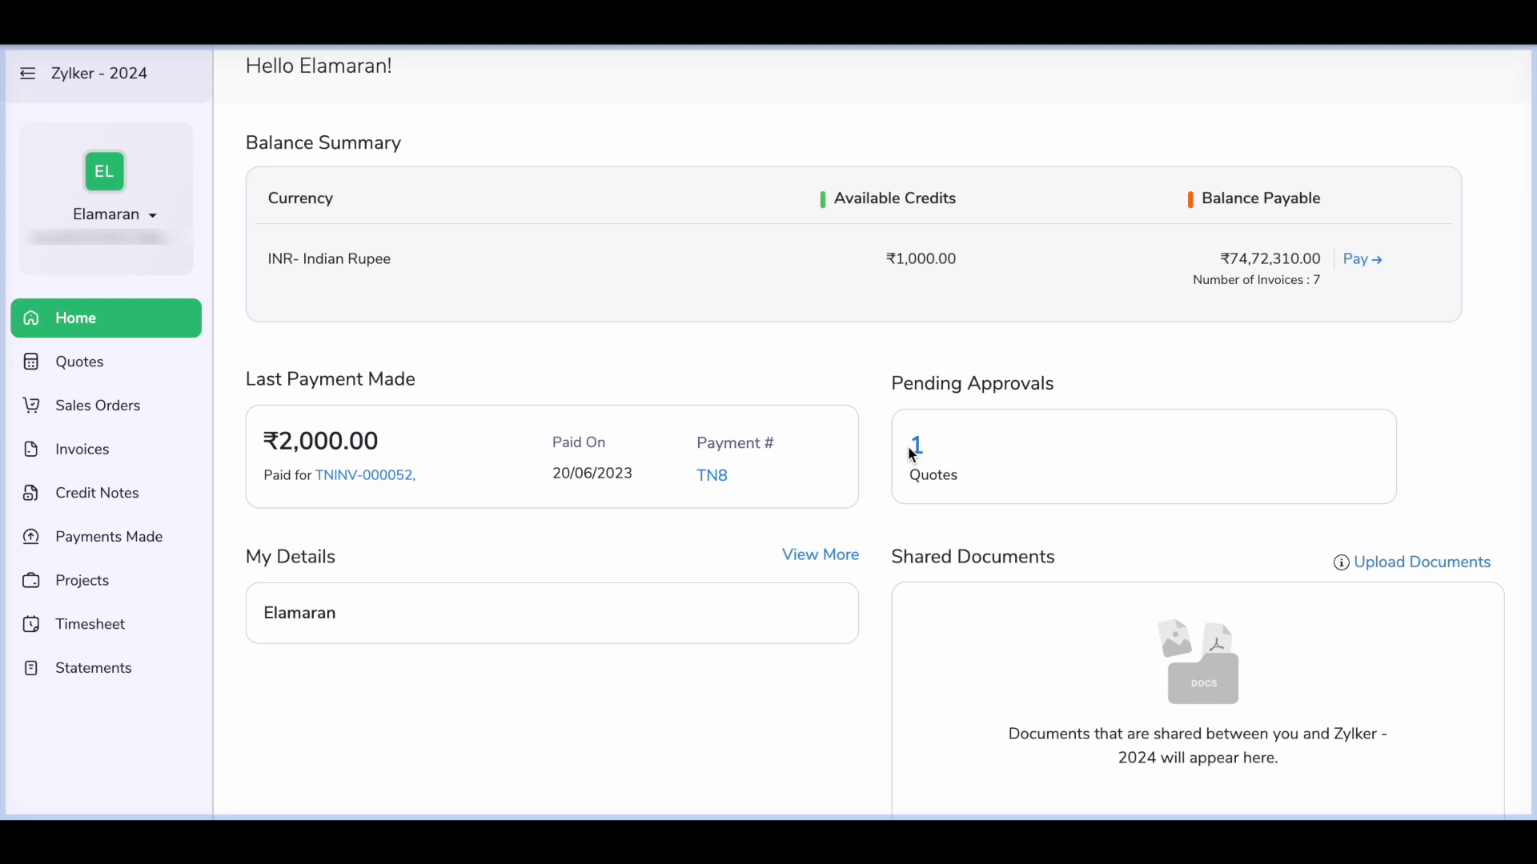
{"action": "scroll", "coordinate": [578, 638], "scroll_direction": "down", "scroll_amount": 2}
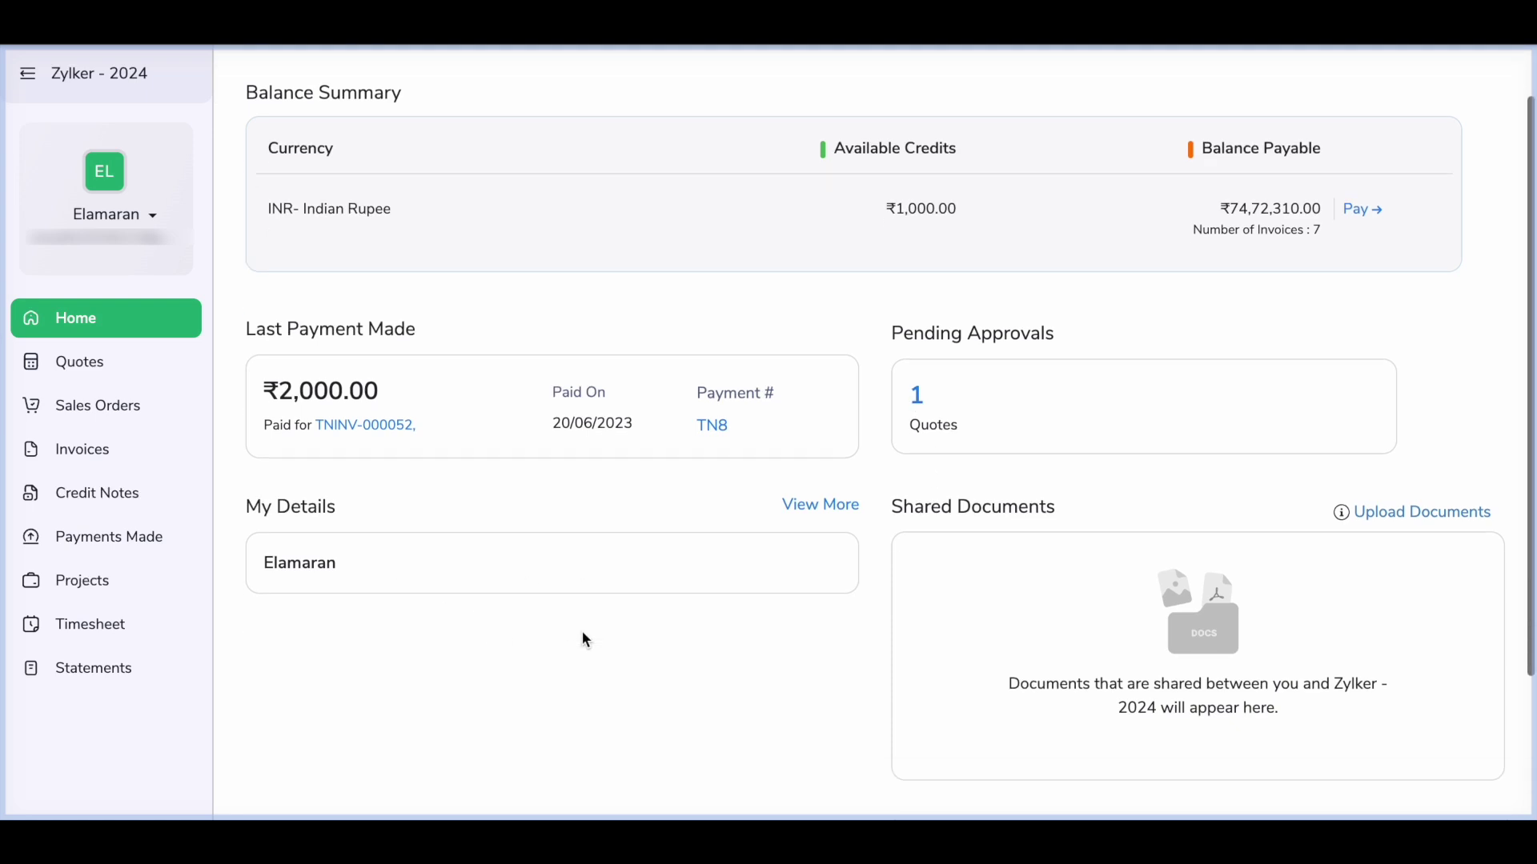
{"action": "left_click", "coordinate": [842, 490]}
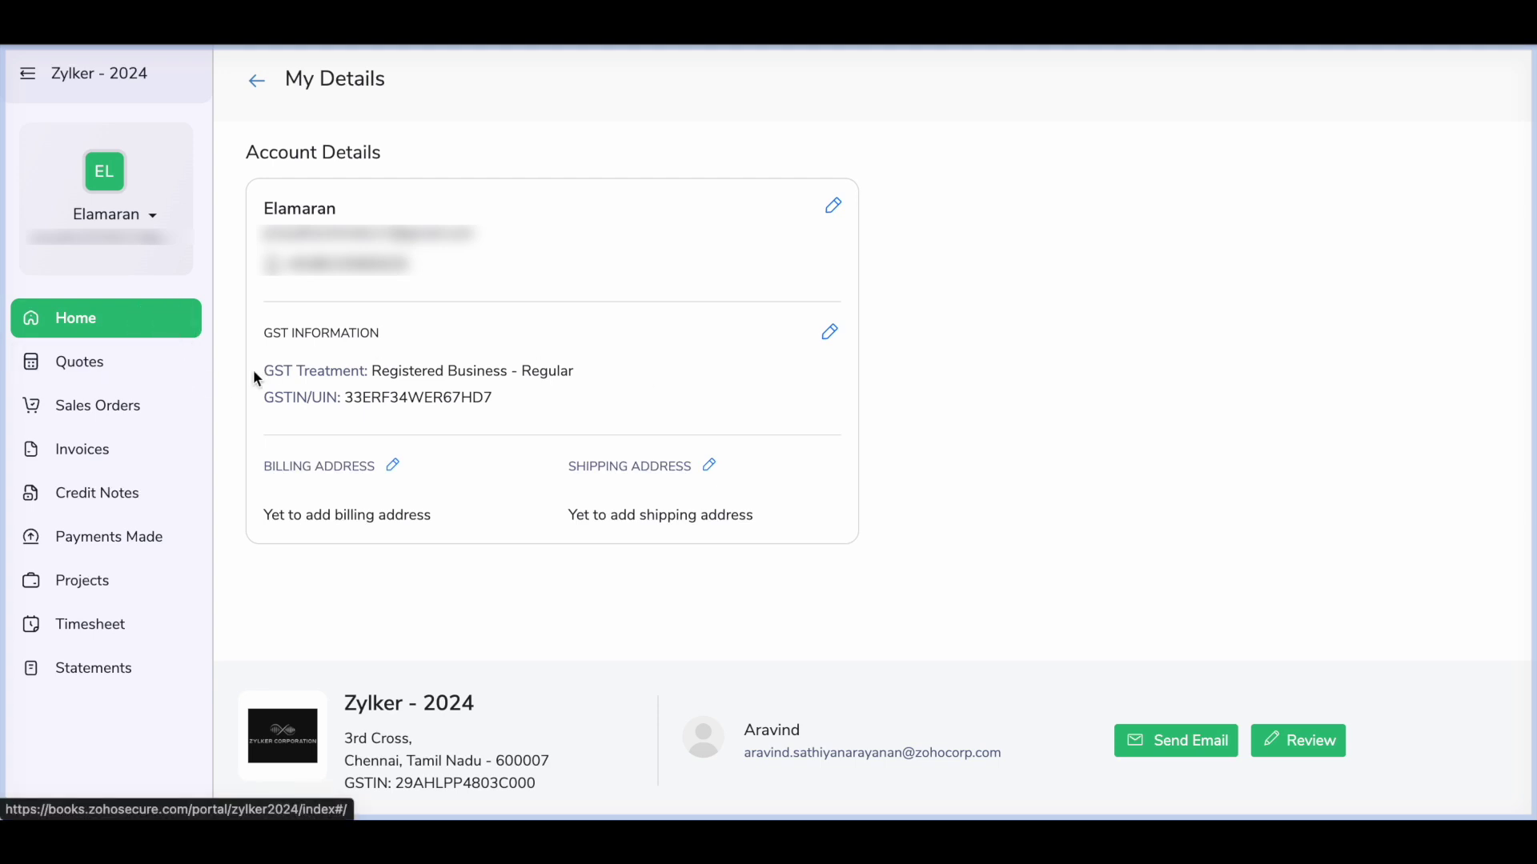
{"action": "left_click", "coordinate": [258, 87]}
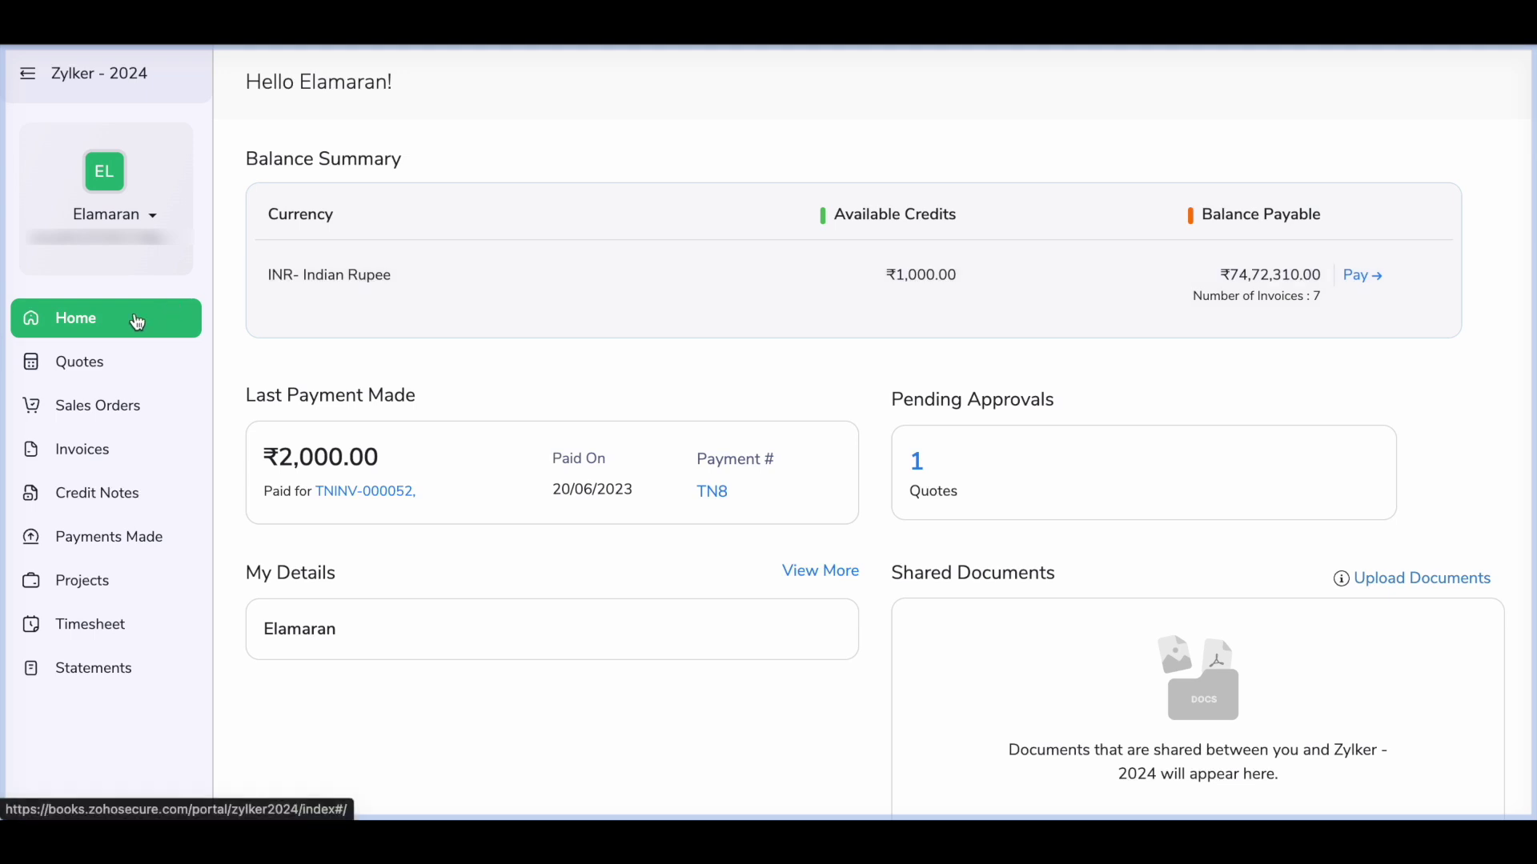
View the open quote in the portal with its empty comment box, and return to the quotes list without commenting
{"action": "left_click", "coordinate": [110, 364]}
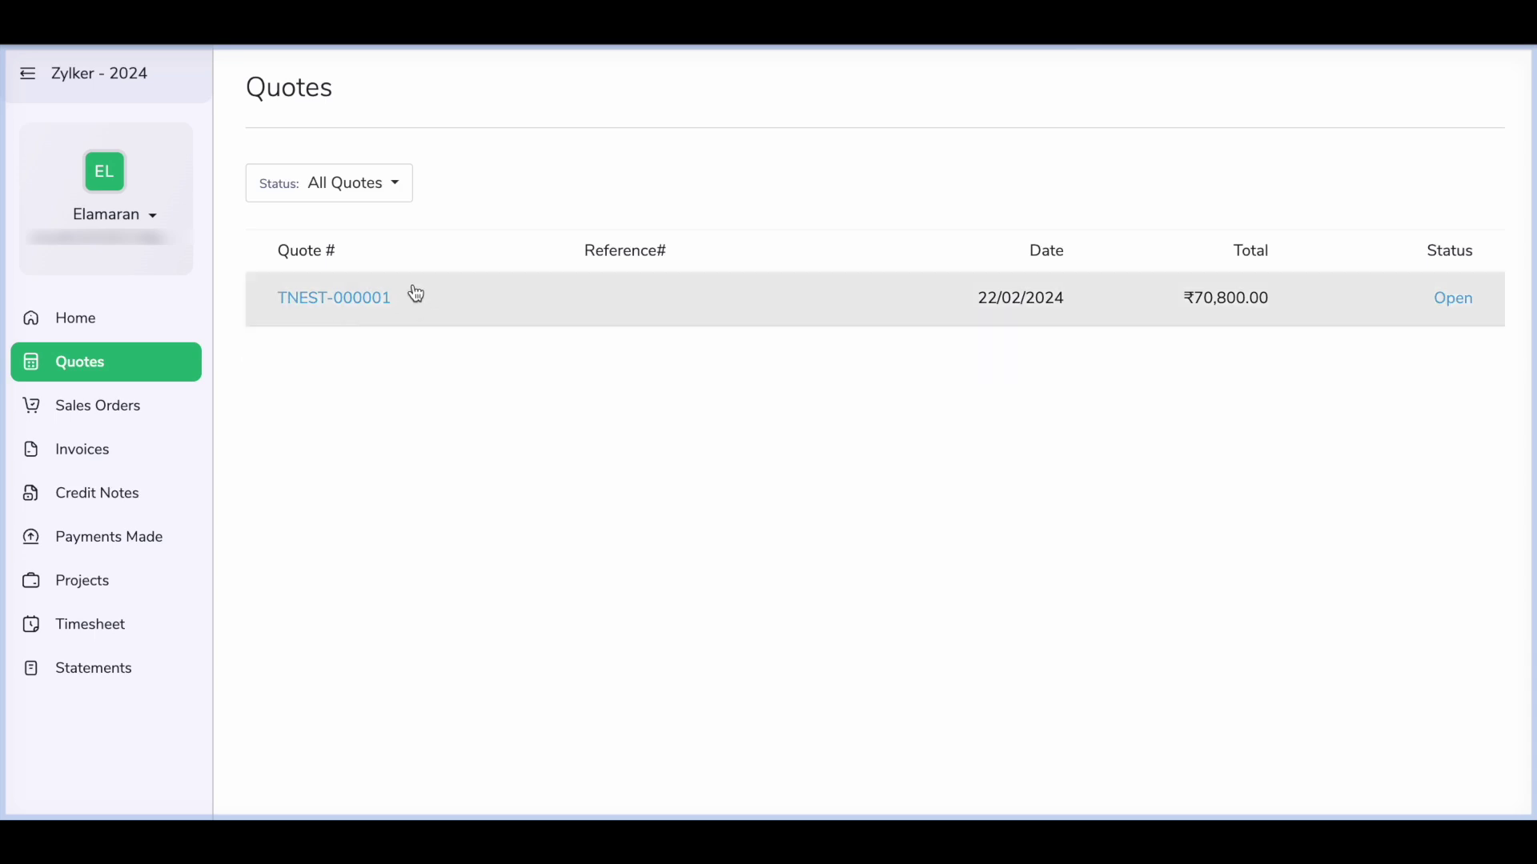
{"action": "left_click", "coordinate": [389, 297]}
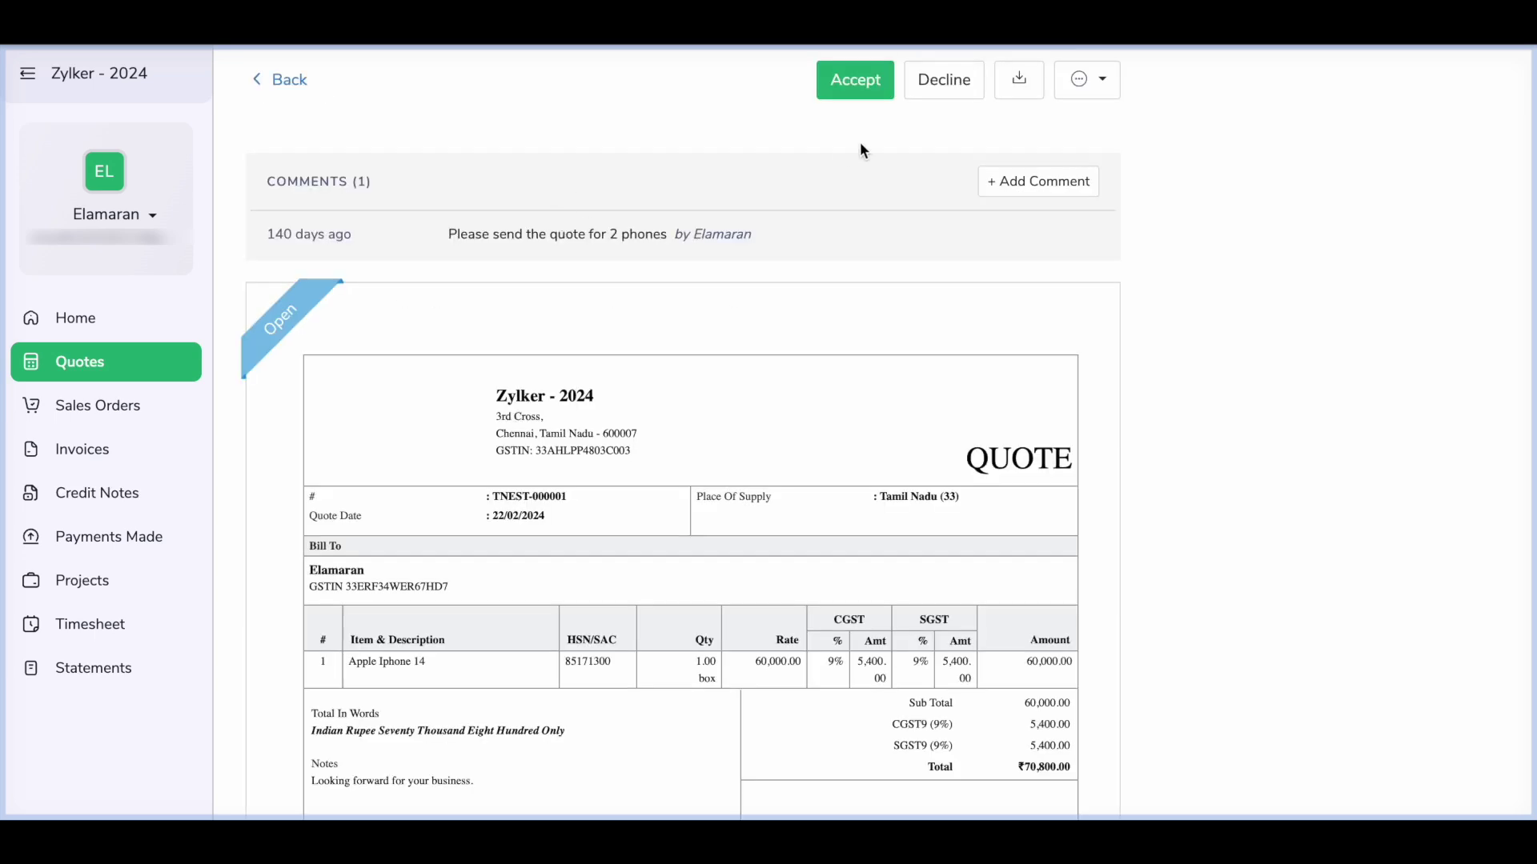
{"action": "left_click", "coordinate": [1057, 178]}
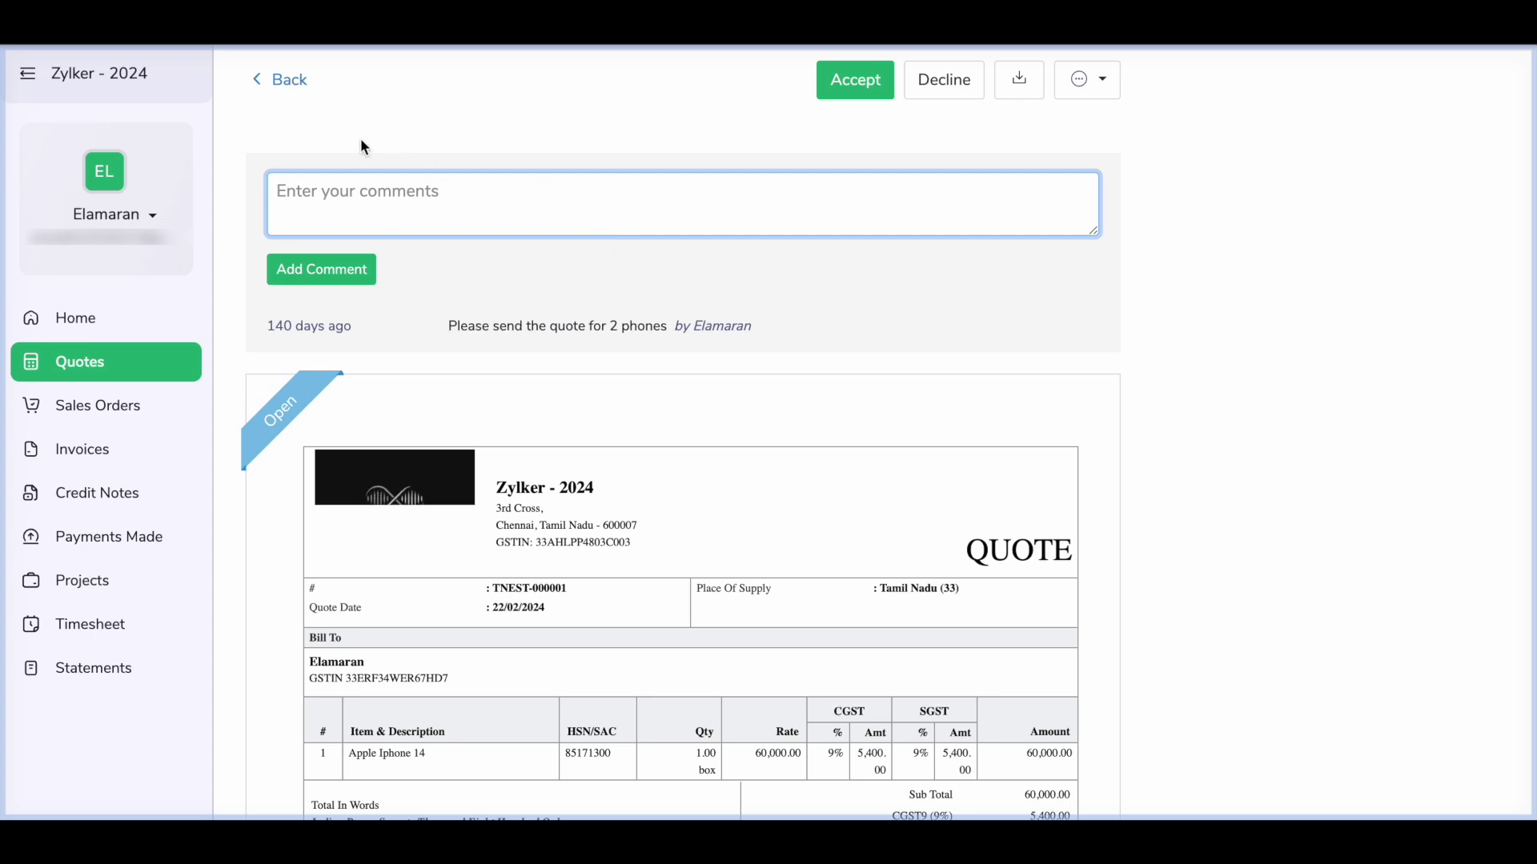
{"action": "left_click", "coordinate": [288, 83]}
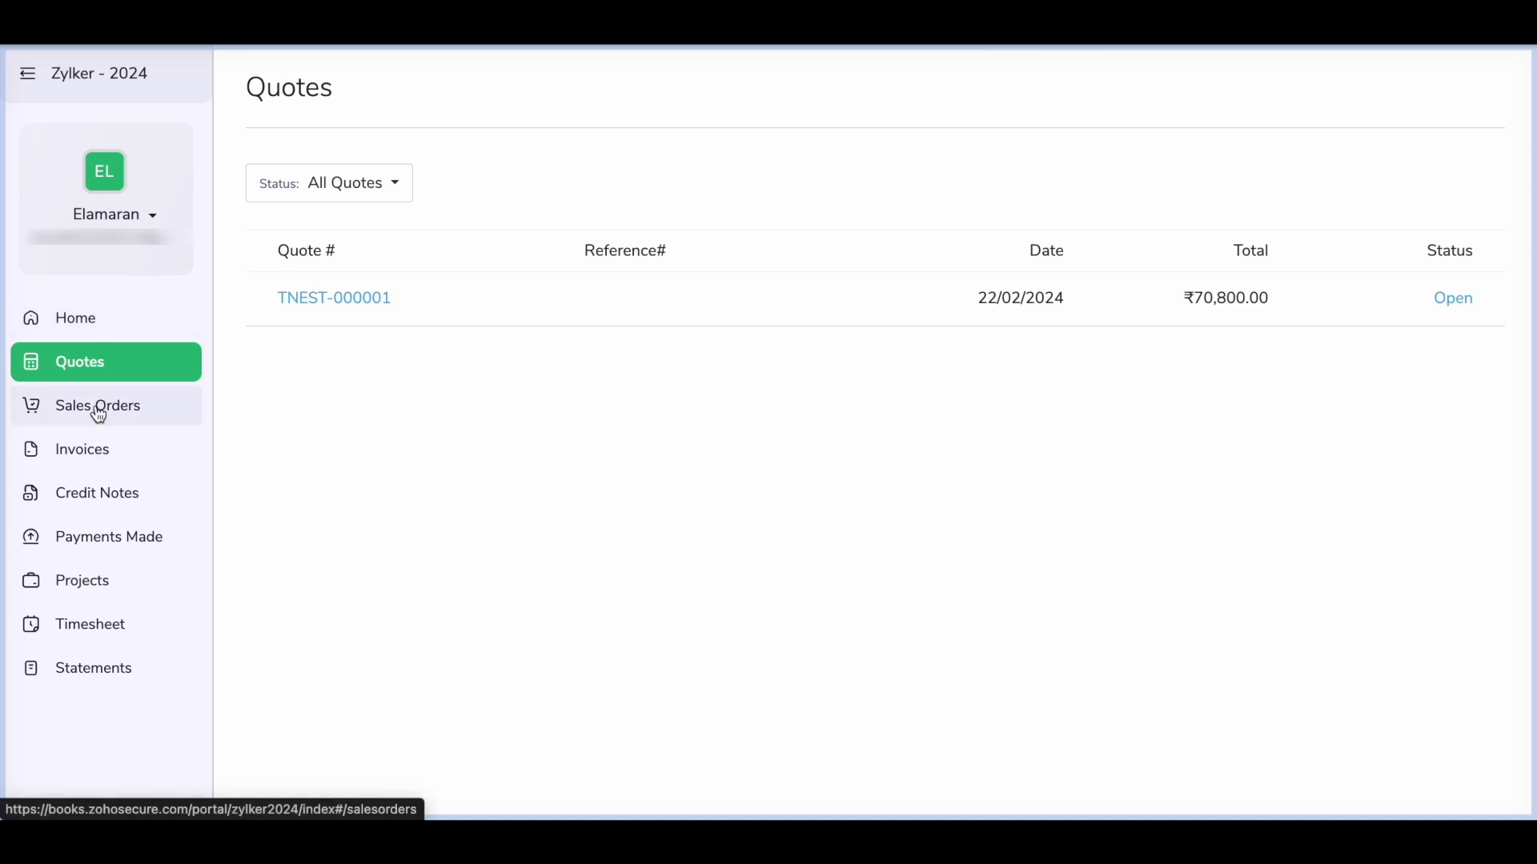
View the portal's statement of accounts and inspect its period and filter options
{"action": "left_click", "coordinate": [89, 673]}
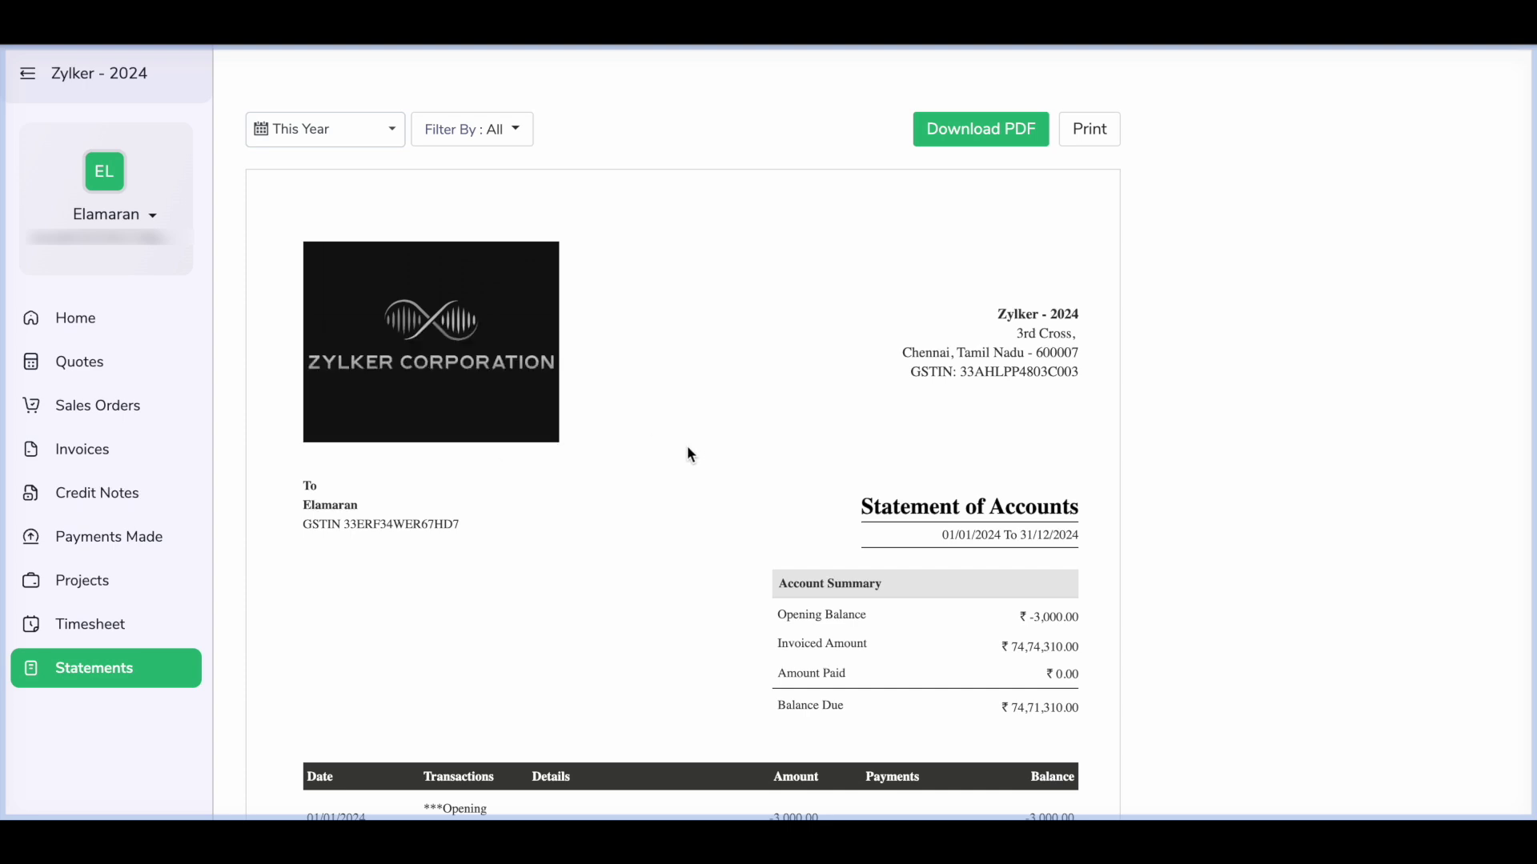
{"action": "left_click", "coordinate": [363, 142]}
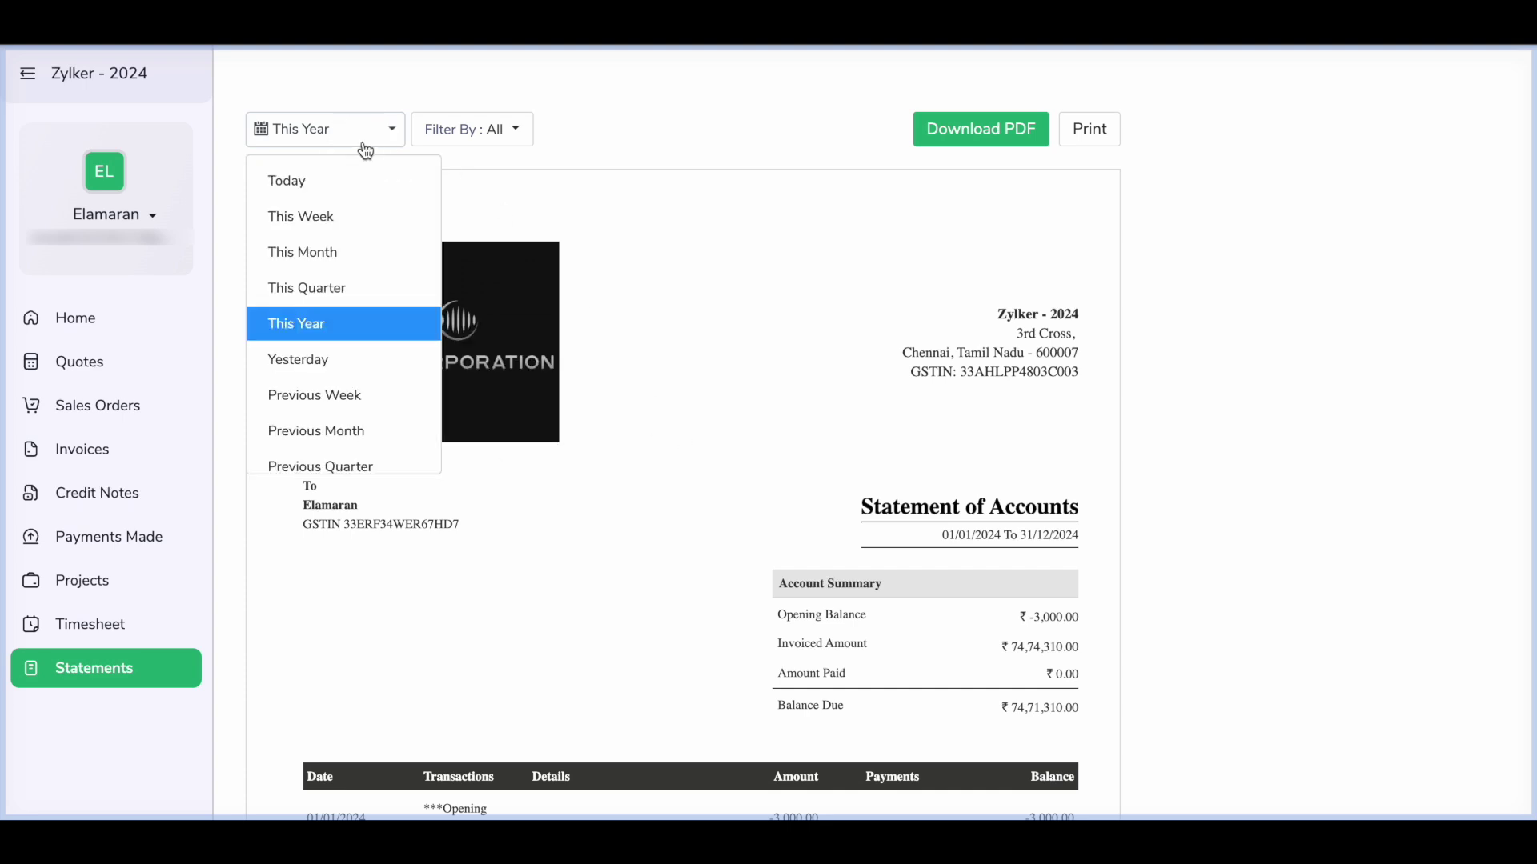
{"action": "left_click", "coordinate": [519, 135]}
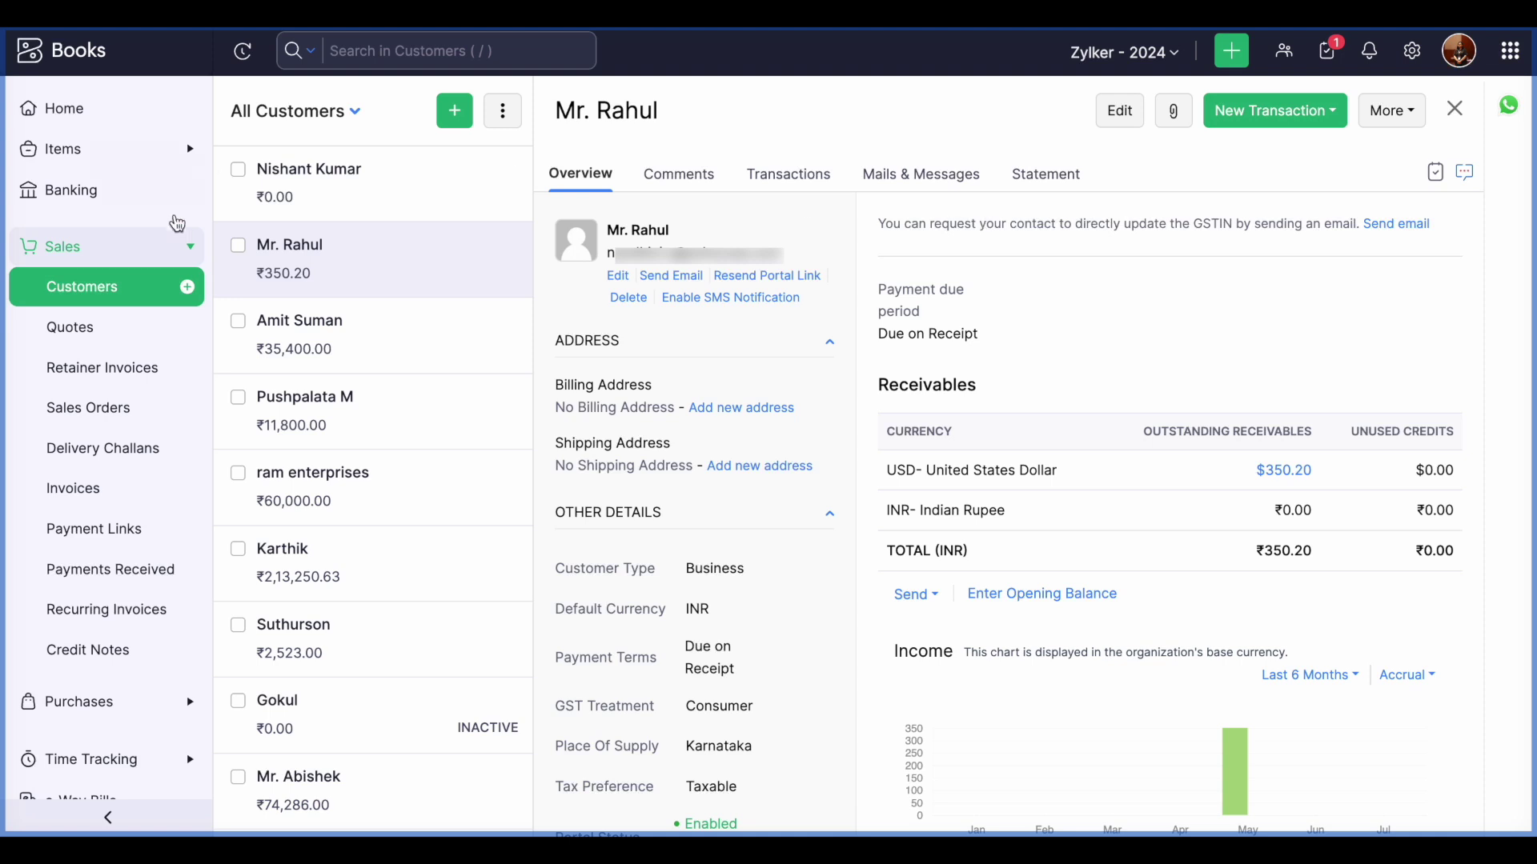
Switch back to Zoho Books and start a new quote for the first customer offered in the customer list
{"action": "left_click", "coordinate": [125, 320]}
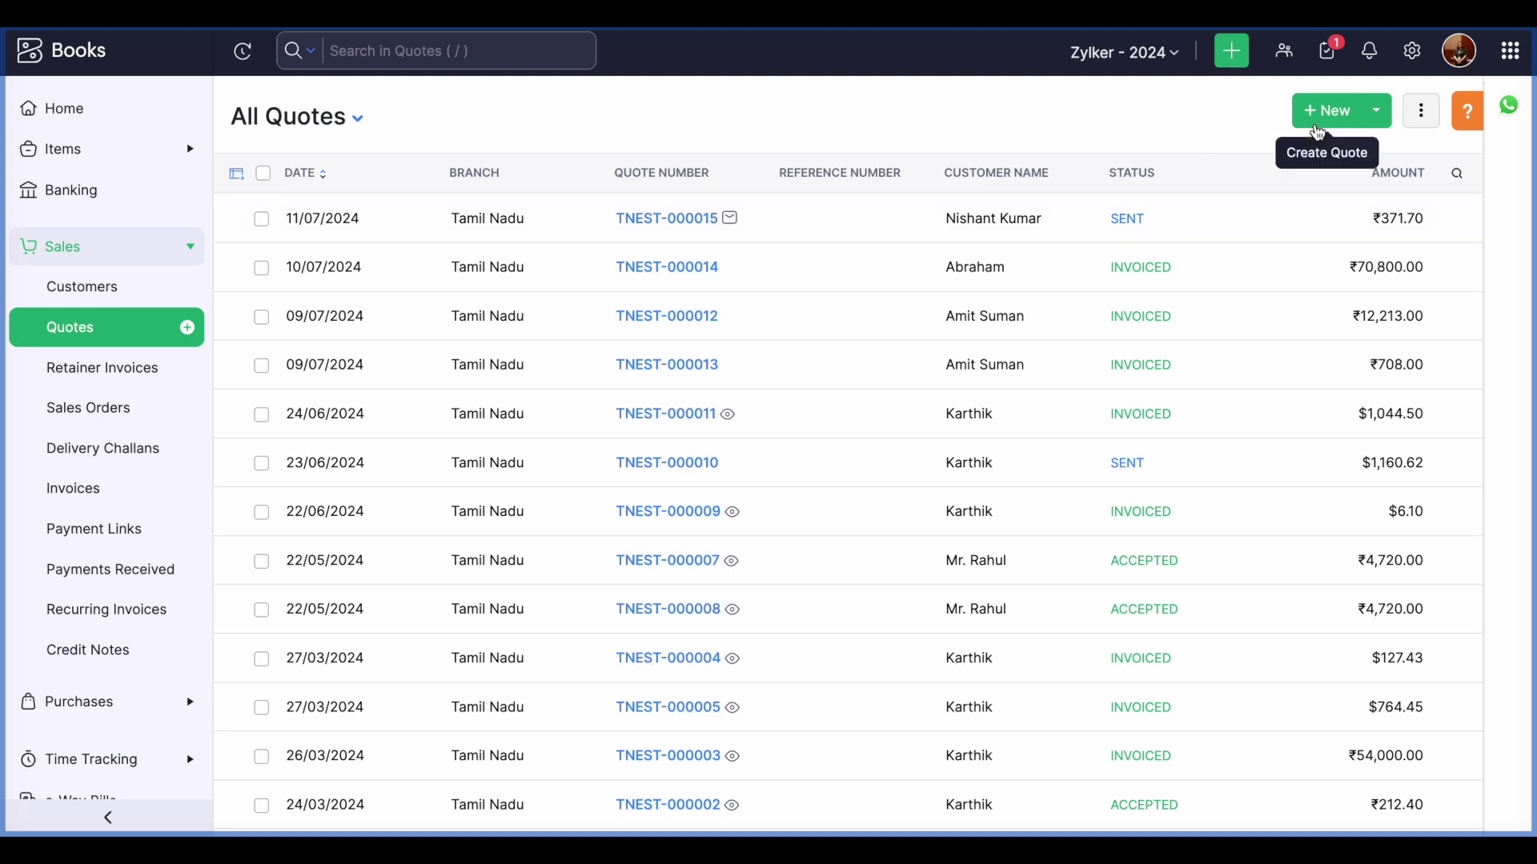
{"action": "left_click", "coordinate": [1319, 112]}
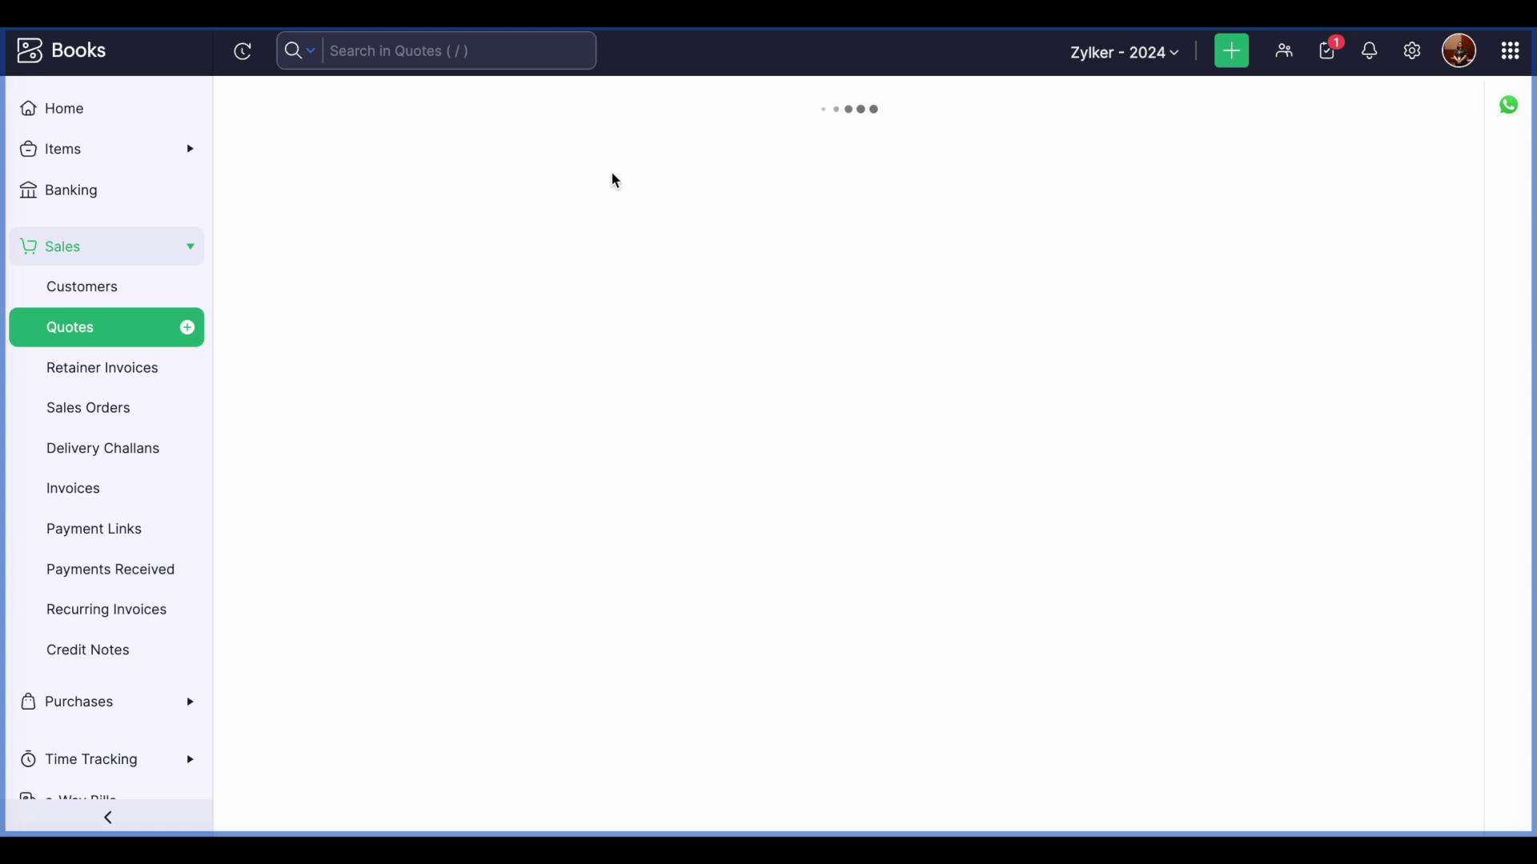
{"action": "left_click", "coordinate": [631, 196]}
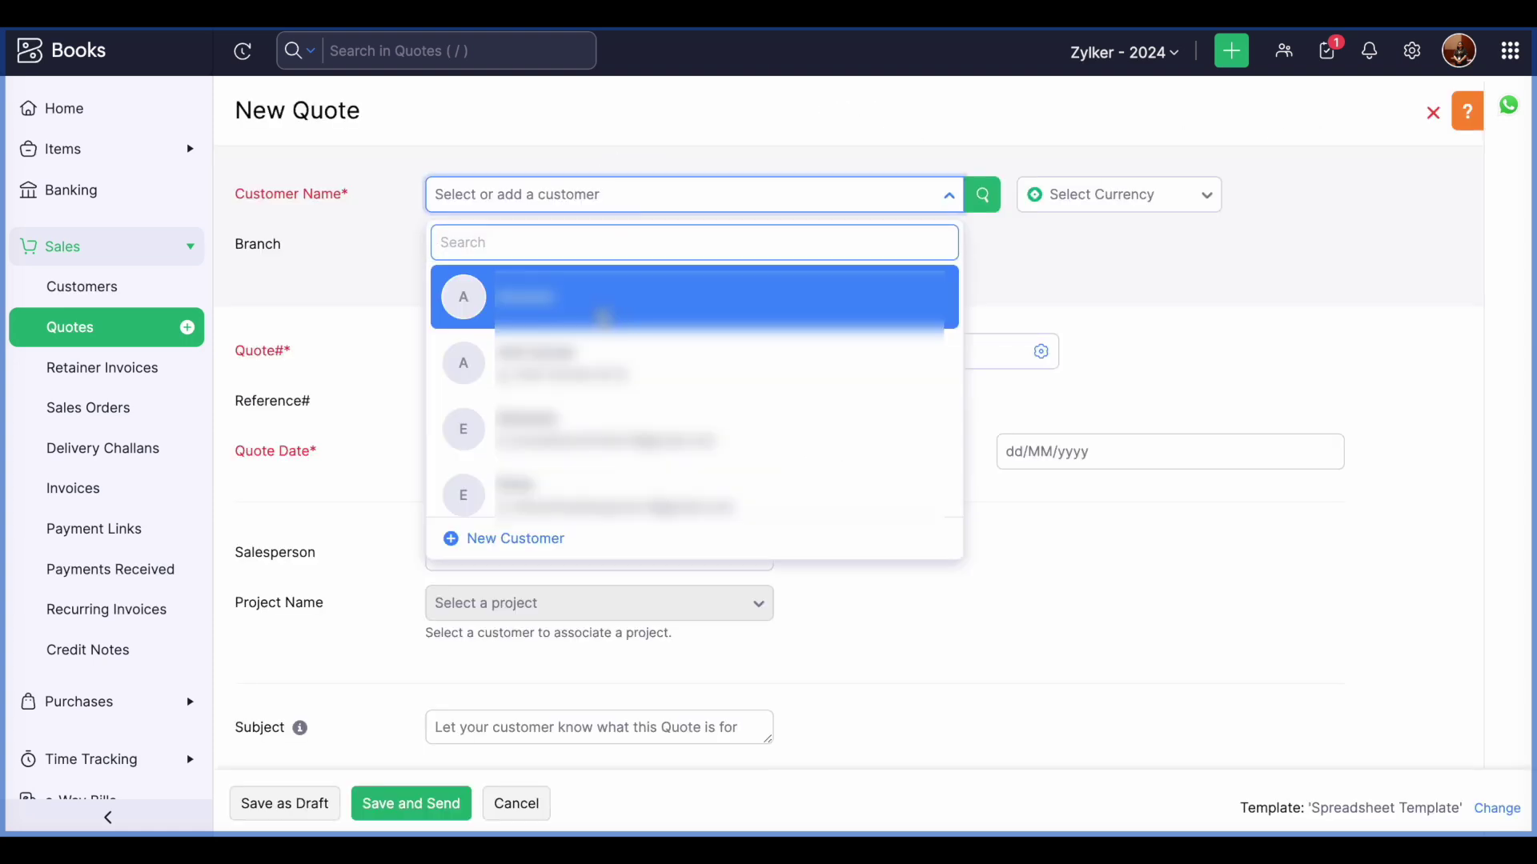
{"action": "left_click", "coordinate": [615, 308]}
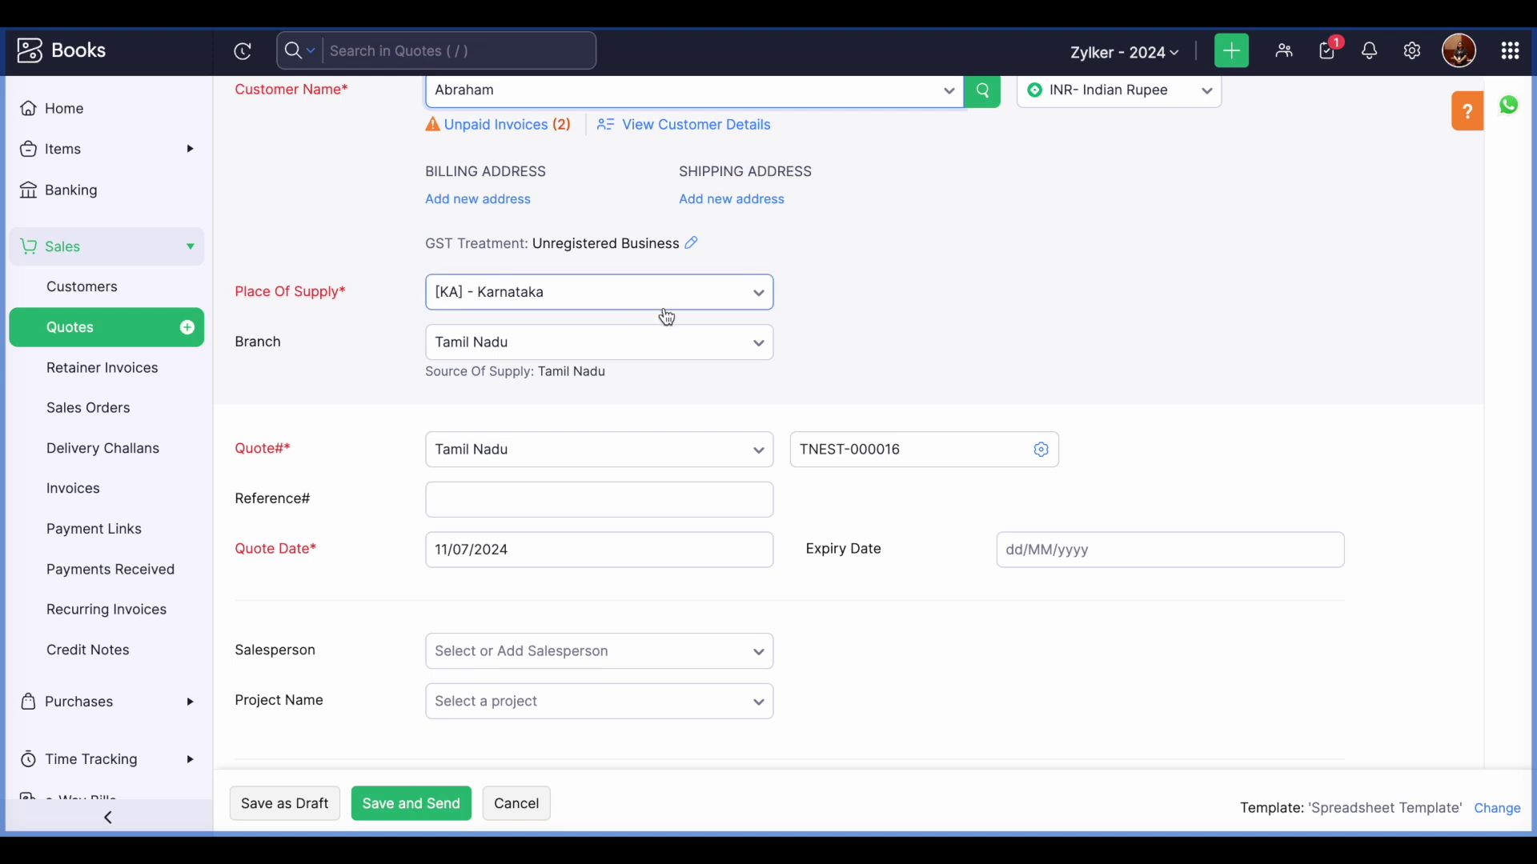
Look over the new quote's fields and set its expiry date to 31/07/2024
{"action": "scroll", "coordinate": [665, 315], "scroll_direction": "down", "scroll_amount": 2}
{"action": "scroll", "coordinate": [664, 315], "scroll_direction": "down", "scroll_amount": 2}
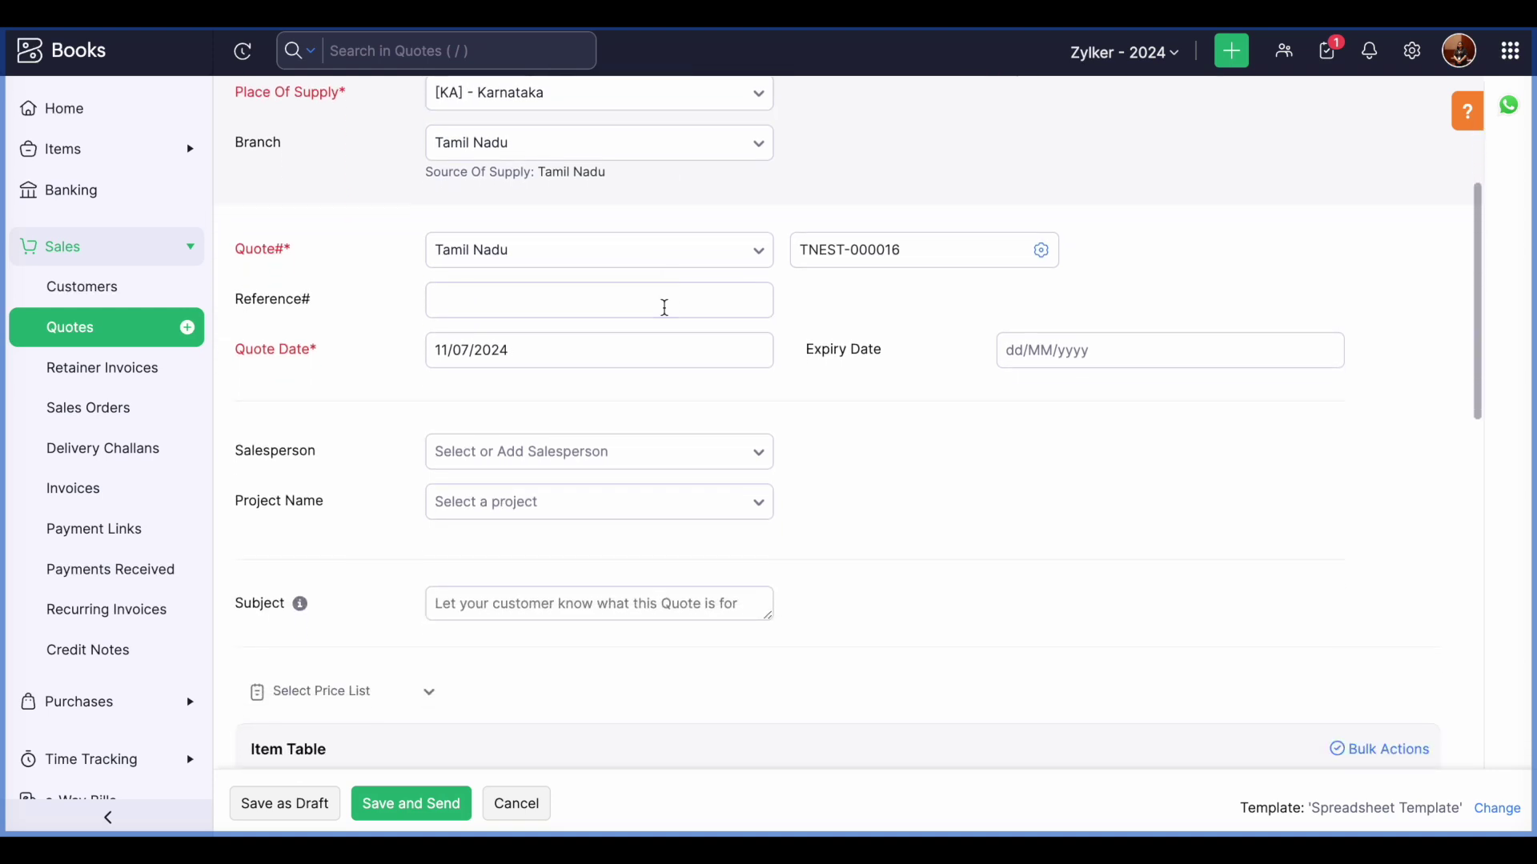
{"action": "scroll", "coordinate": [569, 302], "scroll_direction": "down", "scroll_amount": 2}
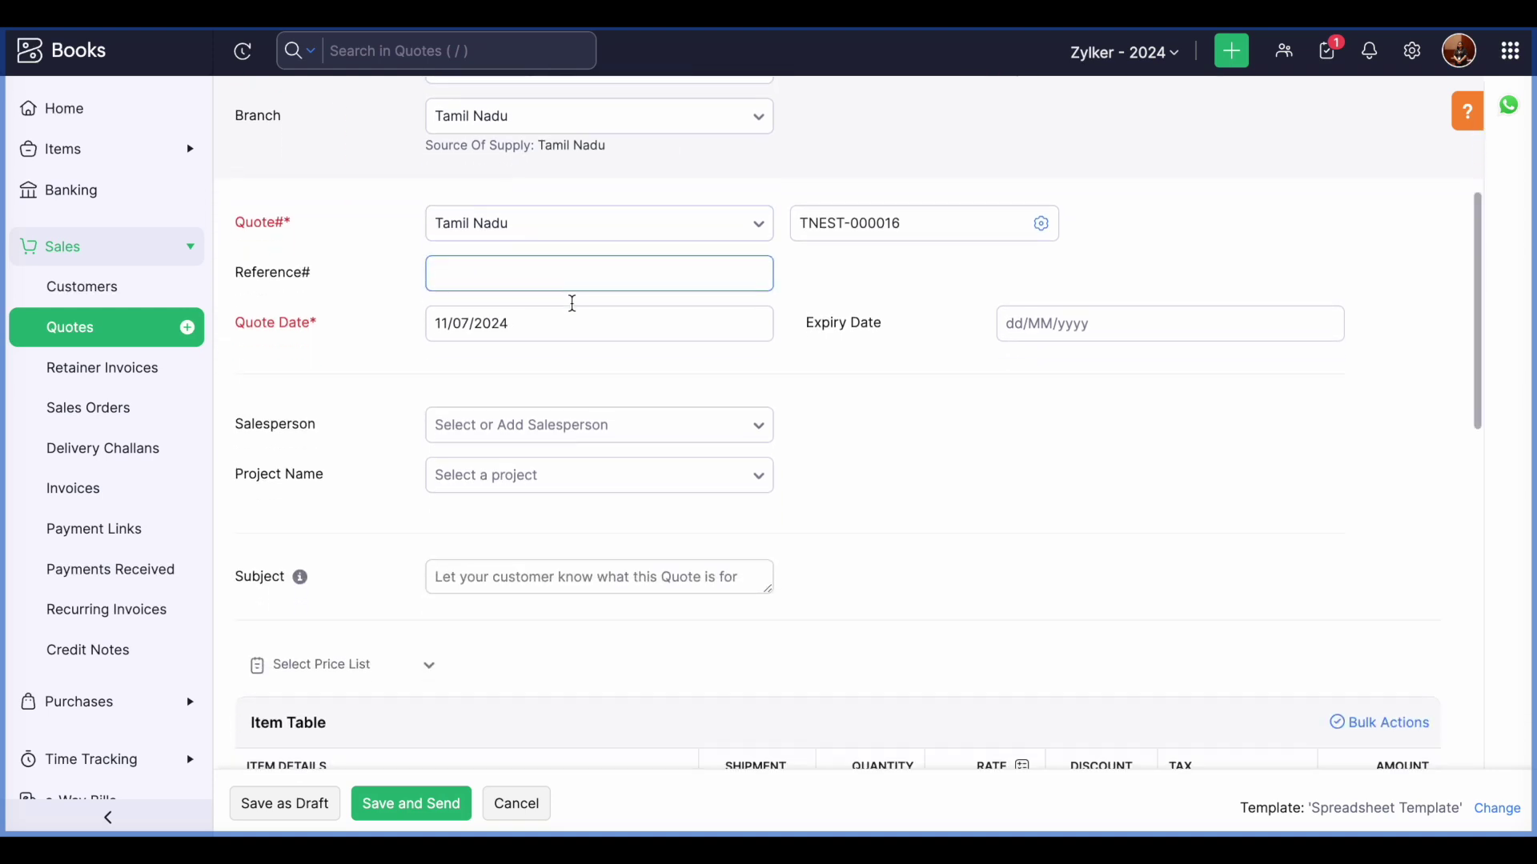
{"action": "scroll", "coordinate": [595, 278], "scroll_direction": "down", "scroll_amount": 4}
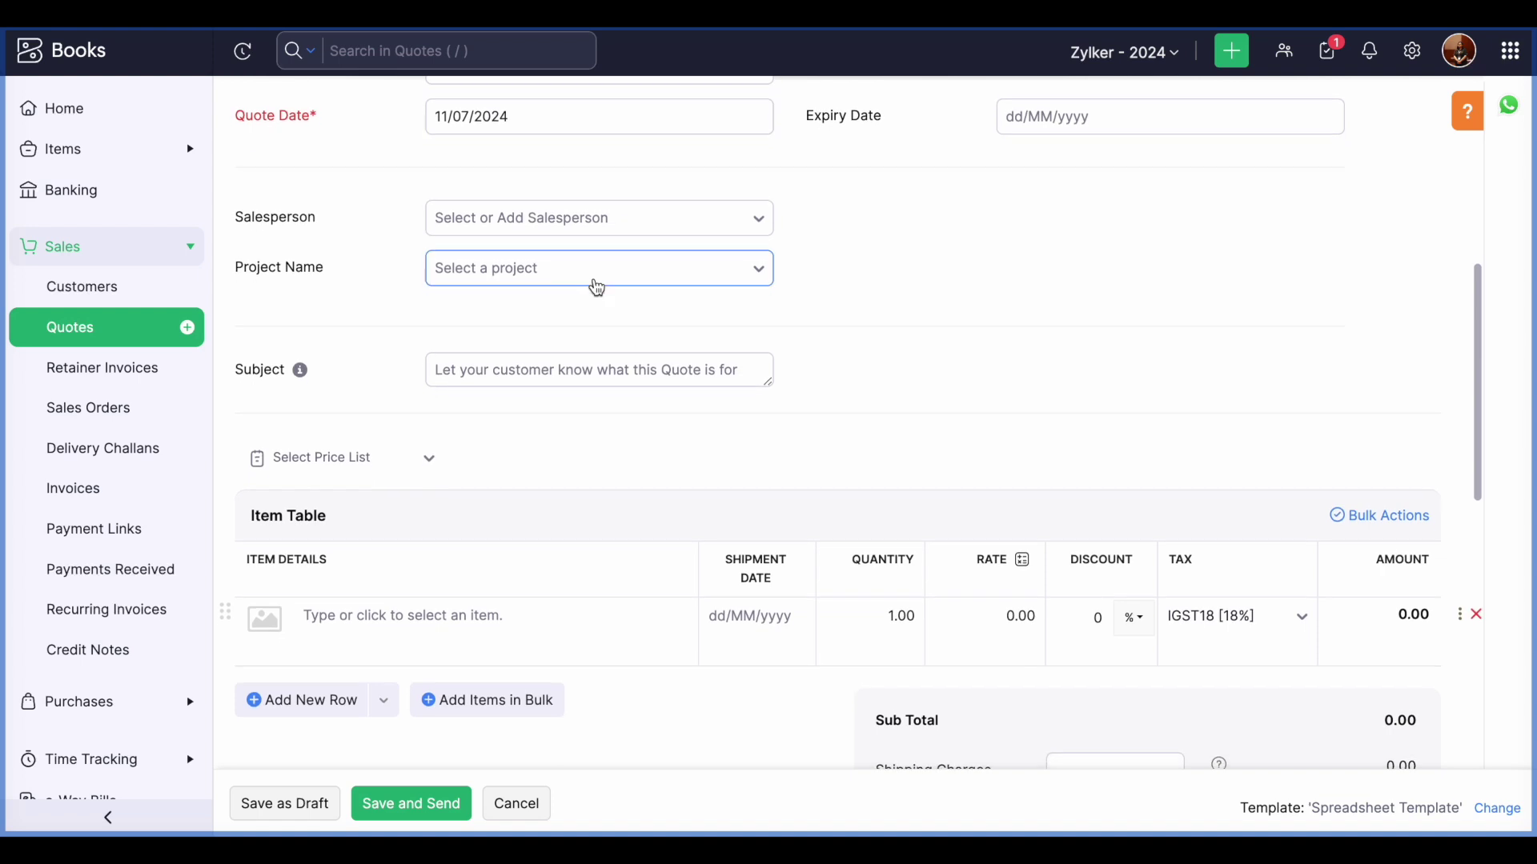
{"action": "scroll", "coordinate": [594, 288], "scroll_direction": "up", "scroll_amount": 4}
{"action": "left_click", "coordinate": [1008, 260]}
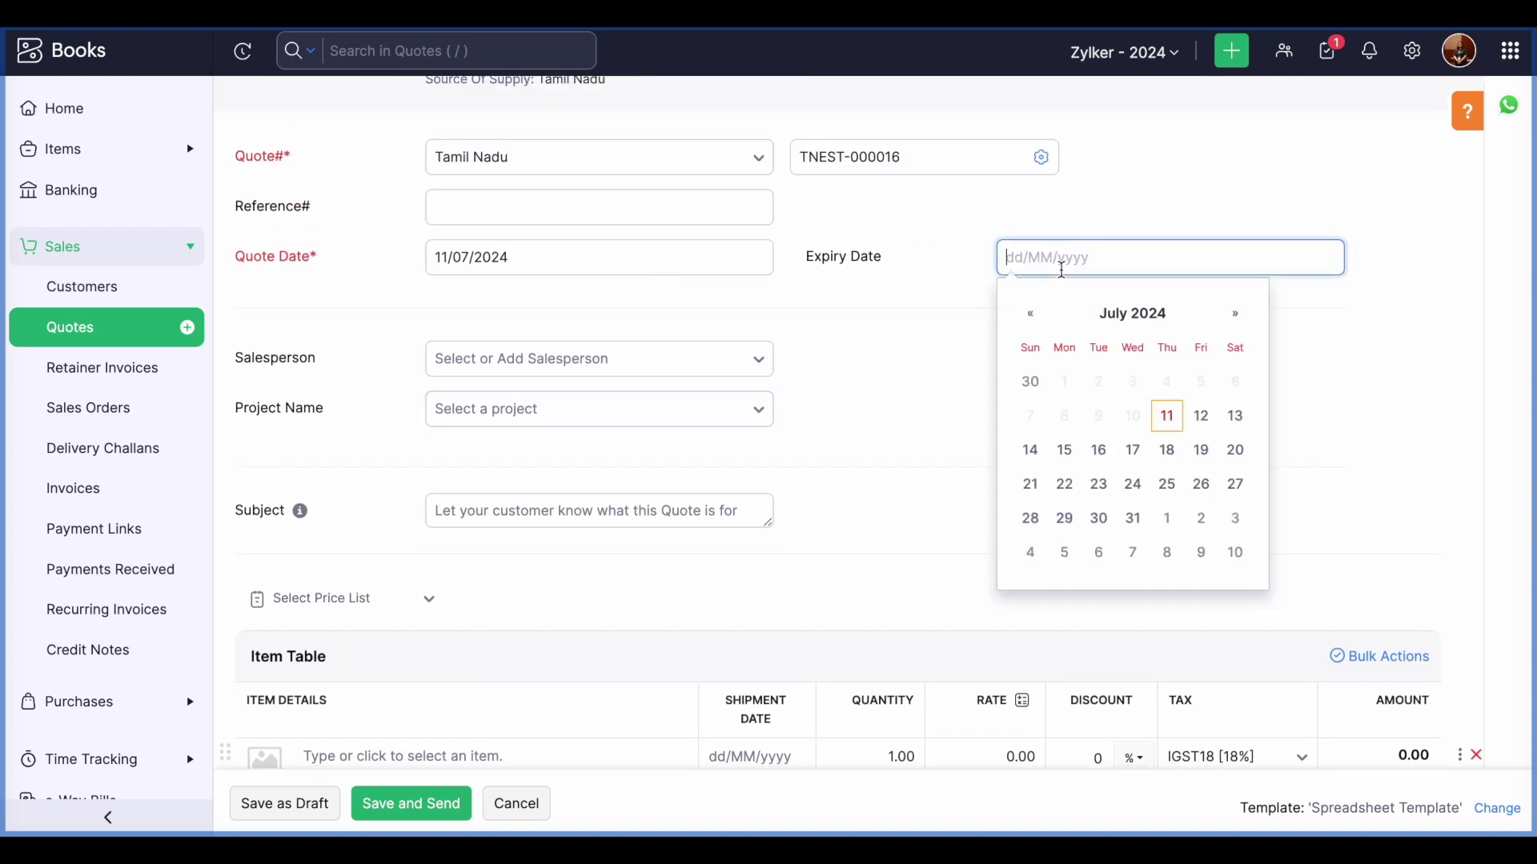
{"action": "left_click", "coordinate": [1143, 526]}
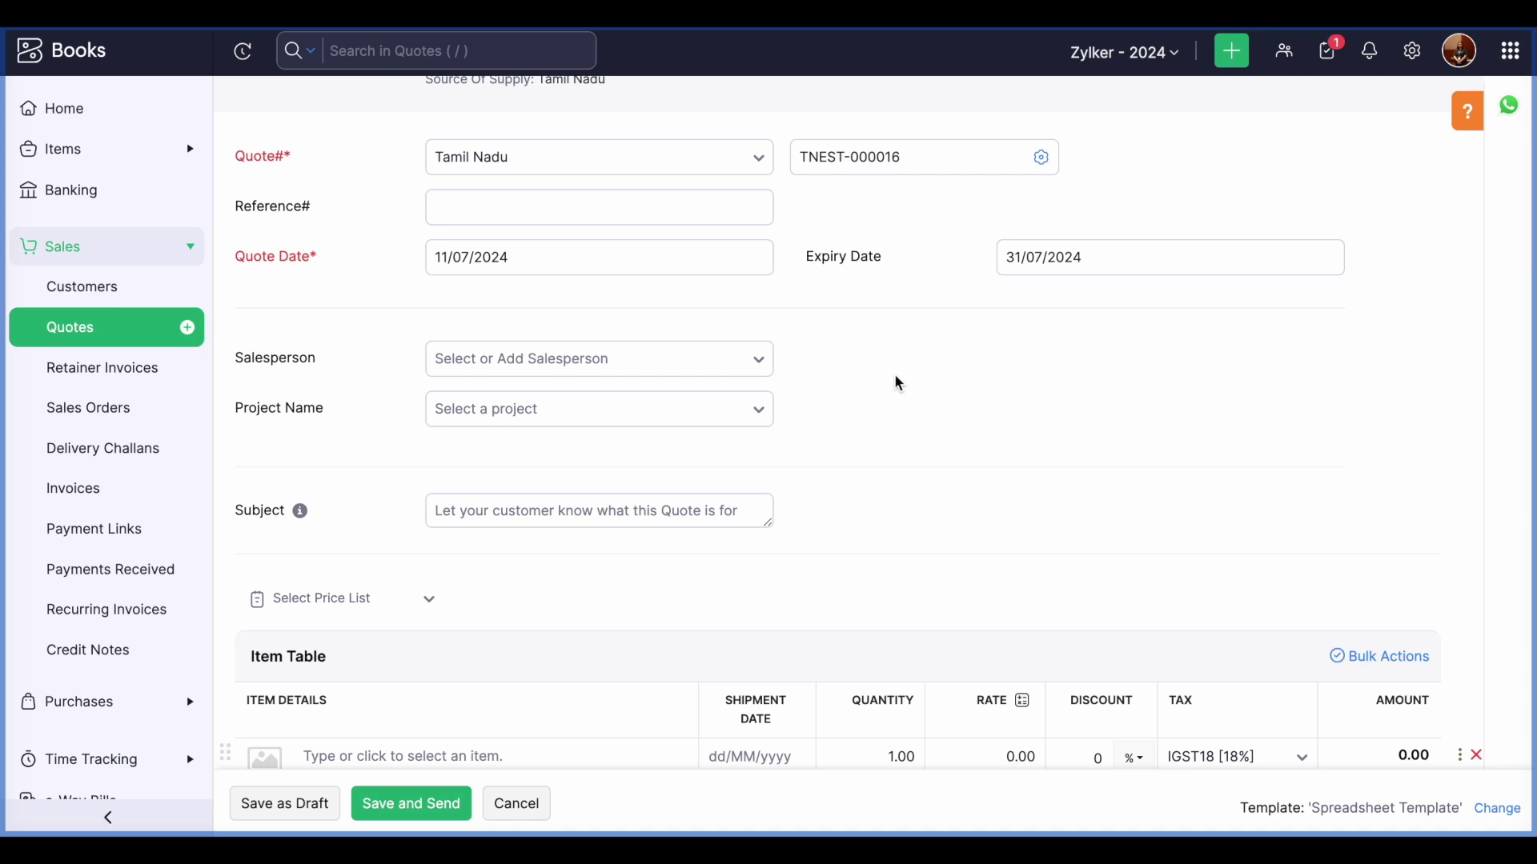
Assign the second listed salesperson to the quote and add Apple Iphone 14 - Service as its line item
{"action": "scroll", "coordinate": [648, 357], "scroll_direction": "down", "scroll_amount": 3}
{"action": "left_click", "coordinate": [660, 258]}
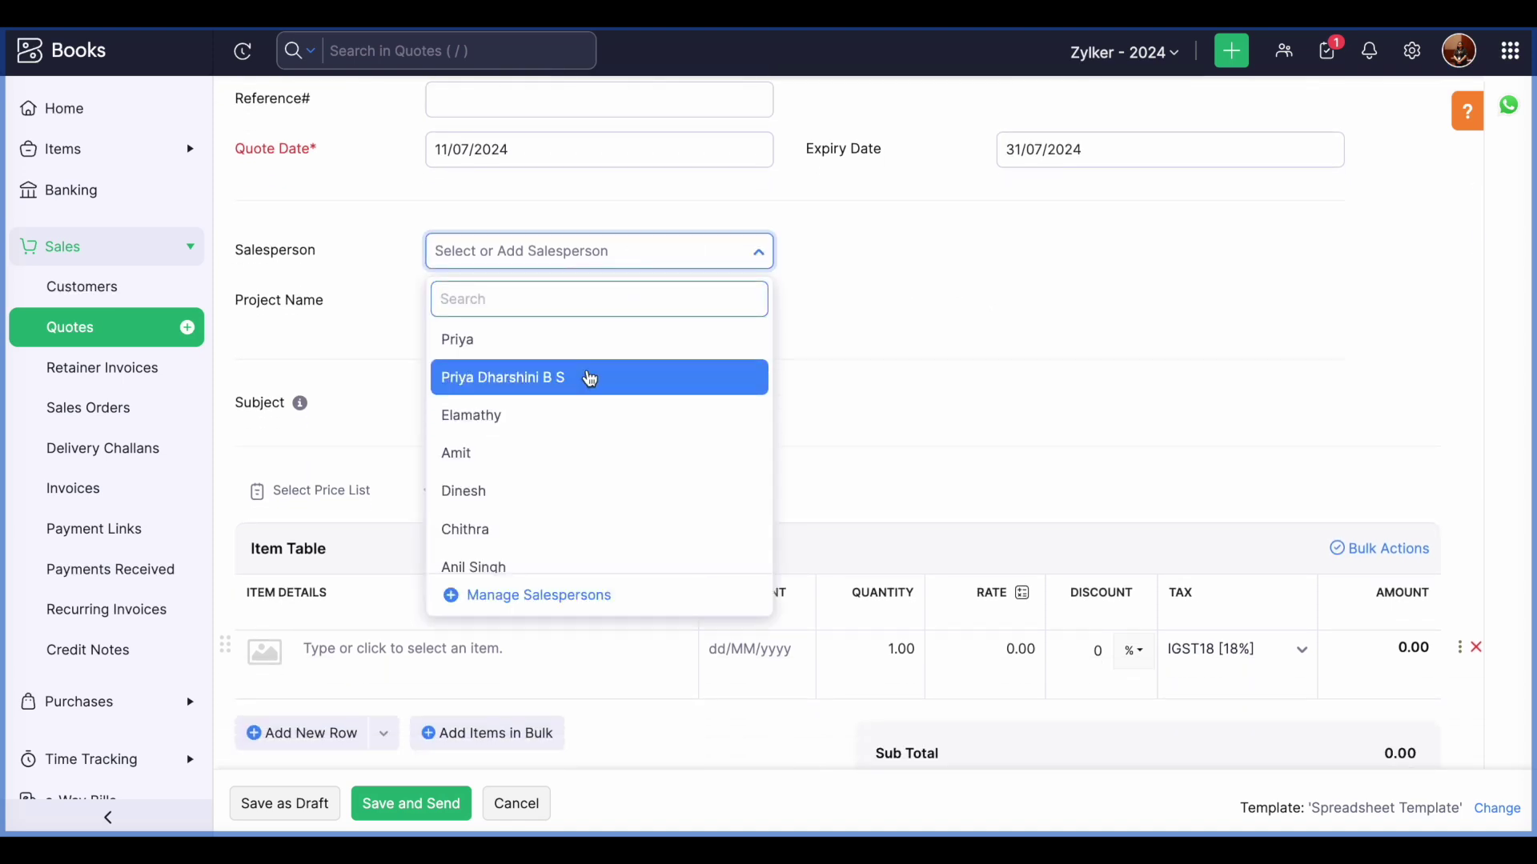
{"action": "left_click", "coordinate": [588, 384]}
{"action": "scroll", "coordinate": [666, 344], "scroll_direction": "down", "scroll_amount": 4}
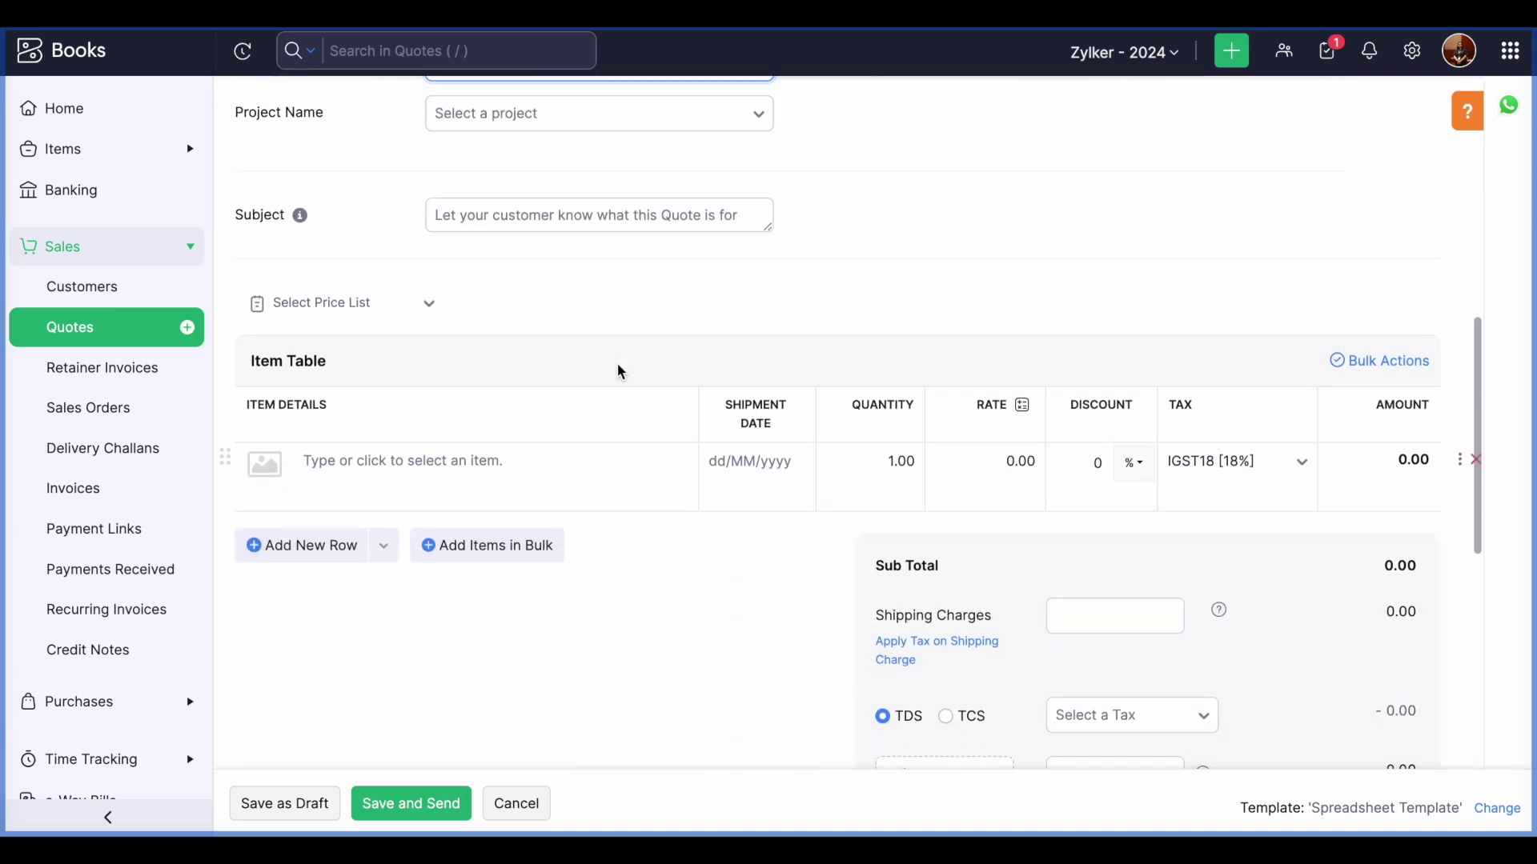
{"action": "left_click", "coordinate": [461, 462]}
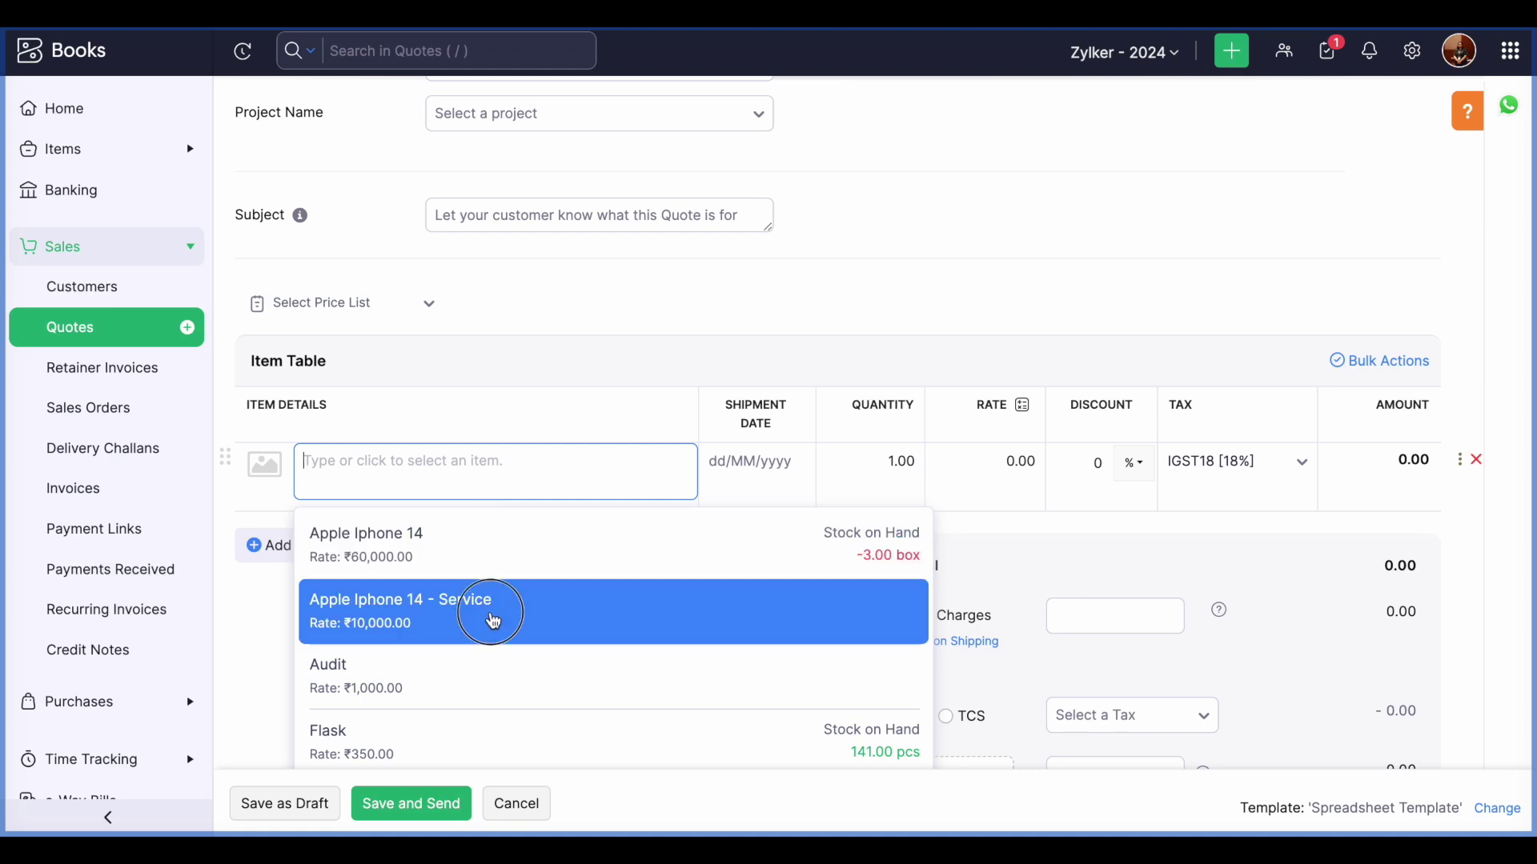
{"action": "left_click", "coordinate": [496, 618]}
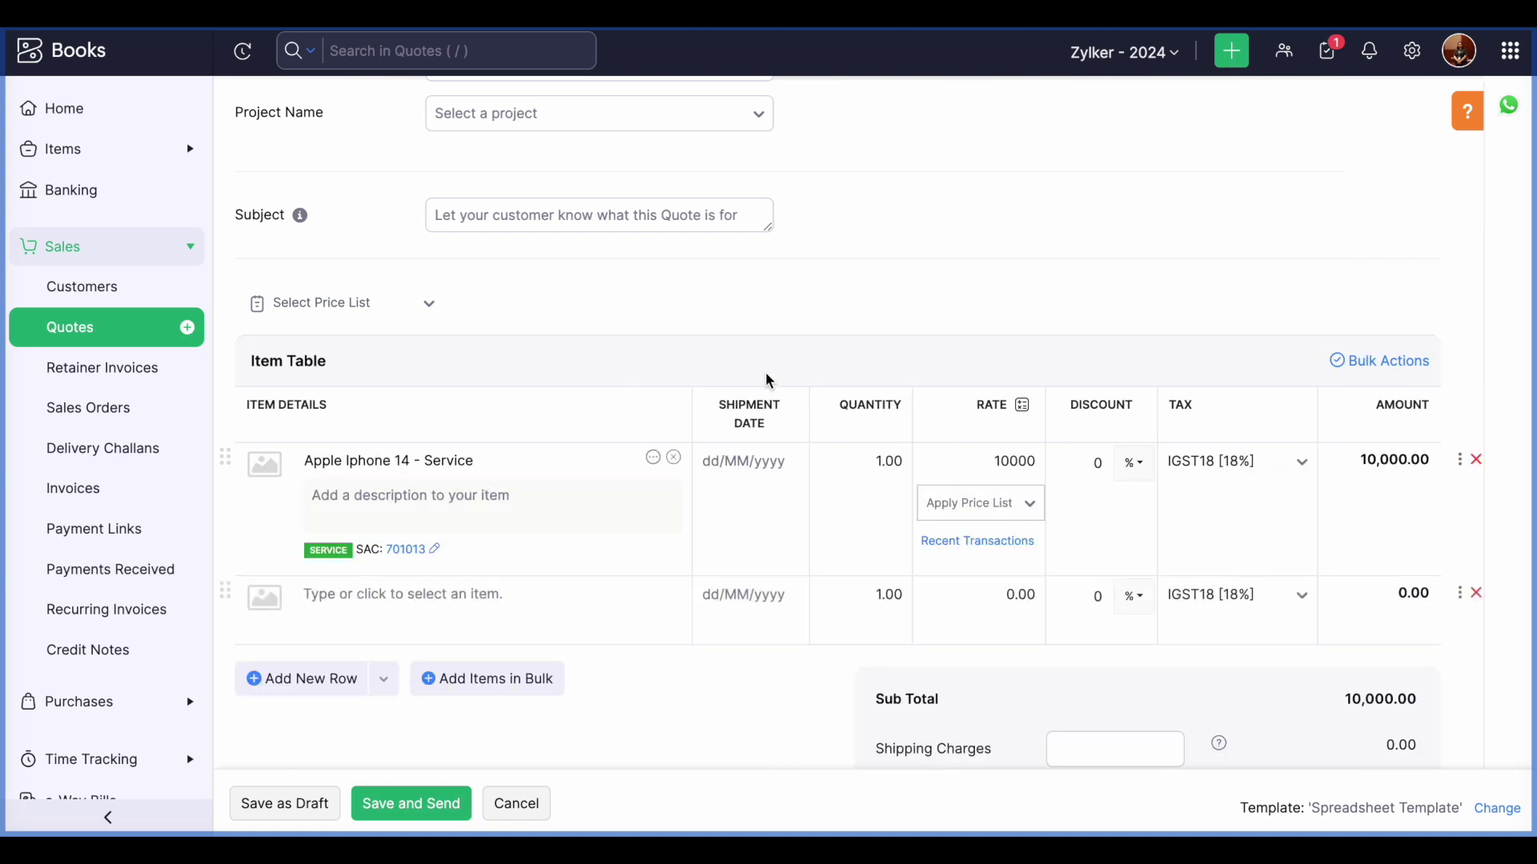
Review the line item's tax and the quote's shipping charges and adjustment fields without changing them
{"action": "scroll", "coordinate": [800, 352], "scroll_direction": "down", "scroll_amount": 3}
{"action": "left_click", "coordinate": [1263, 311]}
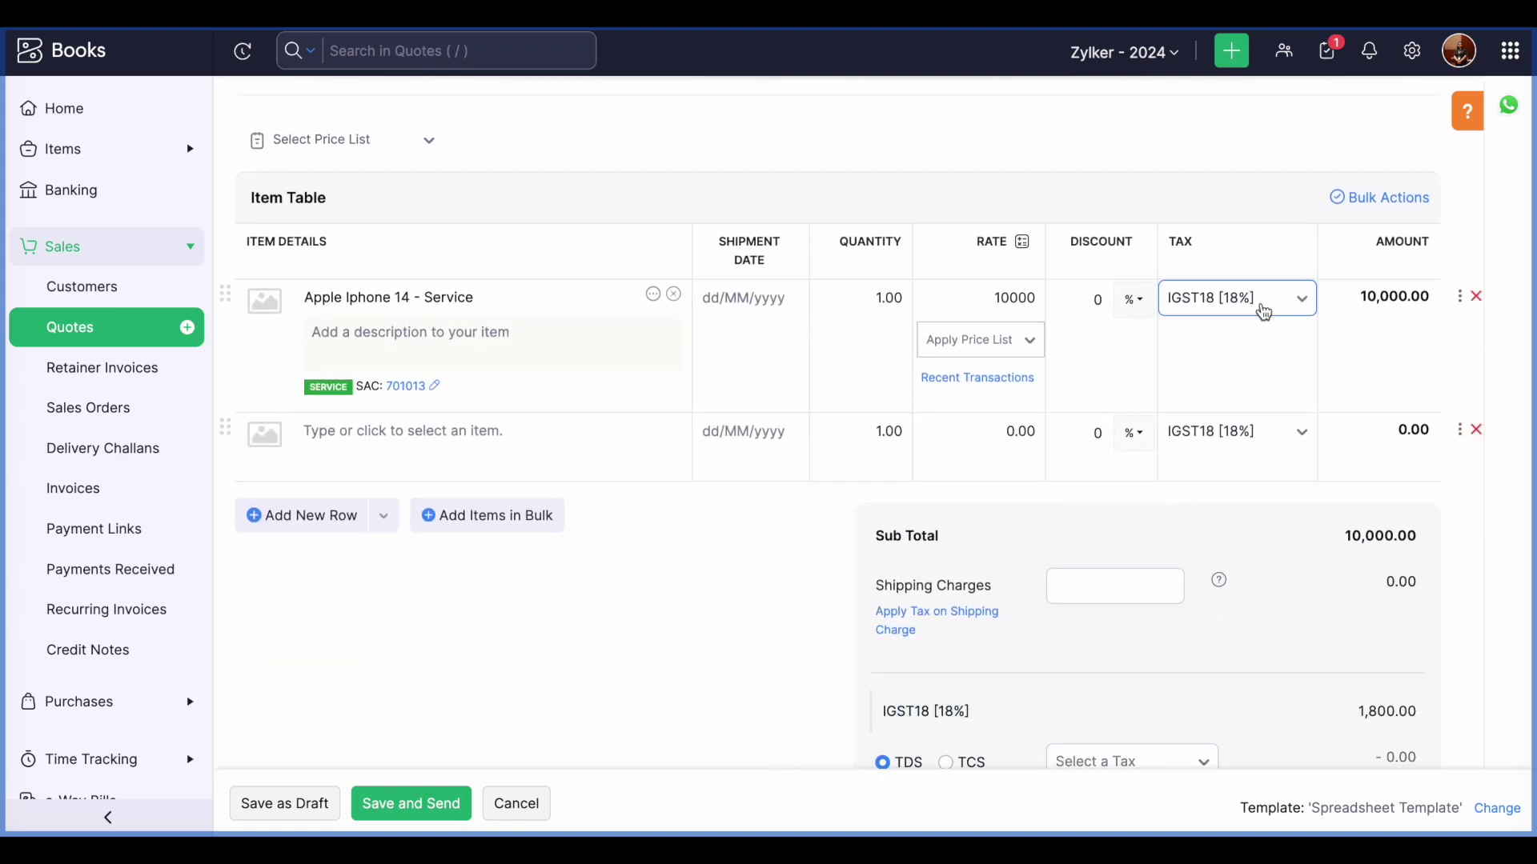
{"action": "scroll", "coordinate": [961, 384], "scroll_direction": "down", "scroll_amount": 1}
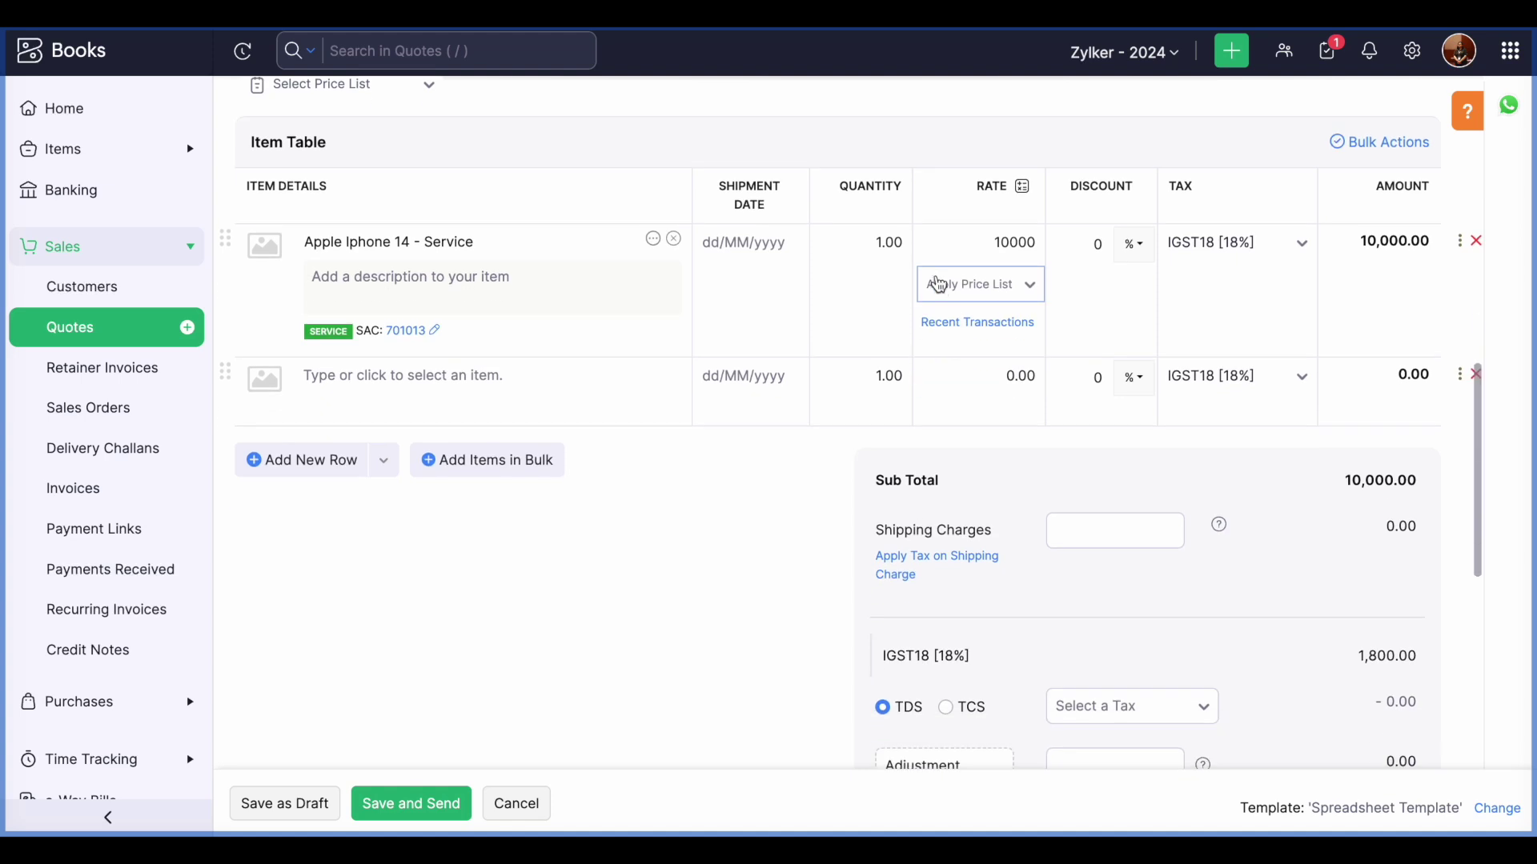
{"action": "scroll", "coordinate": [977, 490], "scroll_direction": "down", "scroll_amount": 2}
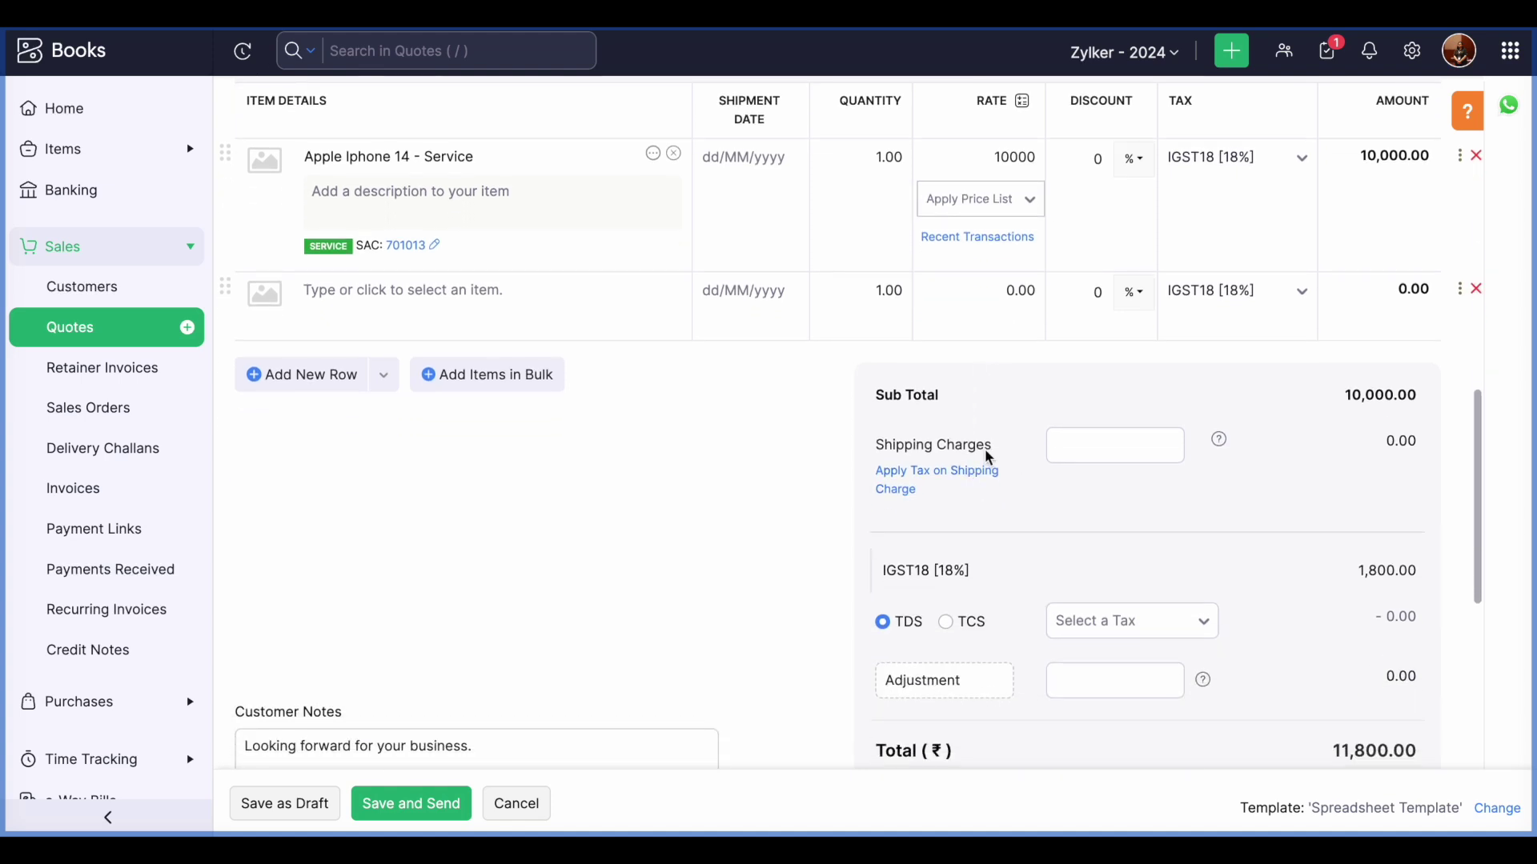
{"action": "left_click", "coordinate": [1117, 446]}
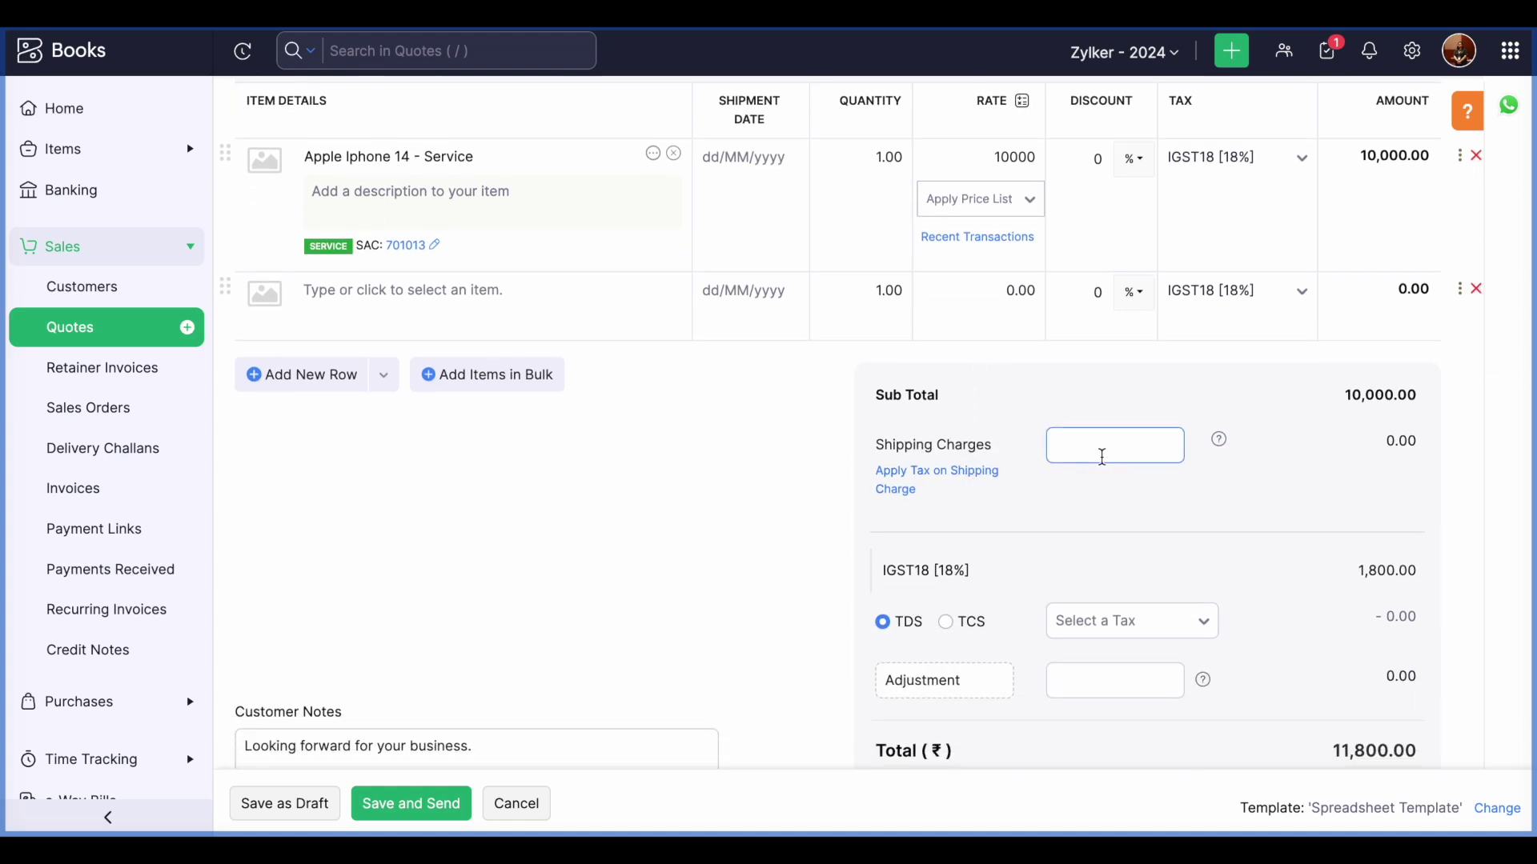
{"action": "scroll", "coordinate": [1129, 542], "scroll_direction": "down", "scroll_amount": 3}
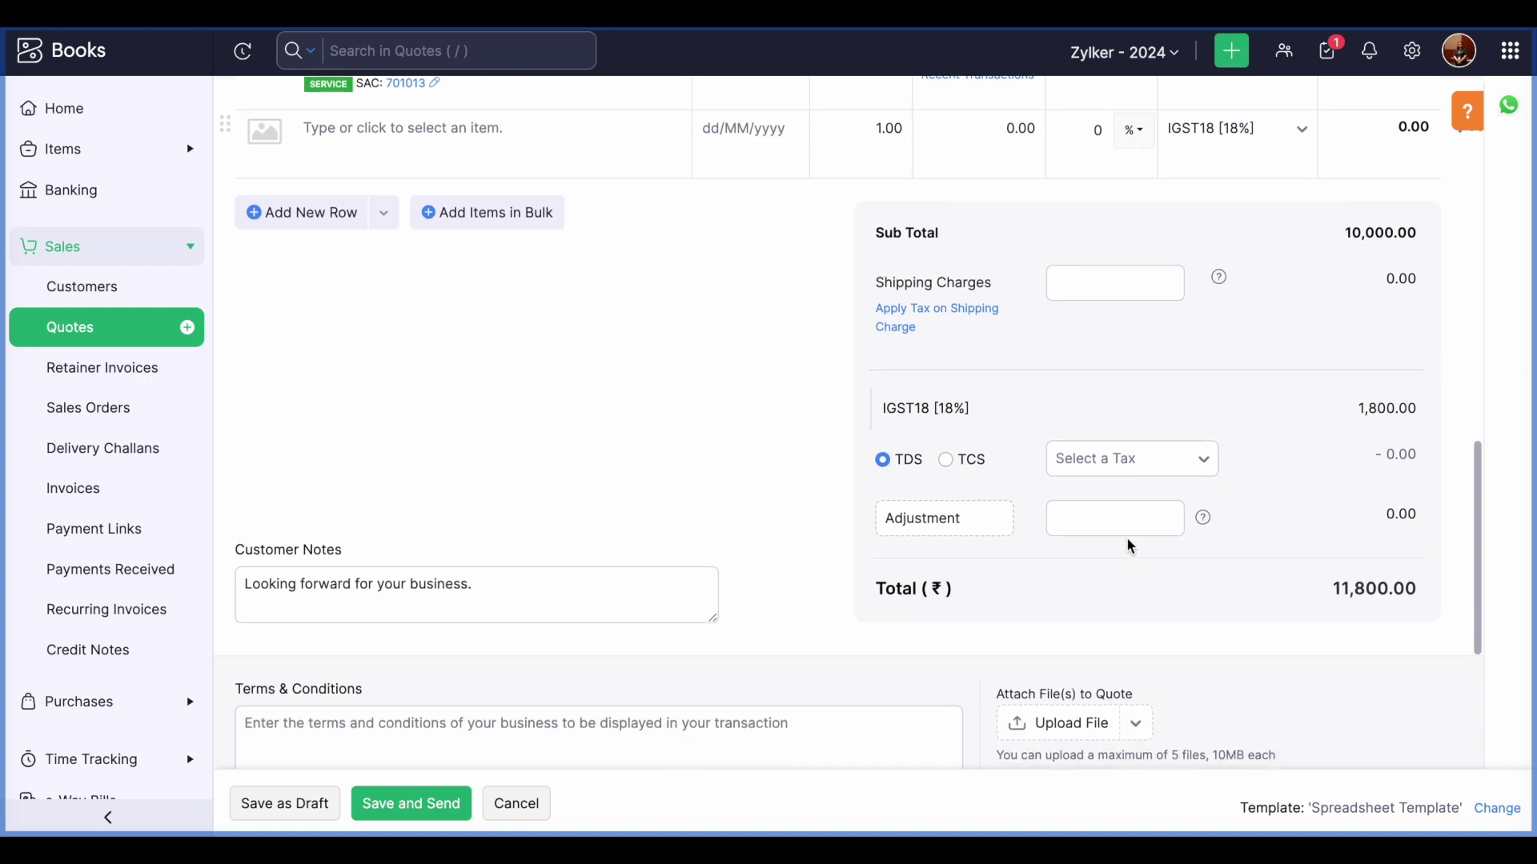
Look through the TDS tax options for the quote, inspect the Manage TDS list and close it
{"action": "double_click", "coordinate": [904, 467]}
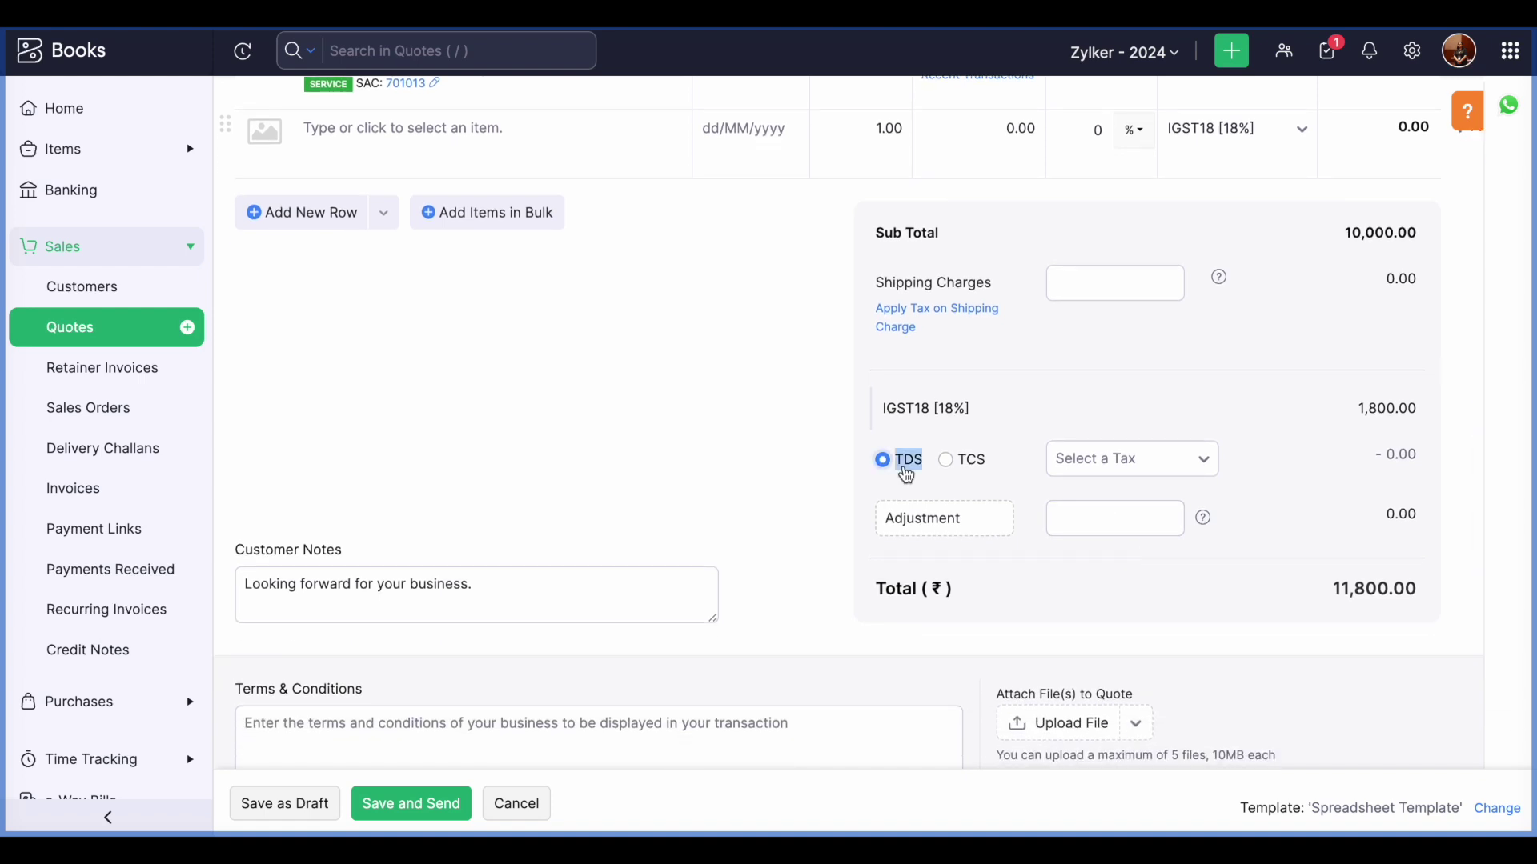
{"action": "left_click", "coordinate": [952, 480]}
{"action": "left_click", "coordinate": [1157, 469]}
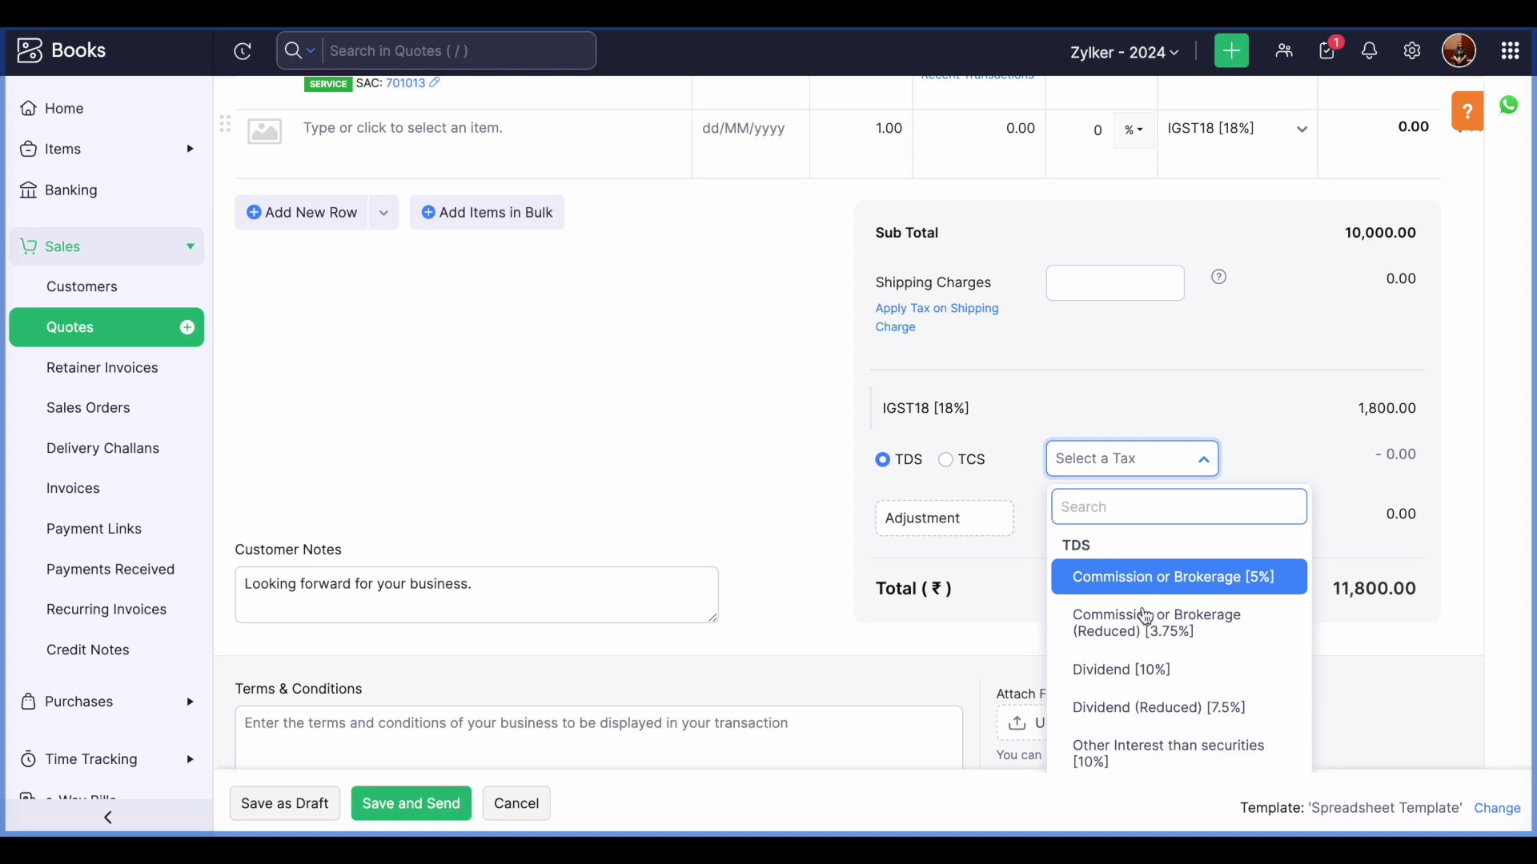
{"action": "scroll", "coordinate": [1174, 663], "scroll_direction": "down", "scroll_amount": 5}
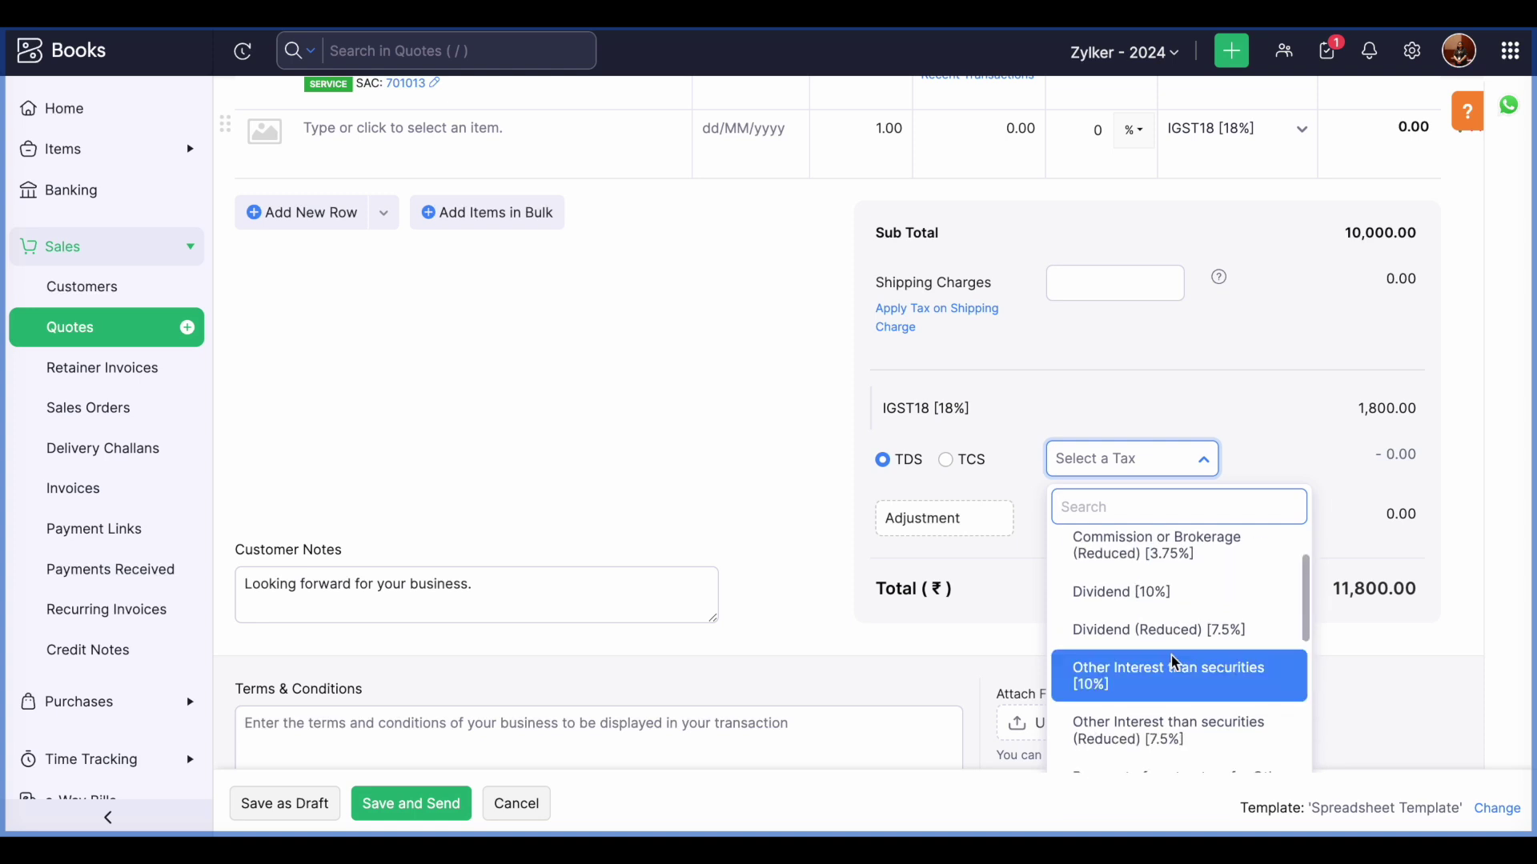
{"action": "scroll", "coordinate": [1175, 664], "scroll_direction": "down", "scroll_amount": 5}
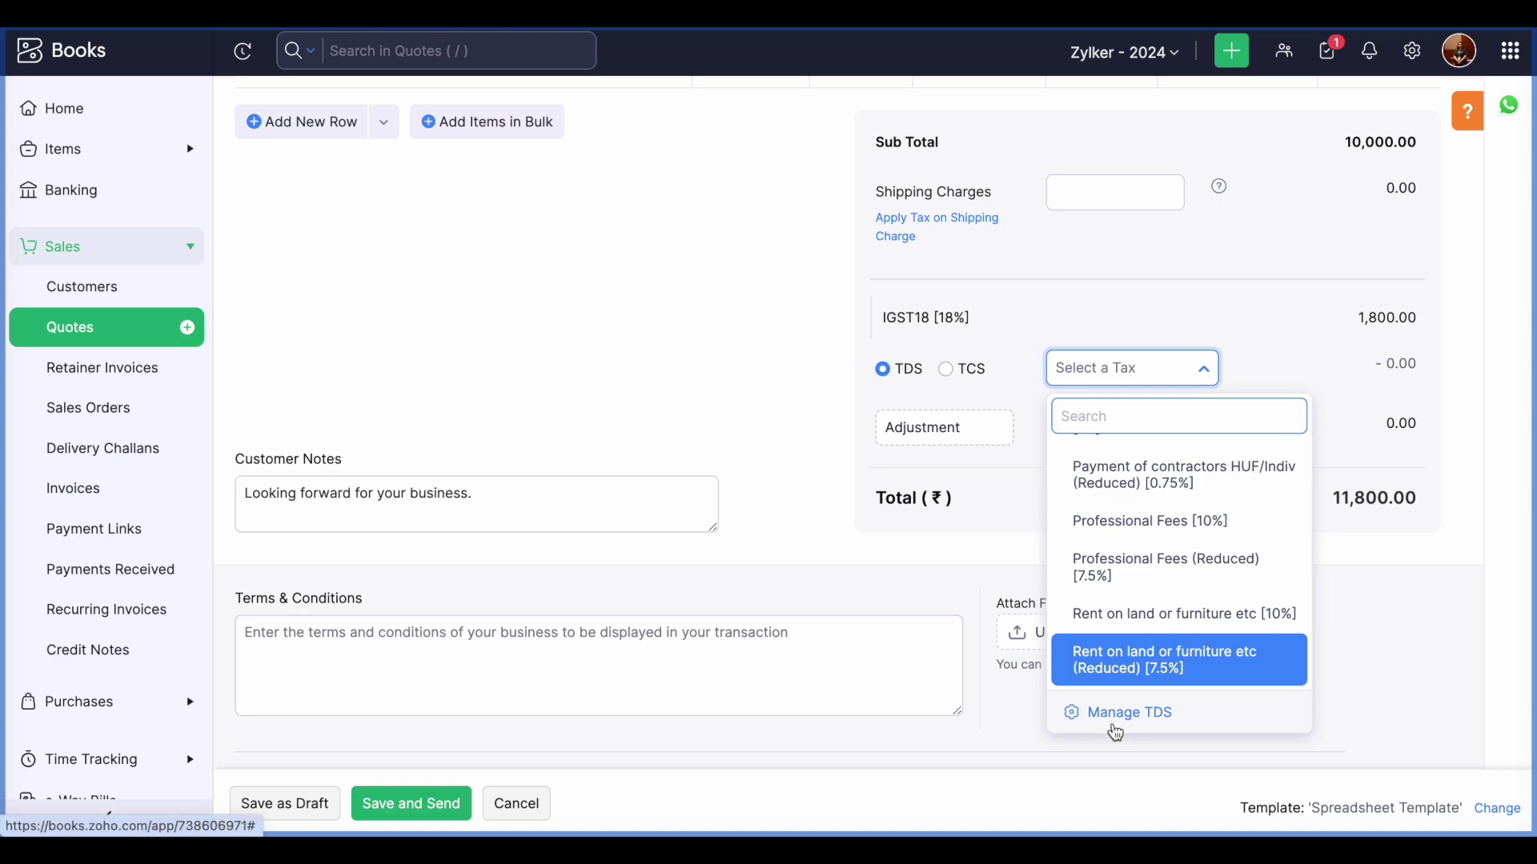
{"action": "left_click", "coordinate": [1128, 713]}
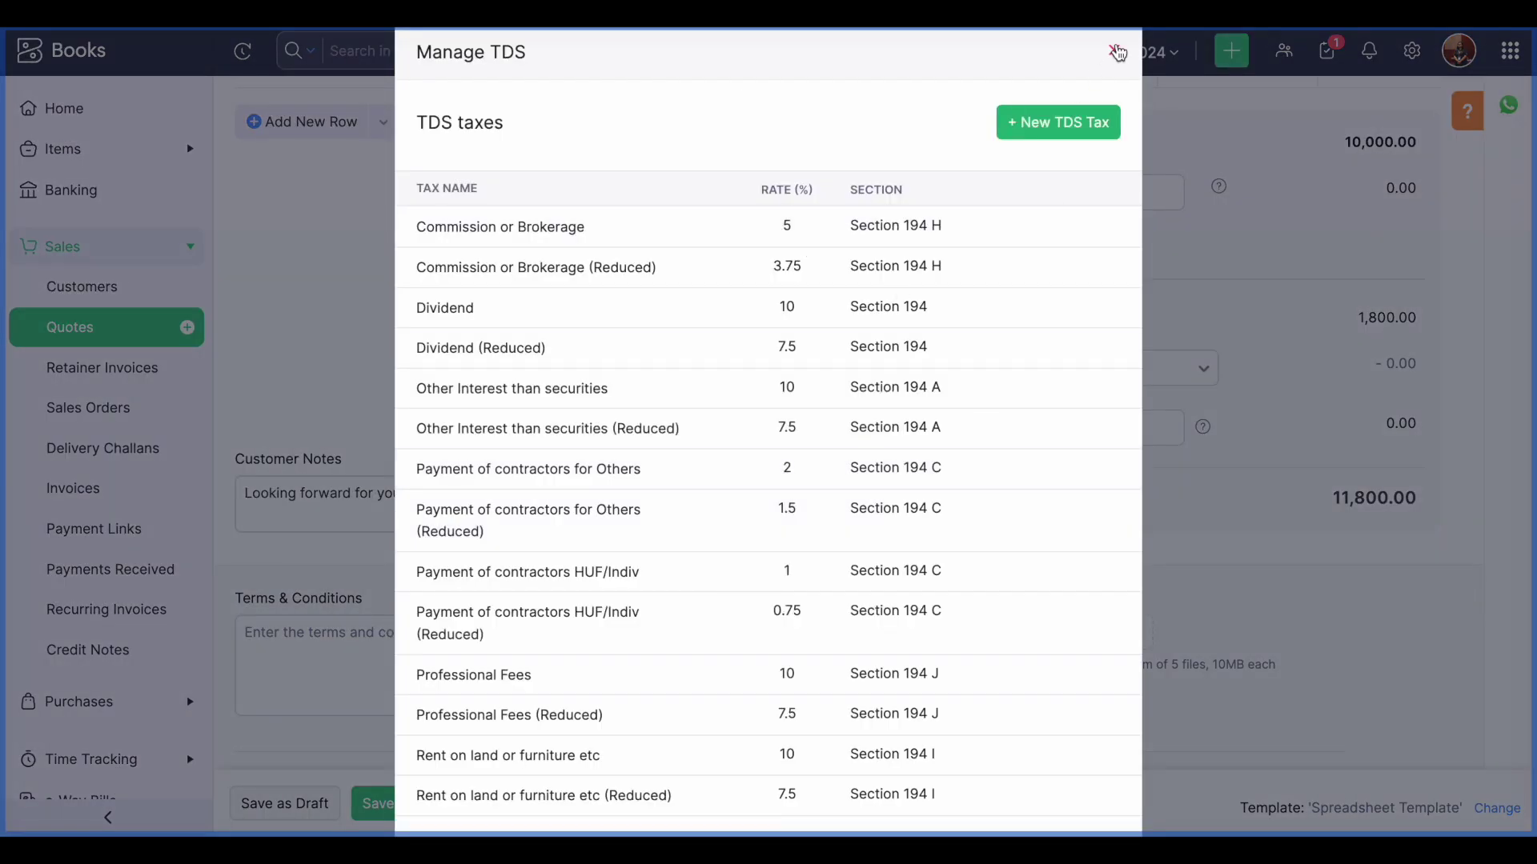
{"action": "left_click", "coordinate": [1114, 50]}
Switch the quote's tax type to TCS, view the Manage TCS list and close it without selecting a tax
{"action": "left_click", "coordinate": [981, 370]}
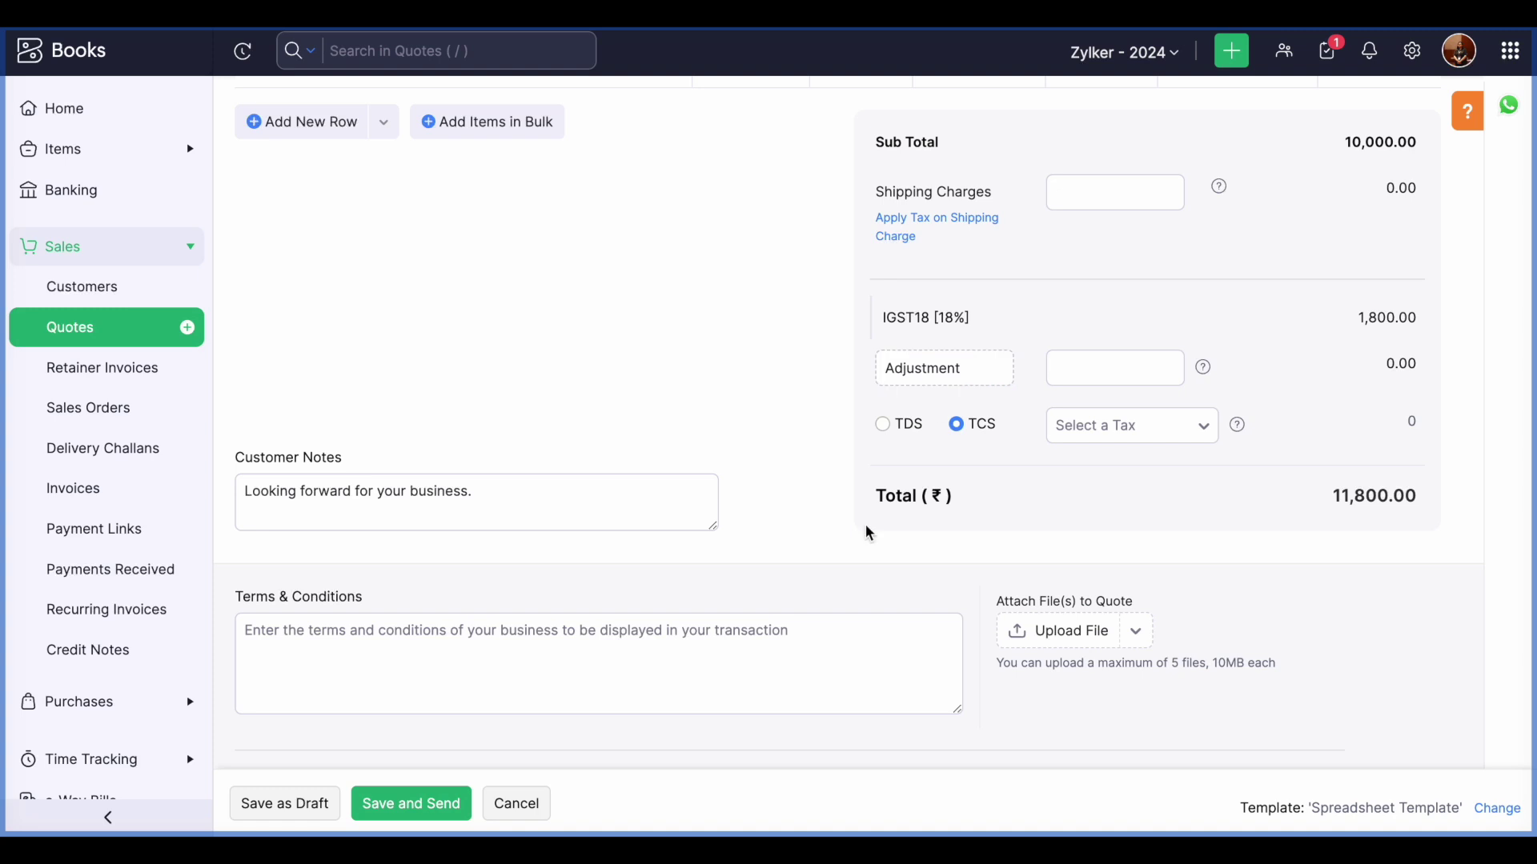
{"action": "left_click", "coordinate": [1171, 430]}
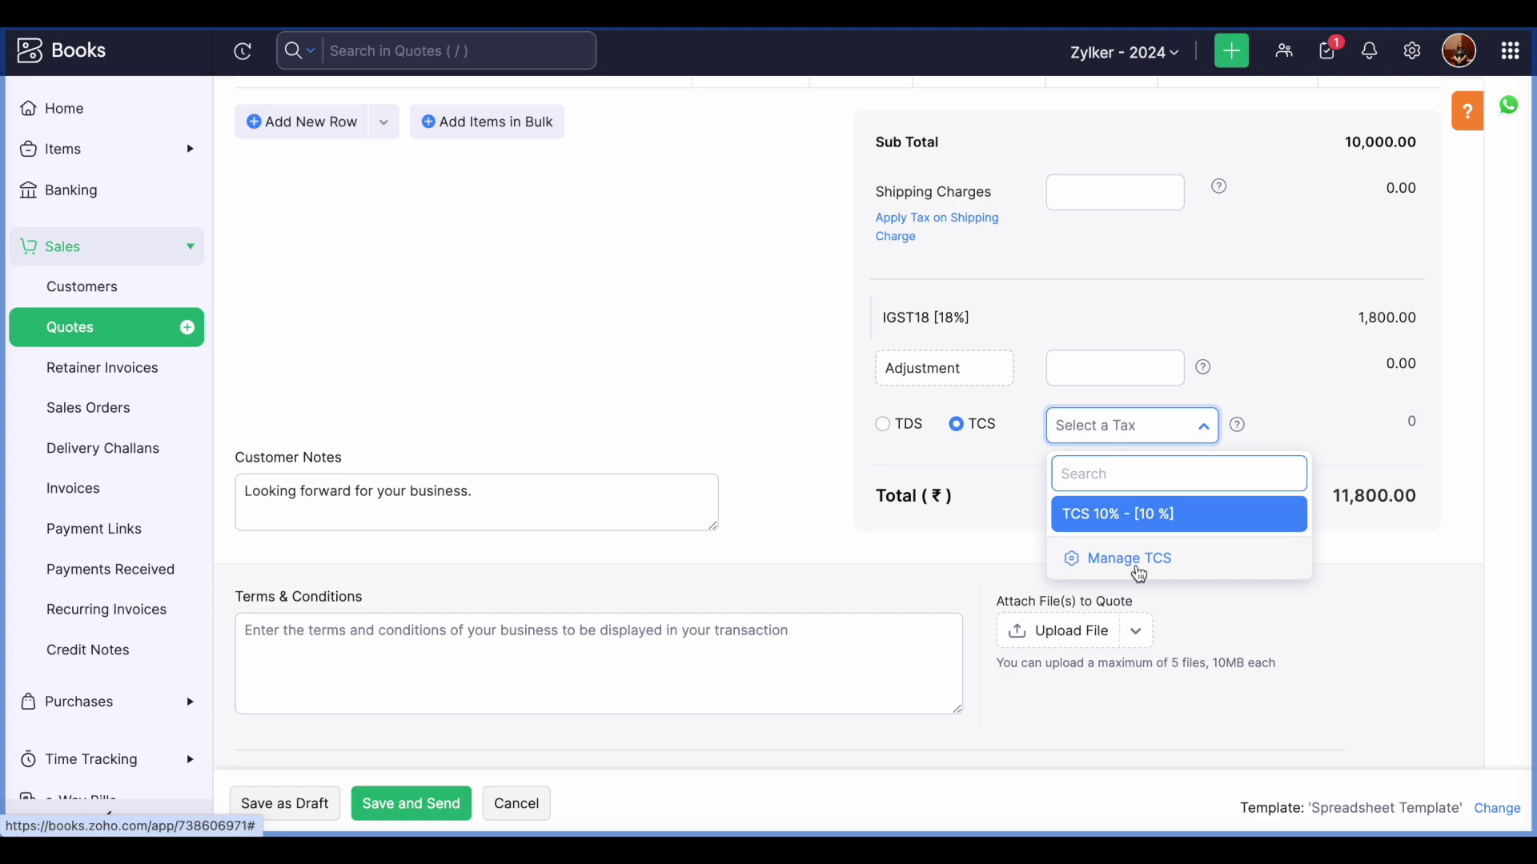
{"action": "left_click", "coordinate": [1129, 562]}
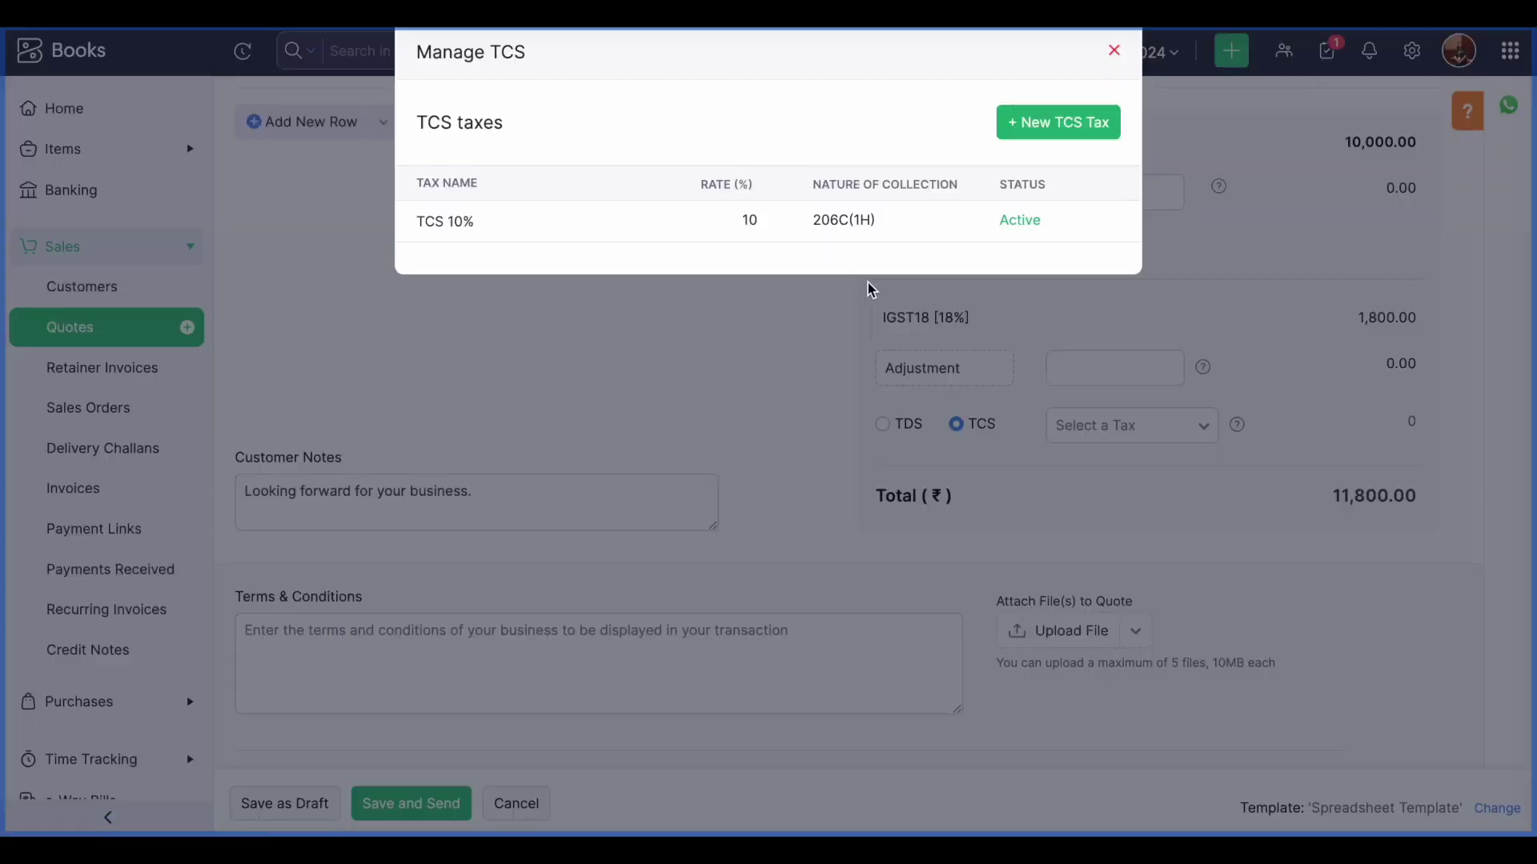
{"action": "left_click", "coordinate": [1115, 53]}
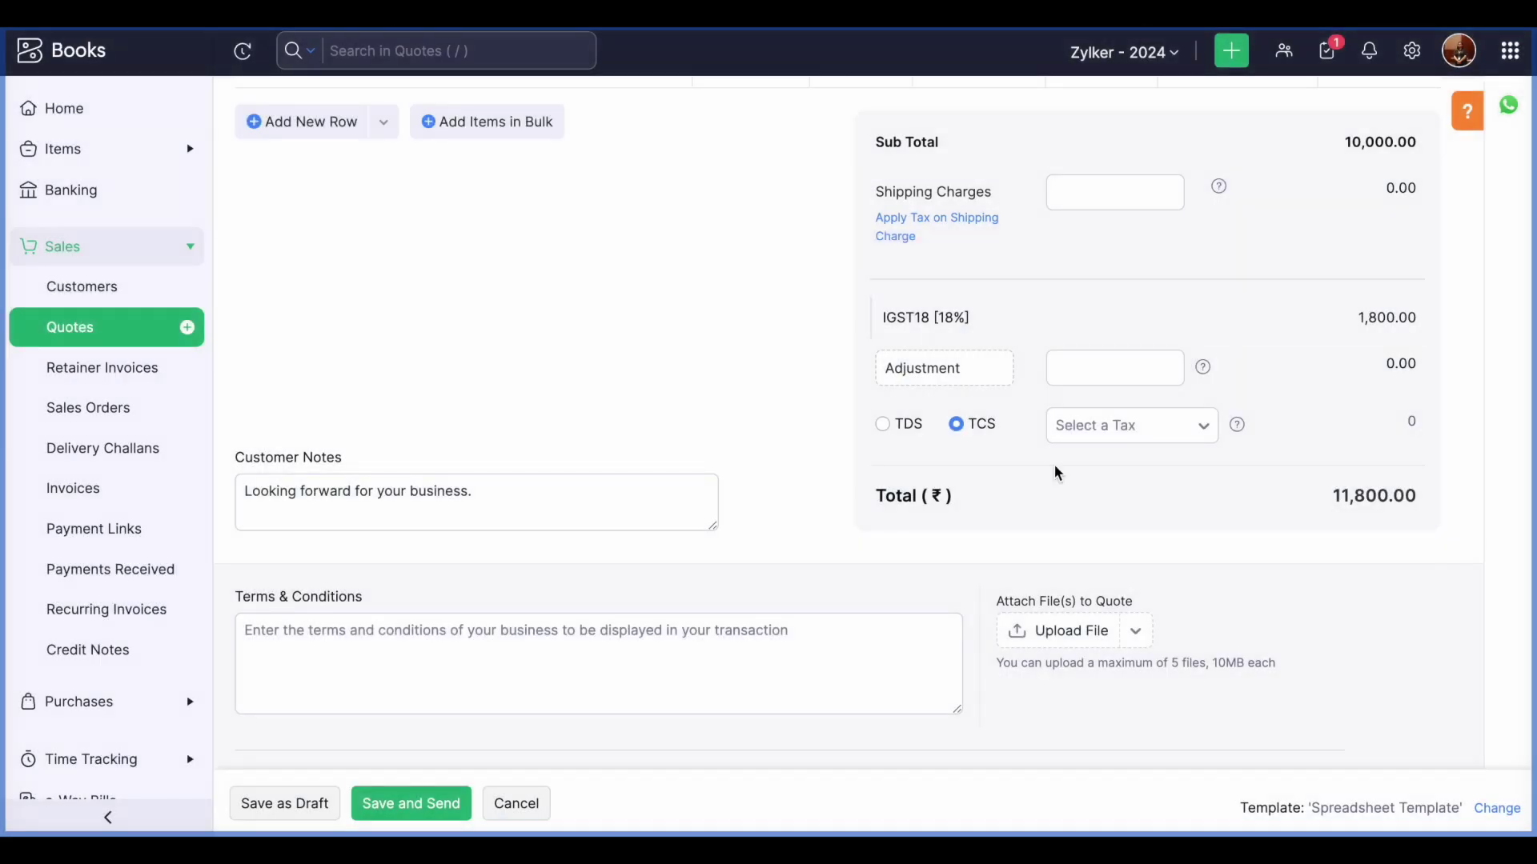
Review the quote's customer notes, terms and conditions, retainer invoice option and total
{"action": "scroll", "coordinate": [504, 607], "scroll_direction": "down", "scroll_amount": 3}
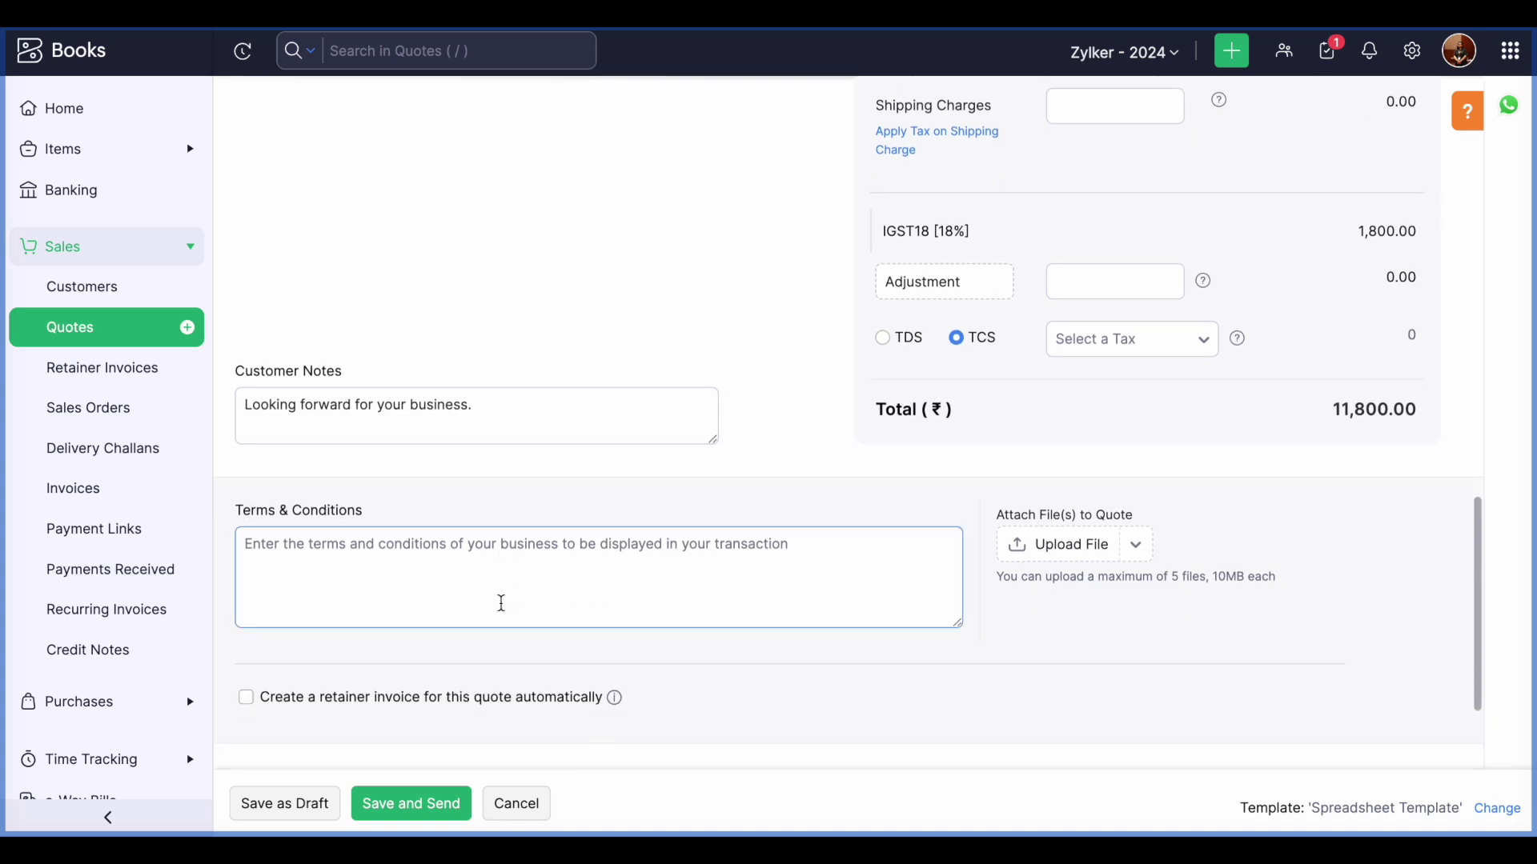
{"action": "scroll", "coordinate": [538, 527], "scroll_direction": "down", "scroll_amount": 1}
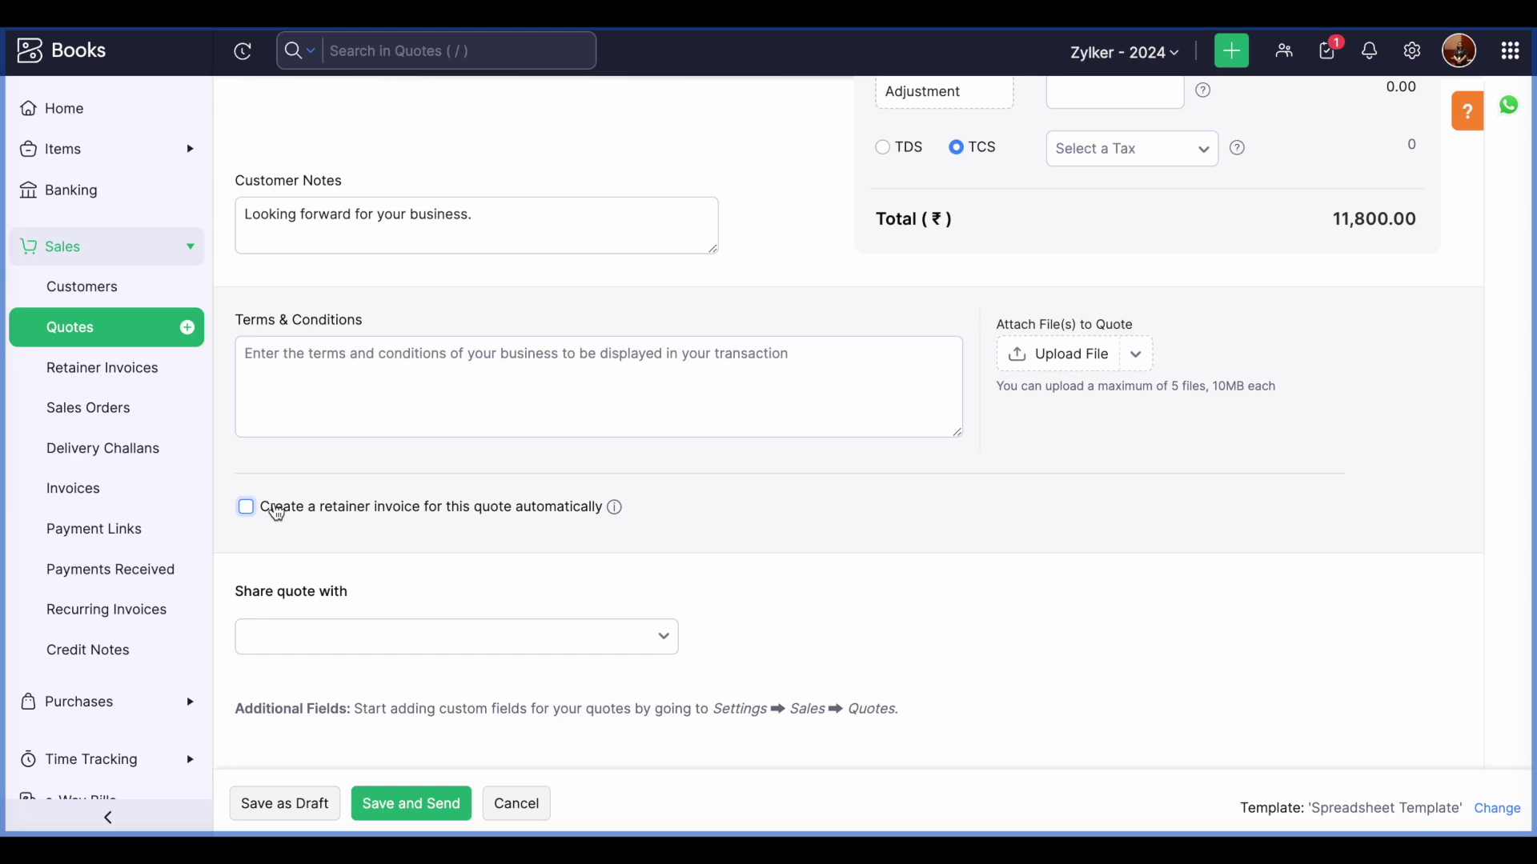
{"action": "scroll", "coordinate": [278, 514], "scroll_direction": "up", "scroll_amount": 6}
{"action": "right_click", "coordinate": [276, 507]}
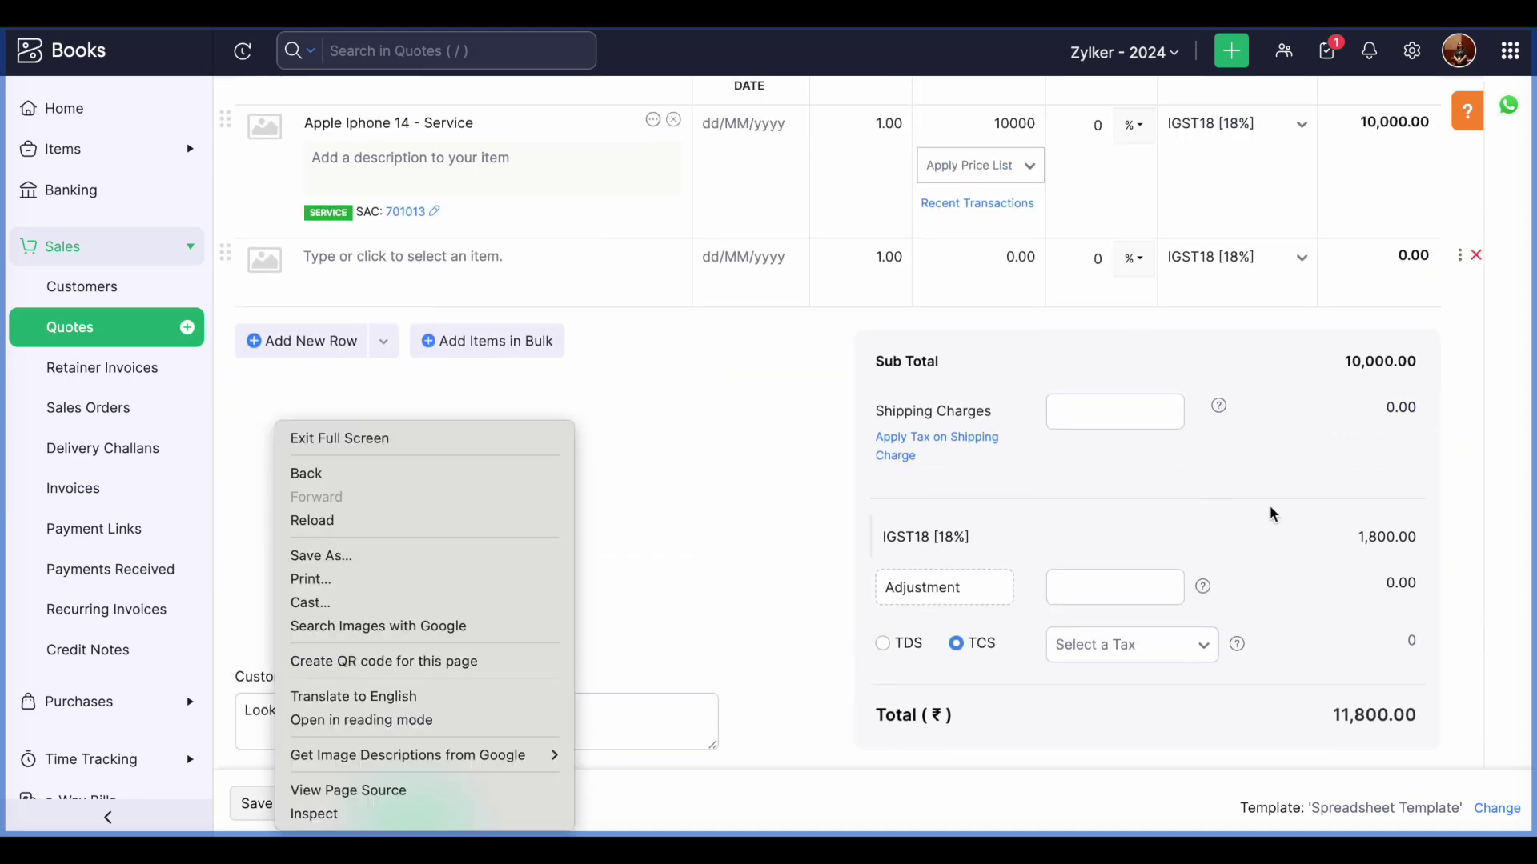
{"action": "left_click", "coordinate": [1233, 532]}
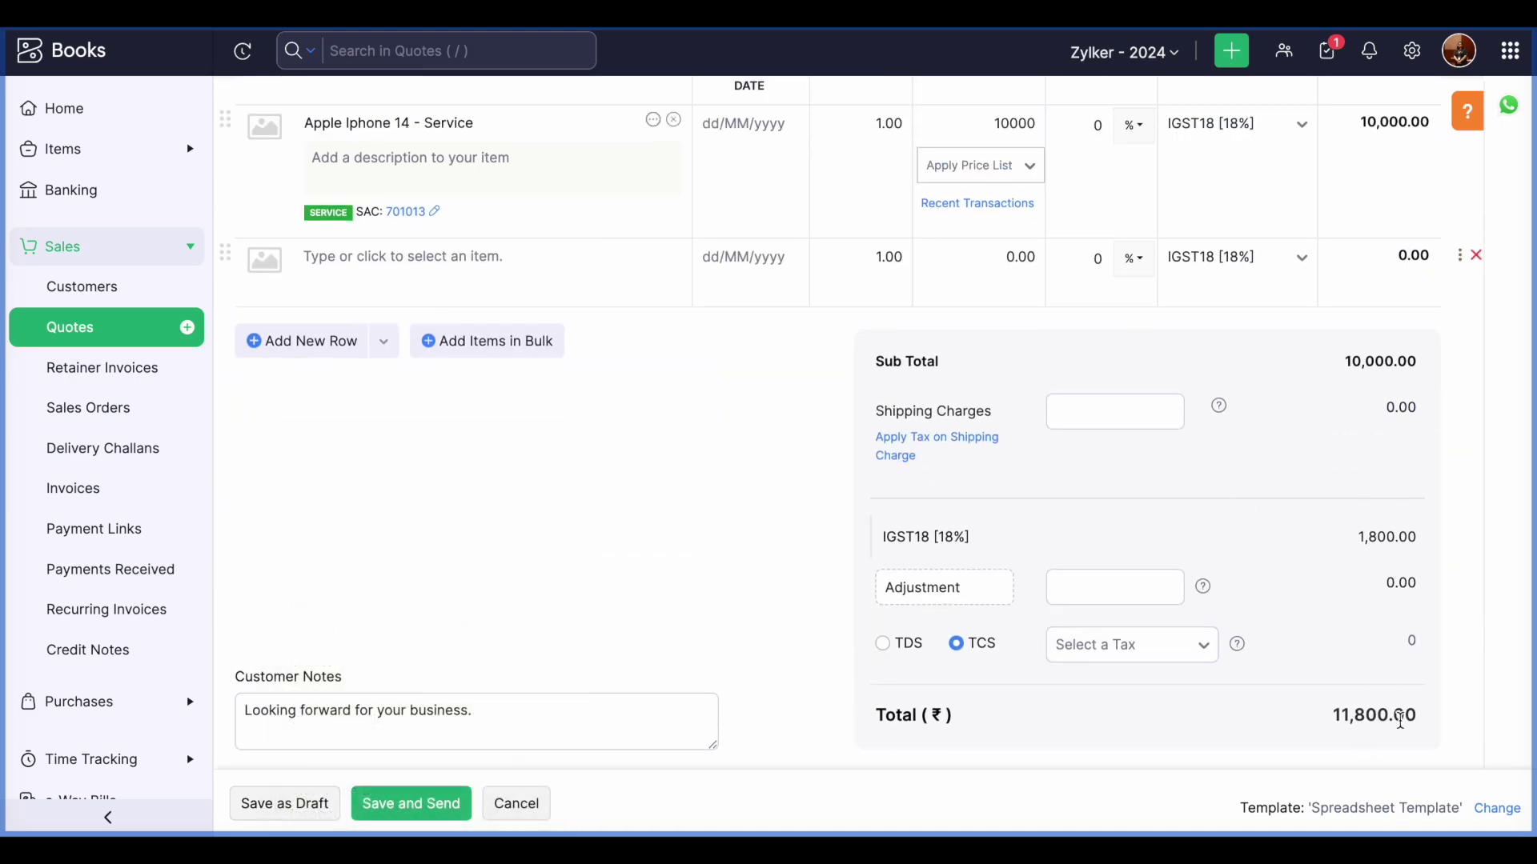
{"action": "scroll", "coordinate": [1402, 726], "scroll_direction": "down", "scroll_amount": 5}
{"action": "scroll", "coordinate": [1402, 727], "scroll_direction": "down", "scroll_amount": 1}
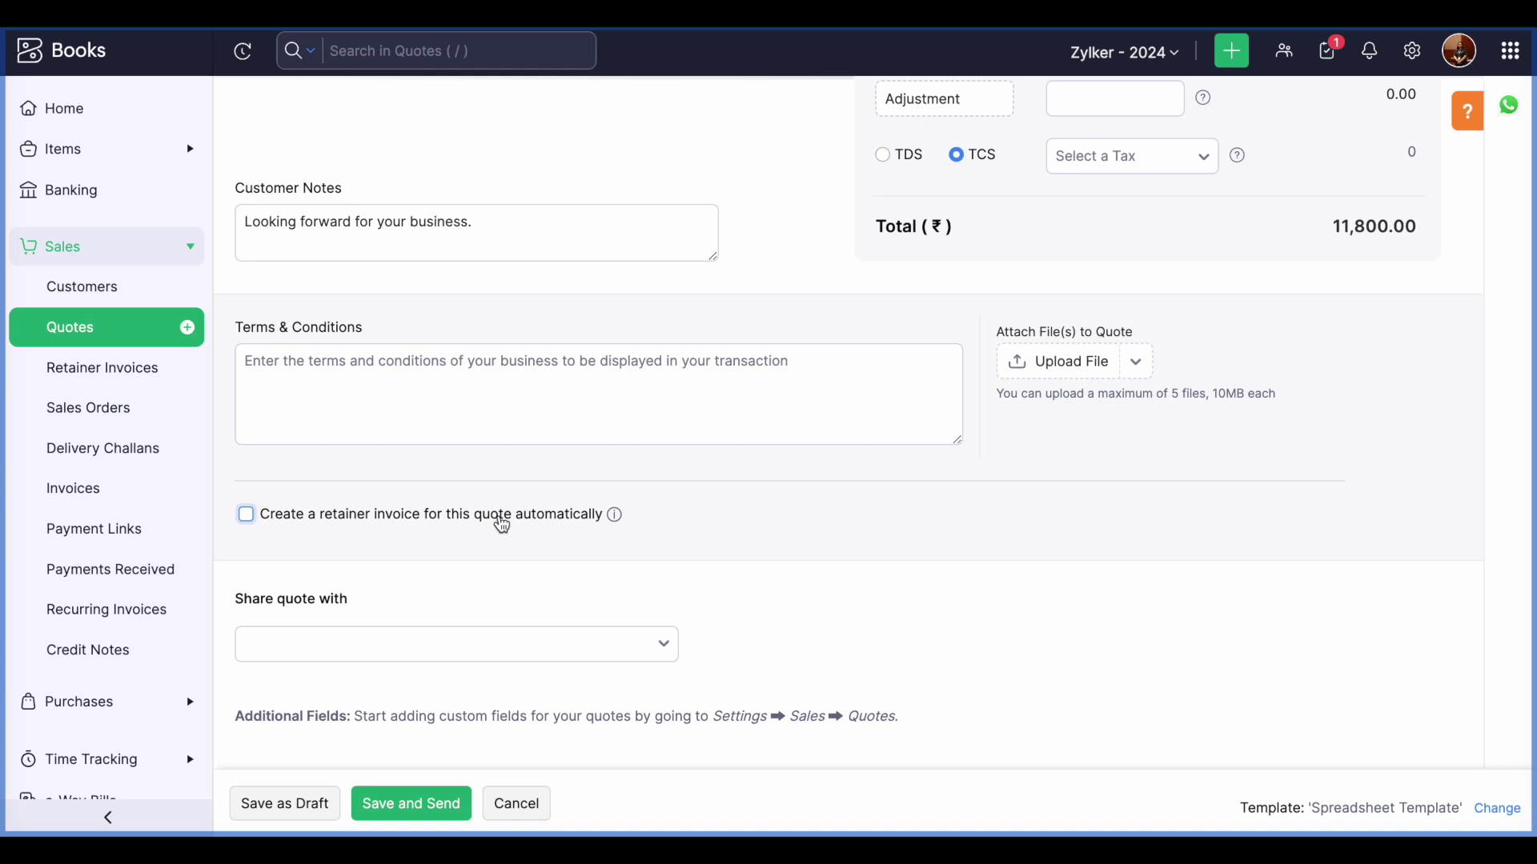
Enable automatic retainer invoice creation for the quote and set the percentage to be collected to 10%
{"action": "left_click", "coordinate": [502, 525]}
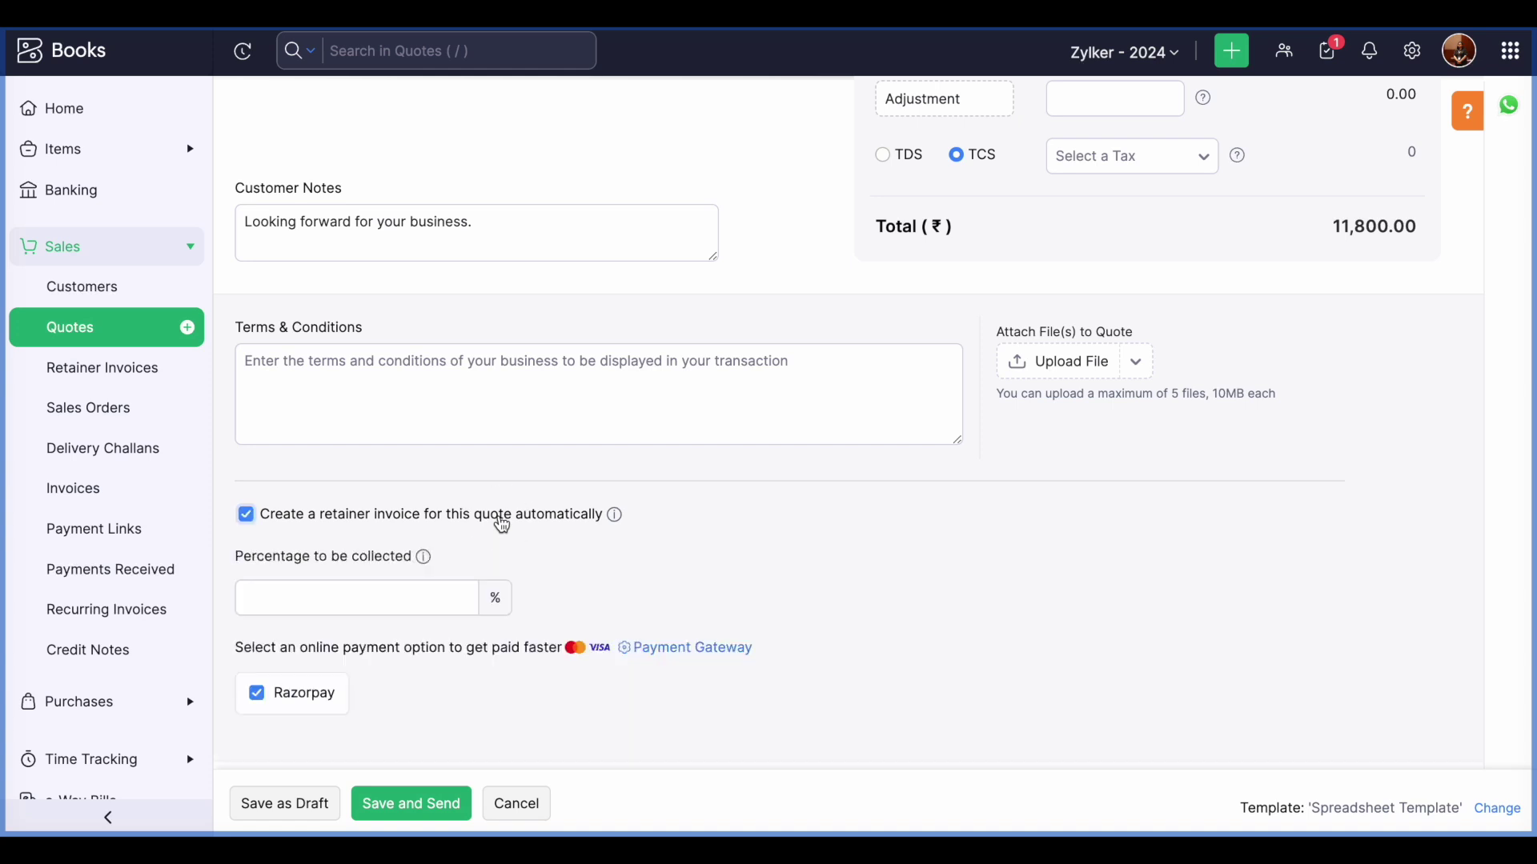
{"action": "left_click_drag", "start_coordinate": [316, 520], "coordinate": [427, 530]}
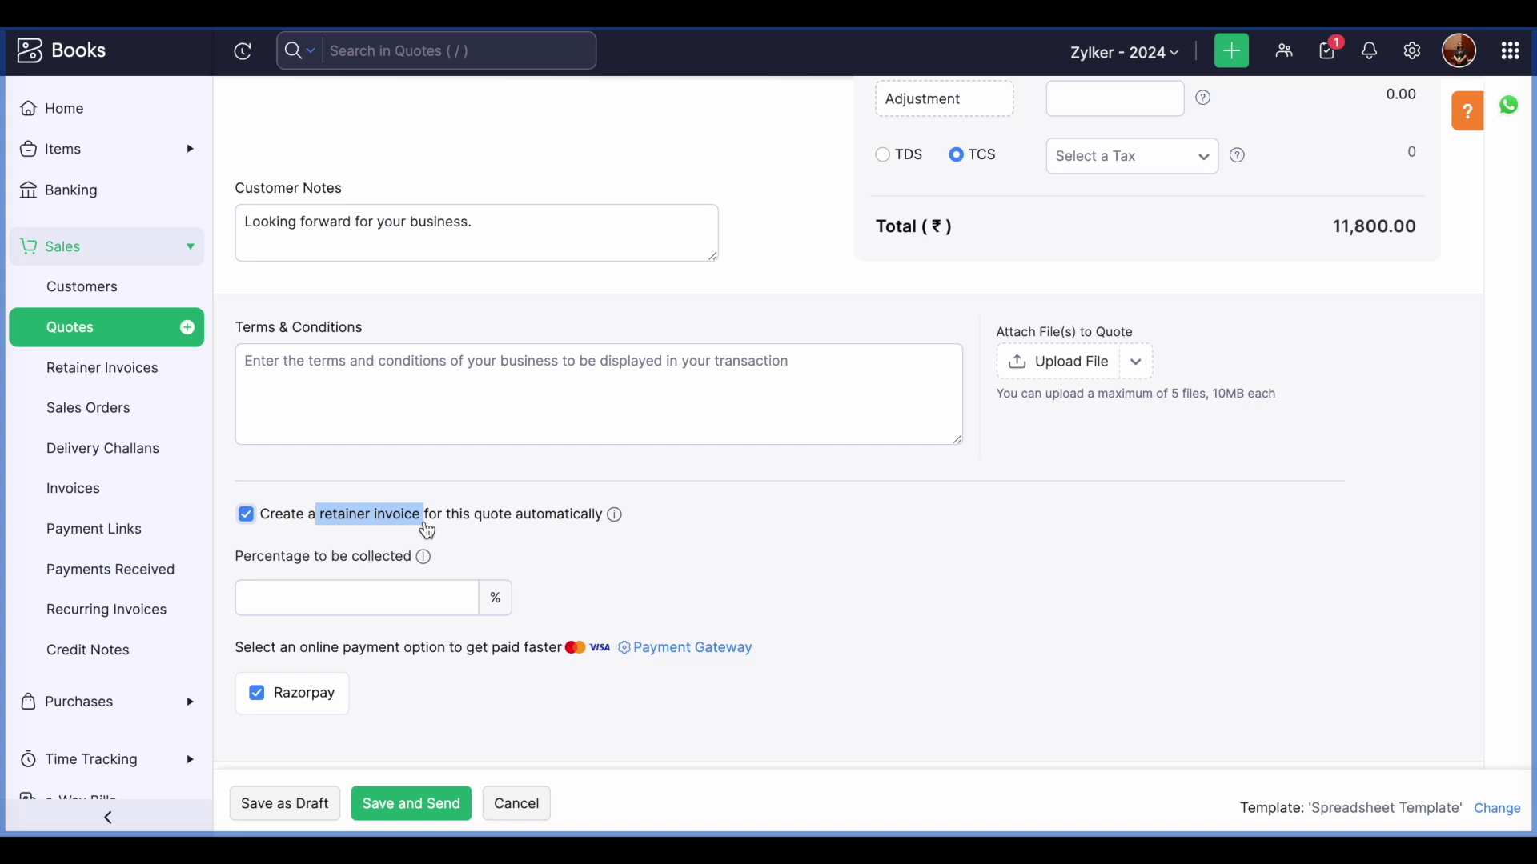
{"action": "left_click", "coordinate": [798, 587]}
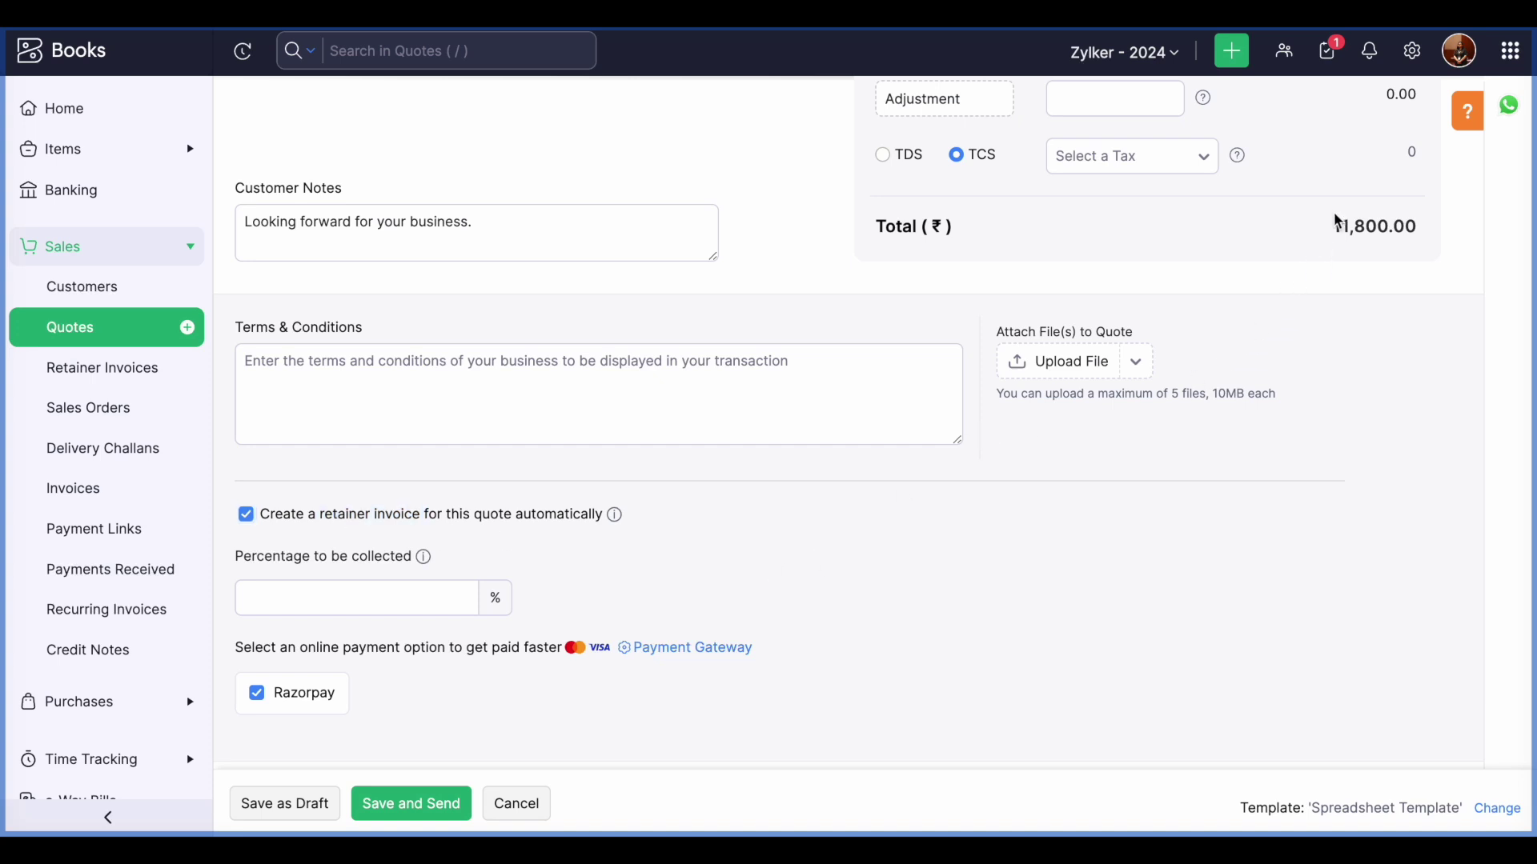
{"action": "left_click", "coordinate": [420, 599]}
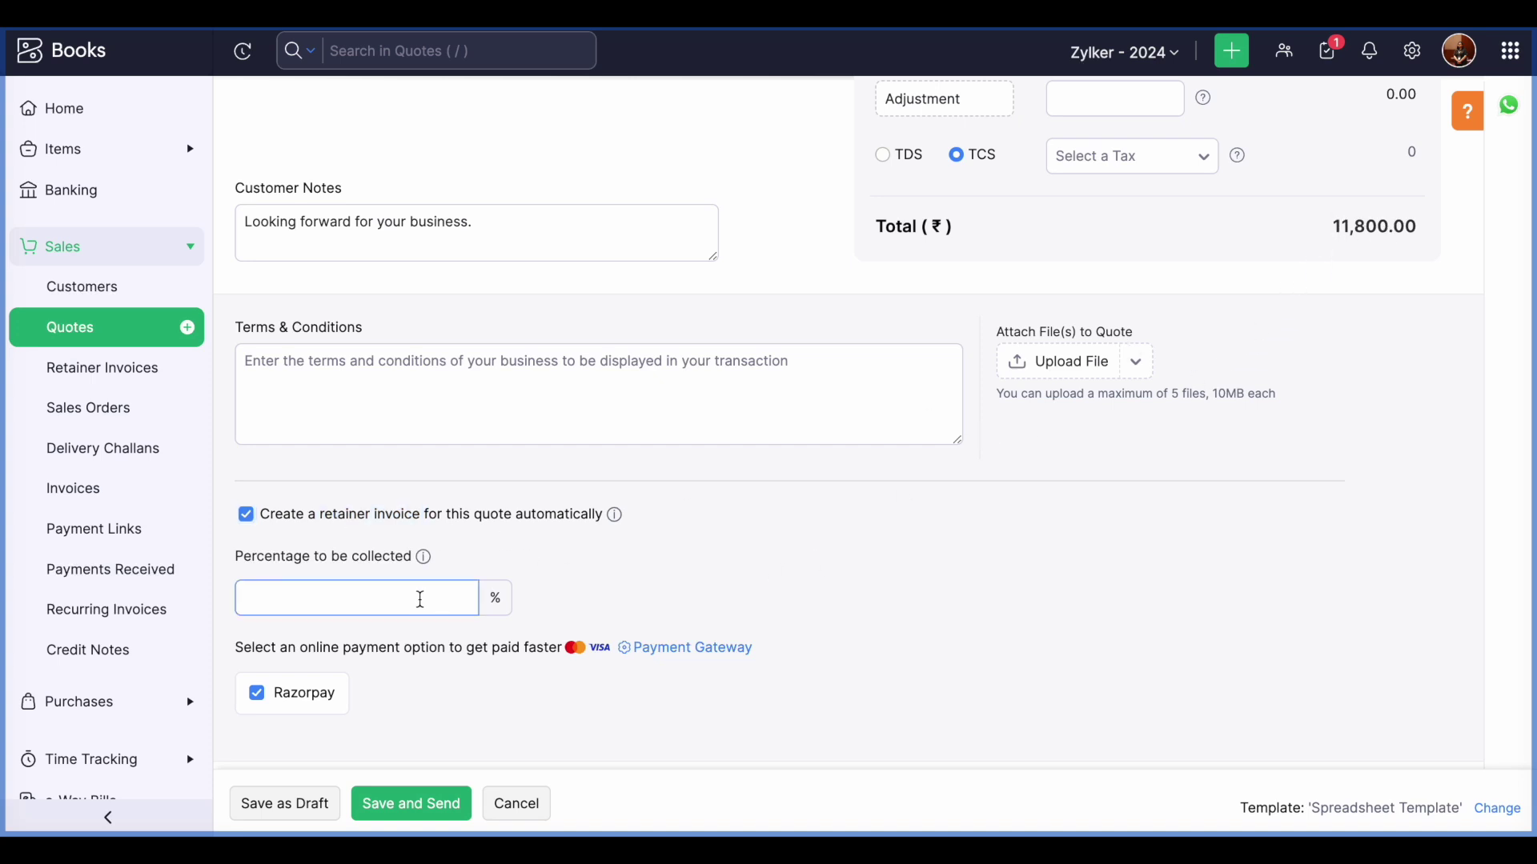
{"action": "type", "text": "10"}
{"action": "left_click", "coordinate": [445, 646]}
View the payment gateways available to add for the retainer invoice and close the list without adding one
{"action": "scroll", "coordinate": [446, 645], "scroll_direction": "down", "scroll_amount": 1}
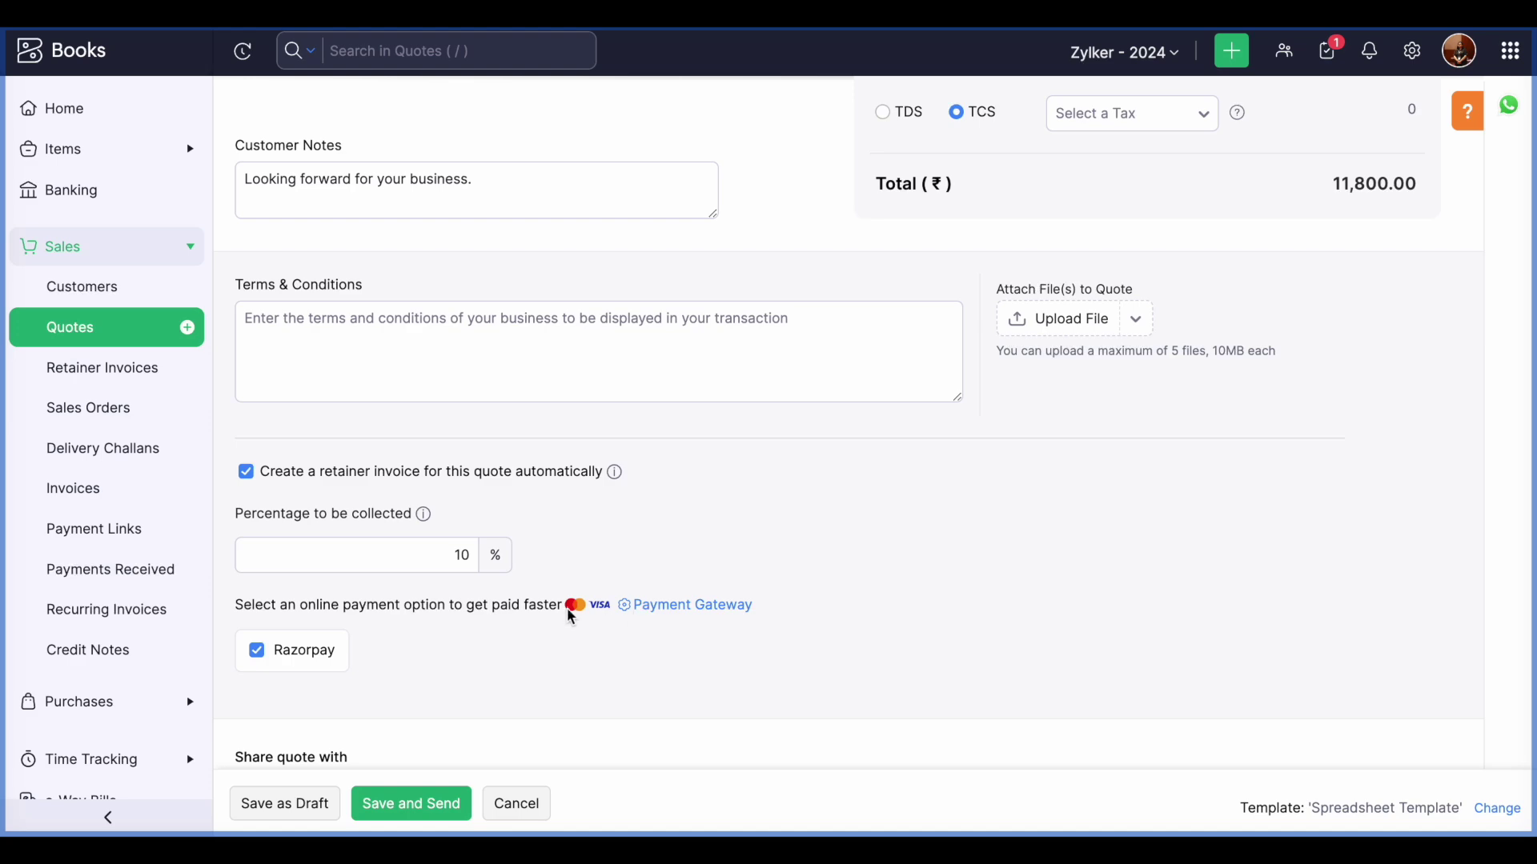
{"action": "left_click", "coordinate": [696, 613]}
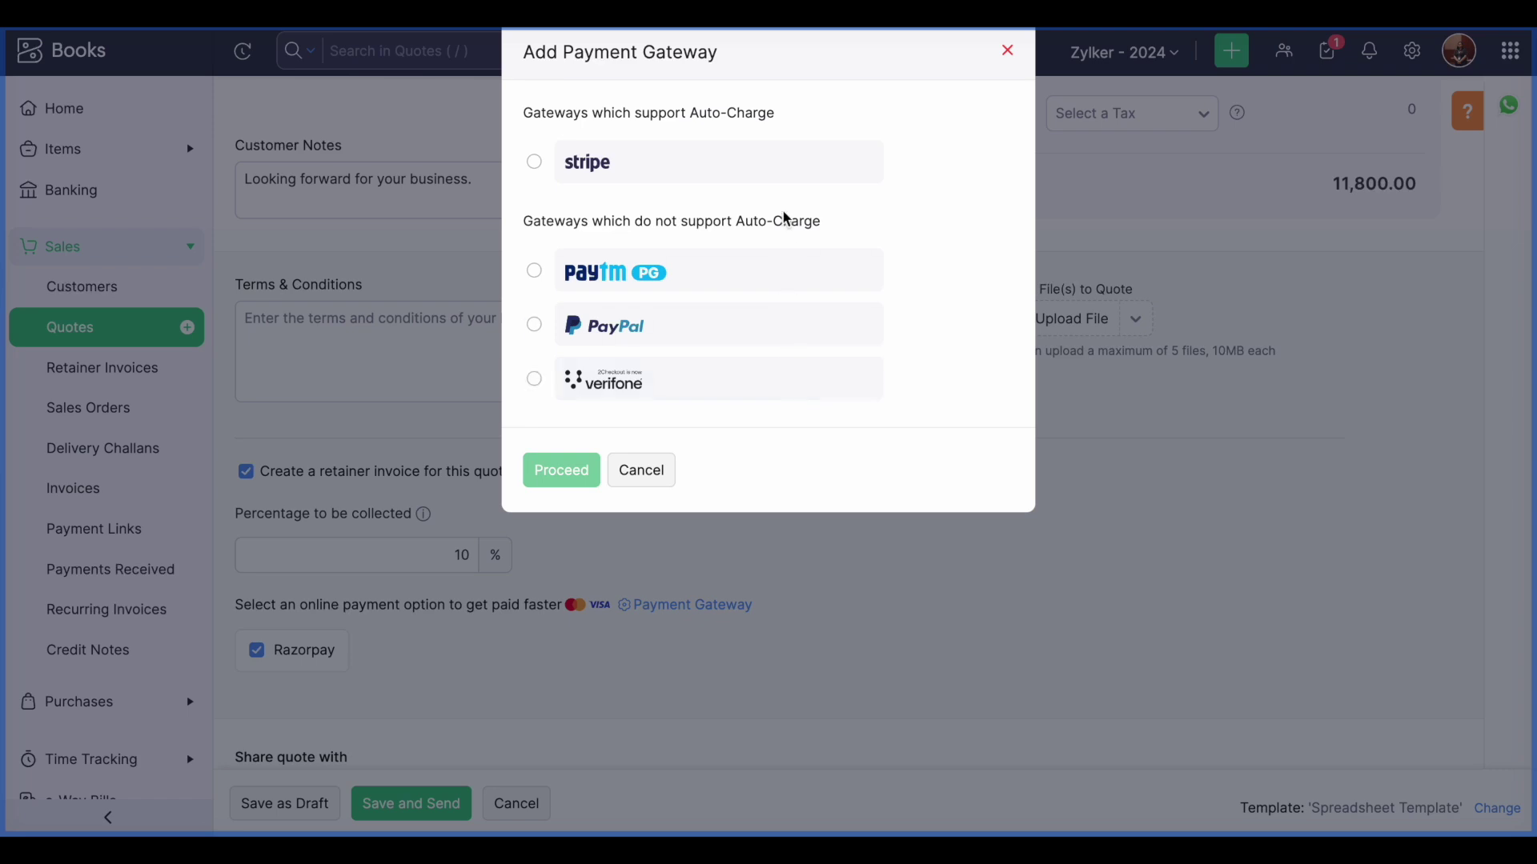
{"action": "left_click", "coordinate": [1008, 50]}
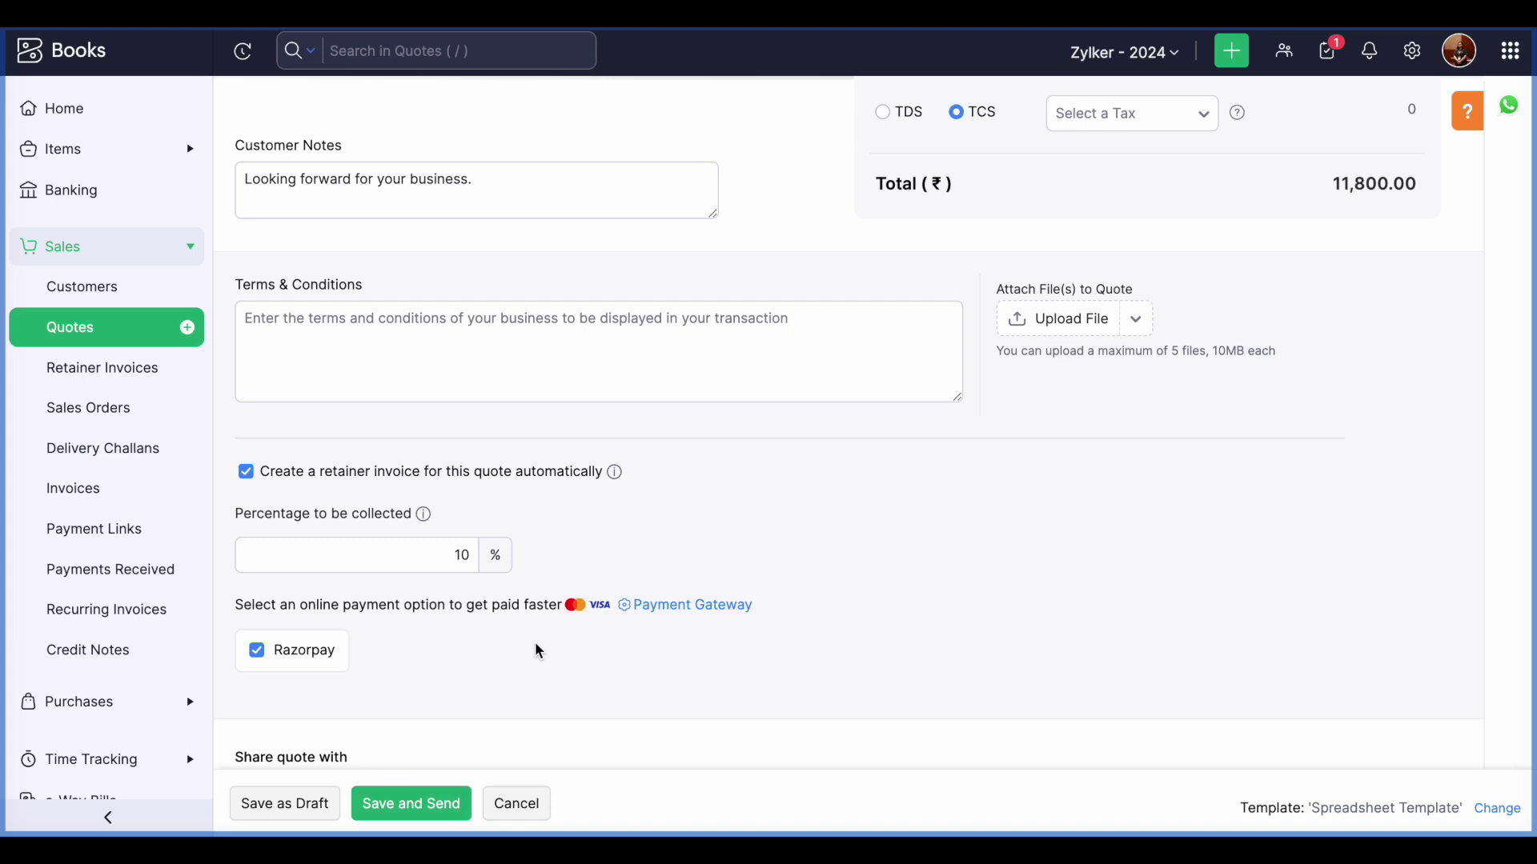
Save the quote as a draft and mark it as sent
{"action": "scroll", "coordinate": [504, 597], "scroll_direction": "down", "scroll_amount": 3}
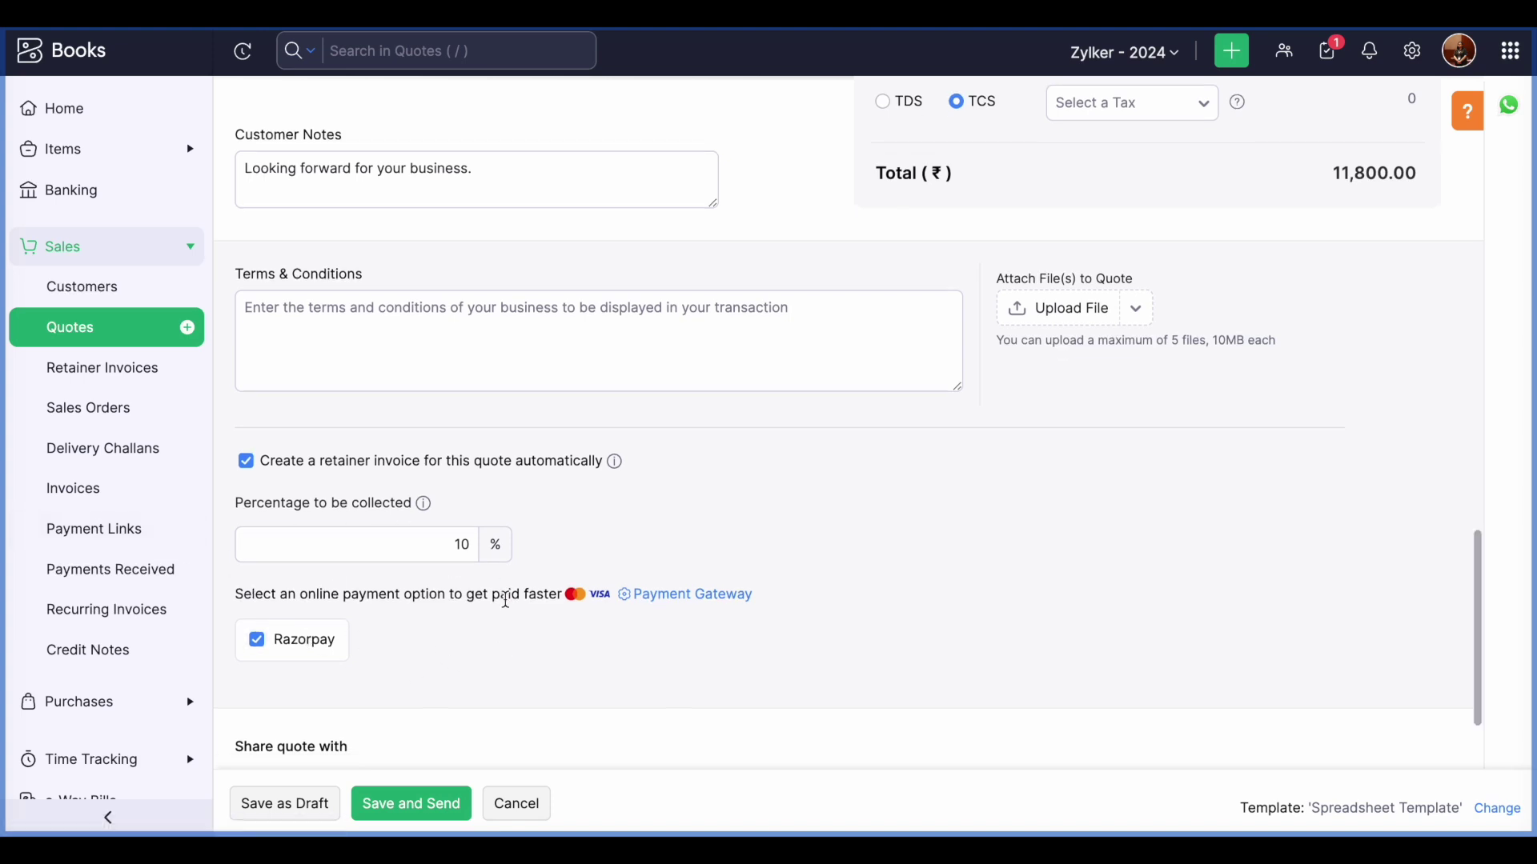
{"action": "left_click", "coordinate": [297, 805]}
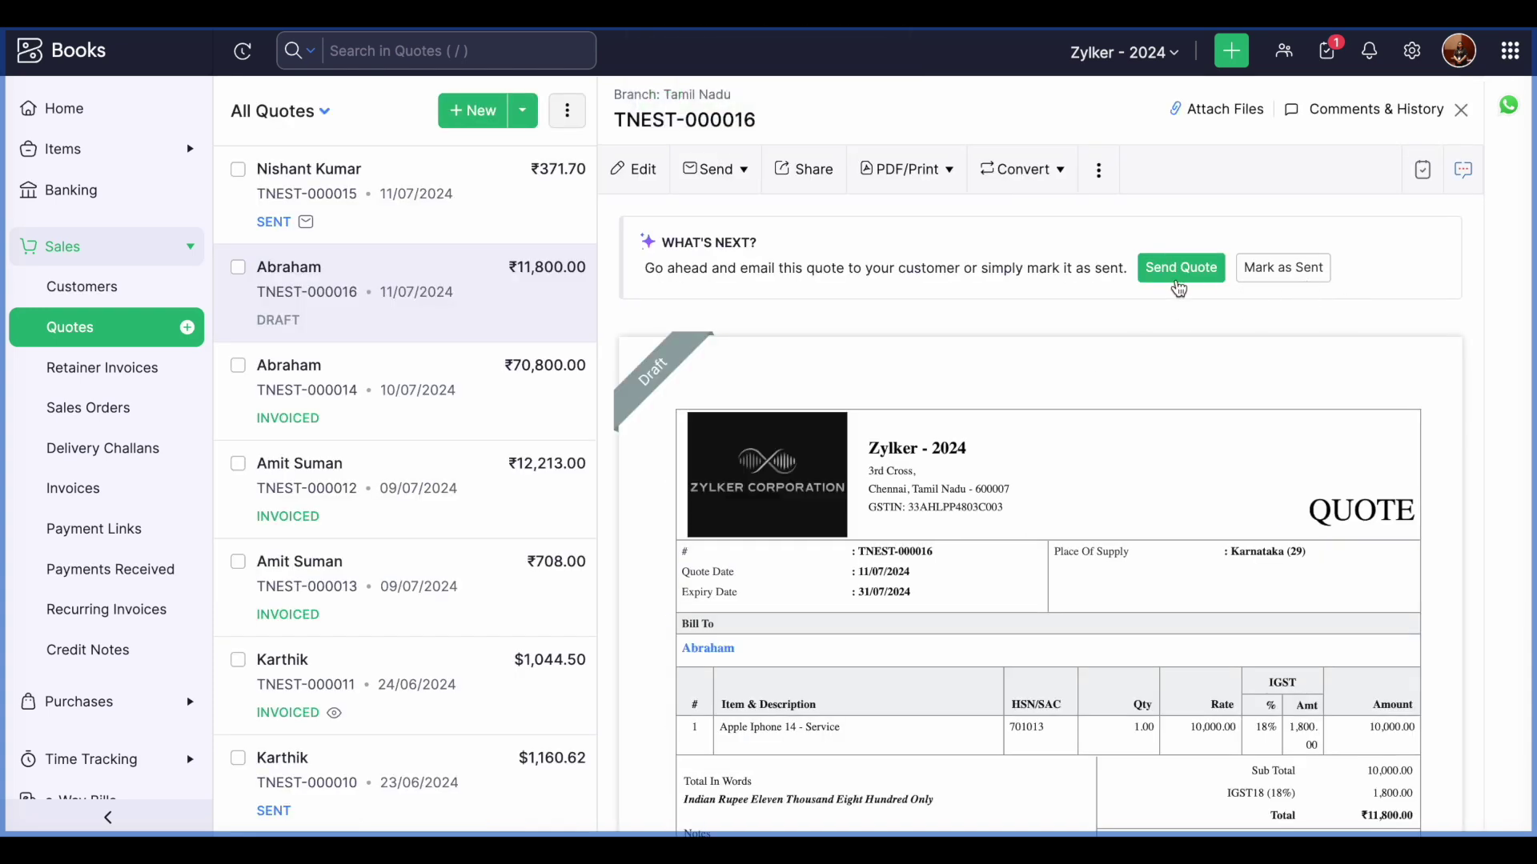
{"action": "left_click", "coordinate": [1268, 276]}
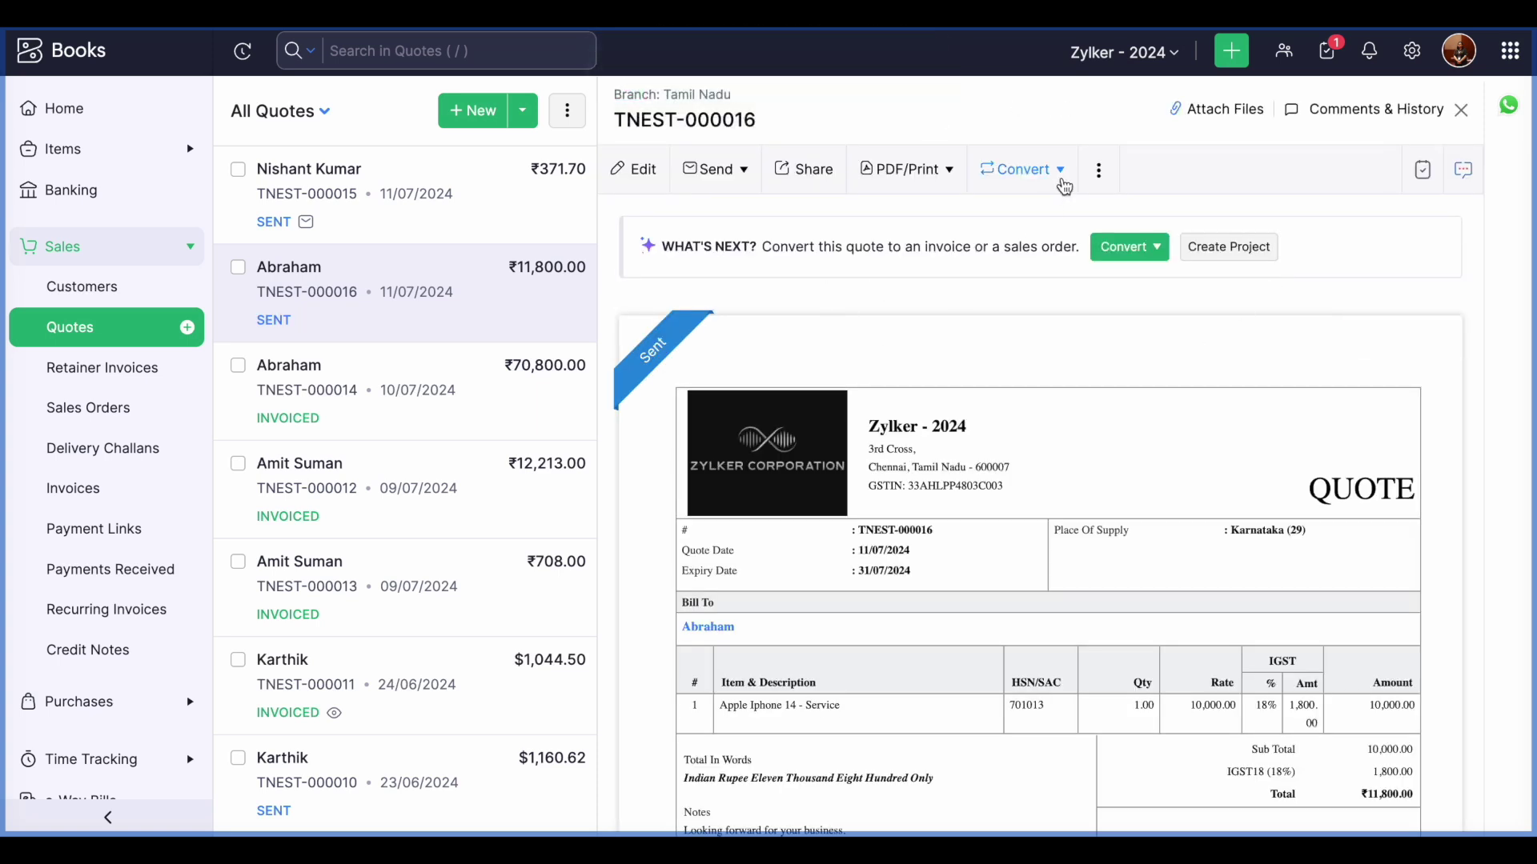
Mark the sent quote as accepted and create its retainer invoice
{"action": "left_click", "coordinate": [1099, 172]}
{"action": "left_click", "coordinate": [1040, 256]}
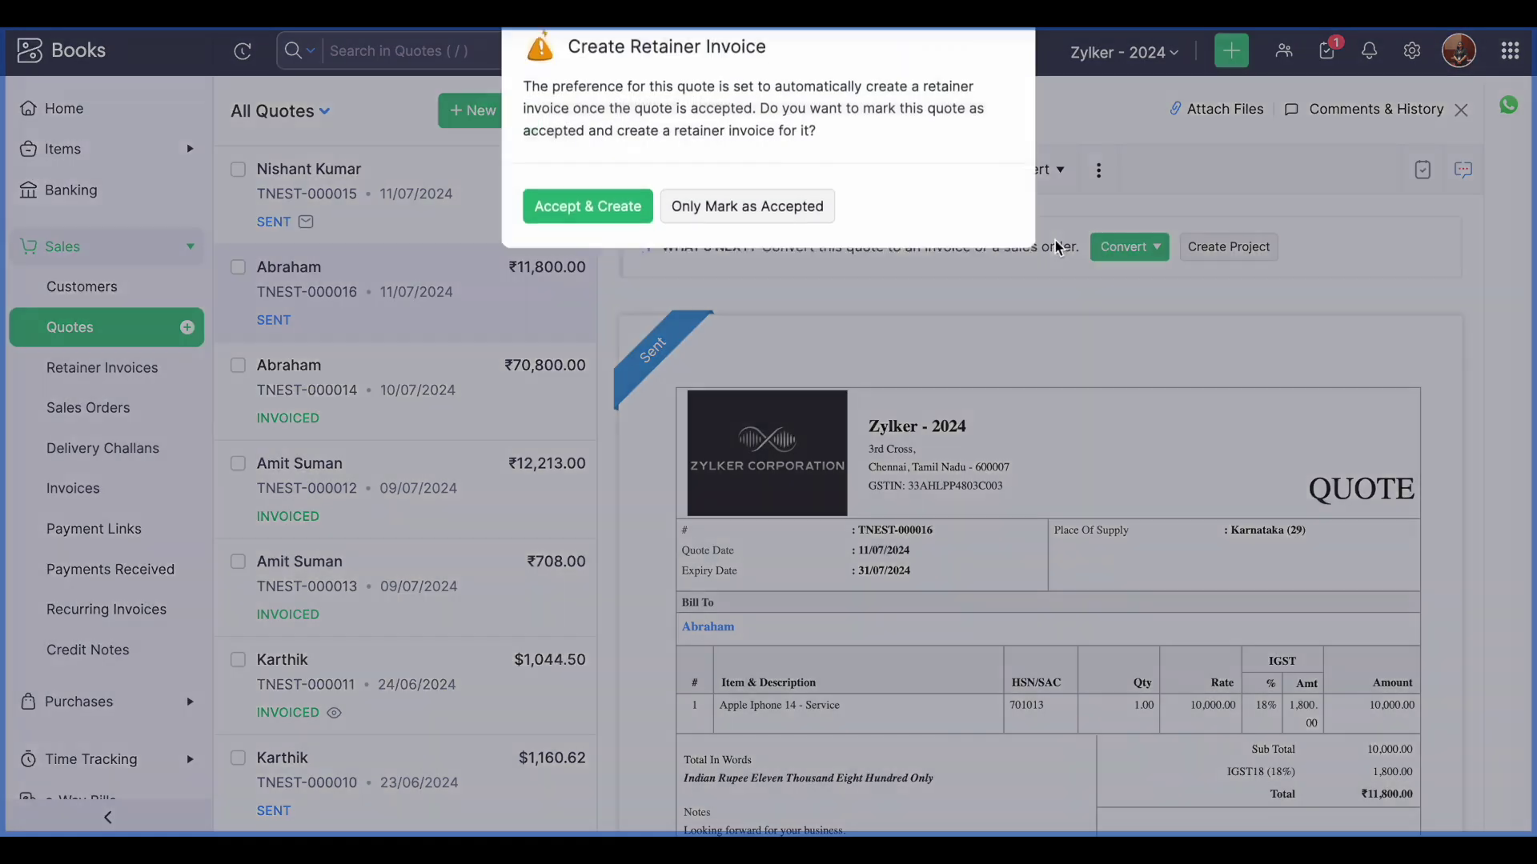
{"action": "left_click", "coordinate": [626, 228]}
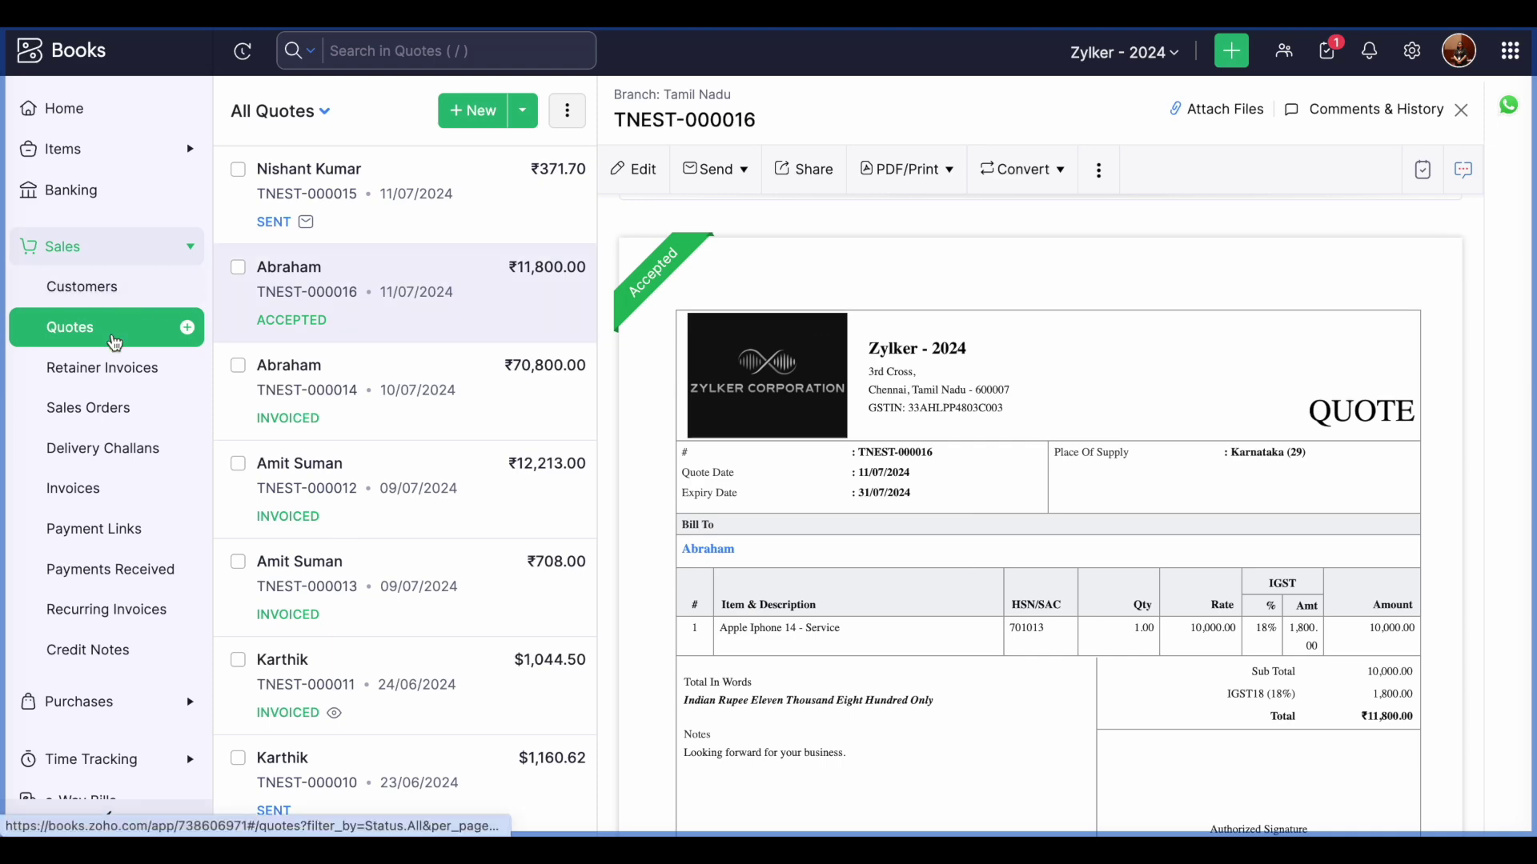
Open the newest draft retainer invoice, dated 11/07/2024, and review its line item and balance due
{"action": "left_click", "coordinate": [112, 367]}
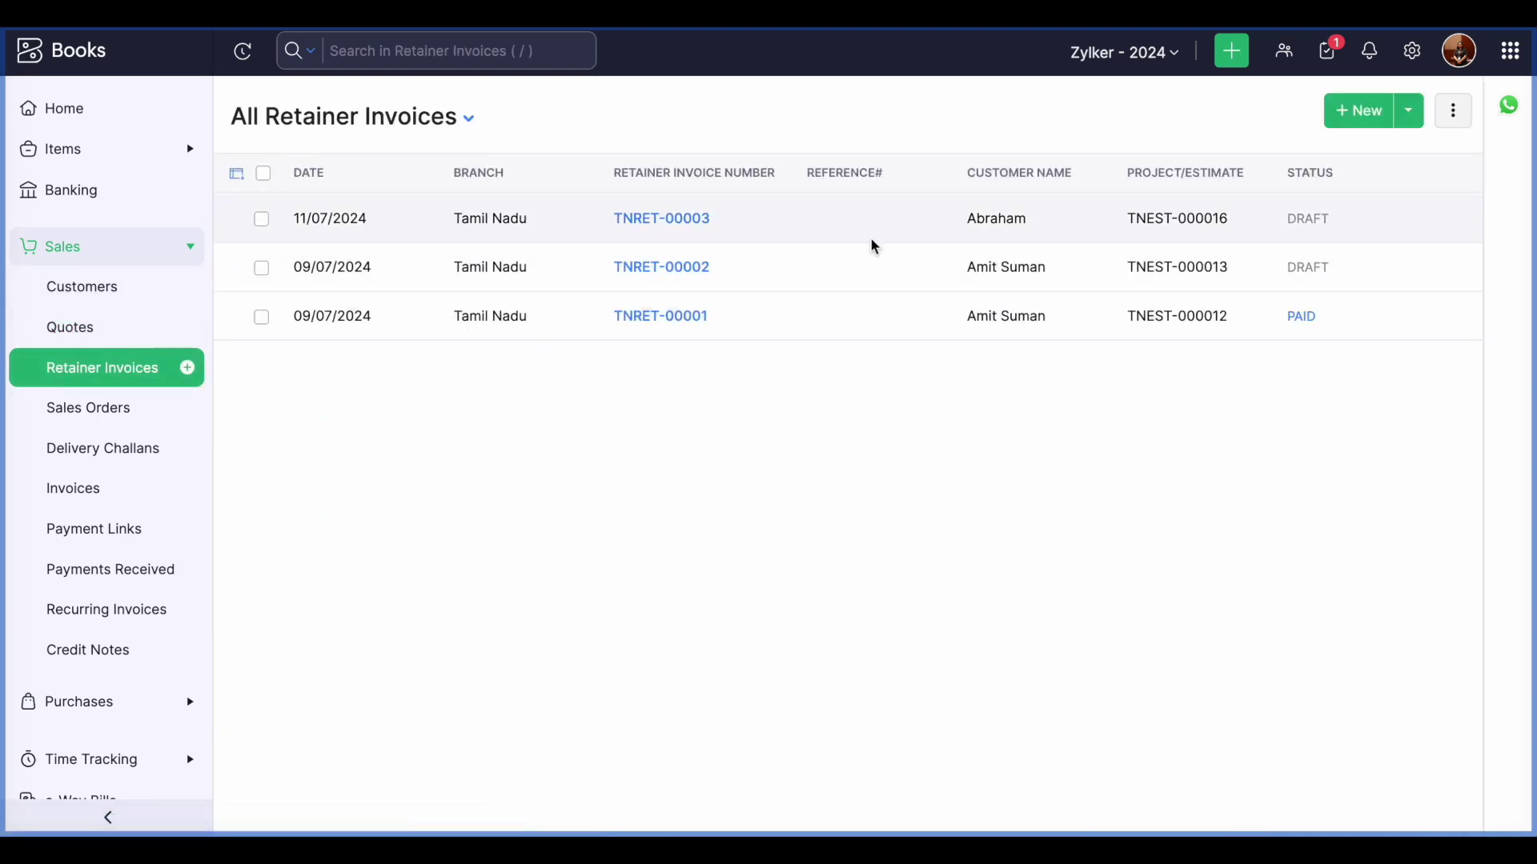
{"action": "left_click", "coordinate": [868, 233]}
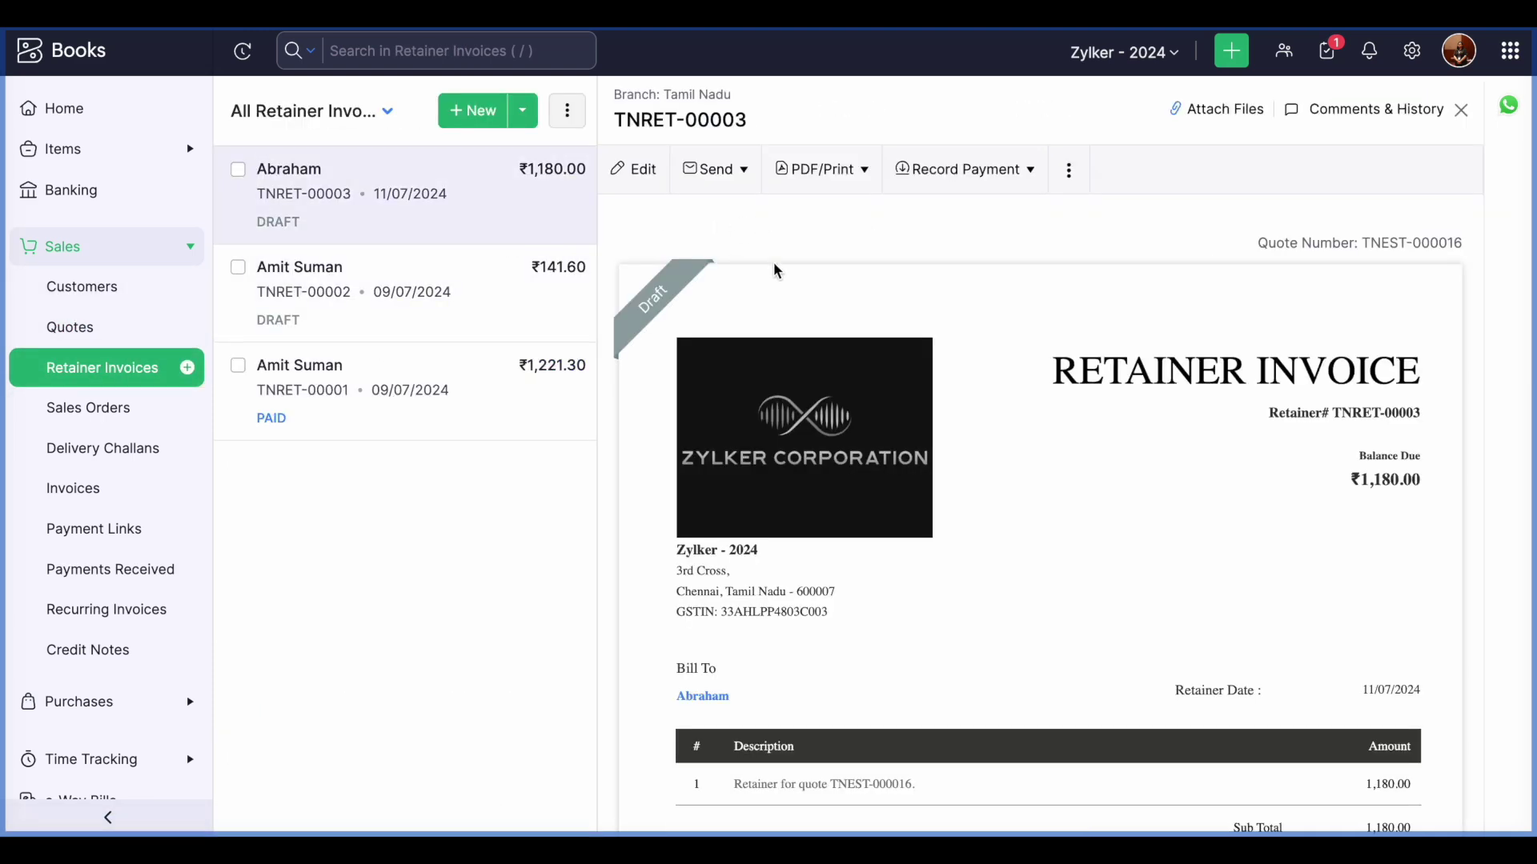
{"action": "scroll", "coordinate": [866, 499], "scroll_direction": "down", "scroll_amount": 5}
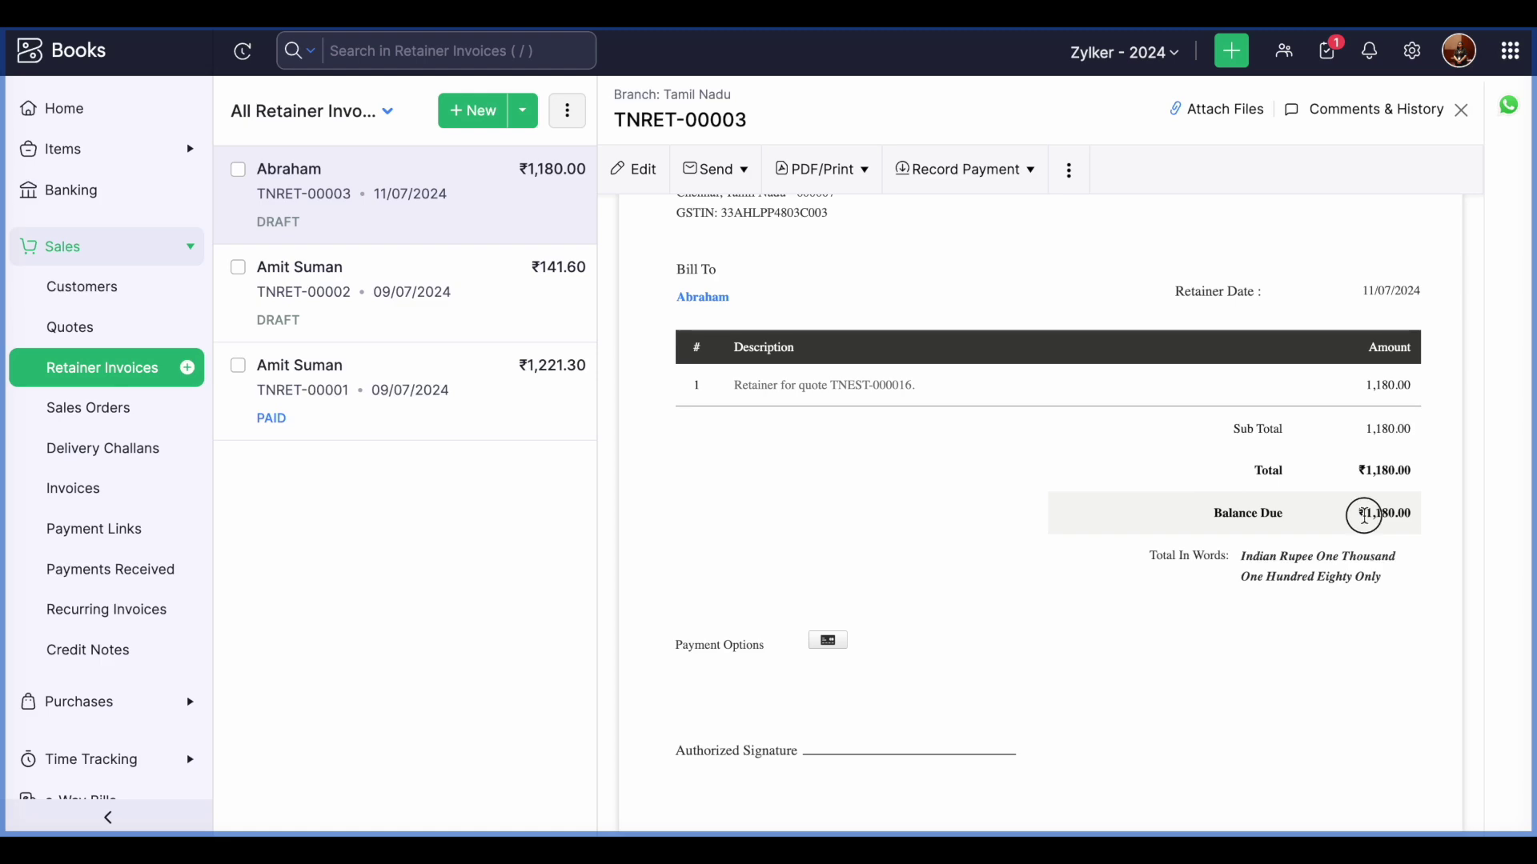
{"action": "left_click_drag", "start_coordinate": [1365, 516], "coordinate": [1433, 517]}
{"action": "scroll", "coordinate": [1197, 548], "scroll_direction": "up", "scroll_amount": 5}
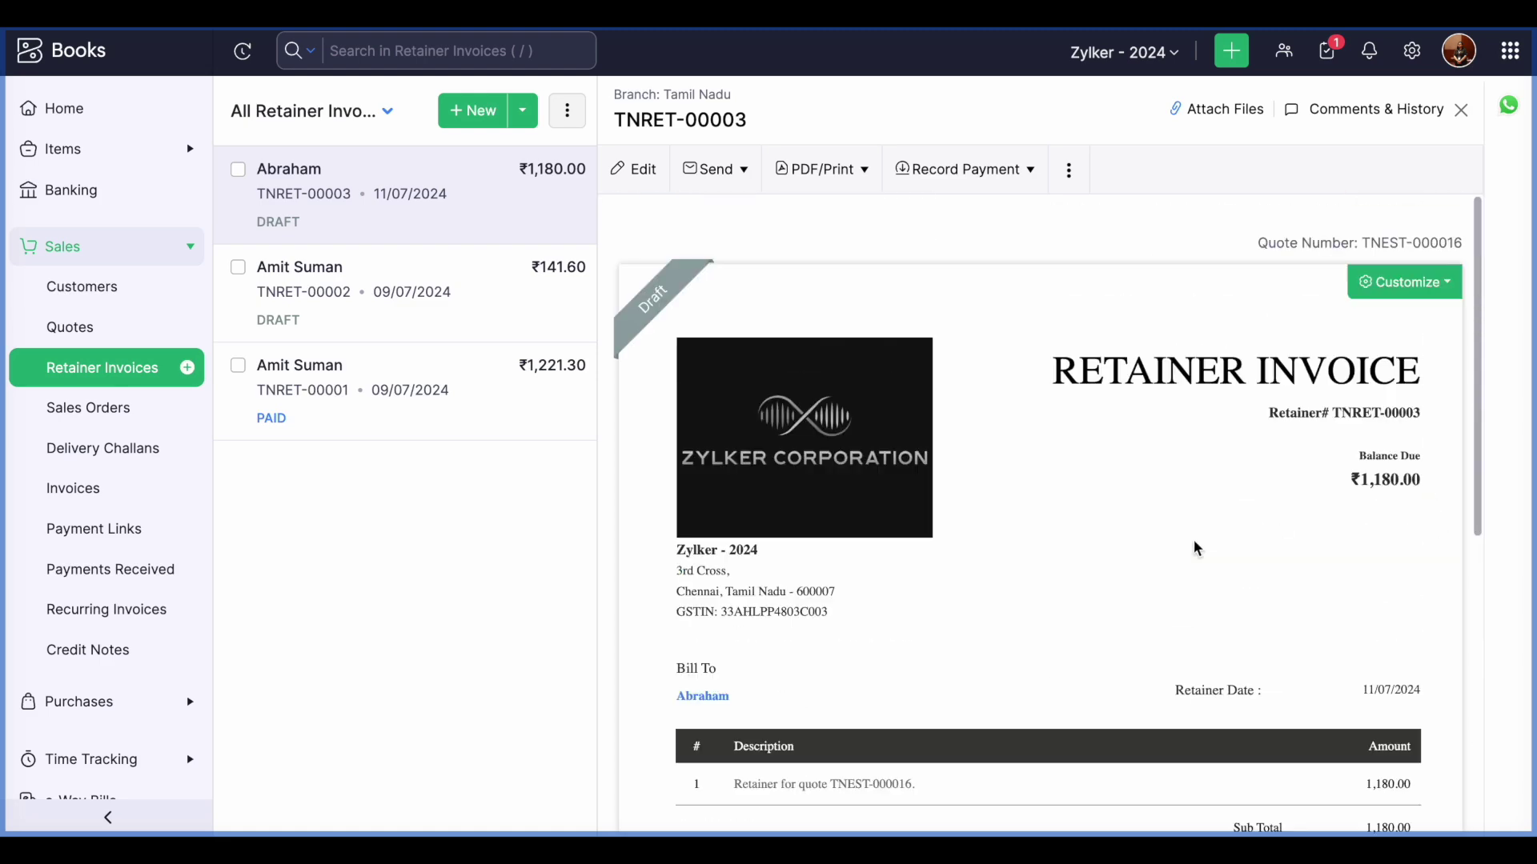
Return to the quotes list, then open the Quotes settings and examine the general options for automatic invoice conversion and retained fields
{"action": "left_click", "coordinate": [128, 335]}
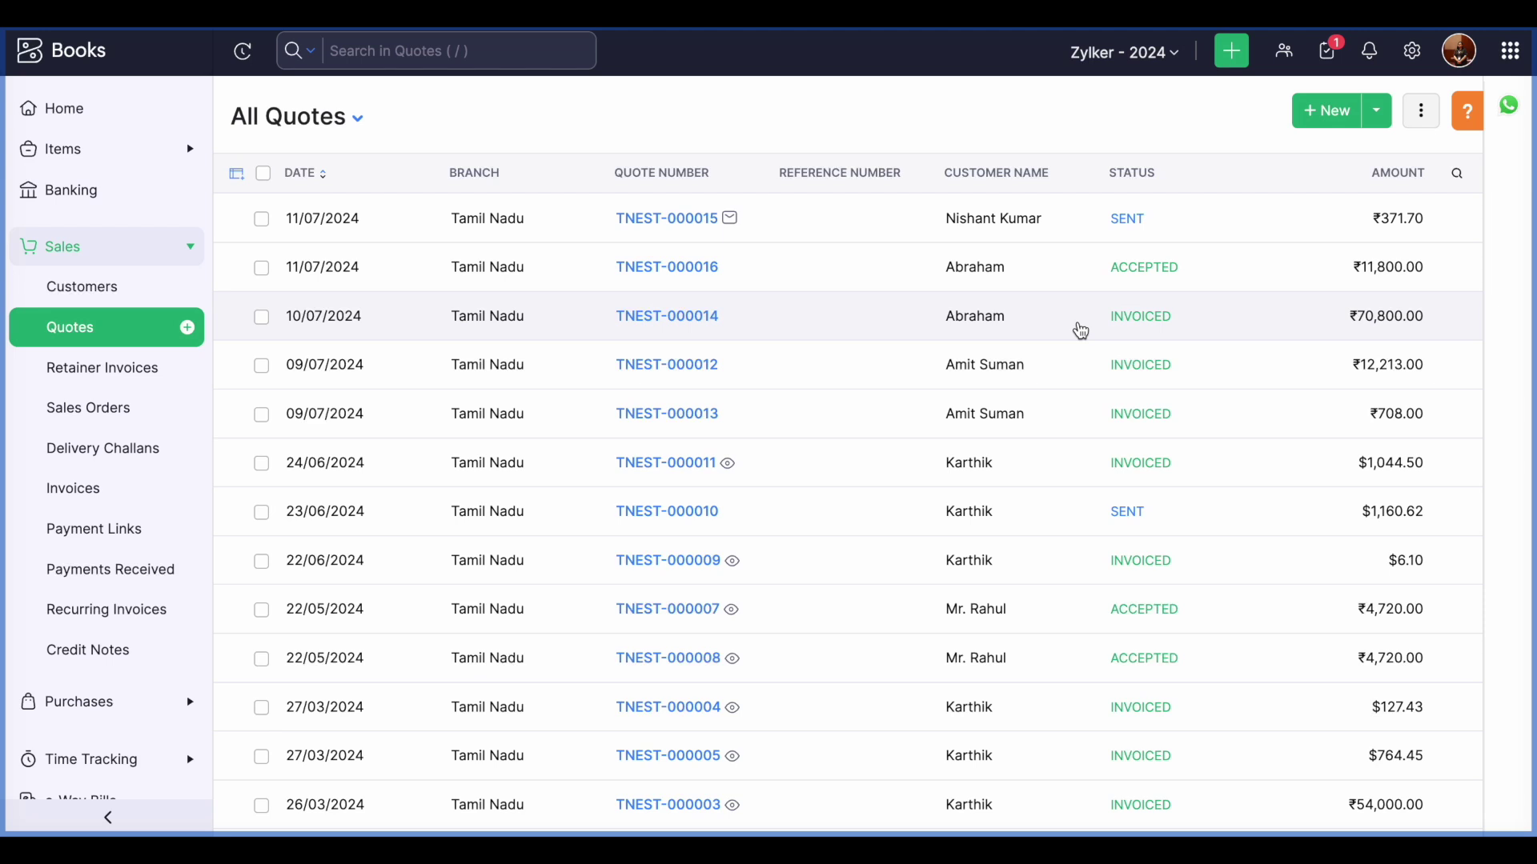
{"action": "left_click", "coordinate": [1403, 56]}
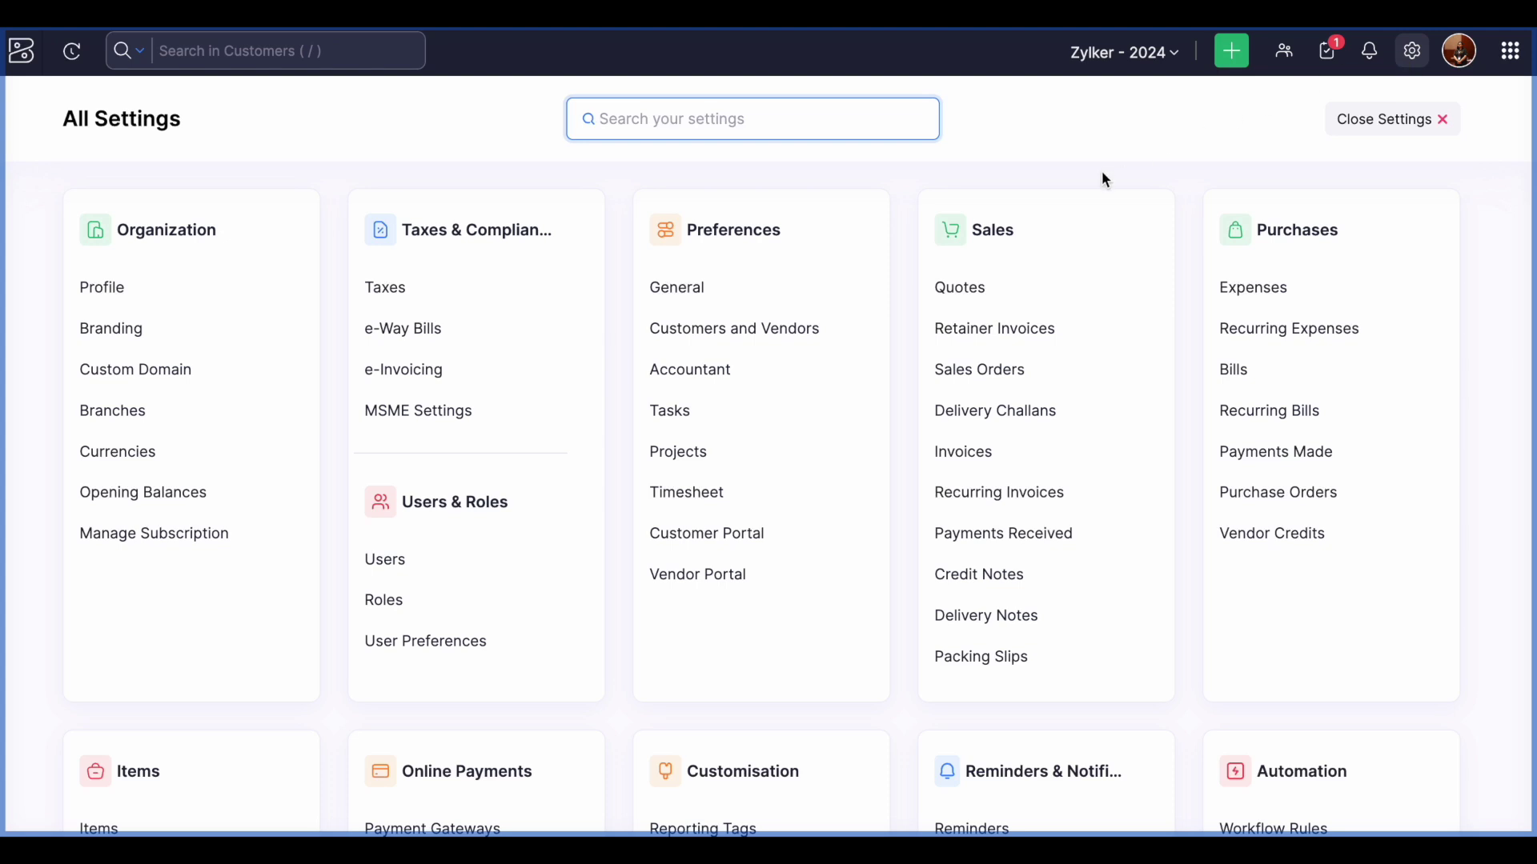
{"action": "left_click", "coordinate": [964, 291]}
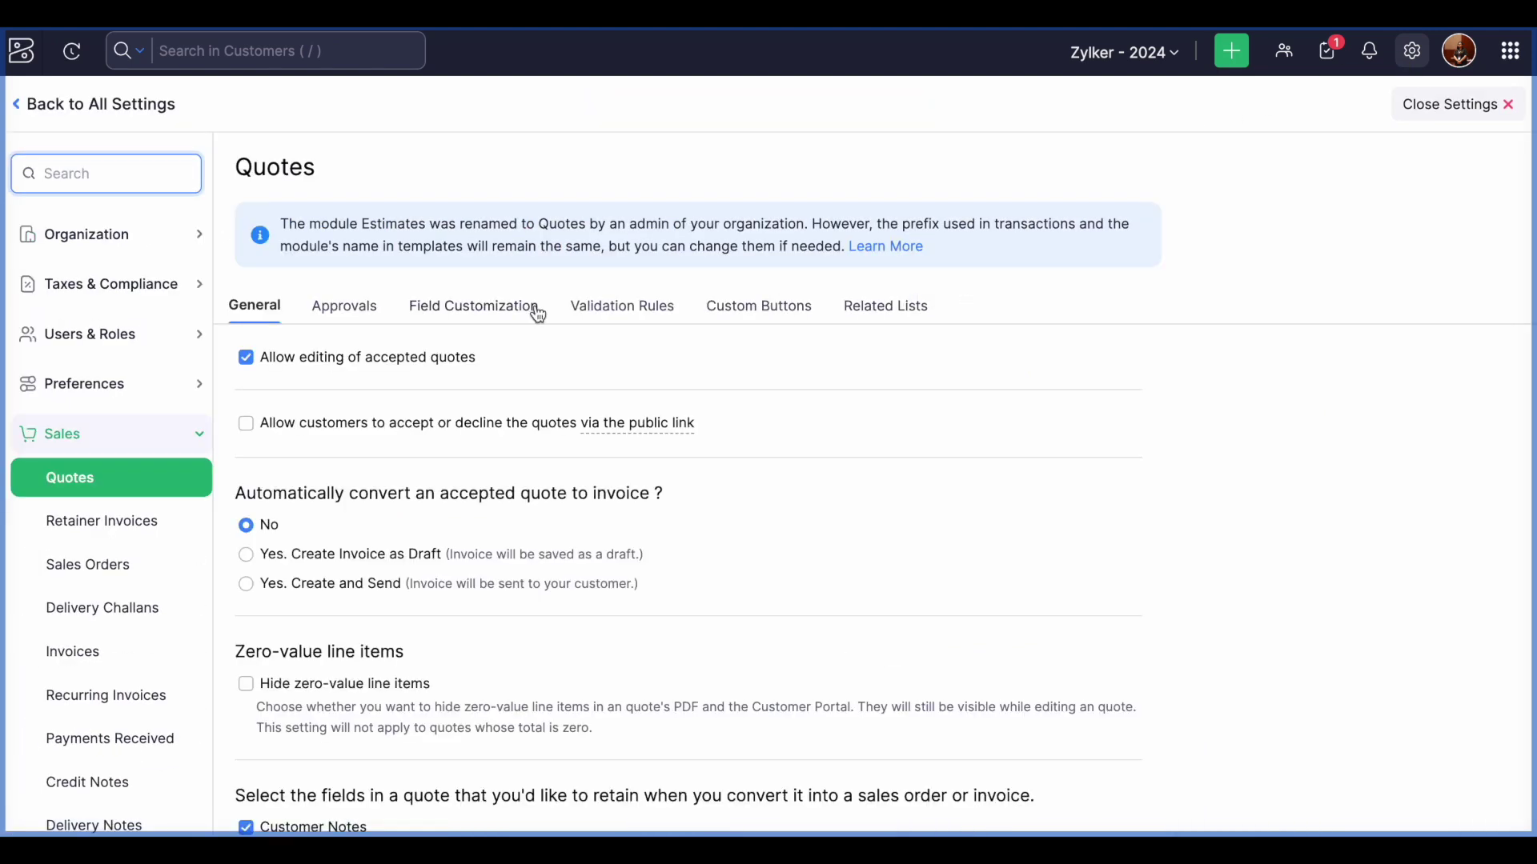
{"action": "scroll", "coordinate": [498, 401], "scroll_direction": "down", "scroll_amount": 1}
{"action": "left_click_drag", "start_coordinate": [233, 482], "coordinate": [675, 502]}
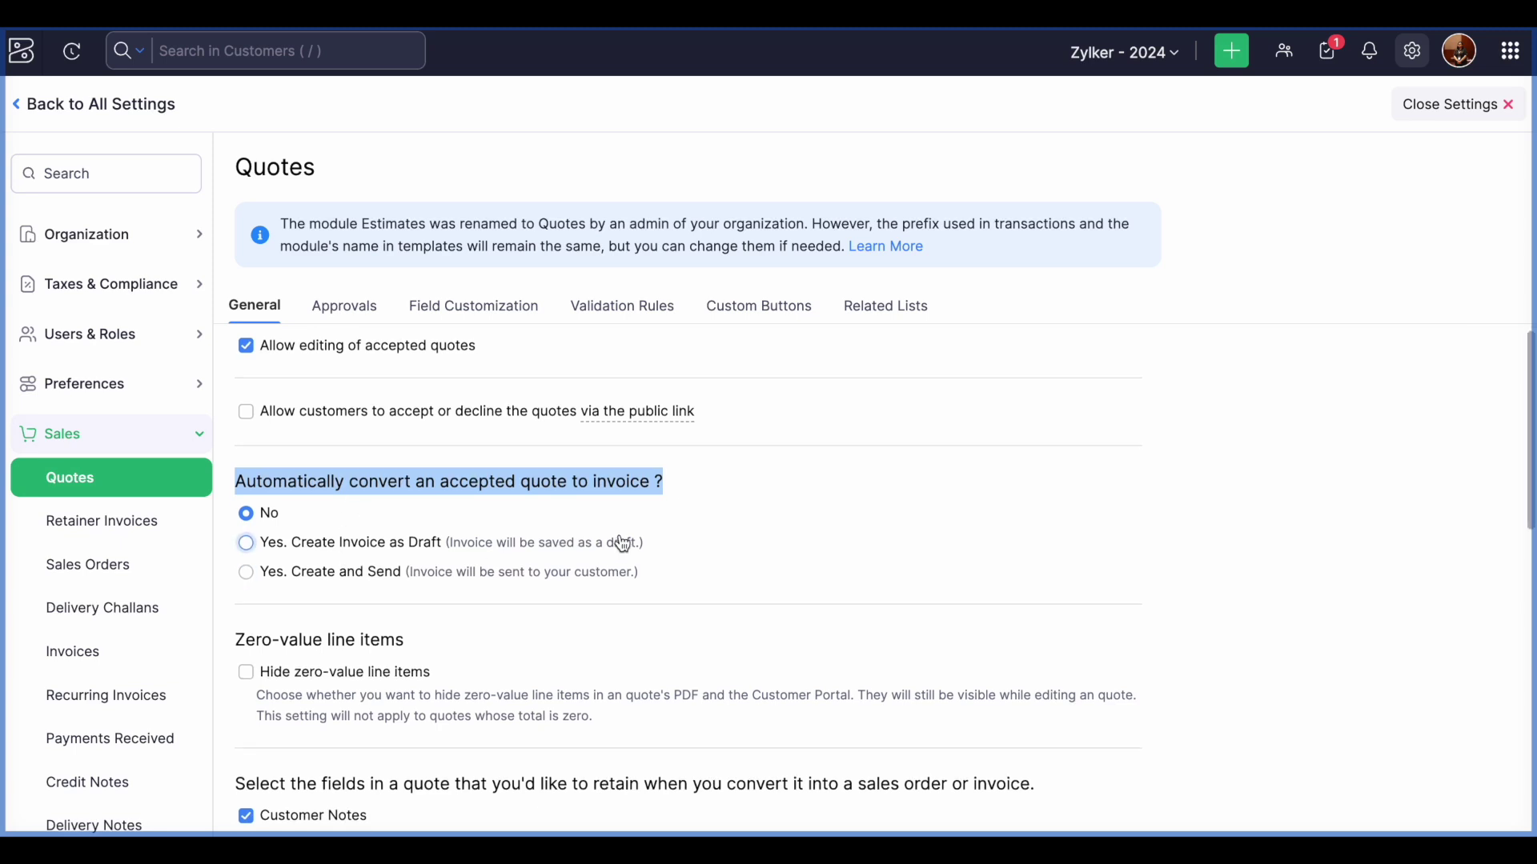
{"action": "scroll", "coordinate": [622, 539], "scroll_direction": "down", "scroll_amount": 1}
{"action": "scroll", "coordinate": [622, 542], "scroll_direction": "up", "scroll_amount": 1}
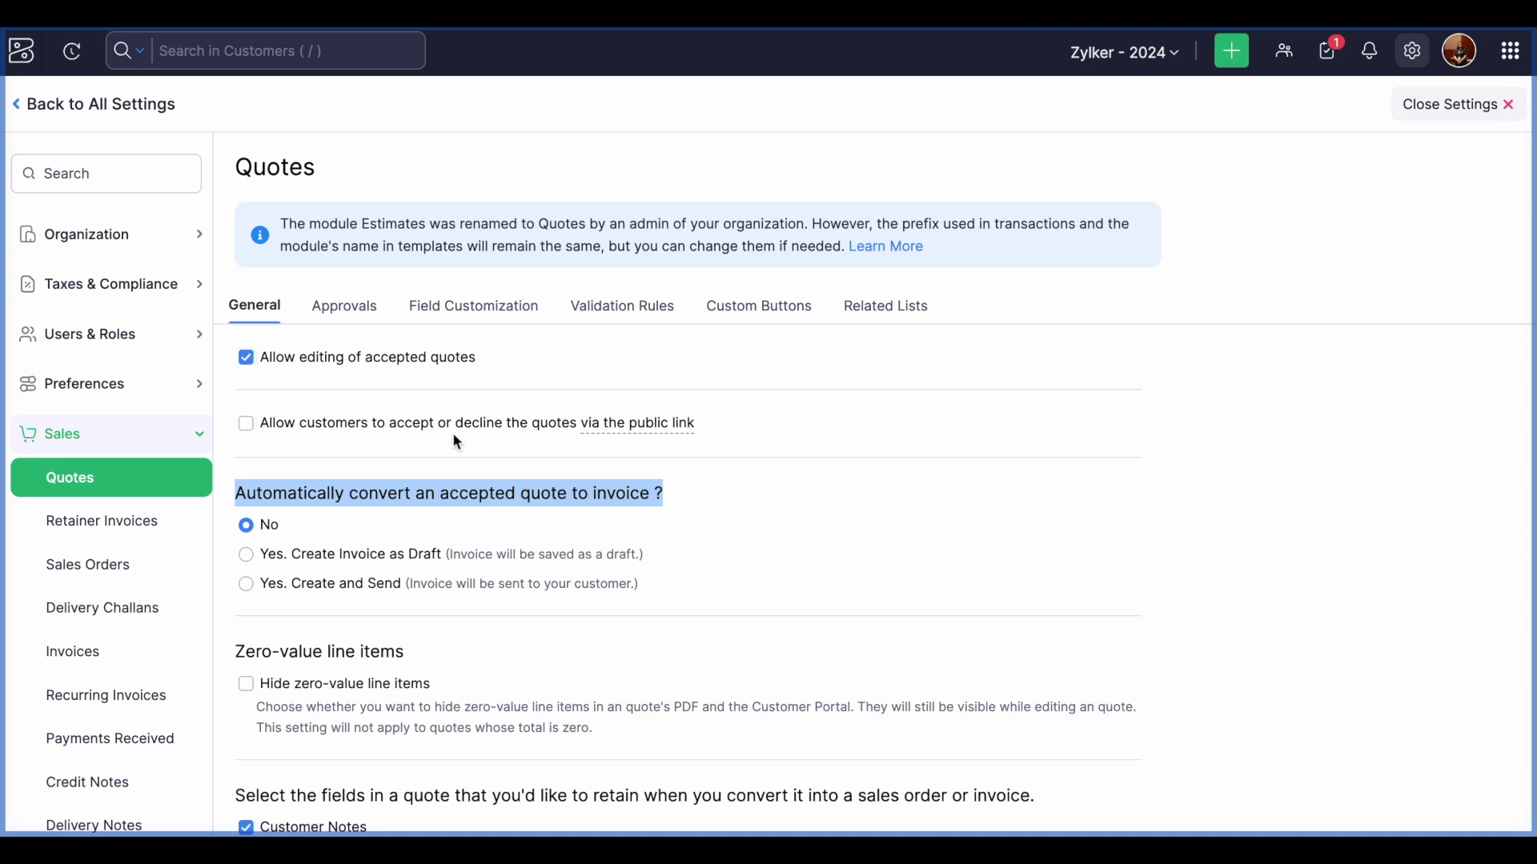
{"action": "scroll", "coordinate": [558, 510], "scroll_direction": "down", "scroll_amount": 1}
{"action": "scroll", "coordinate": [558, 510], "scroll_direction": "down", "scroll_amount": 1}
{"action": "scroll", "coordinate": [582, 532], "scroll_direction": "up", "scroll_amount": 2}
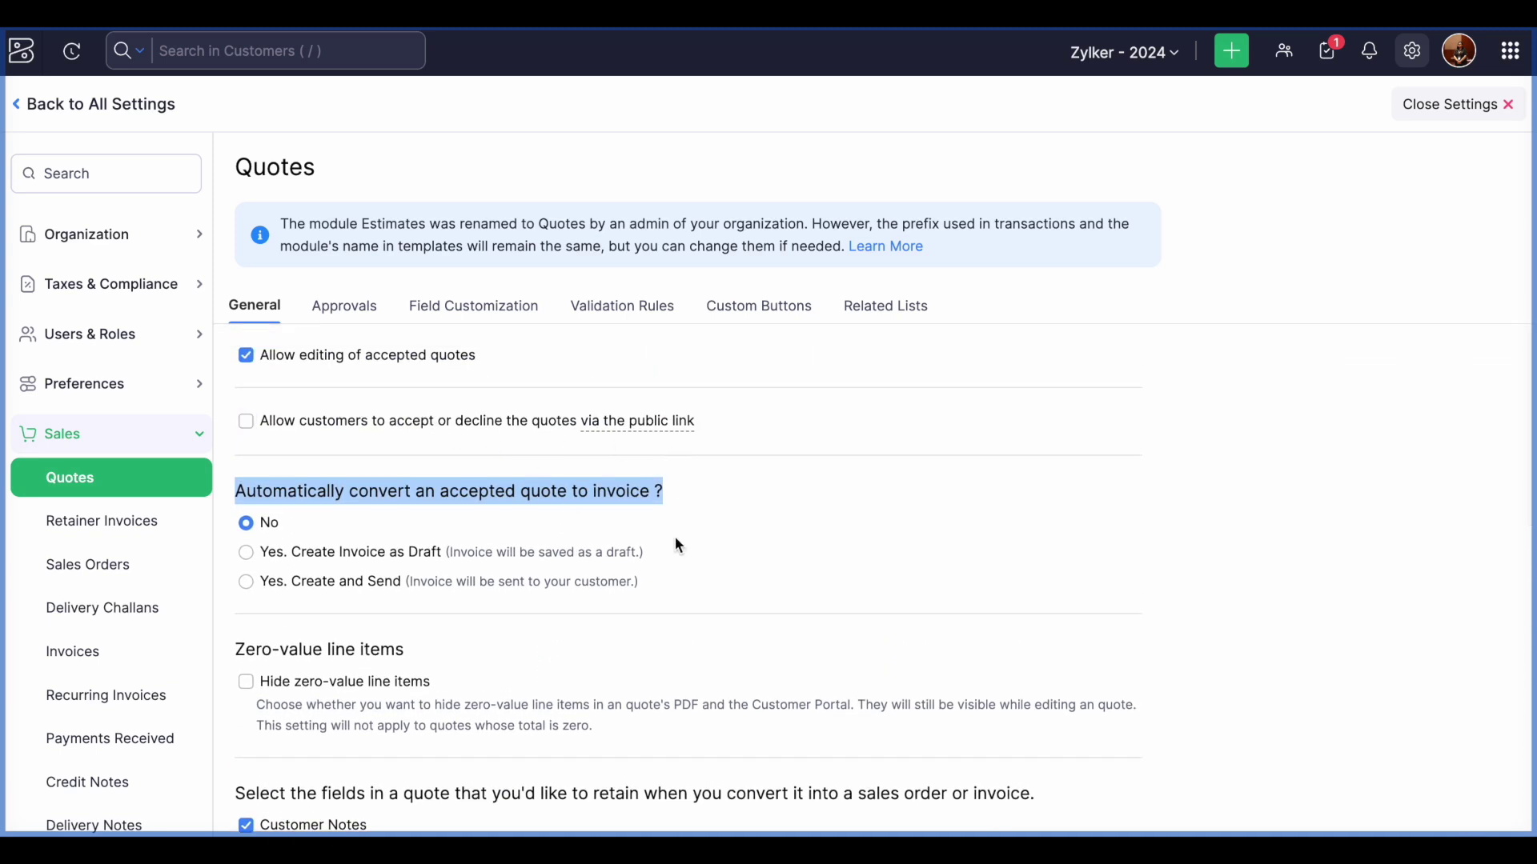
{"action": "scroll", "coordinate": [677, 561], "scroll_direction": "down", "scroll_amount": 2}
{"action": "scroll", "coordinate": [675, 646], "scroll_direction": "down", "scroll_amount": 2}
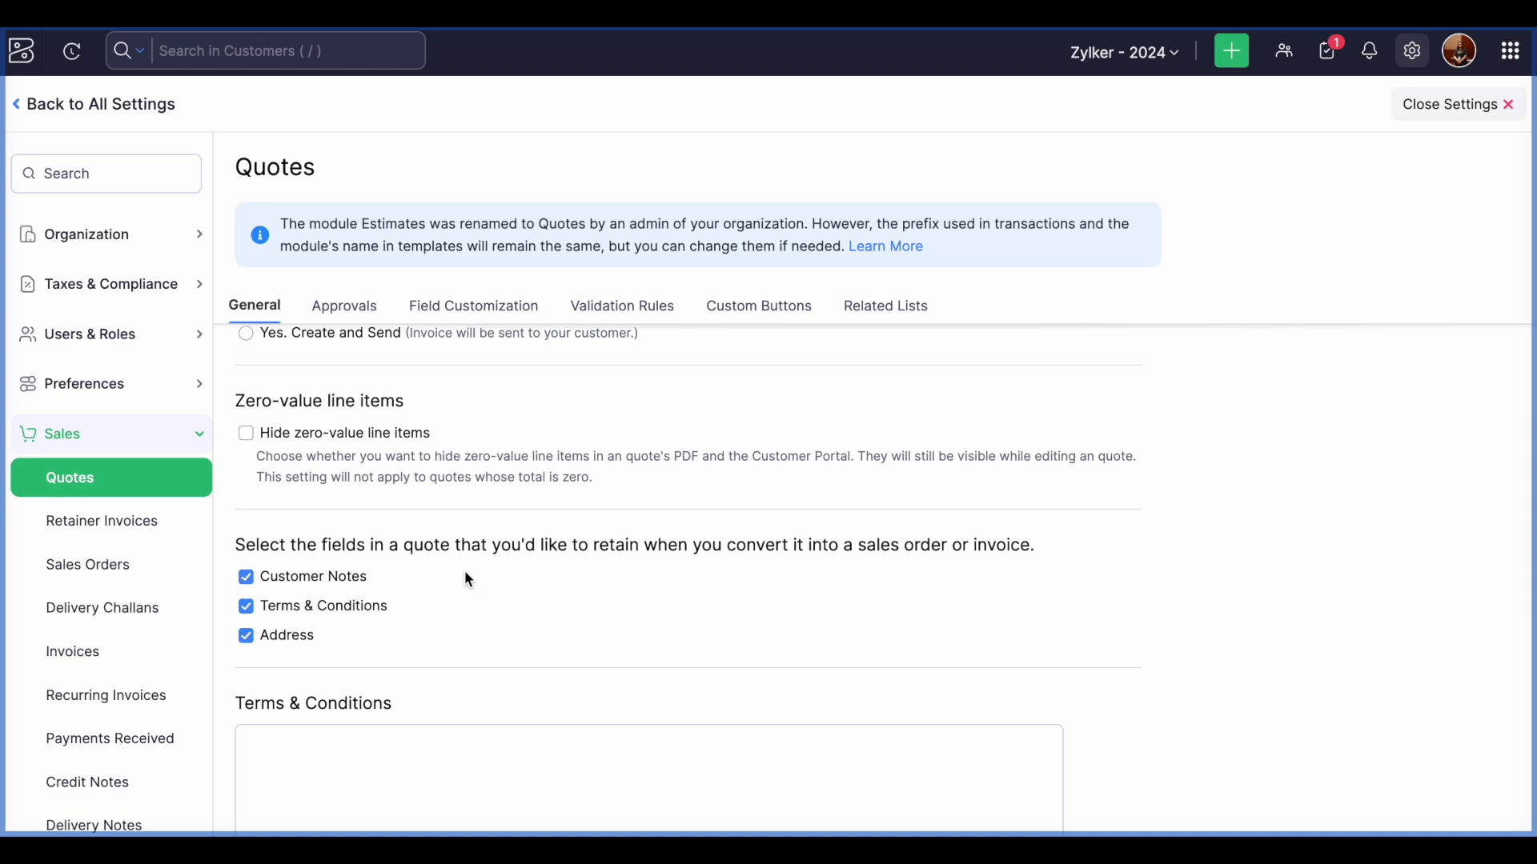
{"action": "scroll", "coordinate": [467, 578], "scroll_direction": "up", "scroll_amount": 4}
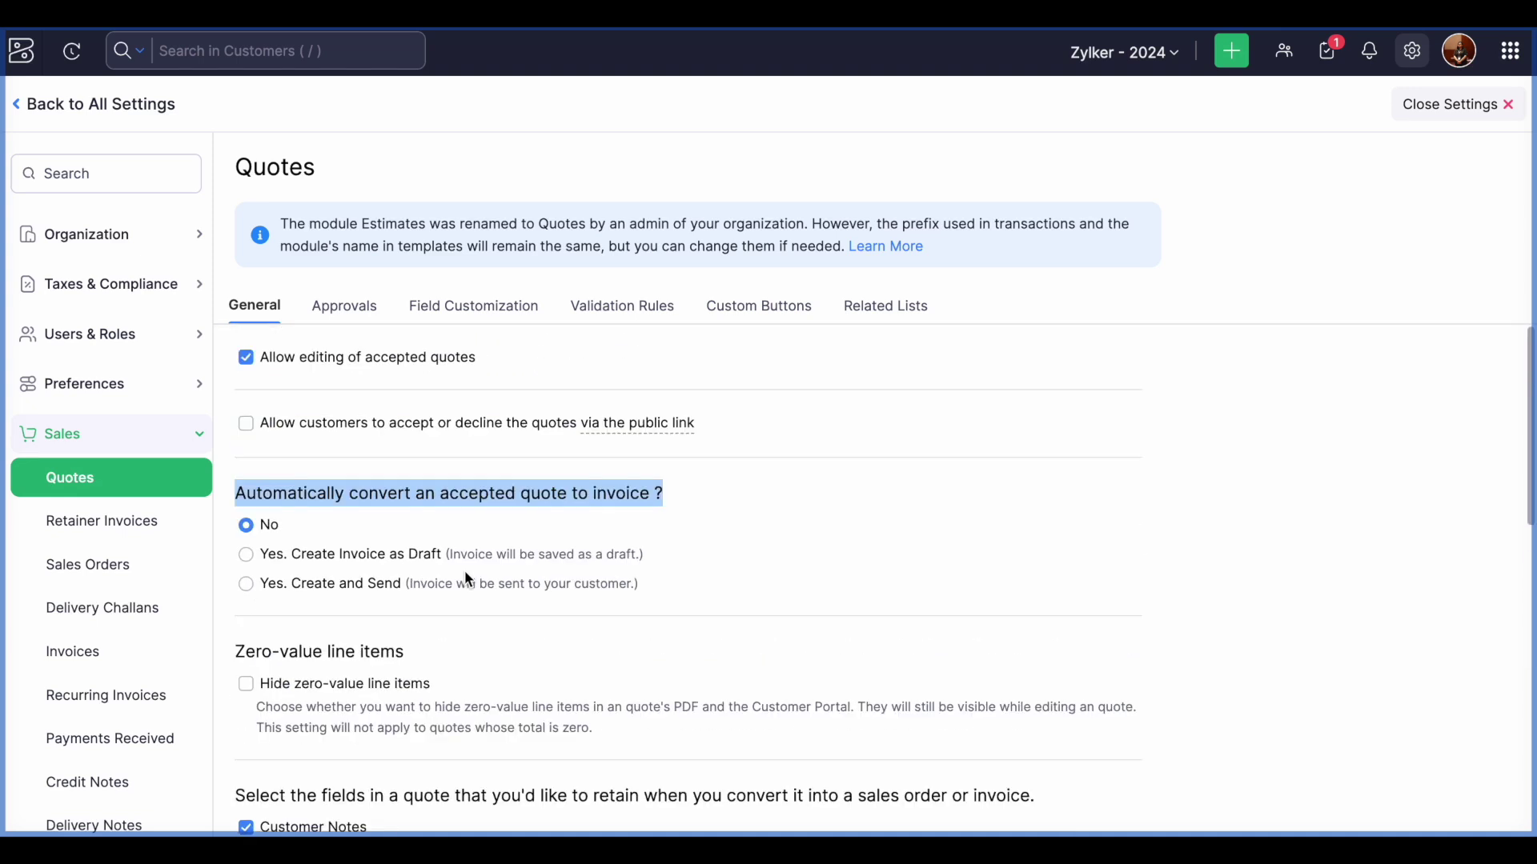
Start a new custom field for quotes and set its data type to Formula
{"action": "left_click", "coordinate": [517, 316]}
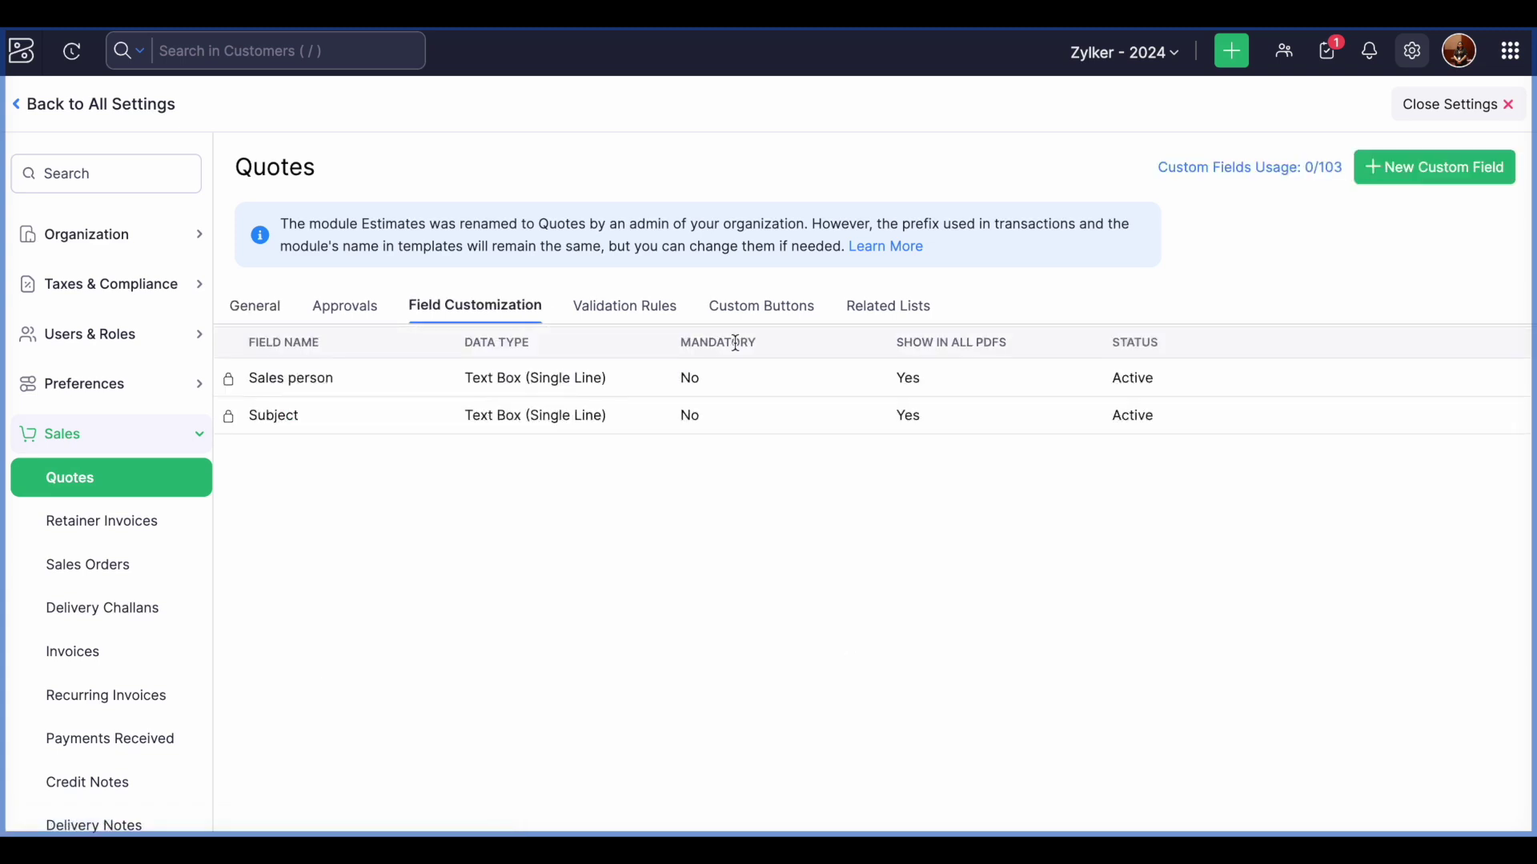
{"action": "left_click", "coordinate": [1463, 186]}
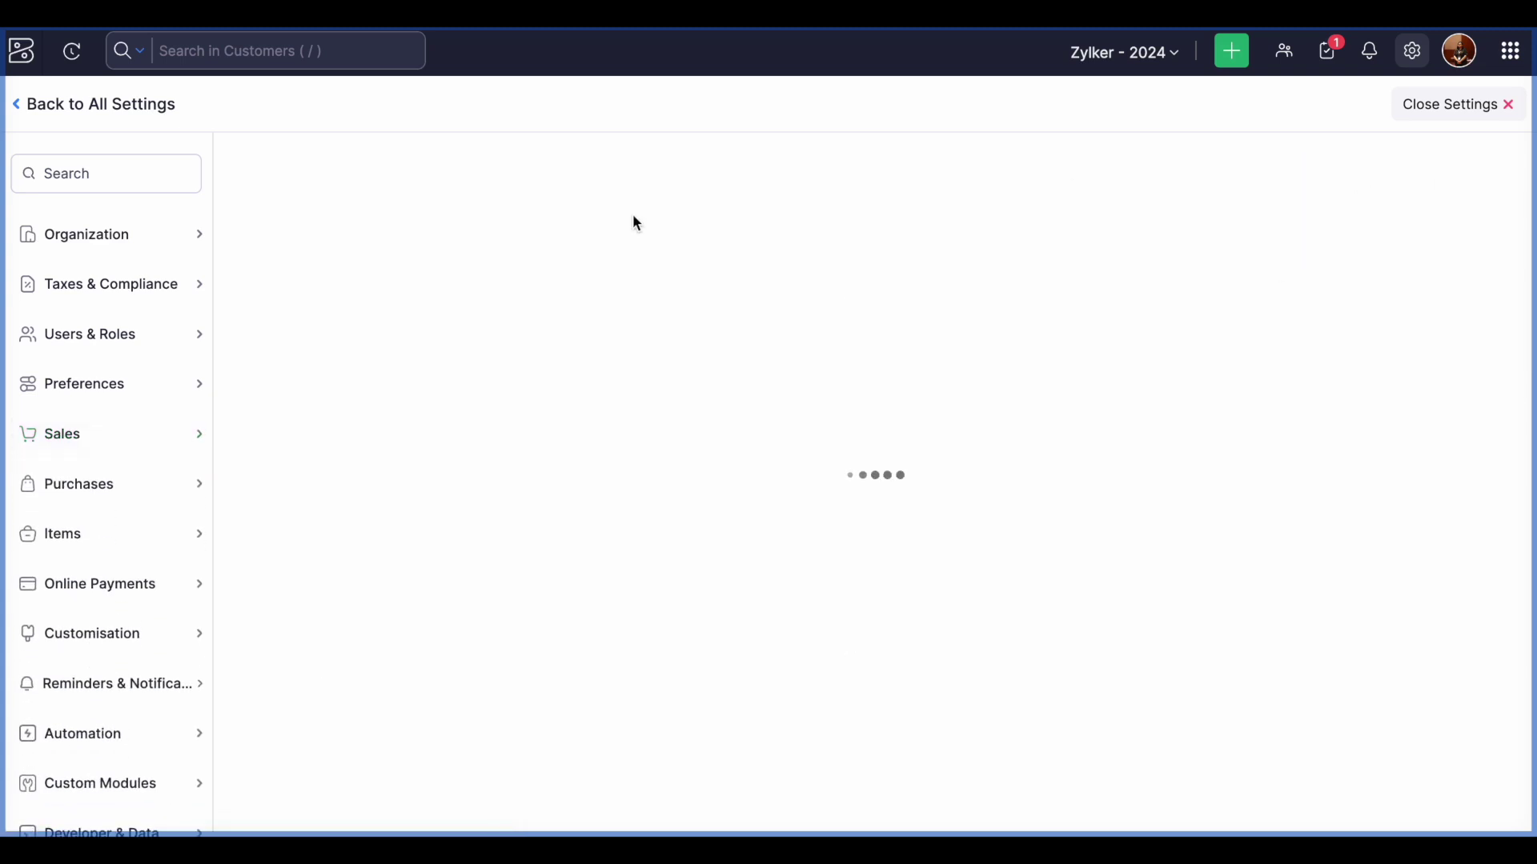
{"action": "left_click", "coordinate": [622, 302]}
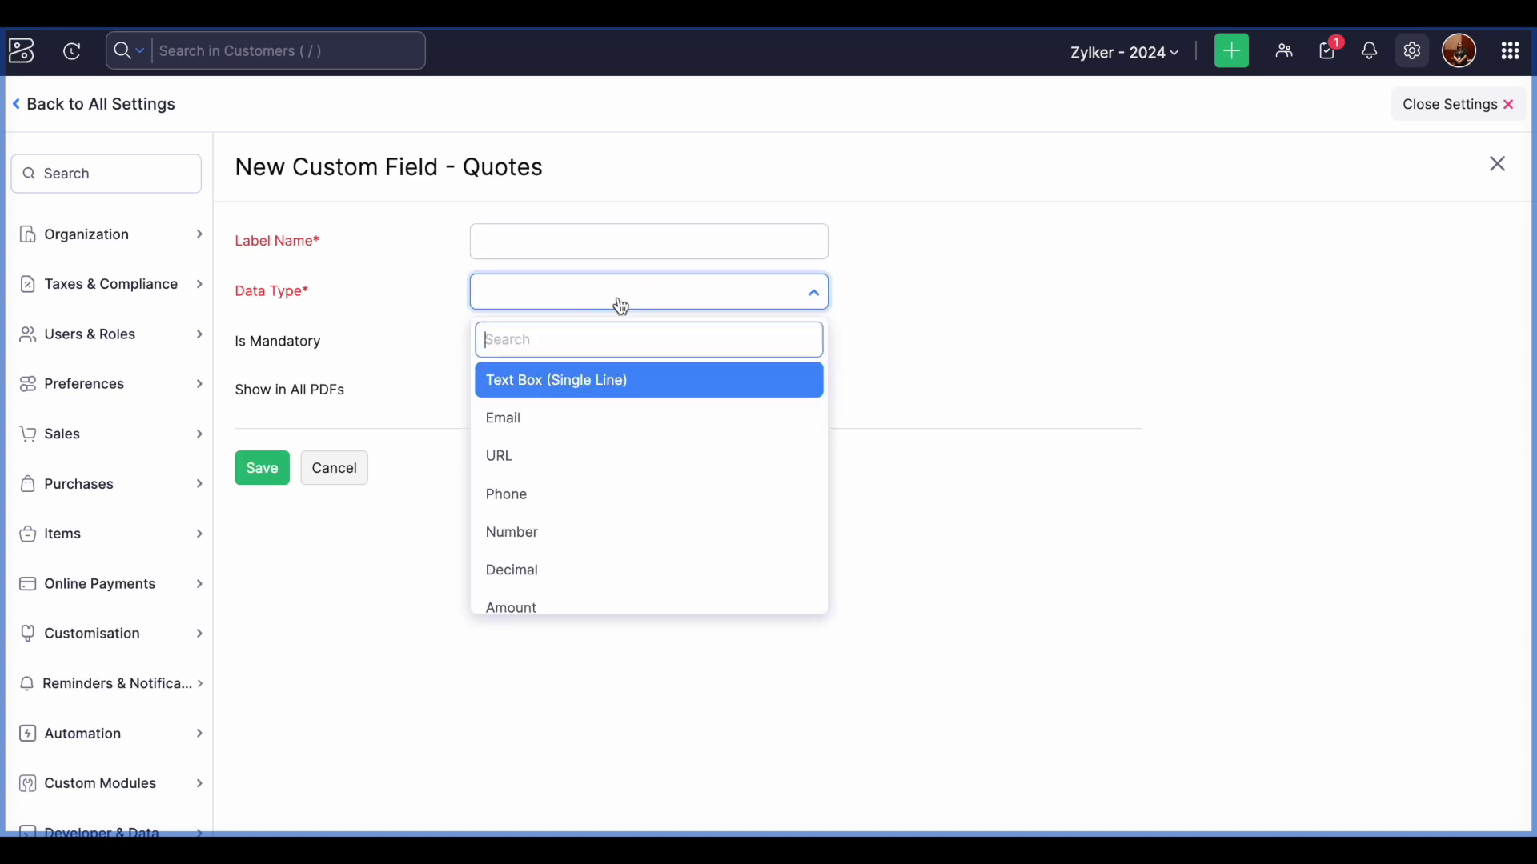
{"action": "type", "text": "fo"}
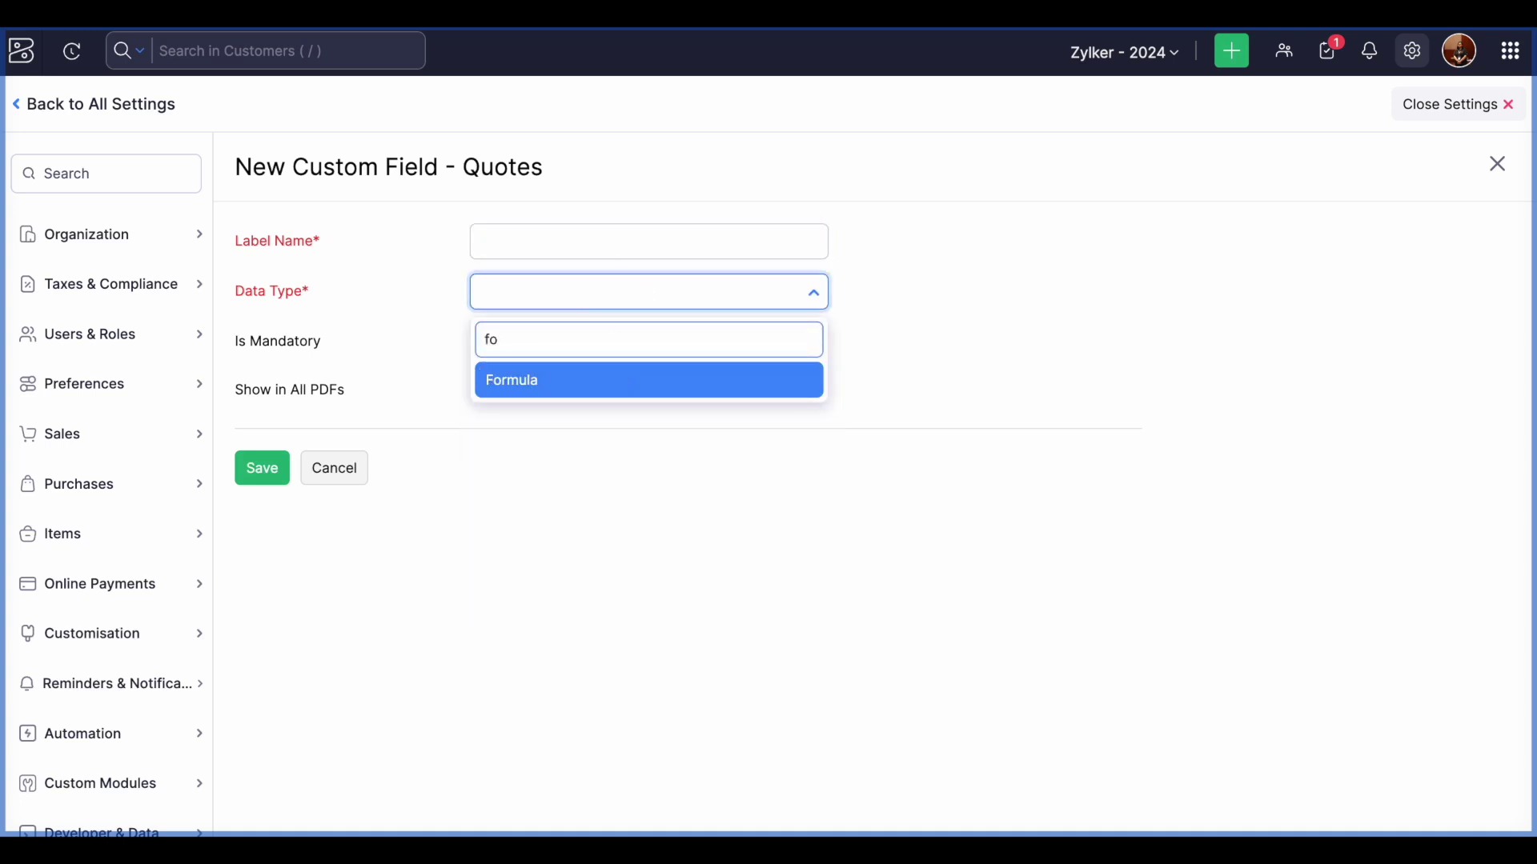
{"action": "left_click", "coordinate": [626, 383]}
Examine the formula field's functions, fields, operators and existing-quotes option, and cancel the new custom field
{"action": "scroll", "coordinate": [600, 503], "scroll_direction": "down", "scroll_amount": 2}
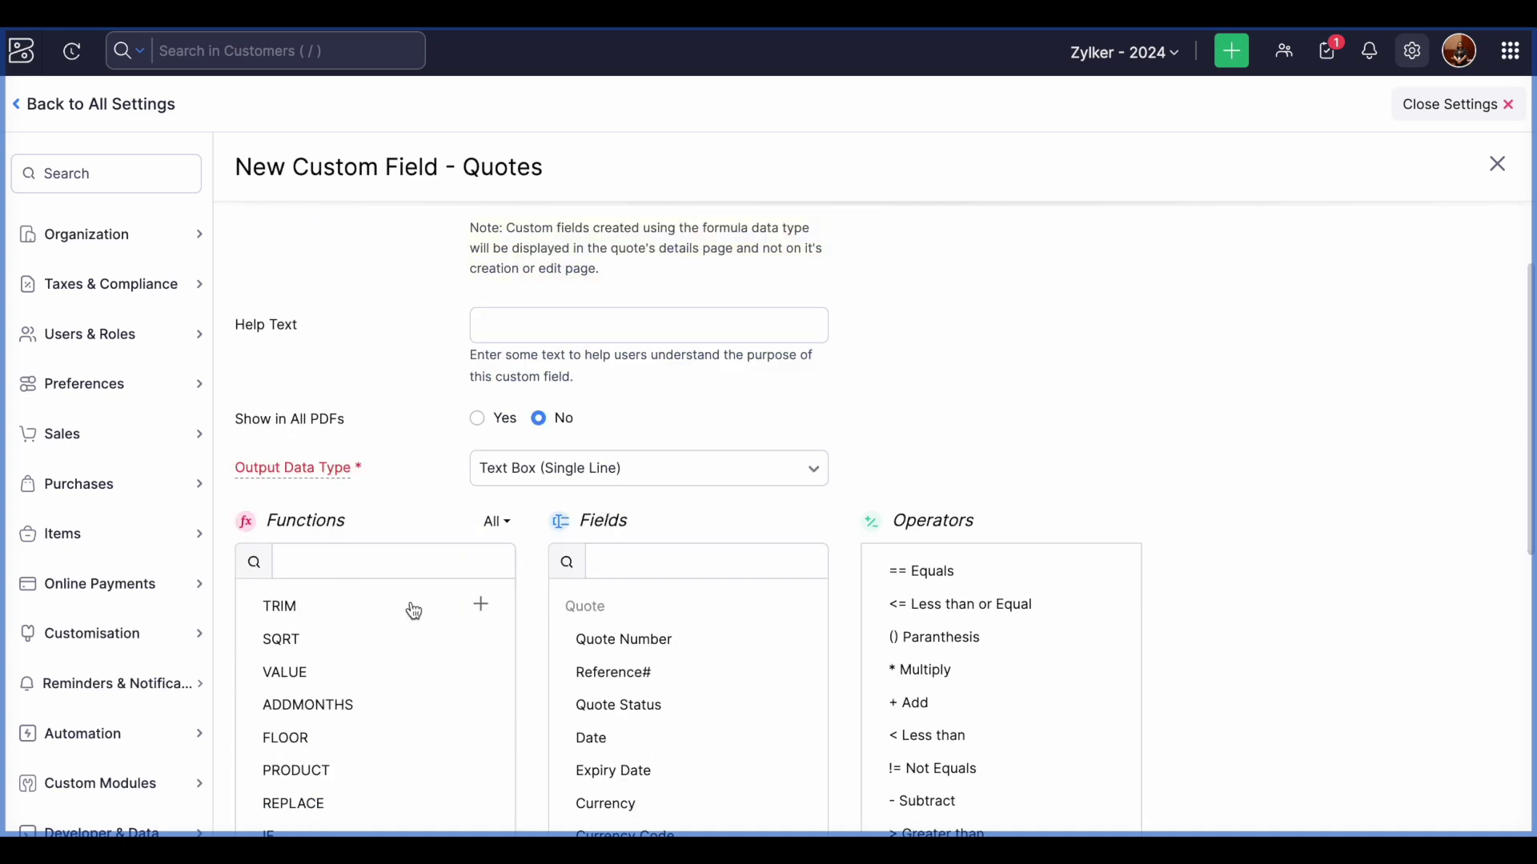
{"action": "scroll", "coordinate": [411, 608], "scroll_direction": "down", "scroll_amount": 1}
{"action": "scroll", "coordinate": [583, 484], "scroll_direction": "down", "scroll_amount": 1}
{"action": "scroll", "coordinate": [579, 475], "scroll_direction": "down", "scroll_amount": 6}
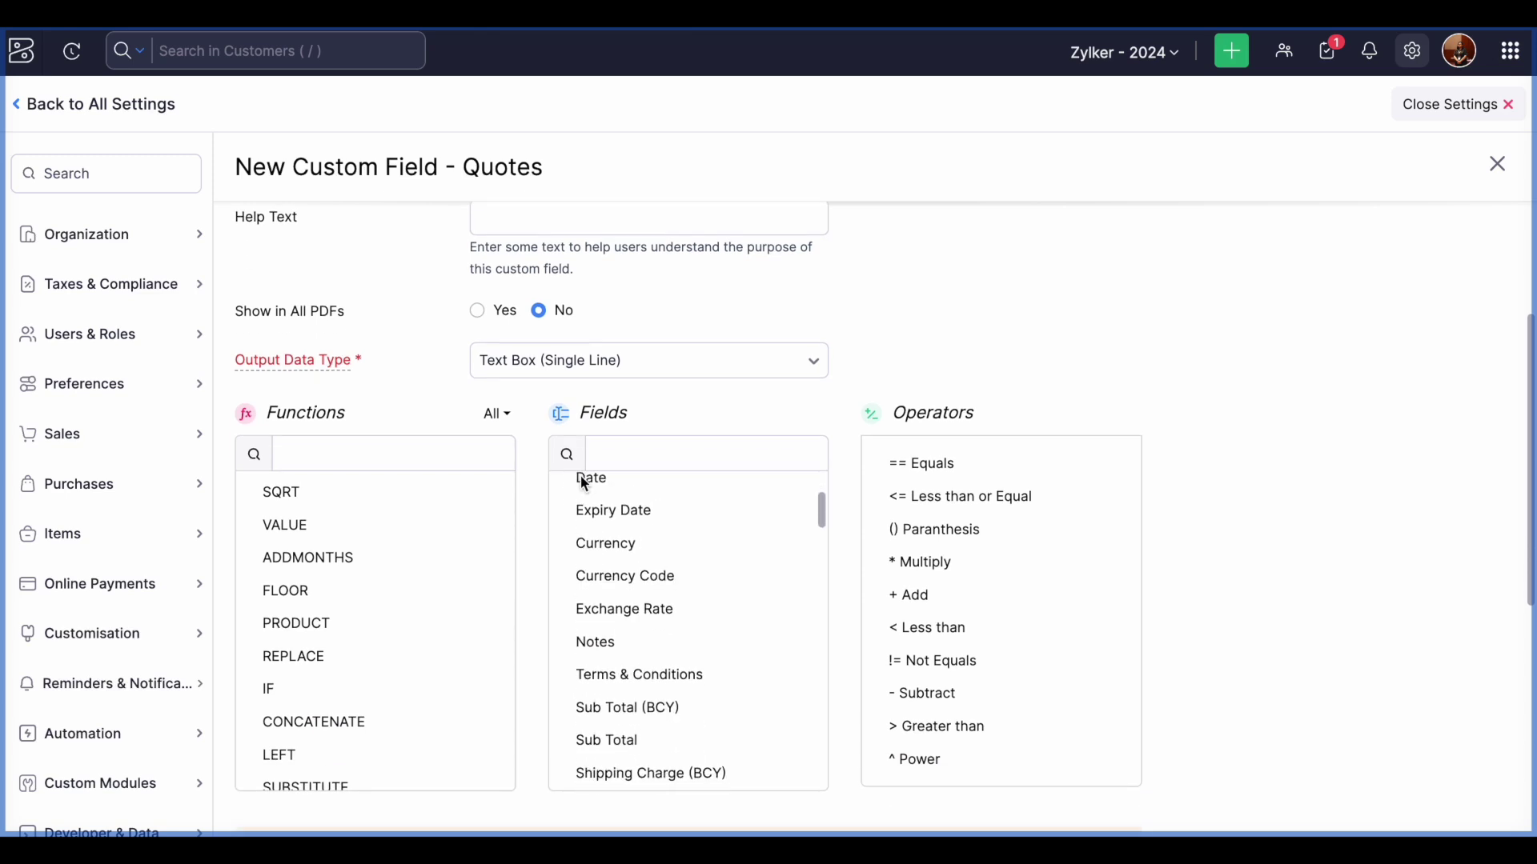
{"action": "scroll", "coordinate": [760, 485], "scroll_direction": "up", "scroll_amount": 5}
{"action": "scroll", "coordinate": [806, 446], "scroll_direction": "down", "scroll_amount": 1}
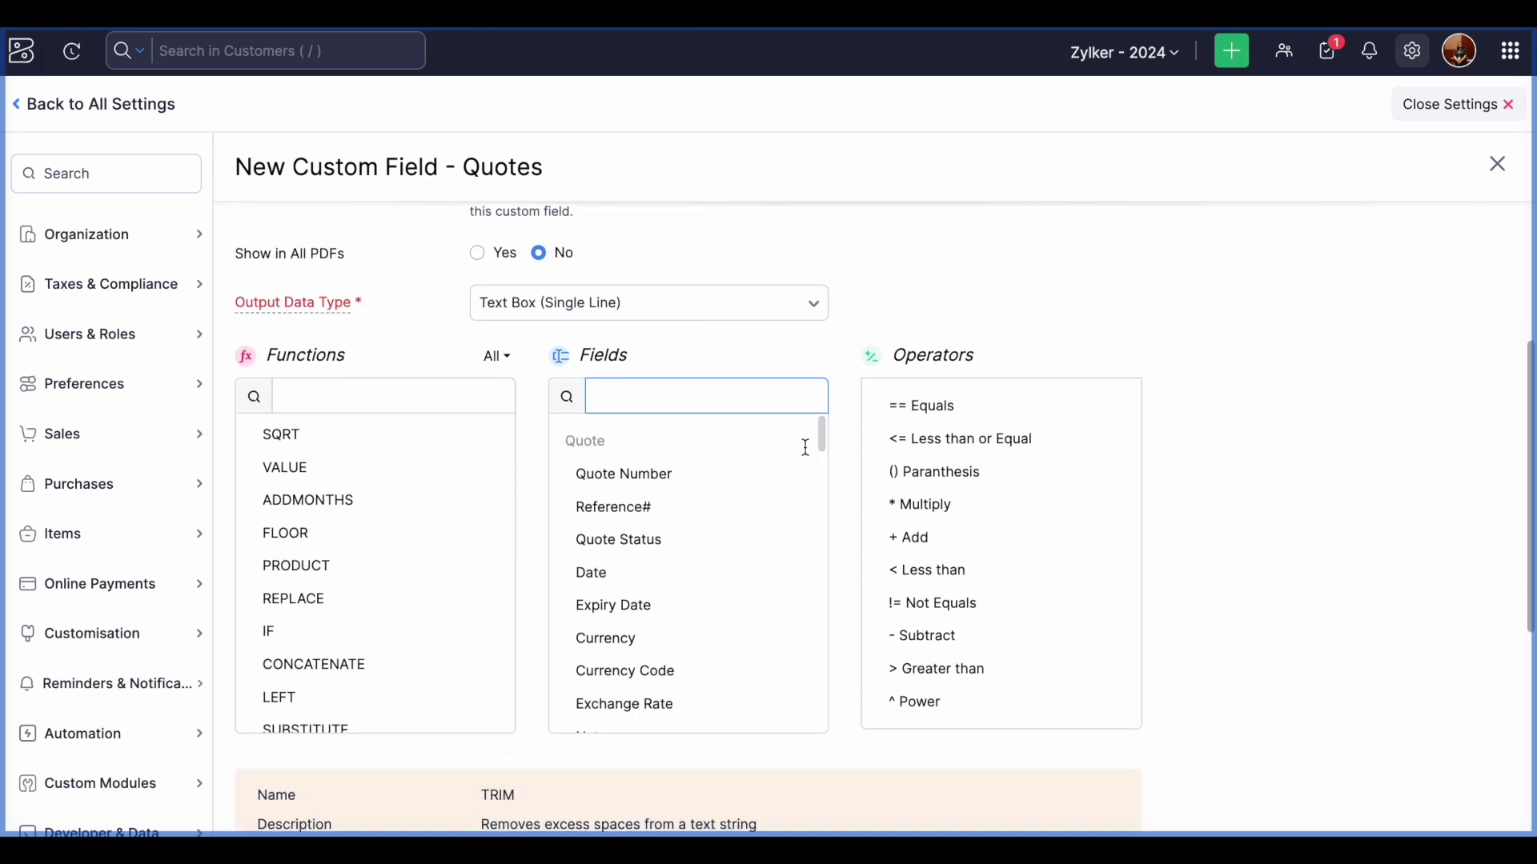
{"action": "scroll", "coordinate": [806, 446], "scroll_direction": "down", "scroll_amount": 2}
{"action": "scroll", "coordinate": [753, 536], "scroll_direction": "down", "scroll_amount": 2}
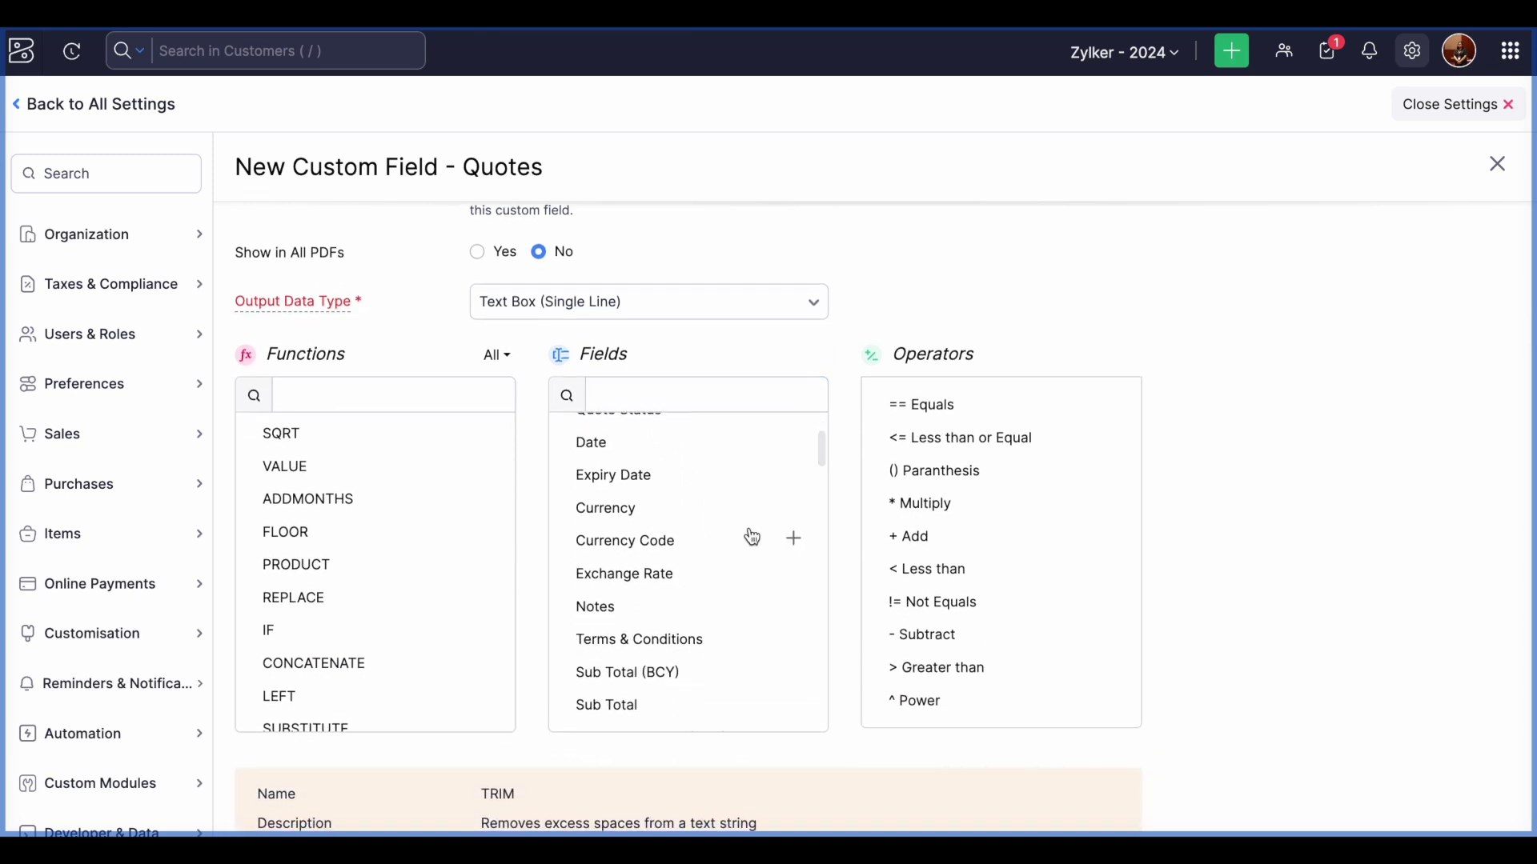
{"action": "scroll", "coordinate": [898, 521], "scroll_direction": "down", "scroll_amount": 1}
{"action": "scroll", "coordinate": [305, 528], "scroll_direction": "down", "scroll_amount": 2}
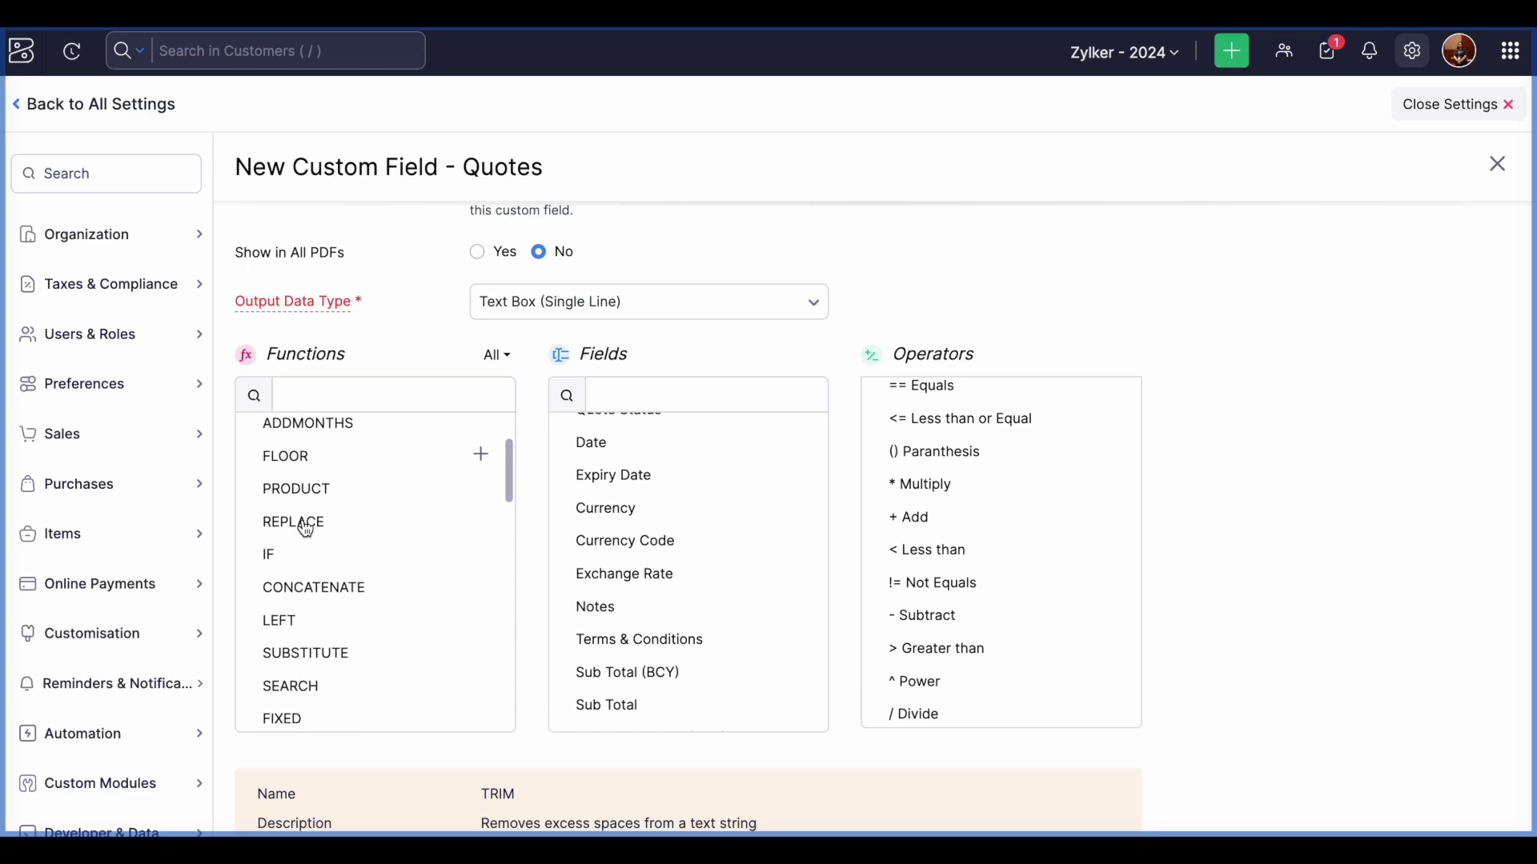
{"action": "scroll", "coordinate": [1153, 379], "scroll_direction": "down", "scroll_amount": 3}
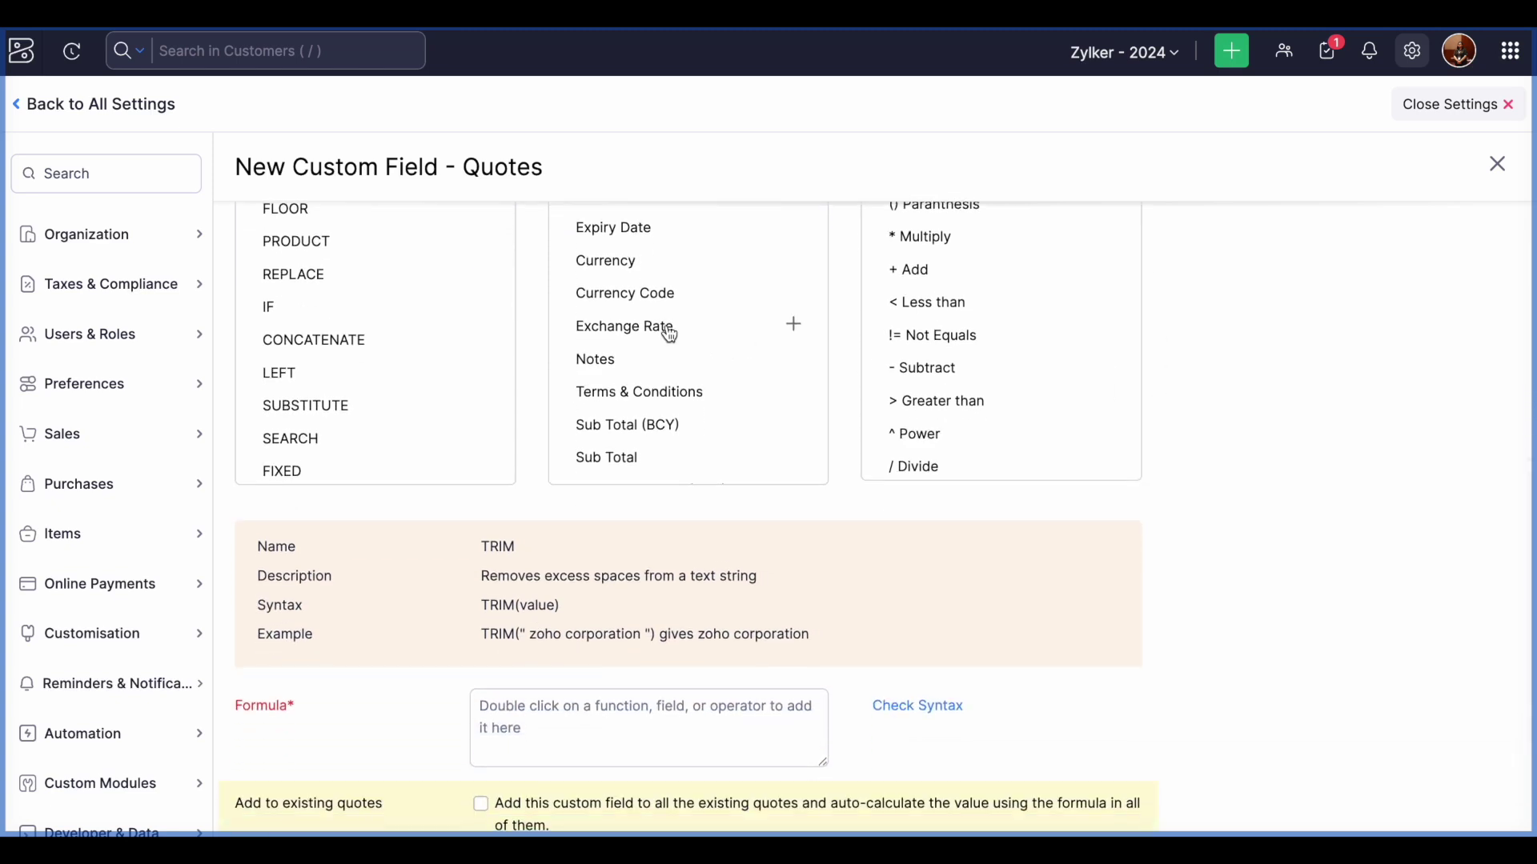
{"action": "scroll", "coordinate": [661, 340], "scroll_direction": "up", "scroll_amount": 3}
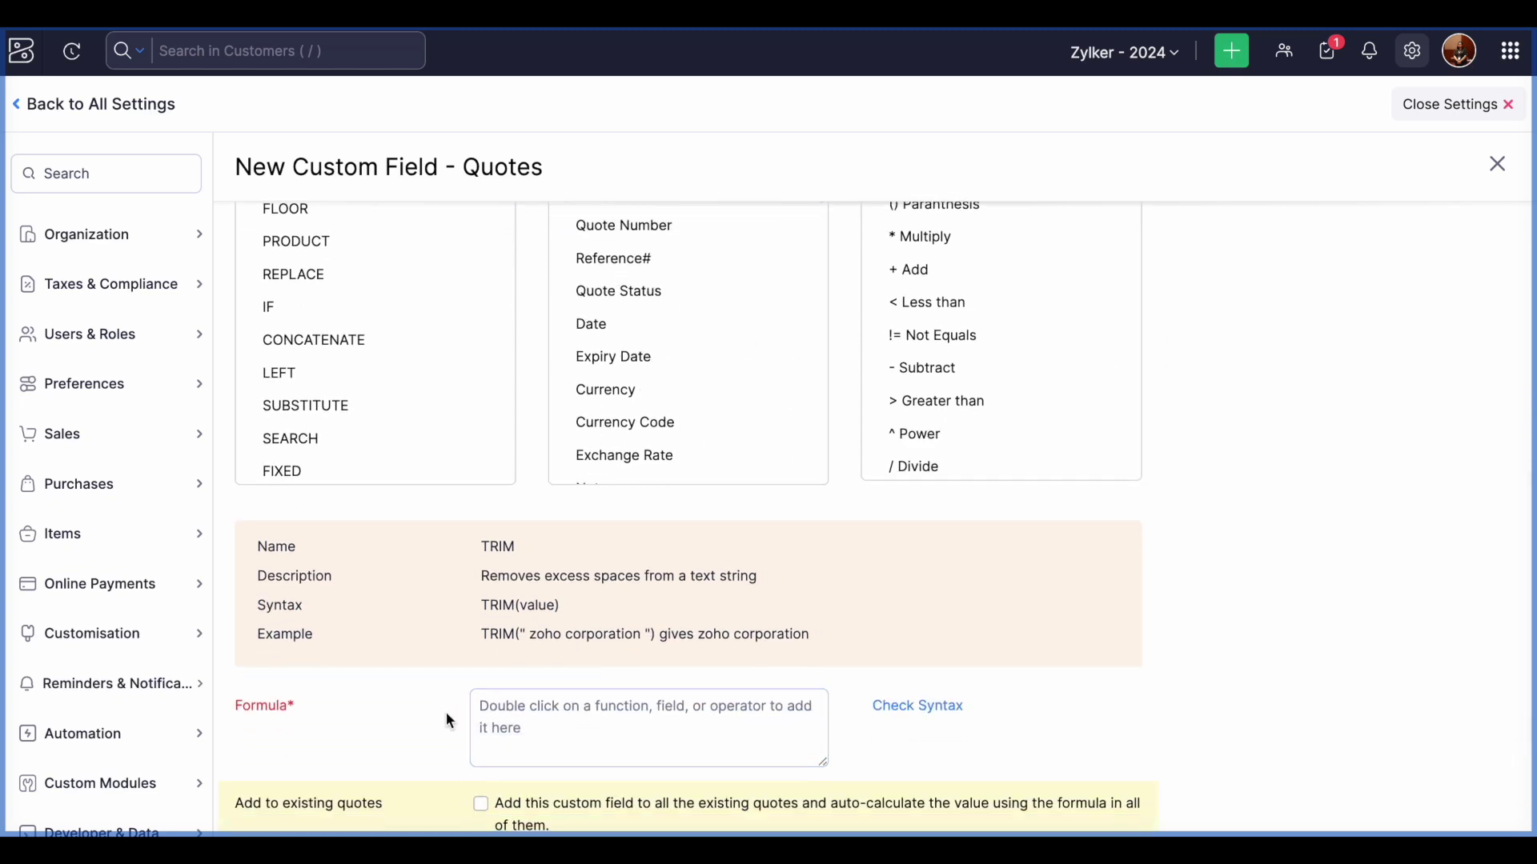
{"action": "scroll", "coordinate": [627, 726], "scroll_direction": "down", "scroll_amount": 2}
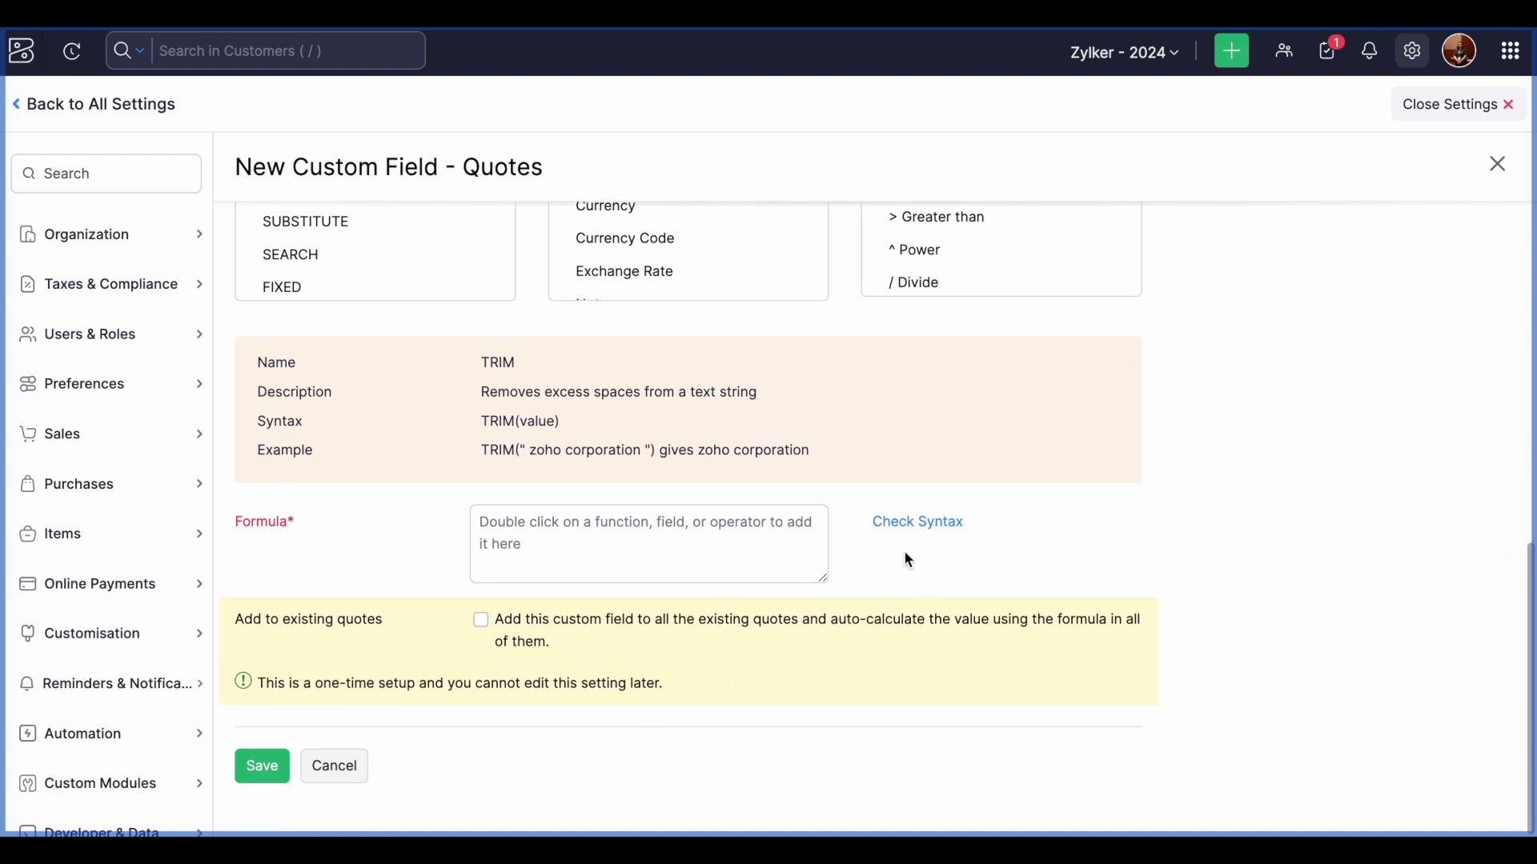
{"action": "left_click", "coordinate": [335, 771]}
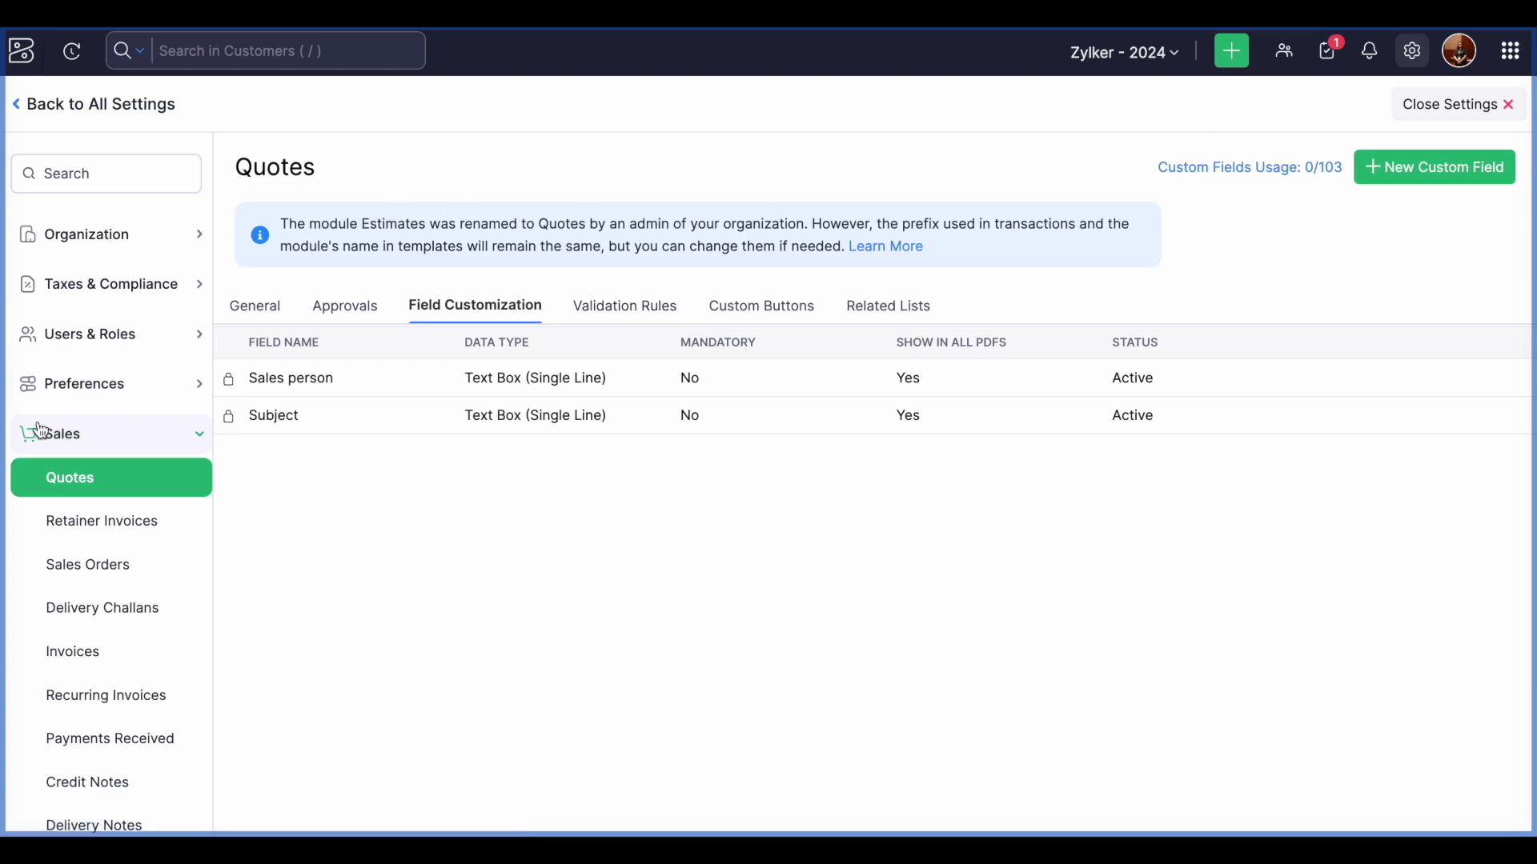
Close the settings and open the sent quote for ₹371.70 from the quotes list
{"action": "left_click", "coordinate": [92, 108]}
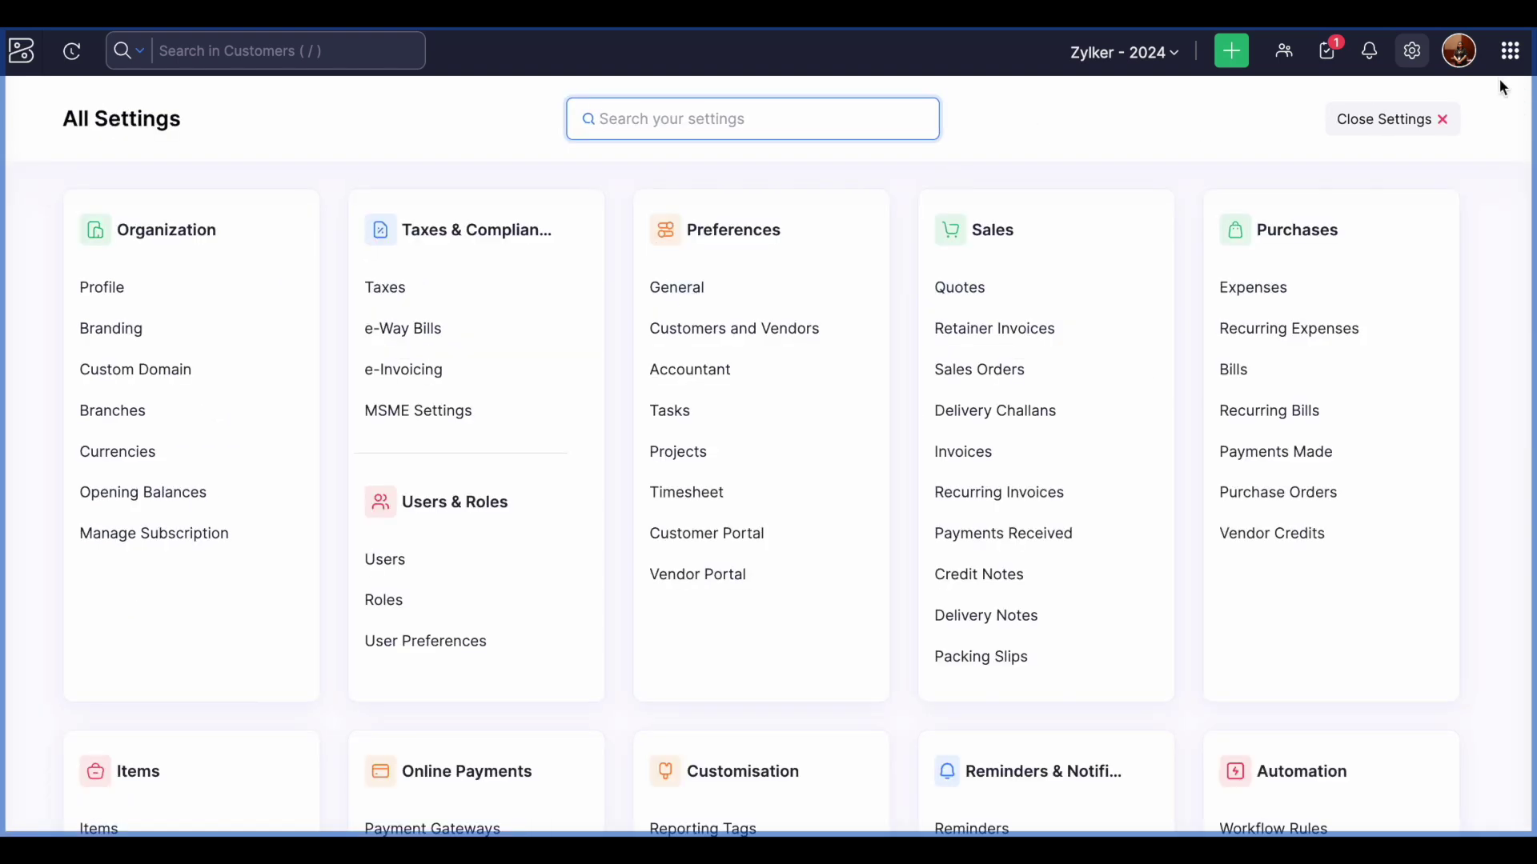
{"action": "left_click", "coordinate": [1443, 122]}
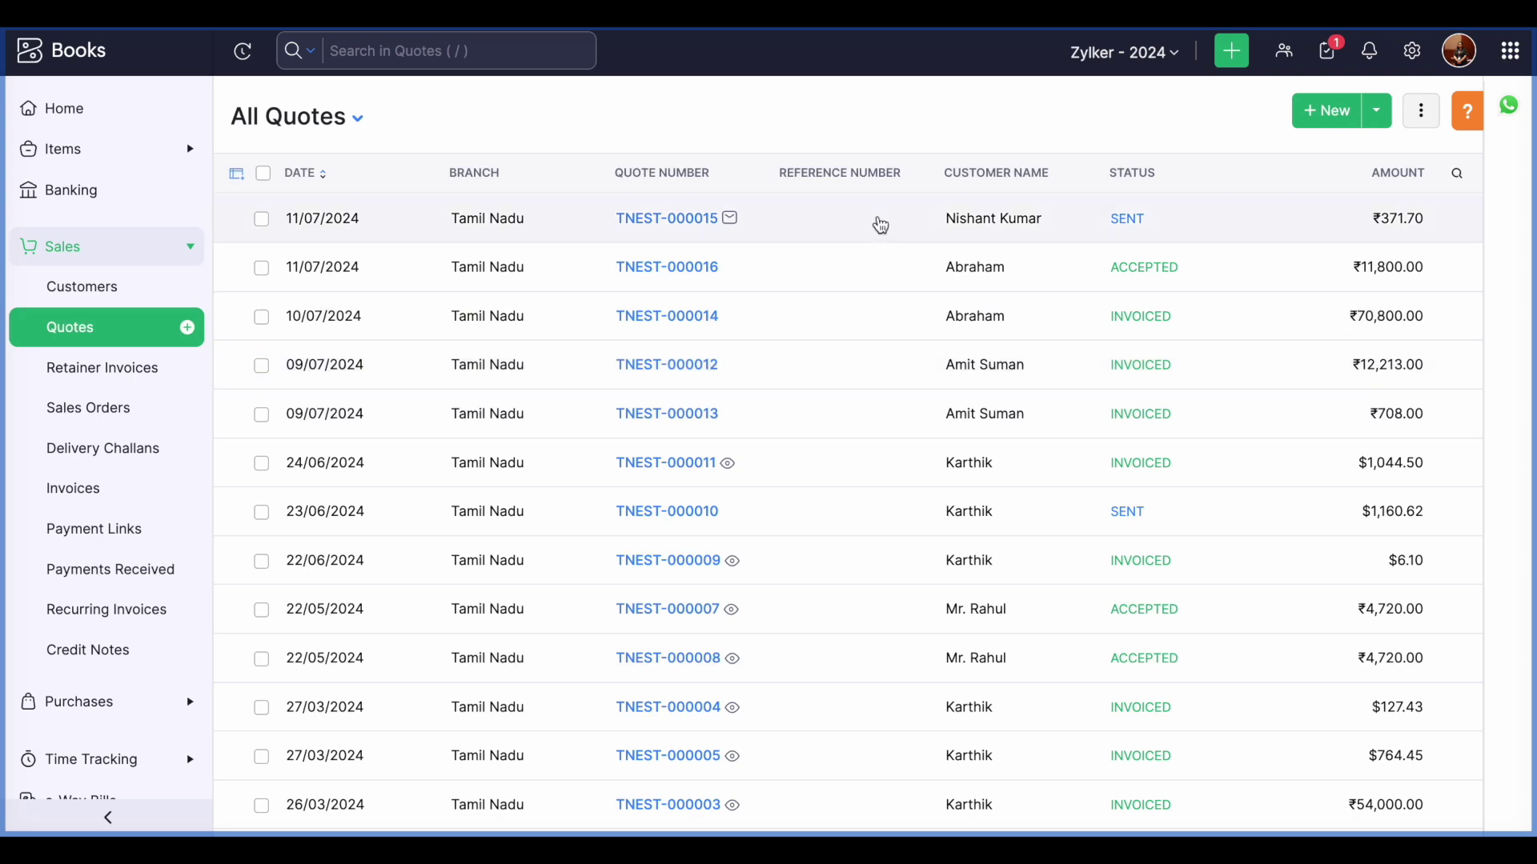
{"action": "left_click", "coordinate": [881, 224]}
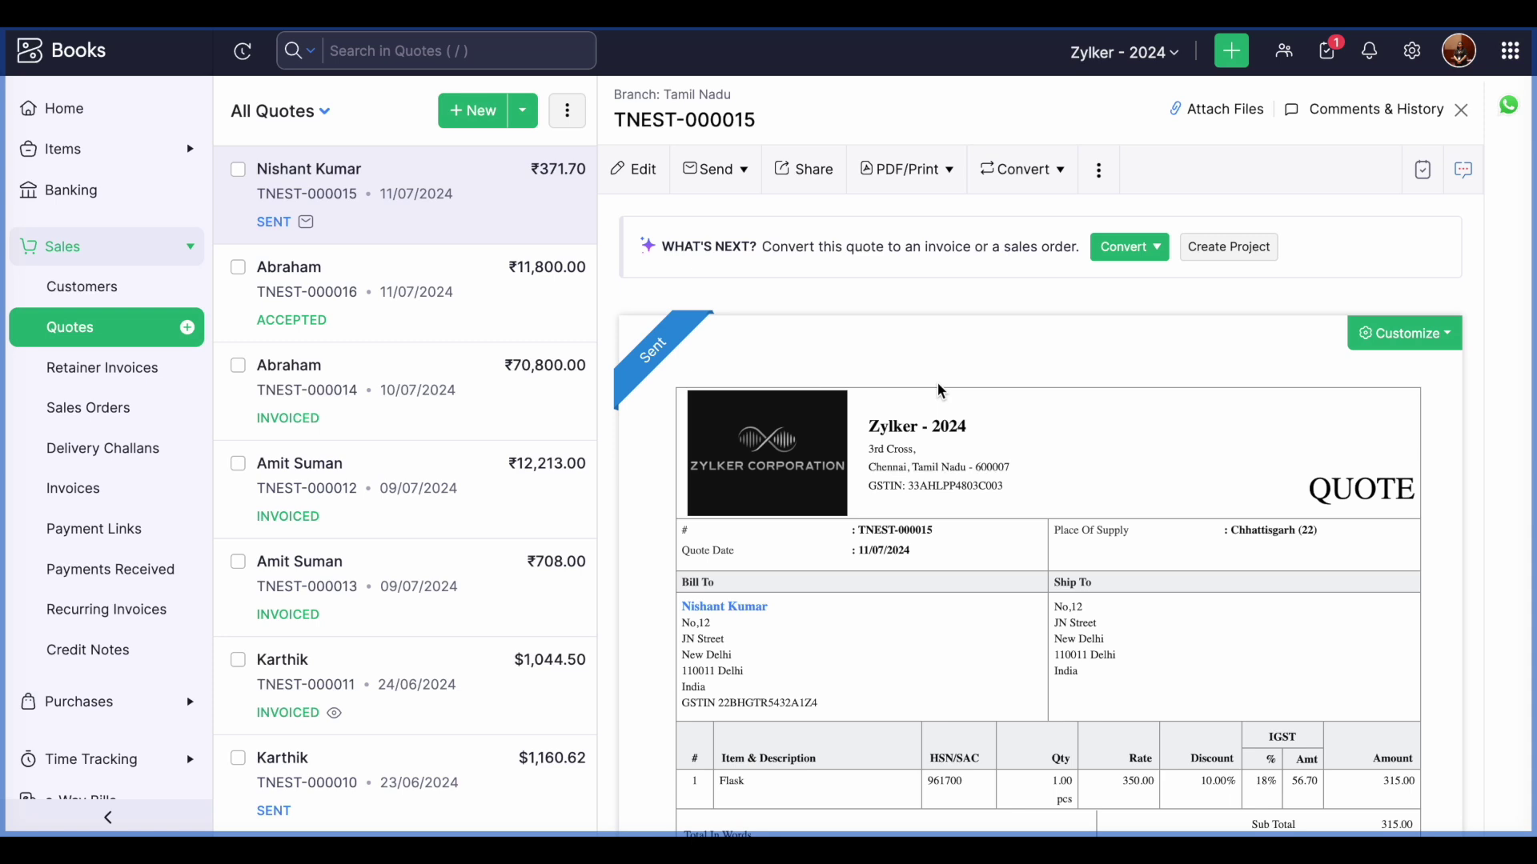
Try to convert the sent quote to a sales order
{"action": "left_click", "coordinate": [1029, 170]}
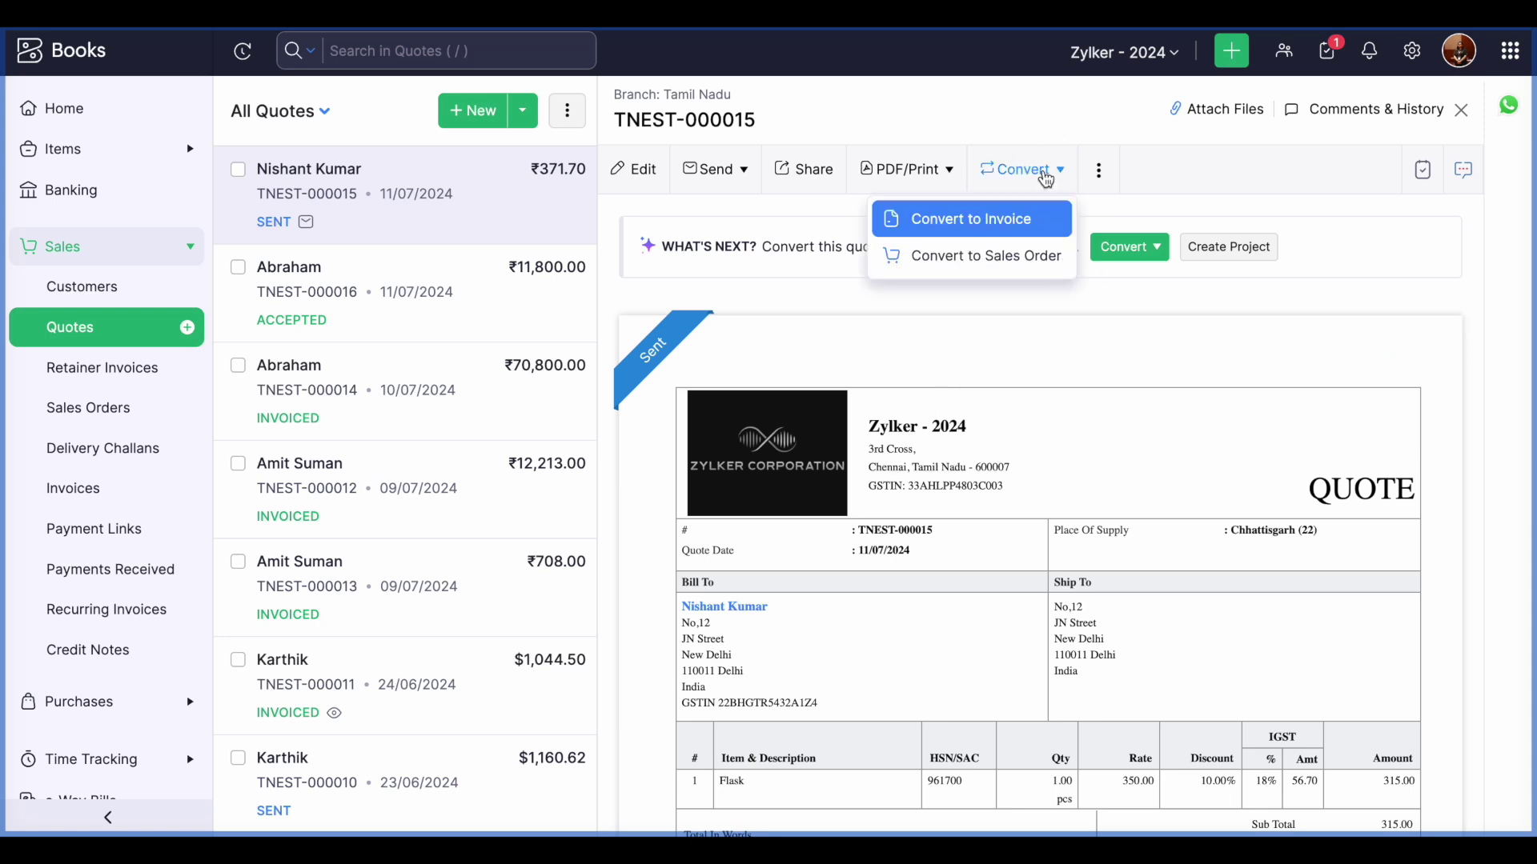
{"action": "left_click", "coordinate": [978, 269]}
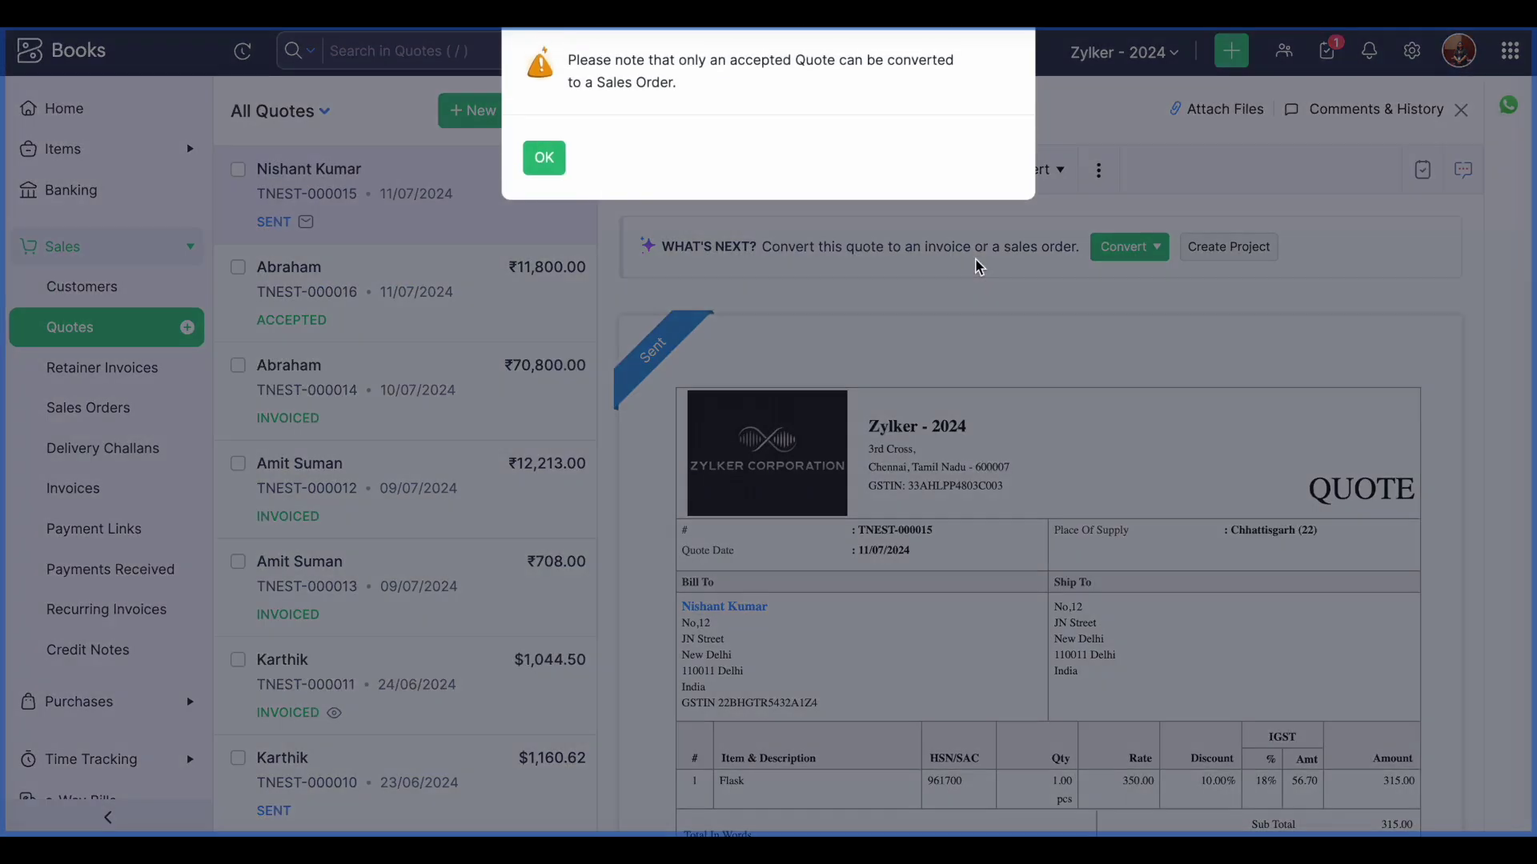
{"action": "left_click", "coordinate": [541, 164]}
Mark the ₹371.70 quote as accepted and create its retainer invoice
{"action": "left_click", "coordinate": [1097, 168]}
{"action": "left_click", "coordinate": [1049, 264]}
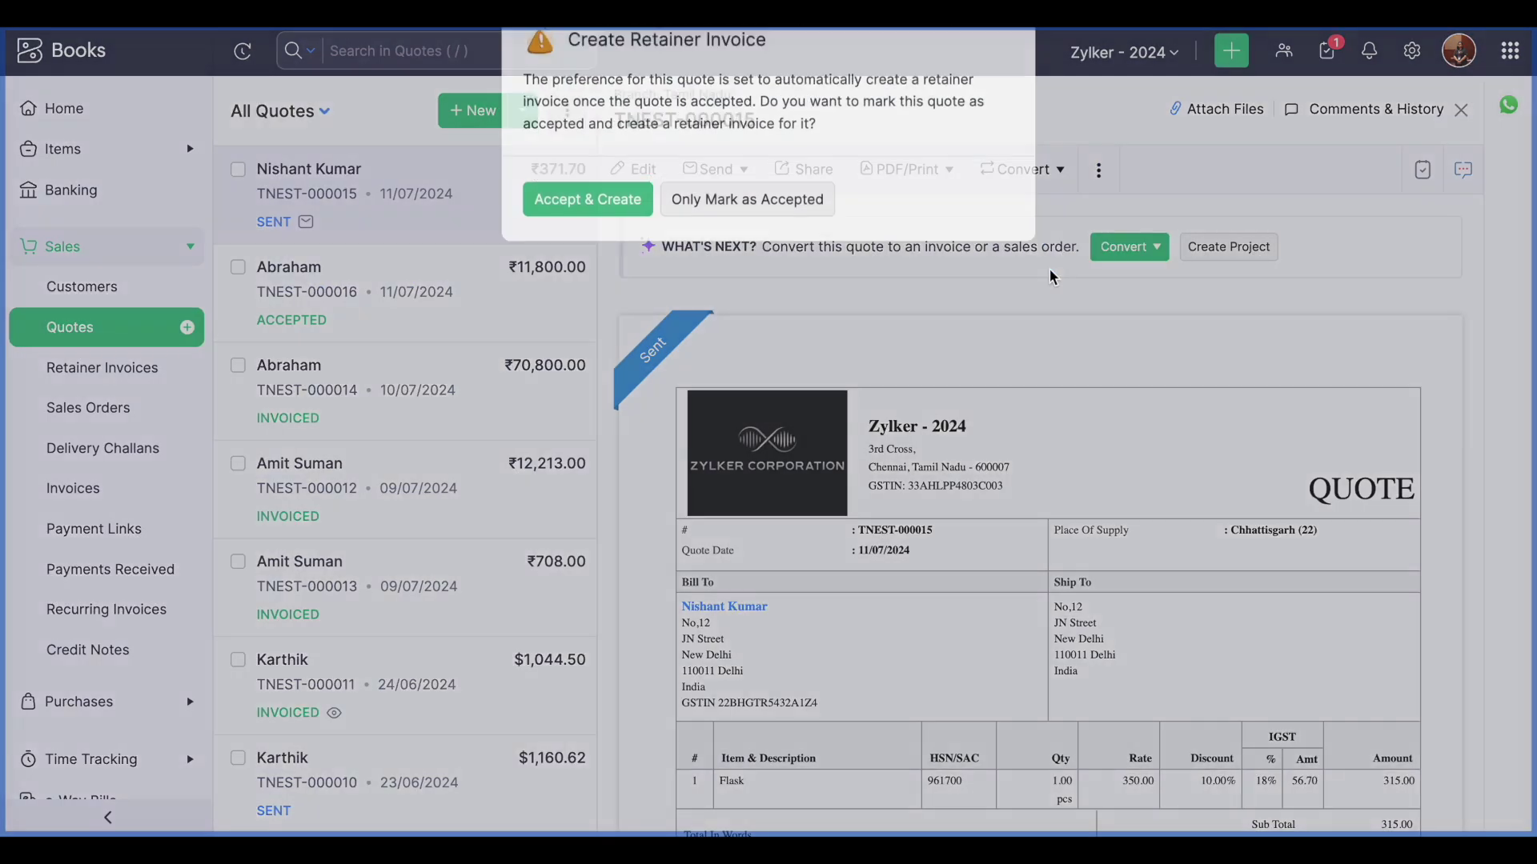
{"action": "left_click", "coordinate": [616, 231]}
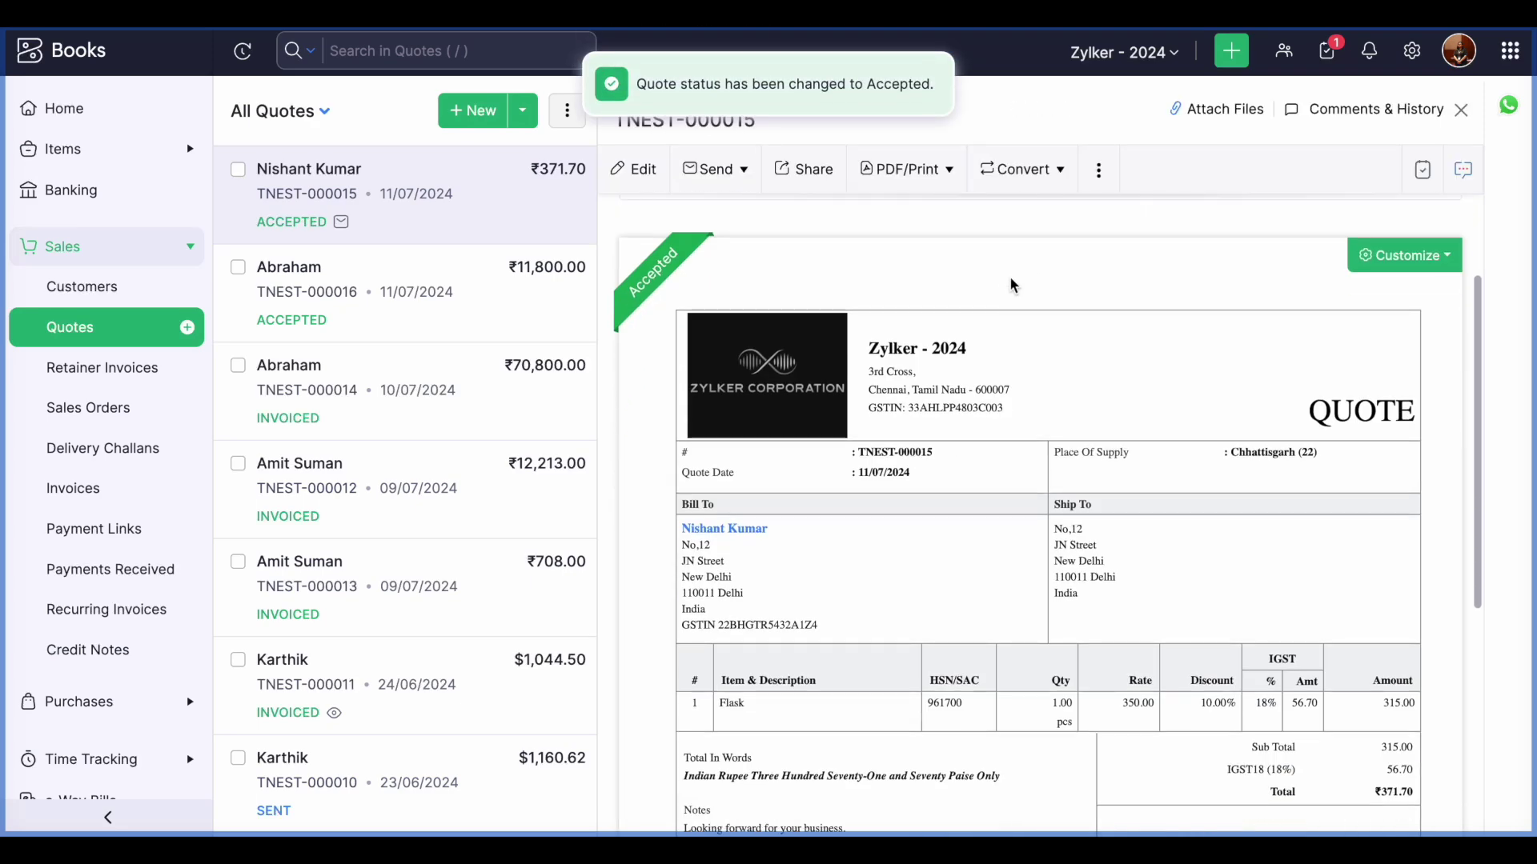
Convert the accepted ₹371.70 quote to a sales order and review its prefilled customer, date and payment terms
{"action": "left_click", "coordinate": [1033, 169]}
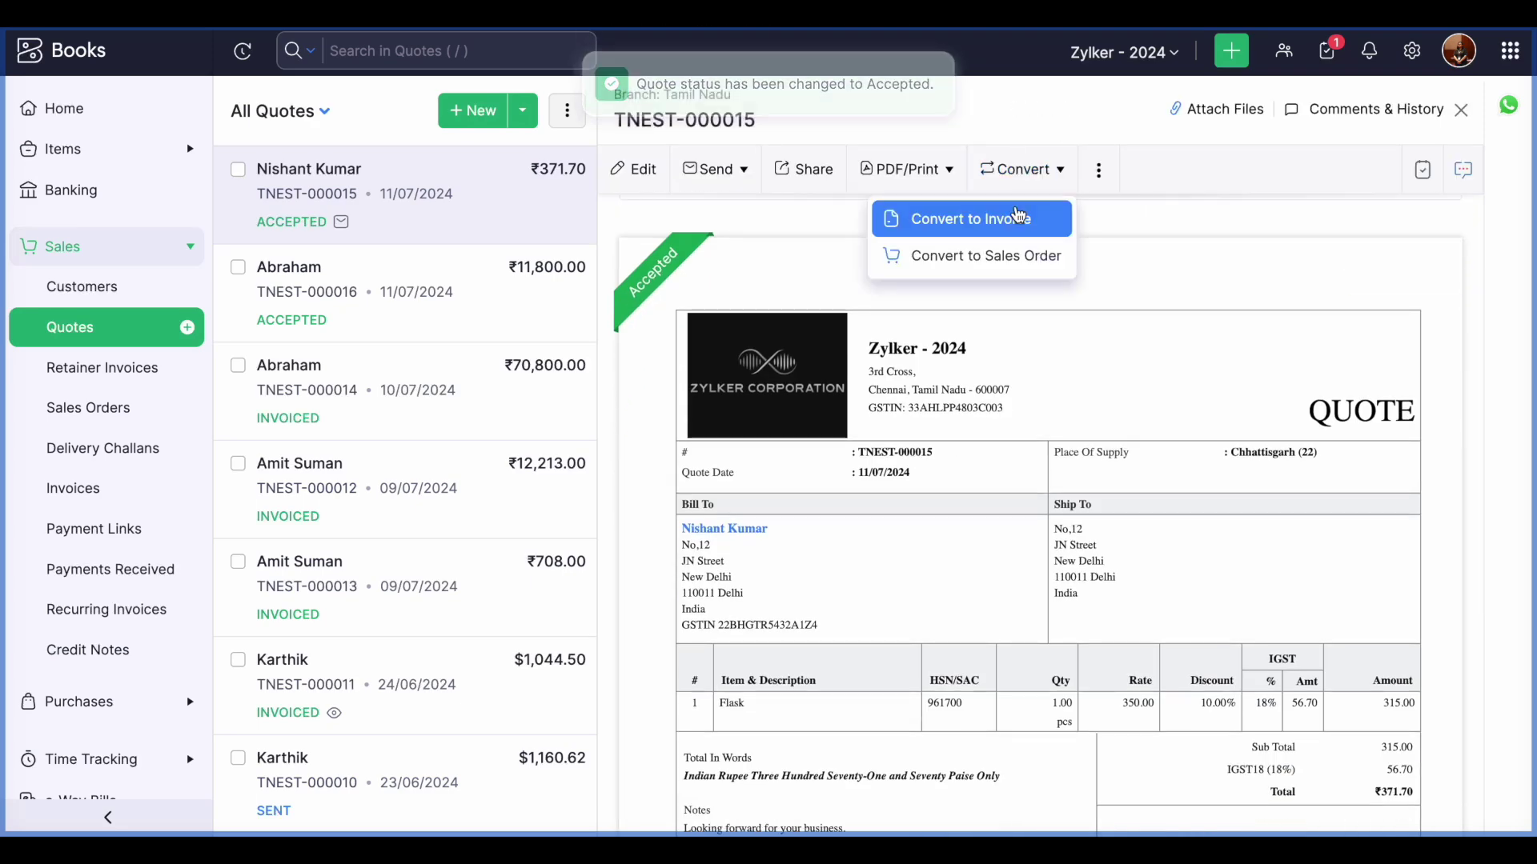
{"action": "left_click", "coordinate": [1005, 255]}
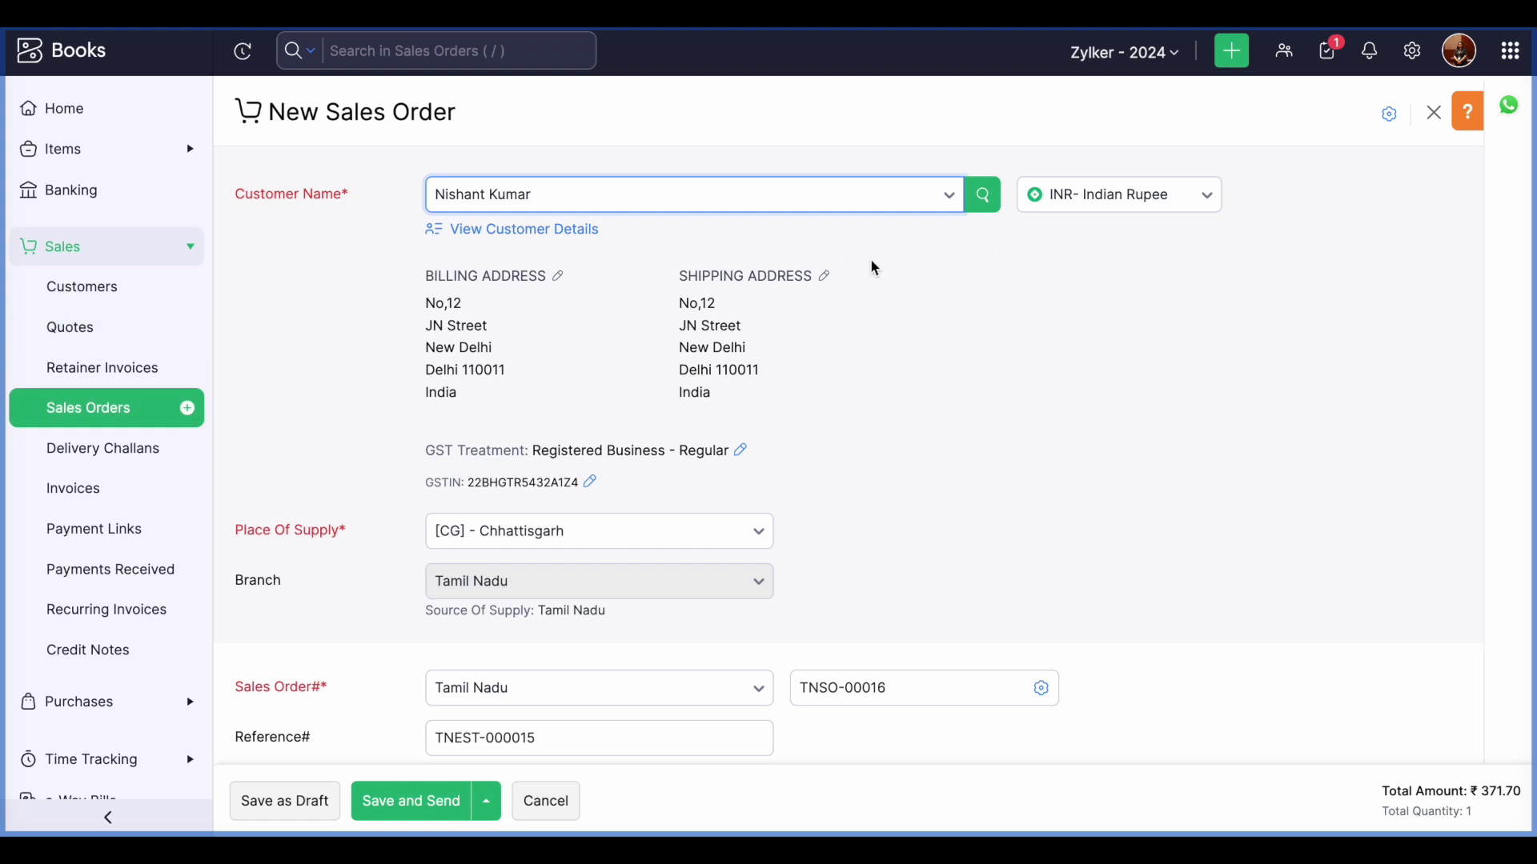
{"action": "scroll", "coordinate": [880, 309], "scroll_direction": "down", "scroll_amount": 1}
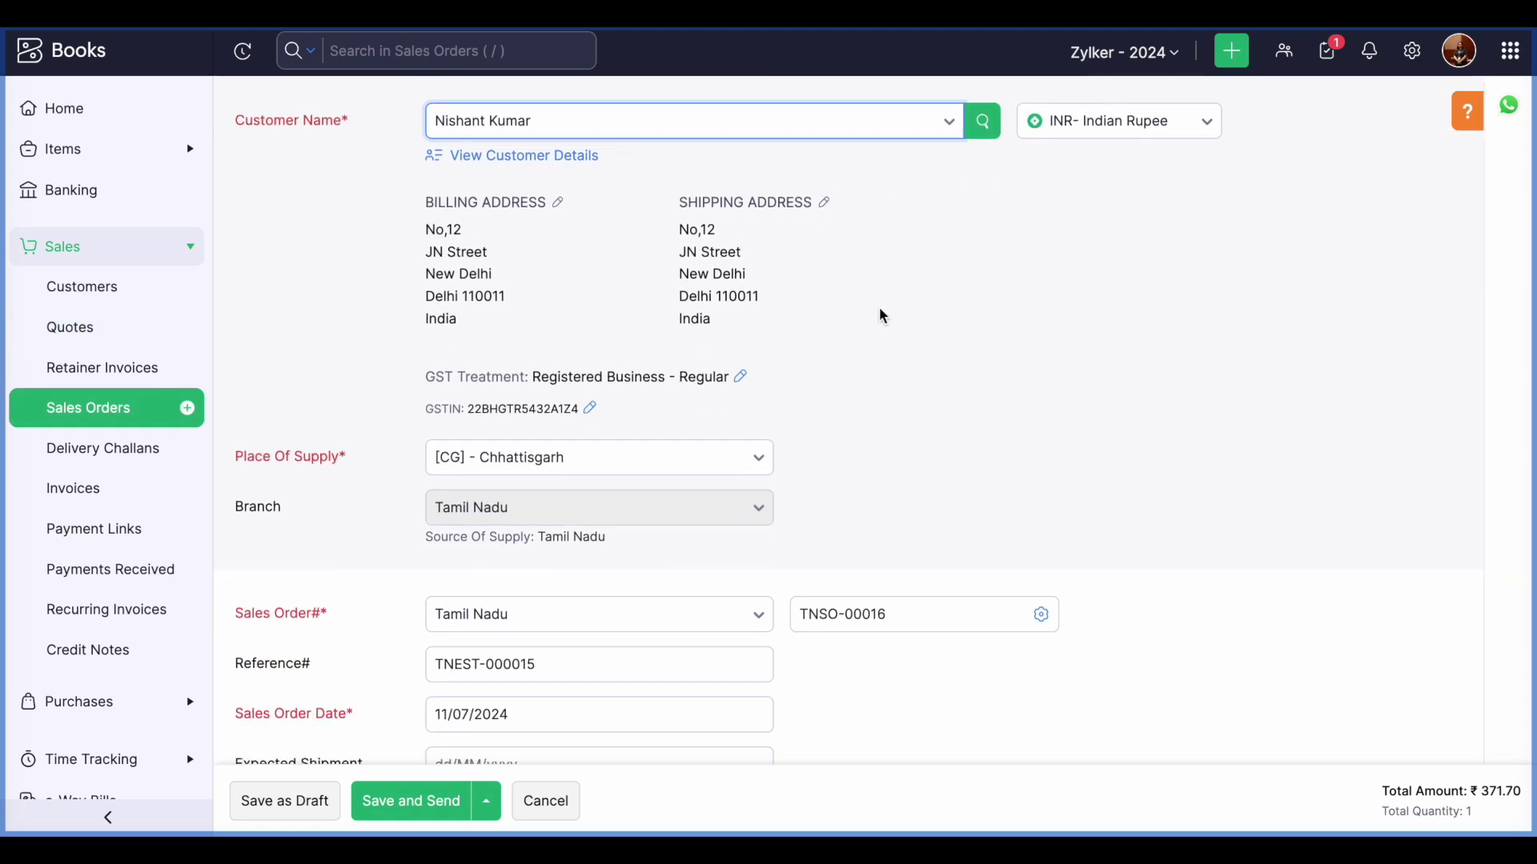
{"action": "scroll", "coordinate": [880, 312], "scroll_direction": "down", "scroll_amount": 6}
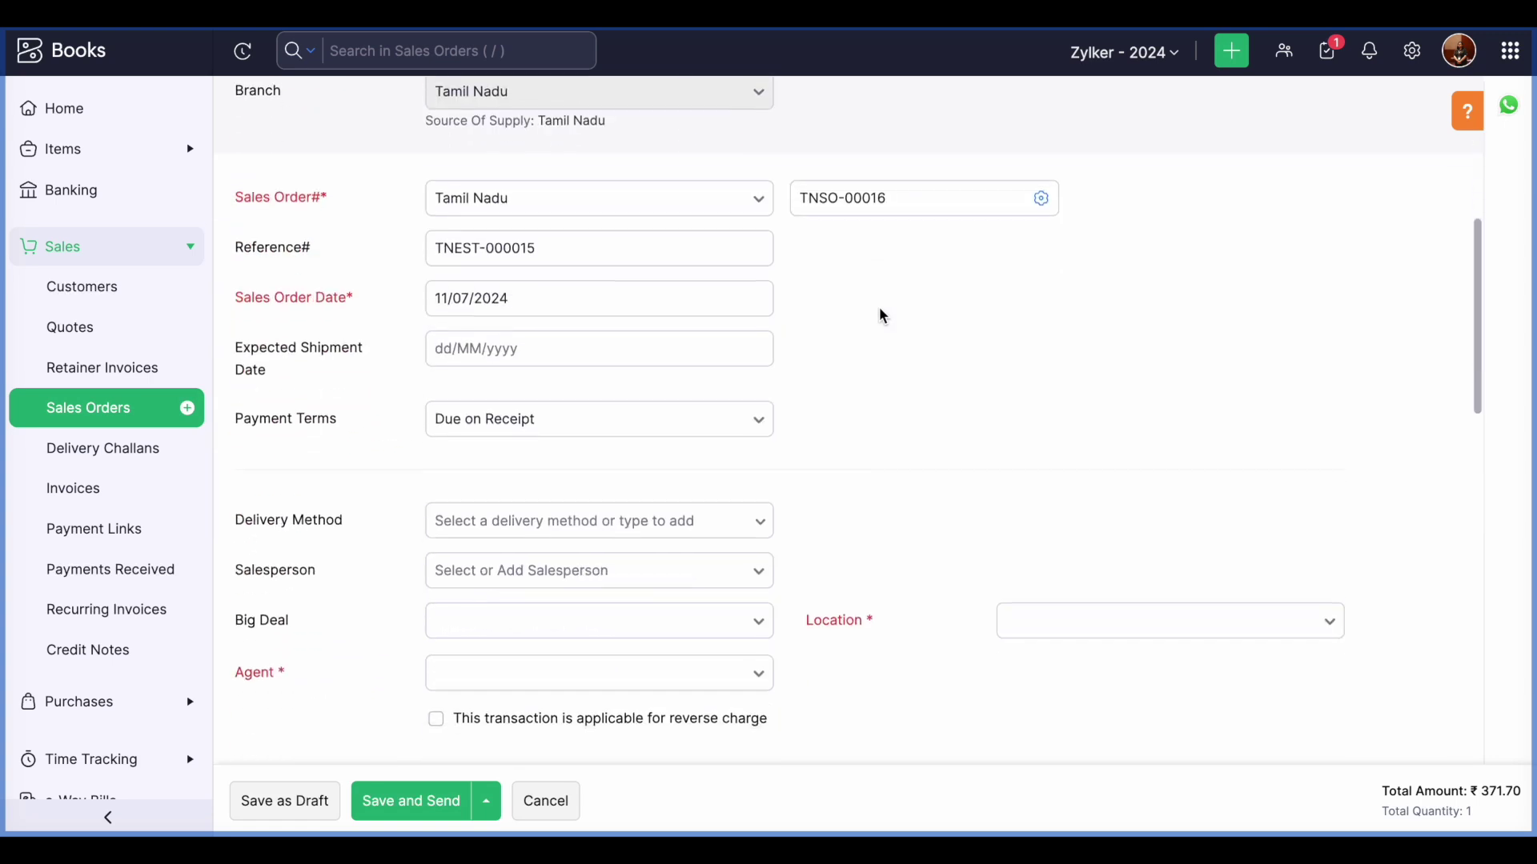
{"action": "scroll", "coordinate": [879, 312], "scroll_direction": "up", "scroll_amount": 1}
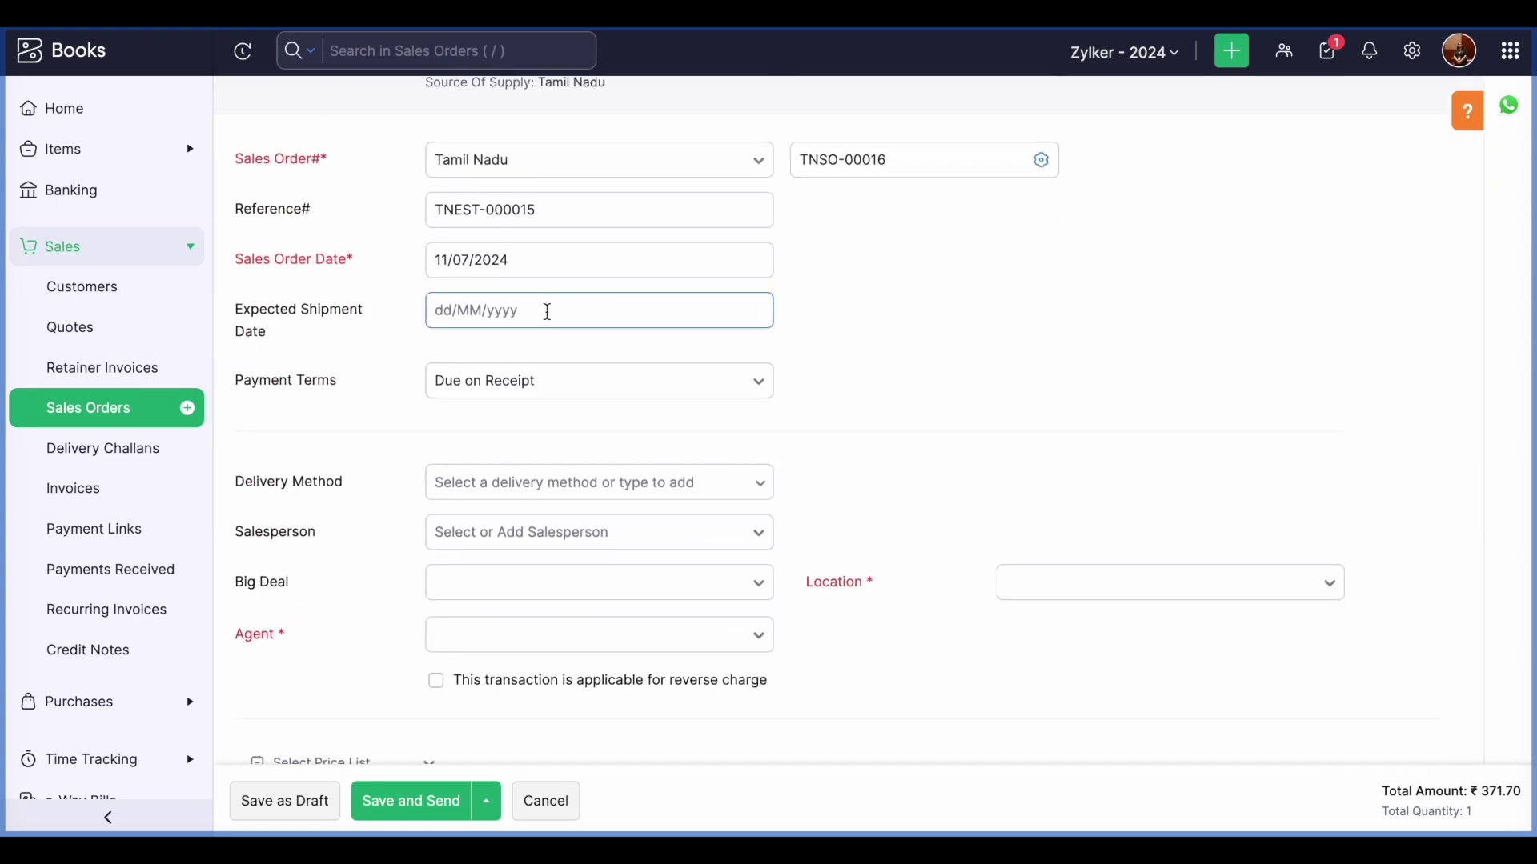
{"action": "scroll", "coordinate": [838, 362], "scroll_direction": "down", "scroll_amount": 3}
Select an agent and set the location to Kochi in the new sales order
{"action": "left_click", "coordinate": [708, 398]}
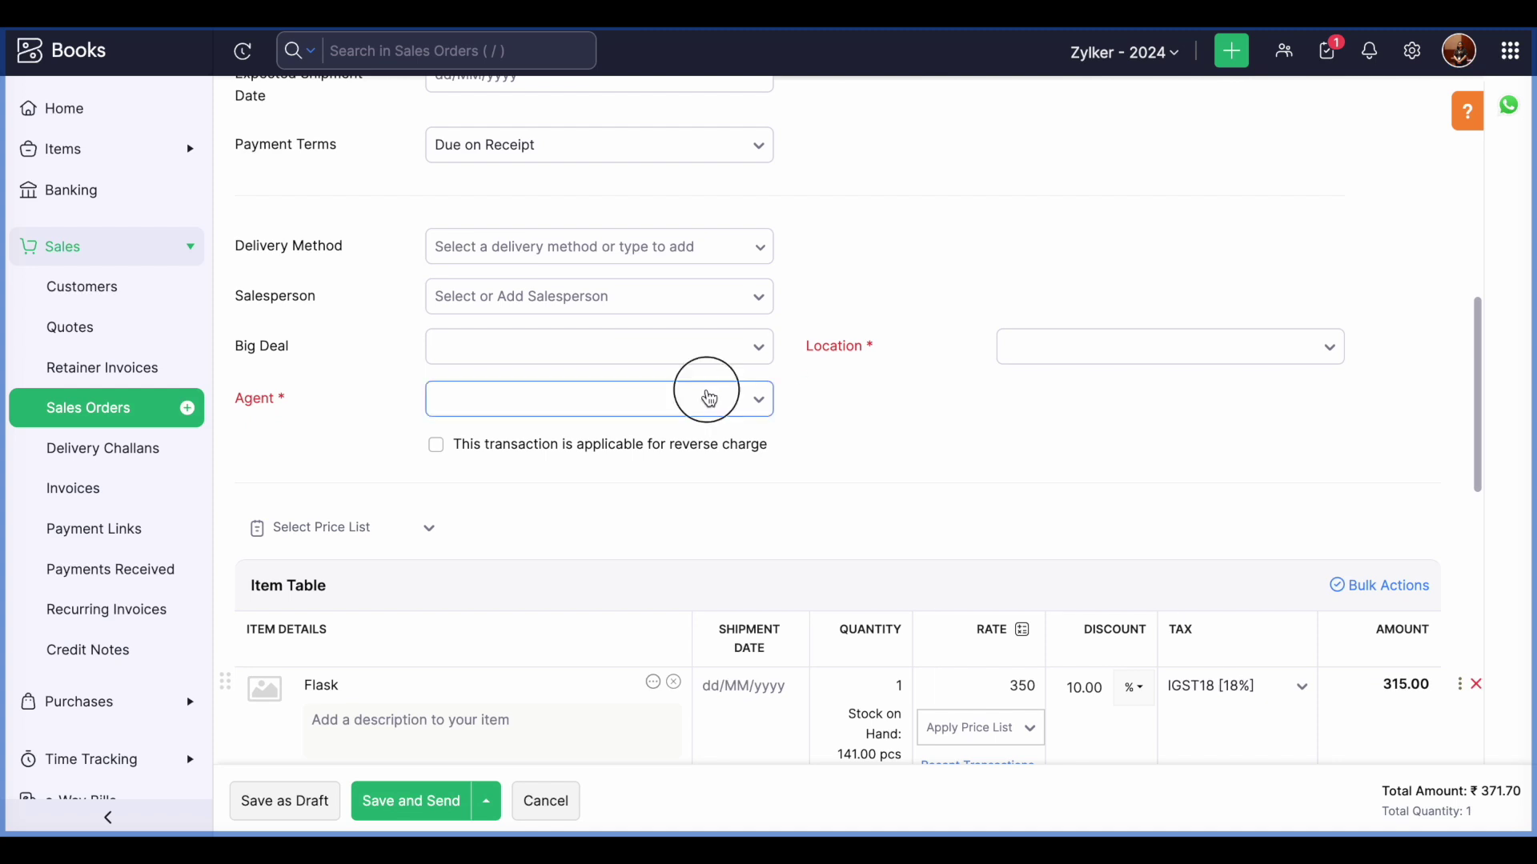
{"action": "left_click", "coordinate": [632, 512]}
{"action": "left_click", "coordinate": [1045, 349]}
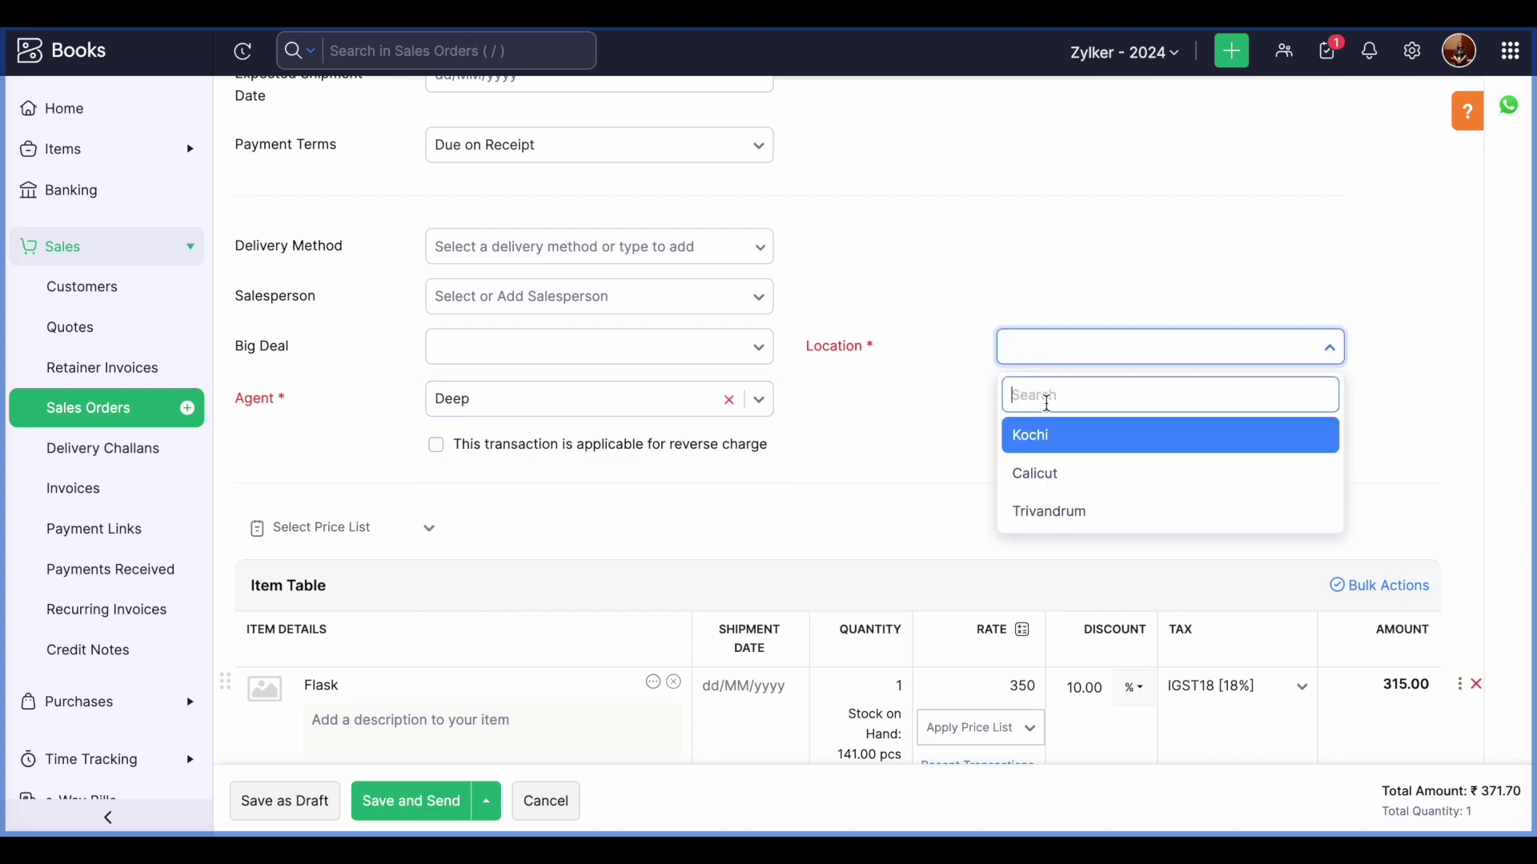
{"action": "left_click", "coordinate": [1048, 434]}
Check the Flask item line, save the sales order as a draft and mark it as confirmed
{"action": "scroll", "coordinate": [900, 458], "scroll_direction": "down", "scroll_amount": 2}
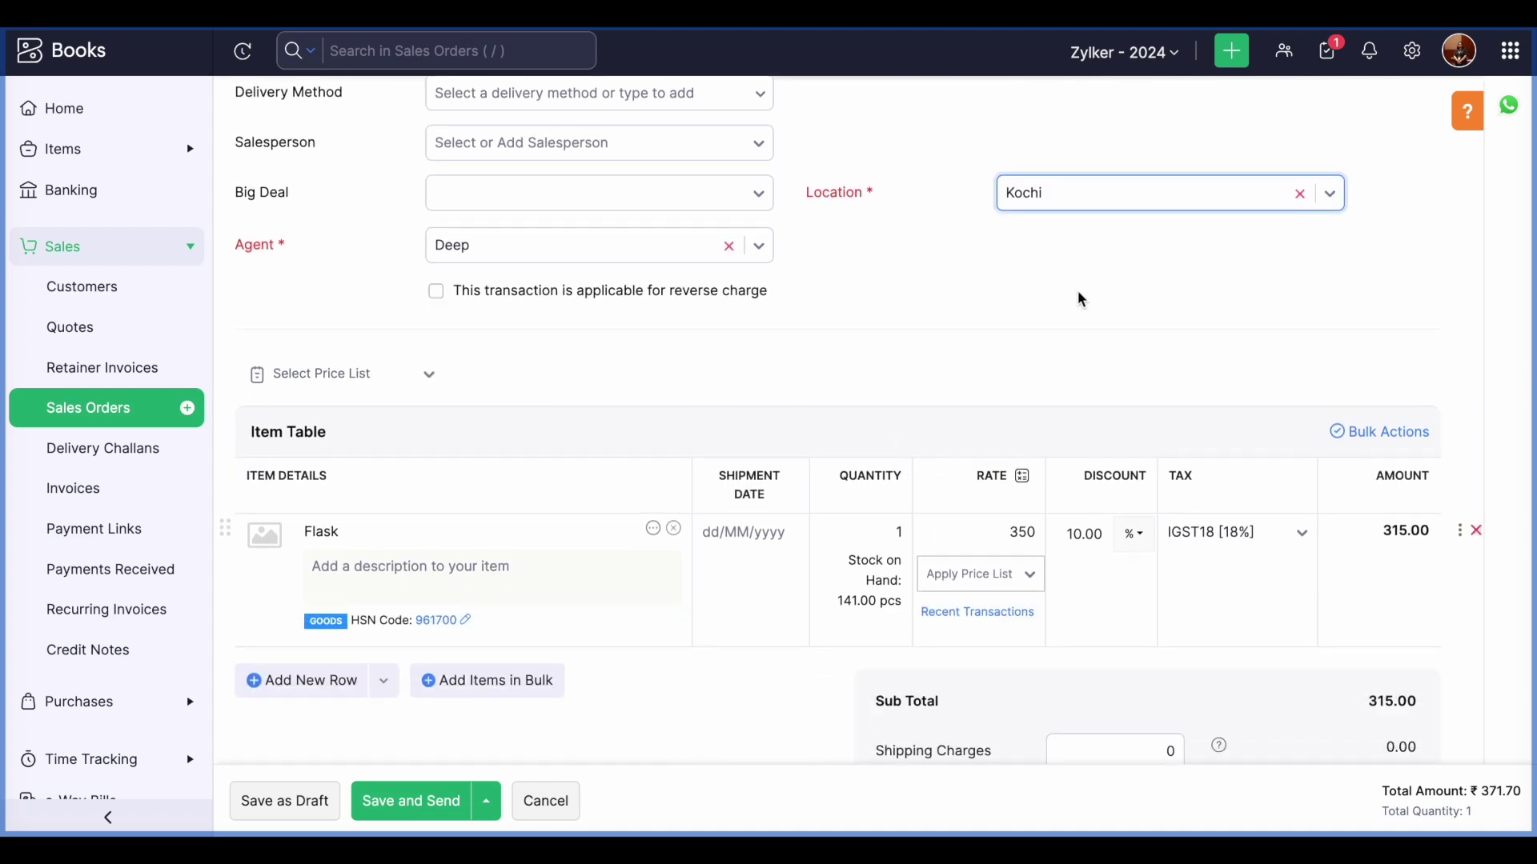
{"action": "scroll", "coordinate": [1078, 294], "scroll_direction": "down", "scroll_amount": 3}
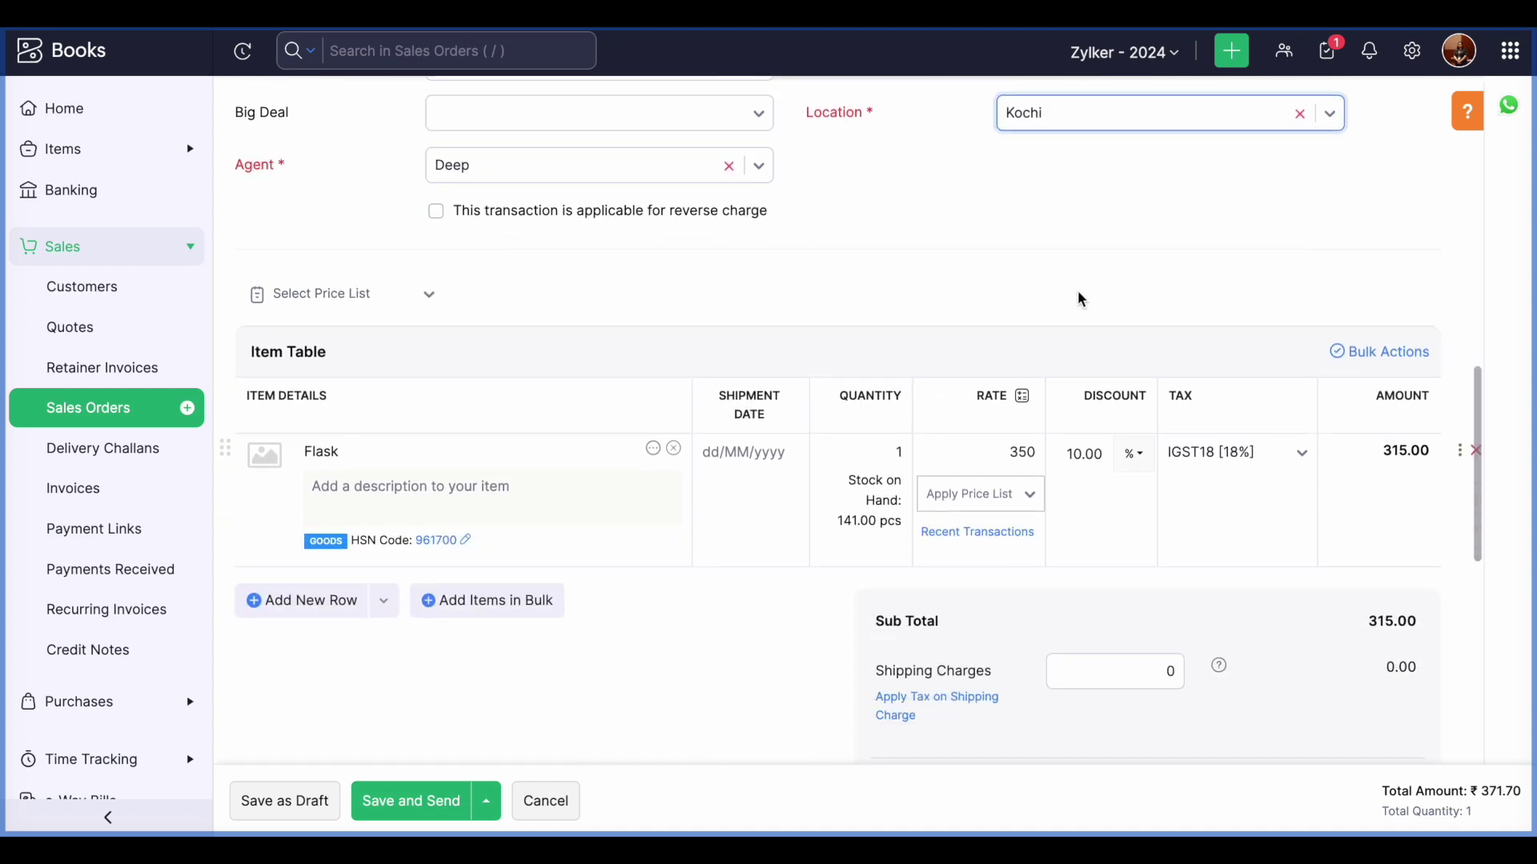
{"action": "left_click", "coordinate": [306, 791]}
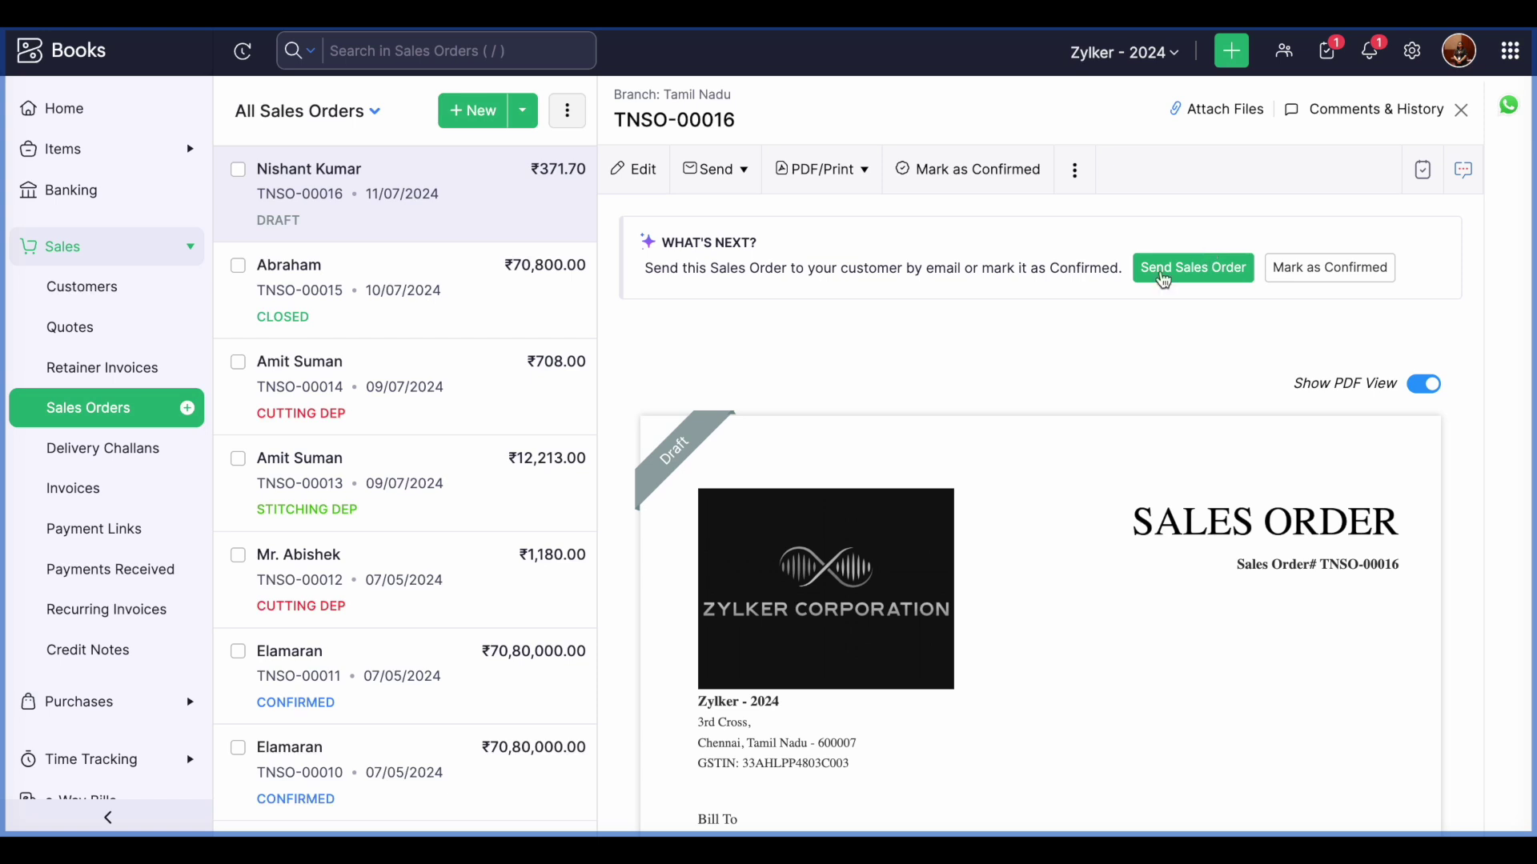
{"action": "left_click", "coordinate": [1277, 274]}
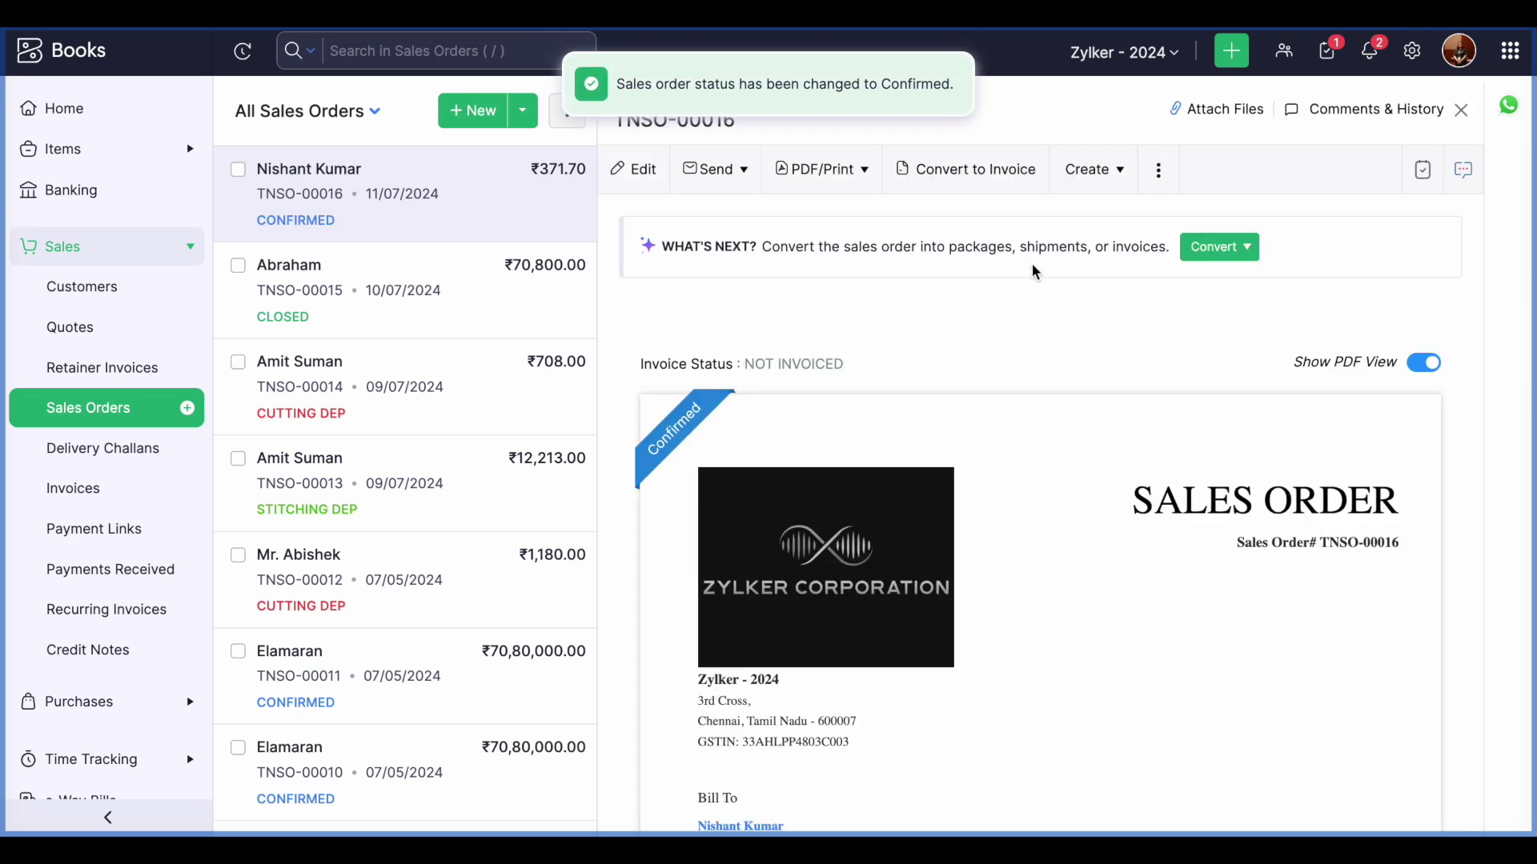
Close the confirmed sales order and view the custom statuses in the sales order settings
{"action": "left_click", "coordinate": [1465, 113]}
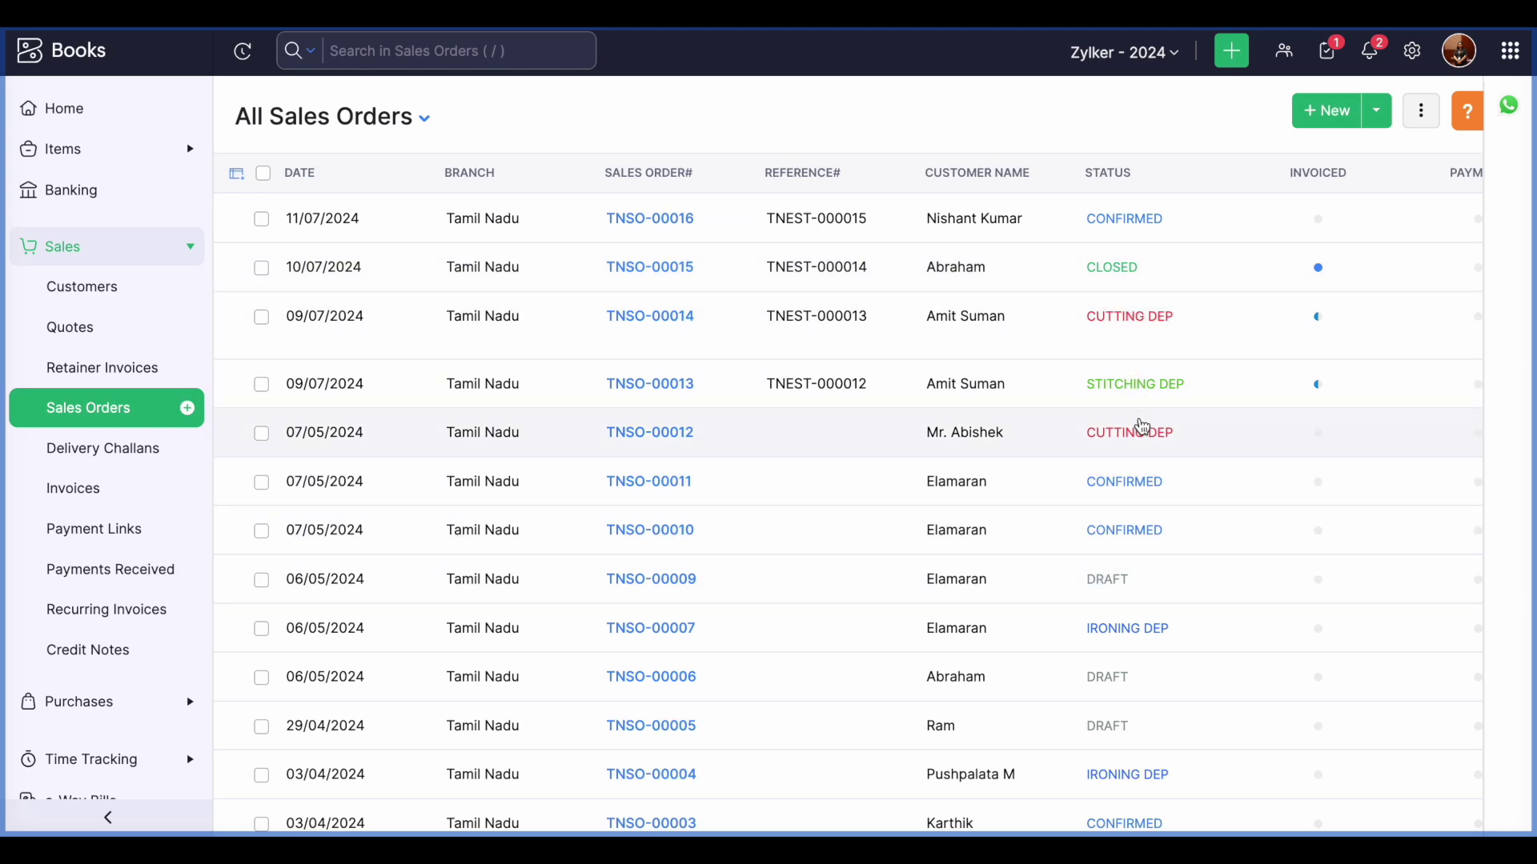
{"action": "left_click", "coordinate": [1412, 54]}
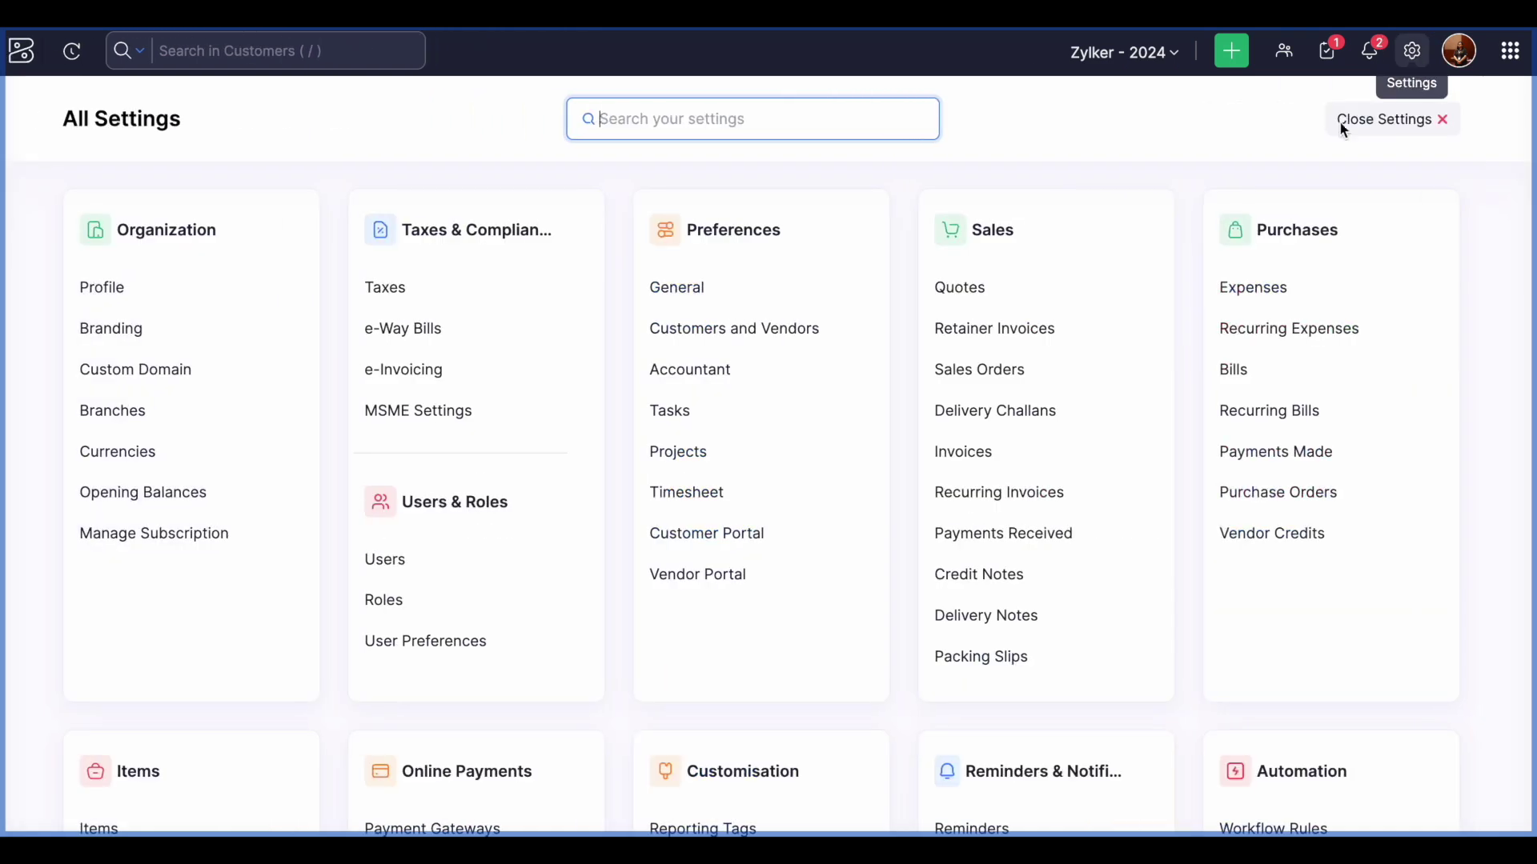
{"action": "left_click", "coordinate": [994, 377]}
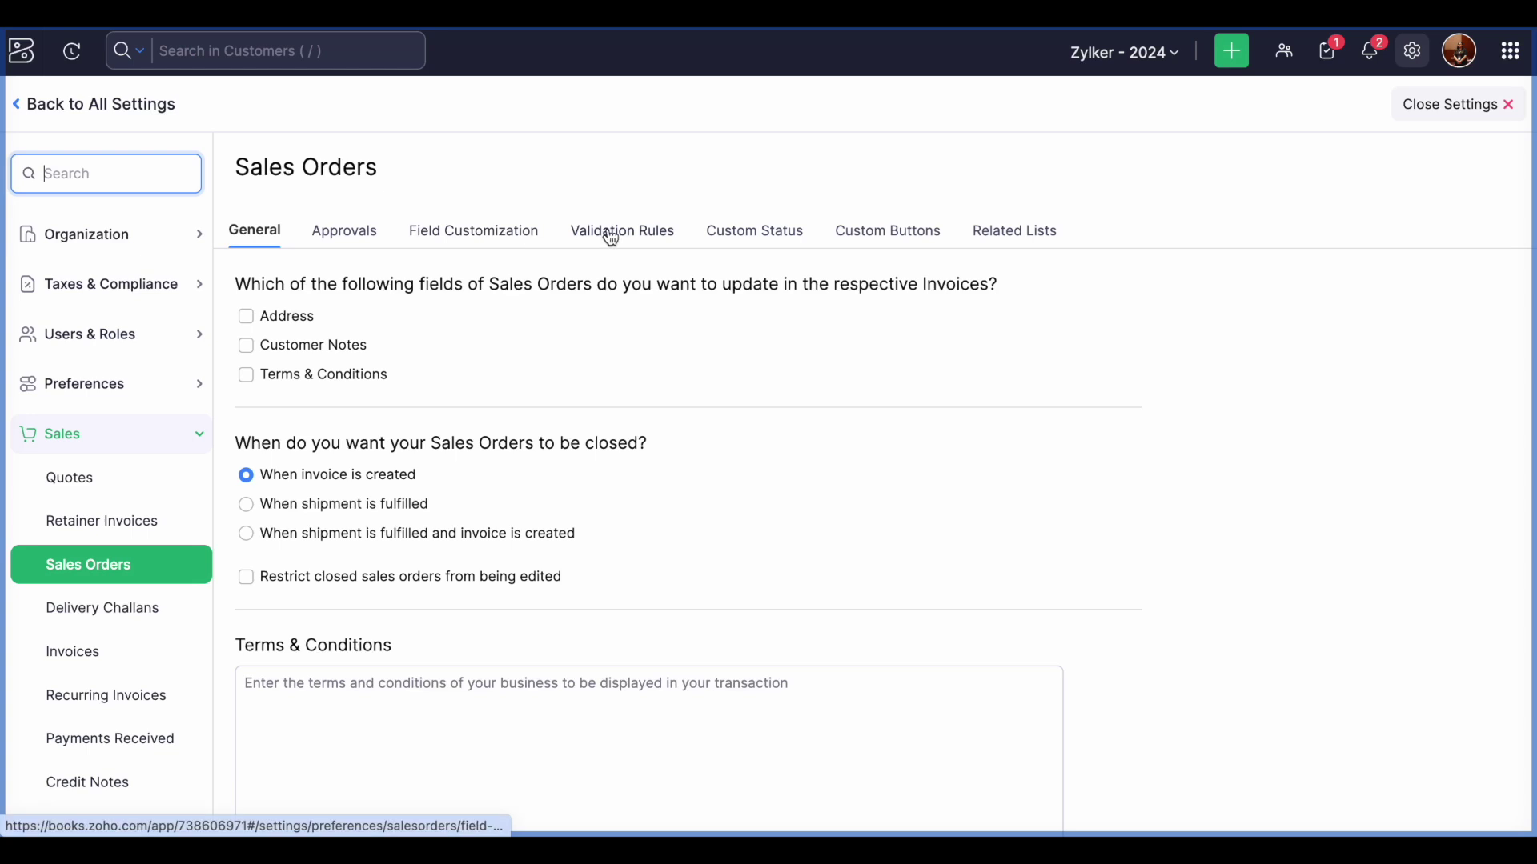
{"action": "left_click", "coordinate": [728, 235]}
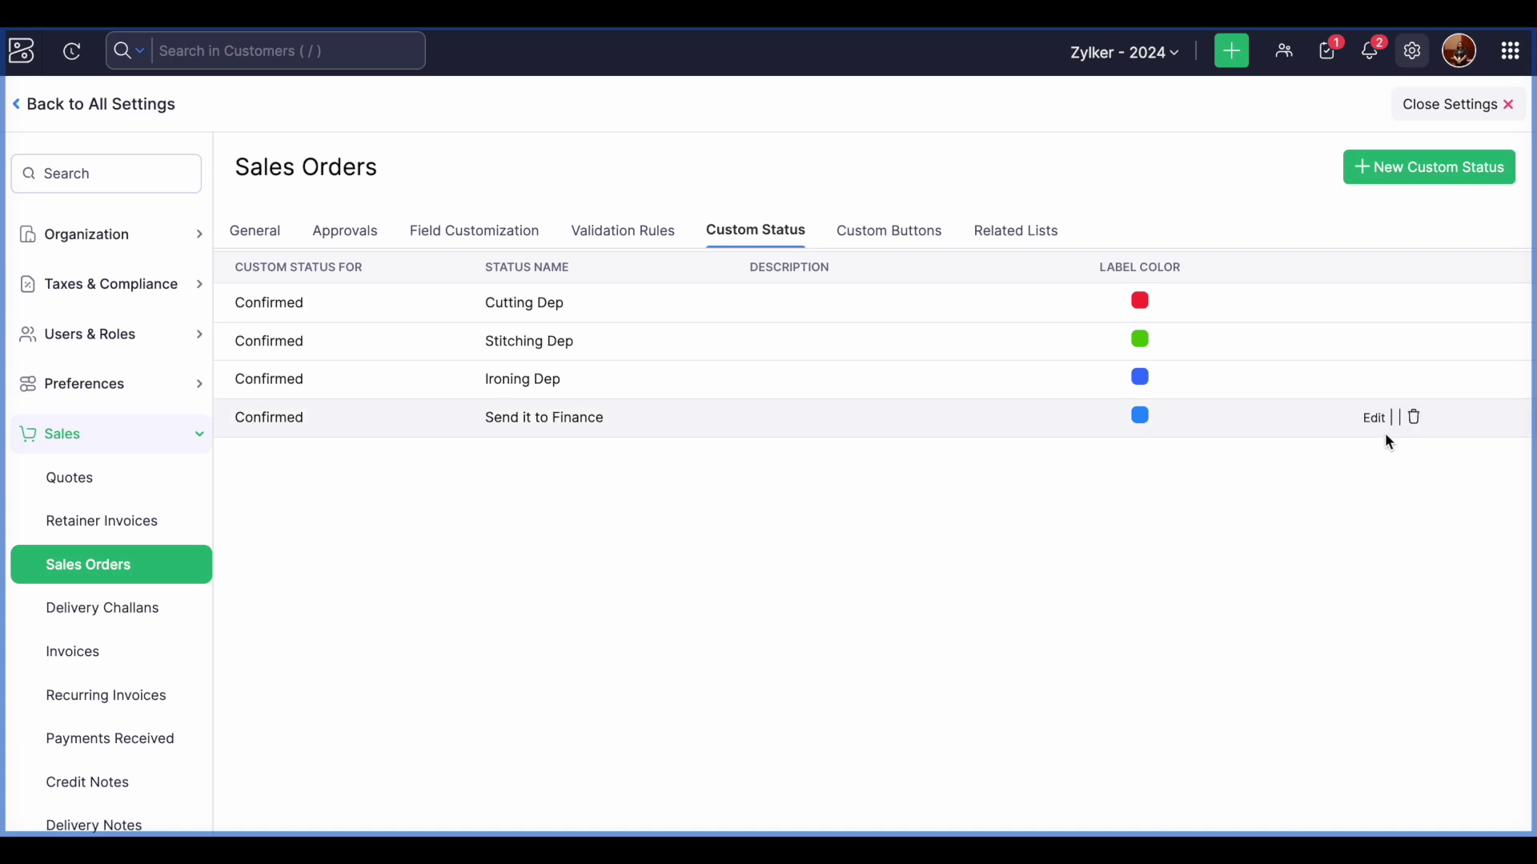
Examine which base statuses the Send it to Finance custom status can belong to, and close the settings without changes
{"action": "left_click", "coordinate": [1373, 422]}
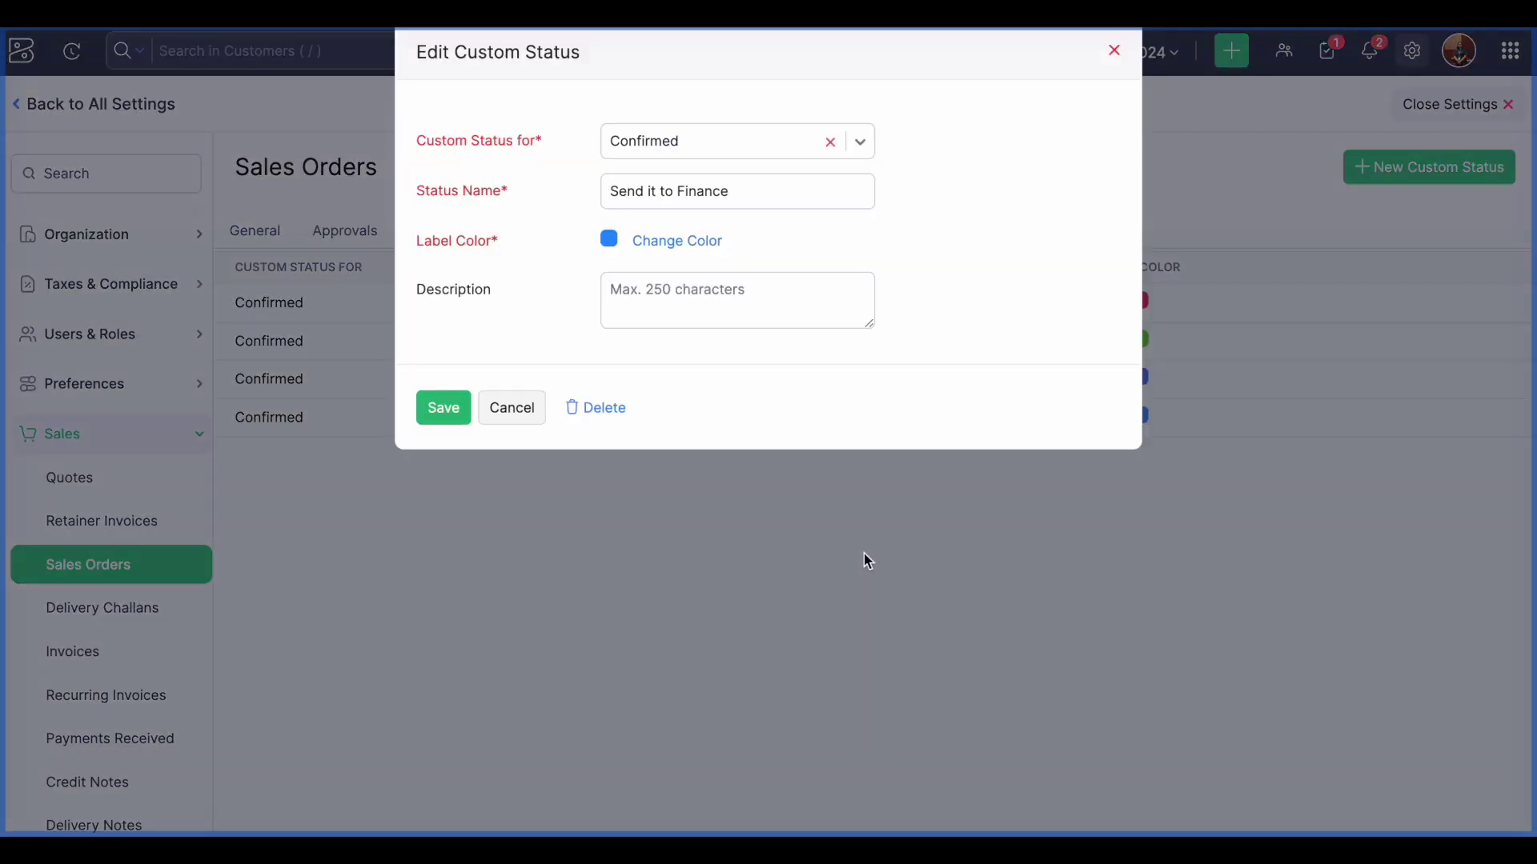
{"action": "left_click", "coordinate": [732, 159]}
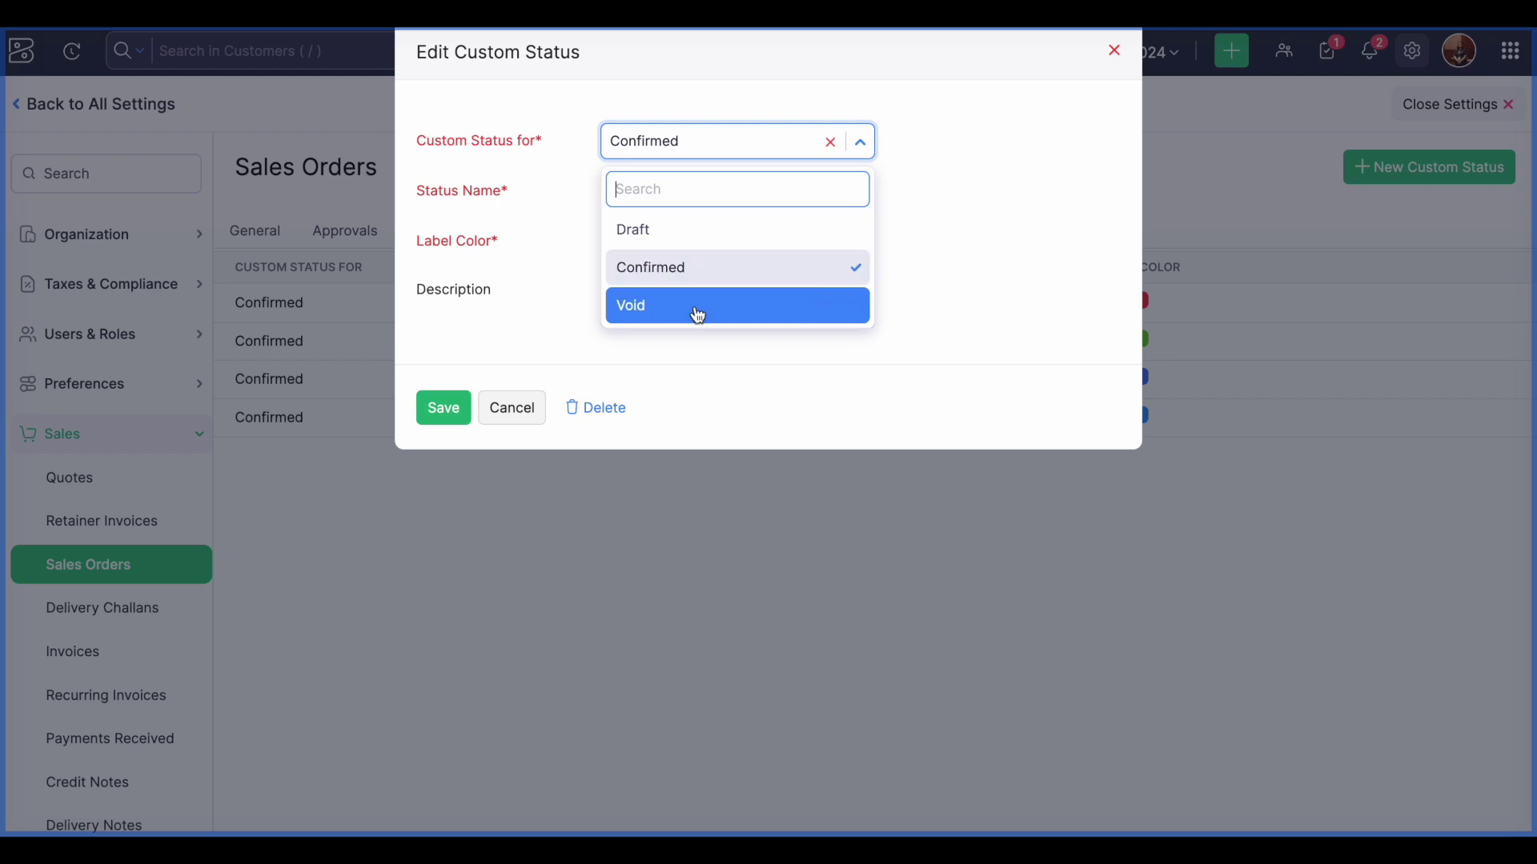
{"action": "left_click", "coordinate": [659, 333]}
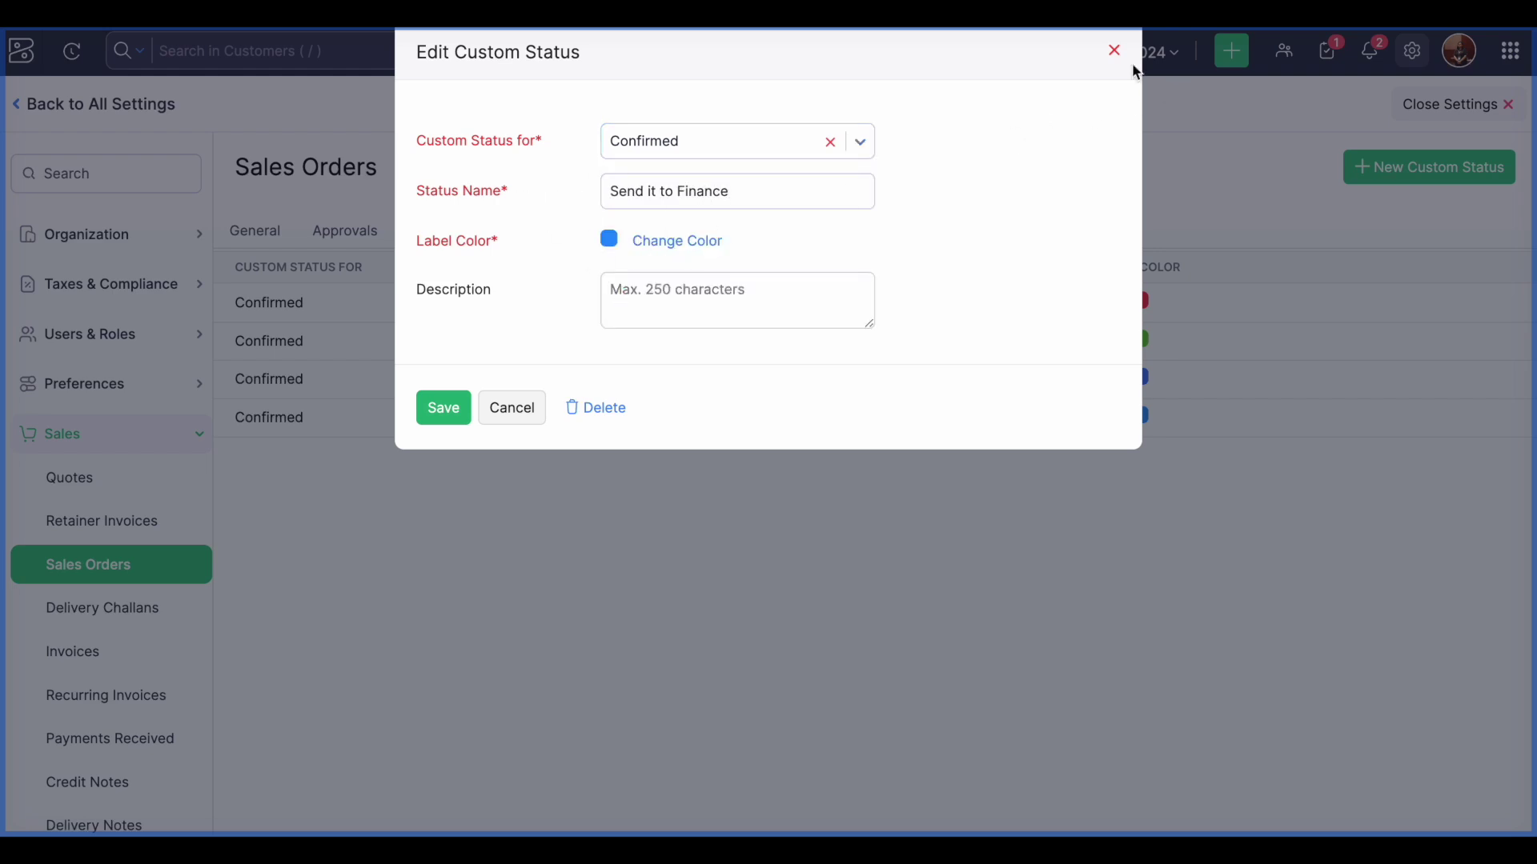
{"action": "left_click", "coordinate": [1113, 51]}
{"action": "left_click", "coordinate": [76, 106]}
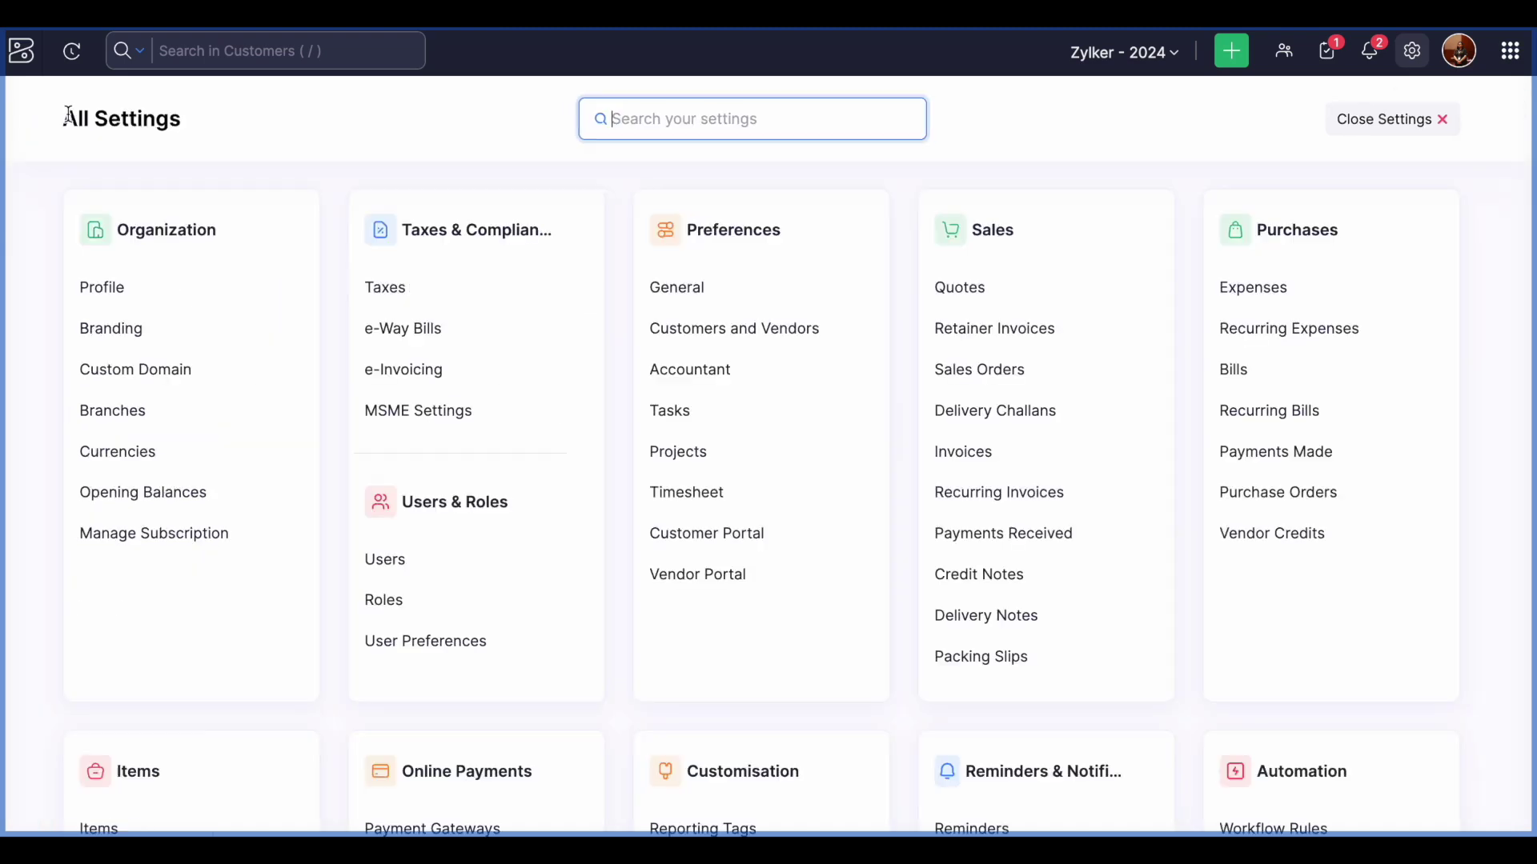
{"action": "left_click", "coordinate": [1397, 128]}
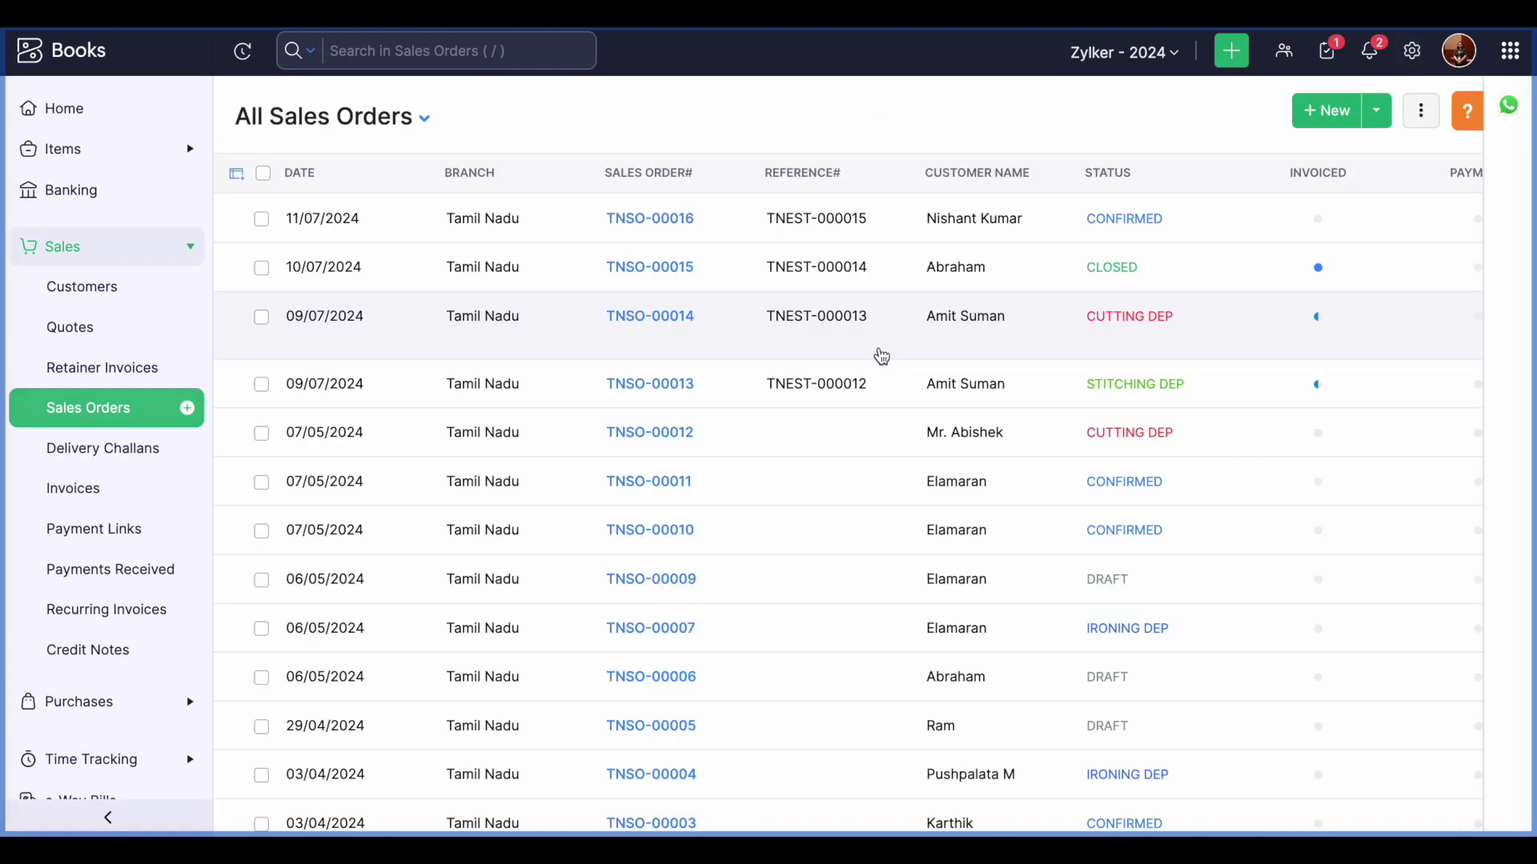
Open the confirmed ₹371.70 sales order and view the custom statuses it can be marked with
{"action": "left_click", "coordinate": [1138, 232]}
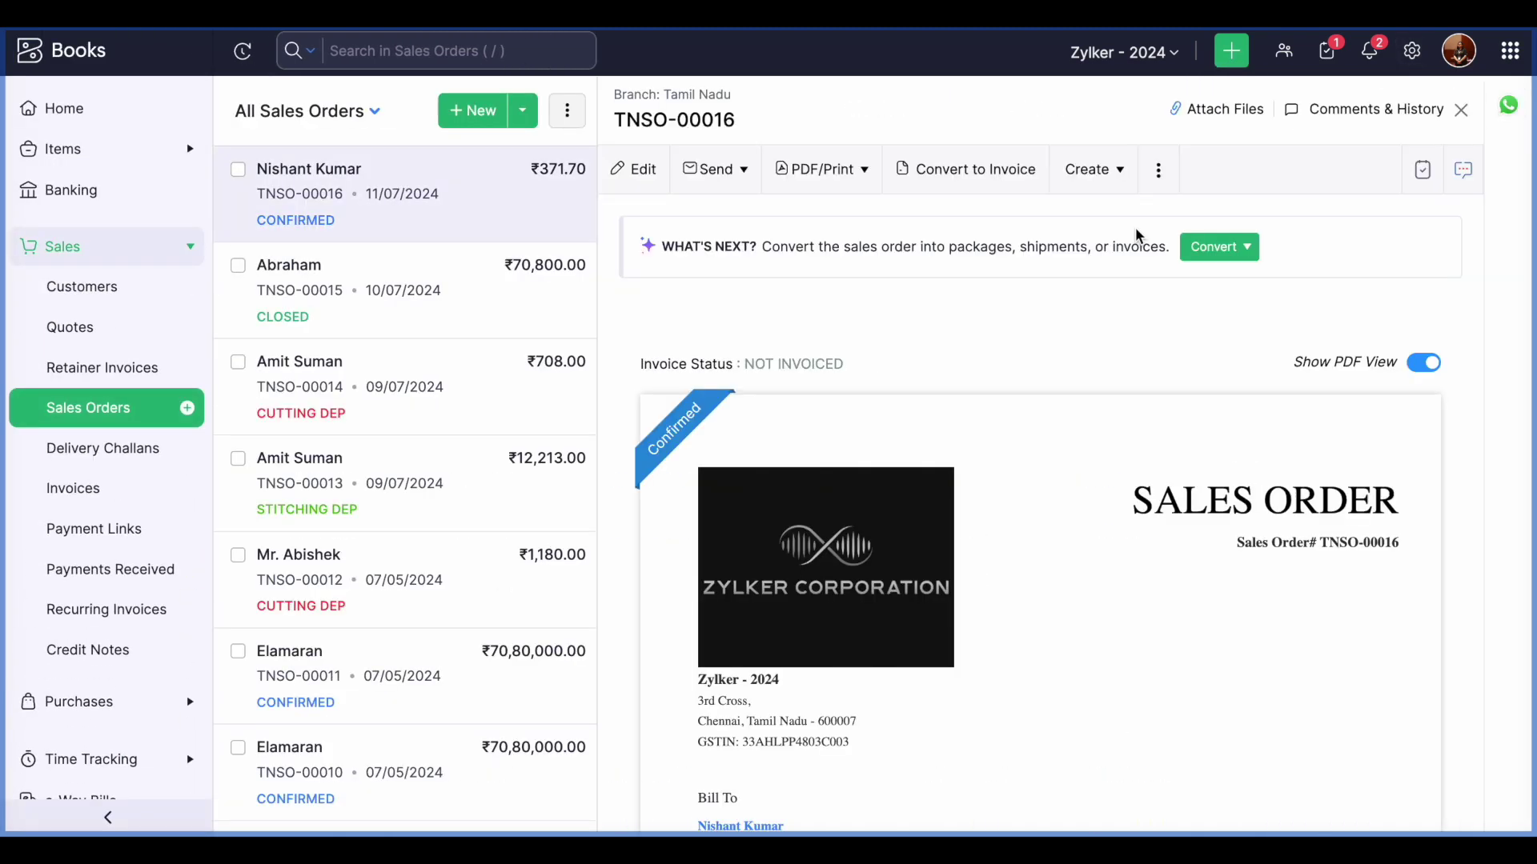
{"action": "left_click", "coordinate": [1155, 174]}
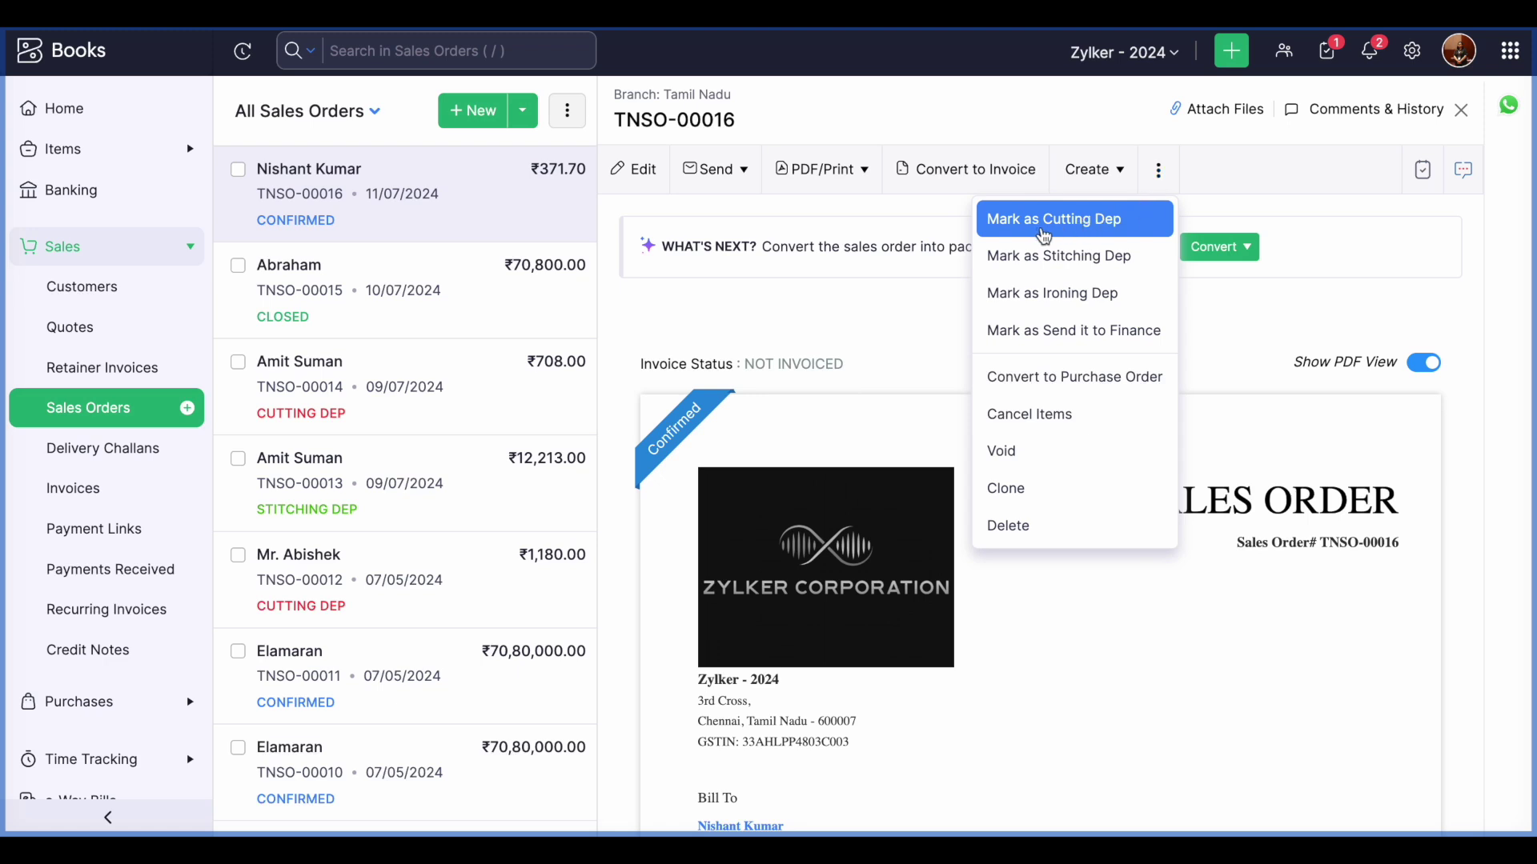
{"action": "left_click", "coordinate": [1119, 328]}
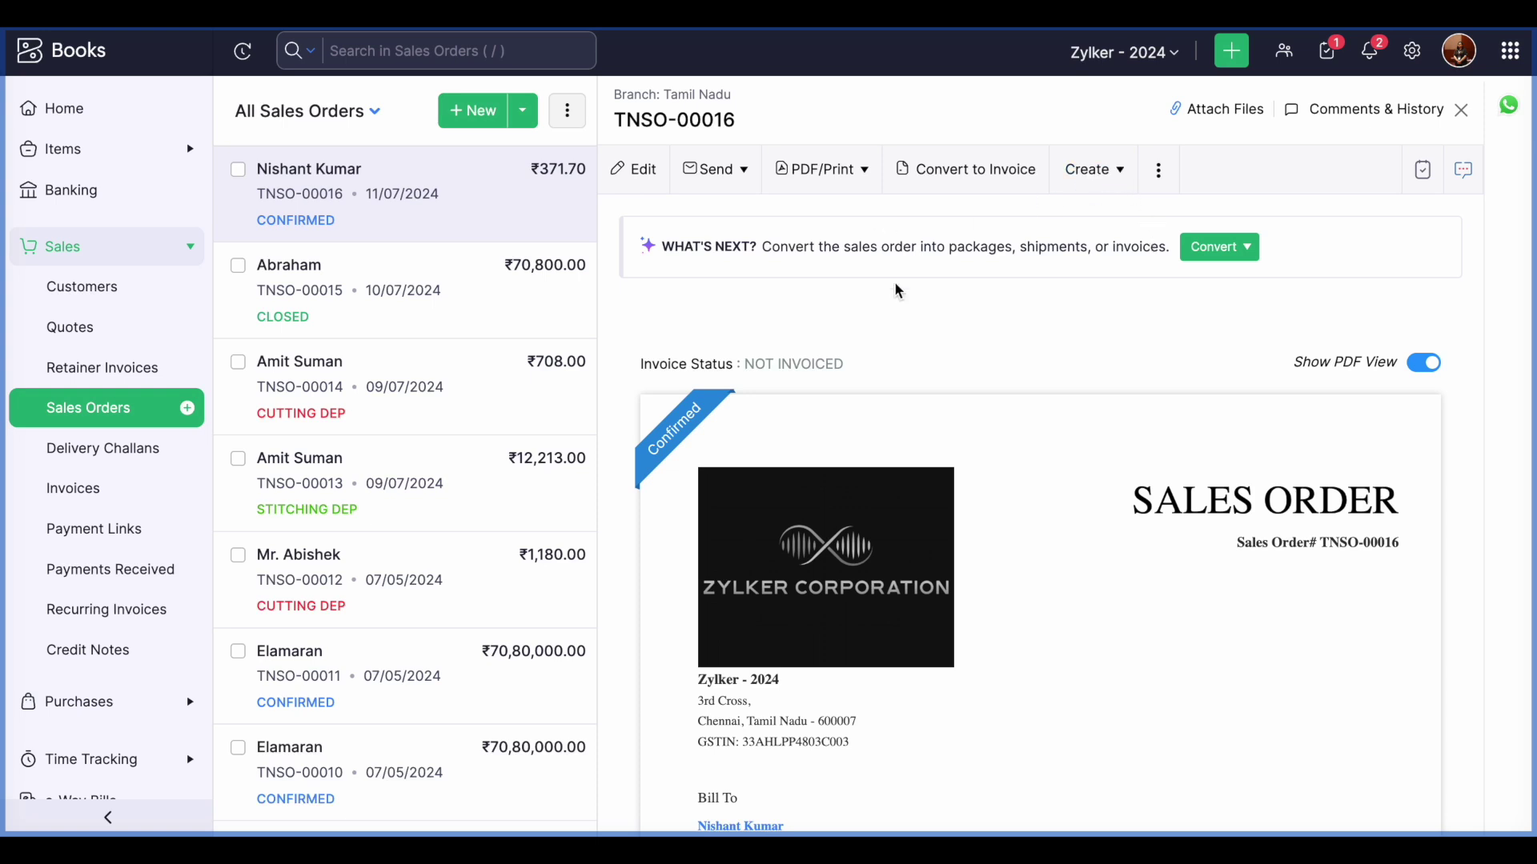
Examine the Instant Invoice option and the sales order's item line and totals
{"action": "left_click", "coordinate": [1098, 184]}
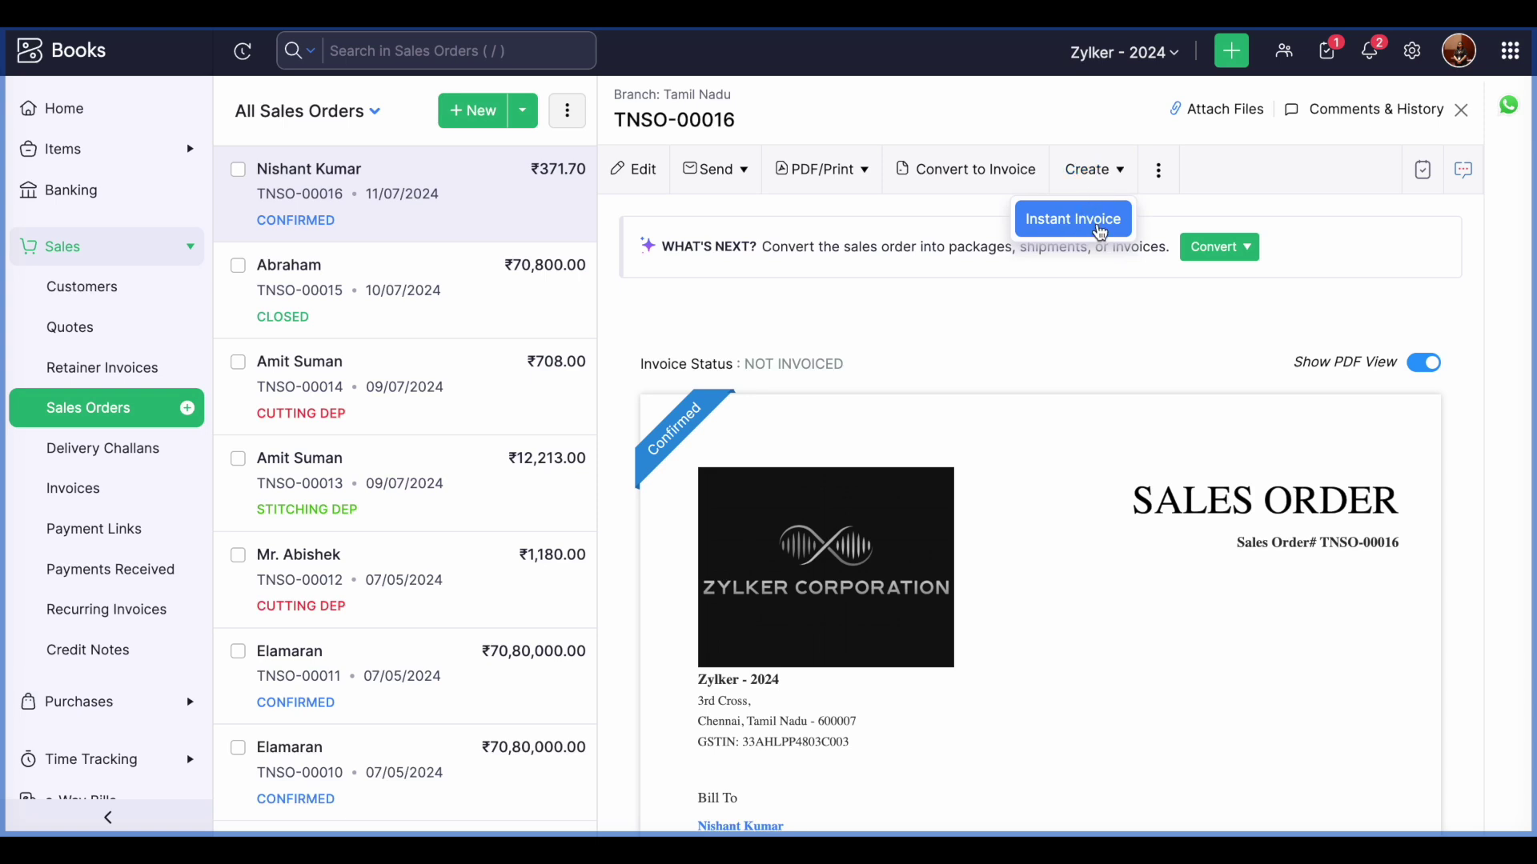
{"action": "scroll", "coordinate": [1084, 516], "scroll_direction": "down", "scroll_amount": 5}
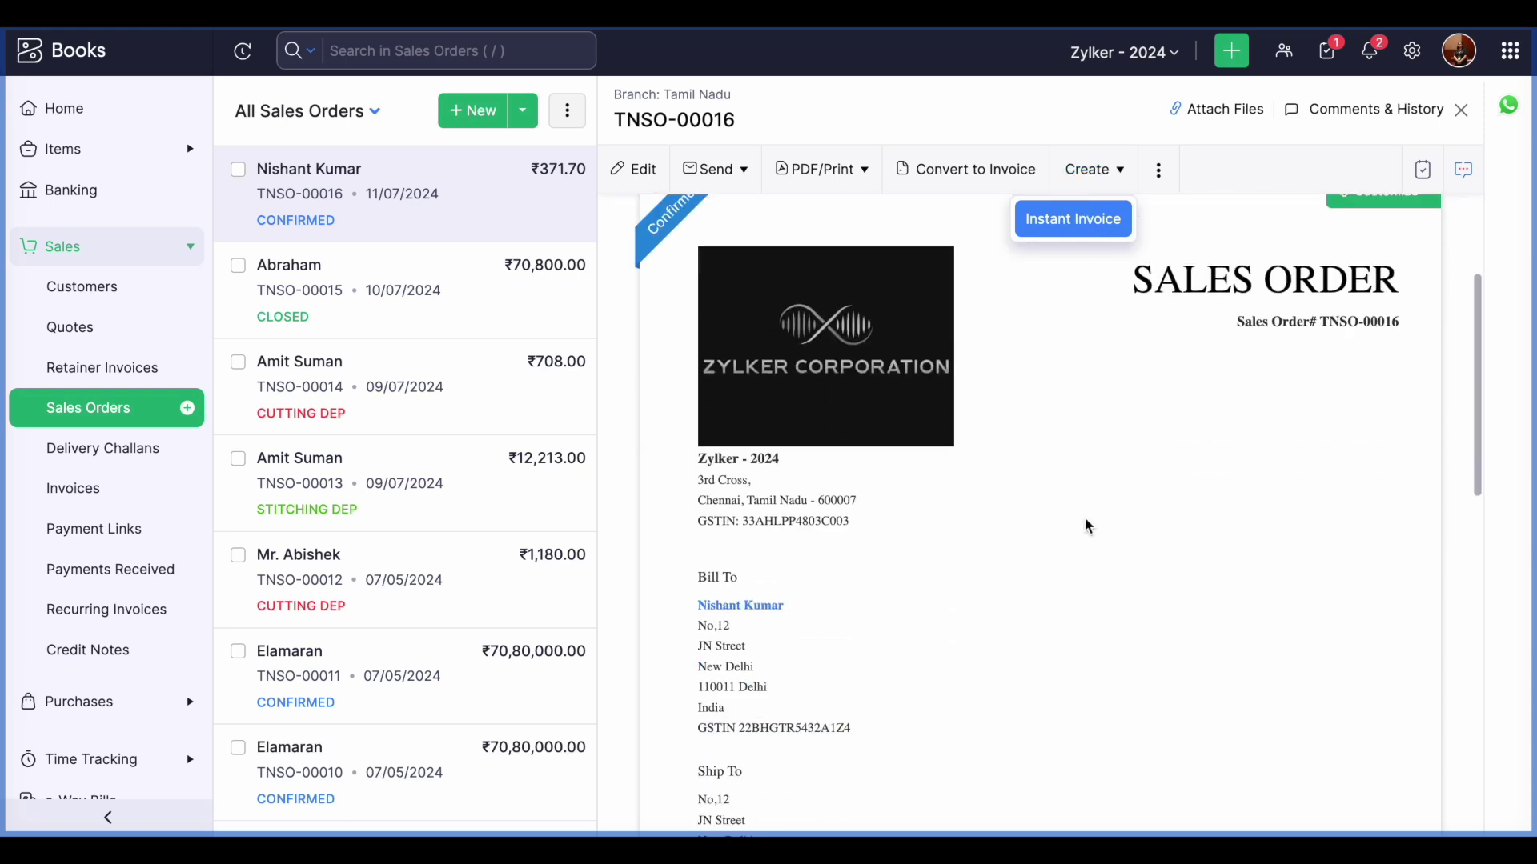
{"action": "scroll", "coordinate": [1084, 516], "scroll_direction": "down", "scroll_amount": 5}
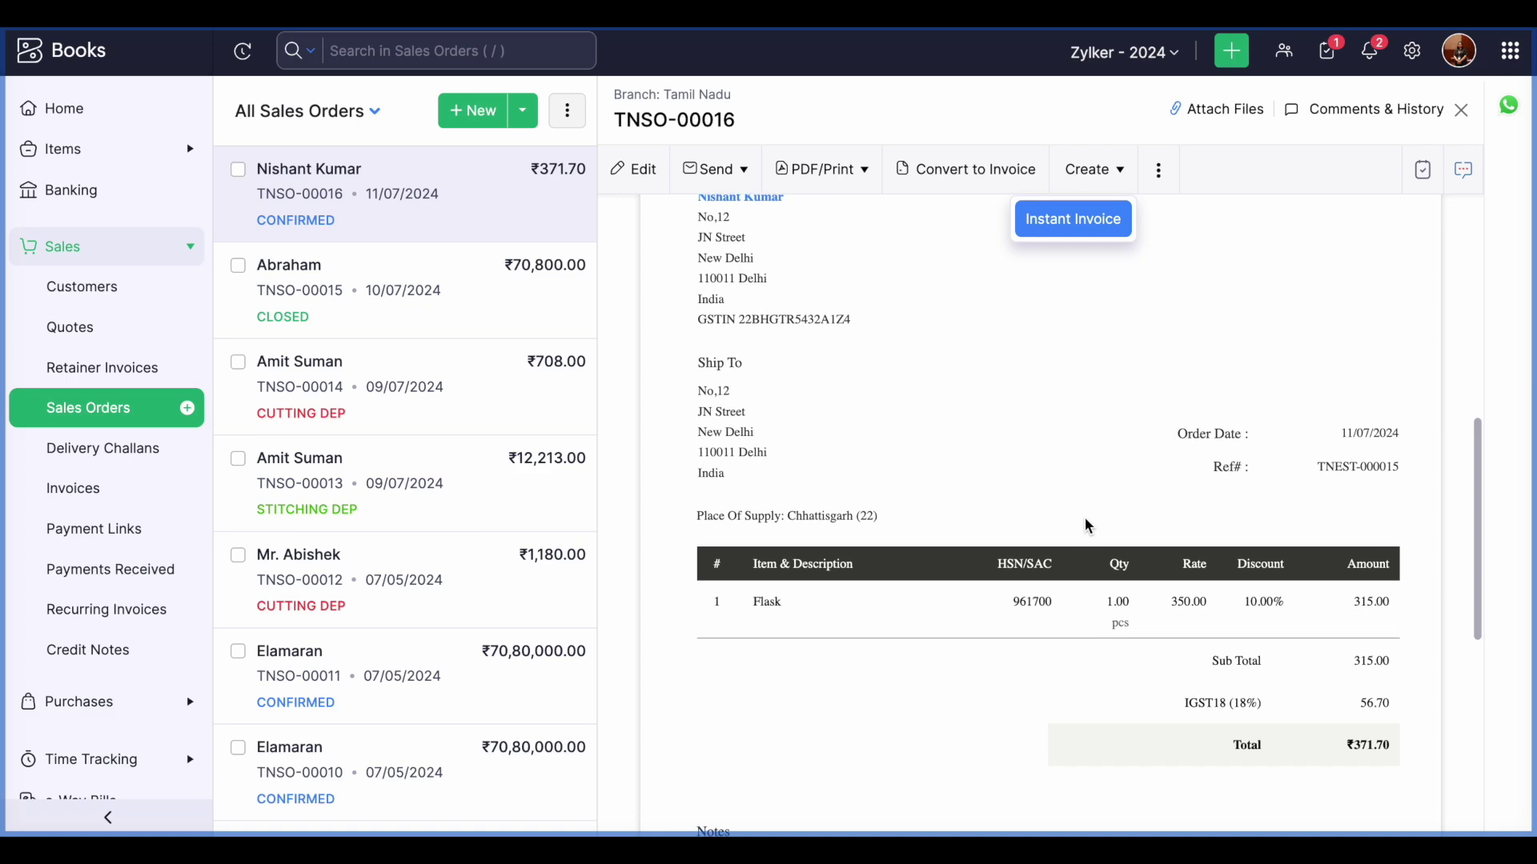
{"action": "scroll", "coordinate": [1083, 517], "scroll_direction": "up", "scroll_amount": 10}
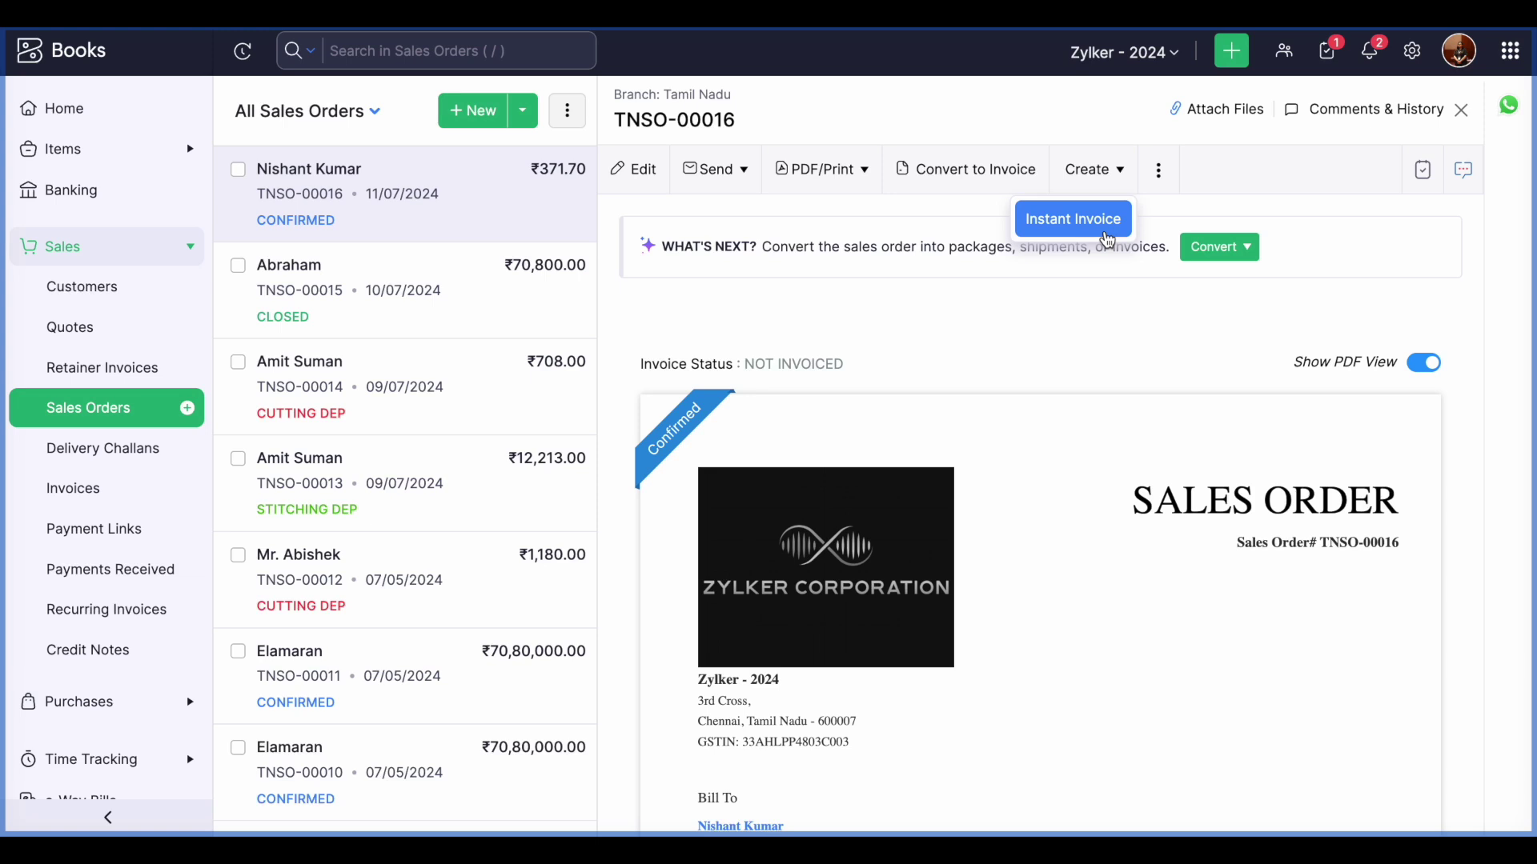
{"action": "left_click", "coordinate": [1065, 345]}
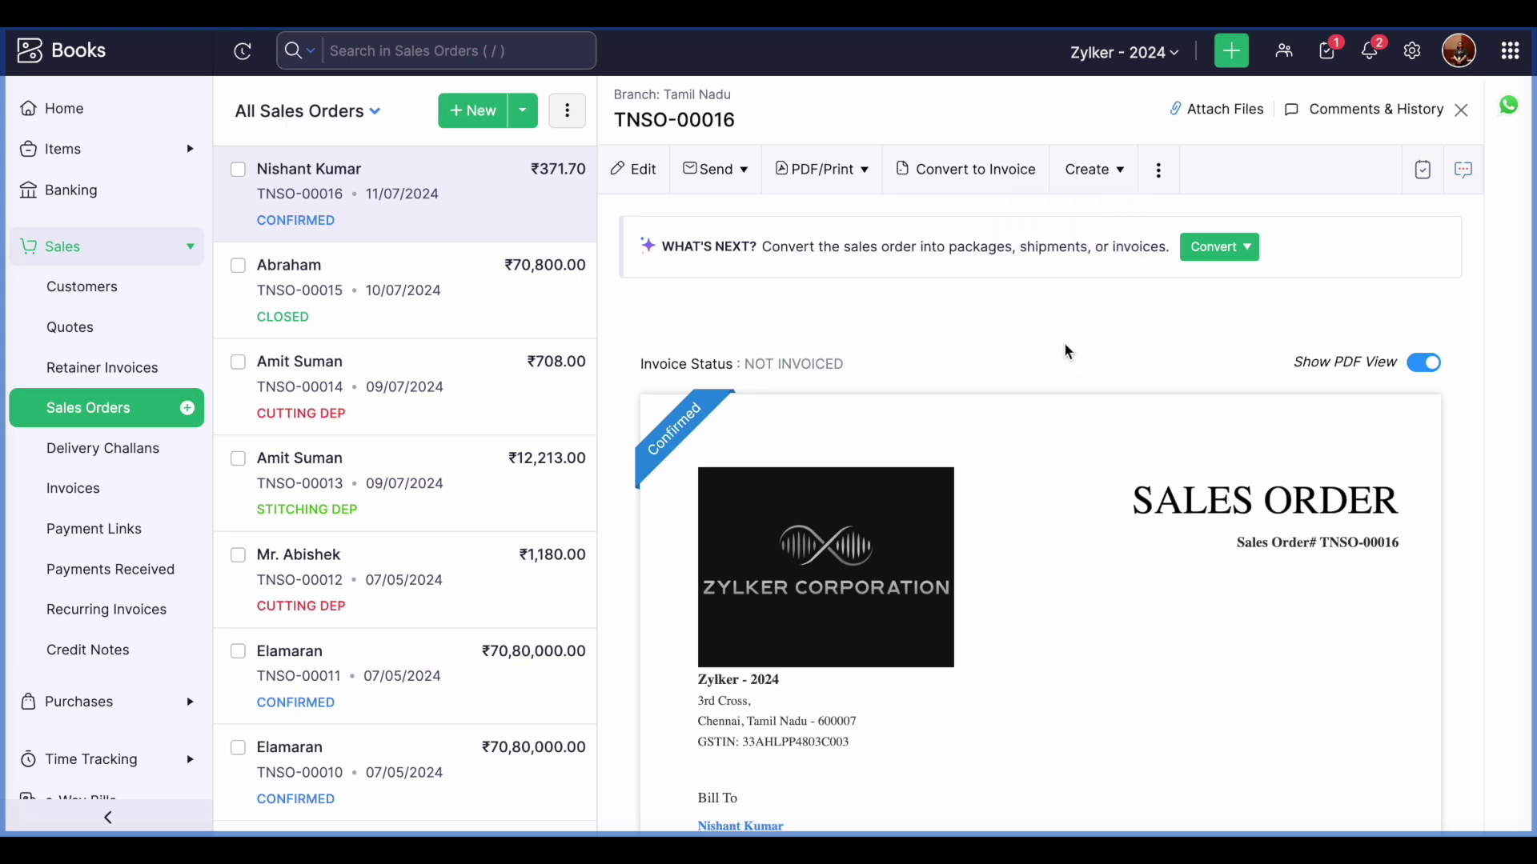
Convert the ₹371.70 sales order to an invoice, review its prefilled details and save it as a draft
{"action": "left_click", "coordinate": [1011, 175]}
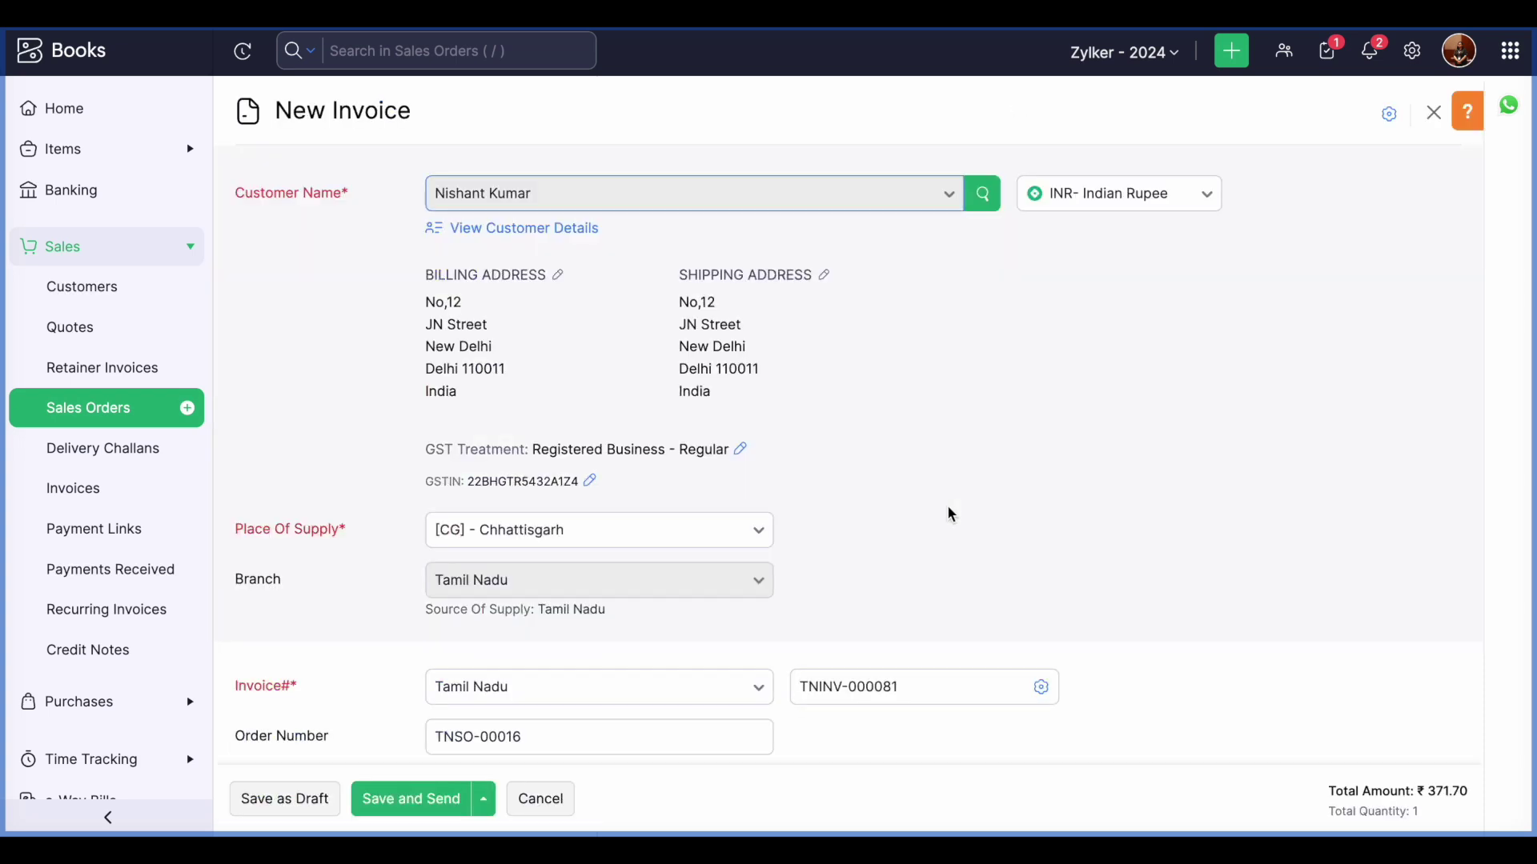
{"action": "scroll", "coordinate": [948, 507], "scroll_direction": "down", "scroll_amount": 8}
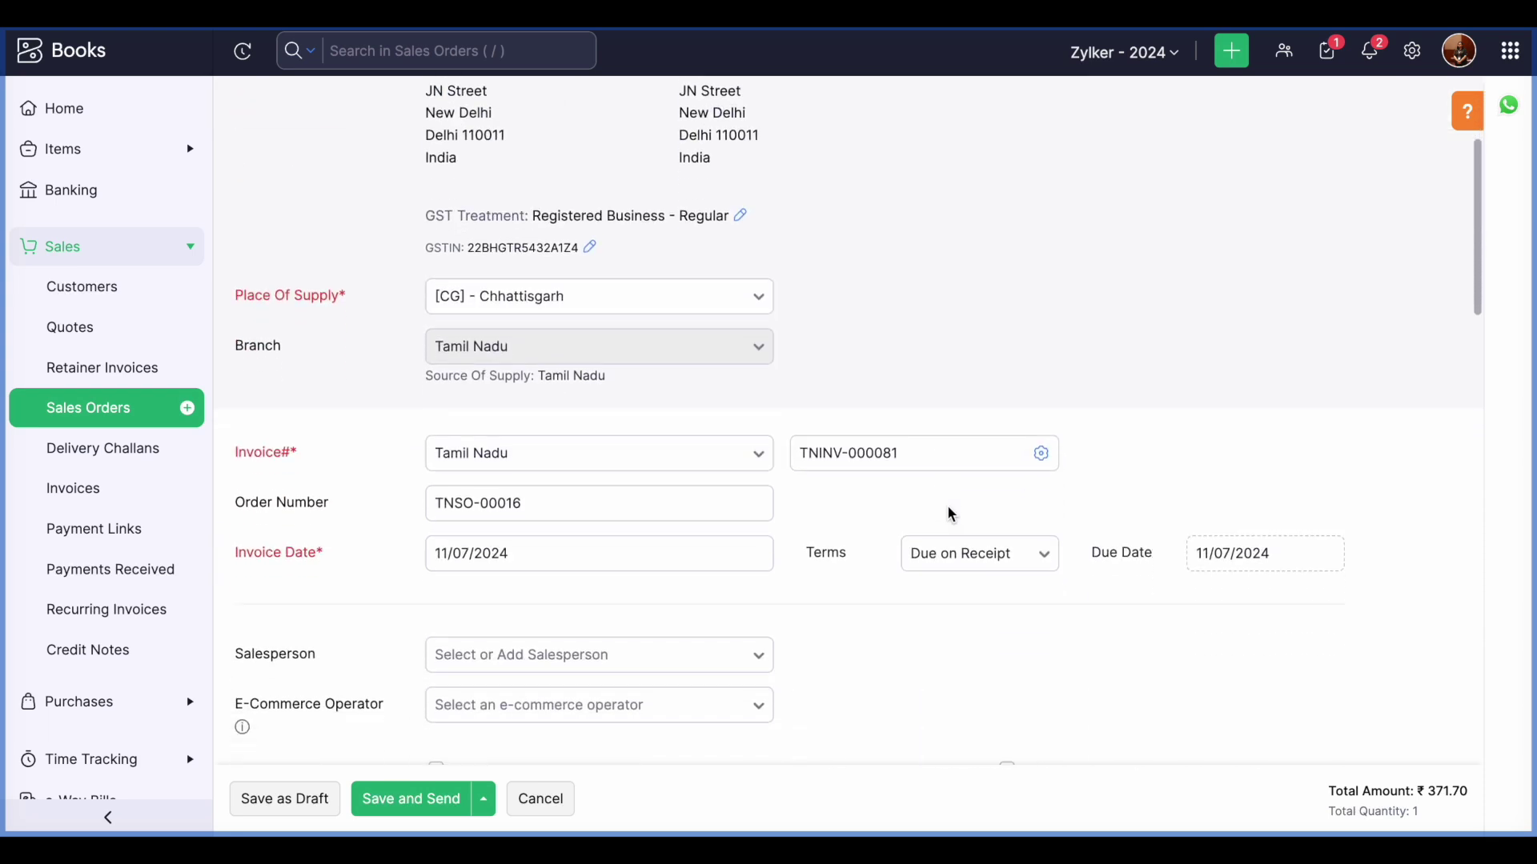
{"action": "scroll", "coordinate": [948, 507], "scroll_direction": "down", "scroll_amount": 1}
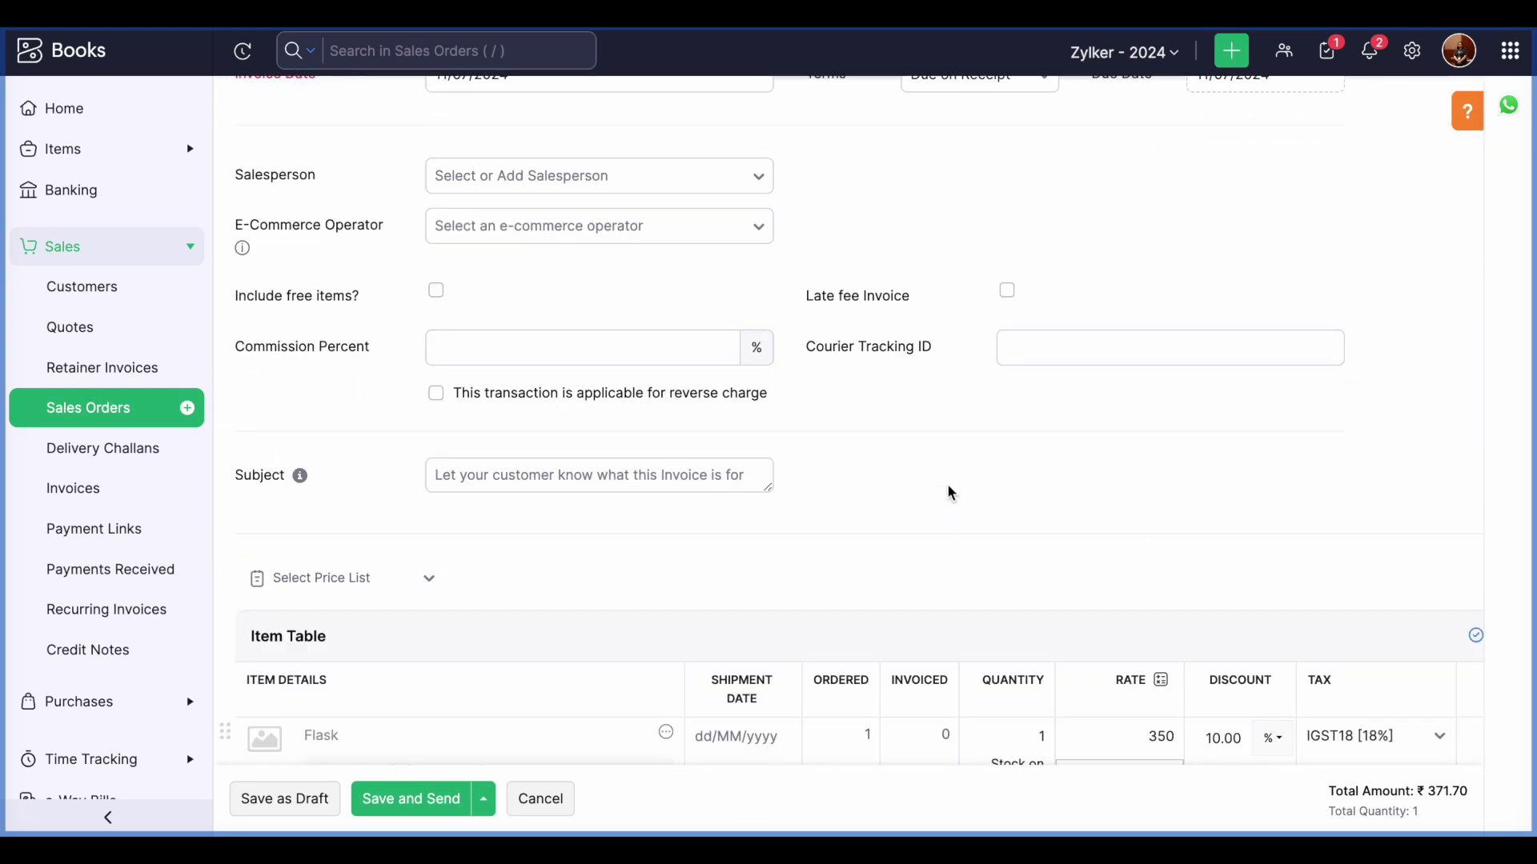
{"action": "scroll", "coordinate": [948, 490], "scroll_direction": "down", "scroll_amount": 6}
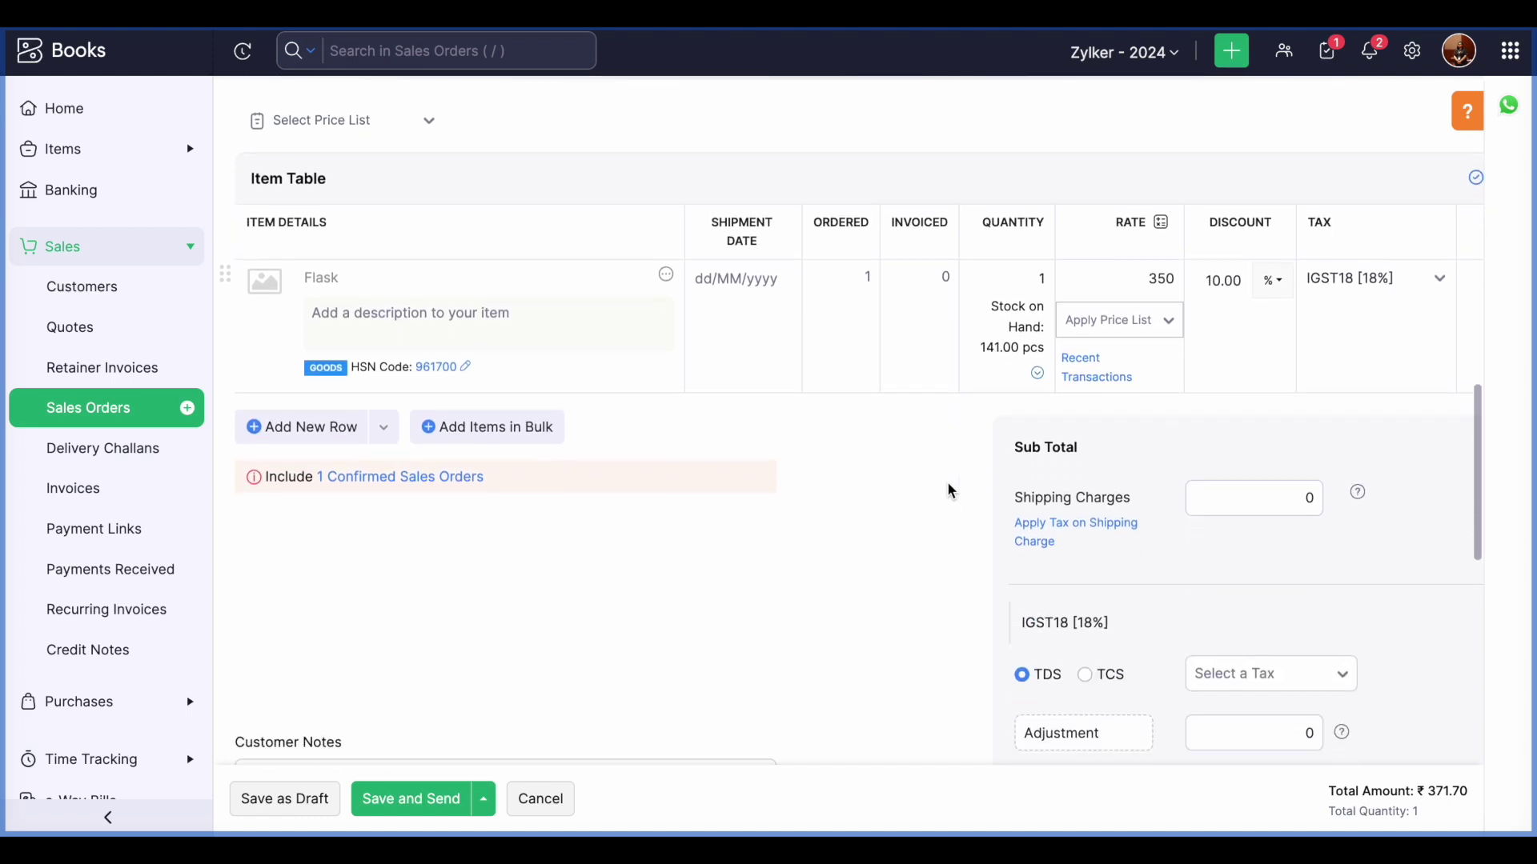
{"action": "left_click", "coordinate": [320, 801]}
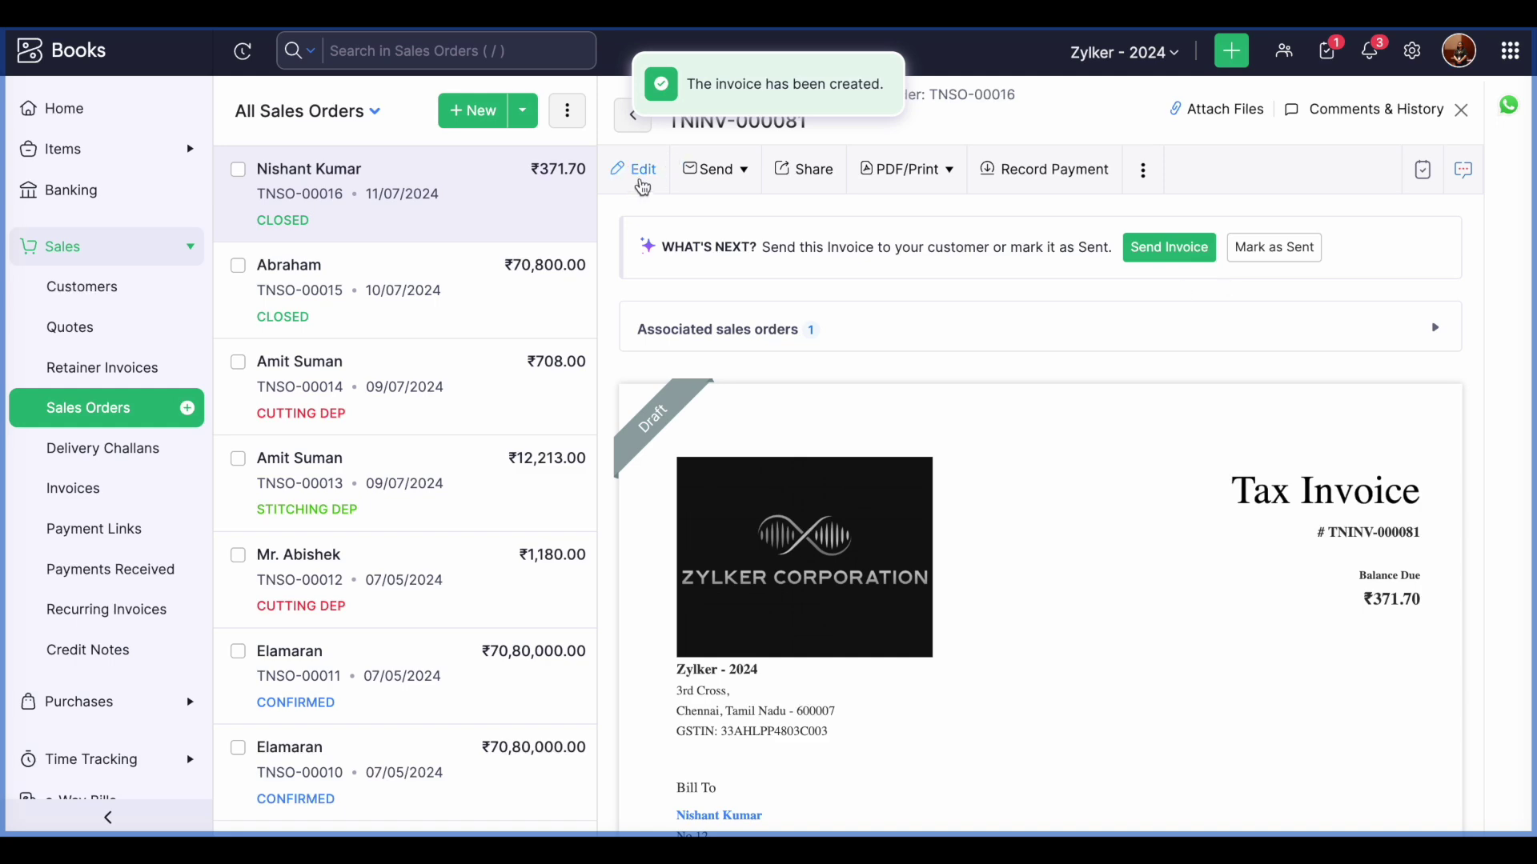
Open the ₹371.70 draft invoice for editing, review its customer, item and total fields, and leave without changes
{"action": "left_click", "coordinate": [638, 180]}
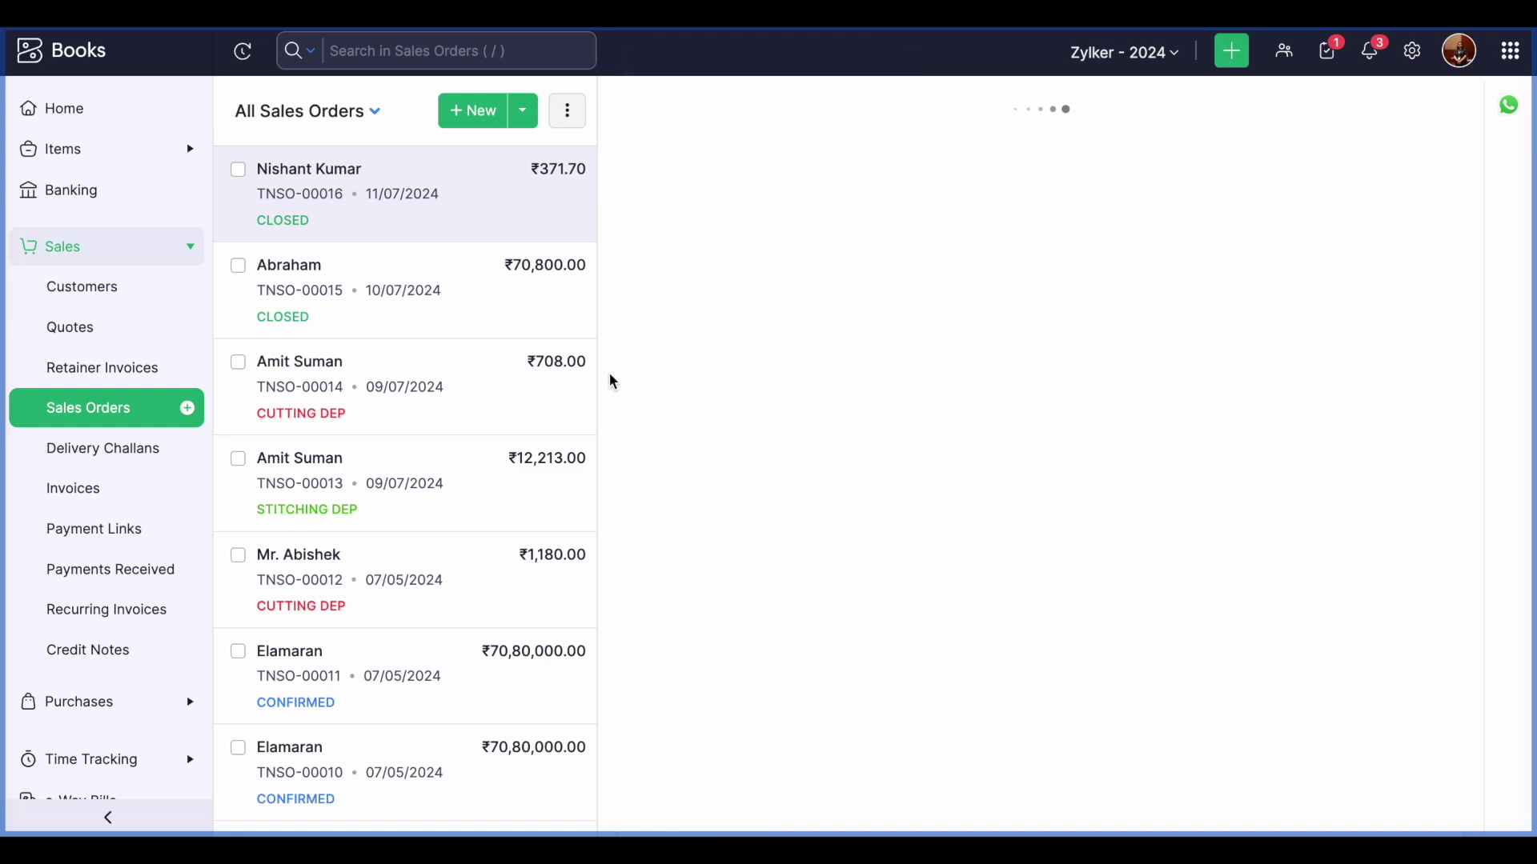
{"action": "scroll", "coordinate": [680, 420], "scroll_direction": "down", "scroll_amount": 7}
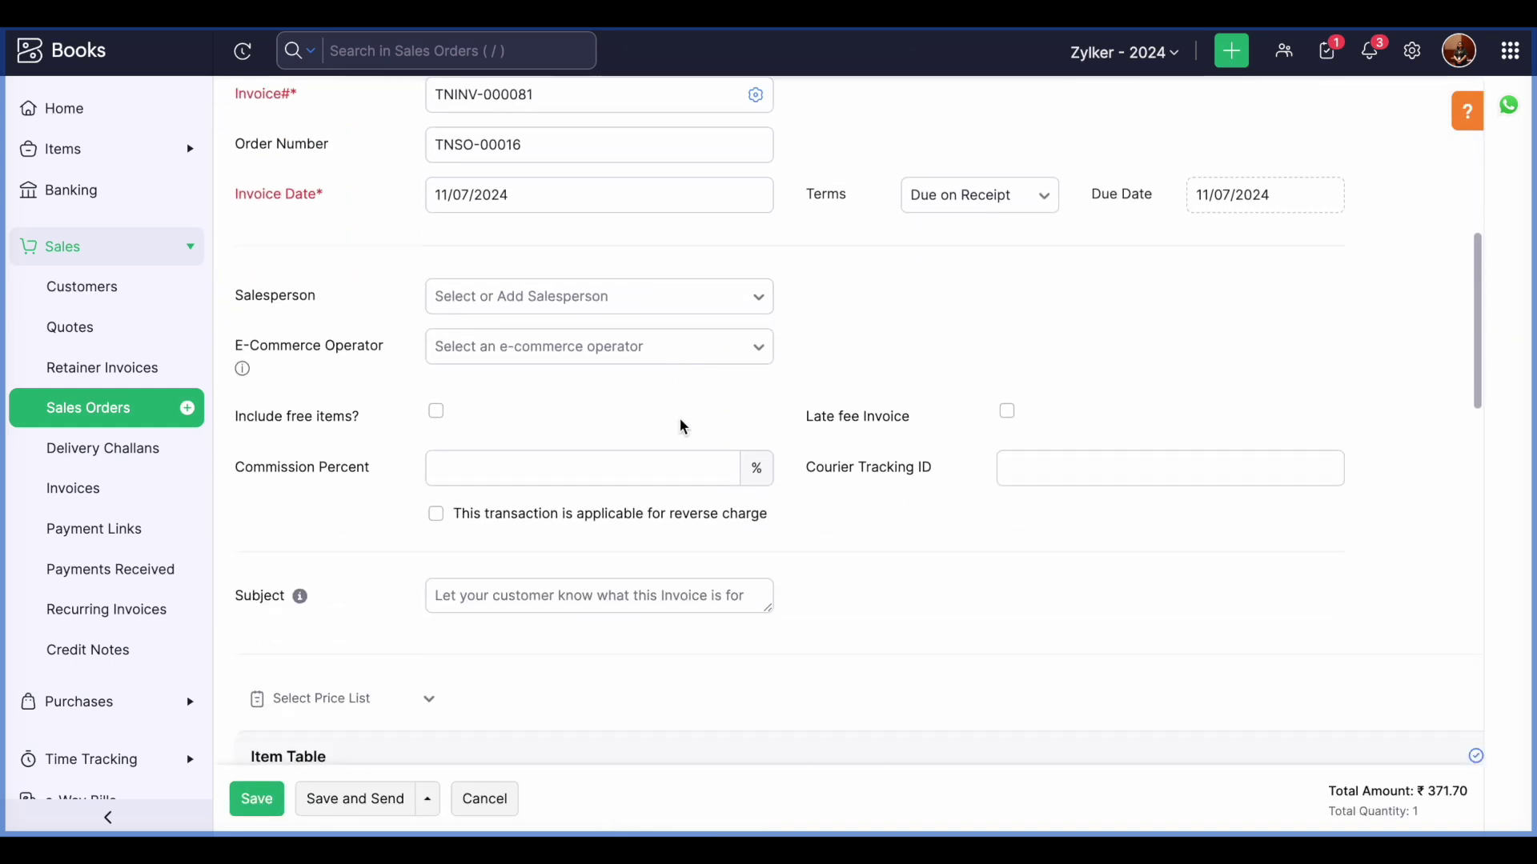
{"action": "scroll", "coordinate": [680, 418], "scroll_direction": "down", "scroll_amount": 7}
{"action": "scroll", "coordinate": [675, 417], "scroll_direction": "up", "scroll_amount": 3}
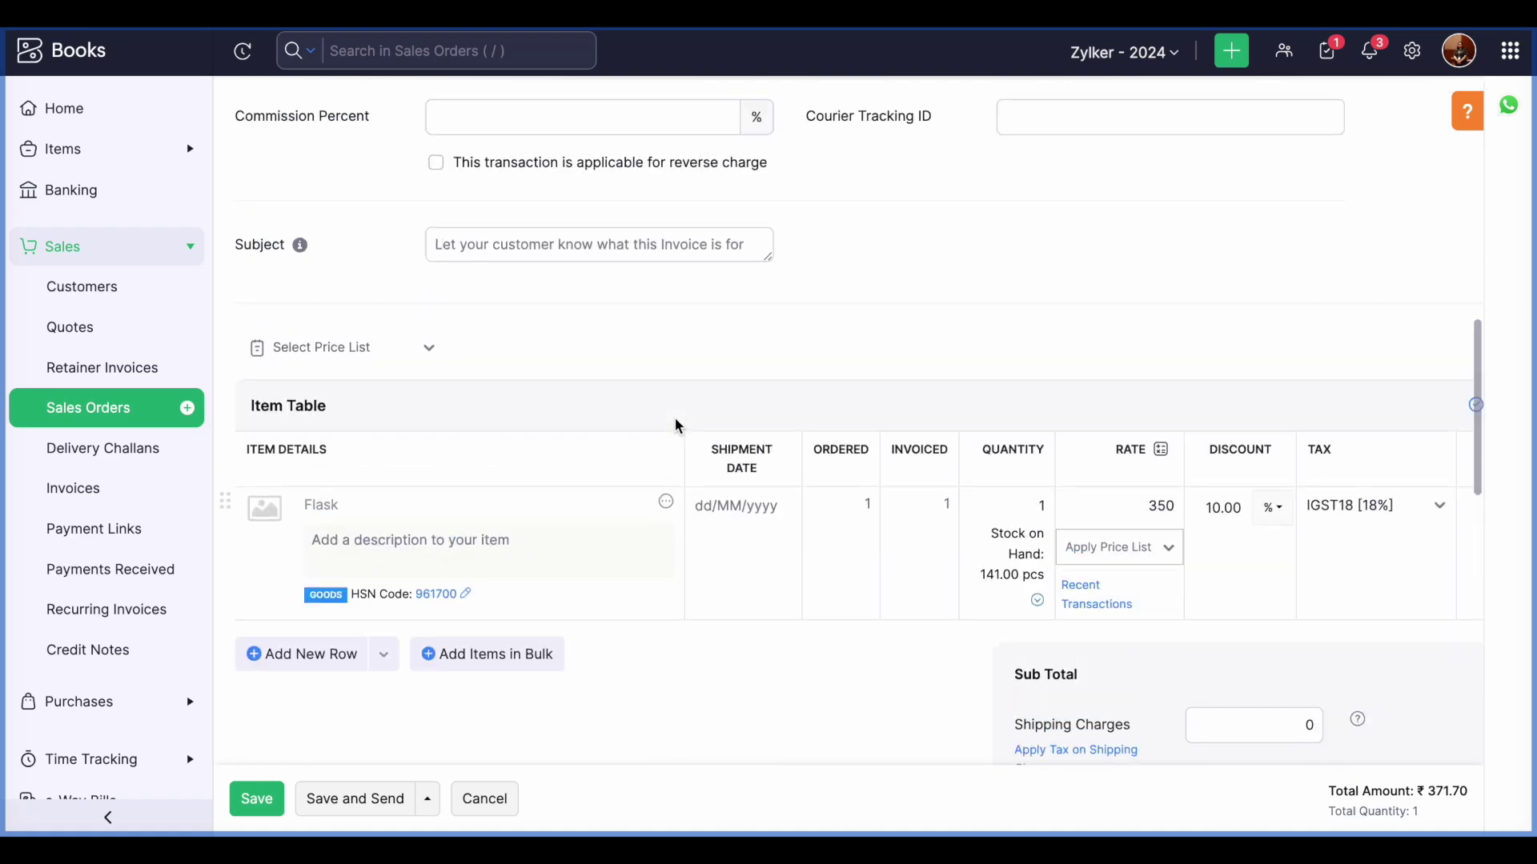
{"action": "scroll", "coordinate": [675, 418], "scroll_direction": "up", "scroll_amount": 10}
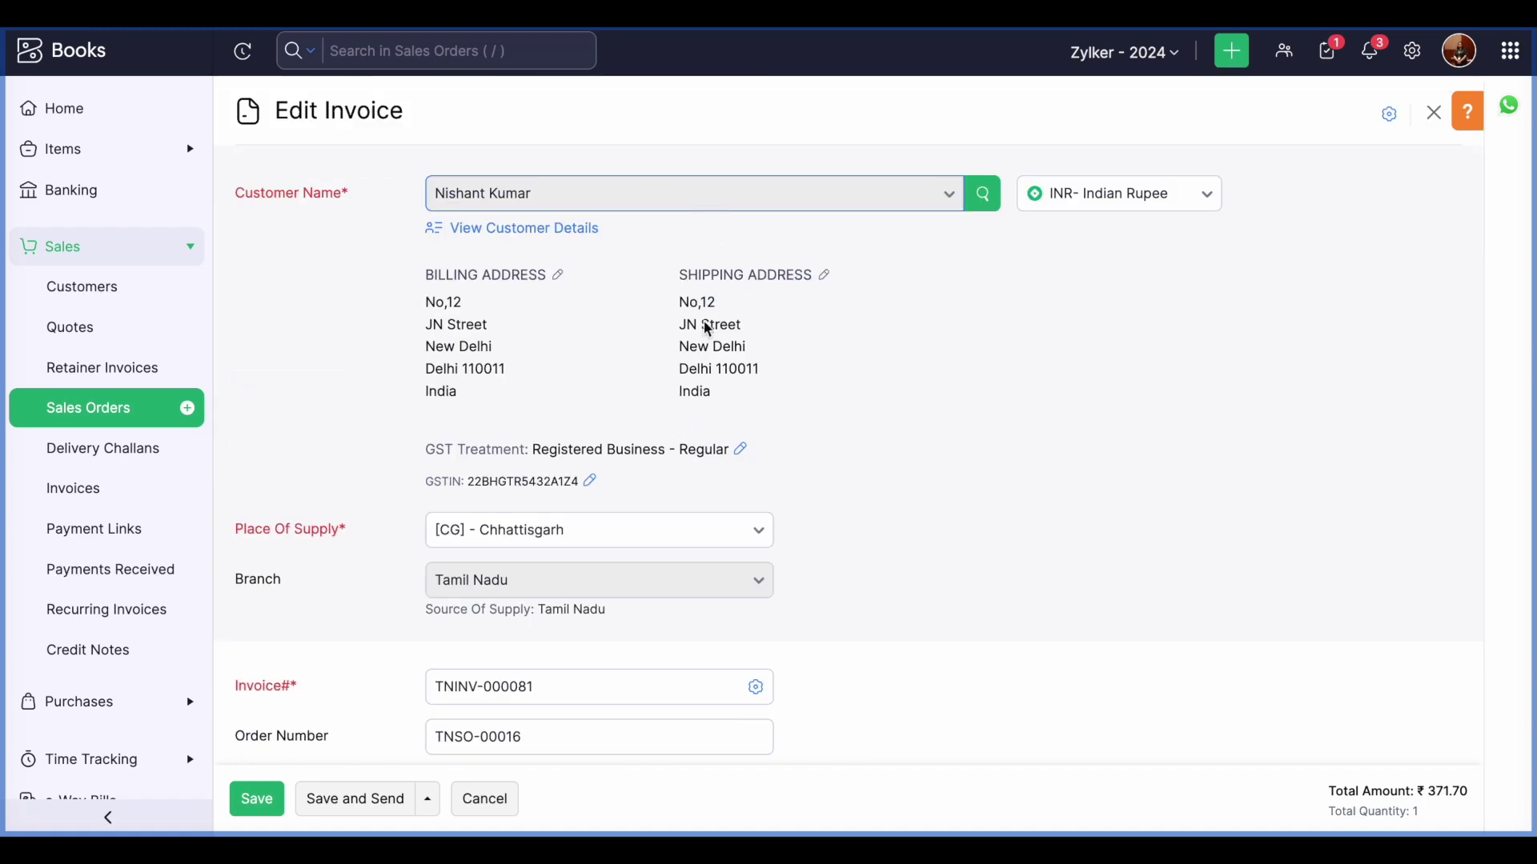
{"action": "scroll", "coordinate": [704, 469], "scroll_direction": "down", "scroll_amount": 10}
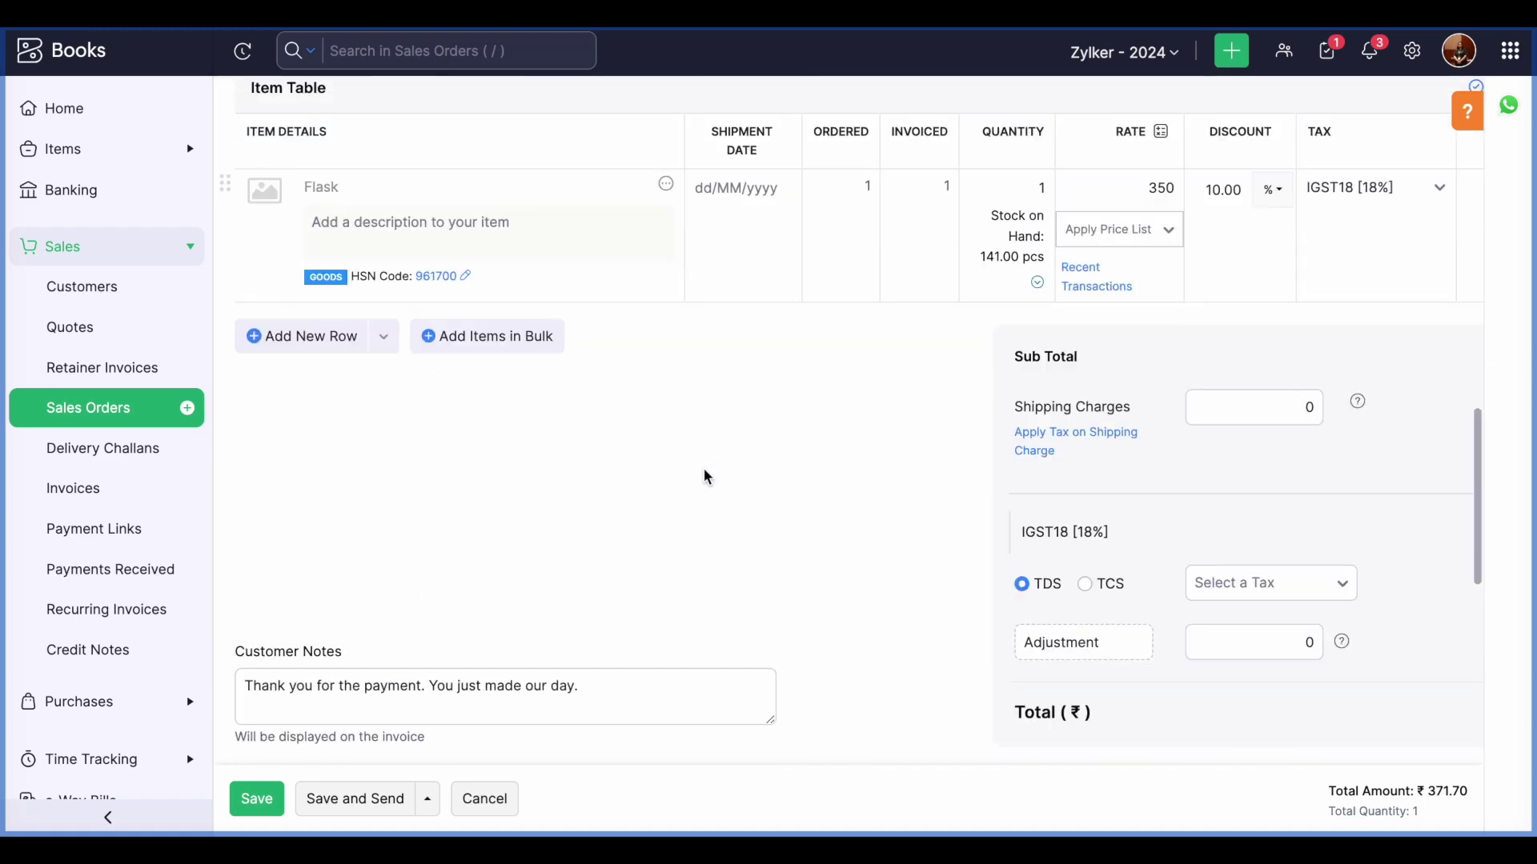
{"action": "left_click", "coordinate": [484, 799]}
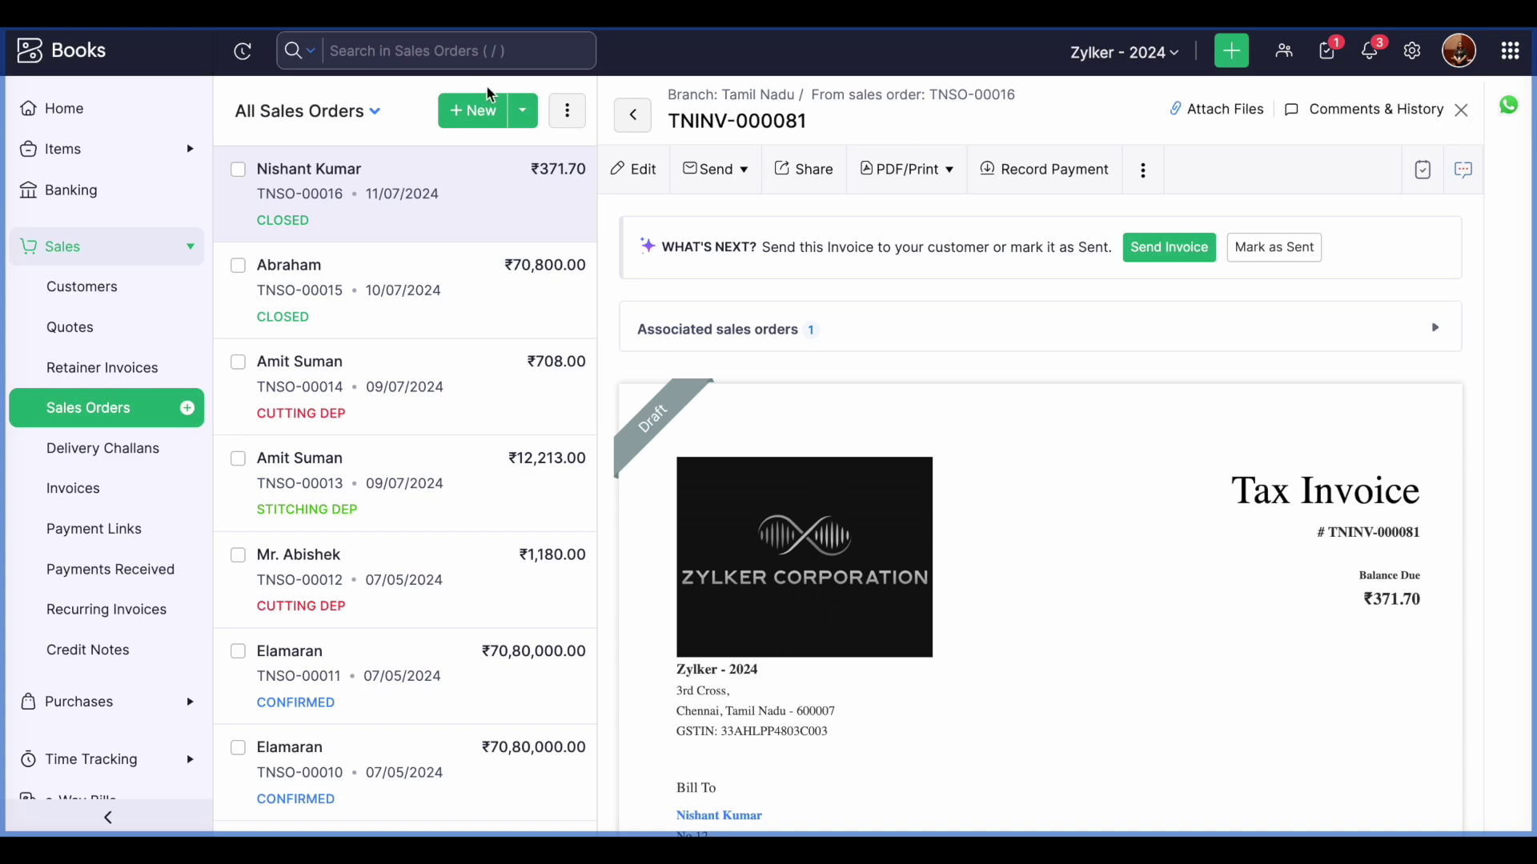
Start a new sales order for the first listed customer and review the form's fields down to the item table
{"action": "left_click", "coordinate": [474, 111]}
{"action": "left_click", "coordinate": [588, 194]}
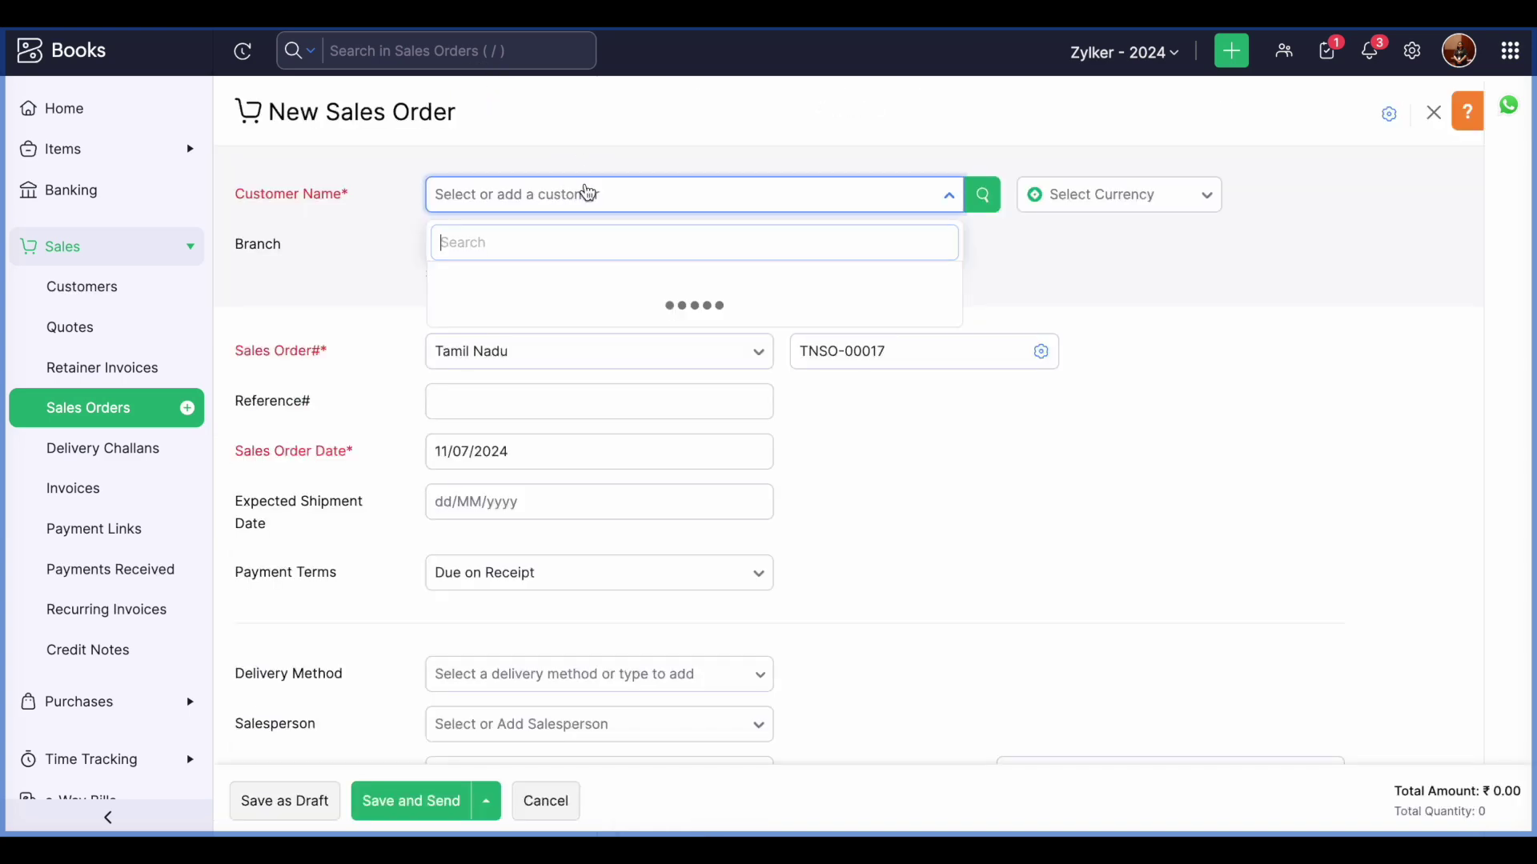
{"action": "left_click", "coordinate": [608, 294]}
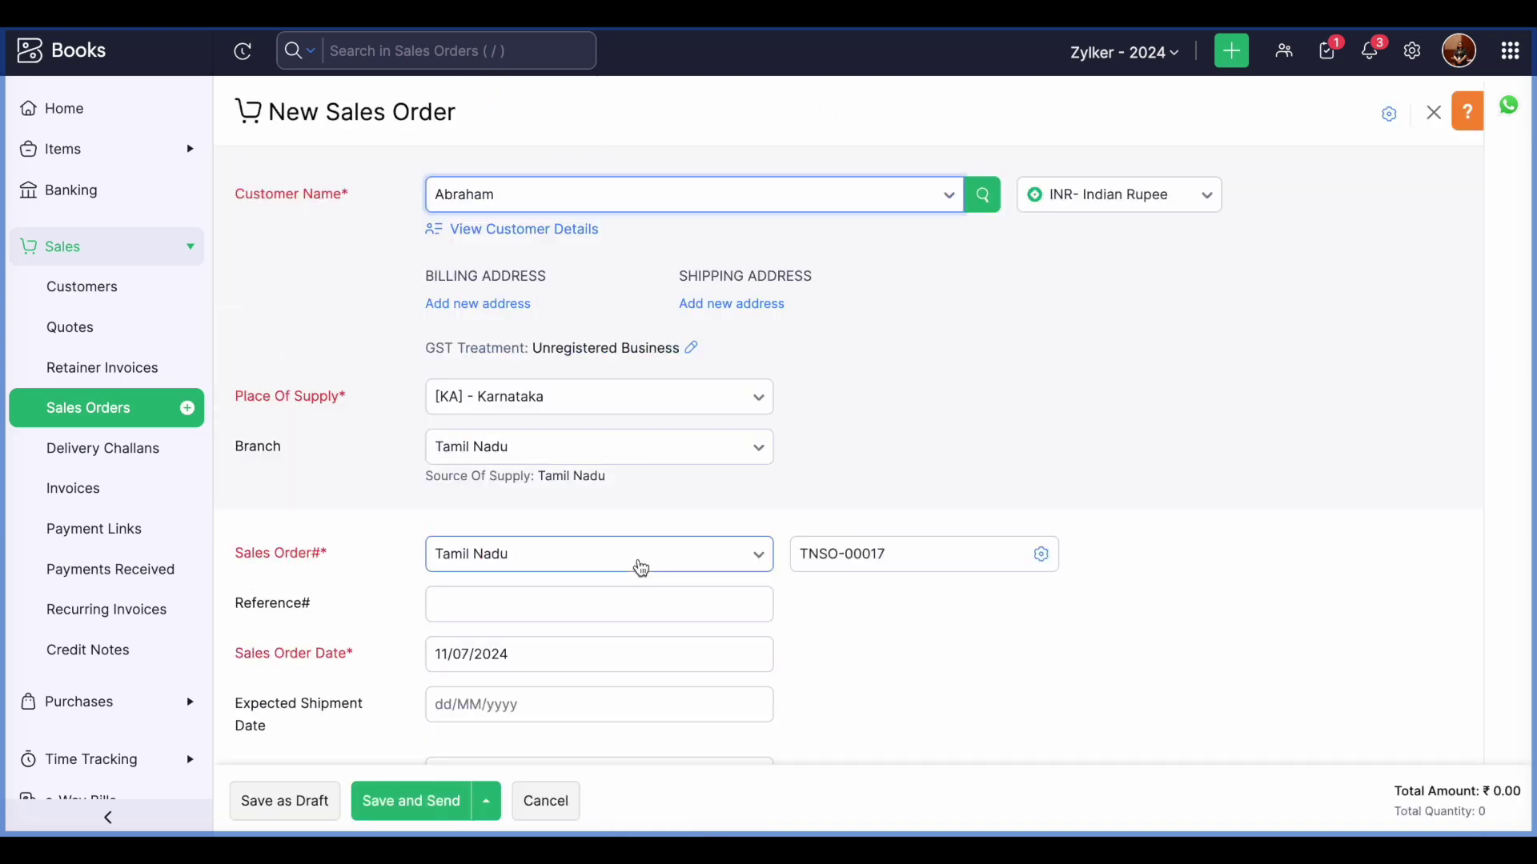
{"action": "scroll", "coordinate": [640, 564], "scroll_direction": "down", "scroll_amount": 10}
{"action": "scroll", "coordinate": [641, 556], "scroll_direction": "up", "scroll_amount": 7}
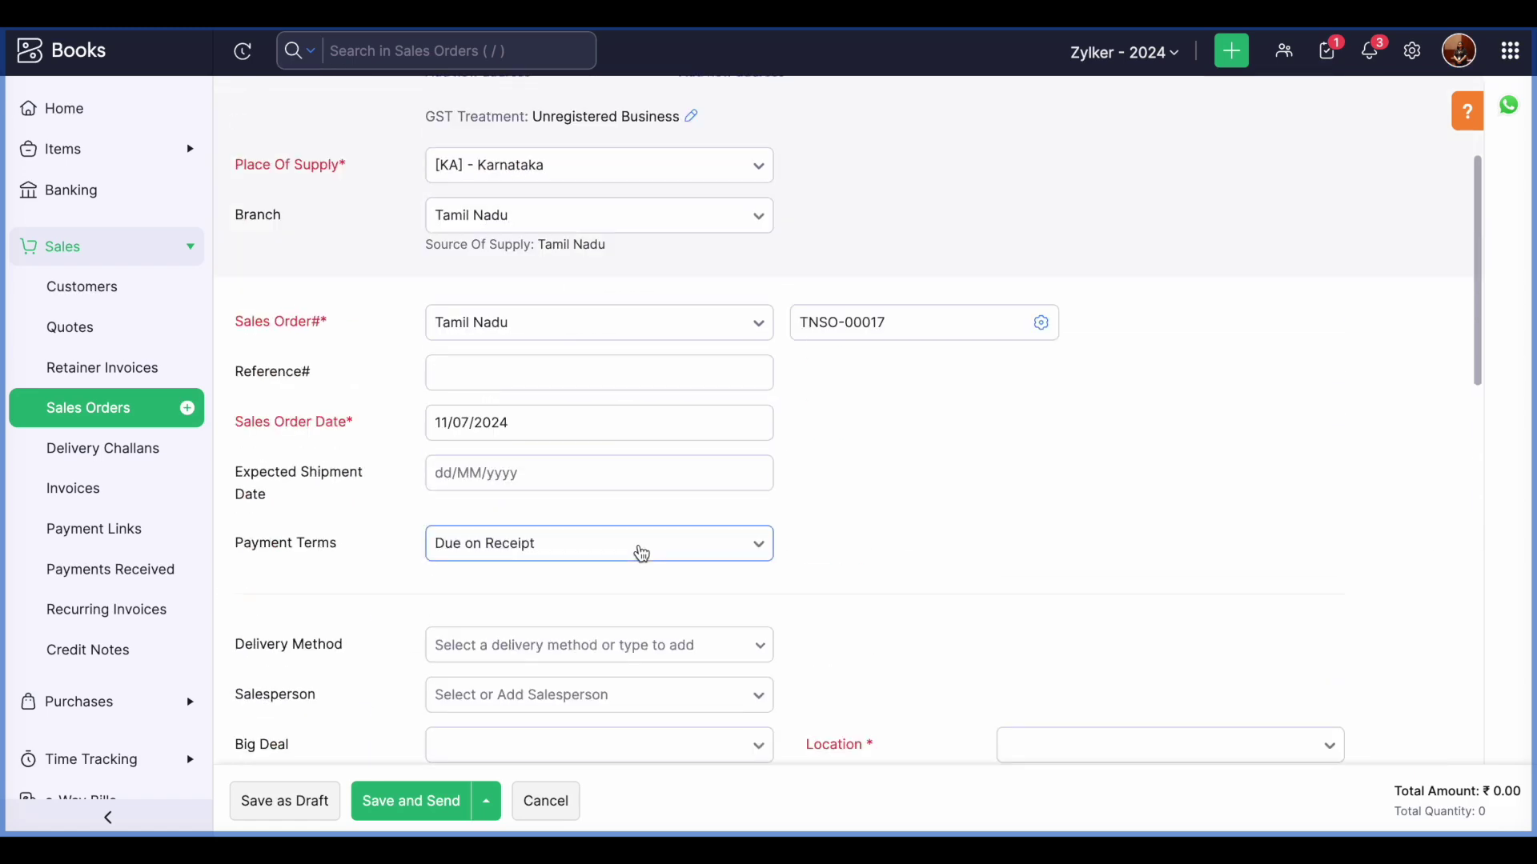
{"action": "scroll", "coordinate": [640, 551], "scroll_direction": "up", "scroll_amount": 4}
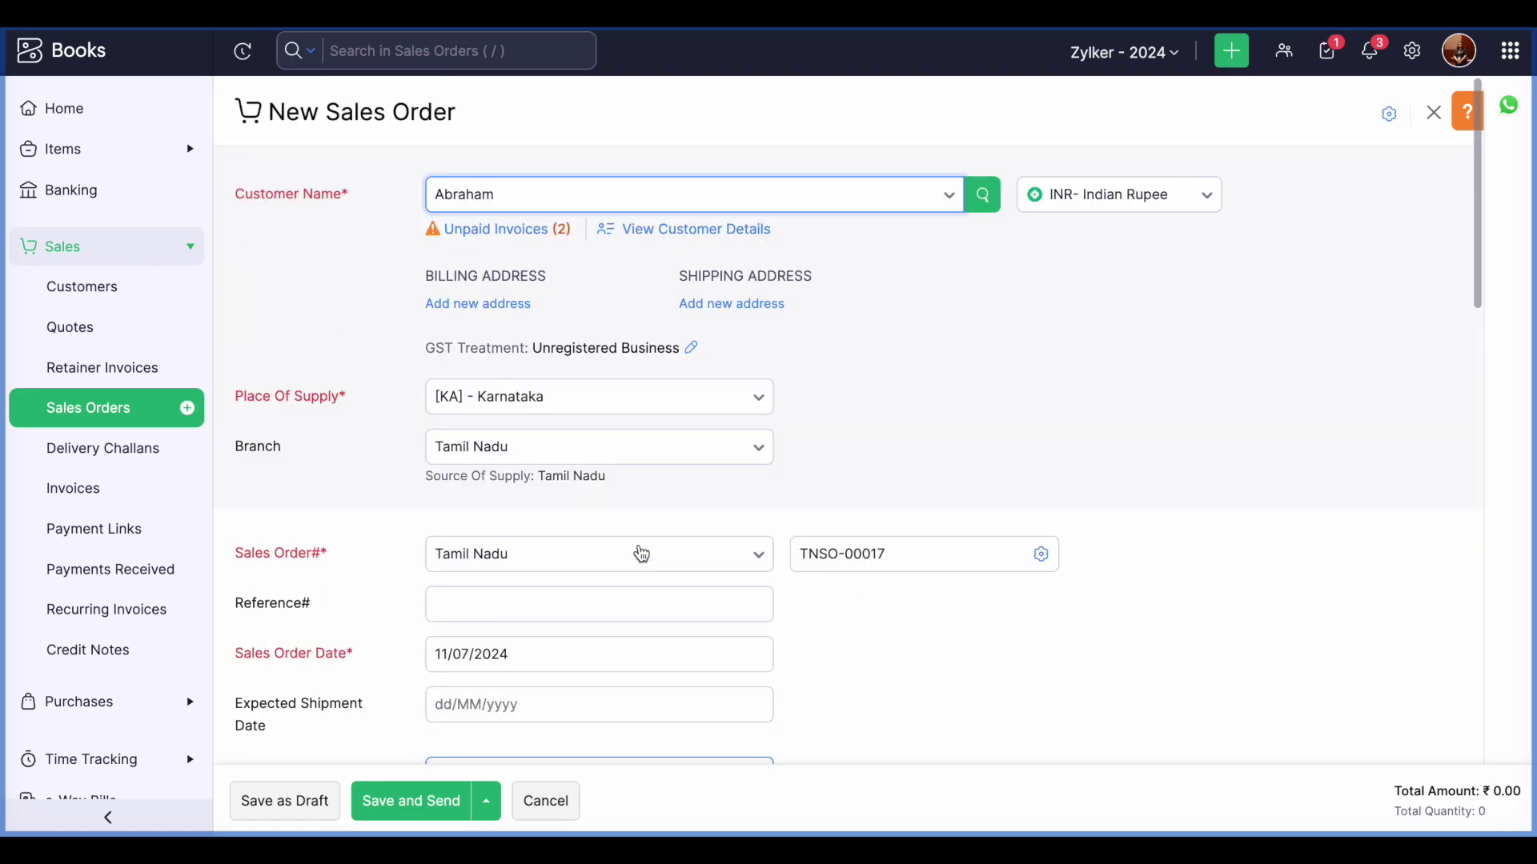
{"action": "scroll", "coordinate": [651, 516], "scroll_direction": "down", "scroll_amount": 10}
Open the ₹371.70 draft from the invoices list for editing, review its fields and item table, and cancel
{"action": "left_click", "coordinate": [53, 487]}
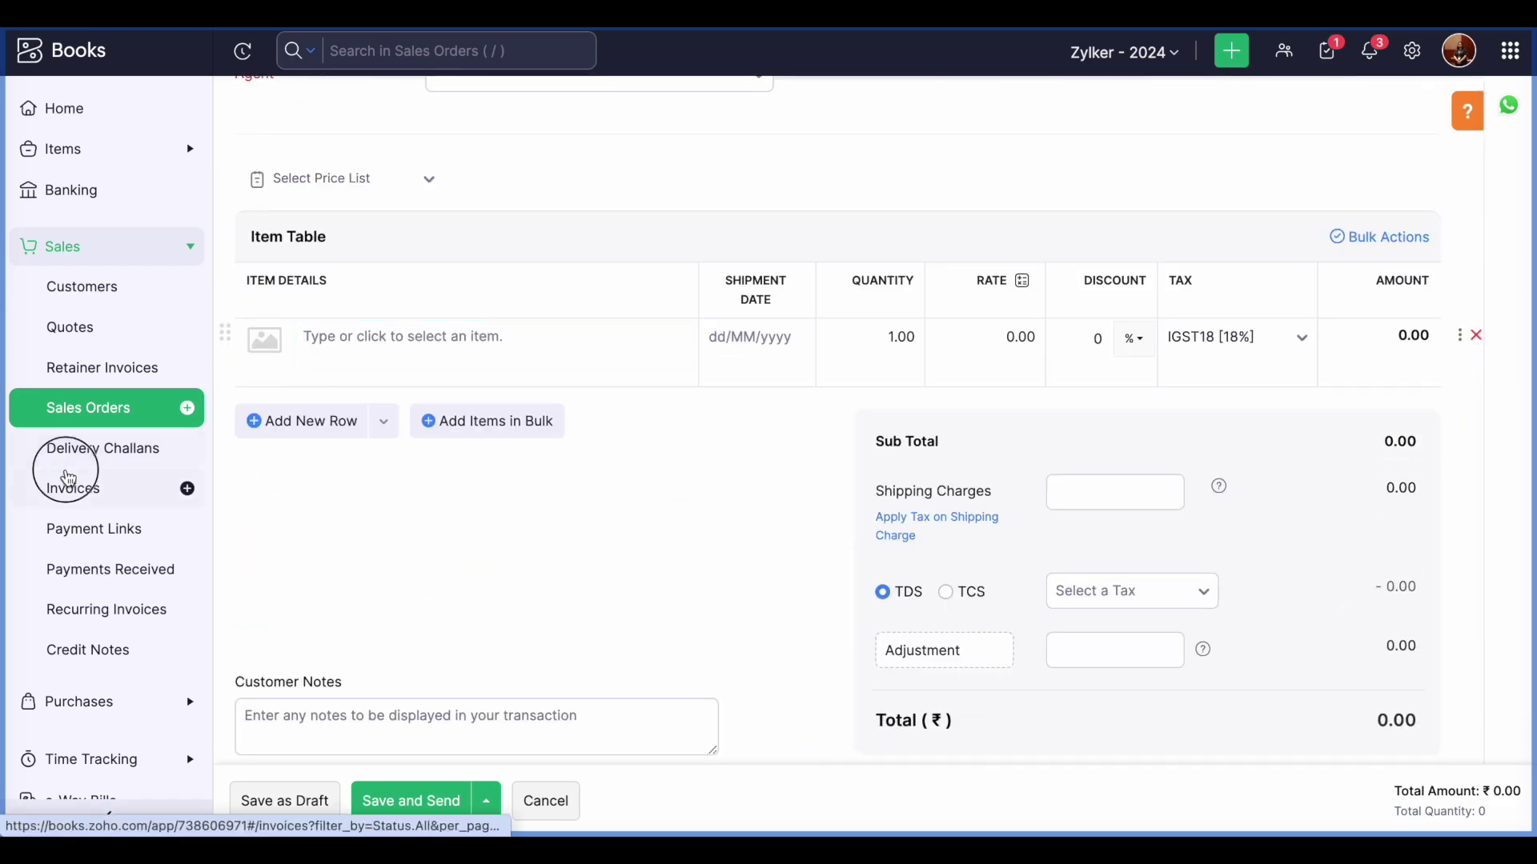
{"action": "left_click", "coordinate": [735, 176]}
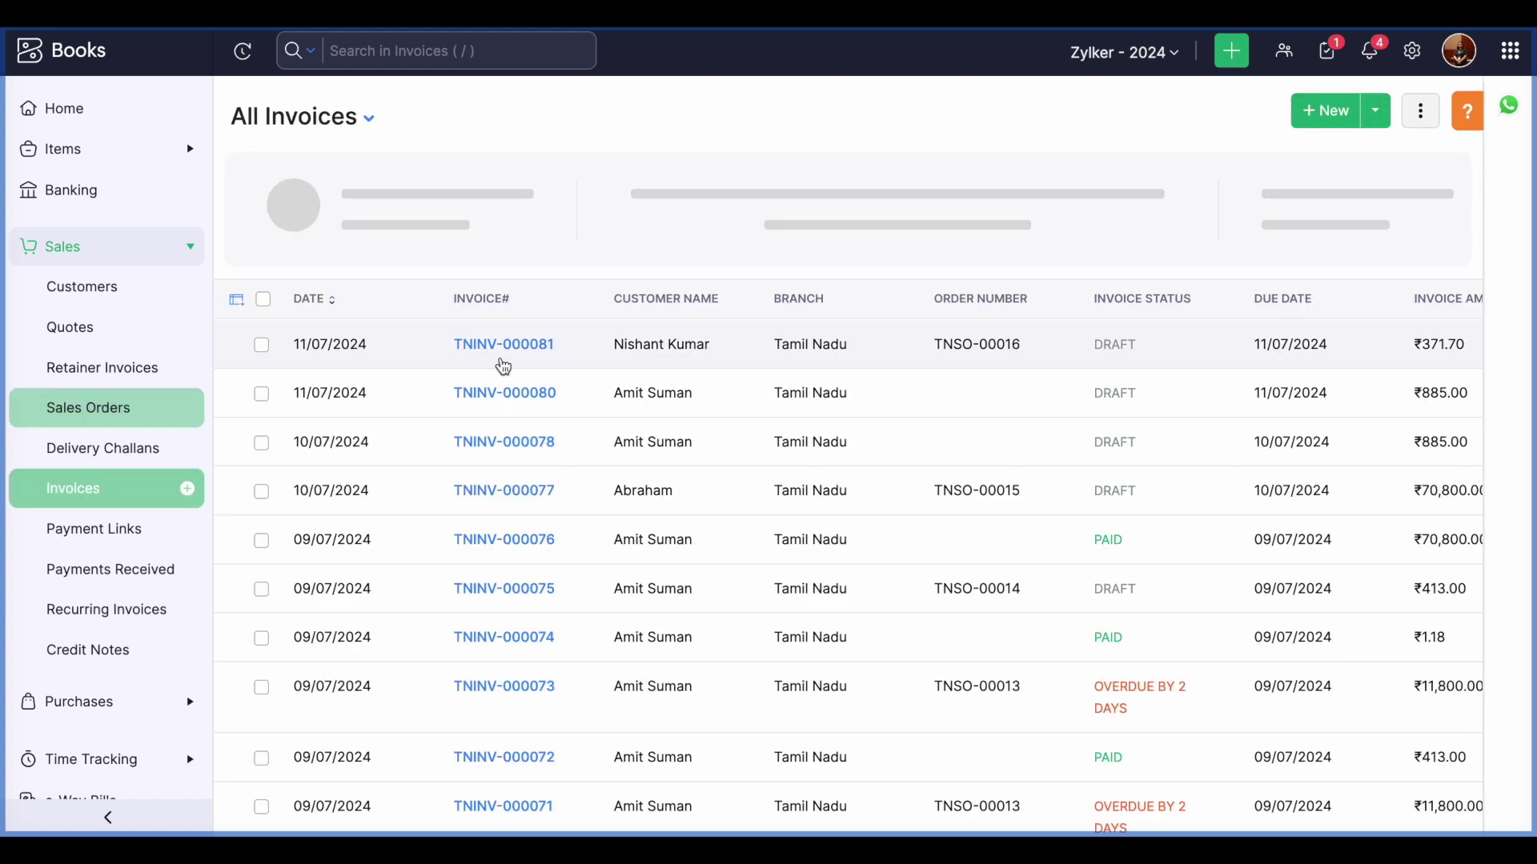
{"action": "left_click", "coordinate": [616, 366]}
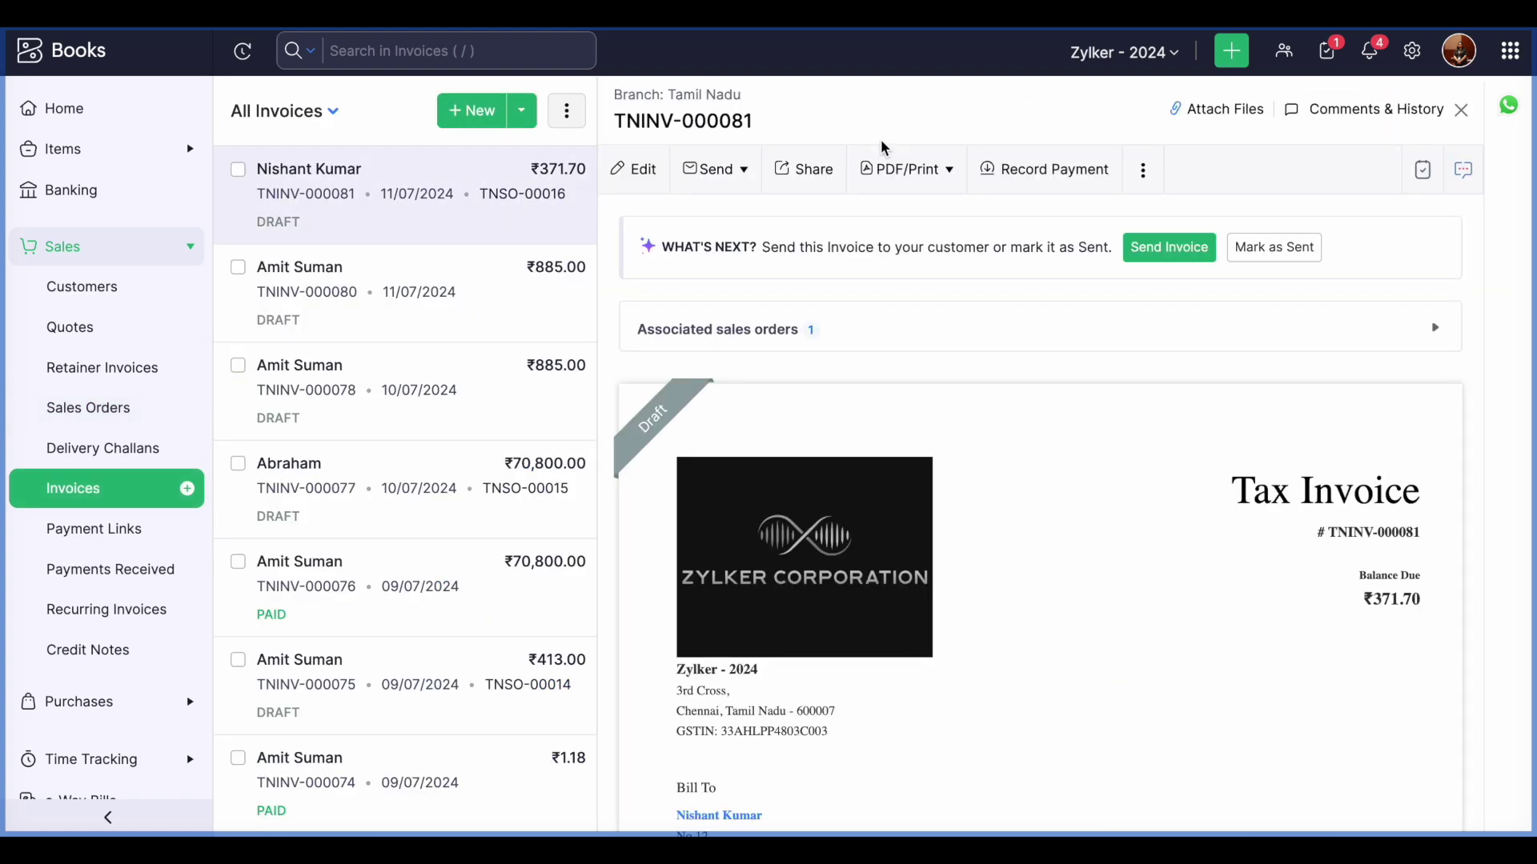
{"action": "left_click", "coordinate": [640, 194]}
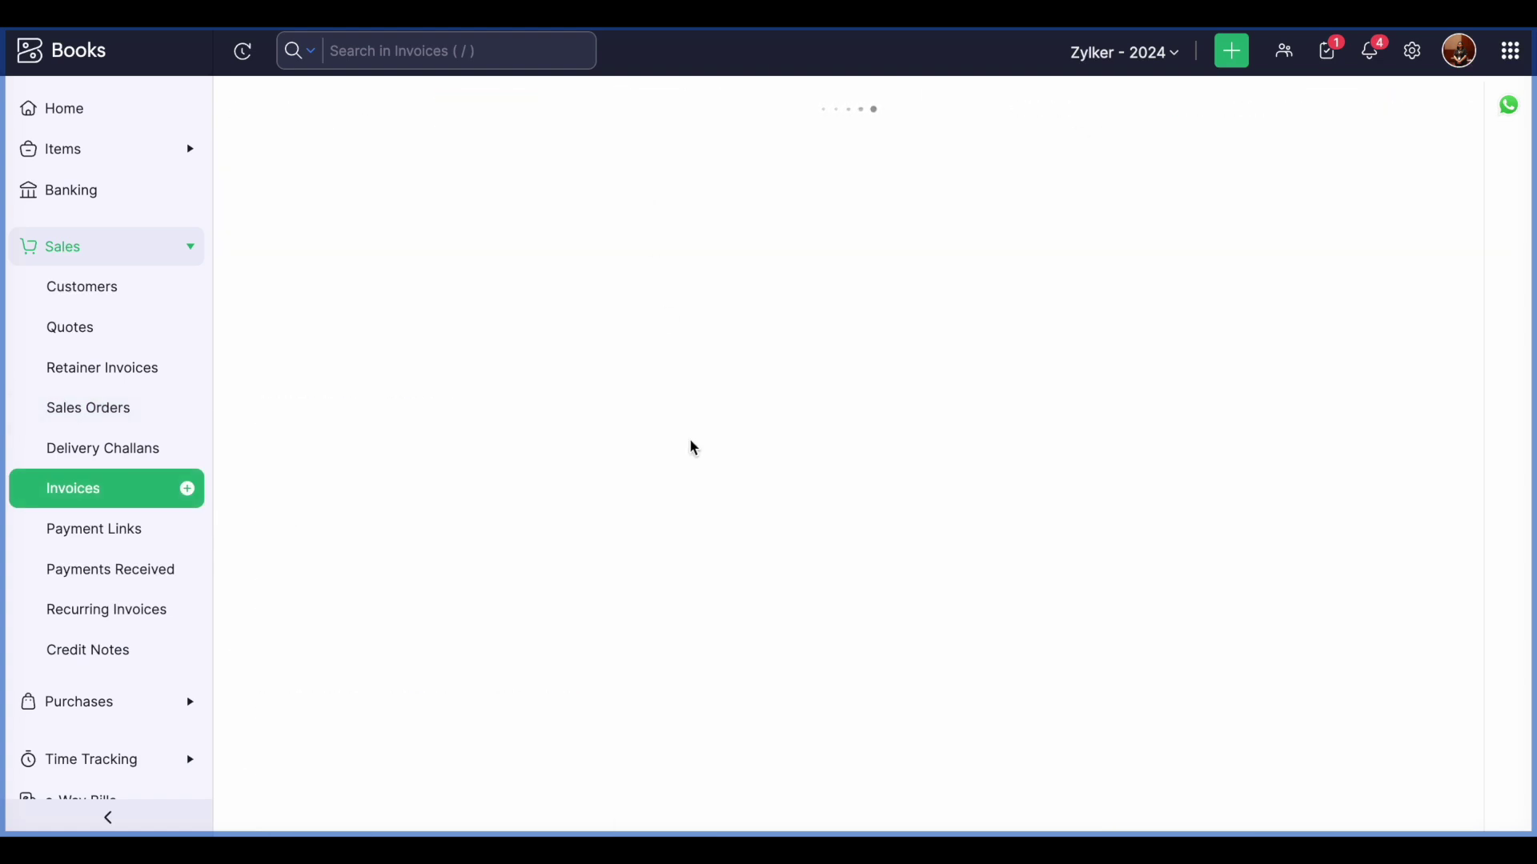
{"action": "scroll", "coordinate": [693, 446], "scroll_direction": "down", "scroll_amount": 15}
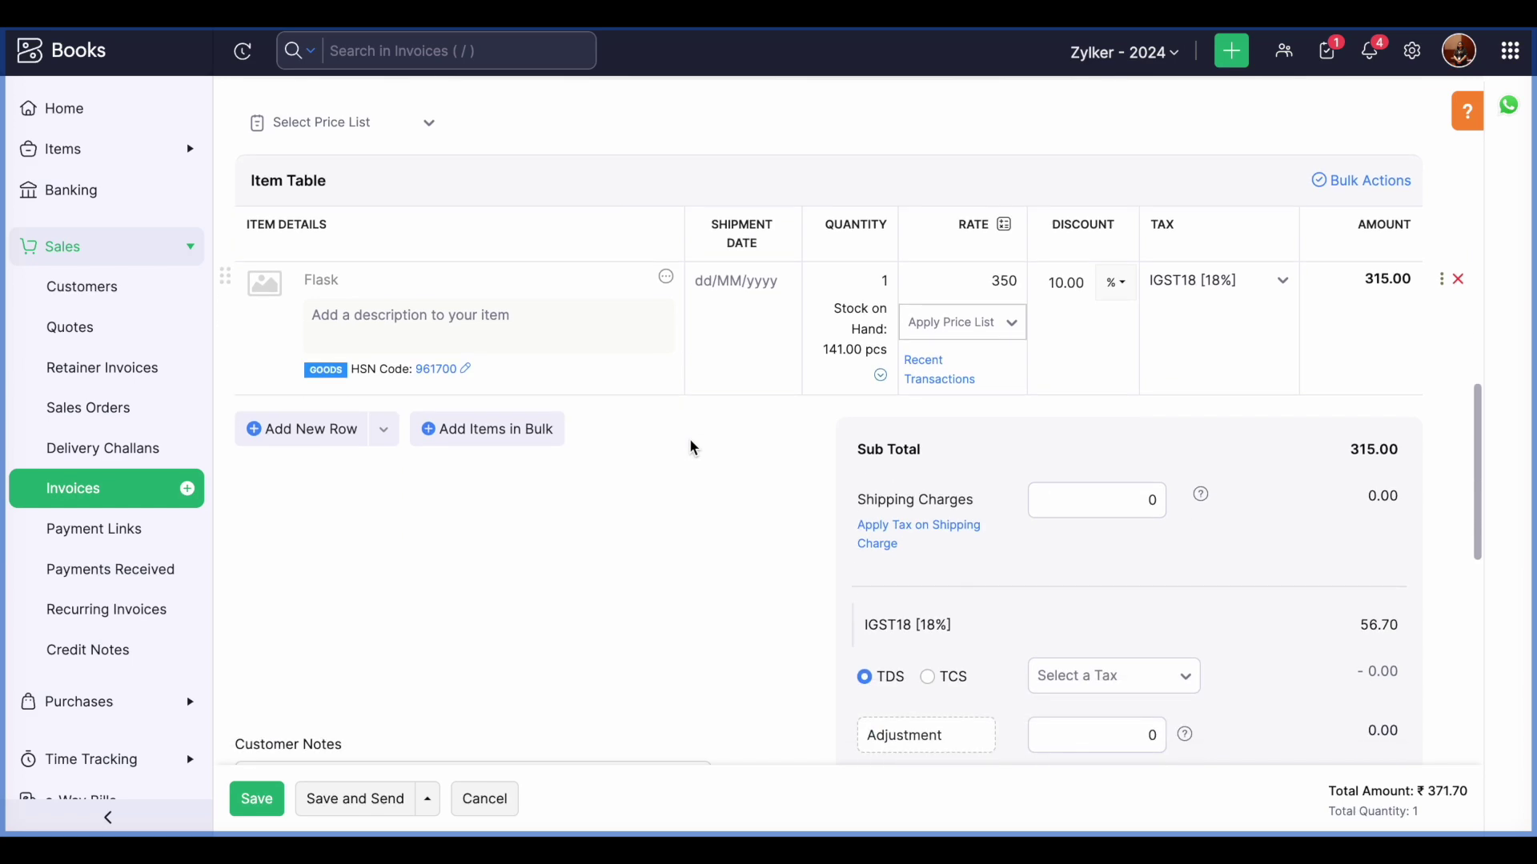
{"action": "scroll", "coordinate": [691, 442], "scroll_direction": "up", "scroll_amount": 3}
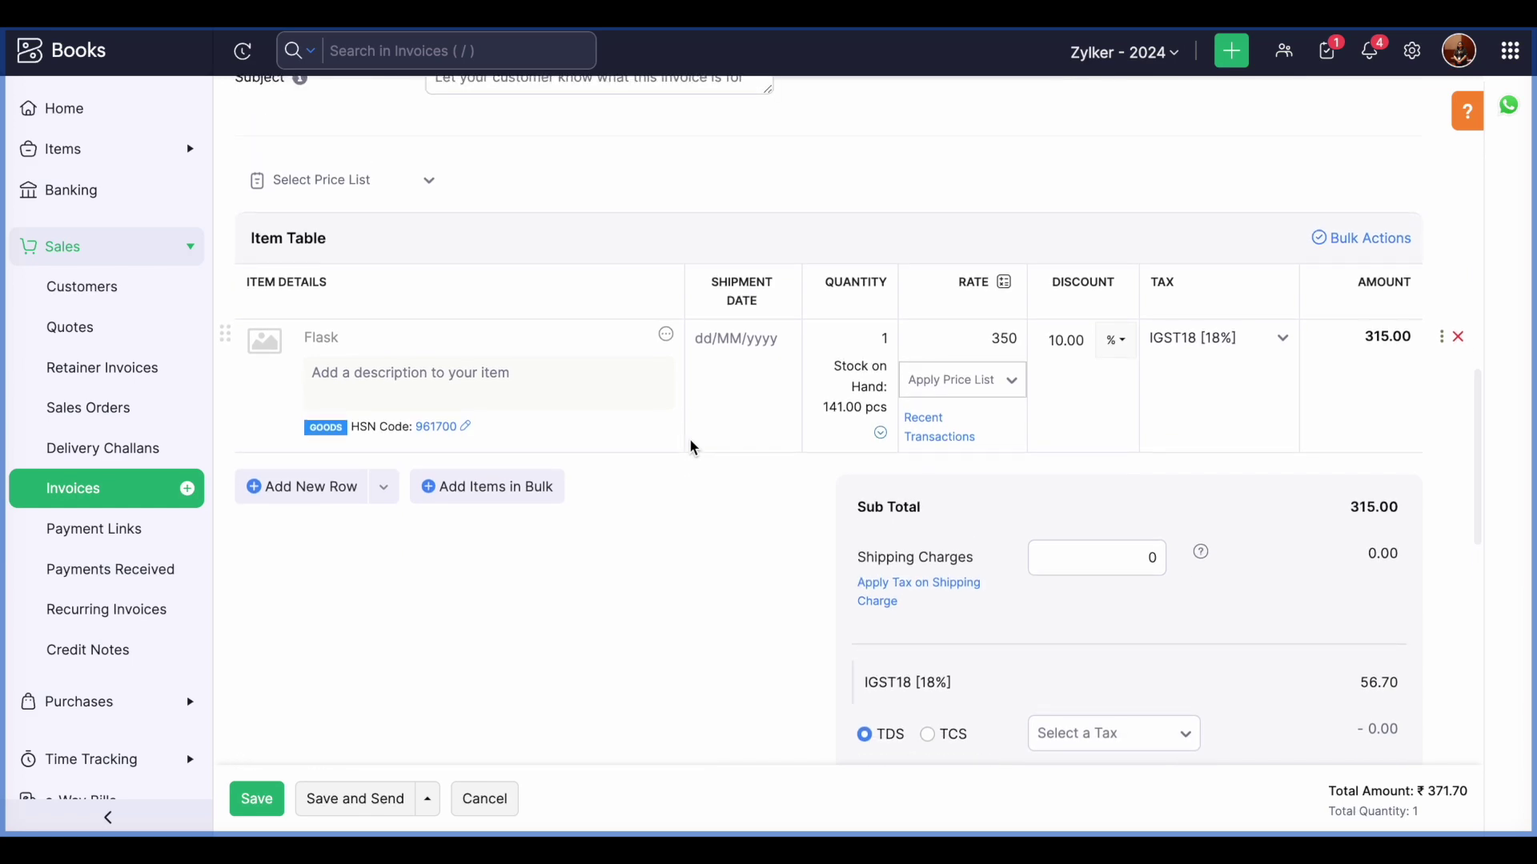
{"action": "scroll", "coordinate": [690, 438], "scroll_direction": "up", "scroll_amount": 12}
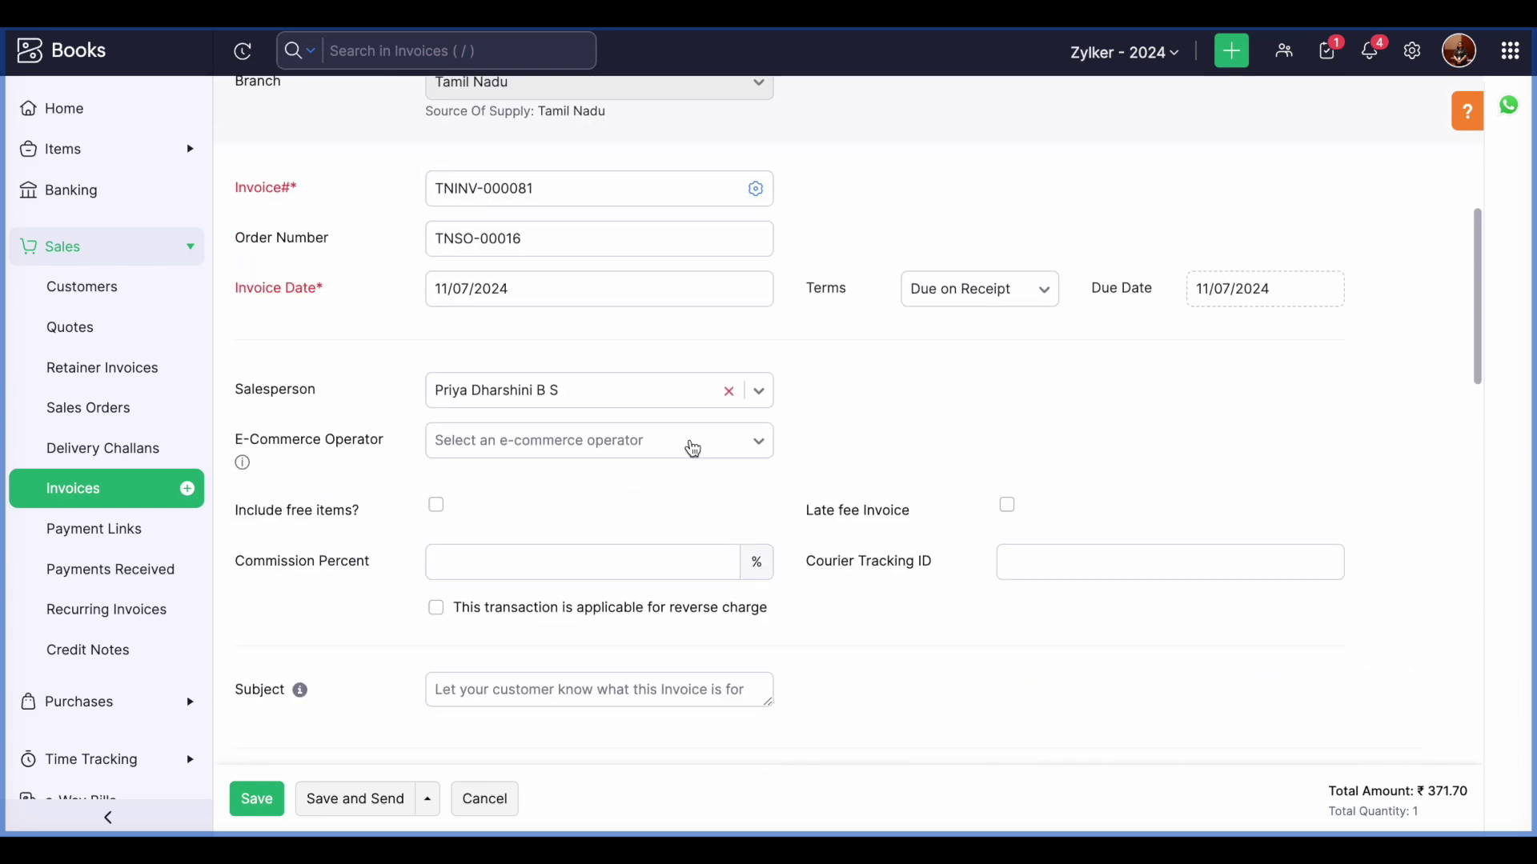
{"action": "left_click", "coordinate": [498, 808]}
Start a new invoice for the second listed customer and review the form down to the sales orders and delivery challans available to include
{"action": "left_click", "coordinate": [468, 118]}
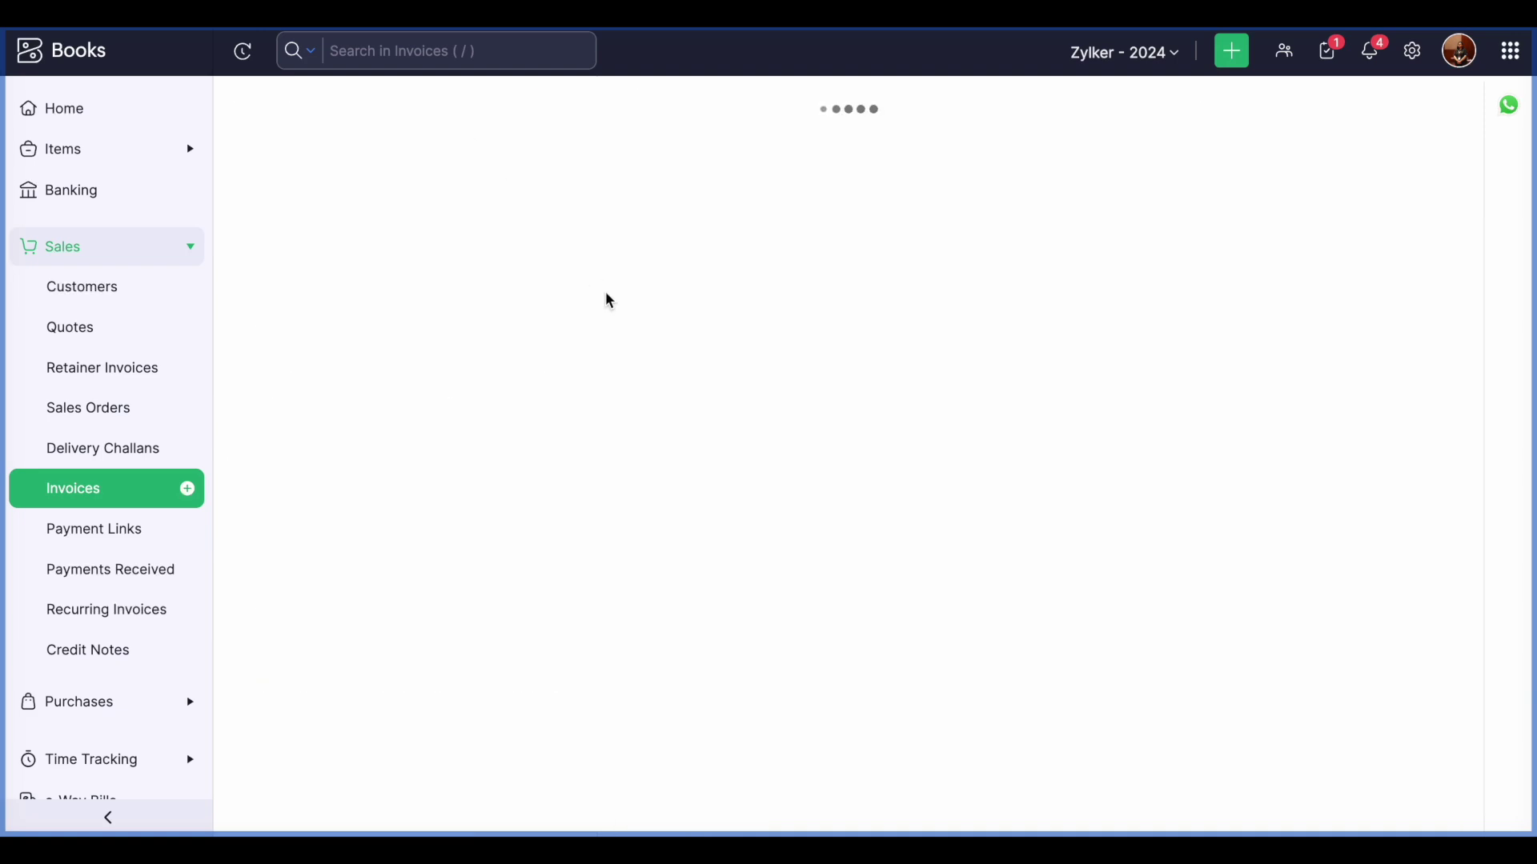
{"action": "left_click", "coordinate": [686, 193]}
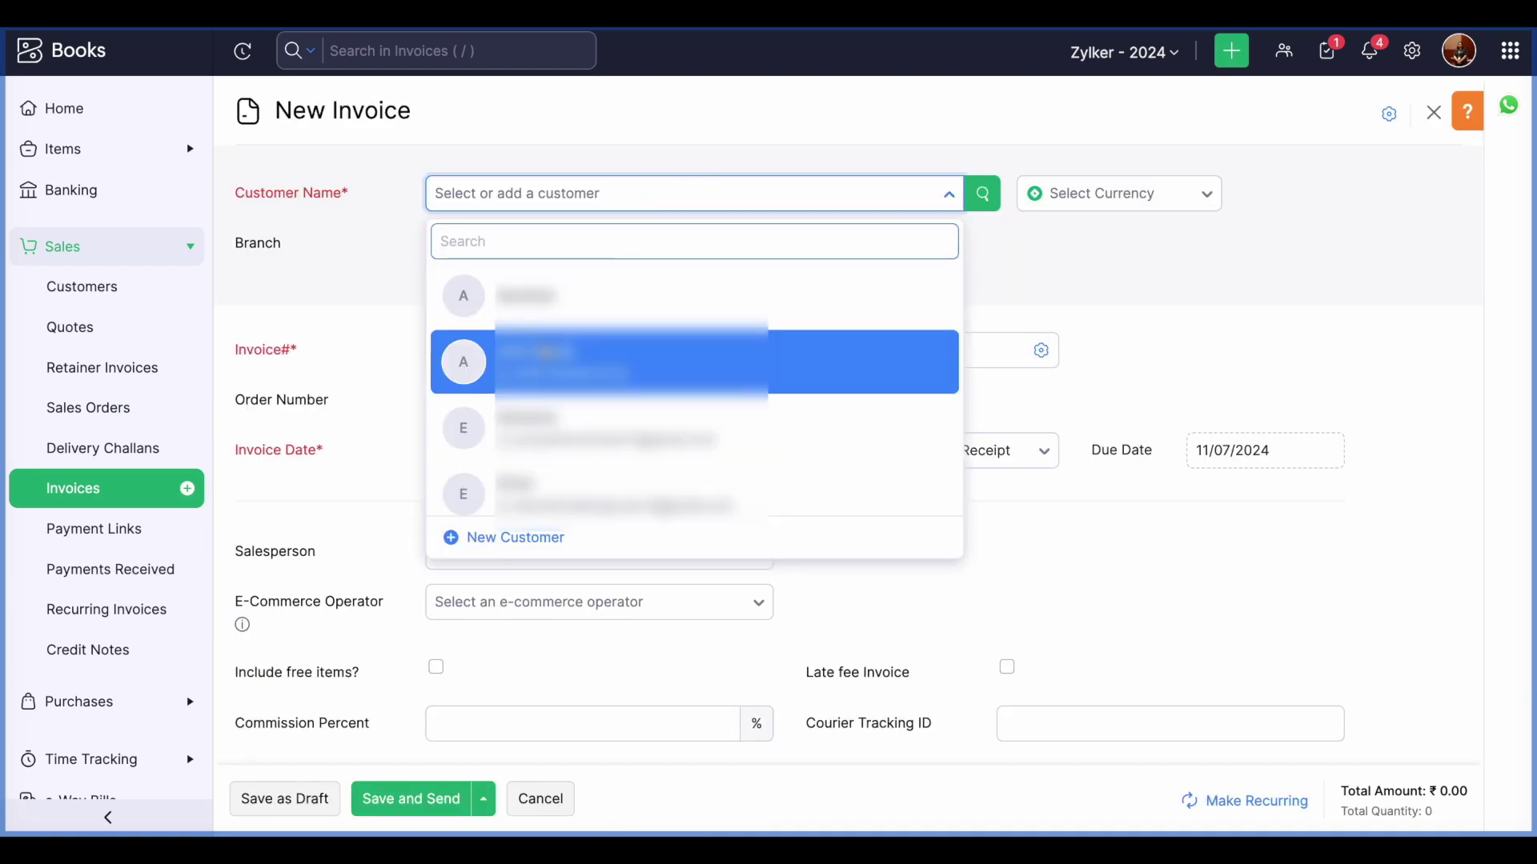
{"action": "left_click", "coordinate": [592, 362]}
{"action": "scroll", "coordinate": [608, 531], "scroll_direction": "down", "scroll_amount": 10}
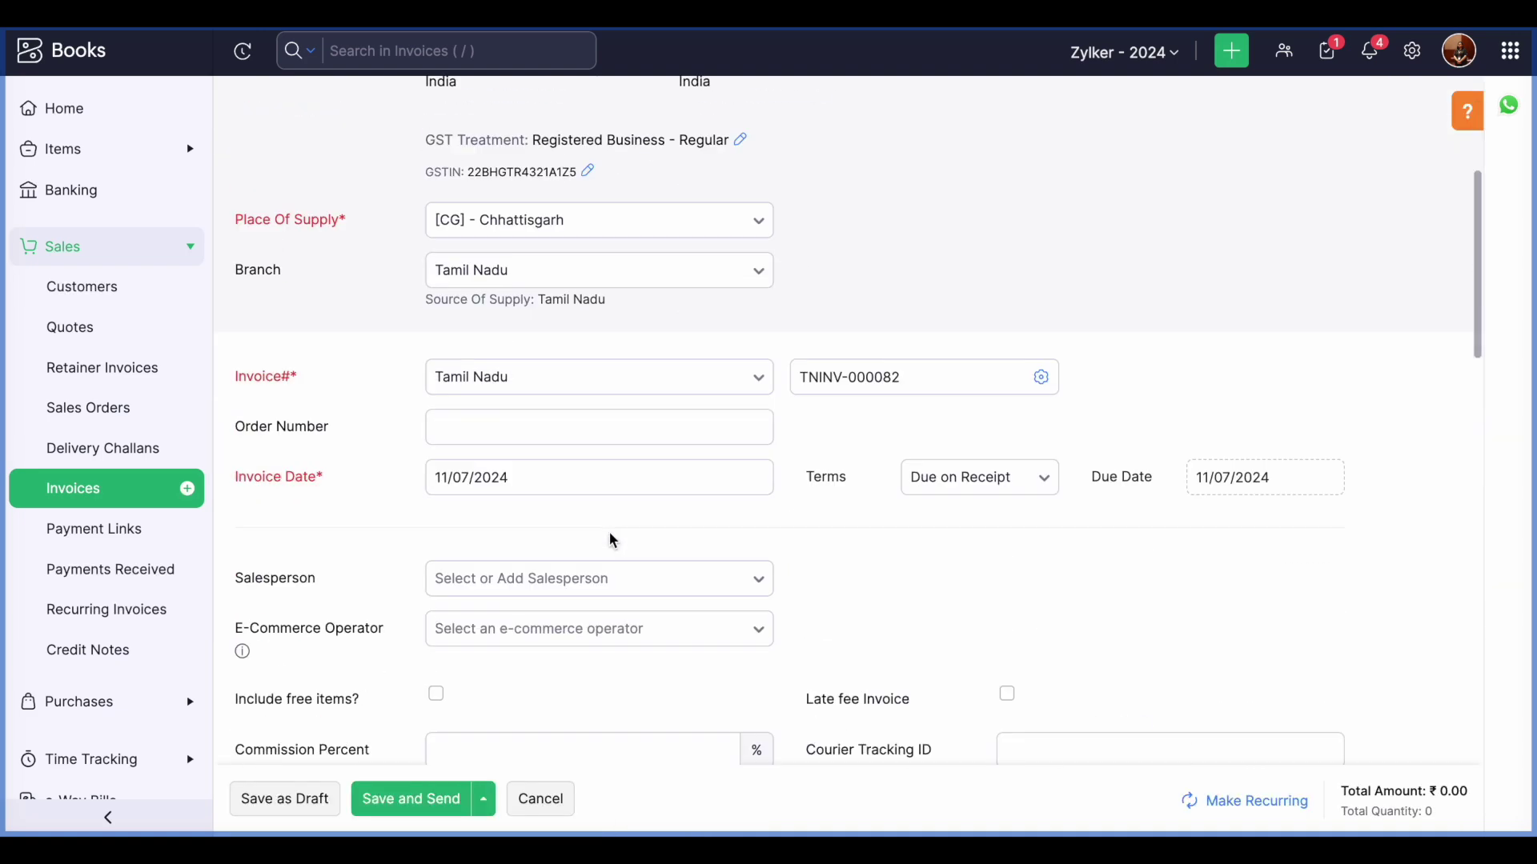
{"action": "scroll", "coordinate": [616, 501], "scroll_direction": "down", "scroll_amount": 1}
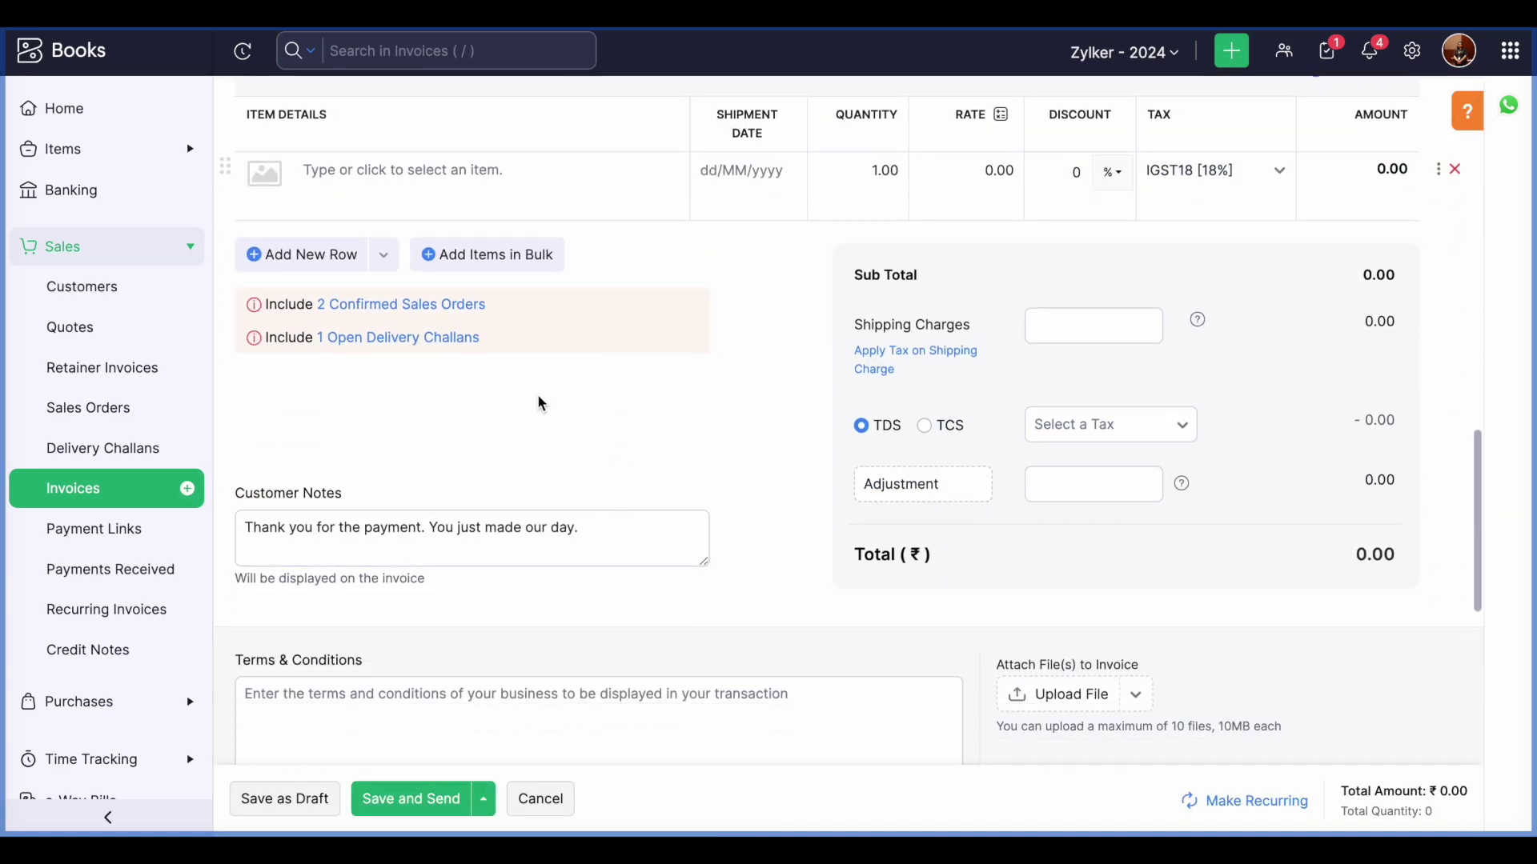
View the customer's confirmed sales orders that can be included in the invoice, and discard the unsaved invoice
{"action": "left_click", "coordinate": [439, 306]}
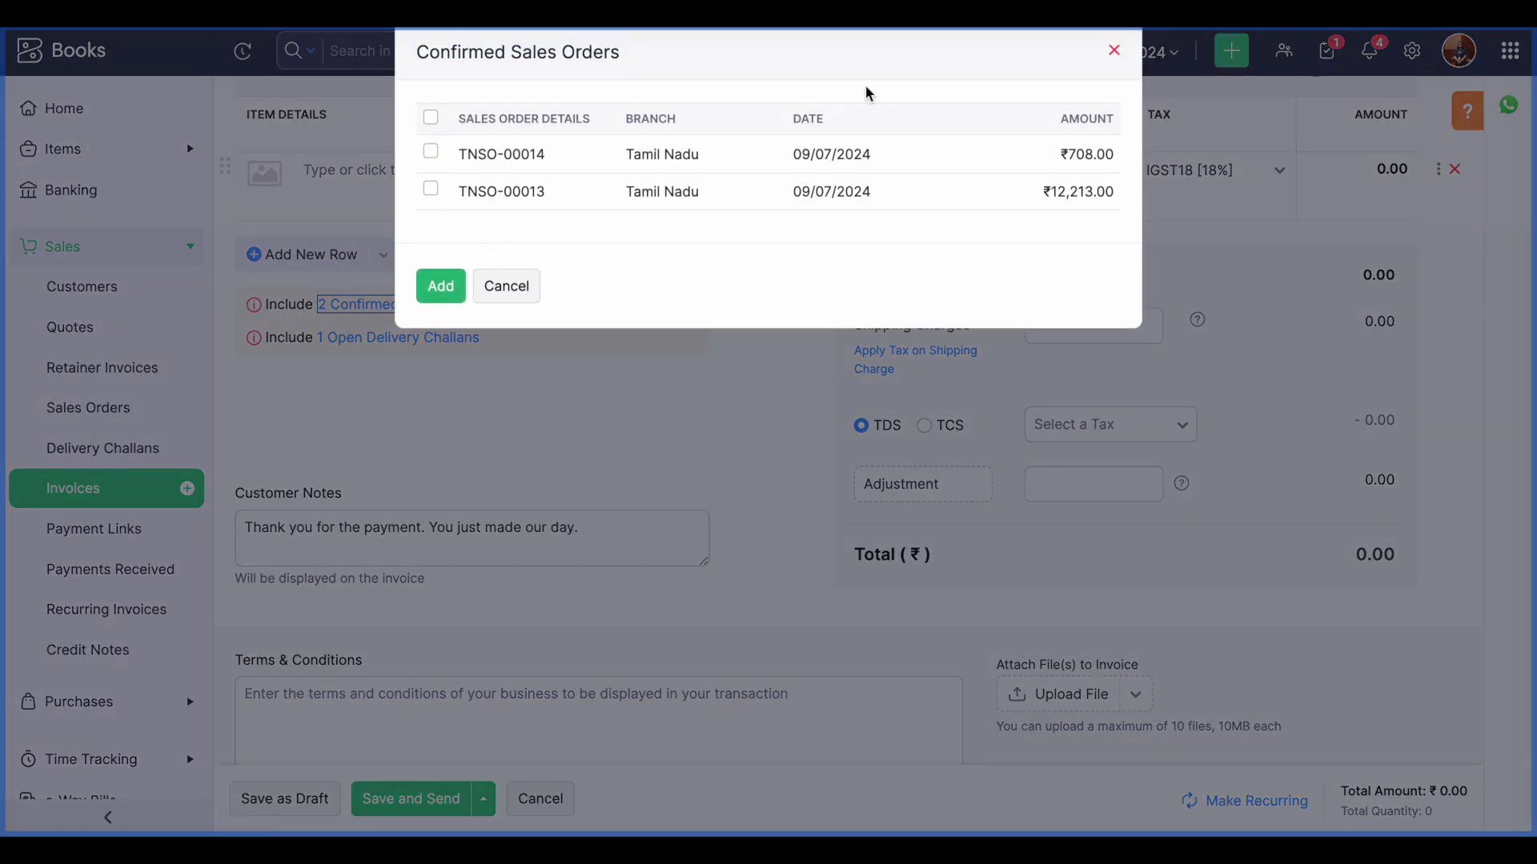
{"action": "left_click", "coordinate": [1115, 53]}
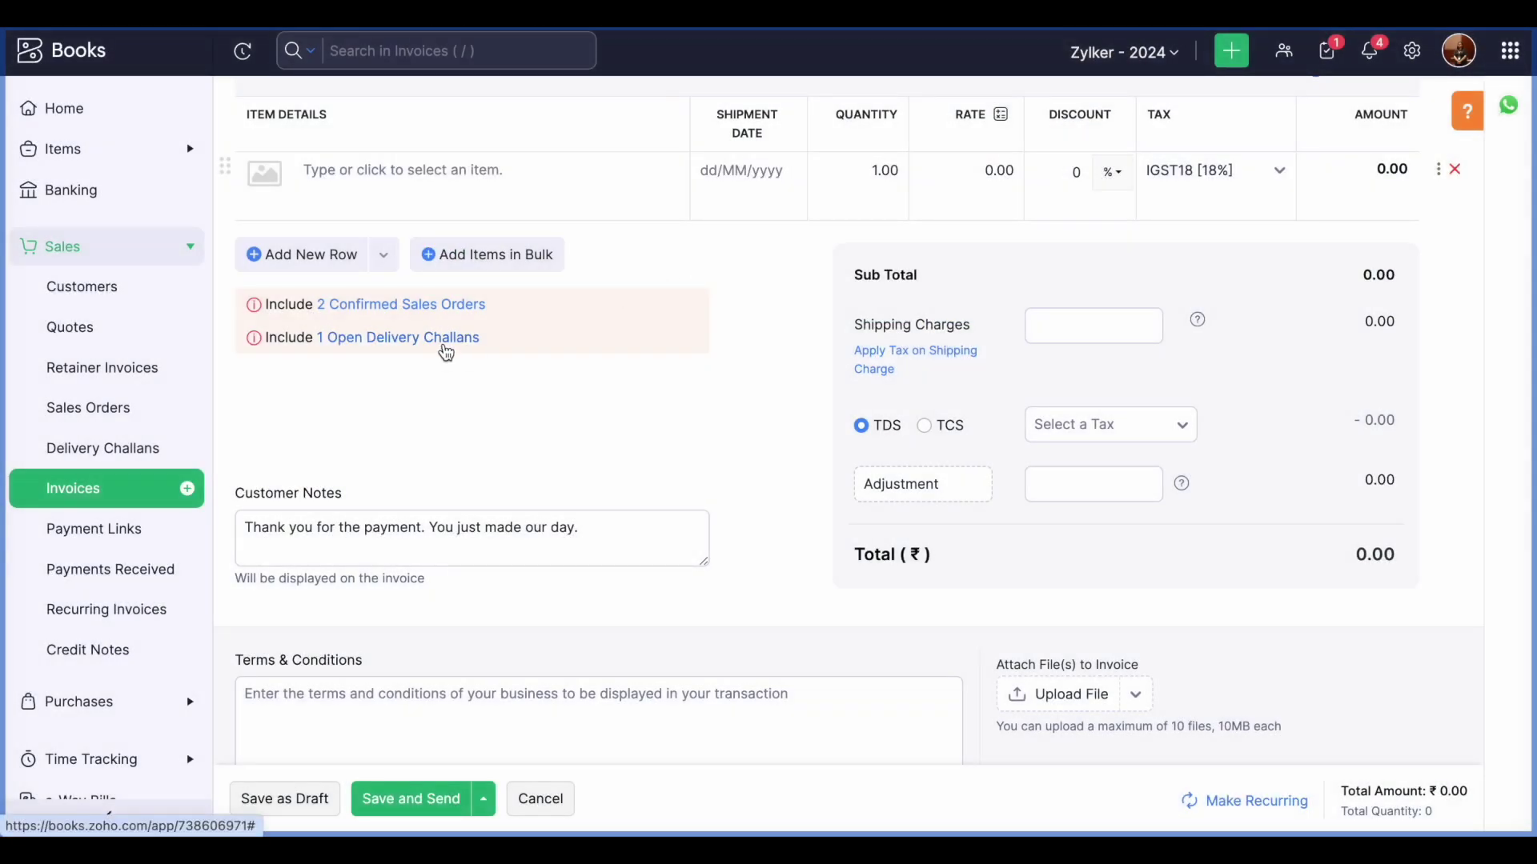
{"action": "left_click", "coordinate": [569, 803]}
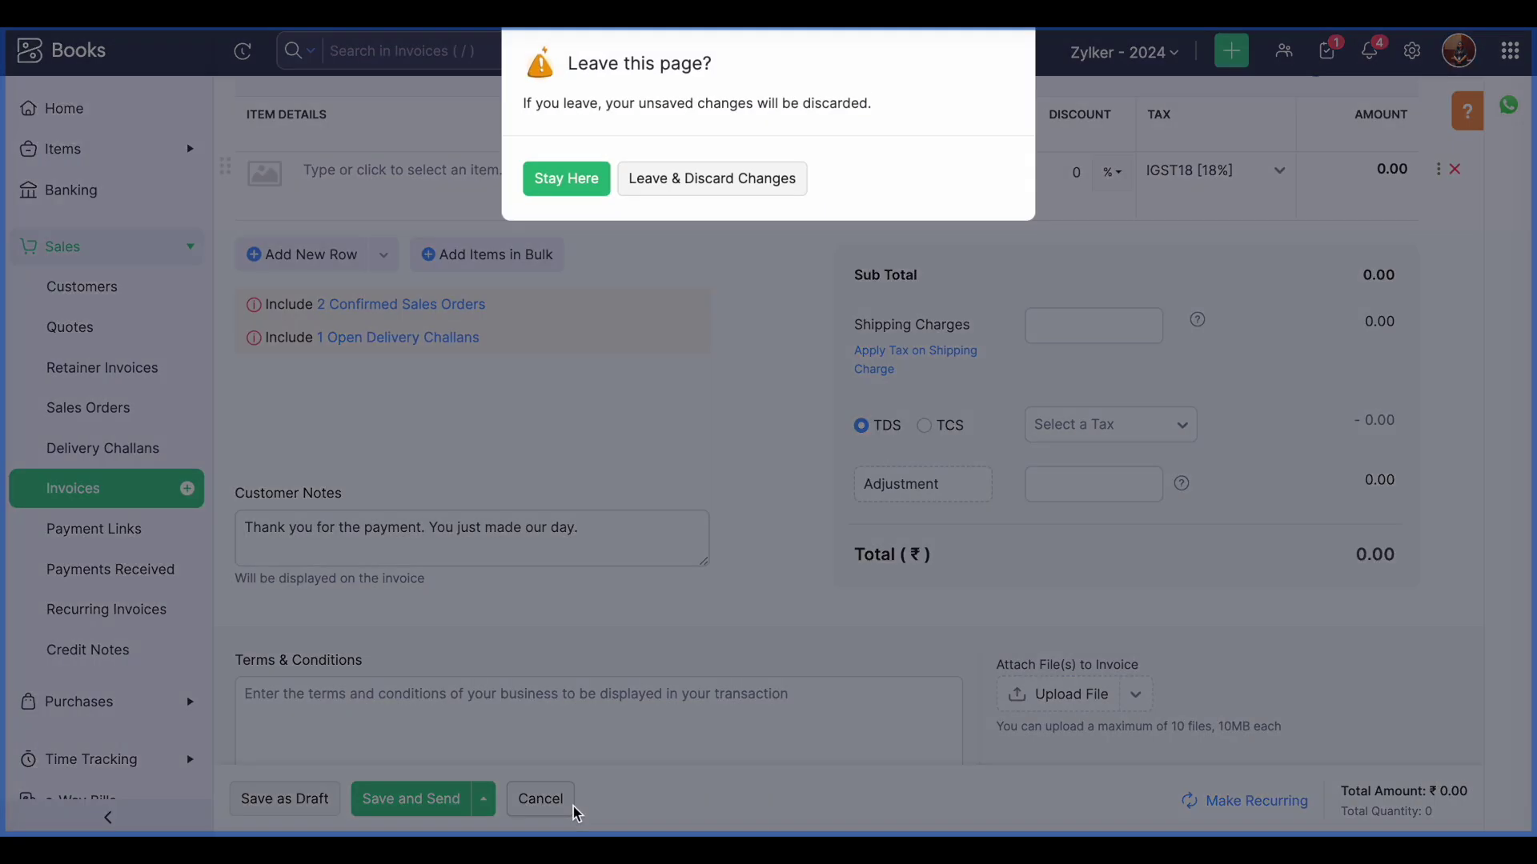
{"action": "left_click", "coordinate": [760, 185]}
View the open ₹60,00,000.00 delivery challan dated 07/05/2024 and return to the list of all delivery challans
{"action": "left_click", "coordinate": [75, 449]}
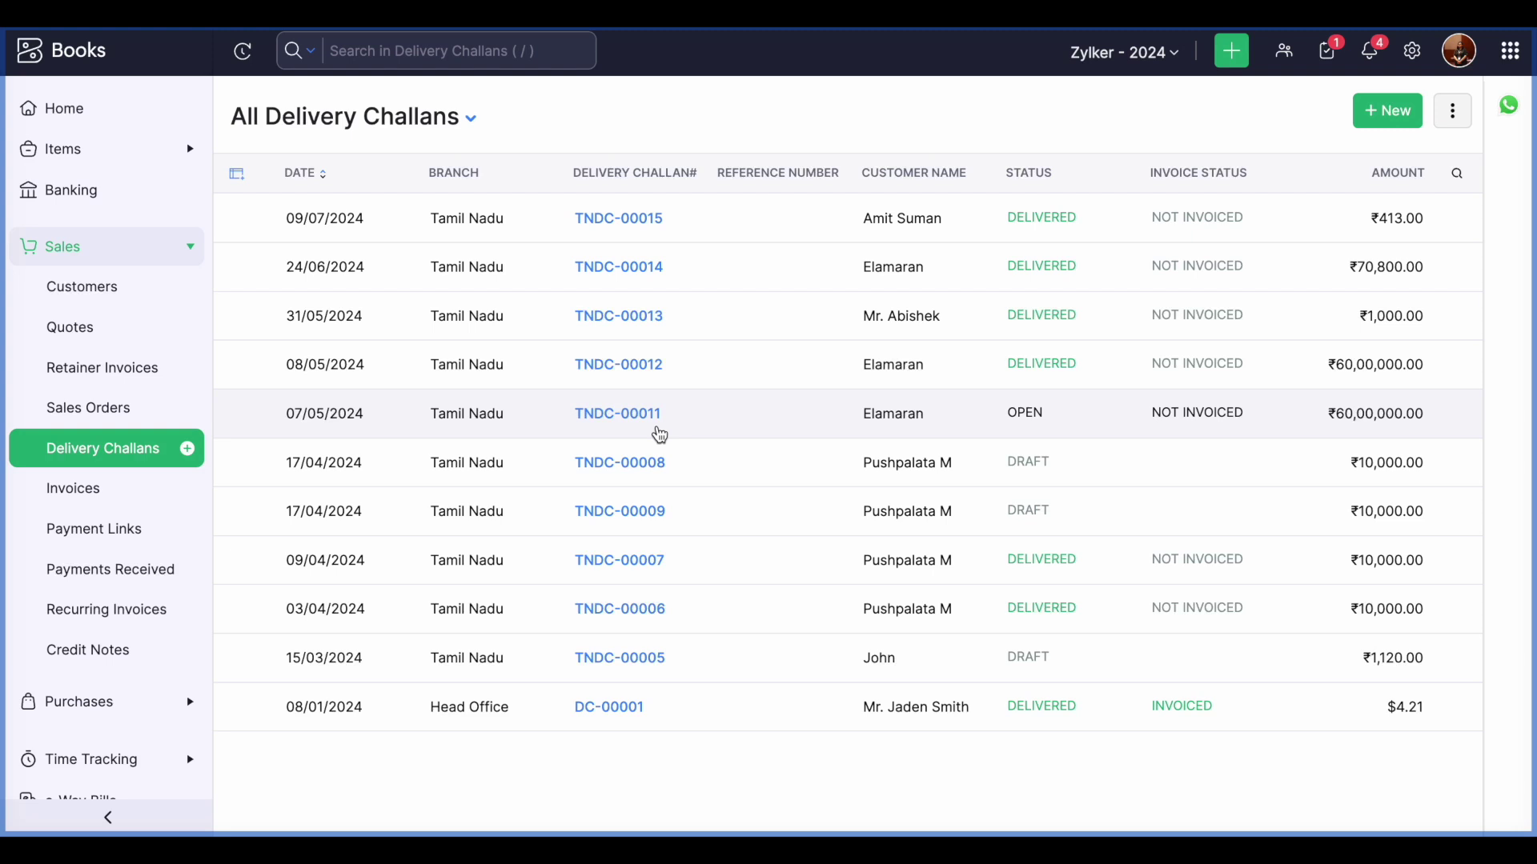
{"action": "left_click", "coordinate": [660, 434]}
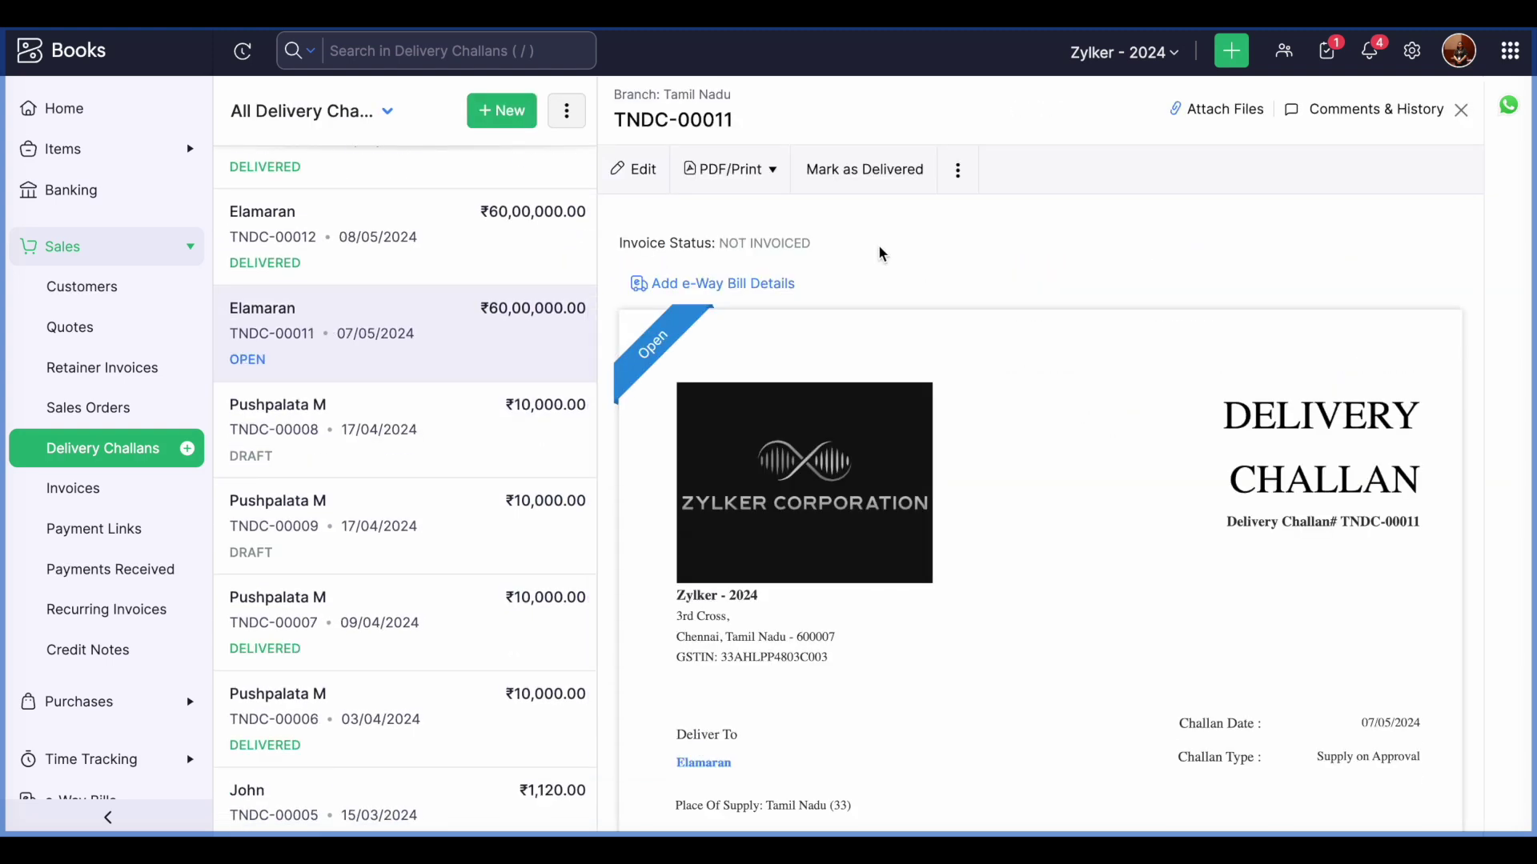
{"action": "left_click", "coordinate": [1462, 109]}
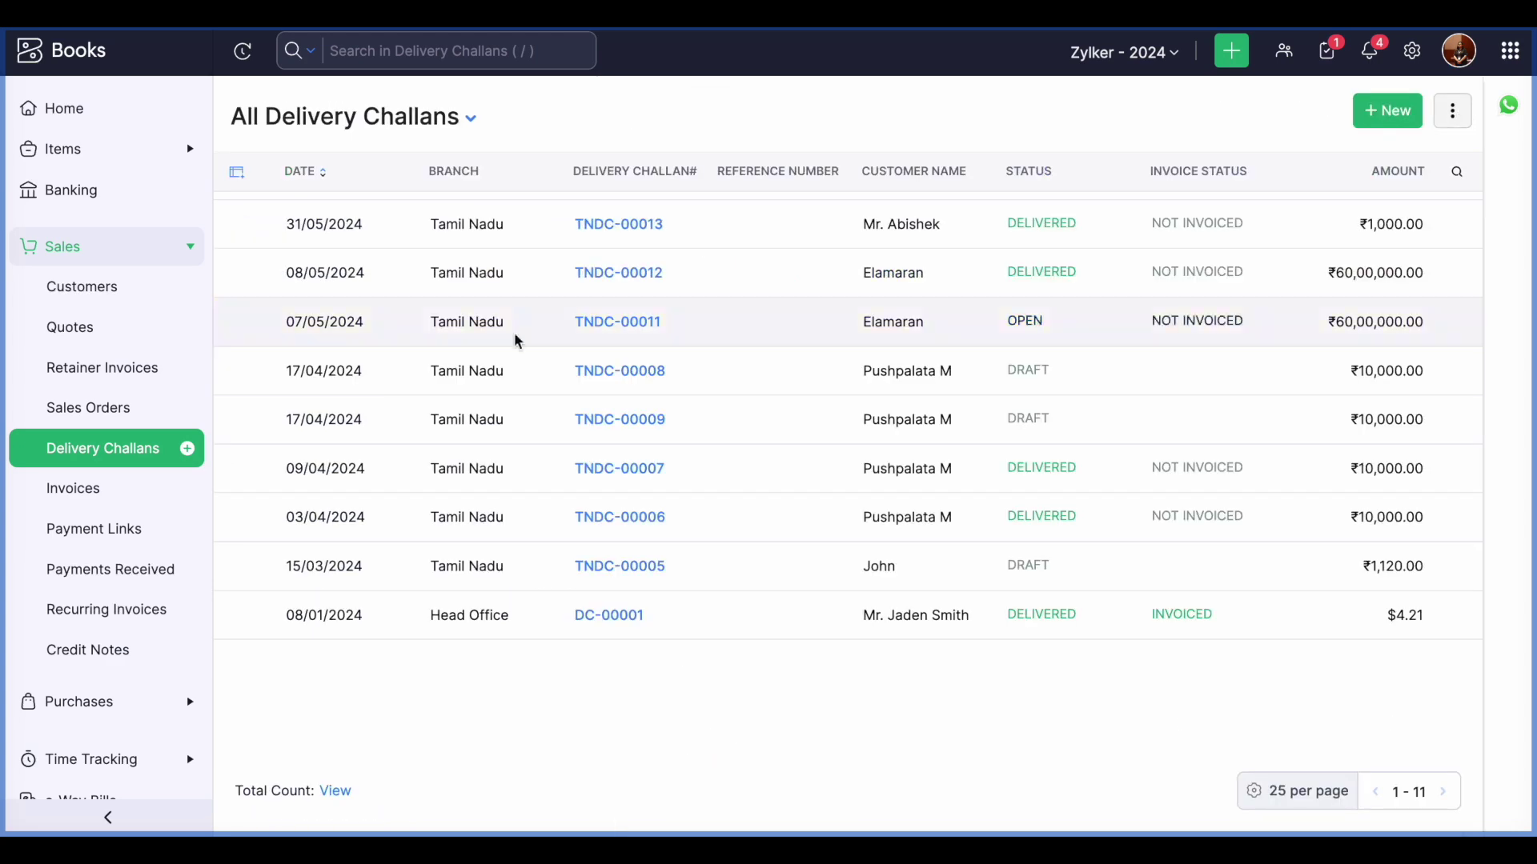
Open the ₹371.70 draft invoice from the list of all invoices
{"action": "left_click", "coordinate": [140, 494]}
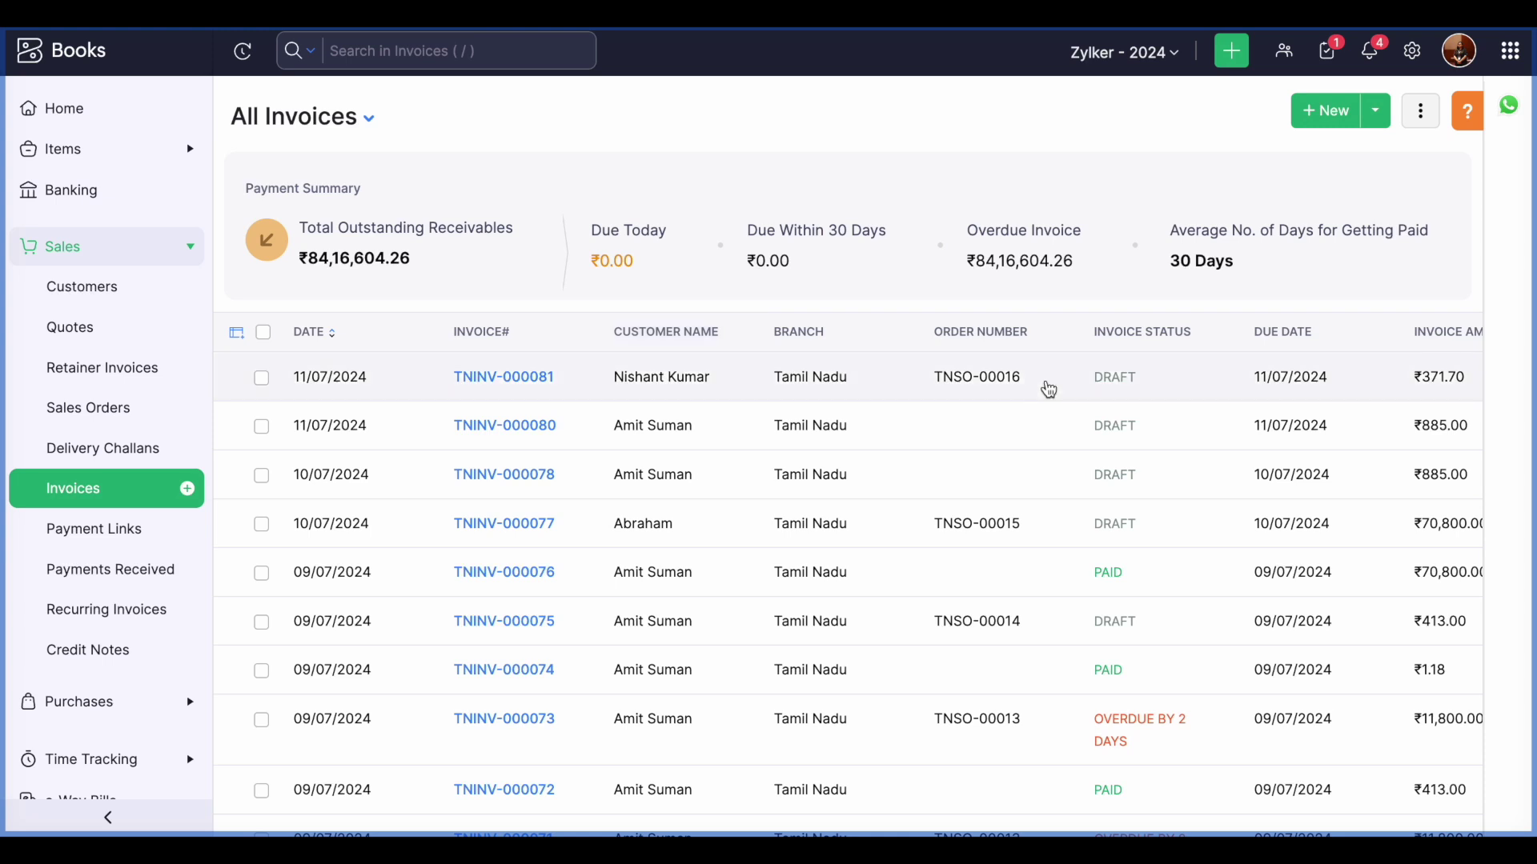
{"action": "scroll", "coordinate": [1057, 481], "scroll_direction": "down", "scroll_amount": 1}
{"action": "left_click", "coordinate": [1077, 345]}
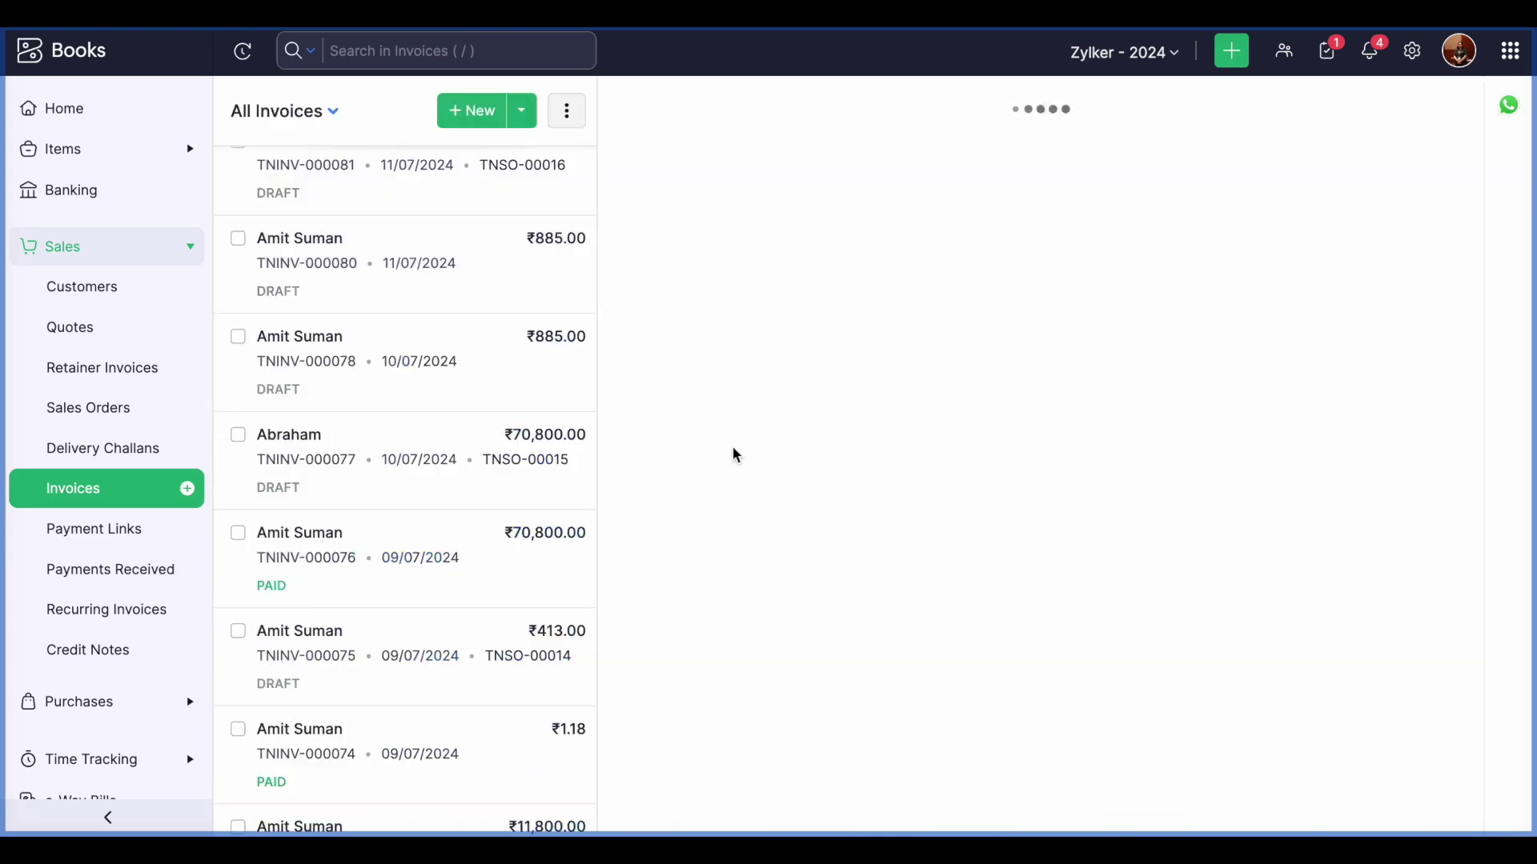
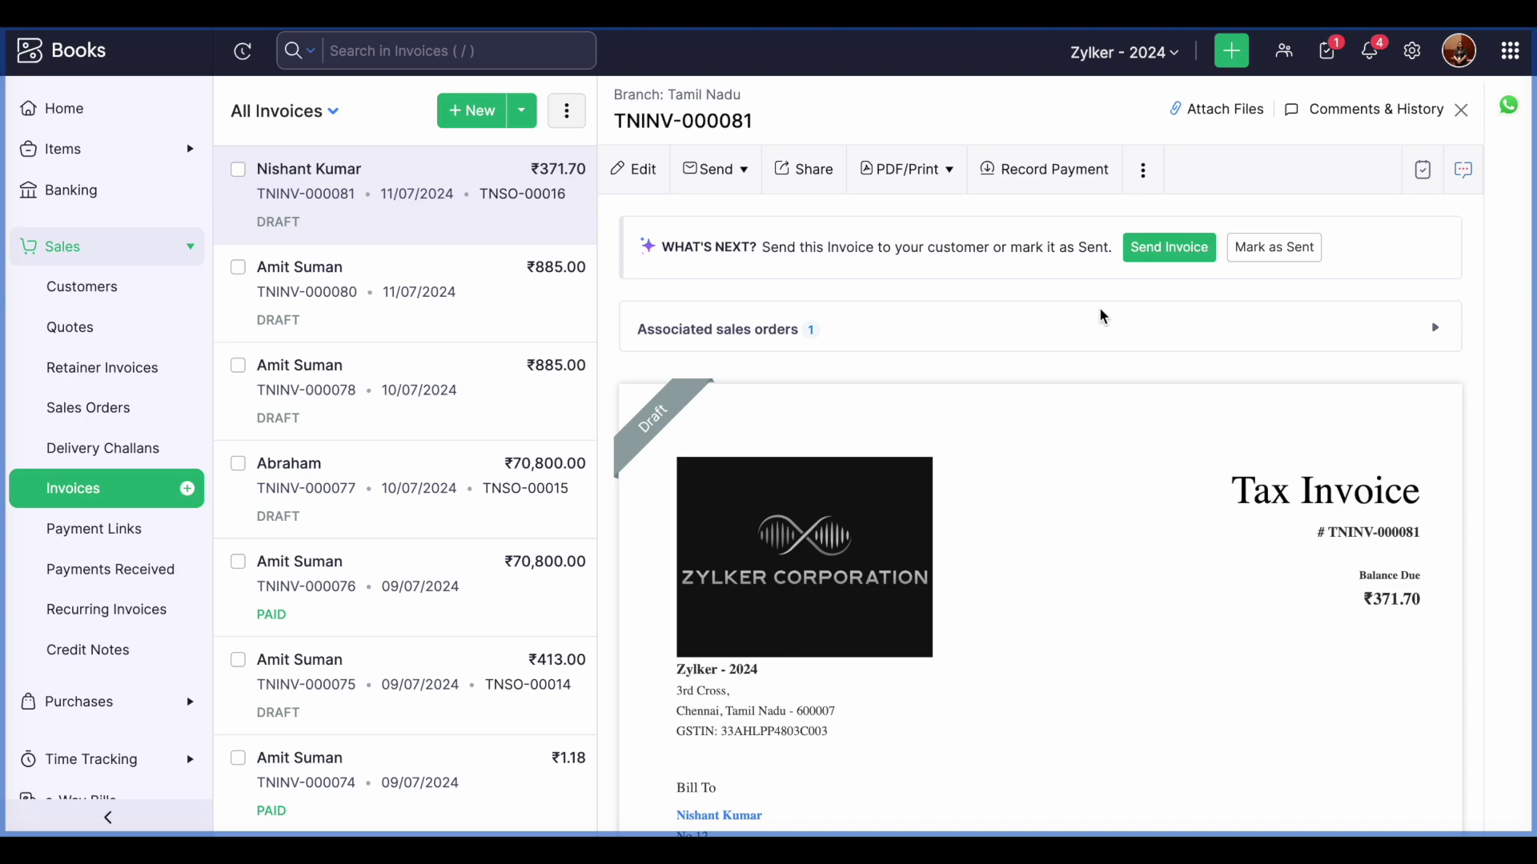
Examine the e-Invoicing page in the Taxes & Compliance settings, and close the settings without enabling it
{"action": "left_click", "coordinate": [1412, 53]}
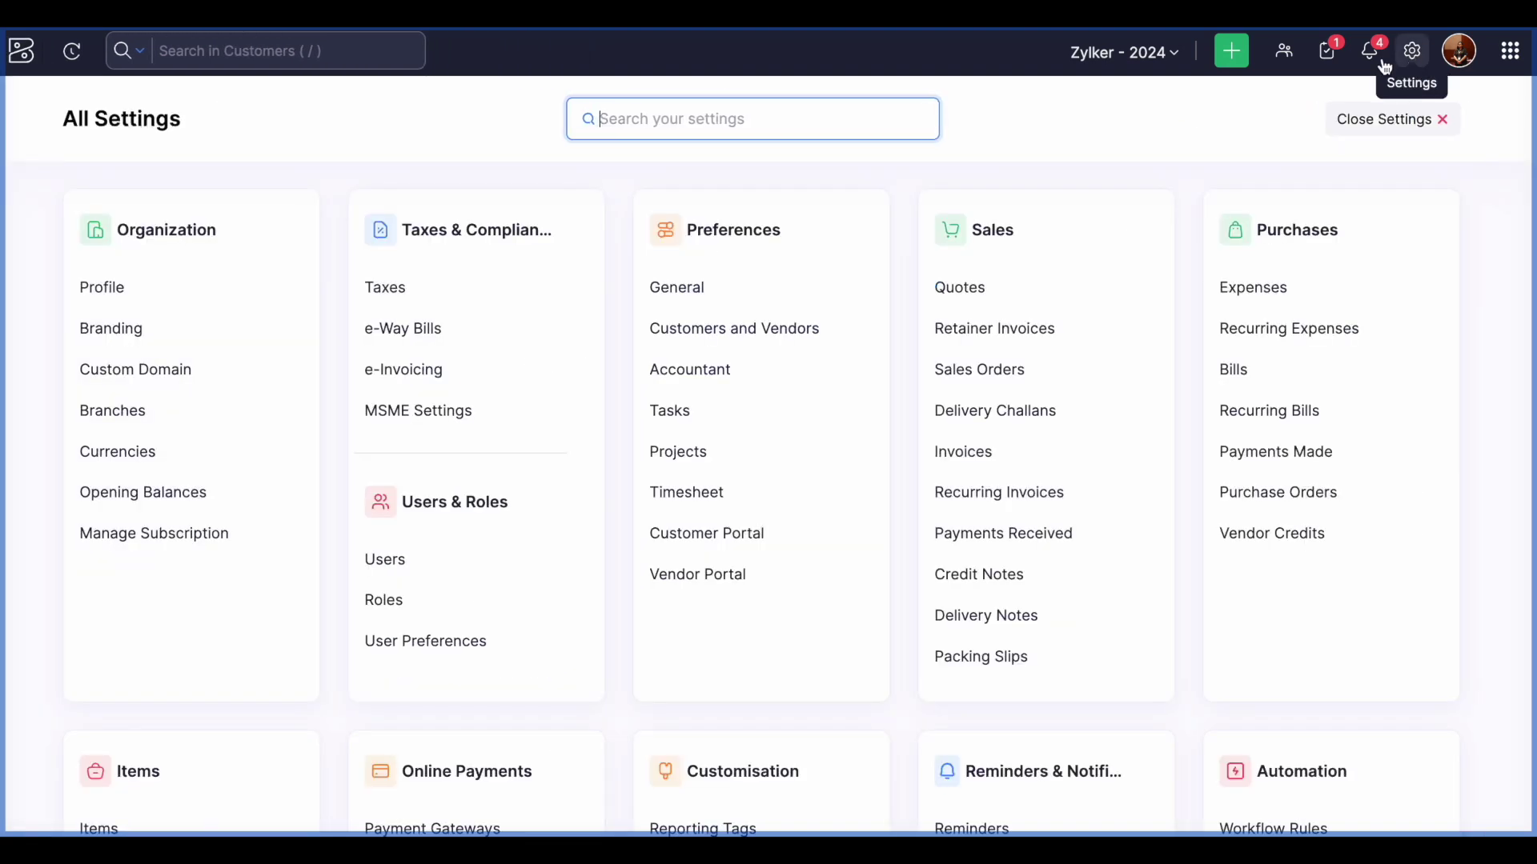
{"action": "left_click", "coordinate": [474, 371]}
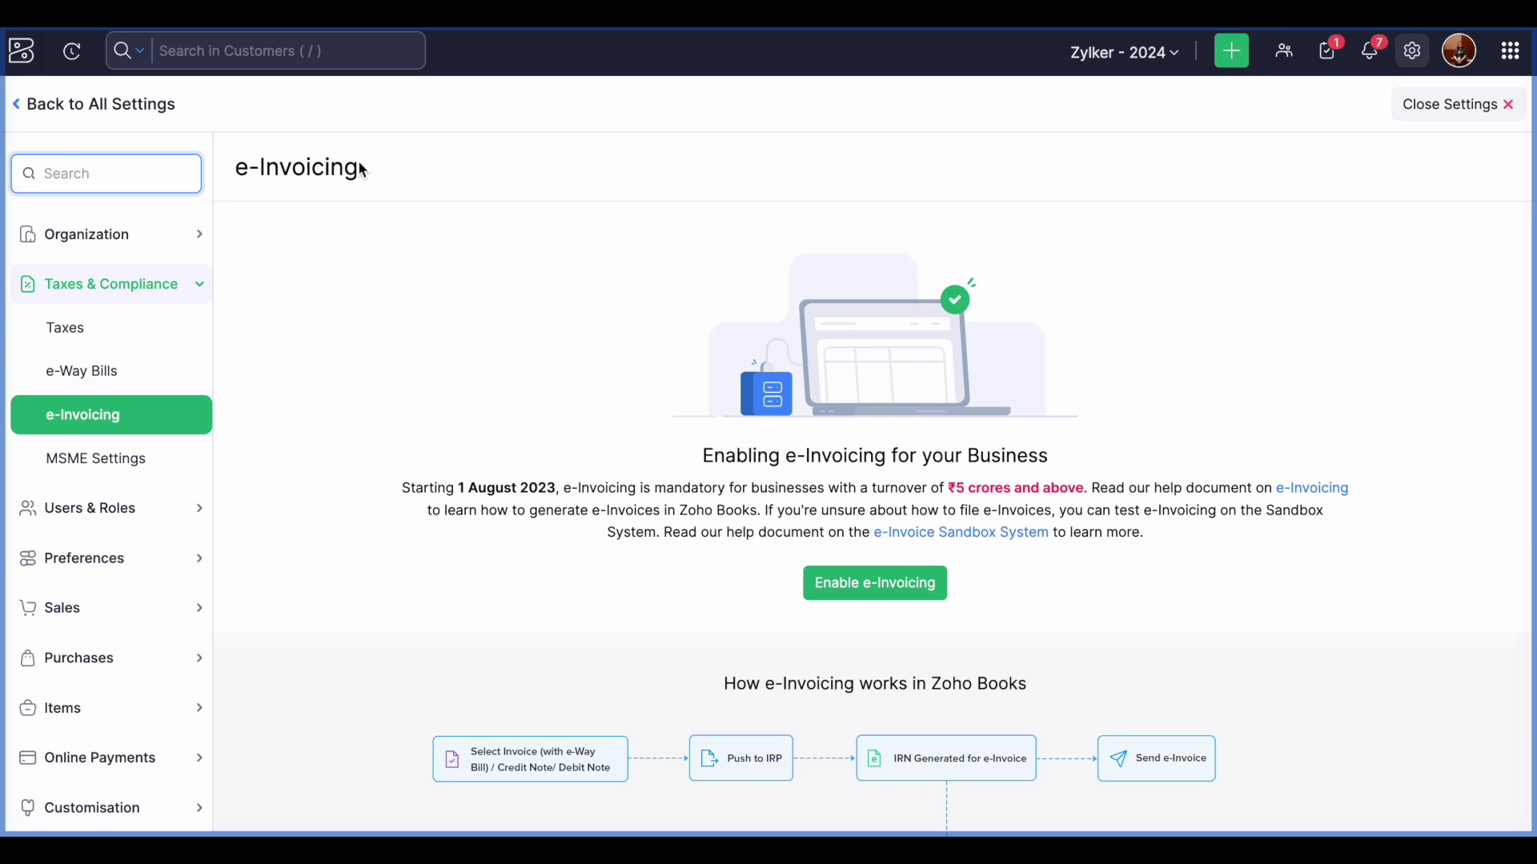
{"action": "left_click", "coordinate": [161, 104]}
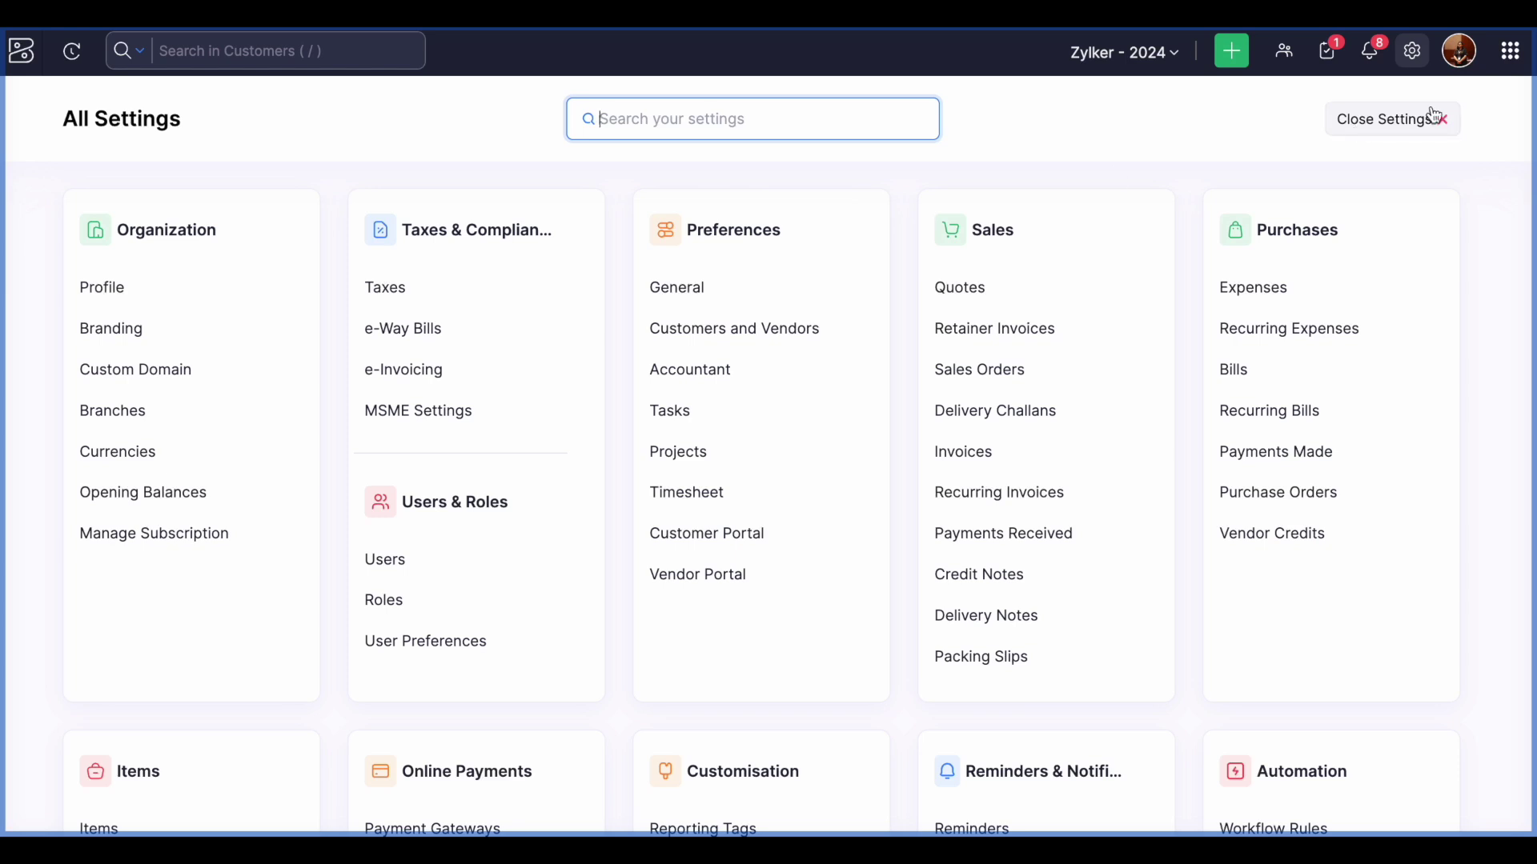
{"action": "left_click", "coordinate": [1434, 118]}
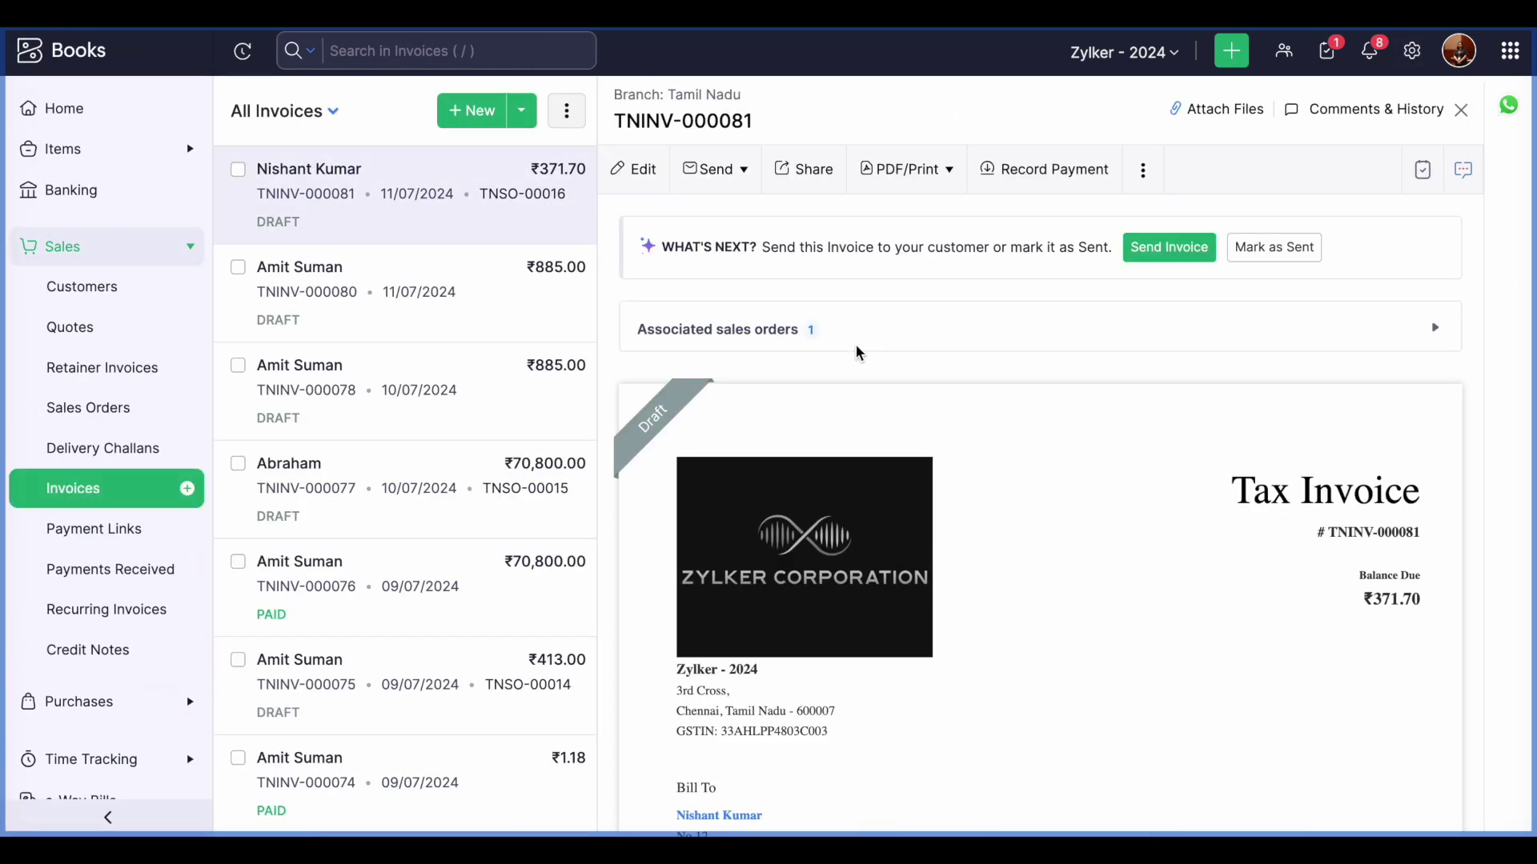
View the draft invoice's options for adding e-Way Bill details and for sending it, without choosing any
{"action": "left_click", "coordinate": [1145, 172]}
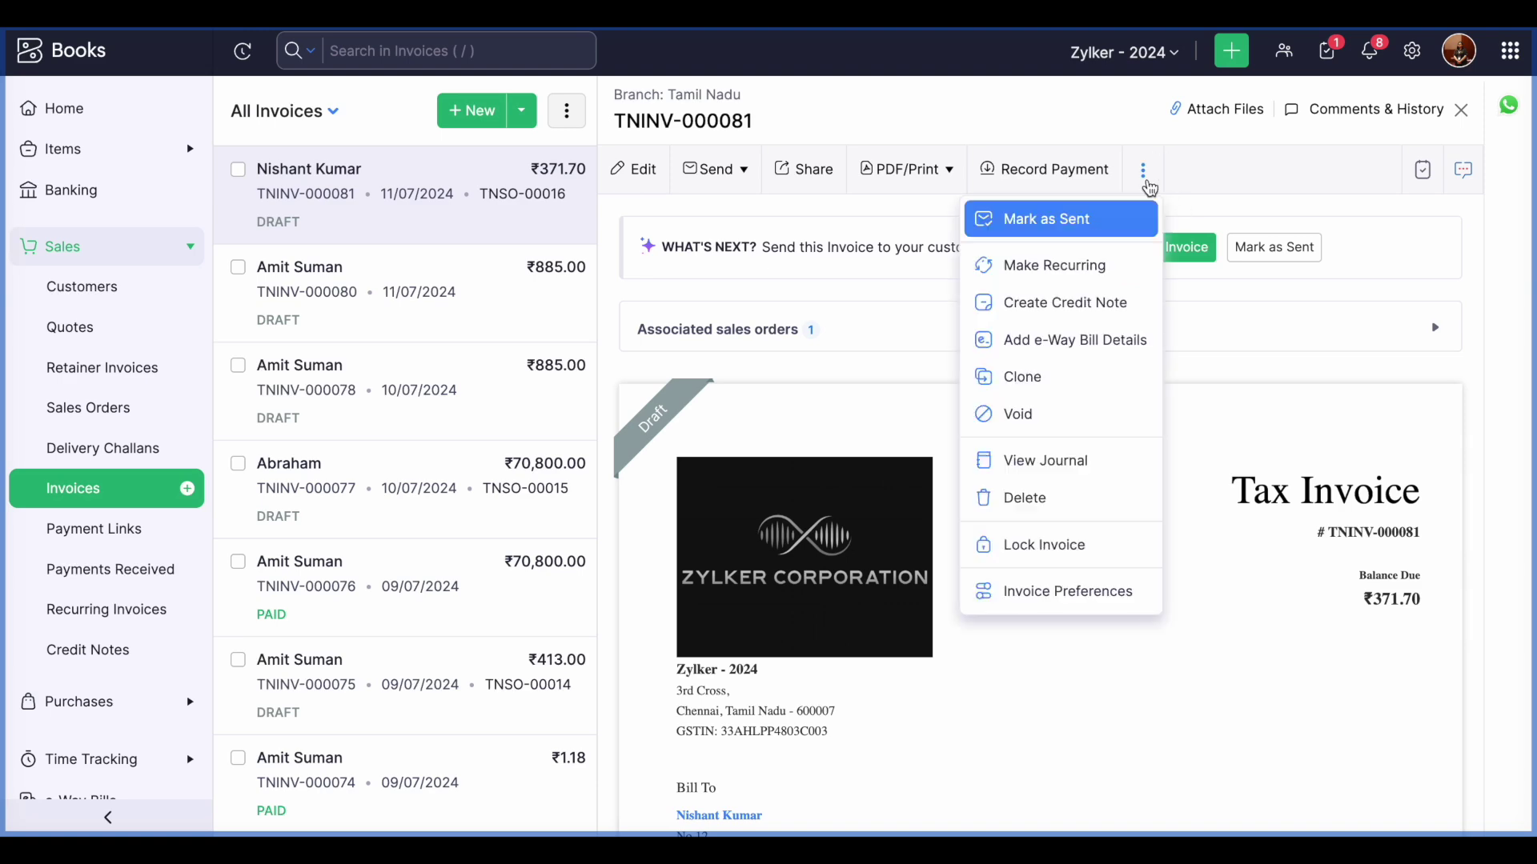
{"action": "left_click", "coordinate": [1099, 347]}
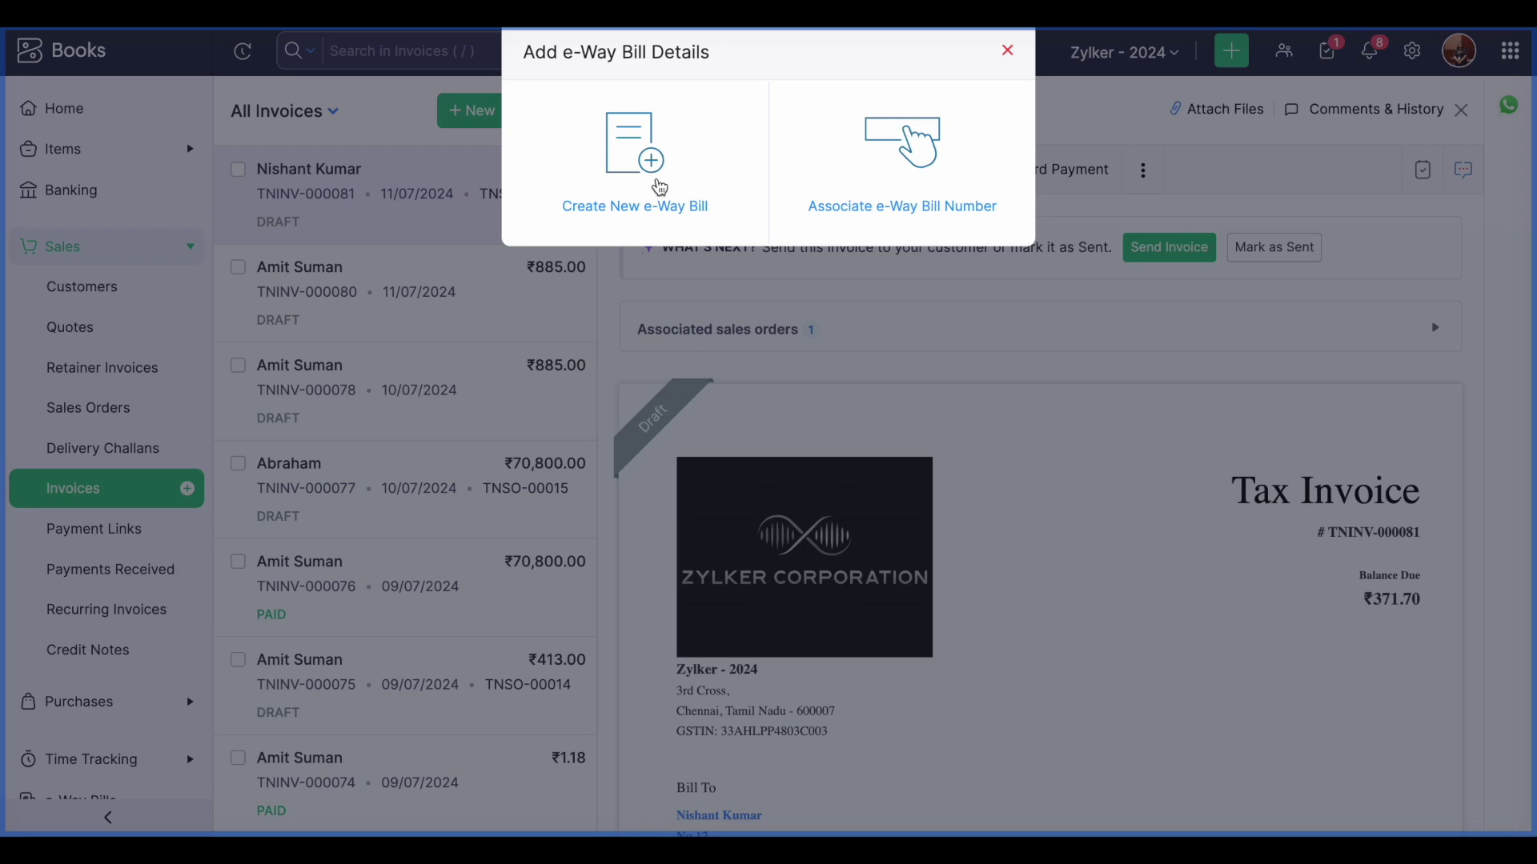
{"action": "left_click", "coordinate": [1005, 51]}
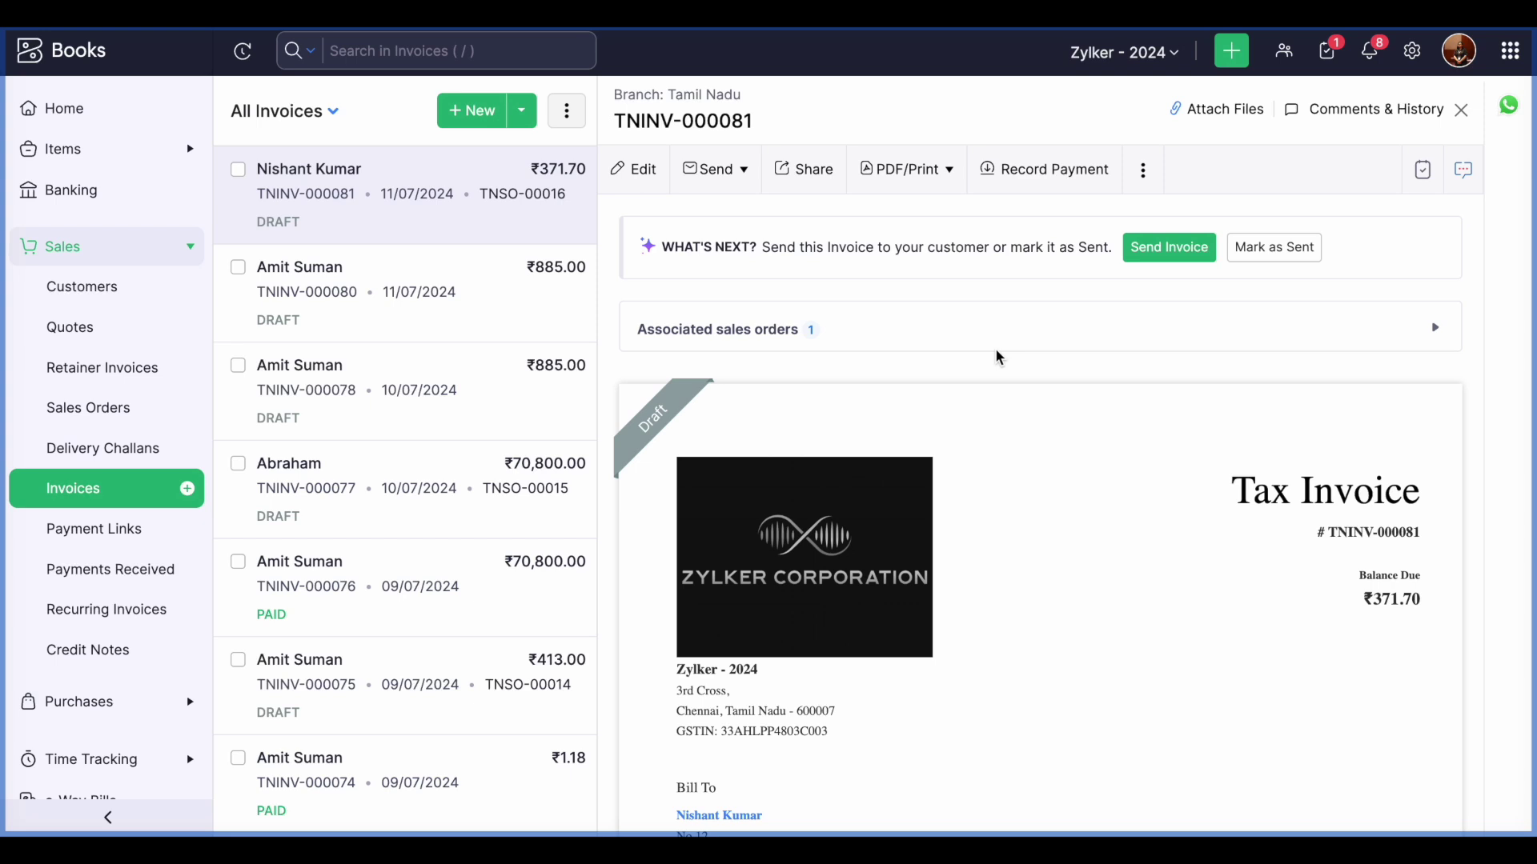
{"action": "left_click", "coordinate": [744, 175]}
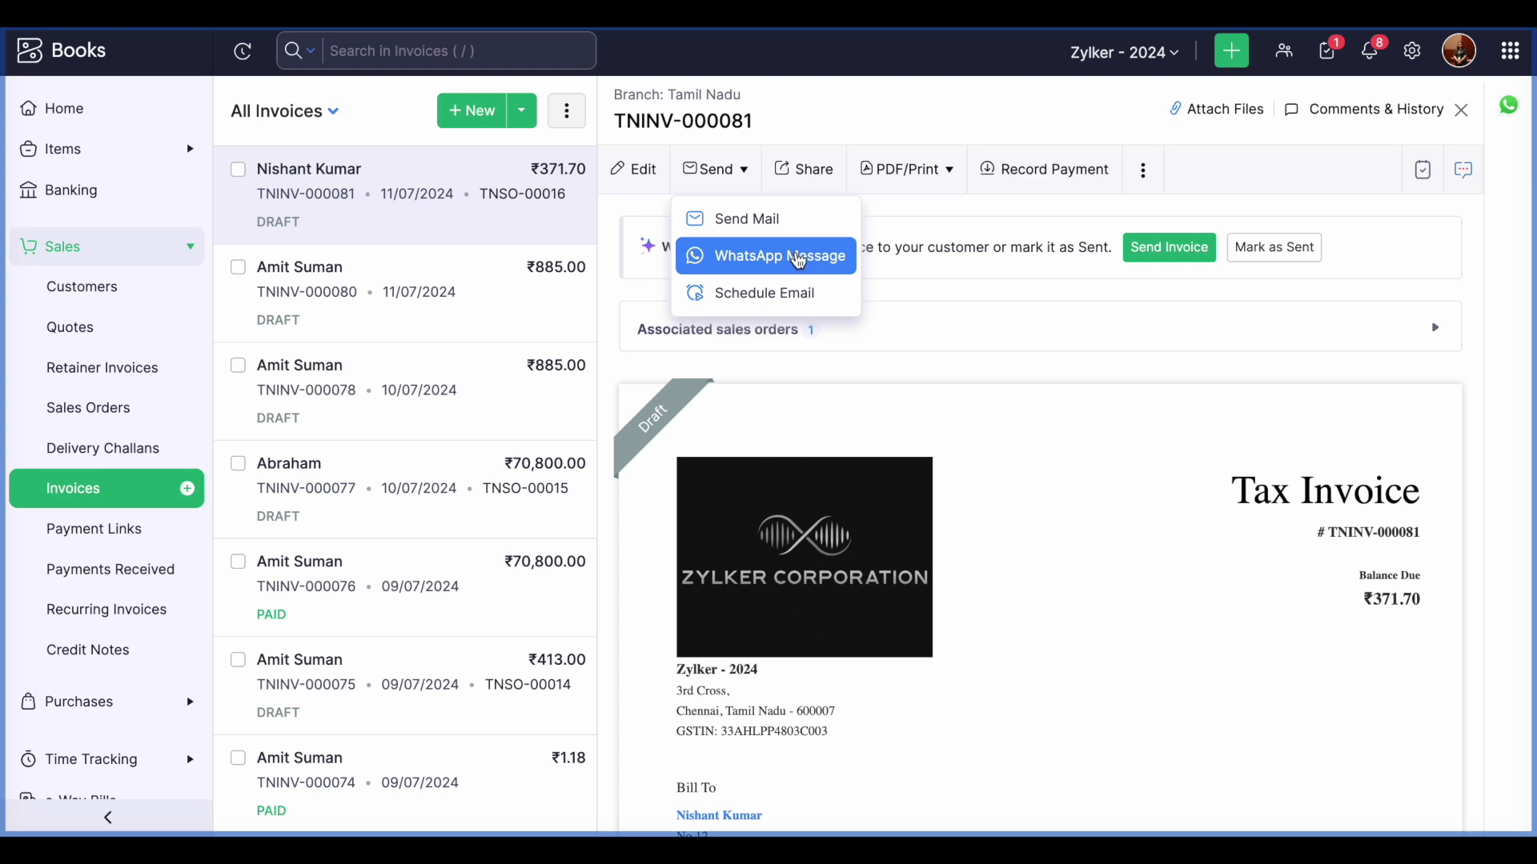
{"action": "left_click", "coordinate": [893, 365]}
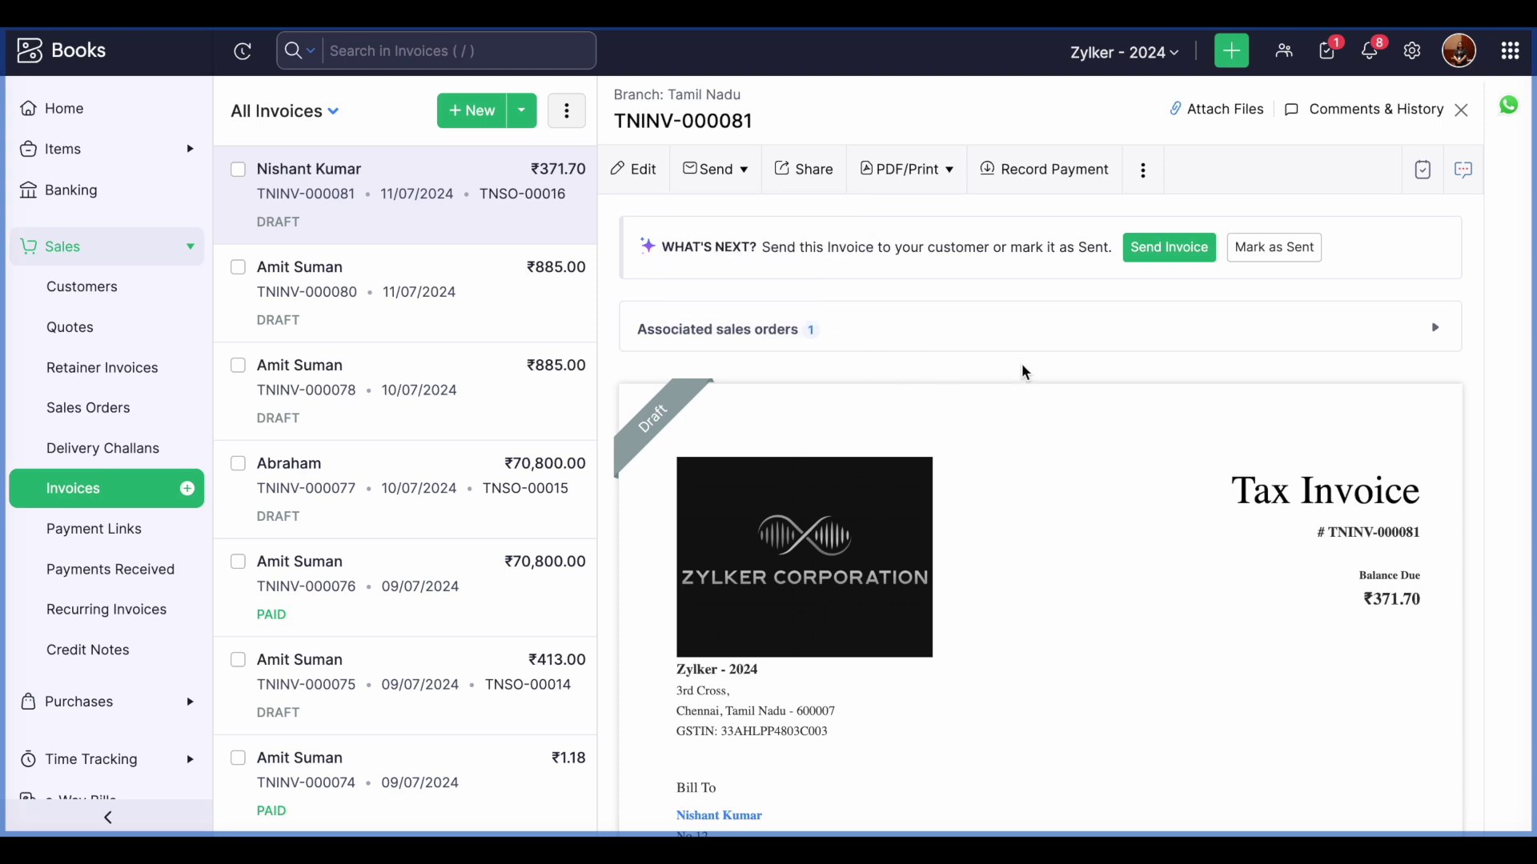
Look over the draft invoice's layout and open the invoice PDF templates in the Customisation settings
{"action": "scroll", "coordinate": [1024, 370], "scroll_direction": "down", "scroll_amount": 3}
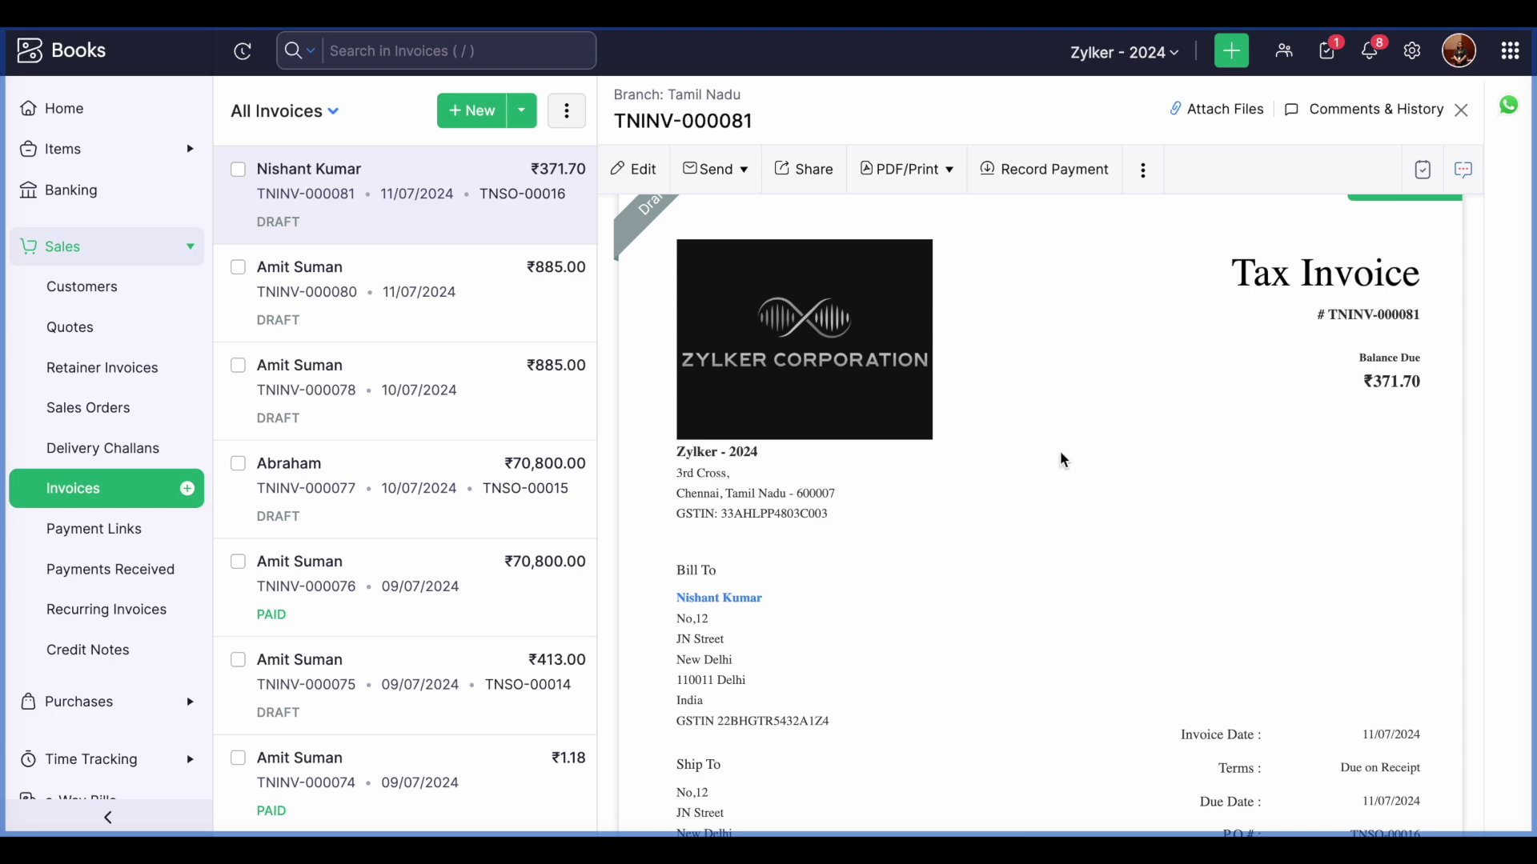
{"action": "scroll", "coordinate": [1060, 450], "scroll_direction": "down", "scroll_amount": 1}
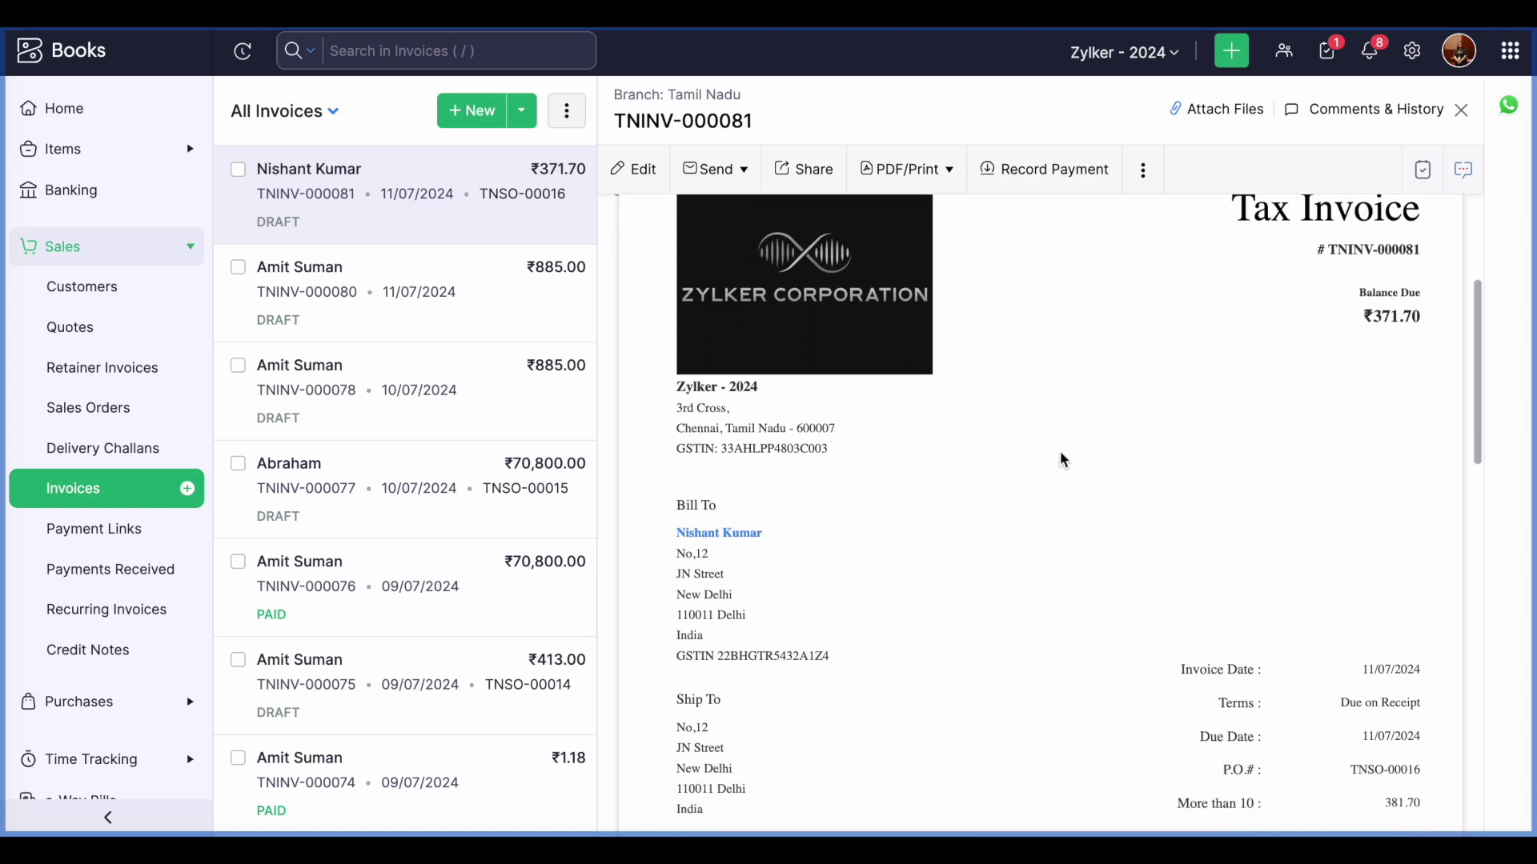
{"action": "left_click", "coordinate": [1412, 51]}
{"action": "scroll", "coordinate": [1073, 570], "scroll_direction": "down", "scroll_amount": 1}
{"action": "scroll", "coordinate": [1073, 569], "scroll_direction": "down", "scroll_amount": 3}
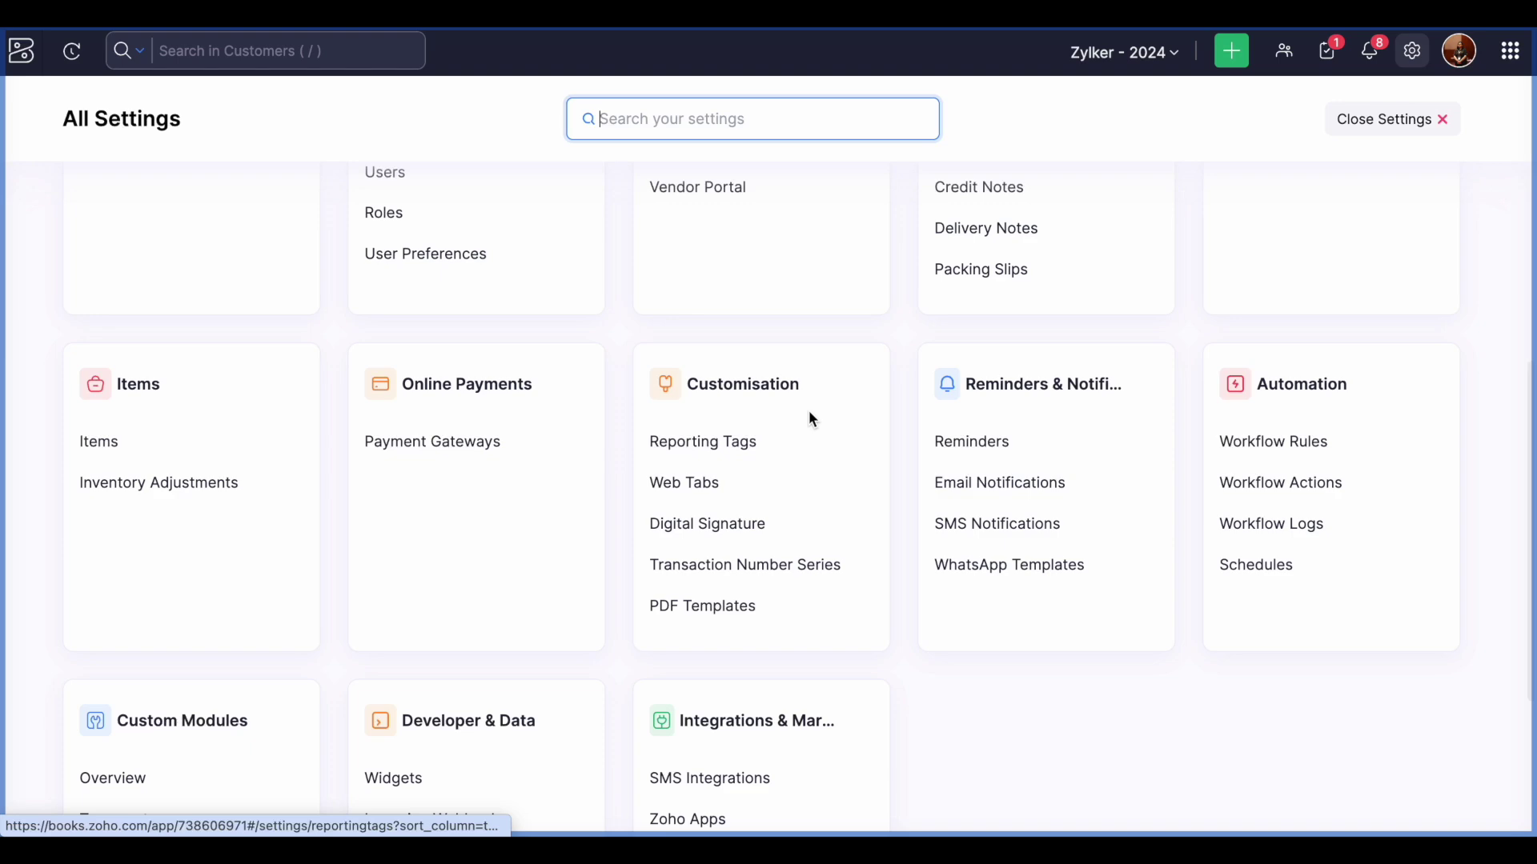
{"action": "left_click", "coordinate": [751, 615]}
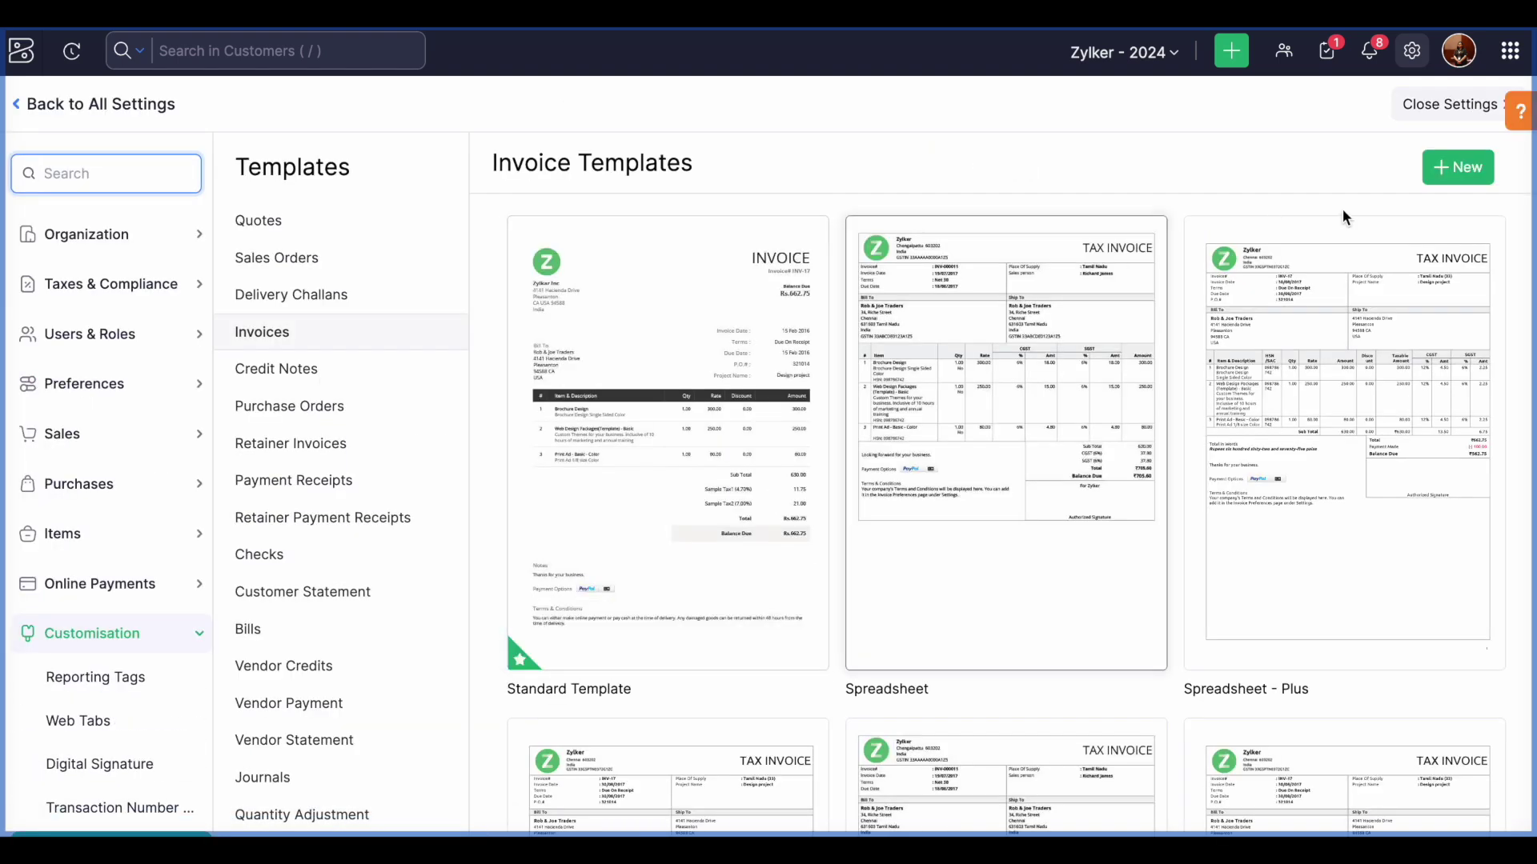
Browse the gallery of designs for a new invoice template, and close the settings without picking one
{"action": "left_click", "coordinate": [1451, 166]}
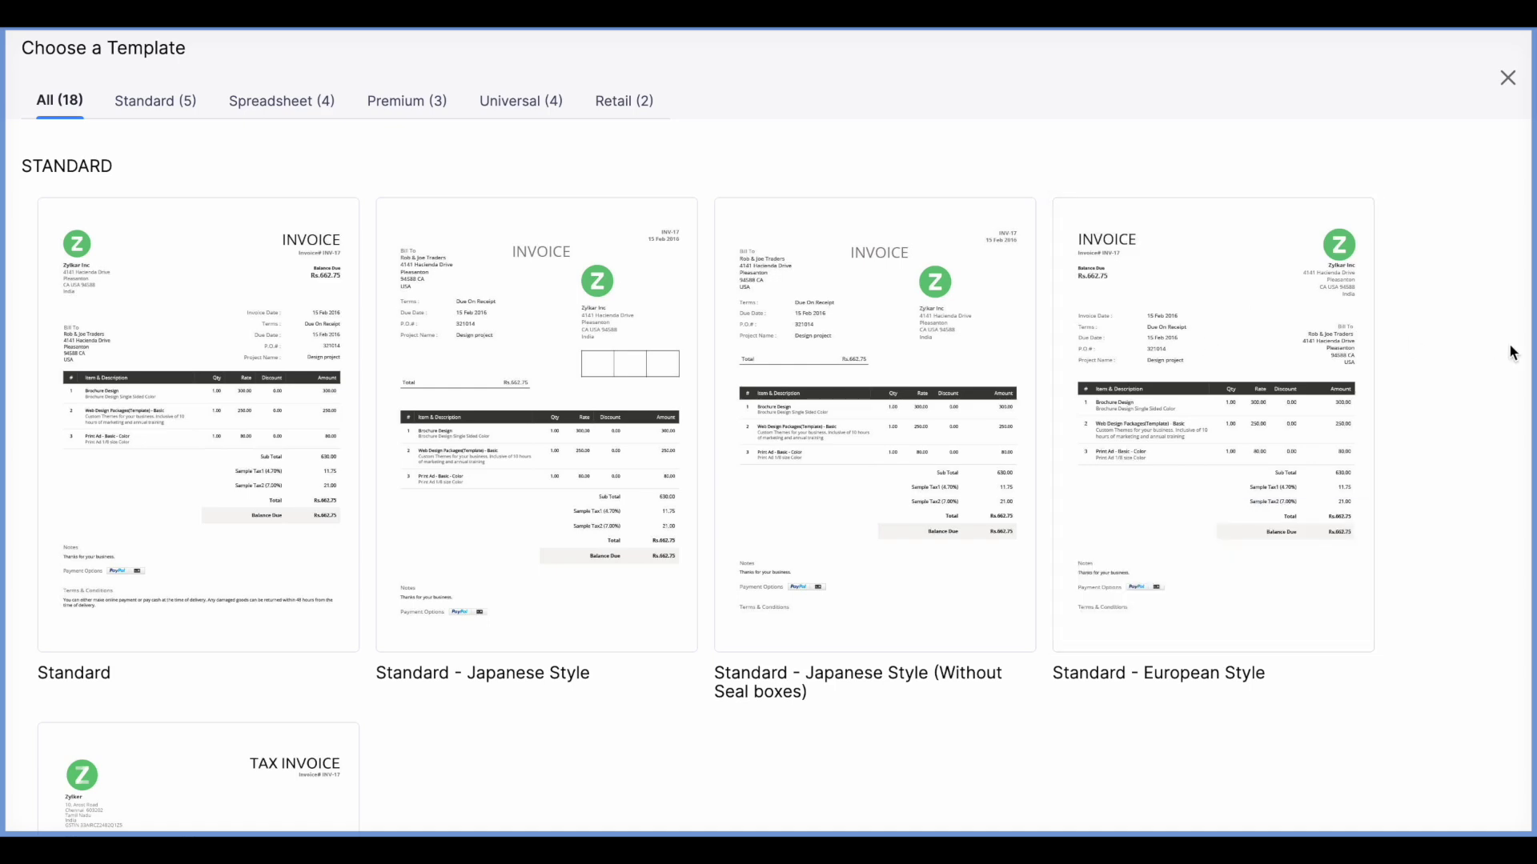
{"action": "scroll", "coordinate": [1511, 352], "scroll_direction": "down", "scroll_amount": 8}
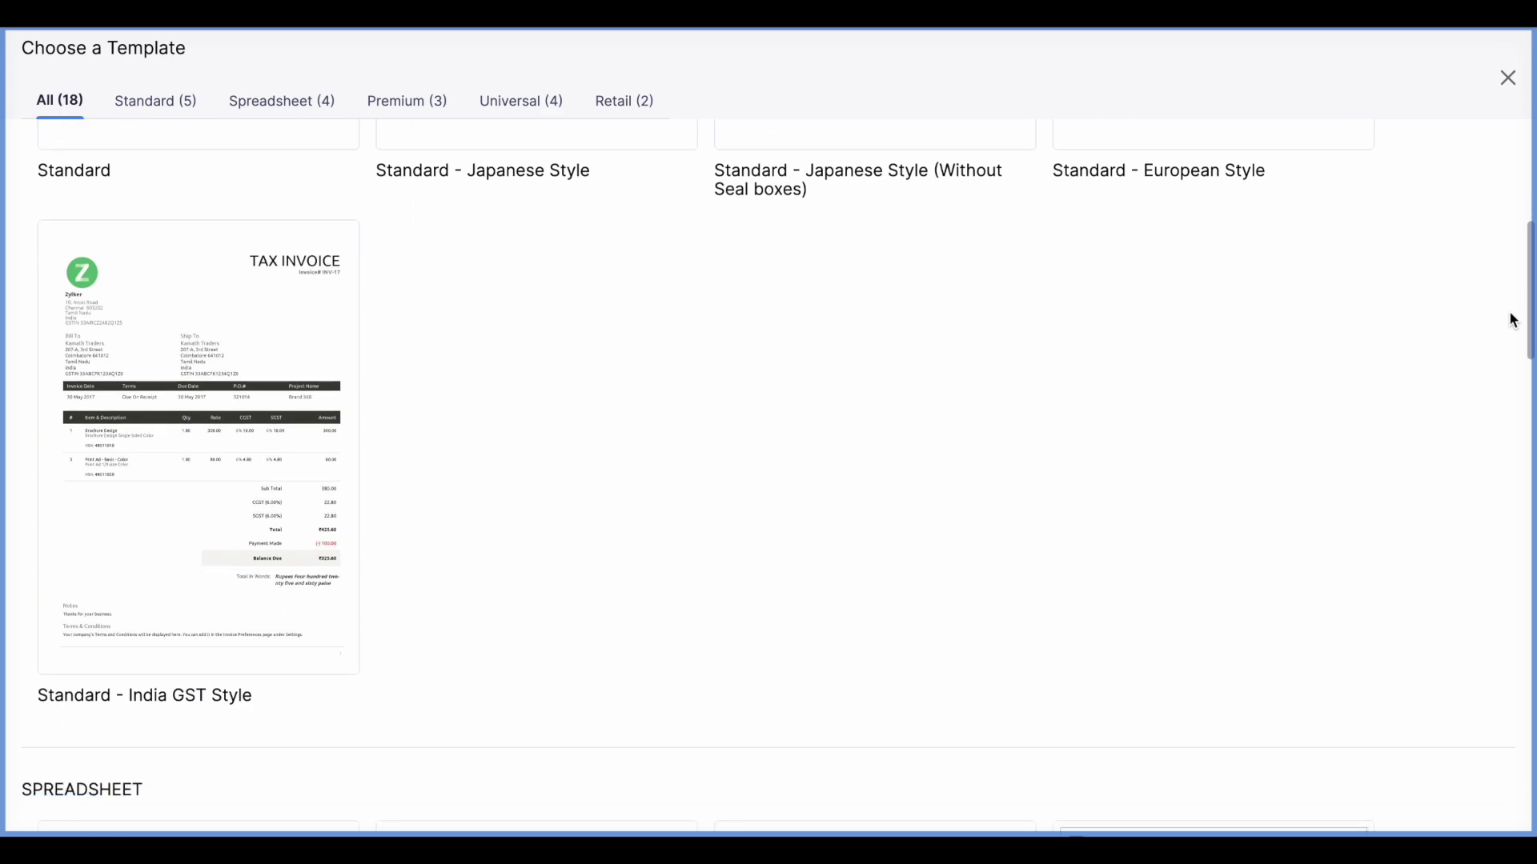
{"action": "scroll", "coordinate": [1511, 320], "scroll_direction": "up", "scroll_amount": 8}
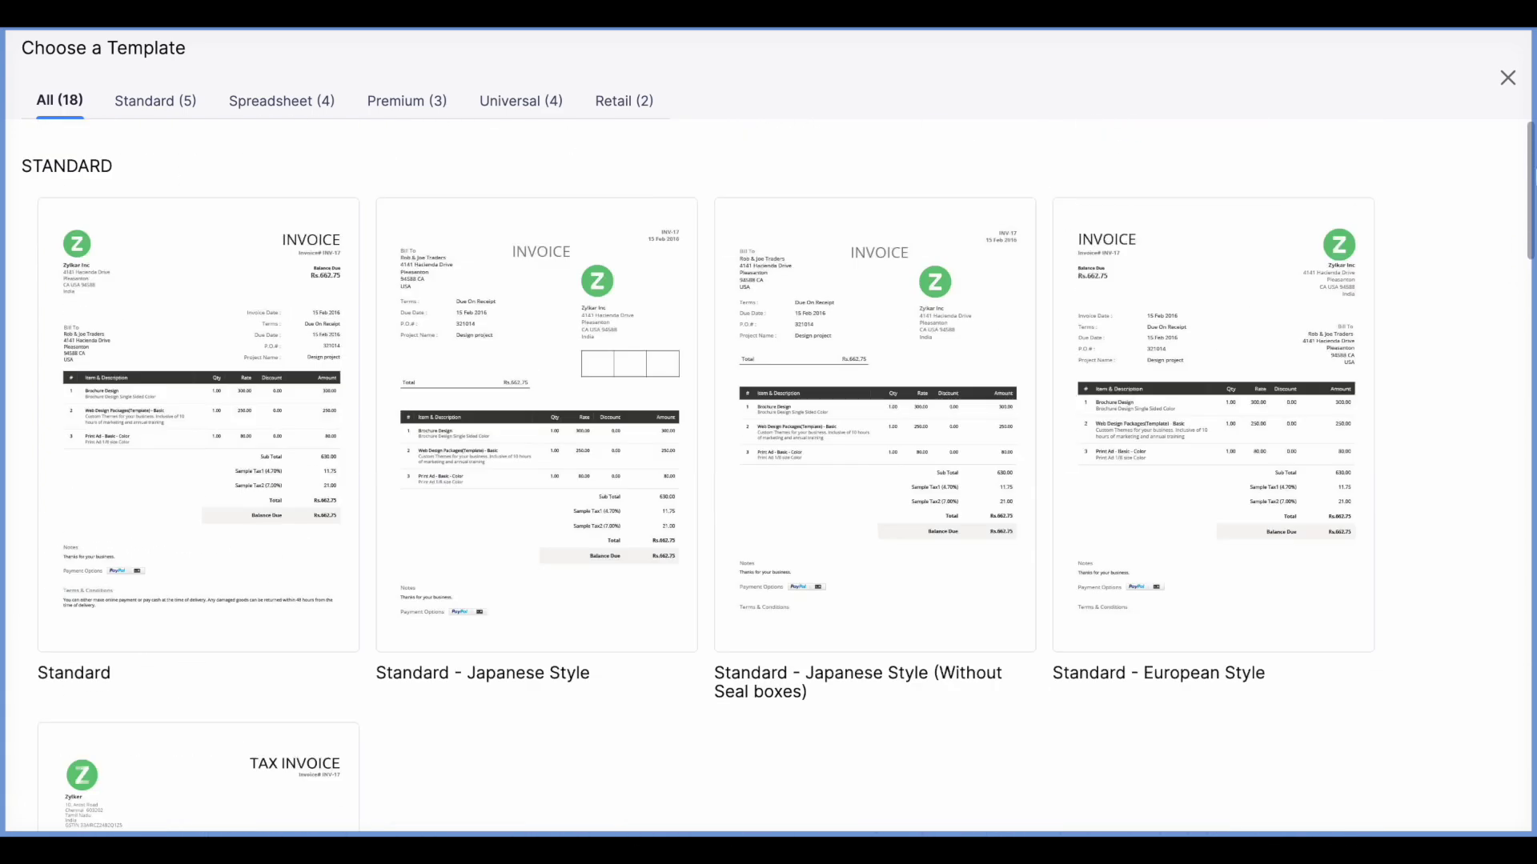
{"action": "left_click", "coordinate": [1508, 77]}
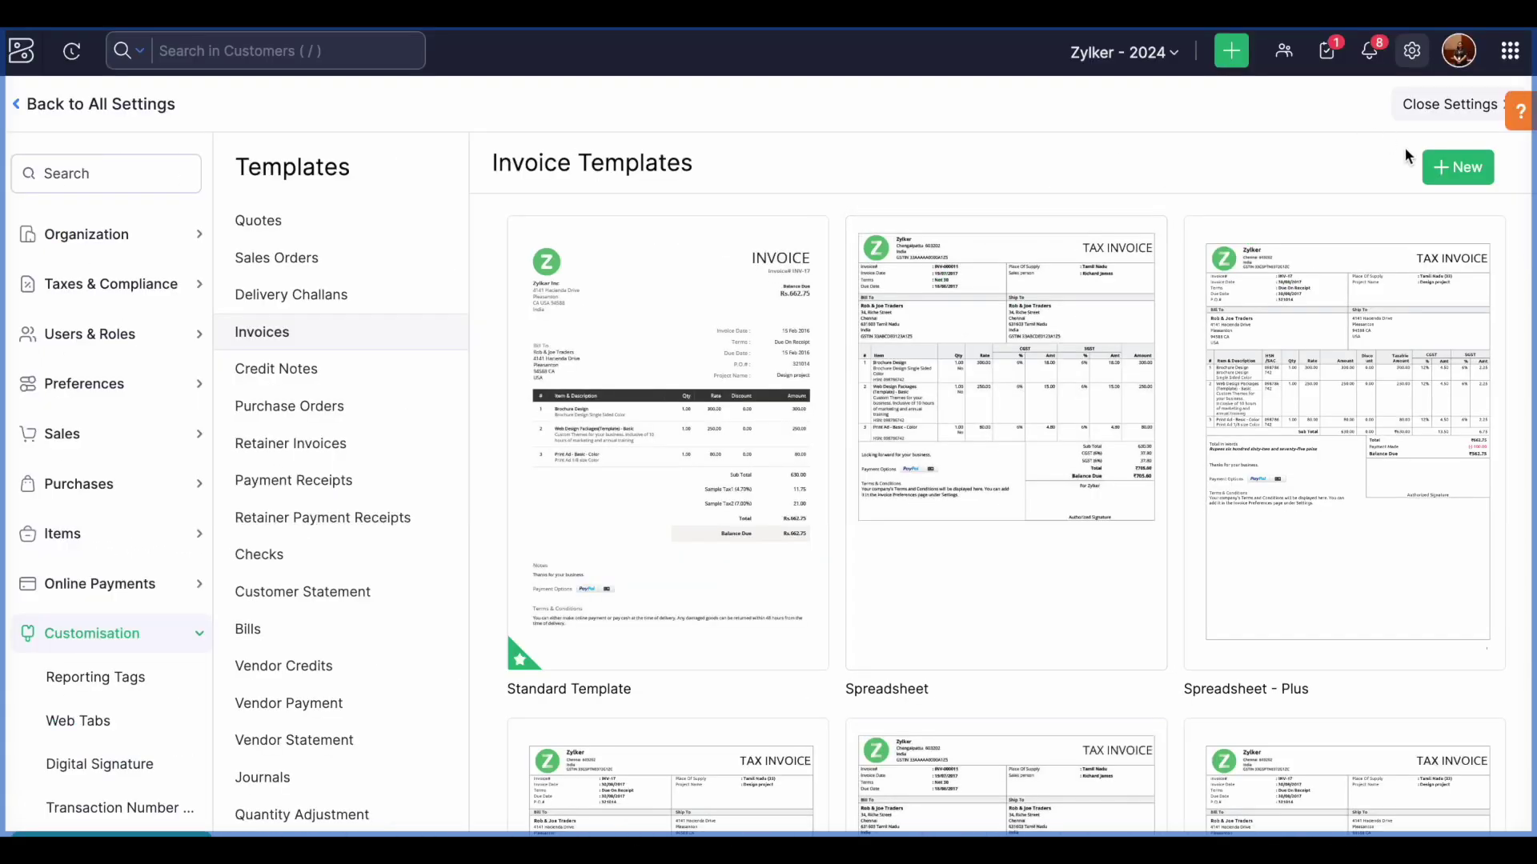
{"action": "left_click", "coordinate": [84, 99]}
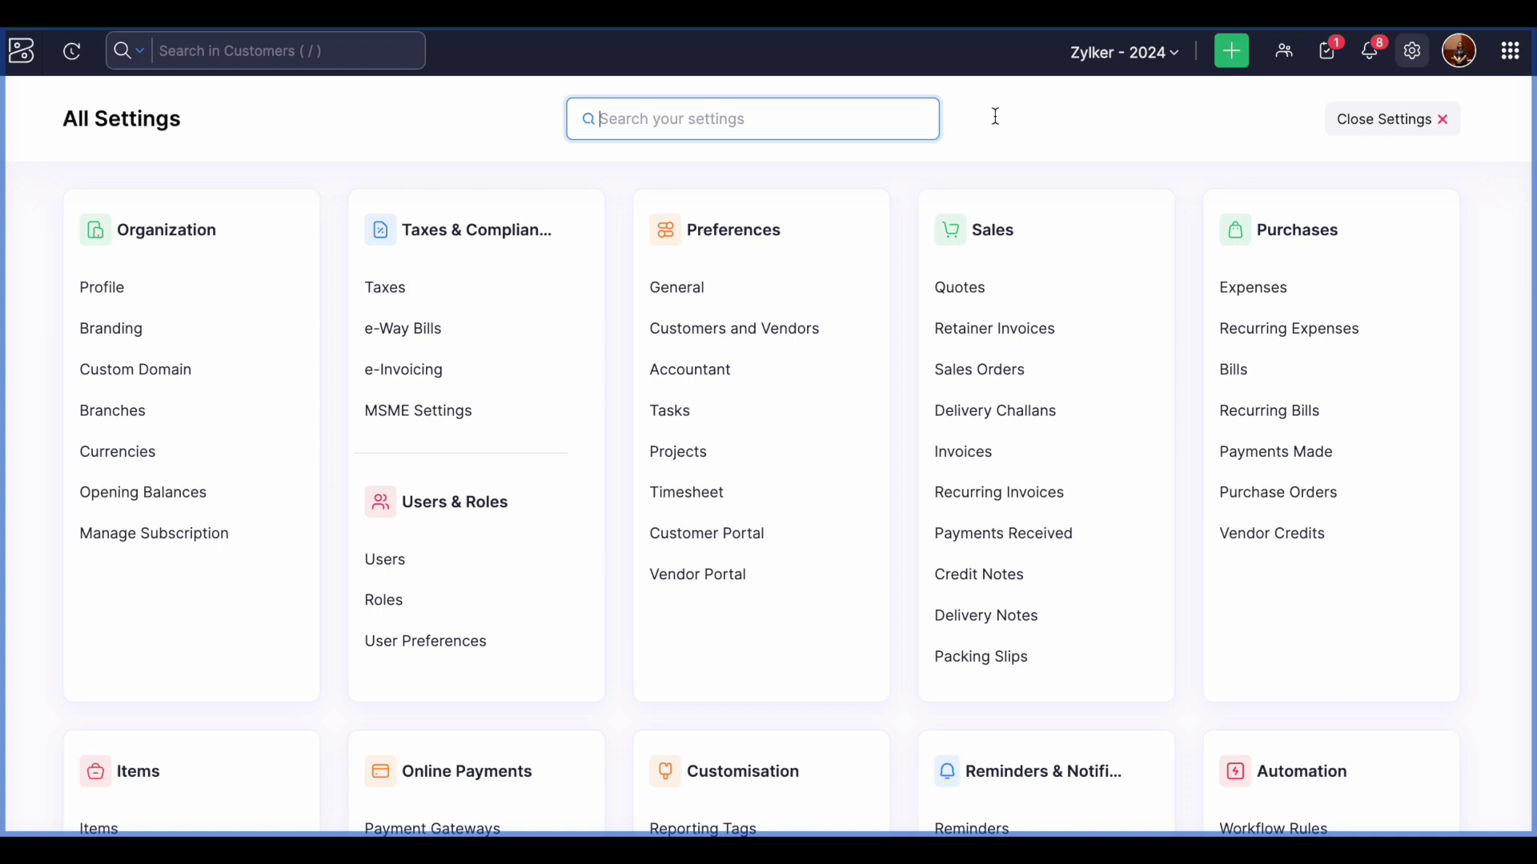
{"action": "left_click", "coordinate": [1400, 126]}
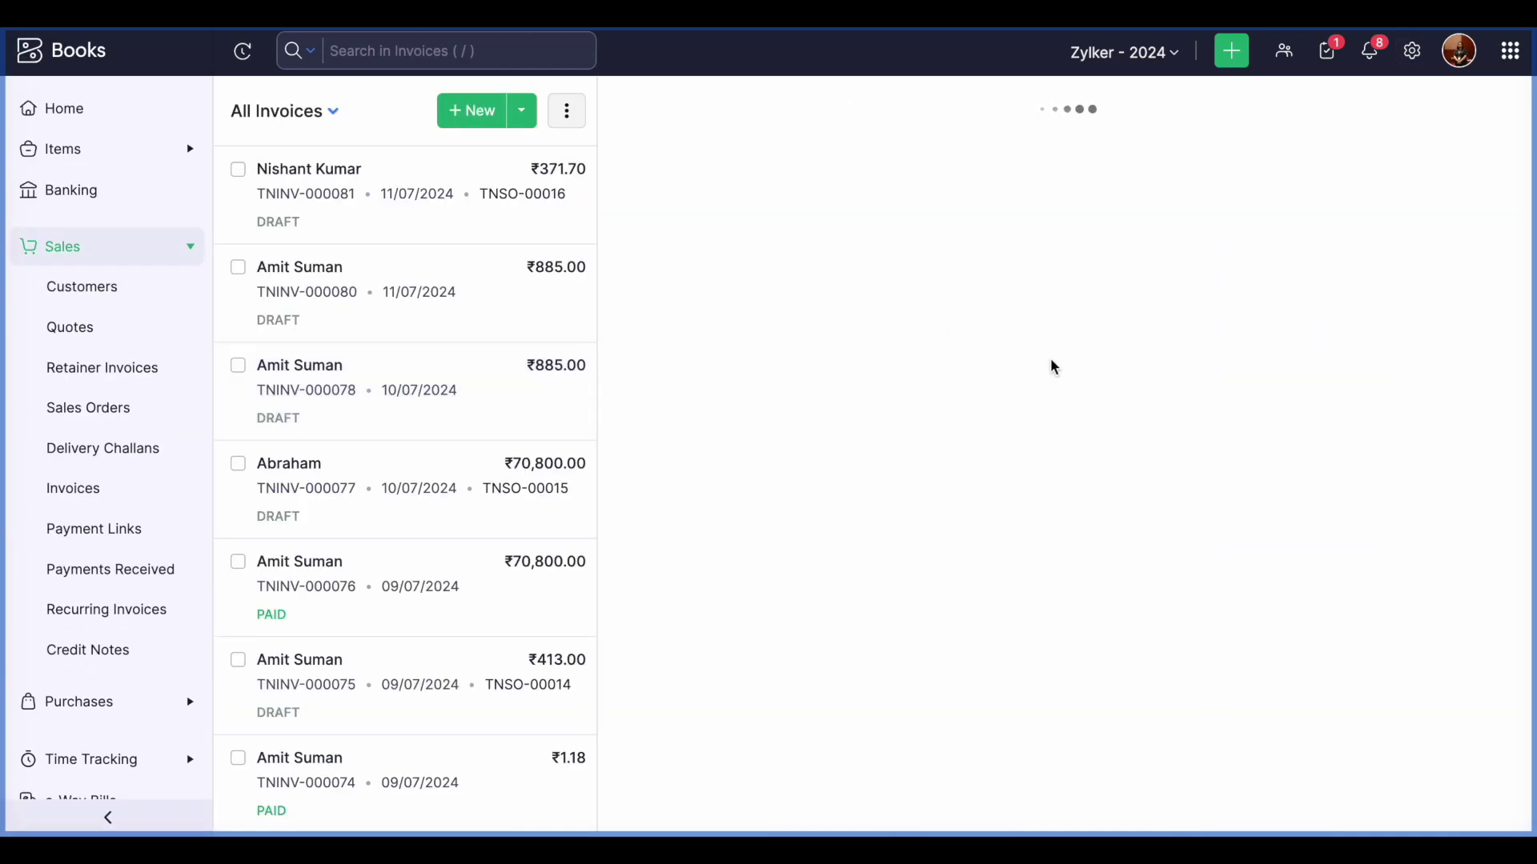
Review the ₹371.70 draft invoice and mark it as sent
{"action": "scroll", "coordinate": [1051, 360], "scroll_direction": "down", "scroll_amount": 5}
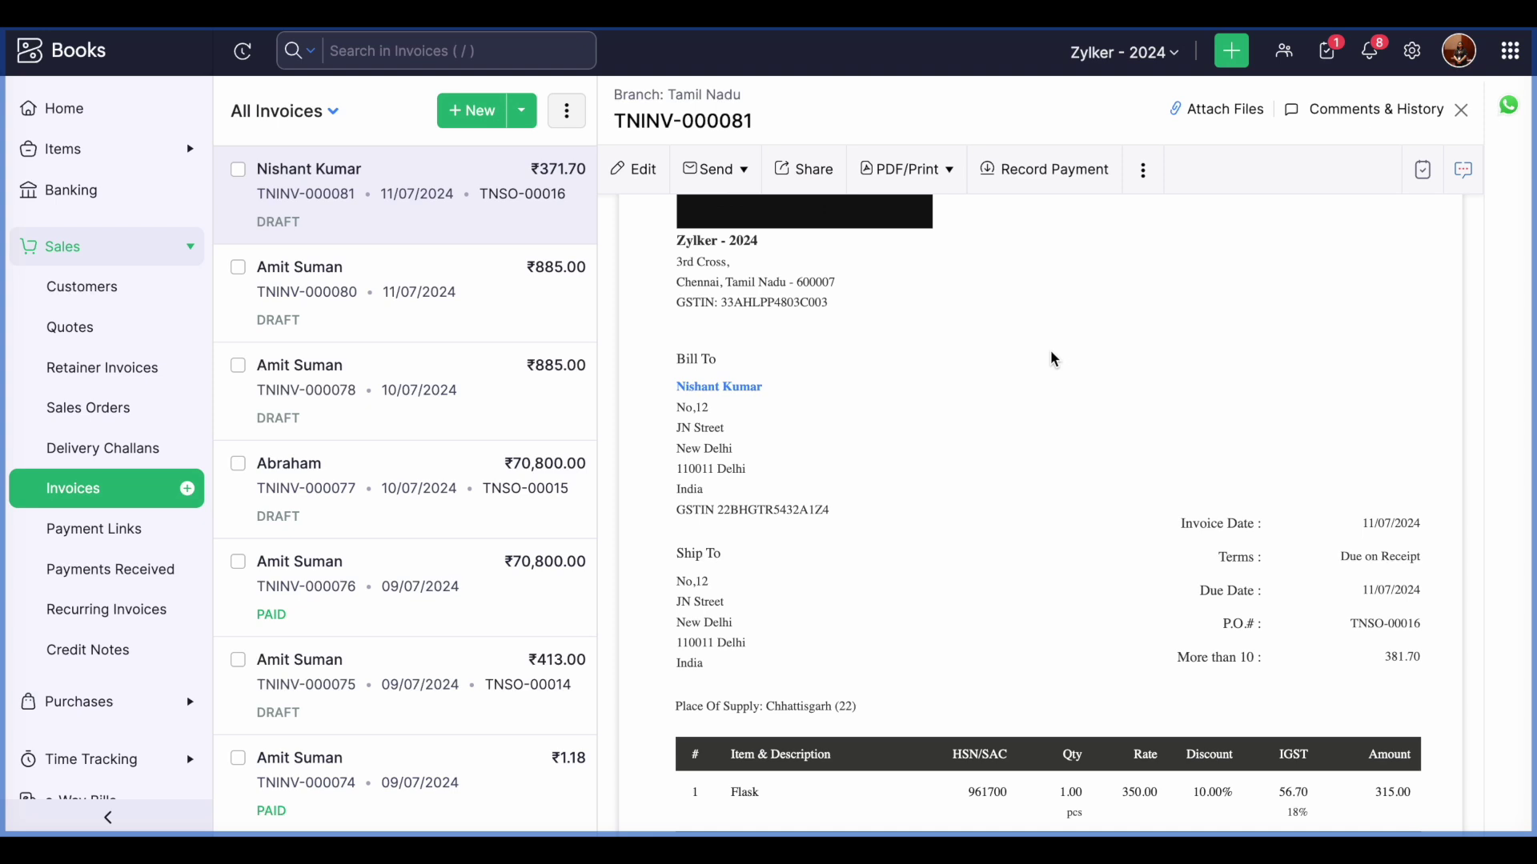
{"action": "scroll", "coordinate": [953, 415], "scroll_direction": "up", "scroll_amount": 1}
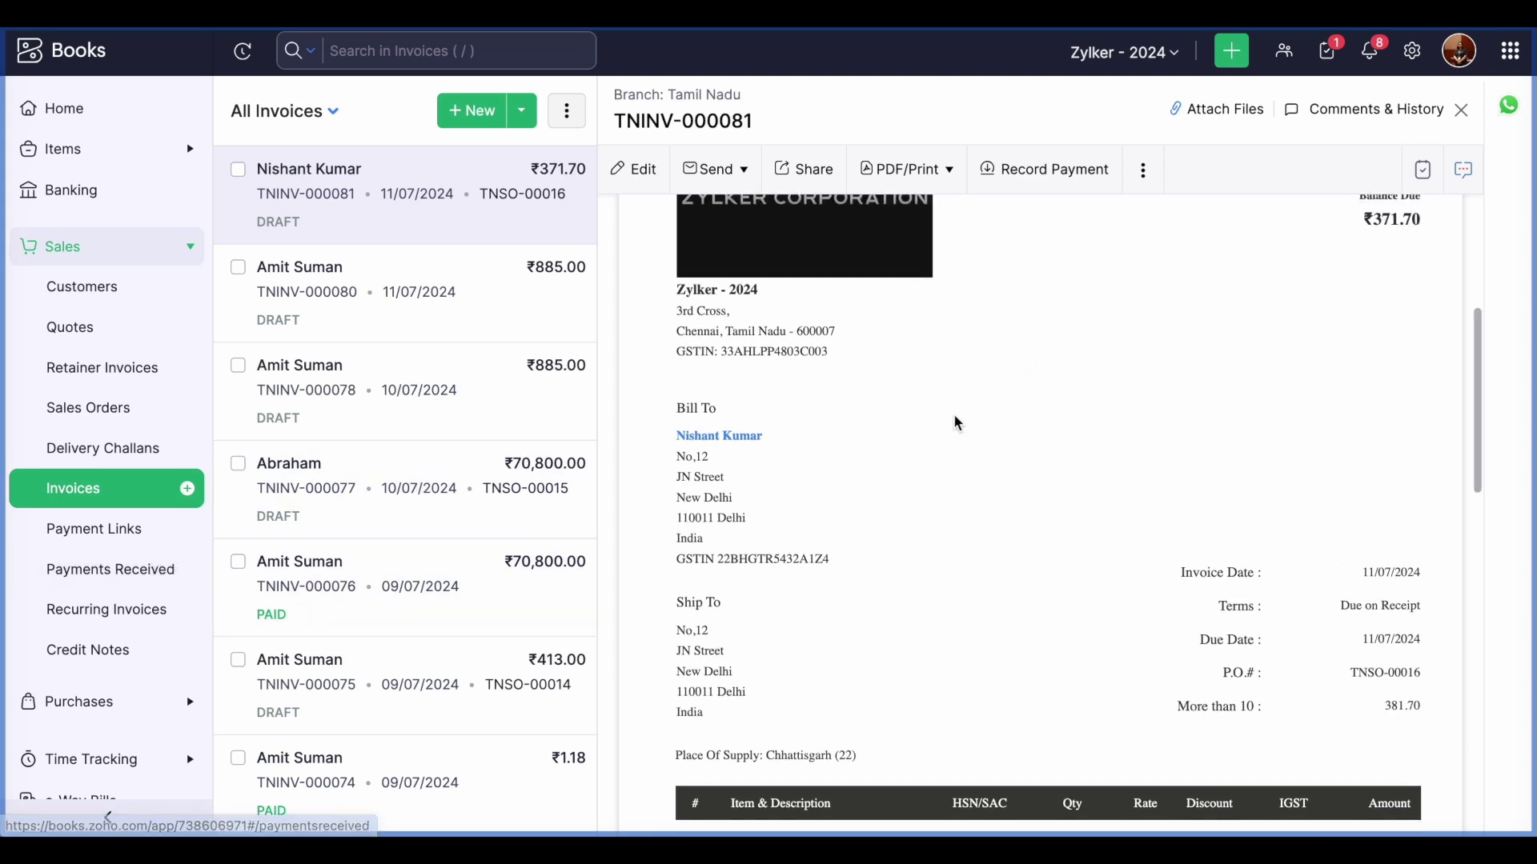
{"action": "scroll", "coordinate": [953, 415], "scroll_direction": "up", "scroll_amount": 5}
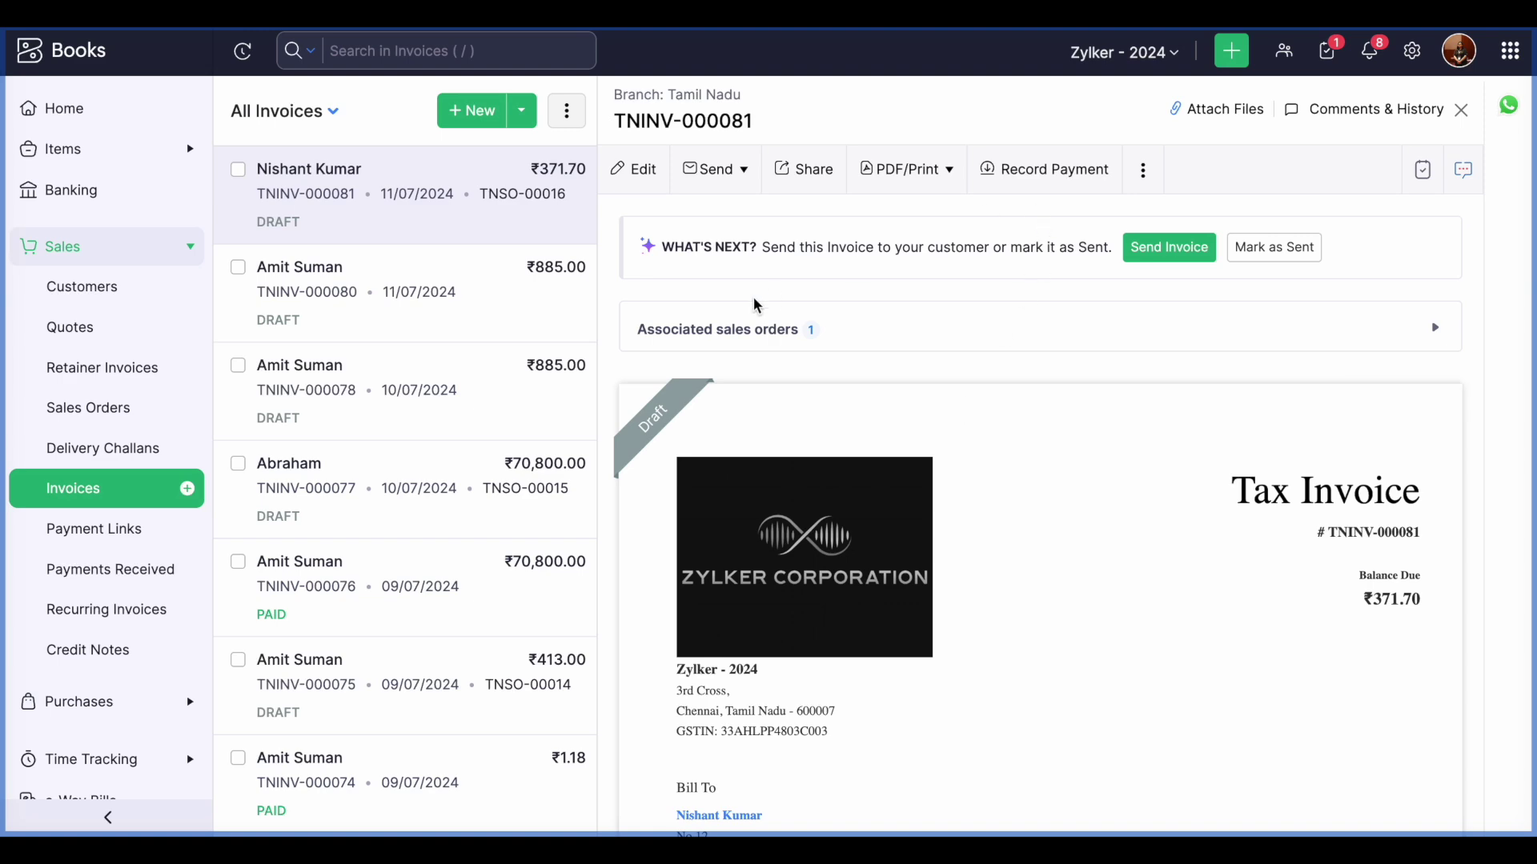
{"action": "left_click", "coordinate": [1299, 246]}
{"action": "left_click", "coordinate": [542, 157]}
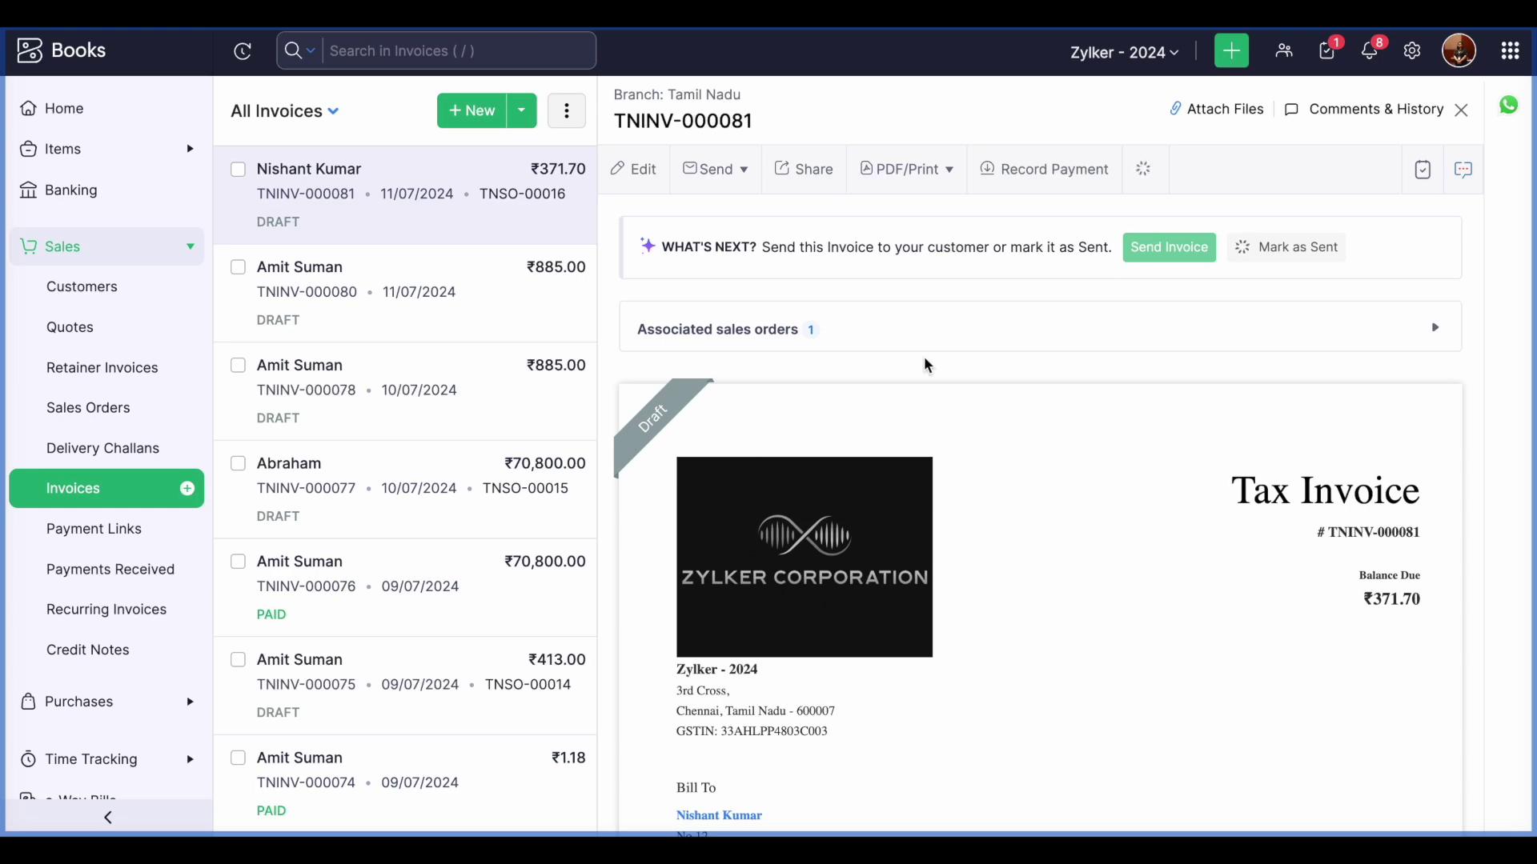
Open the invoice Reminders settings and view the Payment Expected reminder's configuration without changing it
{"action": "left_click", "coordinate": [1413, 53]}
{"action": "scroll", "coordinate": [1008, 608], "scroll_direction": "down", "scroll_amount": 4}
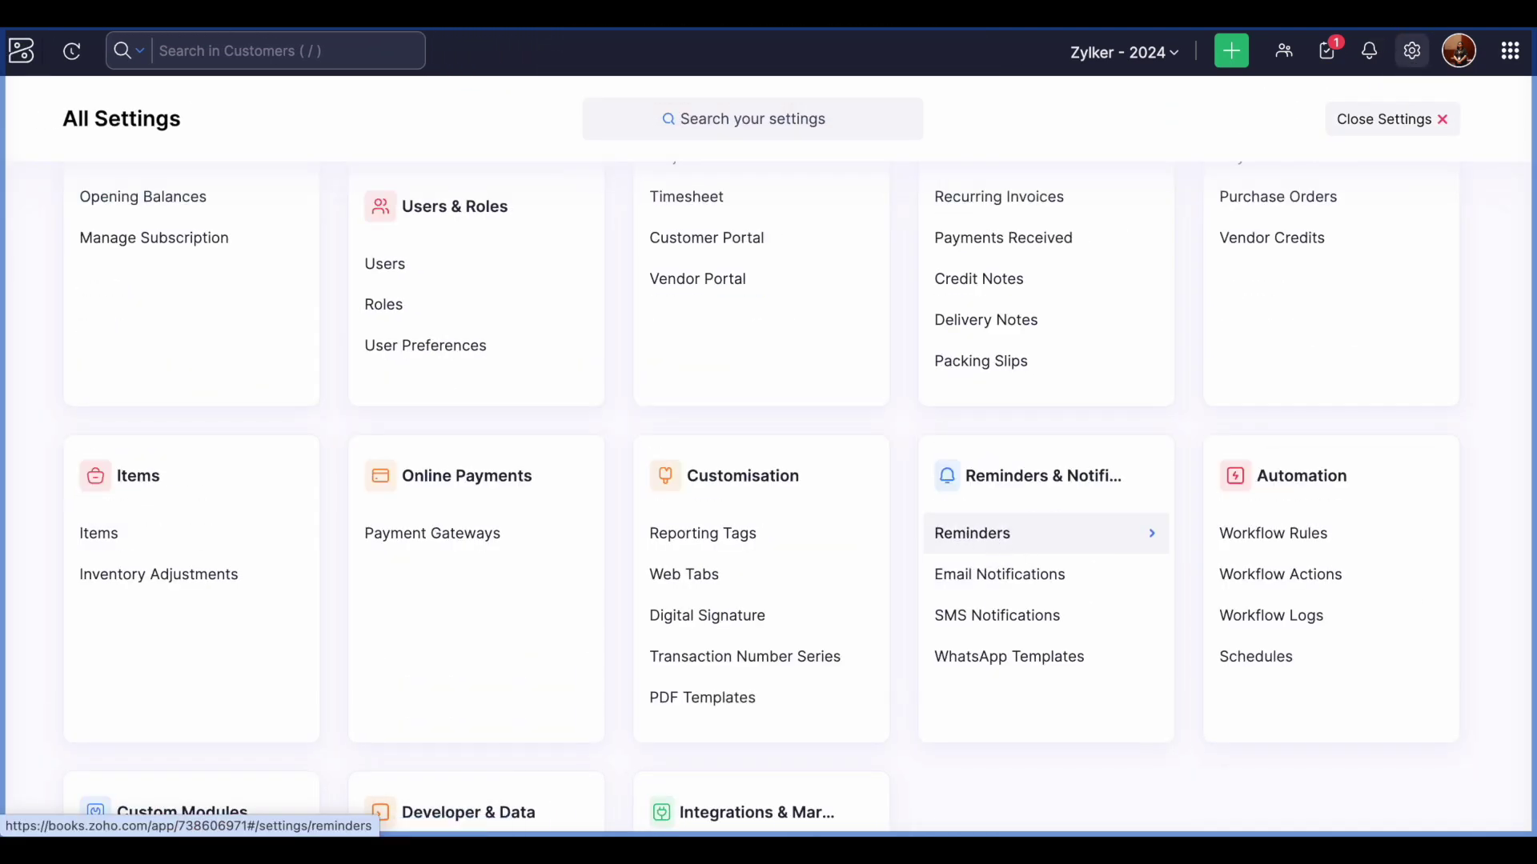
{"action": "left_click", "coordinate": [1001, 533]}
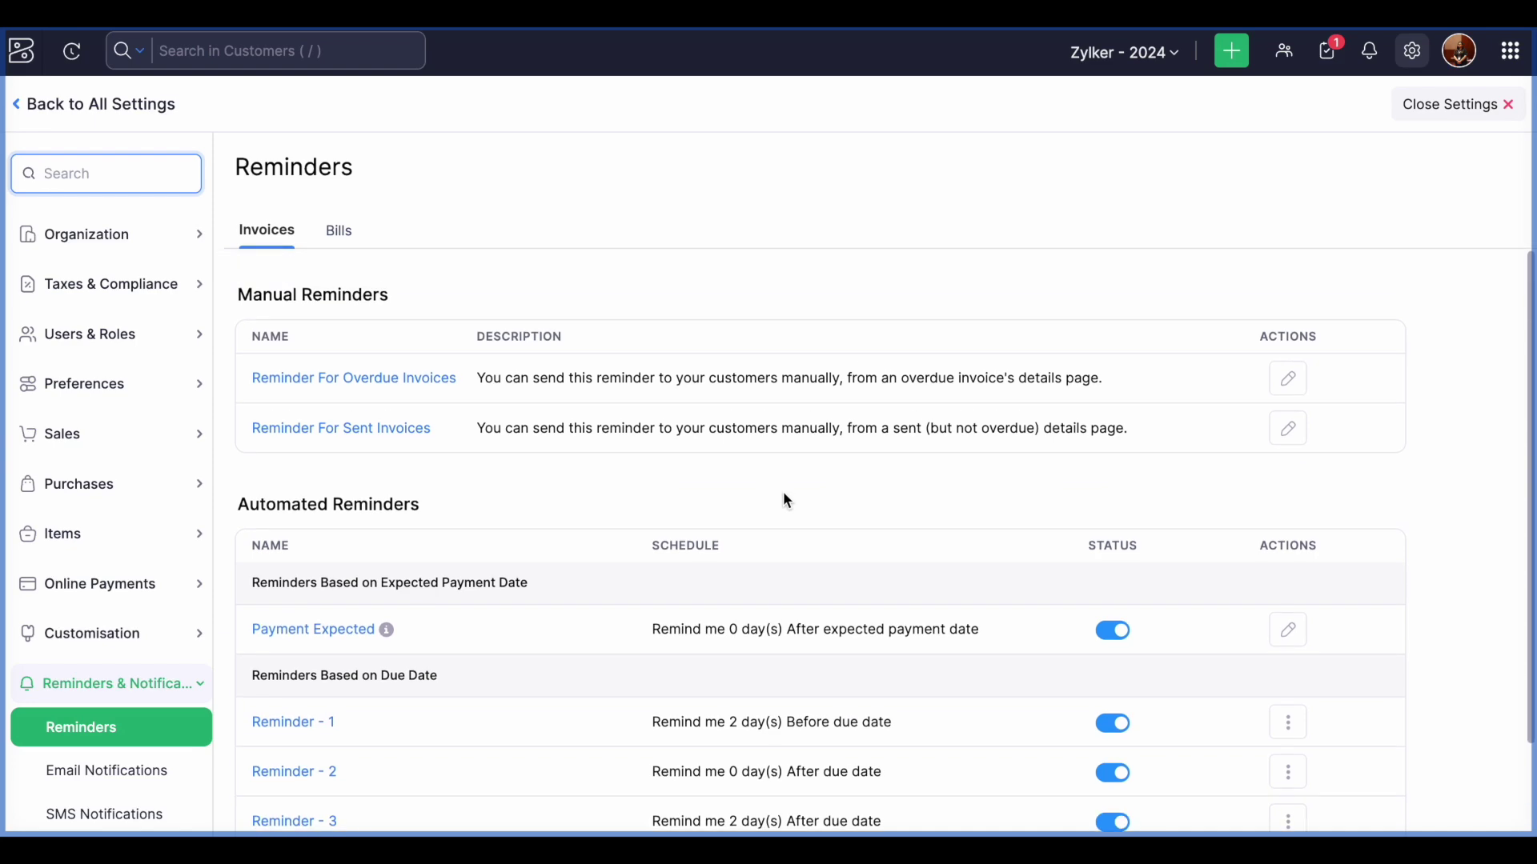
{"action": "scroll", "coordinate": [632, 645], "scroll_direction": "down", "scroll_amount": 2}
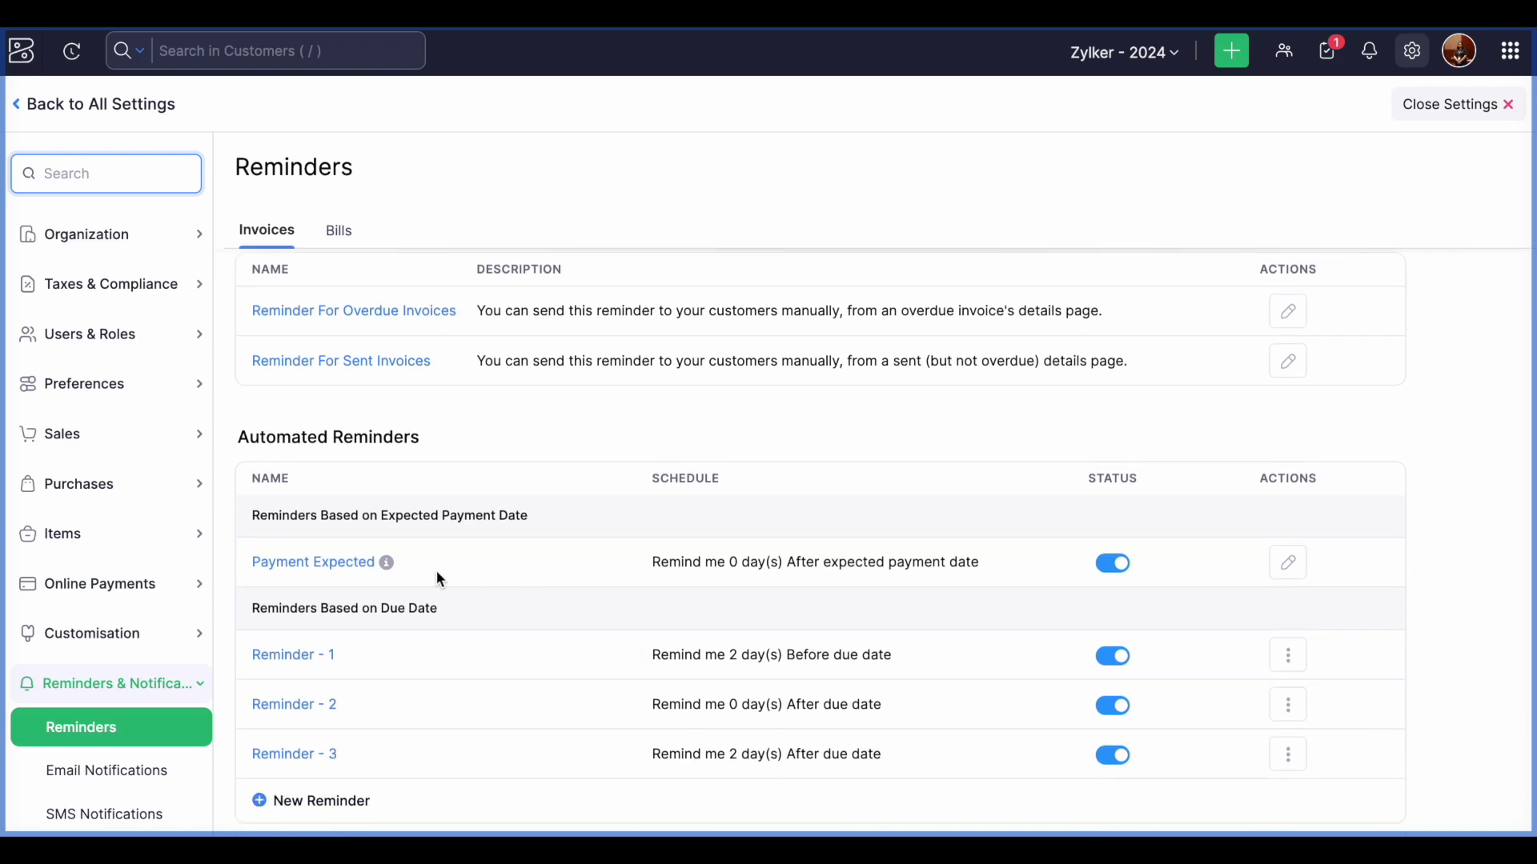
{"action": "left_click", "coordinate": [1288, 563]}
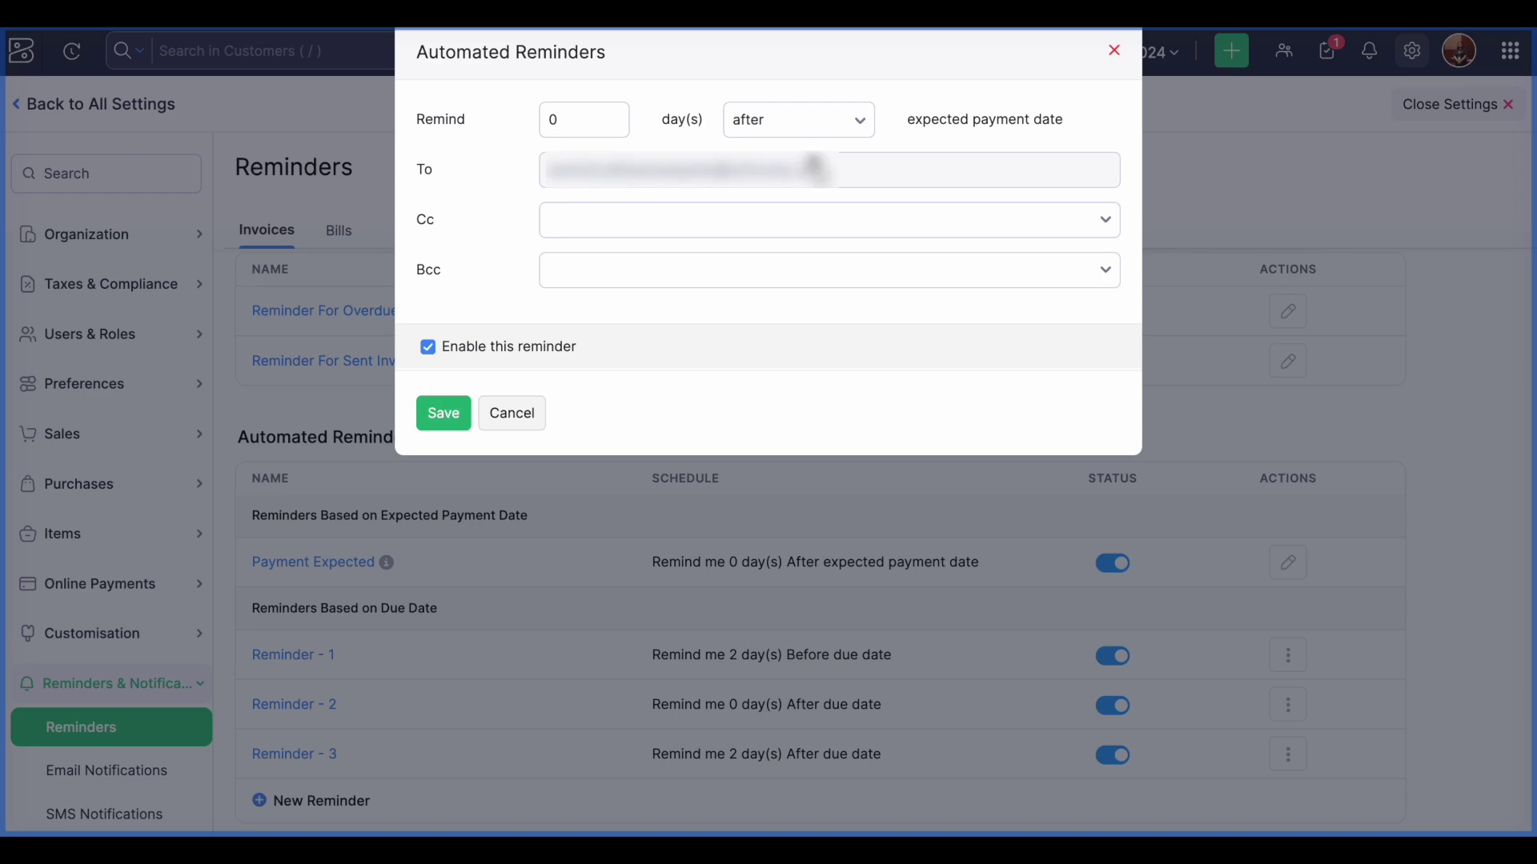
{"action": "left_click", "coordinate": [1111, 50]}
Examine the schedule, recipients and email content of the automated reminder Reminder - 1, and leave the settings without changing it
{"action": "left_click", "coordinate": [1290, 654]}
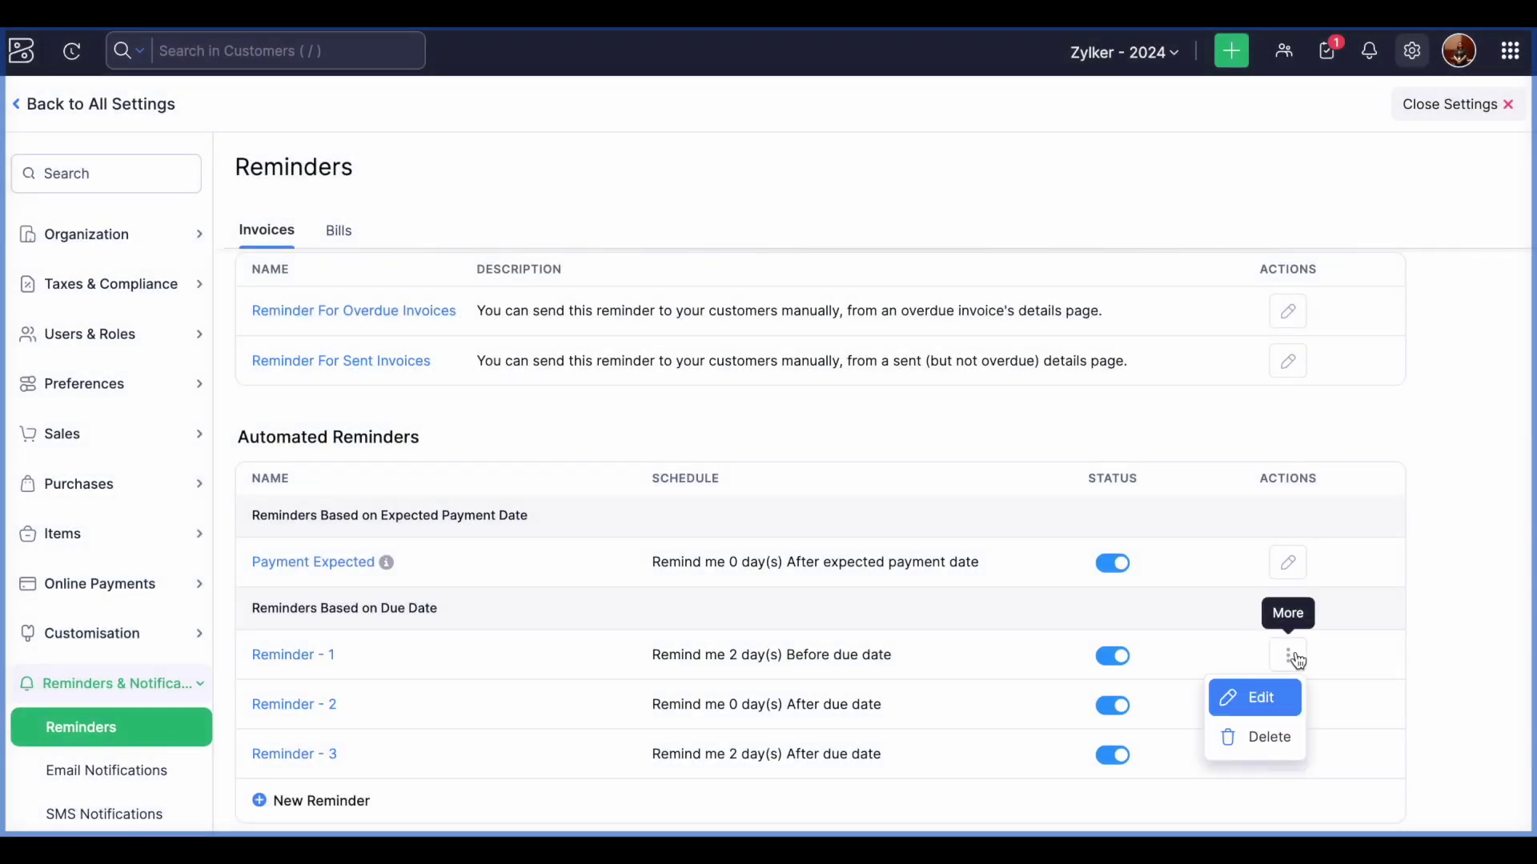
{"action": "left_click", "coordinate": [1266, 699]}
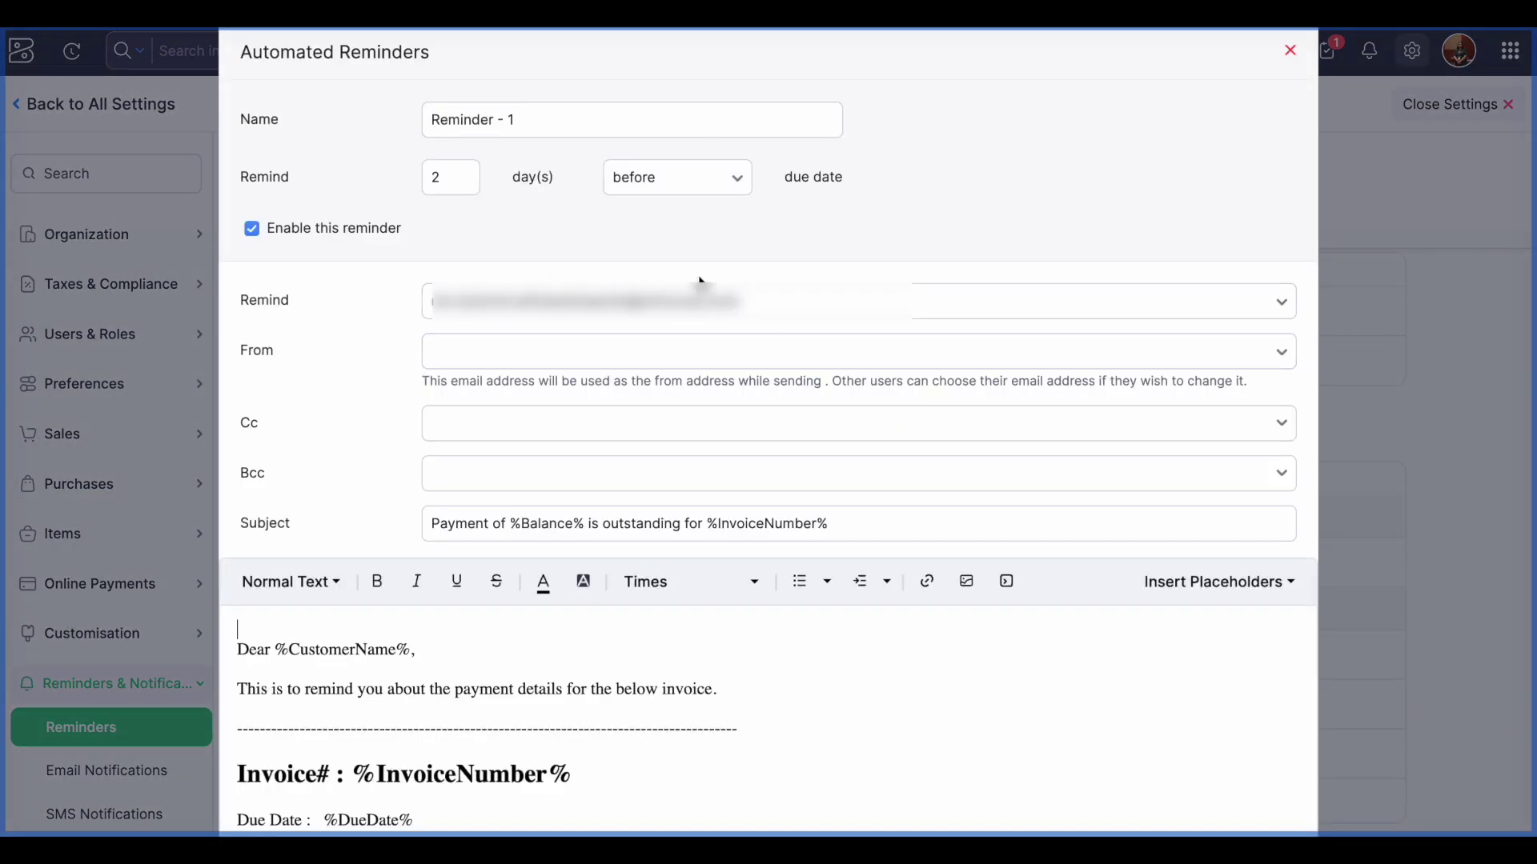
{"action": "scroll", "coordinate": [613, 342], "scroll_direction": "down", "scroll_amount": 3}
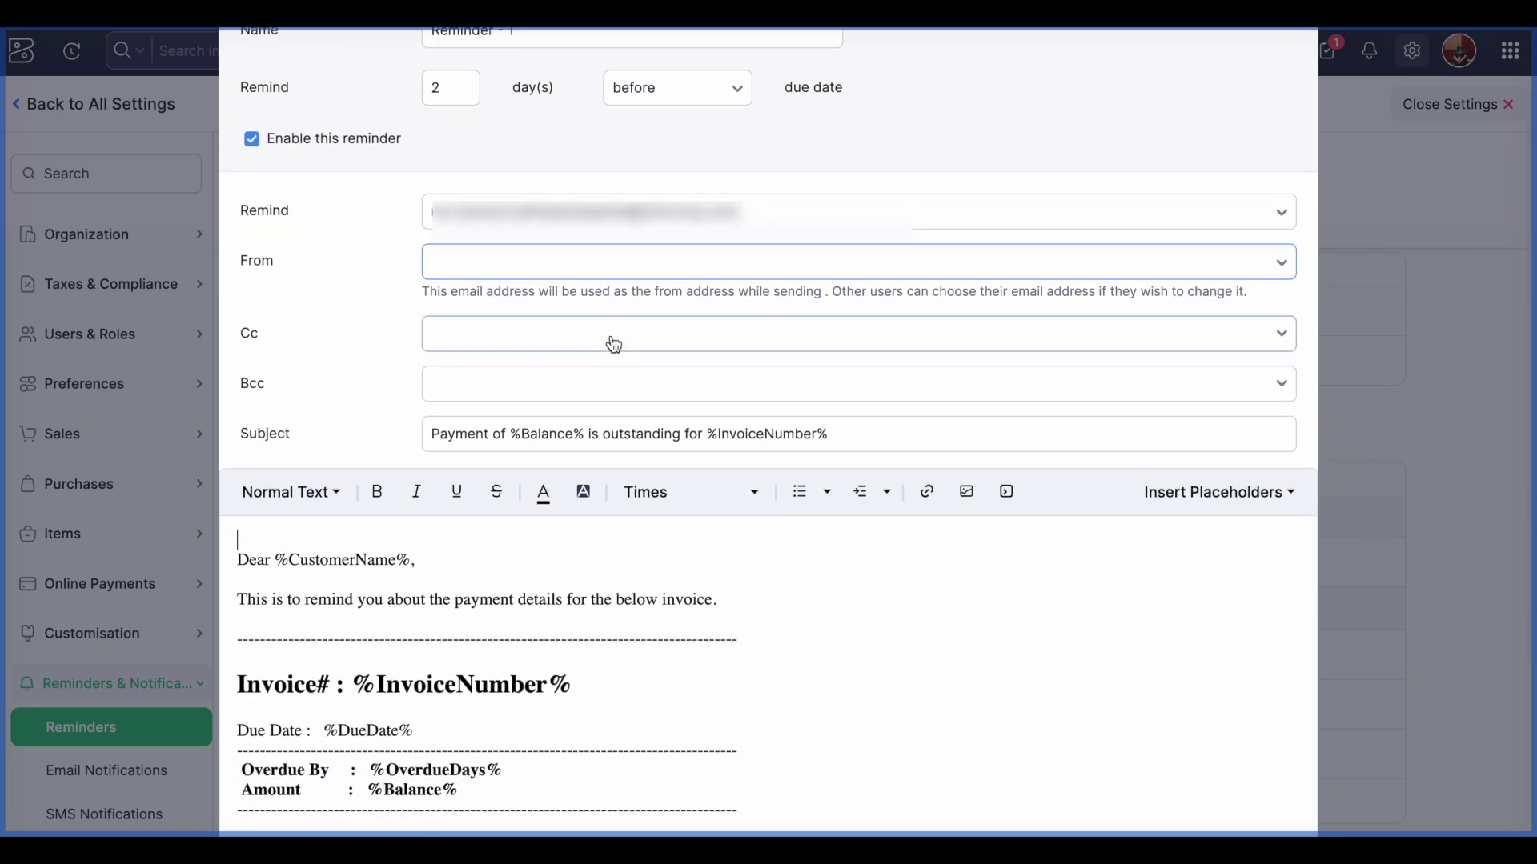
{"action": "scroll", "coordinate": [612, 342], "scroll_direction": "down", "scroll_amount": 1}
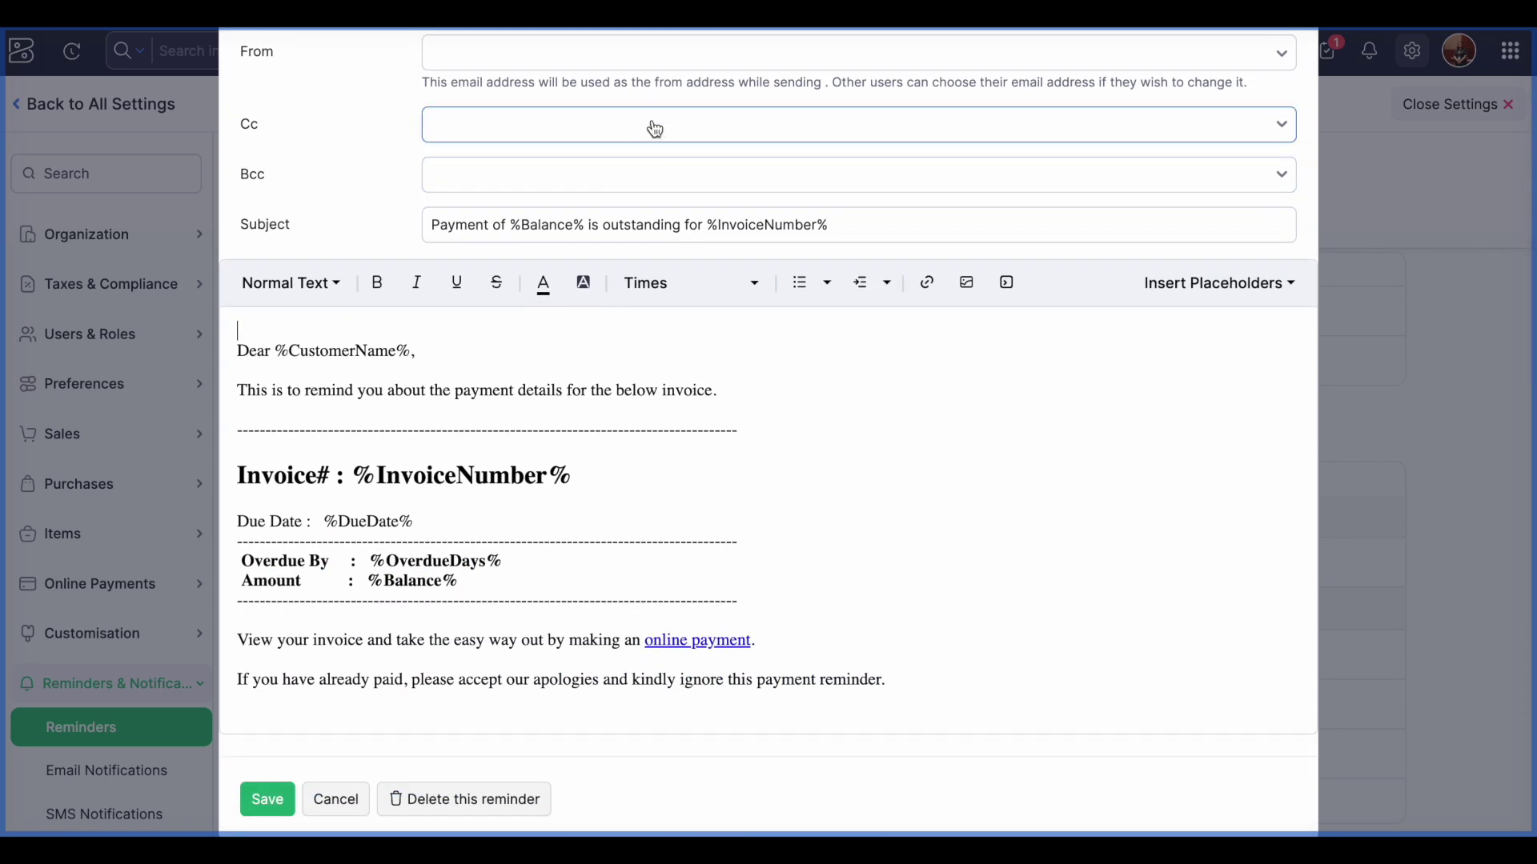
{"action": "scroll", "coordinate": [655, 486], "scroll_direction": "down", "scroll_amount": 1}
{"action": "scroll", "coordinate": [655, 485], "scroll_direction": "up", "scroll_amount": 1}
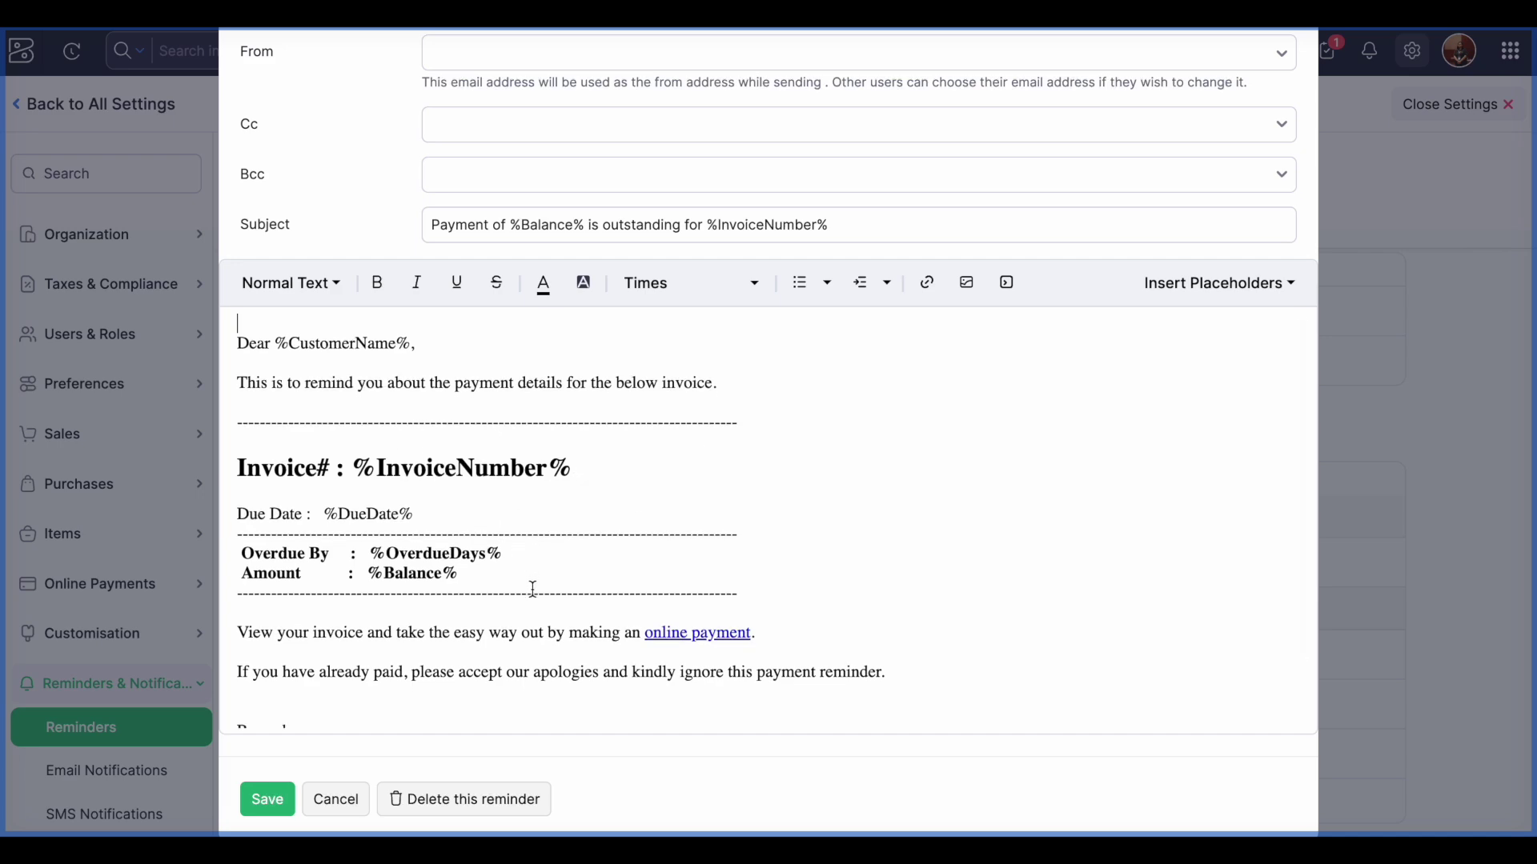
{"action": "scroll", "coordinate": [533, 590], "scroll_direction": "down", "scroll_amount": 2}
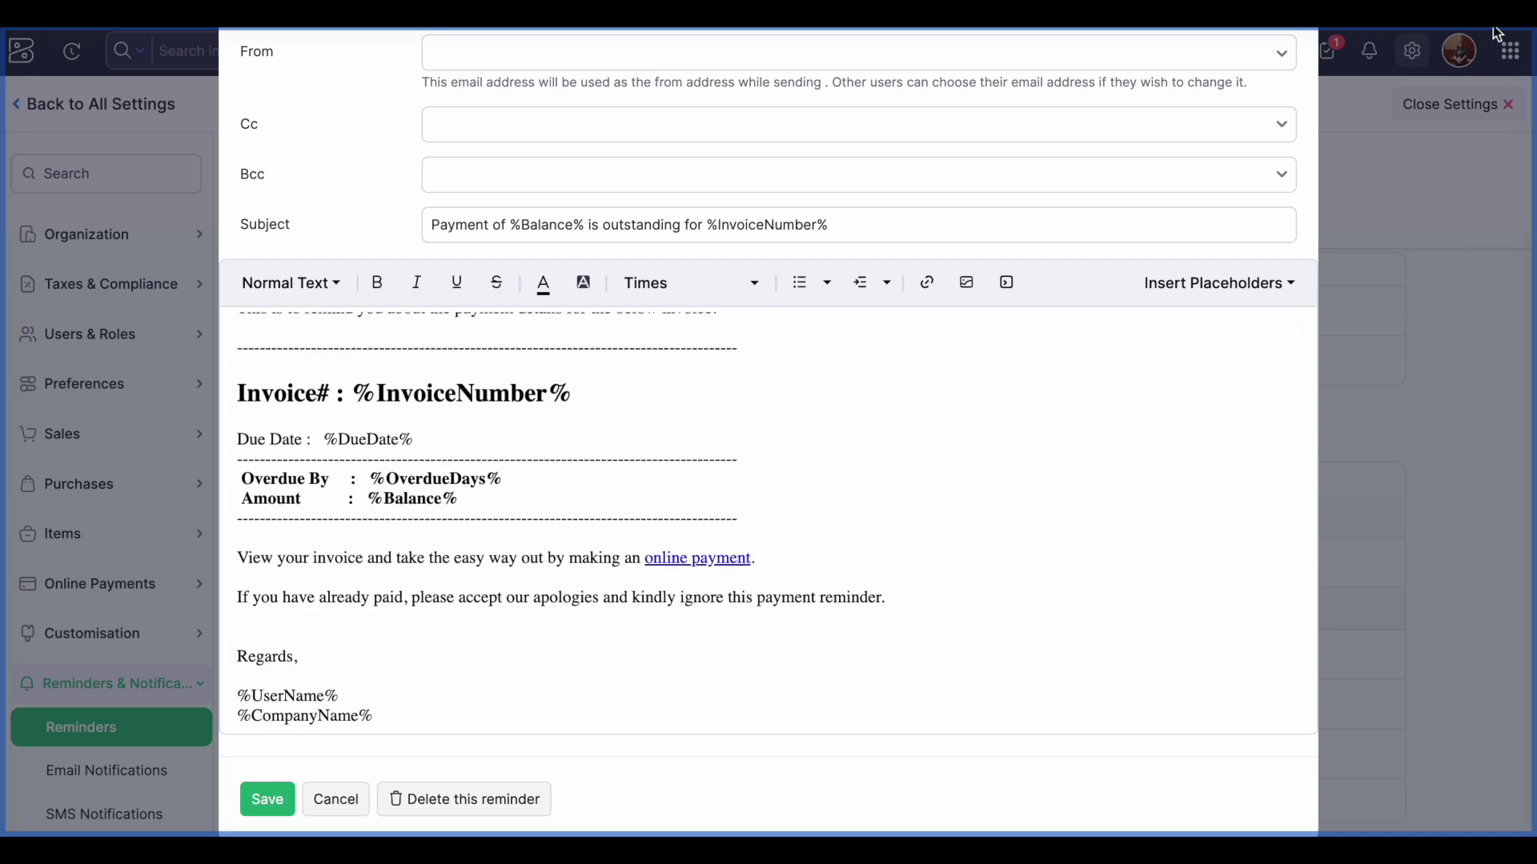
{"action": "scroll", "coordinate": [1263, 132], "scroll_direction": "up", "scroll_amount": 3}
{"action": "scroll", "coordinate": [1297, 64], "scroll_direction": "up", "scroll_amount": 1}
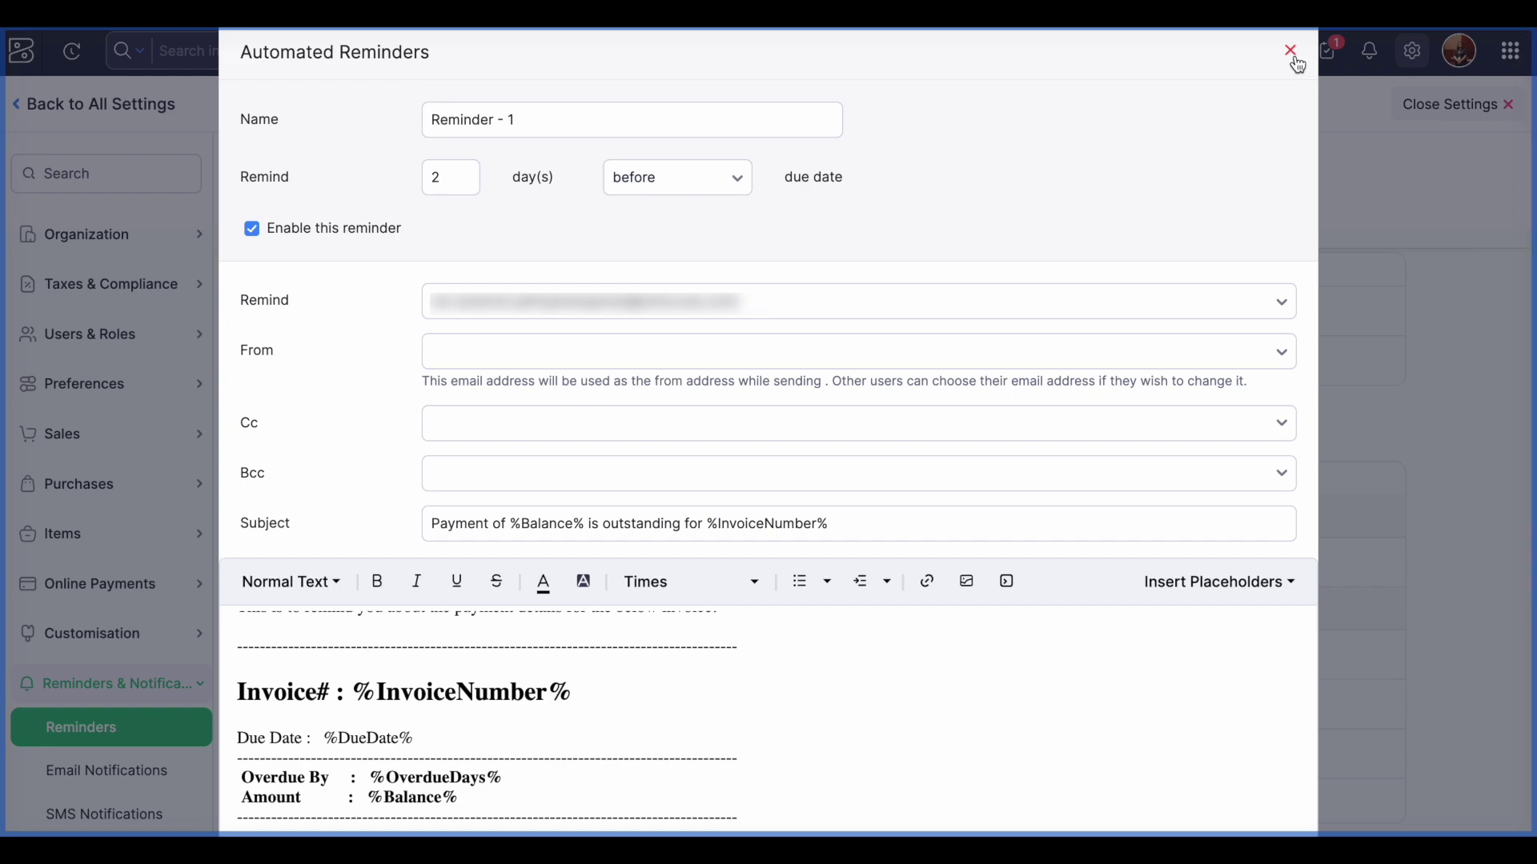
{"action": "left_click", "coordinate": [1291, 51]}
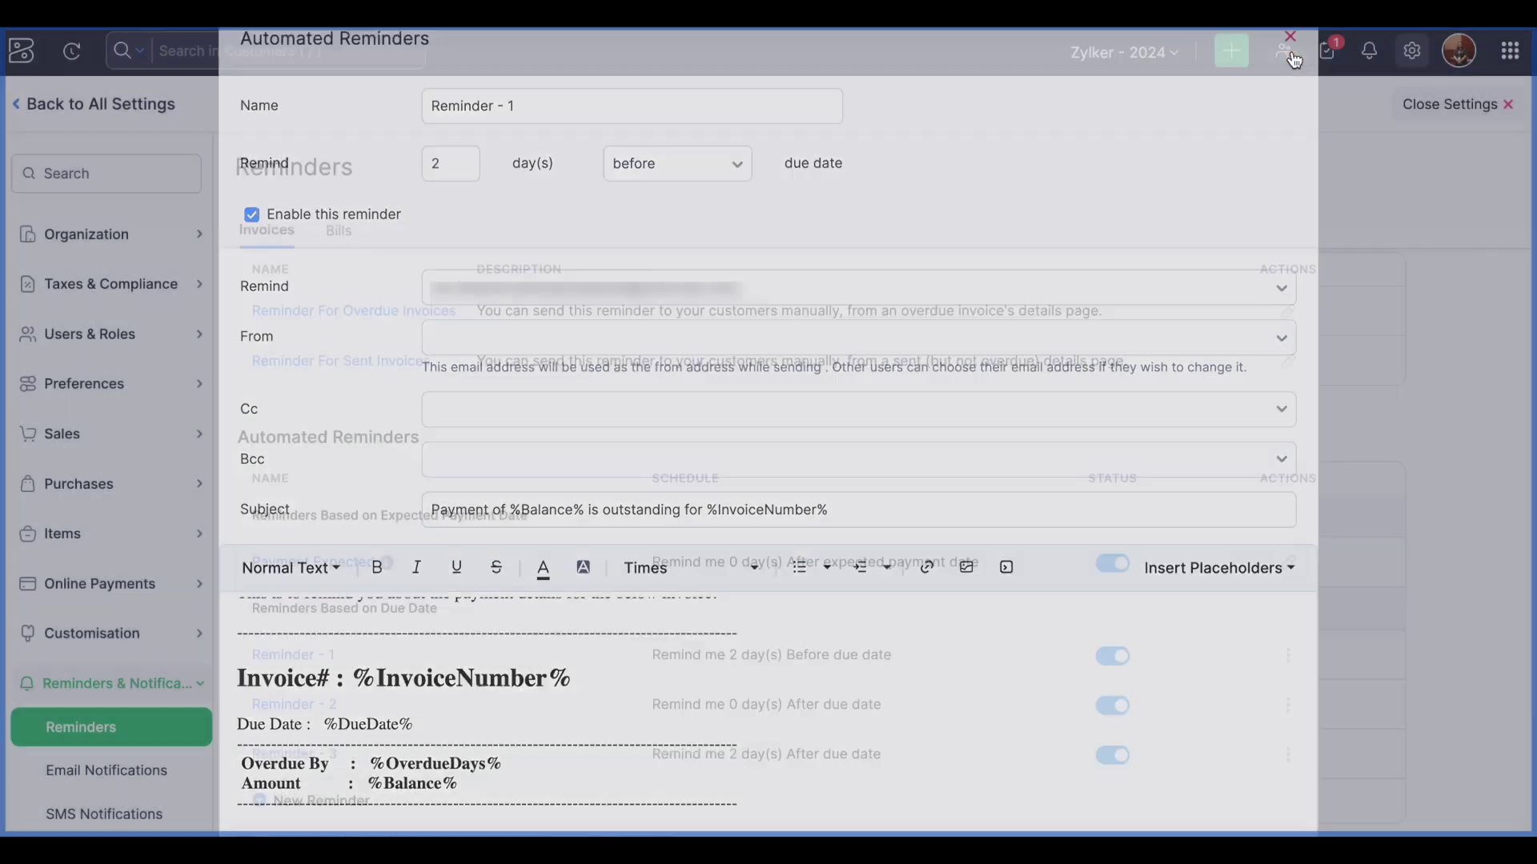
{"action": "left_click", "coordinate": [104, 106]}
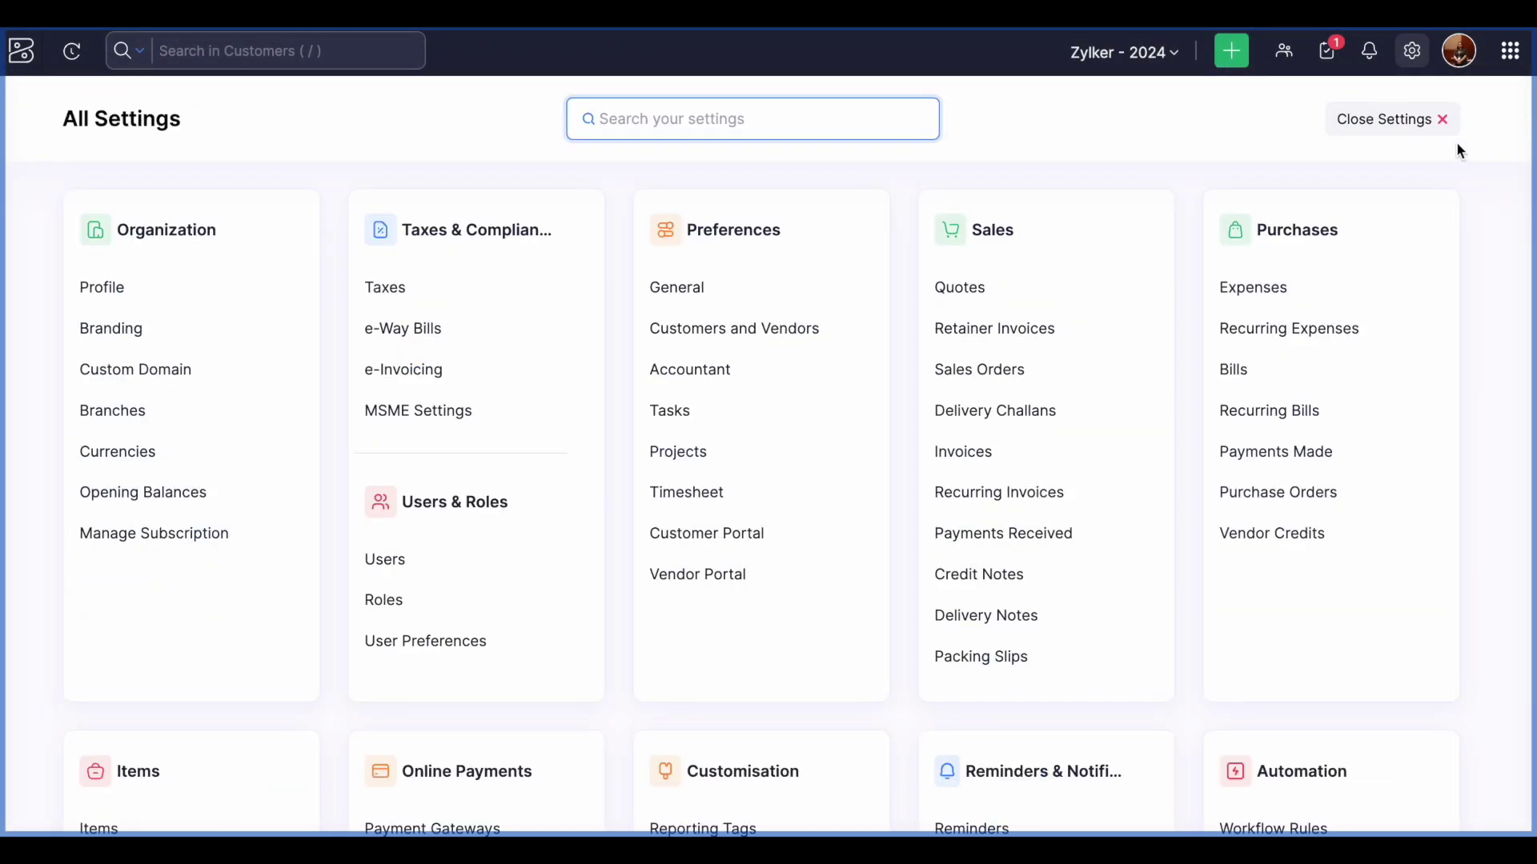
{"action": "left_click", "coordinate": [1424, 120]}
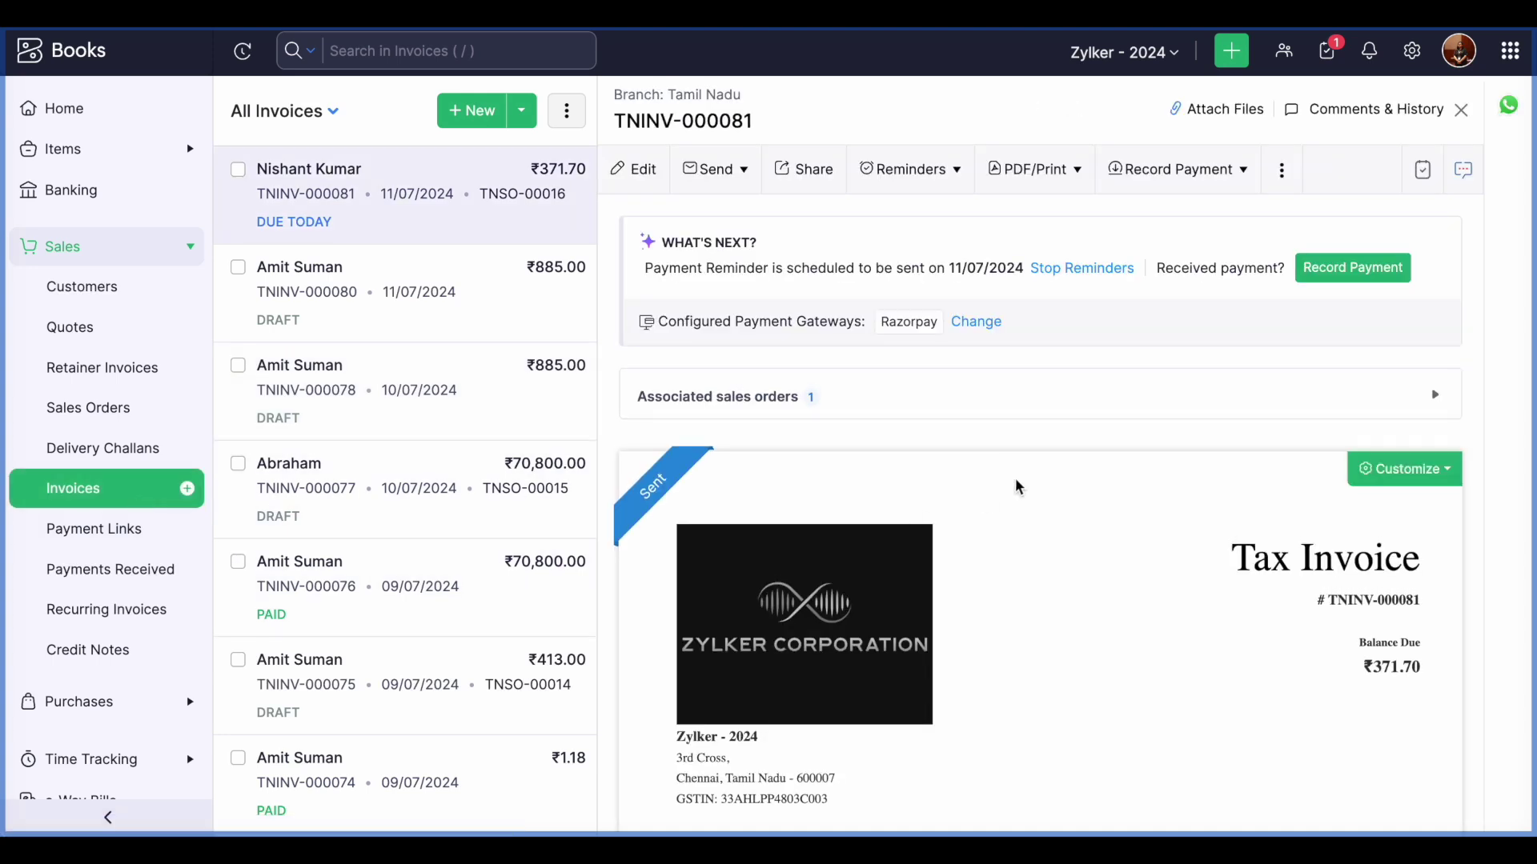
Open the ₹371.70 invoice for editing, view the payment gateways that can be added, and leave without changing it
{"action": "left_click", "coordinate": [636, 169]}
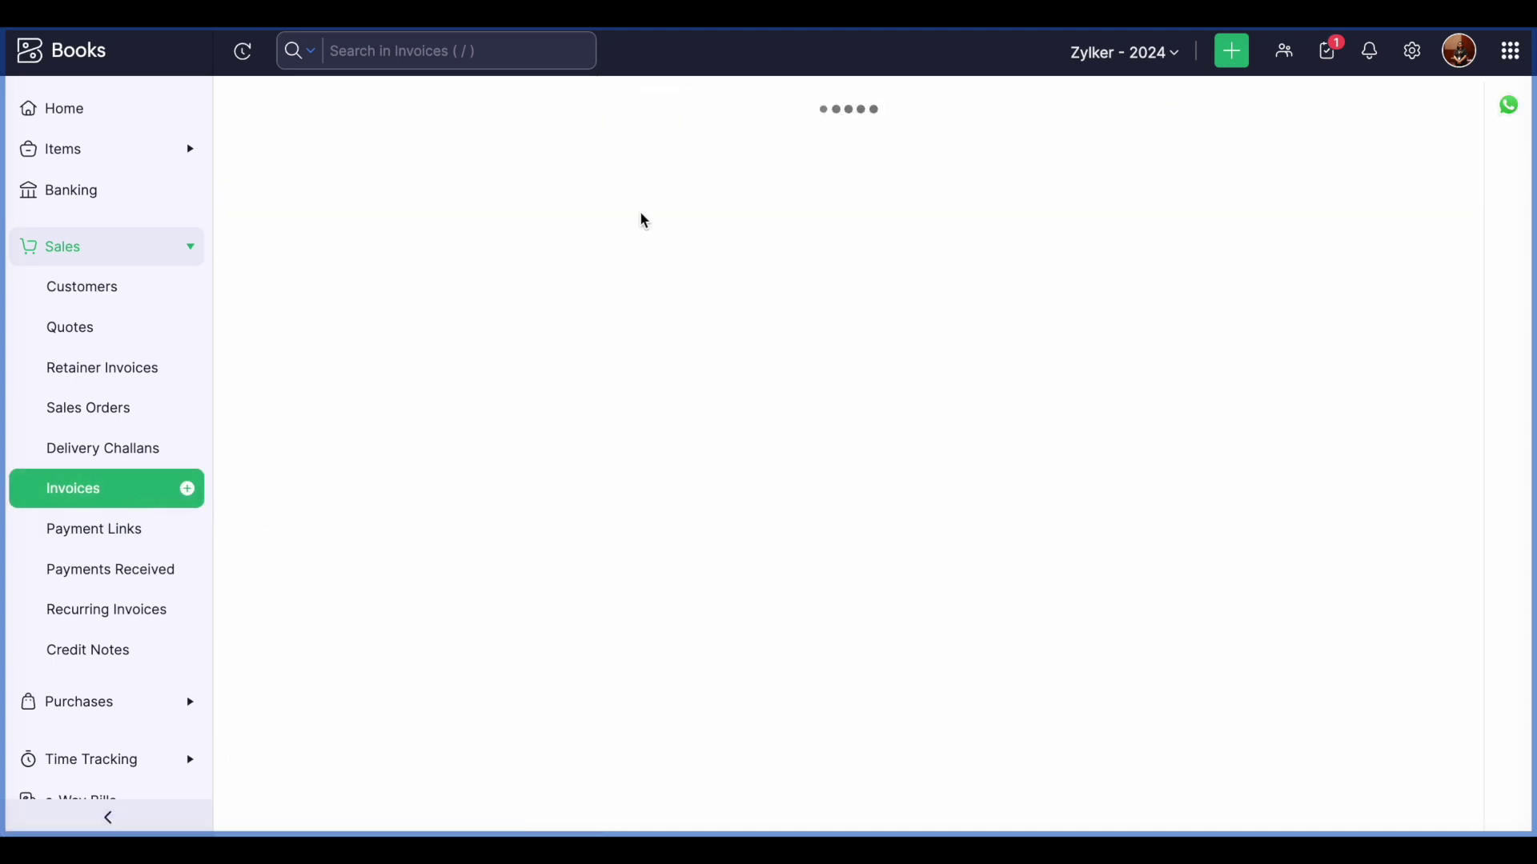
{"action": "scroll", "coordinate": [640, 640], "scroll_direction": "down", "scroll_amount": 12}
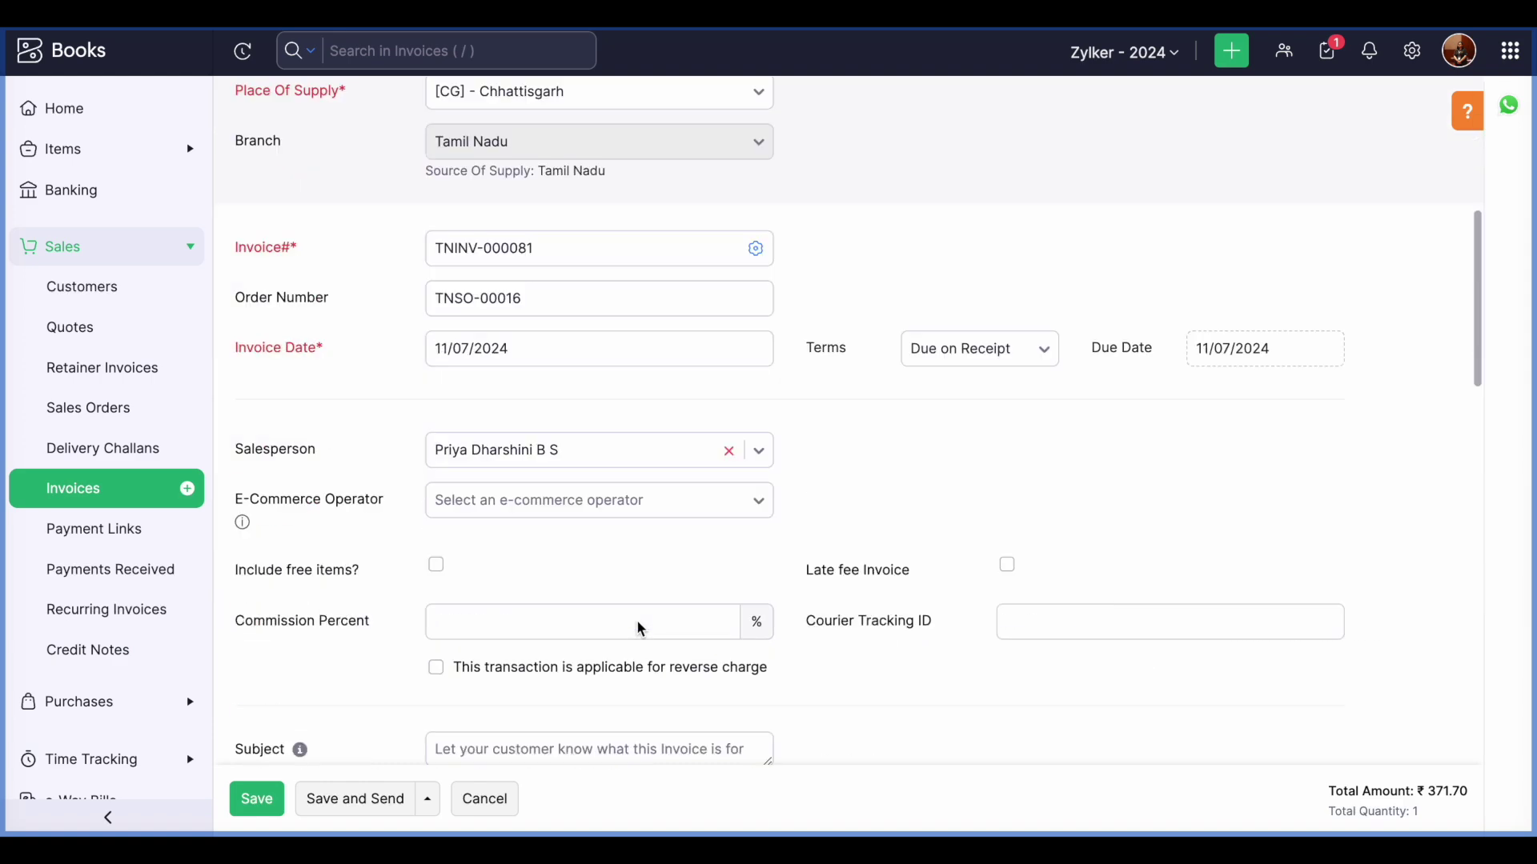
{"action": "scroll", "coordinate": [636, 588], "scroll_direction": "down", "scroll_amount": 9}
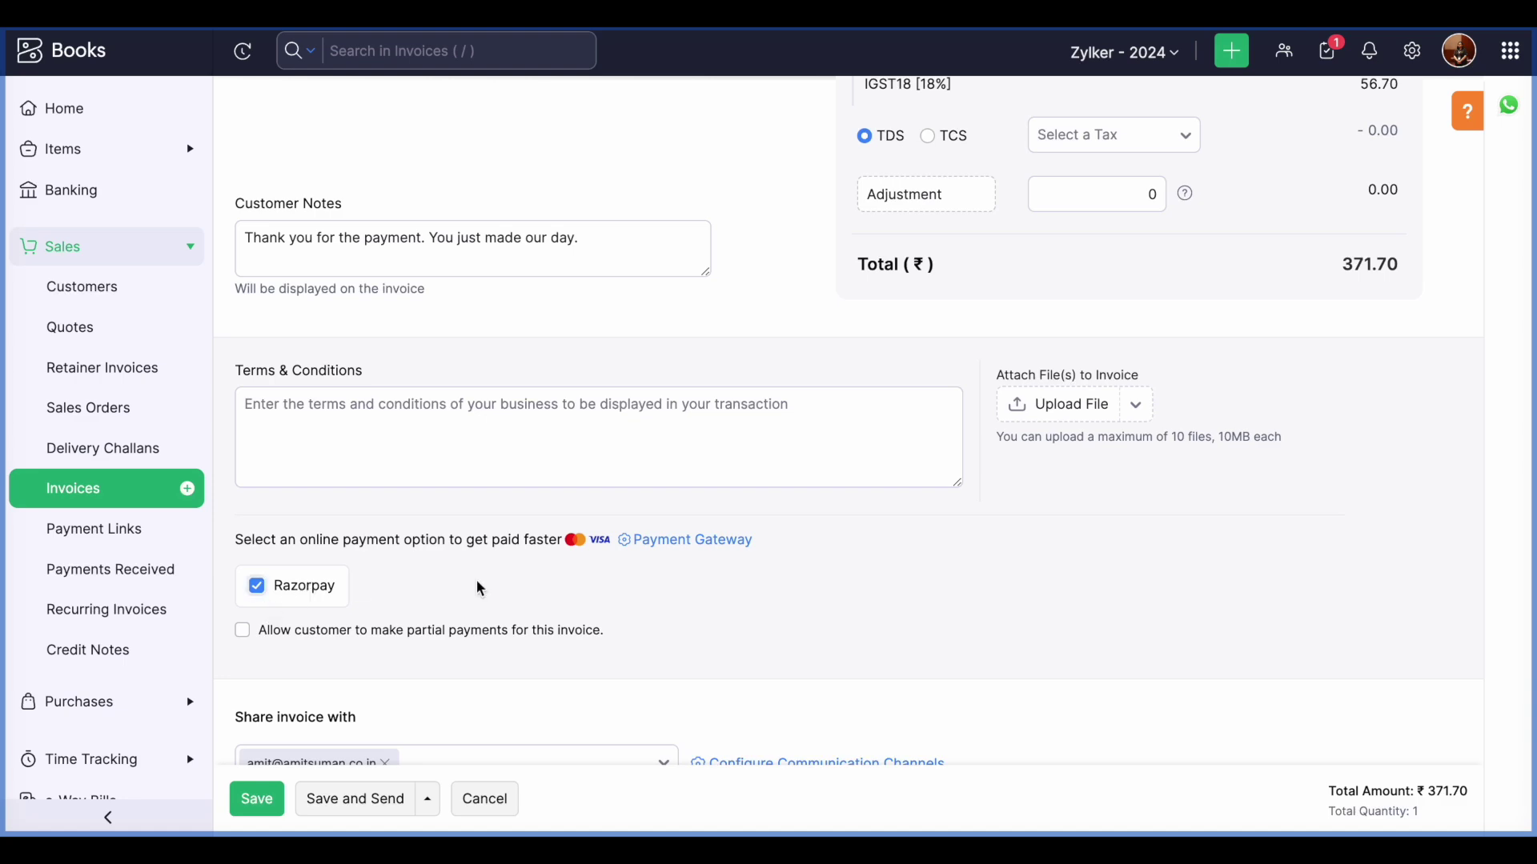
{"action": "left_click", "coordinate": [687, 546]}
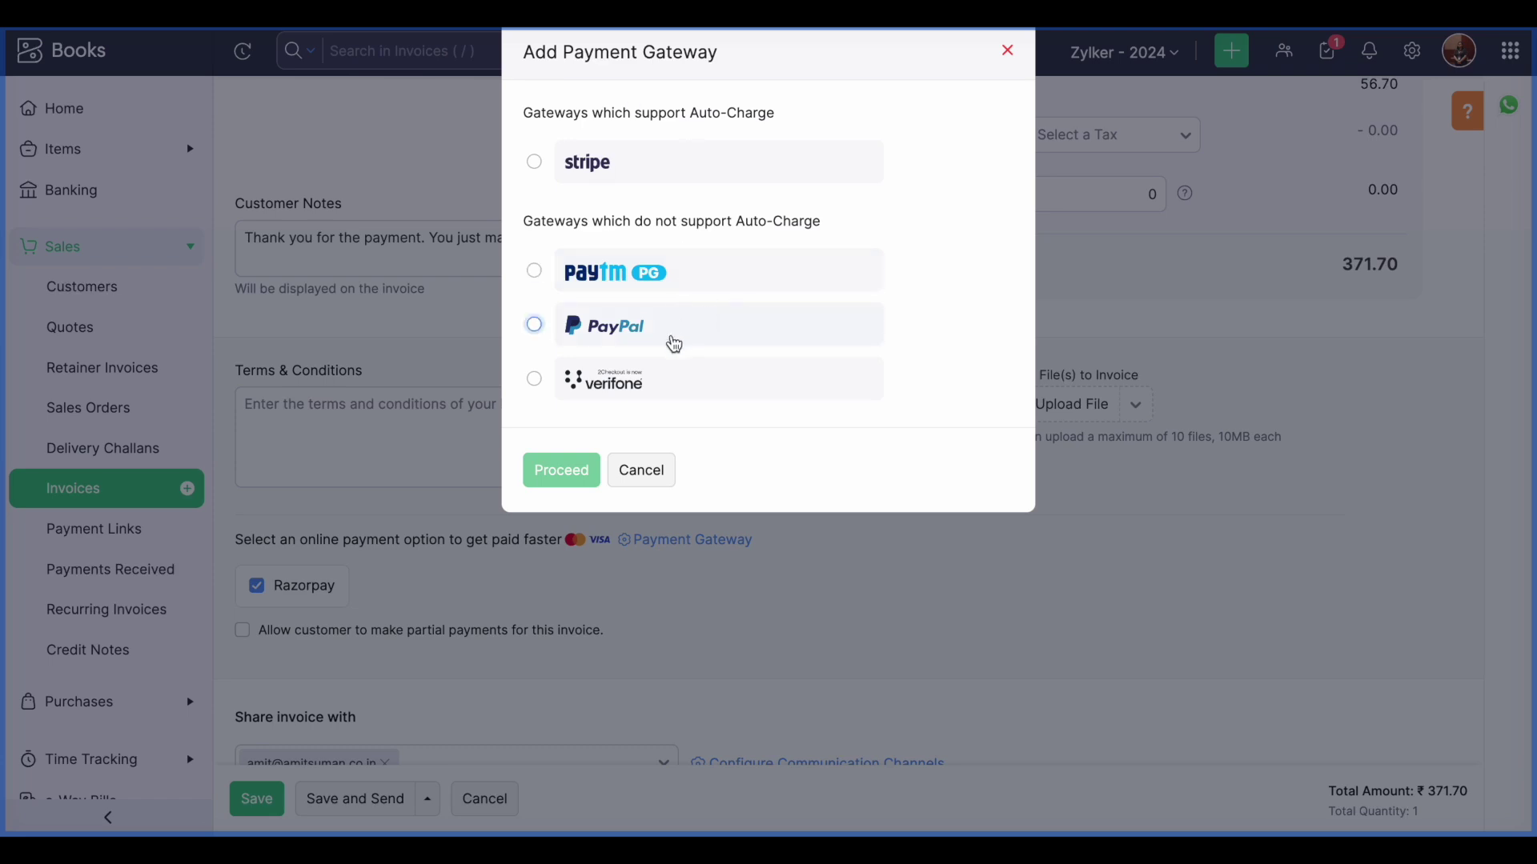
{"action": "left_click", "coordinate": [1008, 50]}
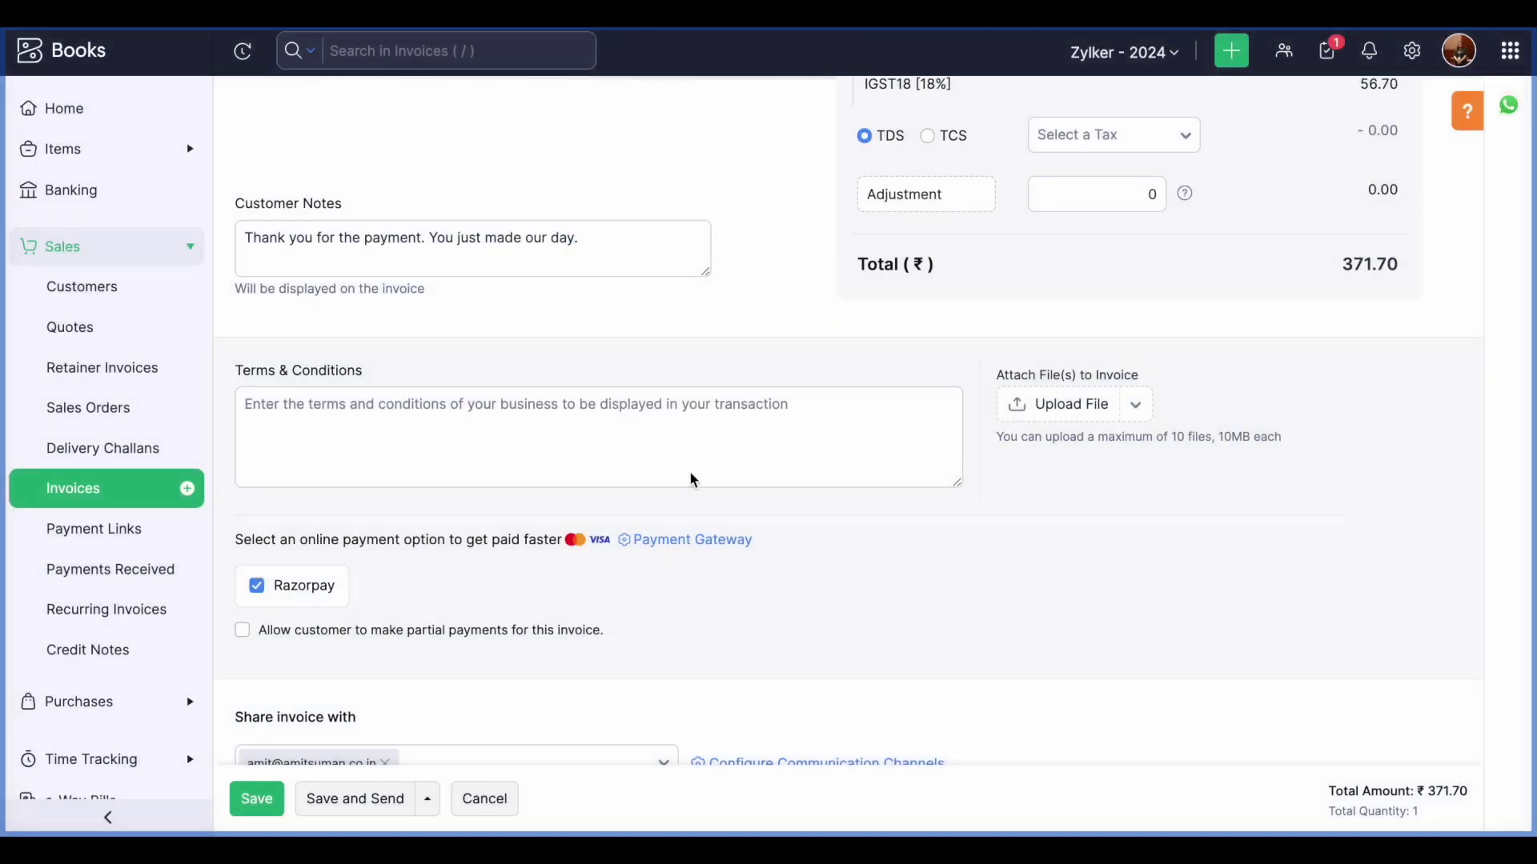
{"action": "left_click", "coordinate": [480, 798]}
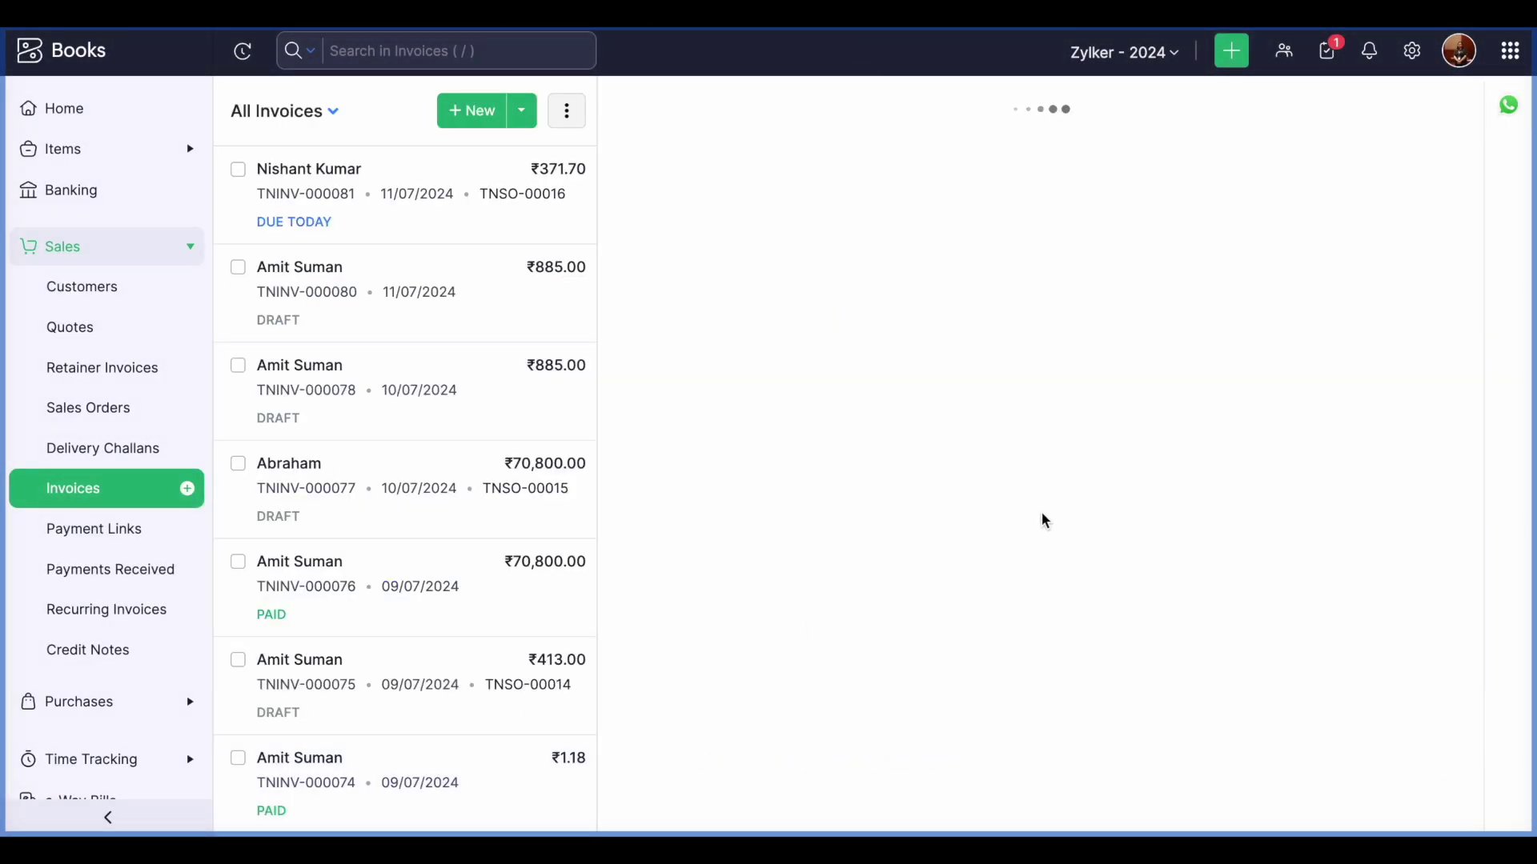
Review the Payment Options on the ₹371.70 invoice and the explanation of its Sent status
{"action": "scroll", "coordinate": [1044, 512], "scroll_direction": "down", "scroll_amount": 10}
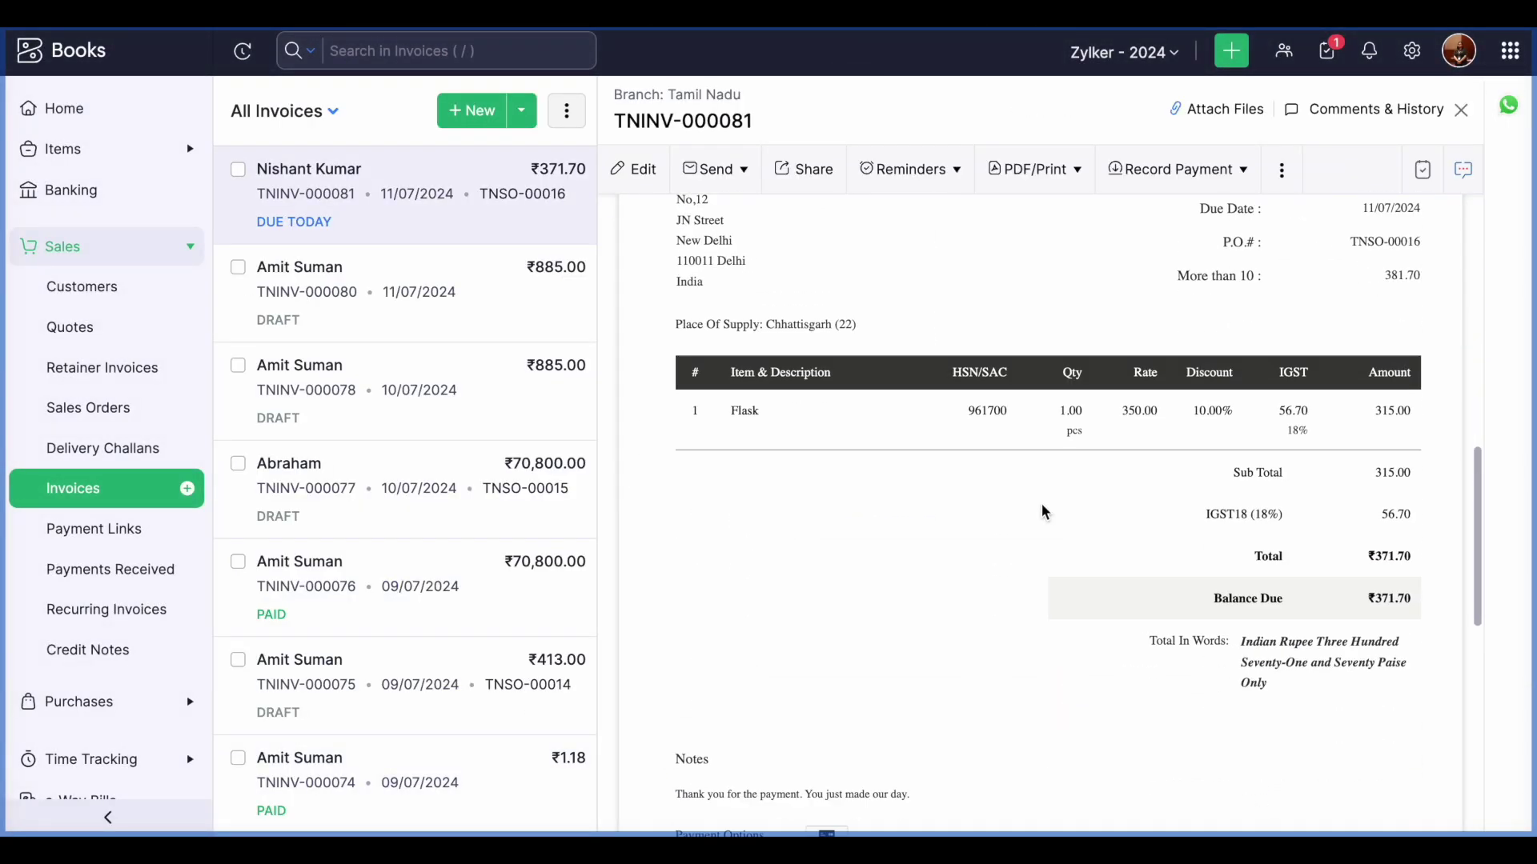
{"action": "left_click_drag", "start_coordinate": [676, 648], "coordinate": [770, 646]}
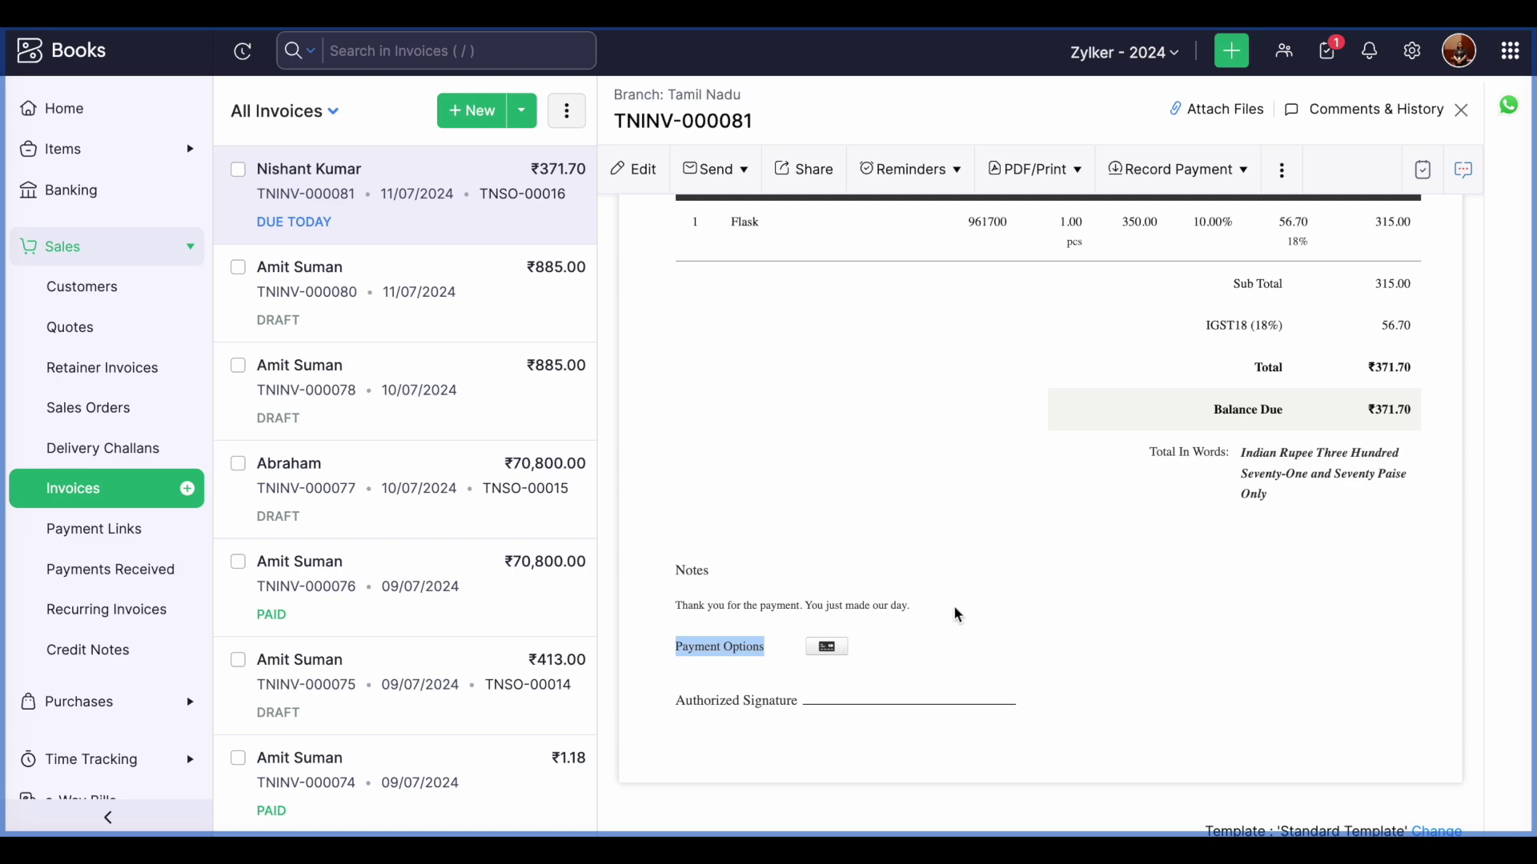
{"action": "scroll", "coordinate": [953, 605], "scroll_direction": "up", "scroll_amount": 10}
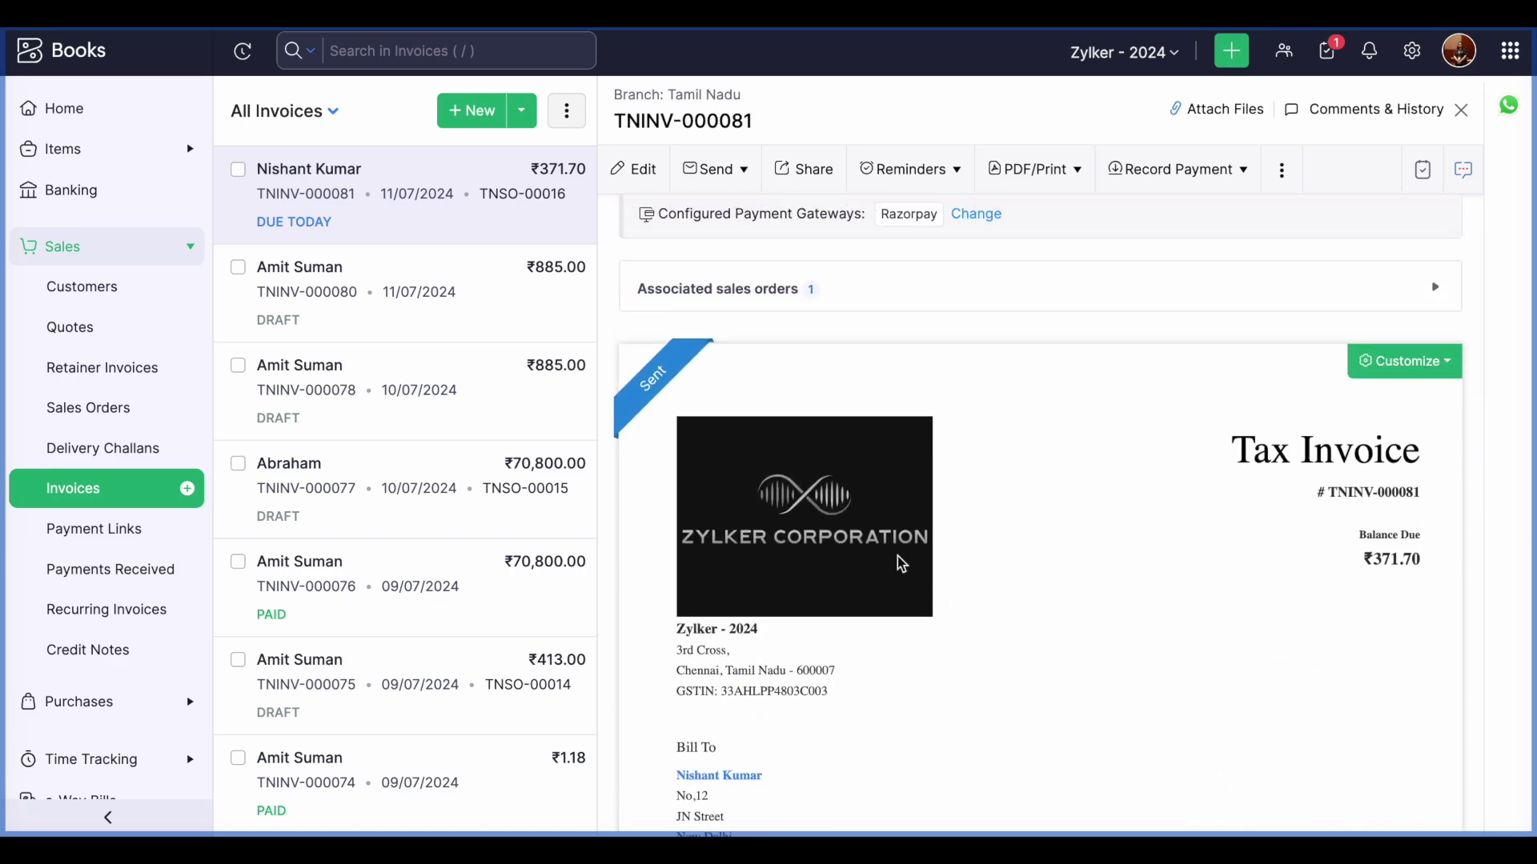
{"action": "mouse_move", "coordinate": [676, 400]}
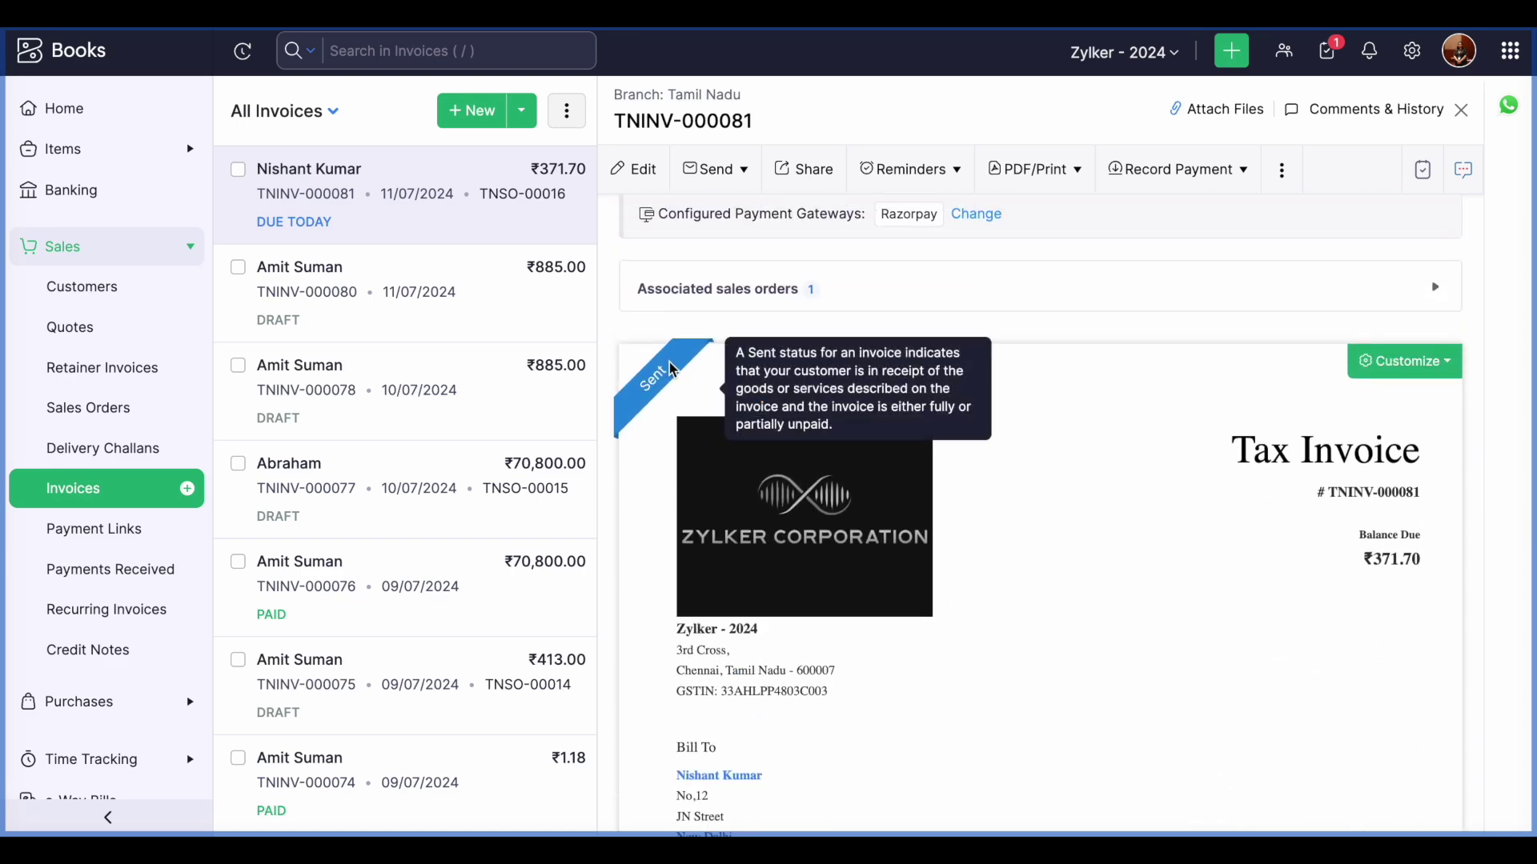
{"action": "scroll", "coordinate": [760, 524], "scroll_direction": "up", "scroll_amount": 2}
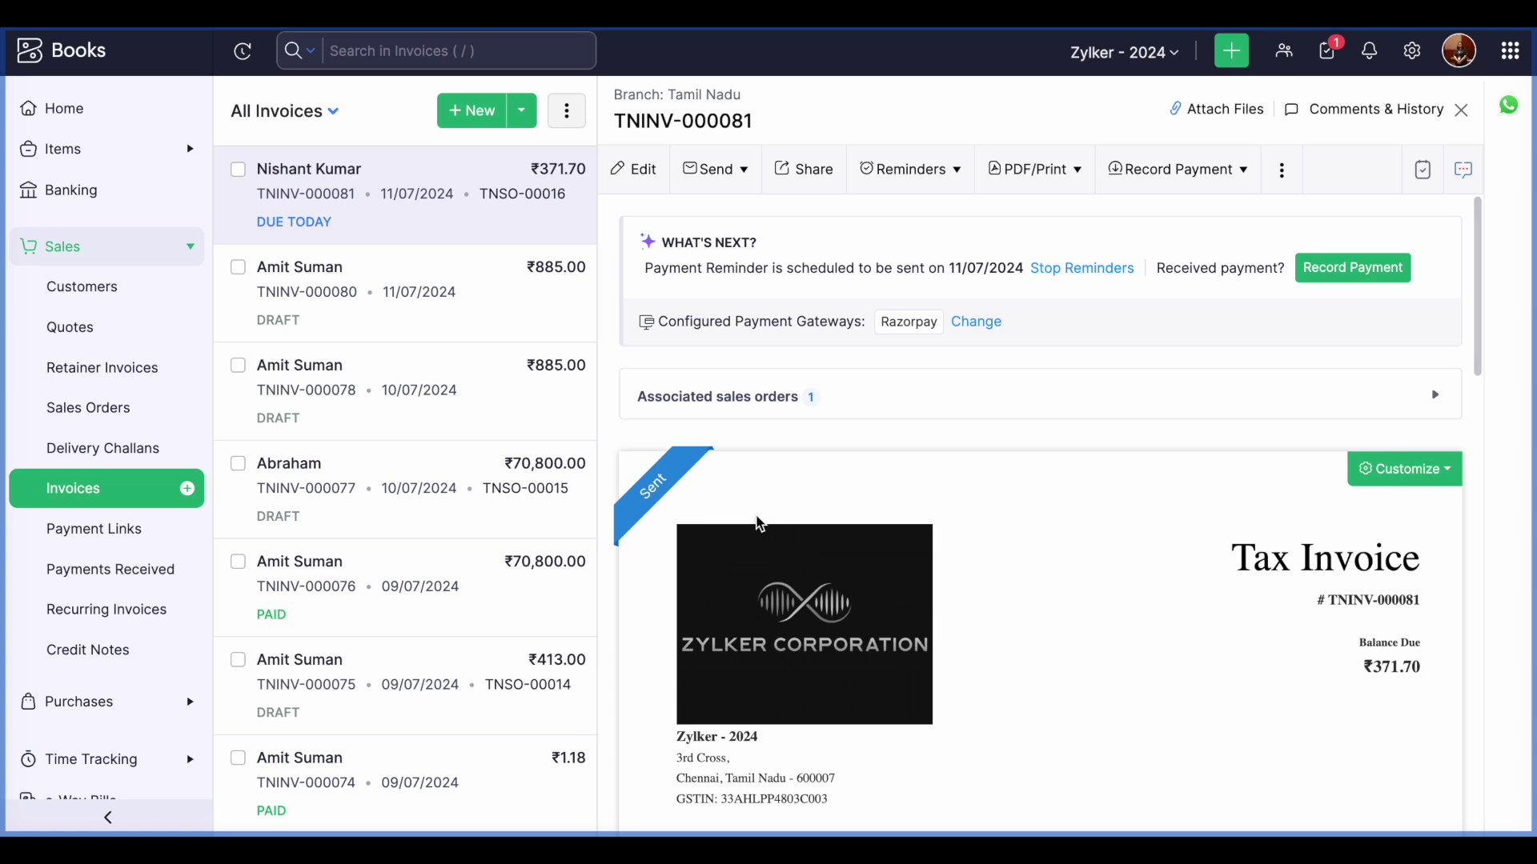
View the list of all received payments and return to the ₹371.70 invoice
{"action": "left_click", "coordinate": [110, 569]}
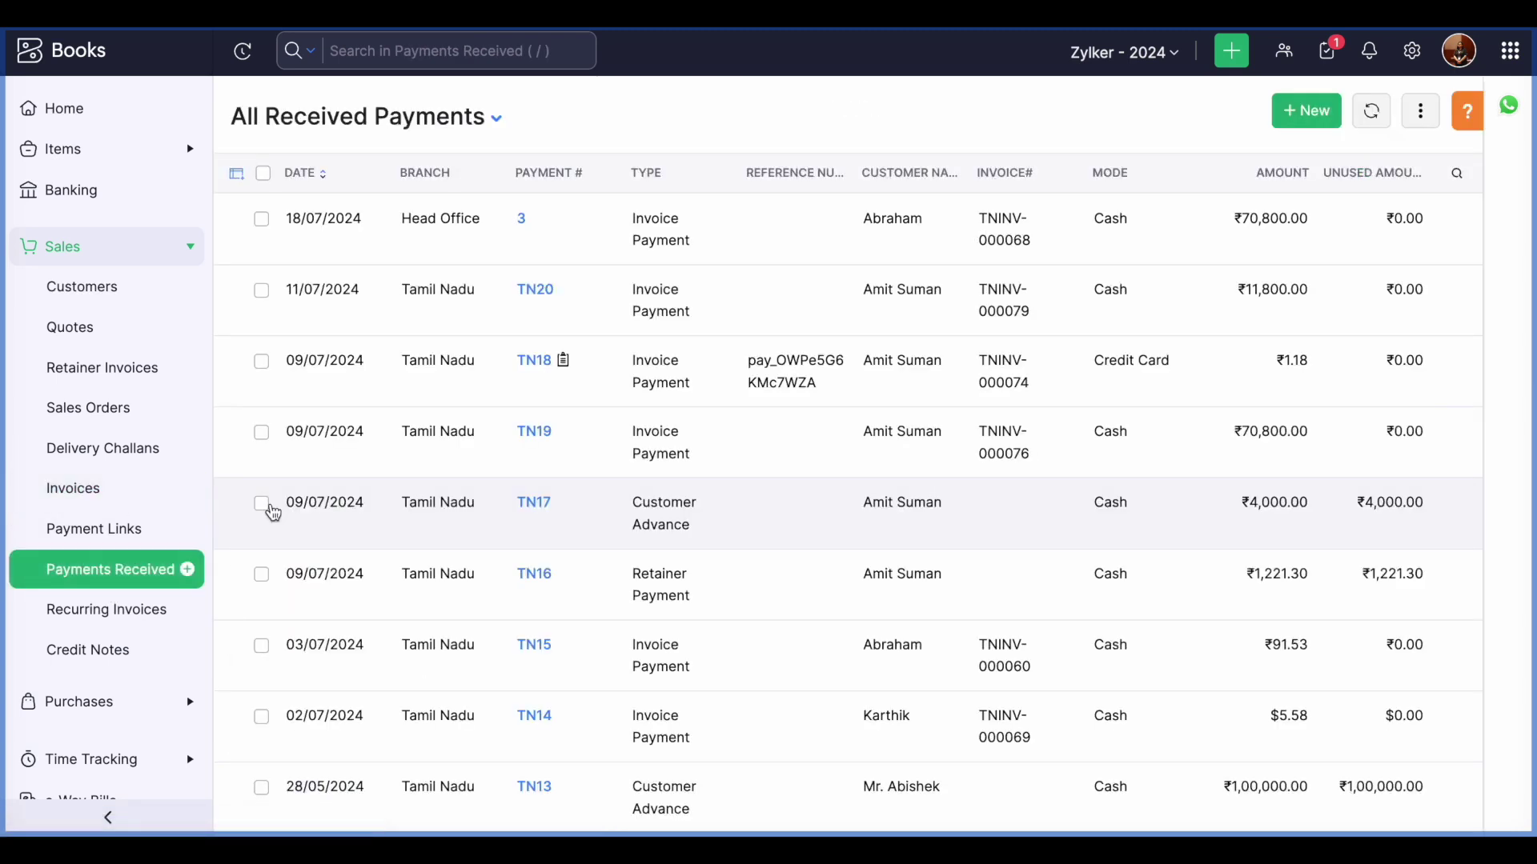
{"action": "left_click", "coordinate": [165, 494]}
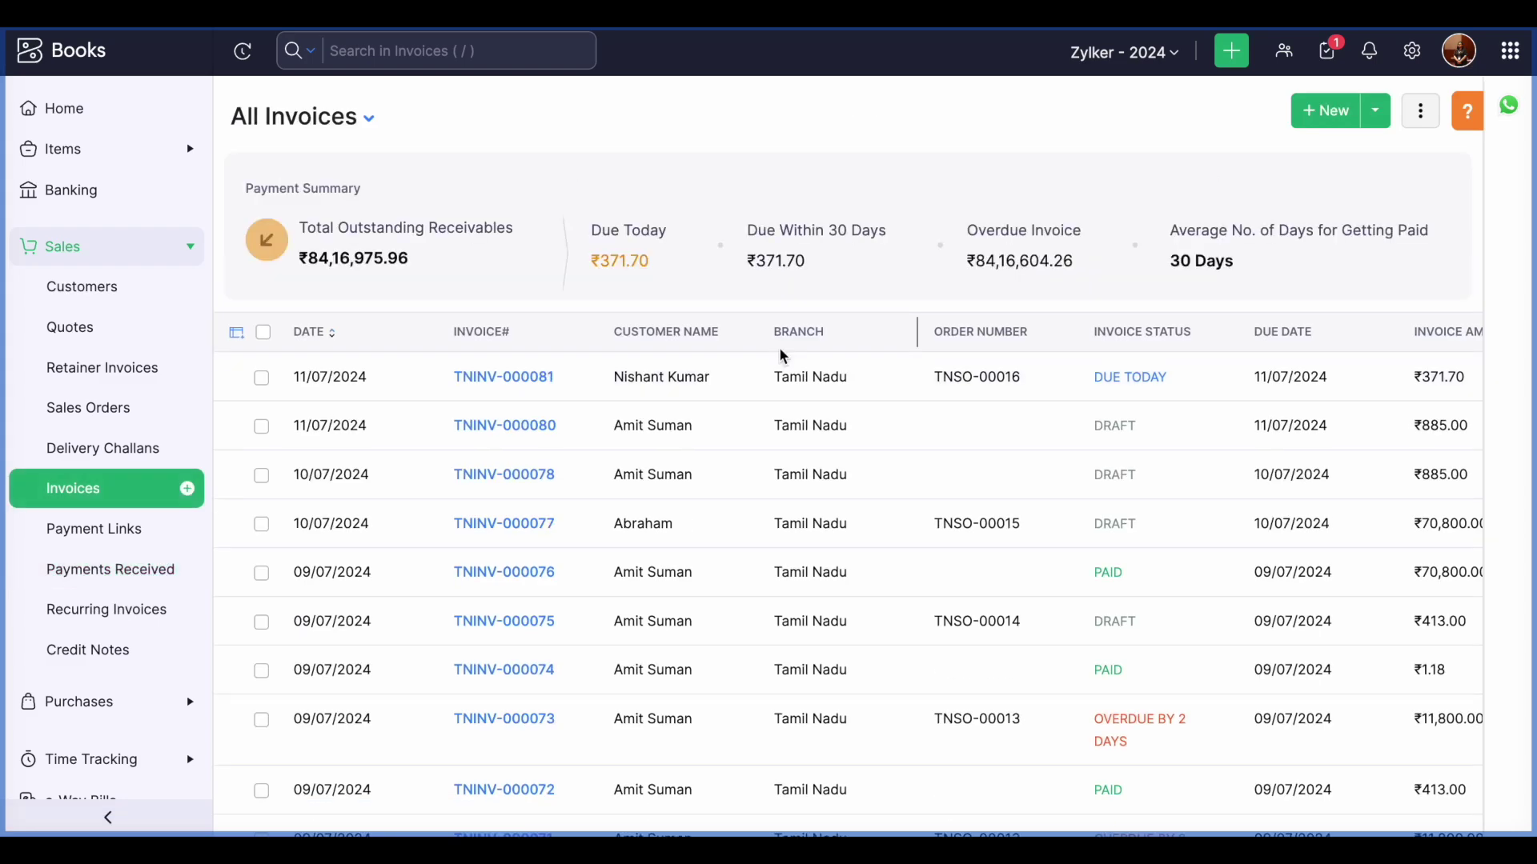
{"action": "left_click", "coordinate": [1050, 453]}
{"action": "left_click", "coordinate": [506, 189]}
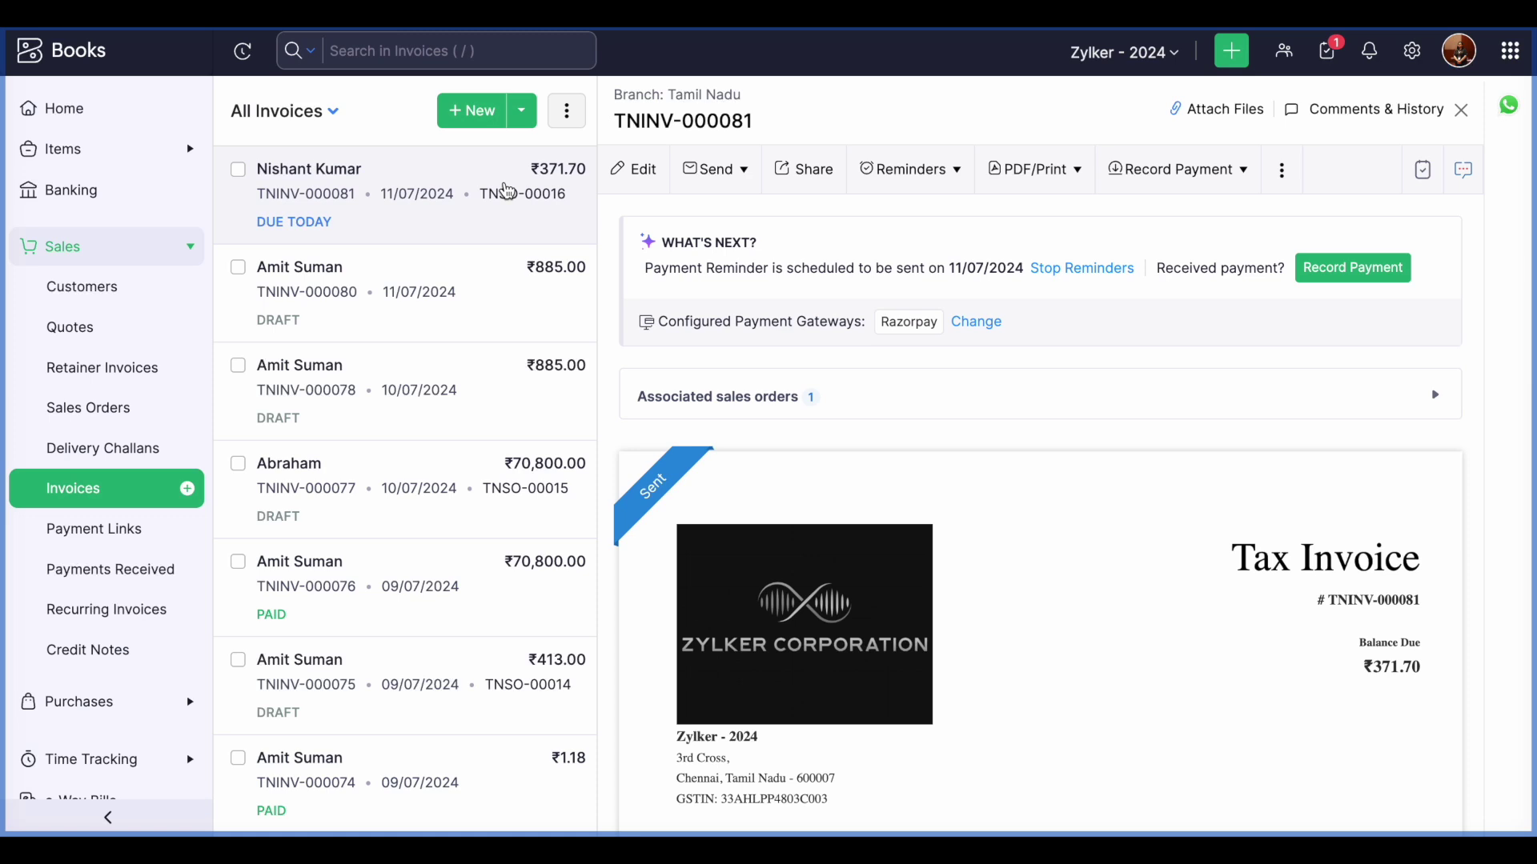
Record a ₹371.70 cash payment for the invoice, dated 11/07/2024, with no tax deducted and deposited to Petty Cash
{"action": "left_click", "coordinate": [1189, 170]}
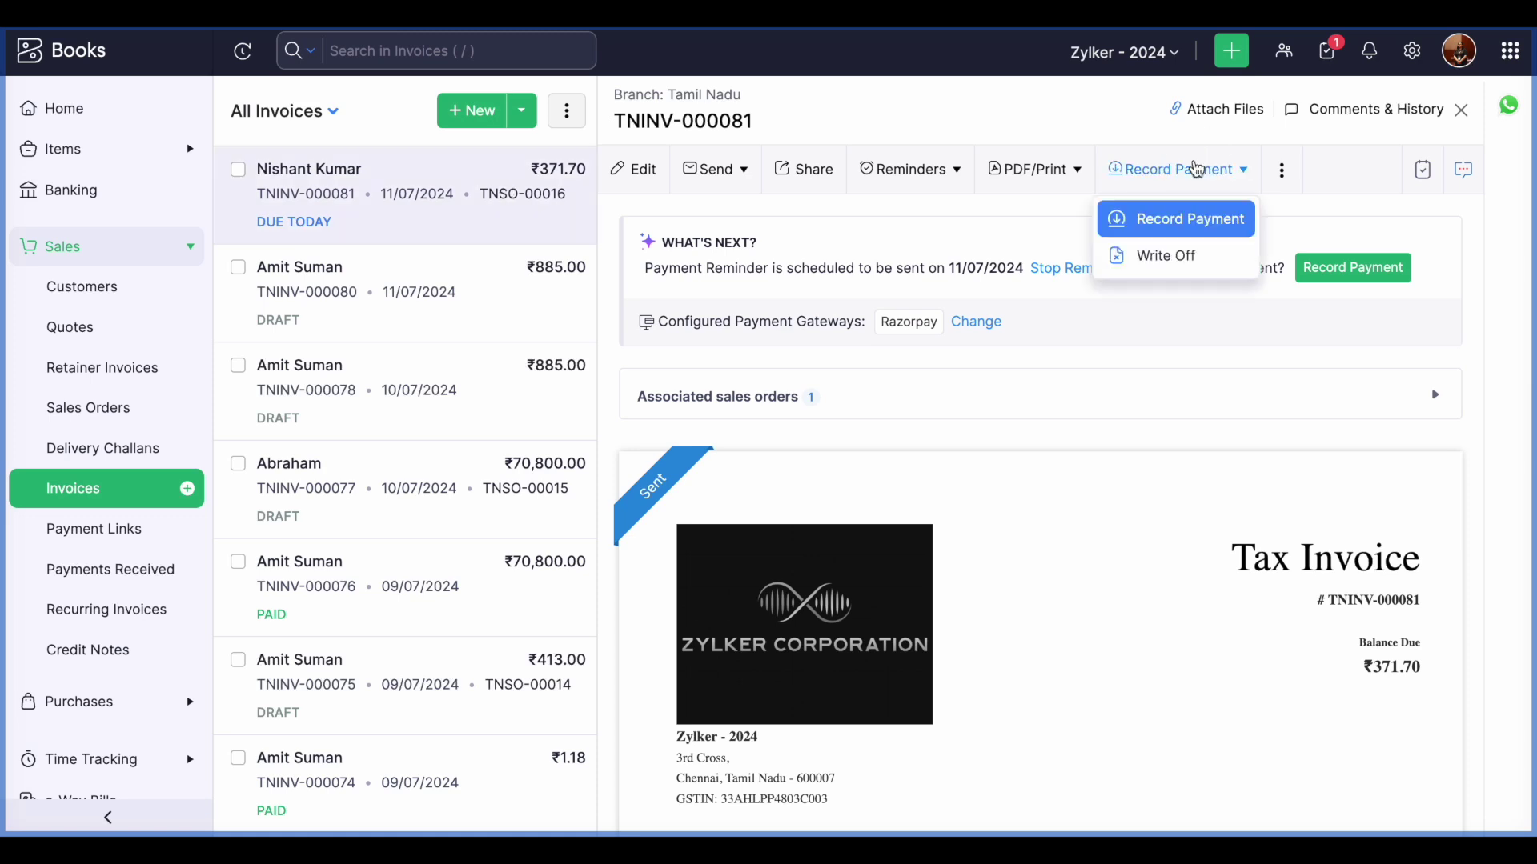
{"action": "left_click", "coordinate": [1145, 219]}
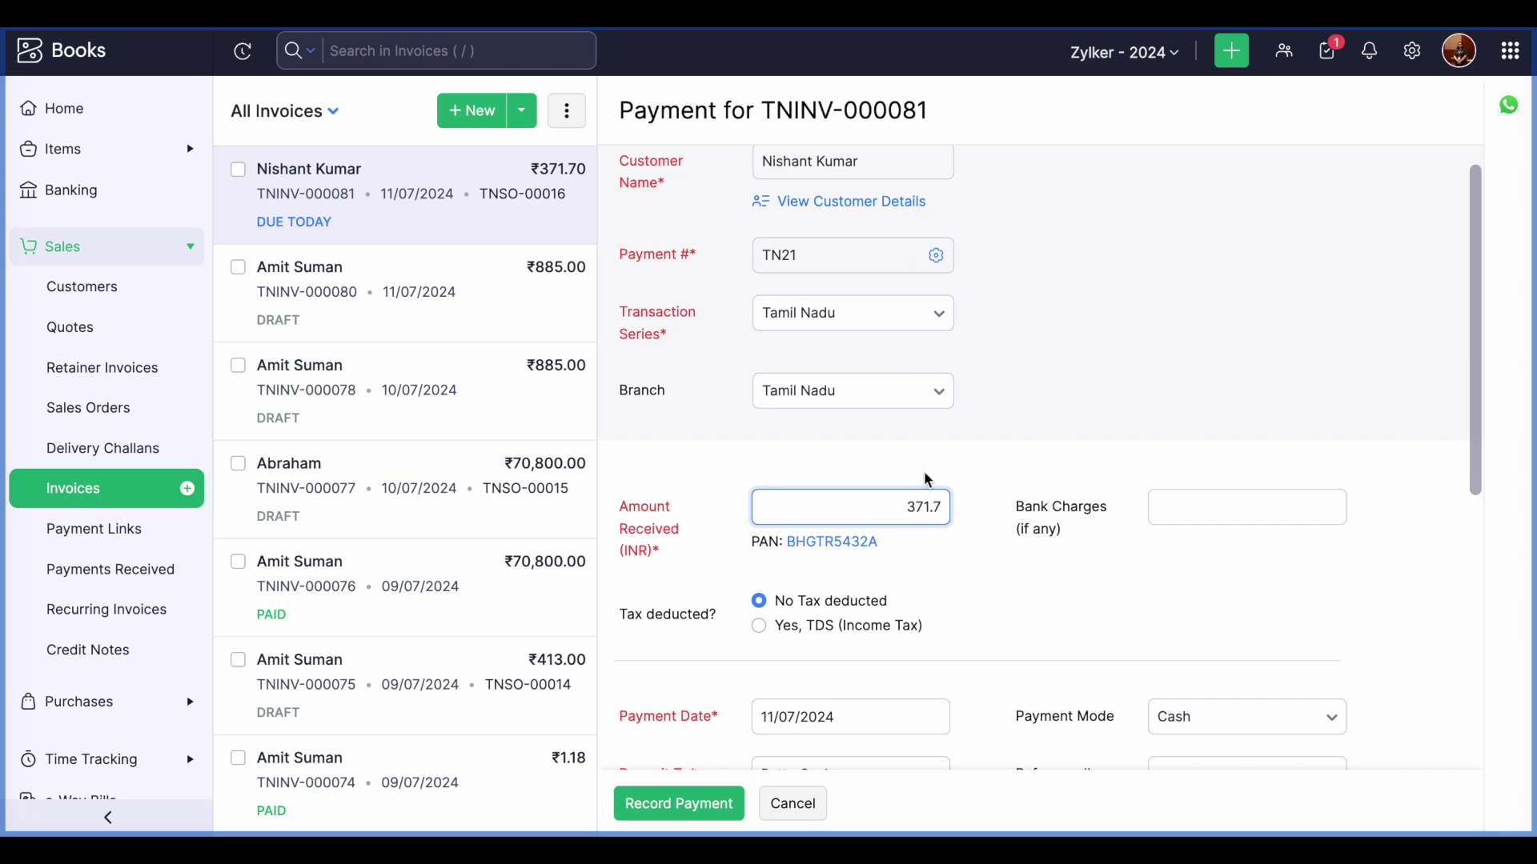
{"action": "scroll", "coordinate": [1142, 525], "scroll_direction": "down", "scroll_amount": 4}
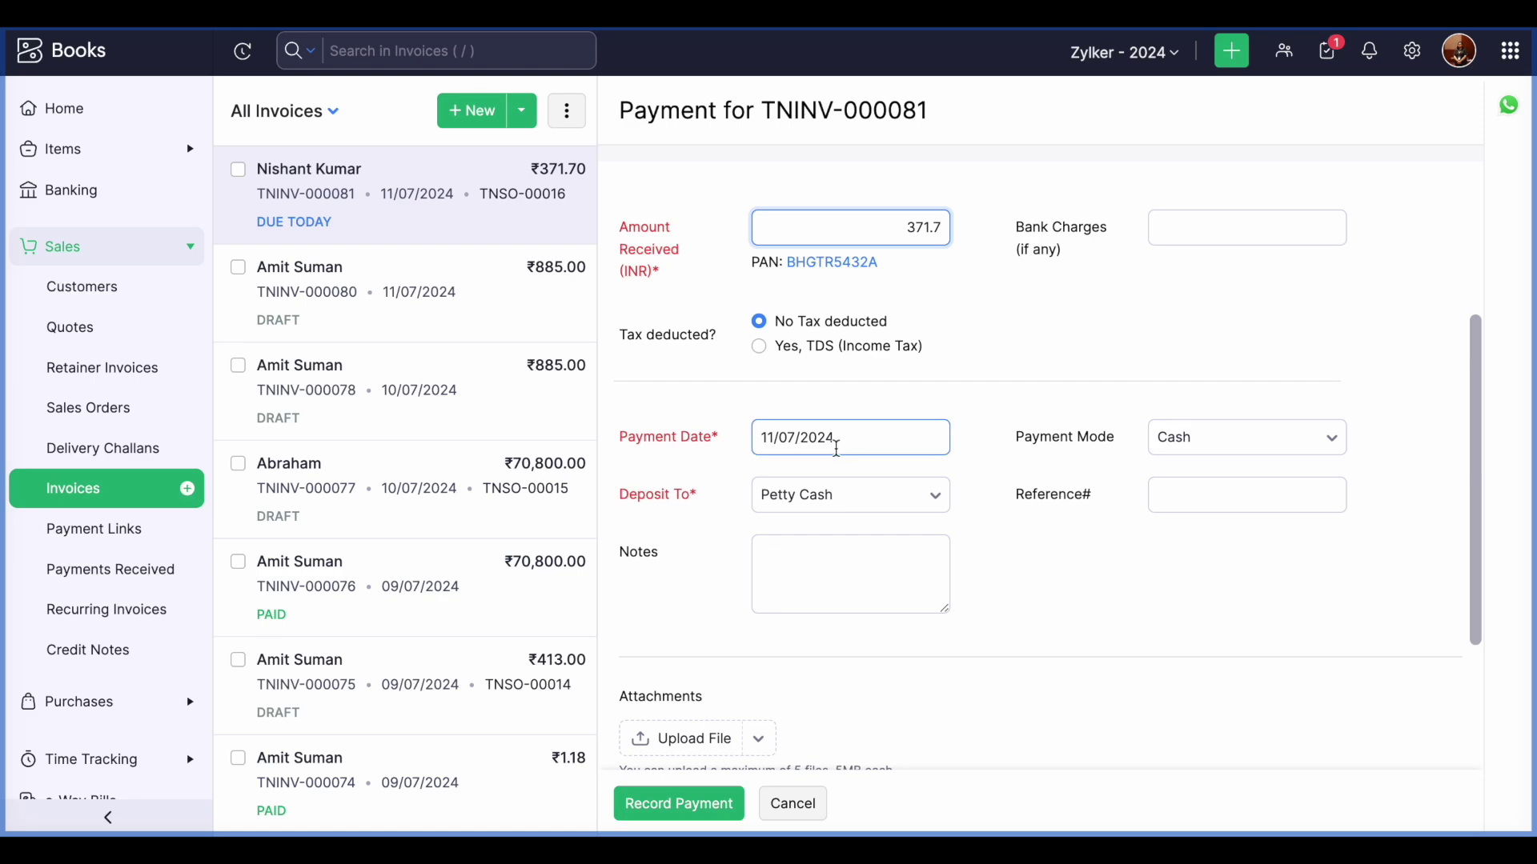
{"action": "scroll", "coordinate": [862, 524], "scroll_direction": "down", "scroll_amount": 2}
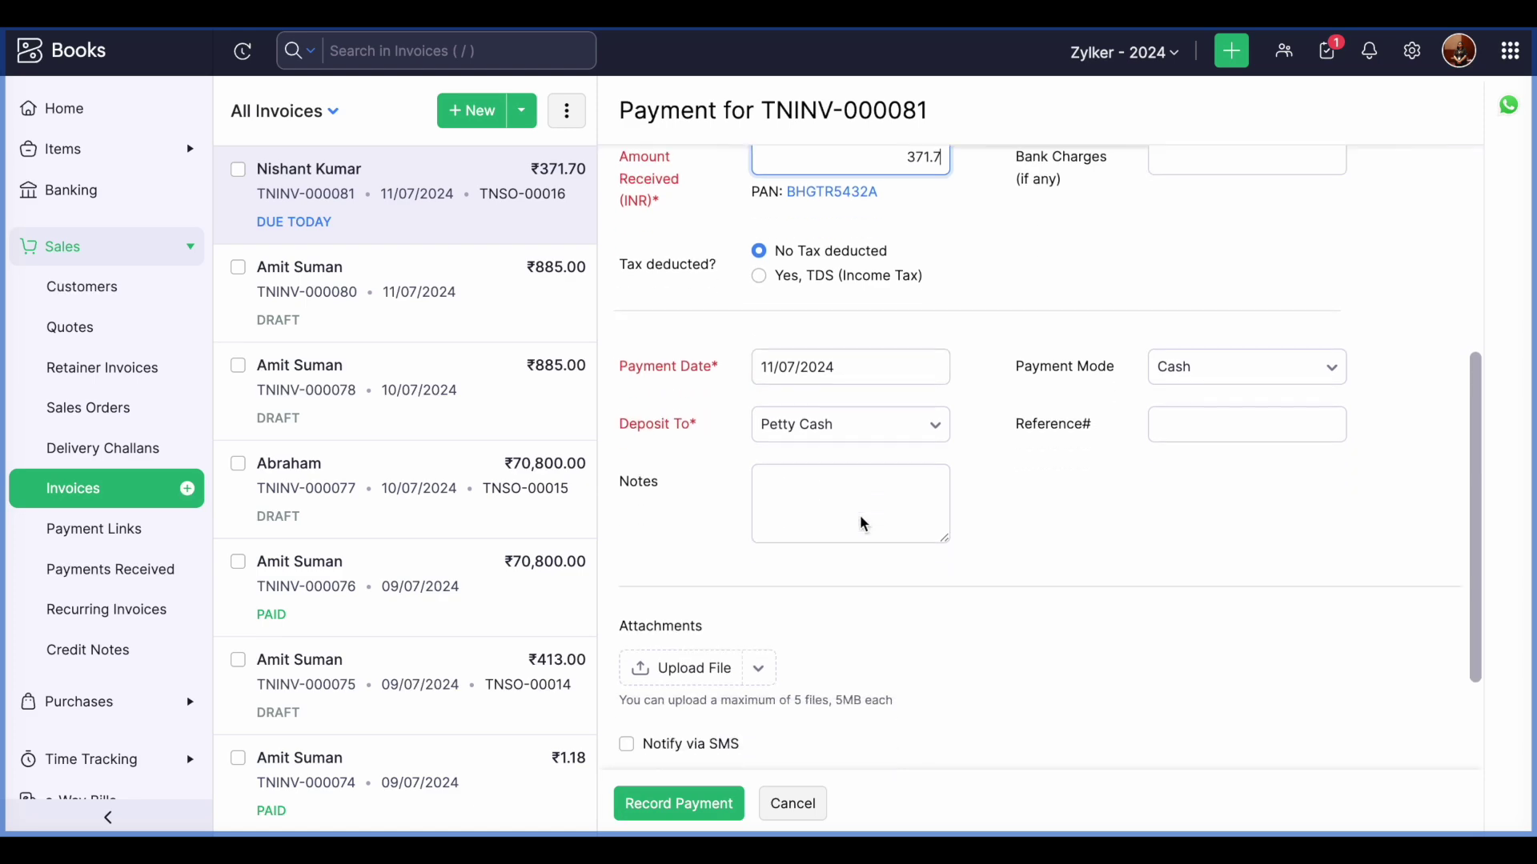
{"action": "left_click", "coordinate": [803, 815]}
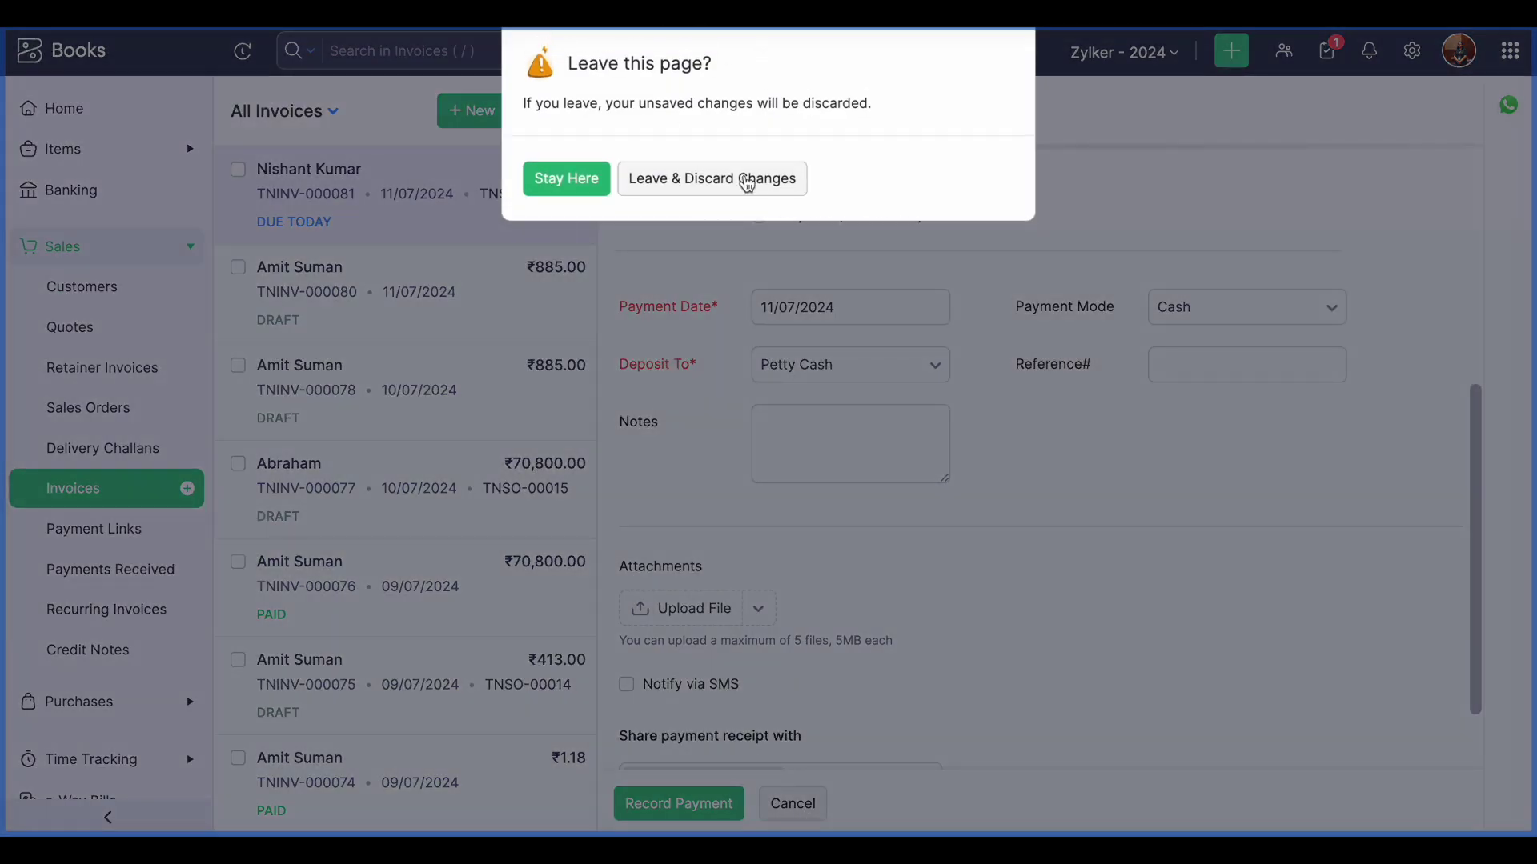
{"action": "left_click", "coordinate": [568, 189]}
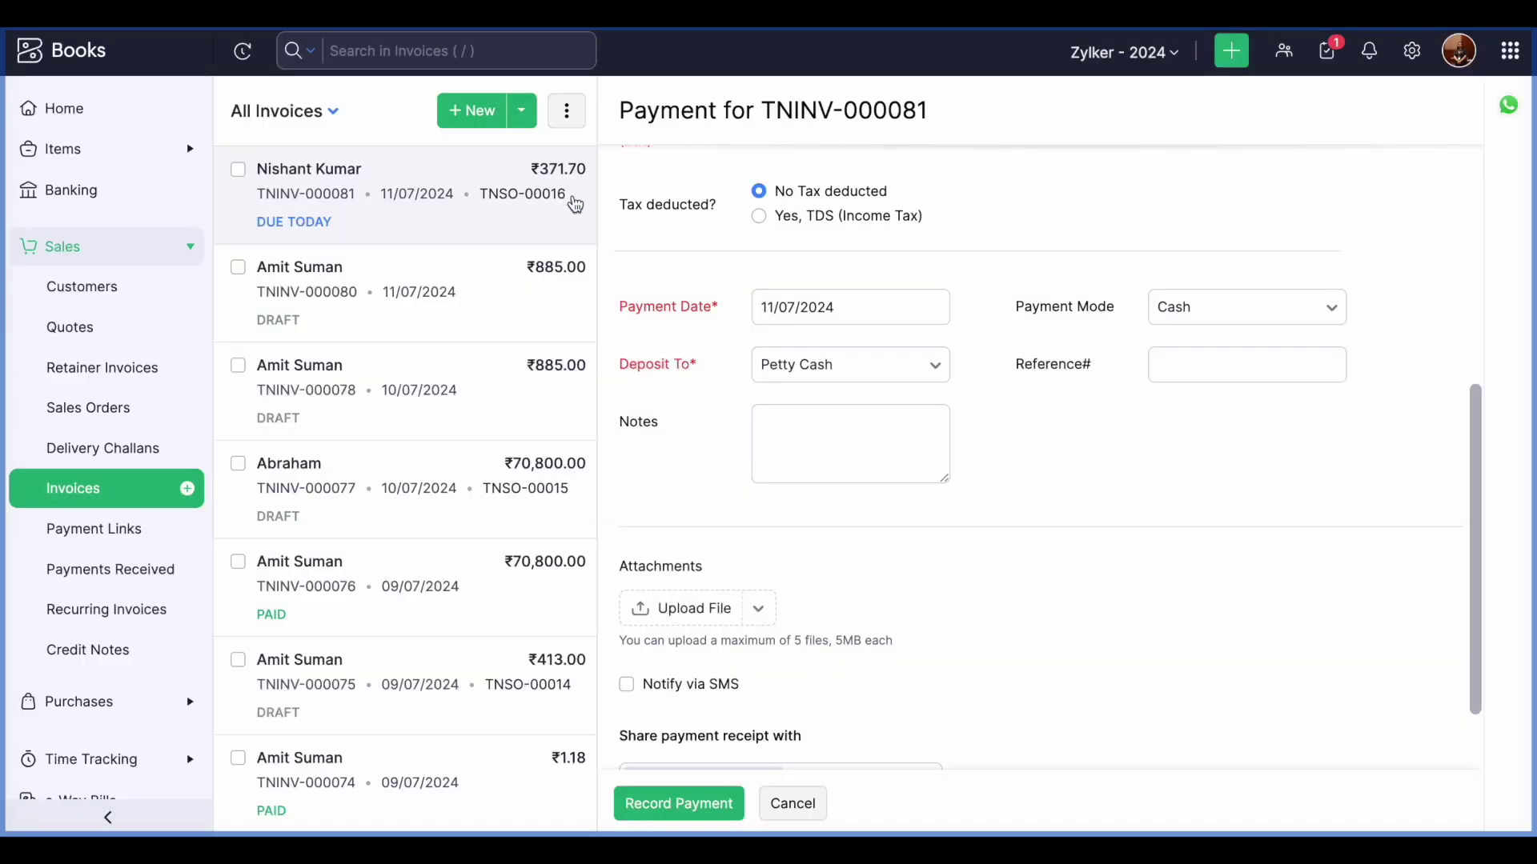
{"action": "left_click", "coordinate": [673, 805]}
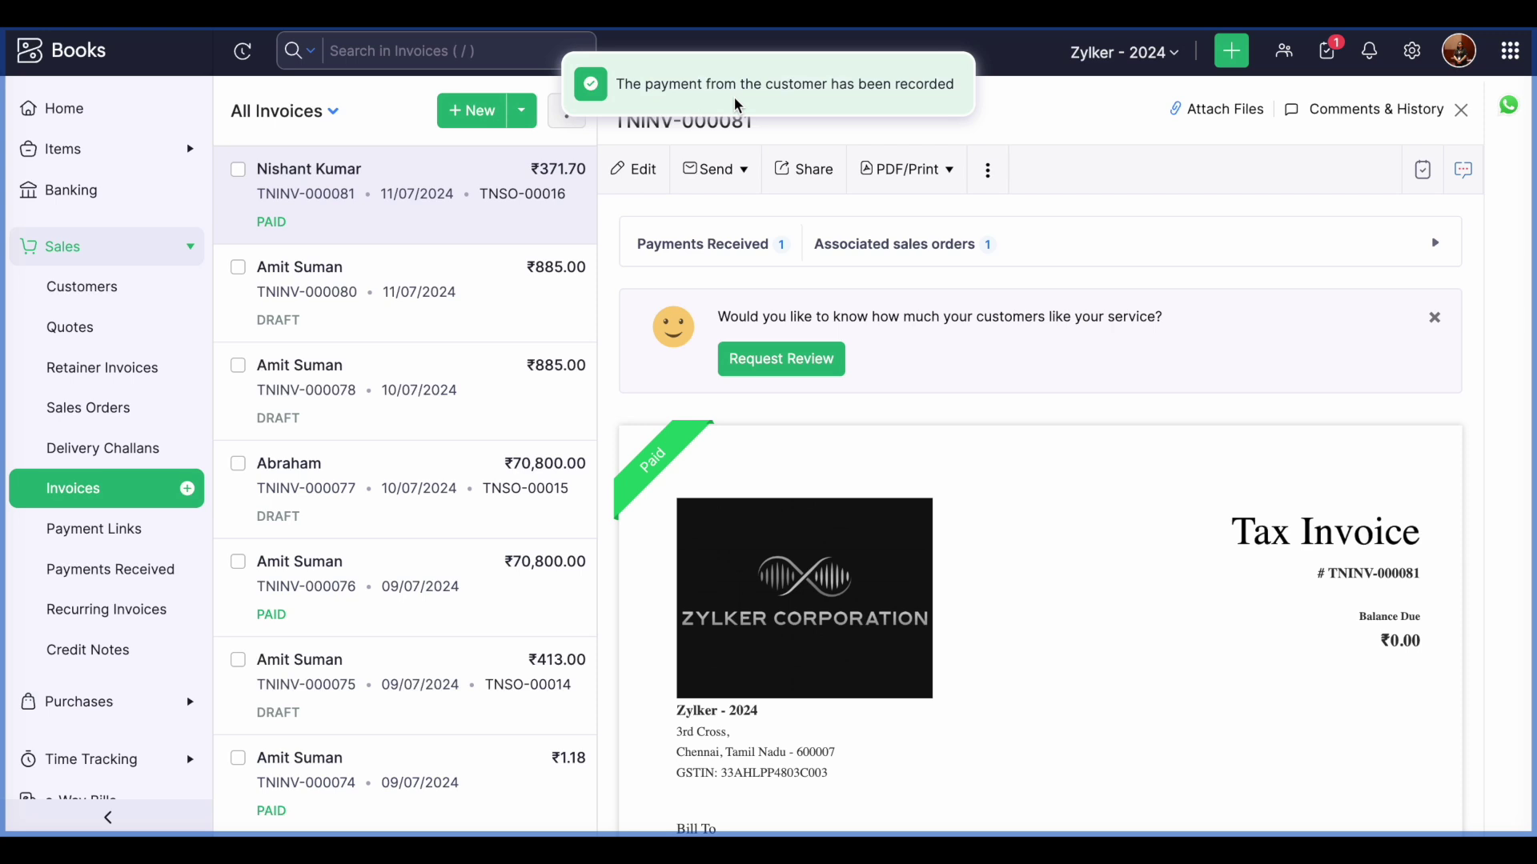
Start a new customer advance in Payments Received, pick a customer to review the form's fields, and discard it
{"action": "left_click", "coordinate": [114, 569]}
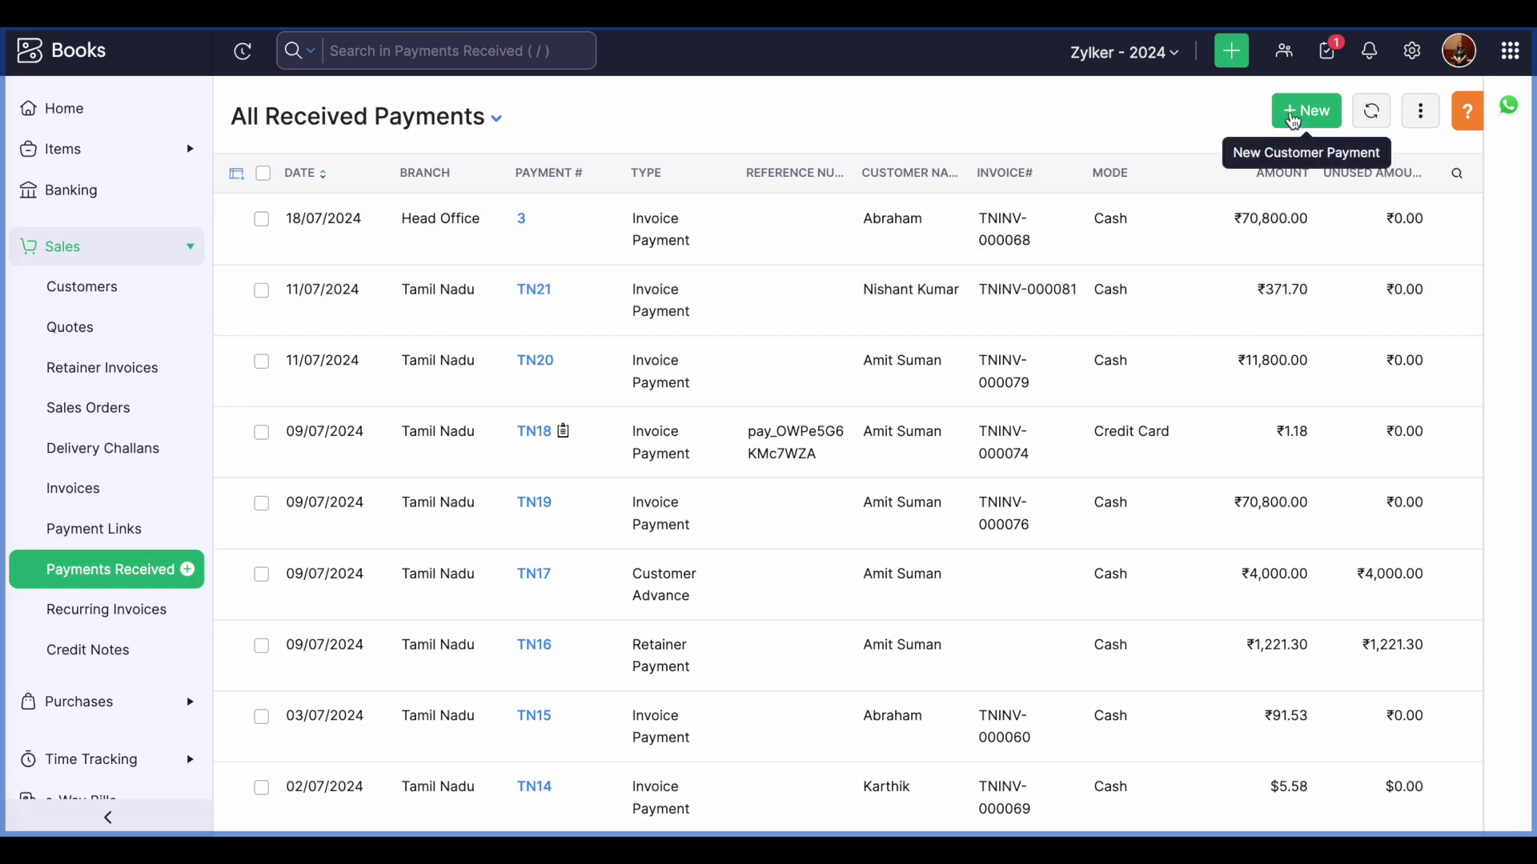
{"action": "left_click", "coordinate": [1303, 113]}
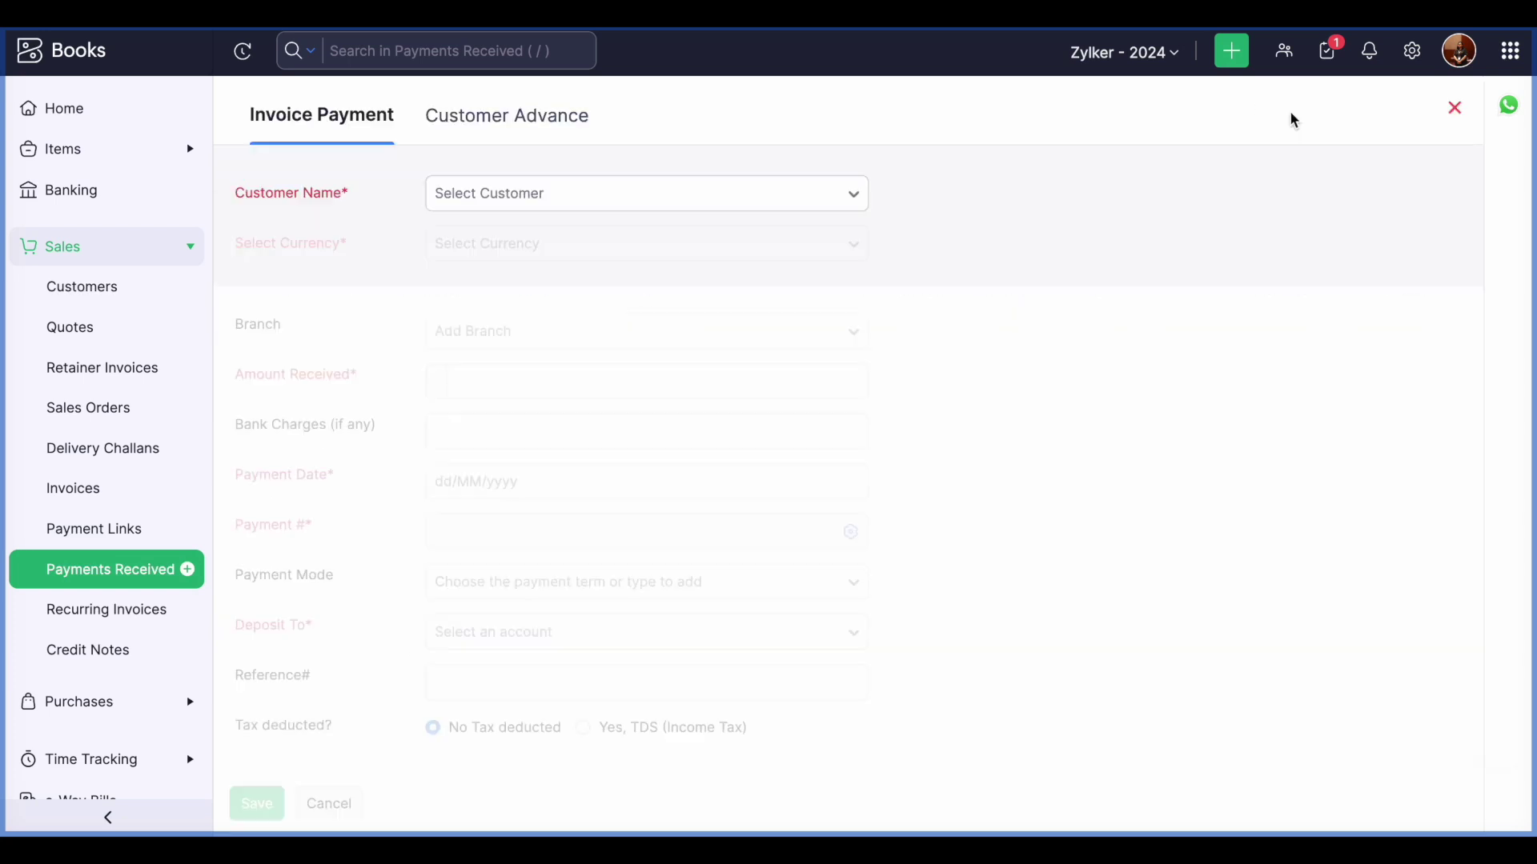
{"action": "left_click", "coordinate": [525, 137]}
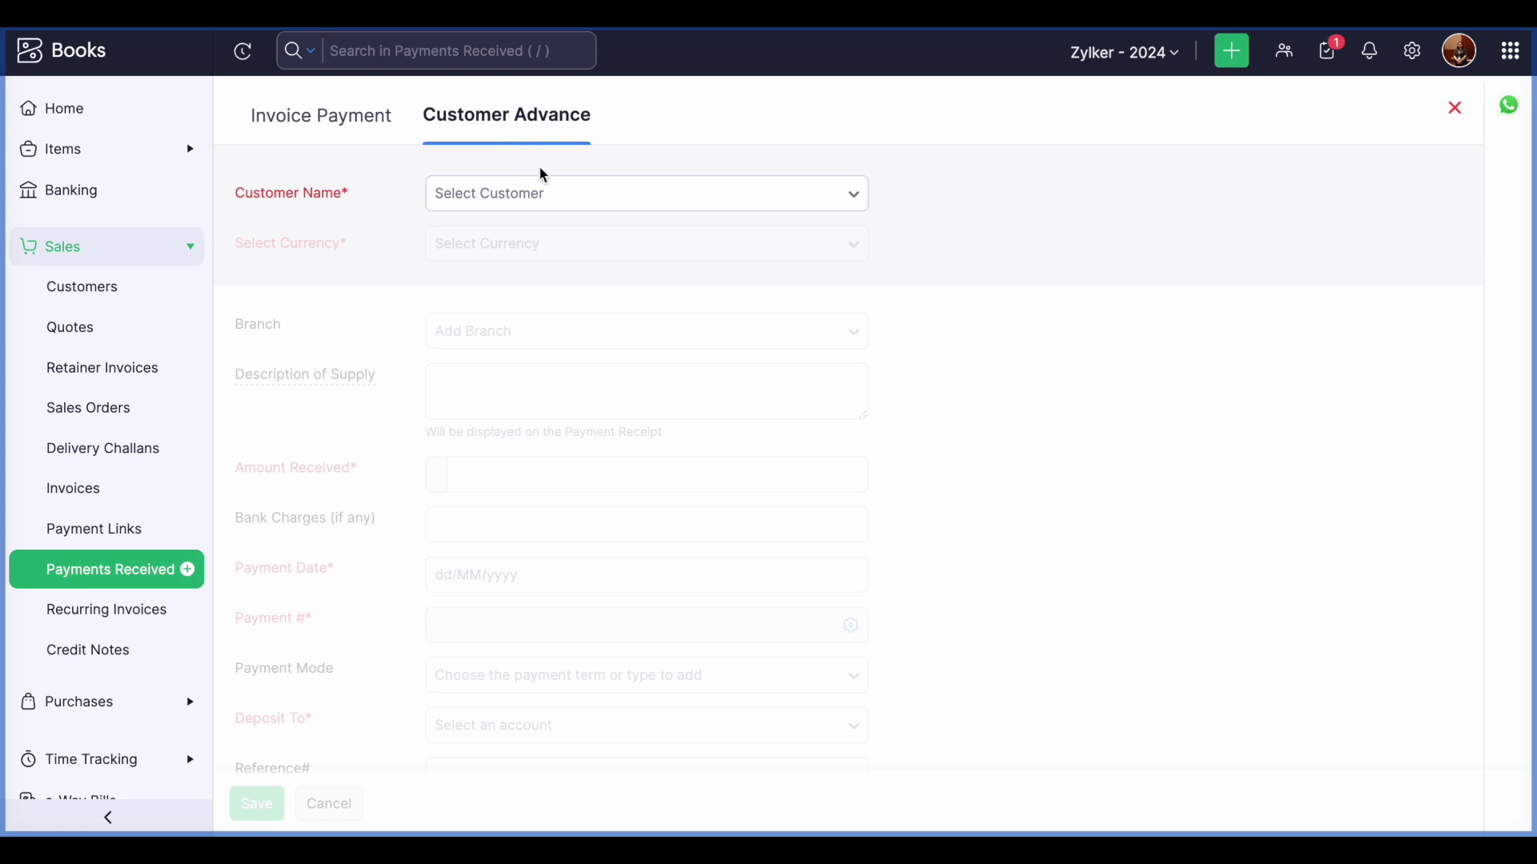
{"action": "left_click", "coordinate": [544, 192]}
{"action": "left_click", "coordinate": [552, 290]}
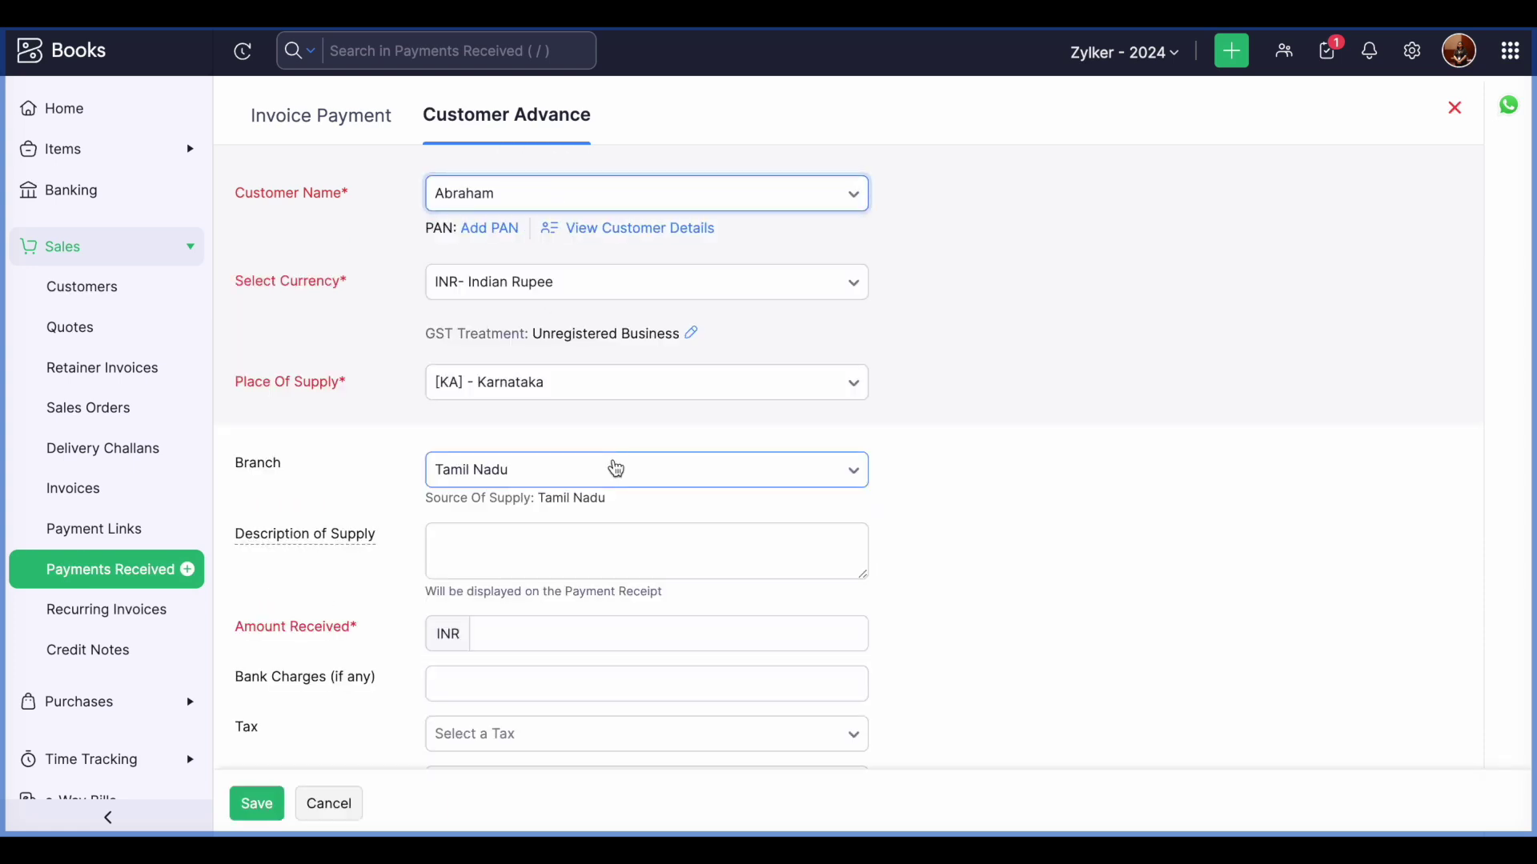
{"action": "scroll", "coordinate": [615, 468], "scroll_direction": "down", "scroll_amount": 3}
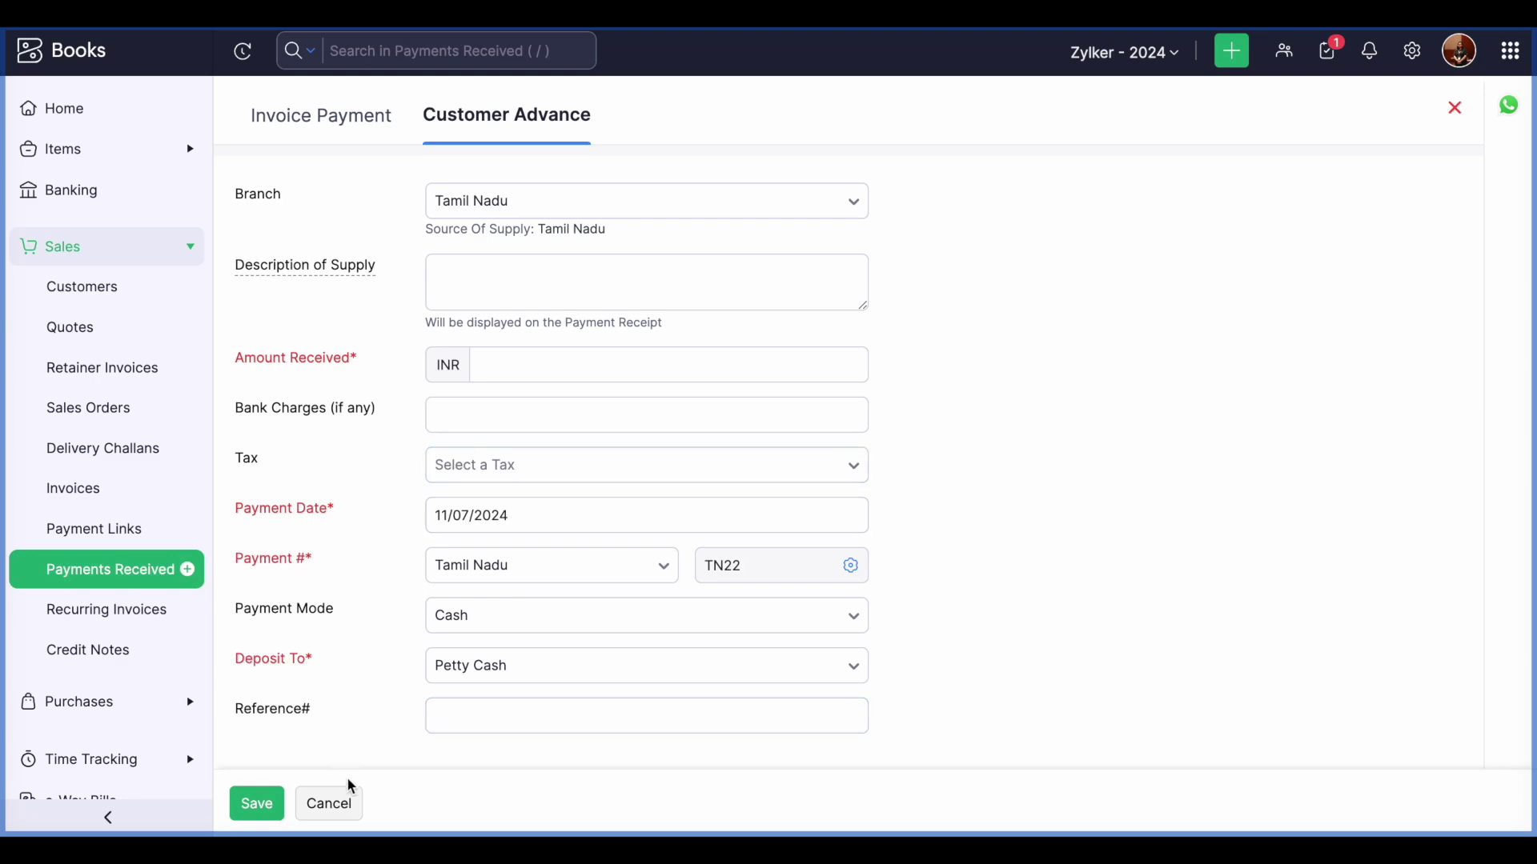
{"action": "left_click", "coordinate": [332, 804]}
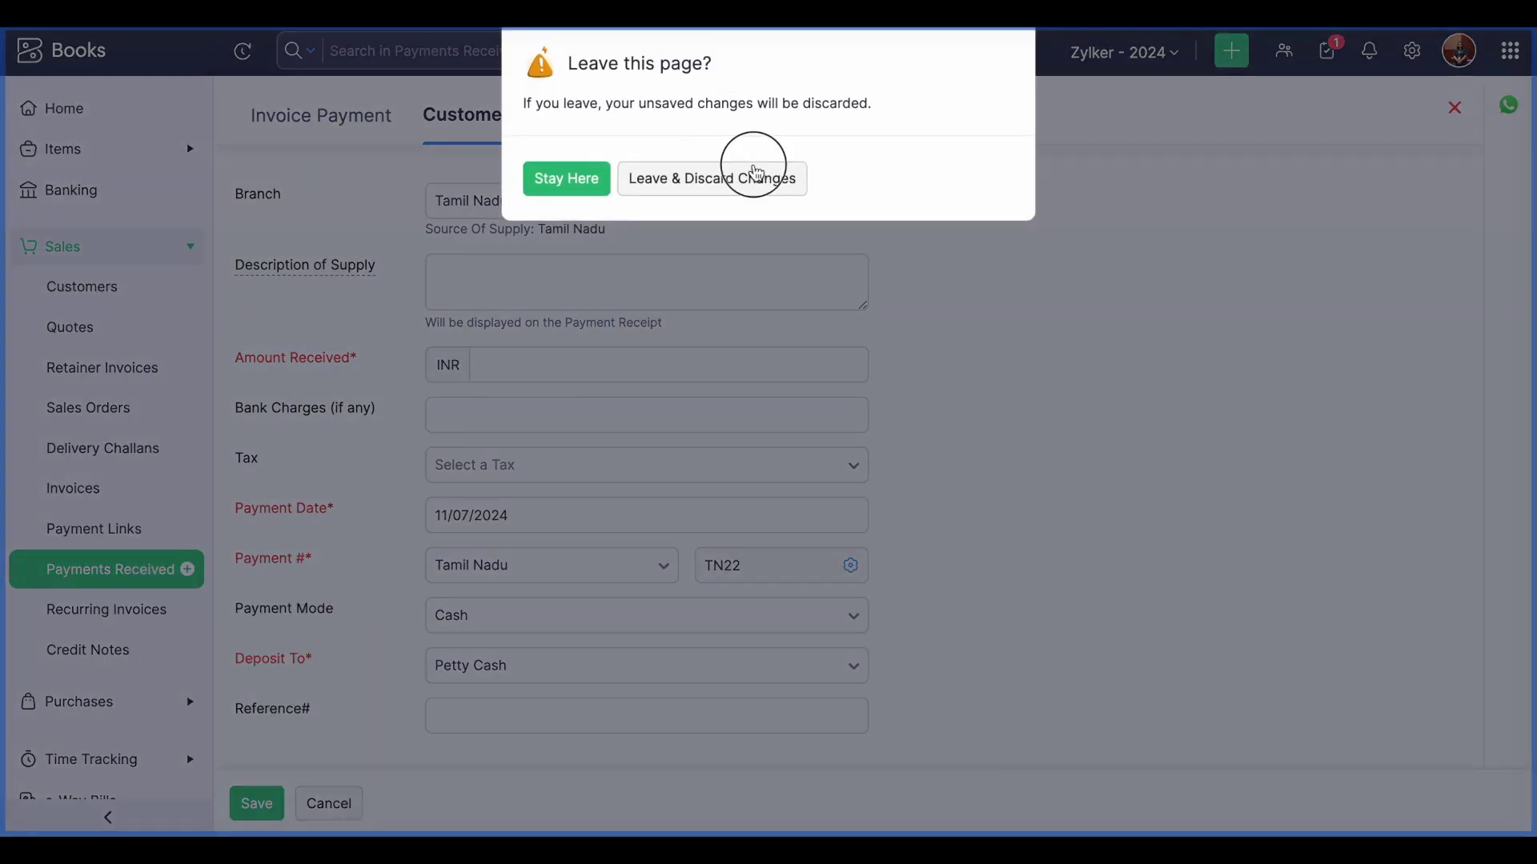
{"action": "left_click", "coordinate": [751, 173]}
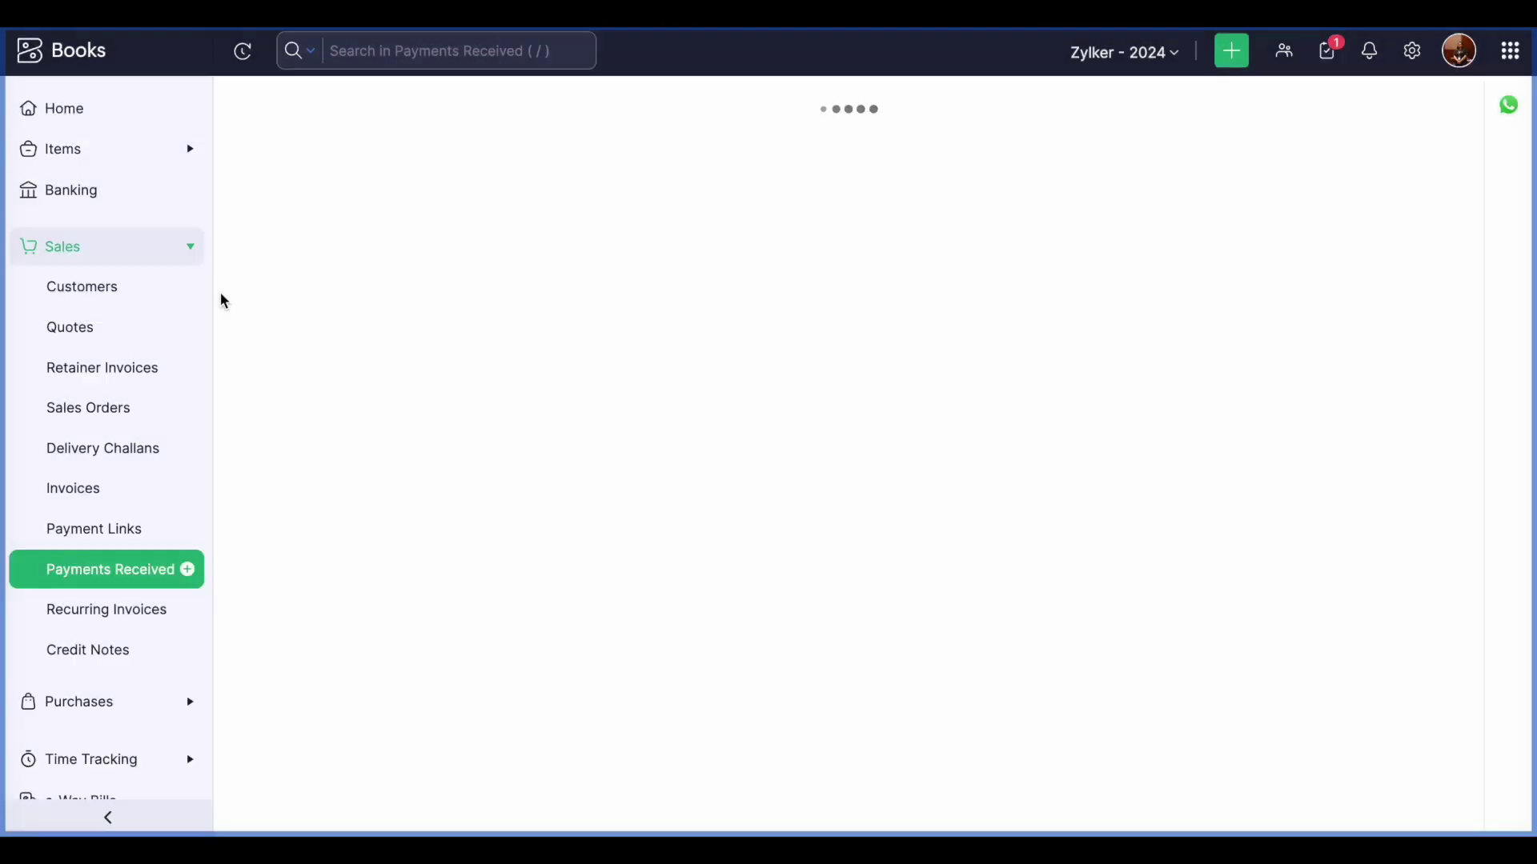
View the list of all credit notes and return to the paid ₹371.70 invoice
{"action": "left_click", "coordinate": [120, 664]}
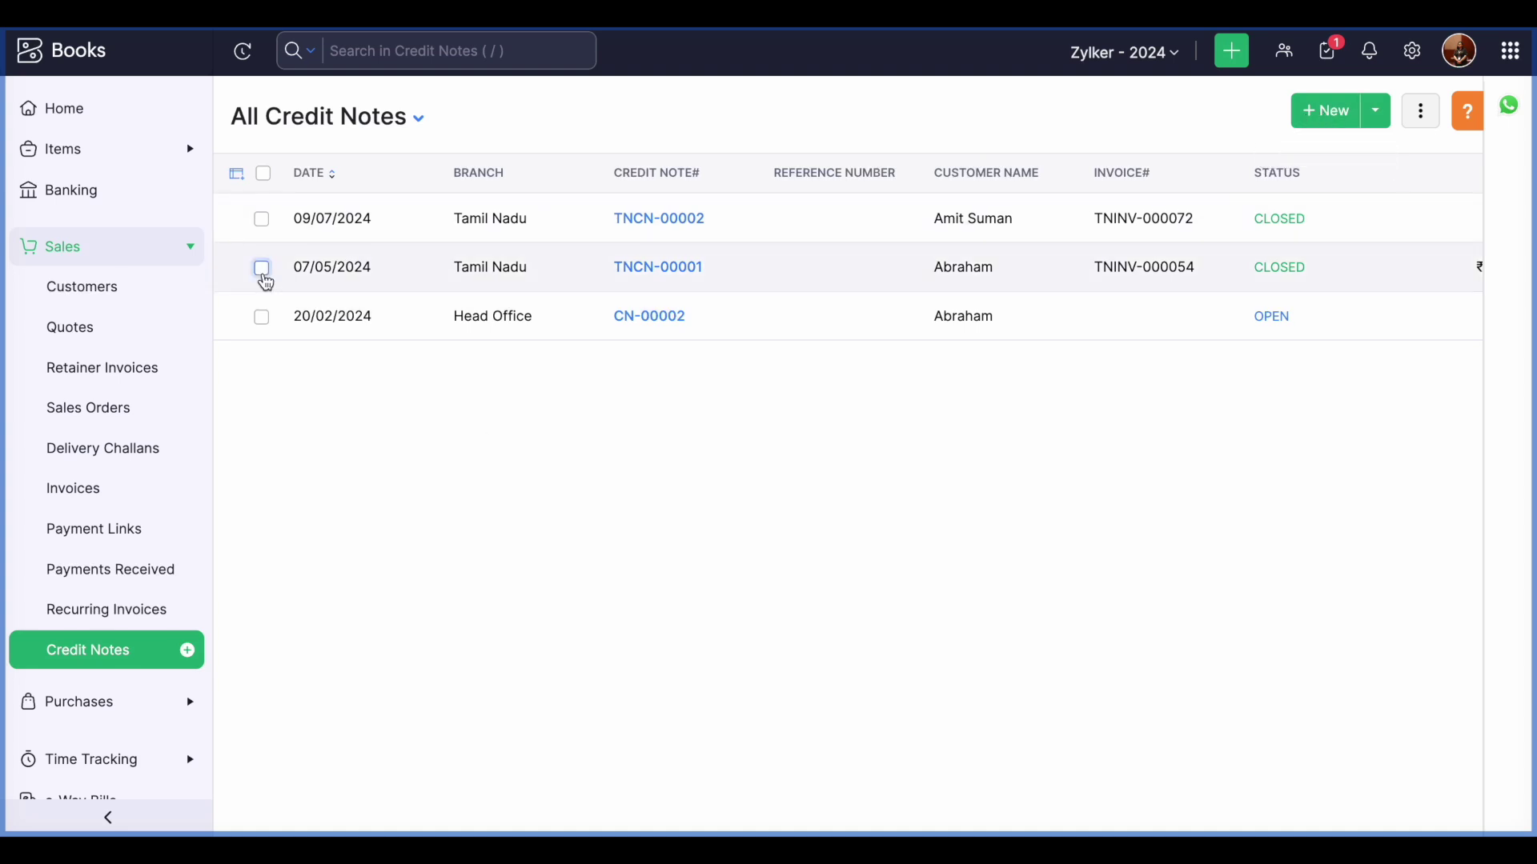
{"action": "left_click", "coordinate": [108, 488]}
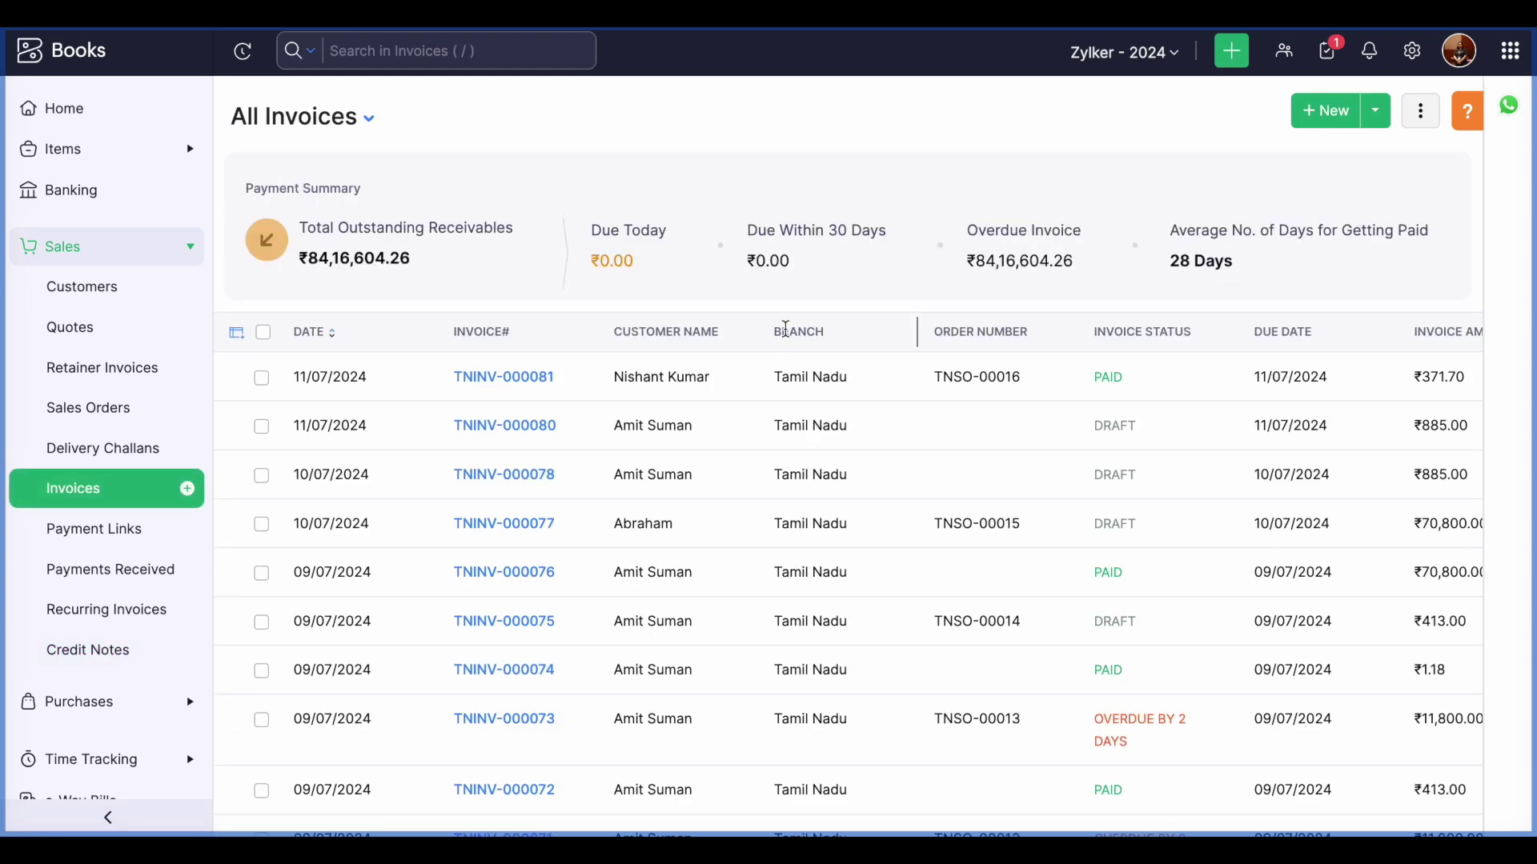
{"action": "left_click", "coordinate": [829, 373]}
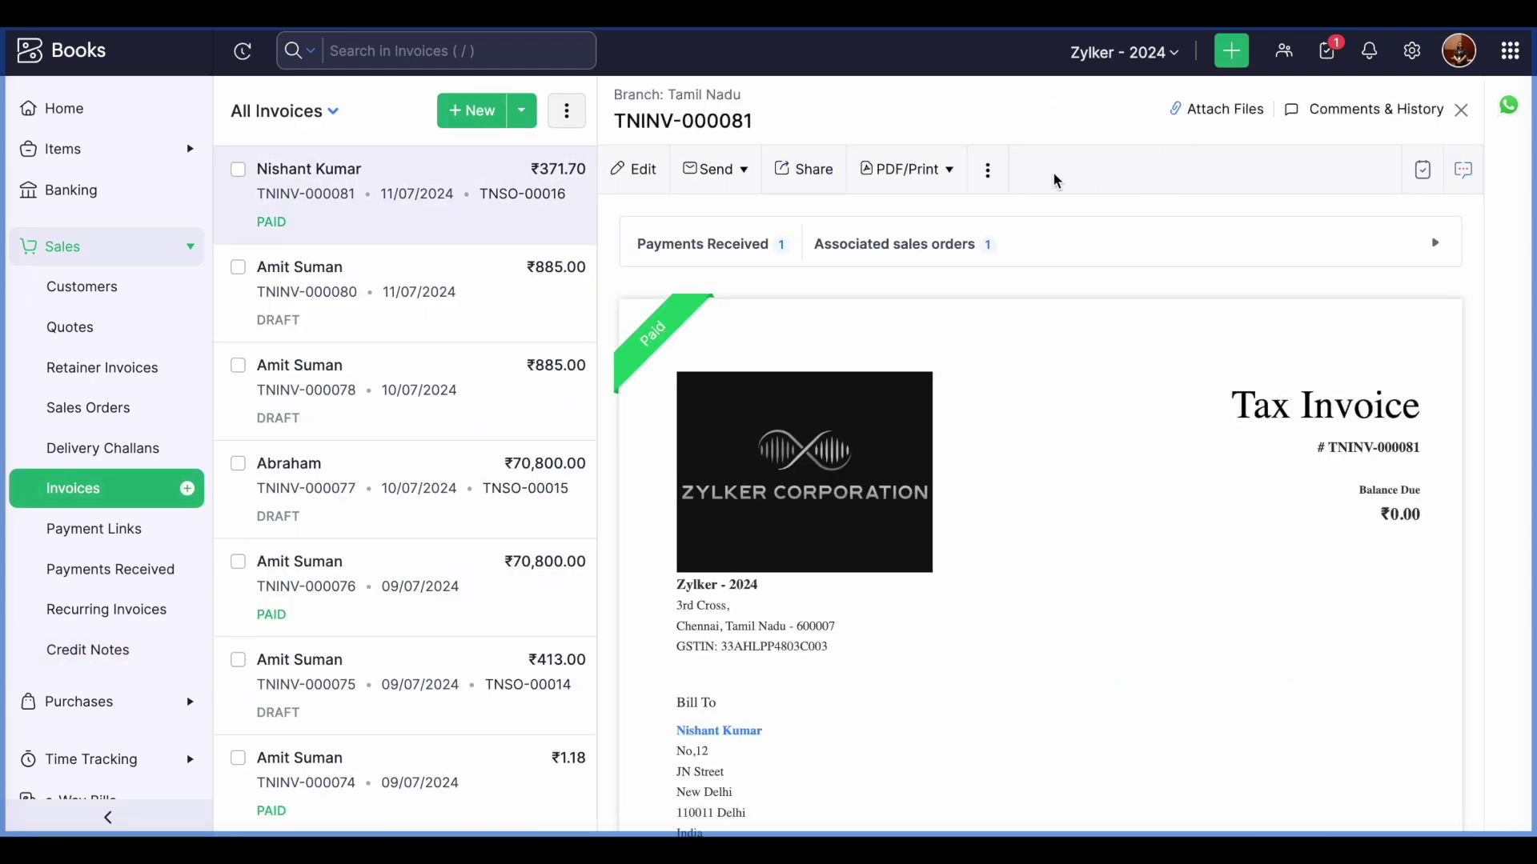
Start a credit note from the ₹371.70 invoice, review its item table, and discard it
{"action": "left_click", "coordinate": [988, 170]}
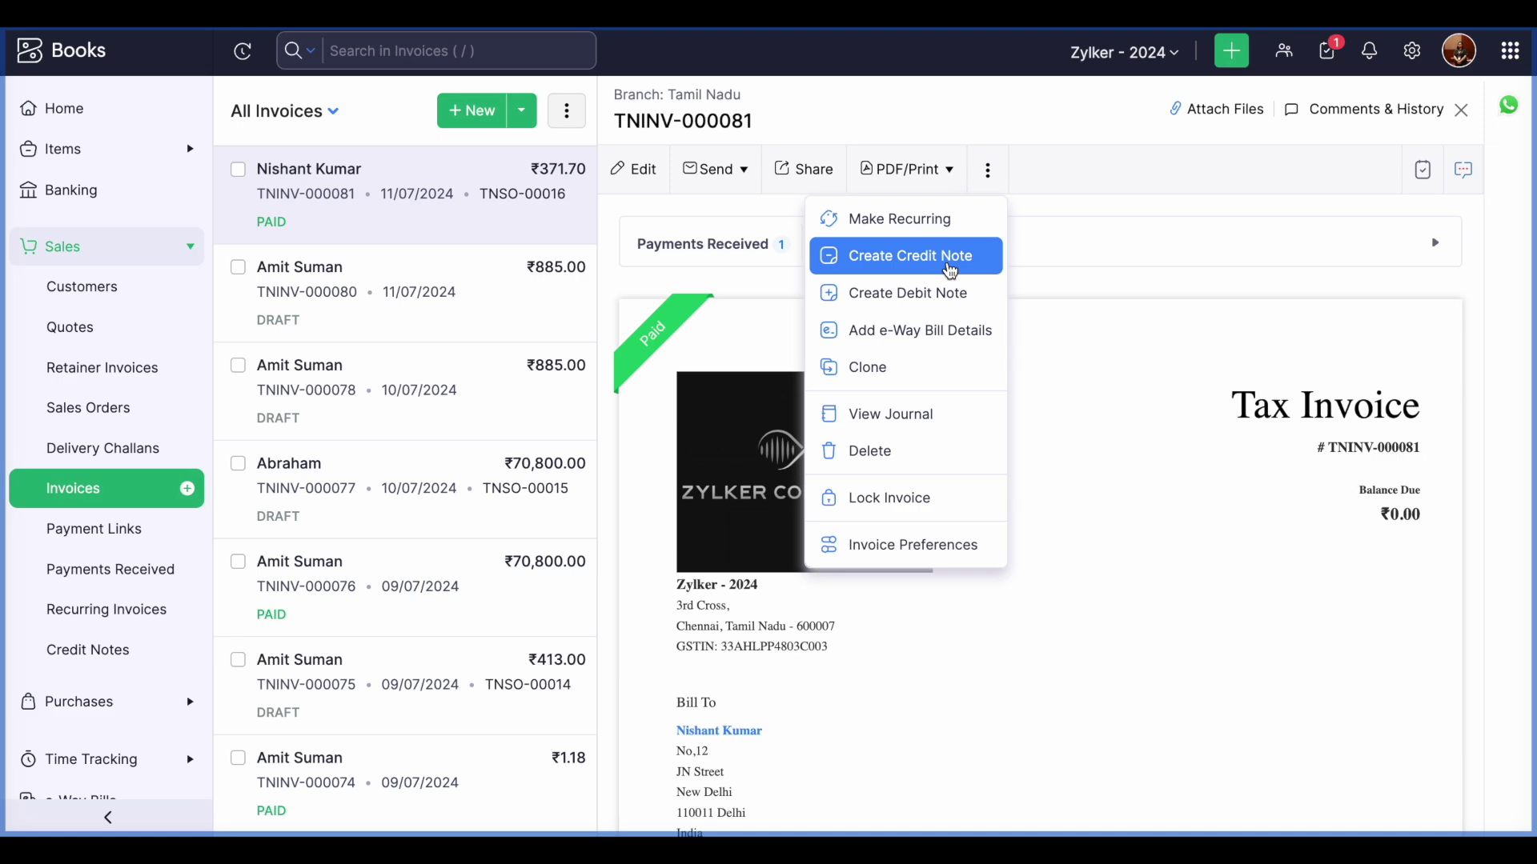
{"action": "left_click", "coordinate": [949, 264]}
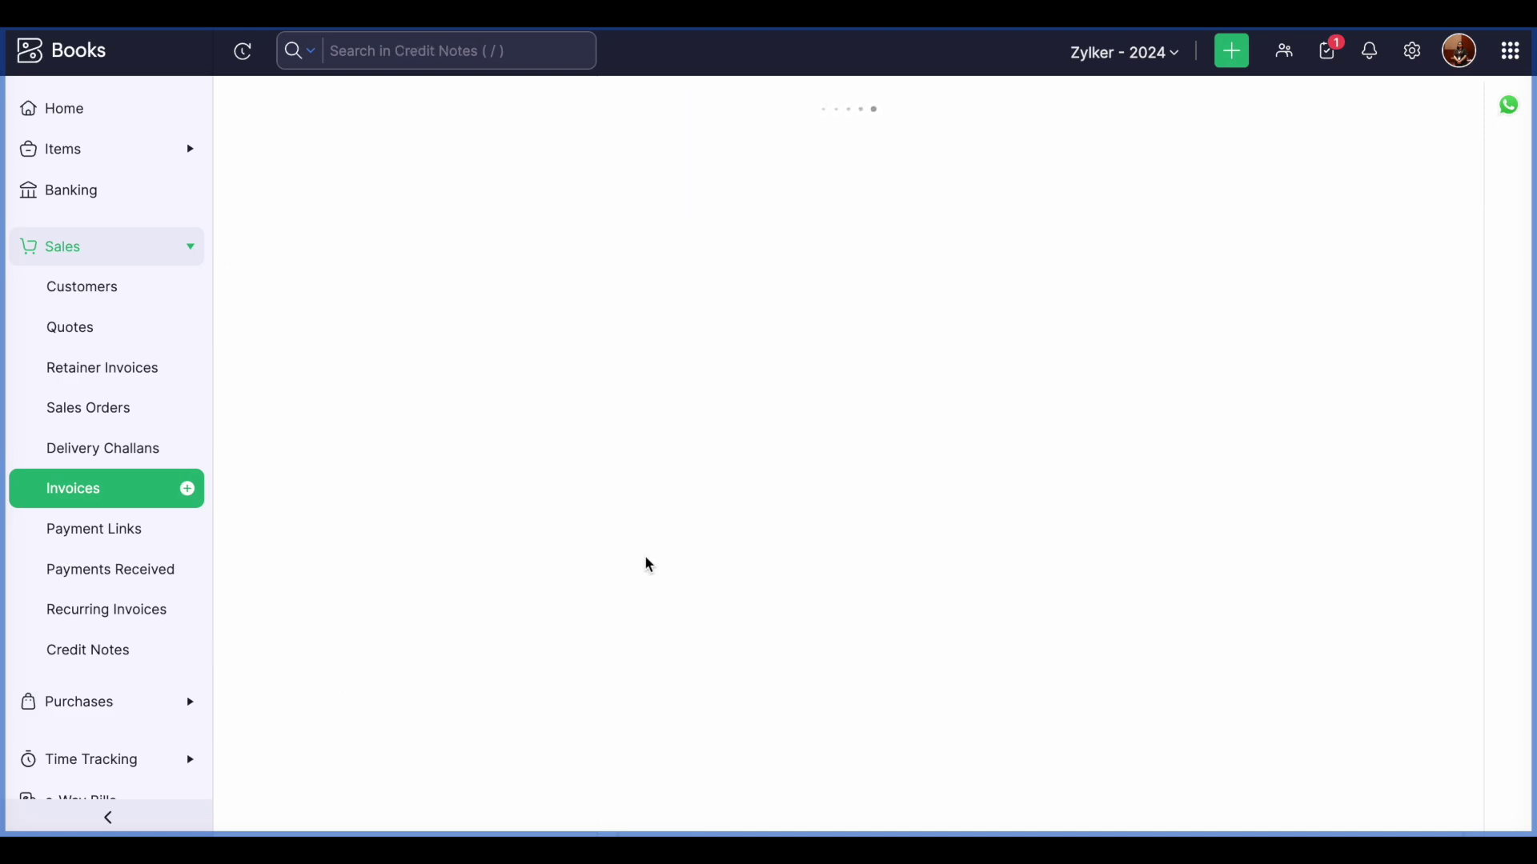
{"action": "scroll", "coordinate": [645, 557], "scroll_direction": "down", "scroll_amount": 10}
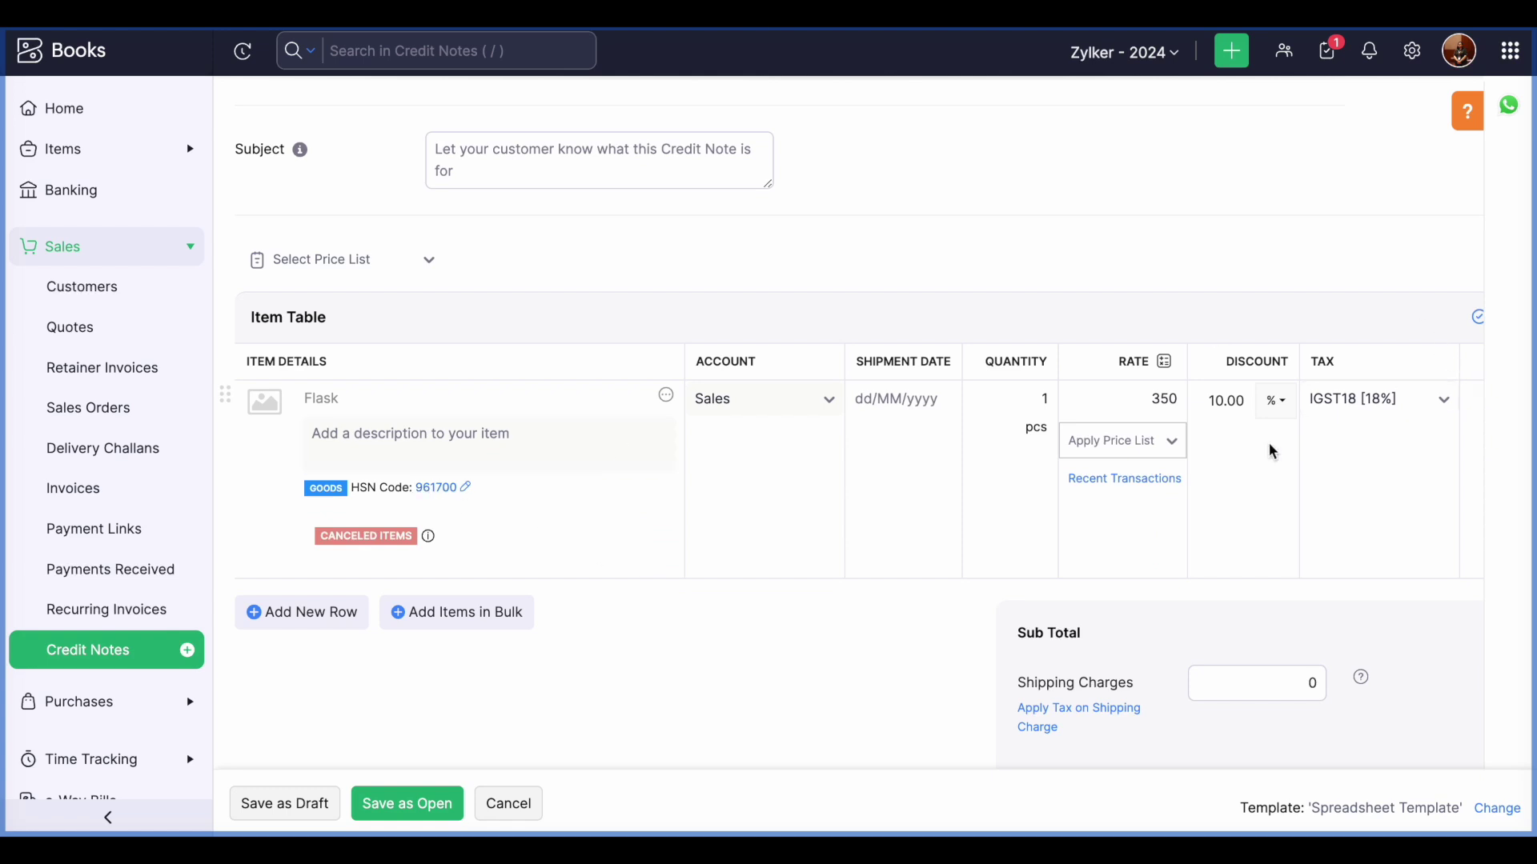
{"action": "scroll", "coordinate": [642, 435], "scroll_direction": "right", "scroll_amount": 3}
{"action": "scroll", "coordinate": [642, 435], "scroll_direction": "left", "scroll_amount": 3}
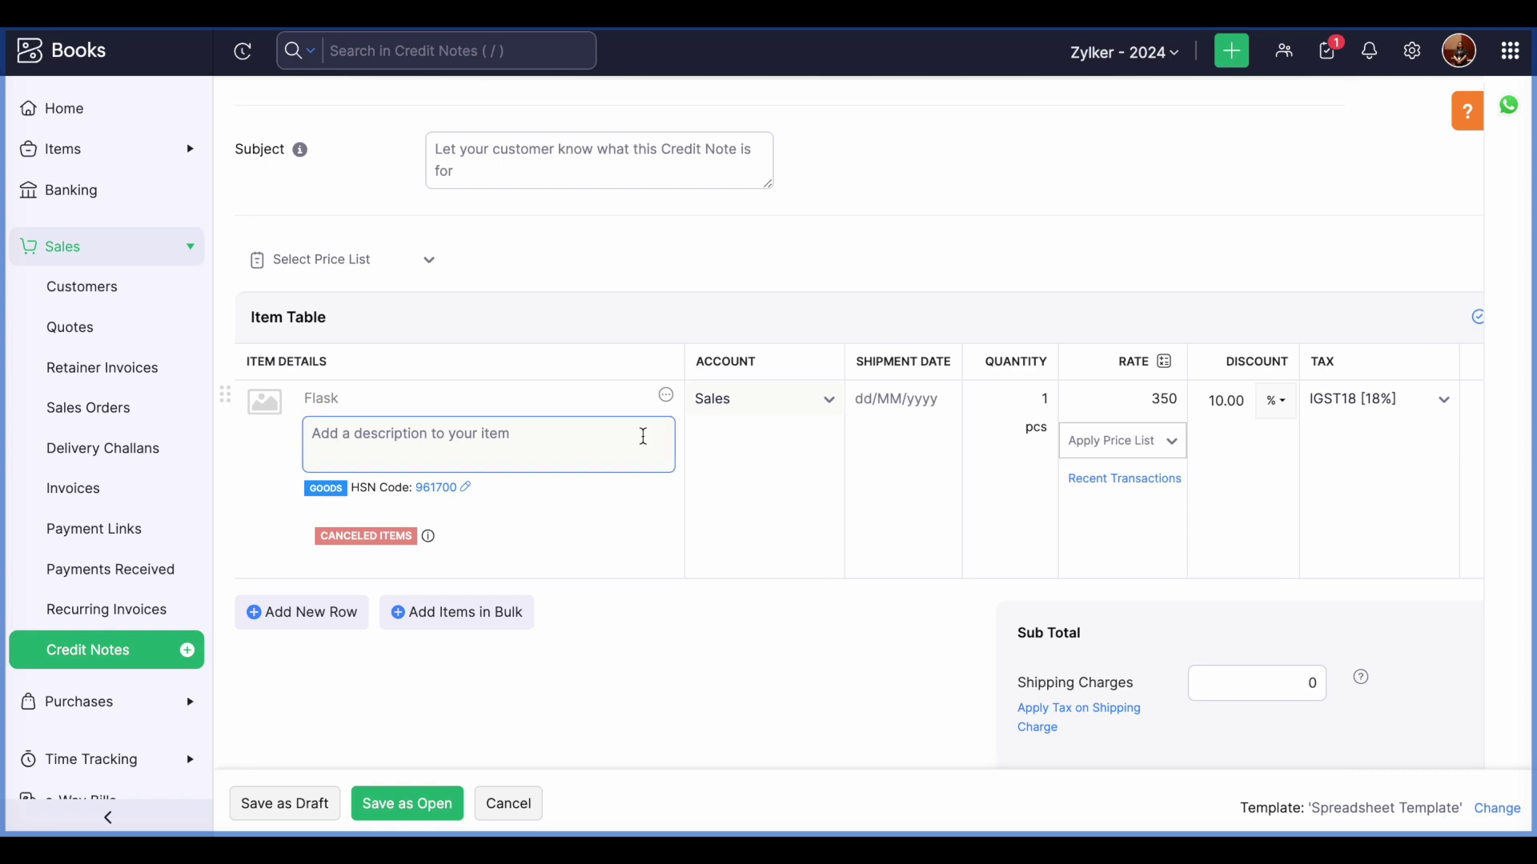
{"action": "scroll", "coordinate": [782, 443], "scroll_direction": "right", "scroll_amount": 1}
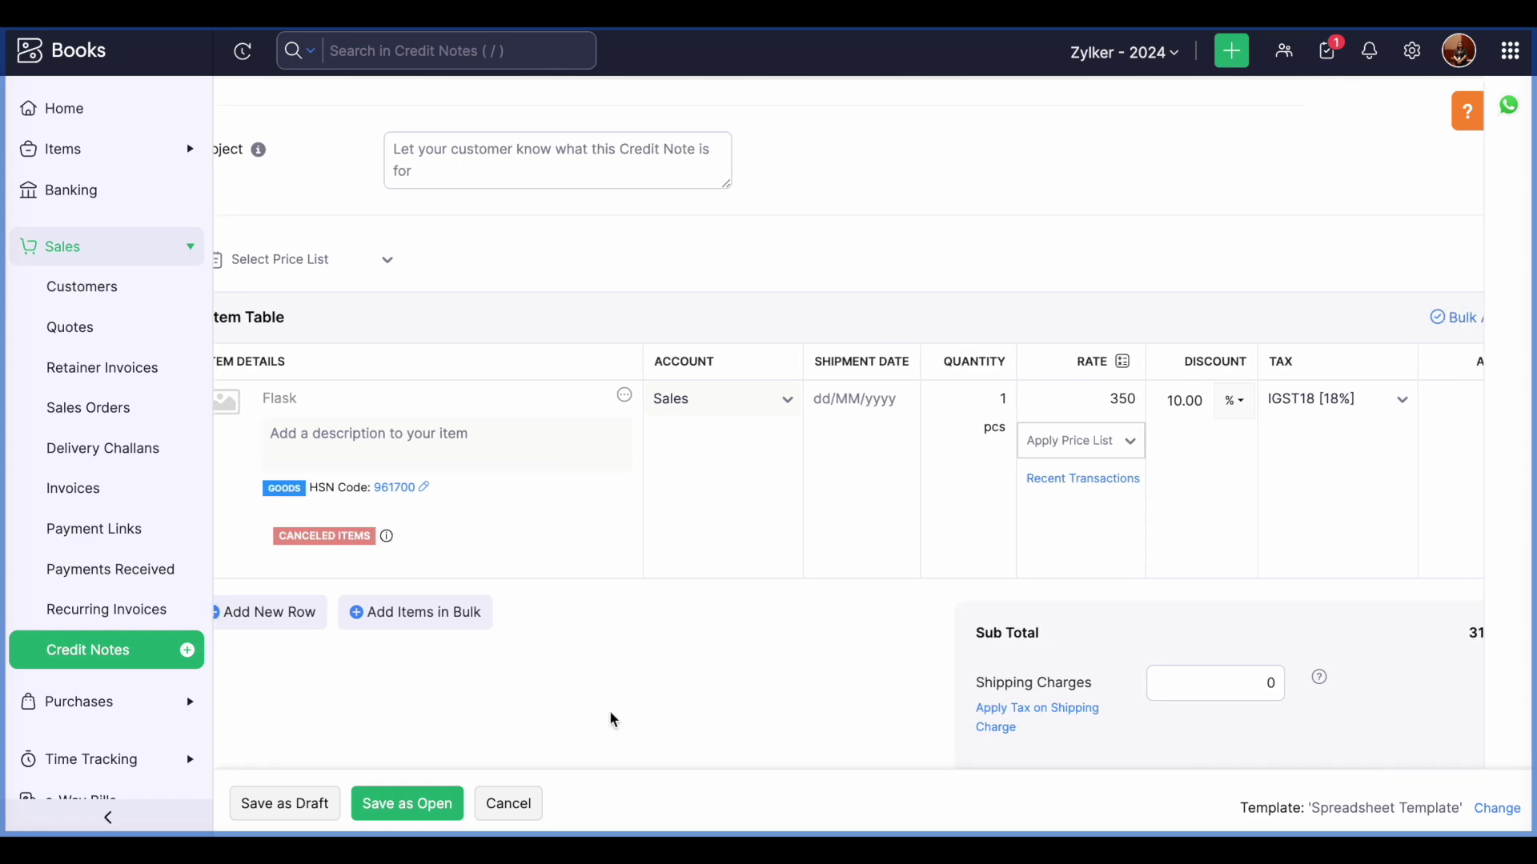
{"action": "left_click", "coordinate": [508, 804]}
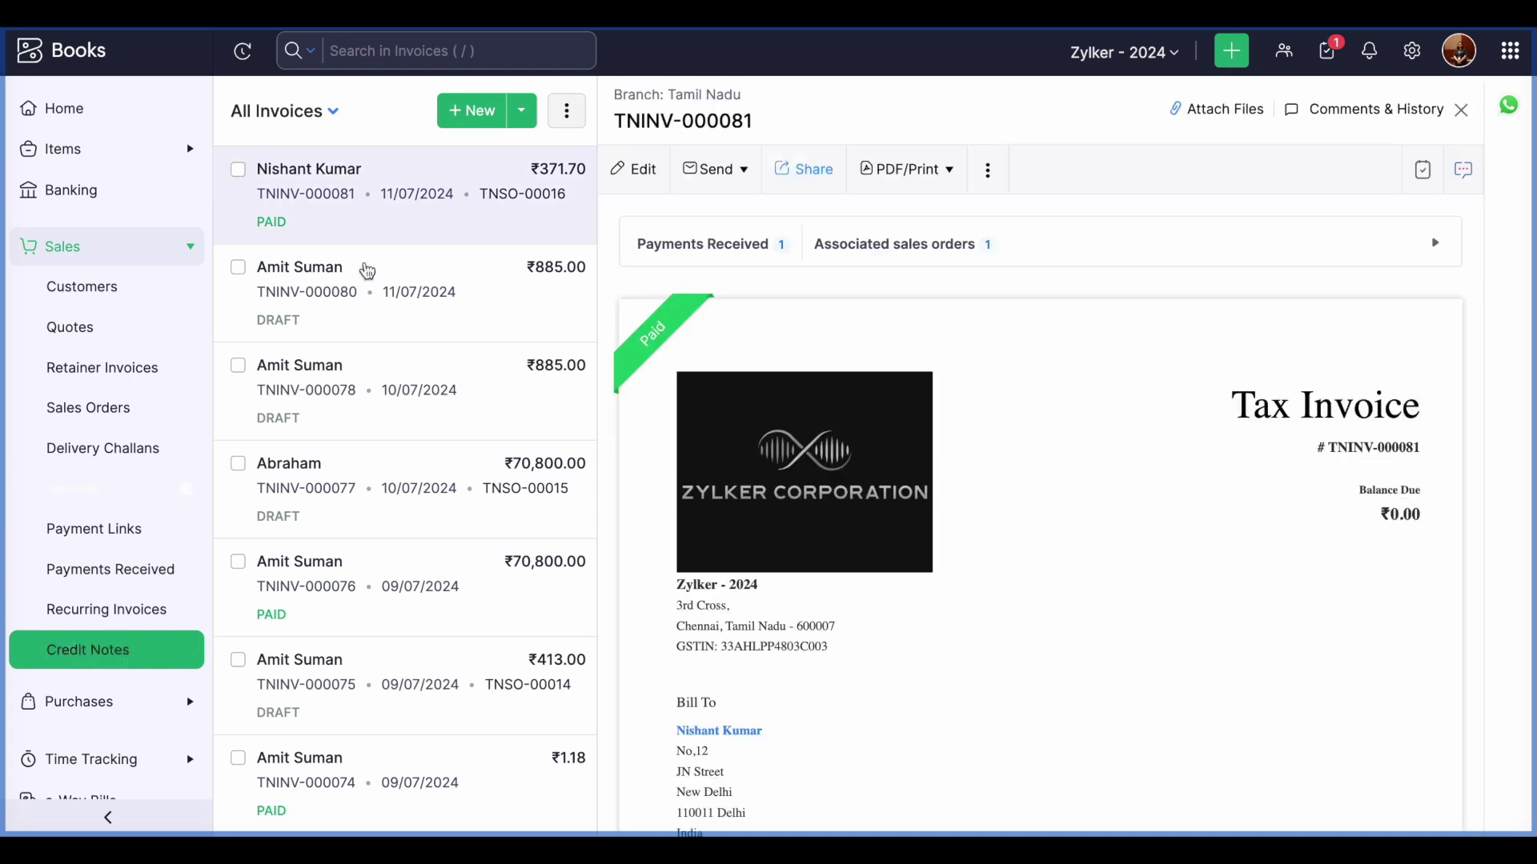
Start a blank credit note from the Credit Notes module, review the form's fields, and close it without saving
{"action": "left_click", "coordinate": [128, 650]}
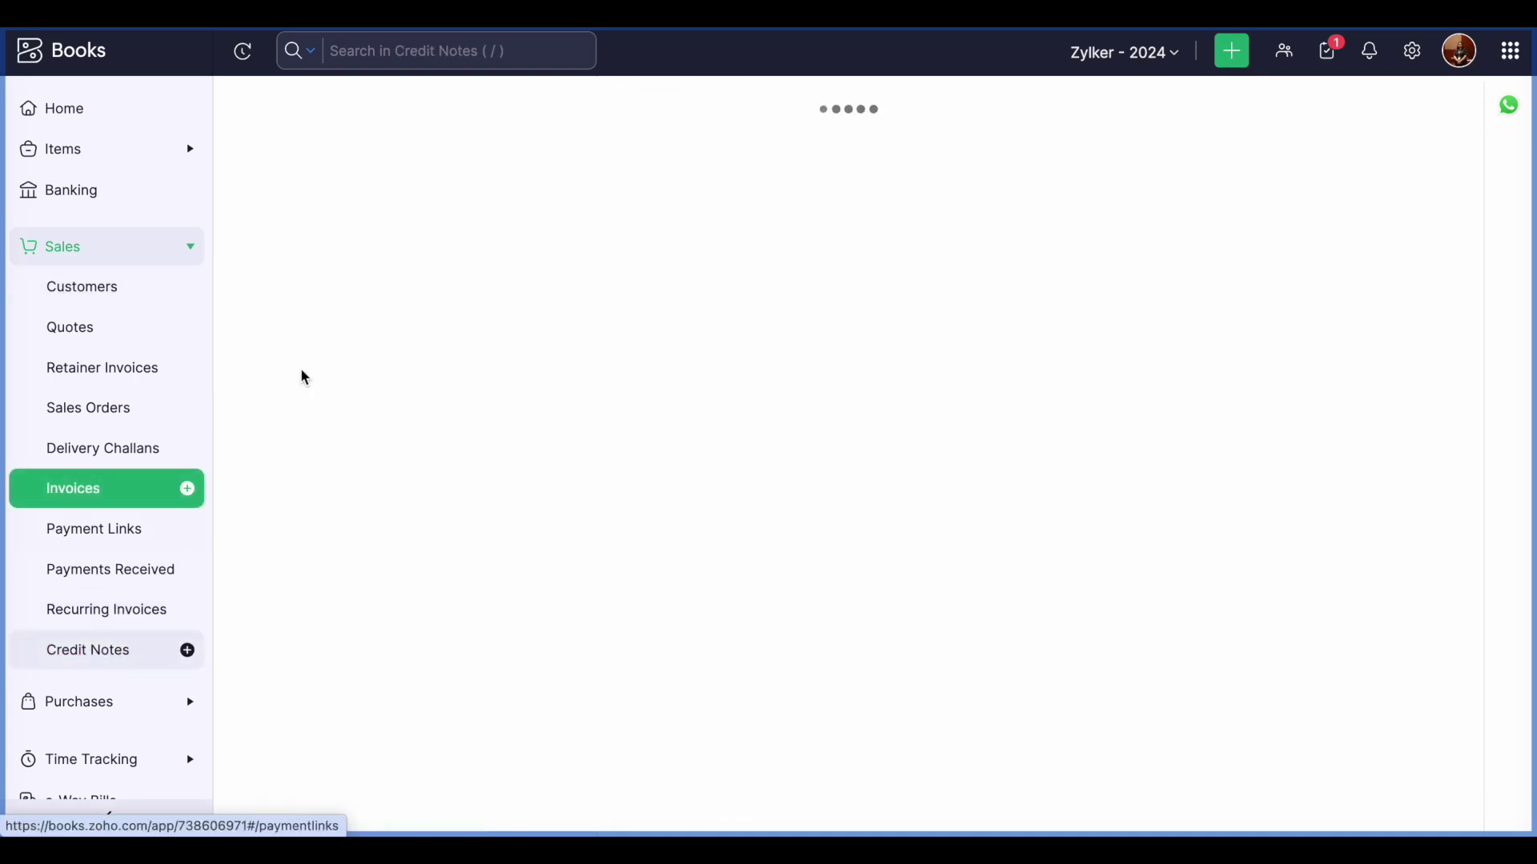
{"action": "left_click", "coordinate": [1324, 118]}
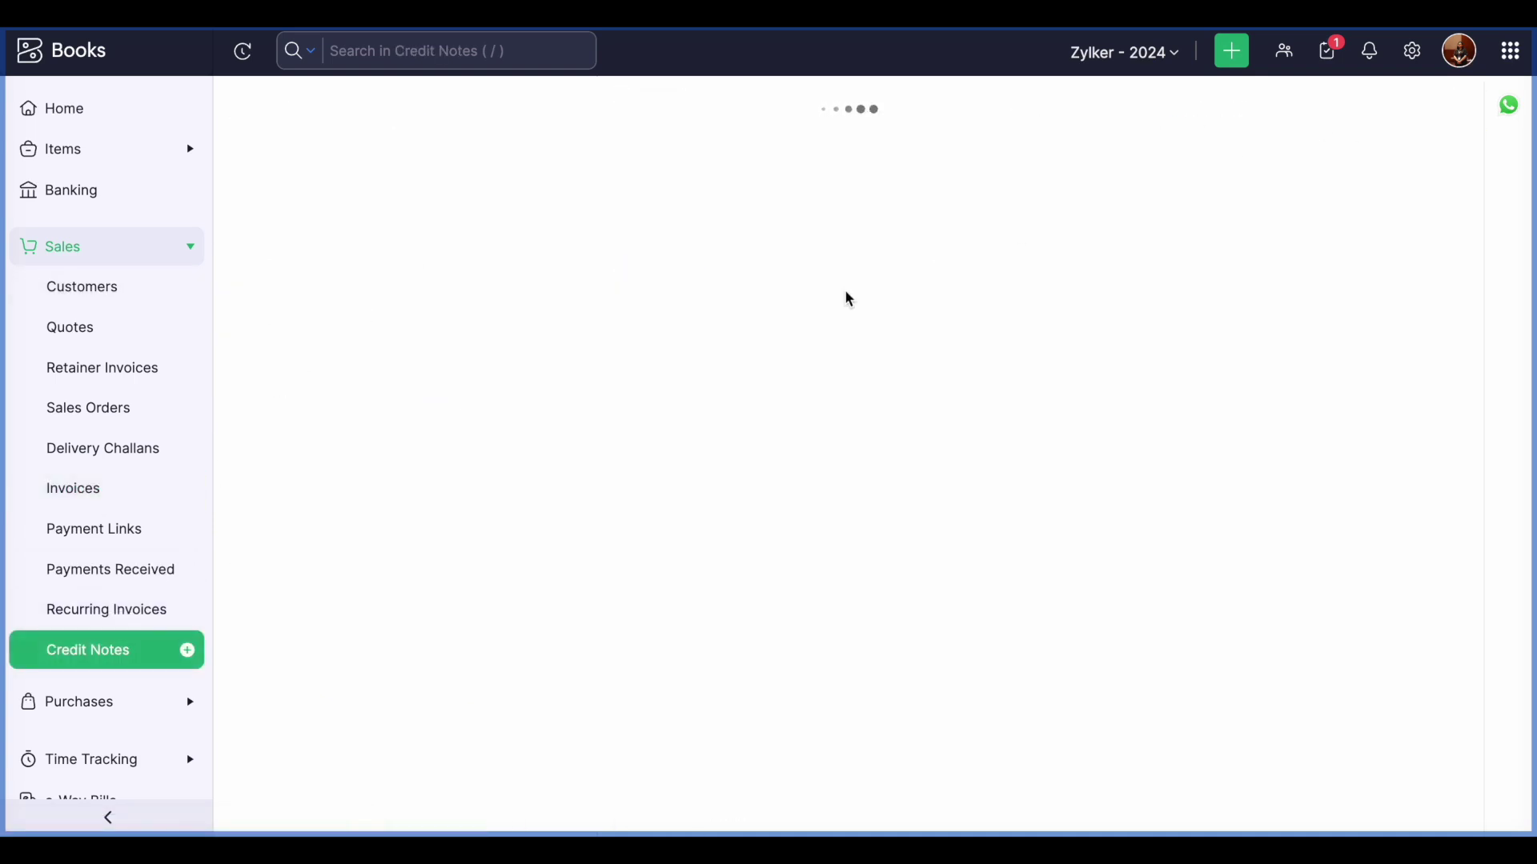
{"action": "scroll", "coordinate": [738, 483], "scroll_direction": "down", "scroll_amount": 1}
{"action": "scroll", "coordinate": [1318, 253], "scroll_direction": "up", "scroll_amount": 1}
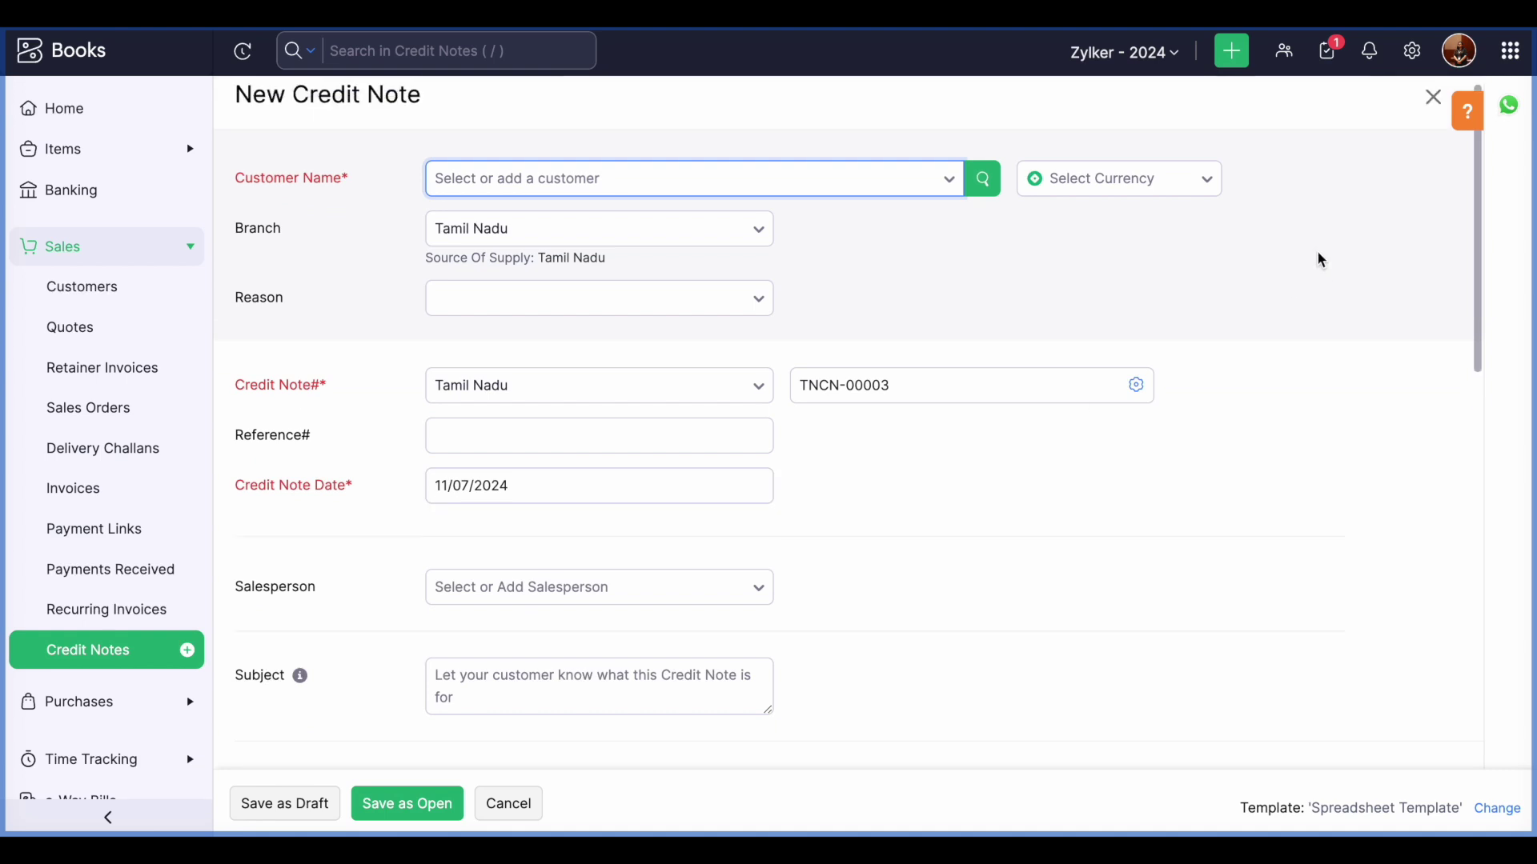
{"action": "left_click", "coordinate": [1432, 98]}
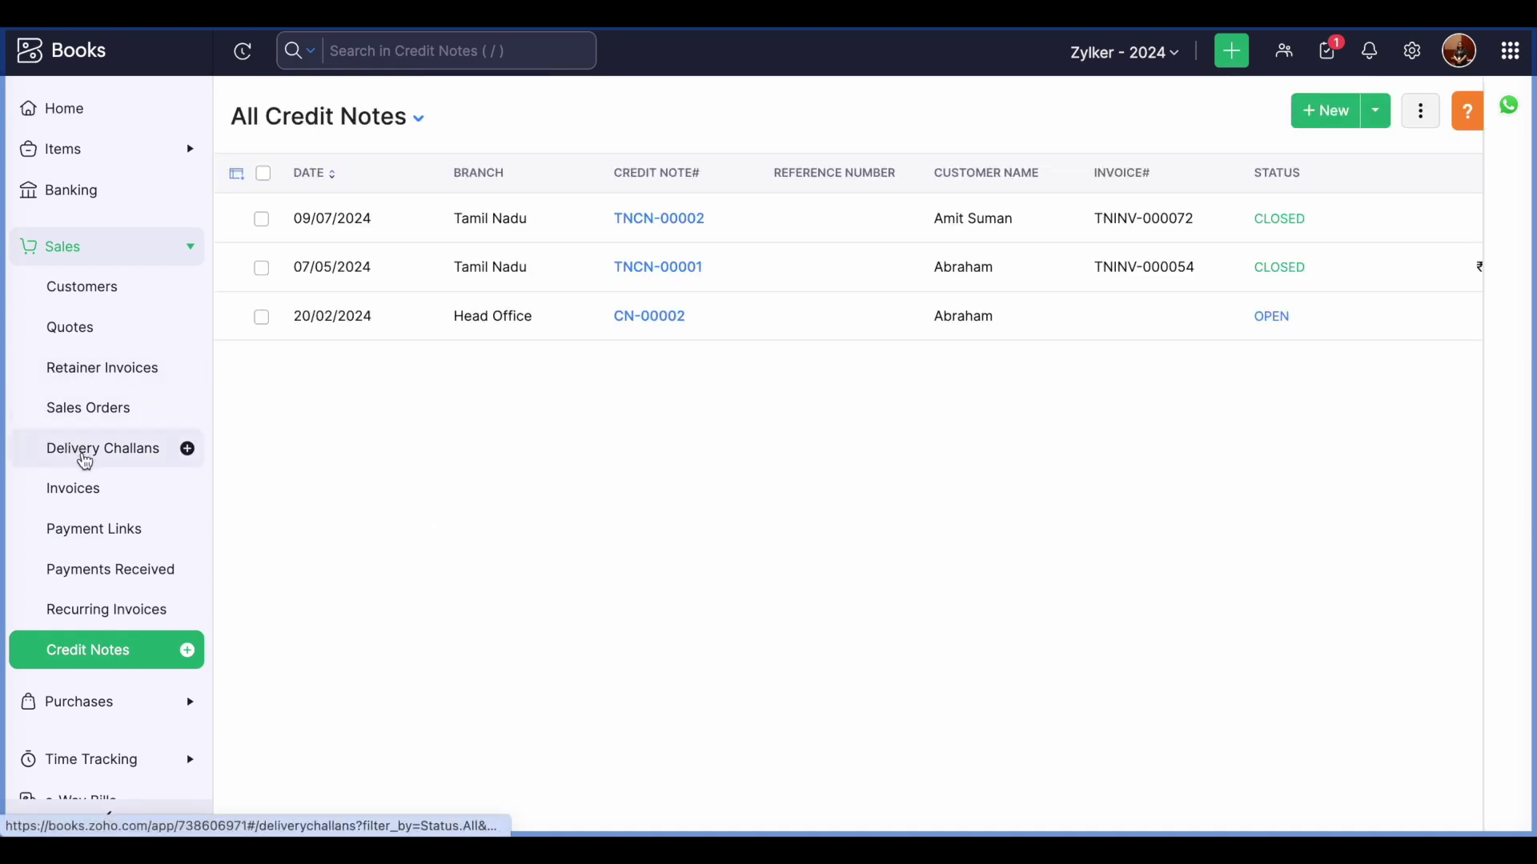
Start a new debit note from the Invoices module, review its header fields and item table, and discard it
{"action": "left_click", "coordinate": [96, 487]}
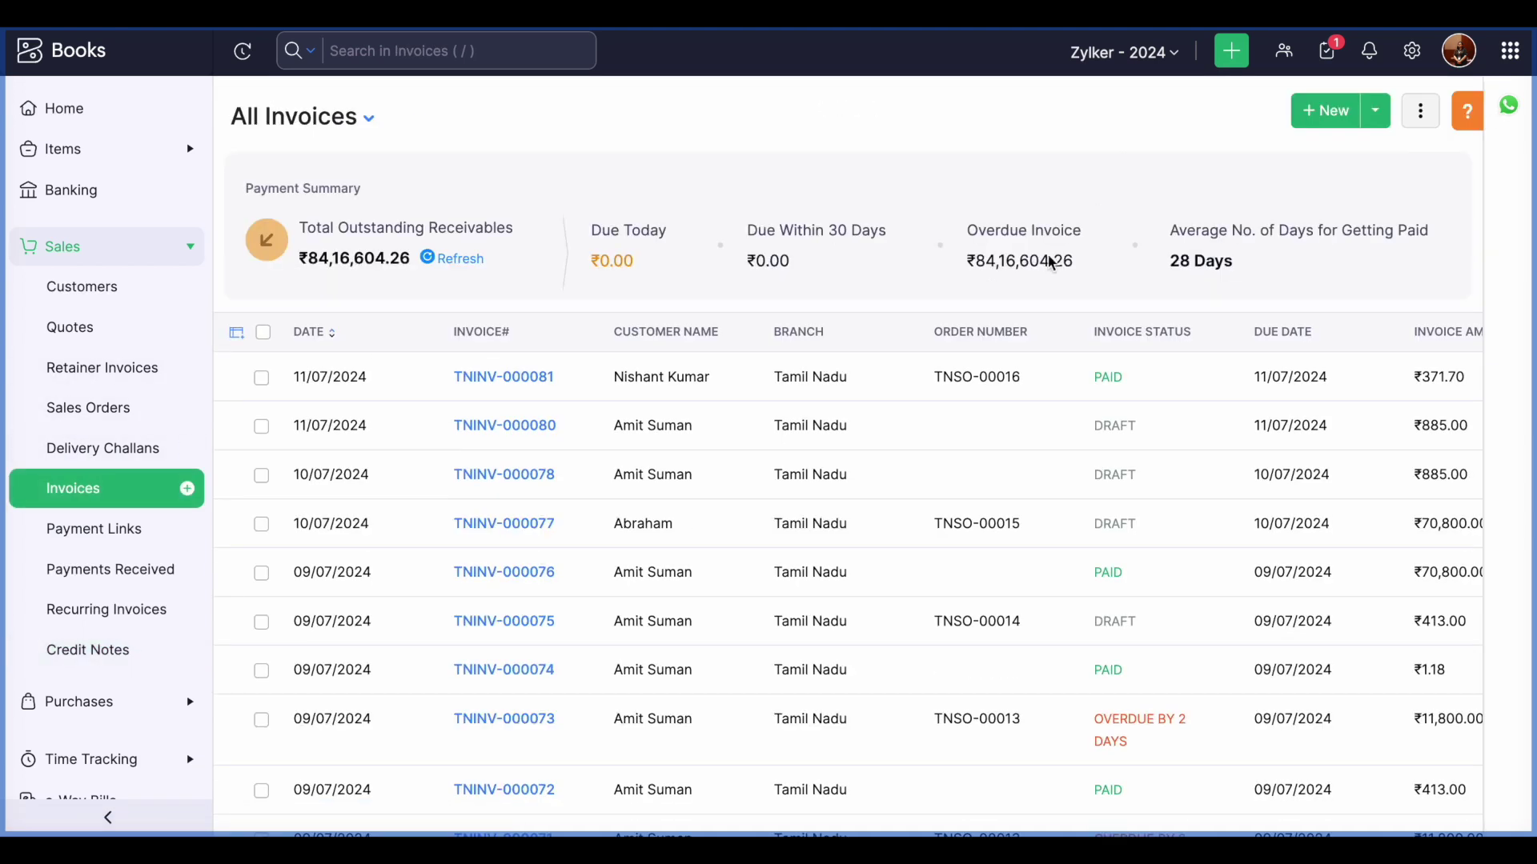
{"action": "left_click", "coordinate": [1376, 111]}
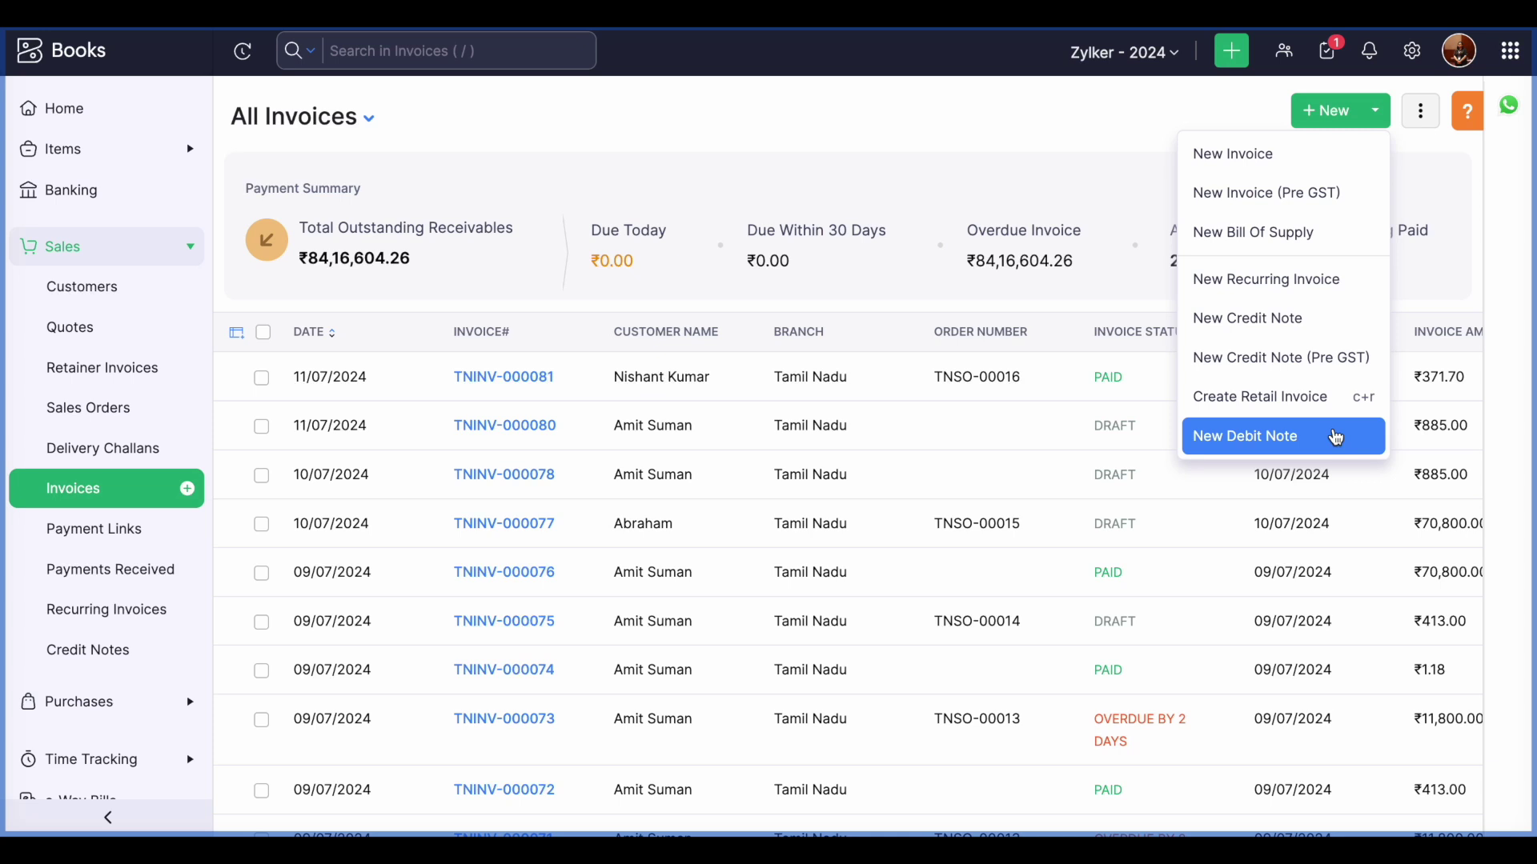
{"action": "left_click", "coordinate": [1283, 446]}
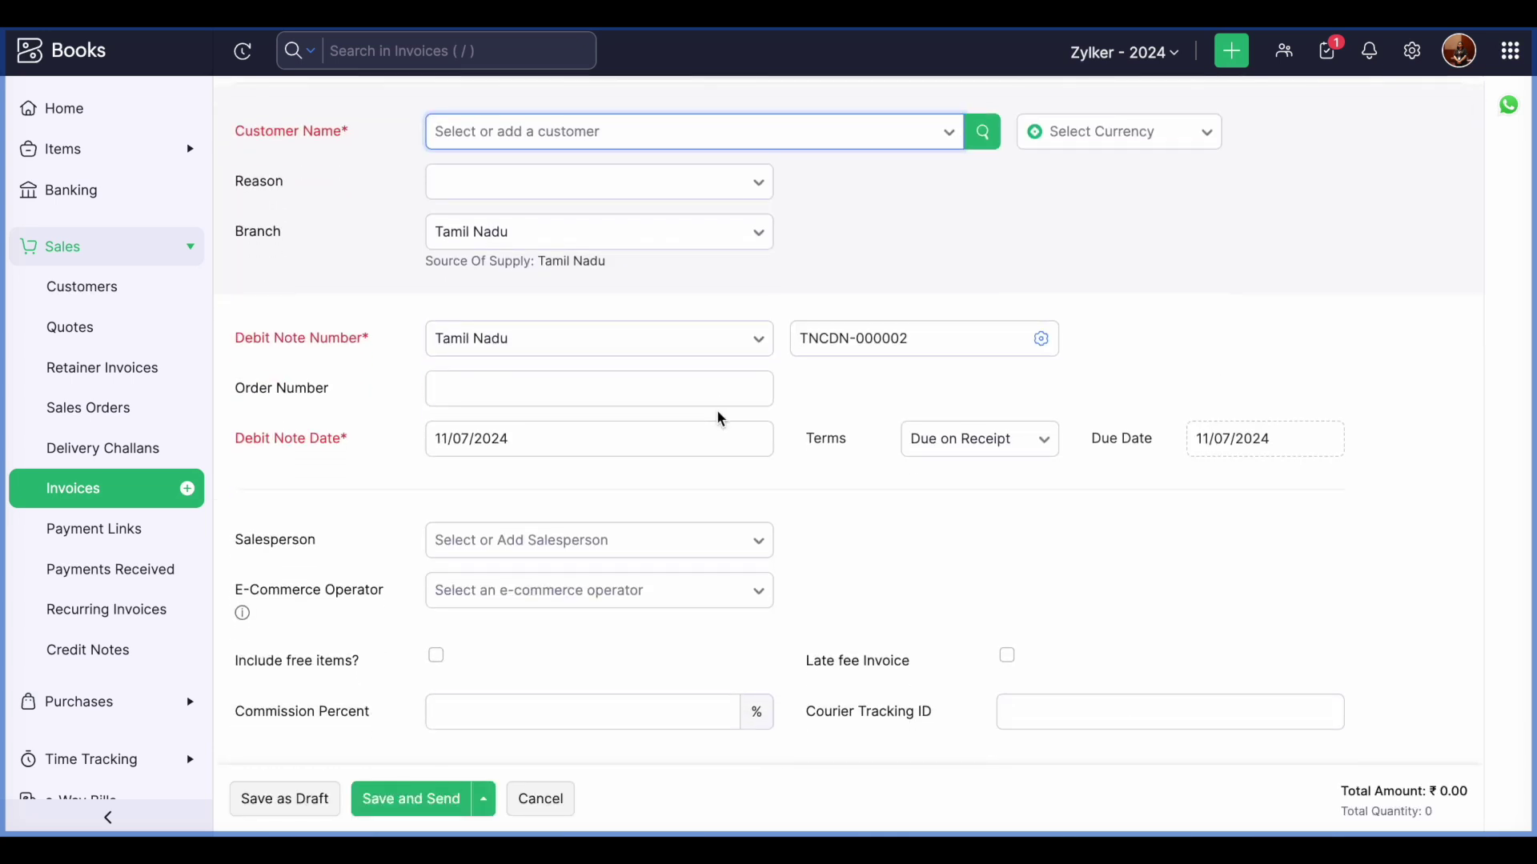
{"action": "scroll", "coordinate": [717, 417], "scroll_direction": "down", "scroll_amount": 7}
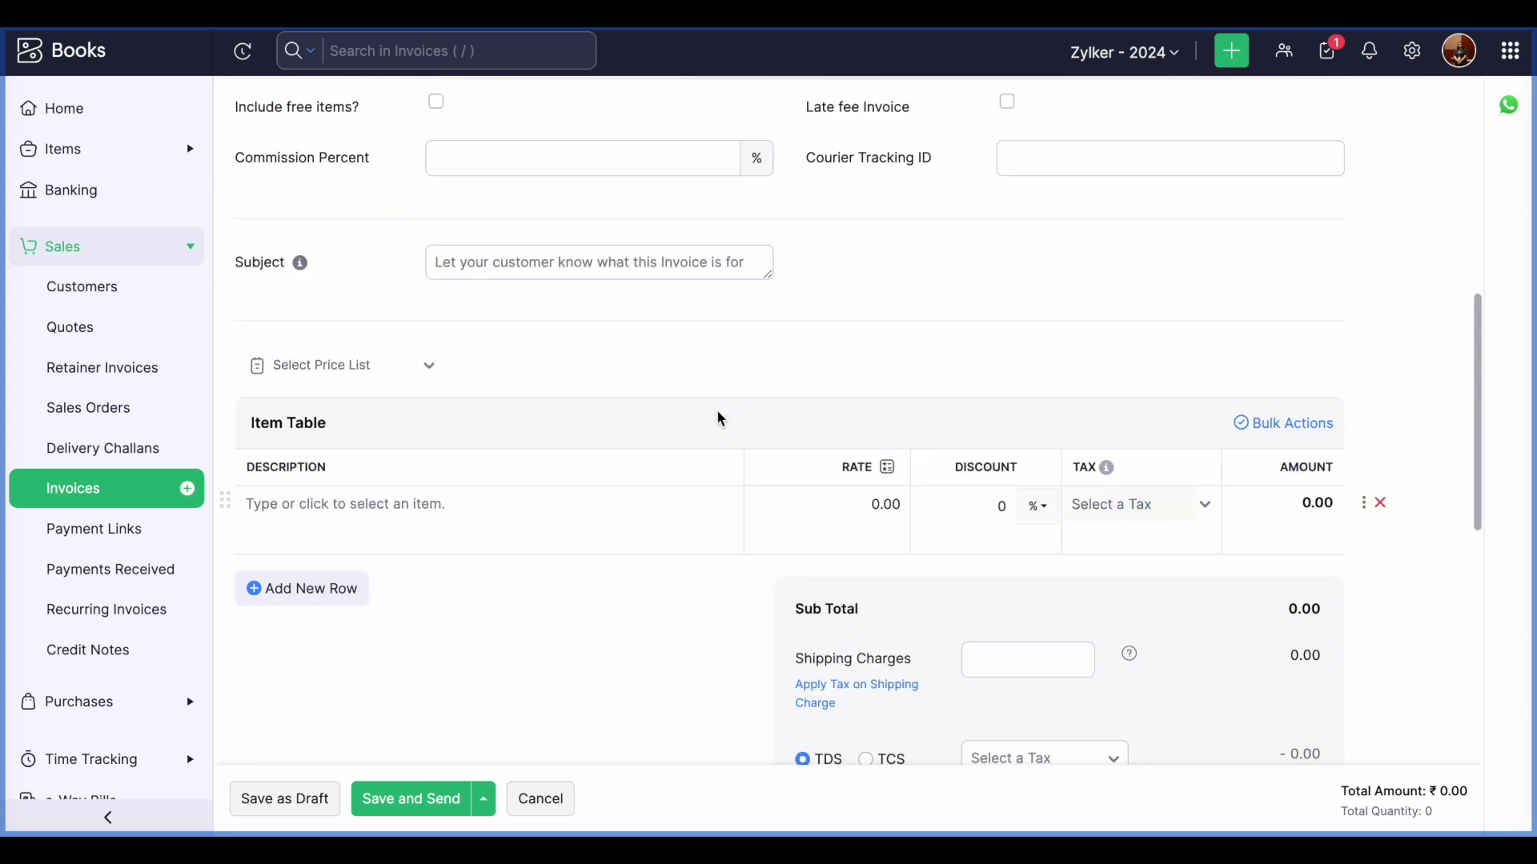
{"action": "left_click", "coordinate": [365, 488]}
{"action": "left_click", "coordinate": [545, 654]}
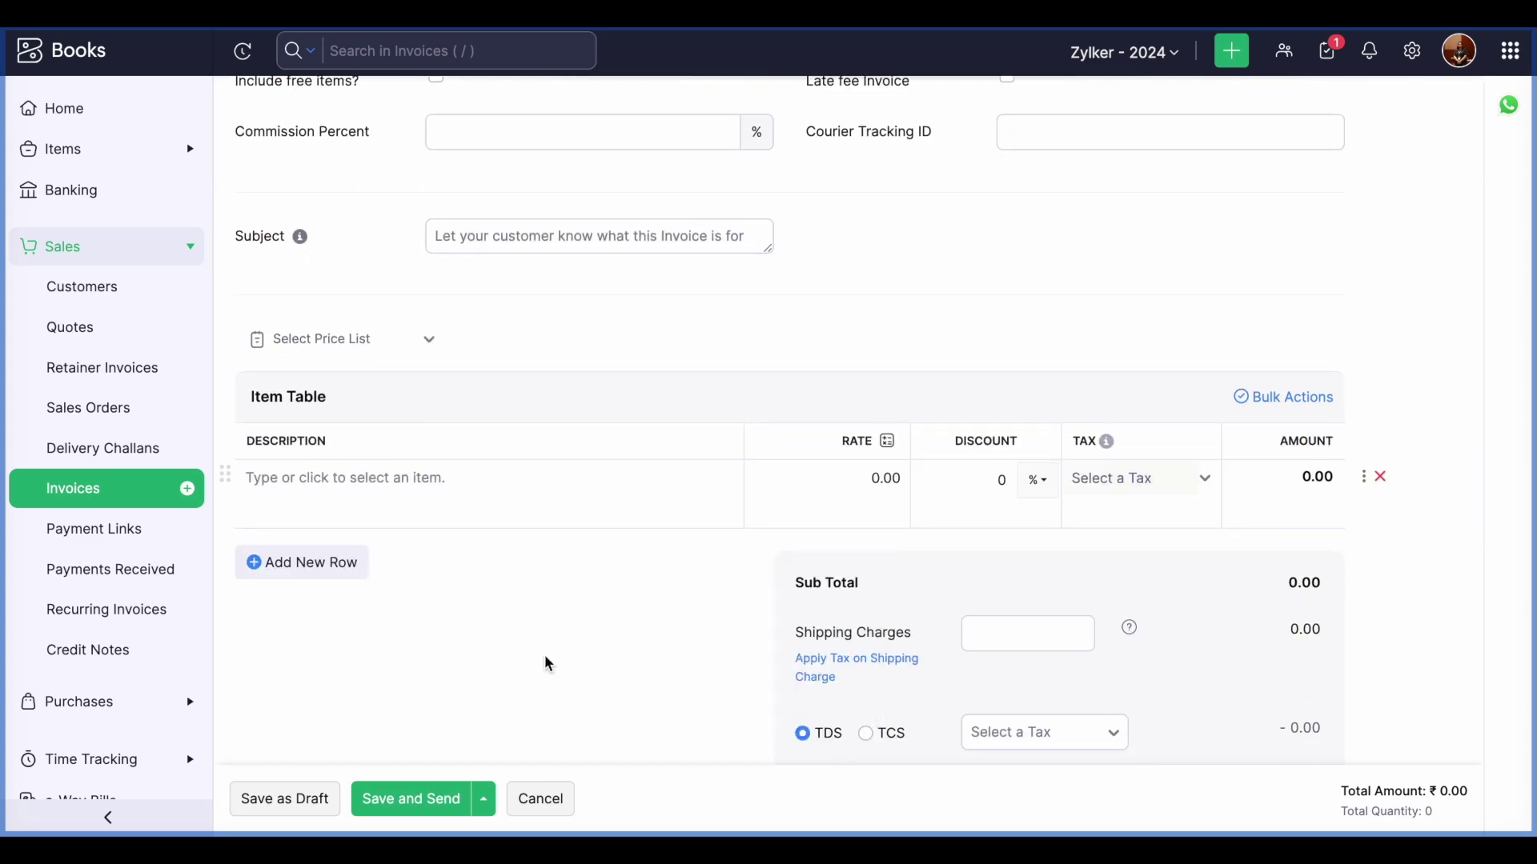
{"action": "left_click", "coordinate": [561, 798]}
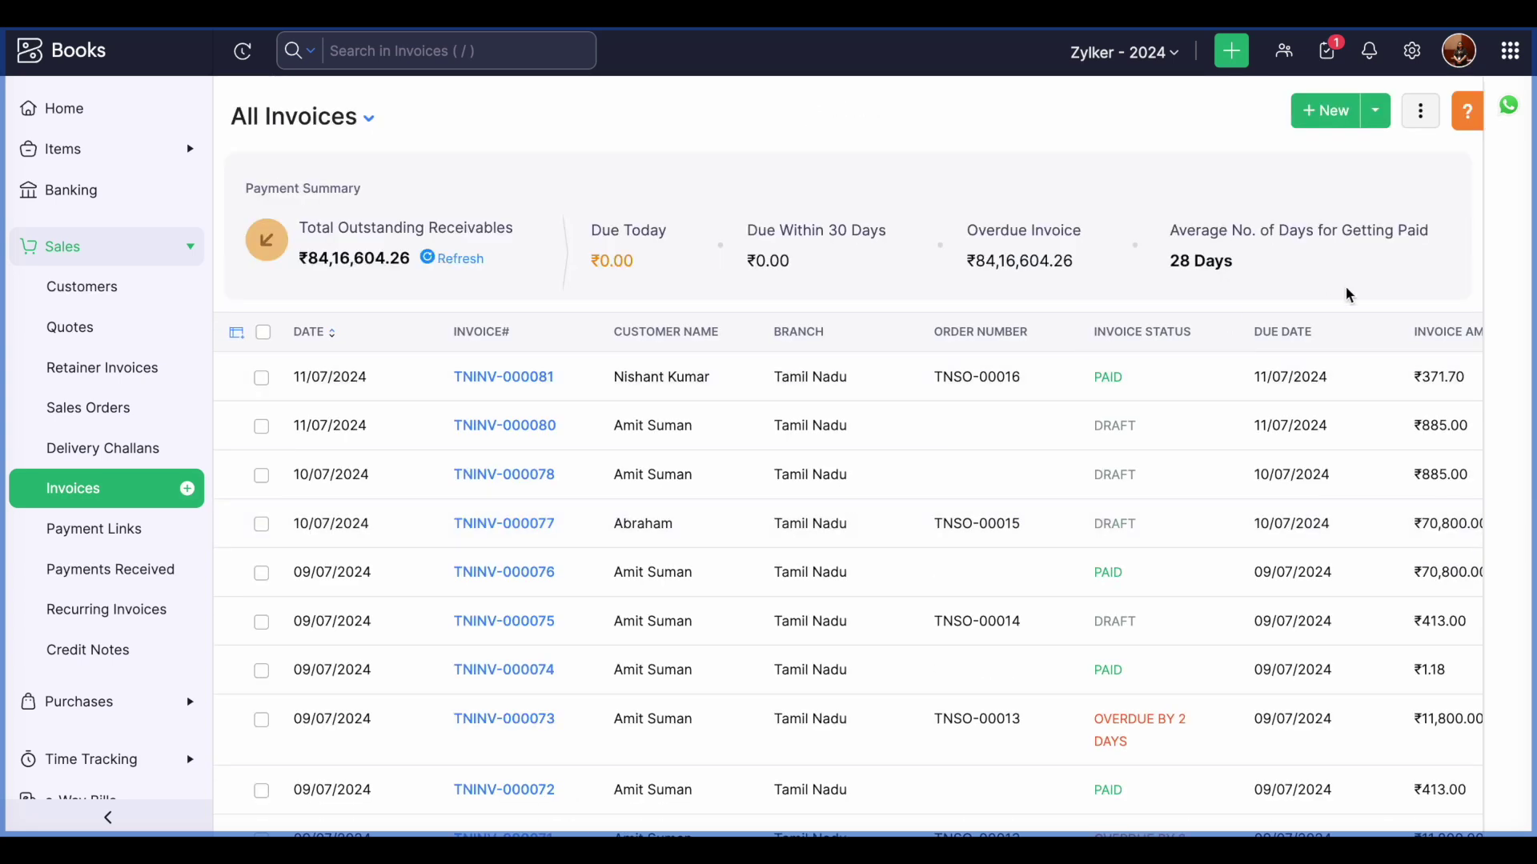
Open the overdue $840.91 invoice dated 24/06/2024 and examine the additional actions available for it
{"action": "scroll", "coordinate": [1188, 445], "scroll_direction": "down", "scroll_amount": 1}
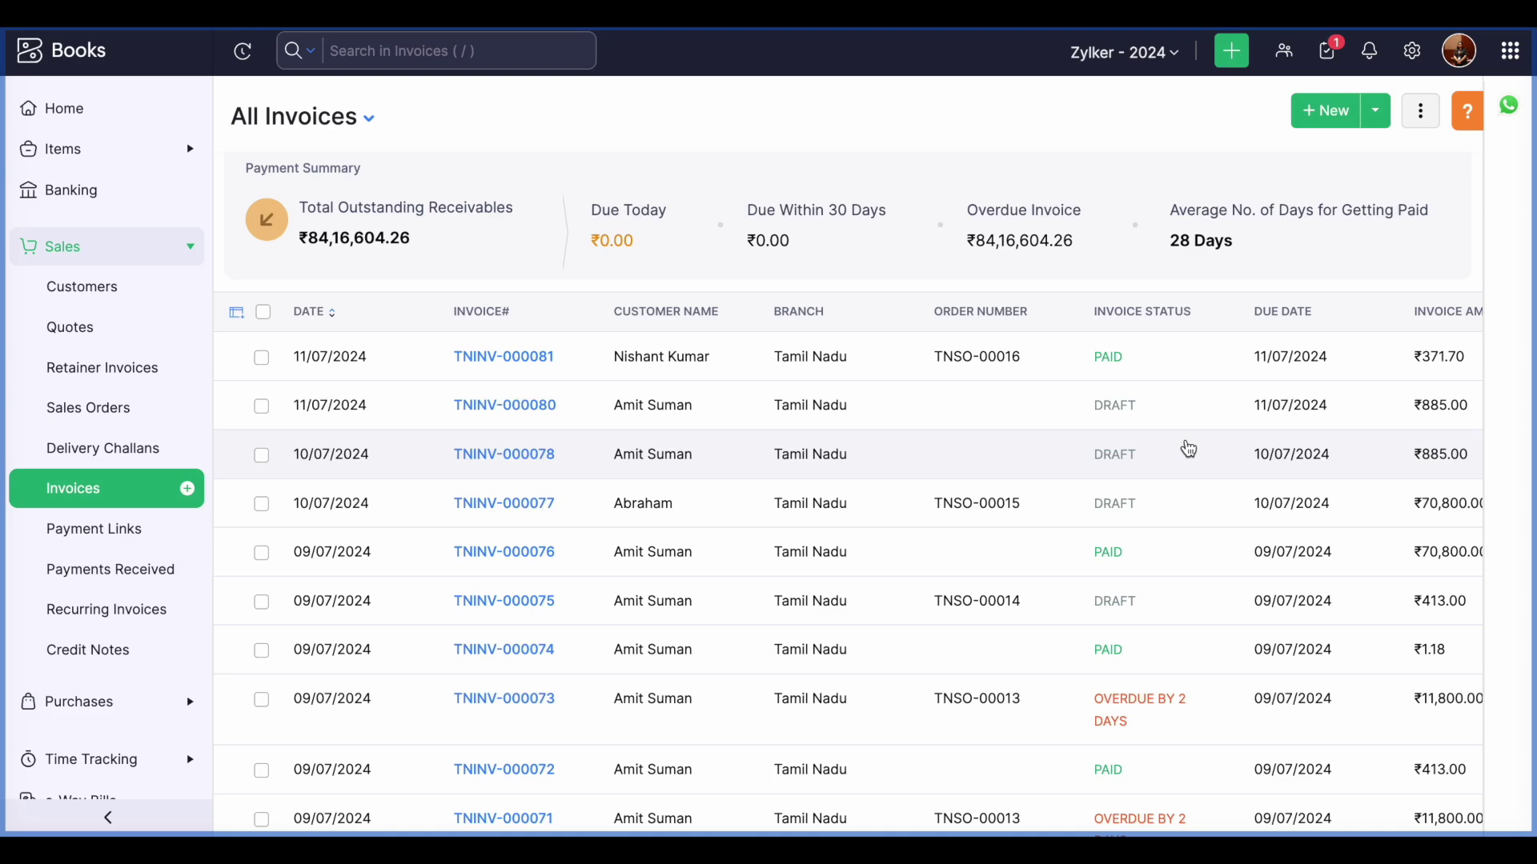
{"action": "scroll", "coordinate": [1189, 448], "scroll_direction": "down", "scroll_amount": 5}
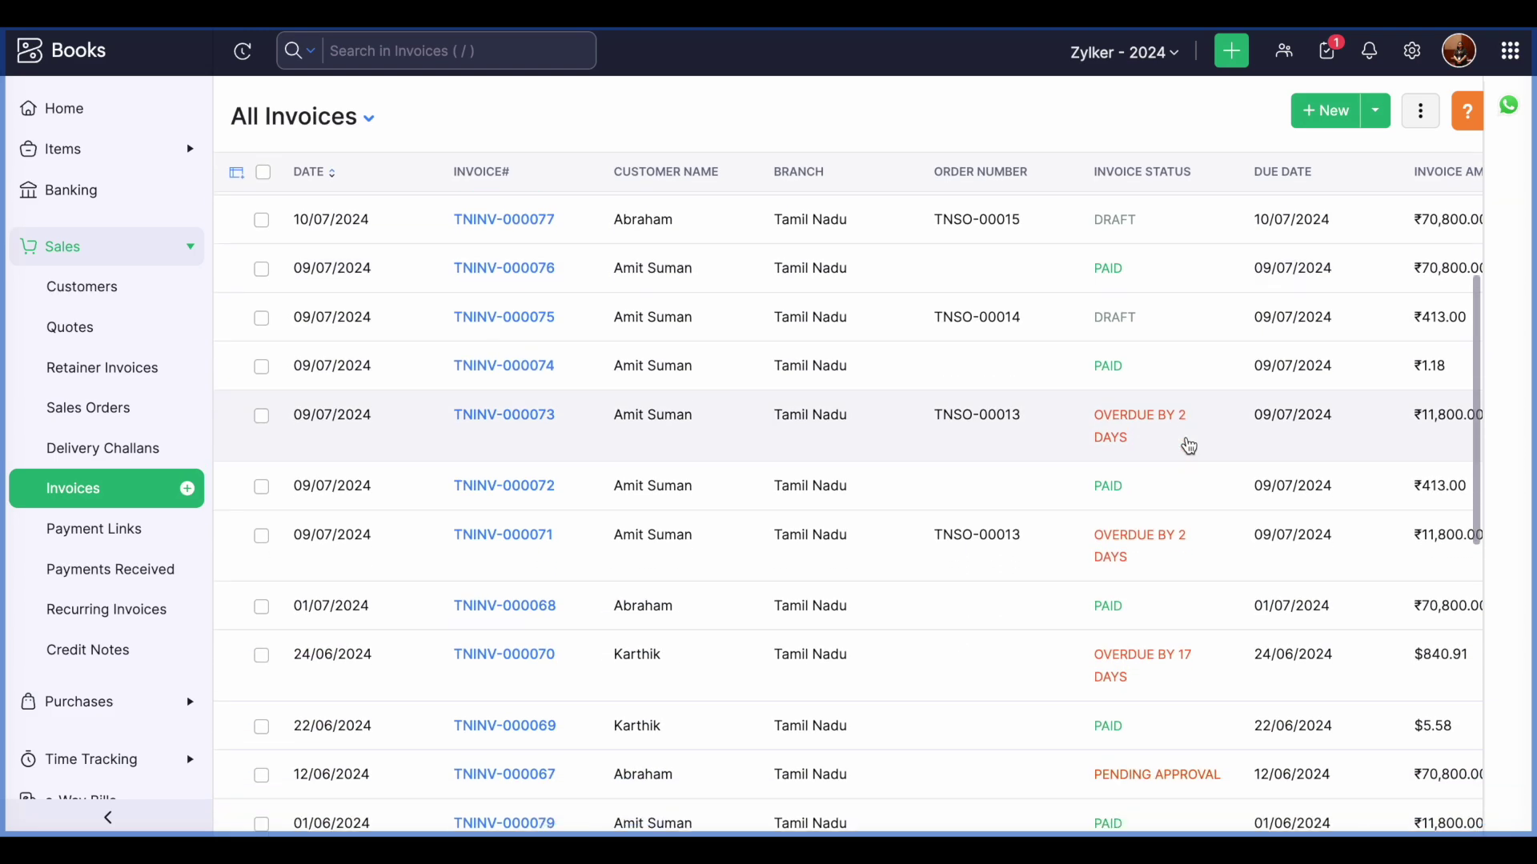
{"action": "scroll", "coordinate": [1187, 444], "scroll_direction": "down", "scroll_amount": 1}
{"action": "left_click", "coordinate": [1189, 512]}
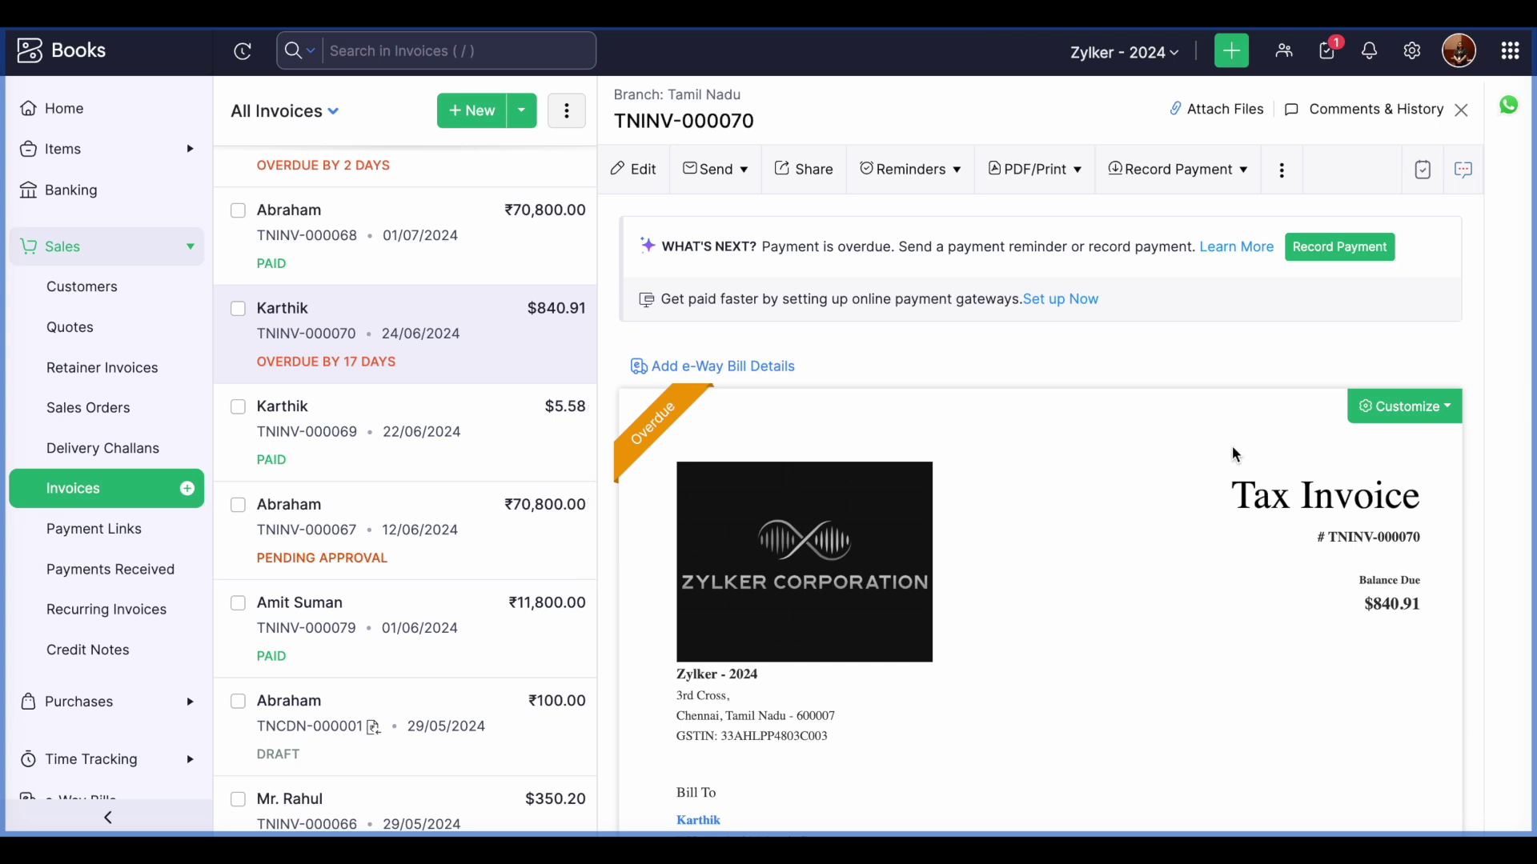
{"action": "left_click", "coordinate": [1282, 172]}
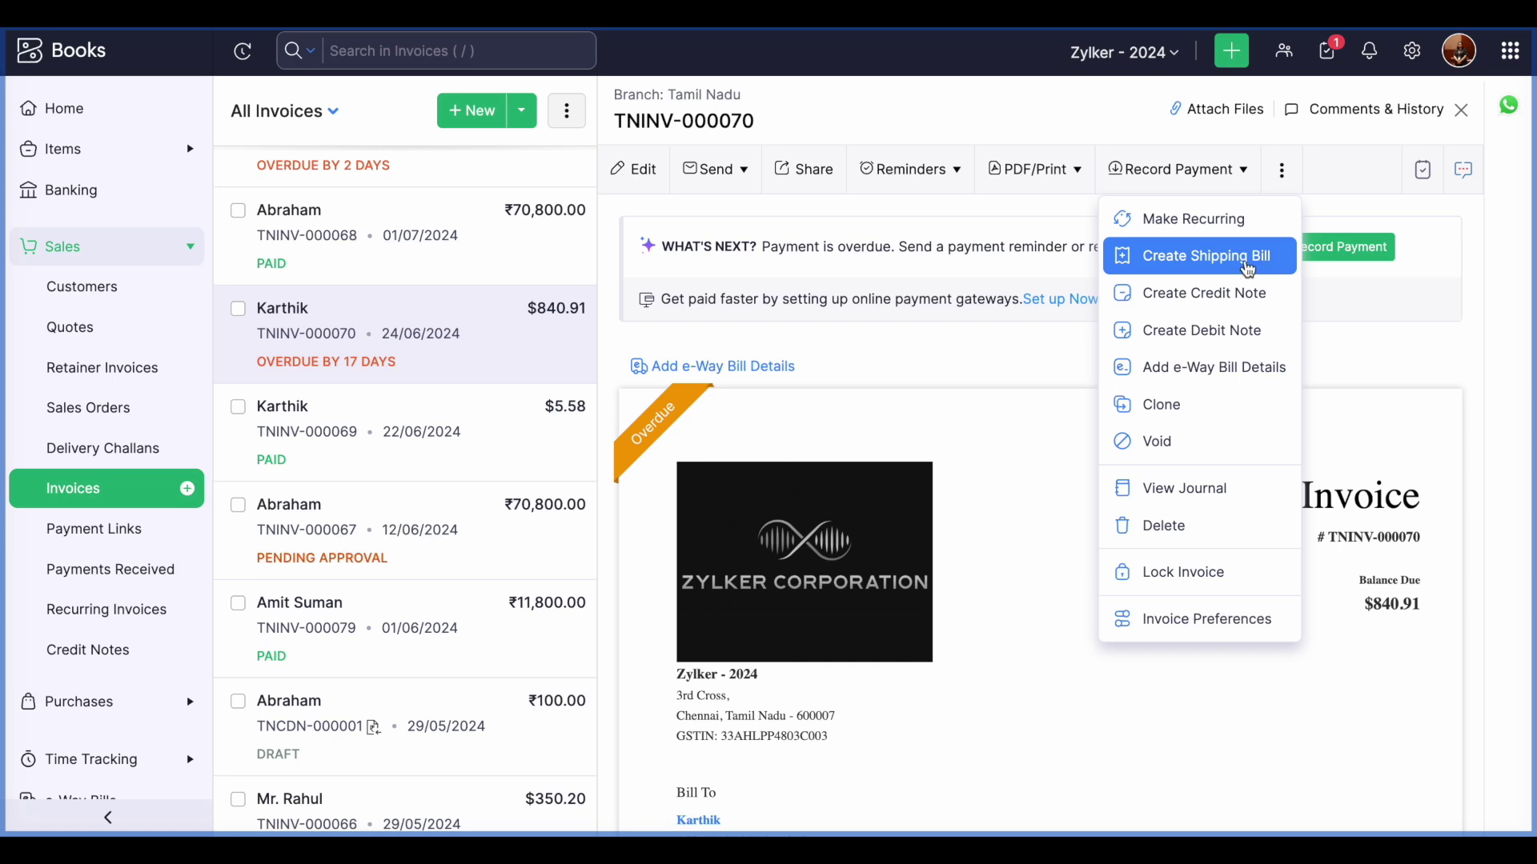
{"action": "left_click", "coordinate": [1390, 324]}
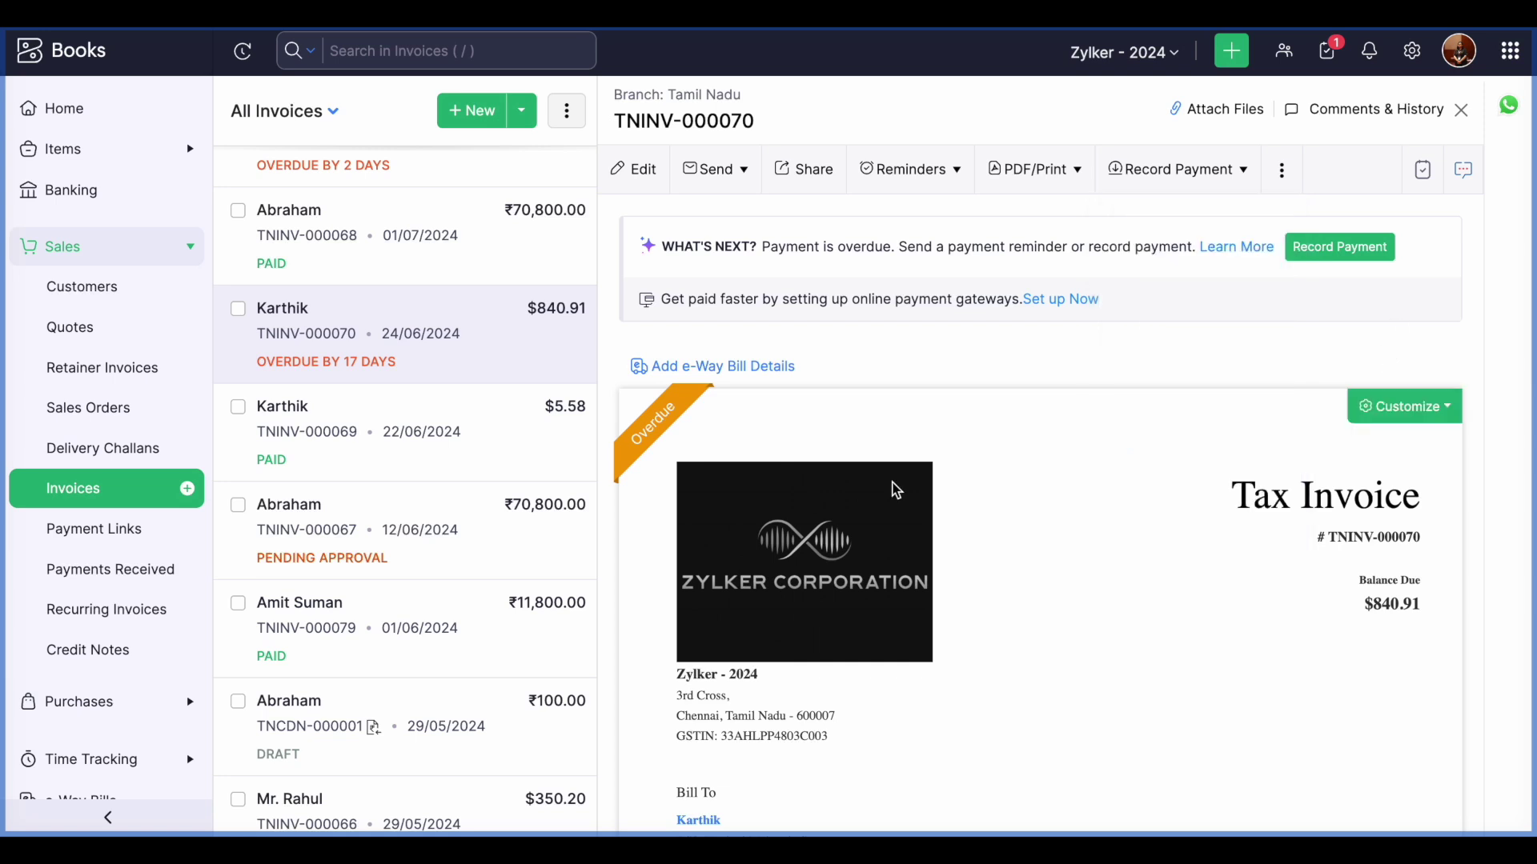
{"action": "scroll", "coordinate": [896, 490], "scroll_direction": "down", "scroll_amount": 1}
{"action": "scroll", "coordinate": [897, 490], "scroll_direction": "up", "scroll_amount": 1}
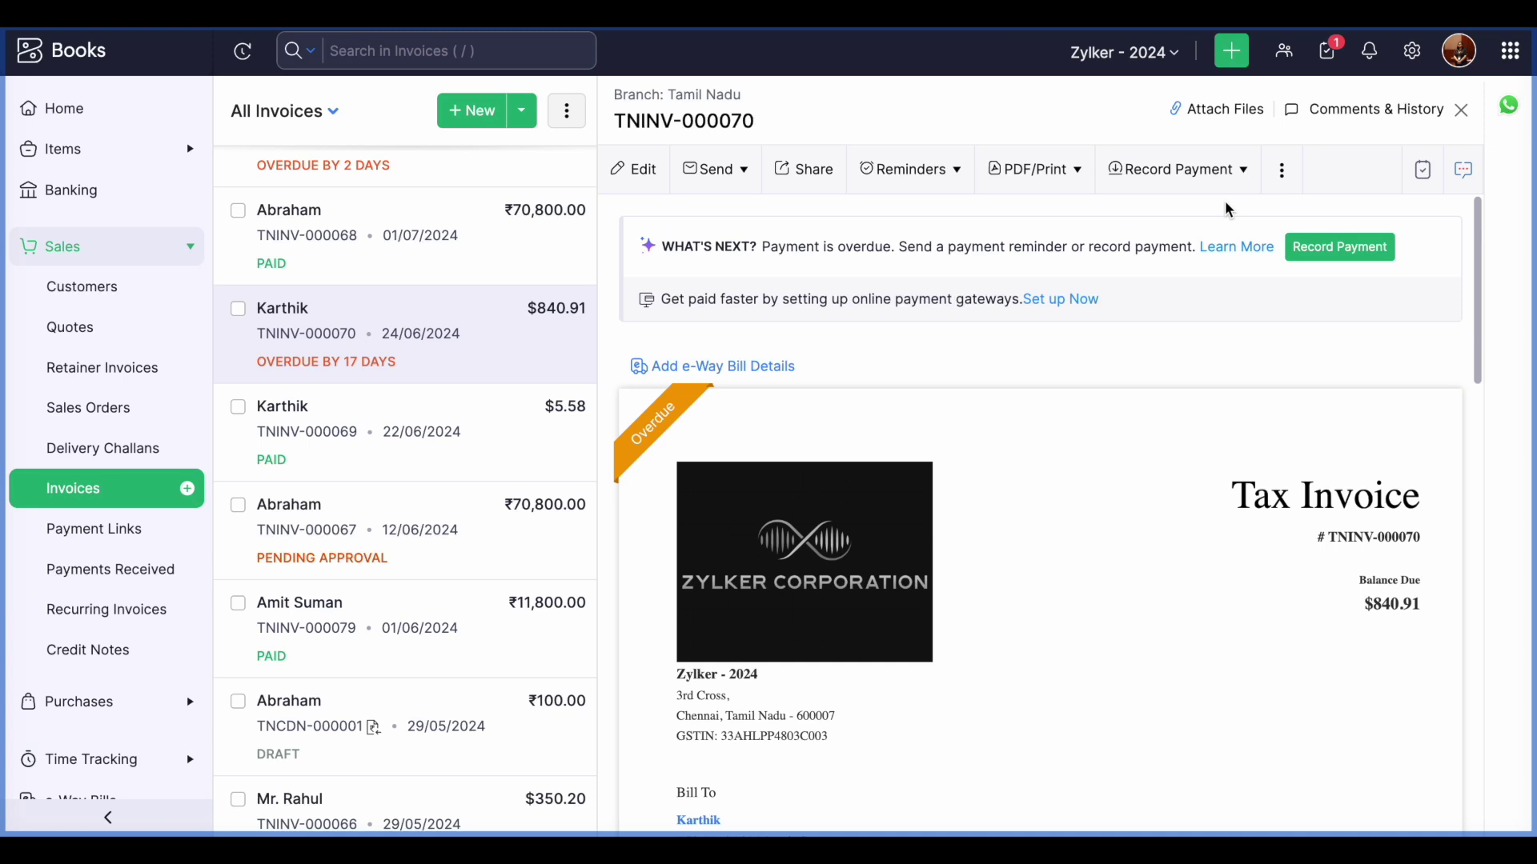
Start a shipping bill for the $840.91 invoice, review its port code, custom duty and tax fields, and discard it
{"action": "left_click", "coordinate": [1279, 172]}
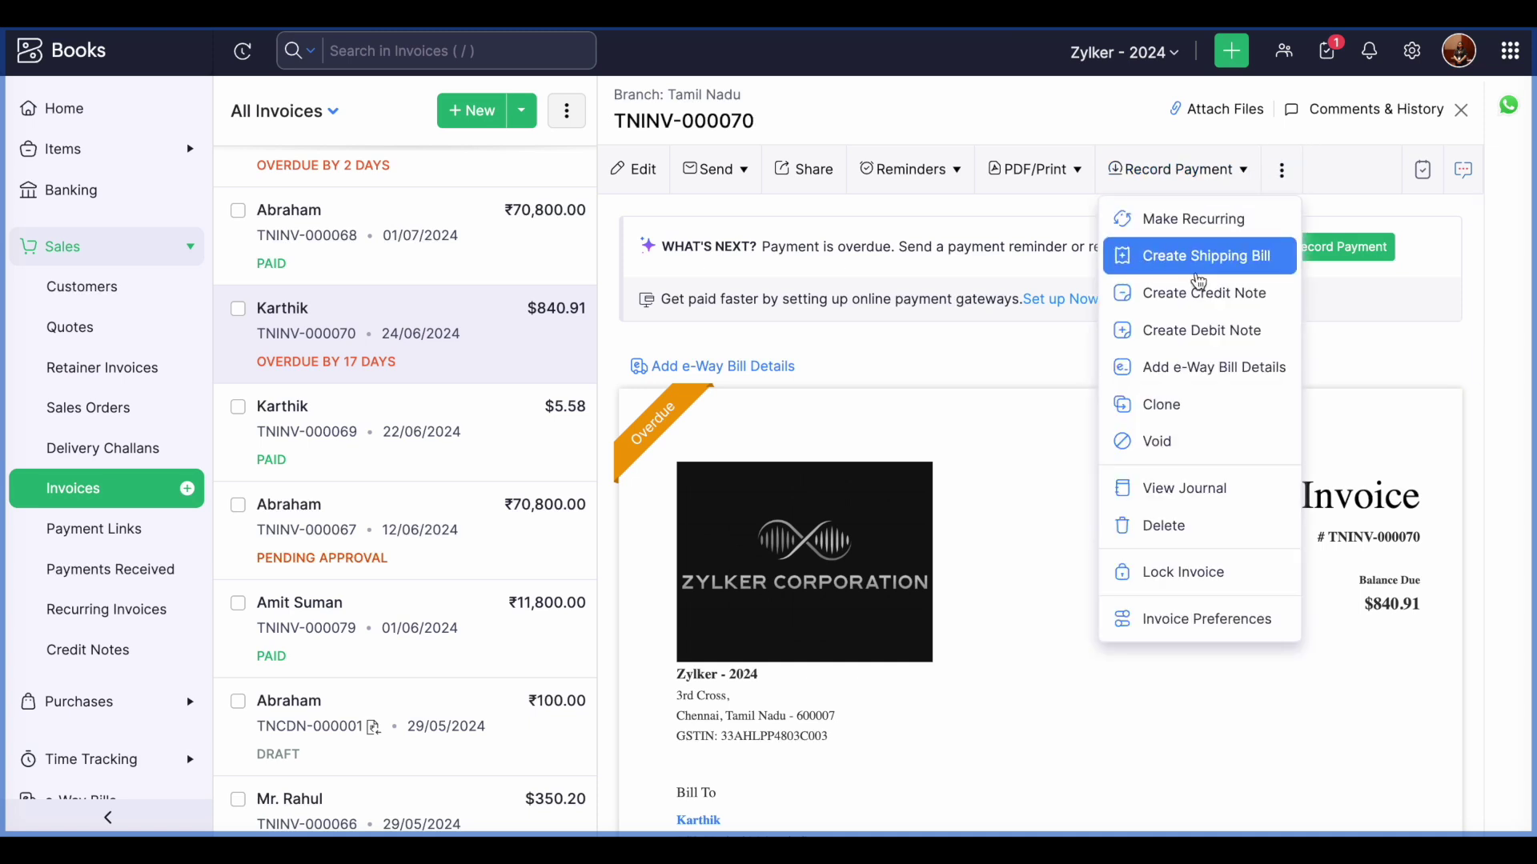
{"action": "left_click", "coordinate": [1256, 275]}
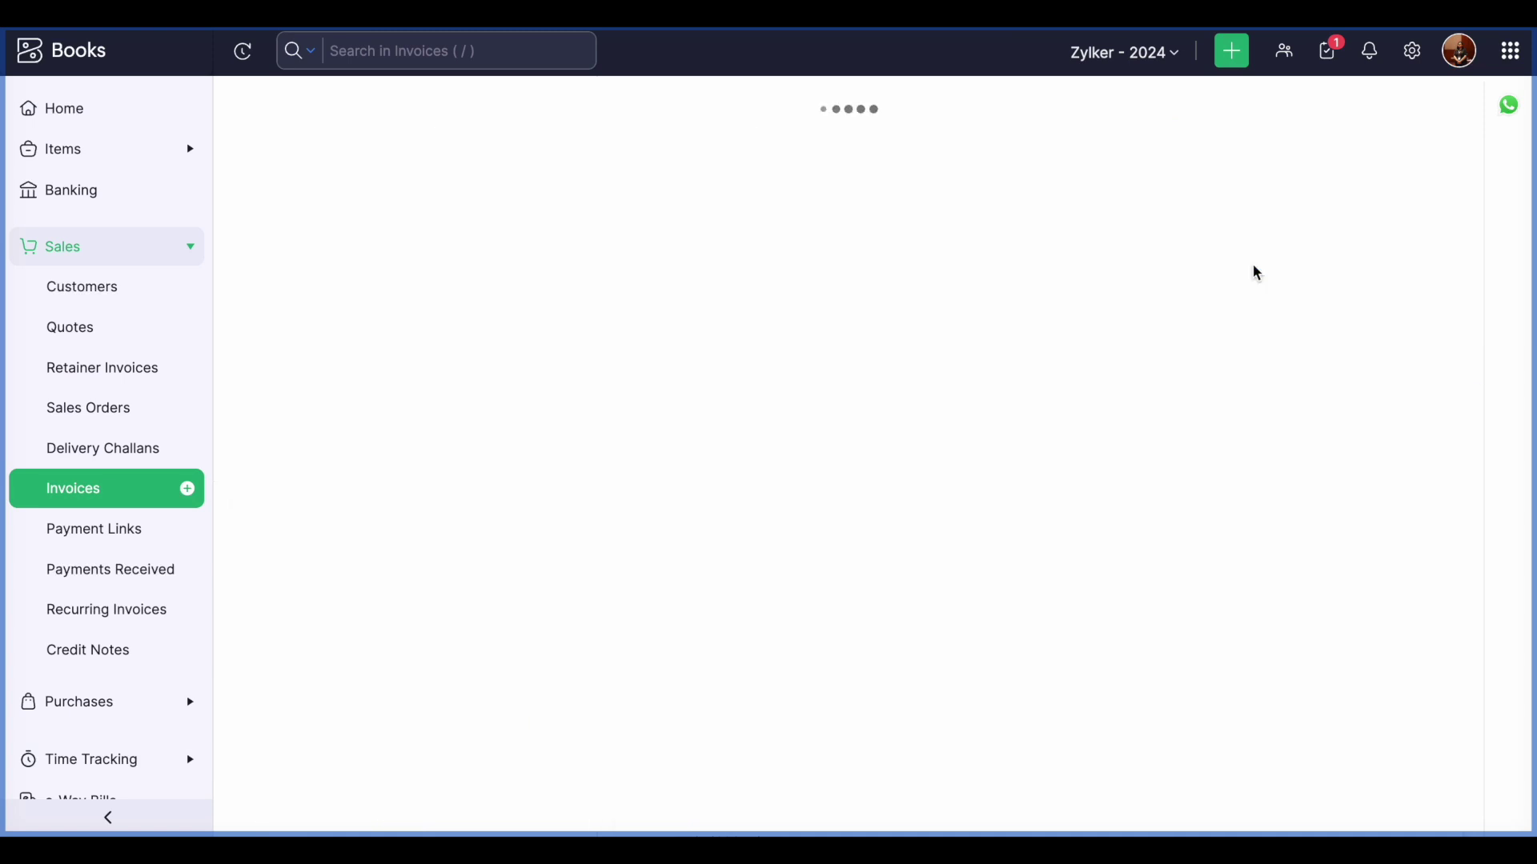
{"action": "left_click", "coordinate": [573, 246]}
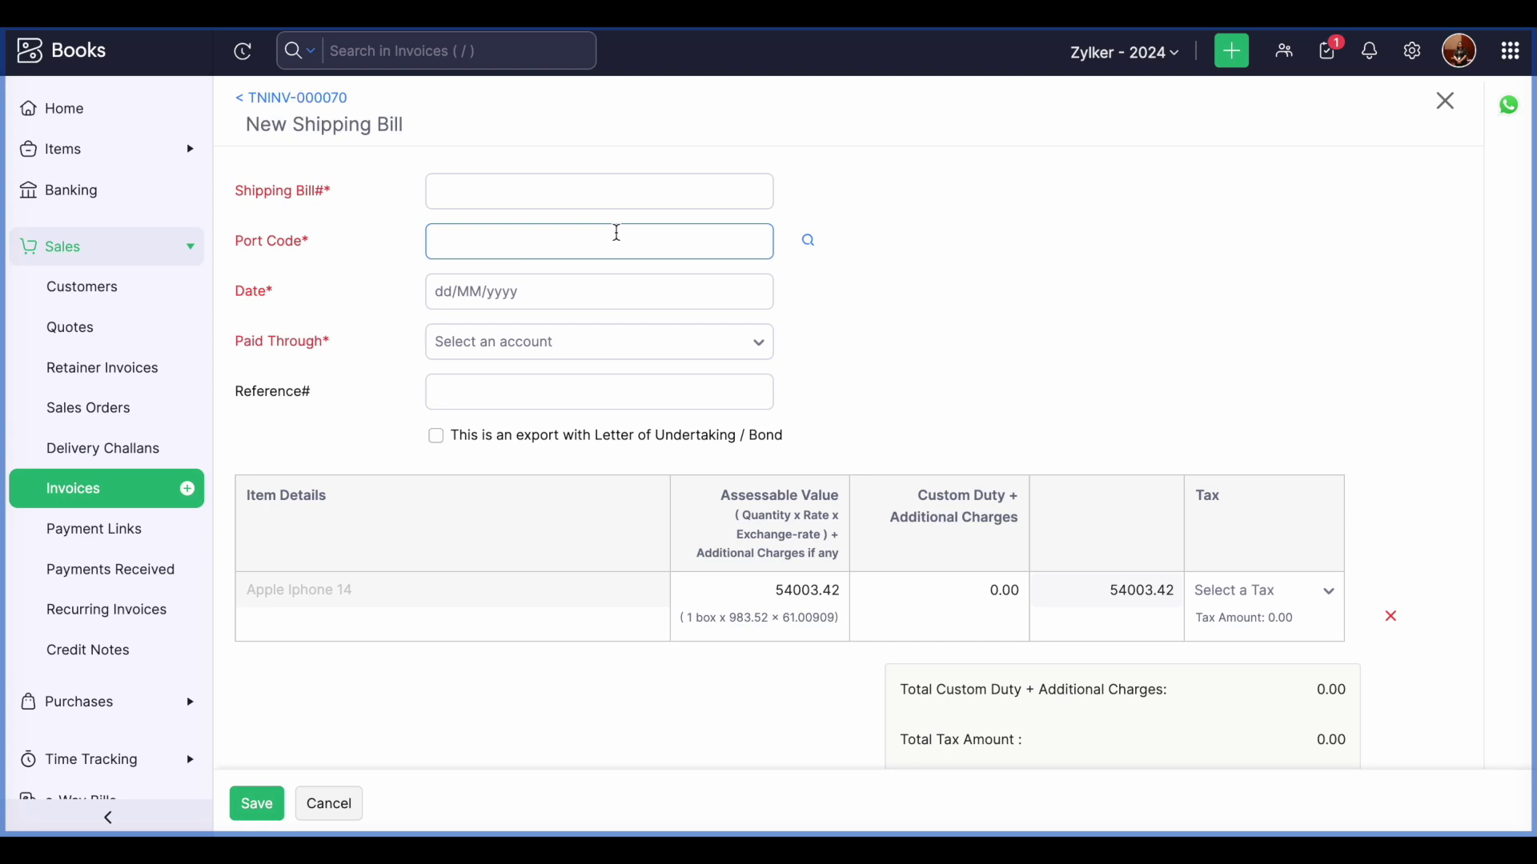
{"action": "left_click", "coordinate": [565, 206]}
{"action": "left_click", "coordinate": [557, 240]}
{"action": "left_click", "coordinate": [953, 598]}
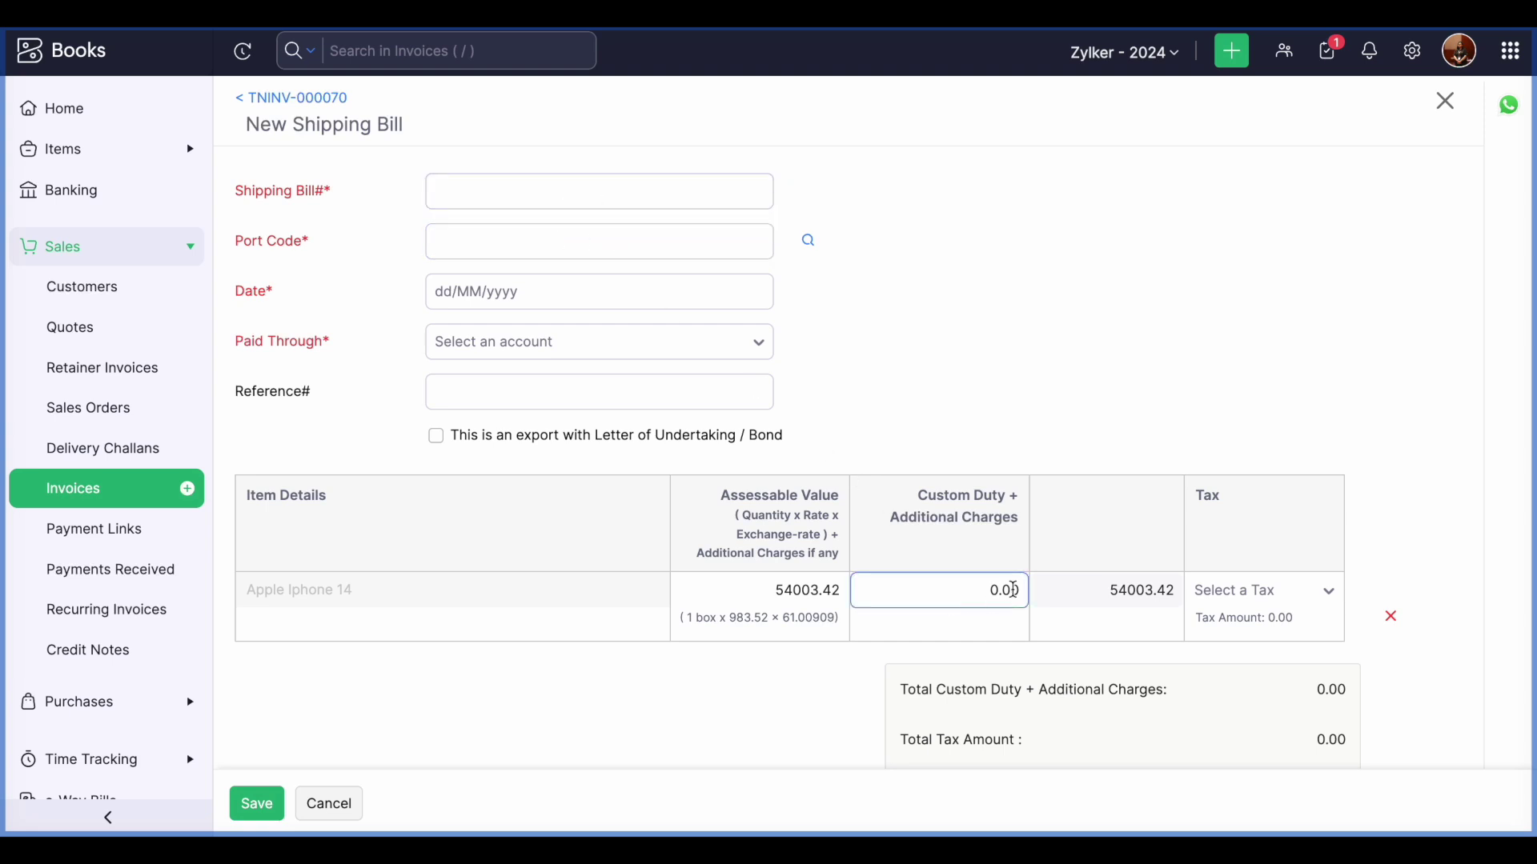
{"action": "left_click", "coordinate": [1261, 609]}
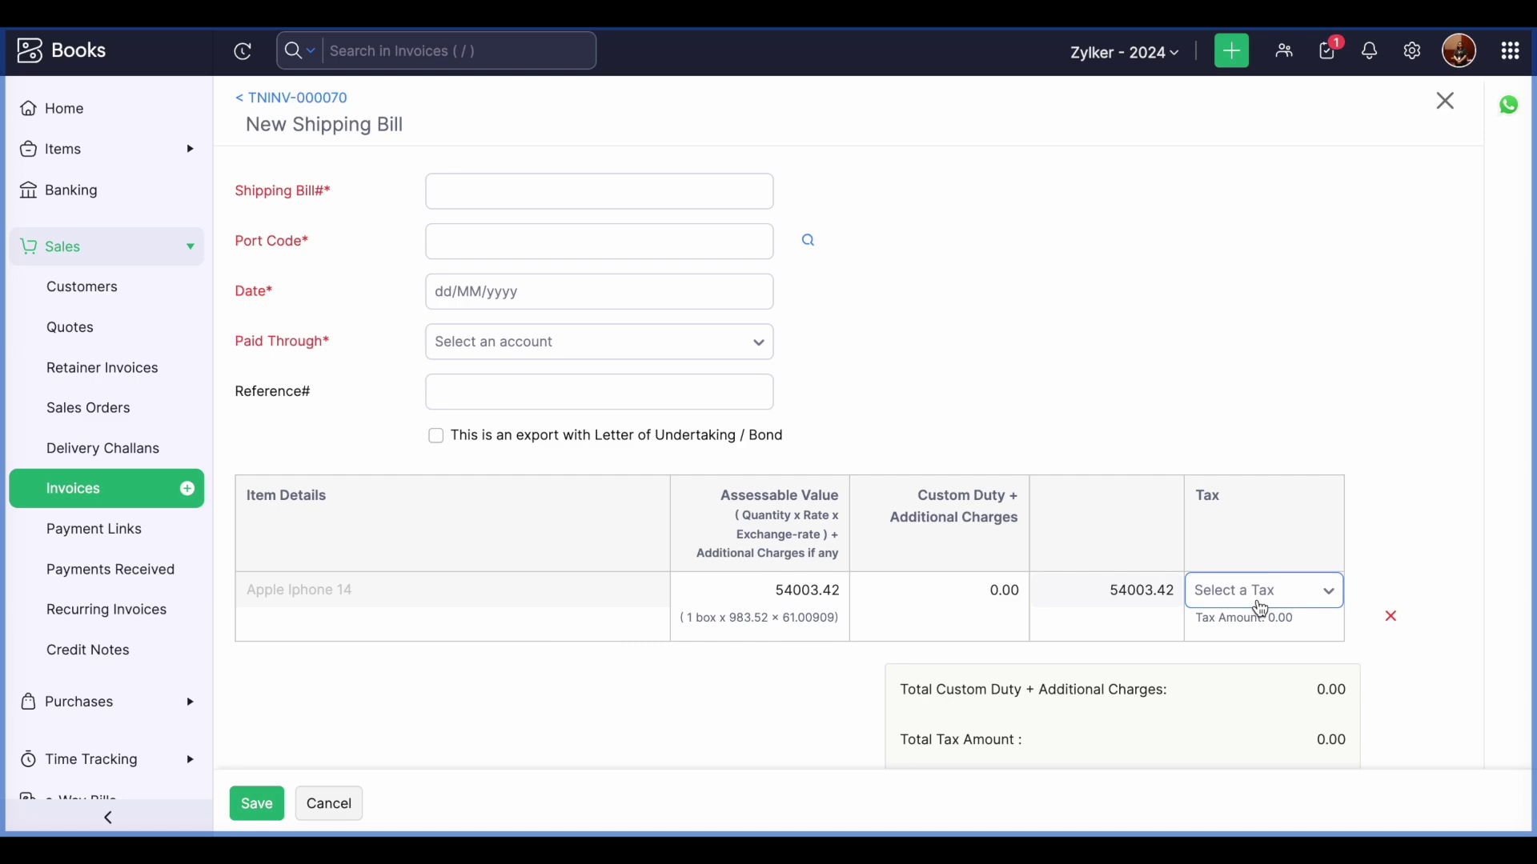
{"action": "left_click", "coordinate": [360, 807]}
{"action": "left_click", "coordinate": [778, 172]}
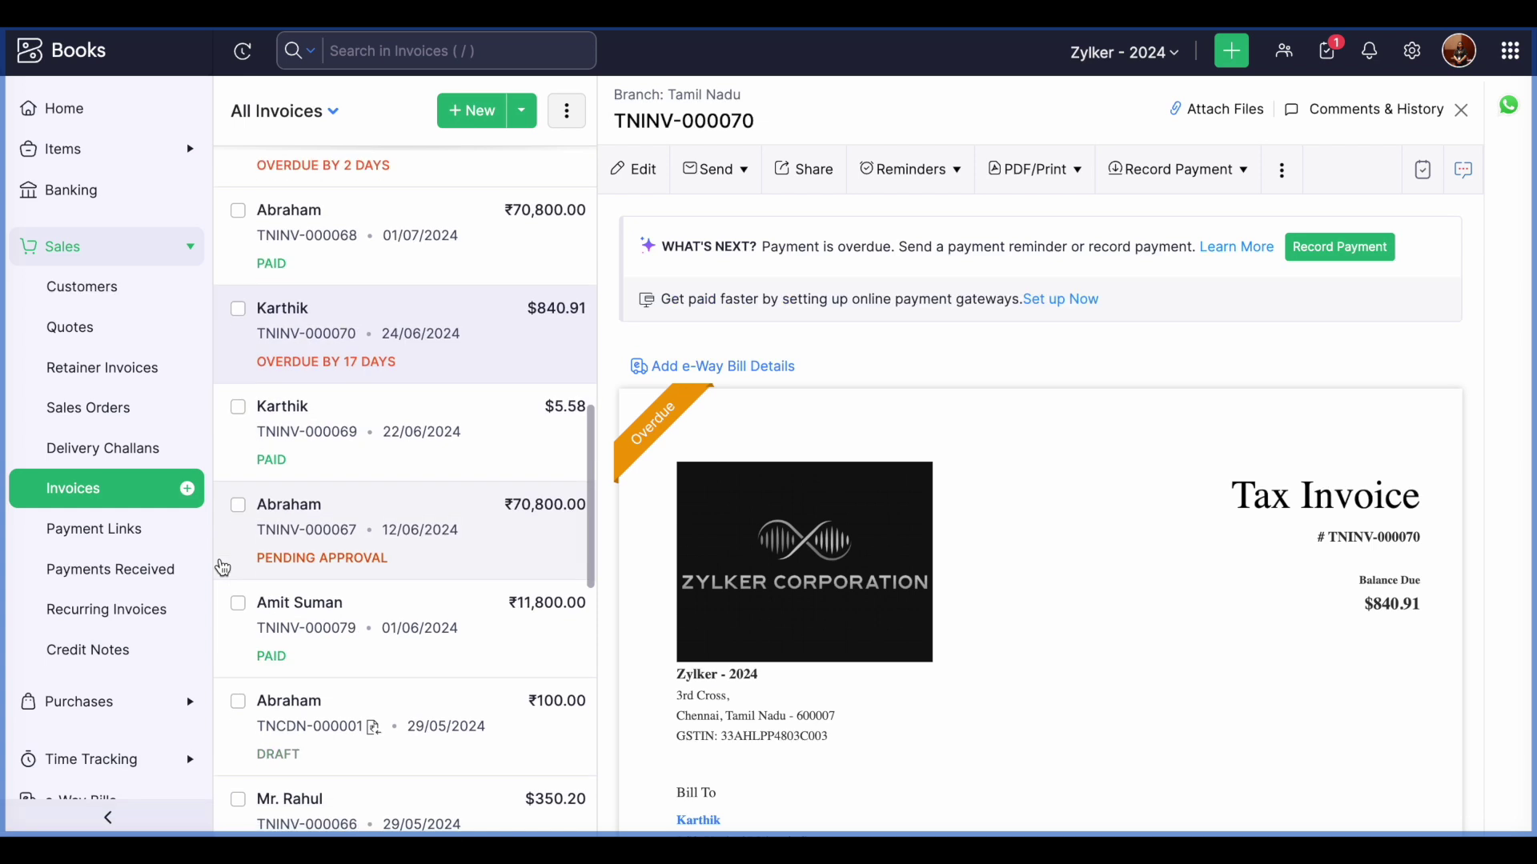
Start a new payment link for the unregistered business customer in Karnataka with a payment amount of INR 1000
{"action": "left_click", "coordinate": [1463, 110]}
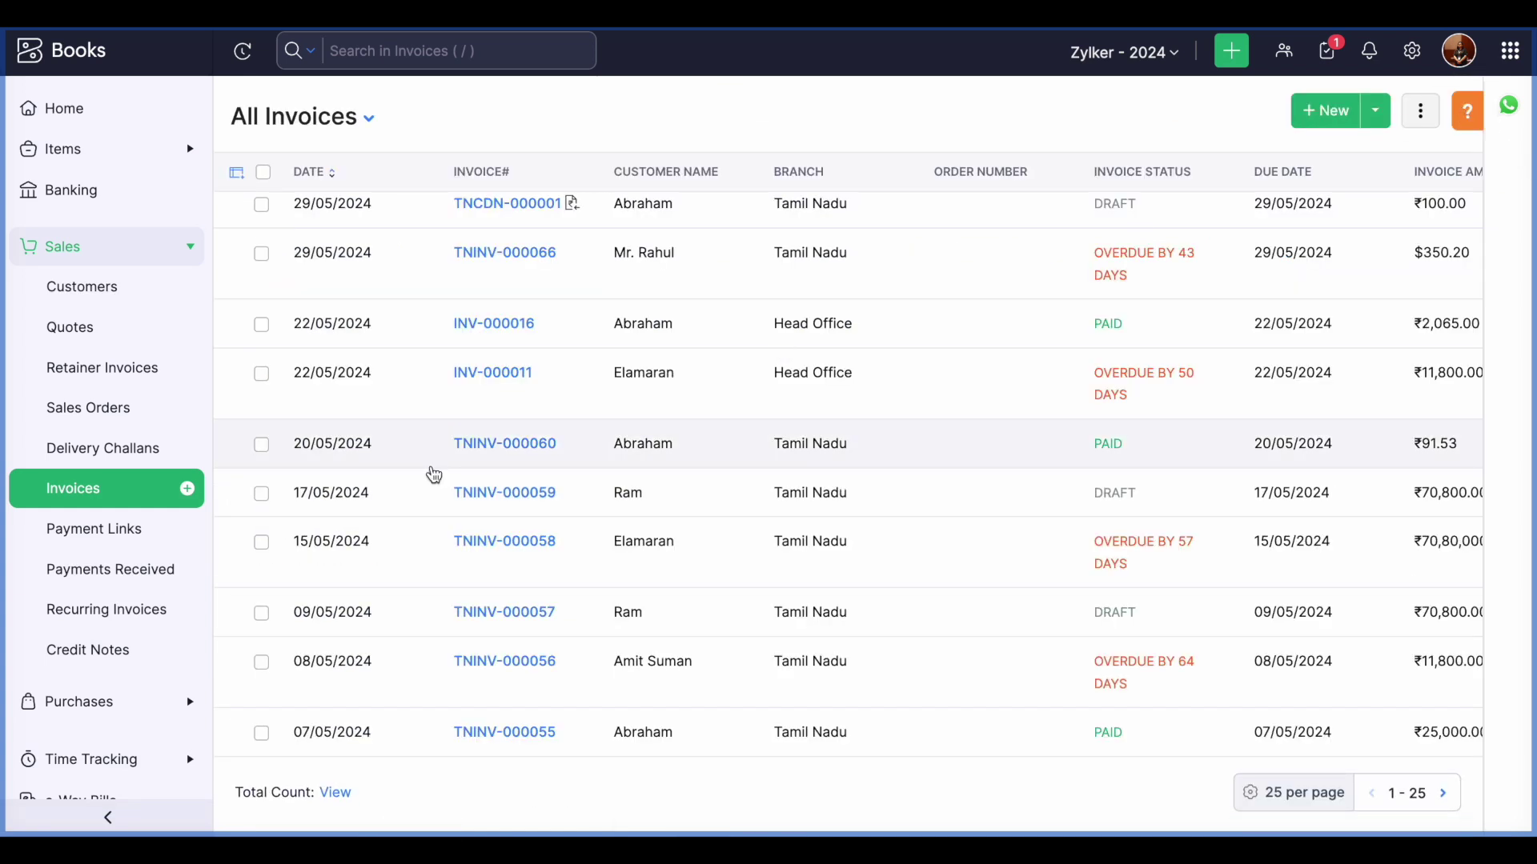
{"action": "left_click", "coordinate": [120, 548]}
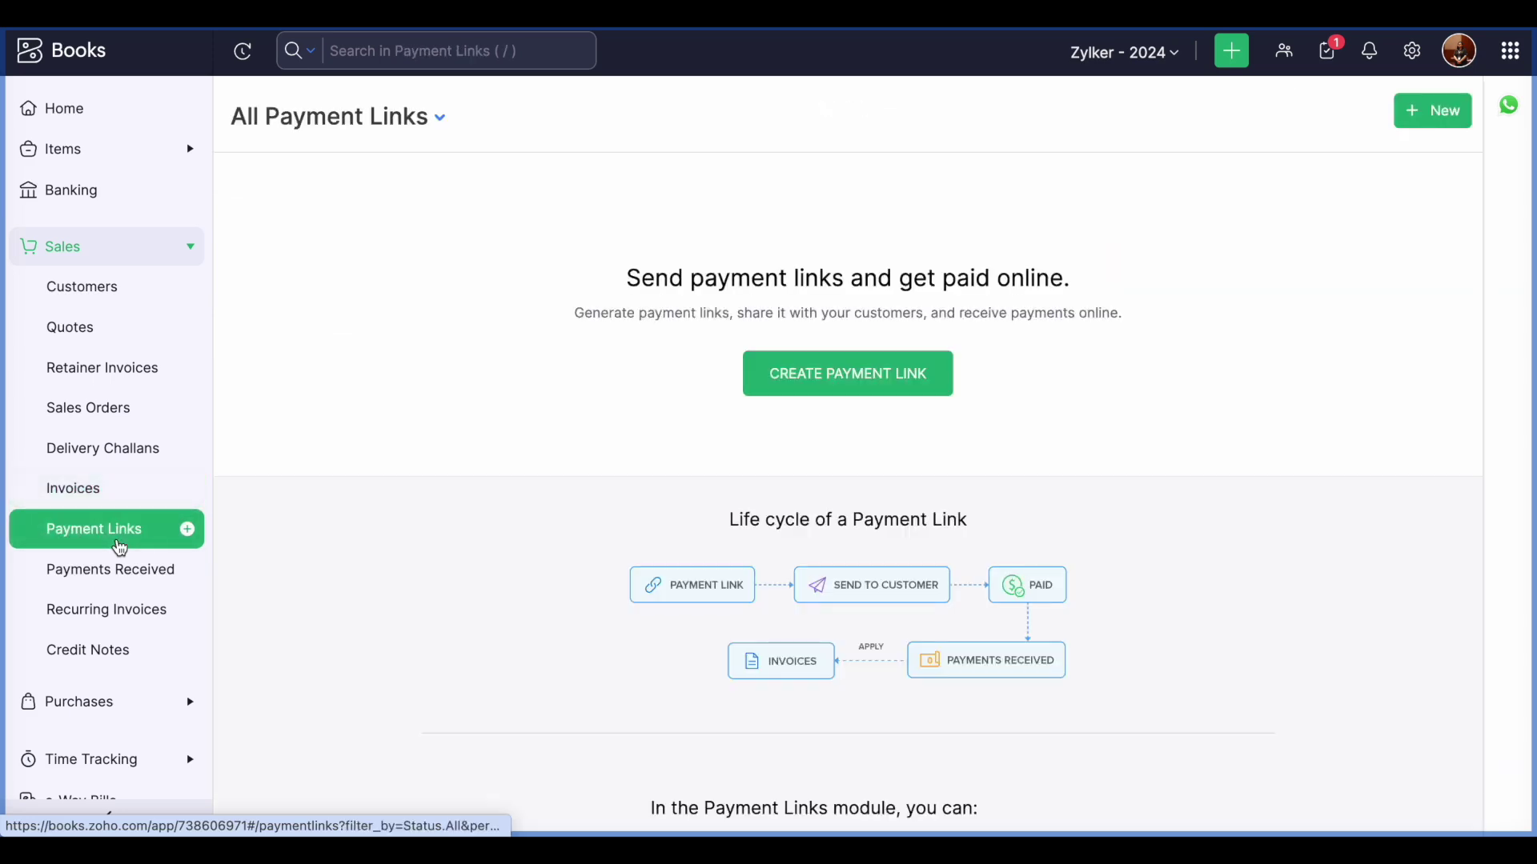
{"action": "left_click", "coordinate": [933, 361]}
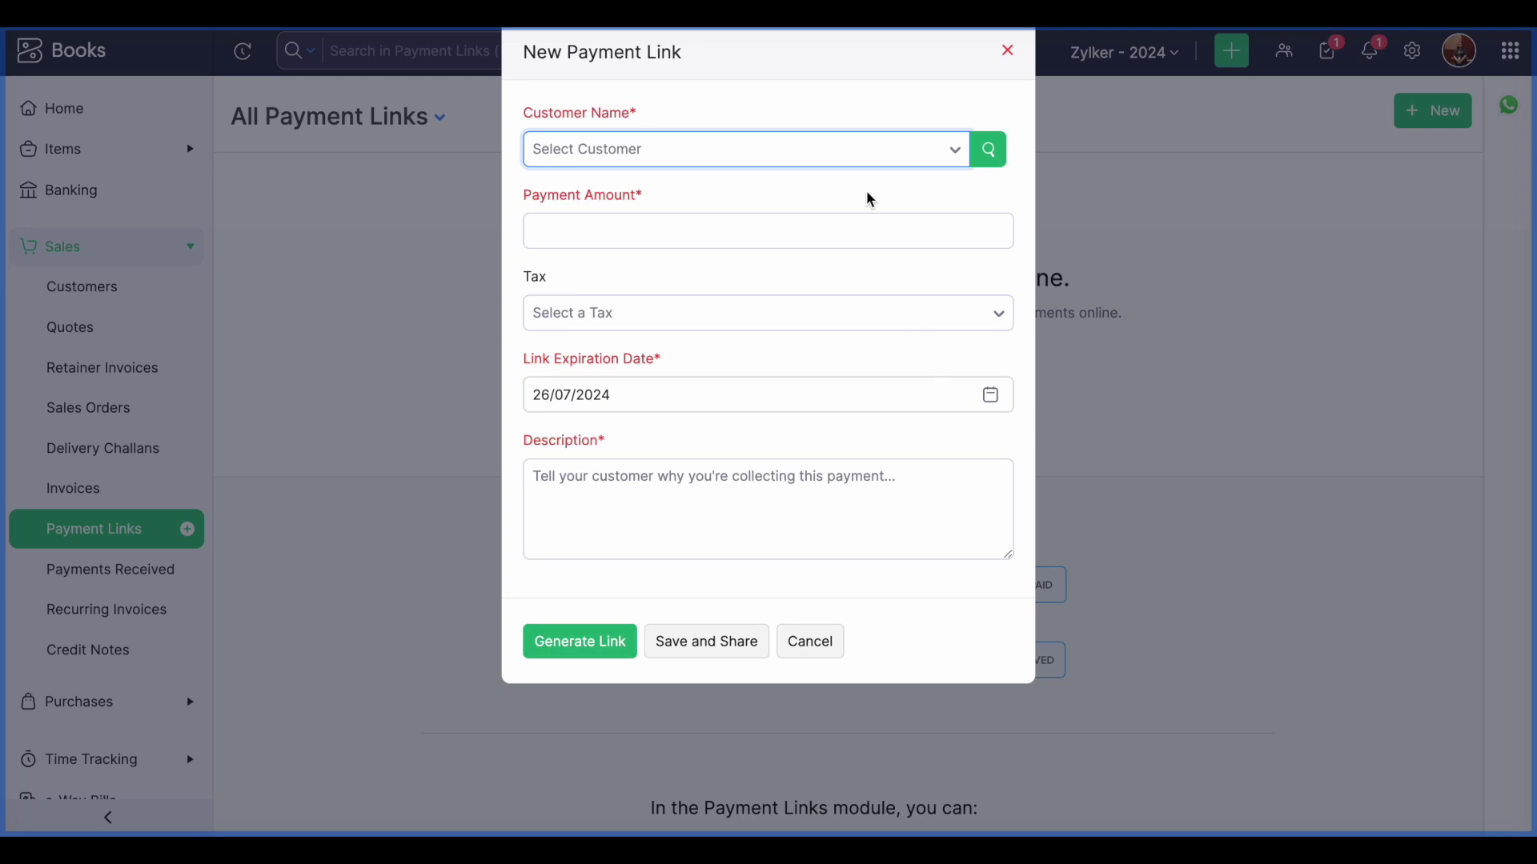
{"action": "left_click", "coordinate": [874, 166]}
{"action": "left_click", "coordinate": [702, 271]}
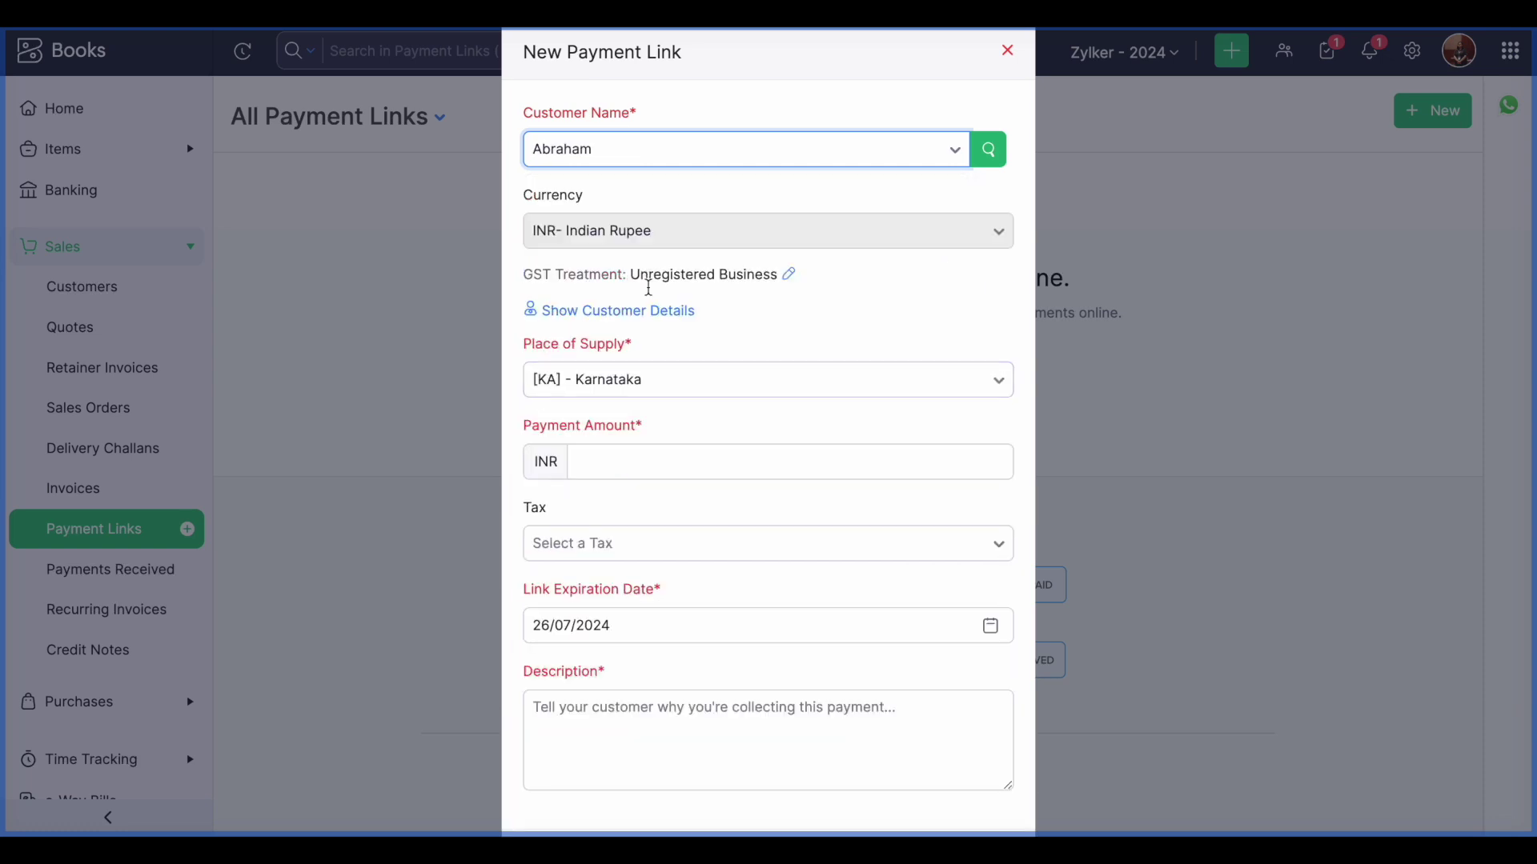
{"action": "left_click", "coordinate": [673, 458]}
{"action": "type", "text": "1000"}
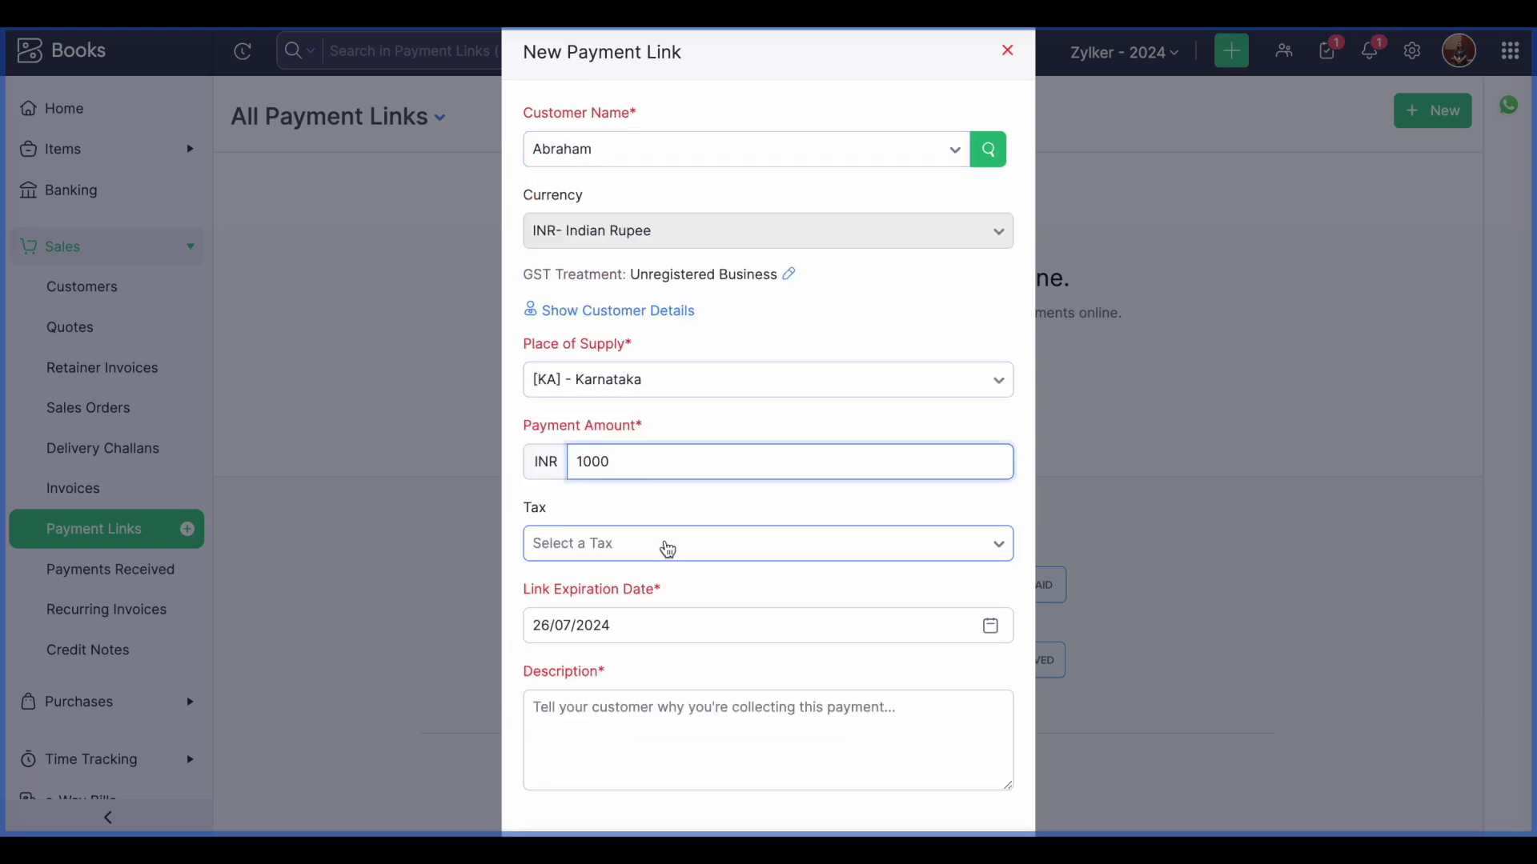
Describe the payment link as "Document verification" and generate it
{"action": "scroll", "coordinate": [703, 566], "scroll_direction": "down", "scroll_amount": 2}
{"action": "left_click", "coordinate": [659, 621]}
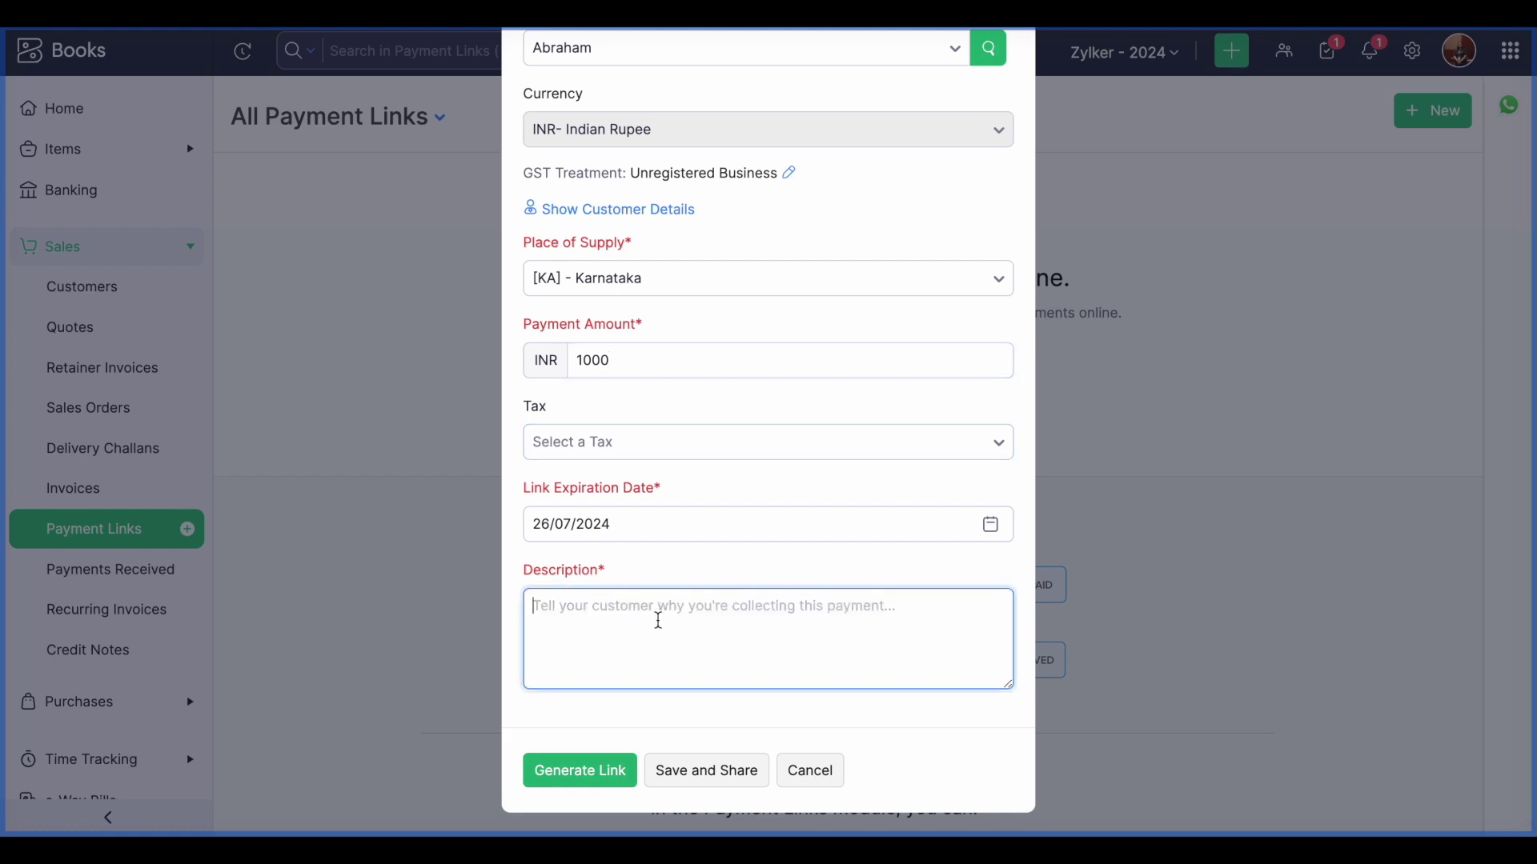
{"action": "type", "text": "Docu"}
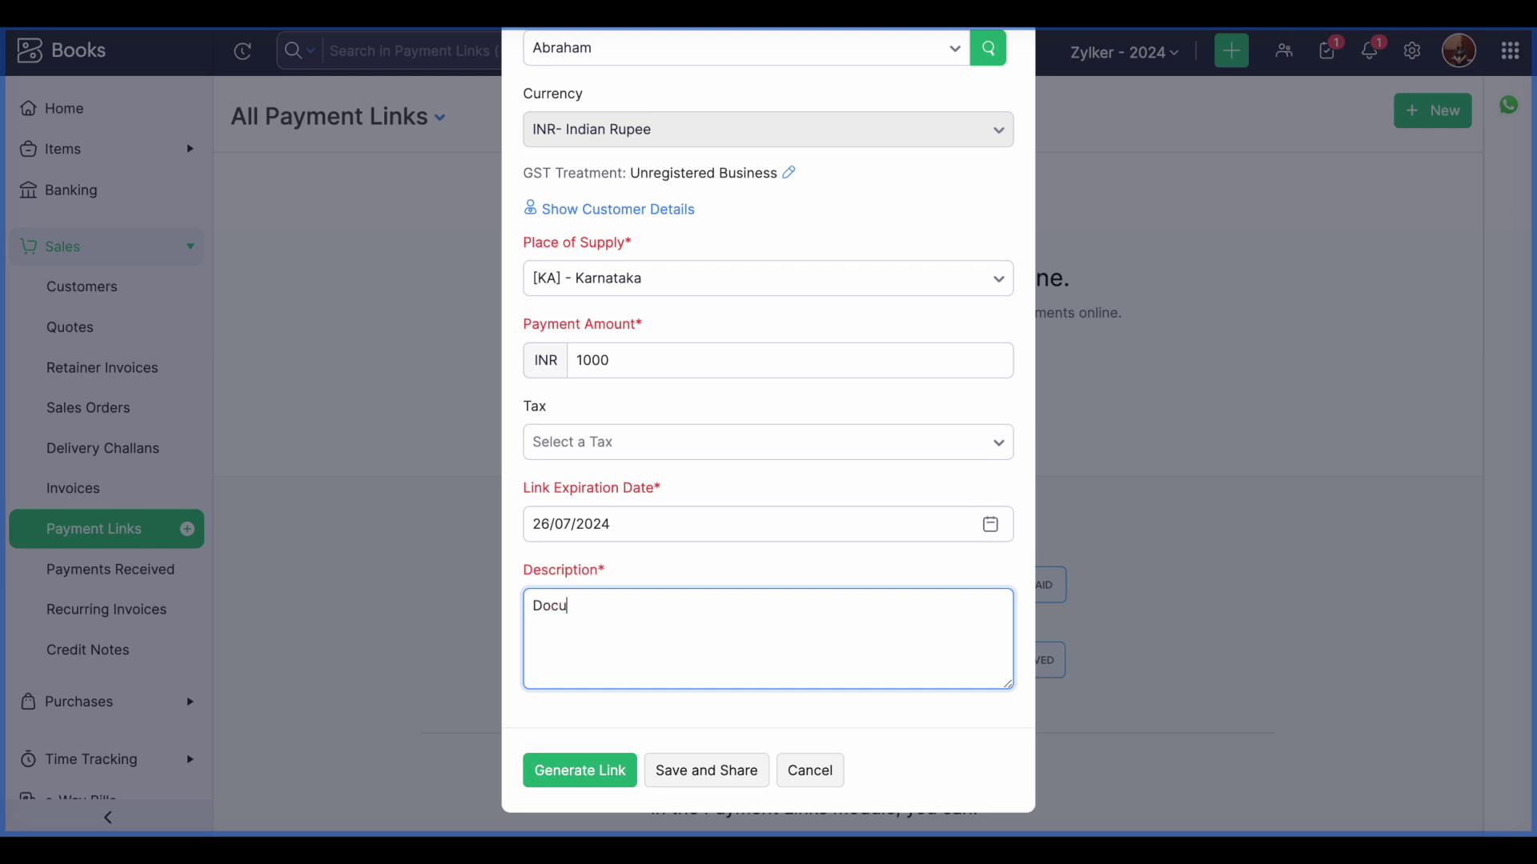
{"action": "type", "text": "me"}
{"action": "key", "text": "BackSpace"}
{"action": "key", "text": "BackSpace"}
{"action": "type", "text": "ment verification"}
{"action": "left_click", "coordinate": [596, 770]}
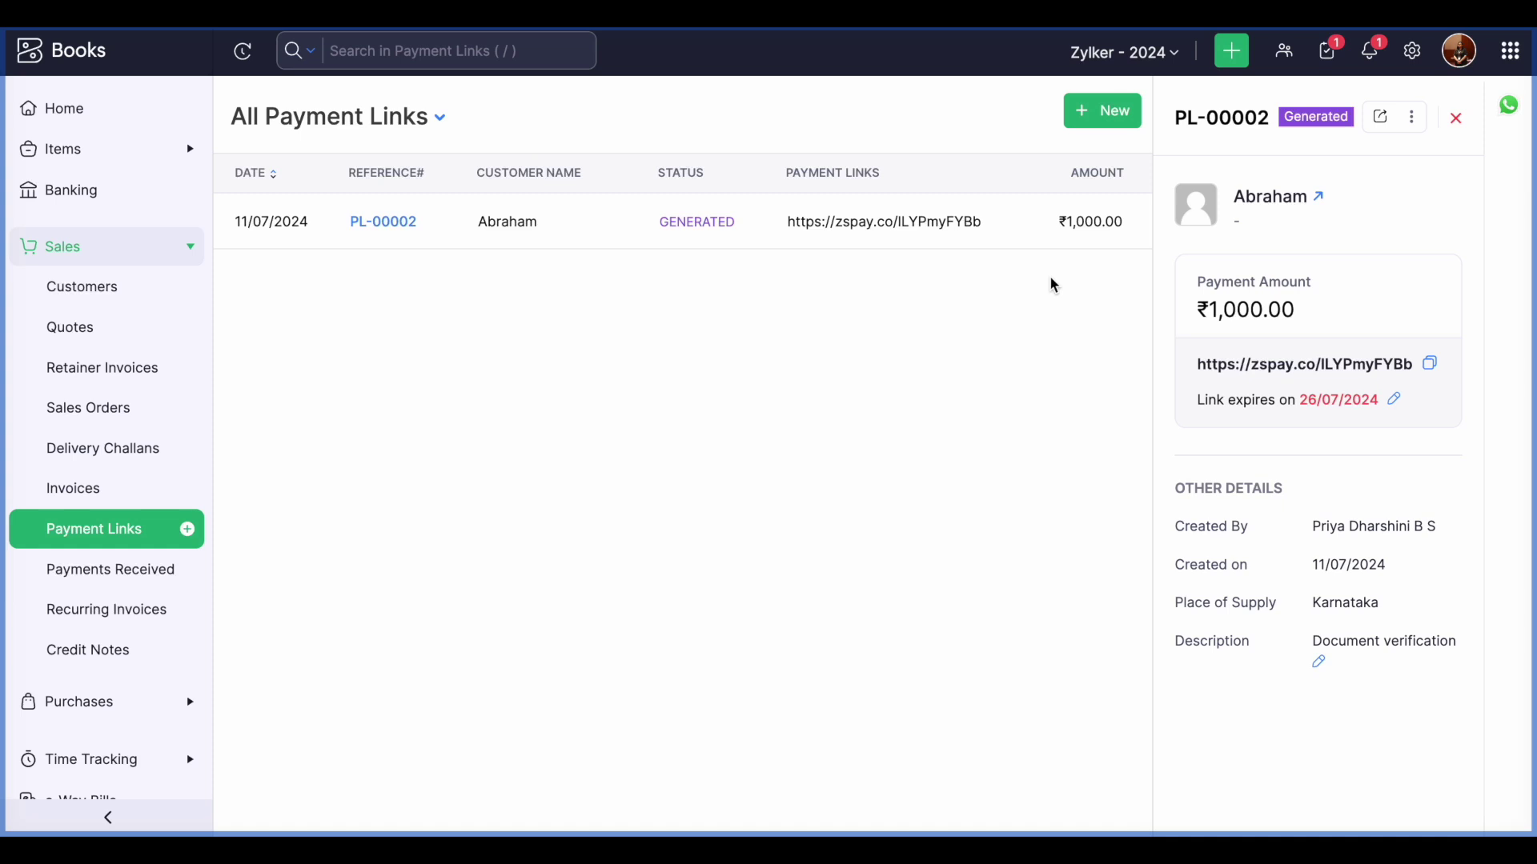
Open the weekly "Sales" recurring invoice for editing, review its schedule fields and item table, and leave without saving
{"action": "left_click", "coordinate": [132, 616]}
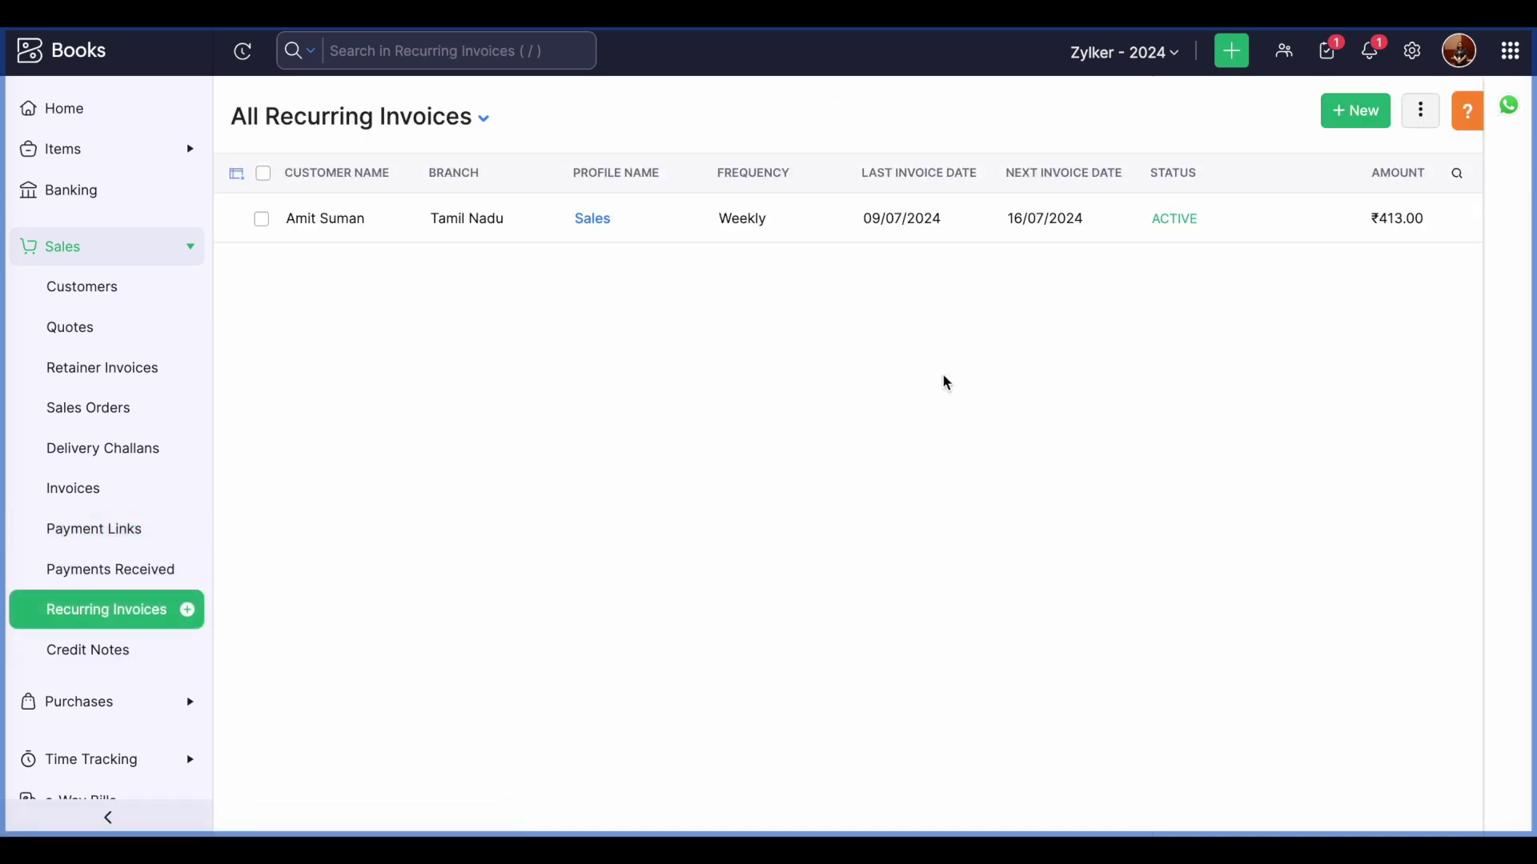
{"action": "left_click", "coordinate": [906, 237]}
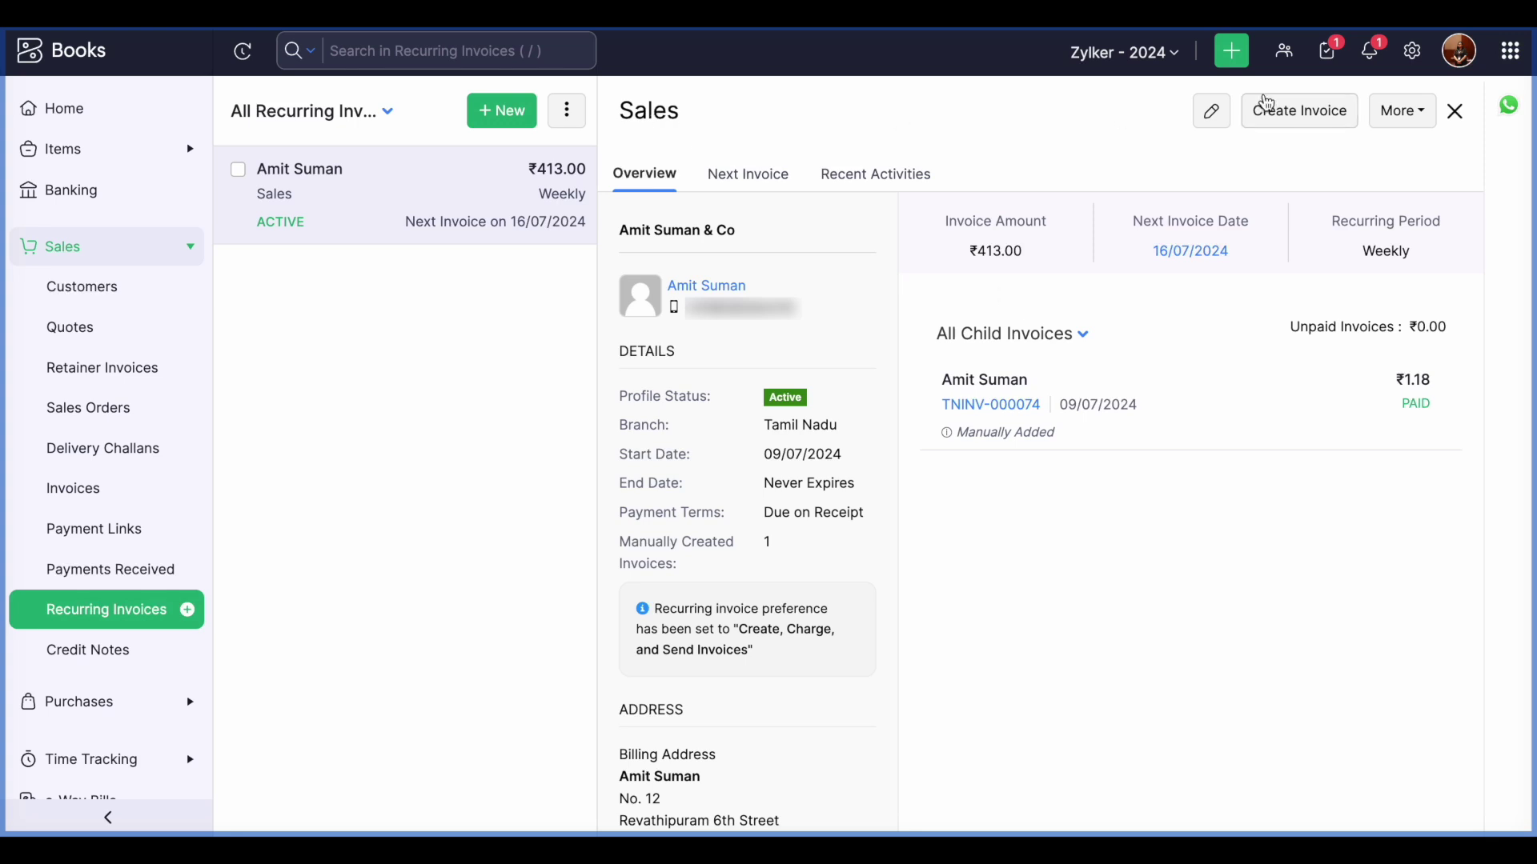
{"action": "left_click", "coordinate": [1210, 111]}
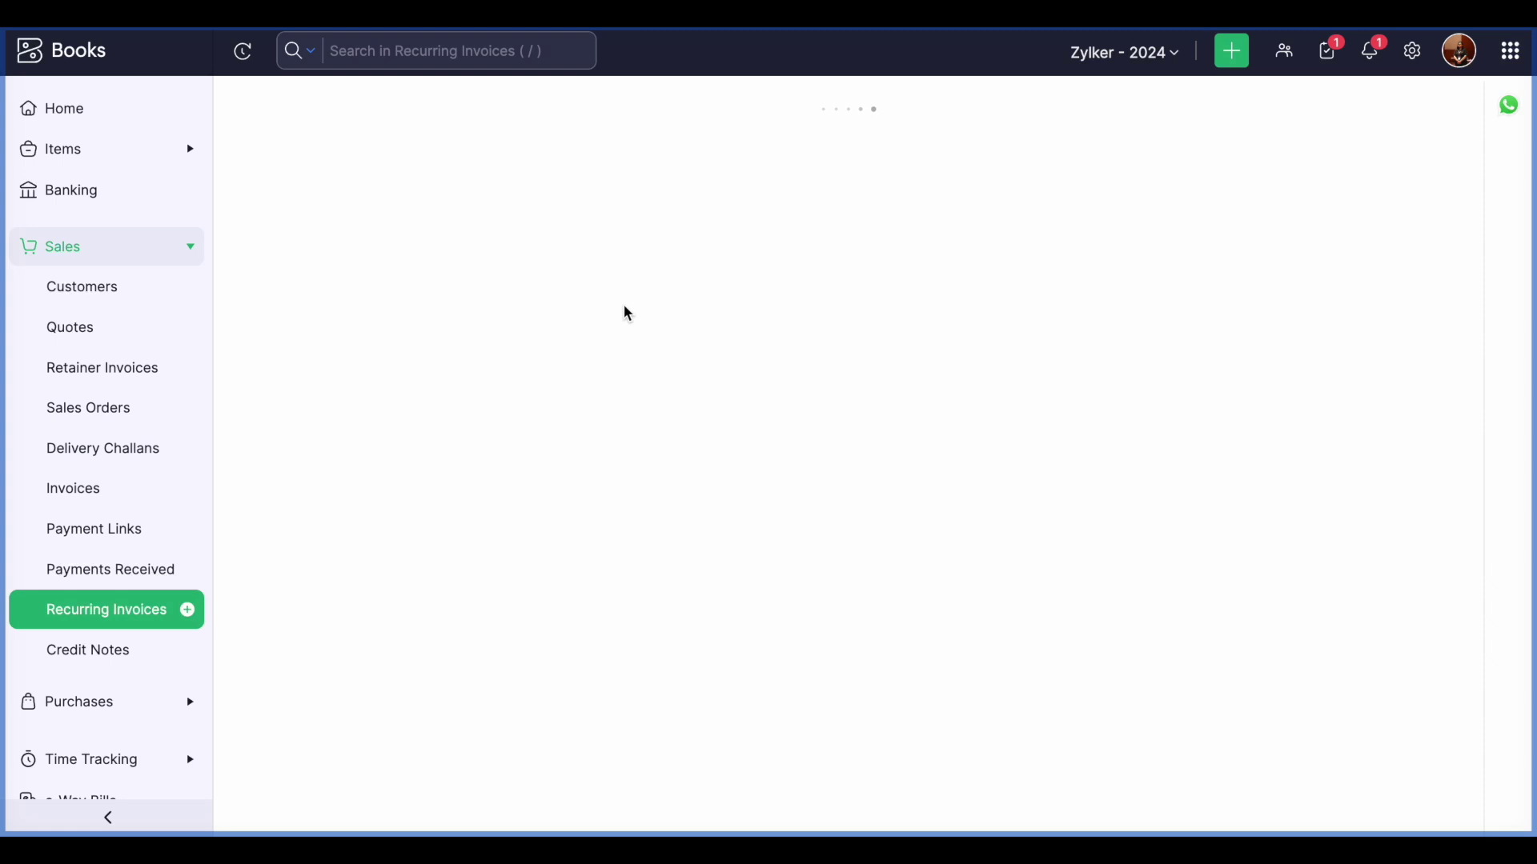
{"action": "scroll", "coordinate": [625, 307], "scroll_direction": "down", "scroll_amount": 2}
{"action": "scroll", "coordinate": [625, 312], "scroll_direction": "down", "scroll_amount": 3}
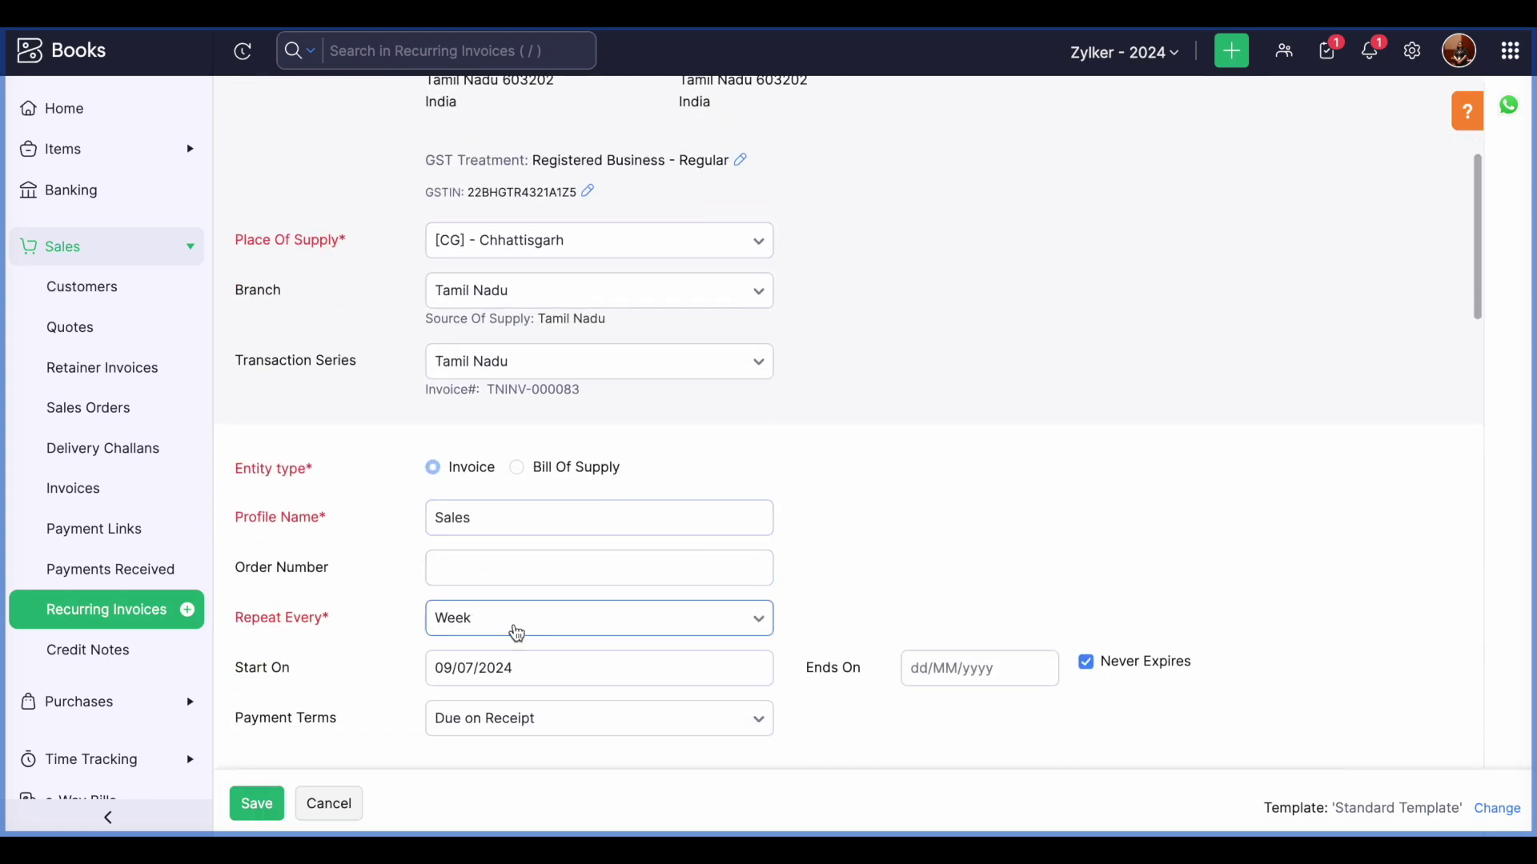
{"action": "scroll", "coordinate": [549, 634], "scroll_direction": "down", "scroll_amount": 1}
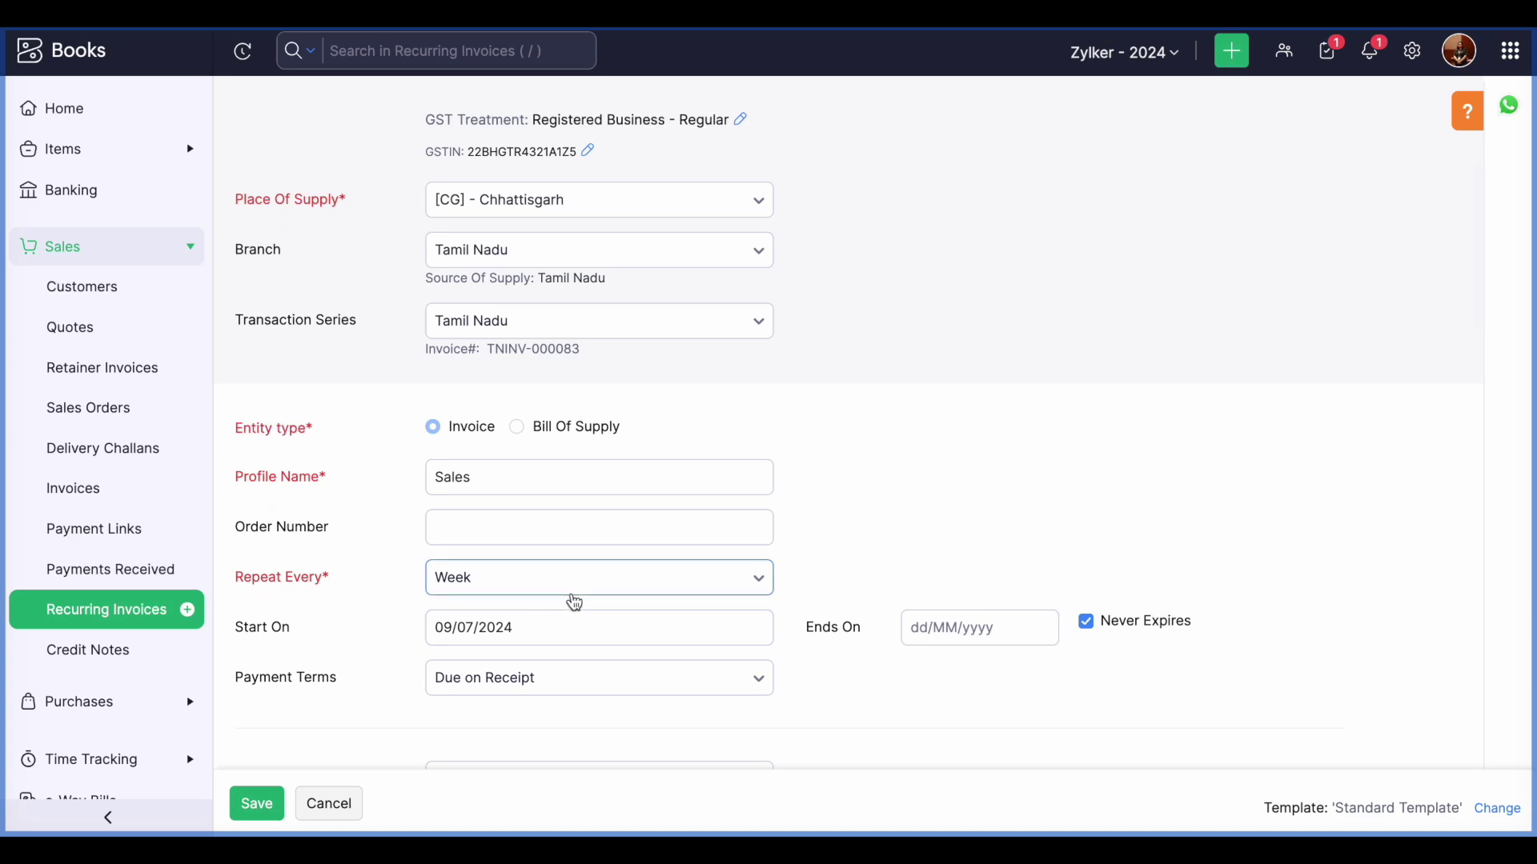
{"action": "scroll", "coordinate": [573, 604], "scroll_direction": "down", "scroll_amount": 1}
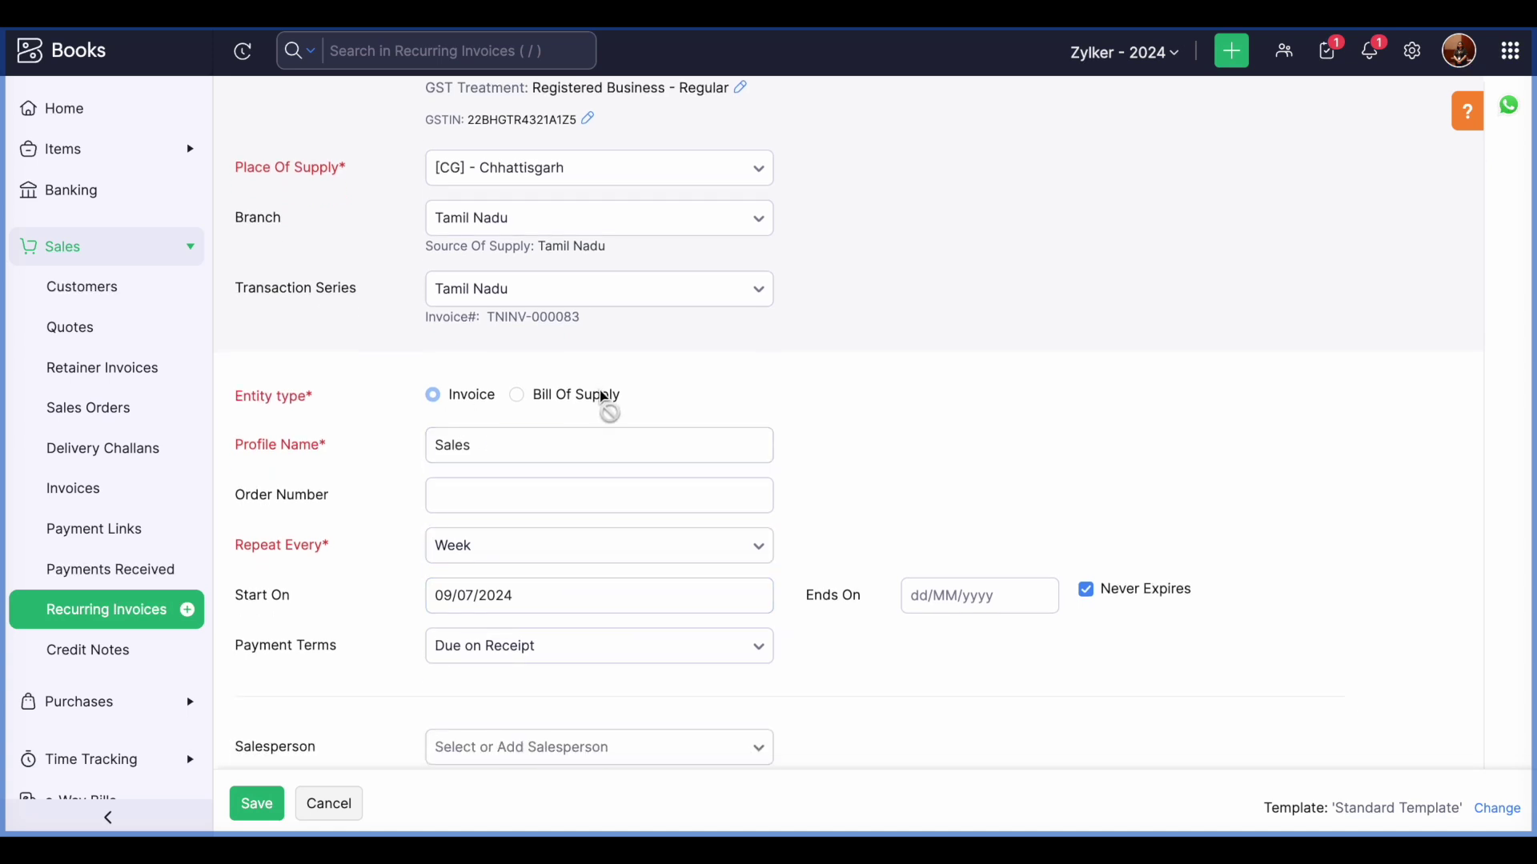
{"action": "scroll", "coordinate": [751, 437], "scroll_direction": "down", "scroll_amount": 5}
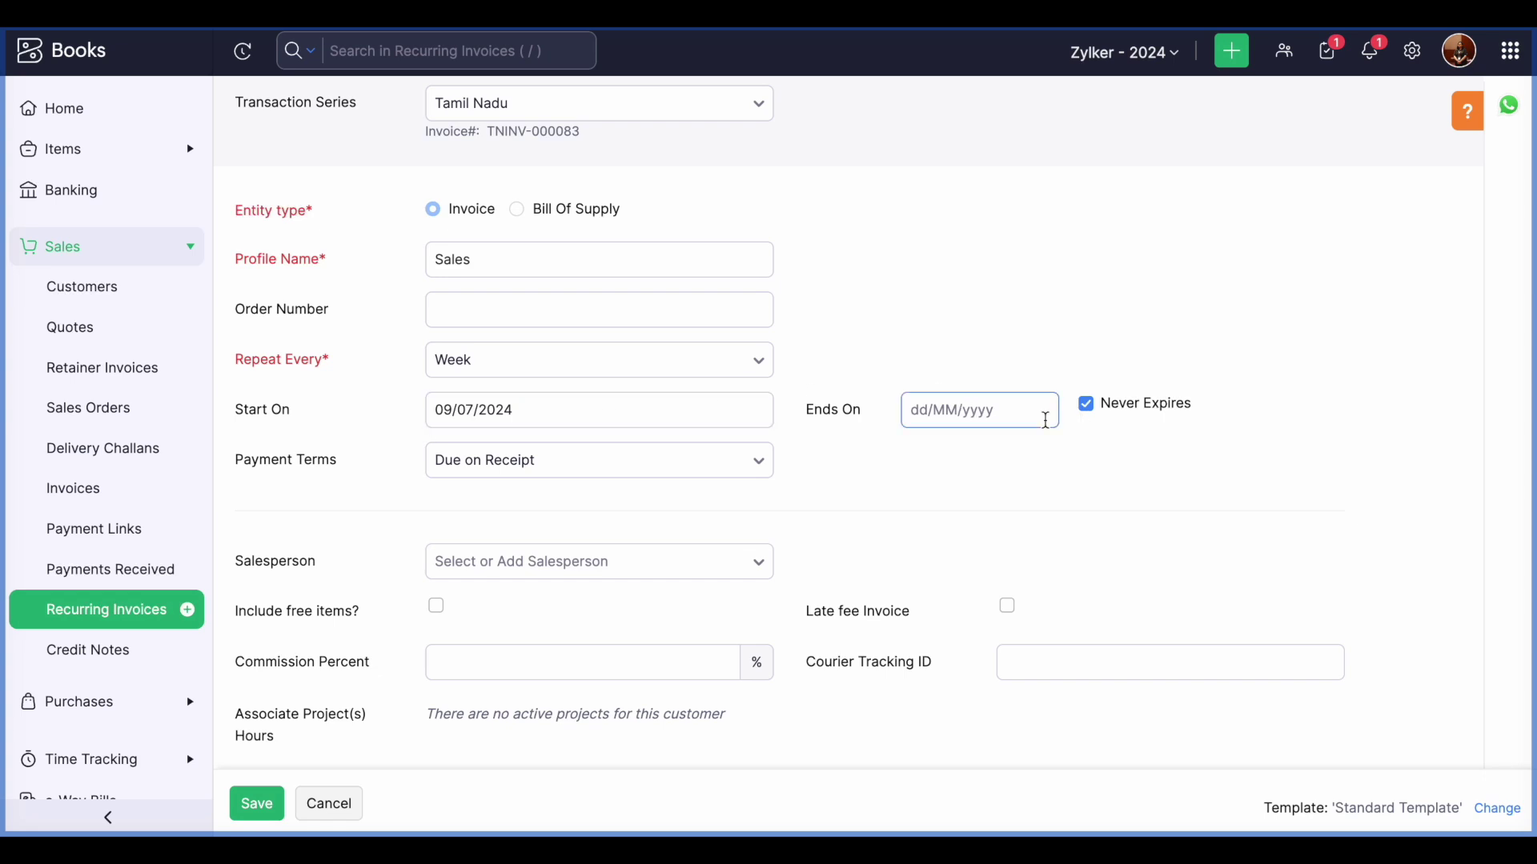
{"action": "scroll", "coordinate": [1121, 525], "scroll_direction": "down", "scroll_amount": 10}
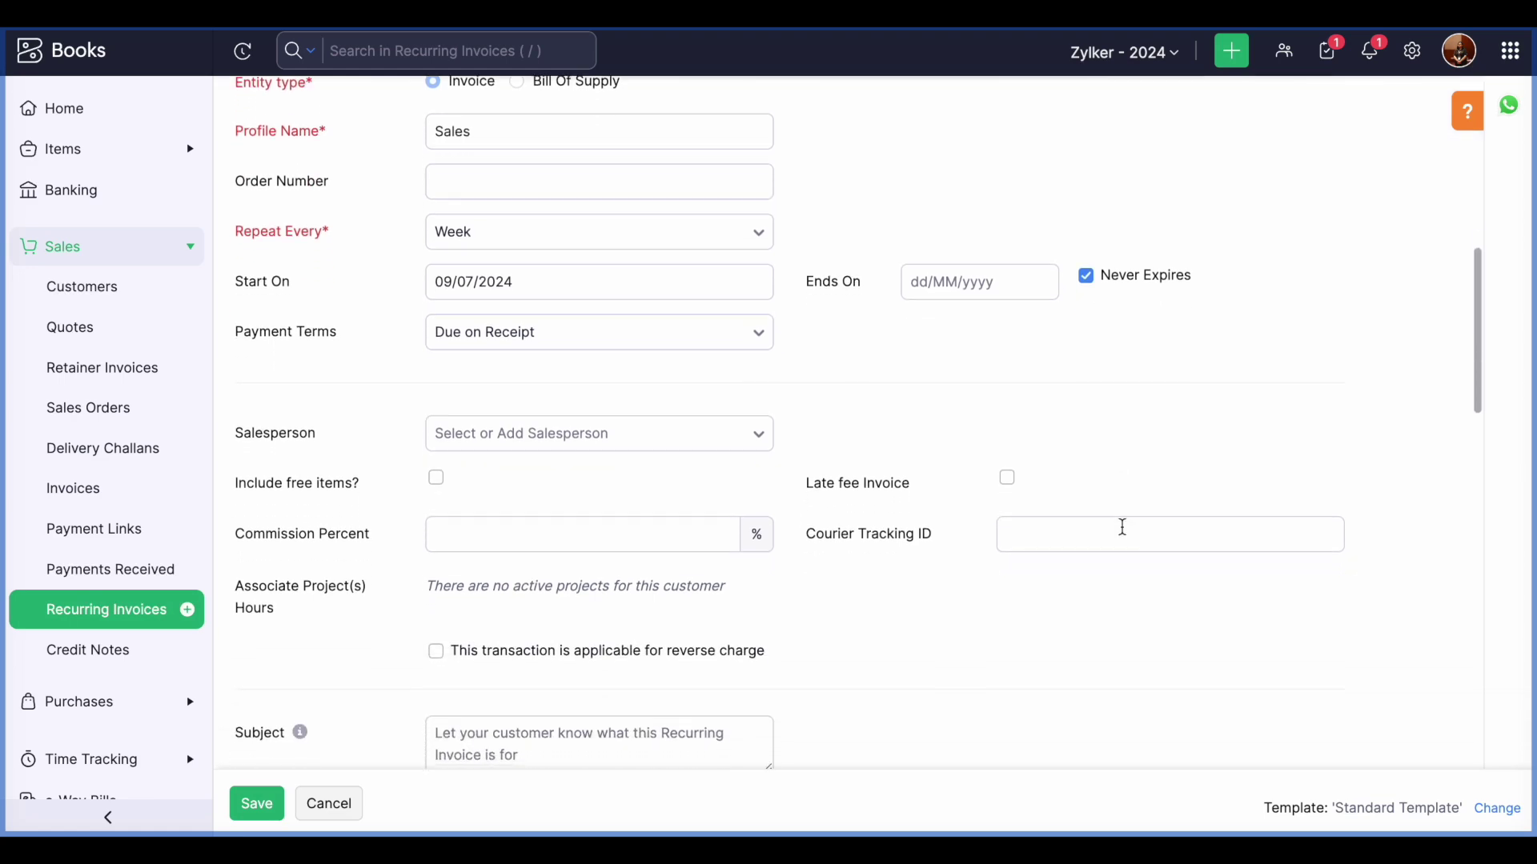
{"action": "scroll", "coordinate": [1008, 498], "scroll_direction": "down", "scroll_amount": 1}
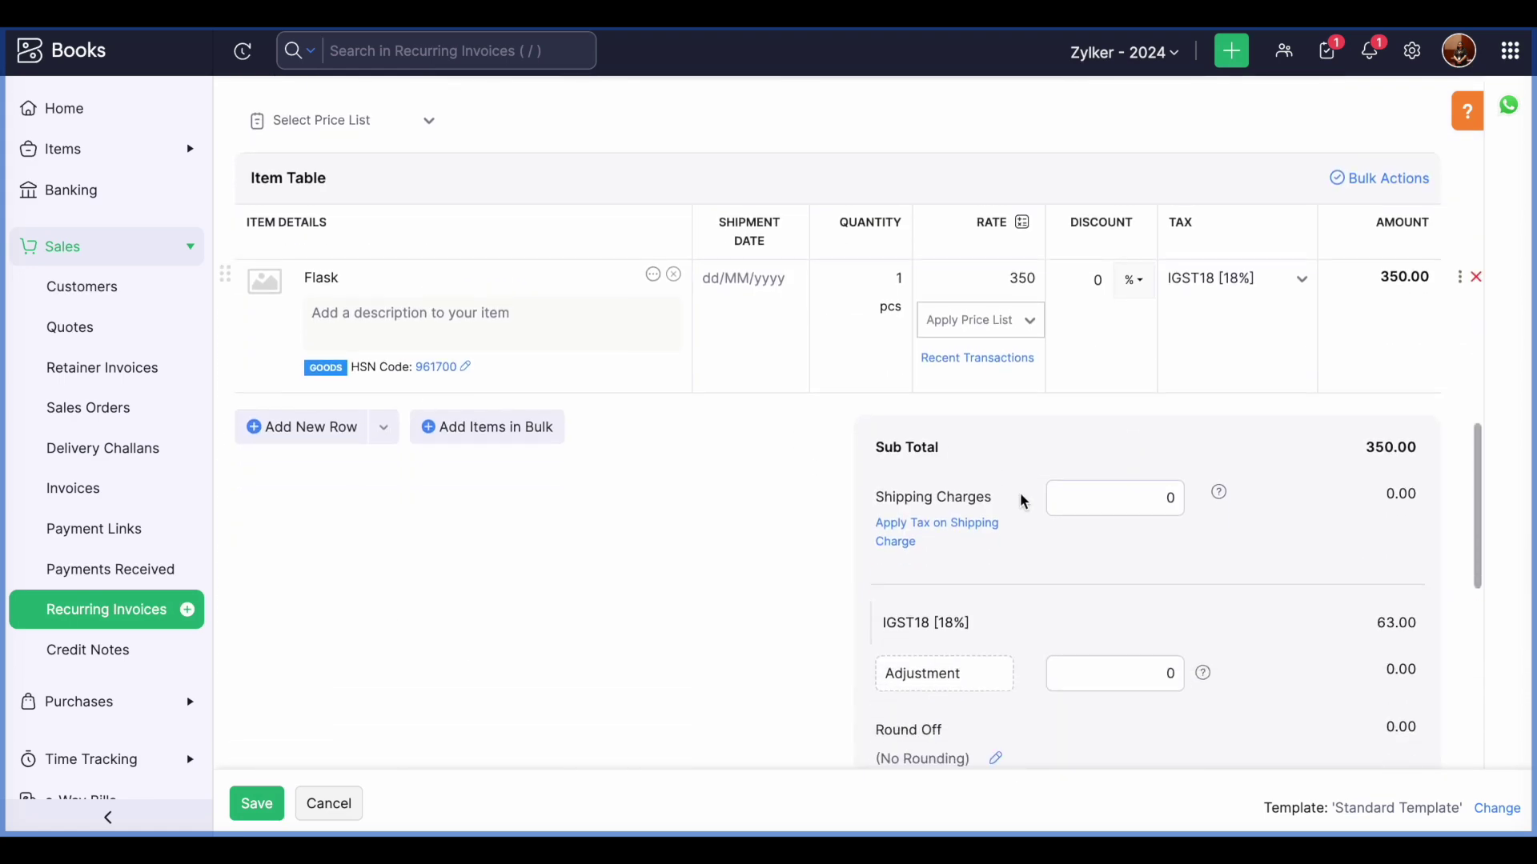
{"action": "scroll", "coordinate": [1021, 597], "scroll_direction": "down", "scroll_amount": 4}
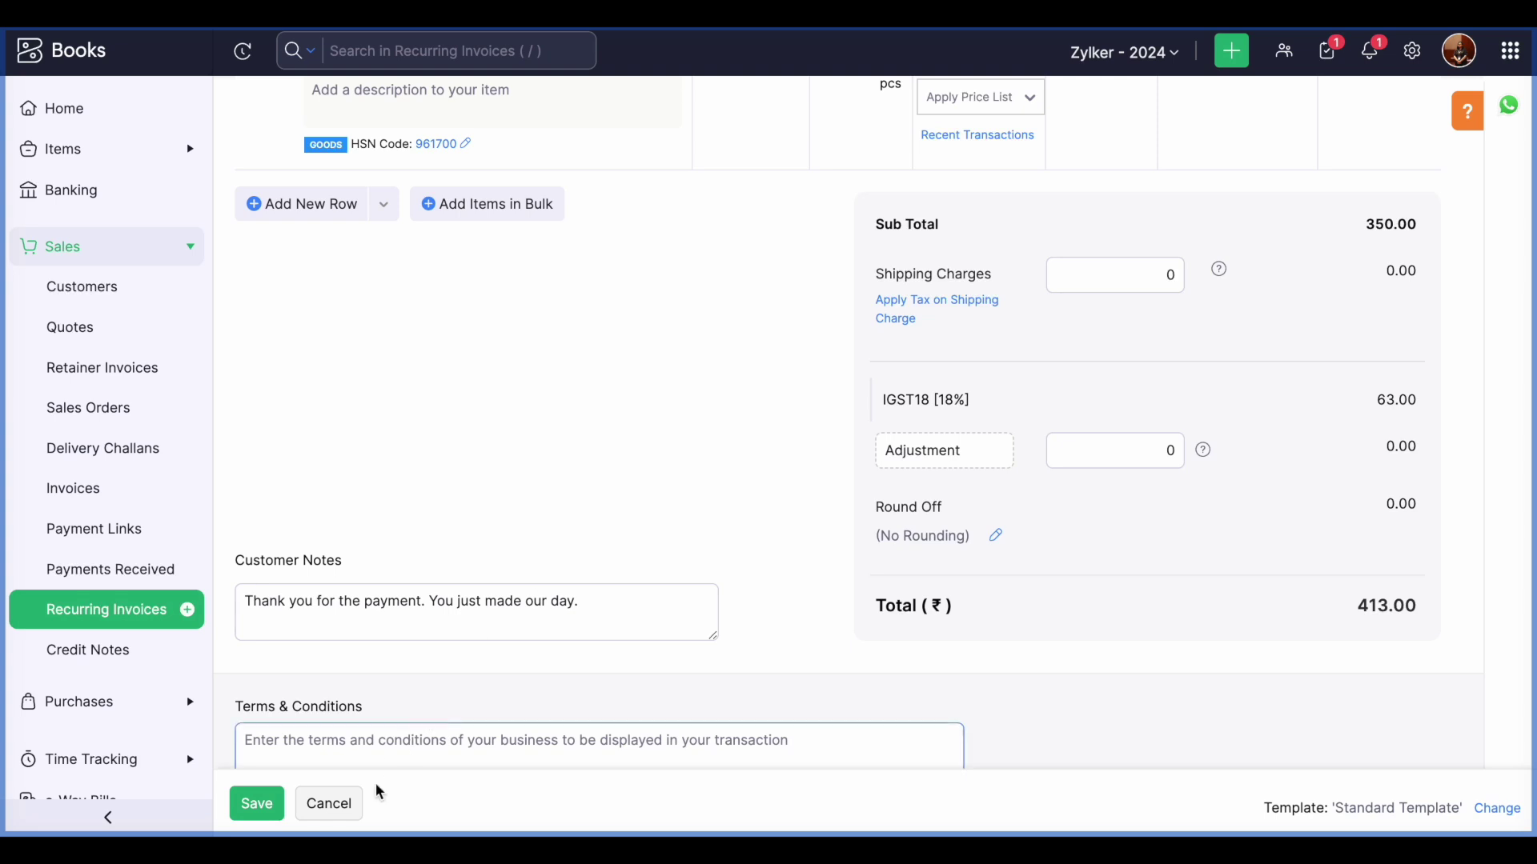
{"action": "left_click", "coordinate": [348, 808]}
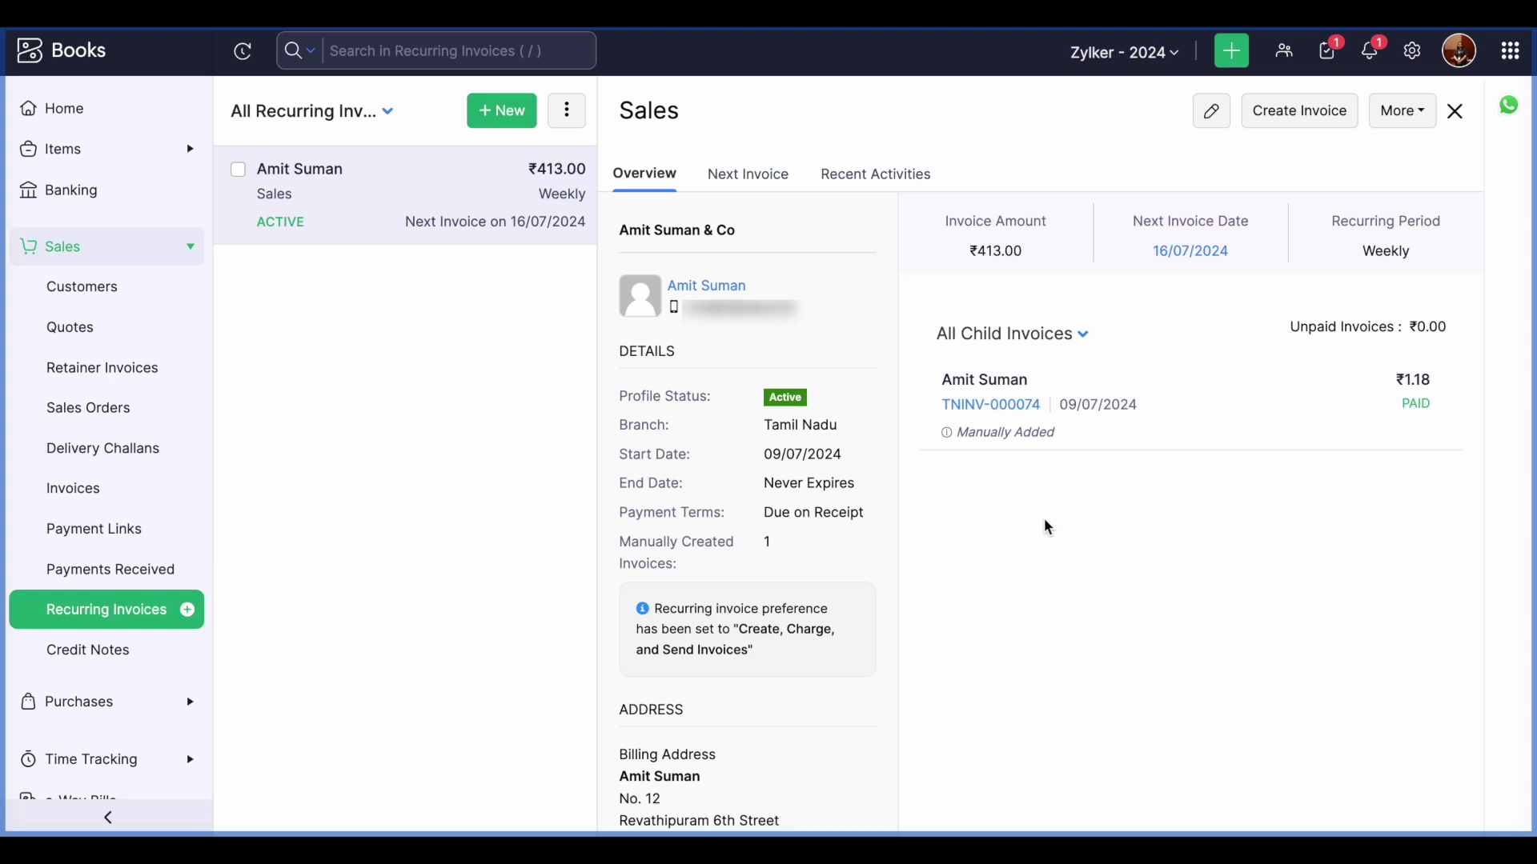
Preview the next invoice of the "Sales" recurring profile, check its additional actions, and close the profile
{"action": "left_click", "coordinate": [775, 189]}
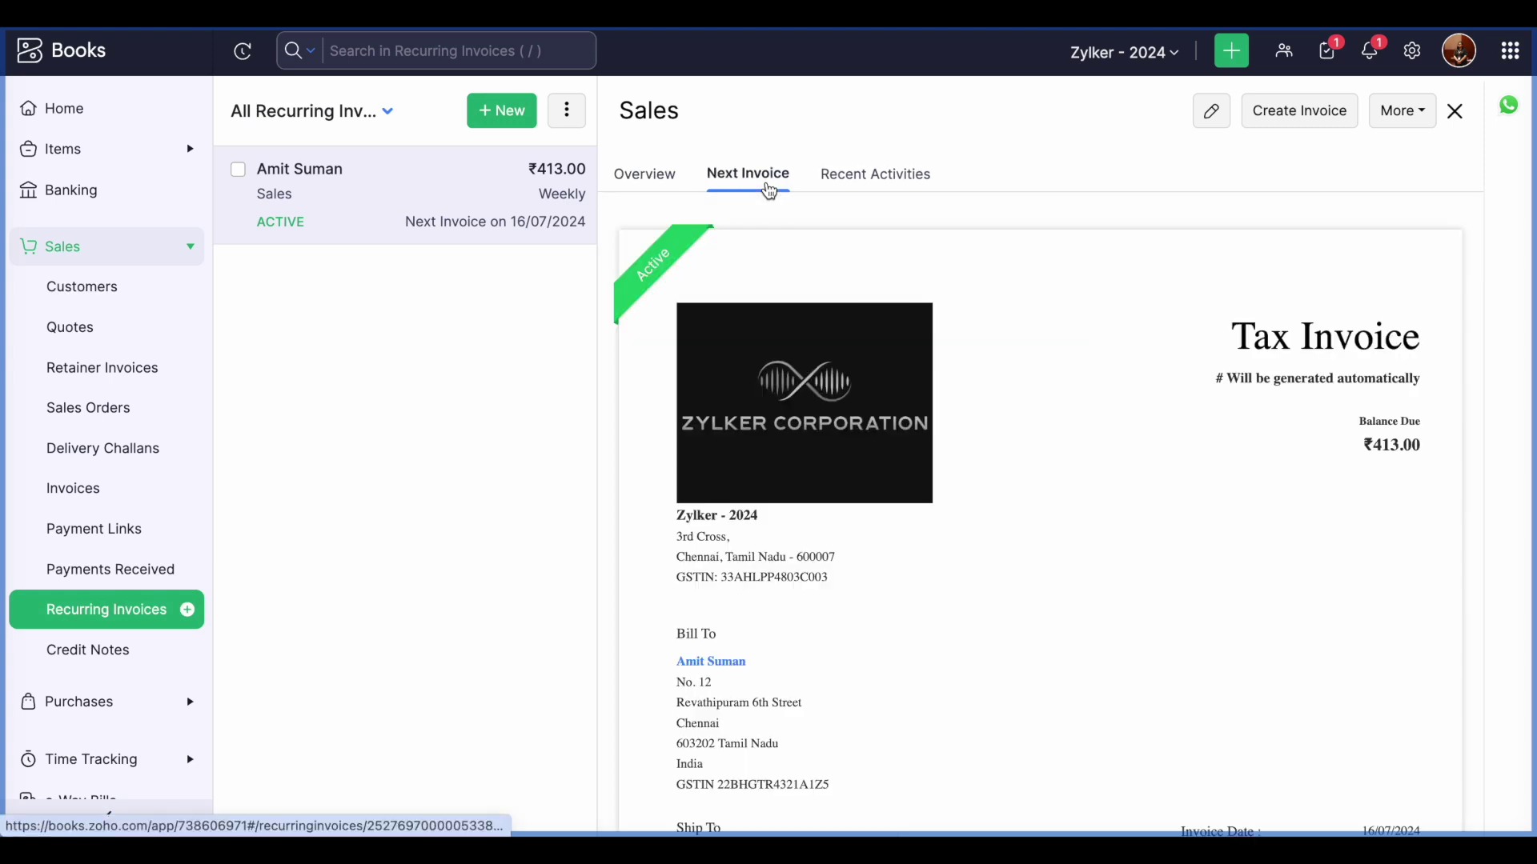
{"action": "left_click", "coordinate": [644, 174]}
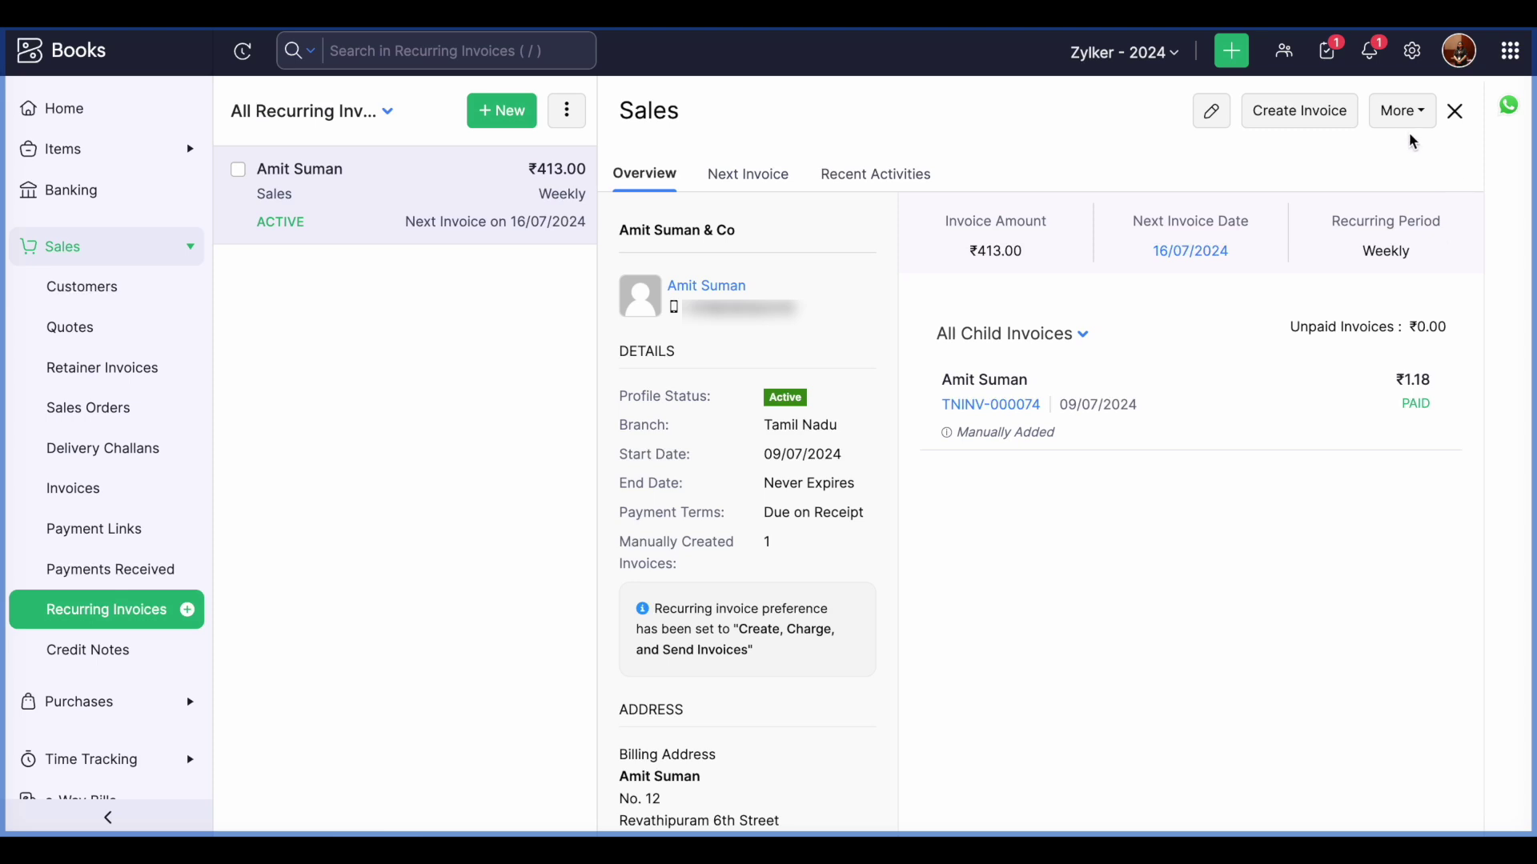
{"action": "left_click", "coordinate": [1400, 111]}
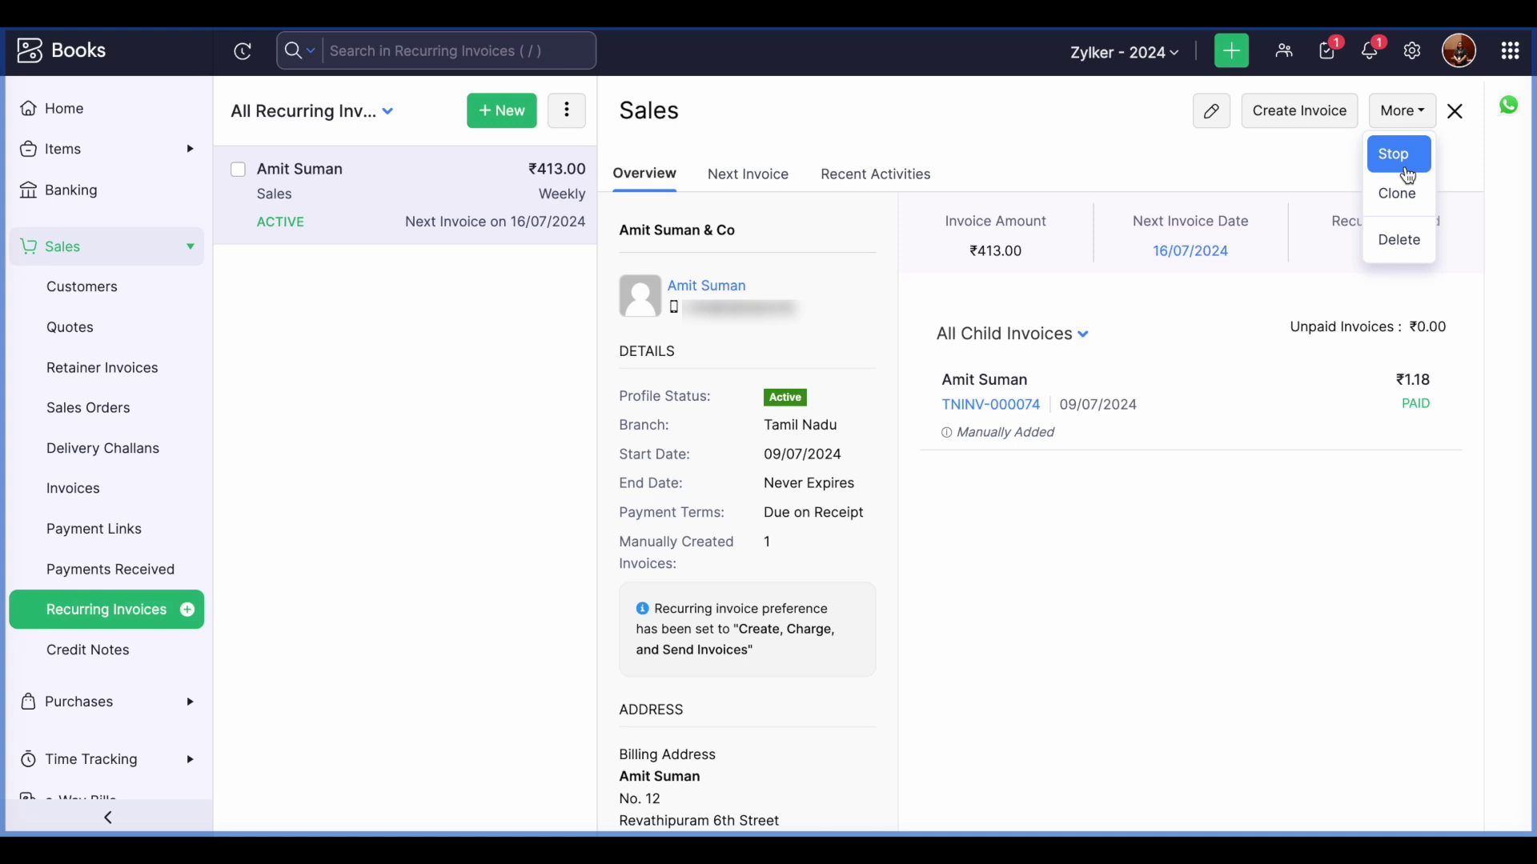
{"action": "left_click", "coordinate": [1456, 111]}
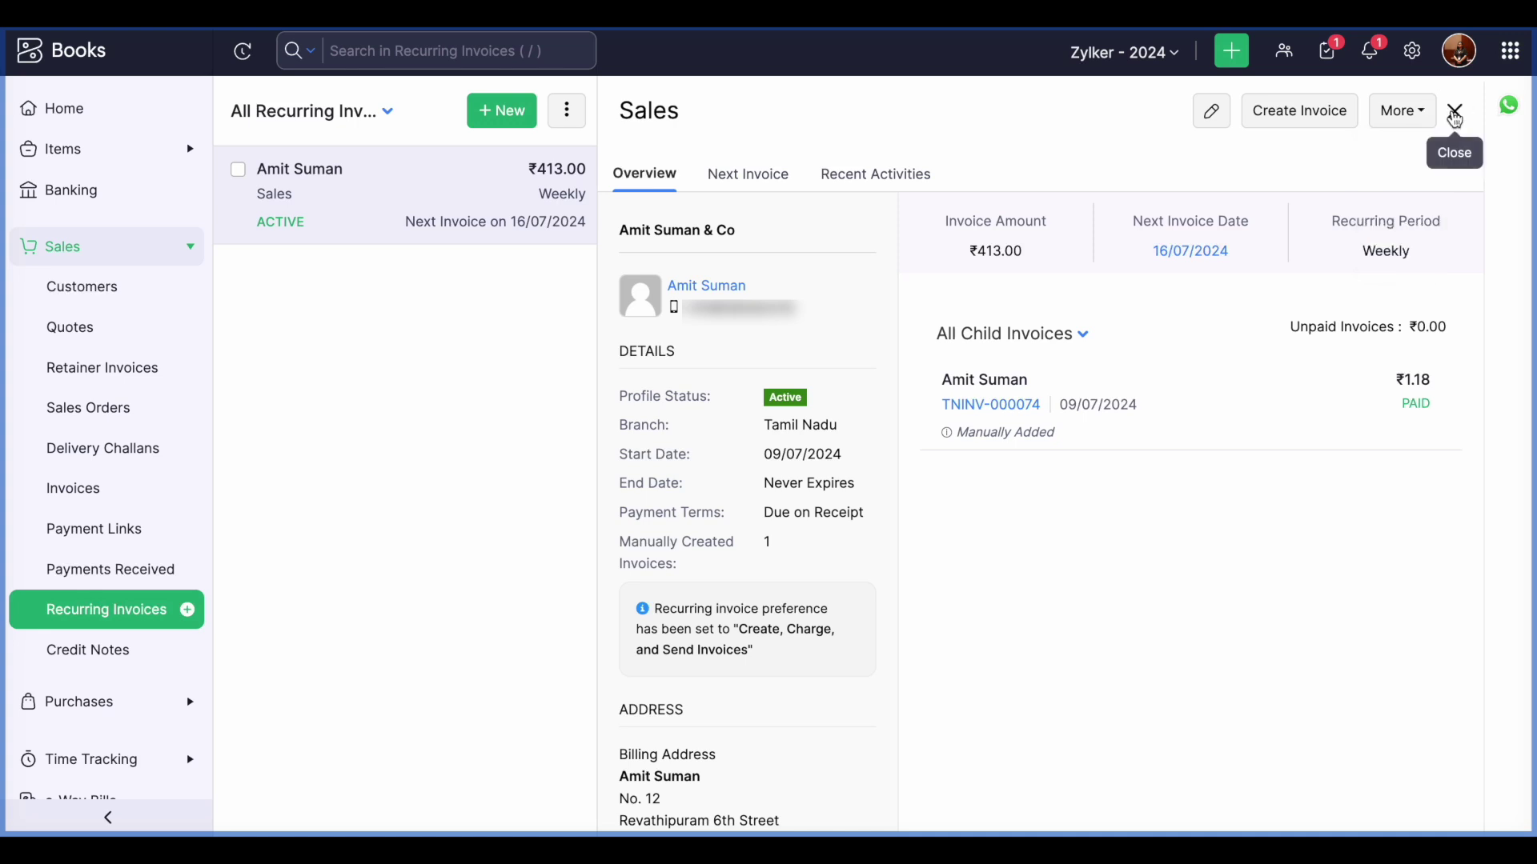
{"action": "left_click", "coordinate": [1455, 112]}
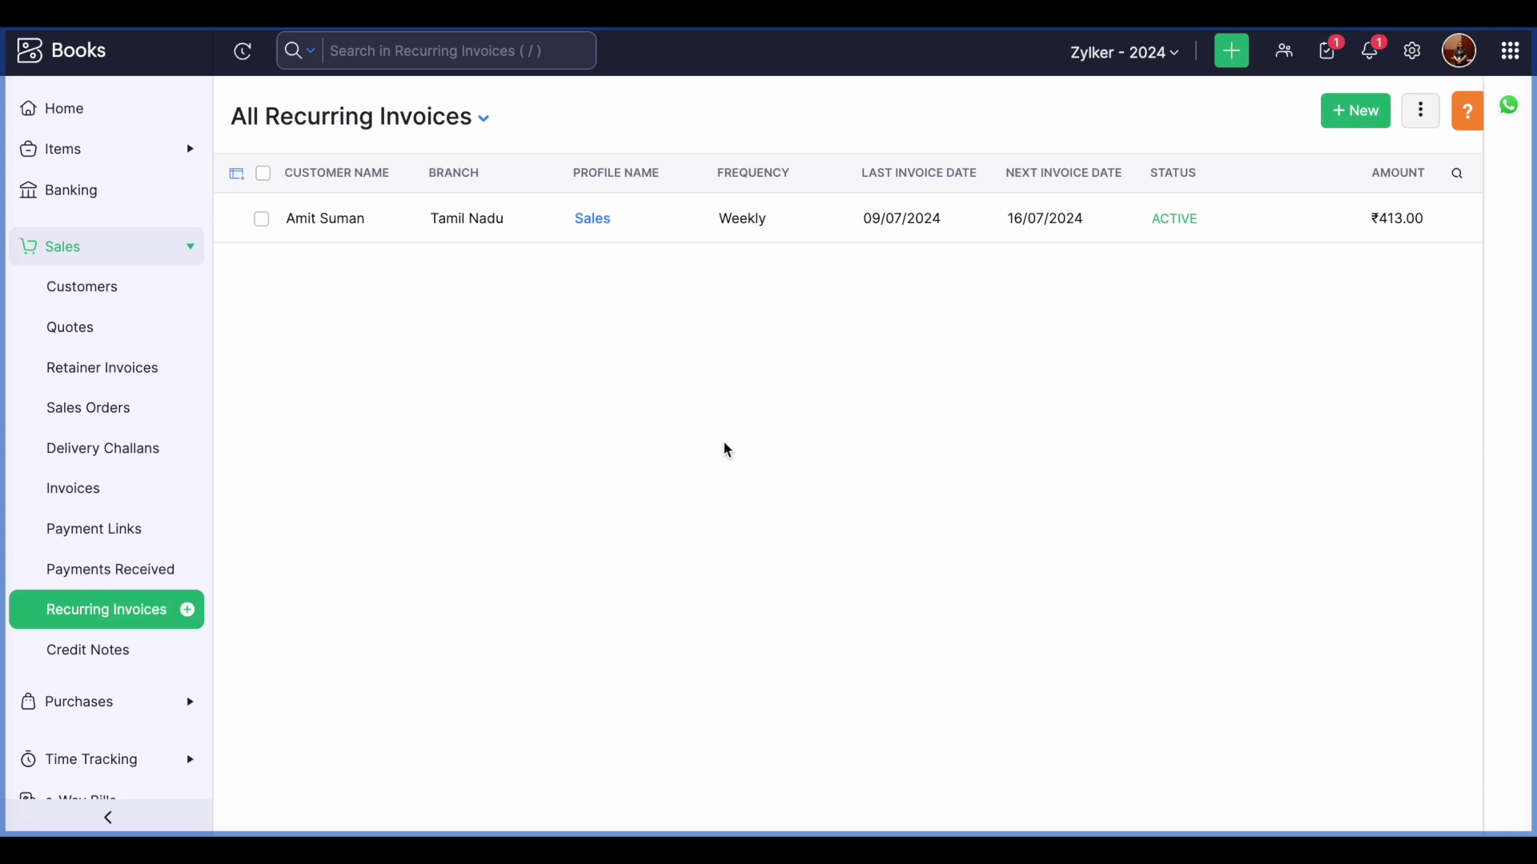
Review the recurring invoice preferences for invoice creation, auto-charging and payment notifications, save them, and return to all settings
{"action": "left_click", "coordinate": [1412, 51]}
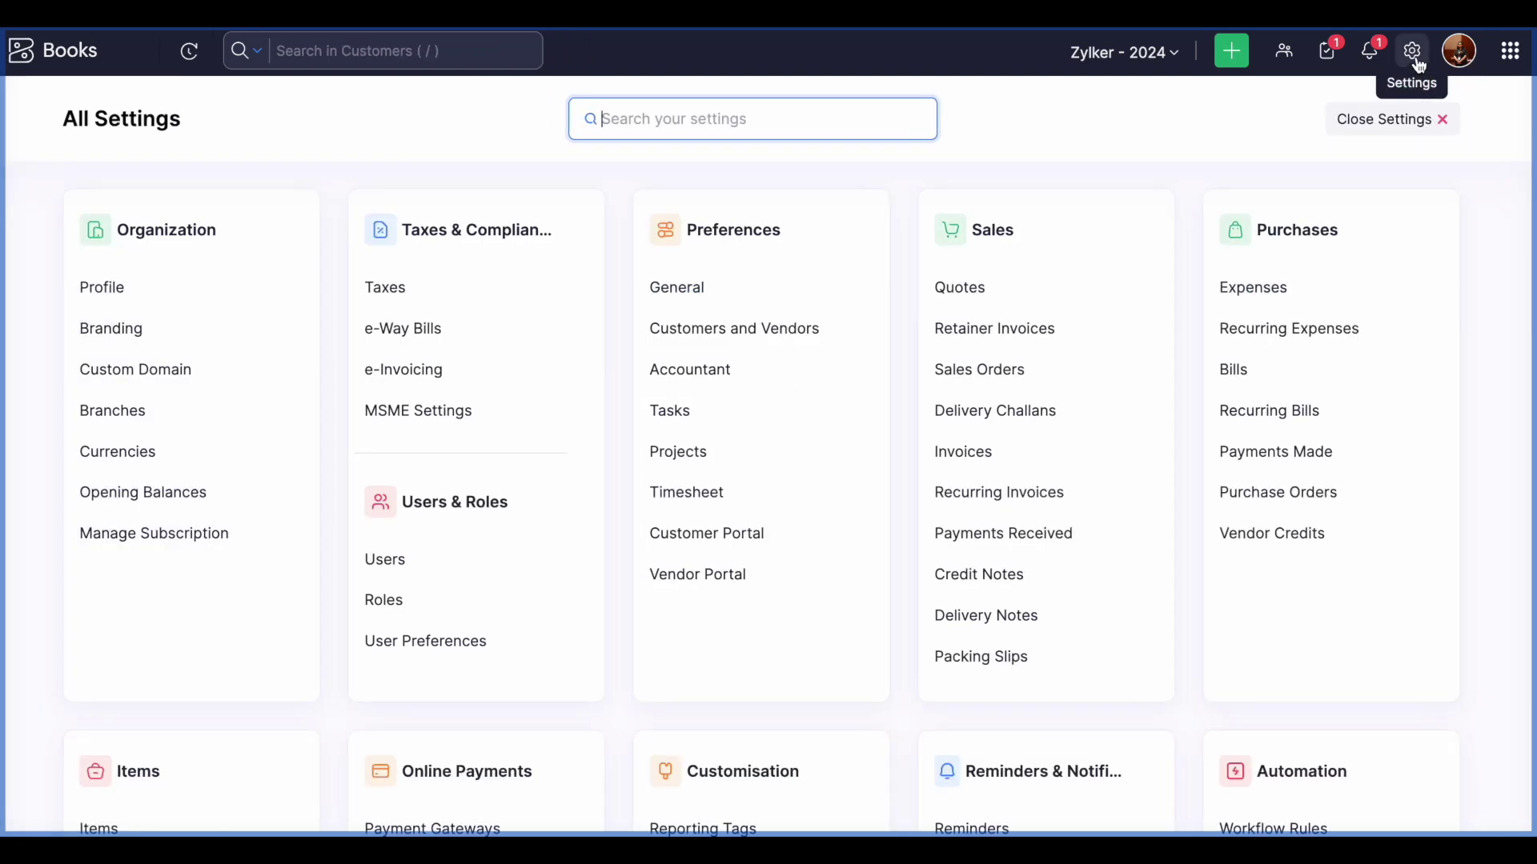
{"action": "left_click", "coordinate": [1051, 494]}
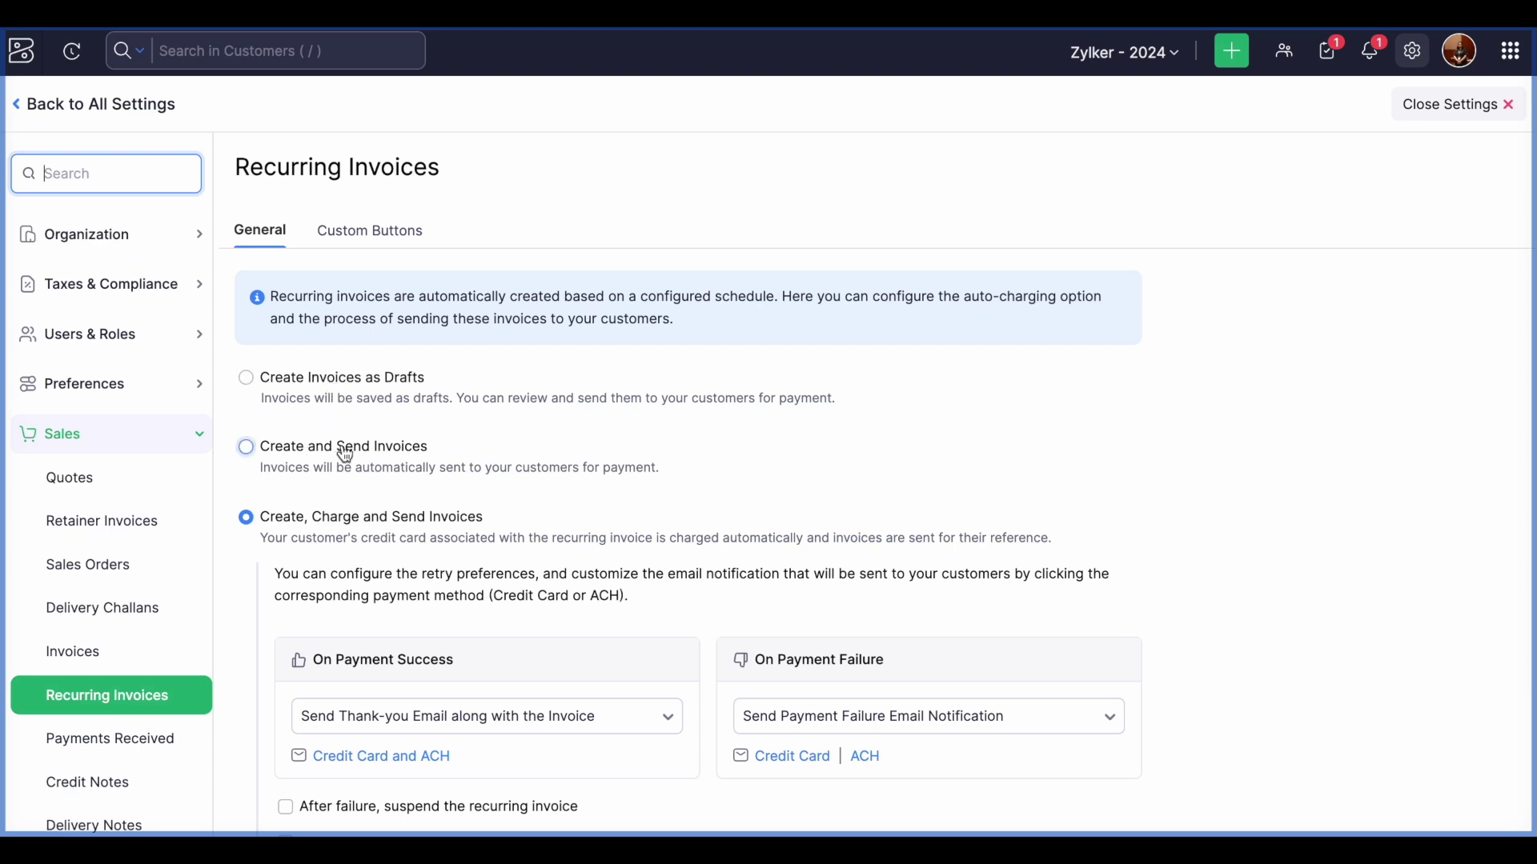
{"action": "scroll", "coordinate": [360, 456], "scroll_direction": "down", "scroll_amount": 2}
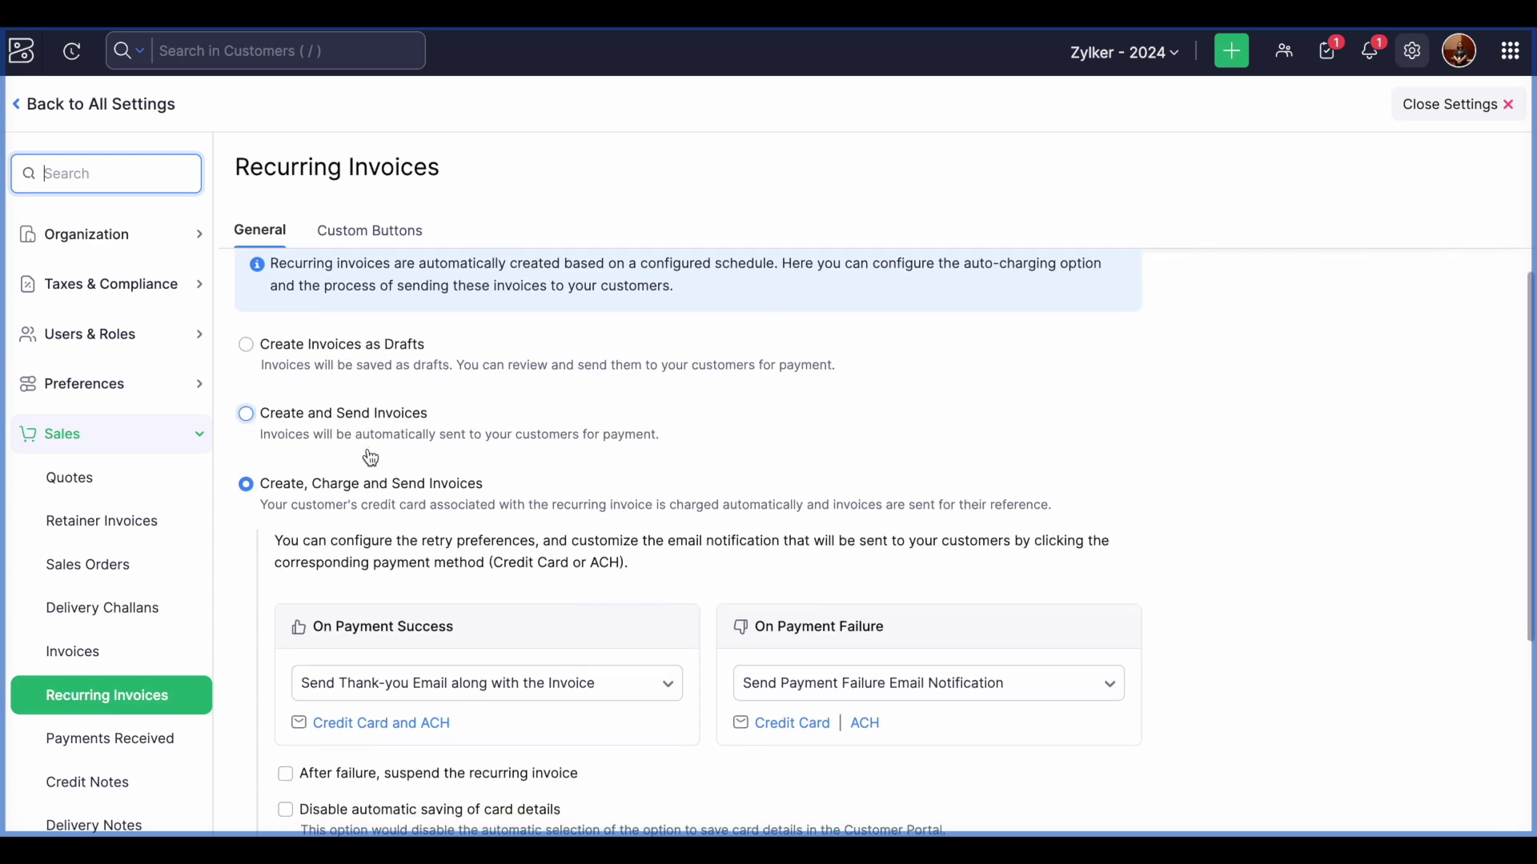
{"action": "scroll", "coordinate": [371, 458], "scroll_direction": "down", "scroll_amount": 3}
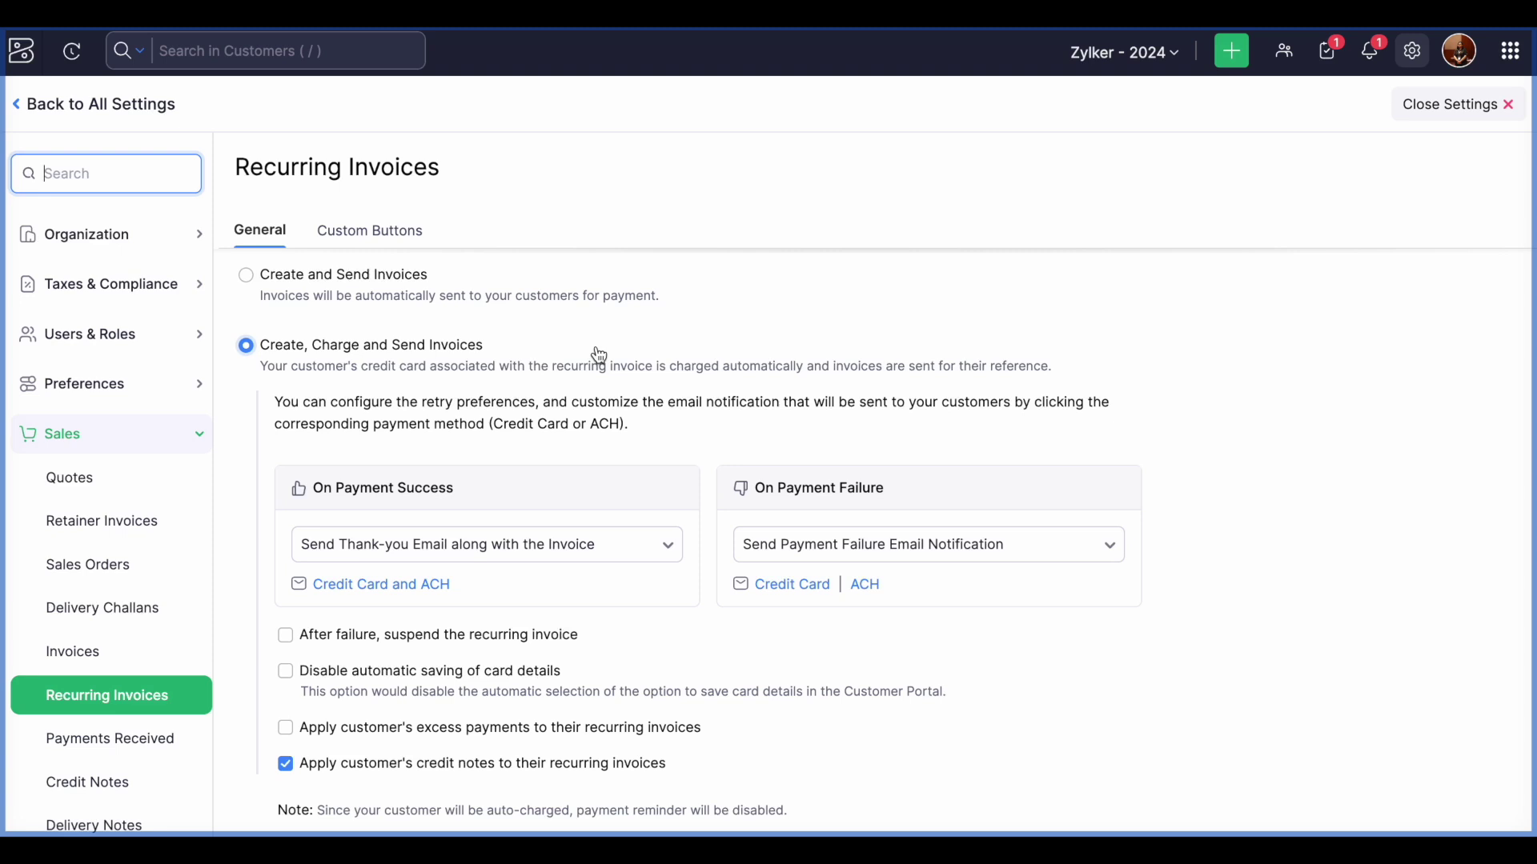
{"action": "scroll", "coordinate": [598, 355], "scroll_direction": "down", "scroll_amount": 1}
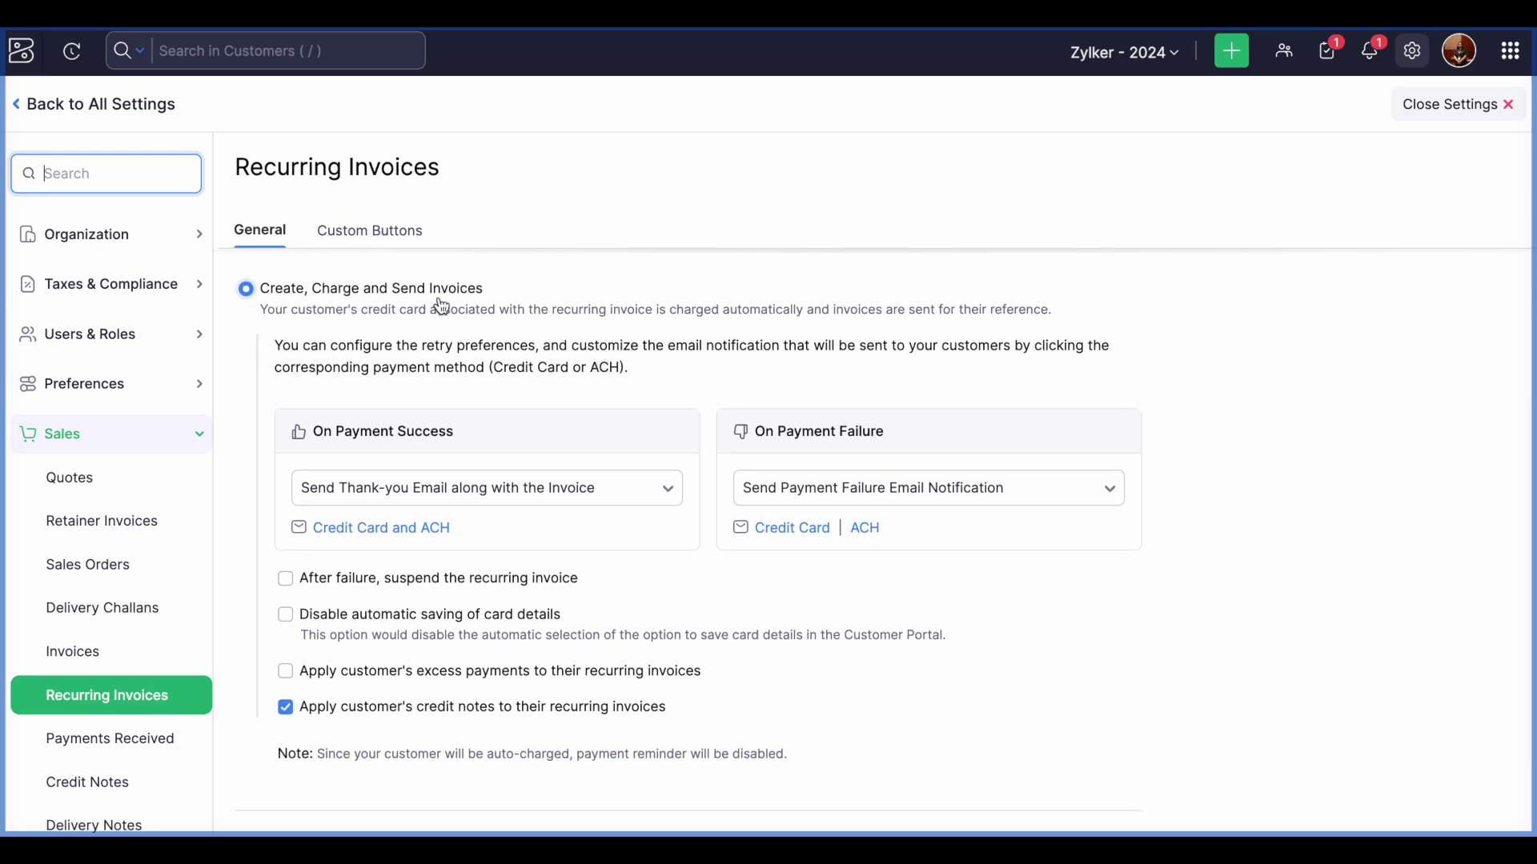
{"action": "scroll", "coordinate": [583, 483], "scroll_direction": "down", "scroll_amount": 1}
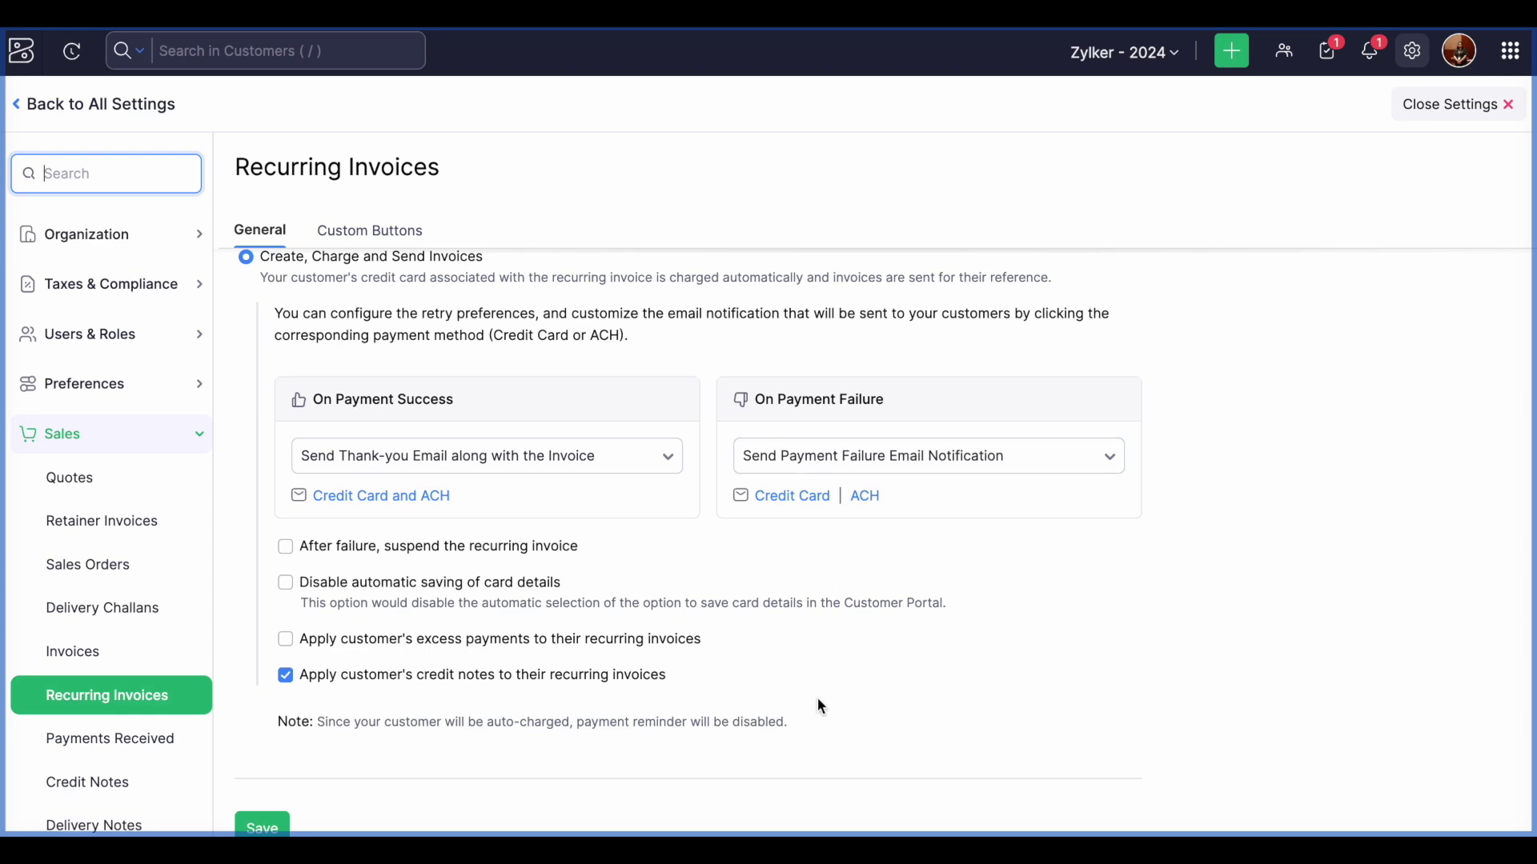
{"action": "scroll", "coordinate": [818, 698], "scroll_direction": "down", "scroll_amount": 1}
{"action": "left_click", "coordinate": [268, 757]}
{"action": "left_click", "coordinate": [128, 105]}
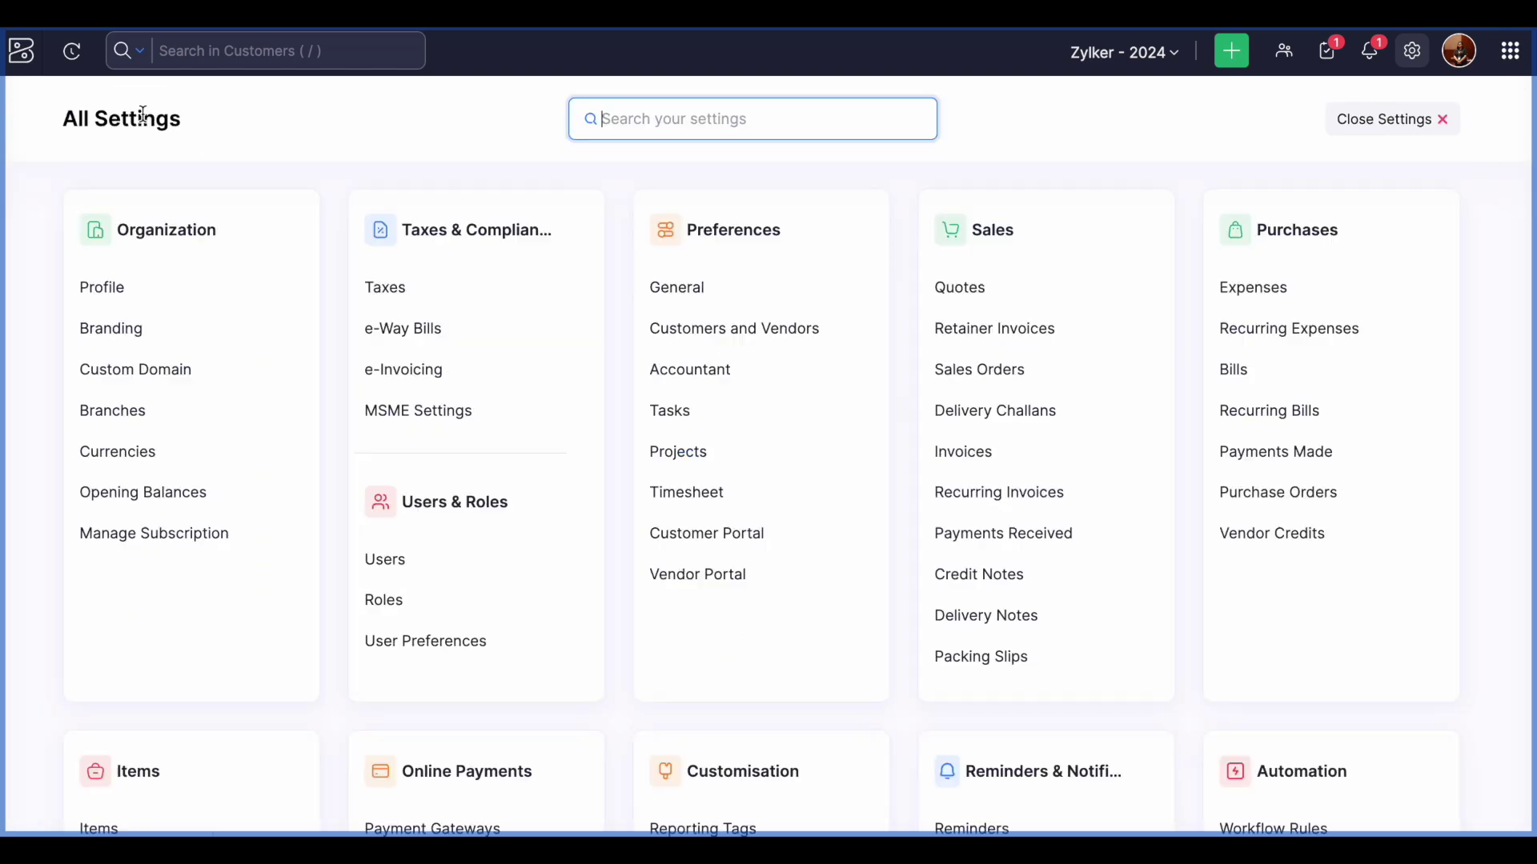
Close the settings, open a new retail invoice from the invoice list, examine its item table and payment fields, and discard it
{"action": "left_click", "coordinate": [1453, 104]}
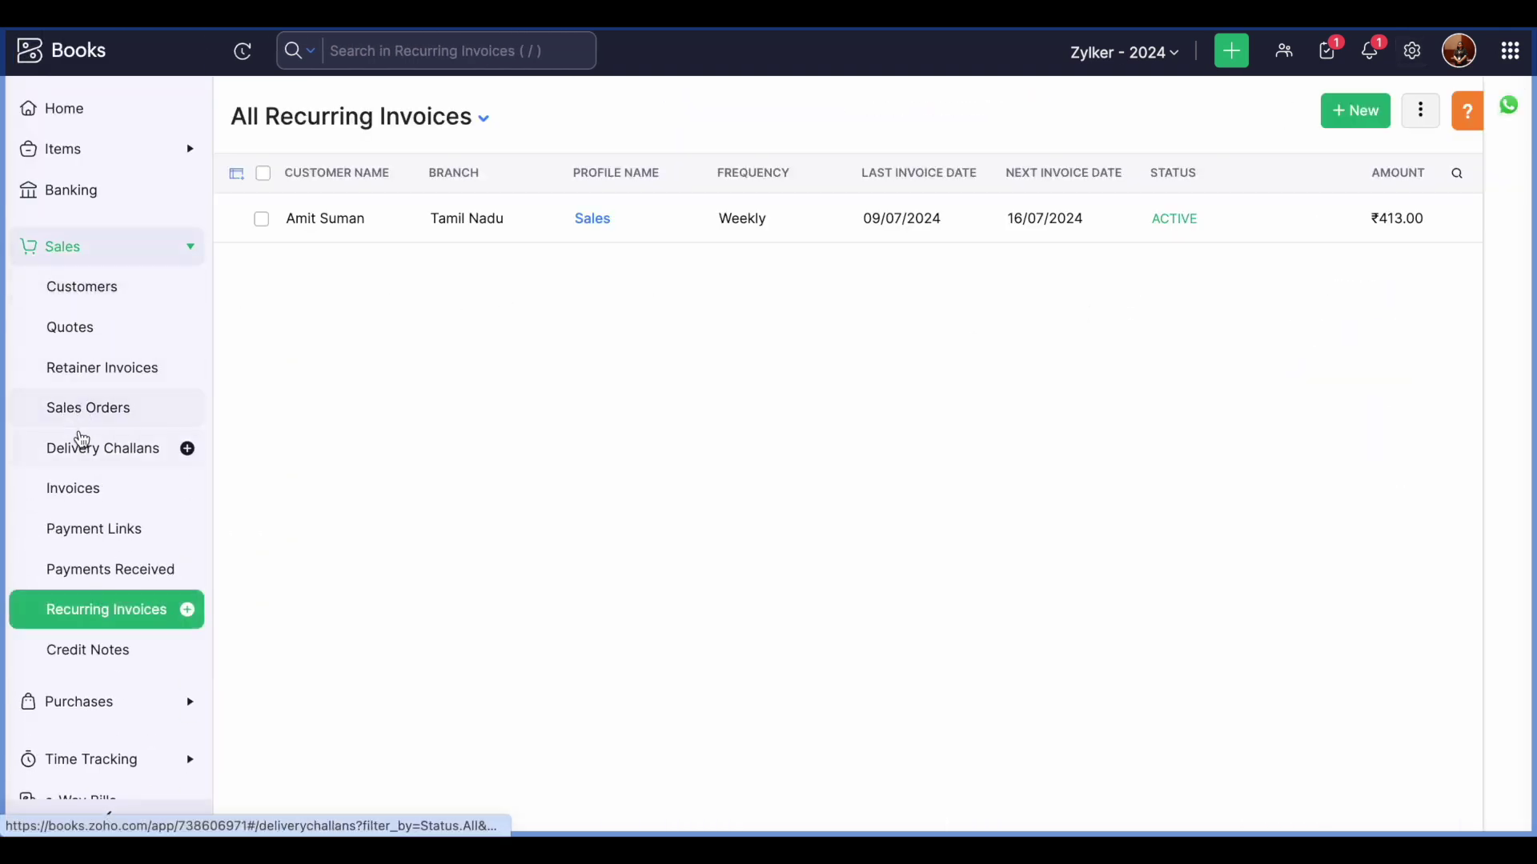
{"action": "left_click", "coordinate": [85, 490]}
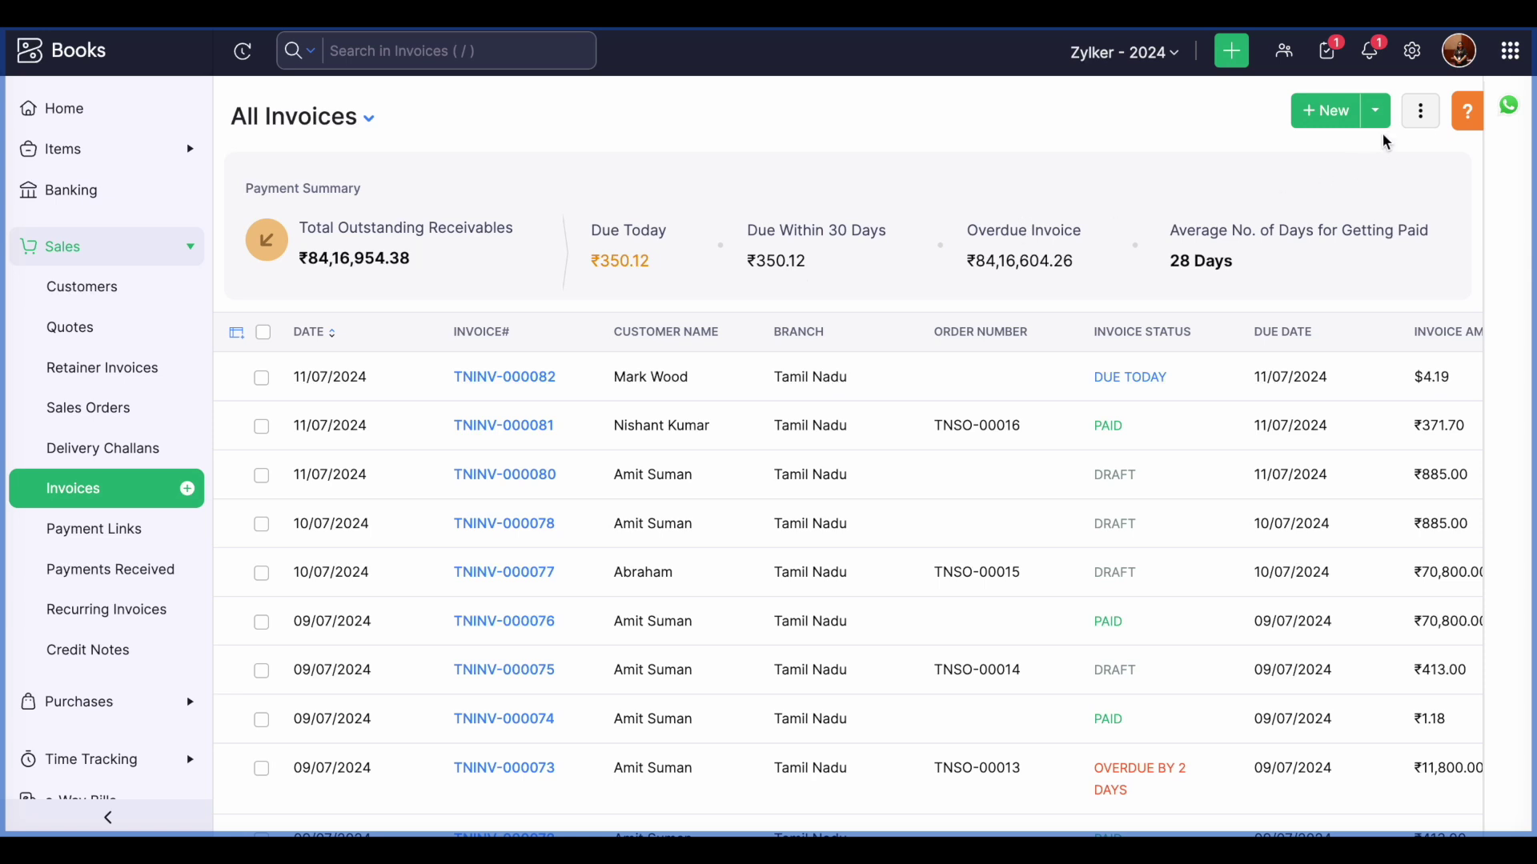
{"action": "left_click", "coordinate": [1374, 112]}
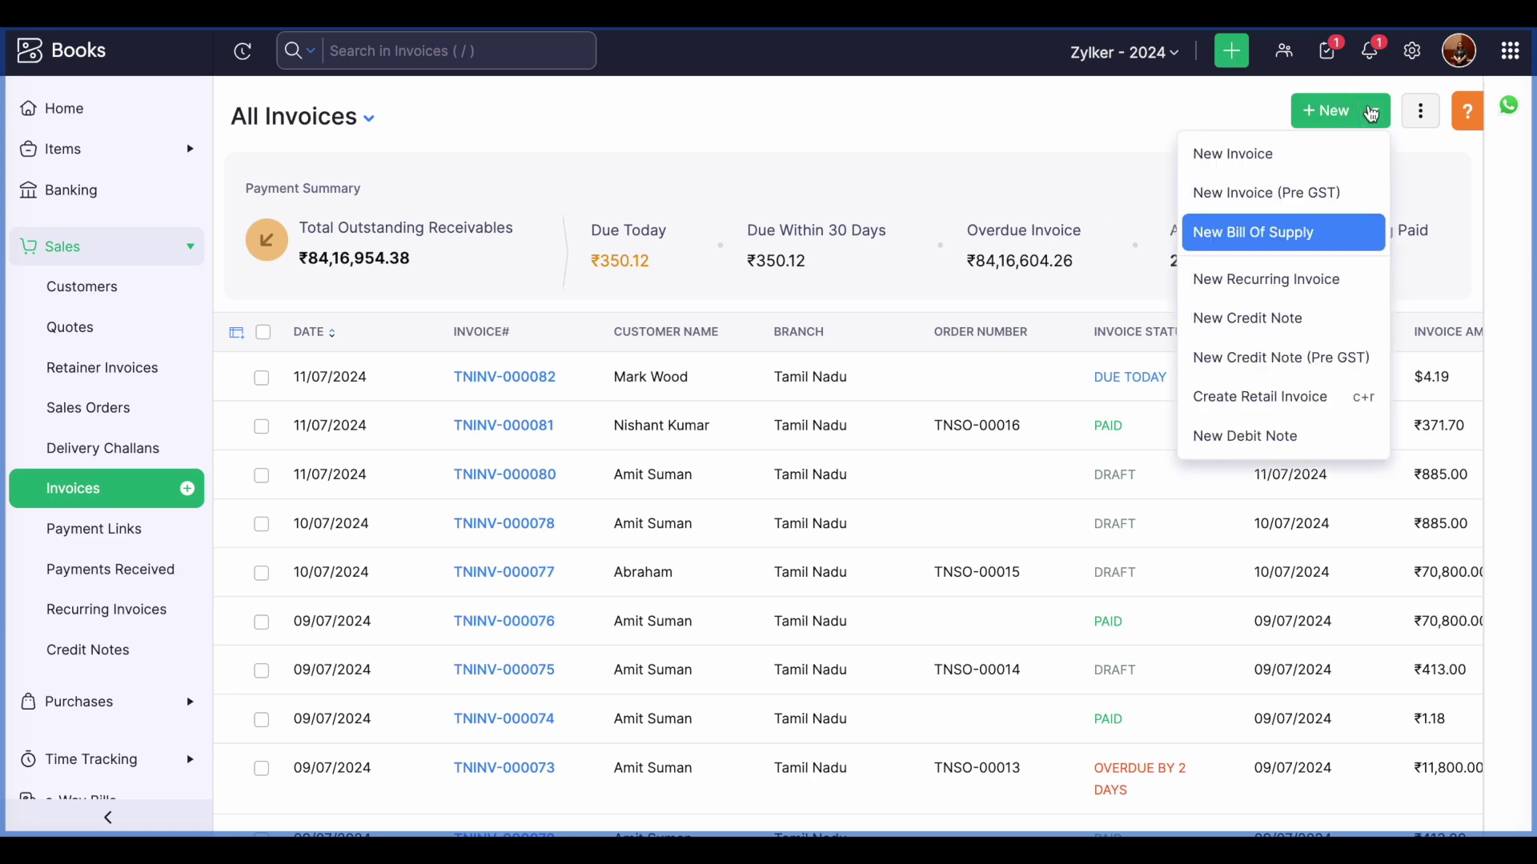
{"action": "left_click", "coordinate": [1336, 404]}
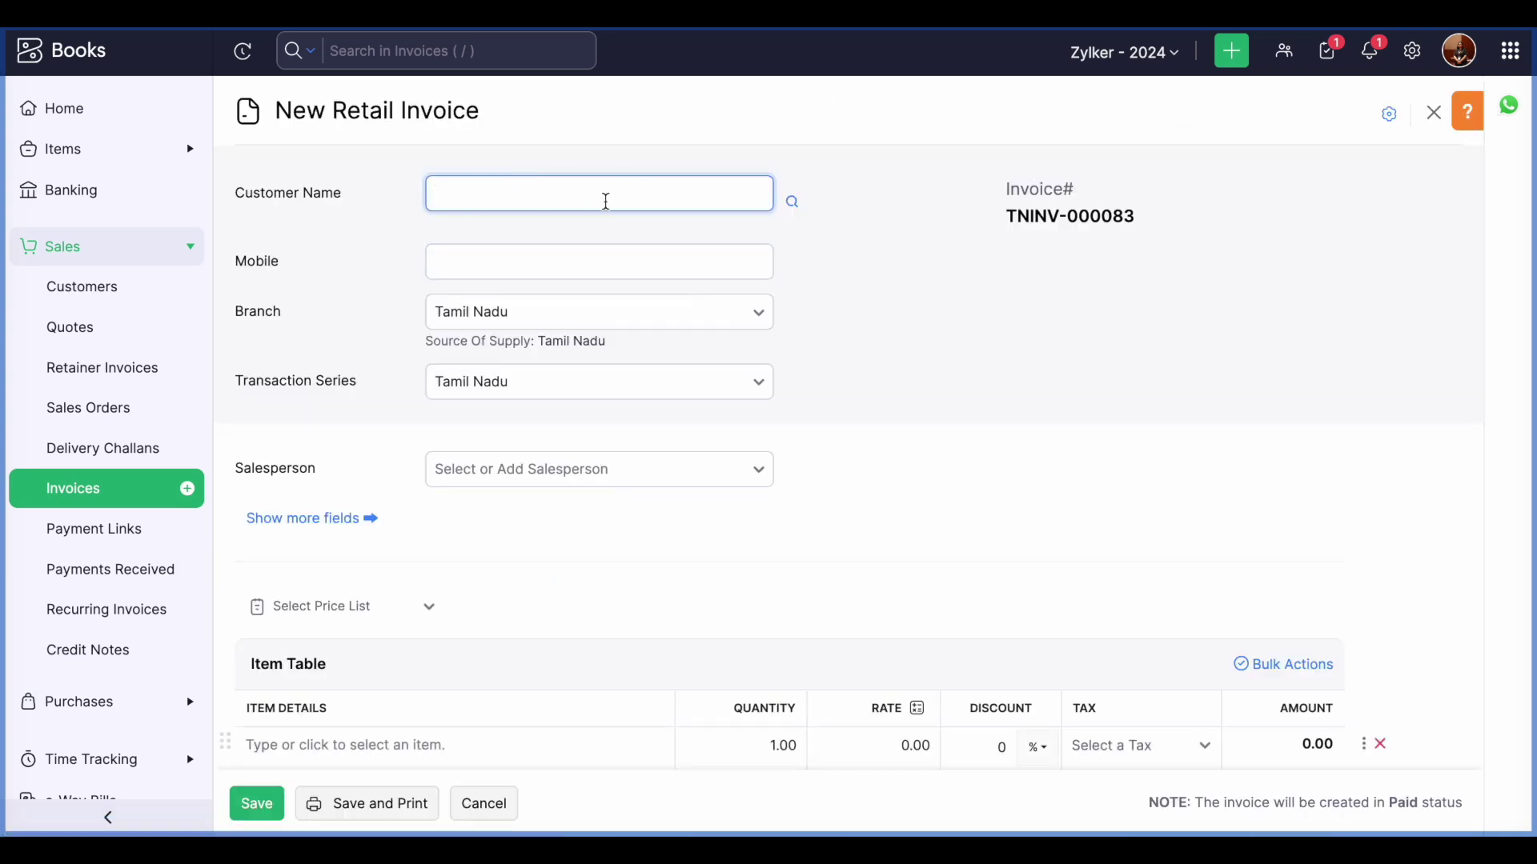
{"action": "scroll", "coordinate": [672, 459], "scroll_direction": "down", "scroll_amount": 3}
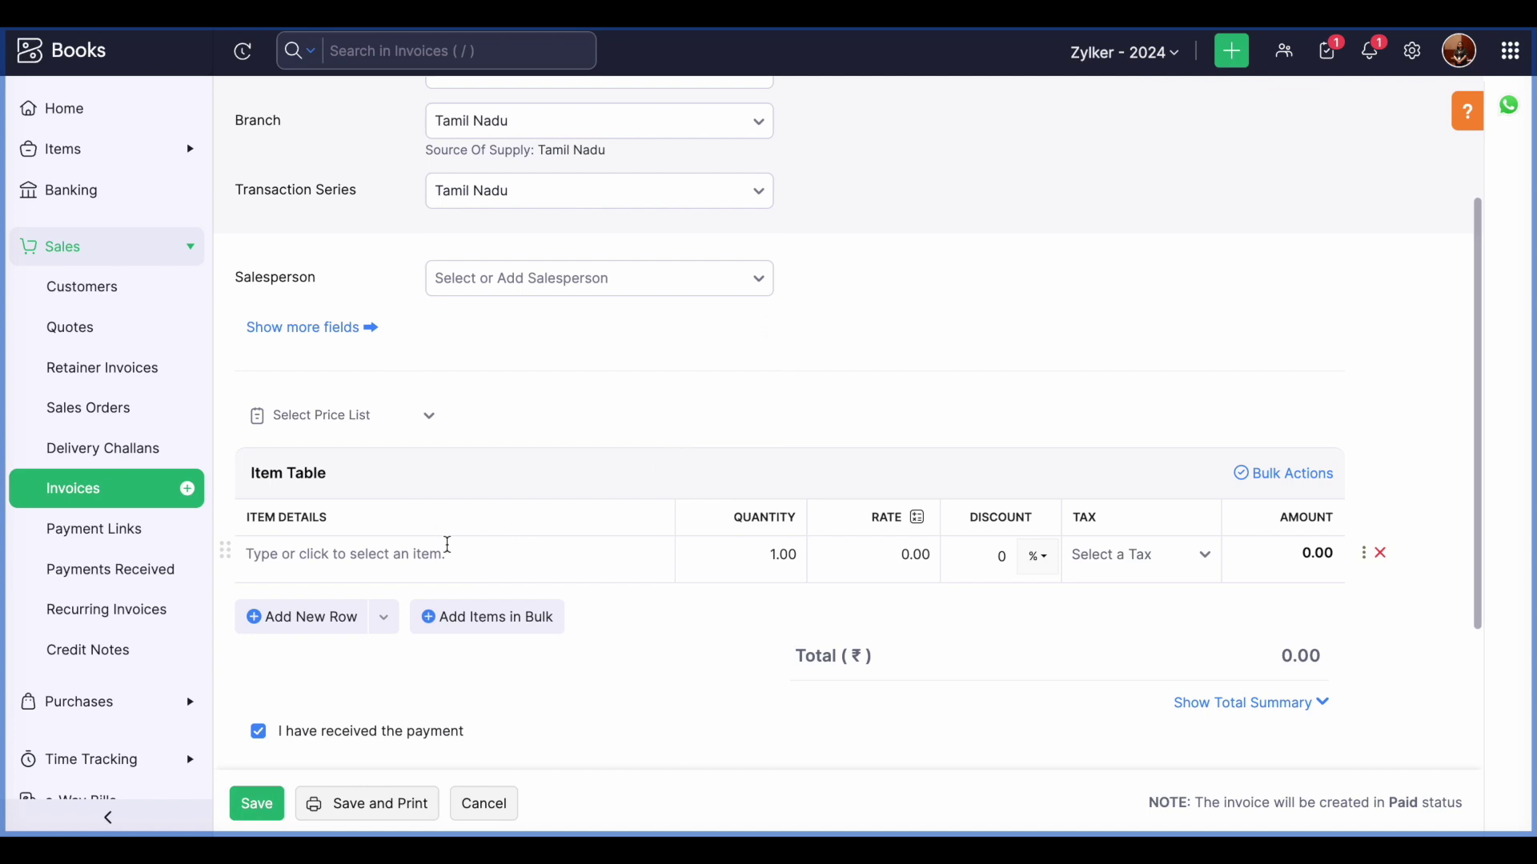
{"action": "left_click", "coordinate": [539, 567]}
{"action": "scroll", "coordinate": [538, 567], "scroll_direction": "down", "scroll_amount": 3}
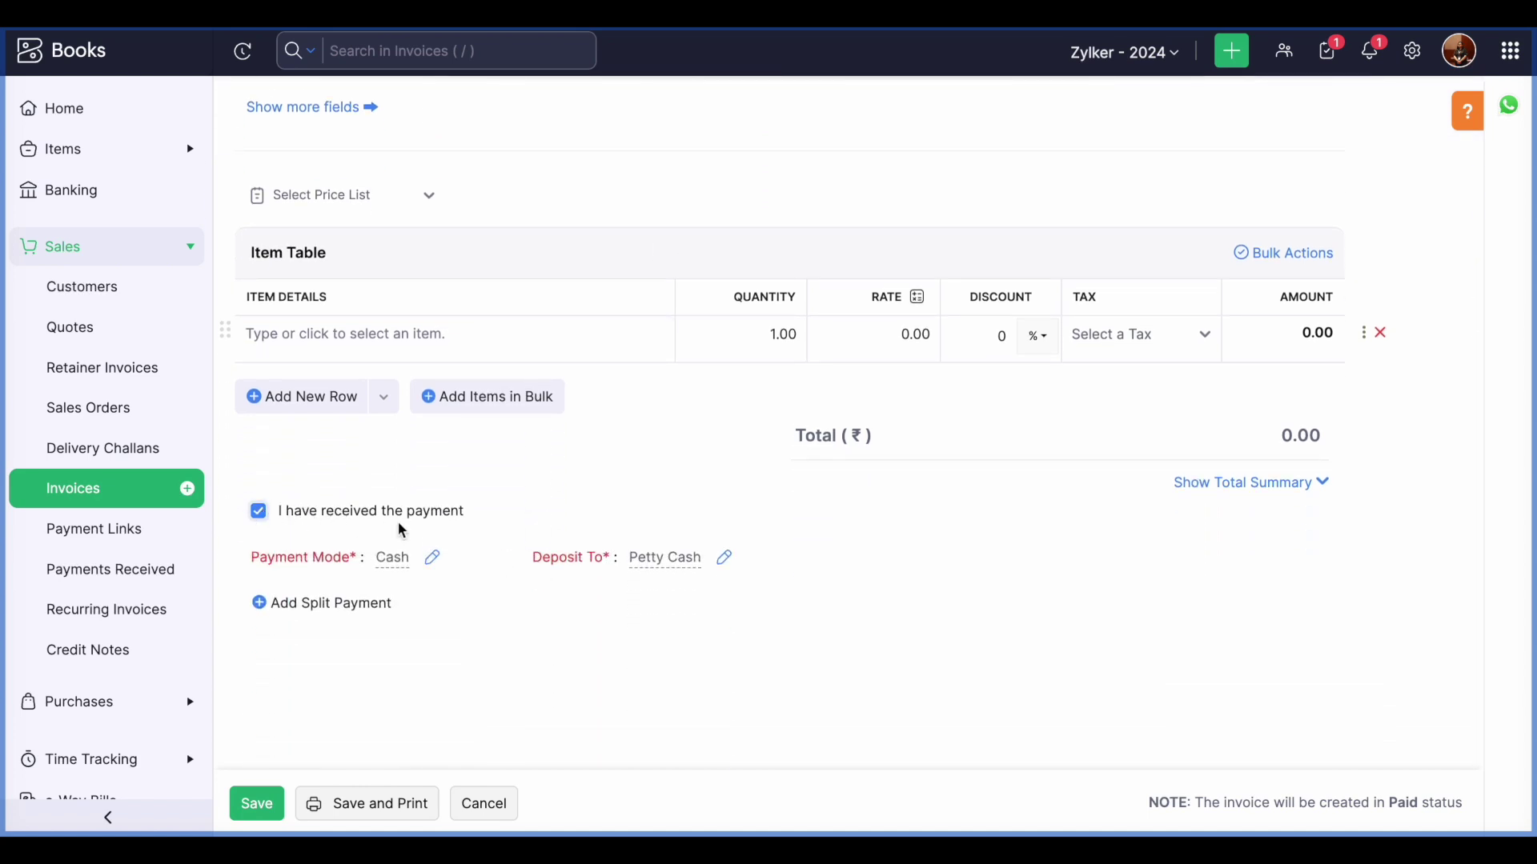
{"action": "left_click", "coordinate": [484, 810]}
{"action": "left_click", "coordinate": [712, 184]}
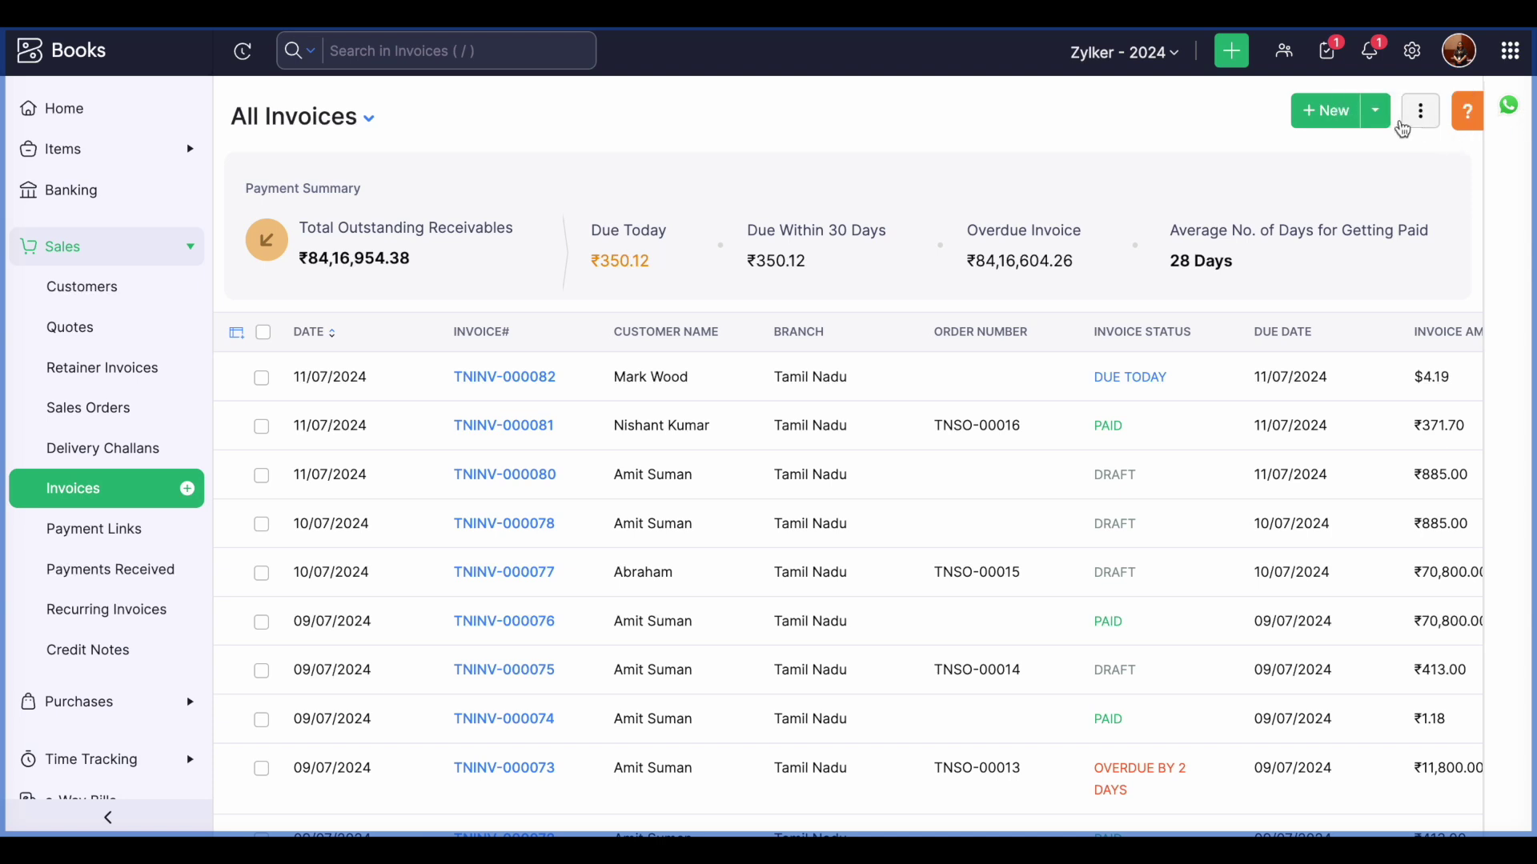
Open a new bill of supply from the invoice list and examine the rate and discount fields in its item table
{"action": "left_click", "coordinate": [1388, 118]}
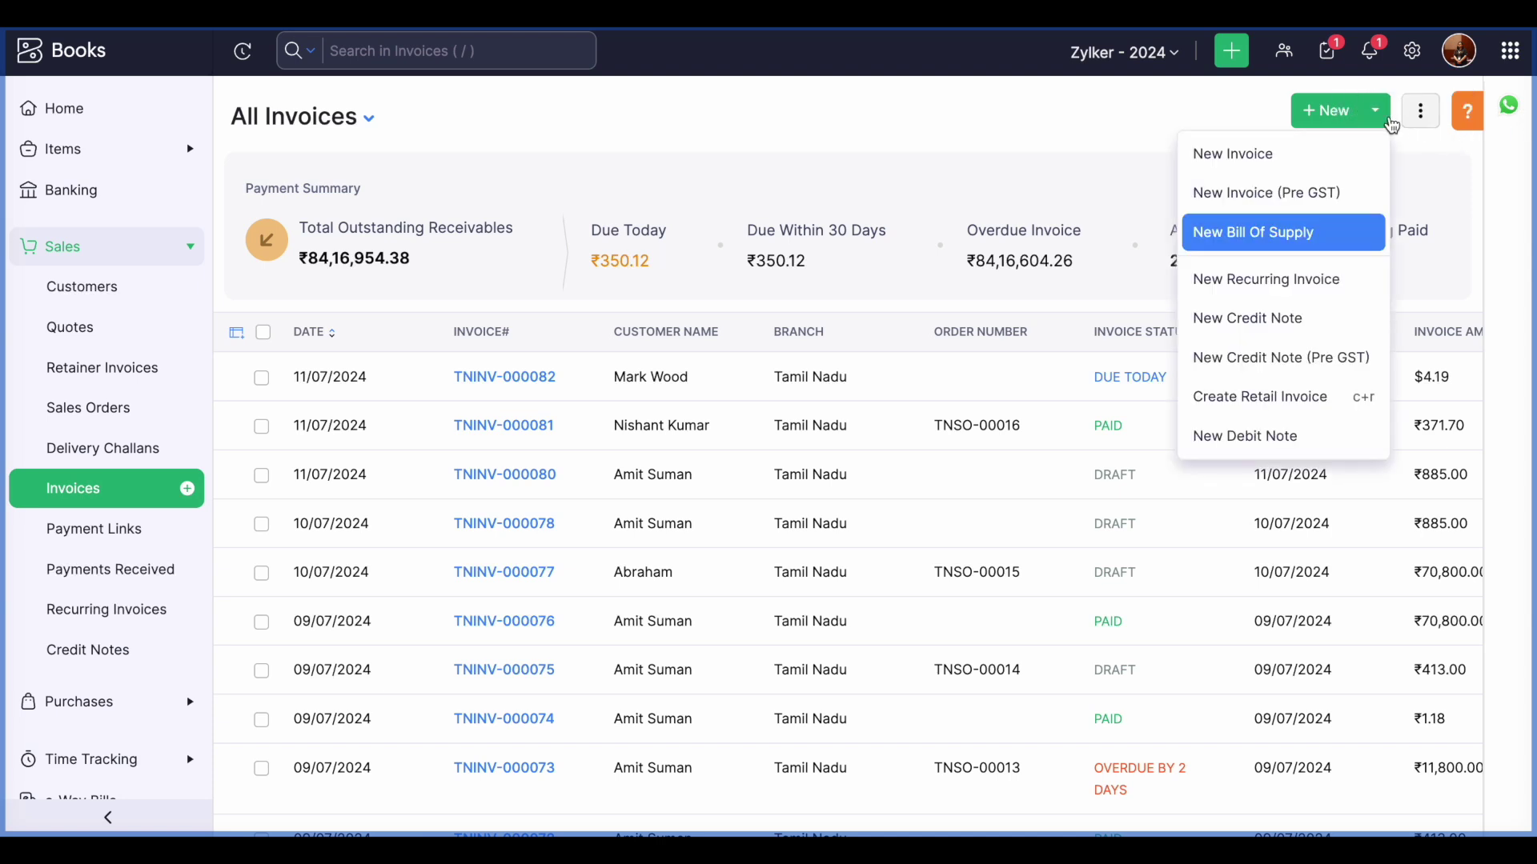
{"action": "left_click", "coordinate": [1285, 240]}
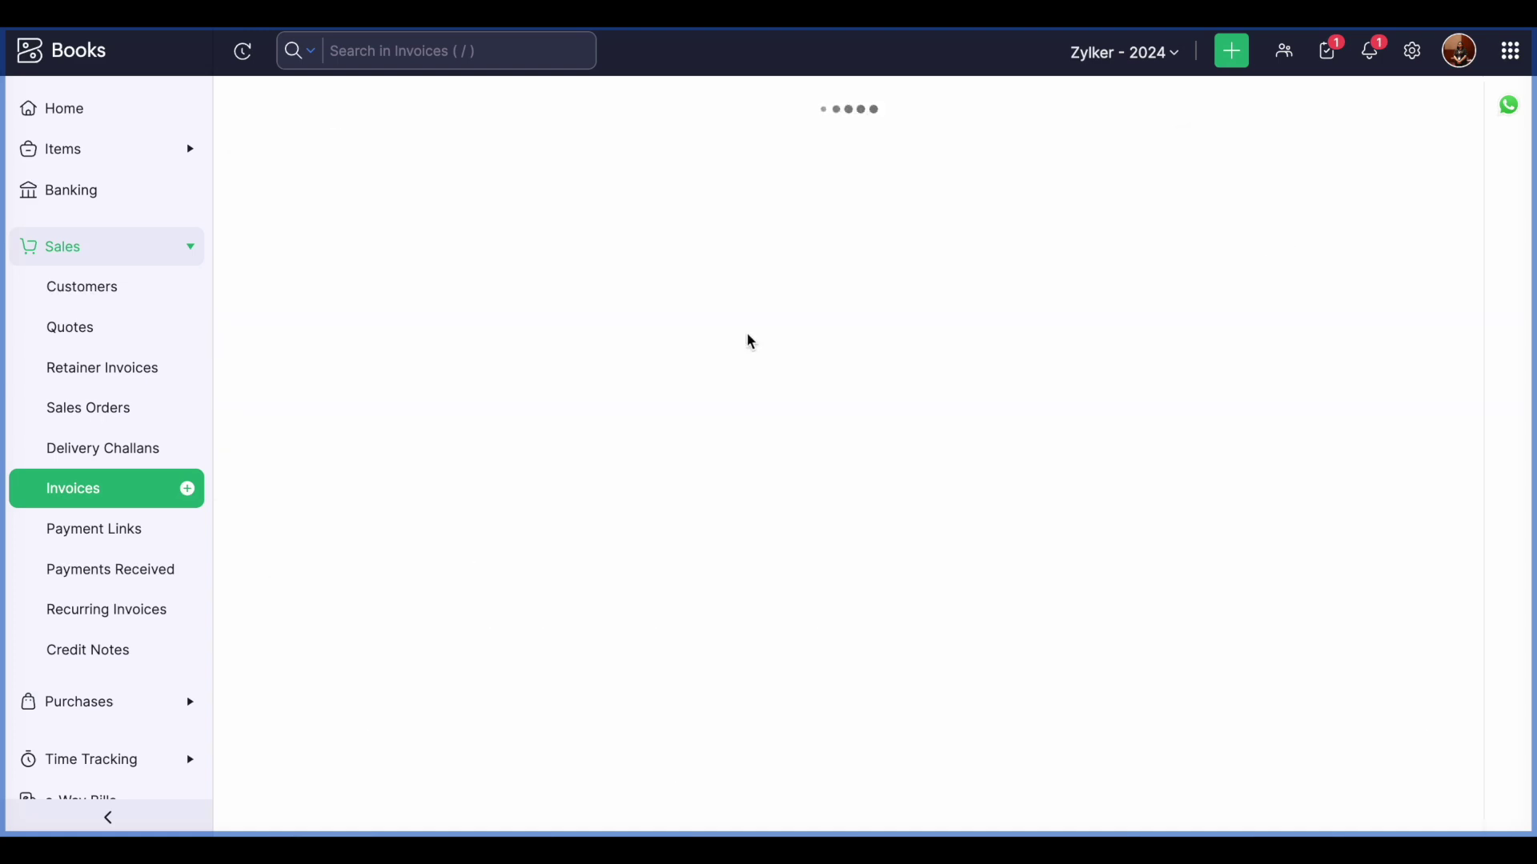
{"action": "scroll", "coordinate": [747, 333], "scroll_direction": "down", "scroll_amount": 7}
{"action": "left_click", "coordinate": [1153, 560]}
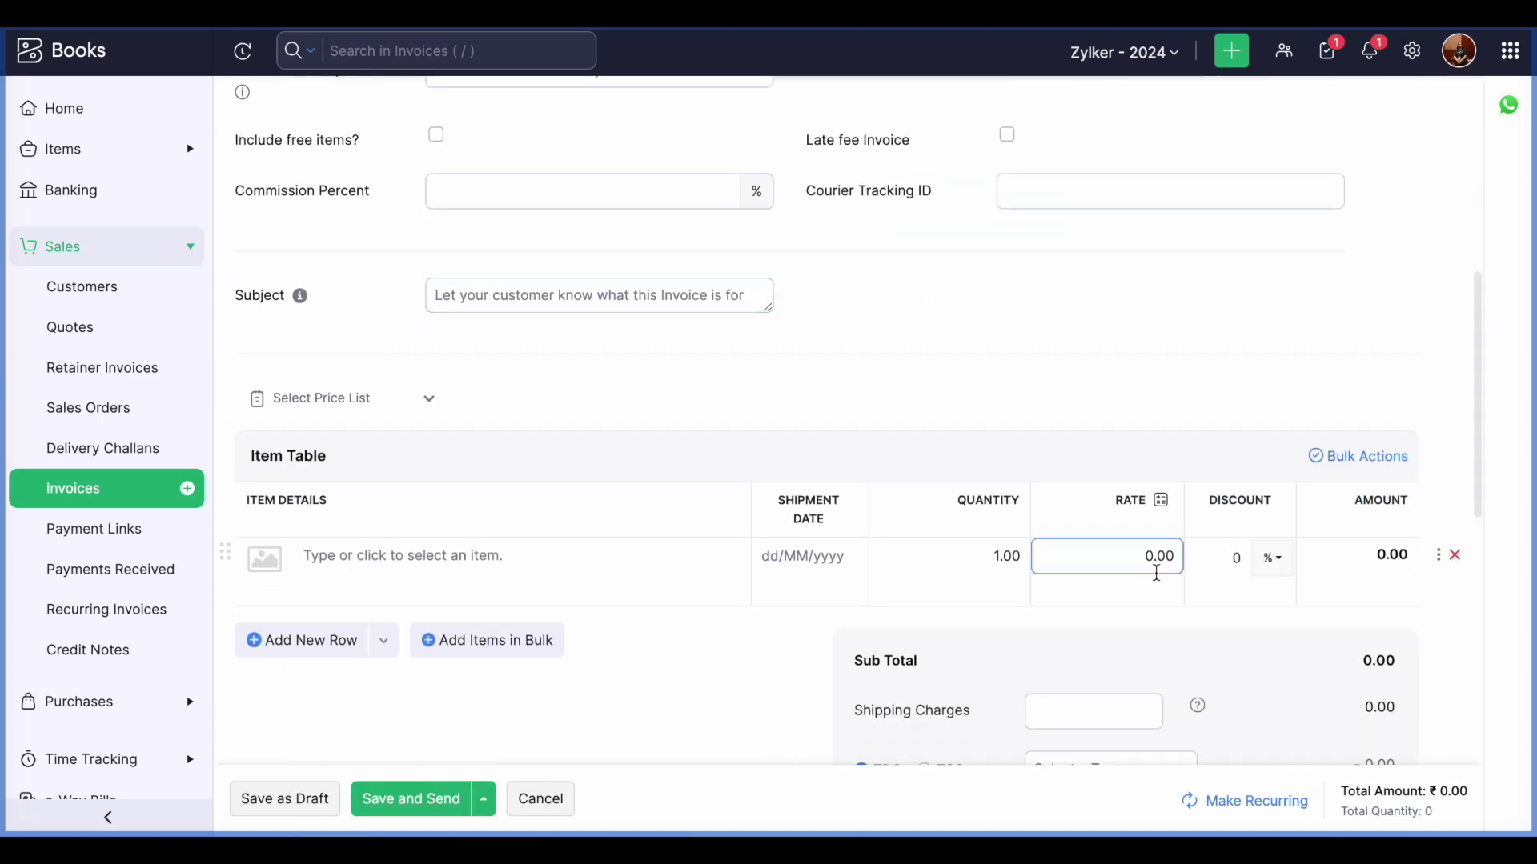
{"action": "left_click", "coordinate": [1223, 556]}
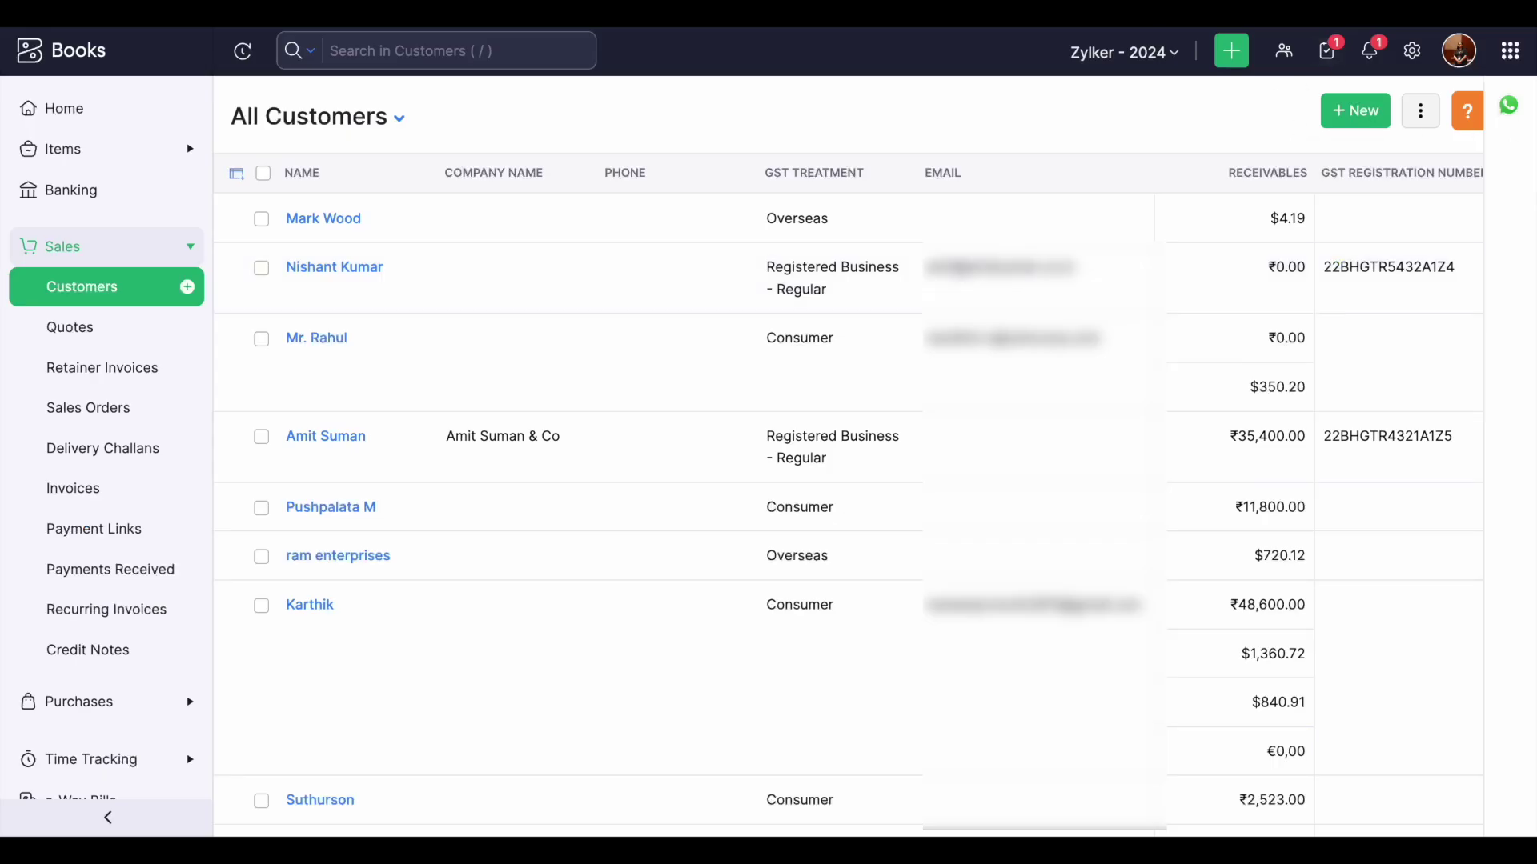
Examine the data types offered for a new custom field in the invoice settings, and cancel the field
{"action": "left_click", "coordinate": [1412, 51]}
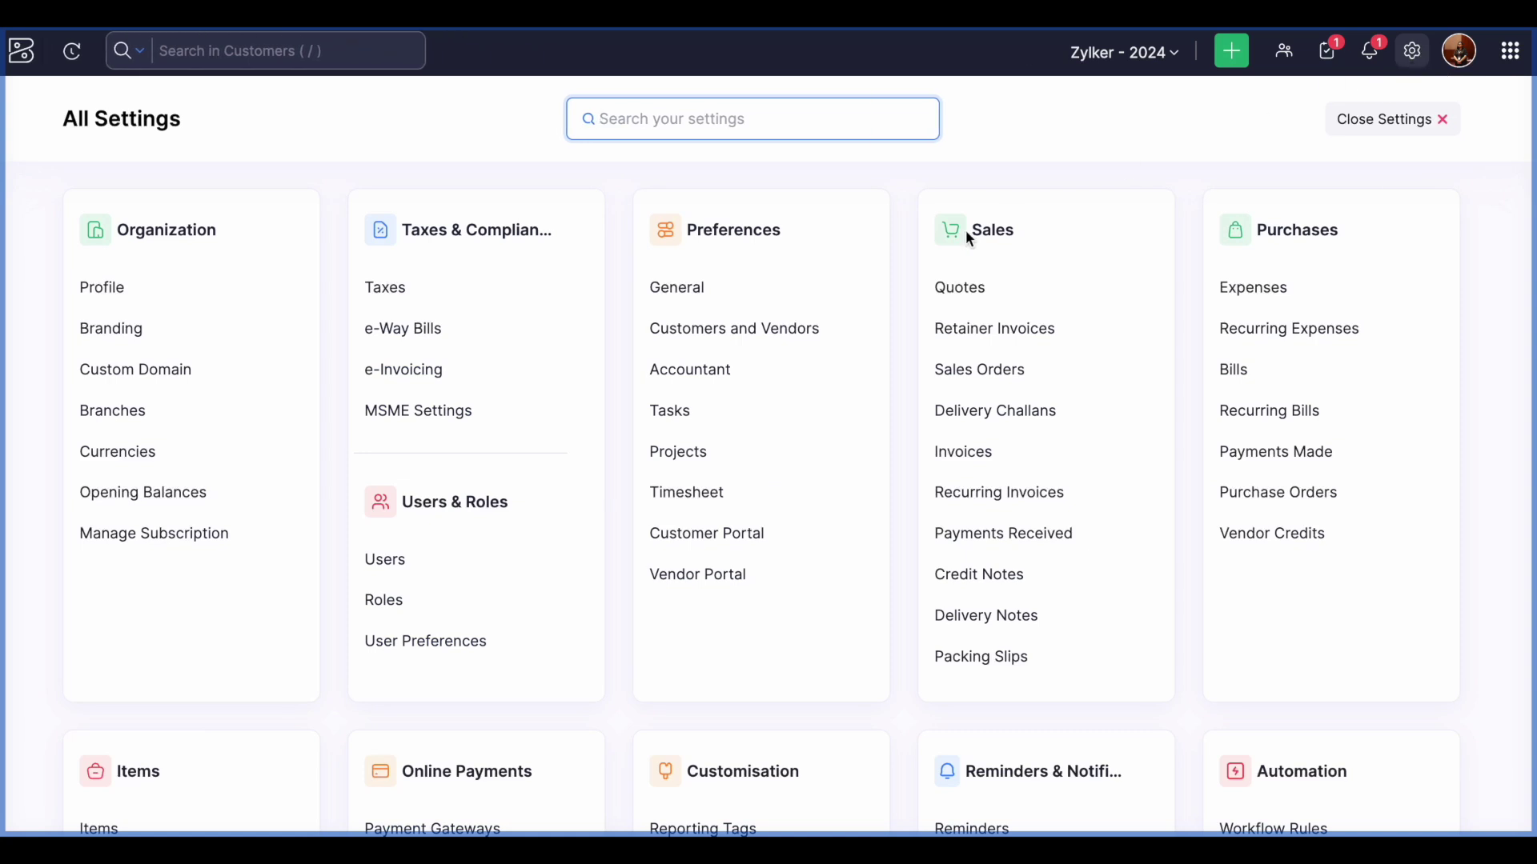
{"action": "left_click", "coordinate": [1002, 459]}
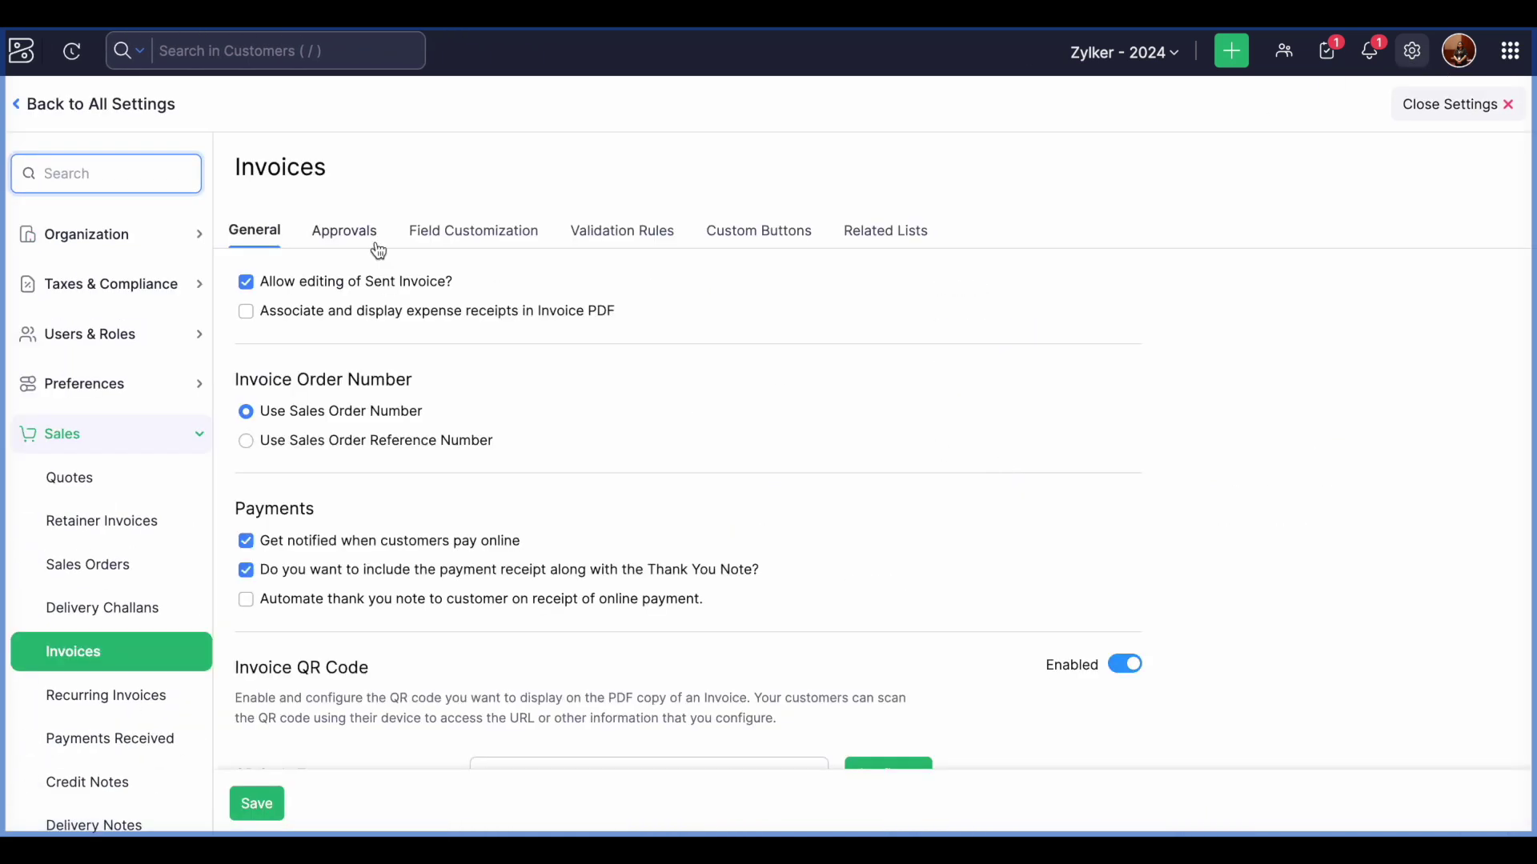
{"action": "left_click", "coordinate": [422, 230]}
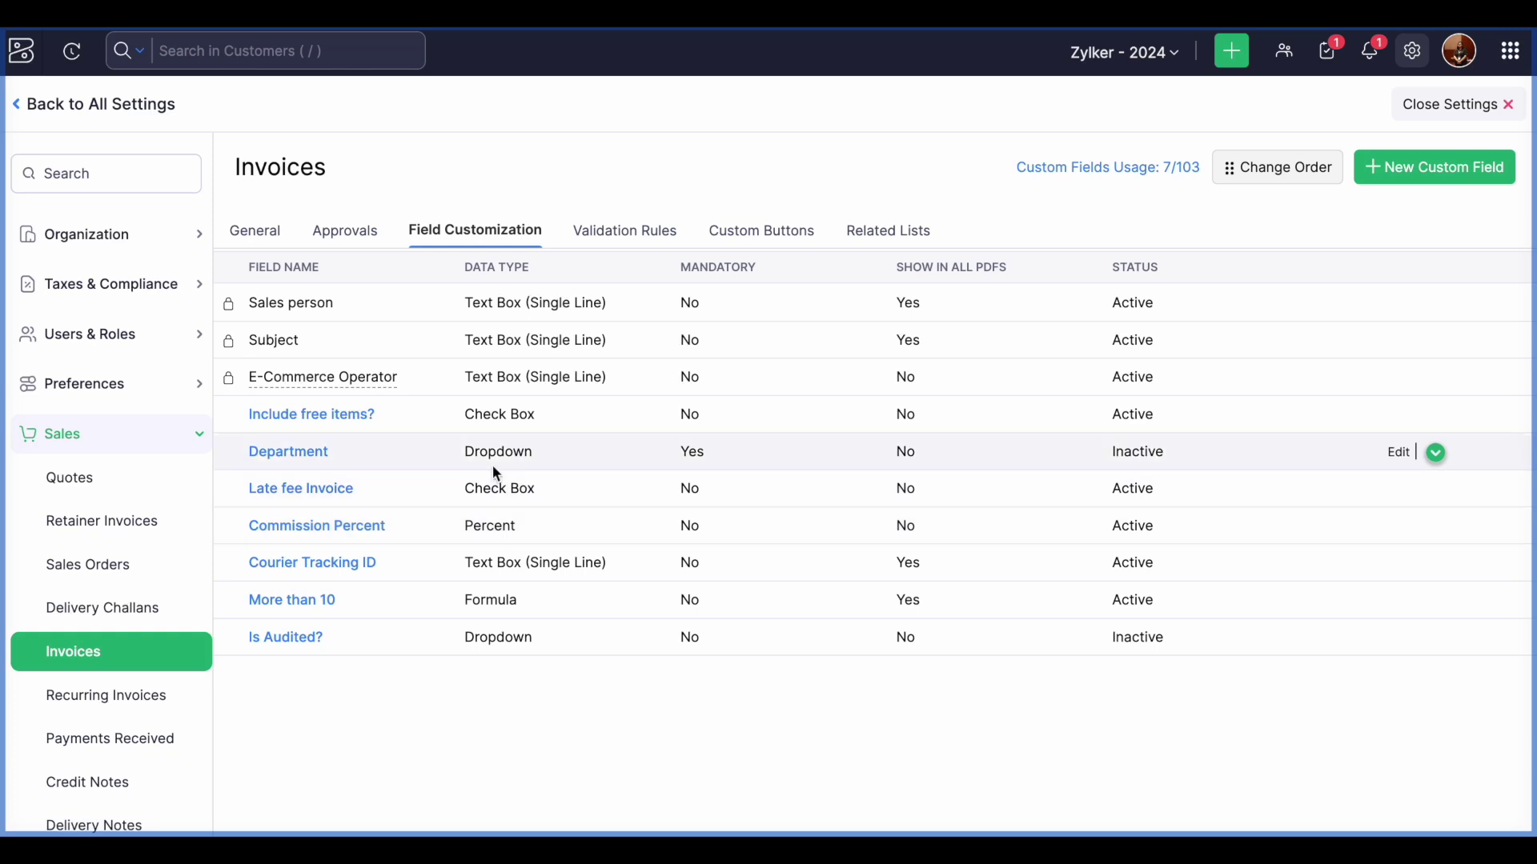
{"action": "left_click", "coordinate": [1440, 178]}
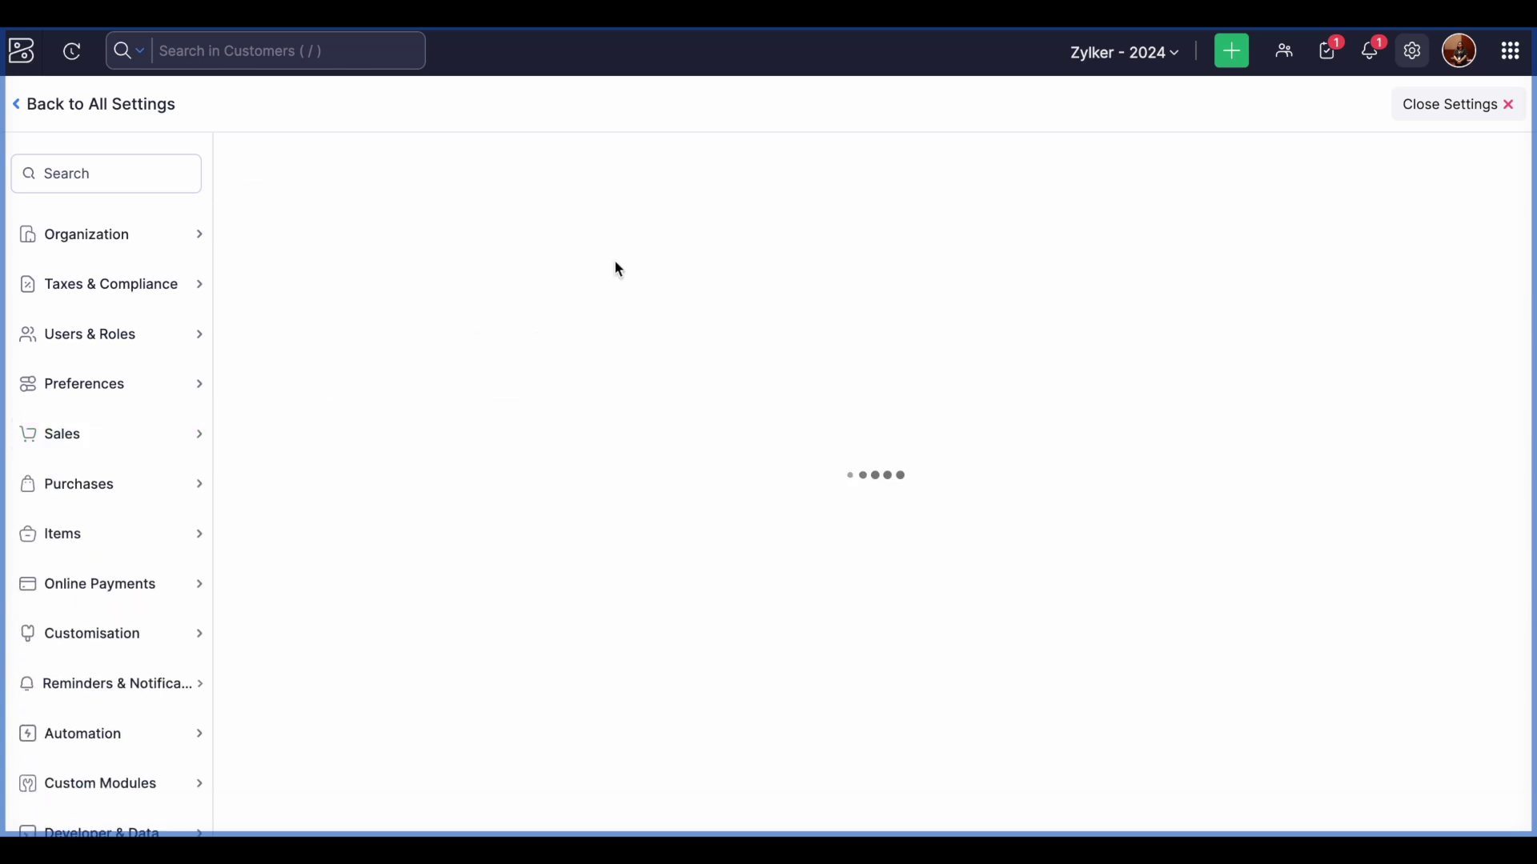
{"action": "left_click", "coordinate": [548, 304]}
{"action": "scroll", "coordinate": [603, 523], "scroll_direction": "down", "scroll_amount": 3}
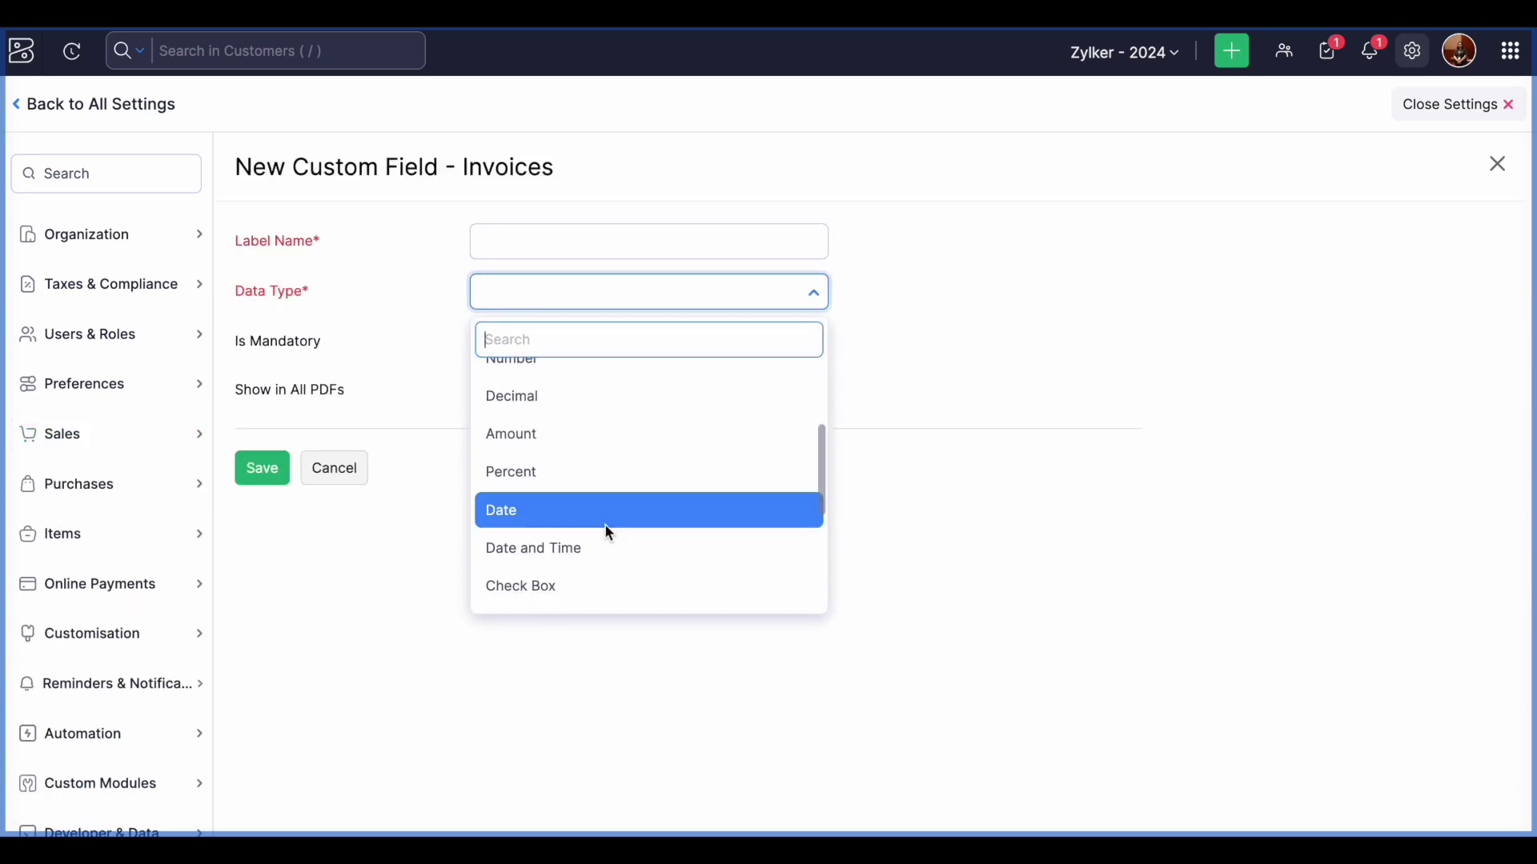
{"action": "left_click", "coordinate": [350, 472]}
Examine the invoice validation rules and the condition and alert options of a new rule, and discard the rule
{"action": "left_click", "coordinate": [648, 241]}
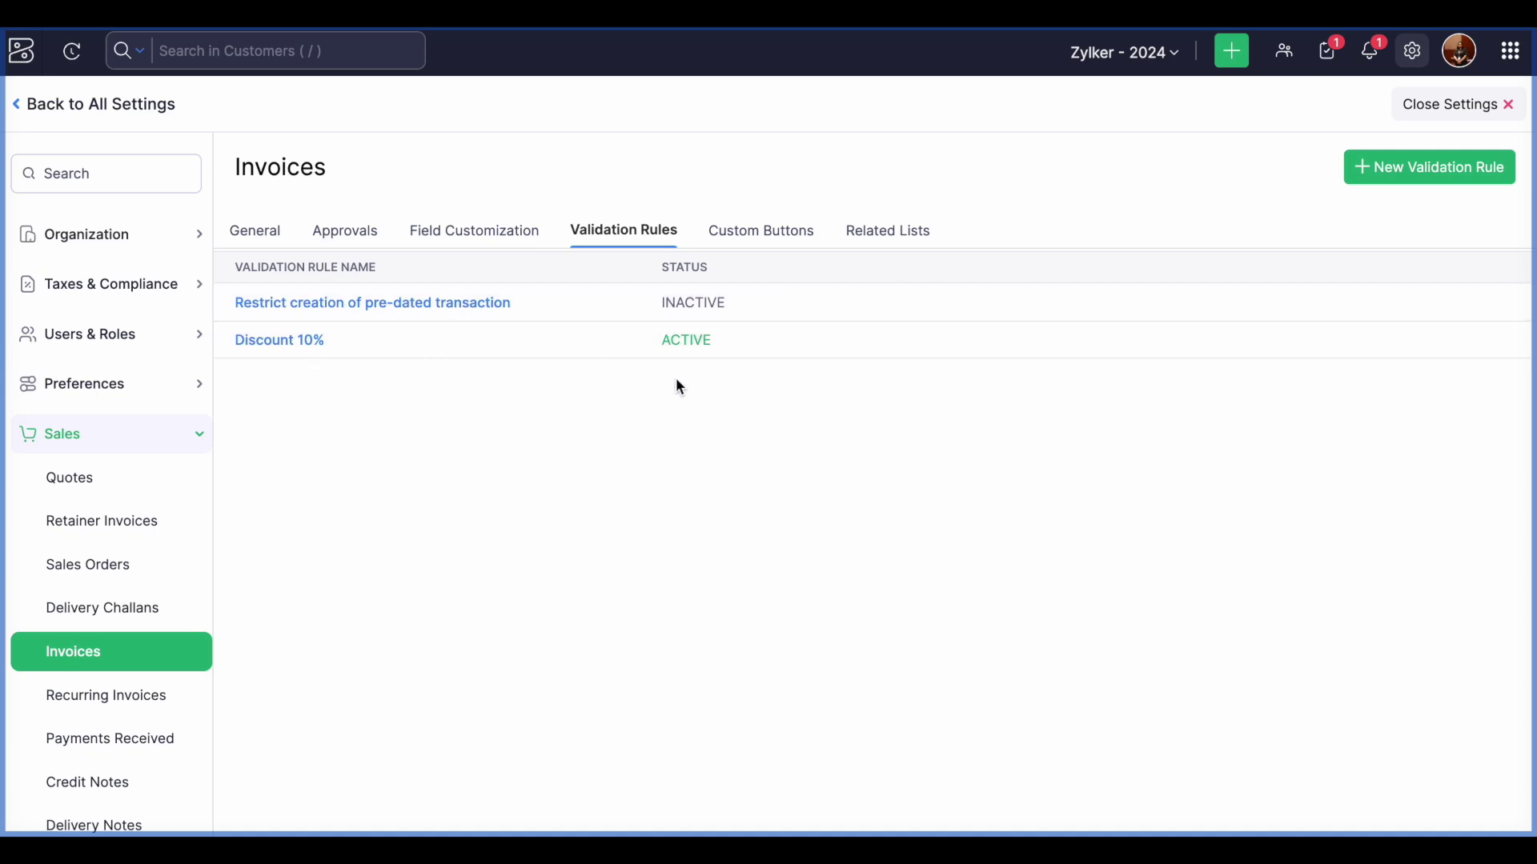
{"action": "left_click", "coordinate": [1408, 174]}
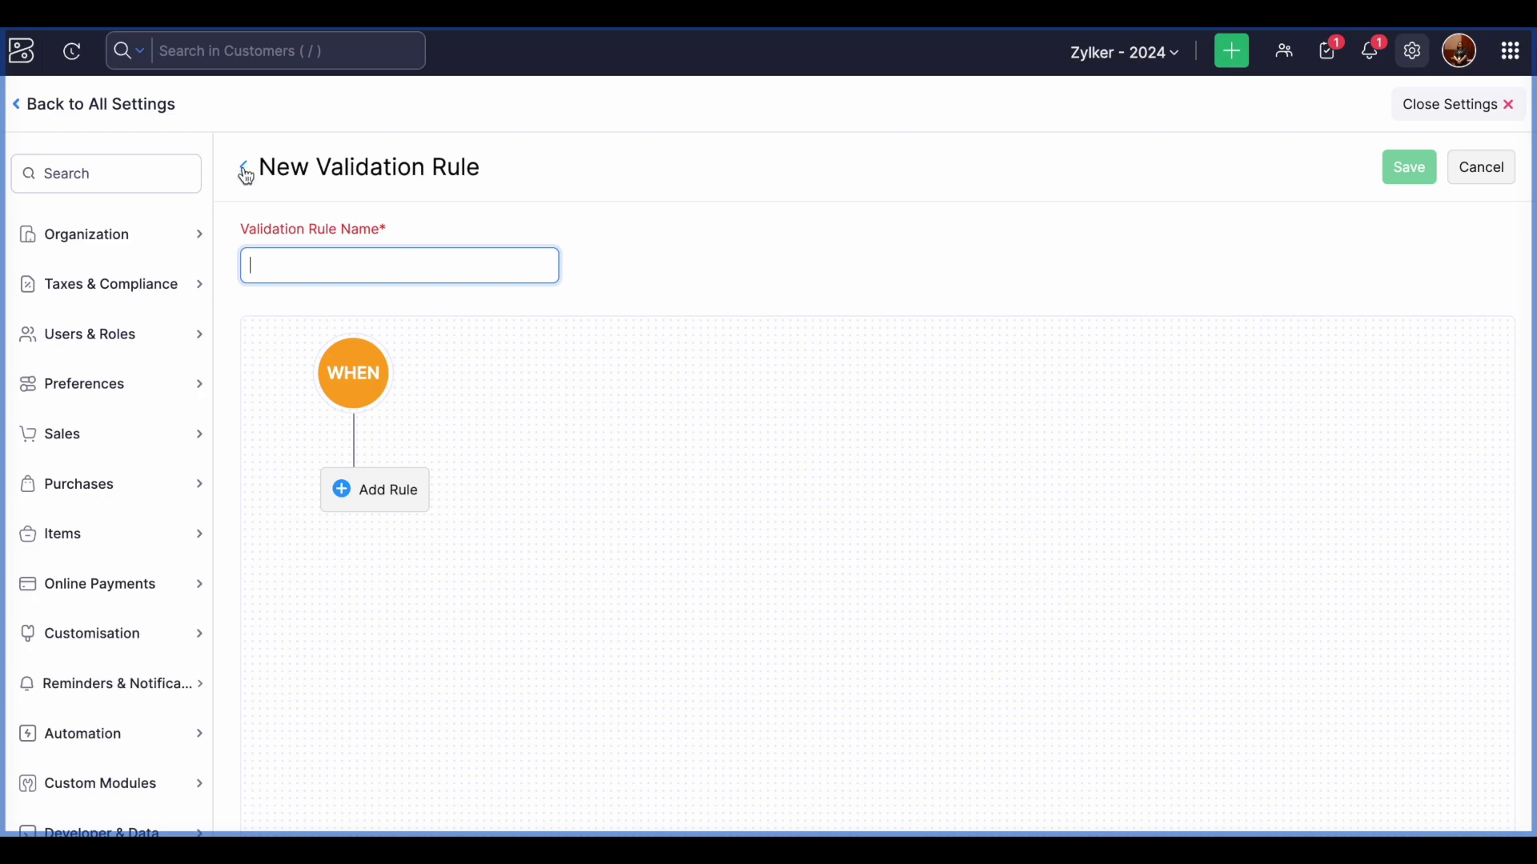
{"action": "left_click", "coordinate": [362, 504]}
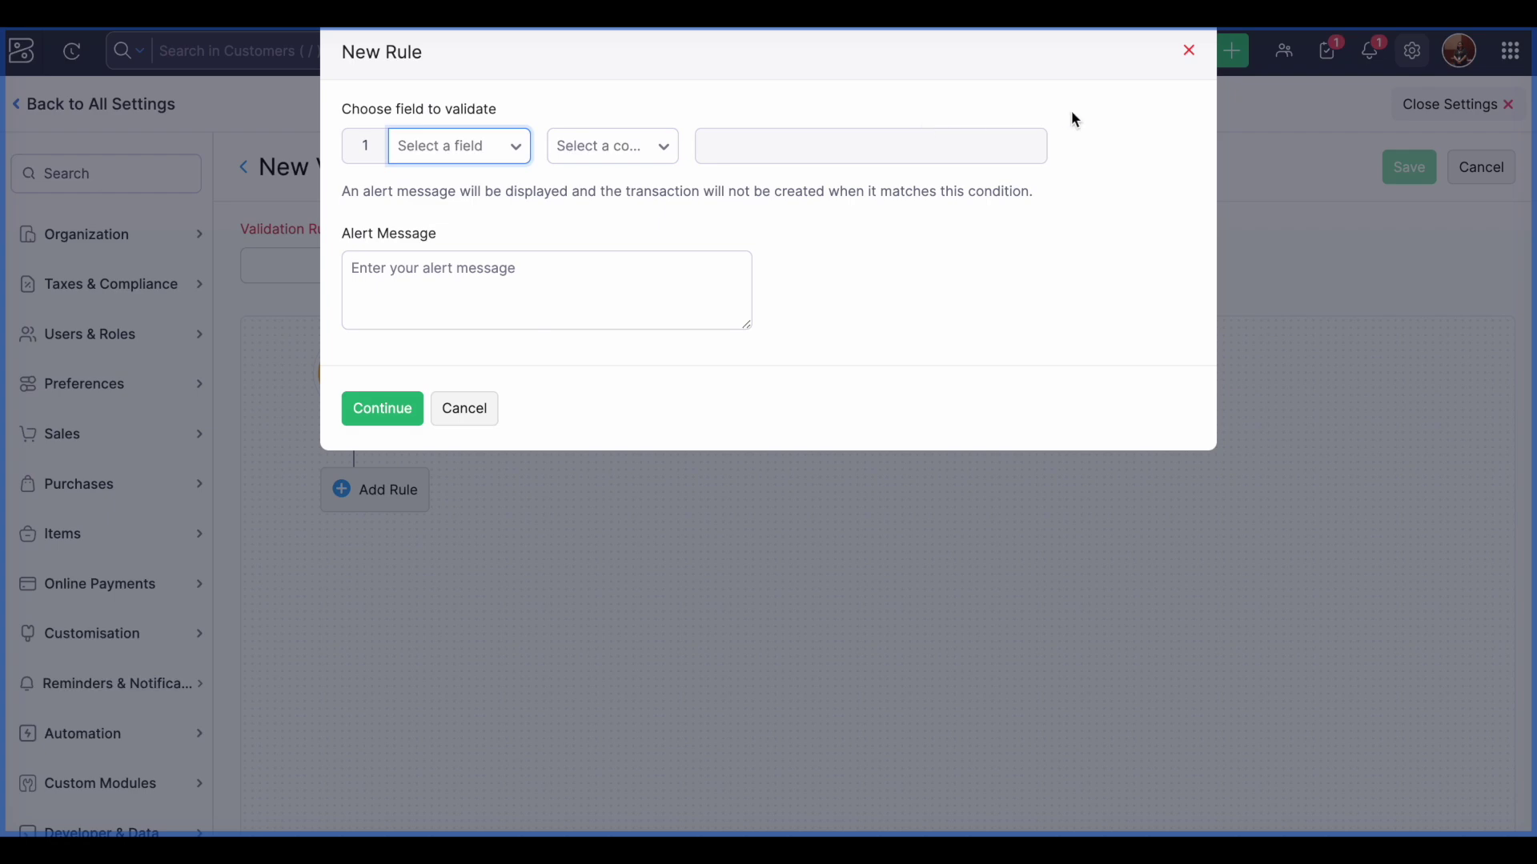
{"action": "left_click", "coordinate": [1188, 51]}
{"action": "left_click", "coordinate": [243, 166]}
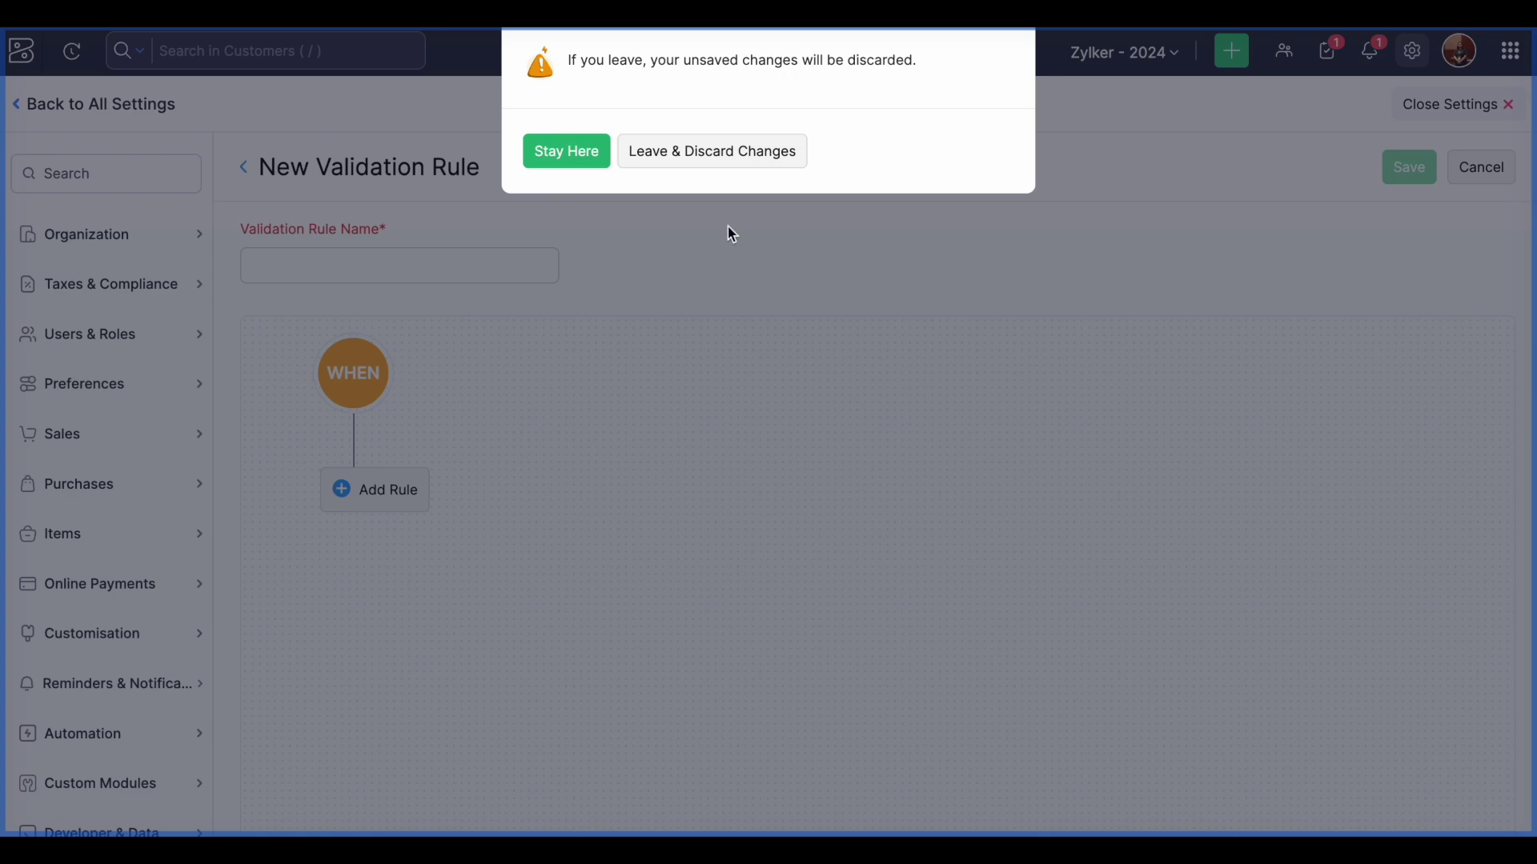
{"action": "left_click", "coordinate": [673, 152]}
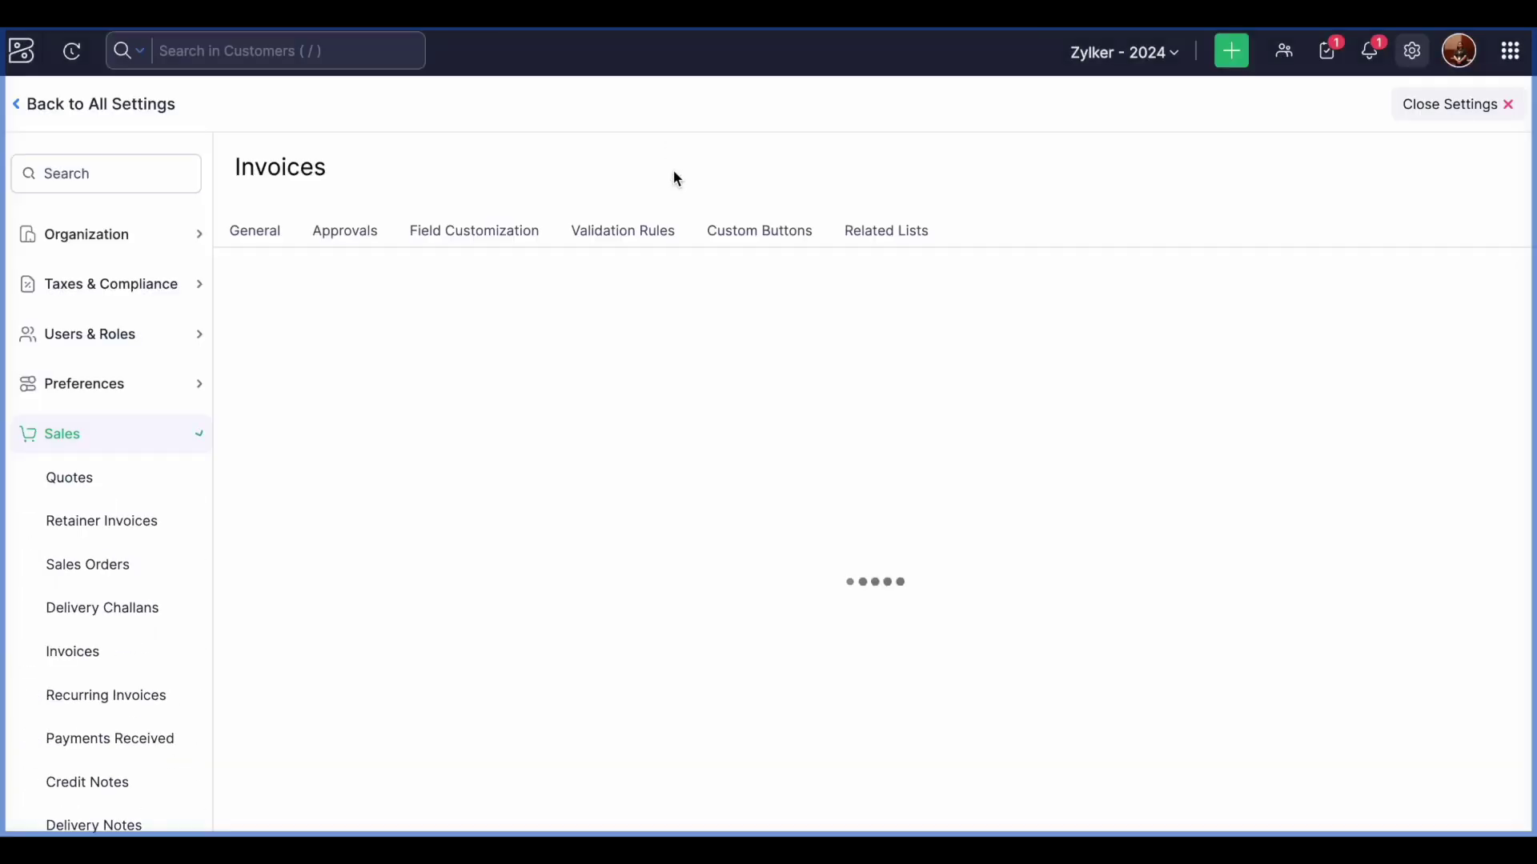
Review the custom buttons and related lists of the invoice settings, and close the settings
{"action": "left_click", "coordinate": [747, 234]}
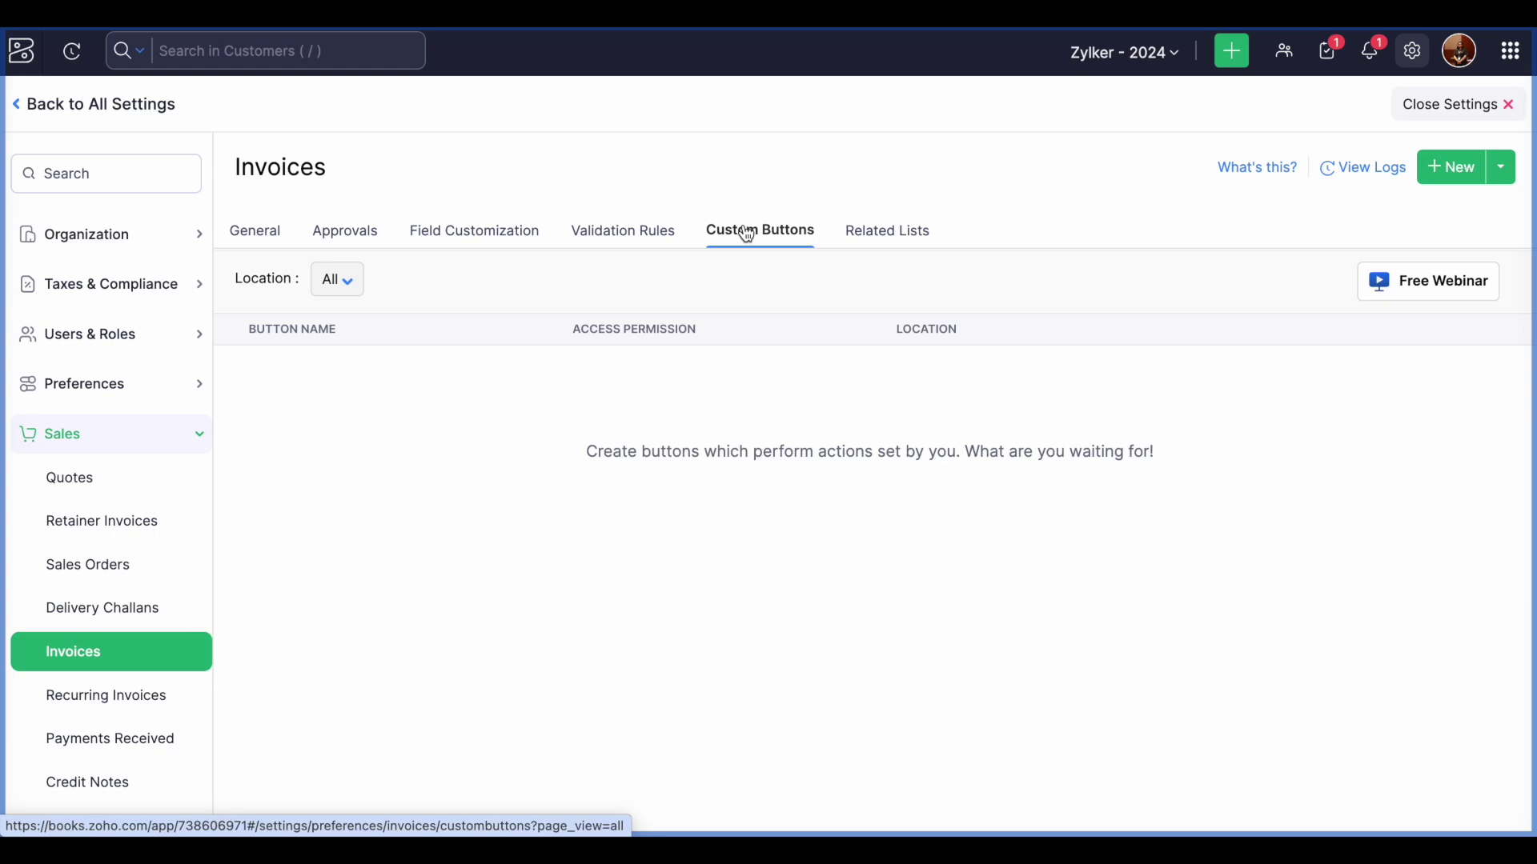
{"action": "left_click", "coordinate": [904, 232]}
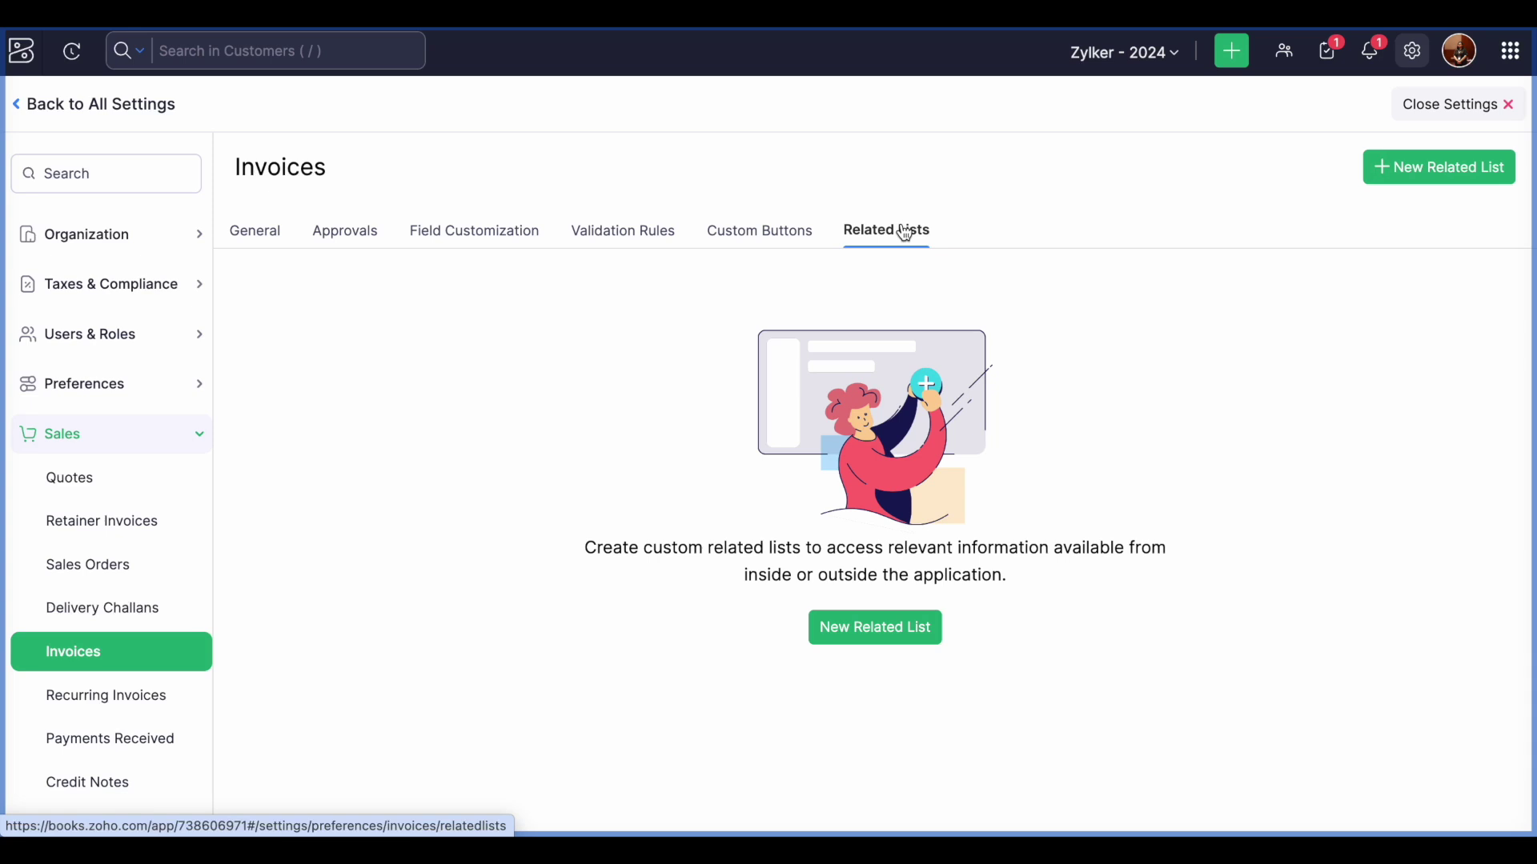
{"action": "left_click", "coordinate": [75, 102]}
{"action": "left_click", "coordinate": [1386, 119]}
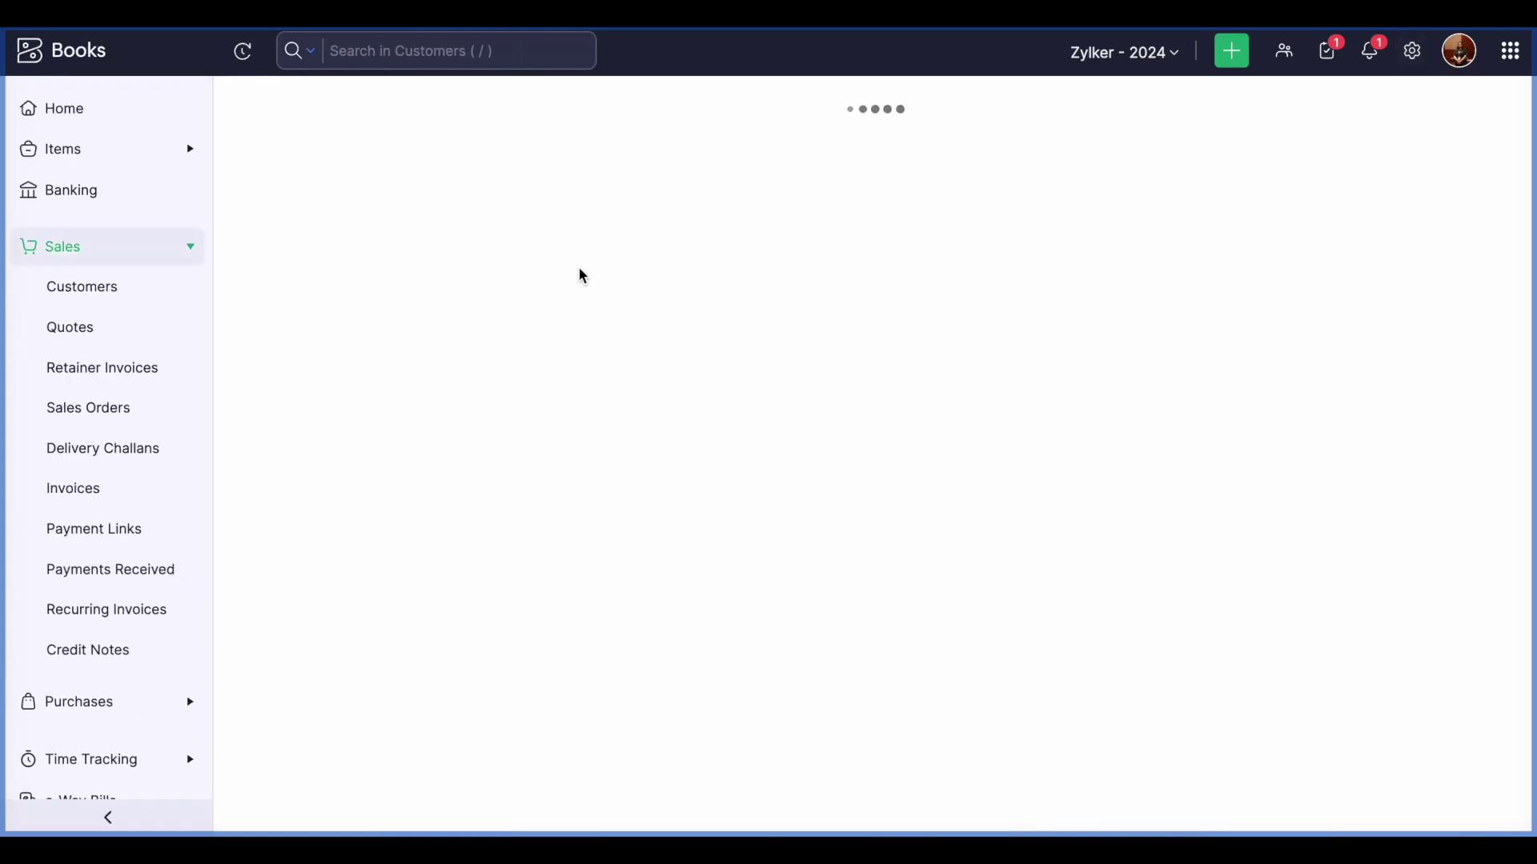
Filter the customer list to Active Customers and start a new custom view
{"action": "left_click", "coordinate": [367, 127]}
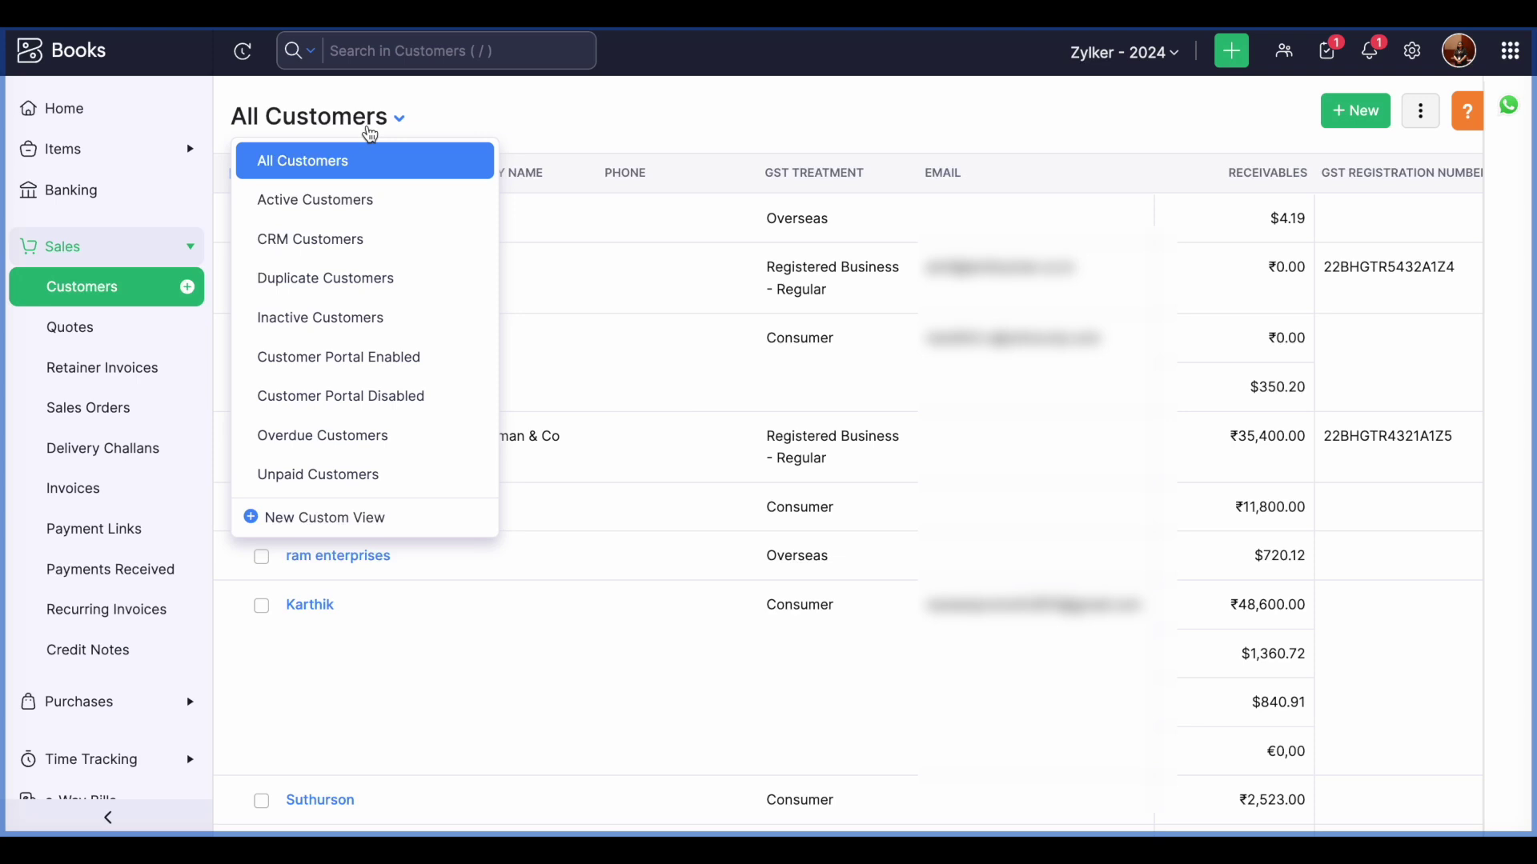
{"action": "left_click", "coordinate": [360, 199]}
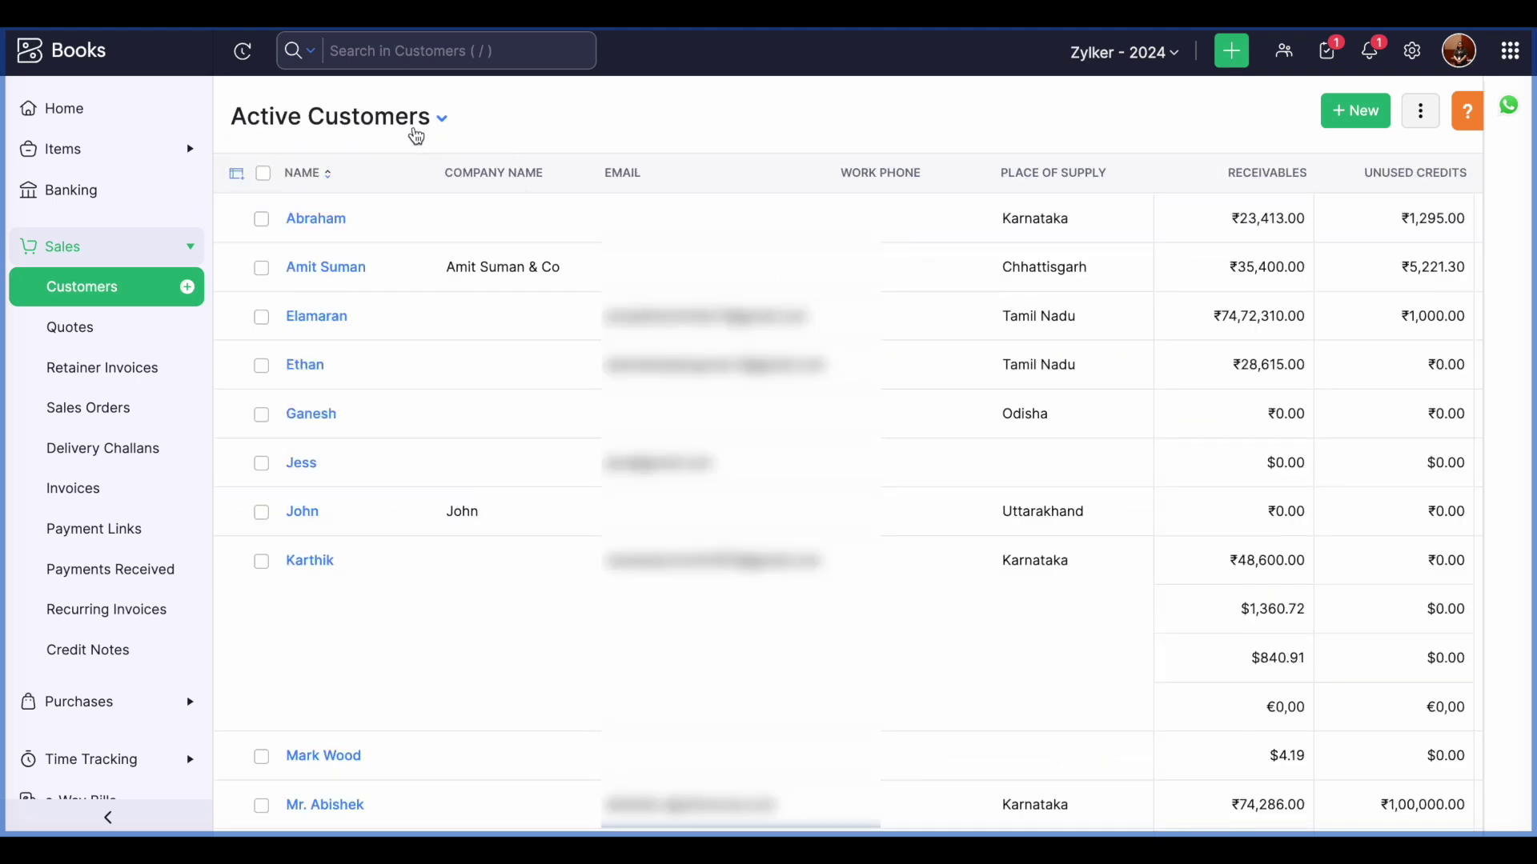
{"action": "left_click", "coordinate": [414, 130]}
{"action": "left_click", "coordinate": [370, 524]}
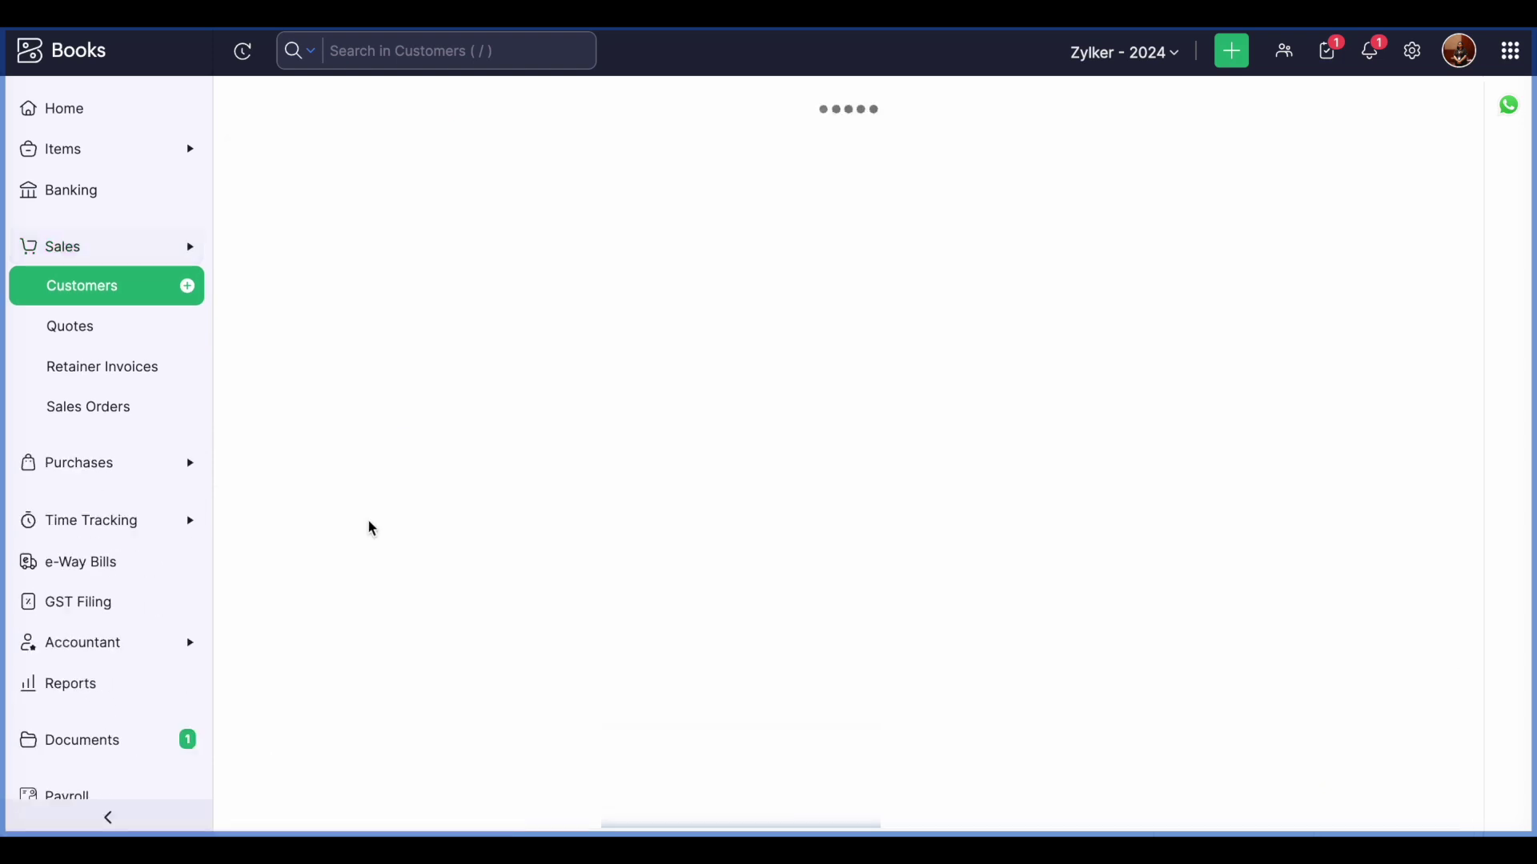
Define the custom view's first criterion as GST Treatment is Registered Business - Regular
{"action": "left_click", "coordinate": [465, 381]}
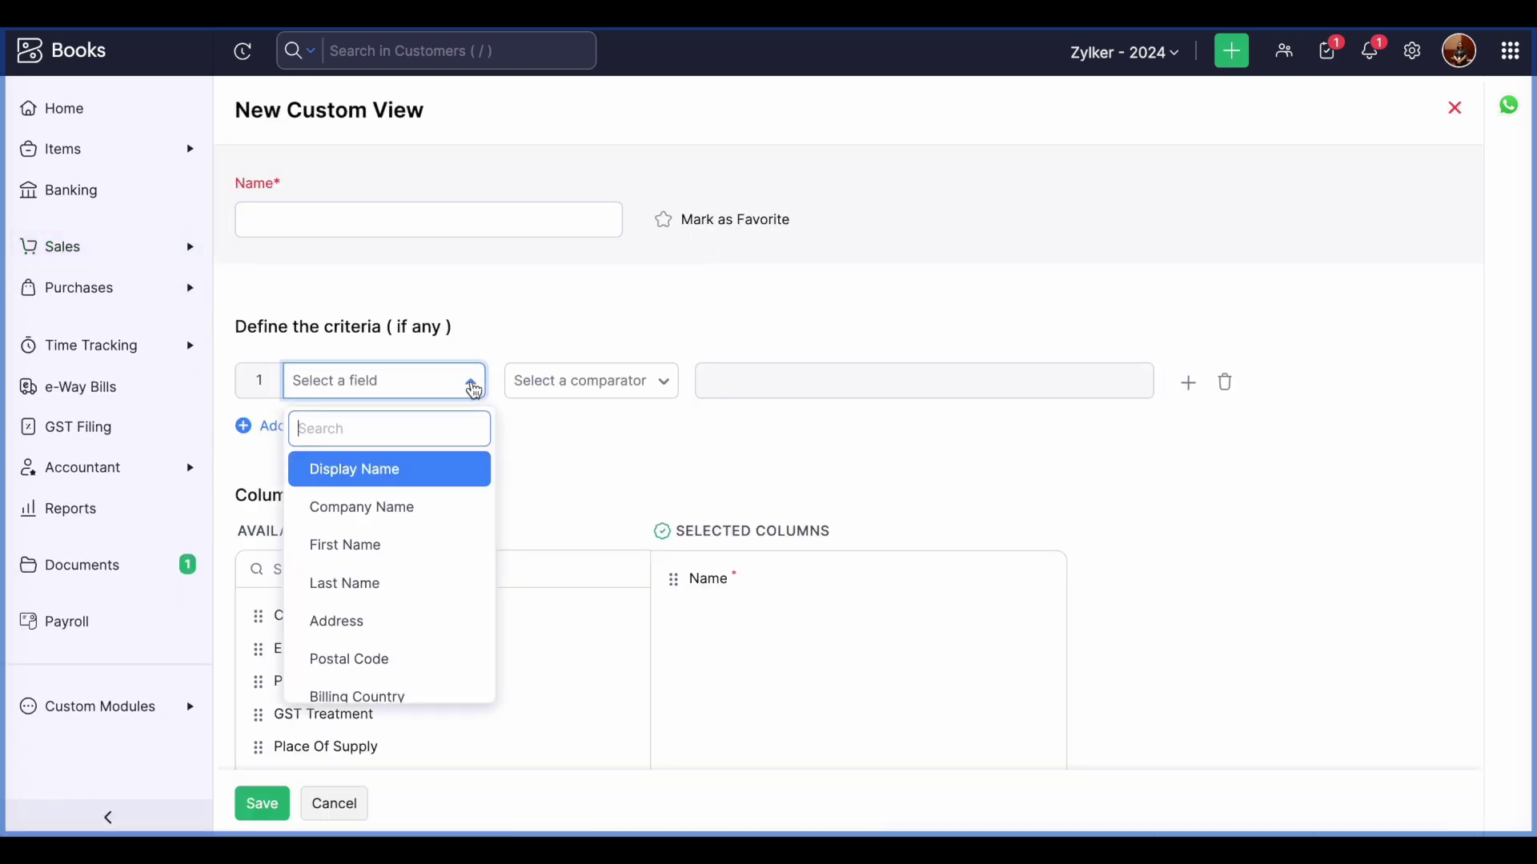
{"action": "scroll", "coordinate": [433, 587], "scroll_direction": "down", "scroll_amount": 1}
{"action": "scroll", "coordinate": [433, 590], "scroll_direction": "down", "scroll_amount": 1}
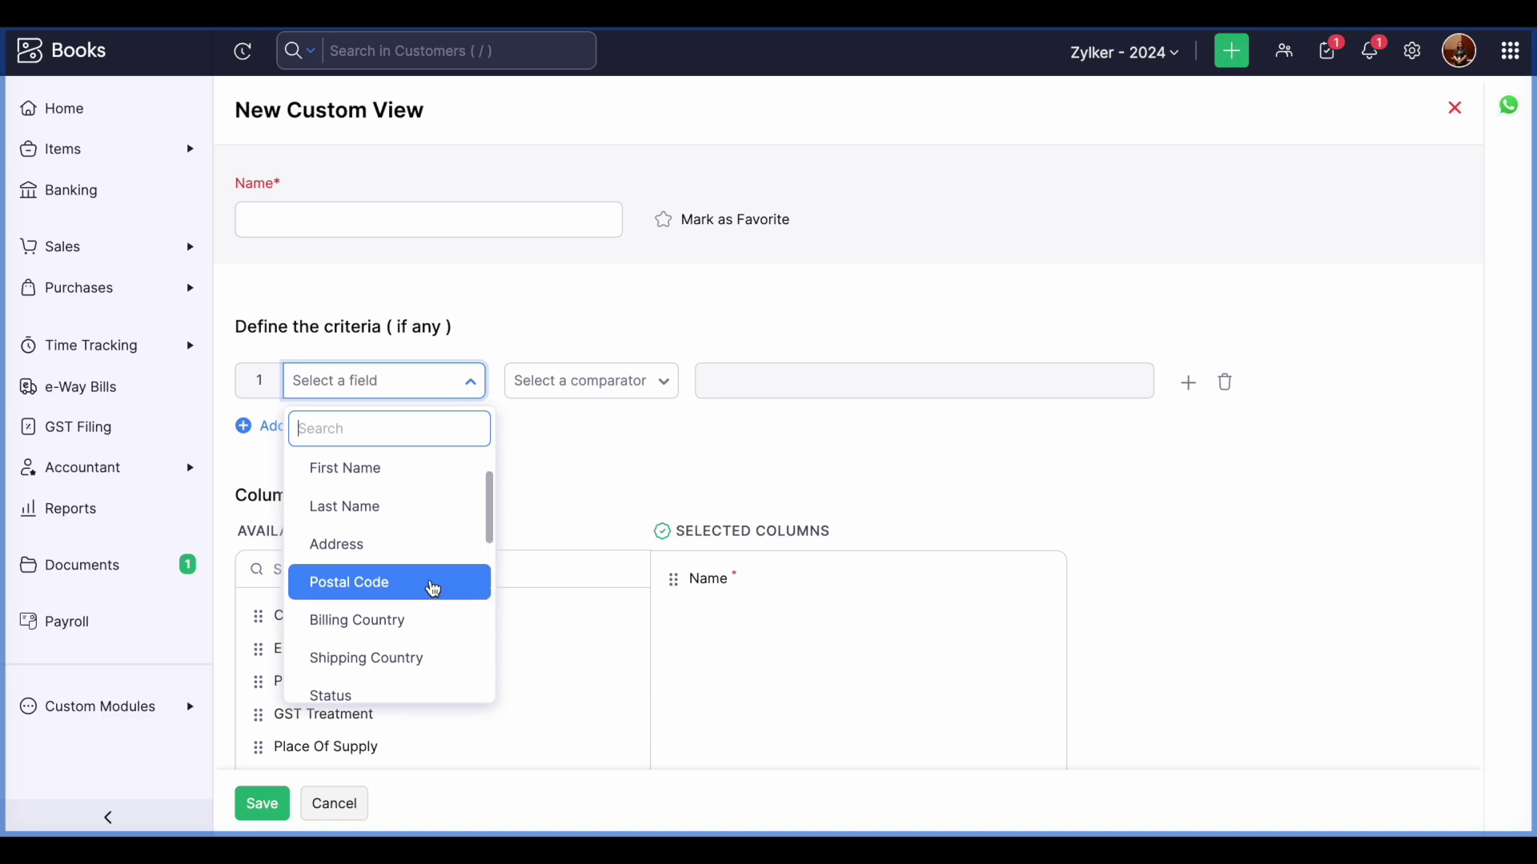
{"action": "scroll", "coordinate": [433, 590], "scroll_direction": "up", "scroll_amount": 2}
{"action": "type", "text": "gst"}
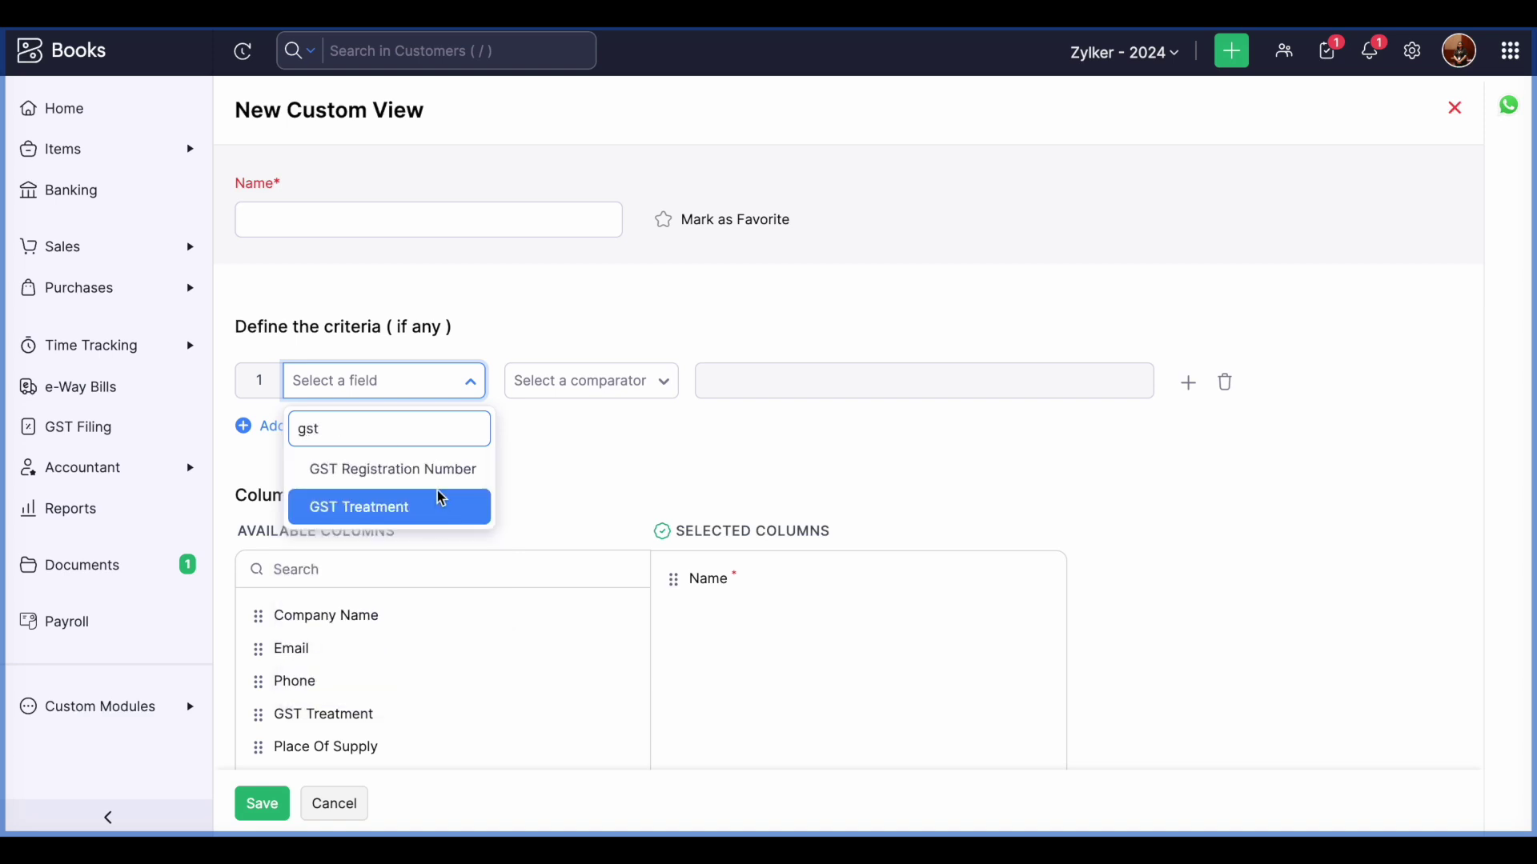
{"action": "left_click", "coordinate": [439, 500]}
{"action": "left_click", "coordinate": [643, 385]}
{"action": "left_click", "coordinate": [592, 430]}
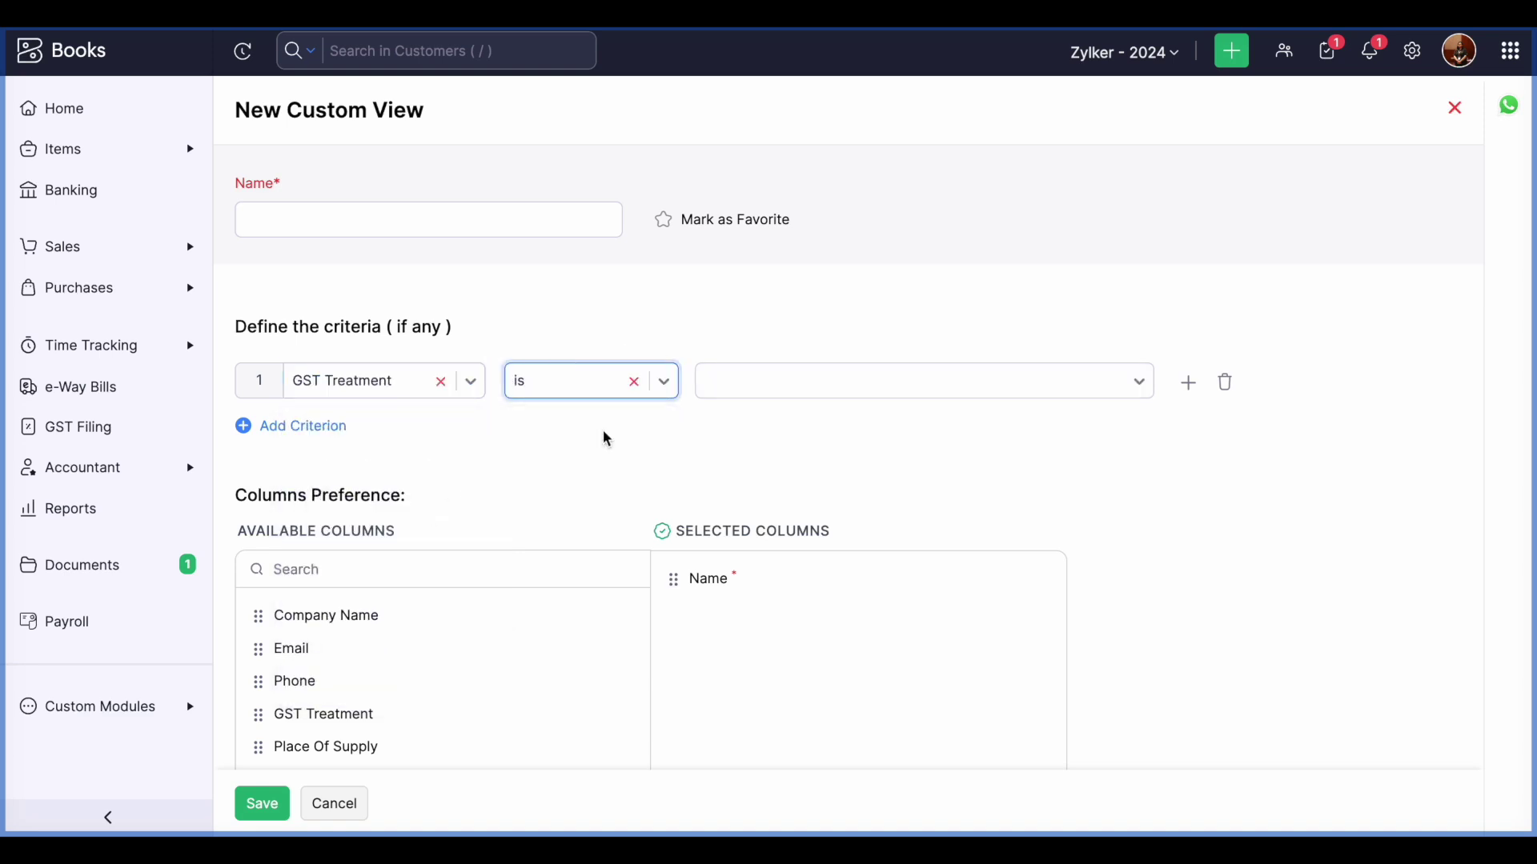
{"action": "left_click", "coordinate": [785, 393]}
{"action": "left_click", "coordinate": [801, 469]}
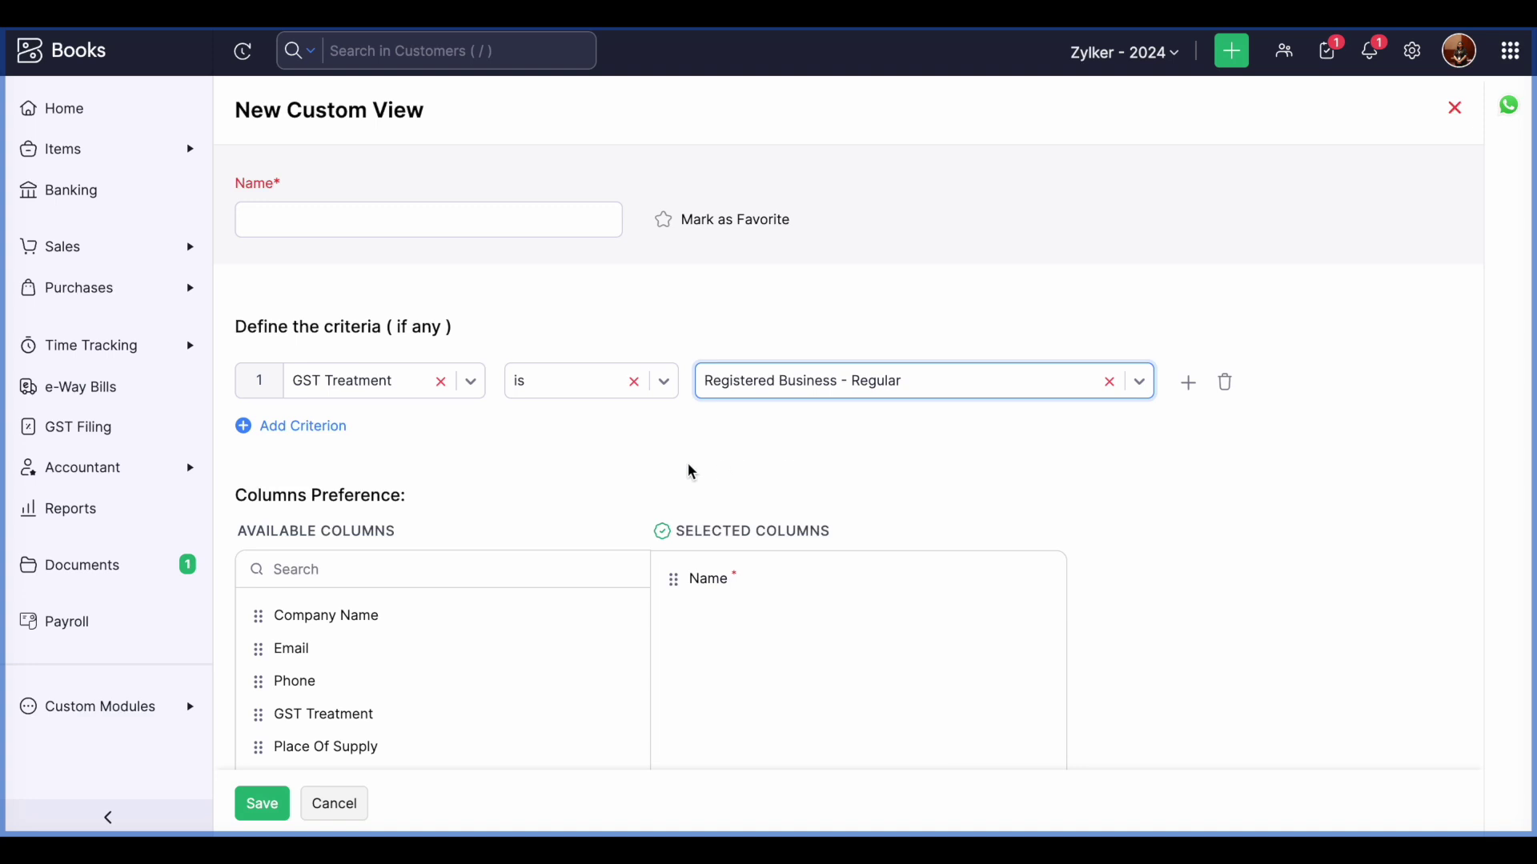
Add Company Name, GST Treatment and Place Of Supply to the custom view's selected columns
{"action": "left_click", "coordinate": [365, 621]}
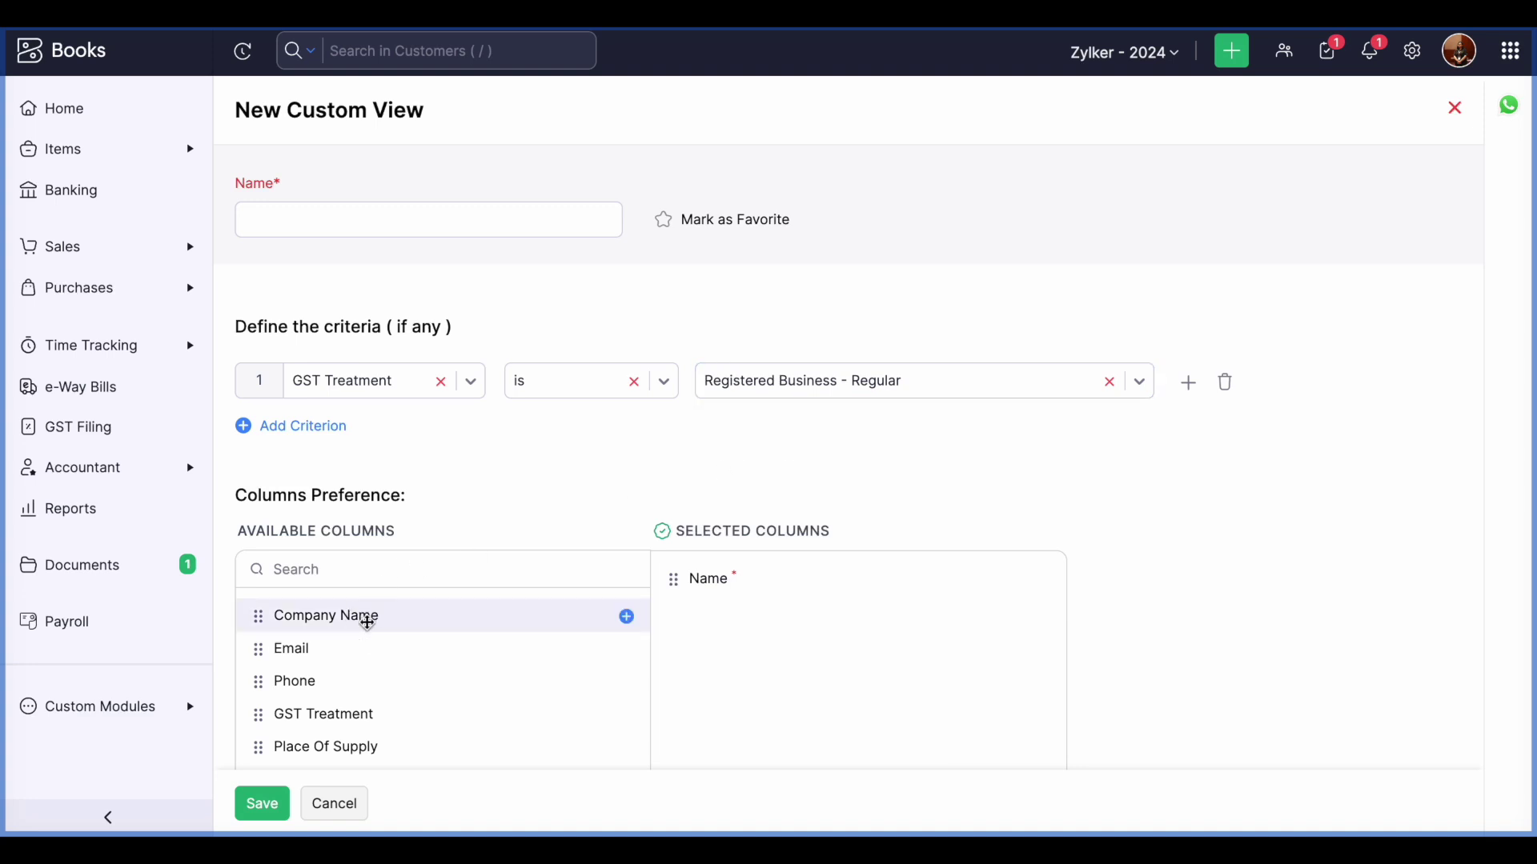
{"action": "left_click", "coordinate": [625, 619]}
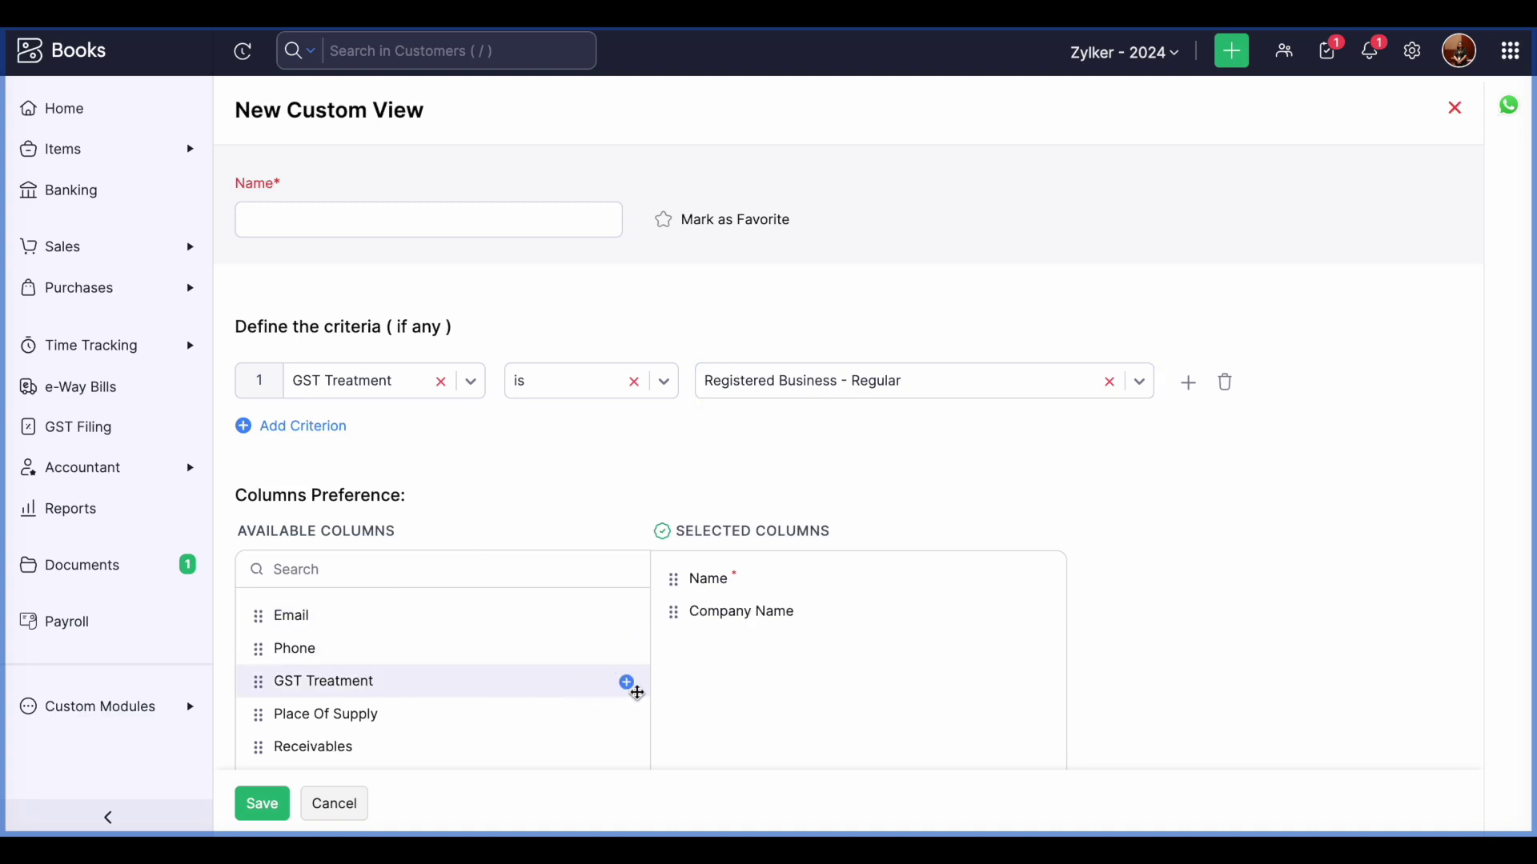
{"action": "left_click", "coordinate": [627, 685]}
{"action": "left_click", "coordinate": [626, 686]}
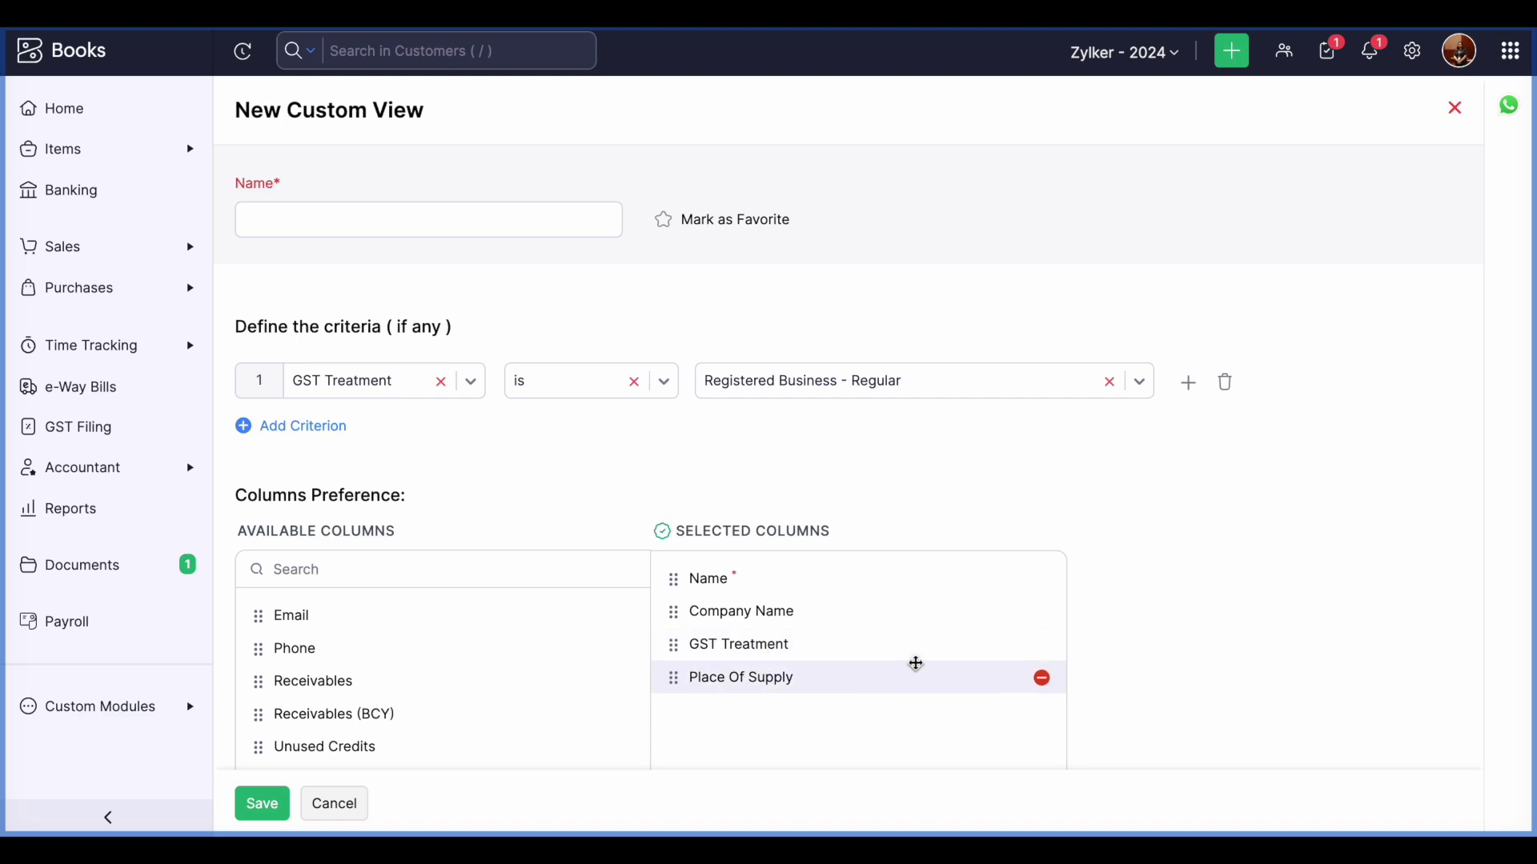
Replace the GST Treatment column with Receivables (BCY) in the custom view's selected columns, and try to save the view
{"action": "left_click", "coordinate": [1041, 647]}
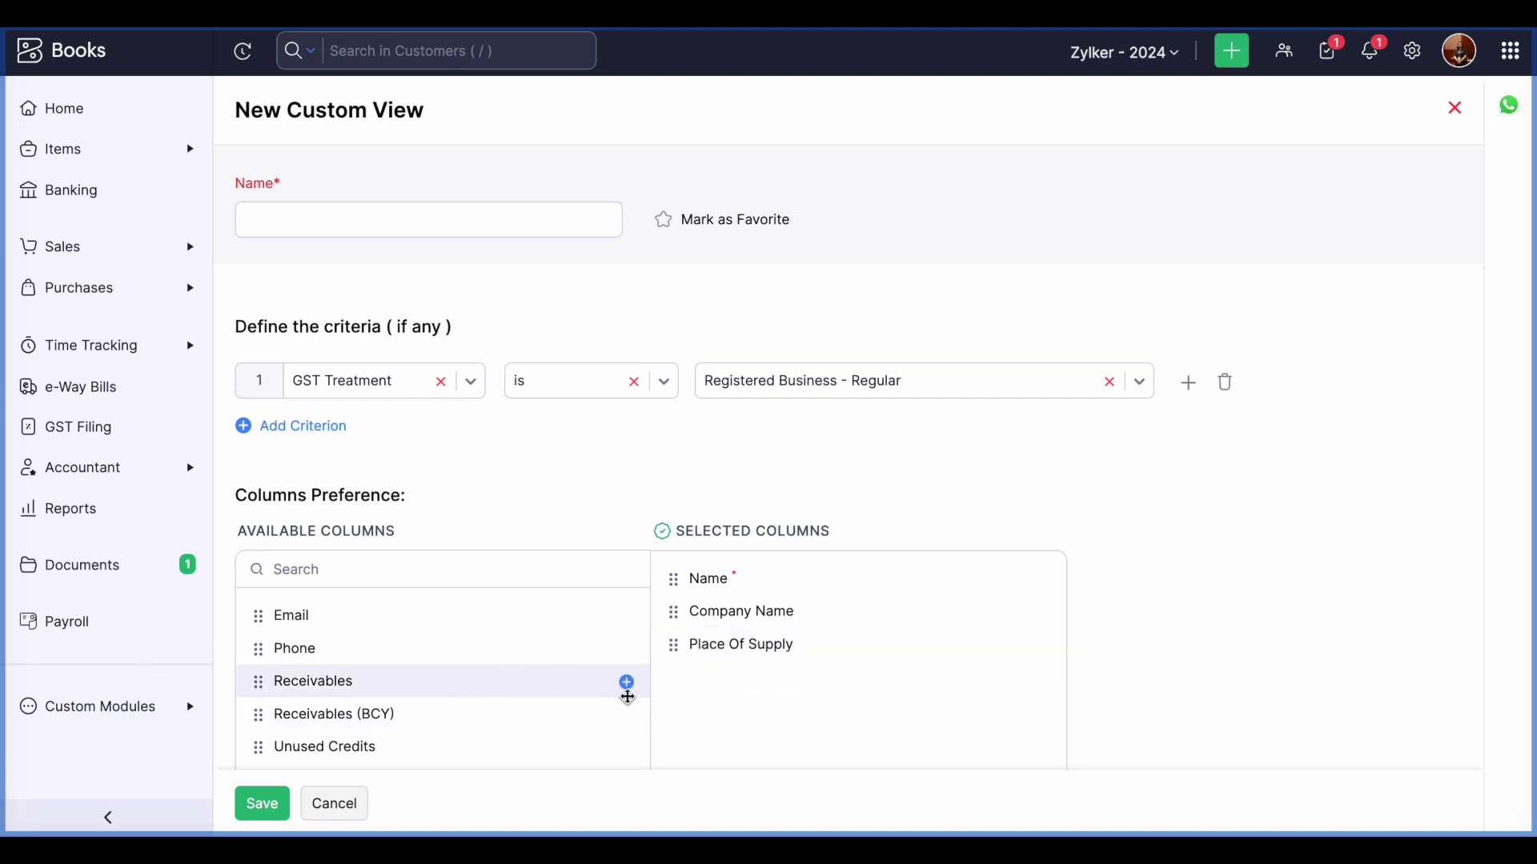
{"action": "left_click", "coordinate": [626, 714]}
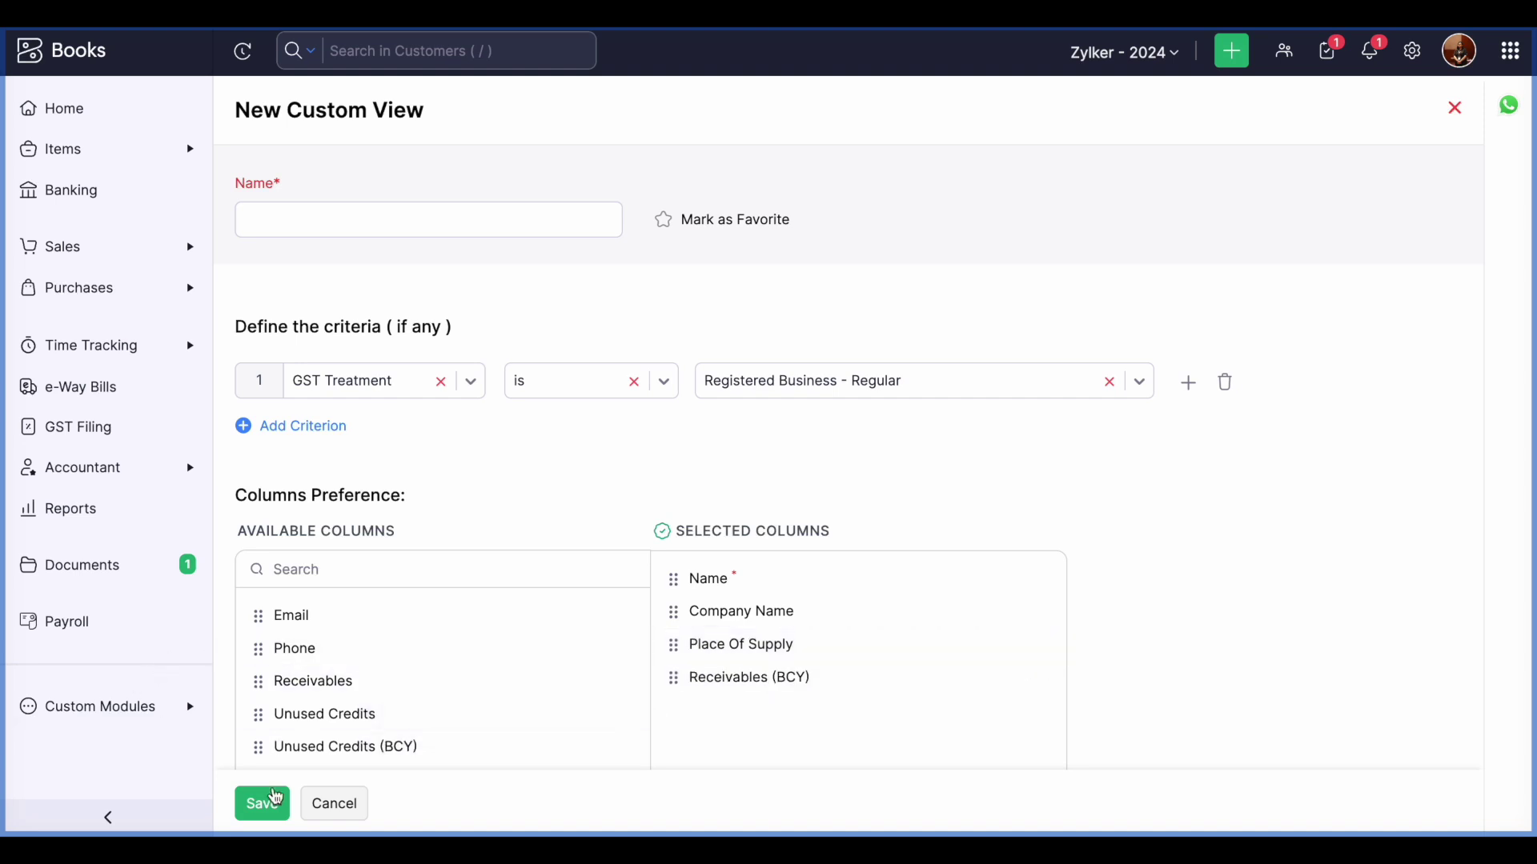
{"action": "left_click", "coordinate": [260, 803]}
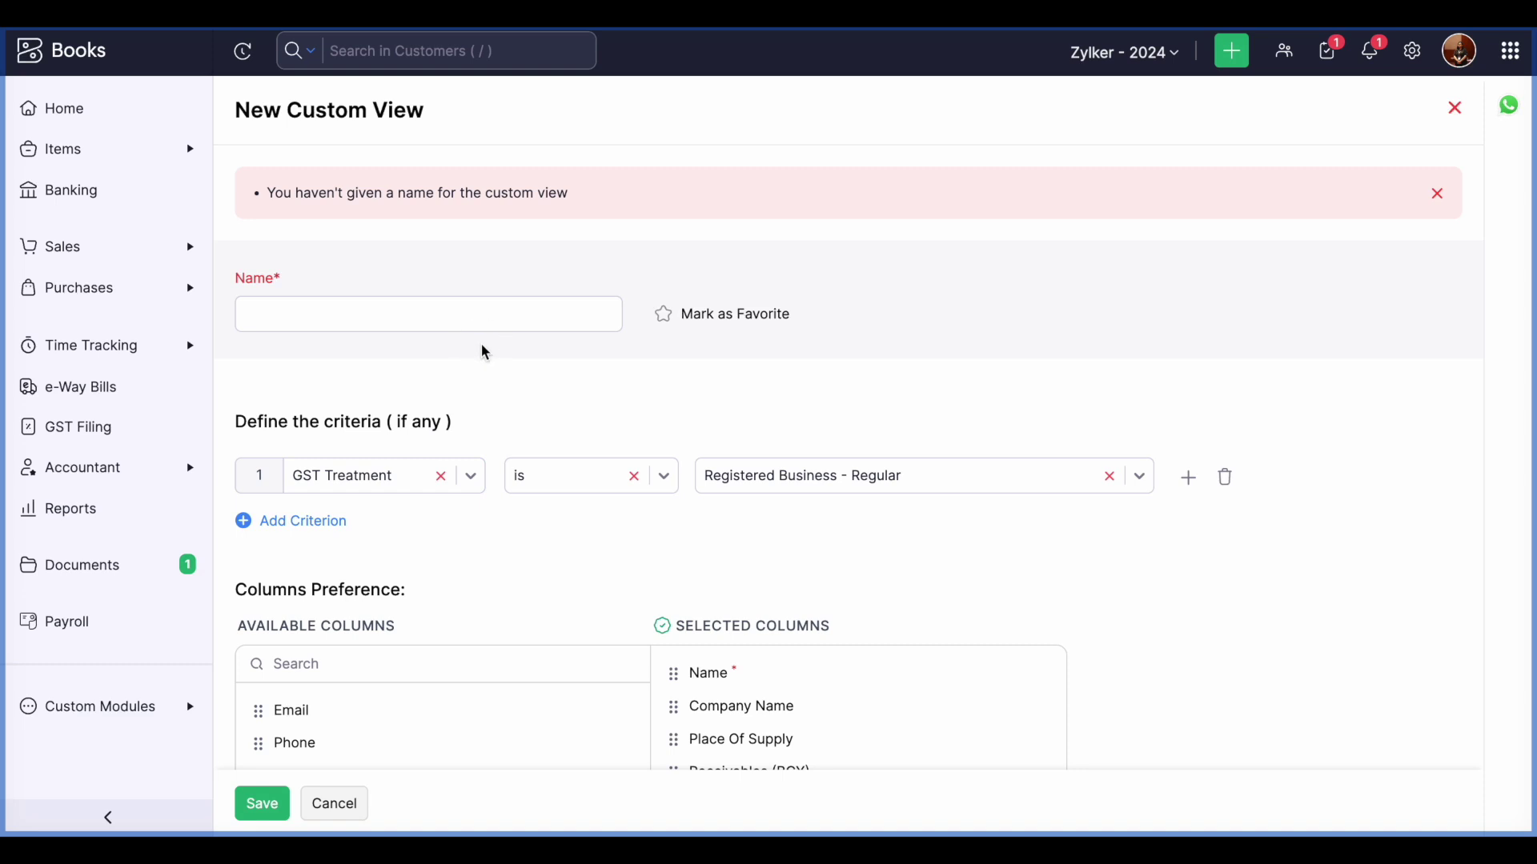
Name the custom view "Registered Customers" and save it
{"action": "left_click", "coordinate": [506, 324]}
{"action": "type", "text": "Registe"}
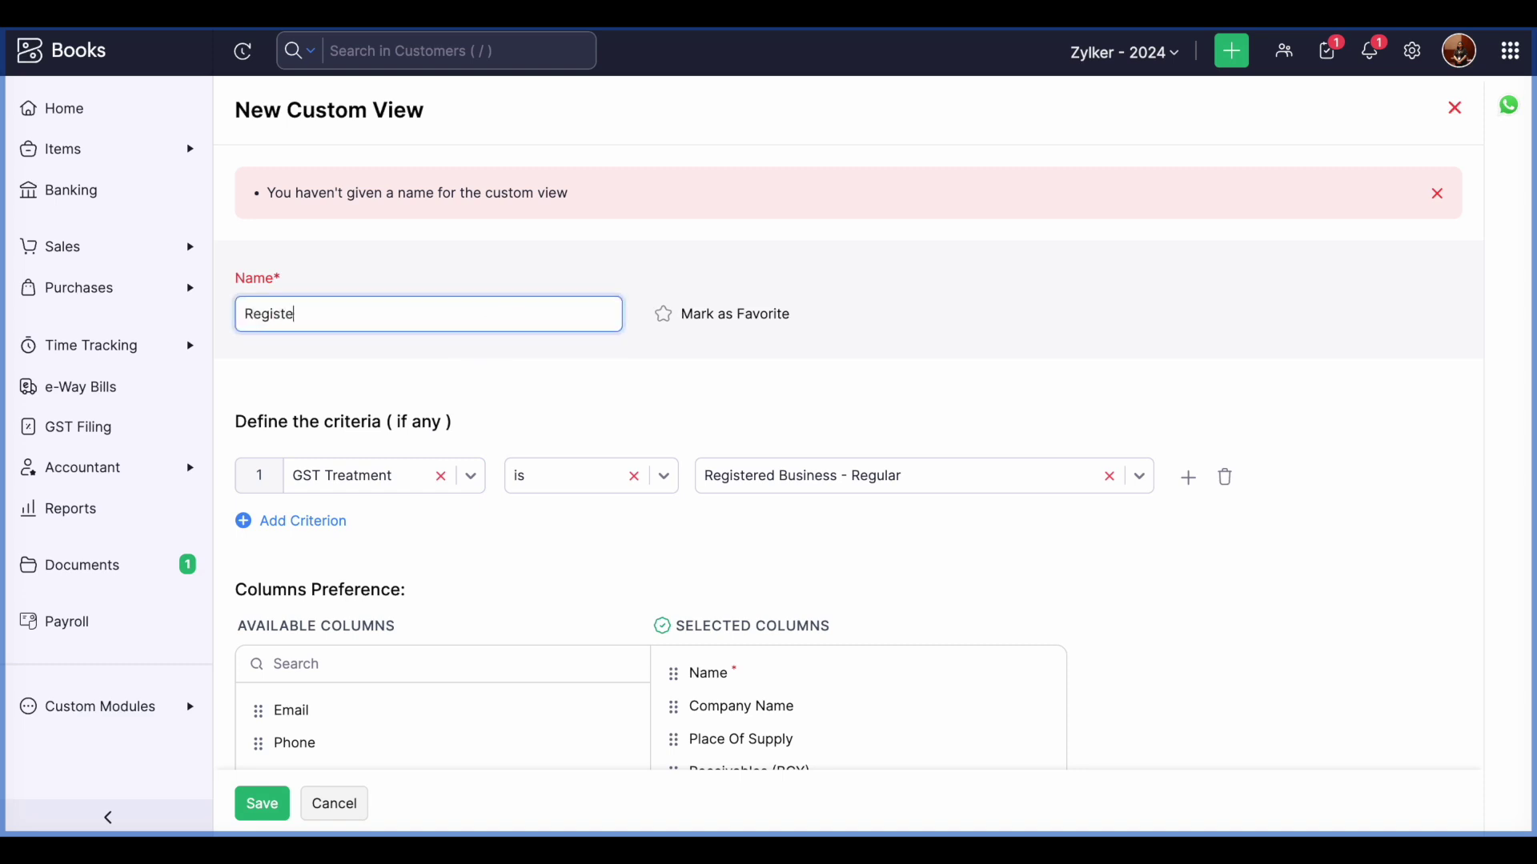
{"action": "type", "text": "red Cusom"}
{"action": "key", "text": "BackSpace"}
{"action": "key", "text": "BackSpace"}
{"action": "key", "text": "BackSpace"}
{"action": "type", "text": "stomers"}
{"action": "left_click", "coordinate": [268, 796]}
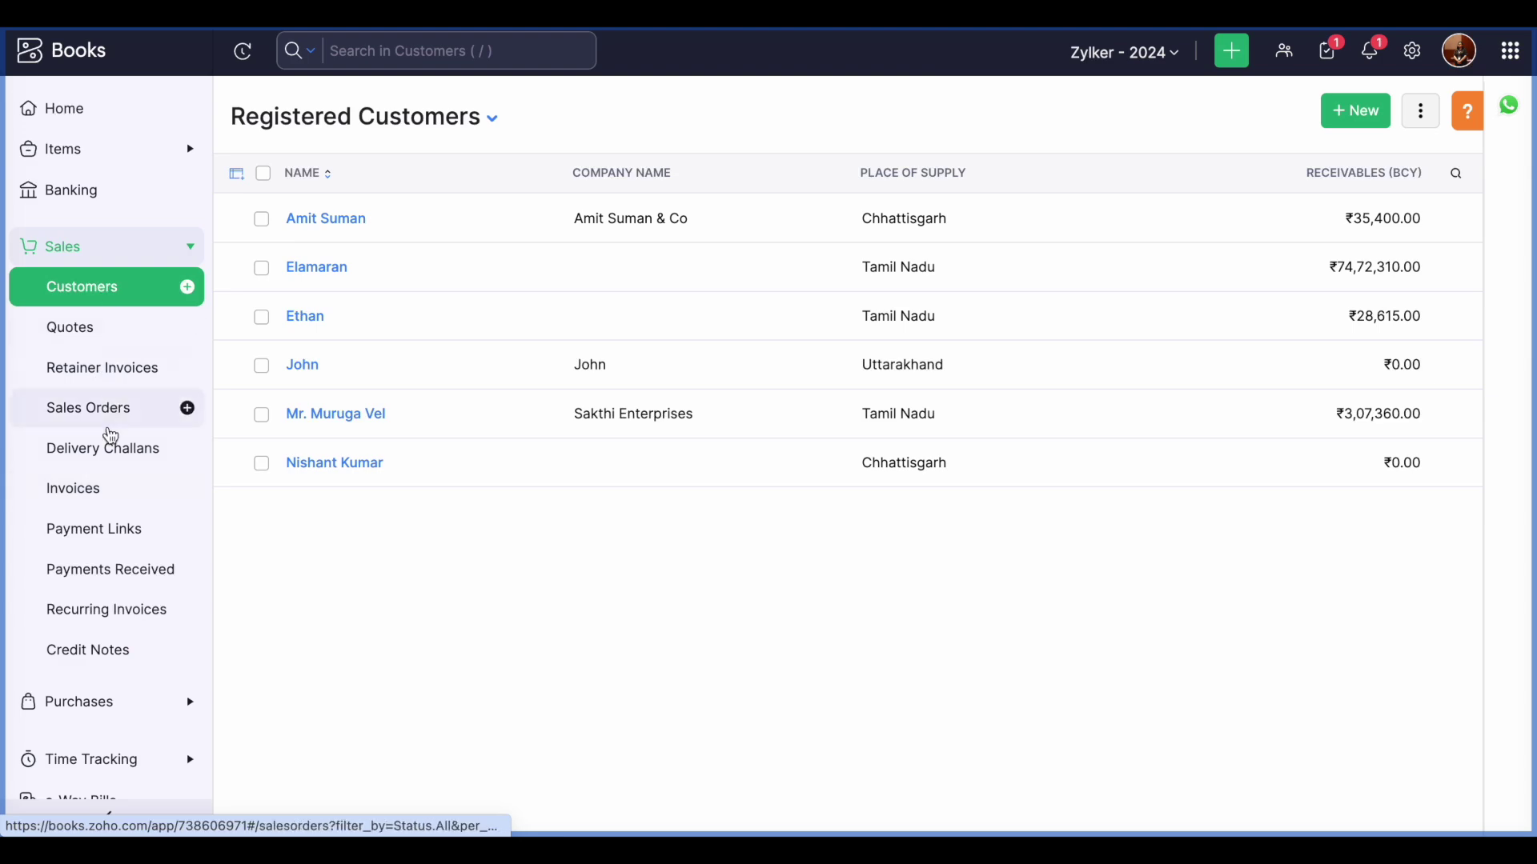
Go to the quotes and on to the invoices in the sales section
{"action": "left_click", "coordinate": [108, 328]}
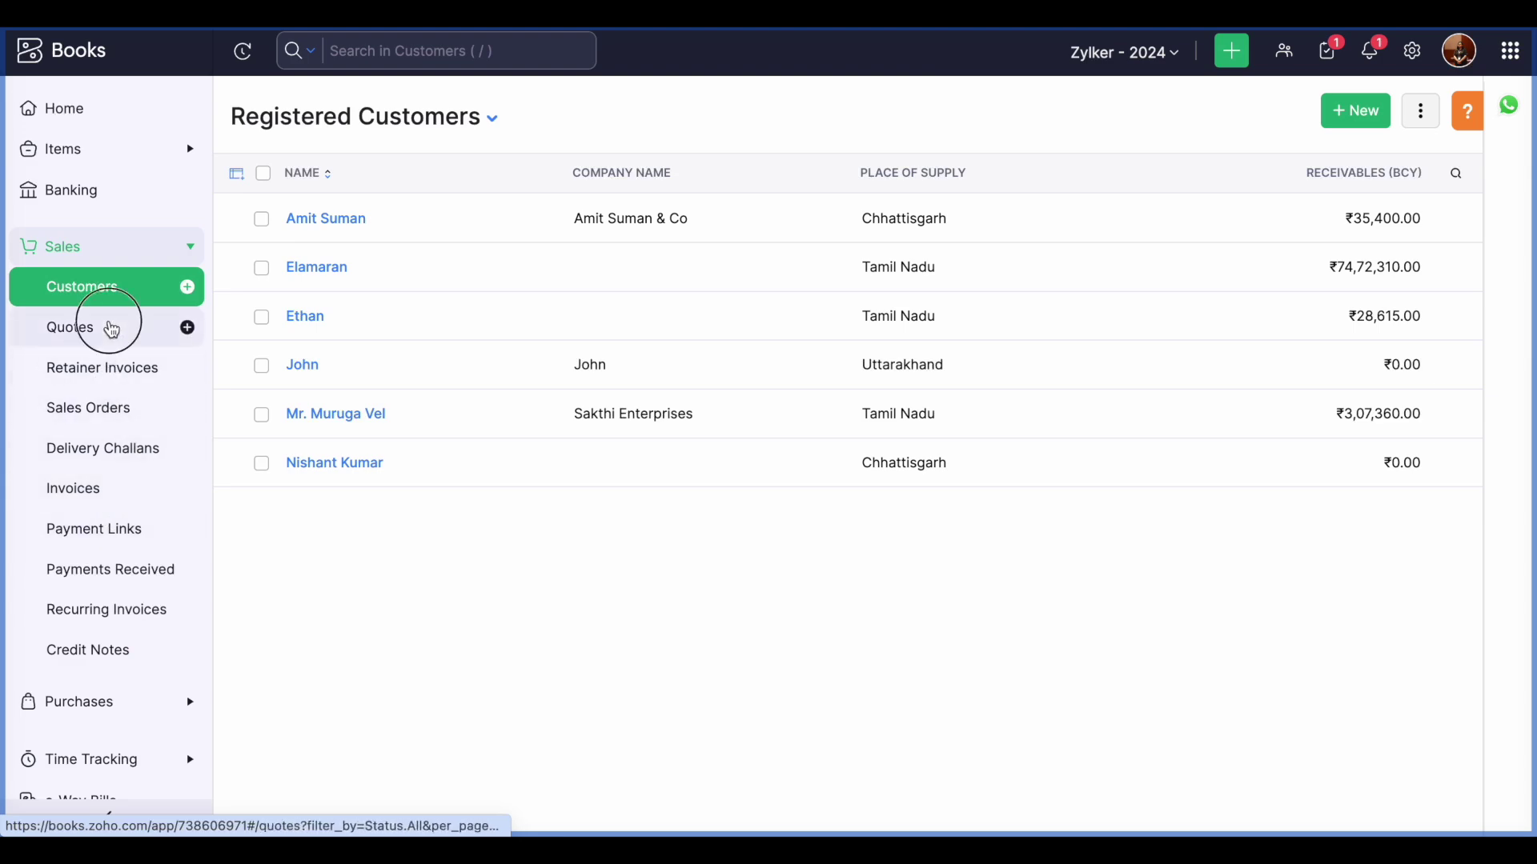
{"action": "left_click", "coordinate": [111, 489]}
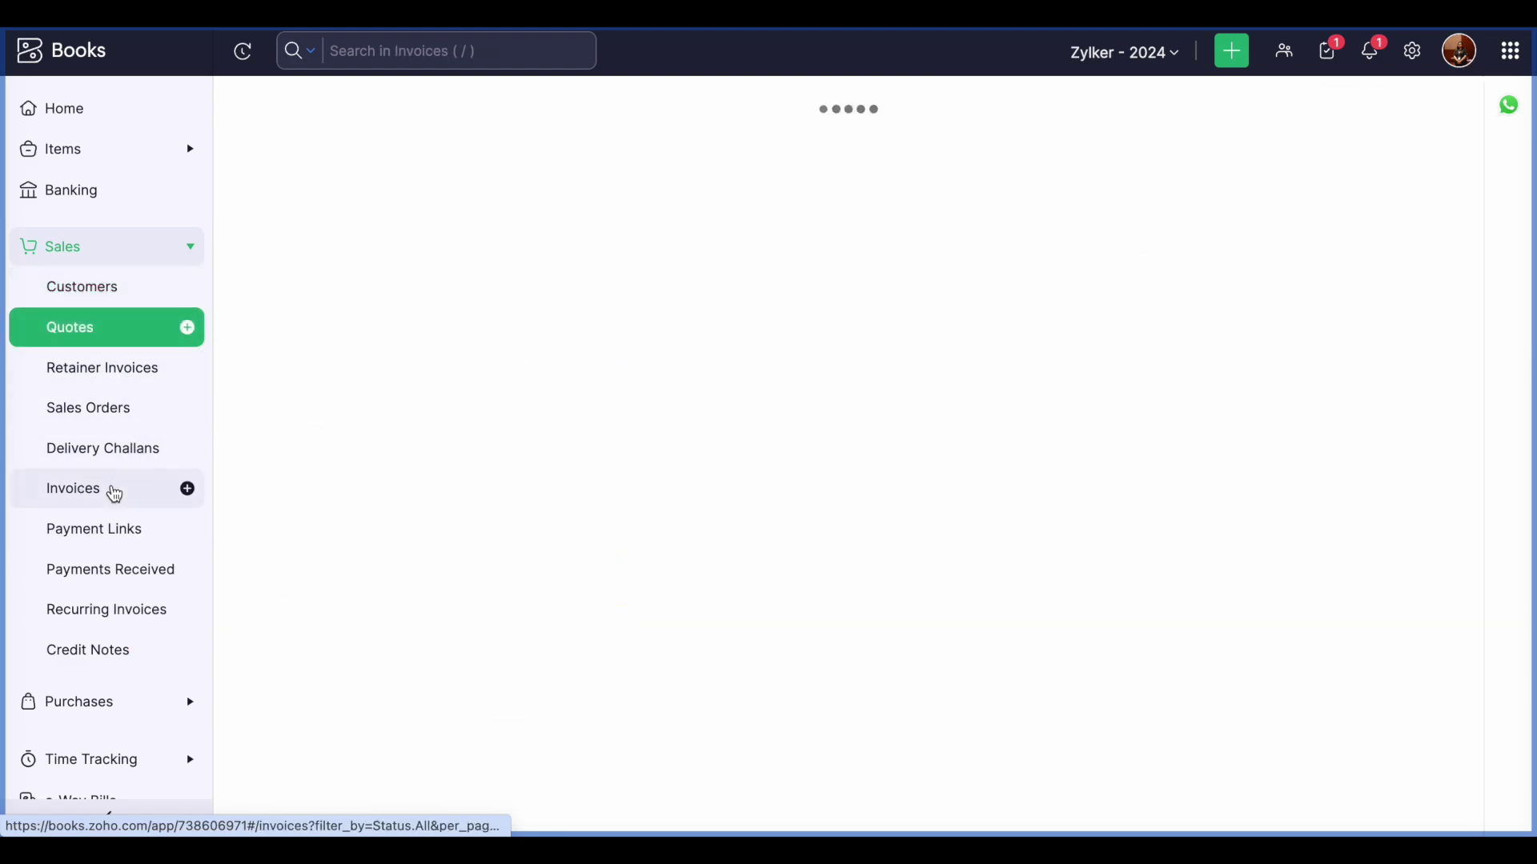
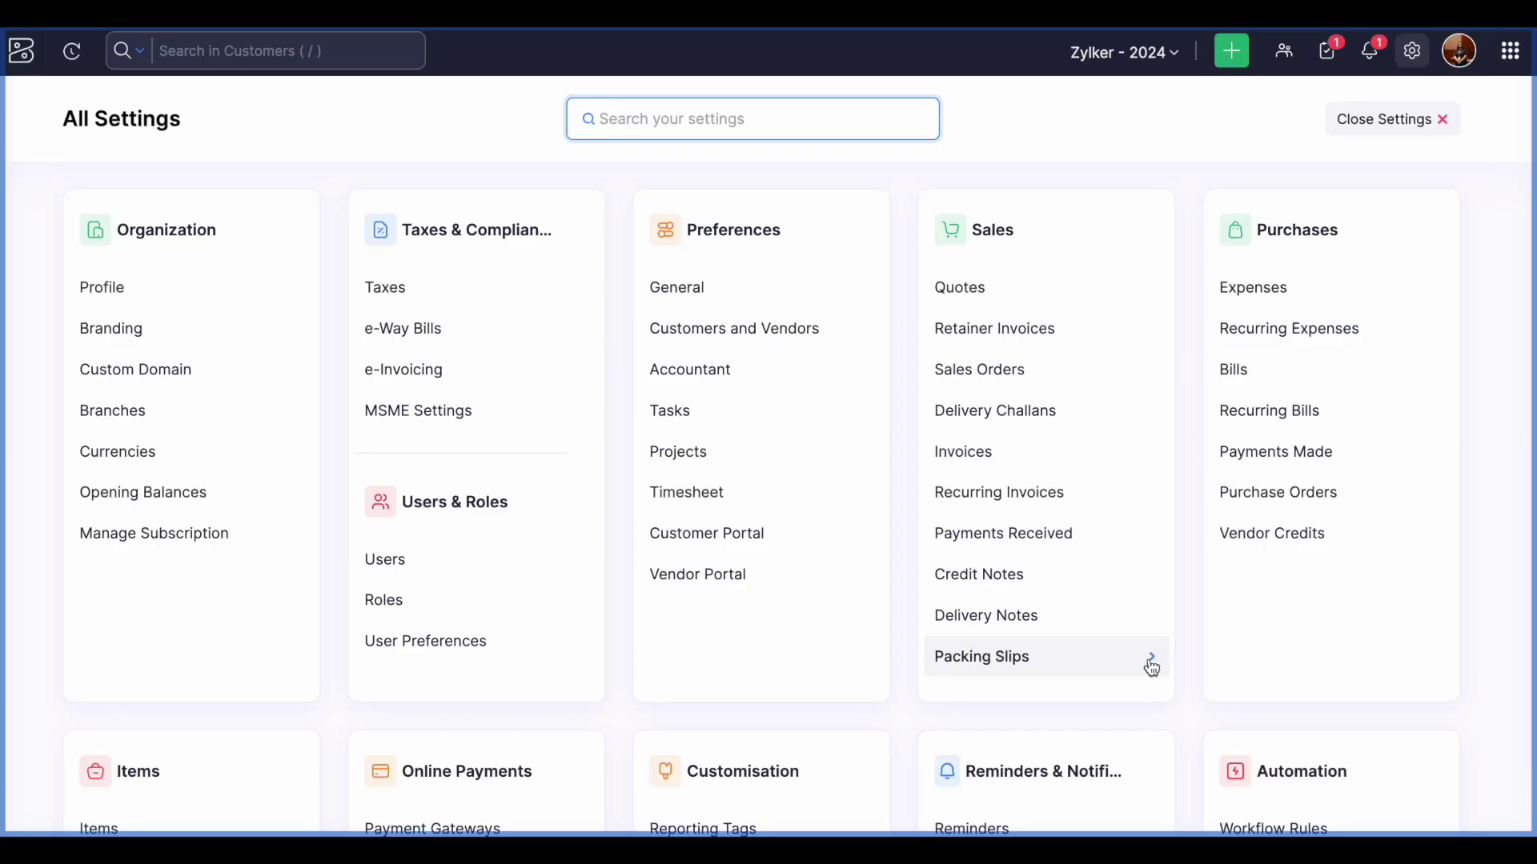
Find the Late fee Invoice workflow rule in the automation settings and open it for editing
{"action": "scroll", "coordinate": [1152, 662], "scroll_direction": "down", "scroll_amount": 4}
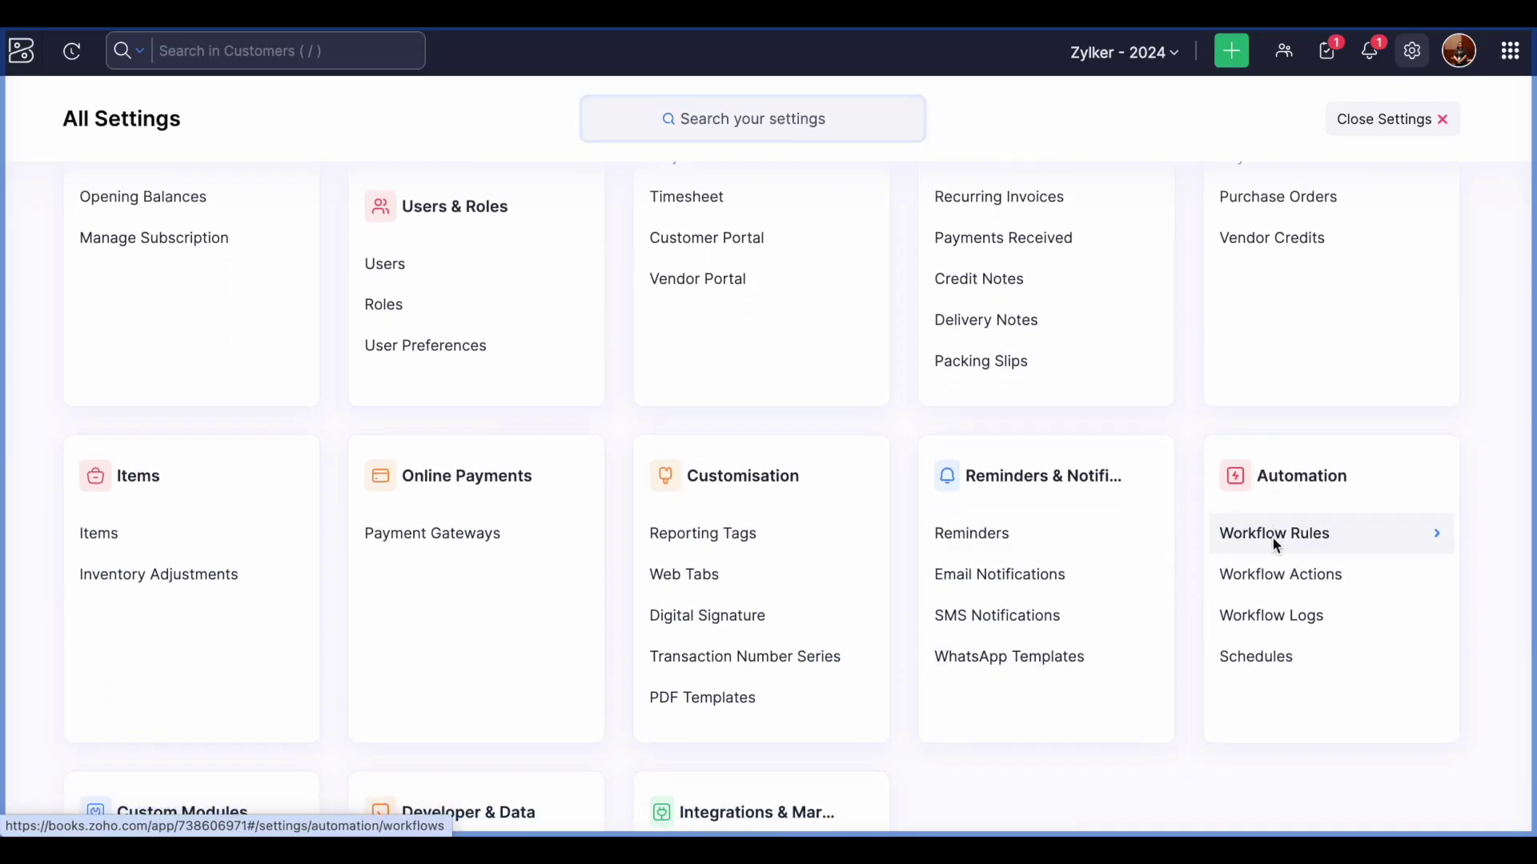
{"action": "left_click", "coordinate": [1281, 549]}
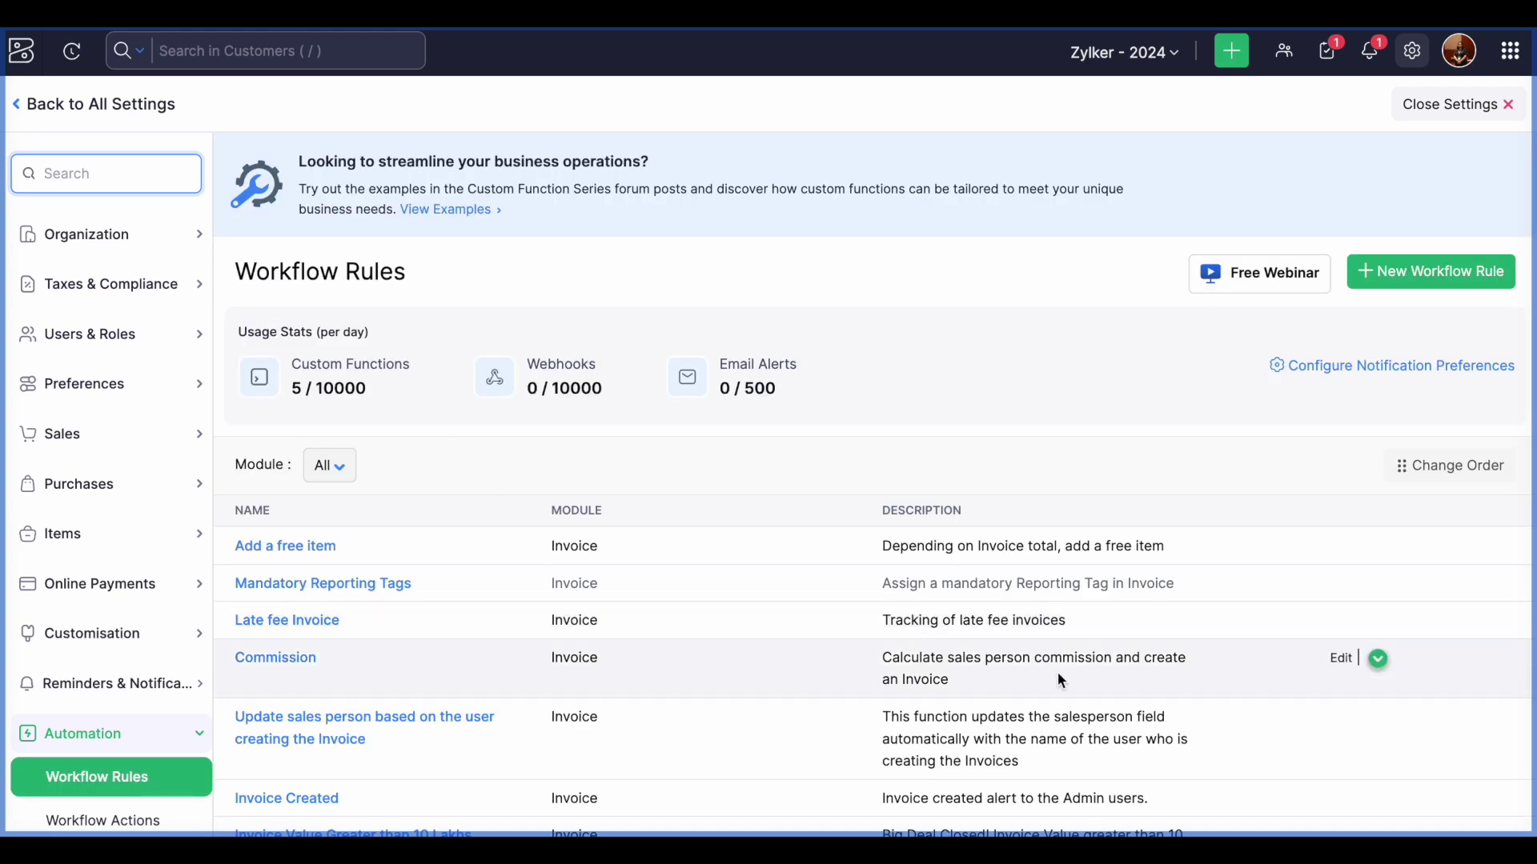
{"action": "left_click", "coordinate": [1339, 622]}
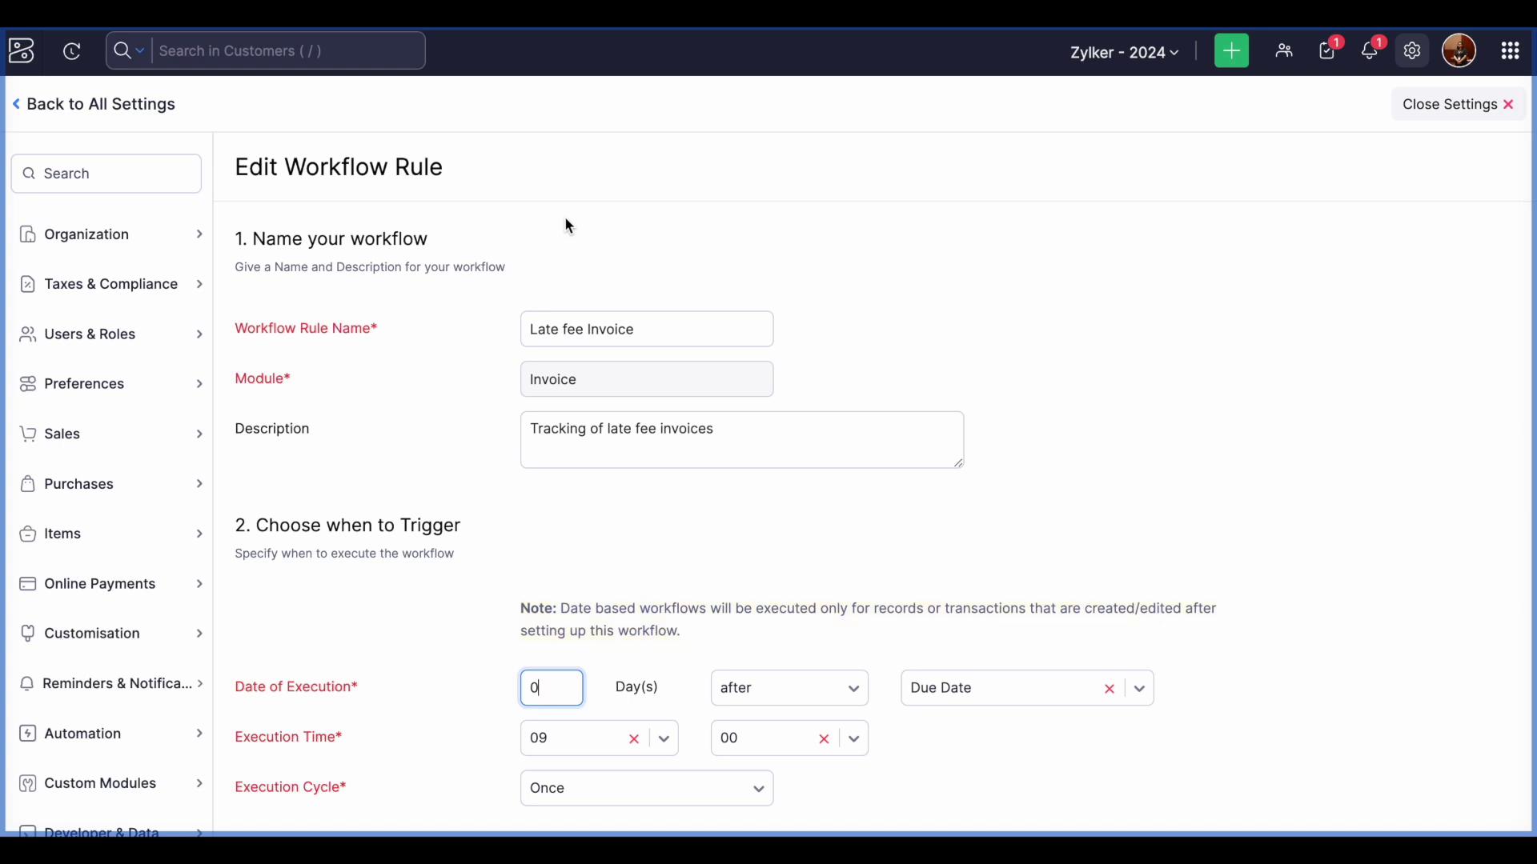
Review the workflow rule's execution date, trigger filter and immediate actions, and leave it without saving changes
{"action": "scroll", "coordinate": [565, 220], "scroll_direction": "down", "scroll_amount": 1}
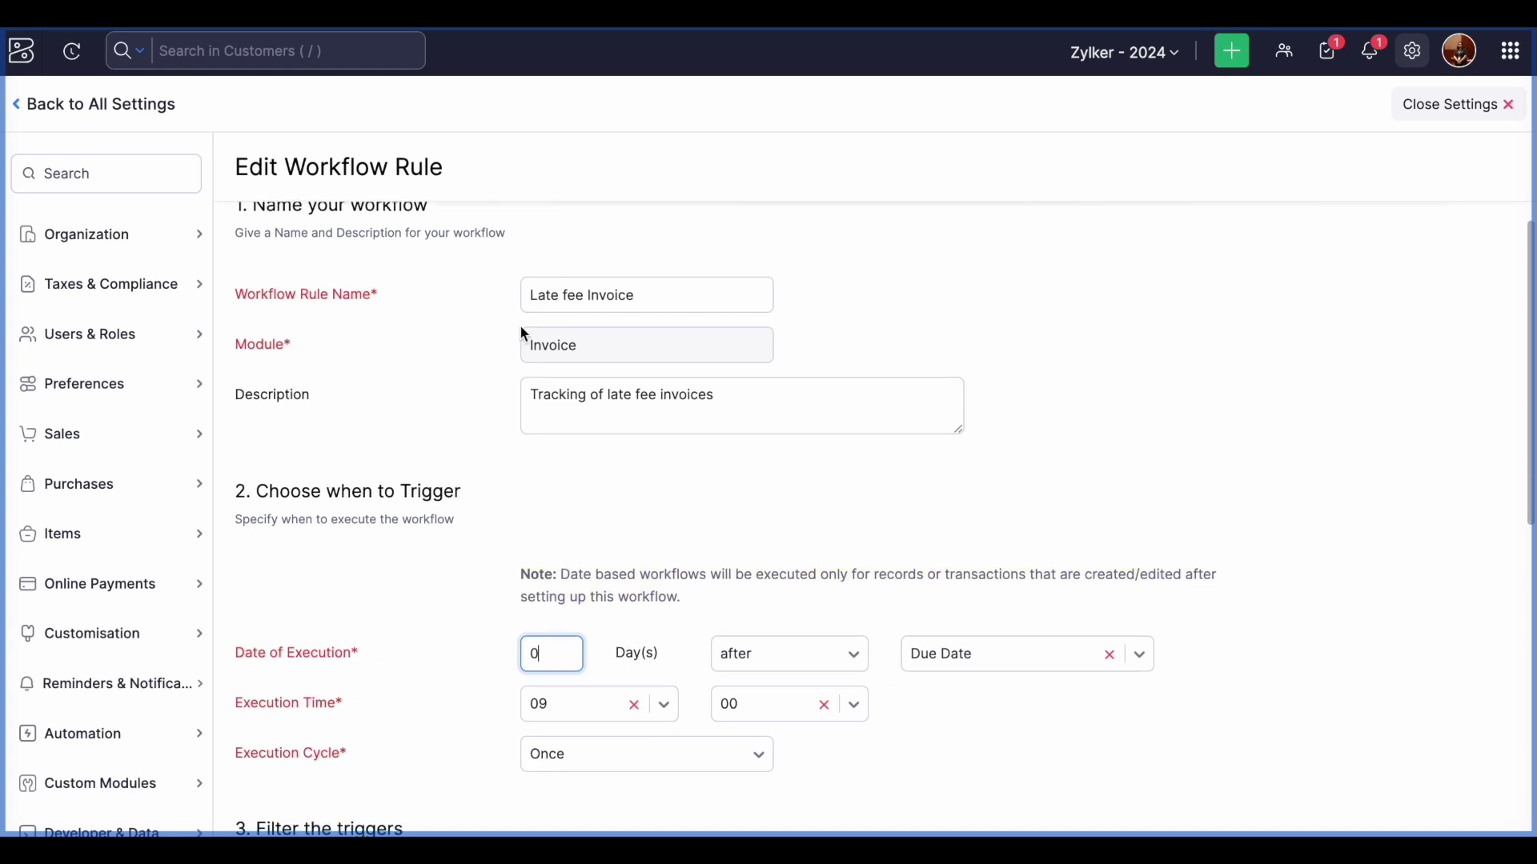
{"action": "scroll", "coordinate": [522, 332], "scroll_direction": "down", "scroll_amount": 5}
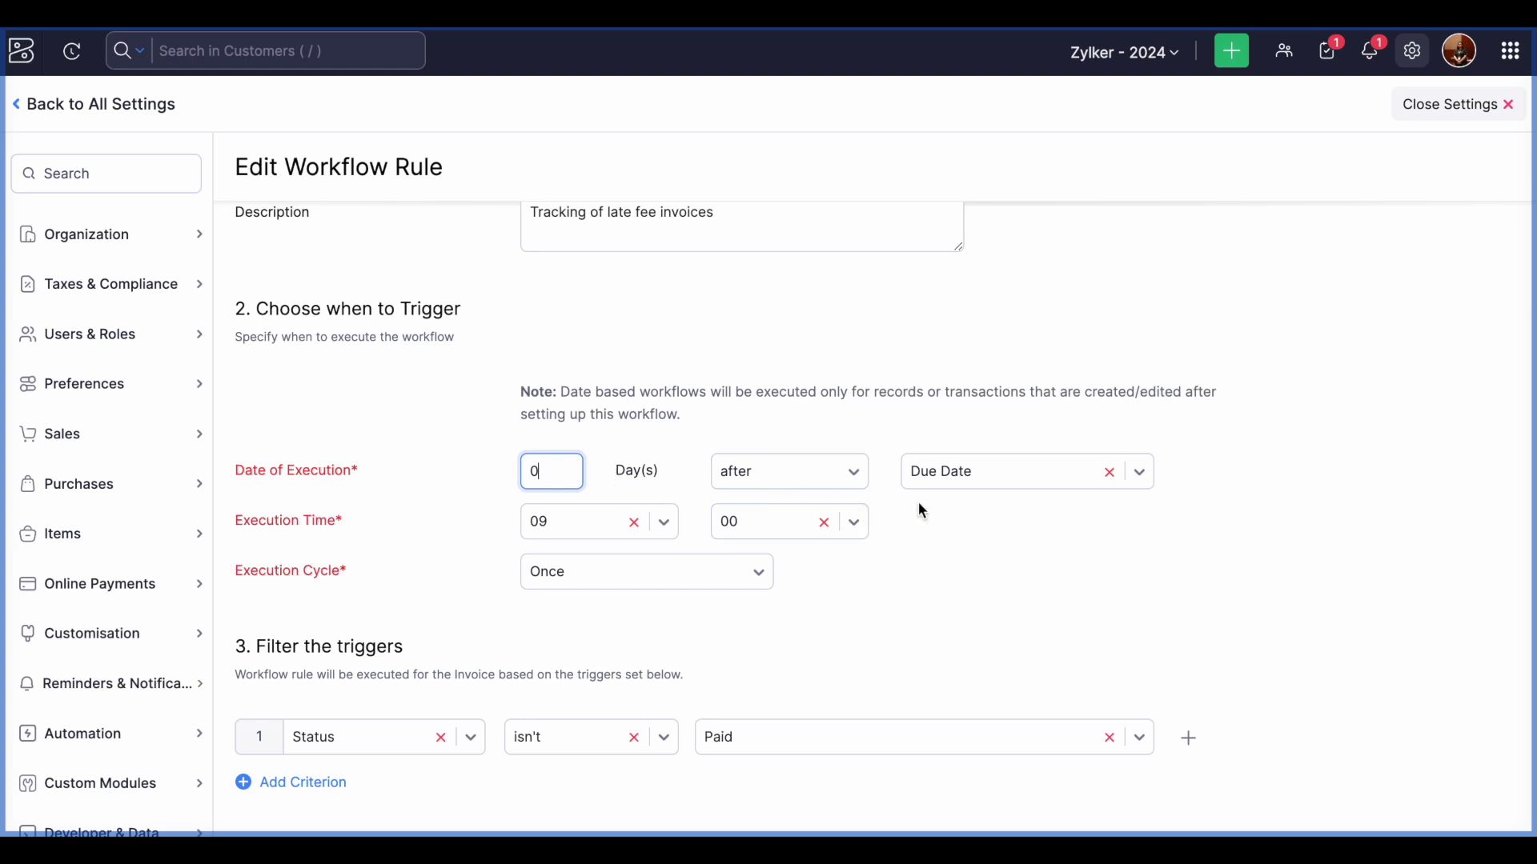
{"action": "scroll", "coordinate": [957, 508], "scroll_direction": "down", "scroll_amount": 3}
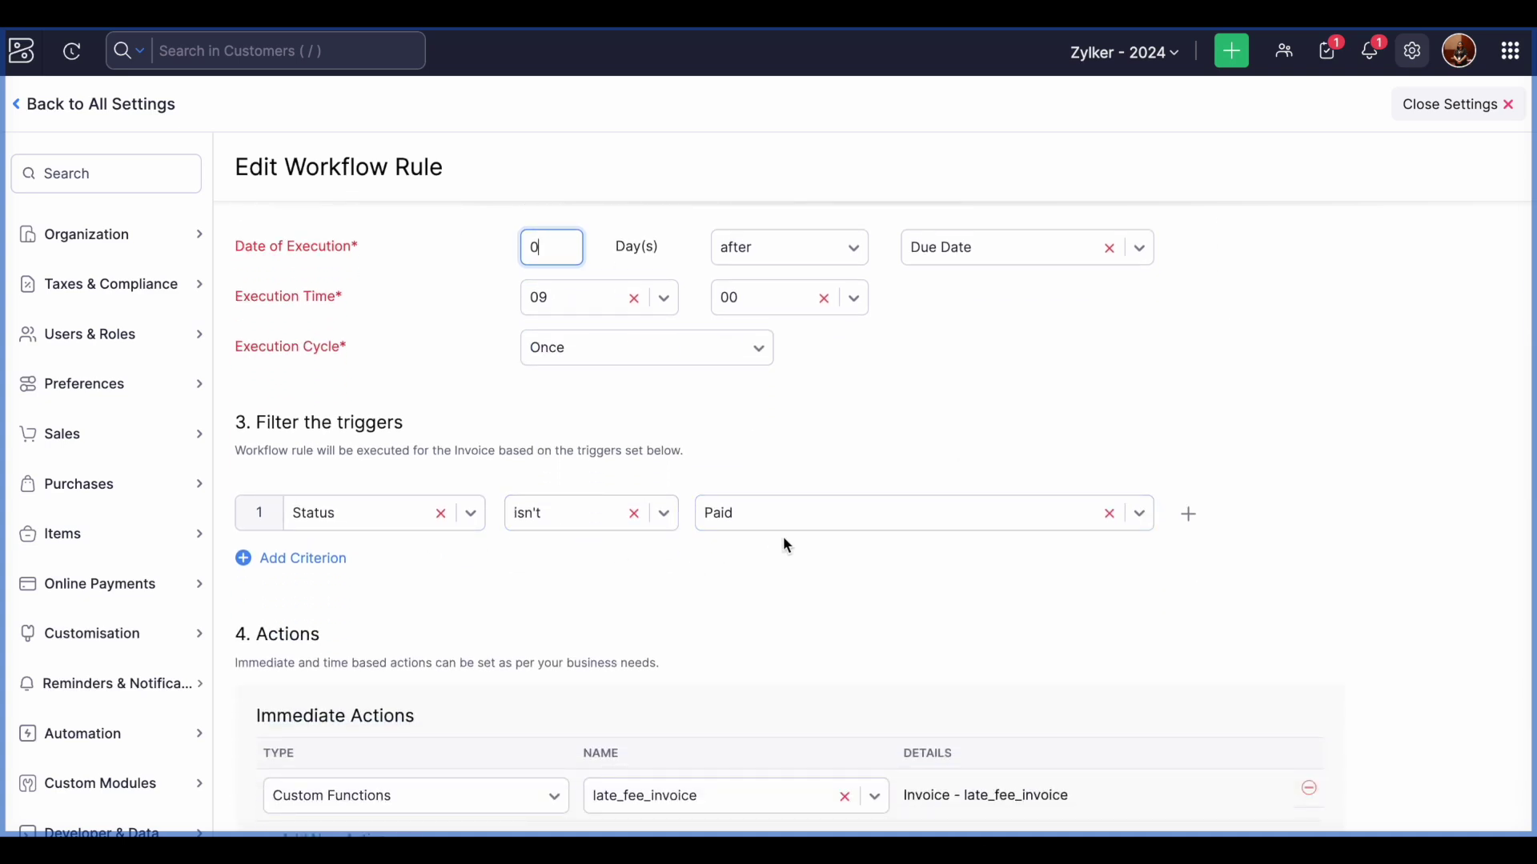
{"action": "scroll", "coordinate": [765, 628], "scroll_direction": "down", "scroll_amount": 3}
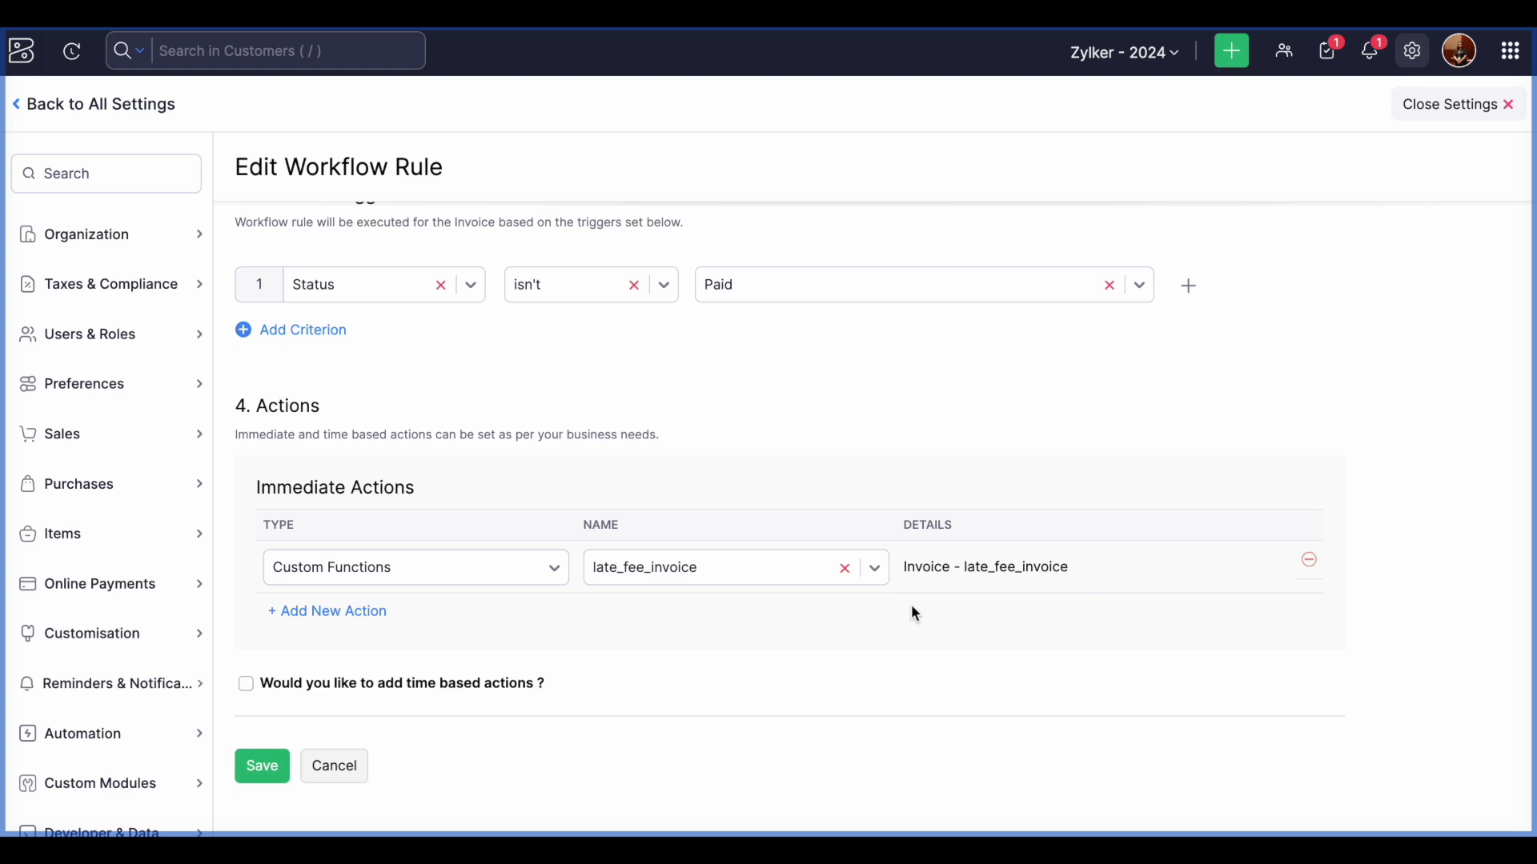
{"action": "left_click", "coordinate": [350, 770]}
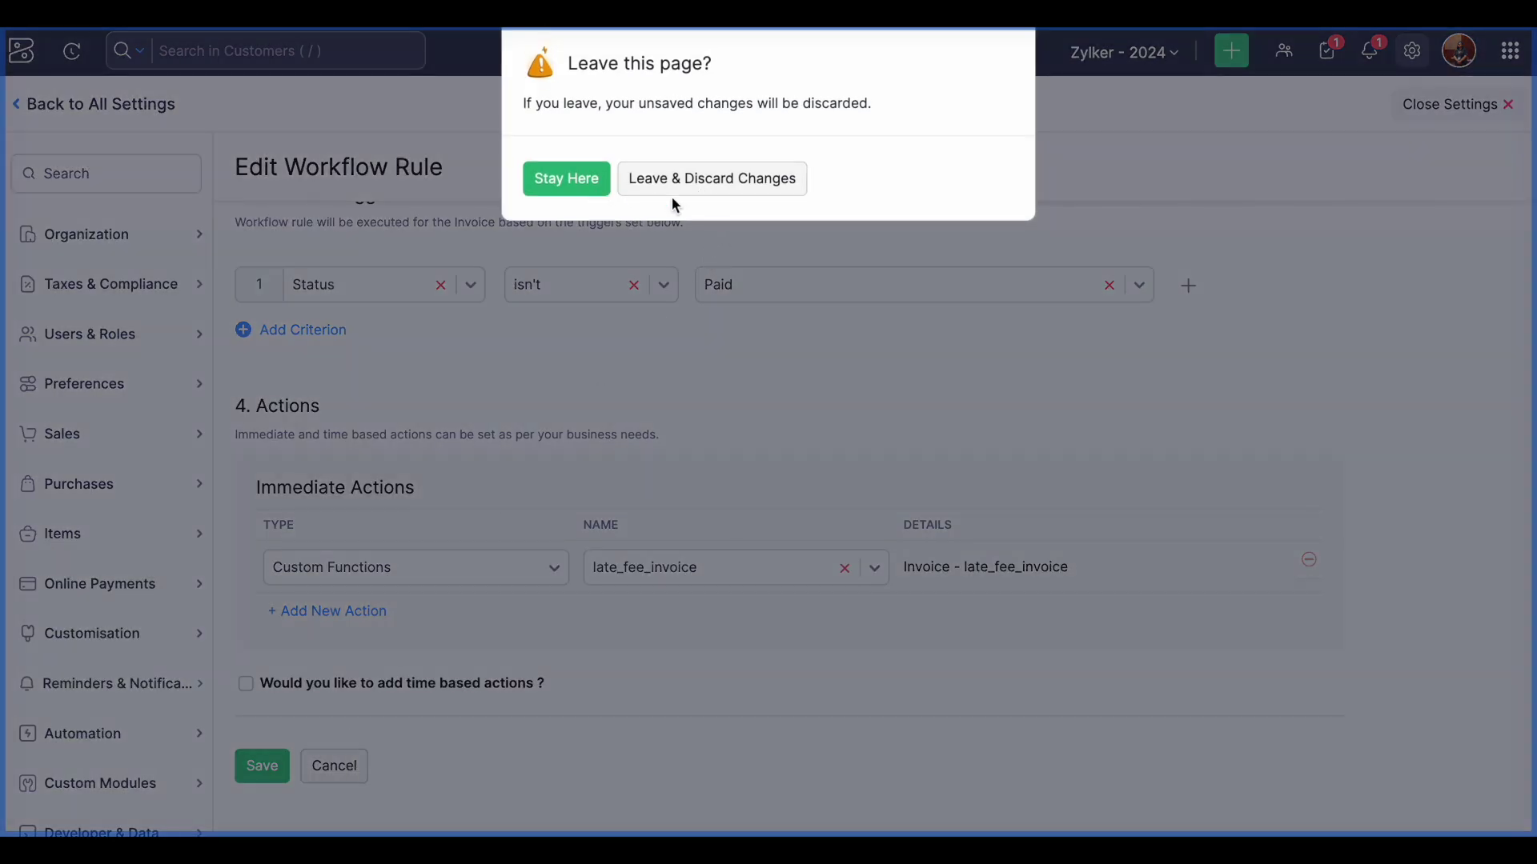
{"action": "left_click", "coordinate": [686, 178]}
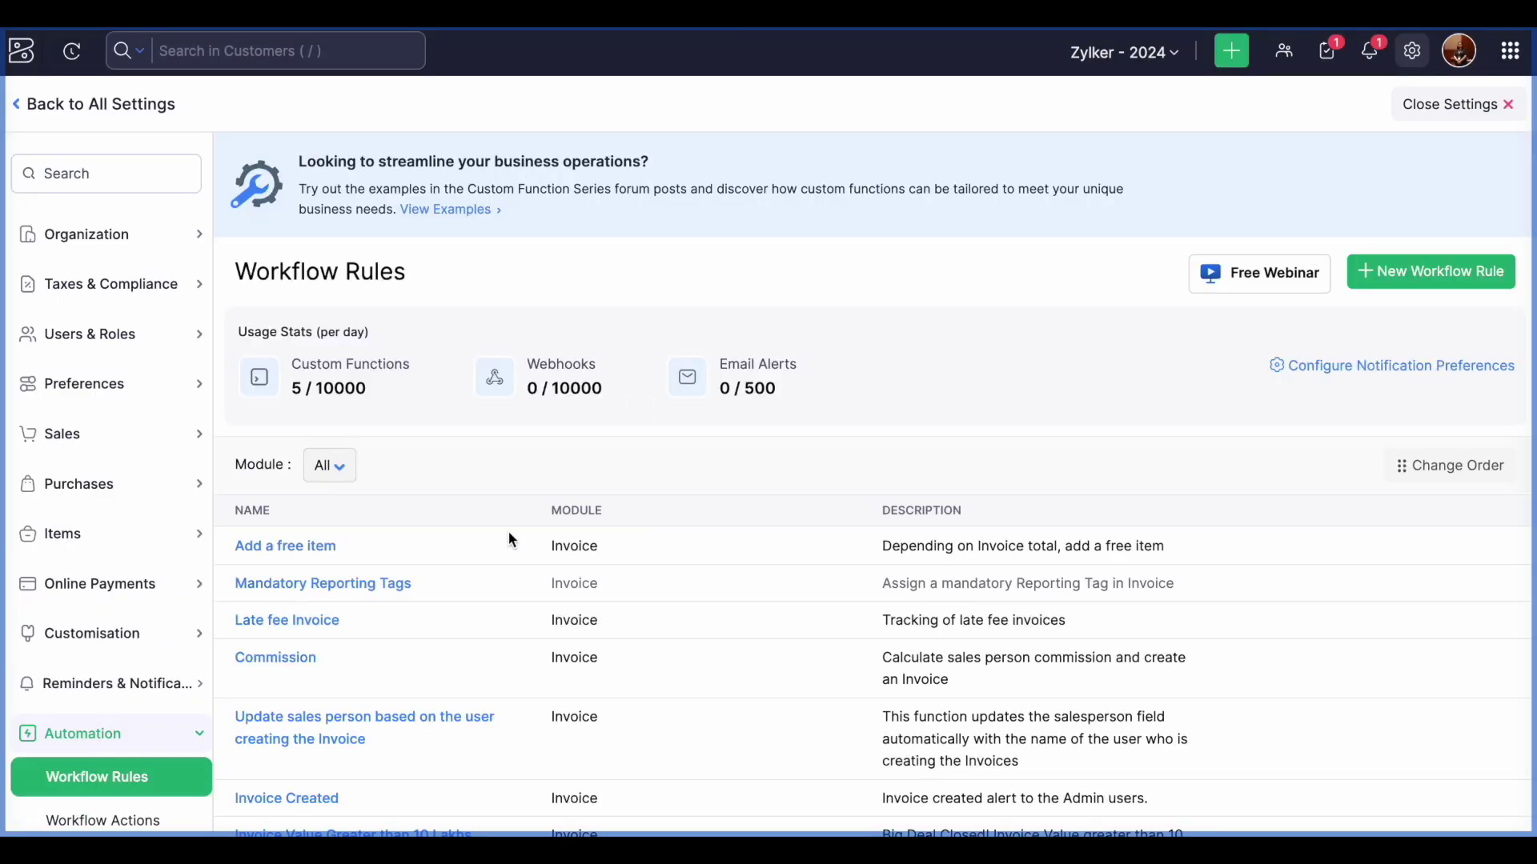
Review the workflow actions for email alerts, in-app notifications, field updates and custom functions
{"action": "scroll", "coordinate": [189, 707], "scroll_direction": "down", "scroll_amount": 2}
{"action": "left_click", "coordinate": [141, 725]}
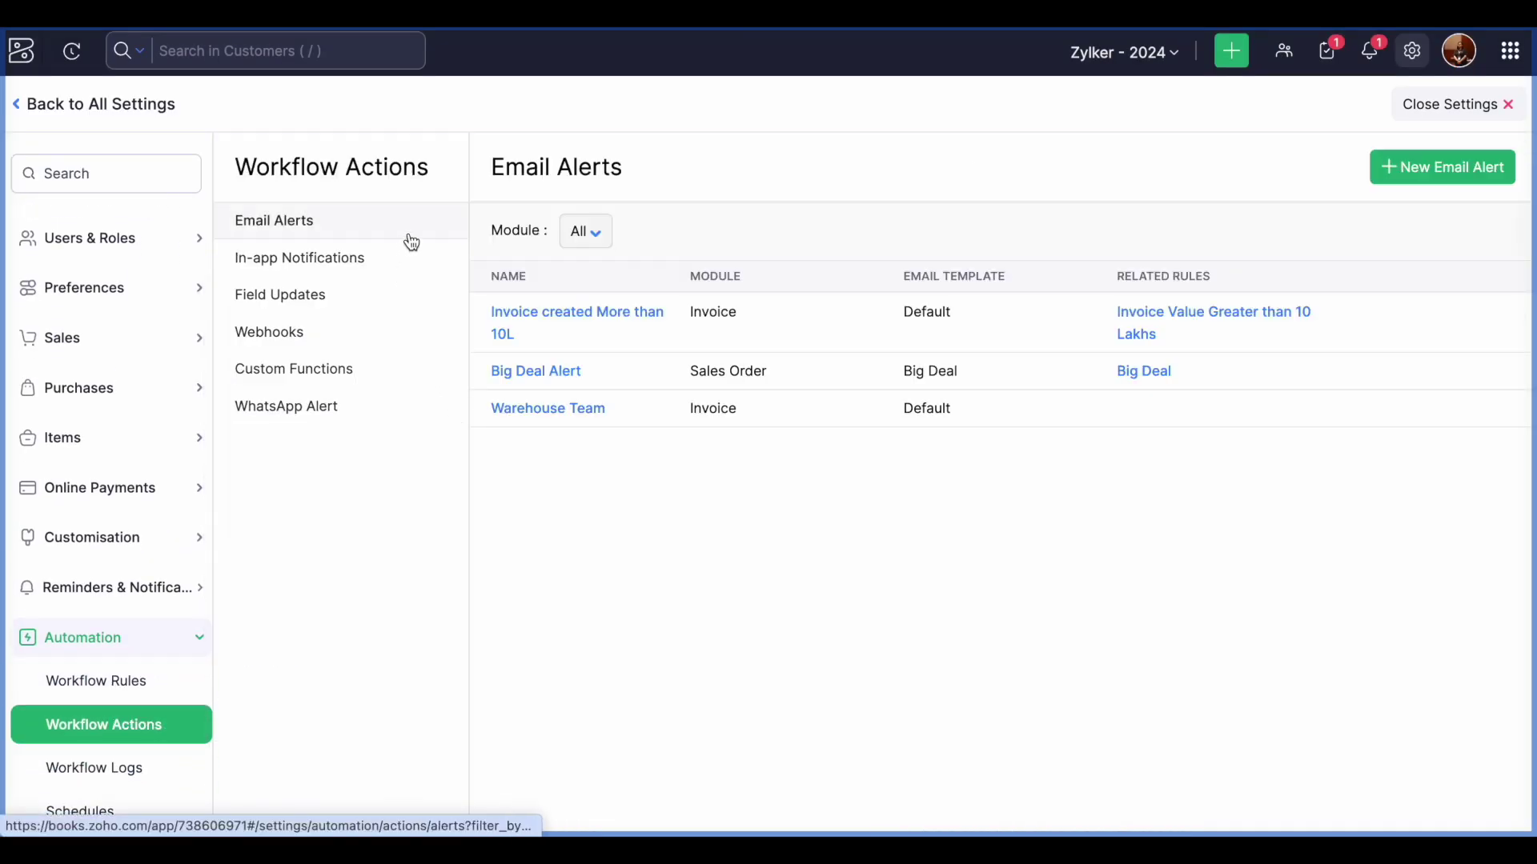
{"action": "left_click", "coordinate": [388, 260]}
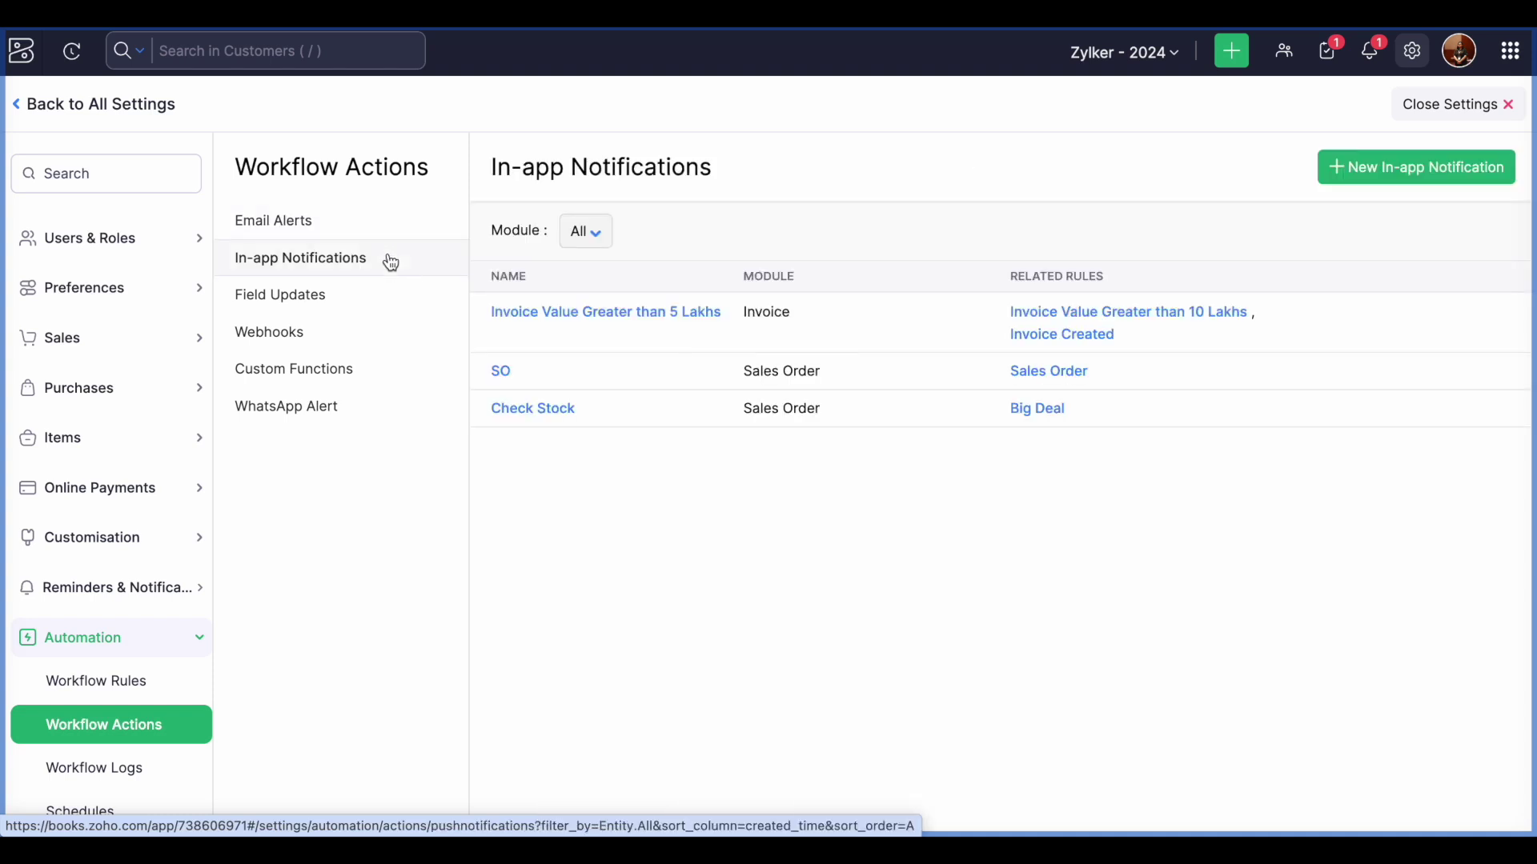
{"action": "left_click", "coordinate": [382, 293]}
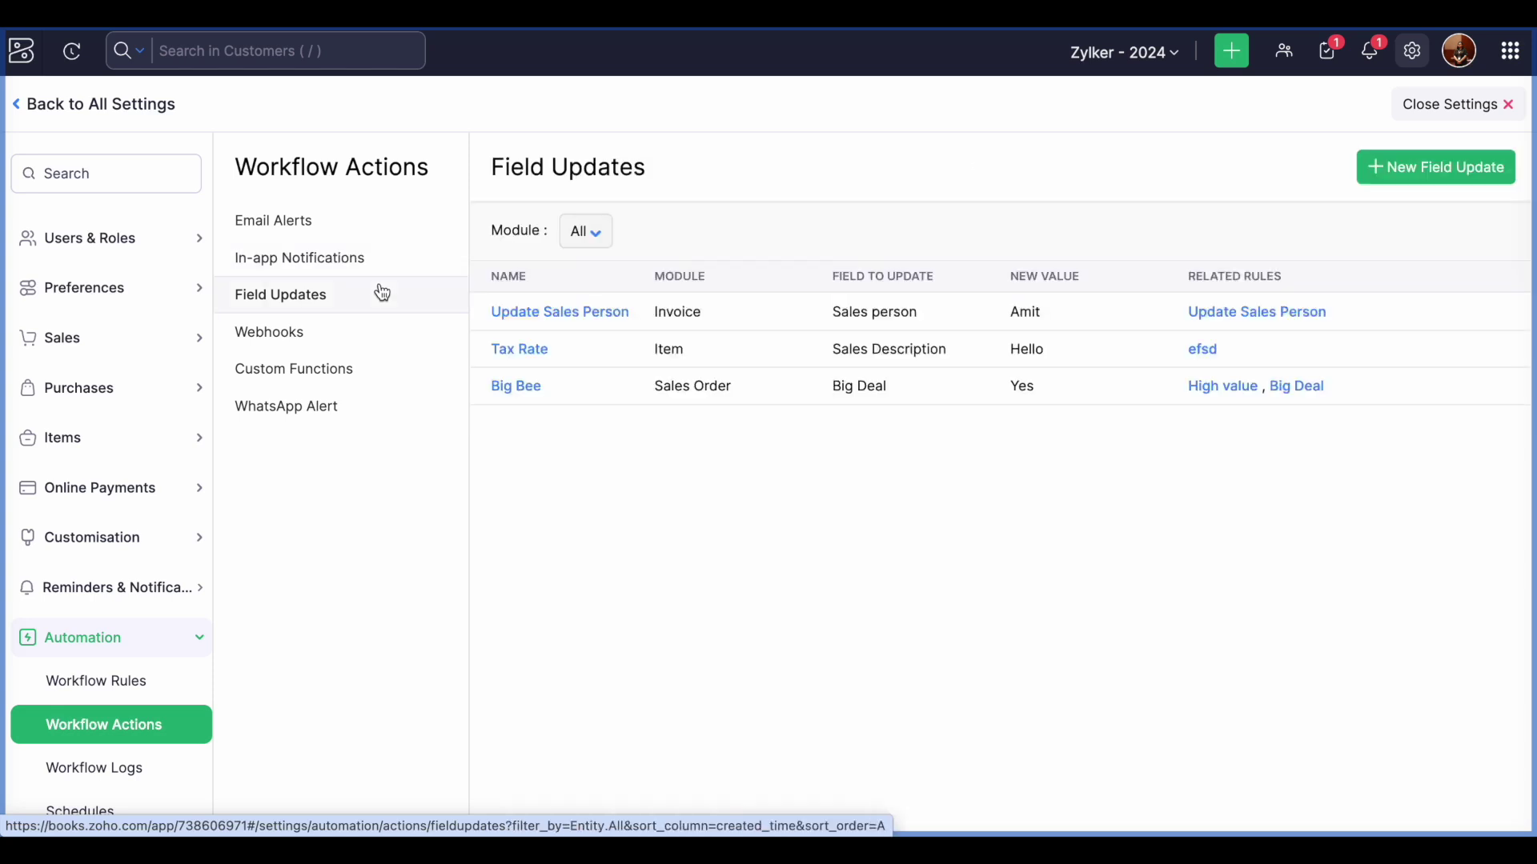
{"action": "left_click", "coordinate": [357, 367]}
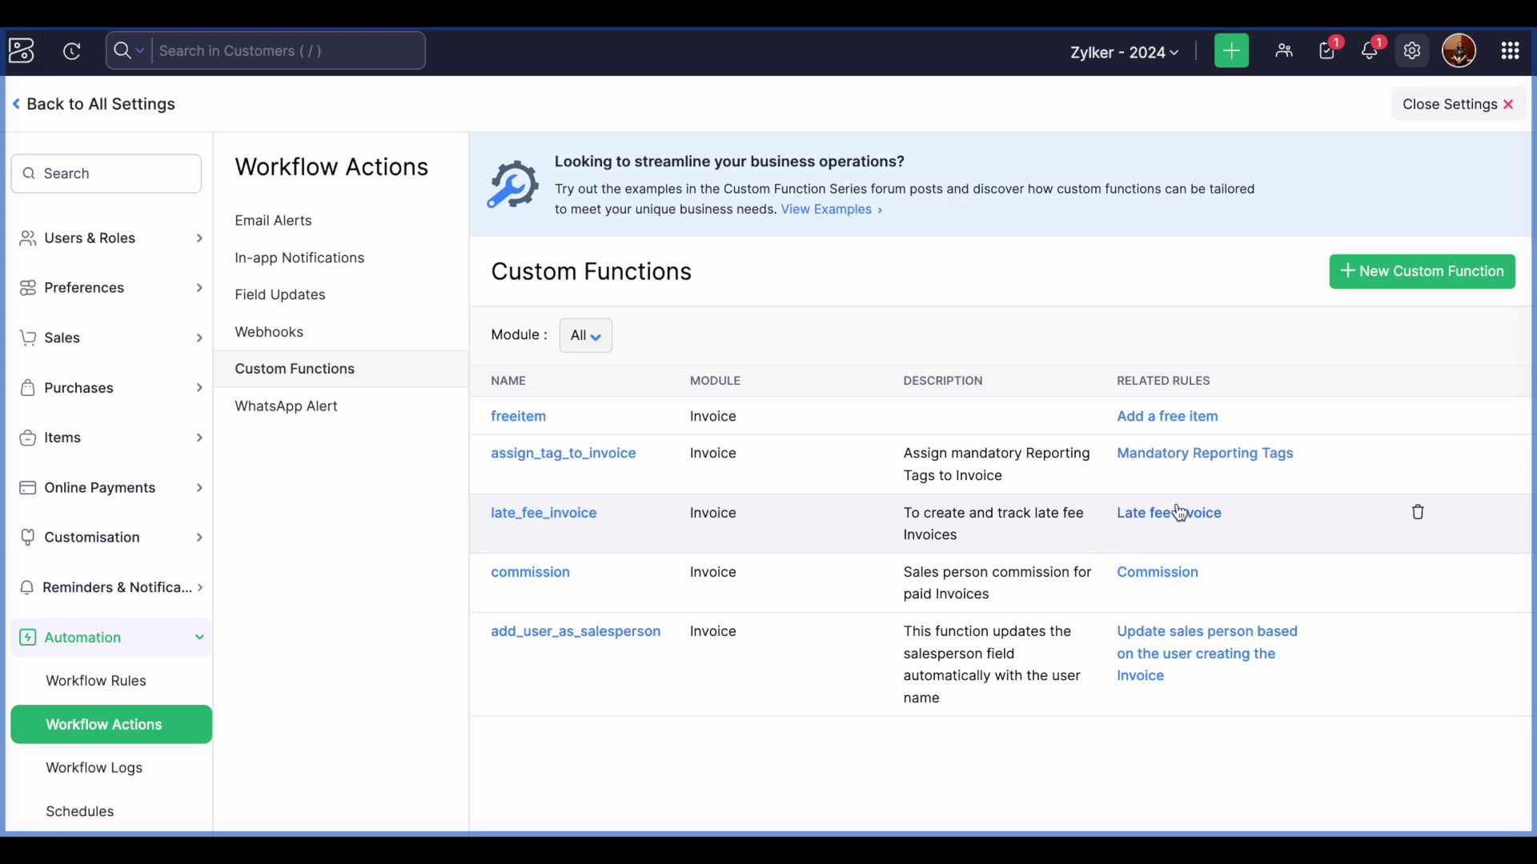
Open the late_fee_invoice custom function and read through its Deluge script
{"action": "left_click", "coordinate": [549, 515]}
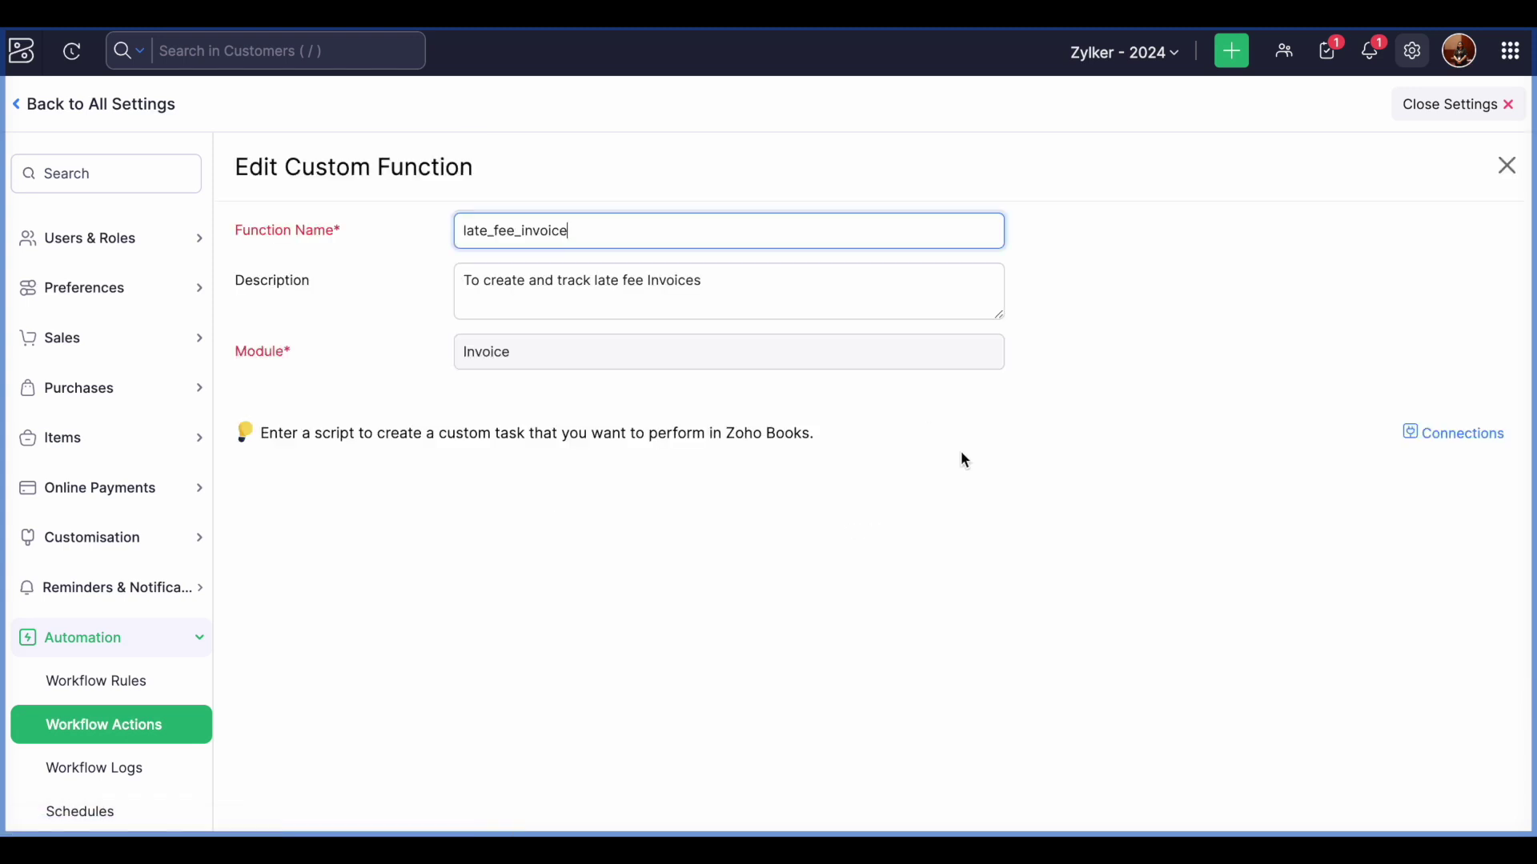
{"action": "scroll", "coordinate": [962, 452], "scroll_direction": "down", "scroll_amount": 5}
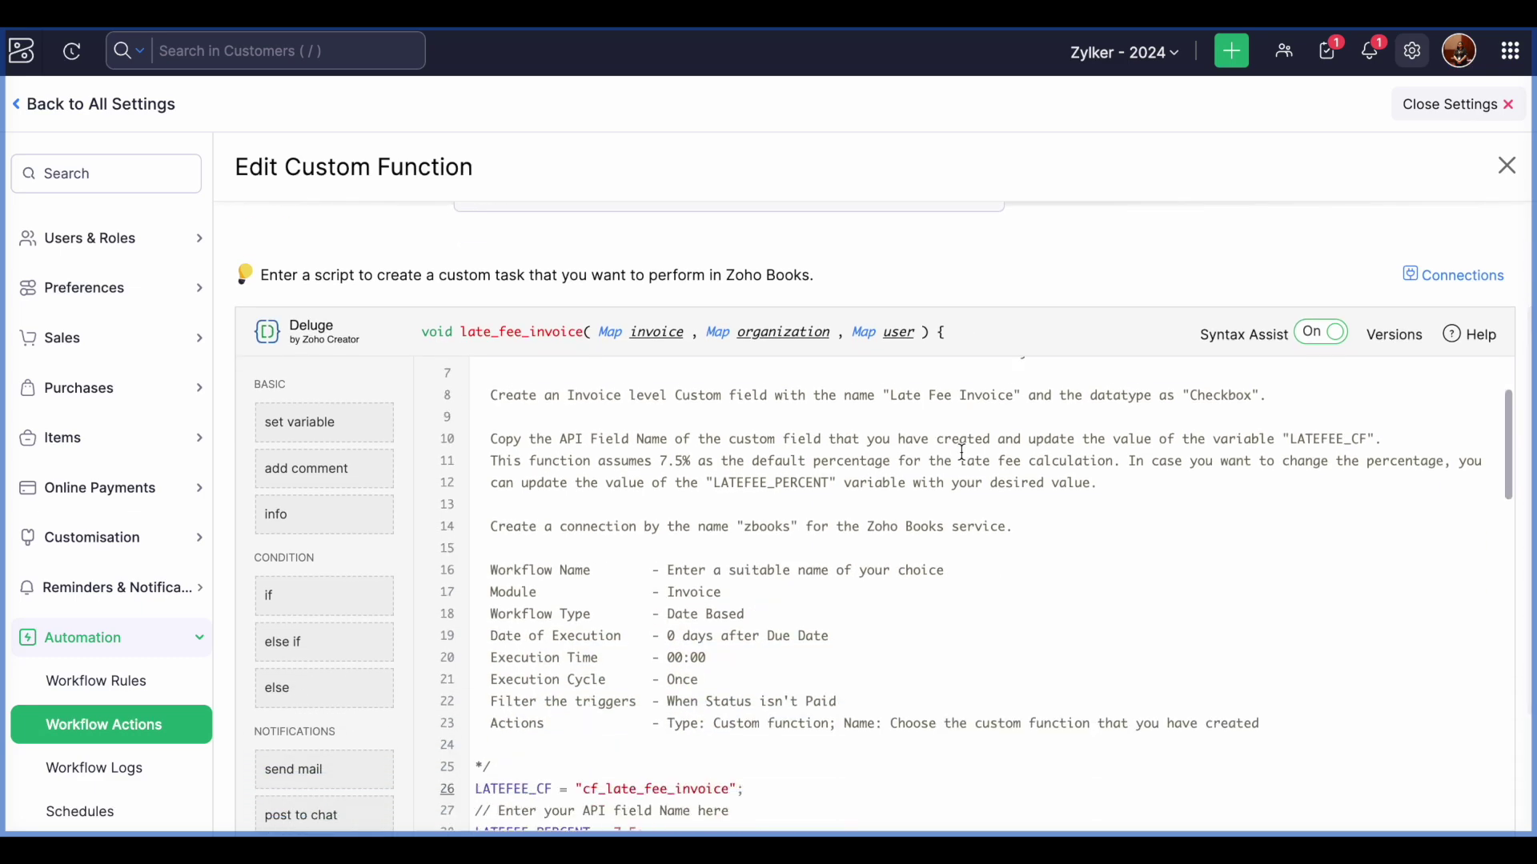
{"action": "scroll", "coordinate": [962, 453], "scroll_direction": "down", "scroll_amount": 8}
{"action": "scroll", "coordinate": [962, 452], "scroll_direction": "down", "scroll_amount": 5}
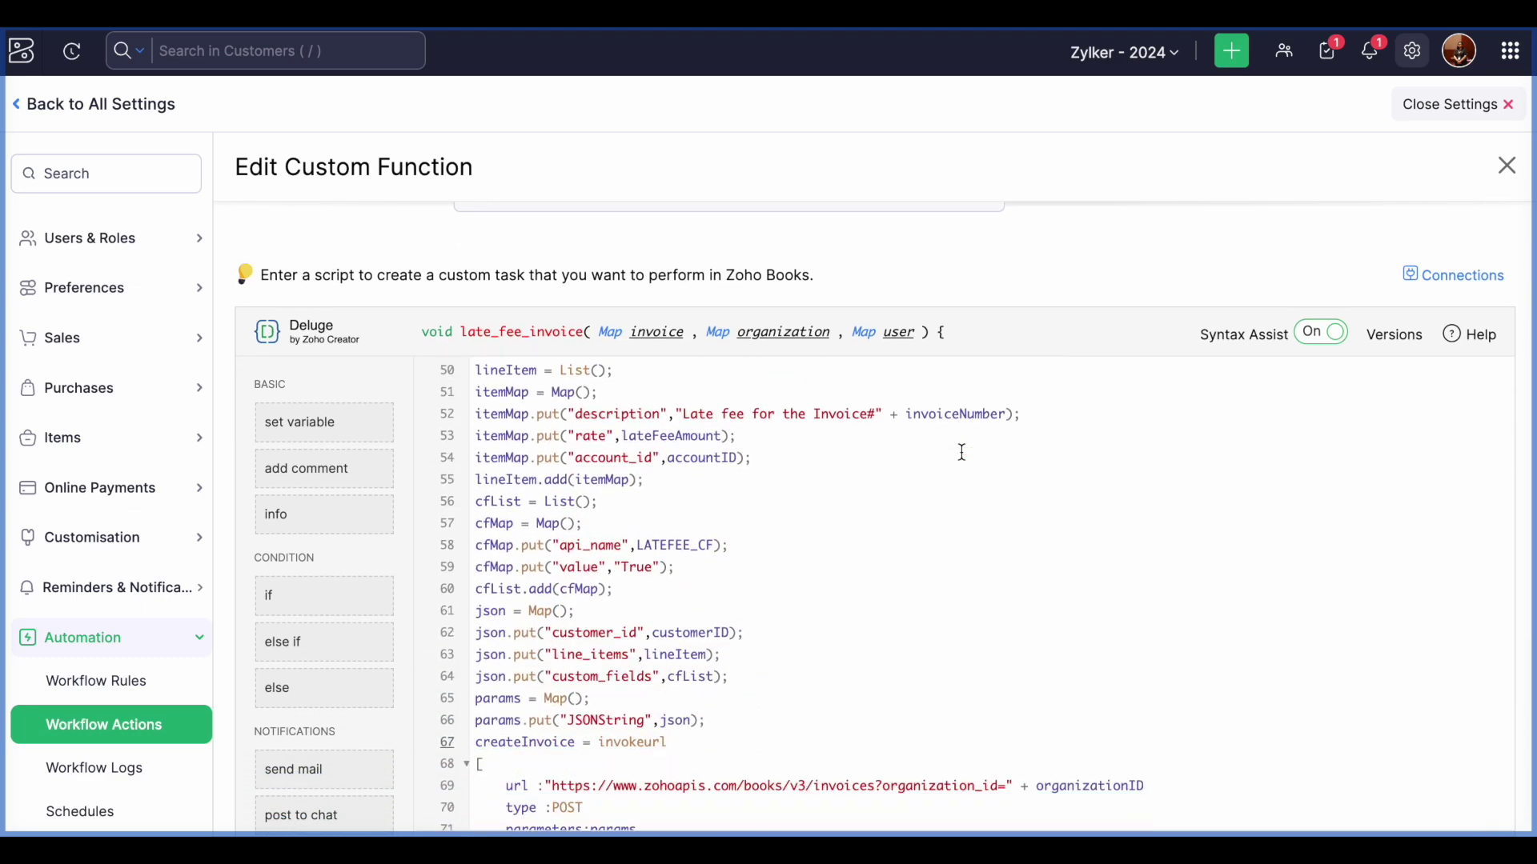
{"action": "scroll", "coordinate": [962, 452], "scroll_direction": "up", "scroll_amount": 17}
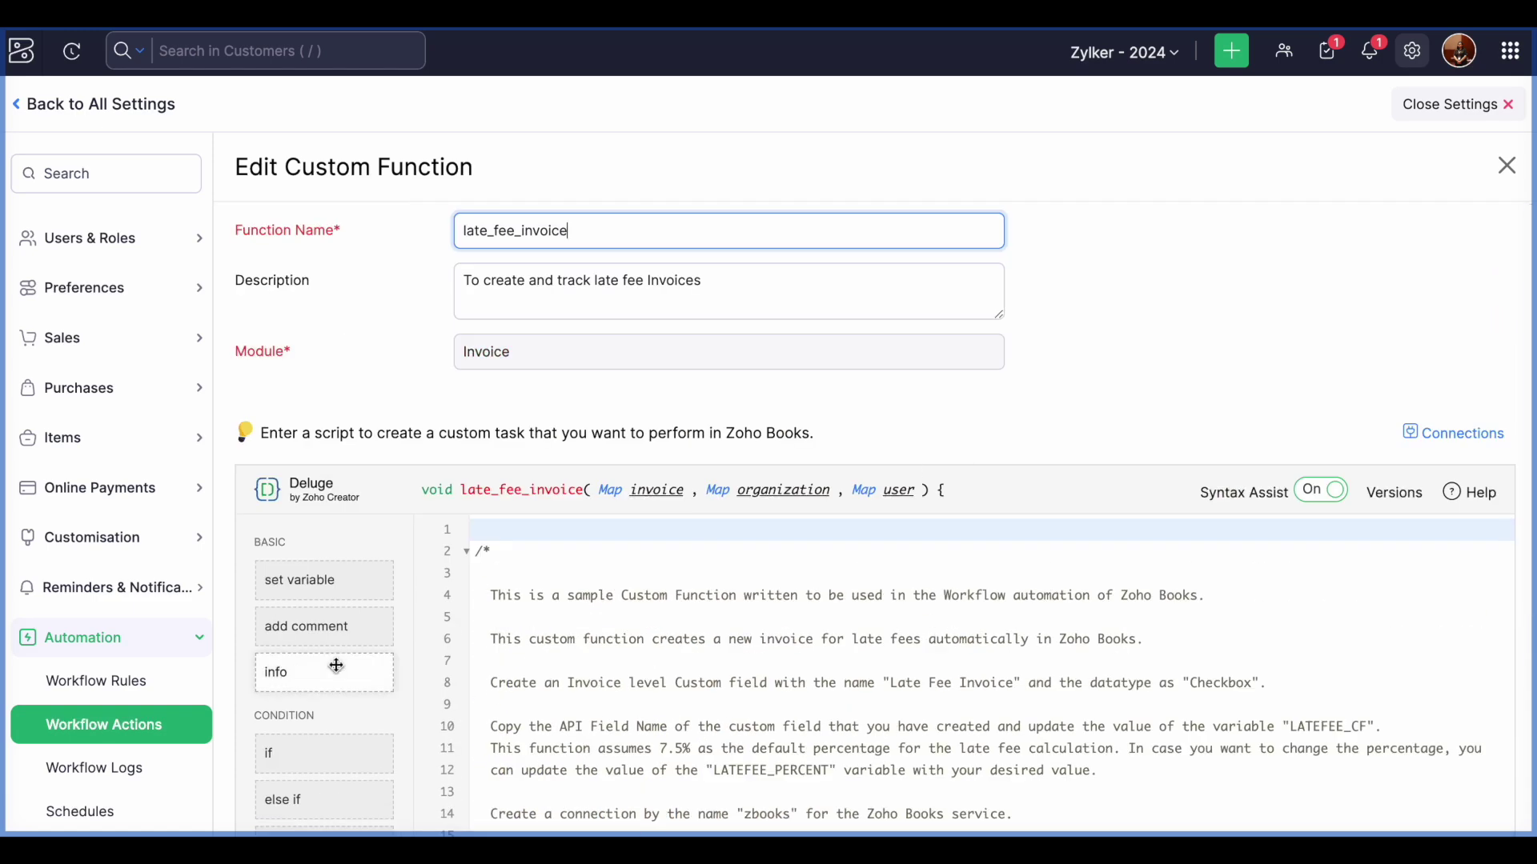
View the custom function examples from the custom functions list, and close the settings
{"action": "left_click", "coordinate": [185, 722]}
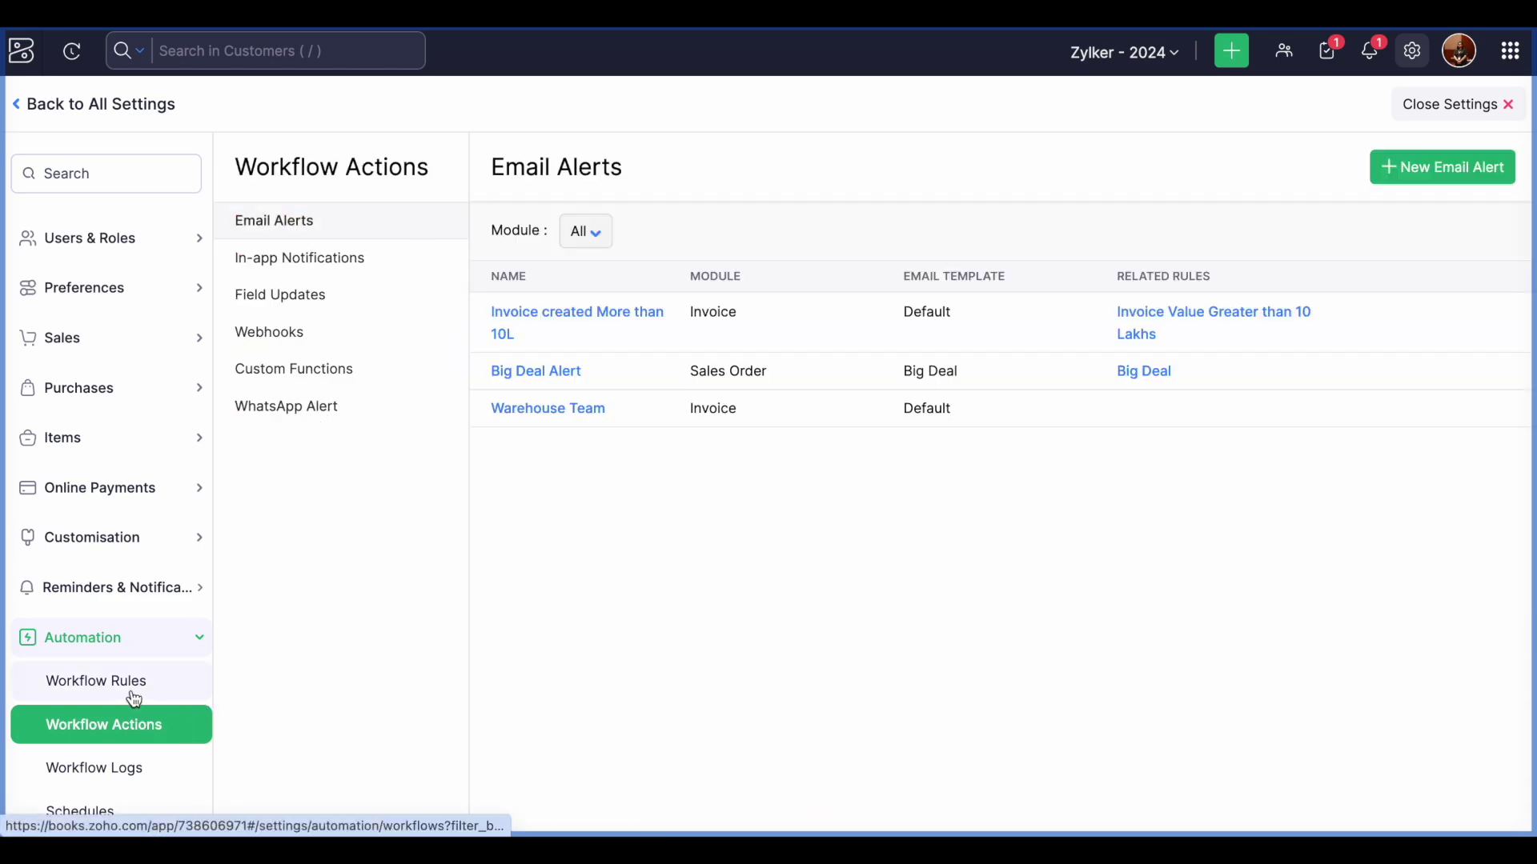
{"action": "left_click", "coordinate": [373, 373]}
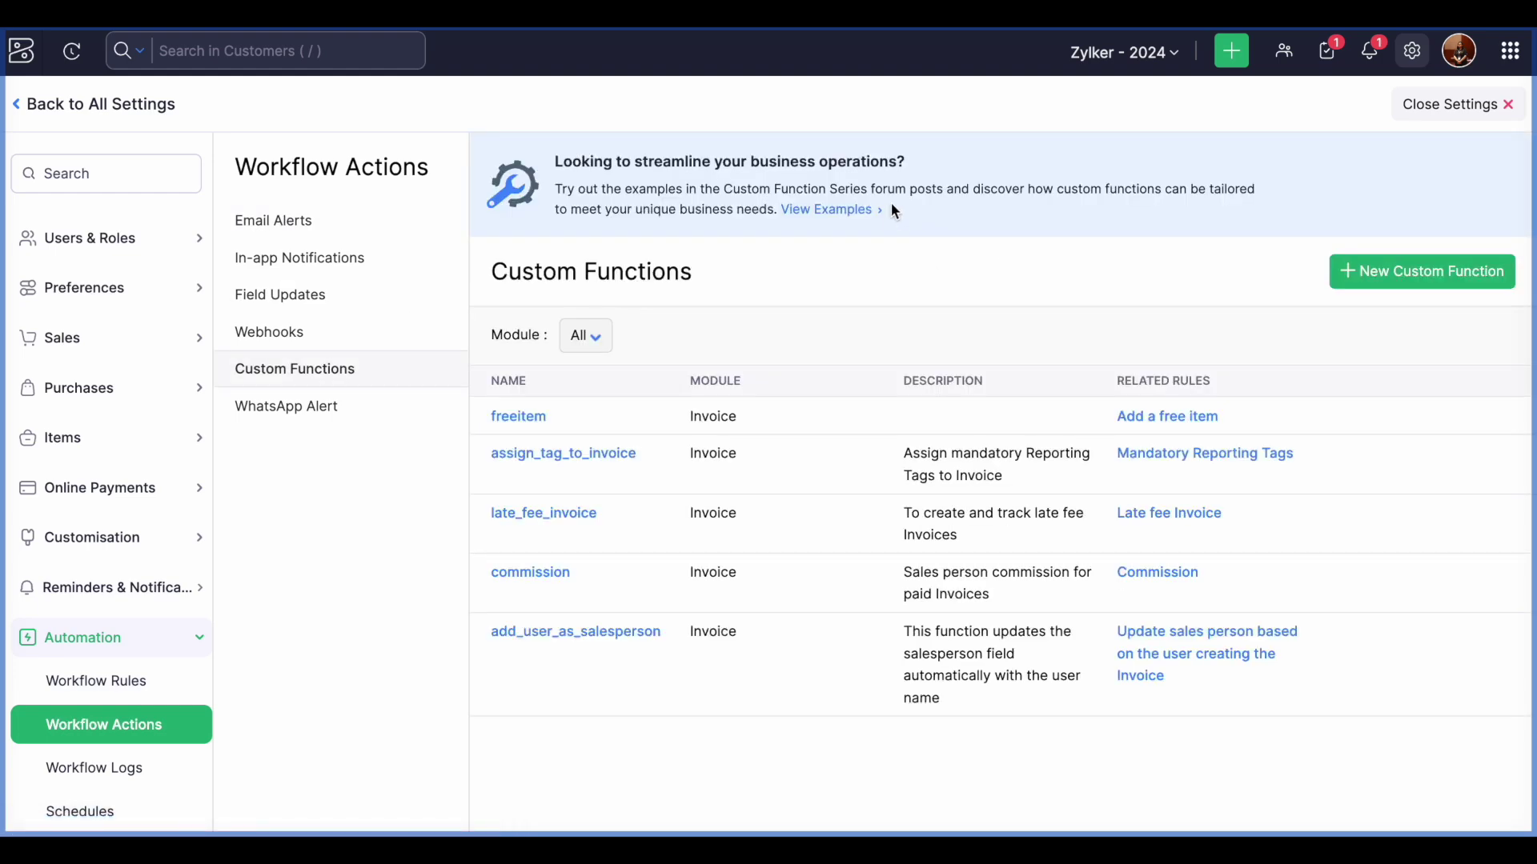
{"action": "left_click", "coordinate": [818, 209]}
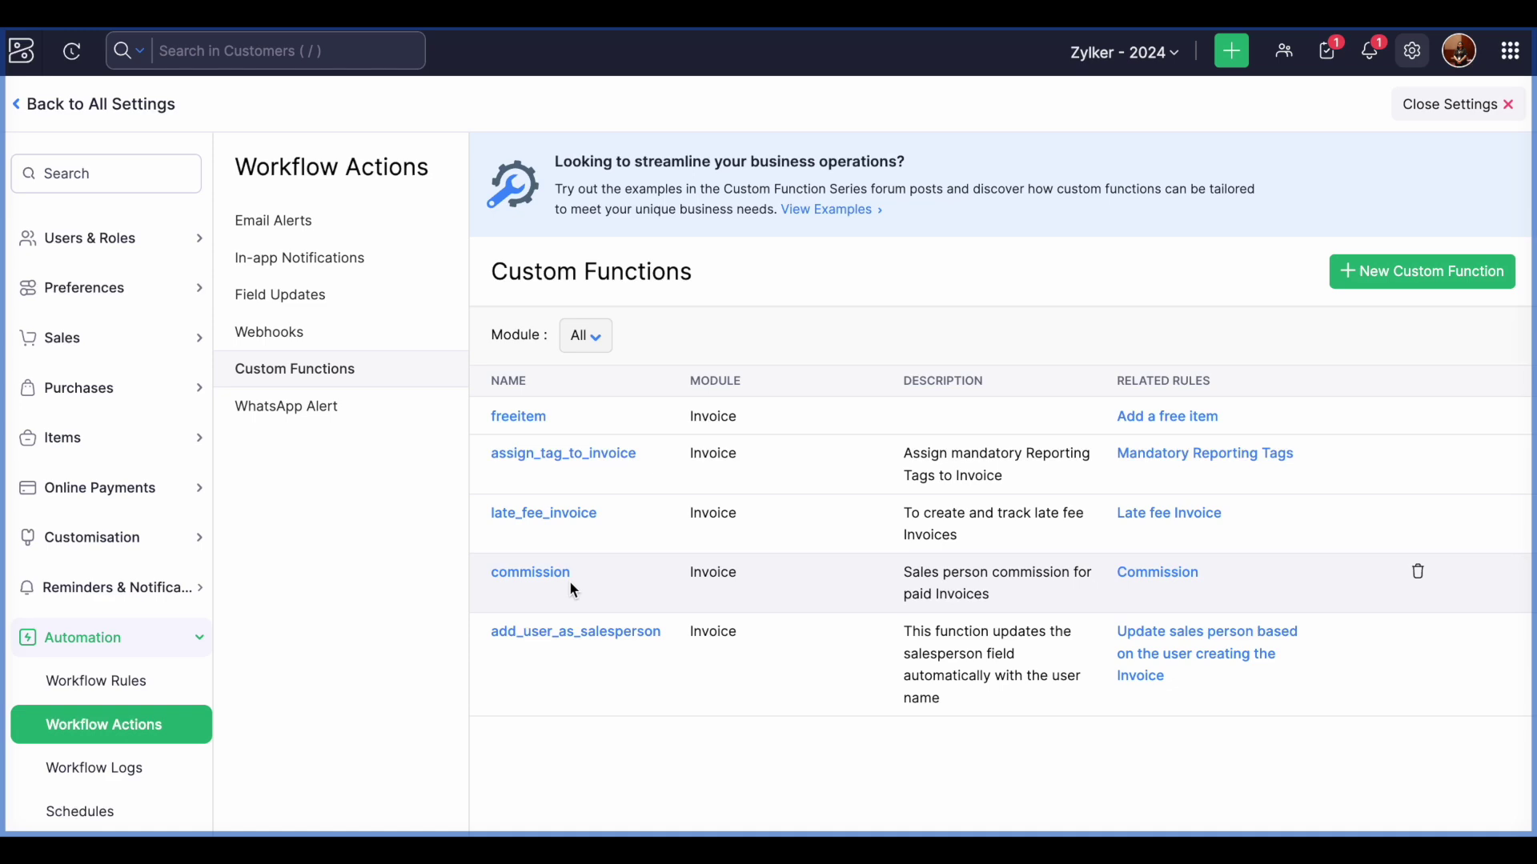
{"action": "left_click", "coordinate": [161, 104]}
{"action": "left_click", "coordinate": [1382, 117]}
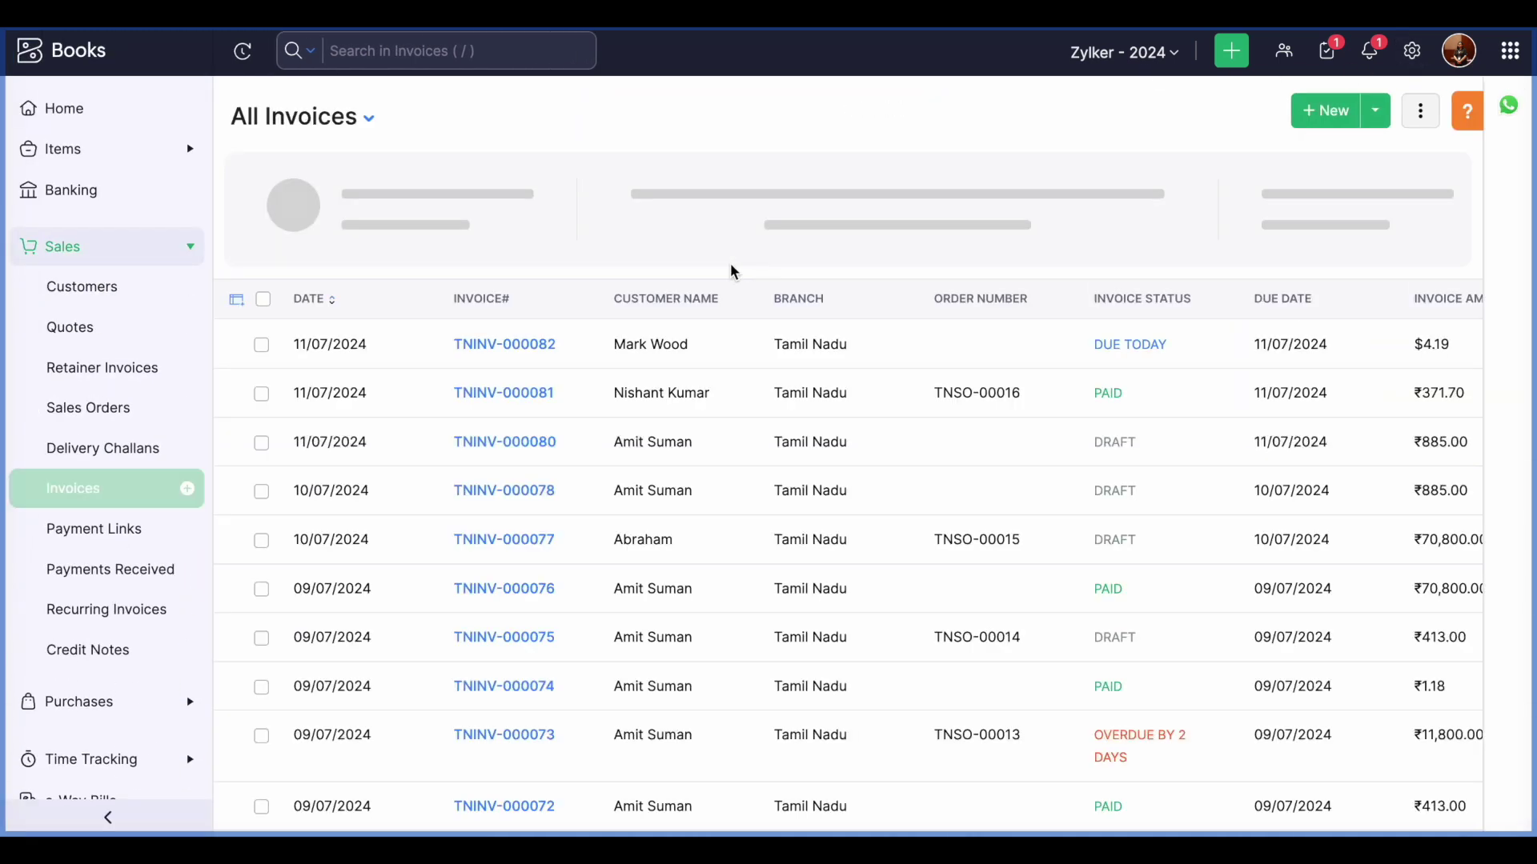
Start a new invoice for the second customer in the list and set its invoice date to 01/07/2024
{"action": "left_click", "coordinate": [1325, 110]}
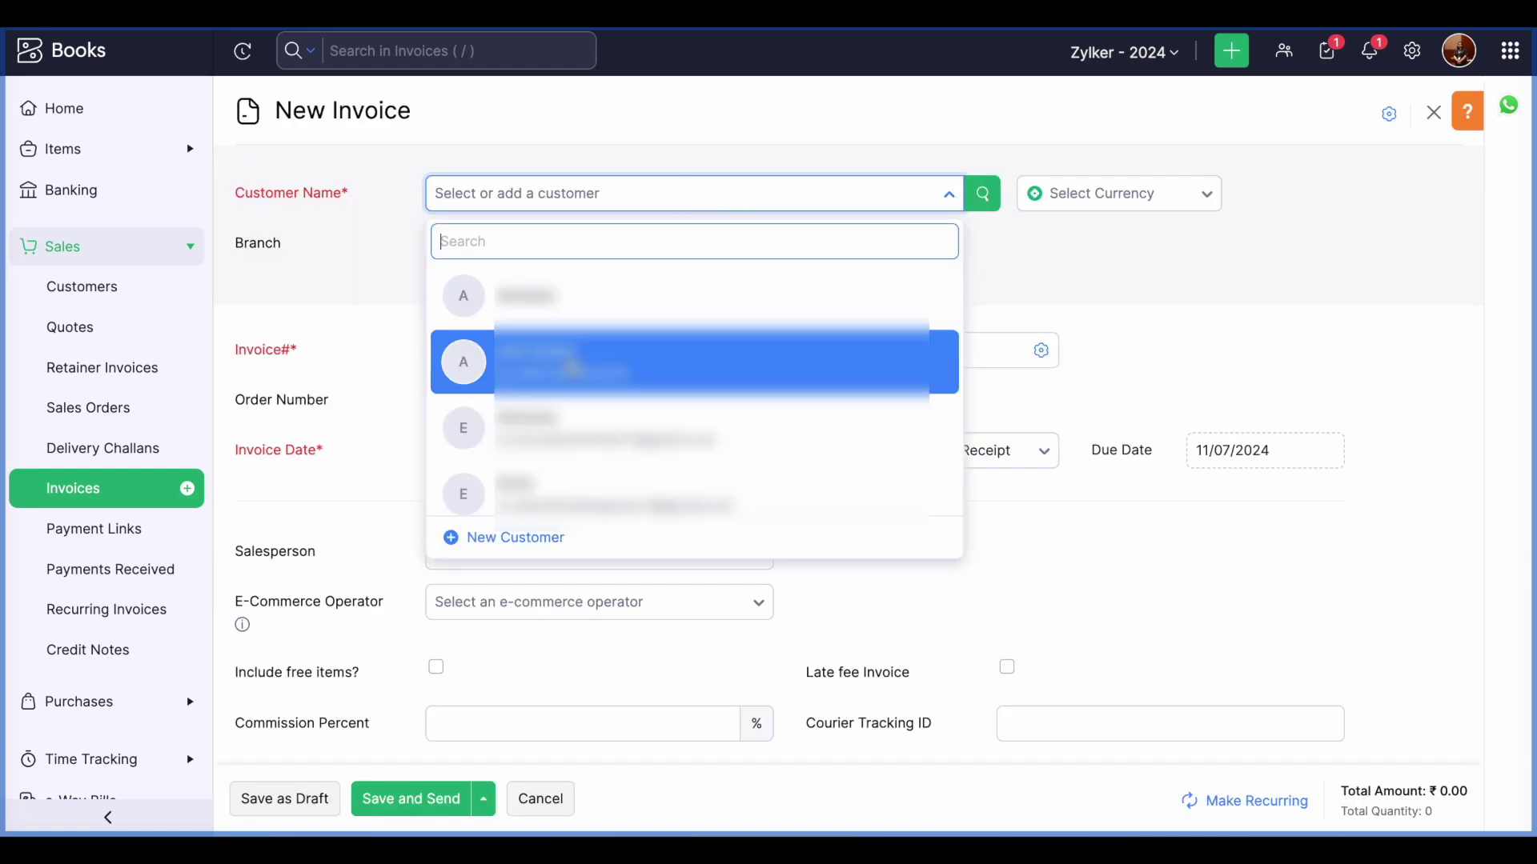
{"action": "left_click", "coordinate": [572, 381]}
{"action": "scroll", "coordinate": [709, 479], "scroll_direction": "down", "scroll_amount": 6}
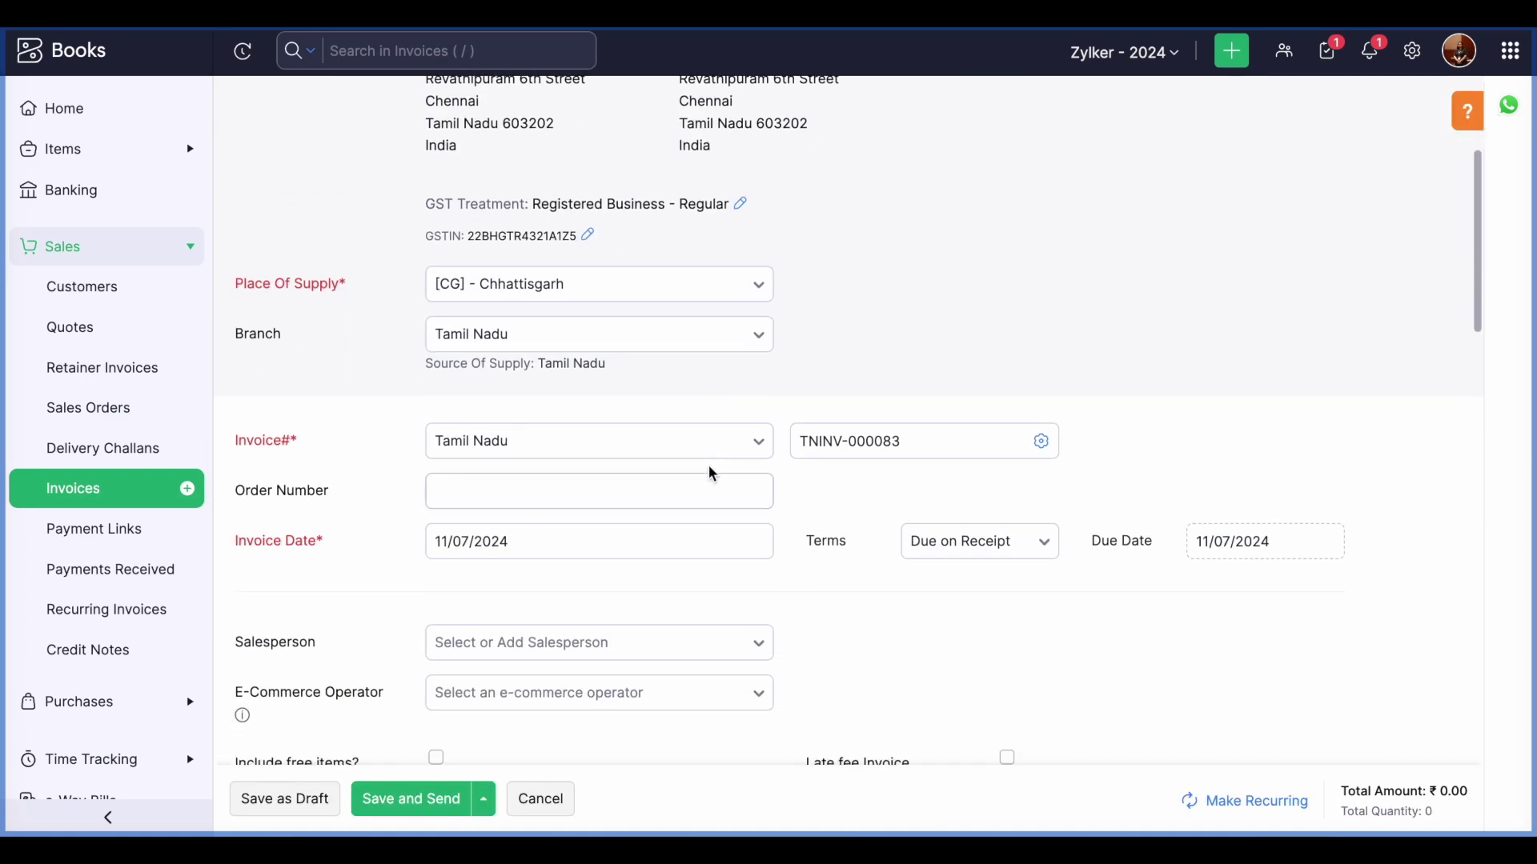
{"action": "scroll", "coordinate": [712, 474], "scroll_direction": "up", "scroll_amount": 1}
{"action": "left_click", "coordinate": [579, 359]}
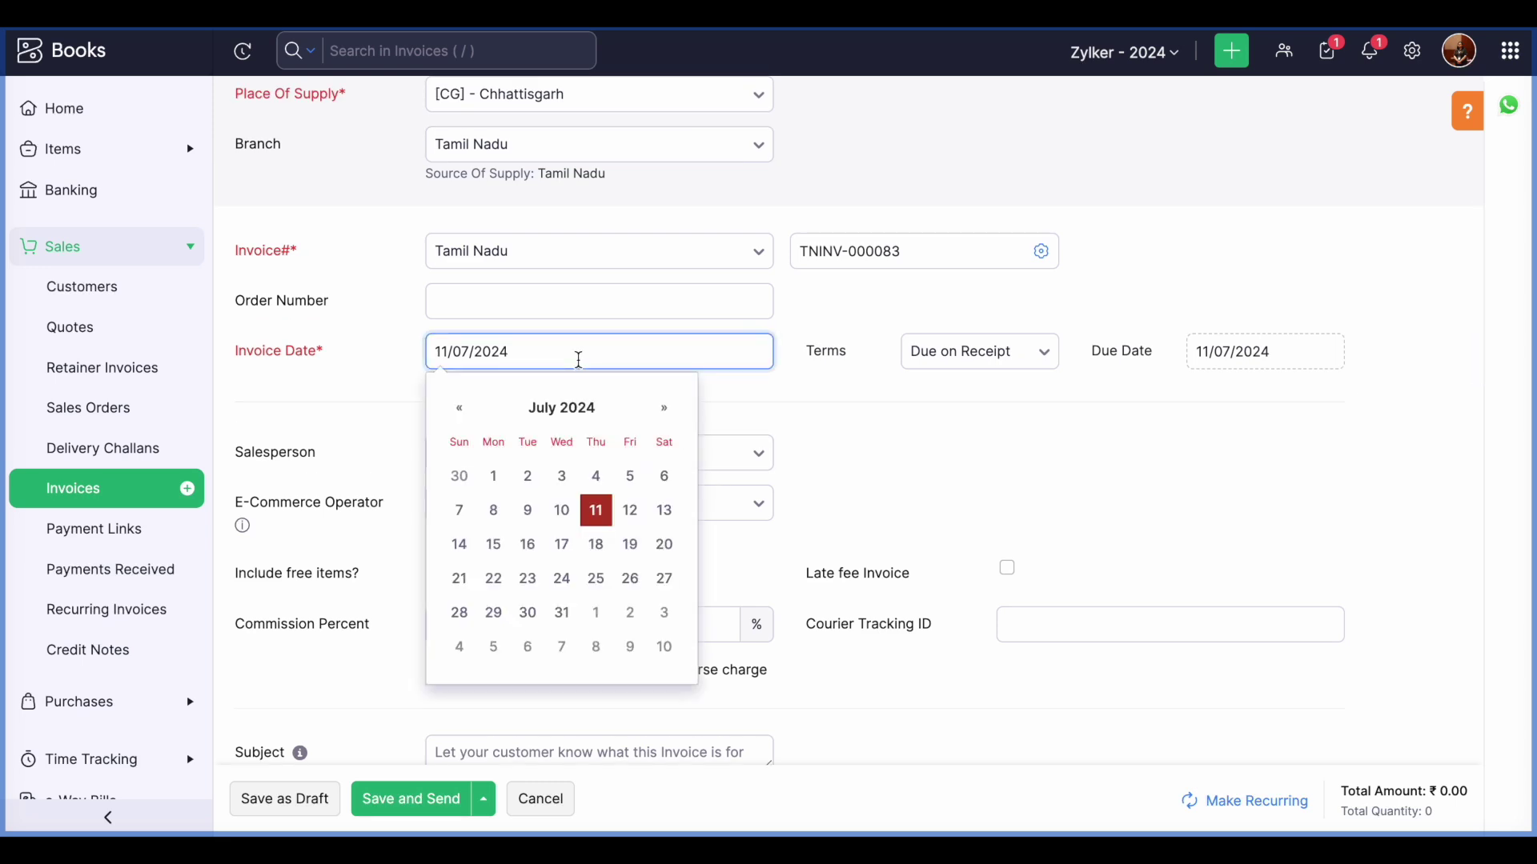
{"action": "left_click", "coordinate": [492, 478]}
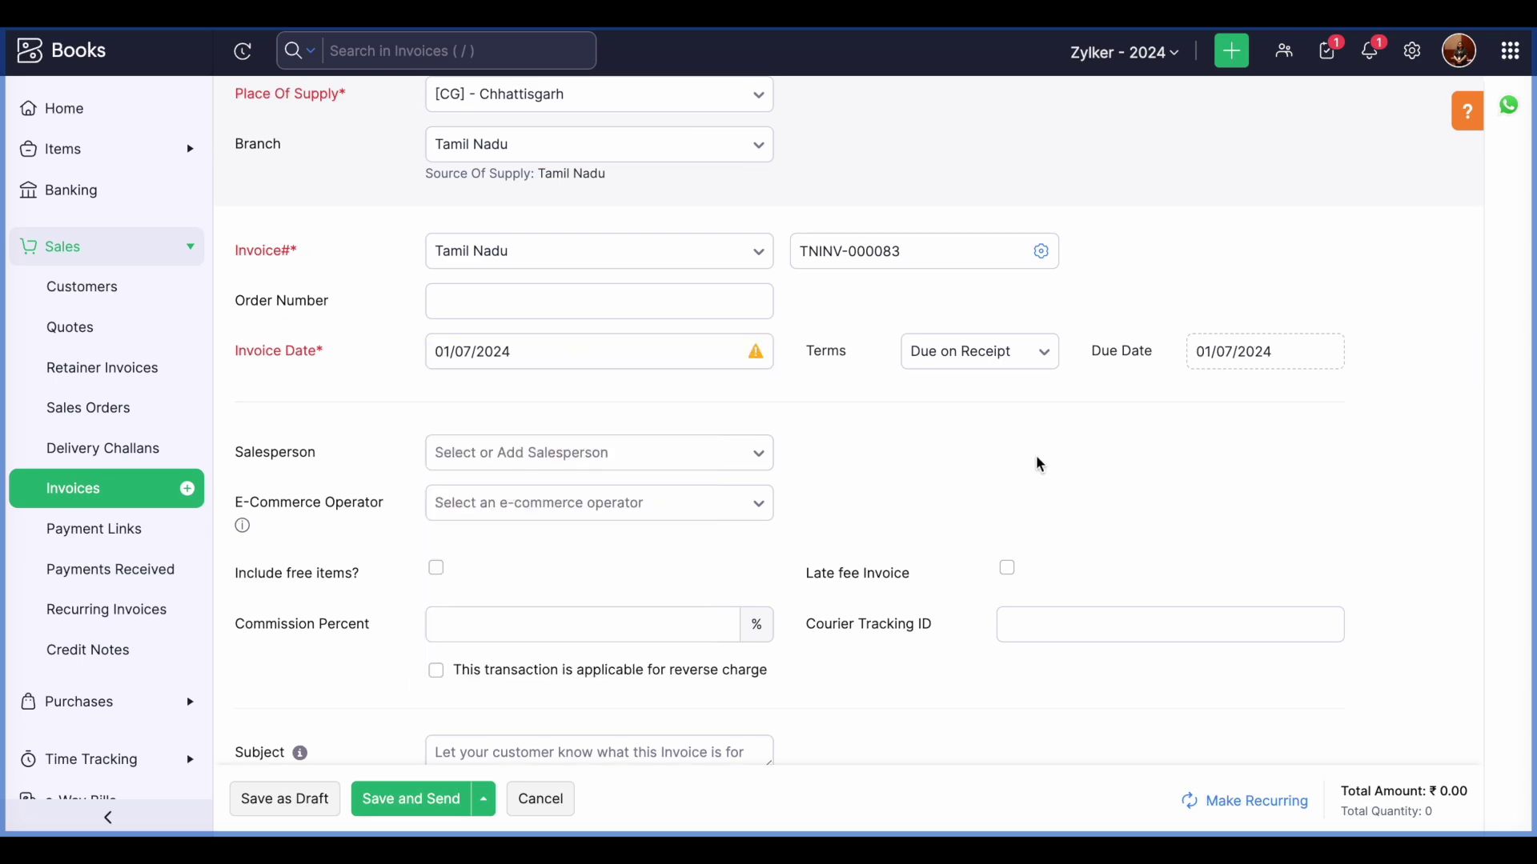
Add the item Apple Iphone 14 - Service to the first row of the invoice's item table
{"action": "scroll", "coordinate": [1037, 452], "scroll_direction": "down", "scroll_amount": 8}
{"action": "left_click", "coordinate": [554, 430]}
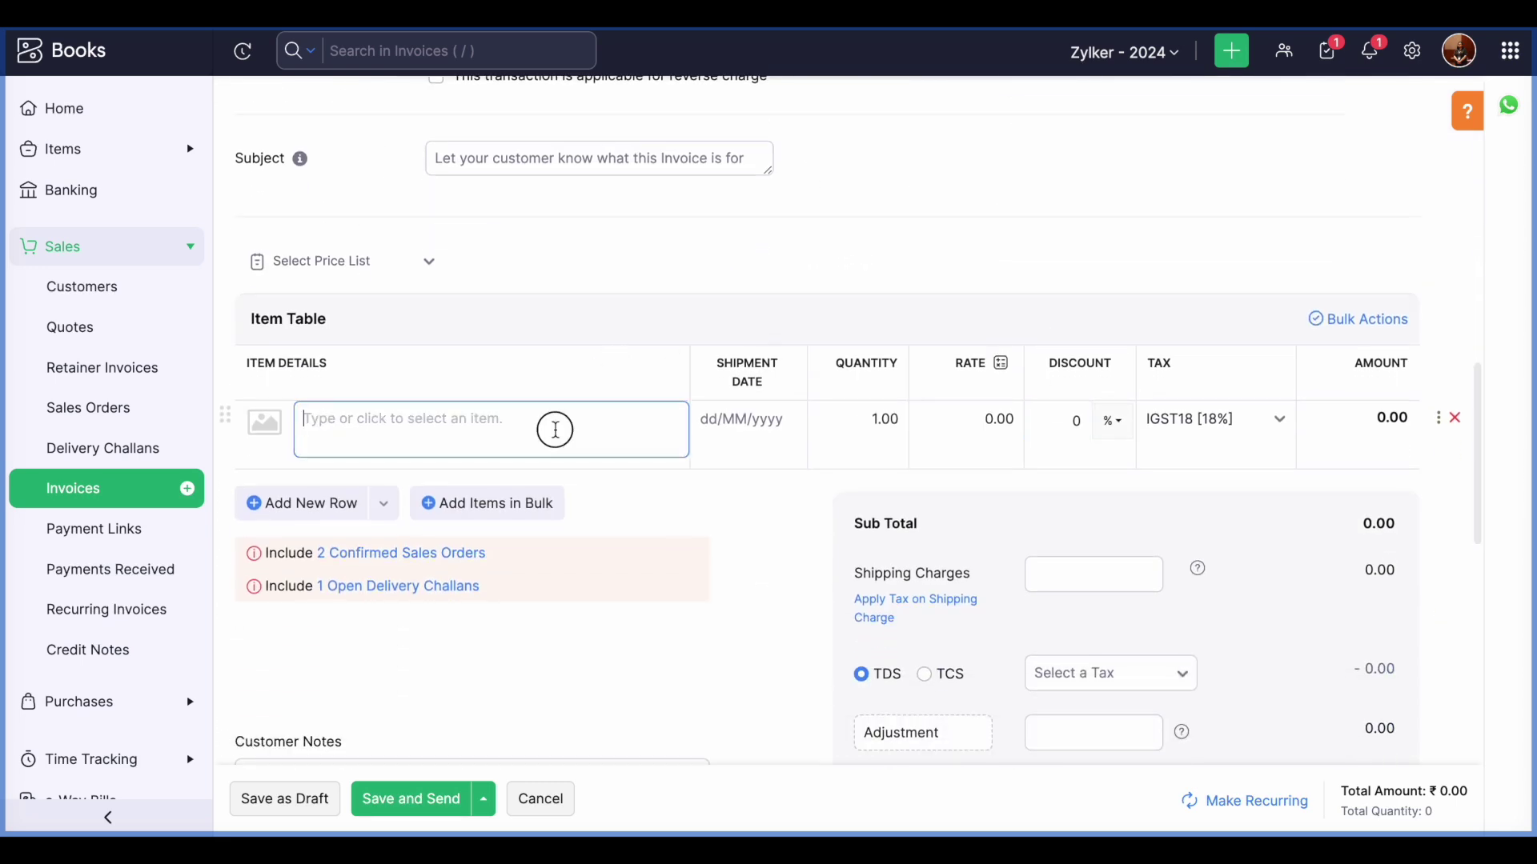
{"action": "left_click", "coordinate": [502, 597]}
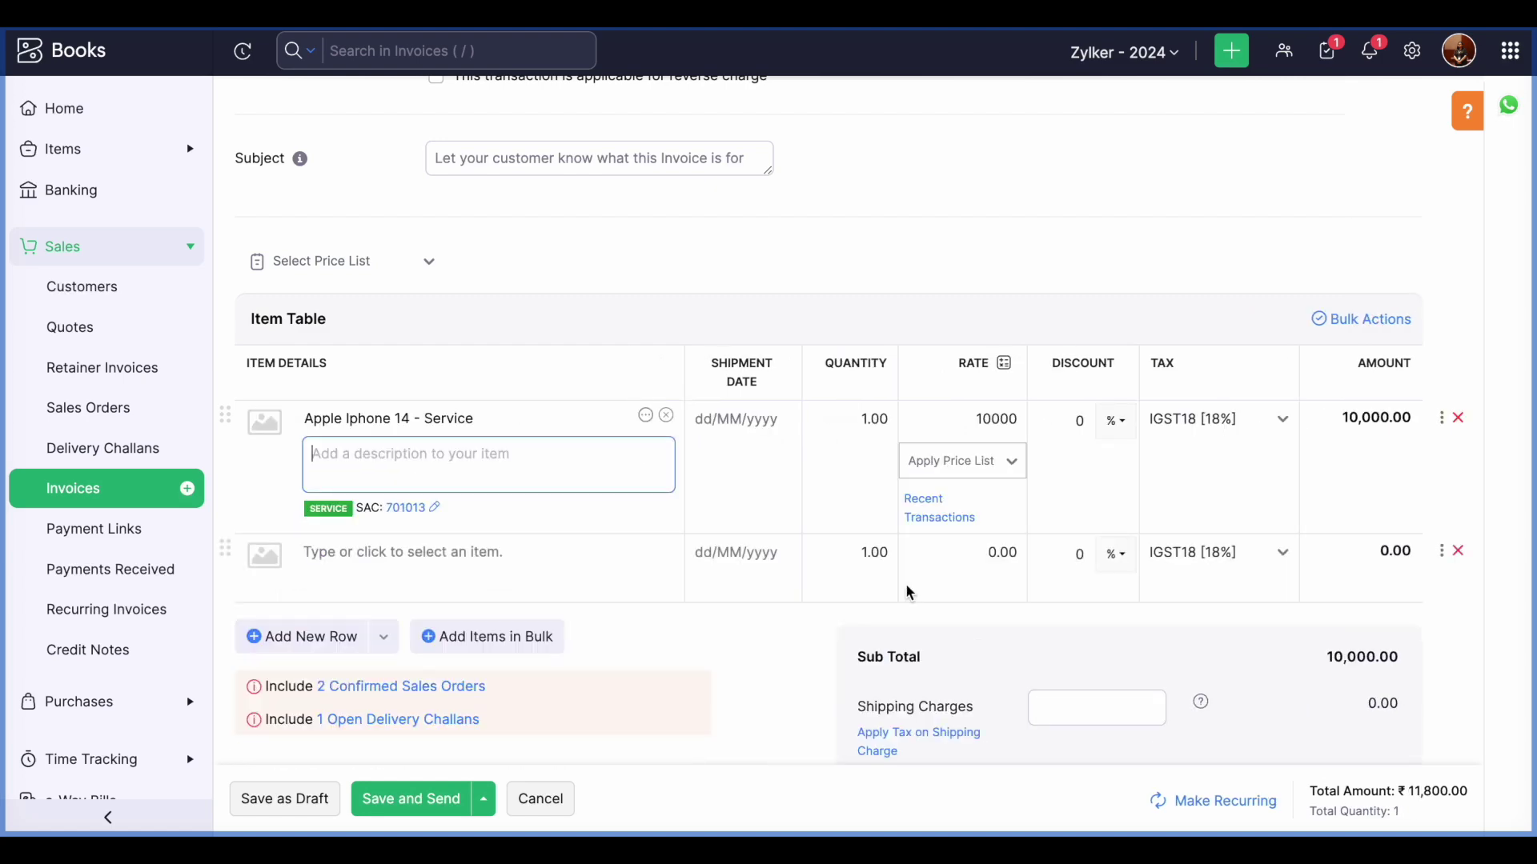
Flag the new invoice as a late fee invoice and set its commission percent to 5
{"action": "scroll", "coordinate": [909, 592], "scroll_direction": "up", "scroll_amount": 5}
{"action": "scroll", "coordinate": [603, 223], "scroll_direction": "up", "scroll_amount": 2}
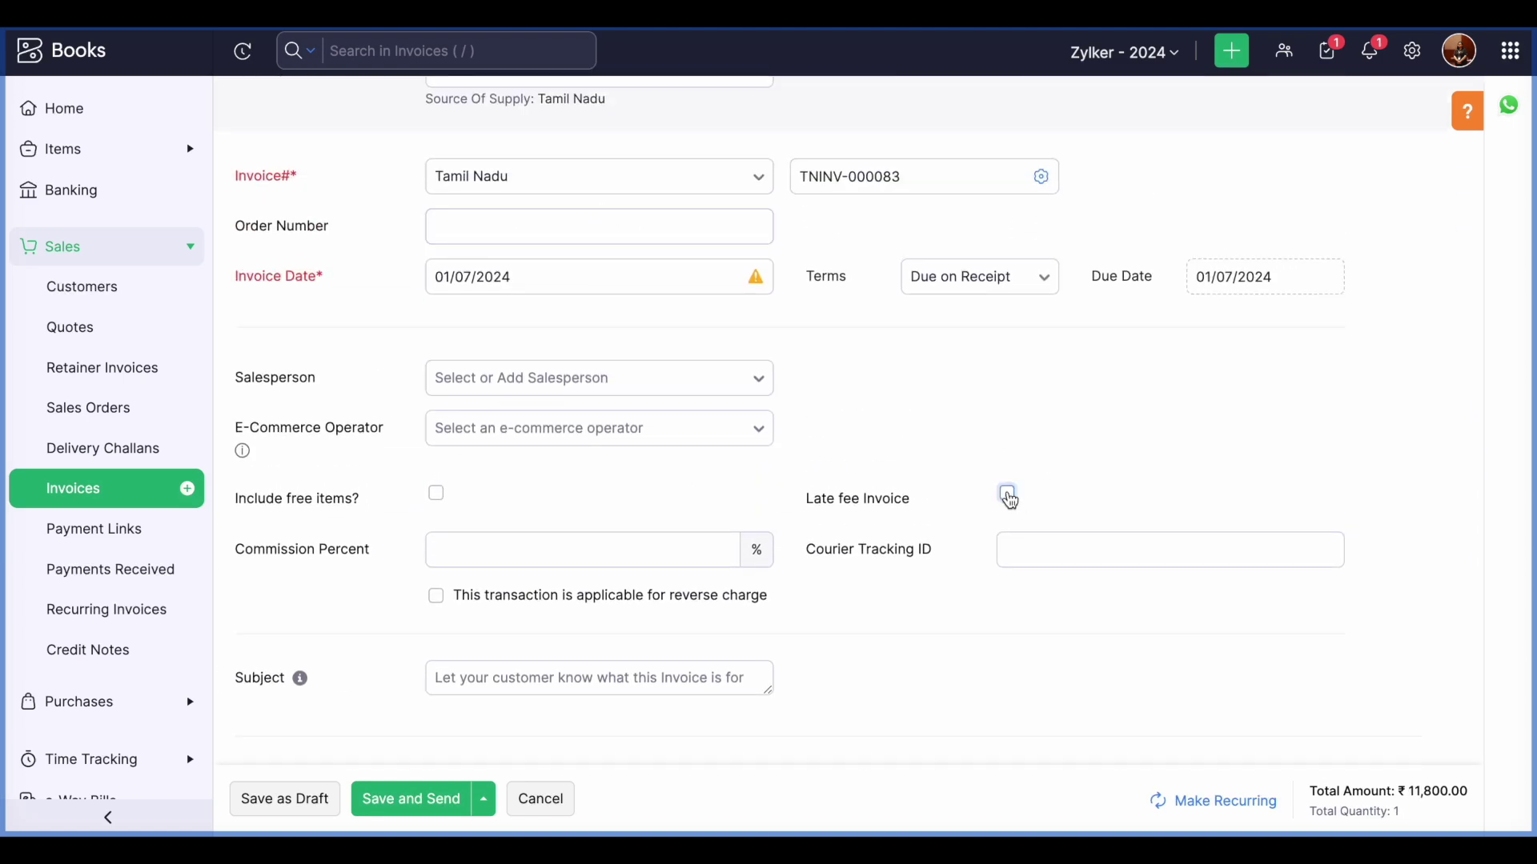
{"action": "scroll", "coordinate": [904, 541], "scroll_direction": "down", "scroll_amount": 1}
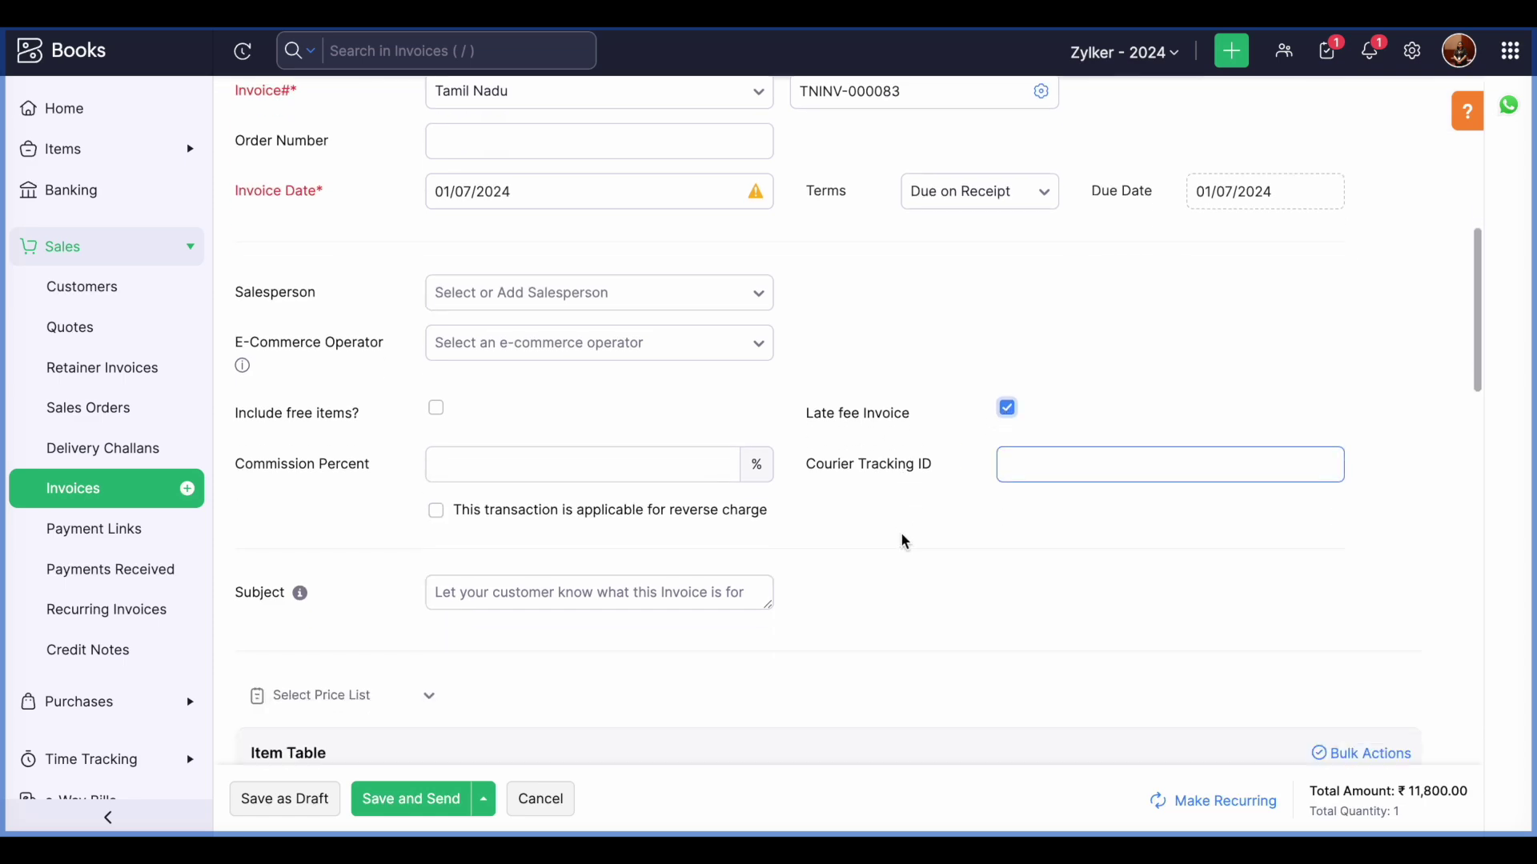
{"action": "left_click", "coordinate": [621, 464]}
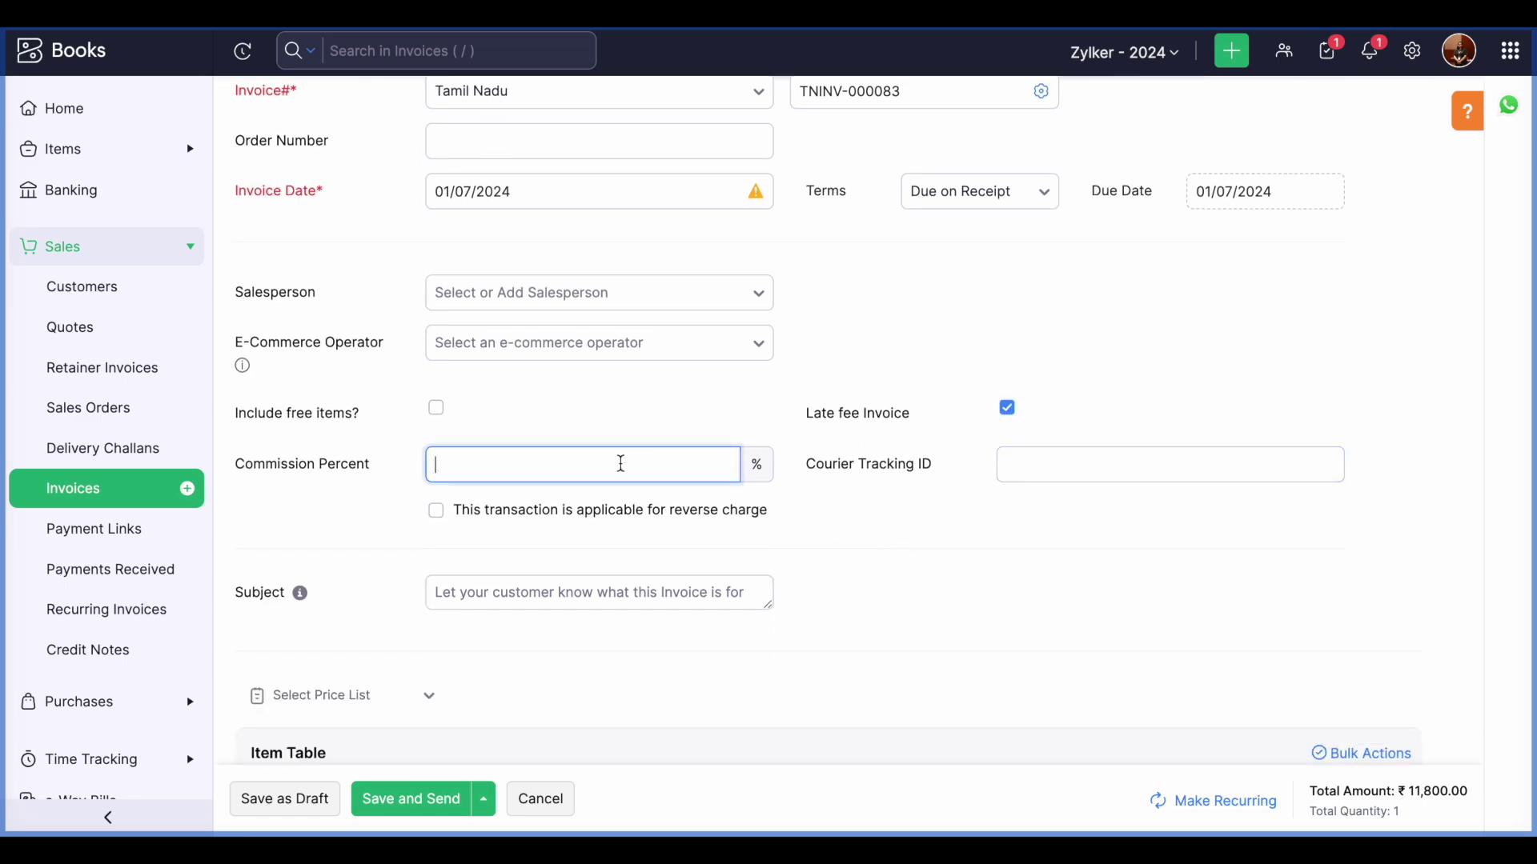
{"action": "left_click", "coordinate": [954, 570]}
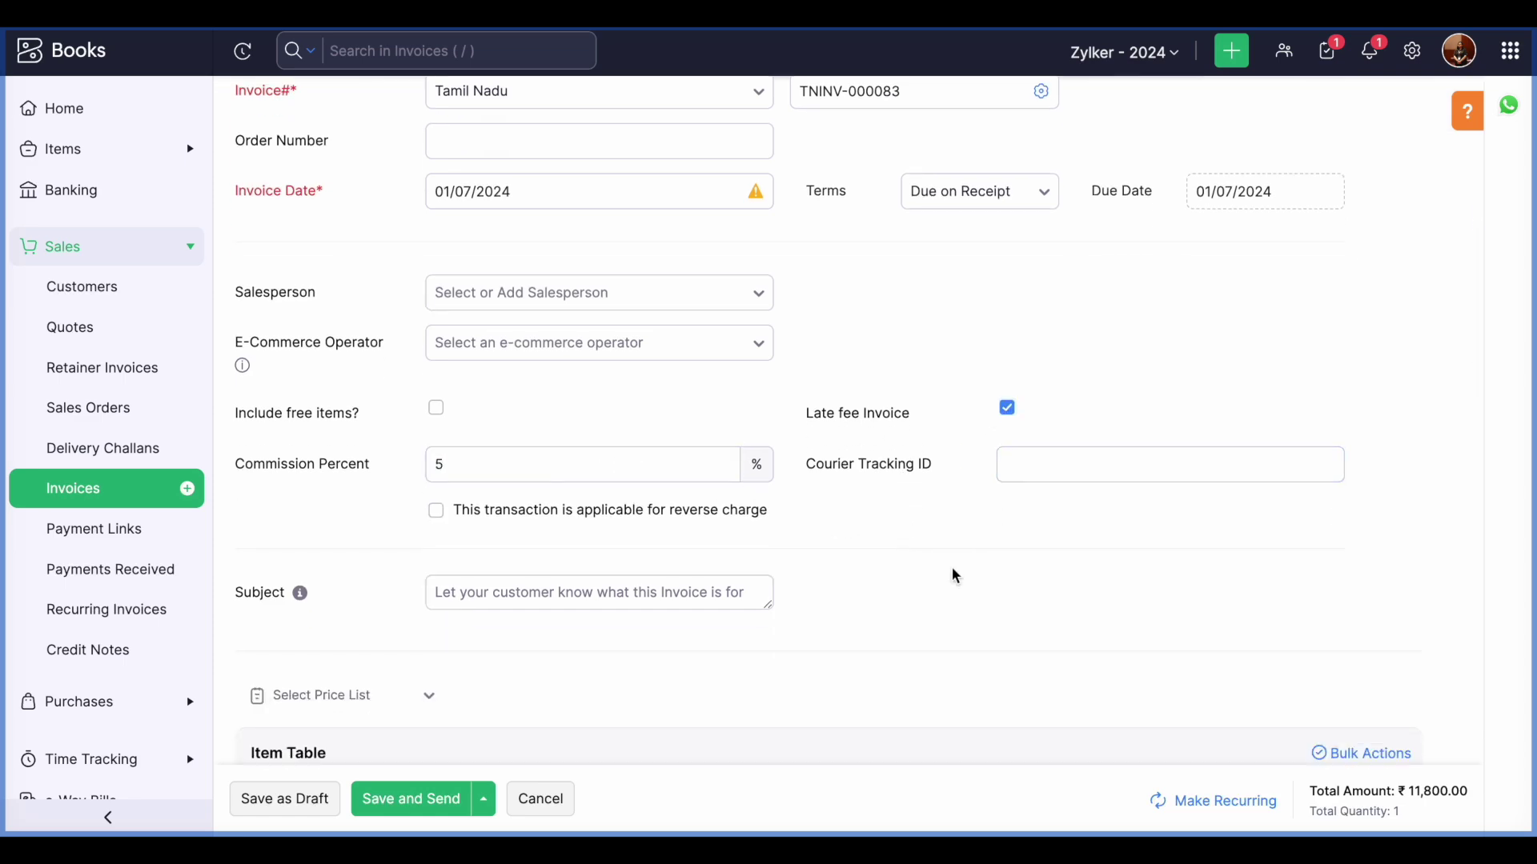
Save the invoice as a draft and mark it as sent
{"action": "scroll", "coordinate": [954, 576], "scroll_direction": "down", "scroll_amount": 9}
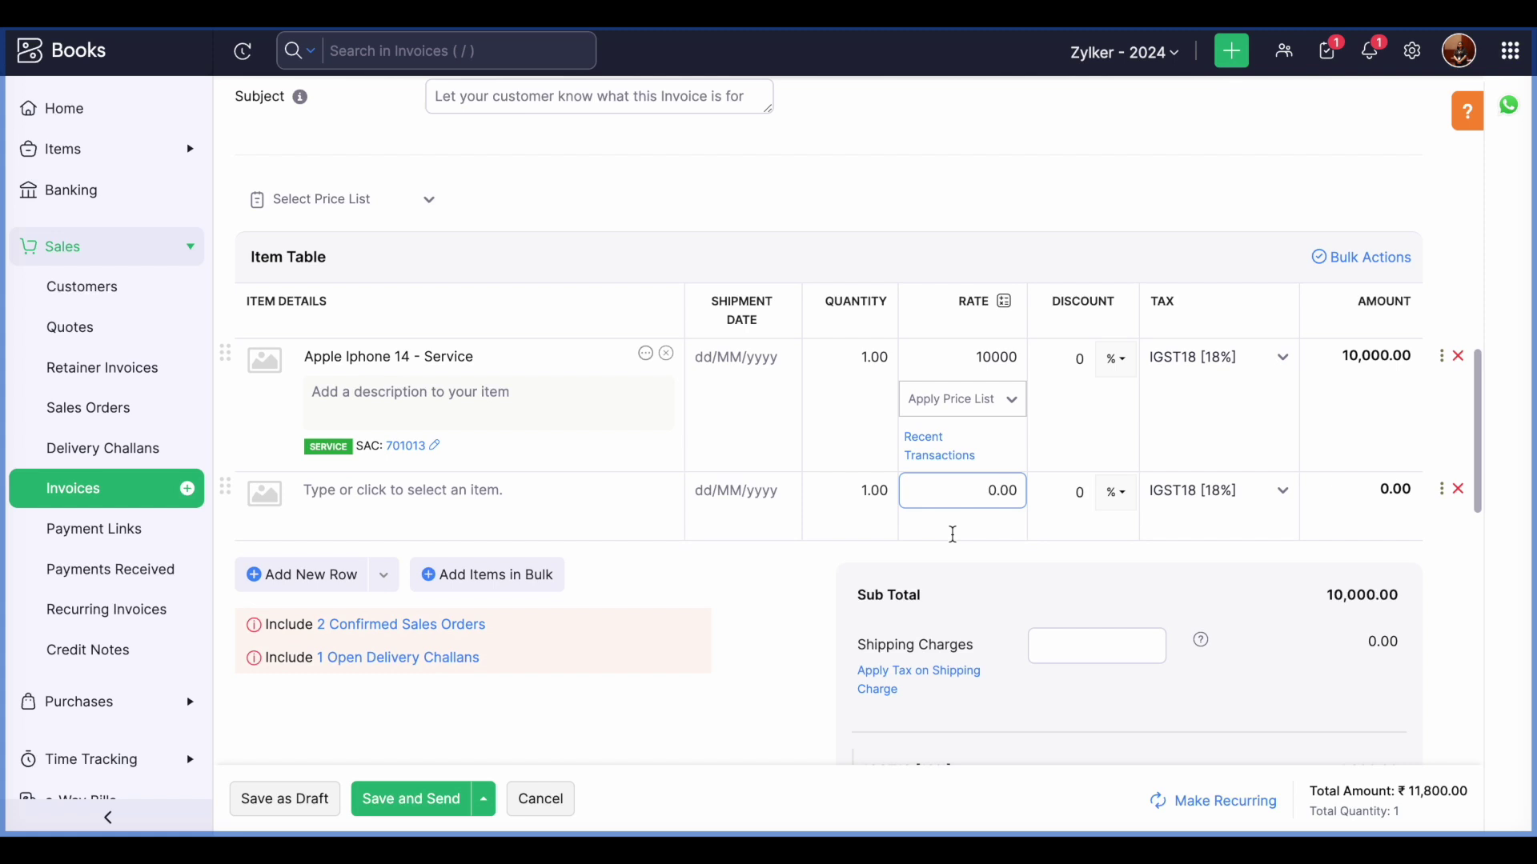
{"action": "left_click", "coordinate": [337, 804]}
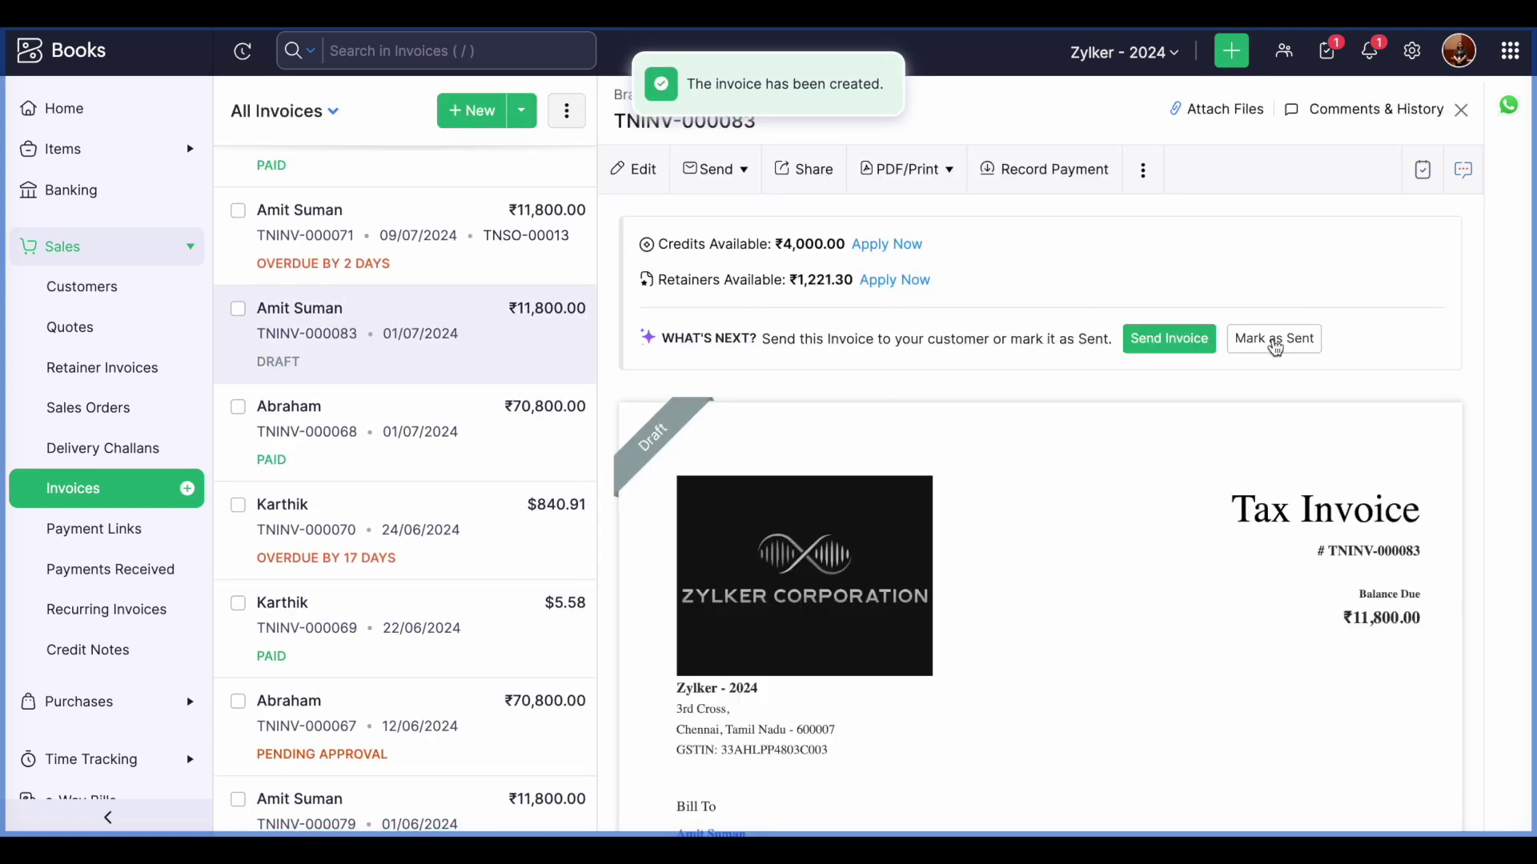
{"action": "left_click", "coordinate": [1275, 344]}
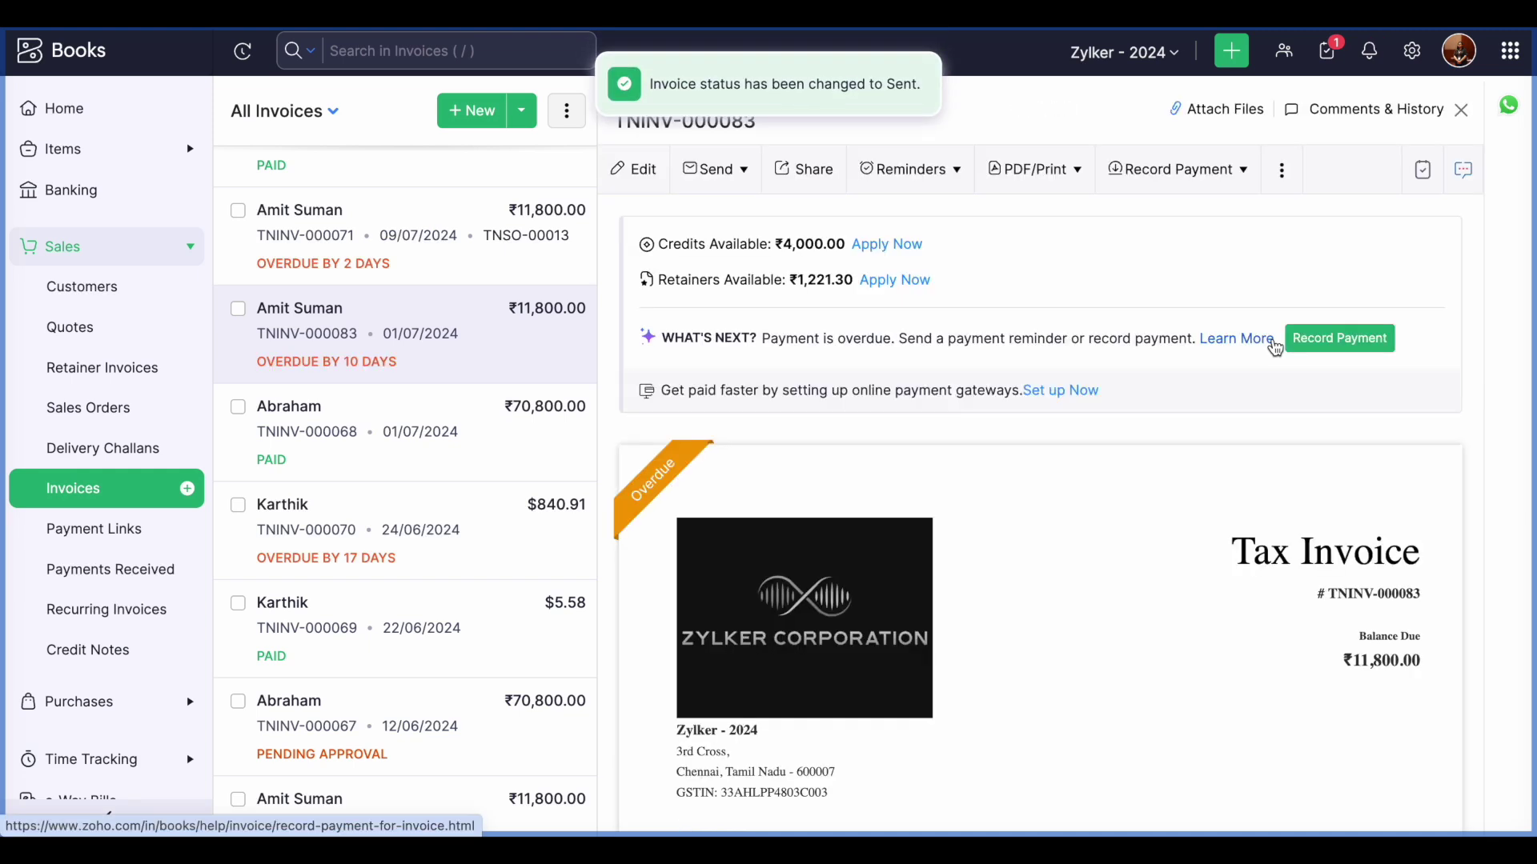
Read through the sent invoice's comments and history to check which workflows ran, and close the history
{"action": "left_click", "coordinate": [1365, 110]}
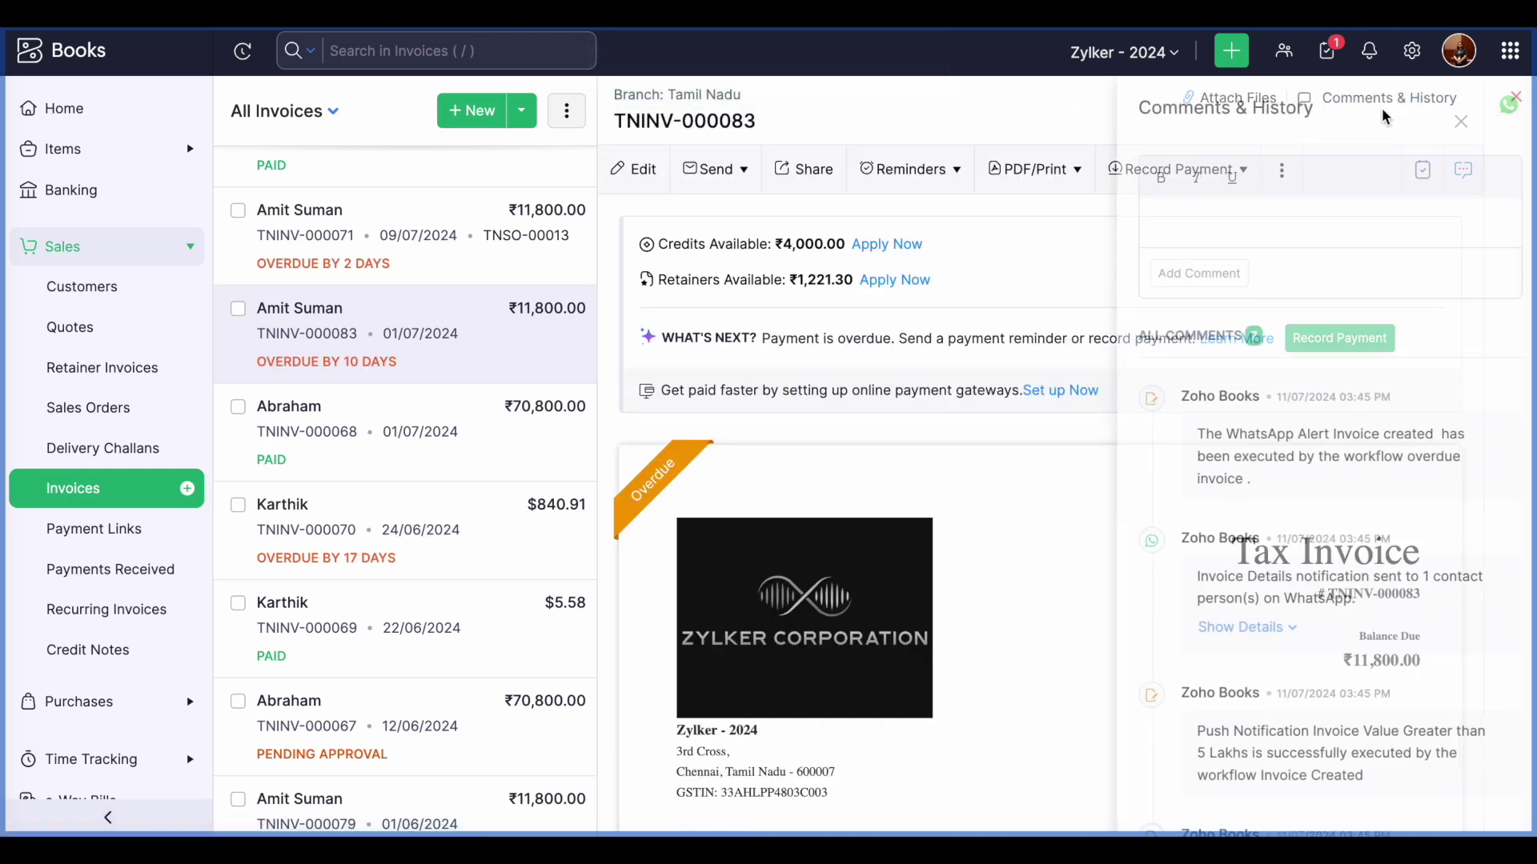
{"action": "scroll", "coordinate": [1289, 630], "scroll_direction": "down", "scroll_amount": 5}
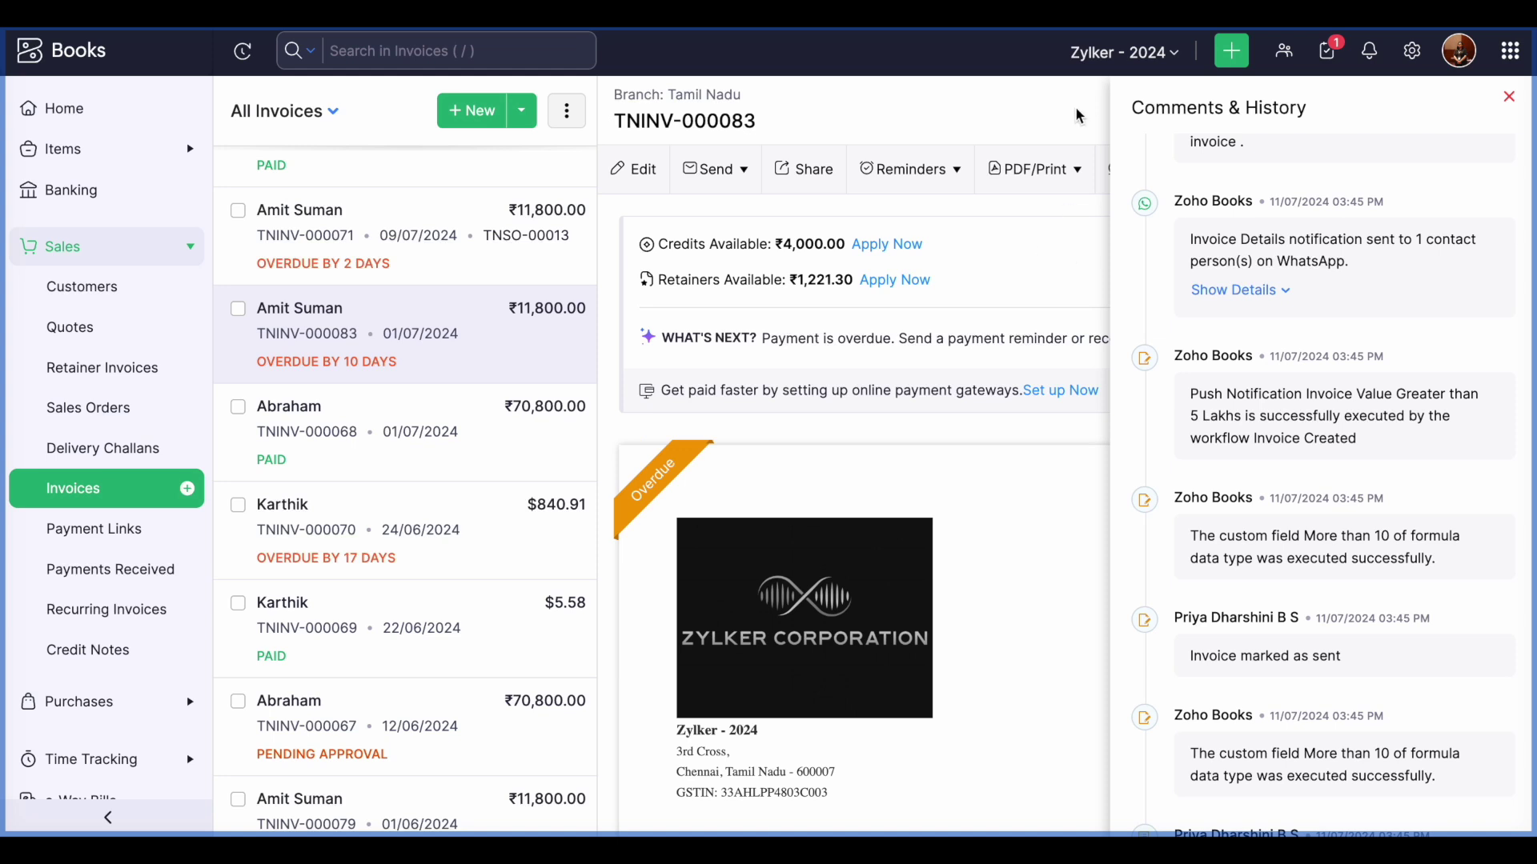
{"action": "left_click", "coordinate": [1509, 97]}
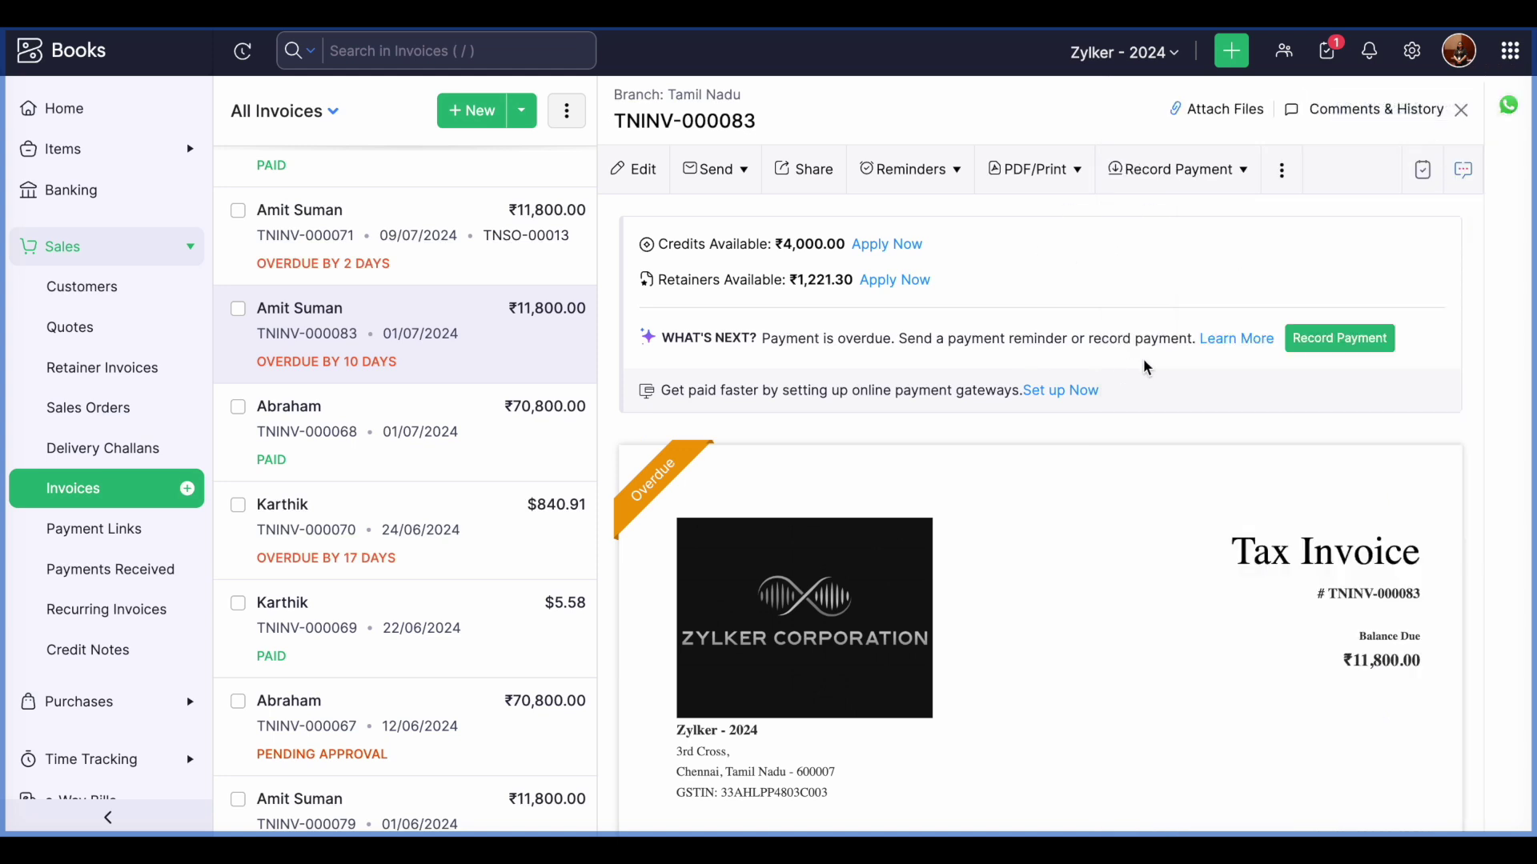
Record a cash payment of 11800 INR for the invoice, dated 11/07/2024 and deposited to Petty Cash
{"action": "left_click", "coordinate": [1225, 175]}
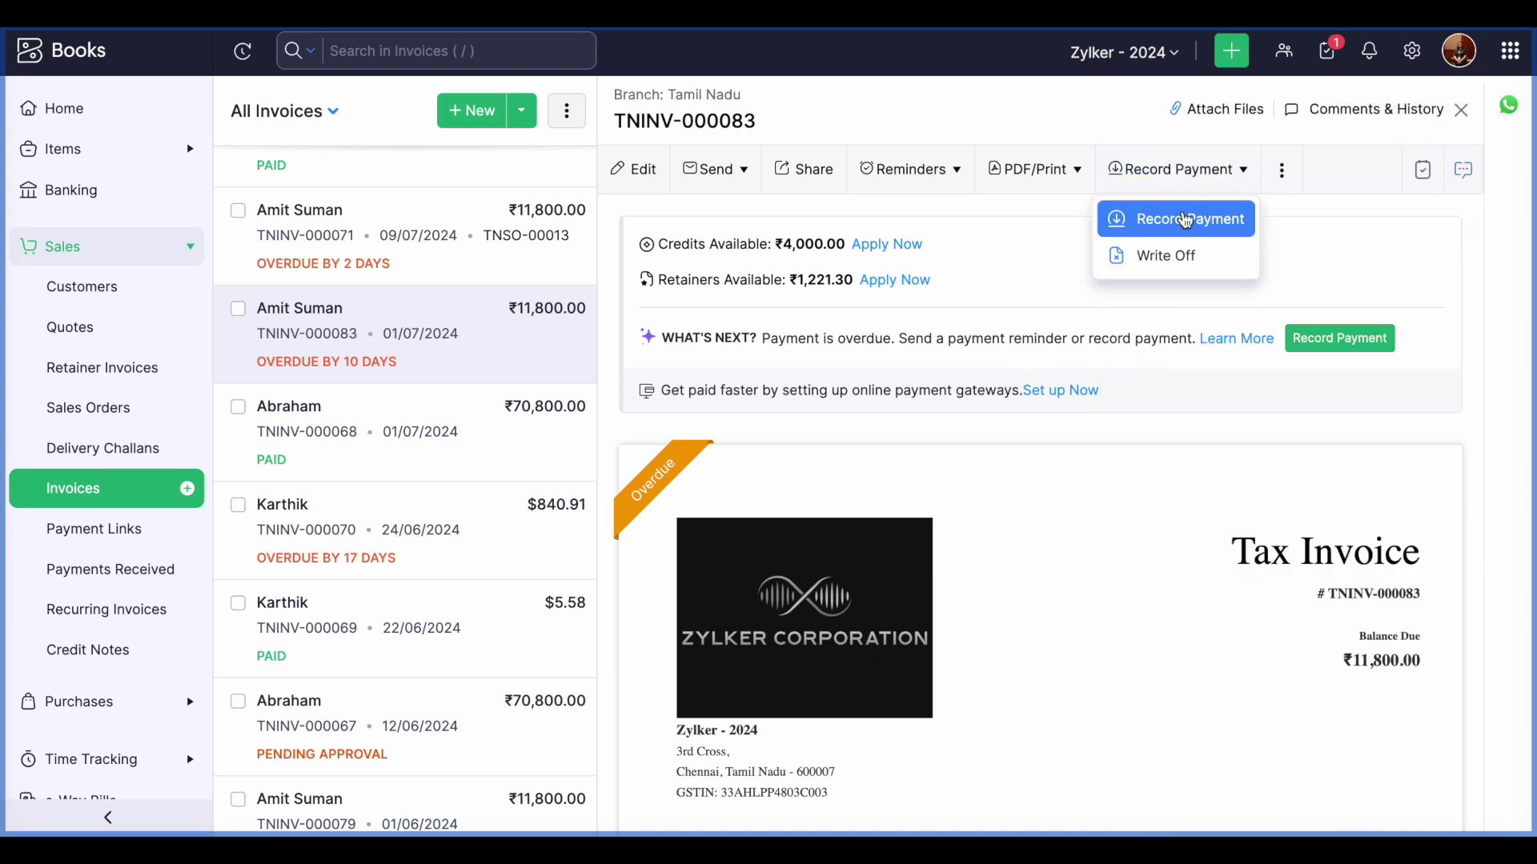
{"action": "left_click", "coordinate": [1185, 216]}
{"action": "scroll", "coordinate": [760, 466], "scroll_direction": "down", "scroll_amount": 4}
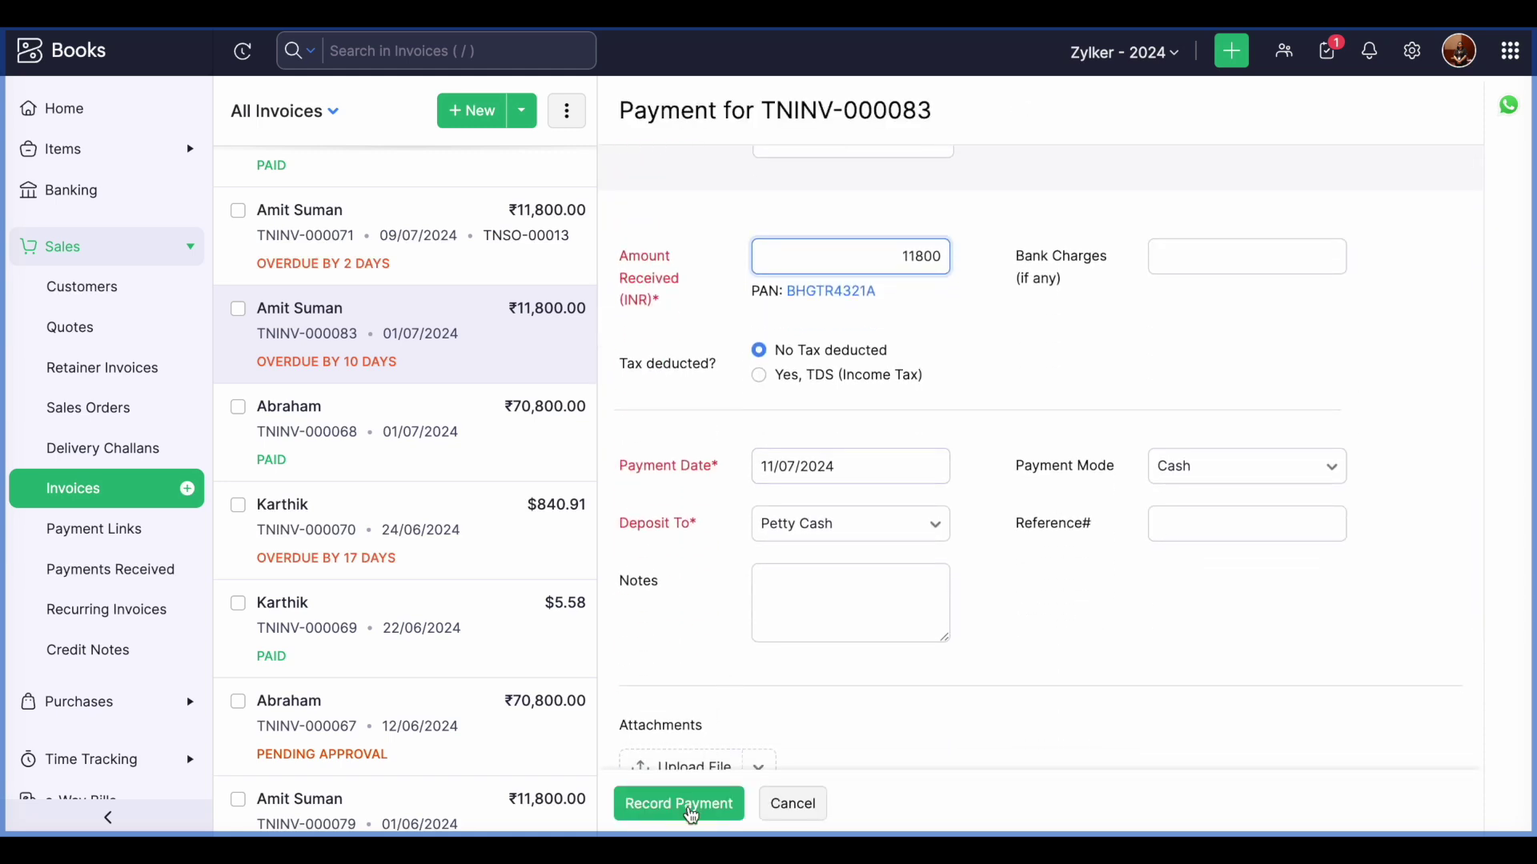
{"action": "left_click", "coordinate": [688, 807]}
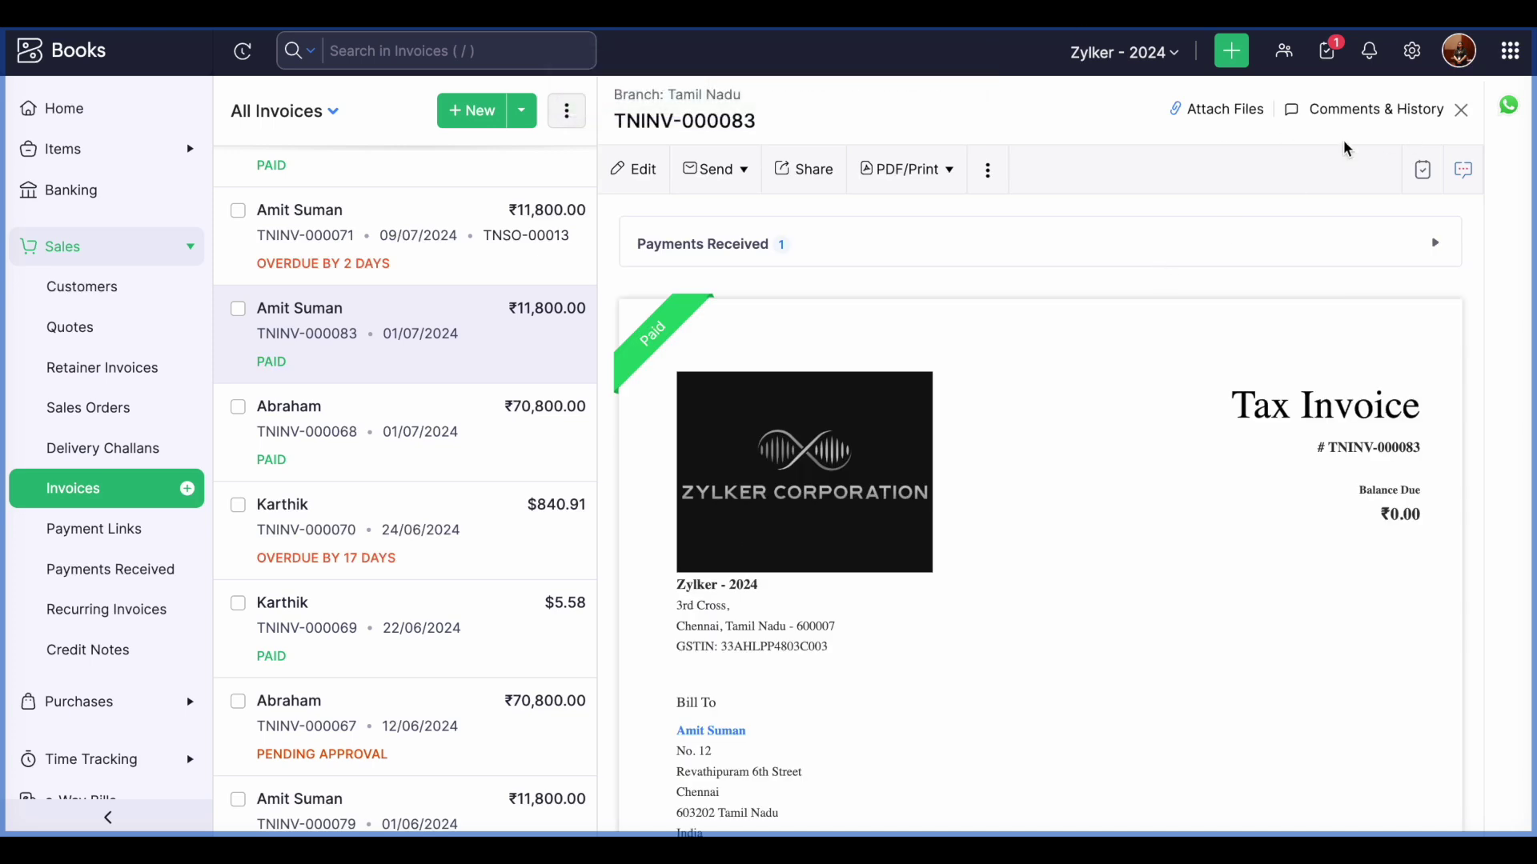
Reload the paid invoice and read its comments and history for the payment and custom function entries
{"action": "key", "text": "super+r"}
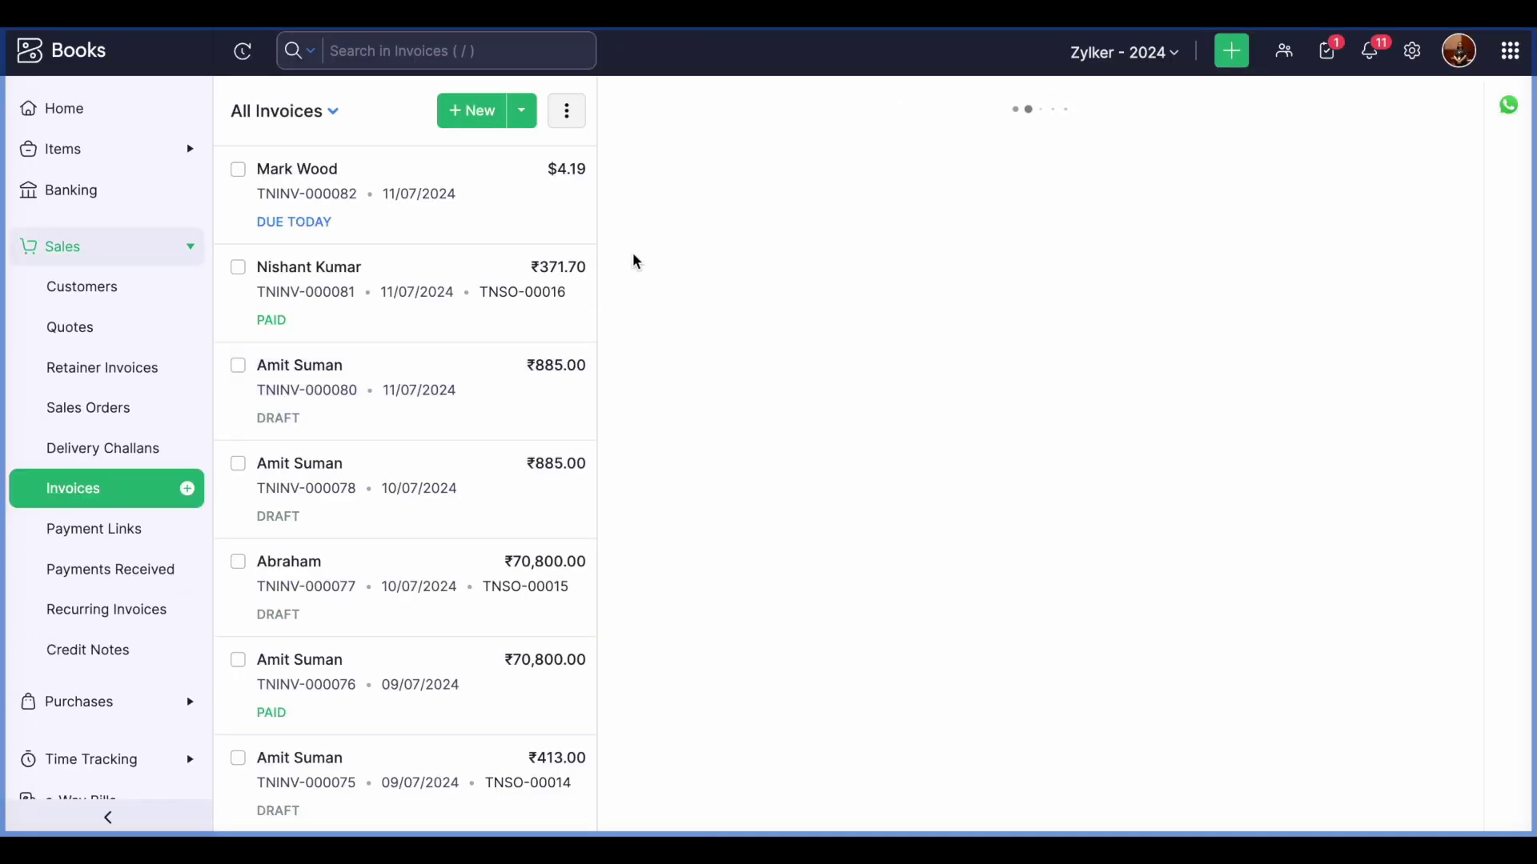
{"action": "left_click", "coordinate": [1417, 103]}
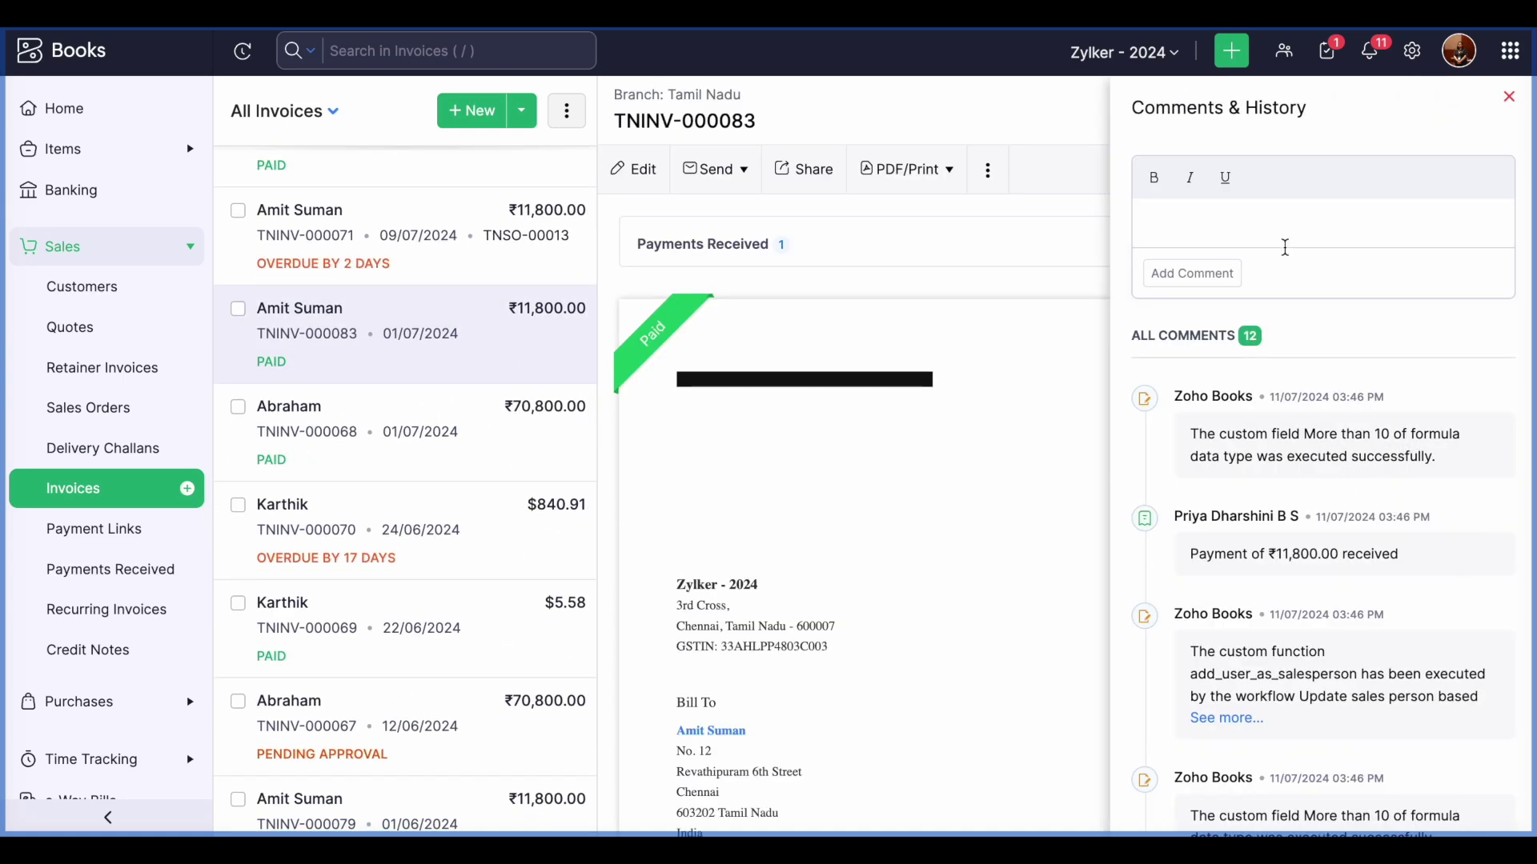
{"action": "scroll", "coordinate": [1289, 477], "scroll_direction": "down", "scroll_amount": 3}
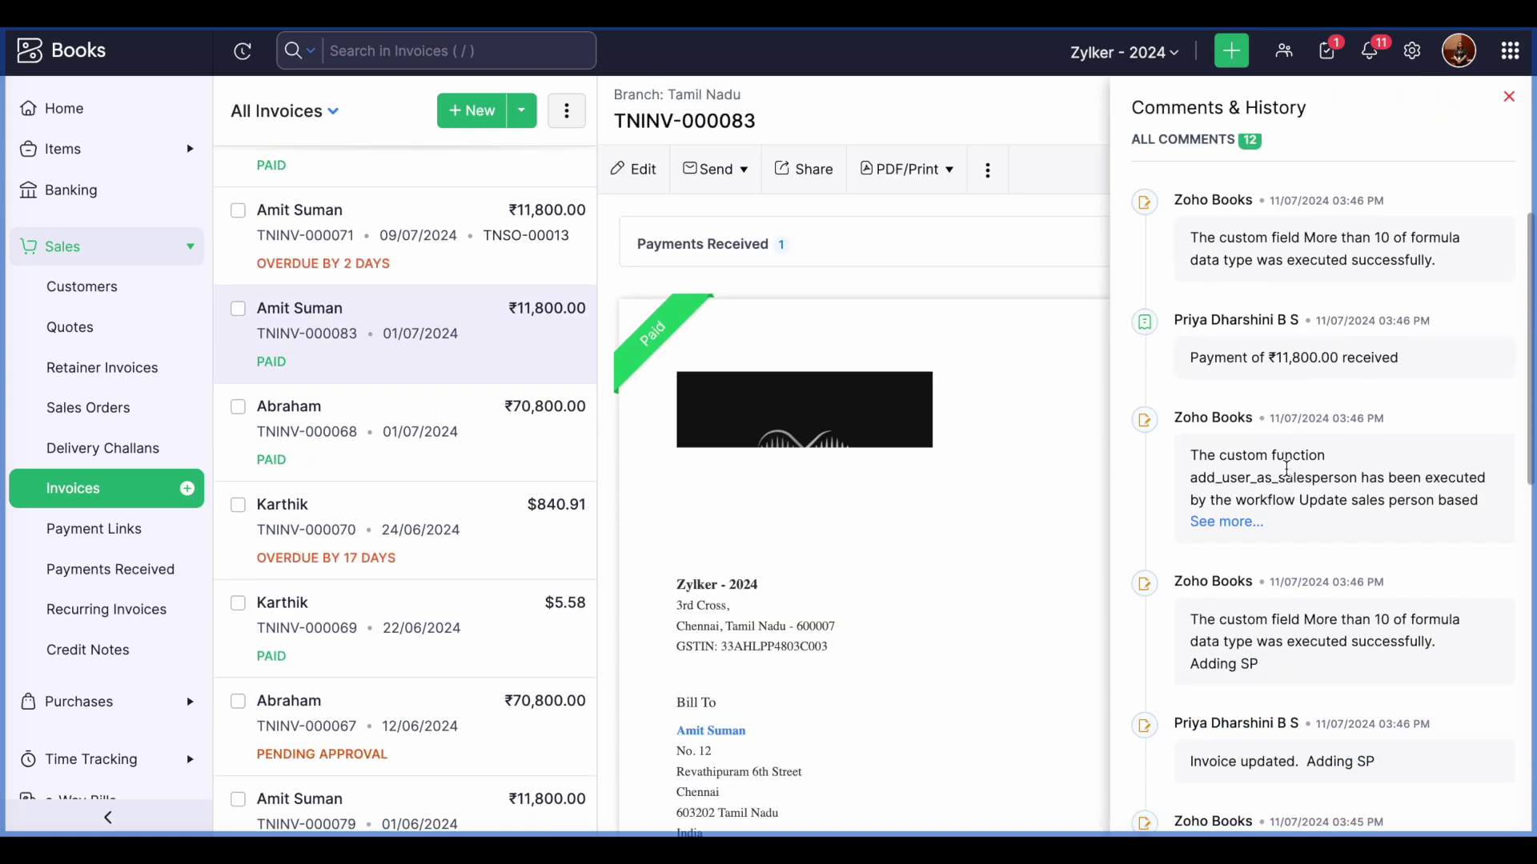
{"action": "scroll", "coordinate": [1280, 488], "scroll_direction": "down", "scroll_amount": 4}
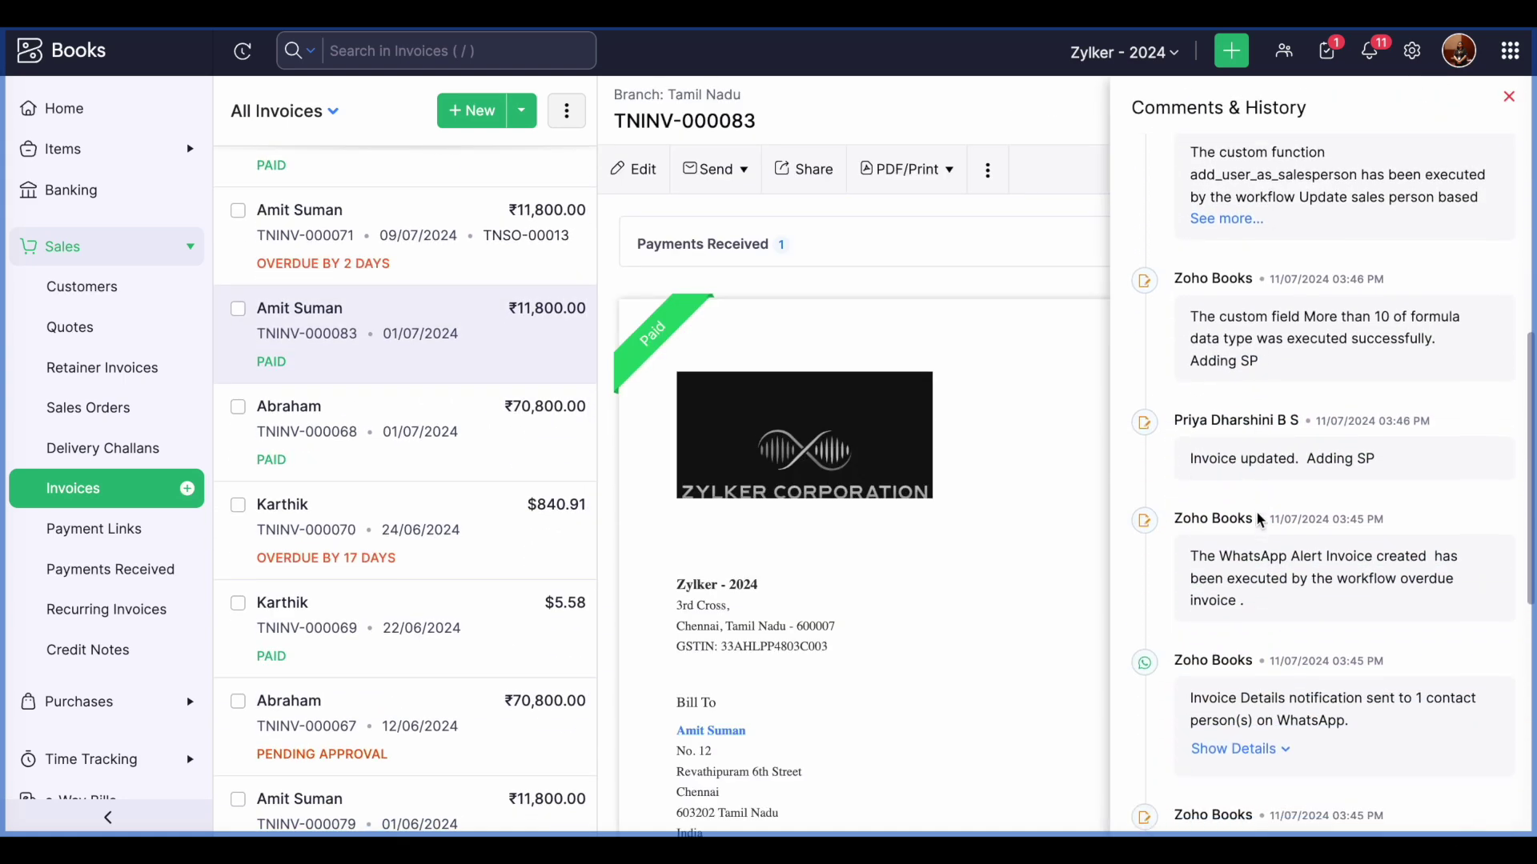
{"action": "scroll", "coordinate": [1259, 518], "scroll_direction": "down", "scroll_amount": 7}
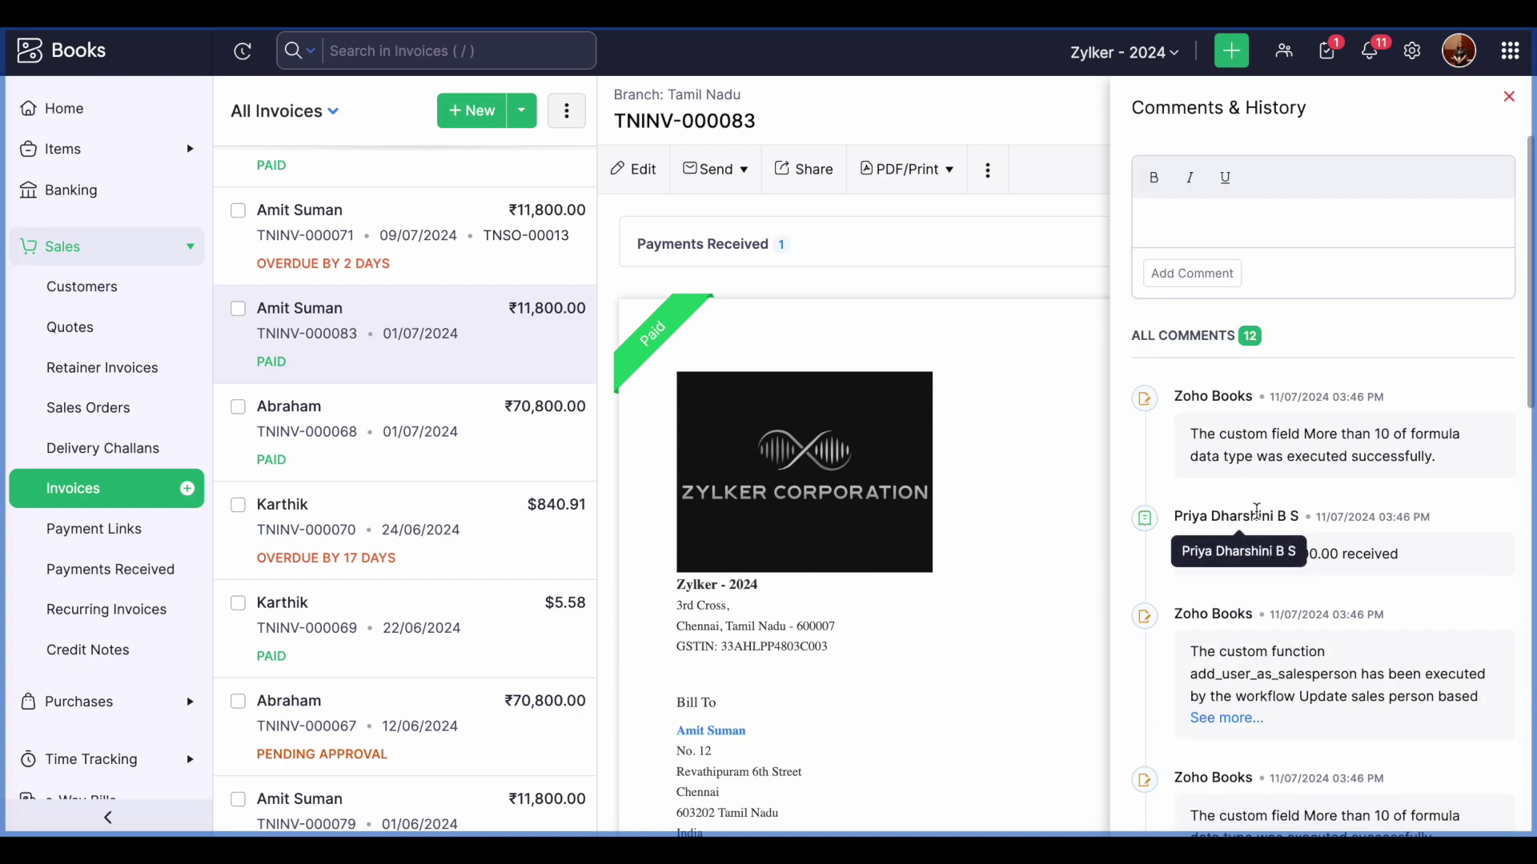
{"action": "left_click", "coordinate": [1509, 97]}
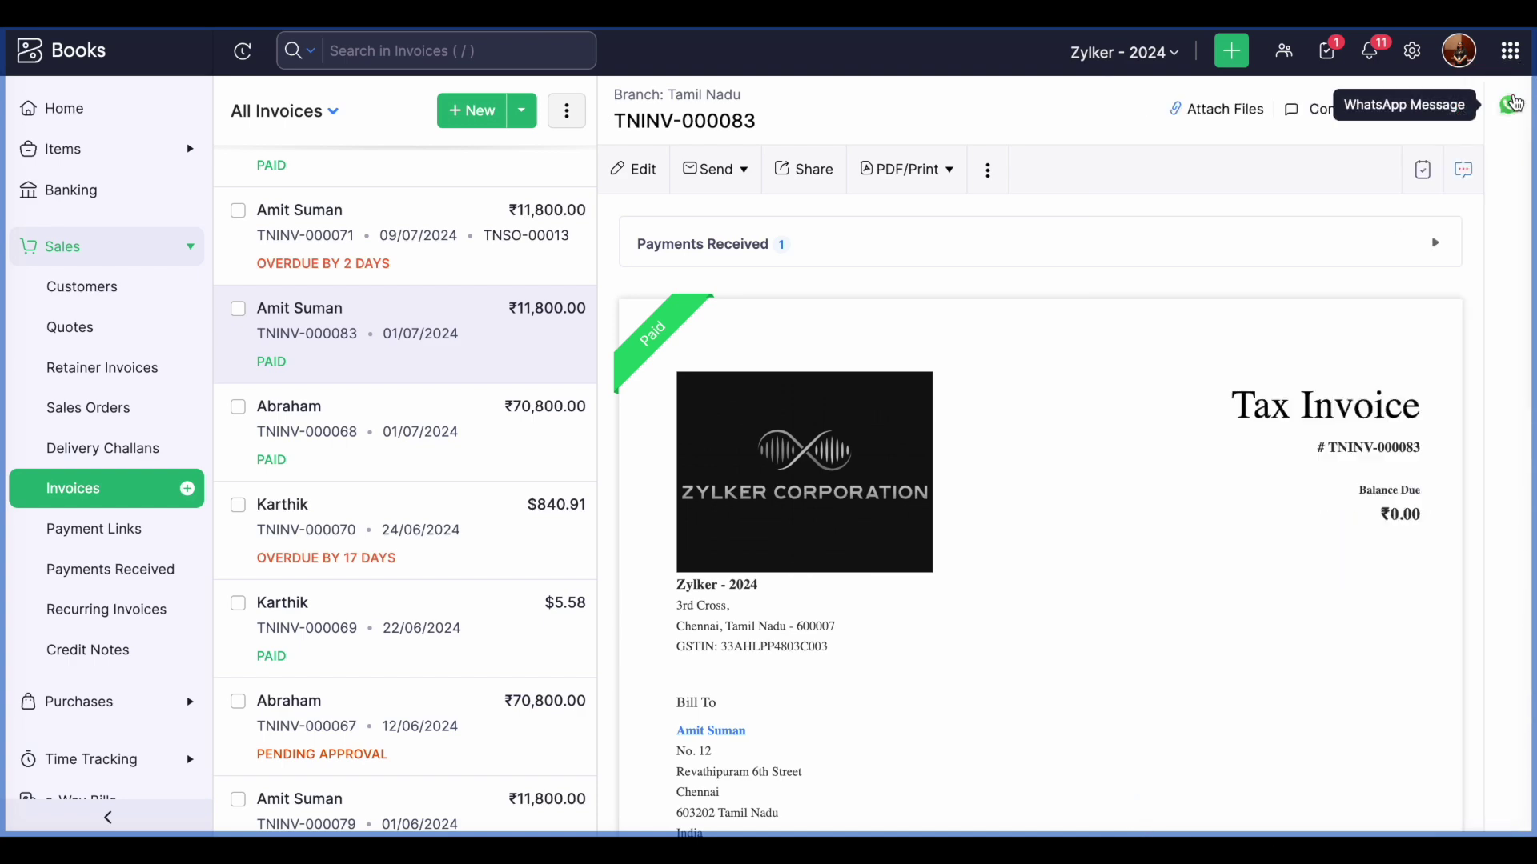
Look over the paid invoice's dates, line item and totals, and return to the start of the invoice list
{"action": "scroll", "coordinate": [1173, 460], "scroll_direction": "down", "scroll_amount": 5}
{"action": "scroll", "coordinate": [1173, 458], "scroll_direction": "down", "scroll_amount": 1}
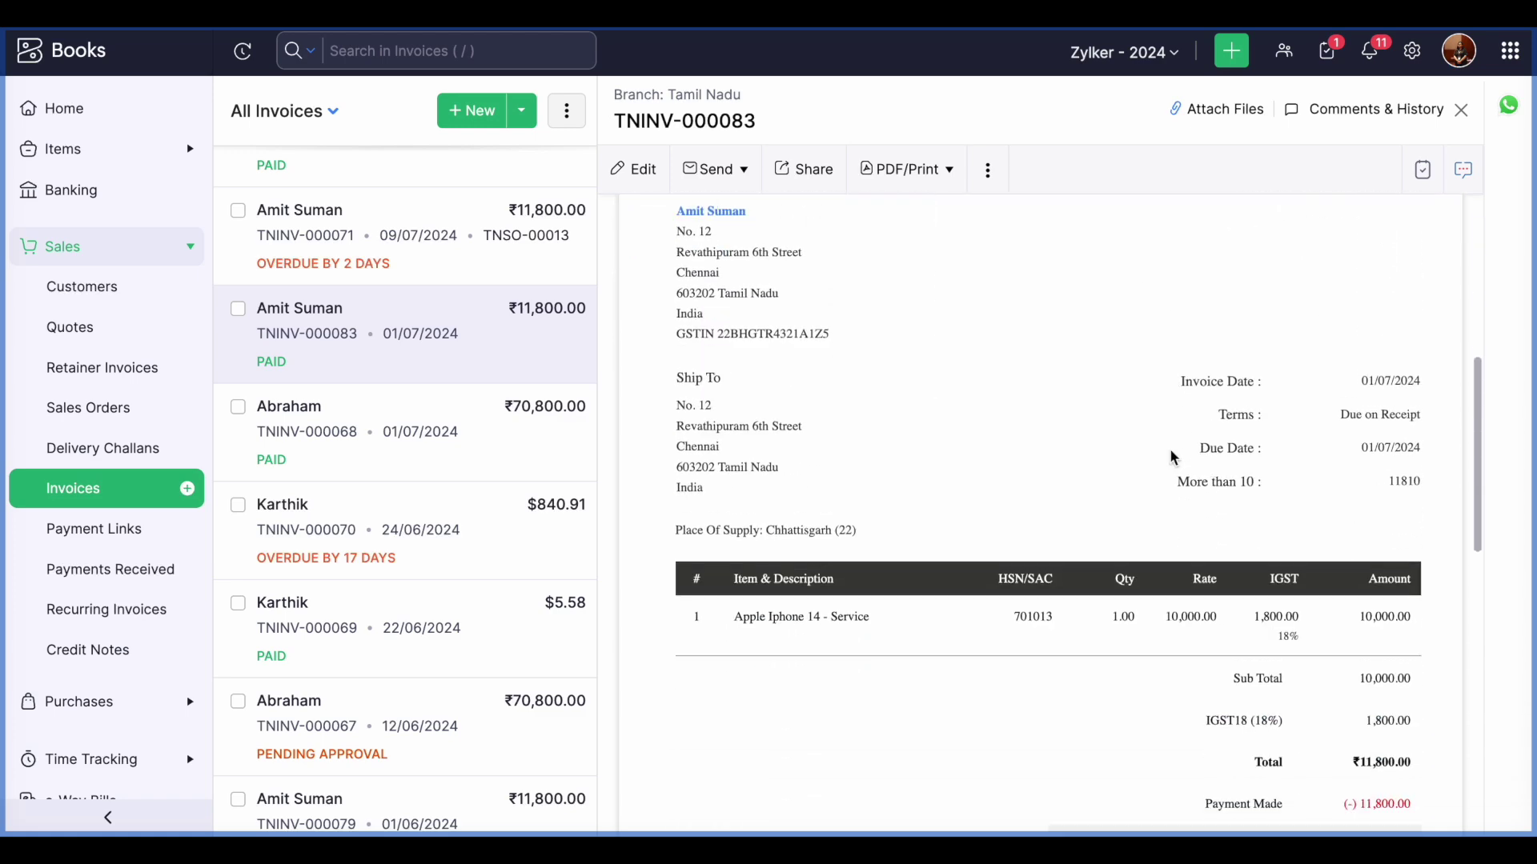
{"action": "scroll", "coordinate": [1054, 625], "scroll_direction": "down", "scroll_amount": 2}
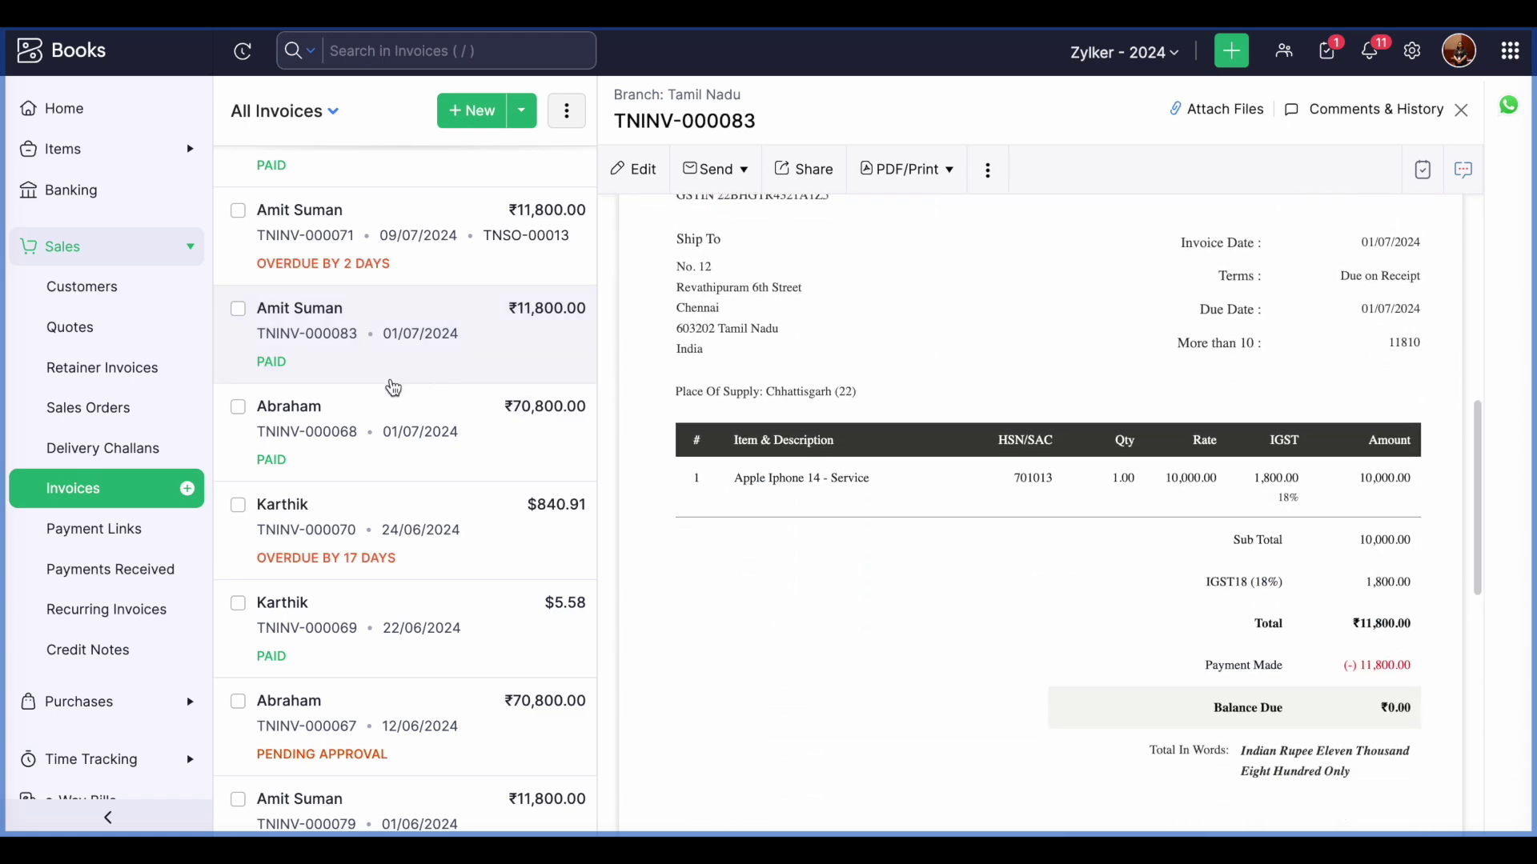
{"action": "scroll", "coordinate": [346, 408], "scroll_direction": "up", "scroll_amount": 3}
{"action": "scroll", "coordinate": [346, 408], "scroll_direction": "up", "scroll_amount": 8}
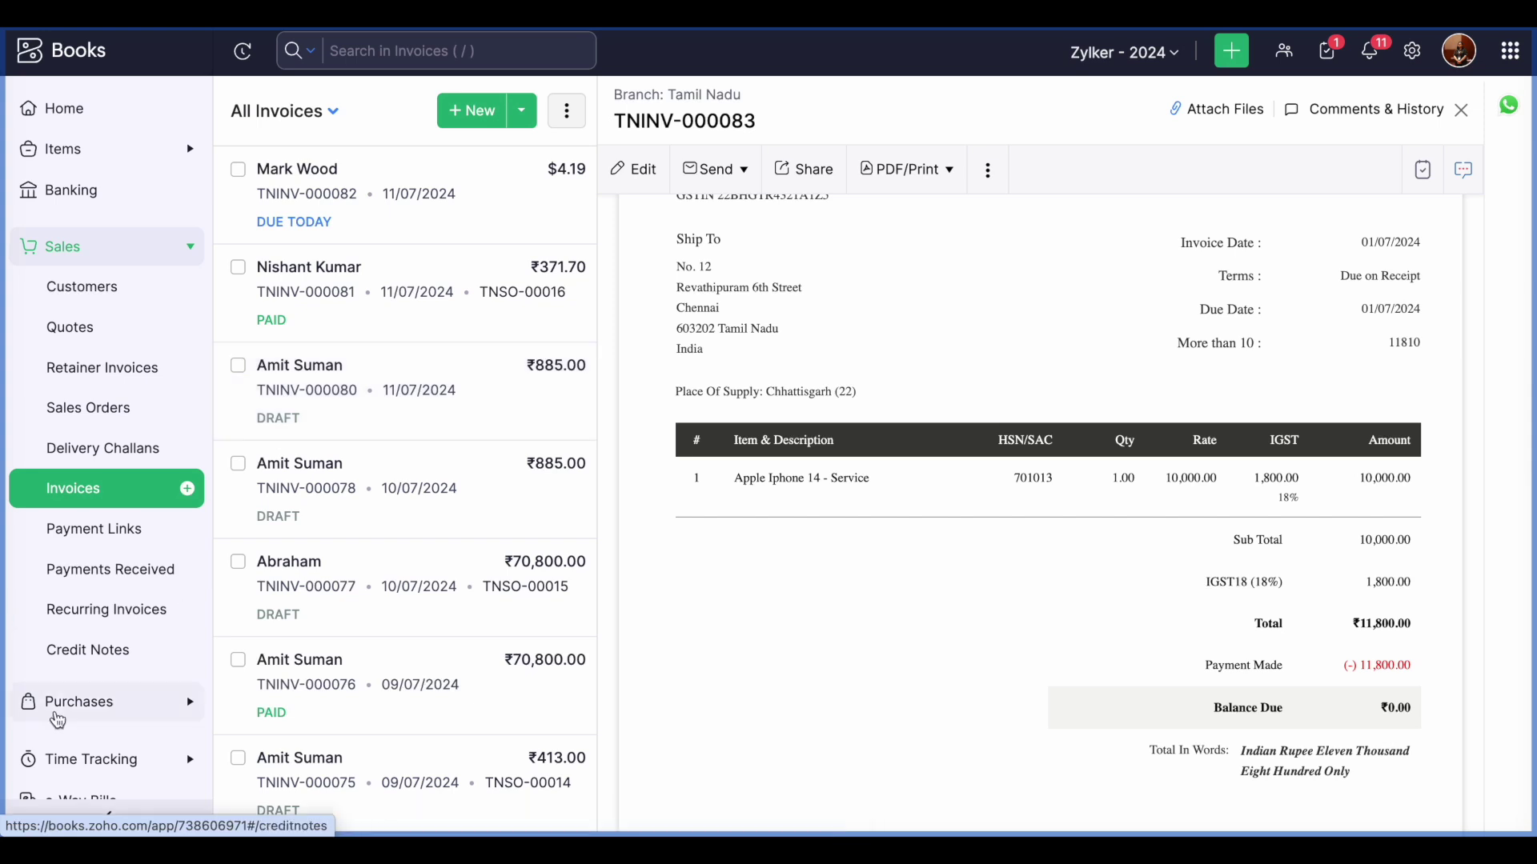
Open the first commission expense in the purchases expenses list and examine its amount, invoice reference and journal entries
{"action": "left_click", "coordinate": [156, 702]}
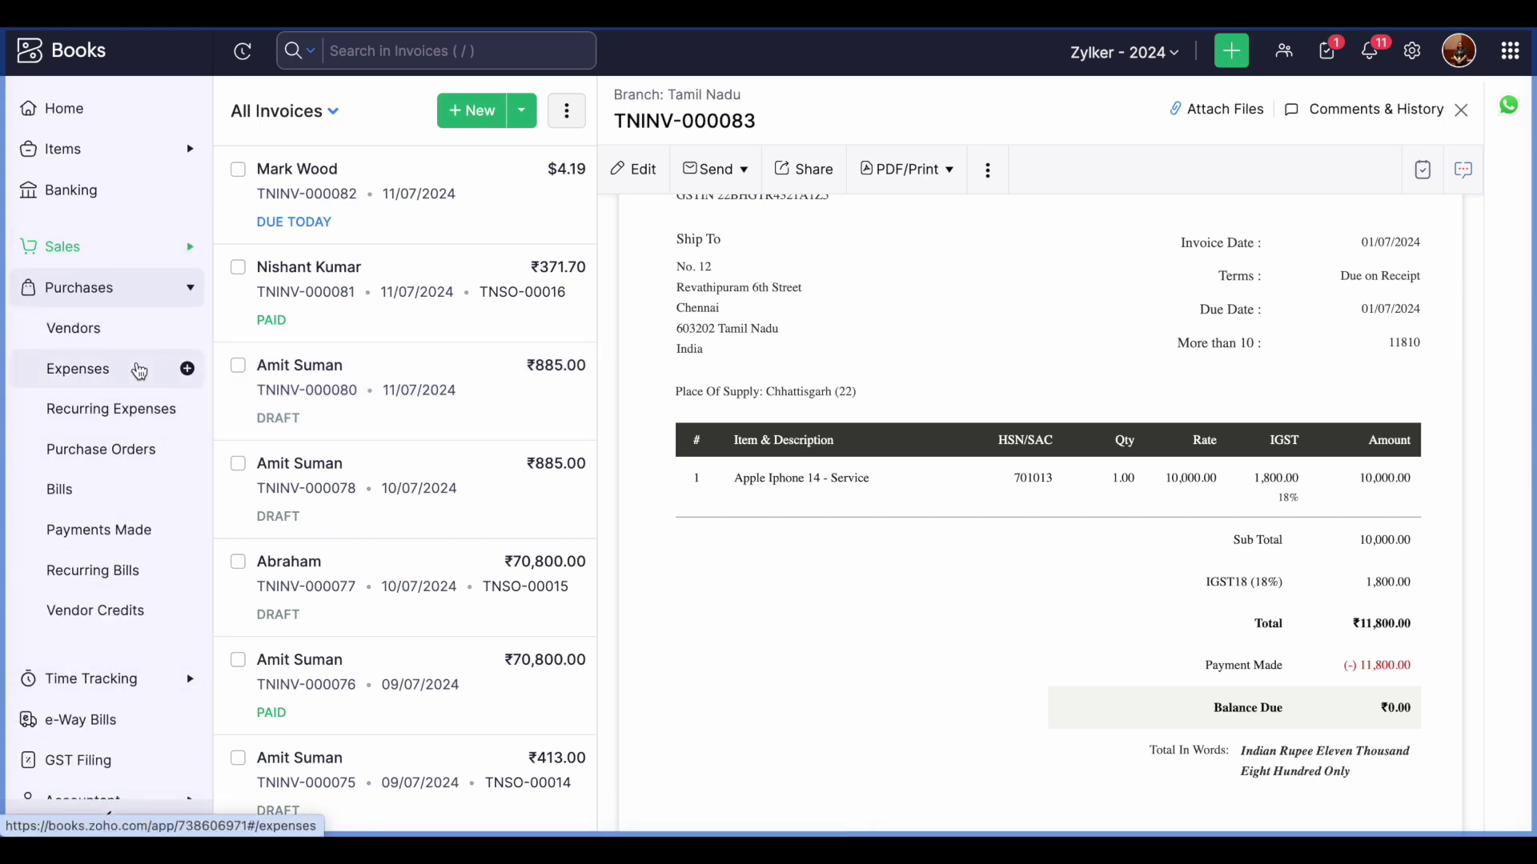
{"action": "left_click", "coordinate": [136, 368]}
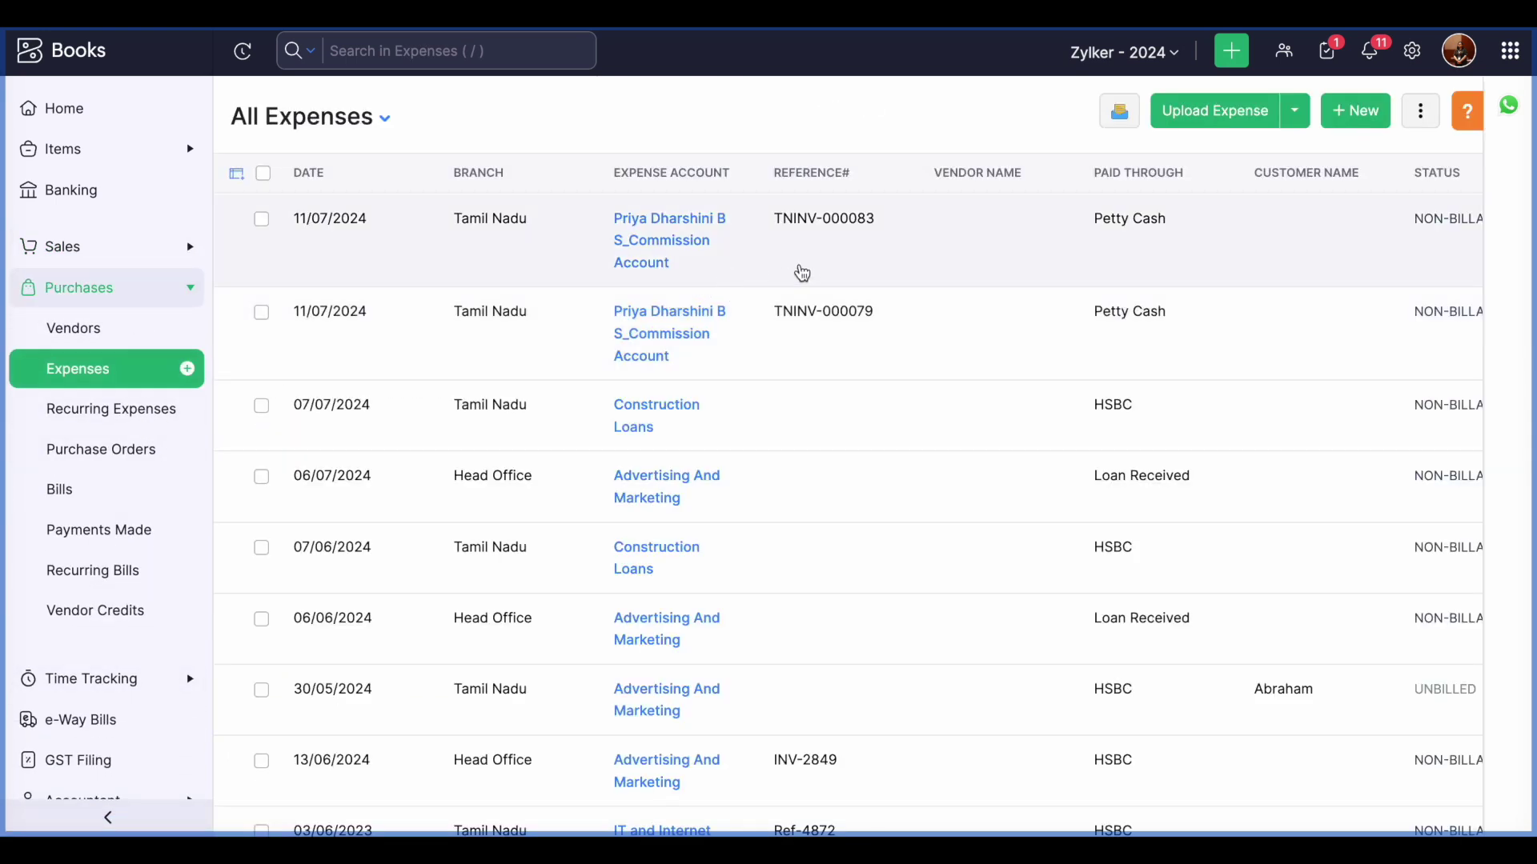
{"action": "left_click", "coordinate": [810, 272]}
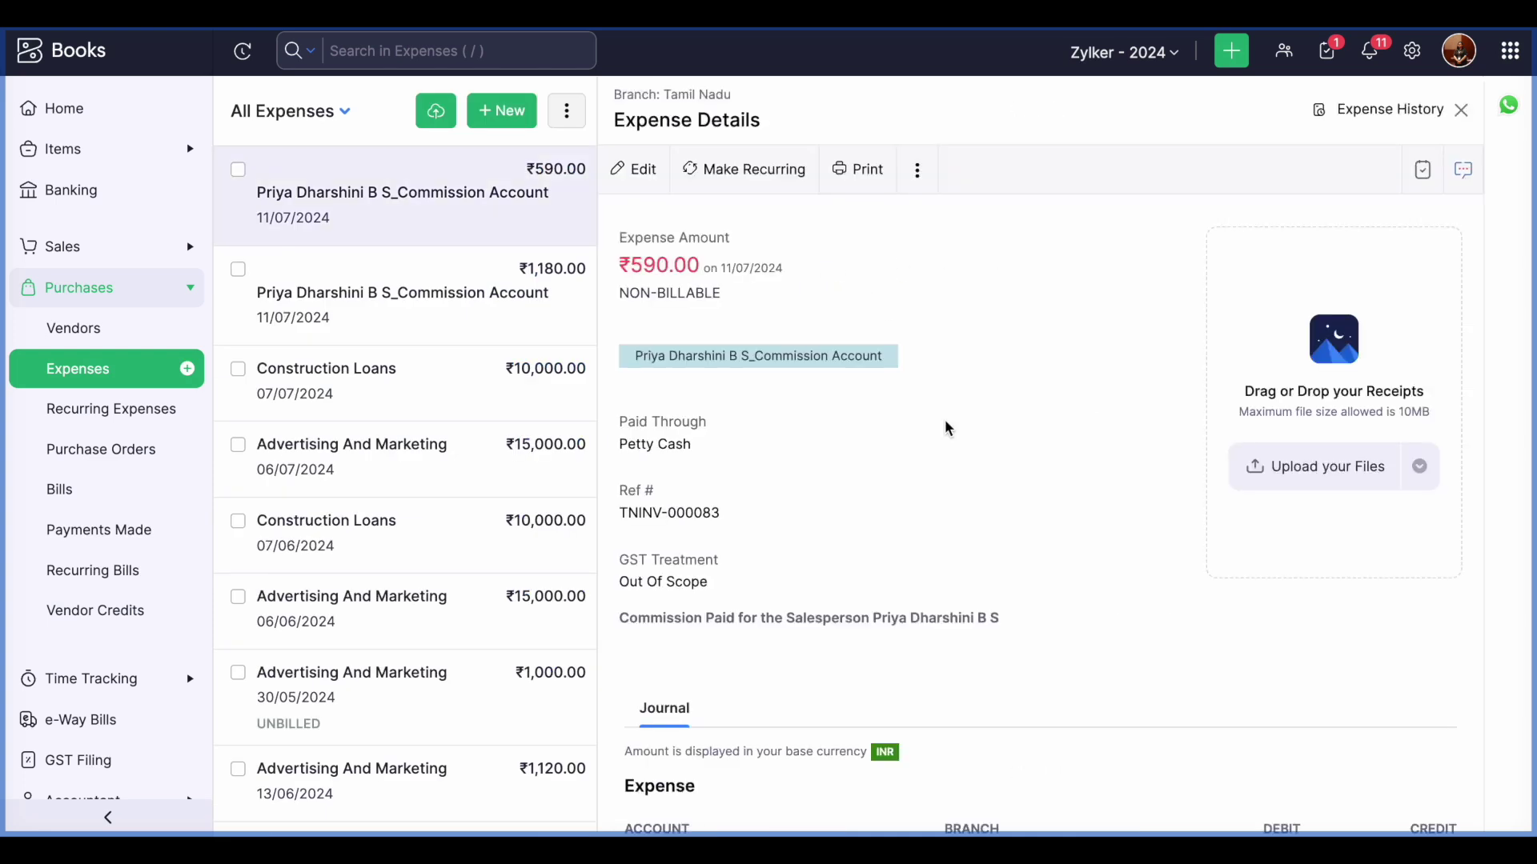
{"action": "scroll", "coordinate": [945, 428], "scroll_direction": "down", "scroll_amount": 1}
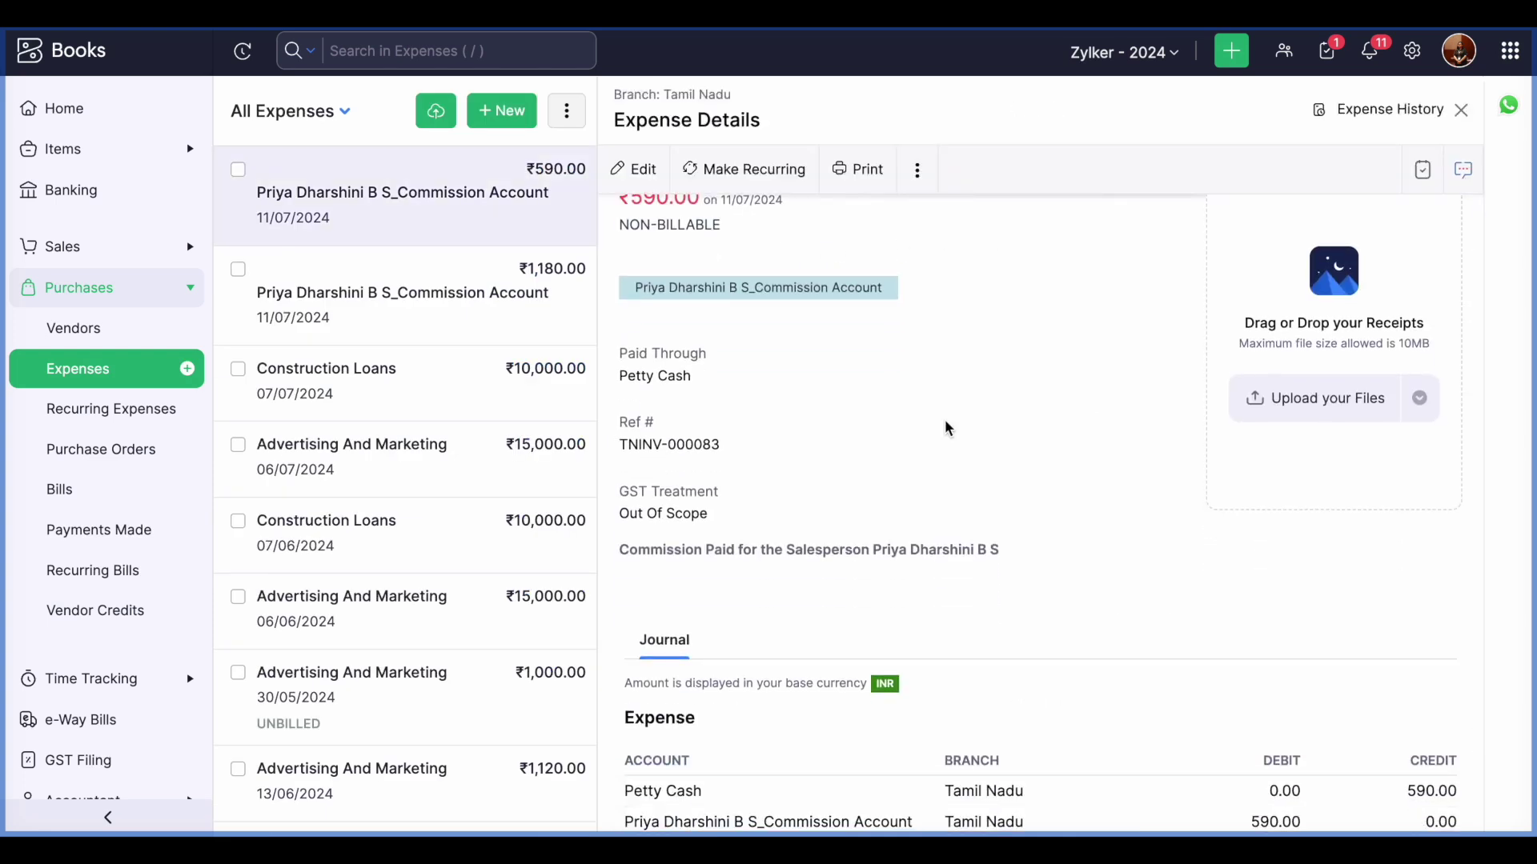
{"action": "scroll", "coordinate": [945, 428], "scroll_direction": "down", "scroll_amount": 2}
{"action": "scroll", "coordinate": [946, 429], "scroll_direction": "up", "scroll_amount": 3}
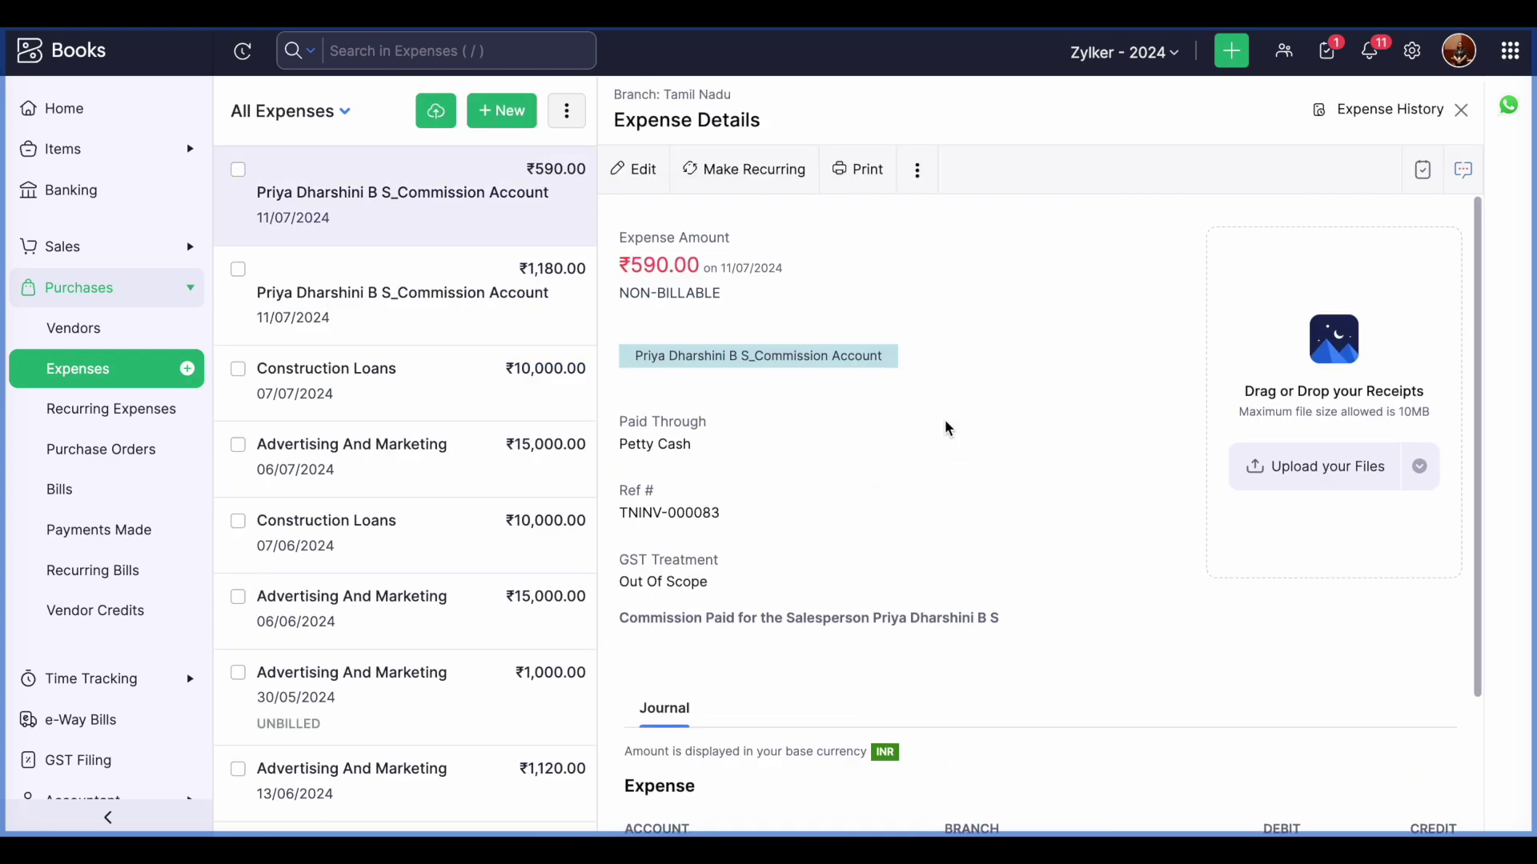
{"action": "left_click_drag", "start_coordinate": [621, 268], "coordinate": [735, 266]}
{"action": "left_click", "coordinate": [654, 380]}
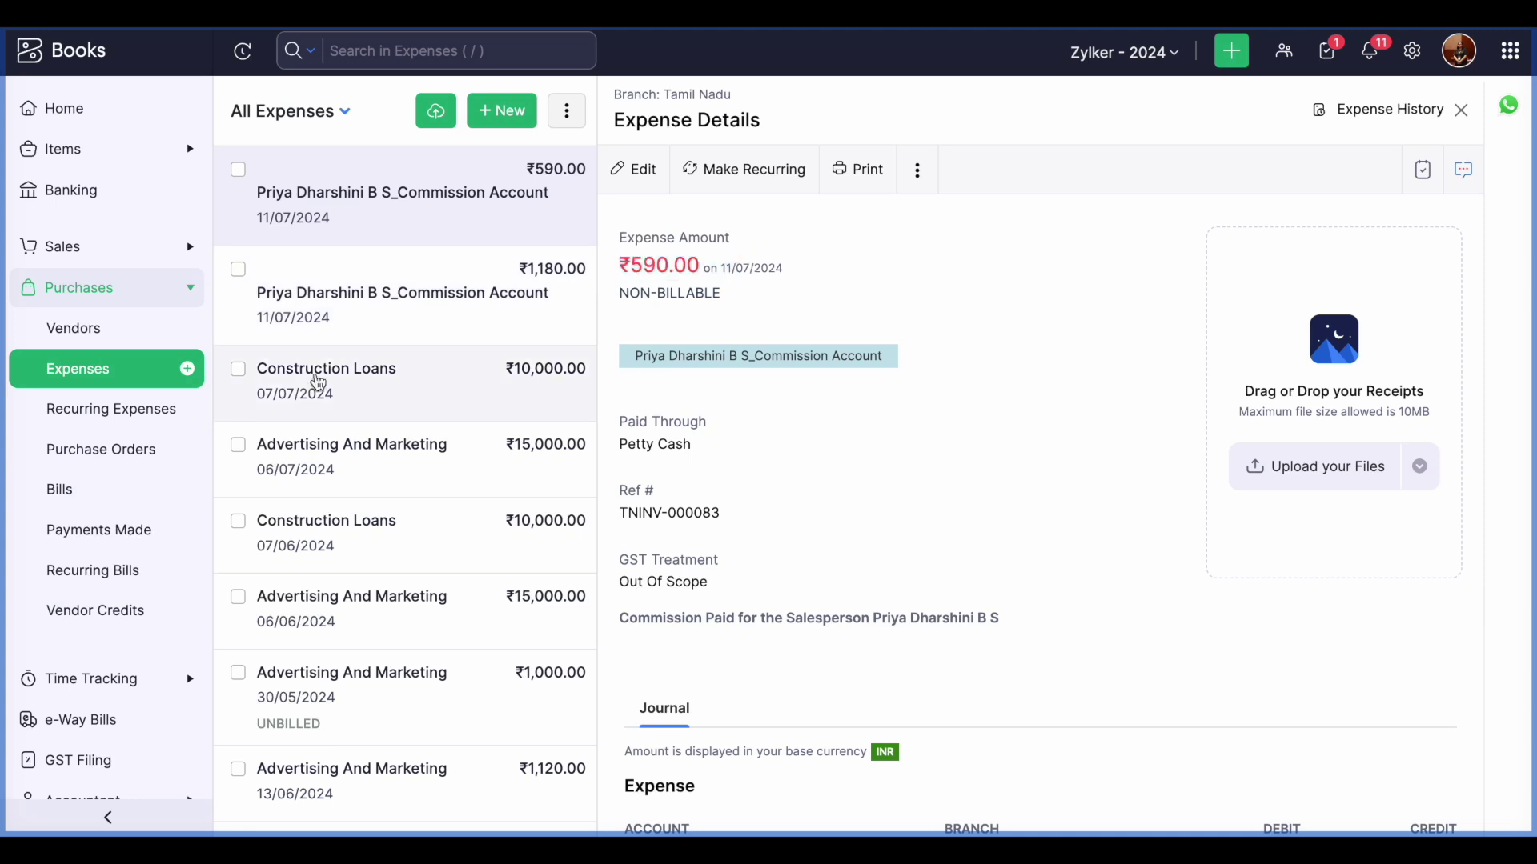
Return to the list of all sales invoices
{"action": "left_click", "coordinate": [118, 254]}
{"action": "left_click", "coordinate": [101, 489]}
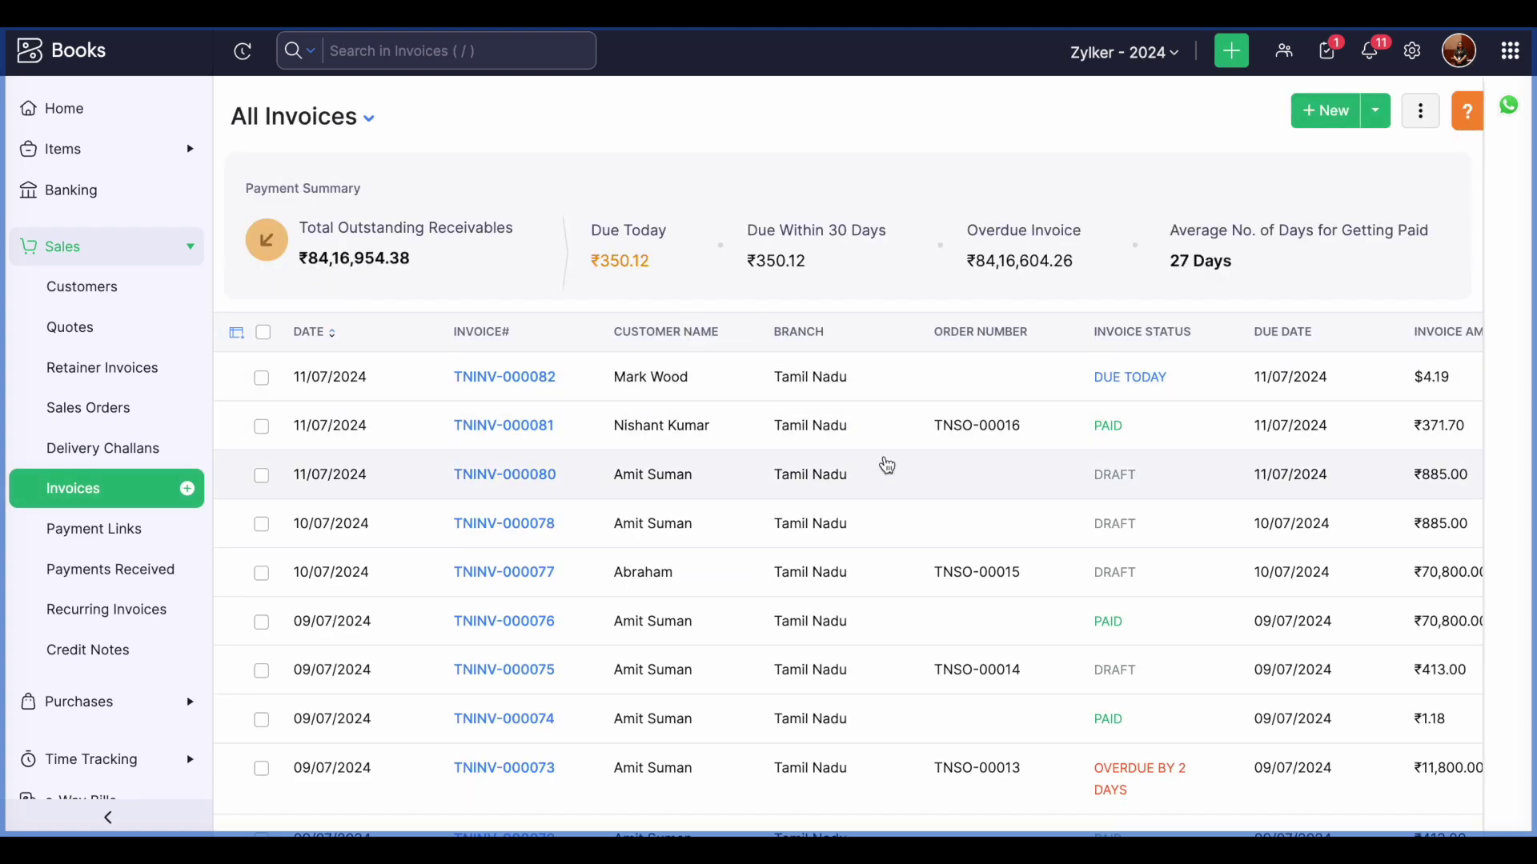
{"action": "key", "text": "ctrl+Right"}
{"action": "key", "text": "ctrl+Left"}
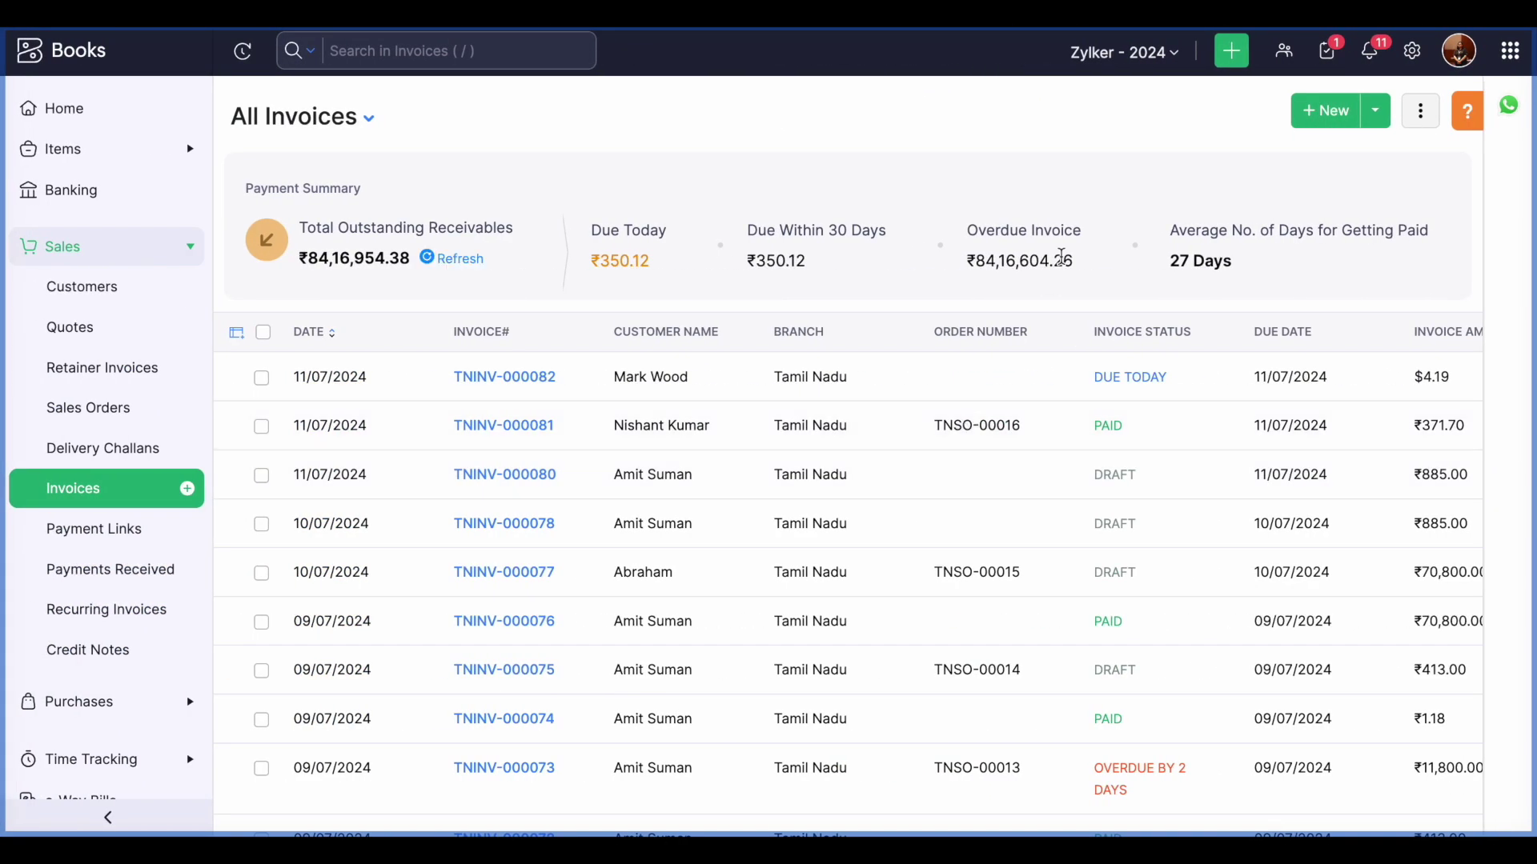
Open the Customer mail weekly schedule from the automation settings and review its frequency, start date, expiry and Deluge script
{"action": "left_click", "coordinate": [1412, 50]}
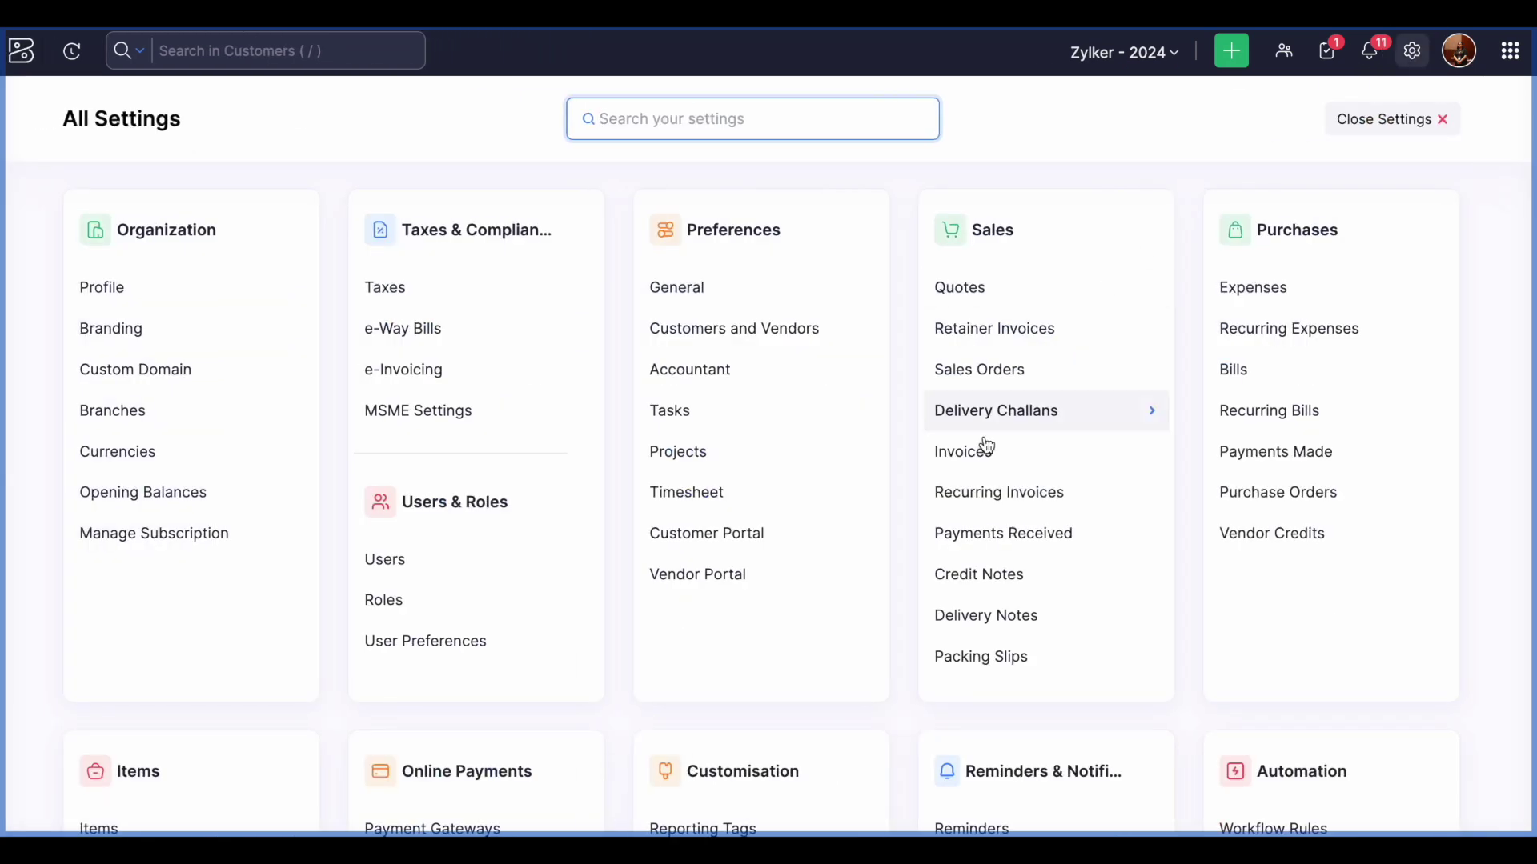
{"action": "scroll", "coordinate": [987, 446], "scroll_direction": "down", "scroll_amount": 5}
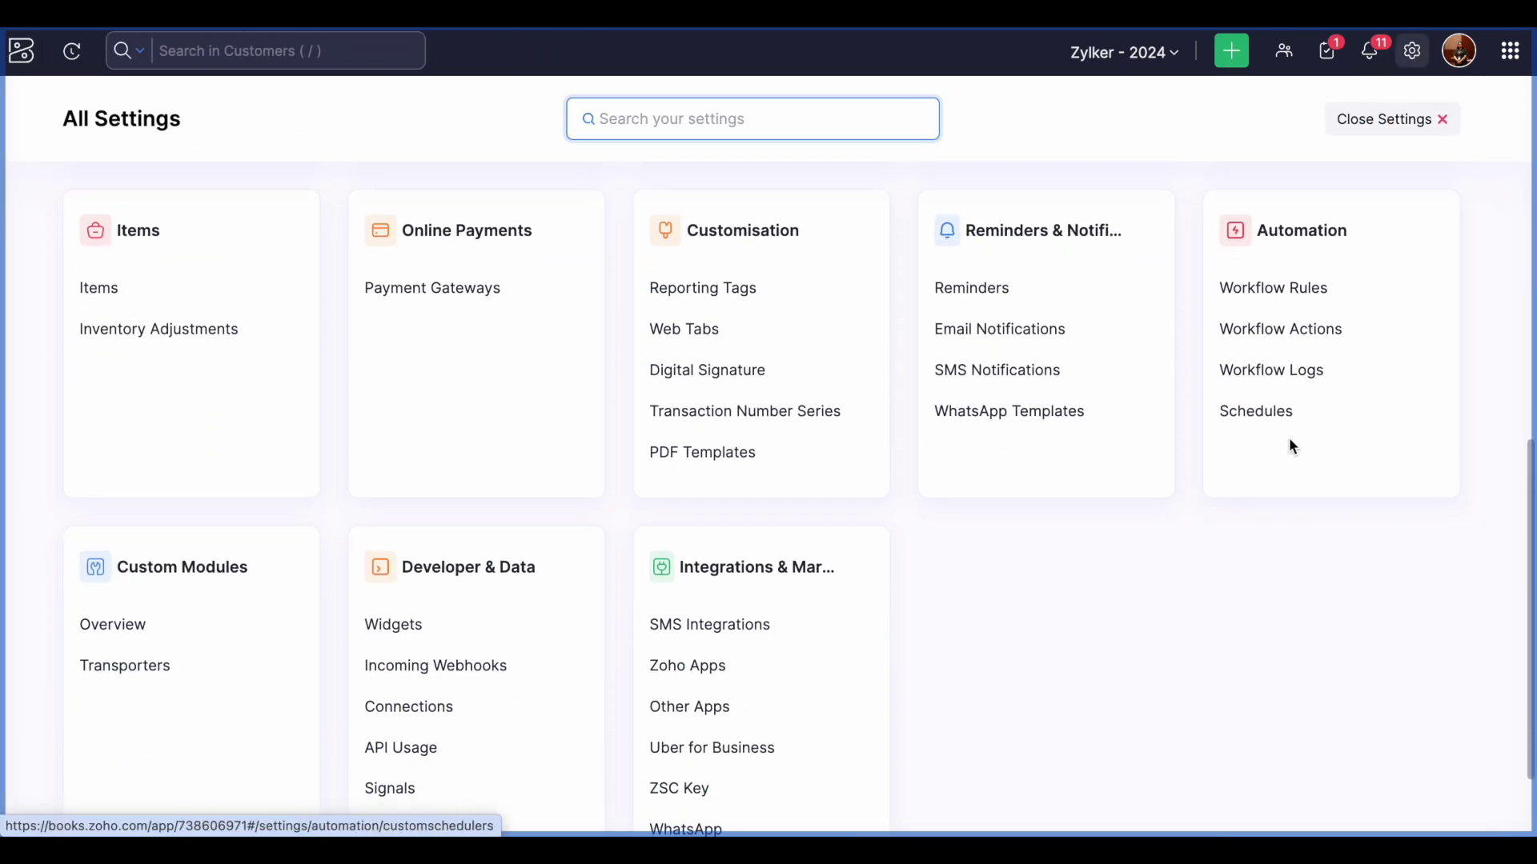
{"action": "left_click", "coordinate": [1289, 416]}
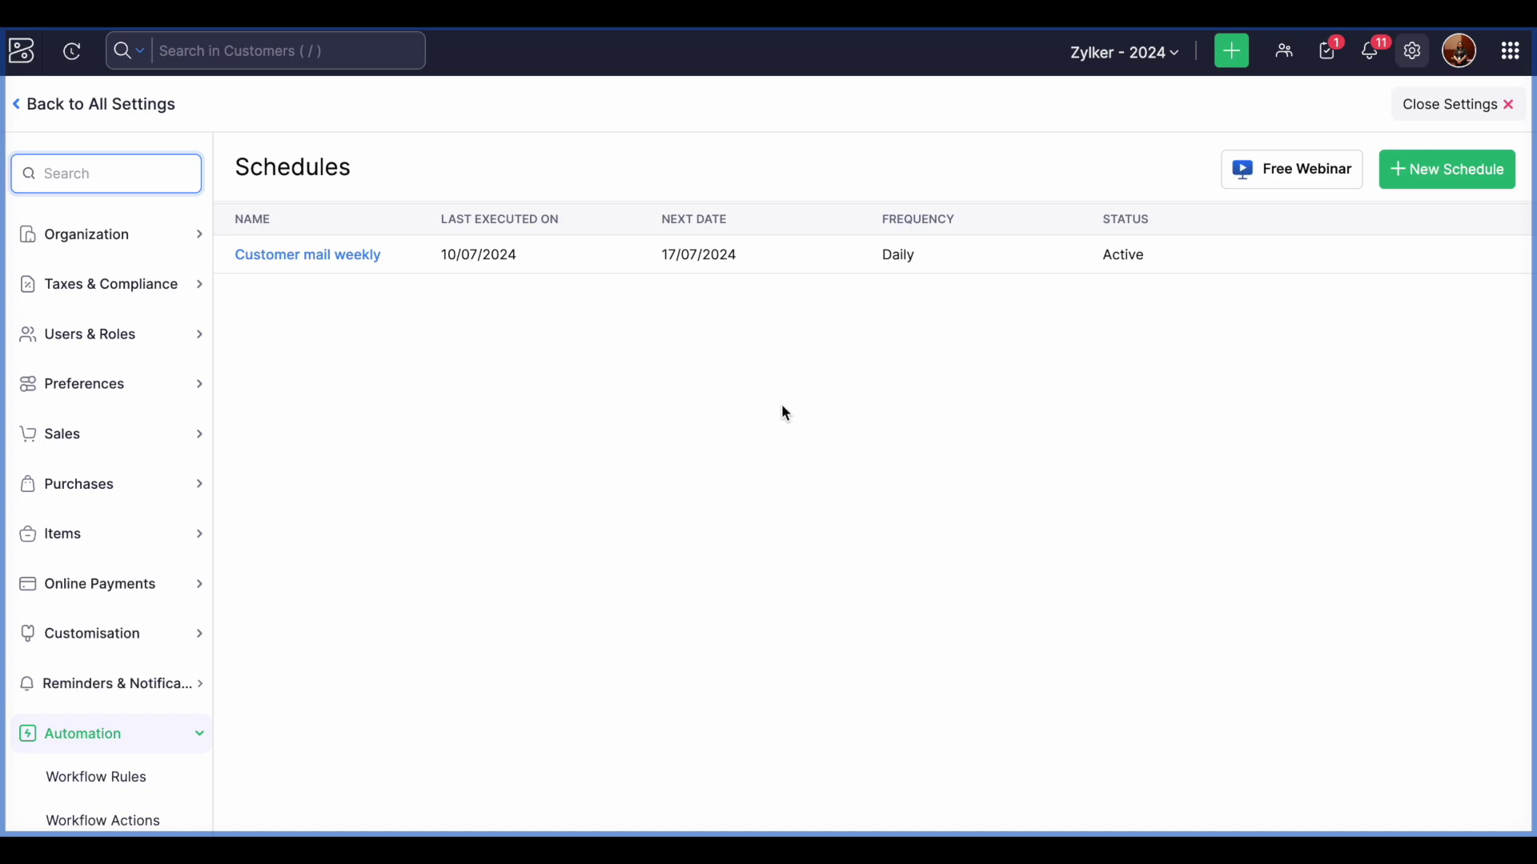
{"action": "left_click", "coordinate": [1388, 258]}
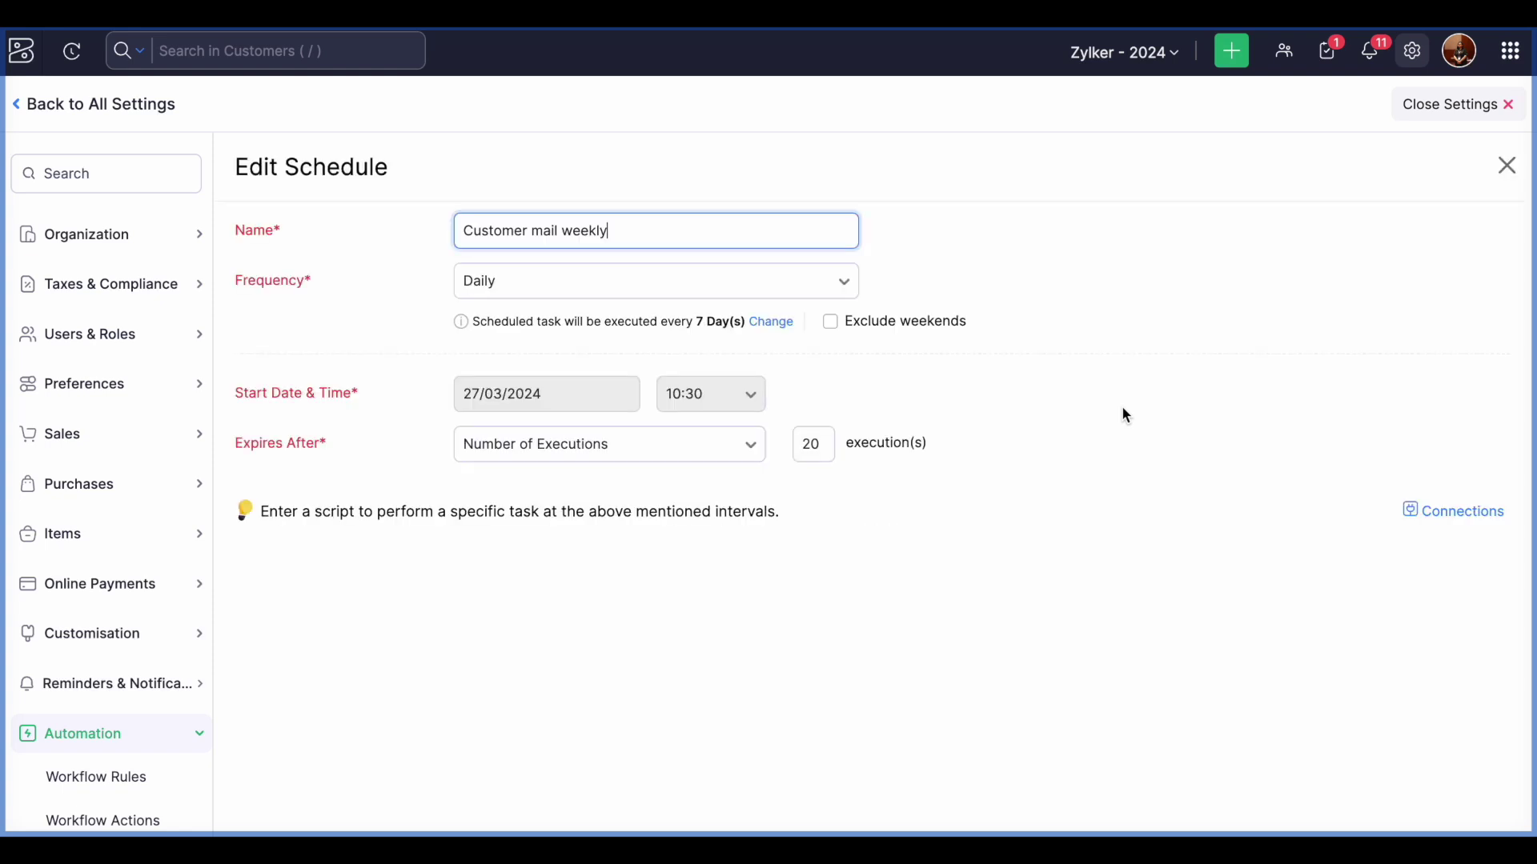
{"action": "scroll", "coordinate": [1125, 415], "scroll_direction": "down", "scroll_amount": 1}
{"action": "scroll", "coordinate": [890, 362], "scroll_direction": "up", "scroll_amount": 1}
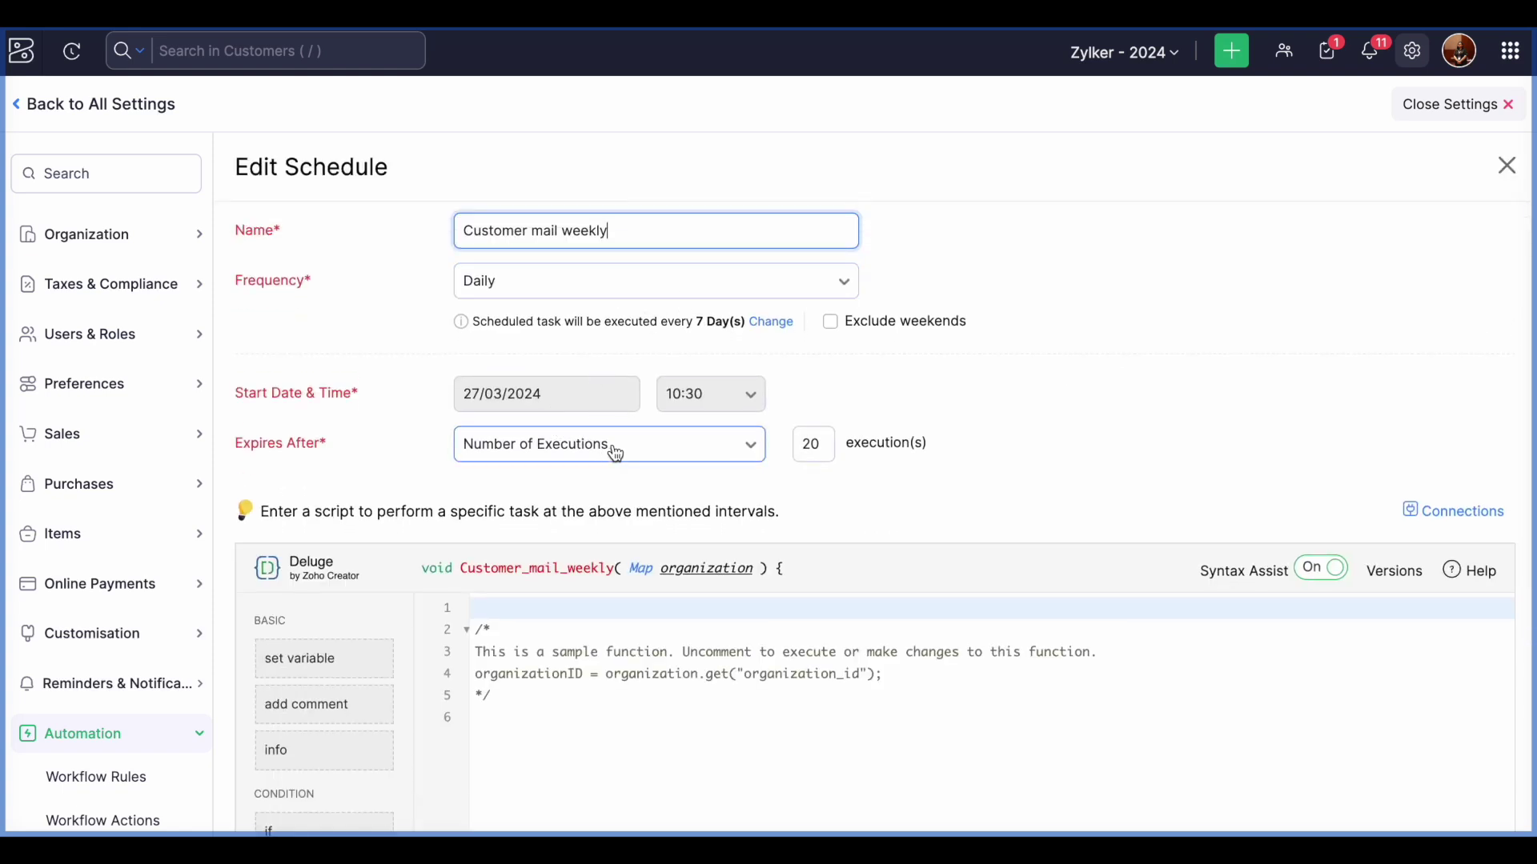
Finish reviewing the Customer mail weekly schedule and close its editor without saving
{"action": "scroll", "coordinate": [1073, 440], "scroll_direction": "down", "scroll_amount": 1}
{"action": "scroll", "coordinate": [1073, 445], "scroll_direction": "up", "scroll_amount": 1}
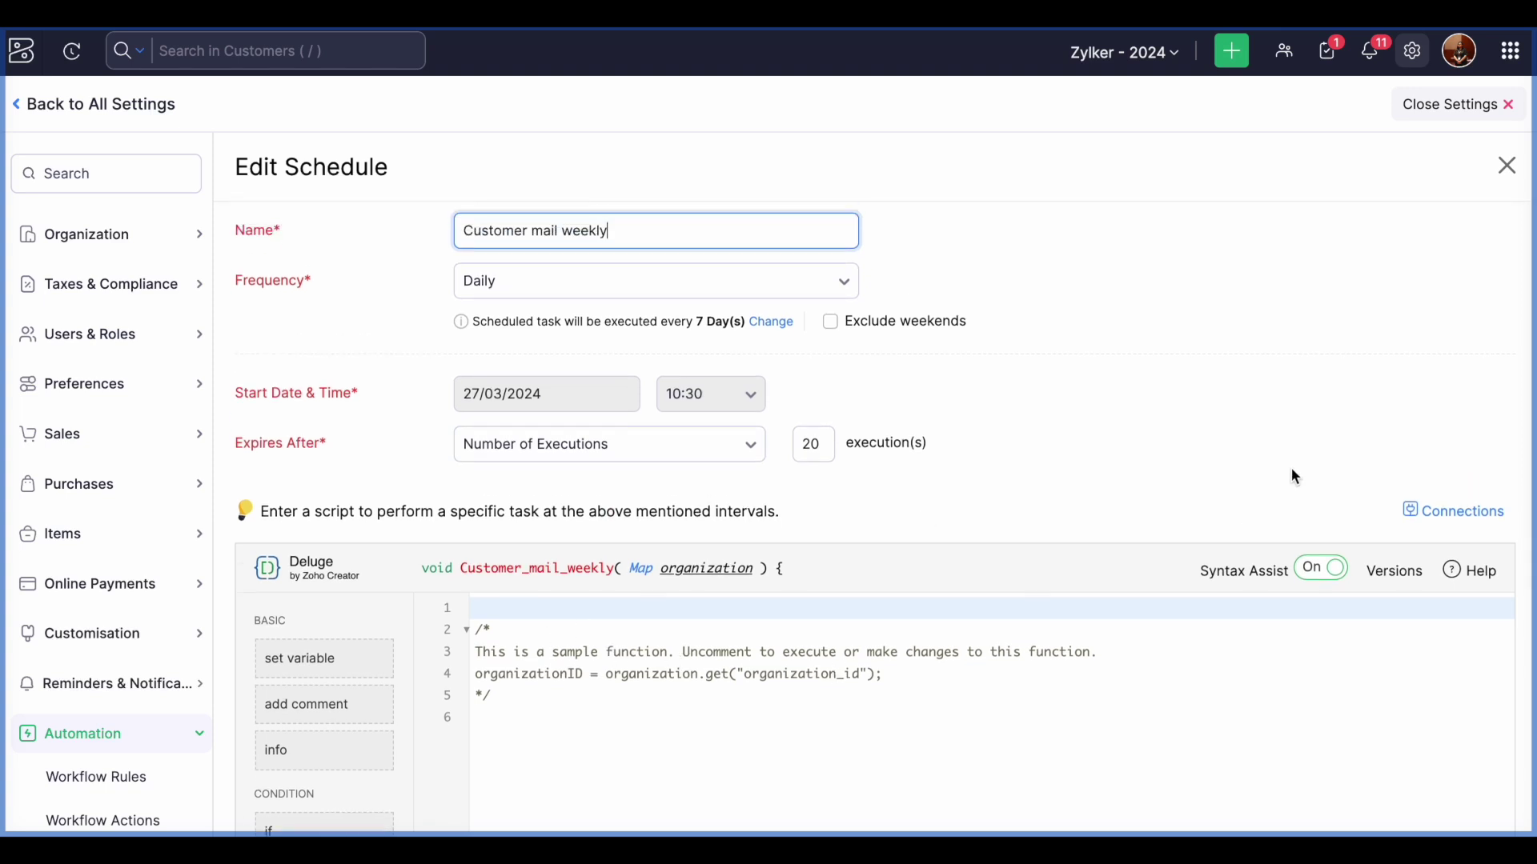
{"action": "left_click", "coordinate": [1506, 165]}
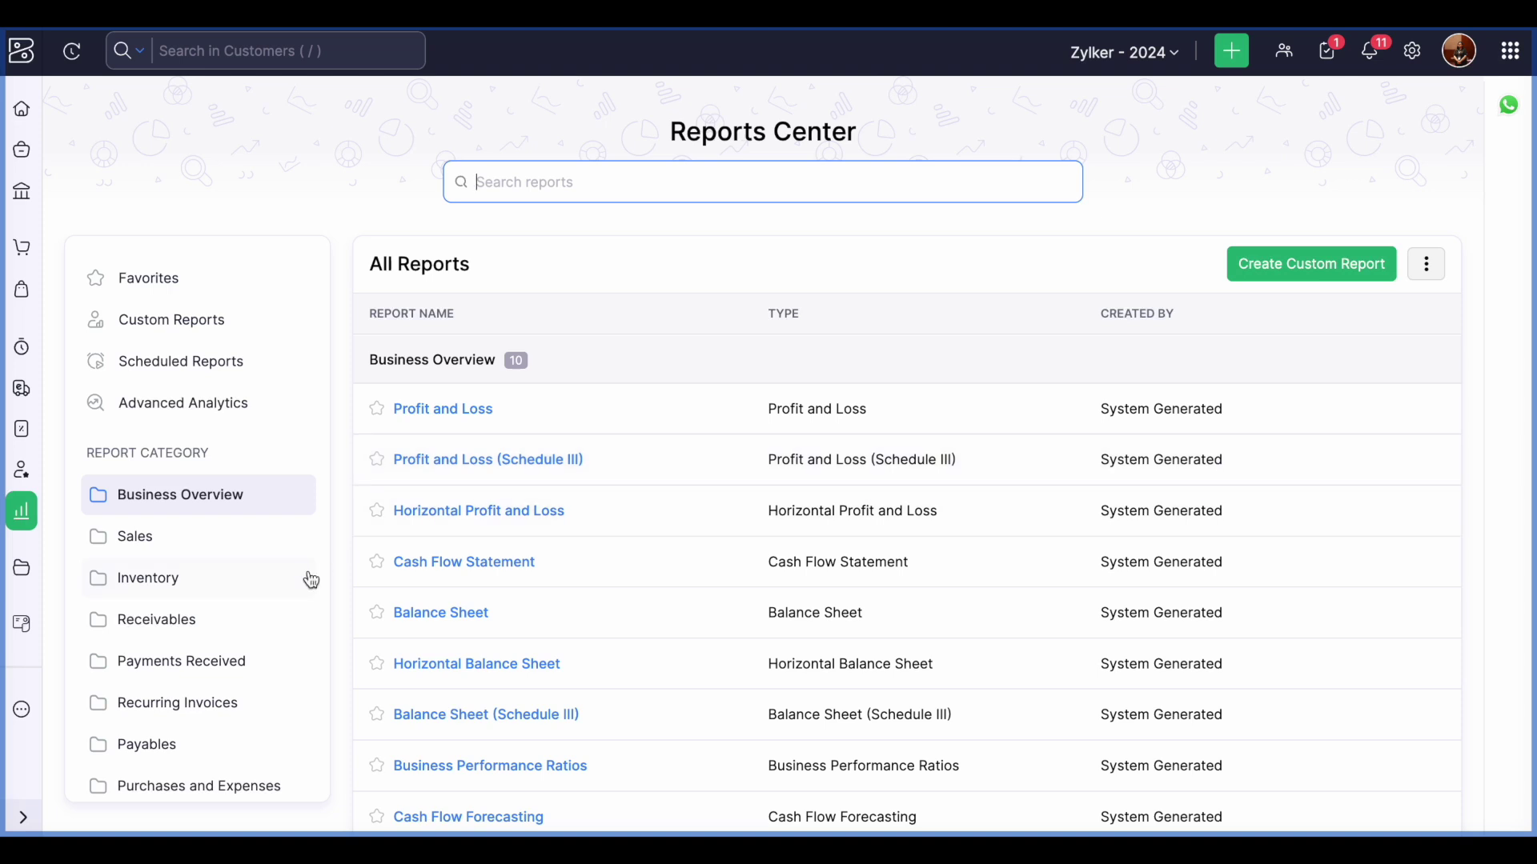
Open the Invoice Details report from the Receivables category of the Reports Center
{"action": "scroll", "coordinate": [248, 615], "scroll_direction": "down", "scroll_amount": 1}
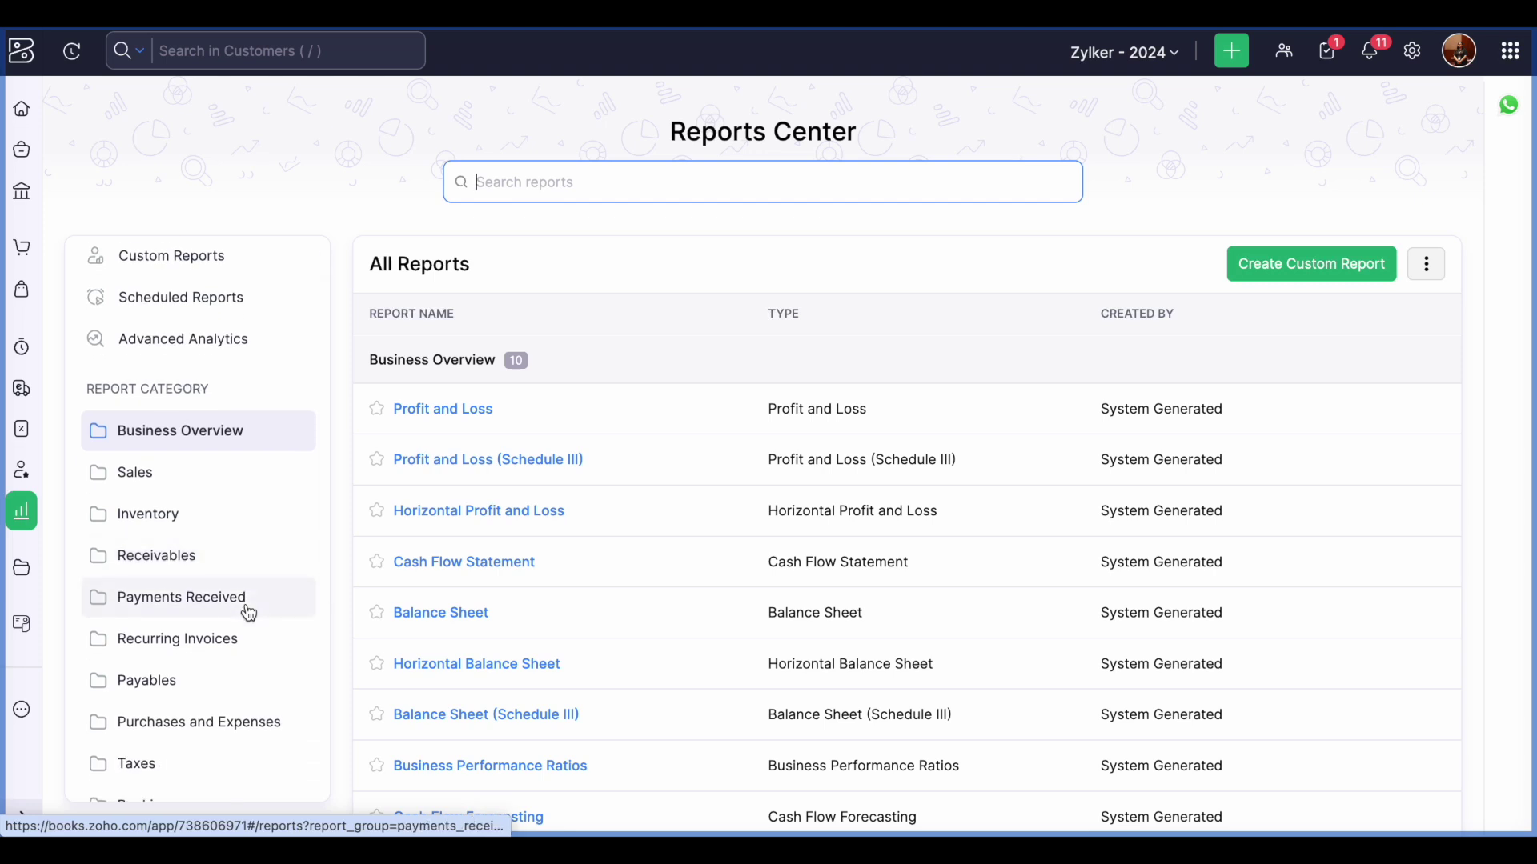
{"action": "scroll", "coordinate": [248, 613], "scroll_direction": "down", "scroll_amount": 1}
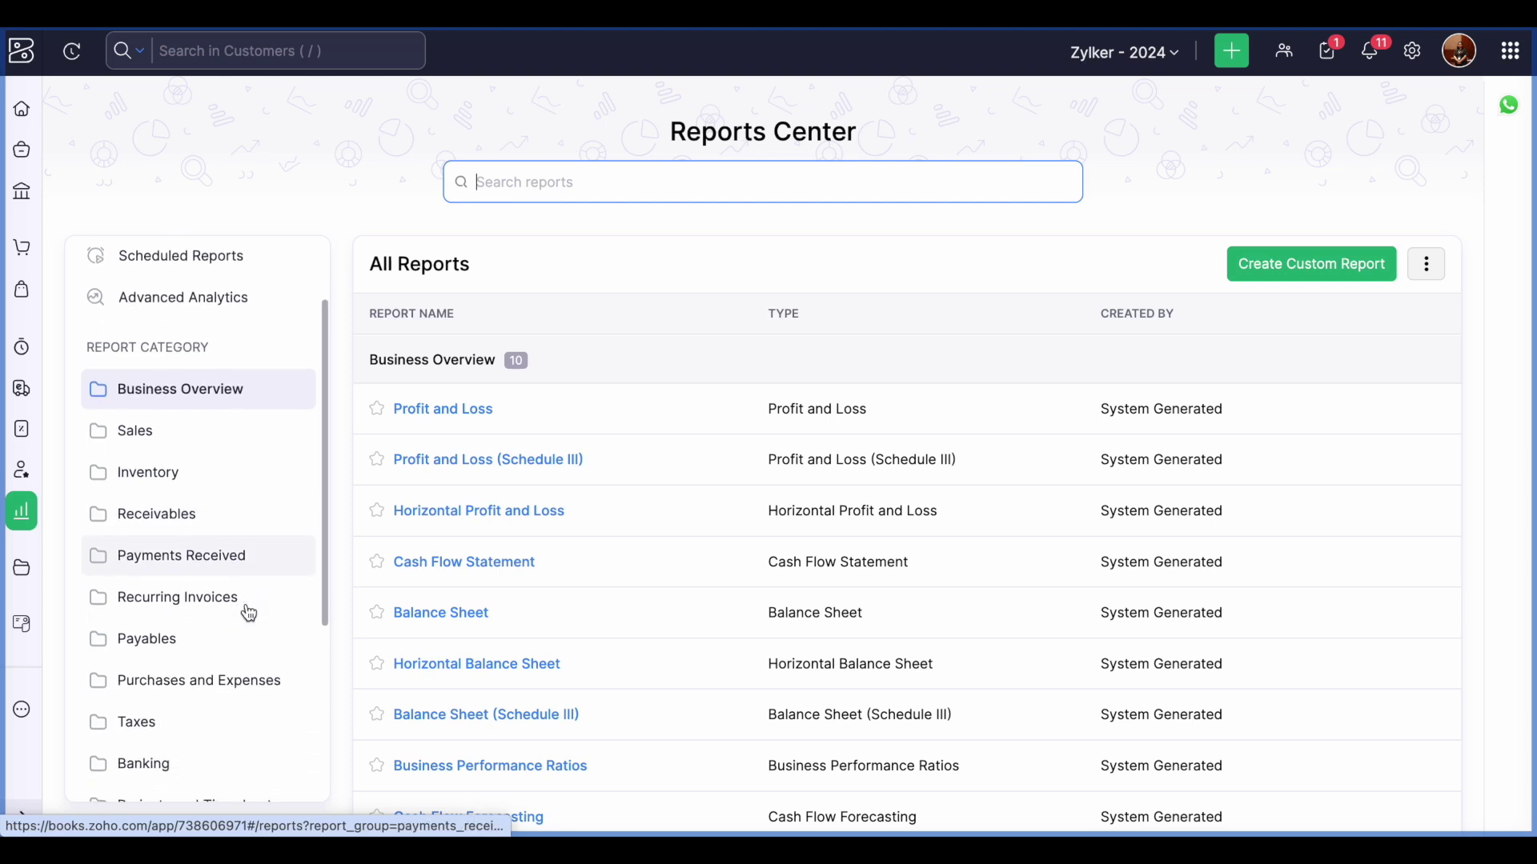
{"action": "left_click", "coordinate": [206, 517]}
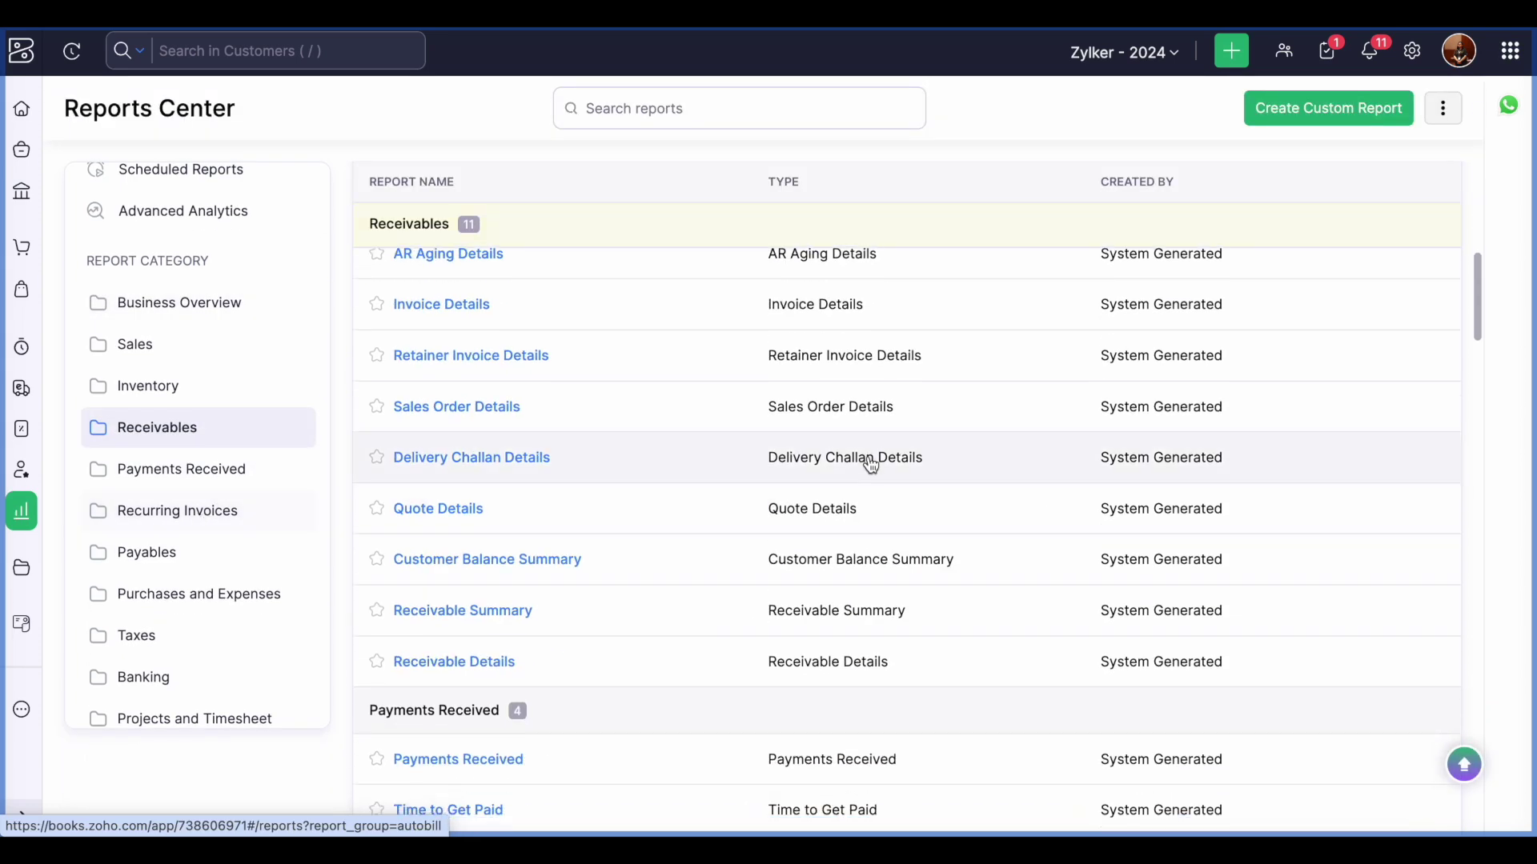
{"action": "scroll", "coordinate": [1177, 446], "scroll_direction": "up", "scroll_amount": 1}
{"action": "scroll", "coordinate": [1182, 450], "scroll_direction": "down", "scroll_amount": 1}
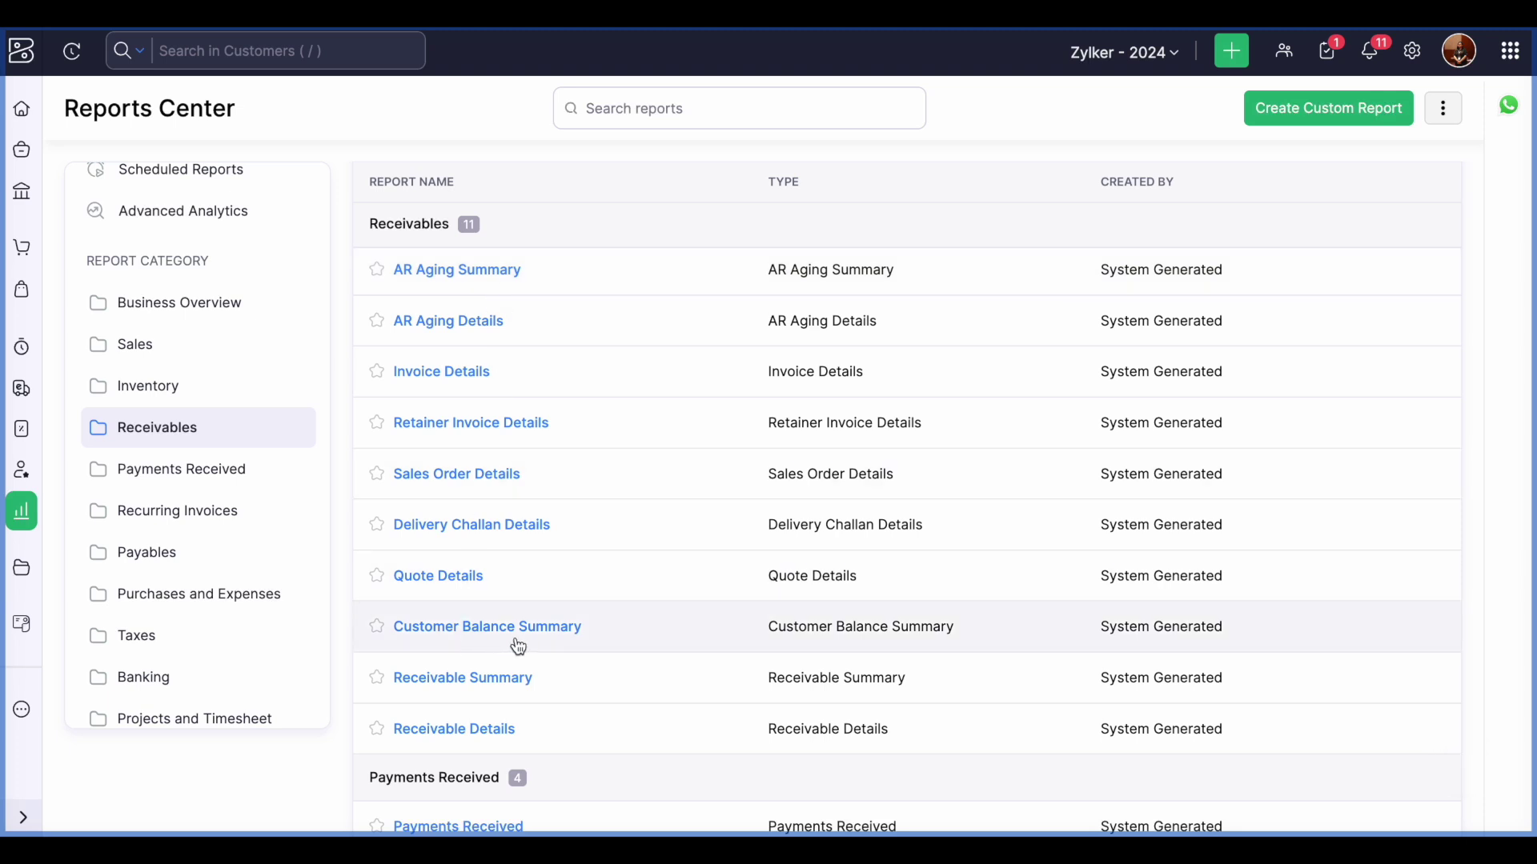
{"action": "left_click", "coordinate": [437, 373]}
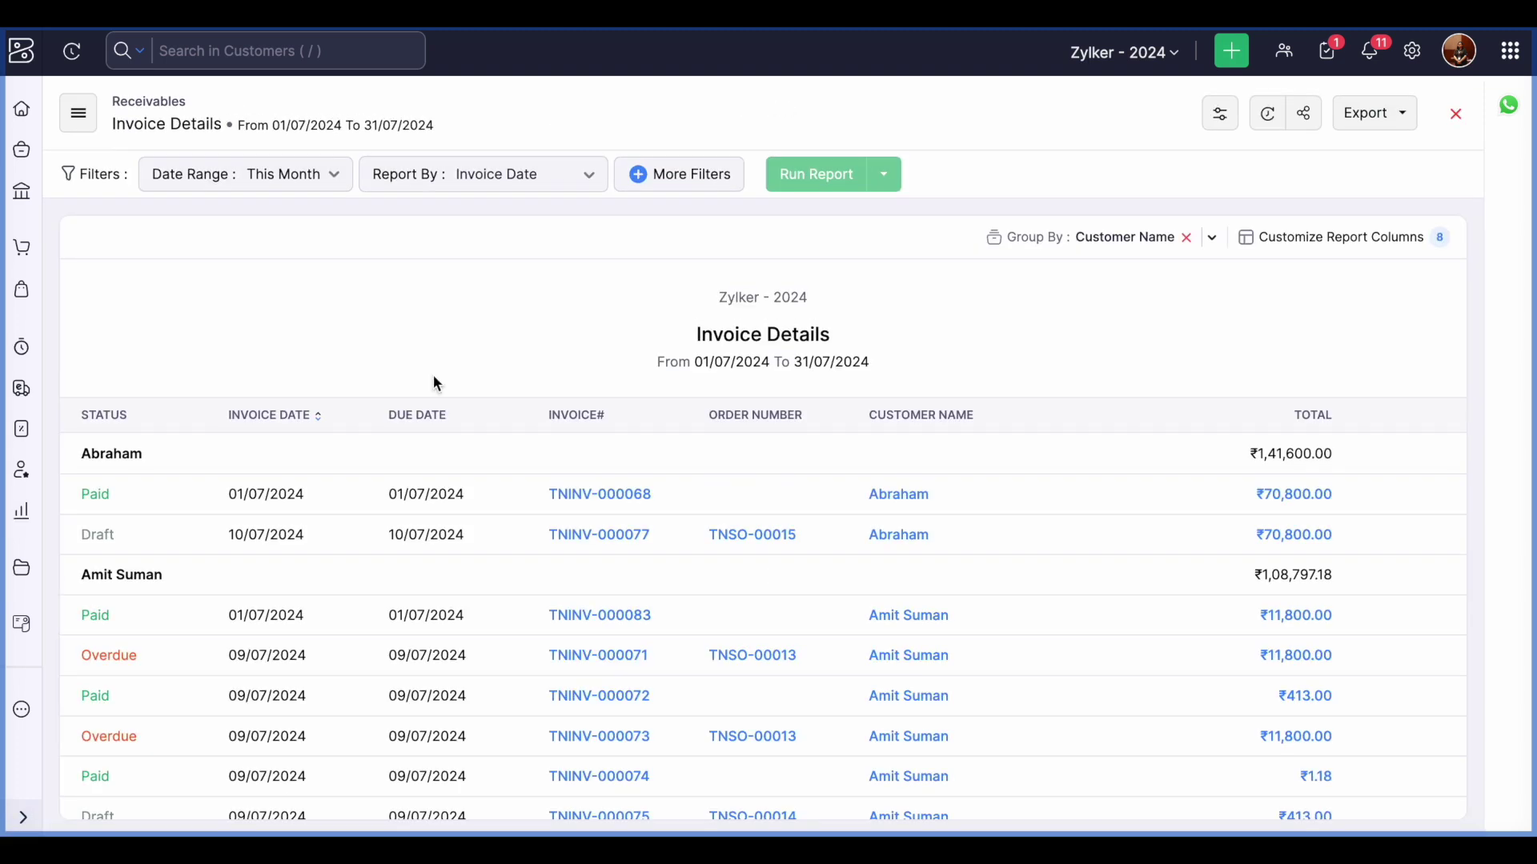
Examine the report's available date ranges and Report By date choices, leaving both as they are
{"action": "left_click", "coordinate": [316, 178]}
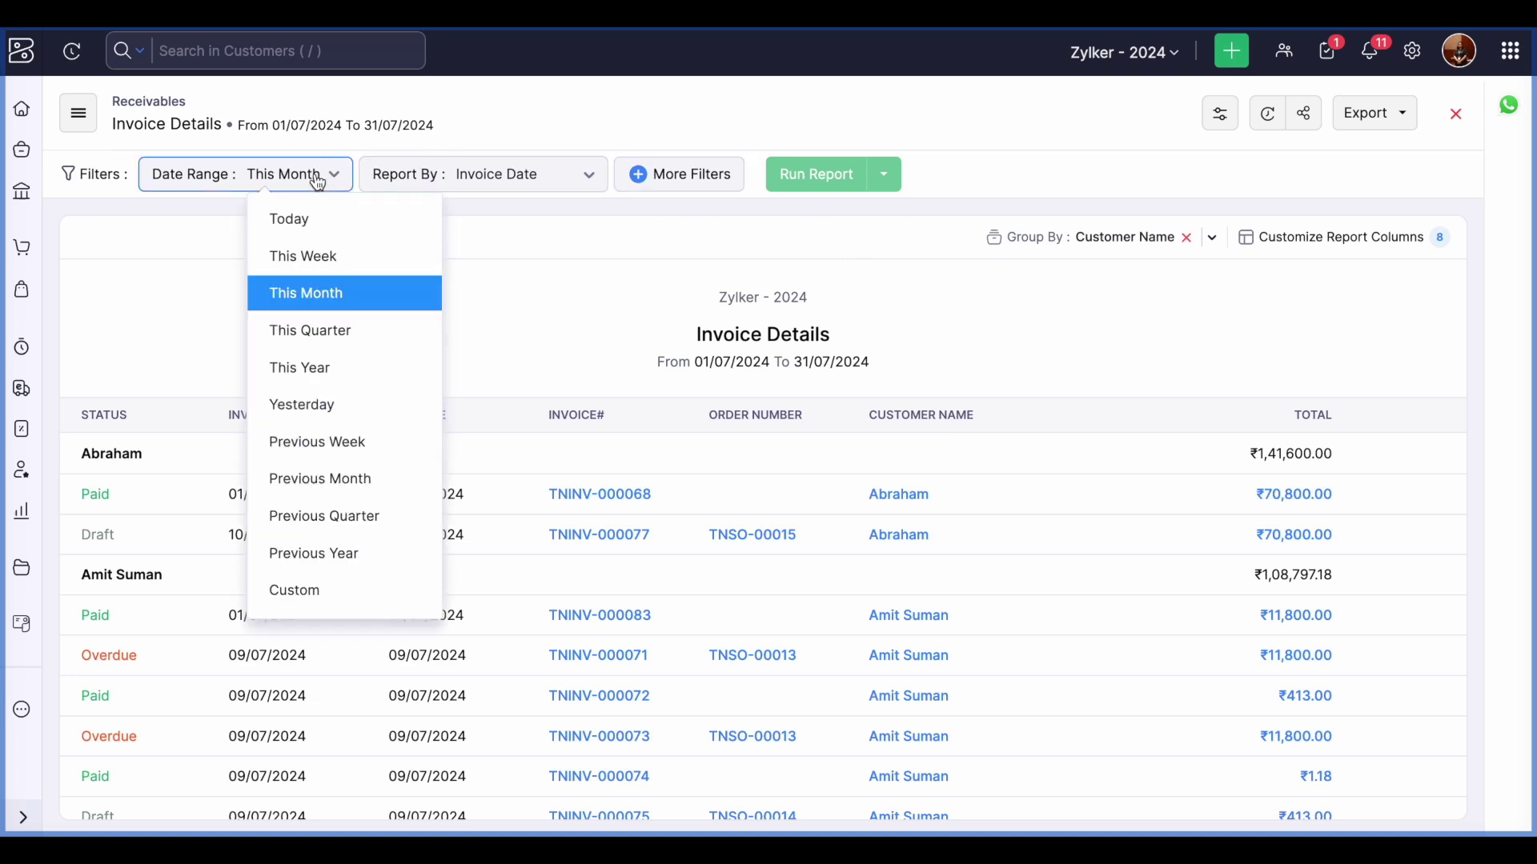
{"action": "left_click", "coordinate": [535, 168]}
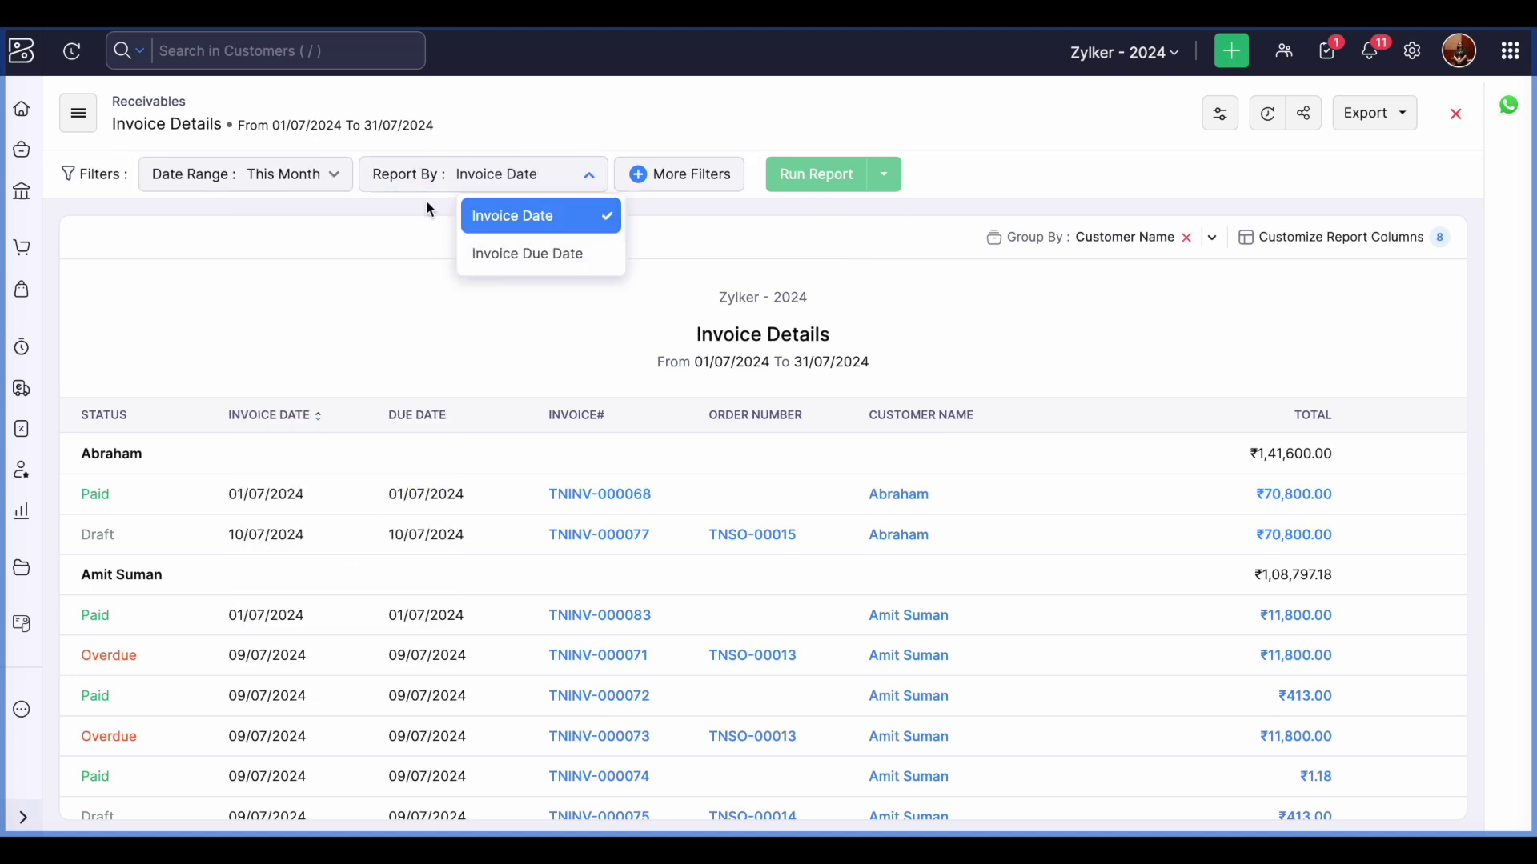
{"action": "left_click", "coordinate": [384, 262]}
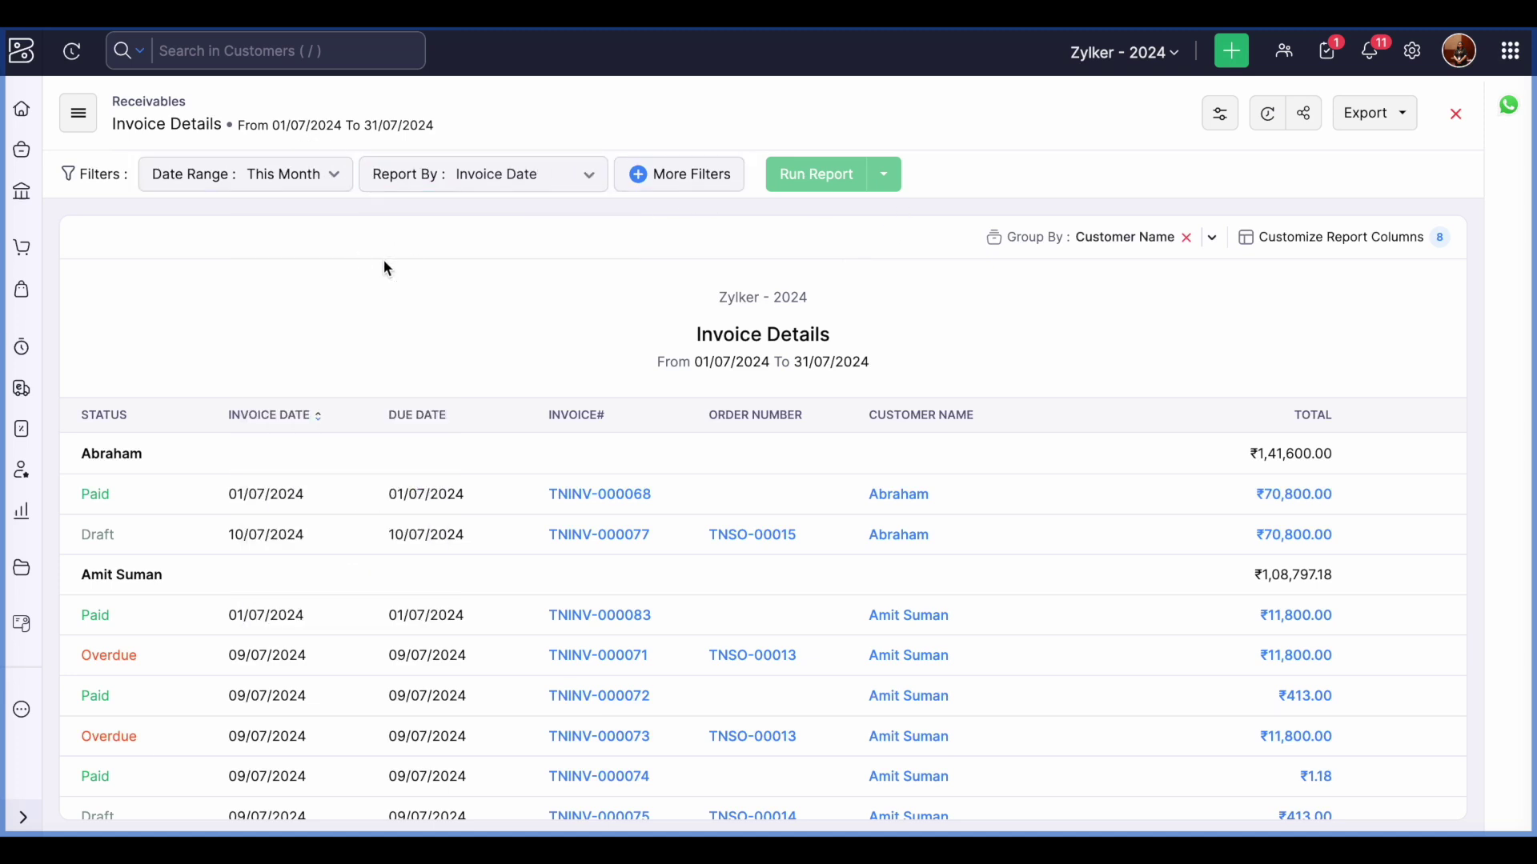
Try adding a Customer Name condition to the report's additional filters, then discard it
{"action": "left_click", "coordinate": [701, 182]}
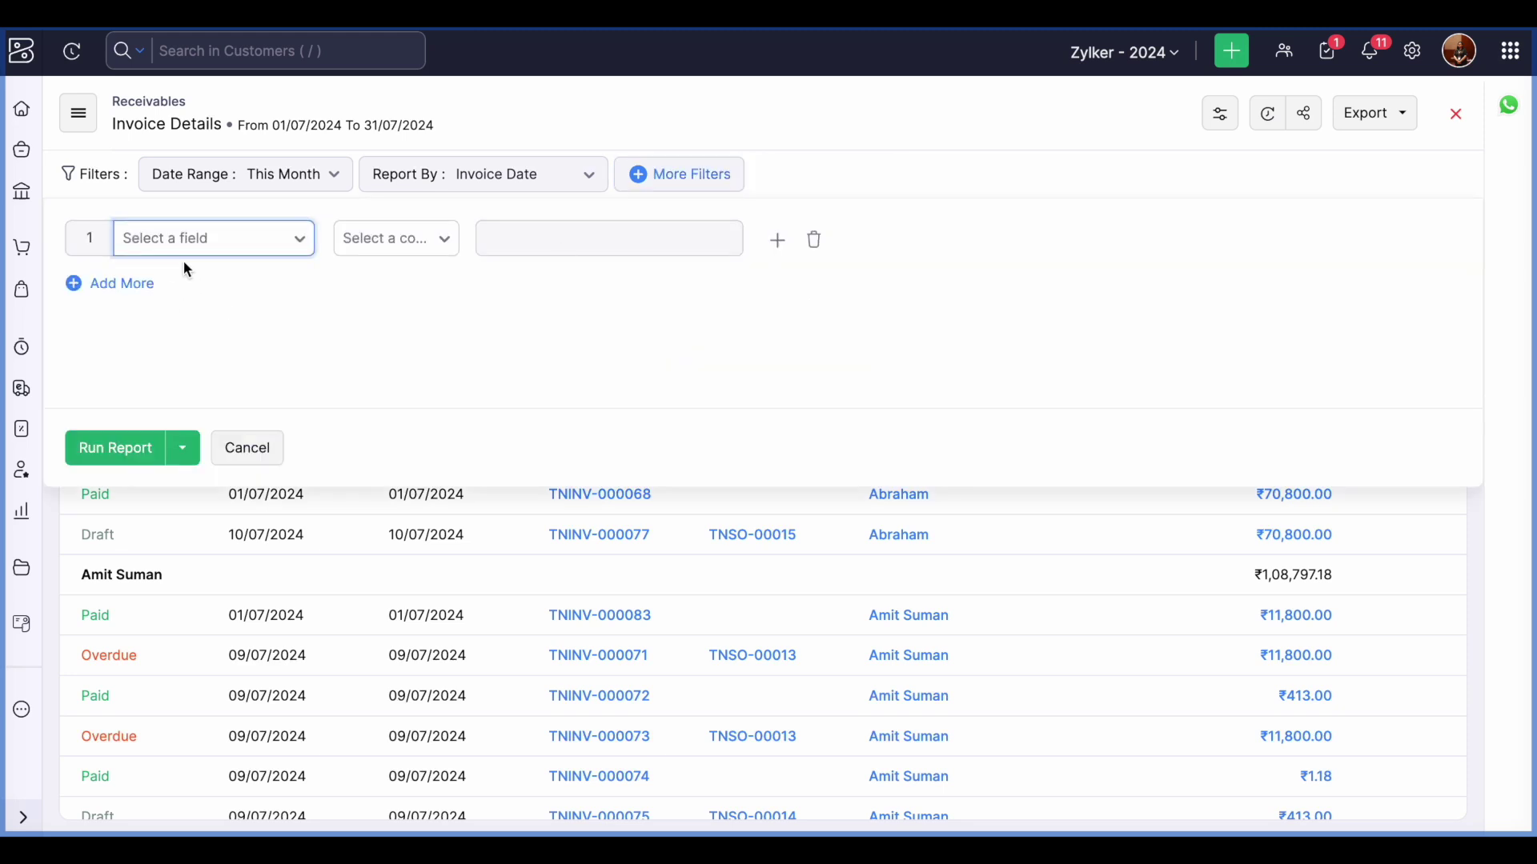
{"action": "left_click", "coordinate": [222, 255]}
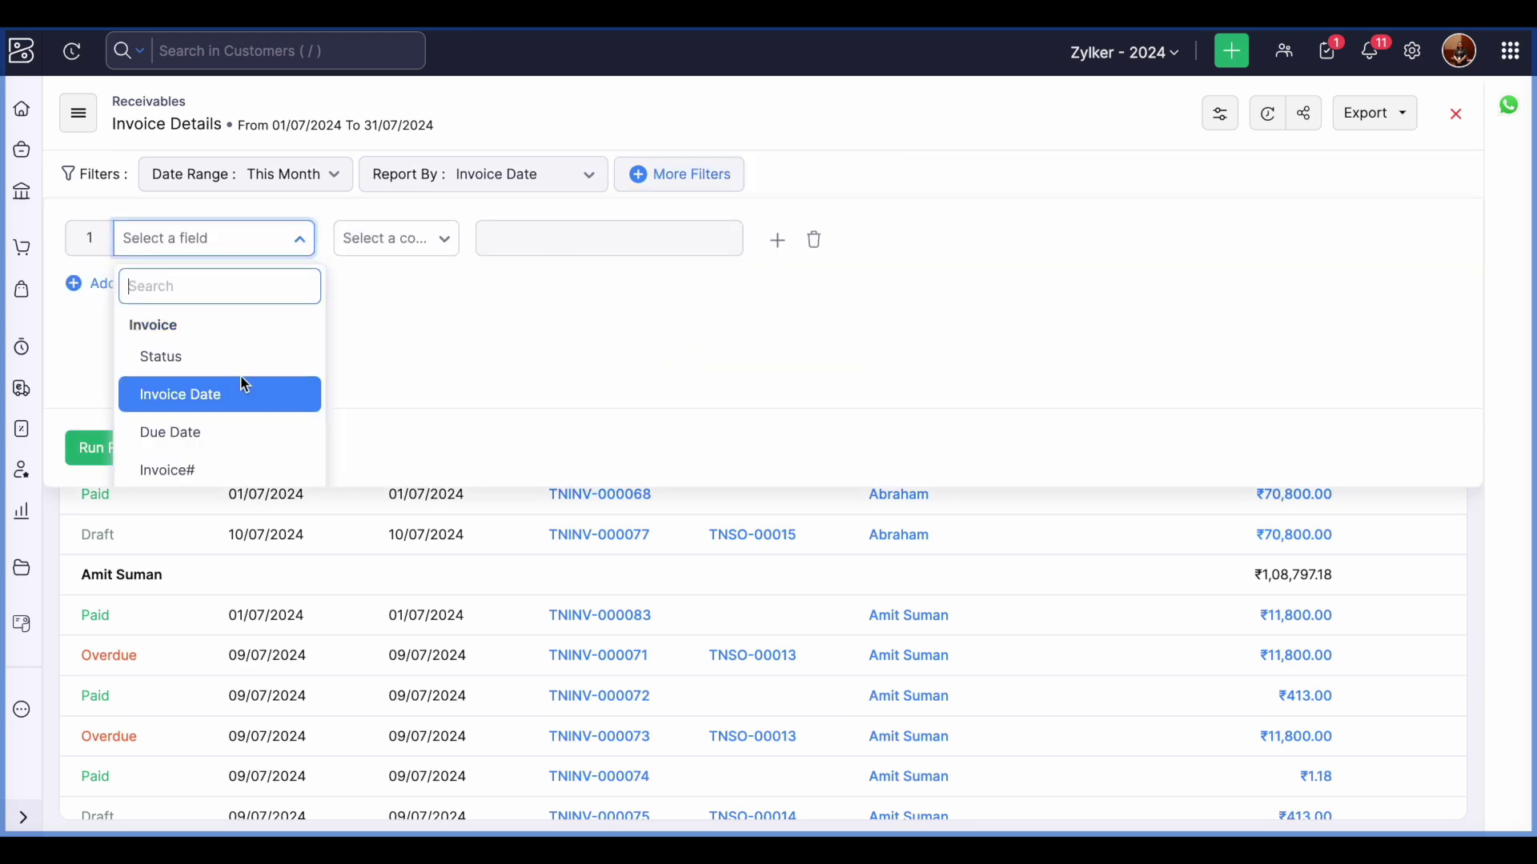
{"action": "scroll", "coordinate": [257, 440], "scroll_direction": "down", "scroll_amount": 3}
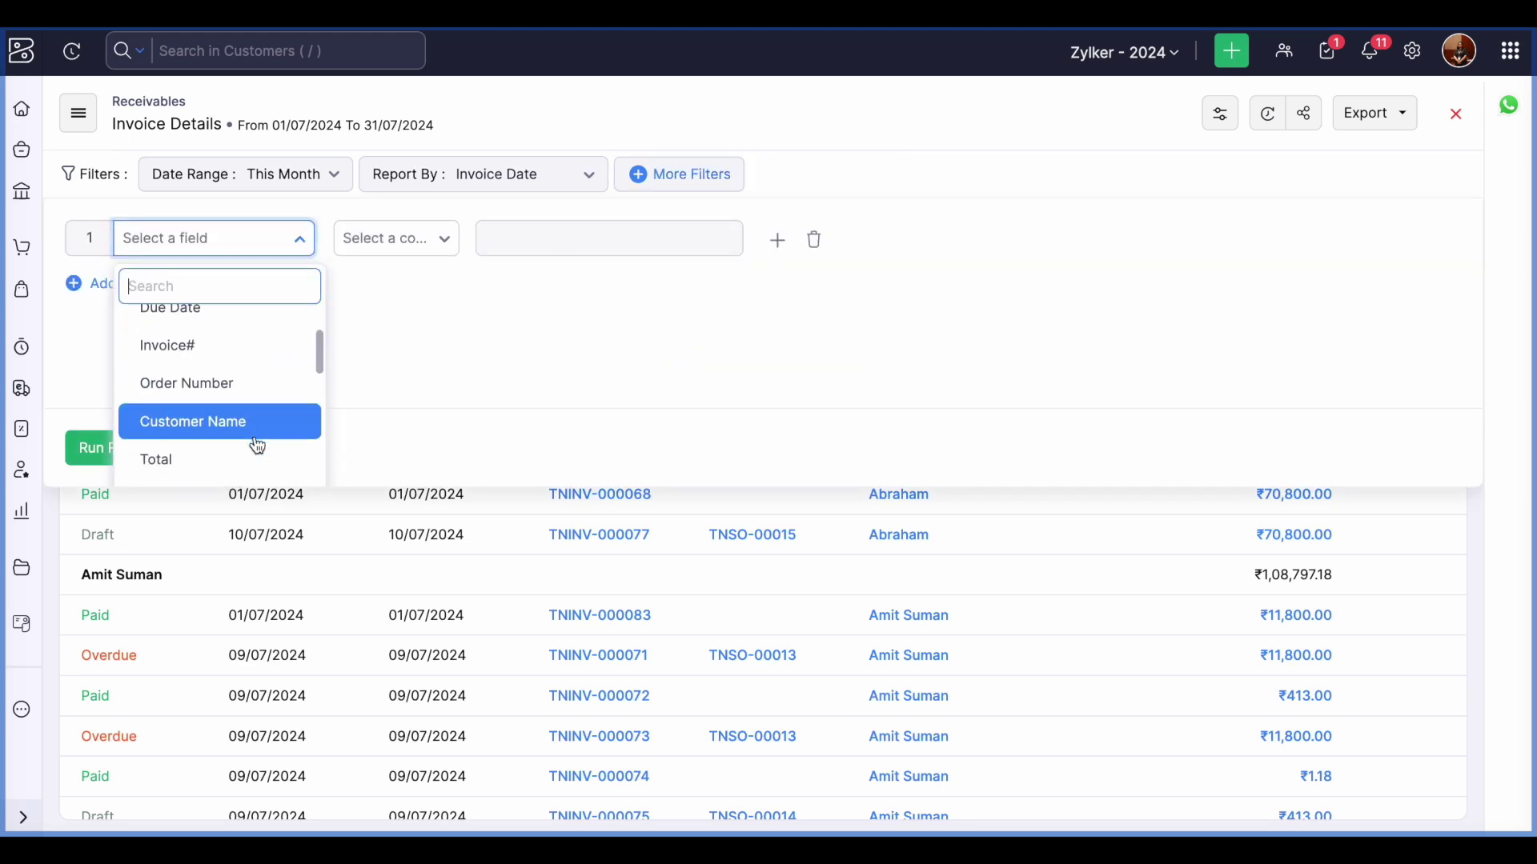
{"action": "left_click", "coordinate": [257, 442]}
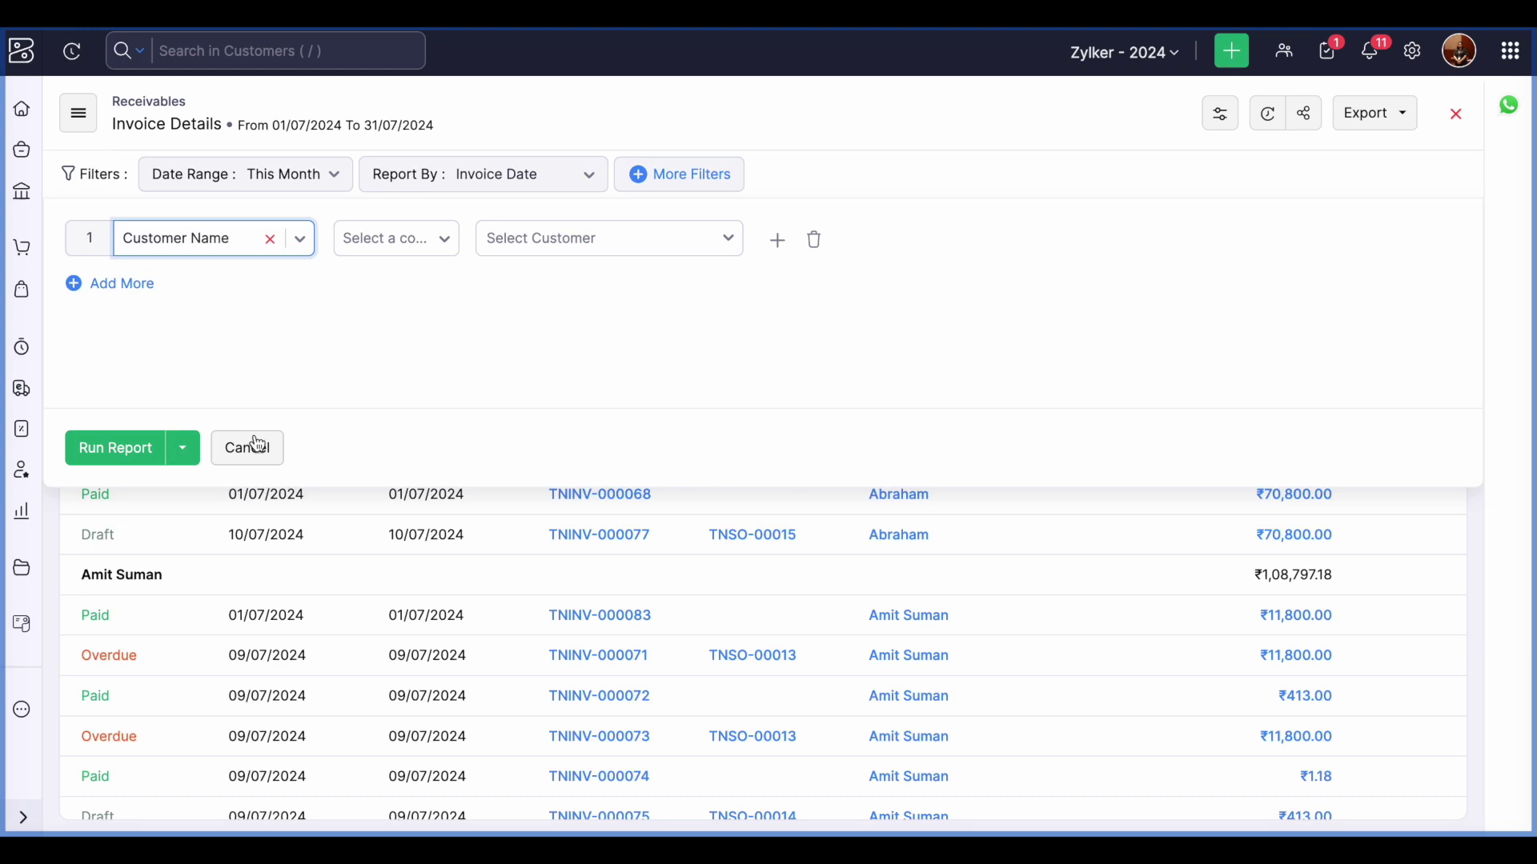
{"action": "left_click", "coordinate": [815, 240]}
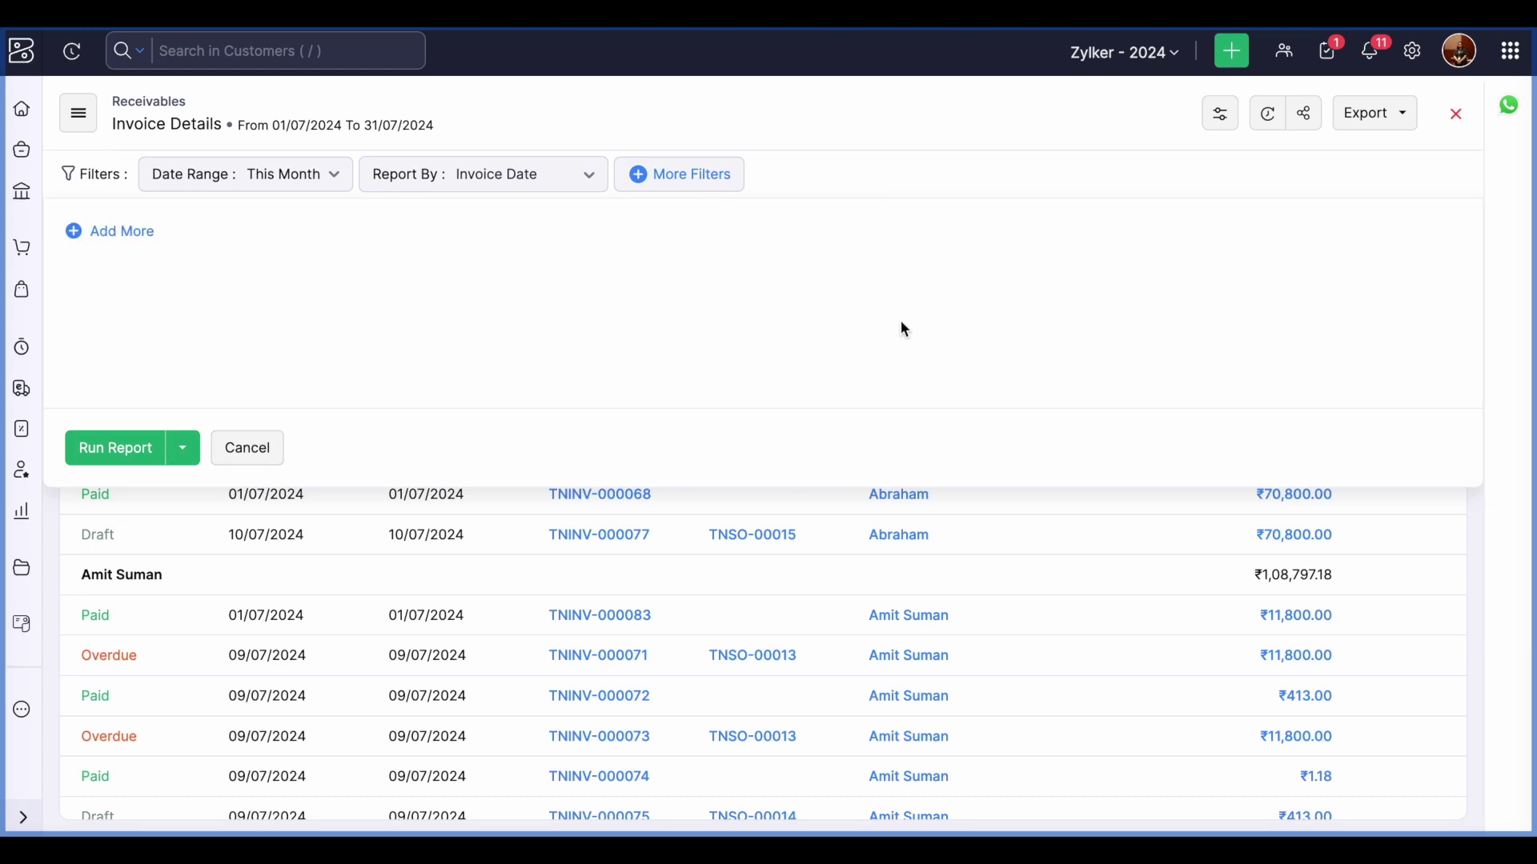
{"action": "left_click", "coordinate": [258, 448]}
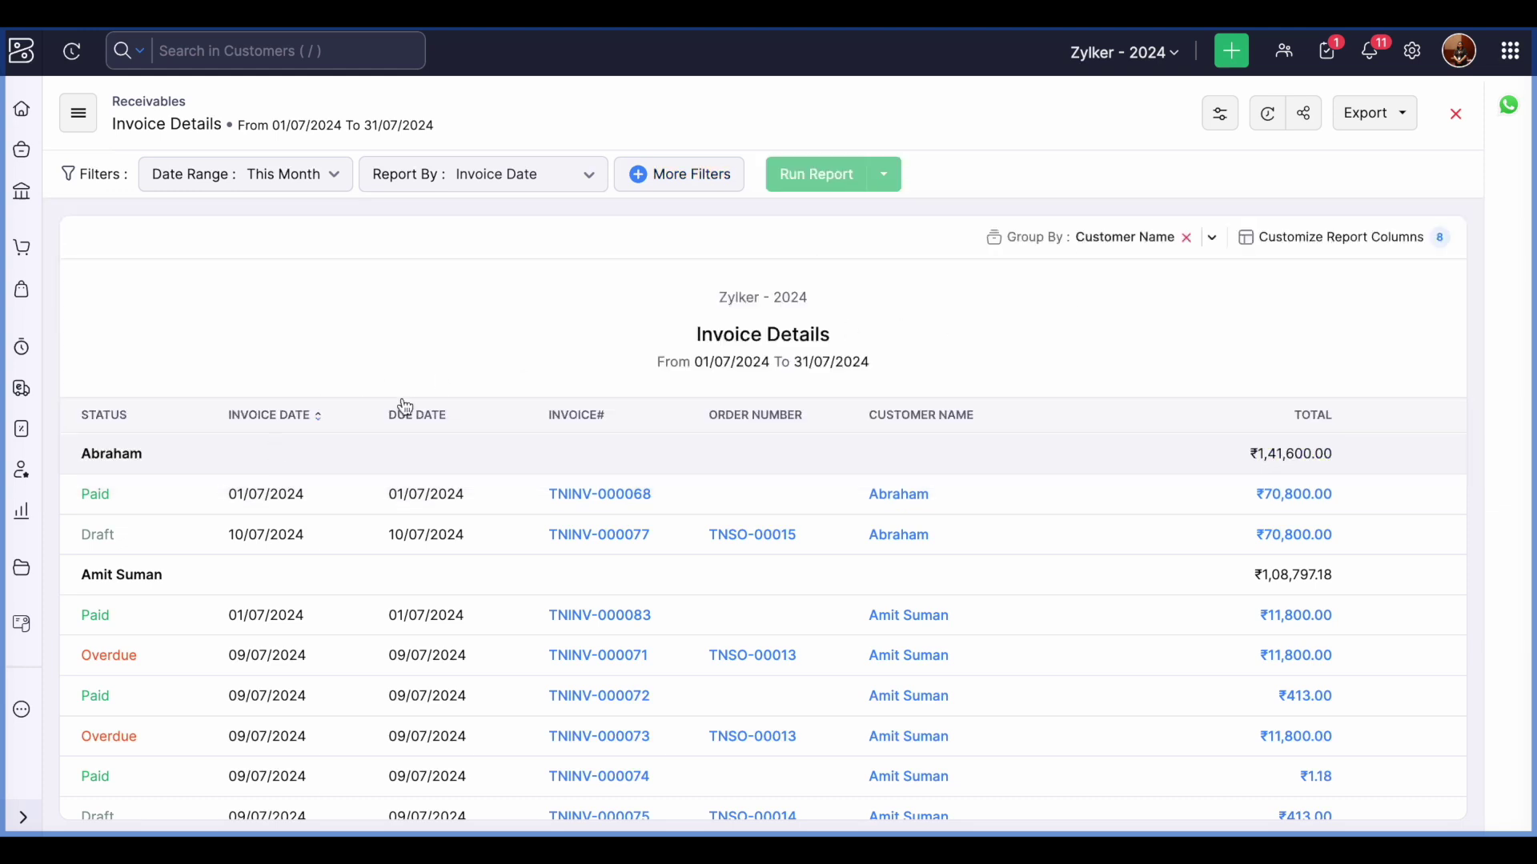
Look through the report's grouping options and remove the grouping by Customer Name
{"action": "left_click", "coordinate": [1125, 238]}
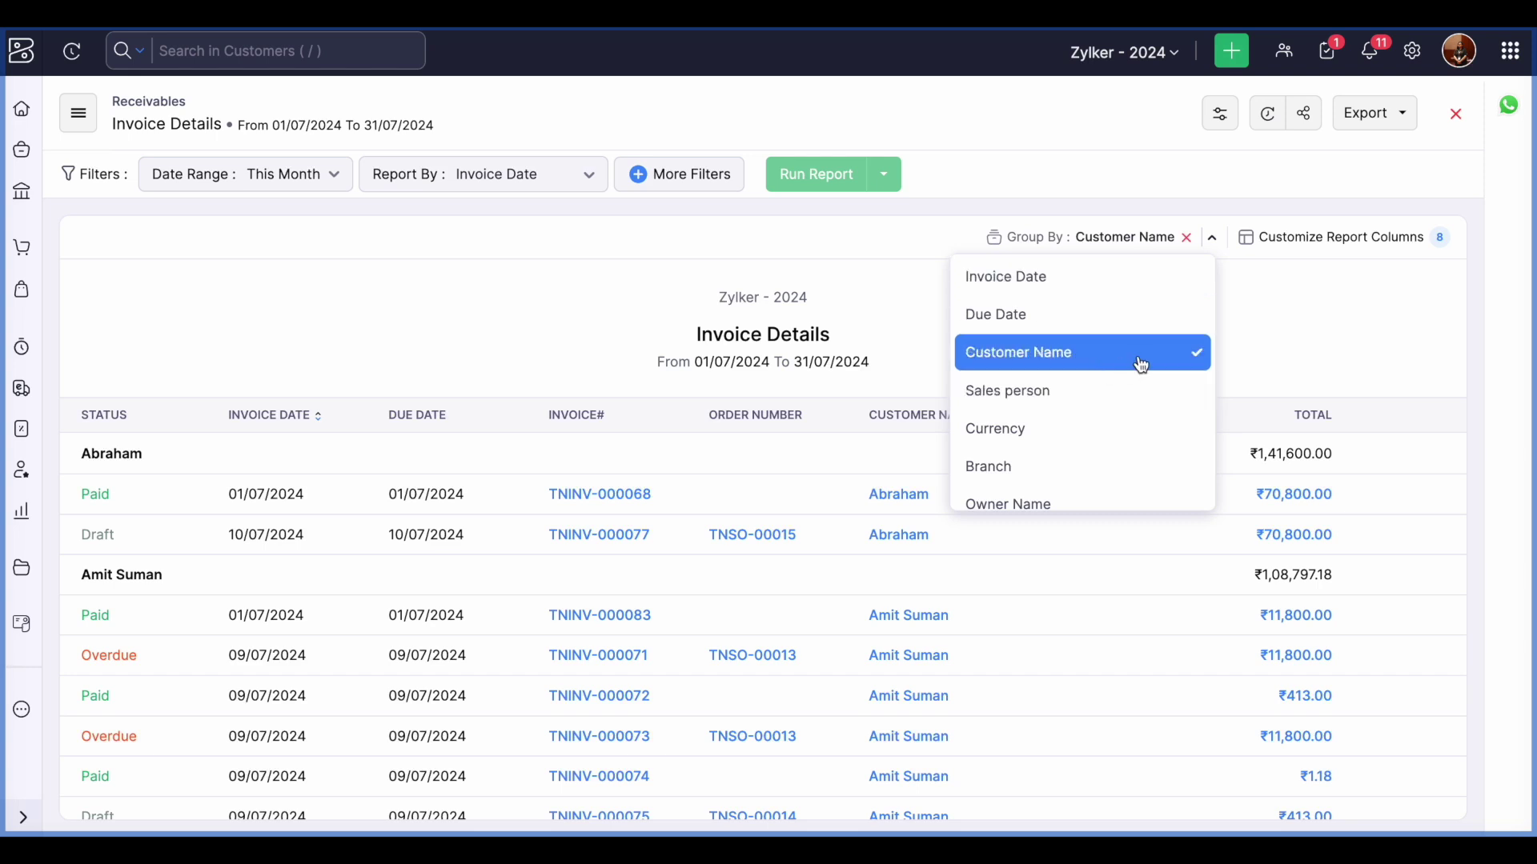
{"action": "scroll", "coordinate": [1183, 439], "scroll_direction": "down", "scroll_amount": 3}
{"action": "scroll", "coordinate": [1183, 443], "scroll_direction": "down", "scroll_amount": 3}
{"action": "scroll", "coordinate": [1313, 288], "scroll_direction": "up", "scroll_amount": 3}
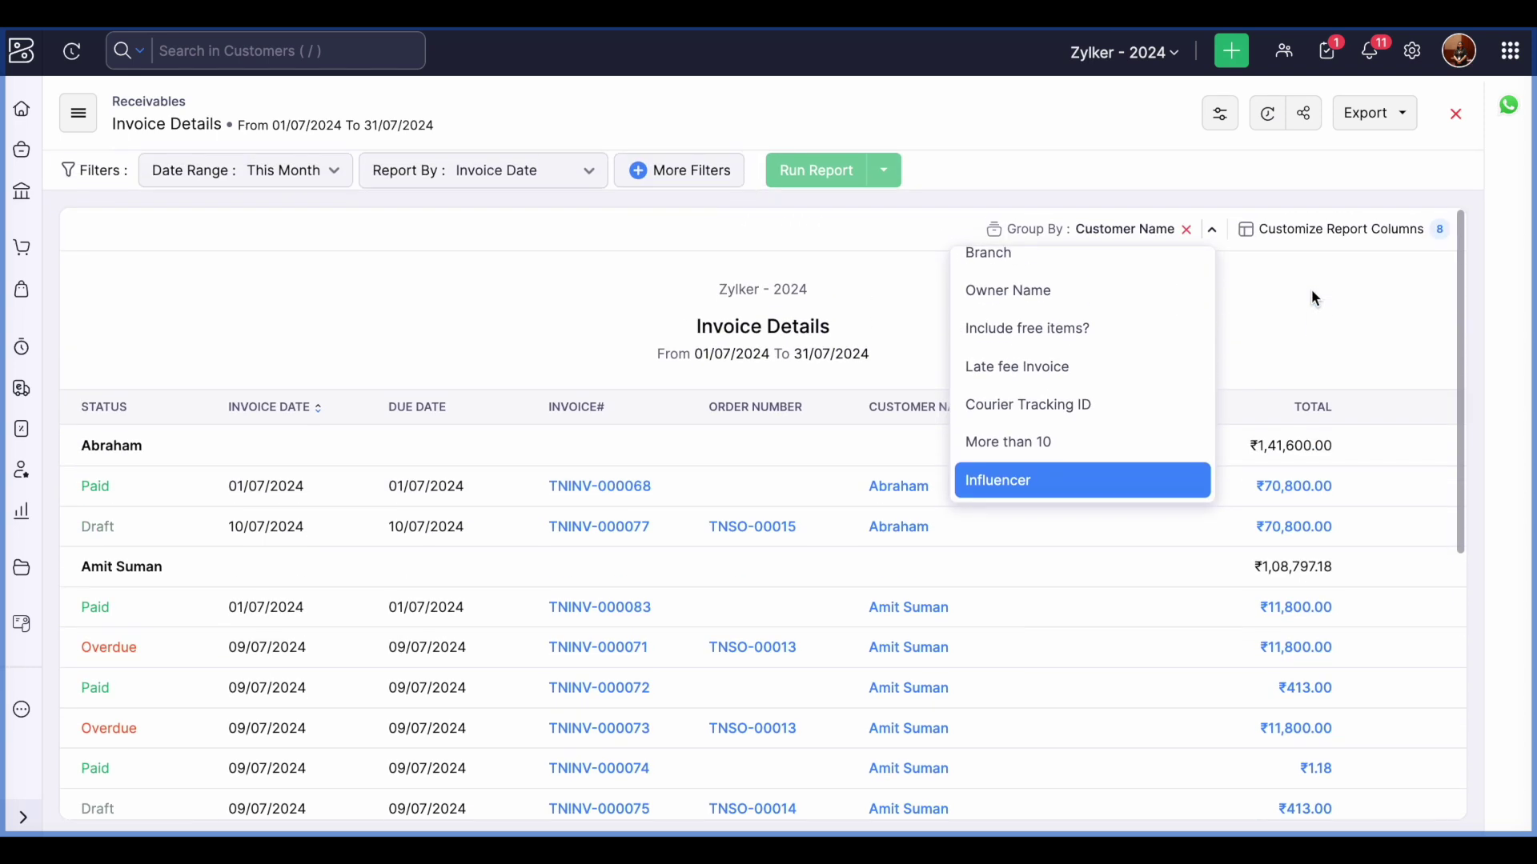
{"action": "scroll", "coordinate": [1205, 255], "scroll_direction": "up", "scroll_amount": 4}
{"action": "left_click", "coordinate": [1186, 237]}
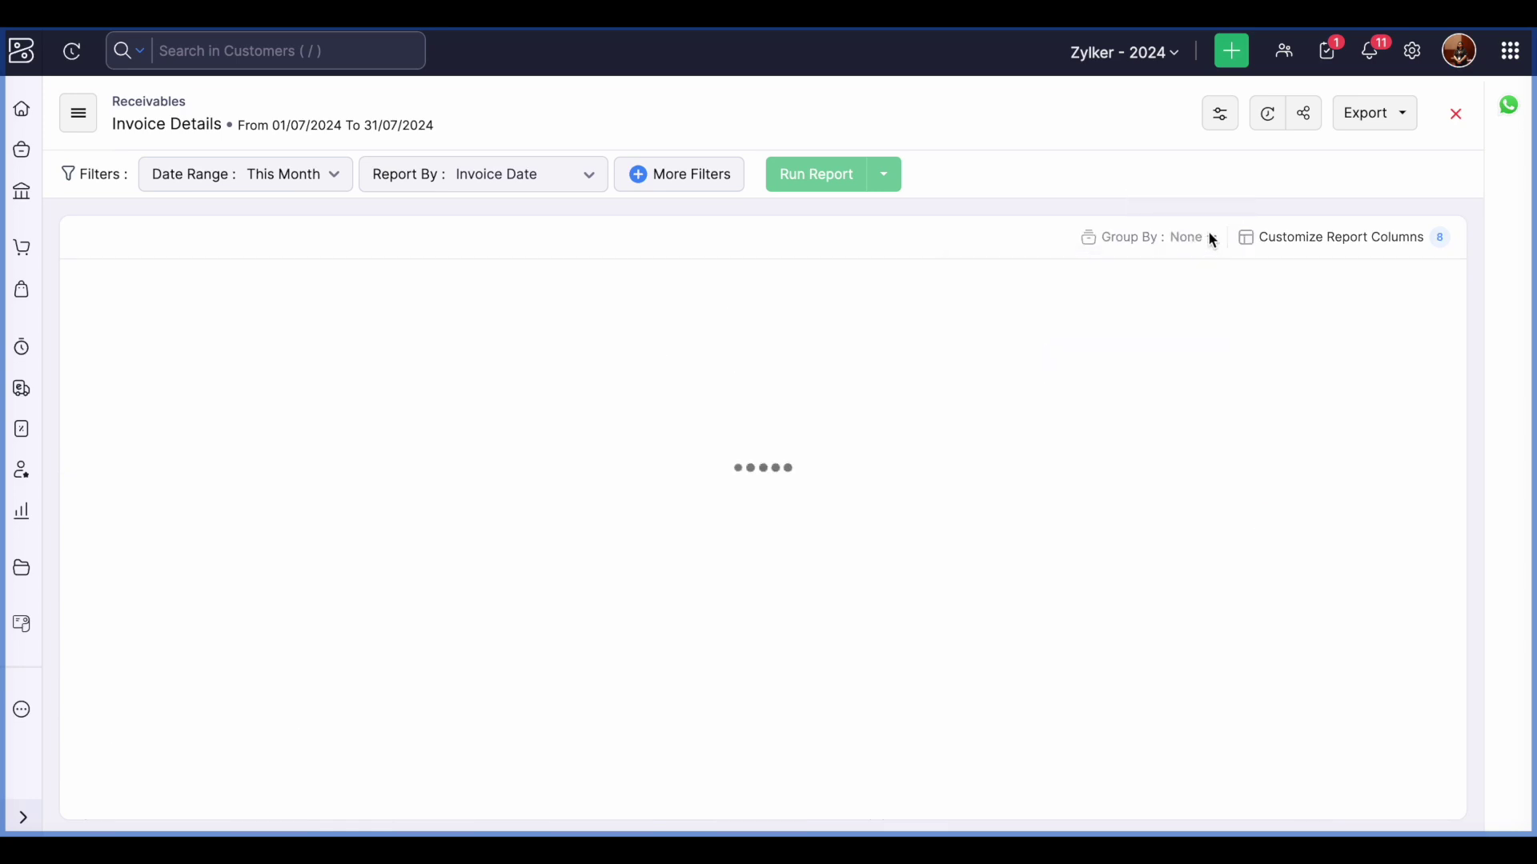
Review the available and selected columns for the Invoice Details report and close the column customization without changes
{"action": "left_click", "coordinate": [1404, 245]}
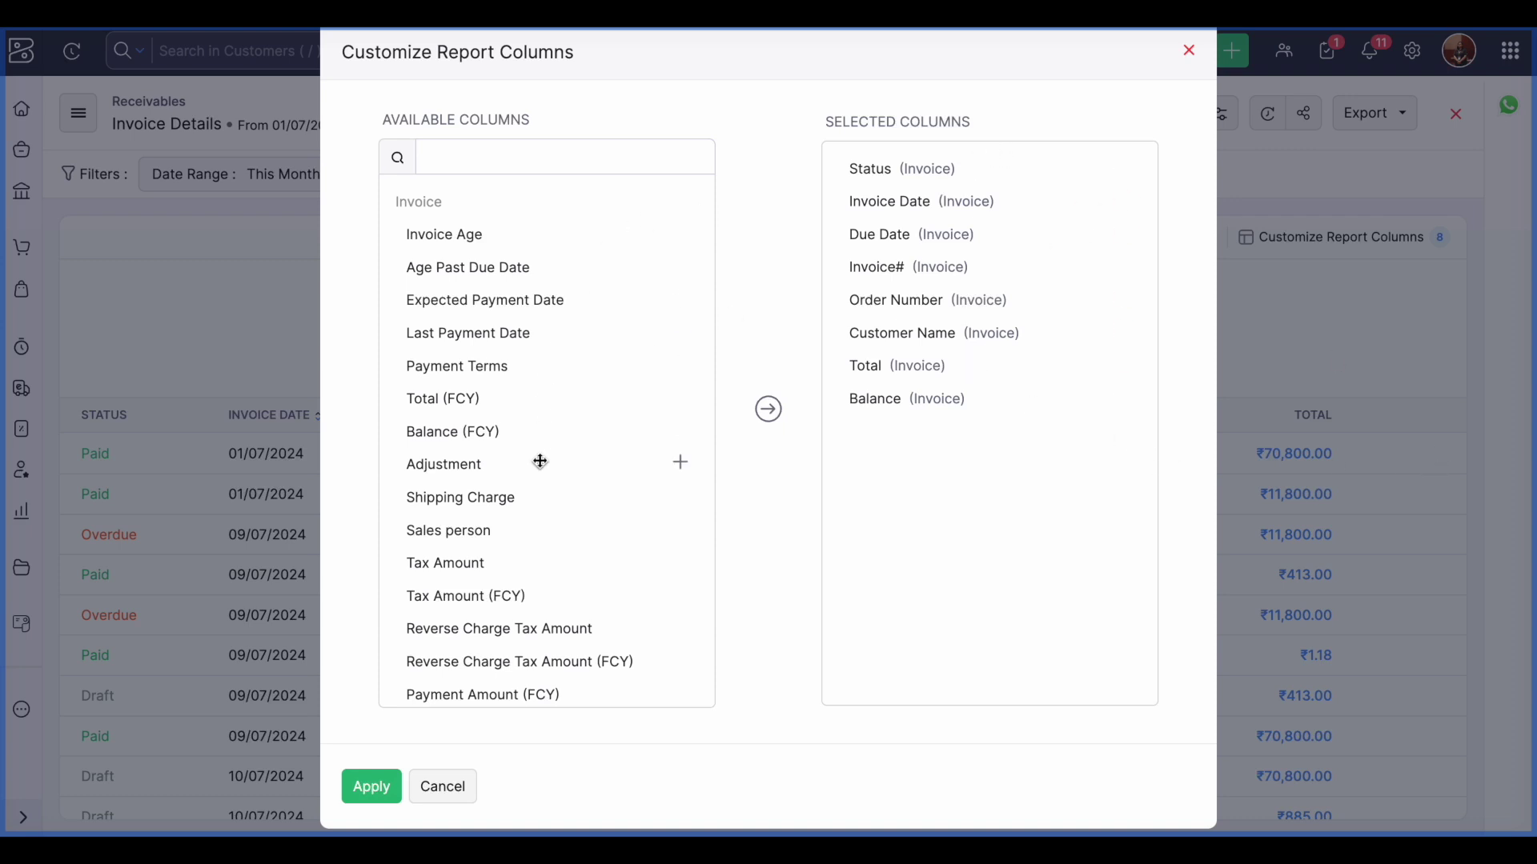
{"action": "scroll", "coordinate": [583, 508], "scroll_direction": "down", "scroll_amount": 3}
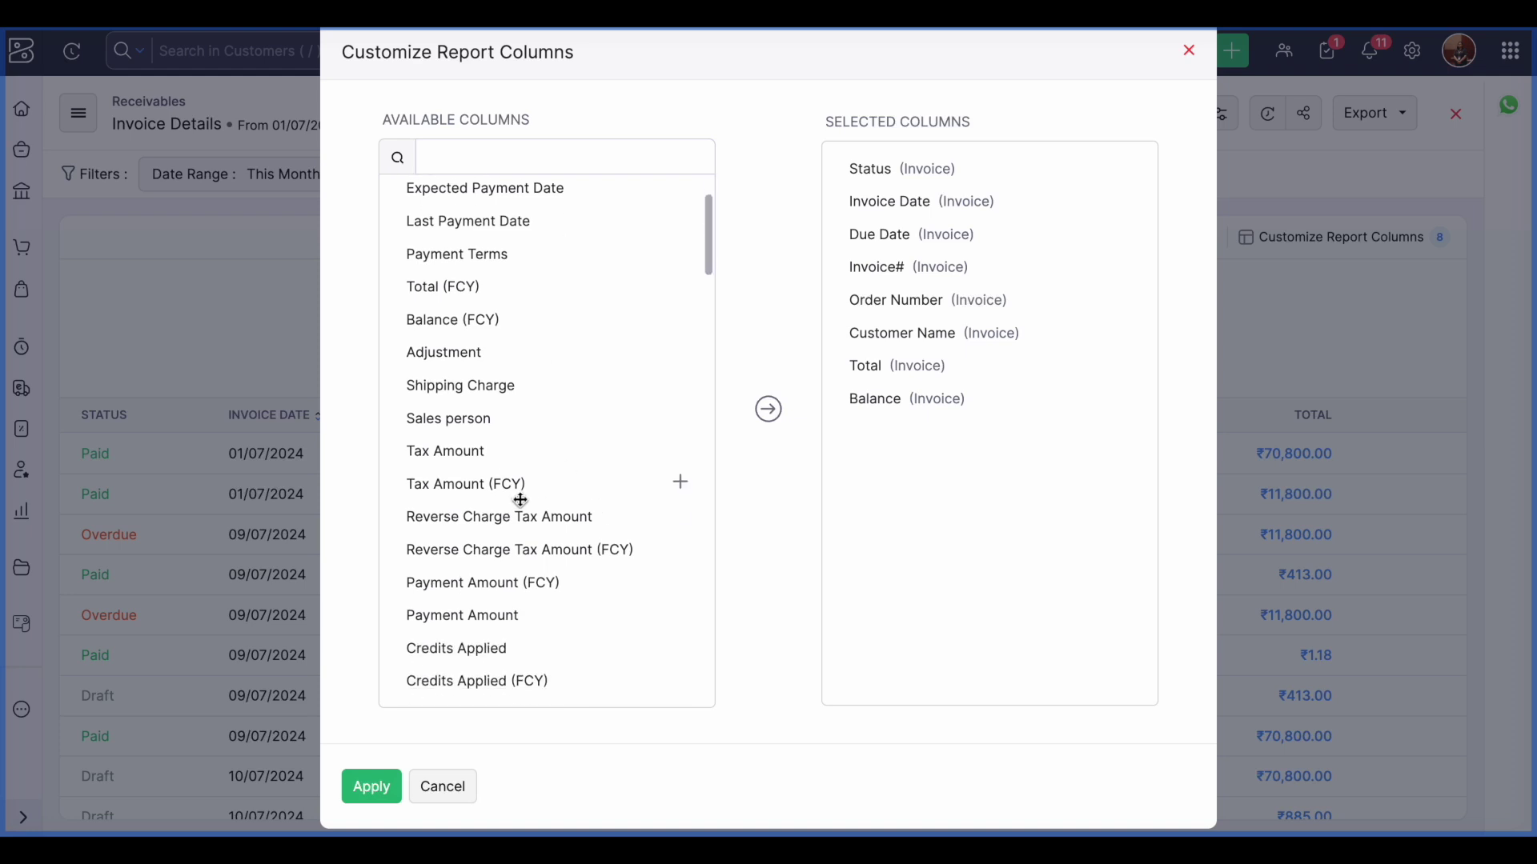
{"action": "scroll", "coordinate": [607, 510], "scroll_direction": "down", "scroll_amount": 3}
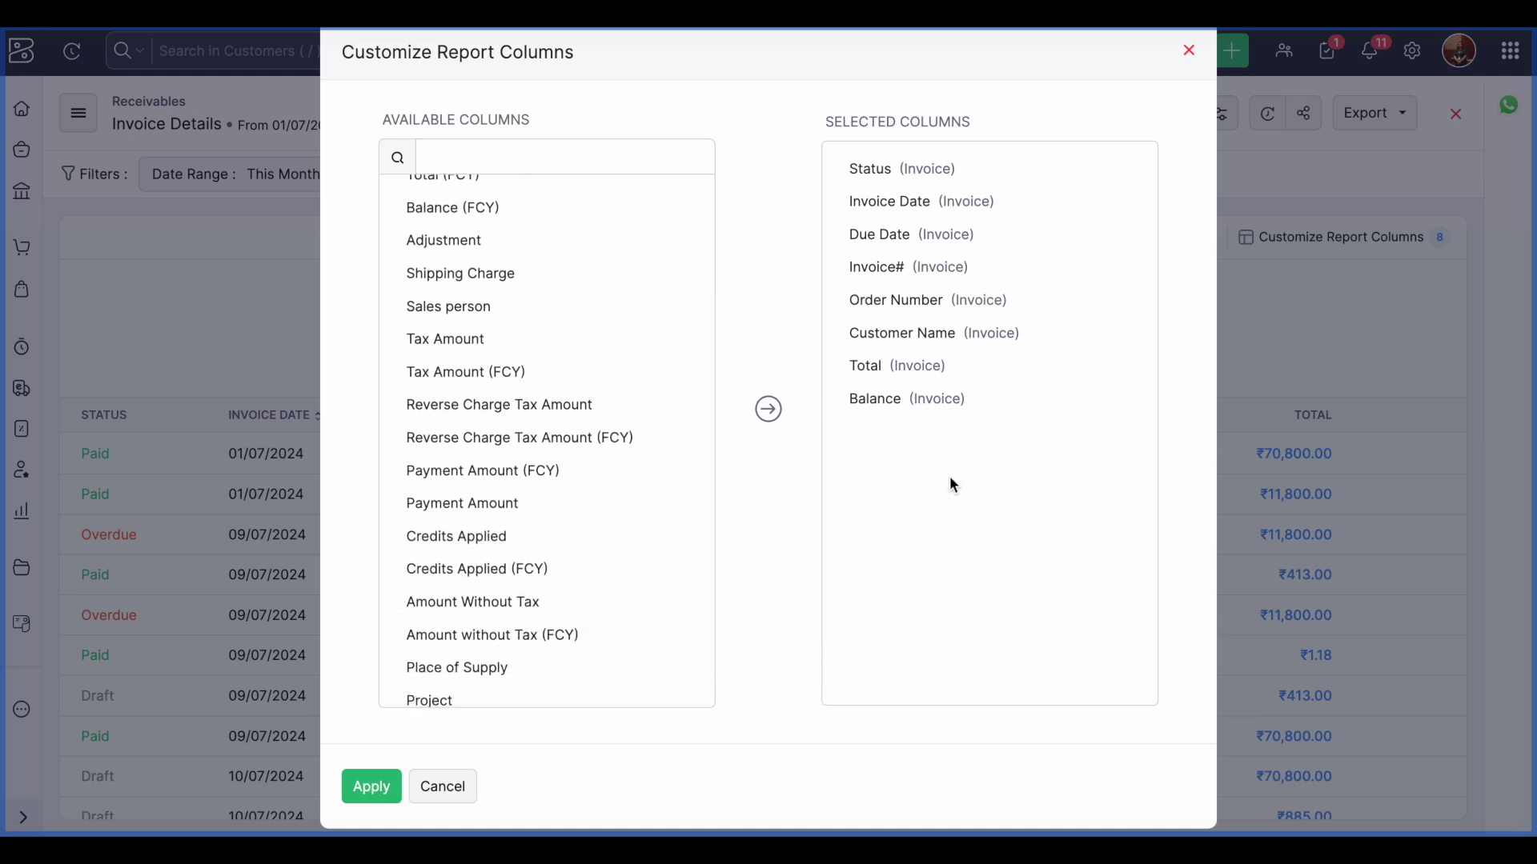
{"action": "left_click", "coordinate": [1188, 51]}
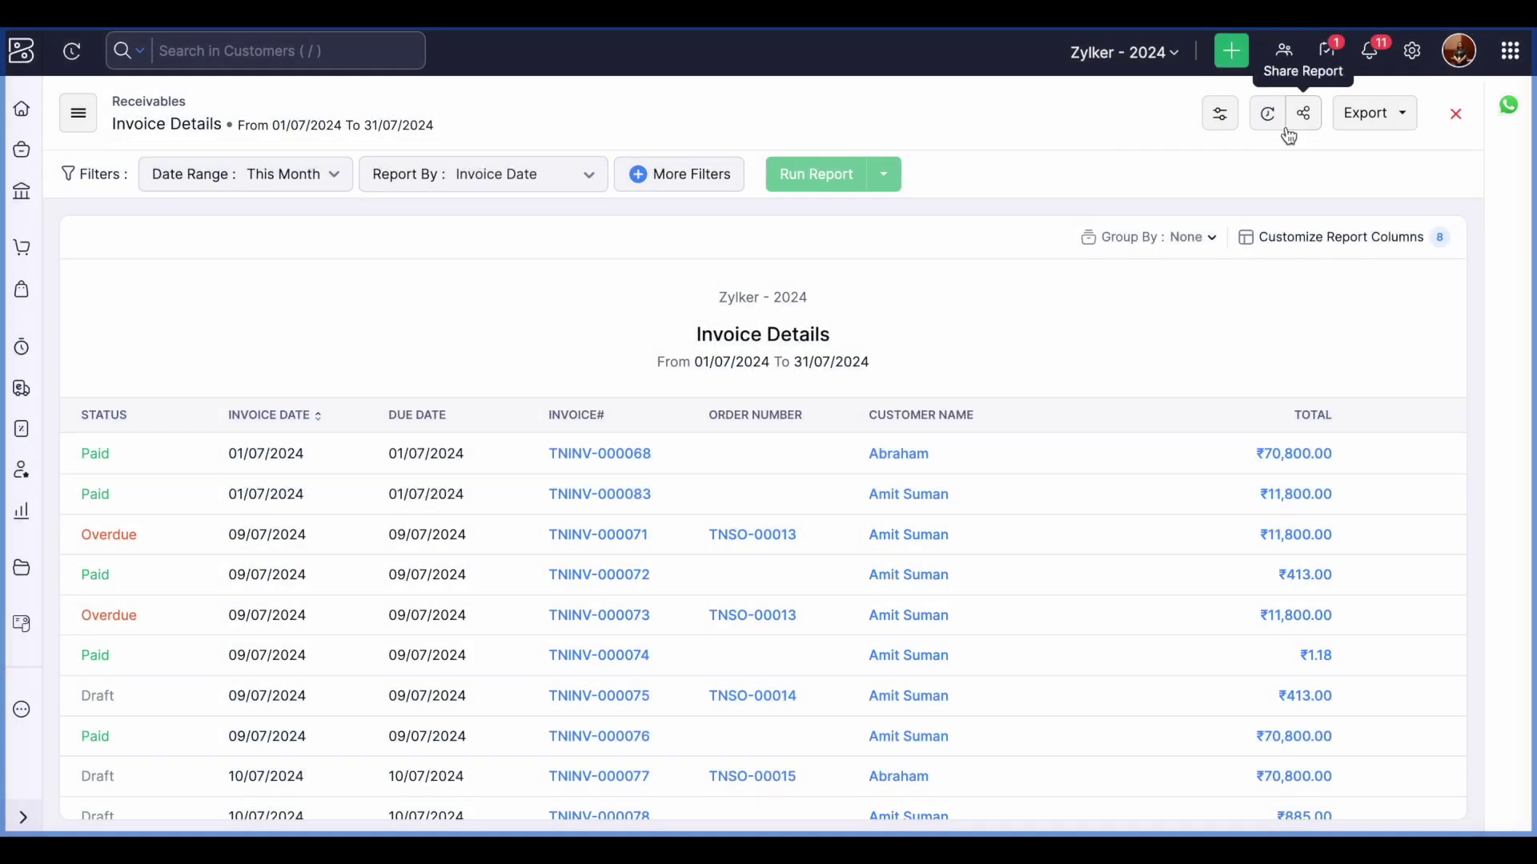
Check the report's export formats and the permission levels for sharing it with users, without exporting or sharing
{"action": "left_click", "coordinate": [1375, 127]}
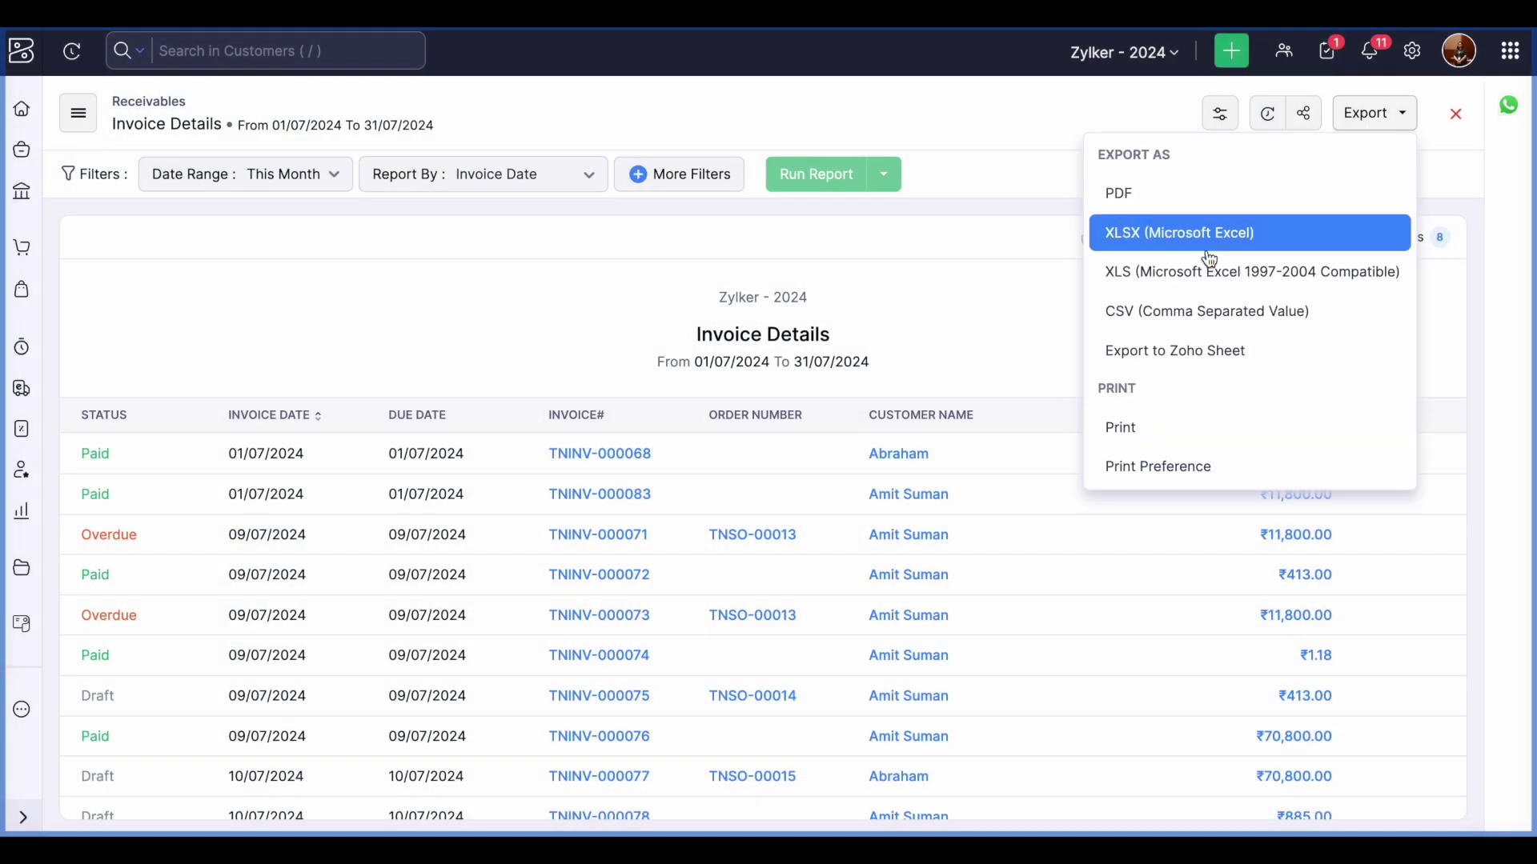
{"action": "left_click", "coordinate": [1258, 335]}
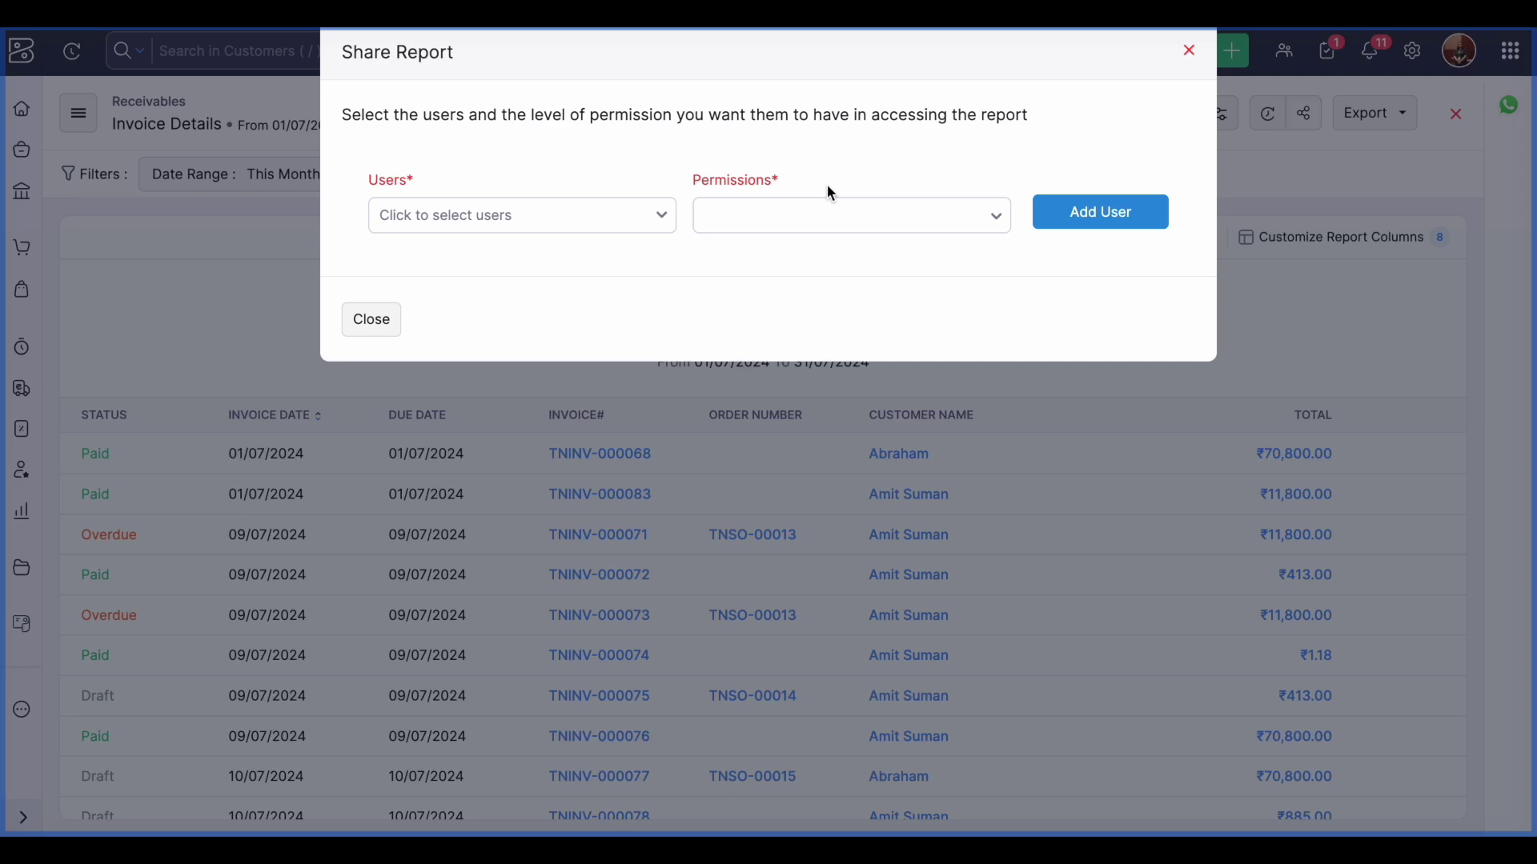
{"action": "left_click", "coordinate": [789, 228]}
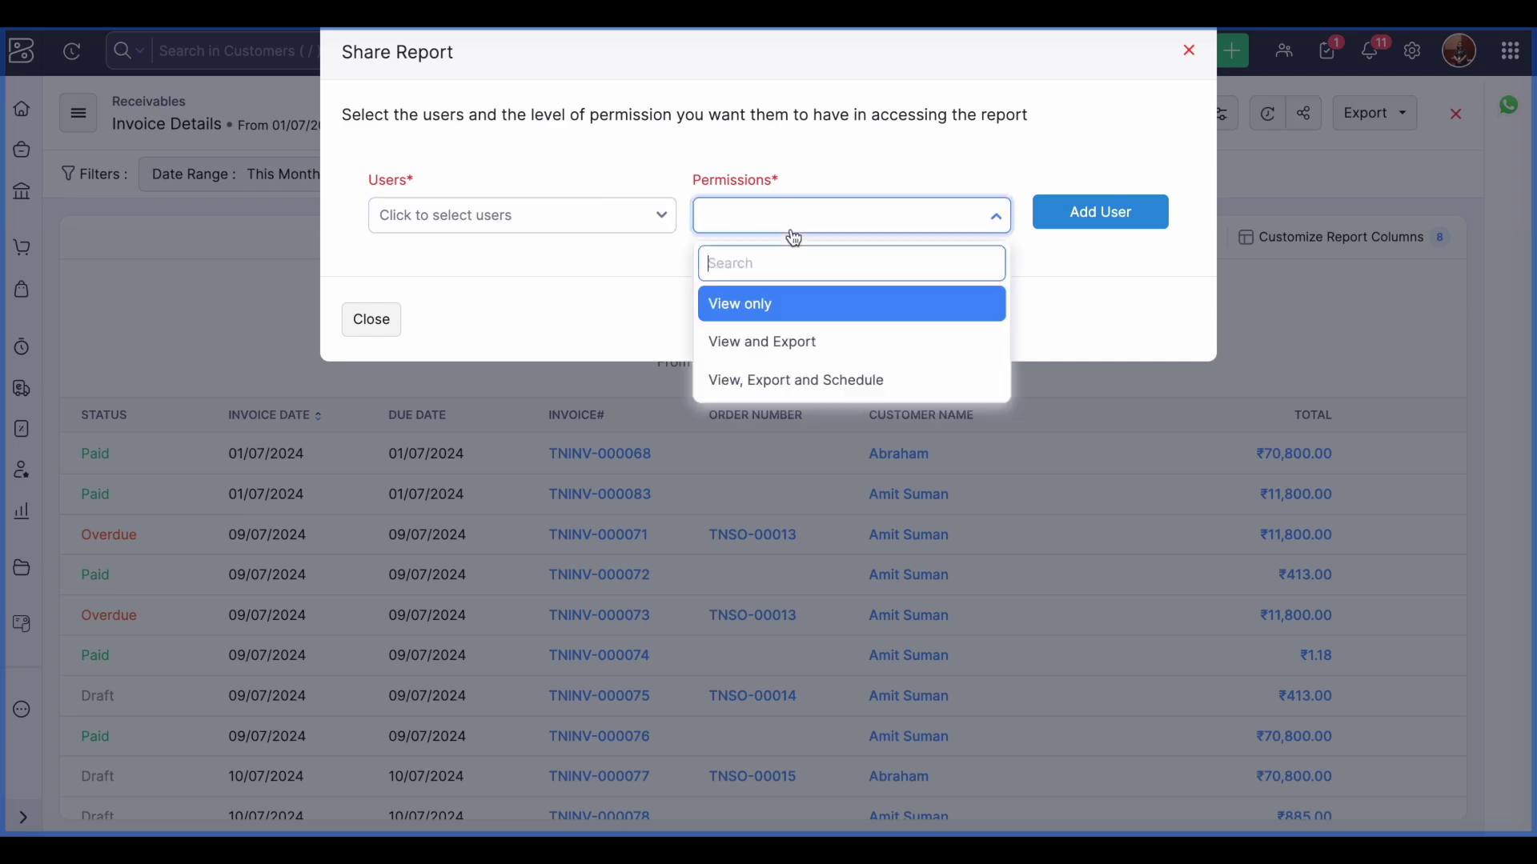
{"action": "left_click", "coordinate": [1190, 53]}
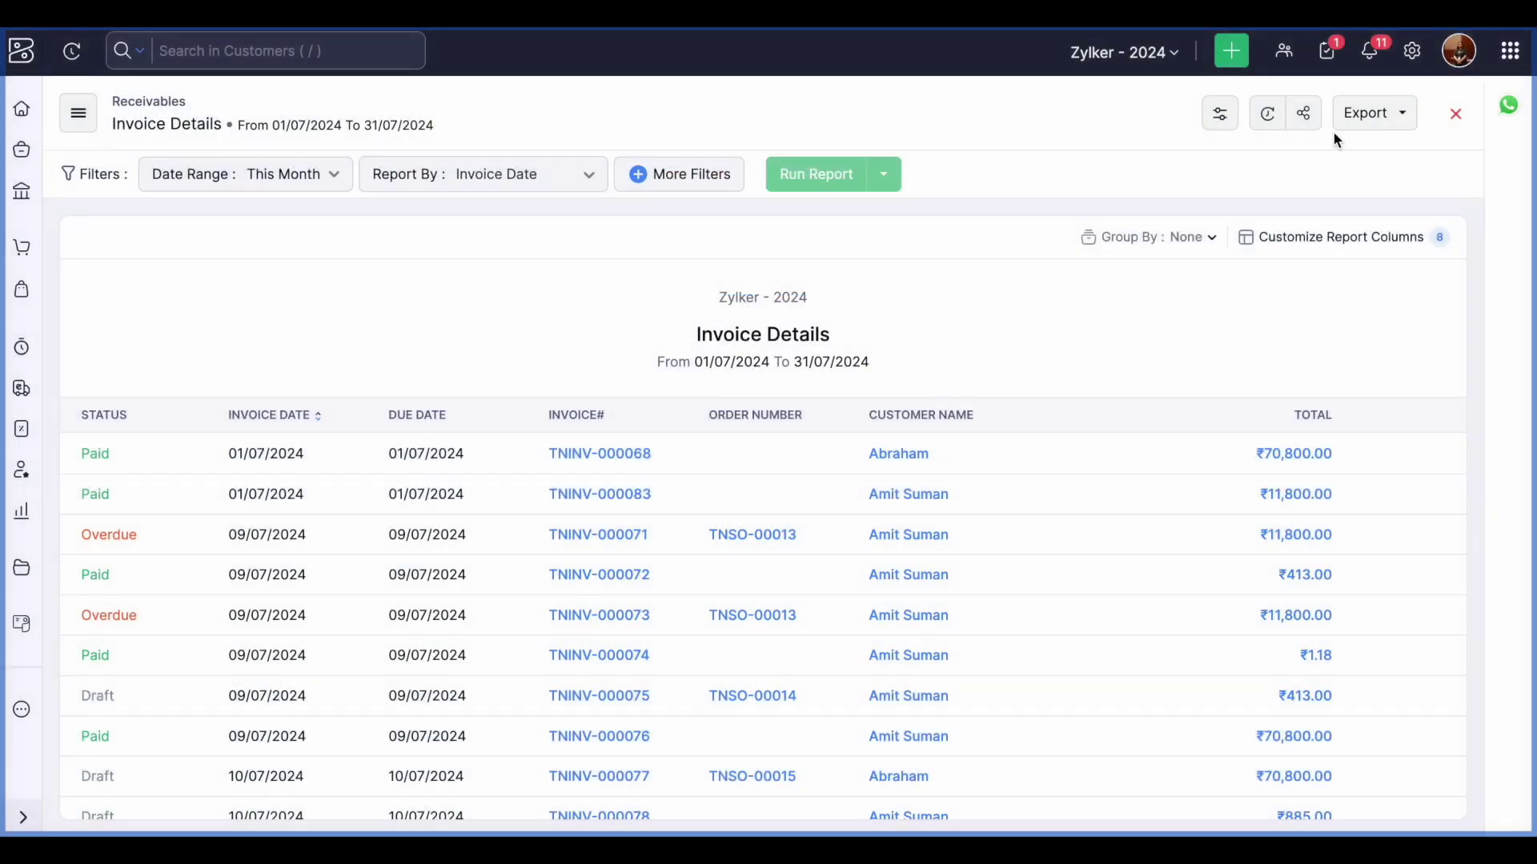
Review the report's scheduling frequency, start time, email recipients and attachment formats, then cancel the schedule
{"action": "left_click", "coordinate": [1267, 129]}
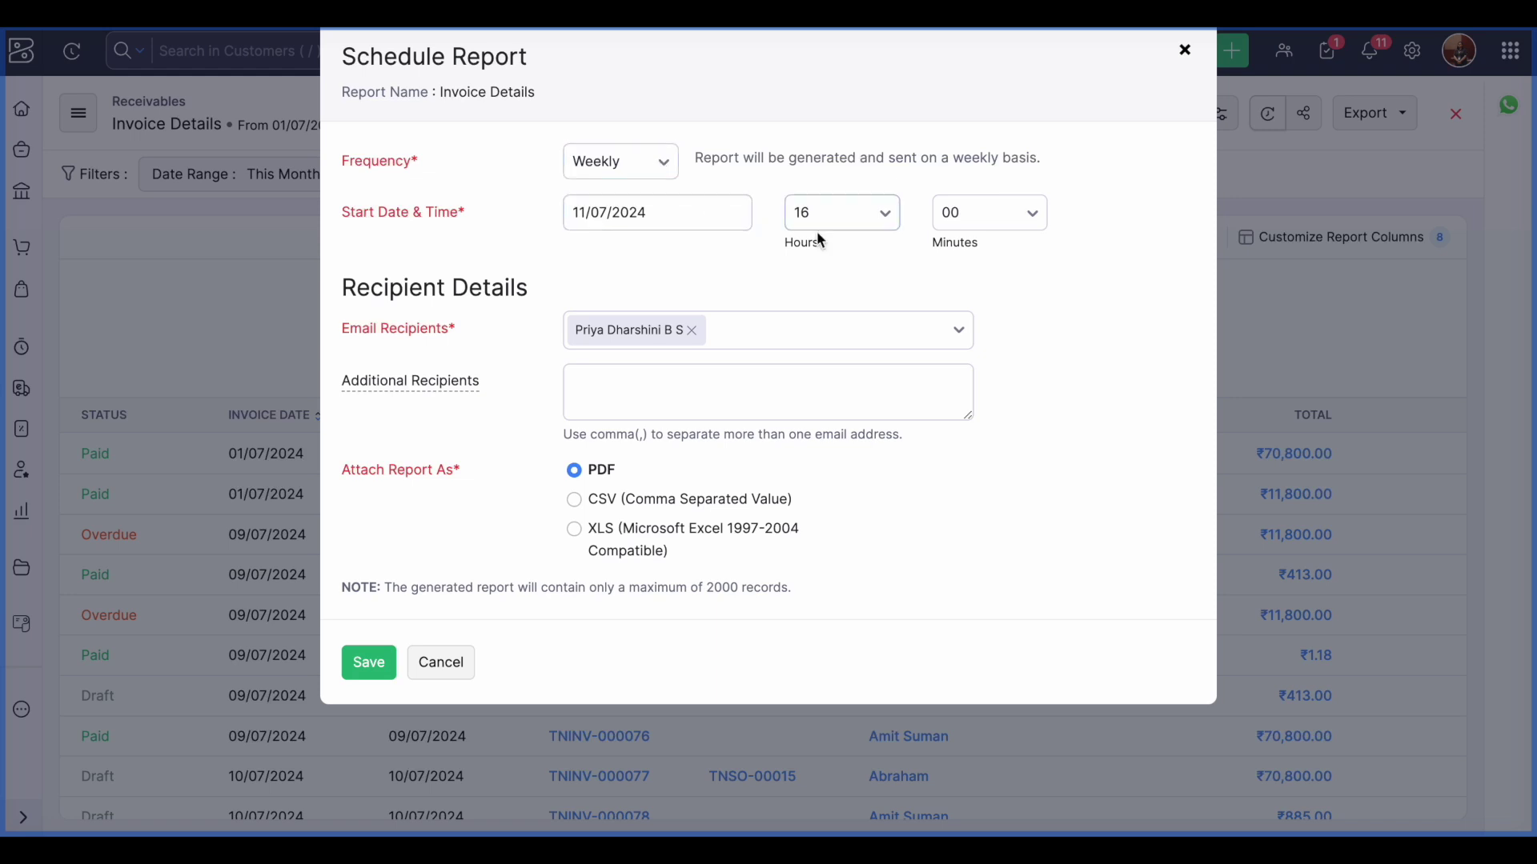
{"action": "left_click", "coordinate": [763, 341]}
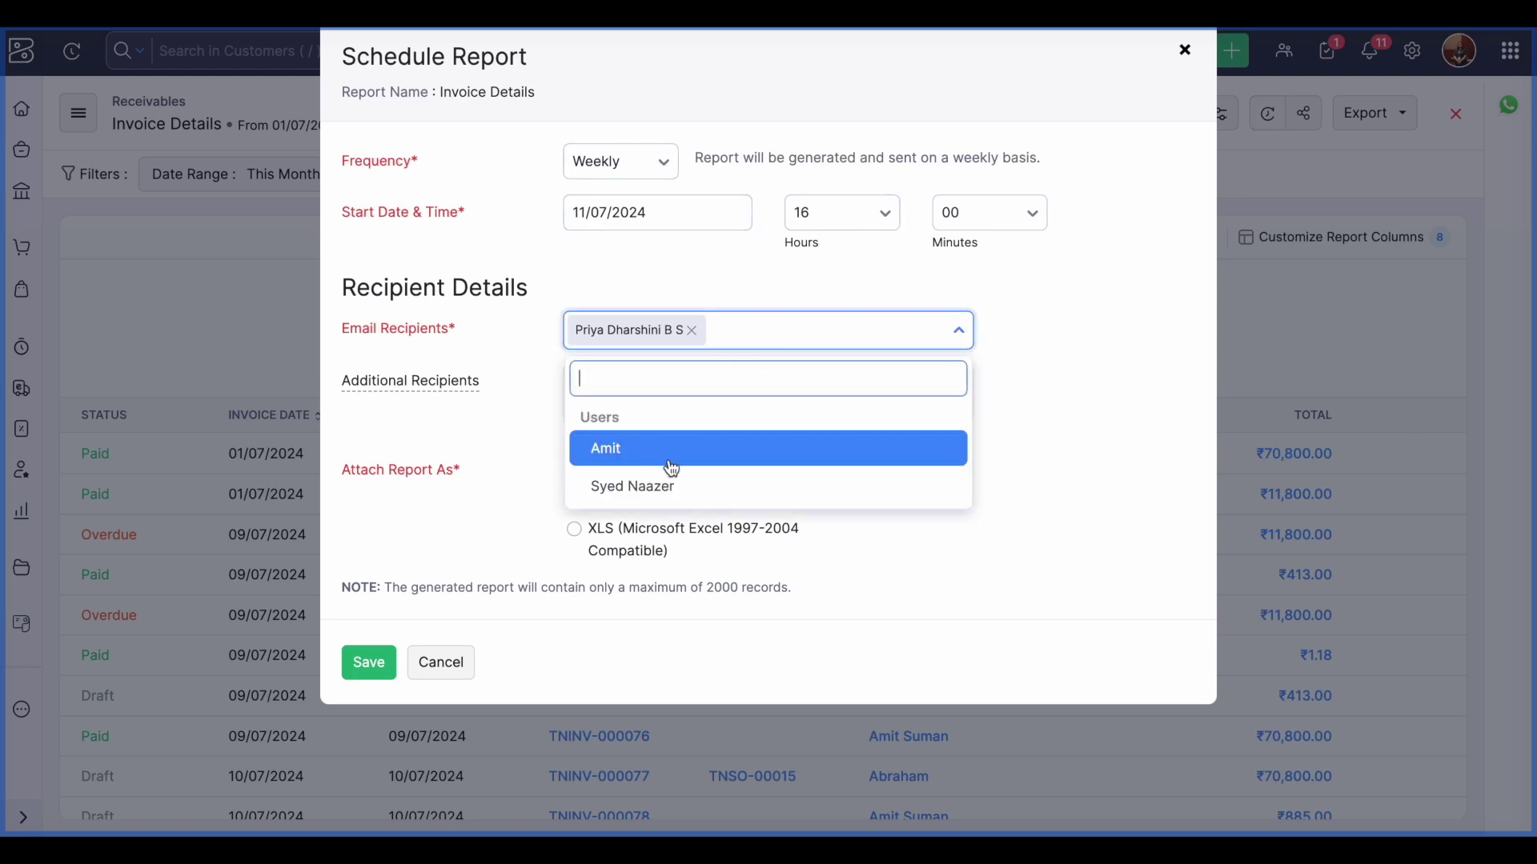
{"action": "left_click", "coordinate": [1018, 401]}
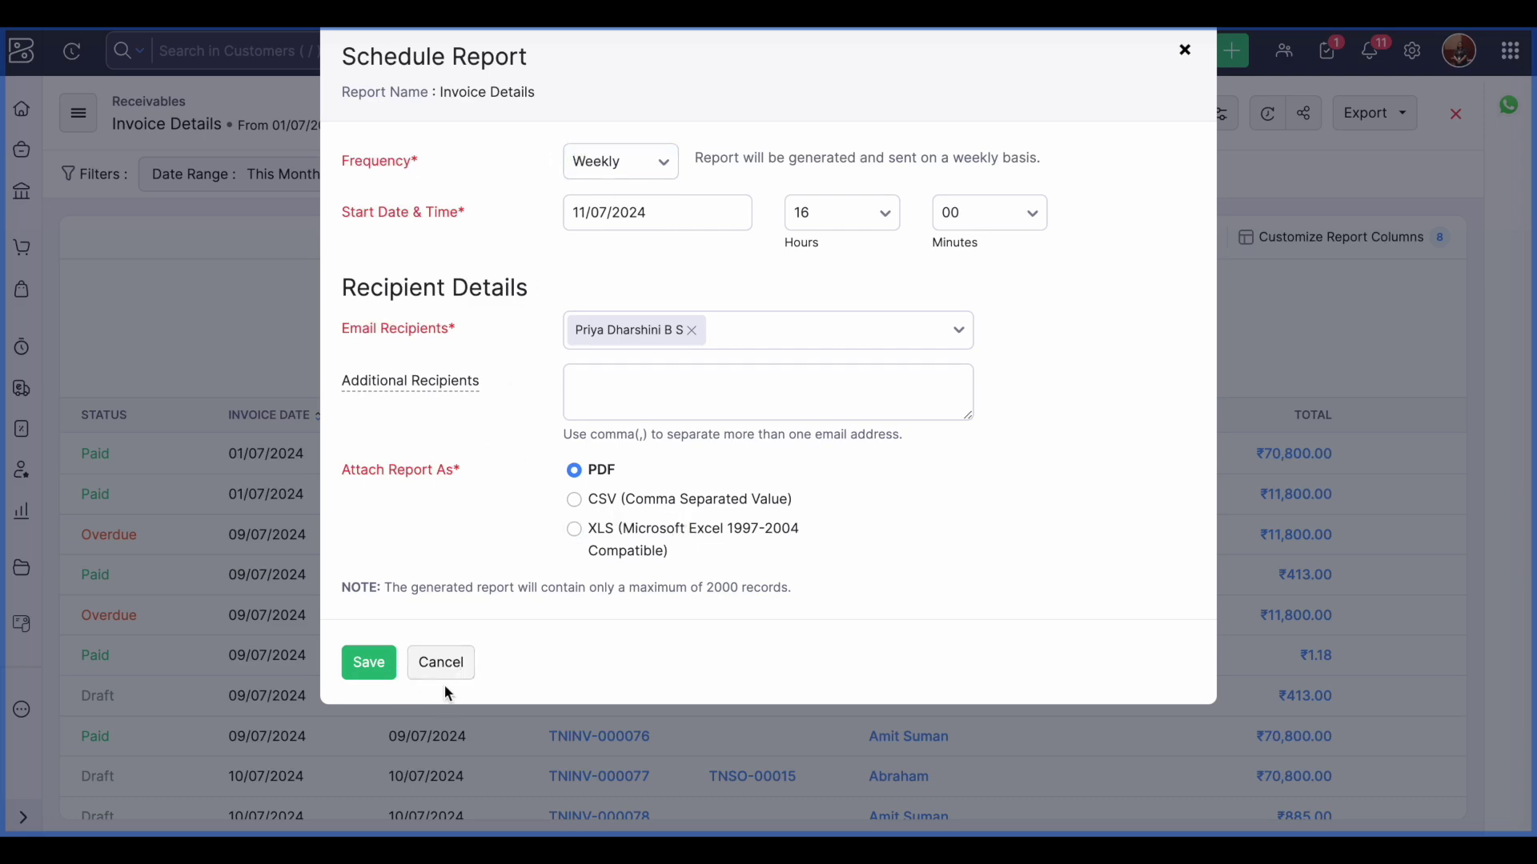
{"action": "left_click", "coordinate": [466, 669]}
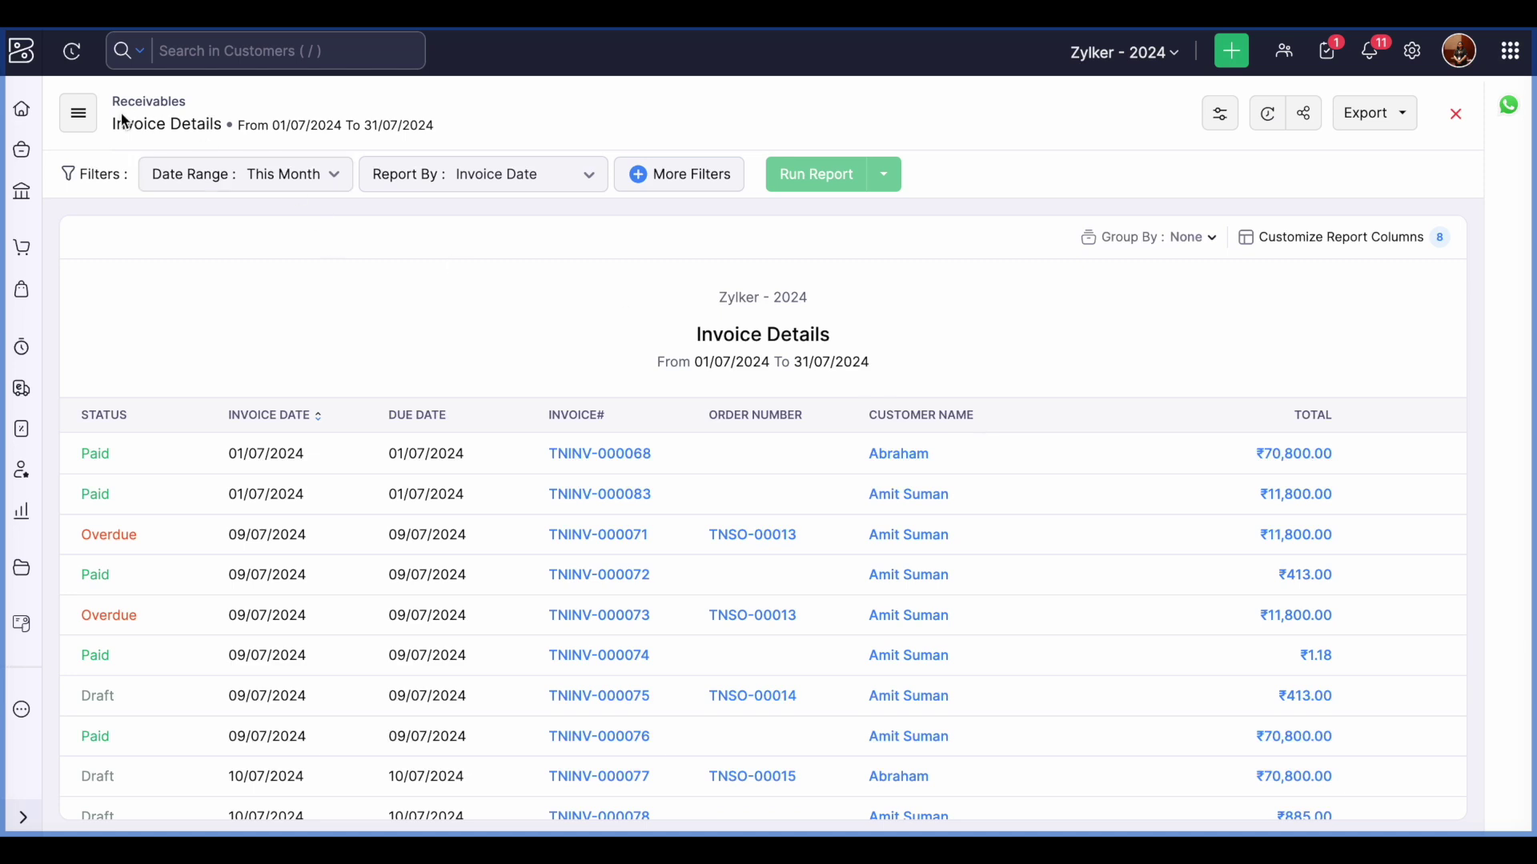
Look over the report list beside Invoice Details, then return to the Reports Center and go to the Receivables category
{"action": "left_click", "coordinate": [94, 110]}
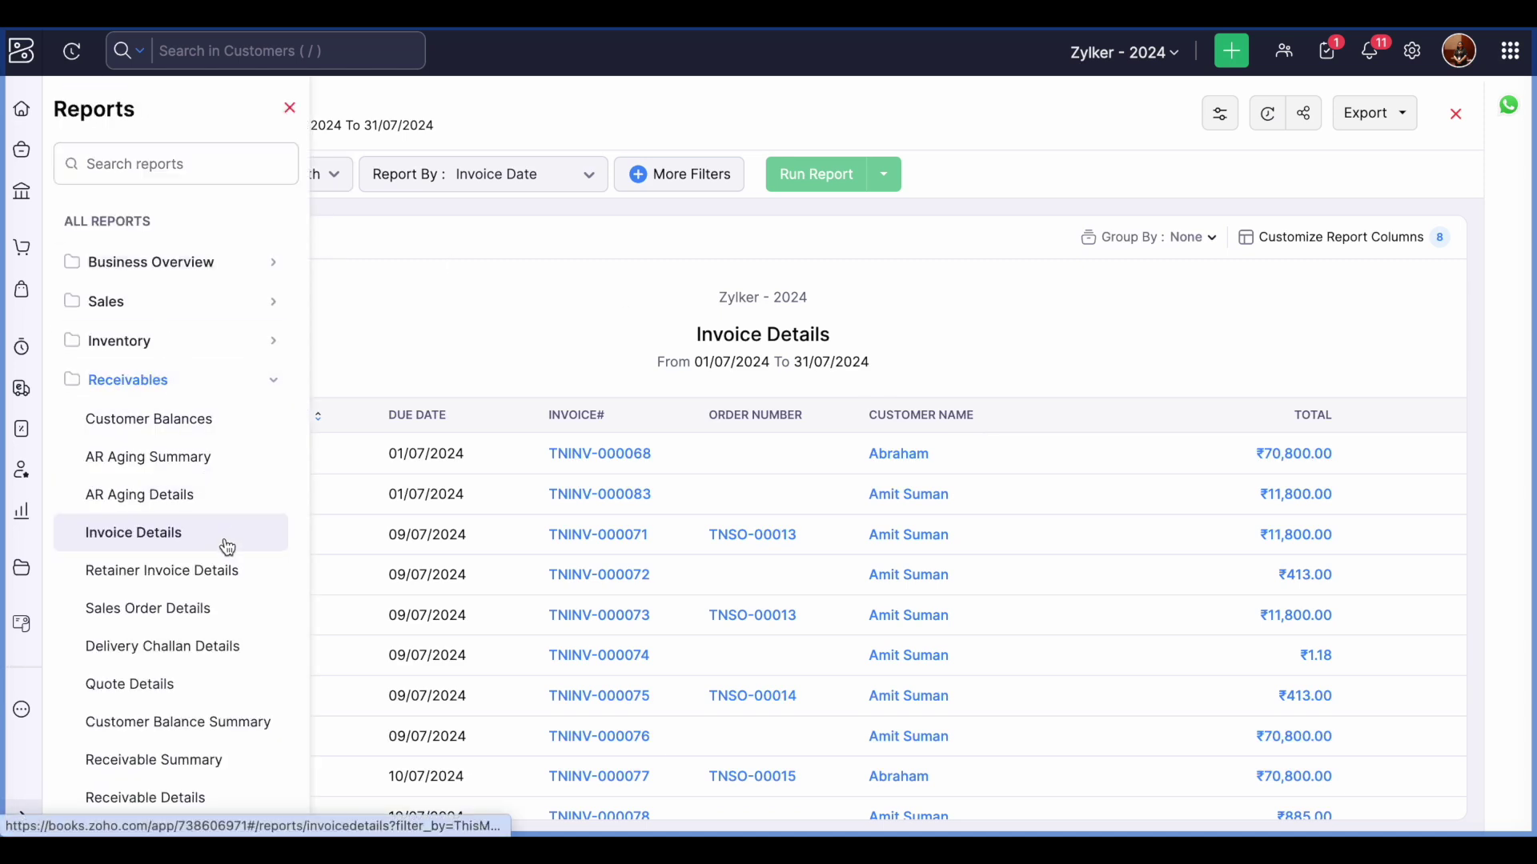
{"action": "left_click", "coordinate": [290, 111]}
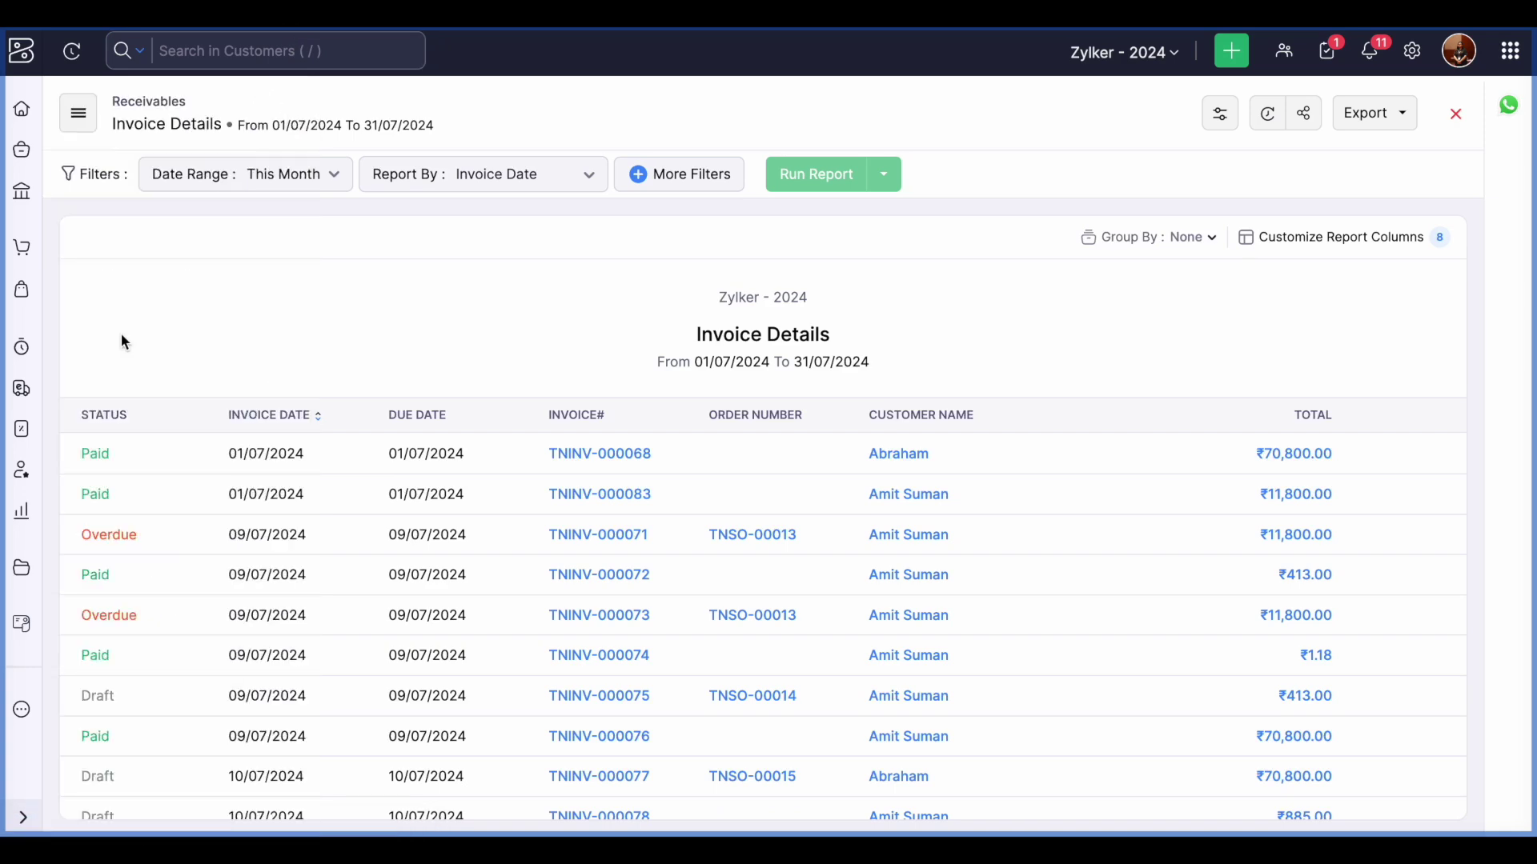
{"action": "left_click", "coordinate": [21, 511]}
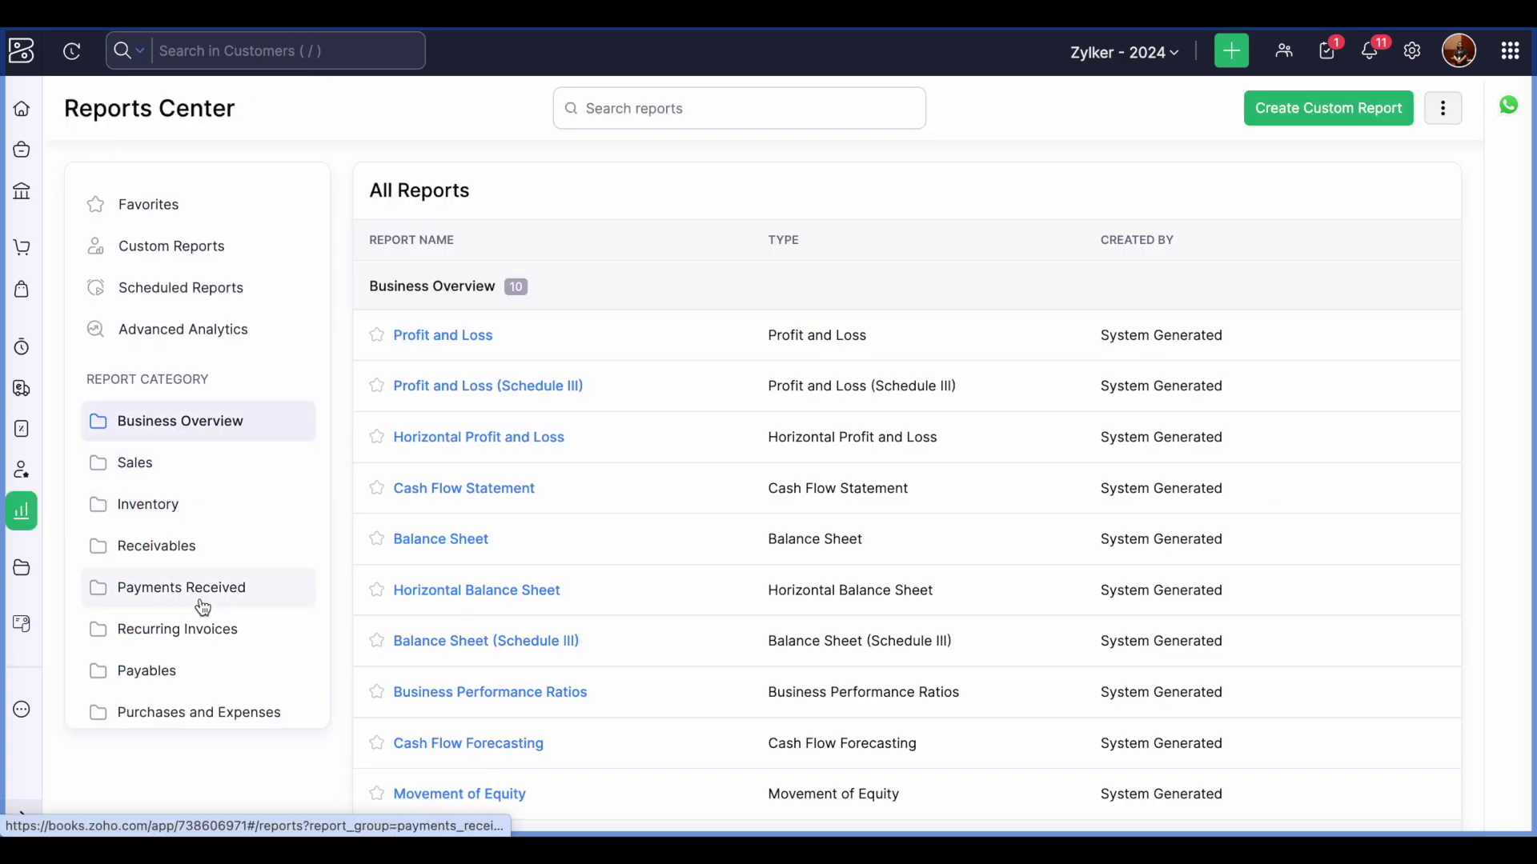
{"action": "left_click", "coordinate": [186, 562]}
{"action": "scroll", "coordinate": [690, 573], "scroll_direction": "down", "scroll_amount": 4}
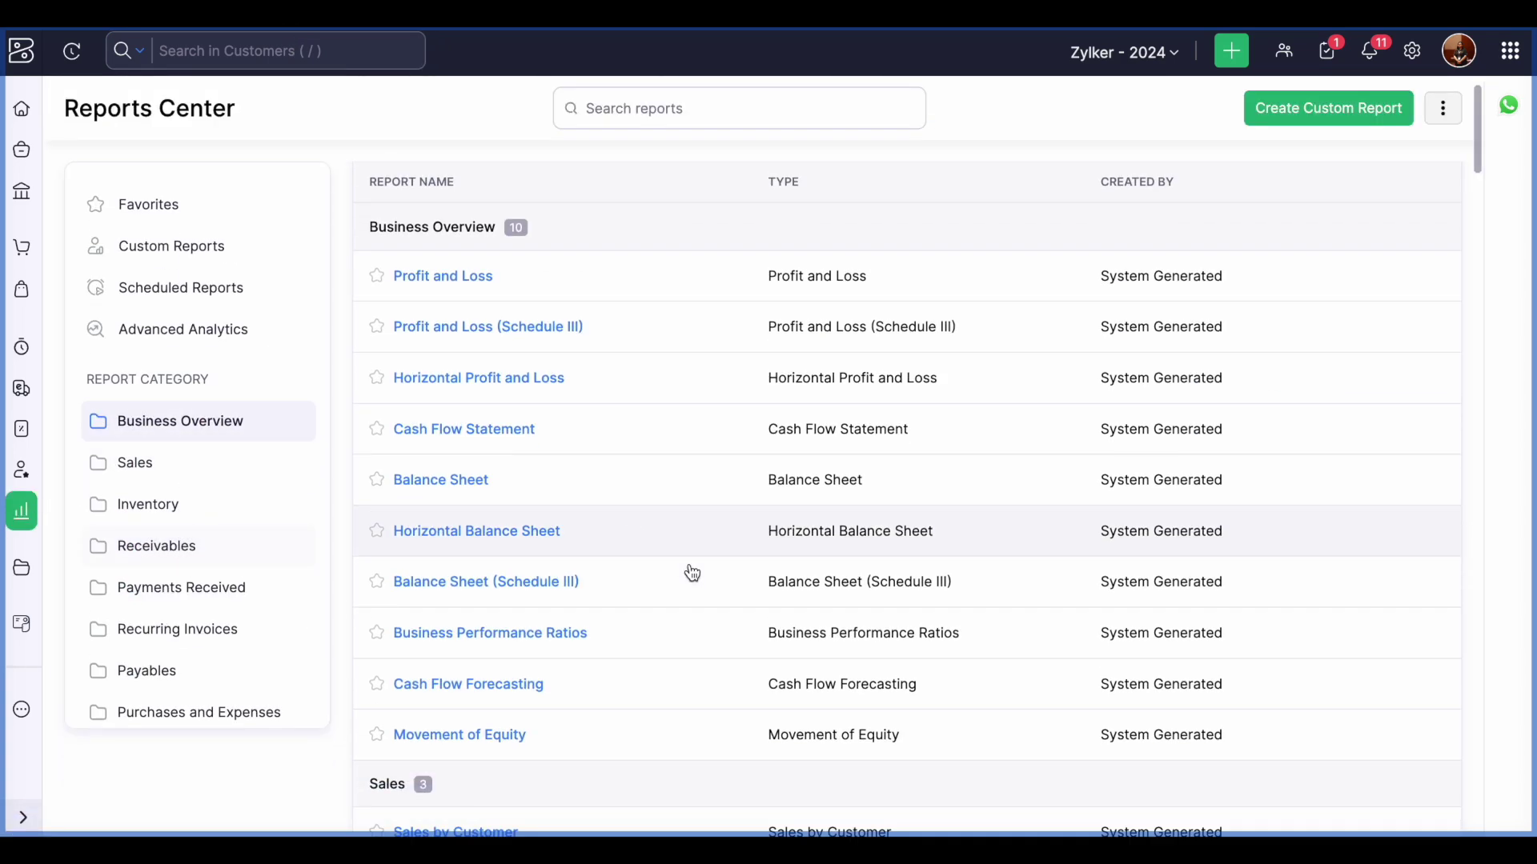
Go to the Receivables report category and open the Receivable Summary report
{"action": "left_click", "coordinate": [176, 550]}
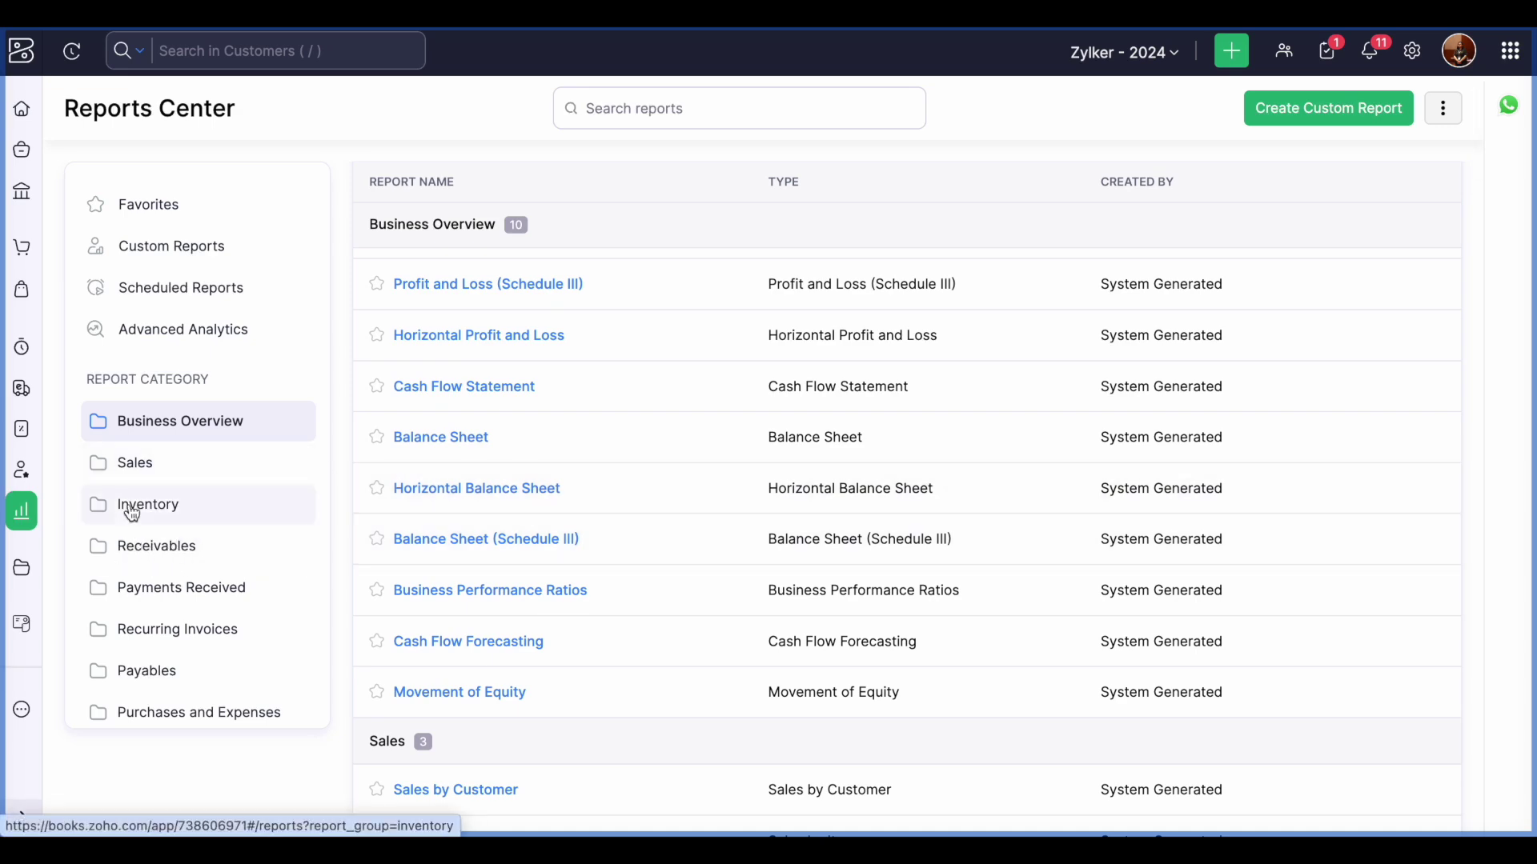
{"action": "left_click", "coordinate": [137, 505]}
{"action": "left_click", "coordinate": [137, 559]}
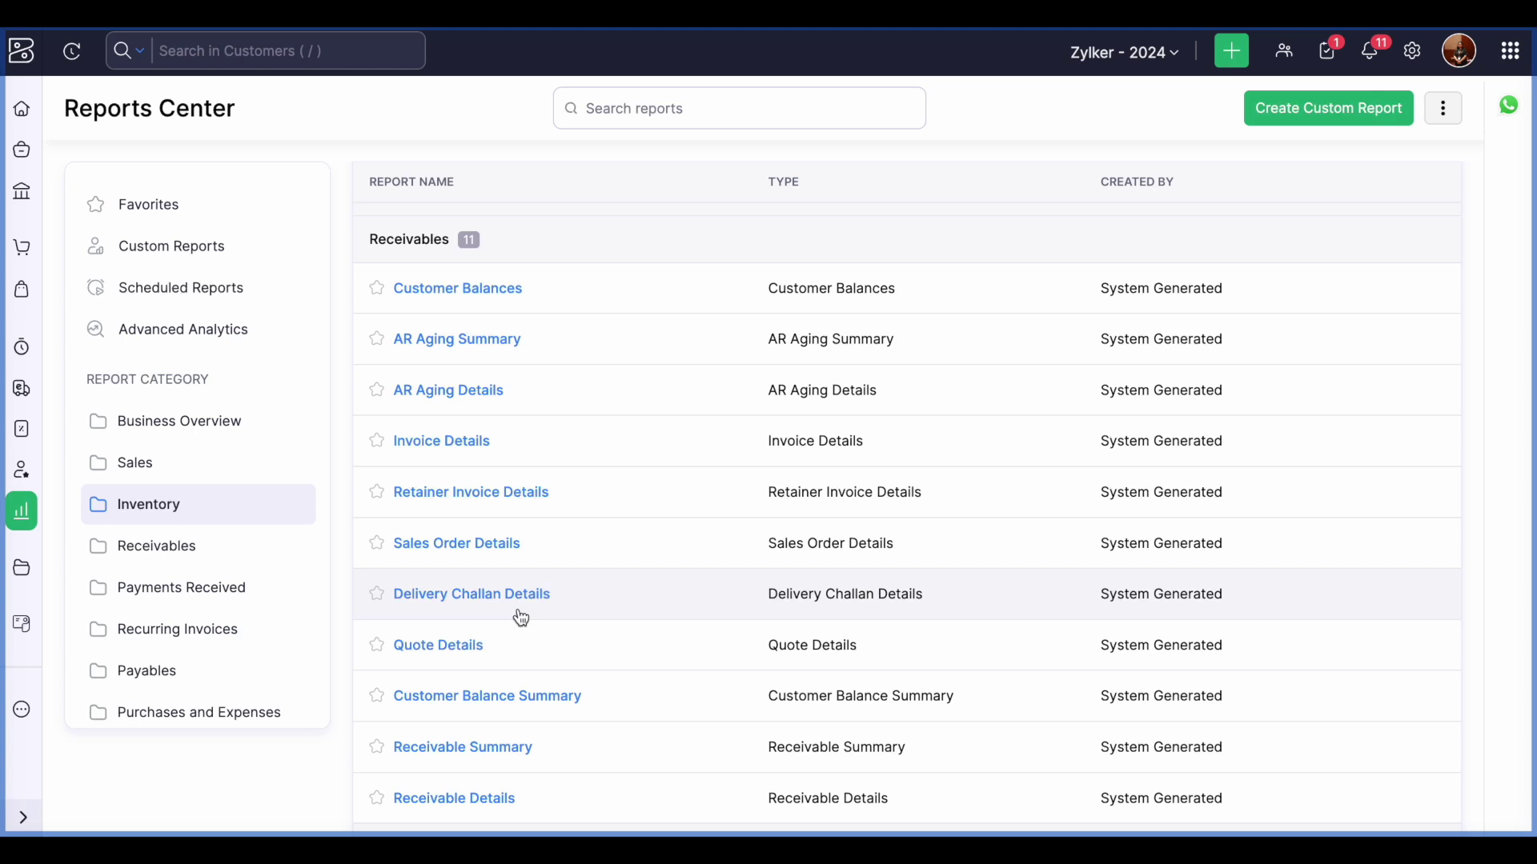
{"action": "scroll", "coordinate": [521, 617], "scroll_direction": "up", "scroll_amount": 1}
{"action": "scroll", "coordinate": [520, 613], "scroll_direction": "down", "scroll_amount": 3}
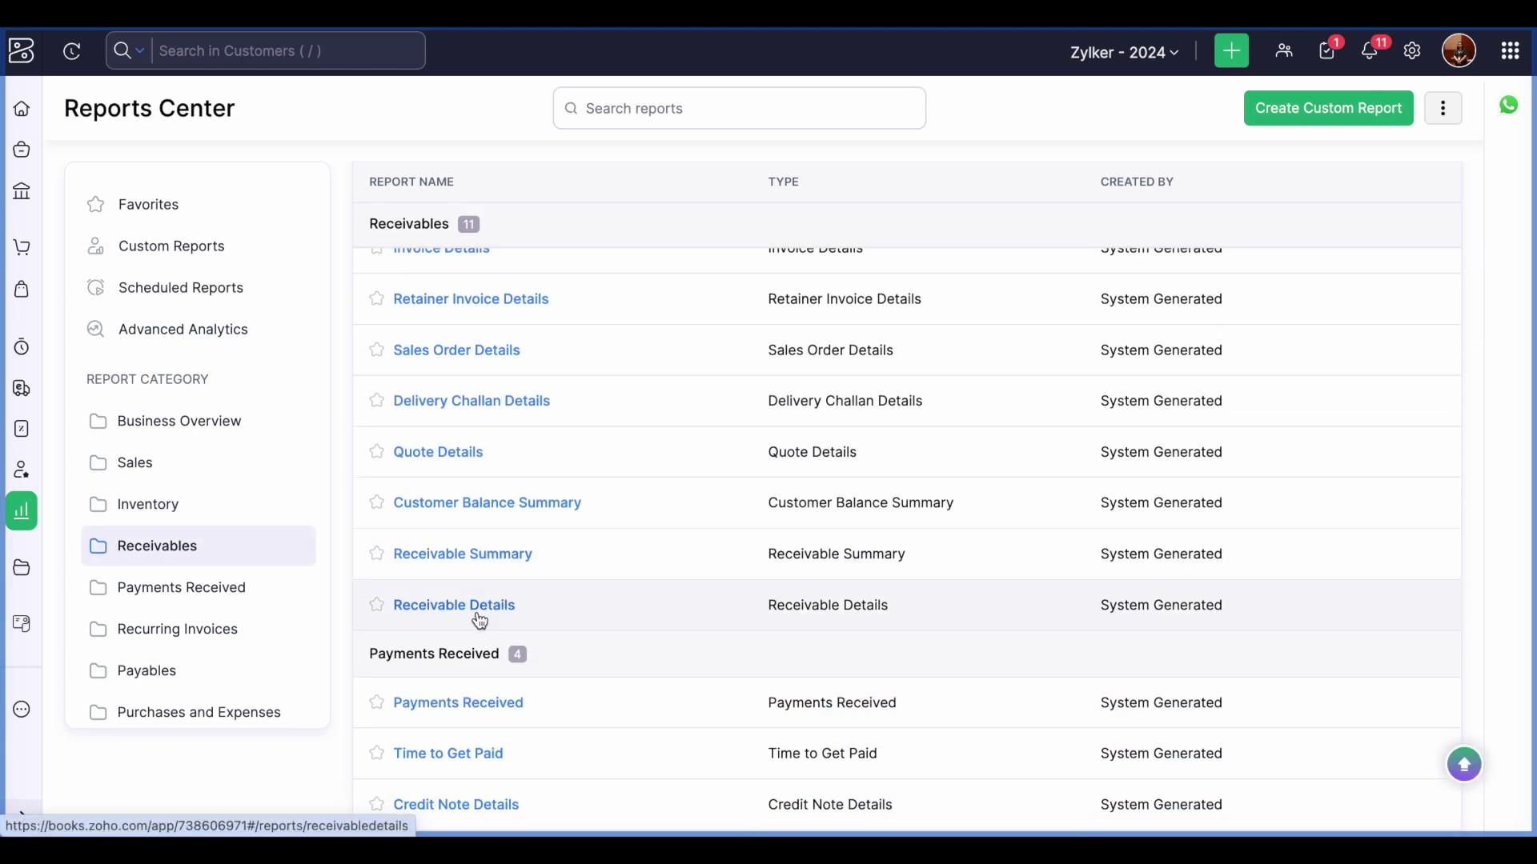
{"action": "left_click", "coordinate": [521, 556]}
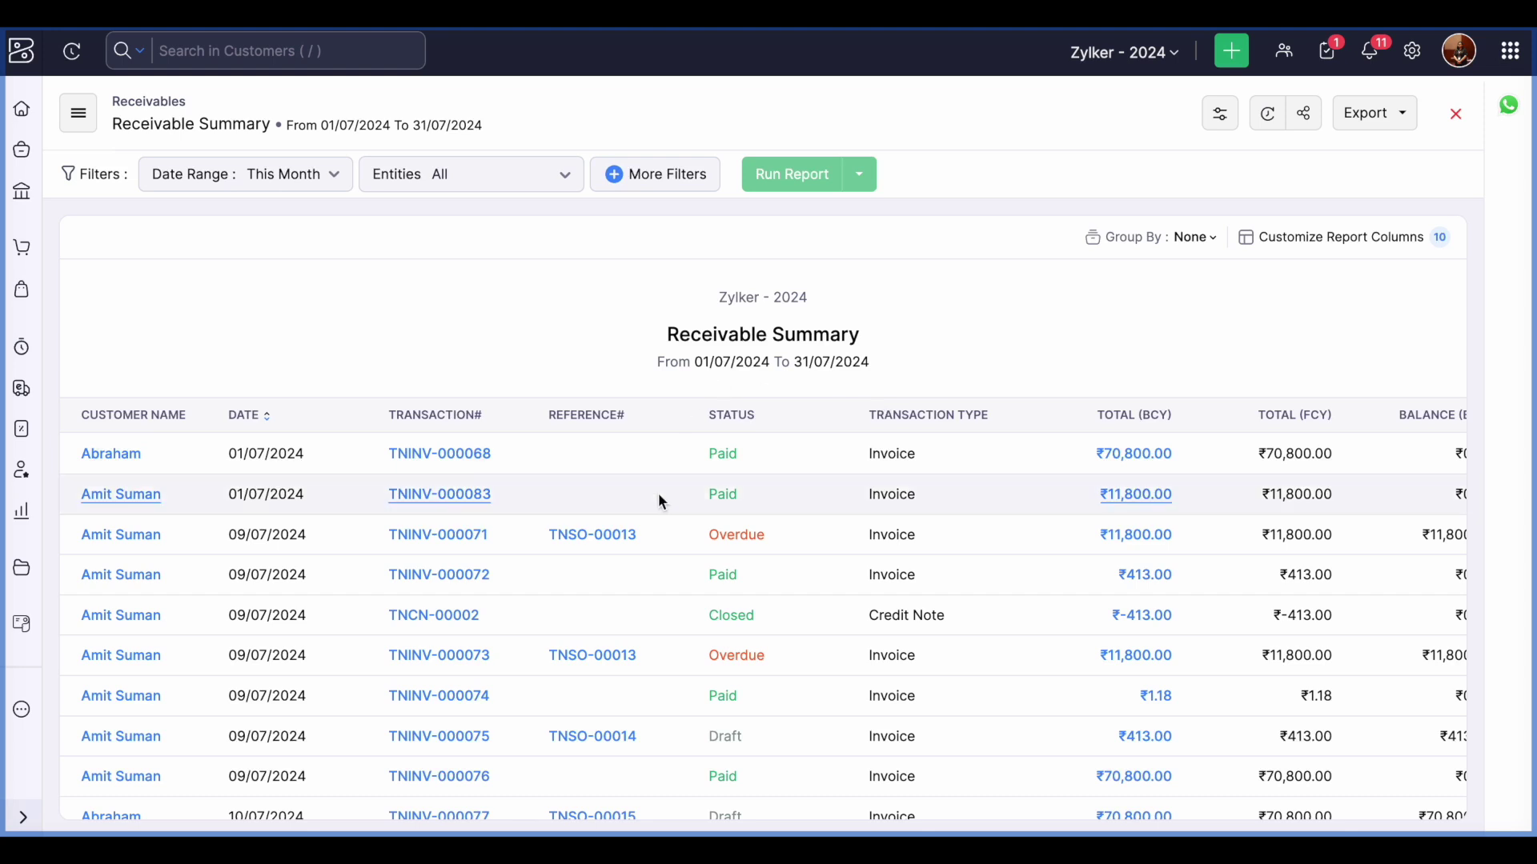
Review the Receivable Summary's entity options and the fields available for additional filters, then close the report without filtering
{"action": "left_click", "coordinate": [556, 183]}
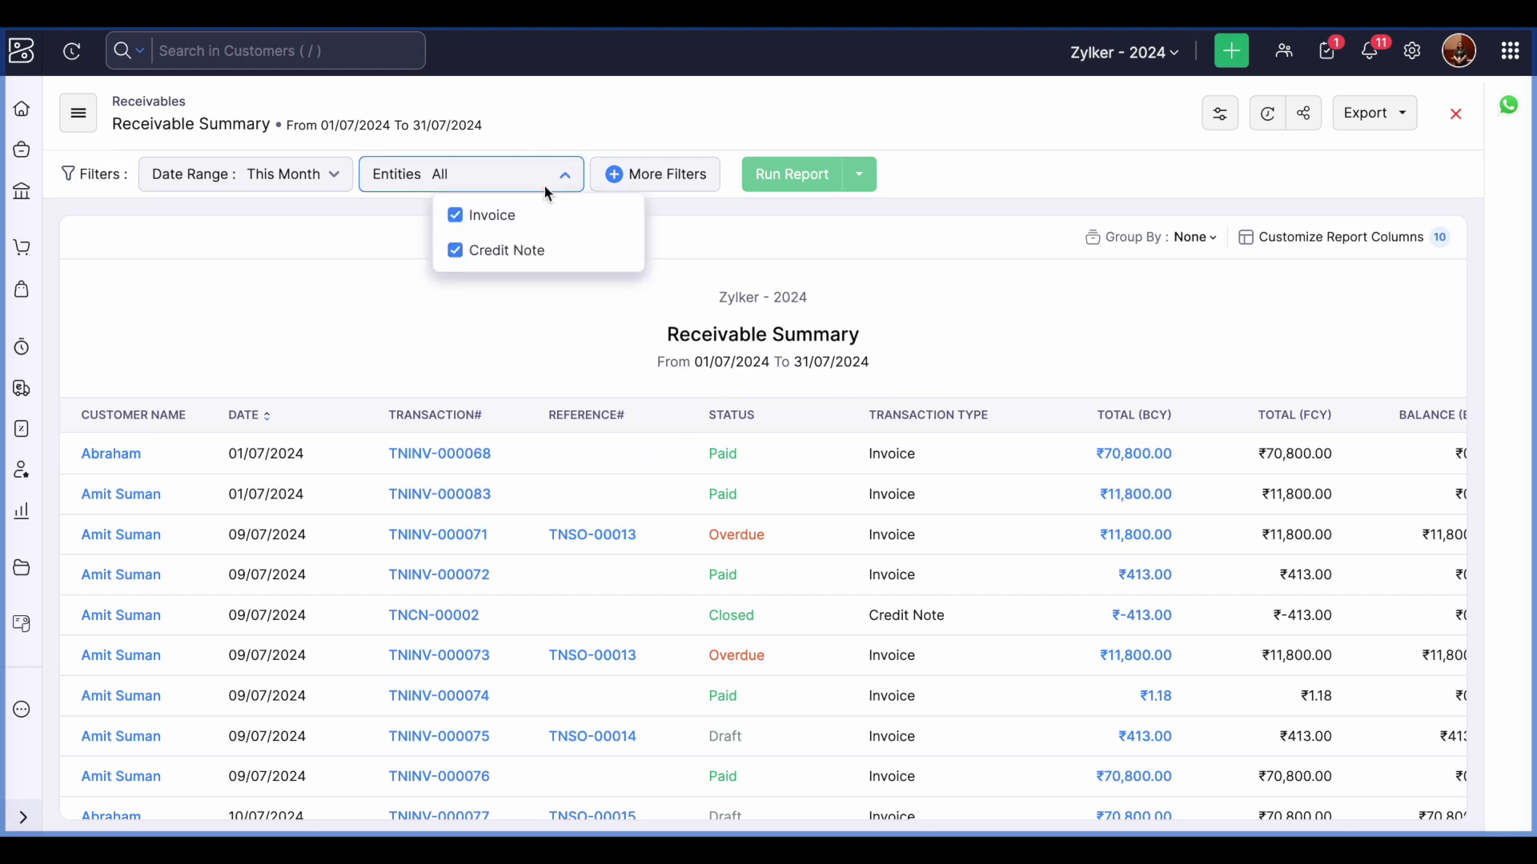
{"action": "left_click", "coordinate": [497, 311]}
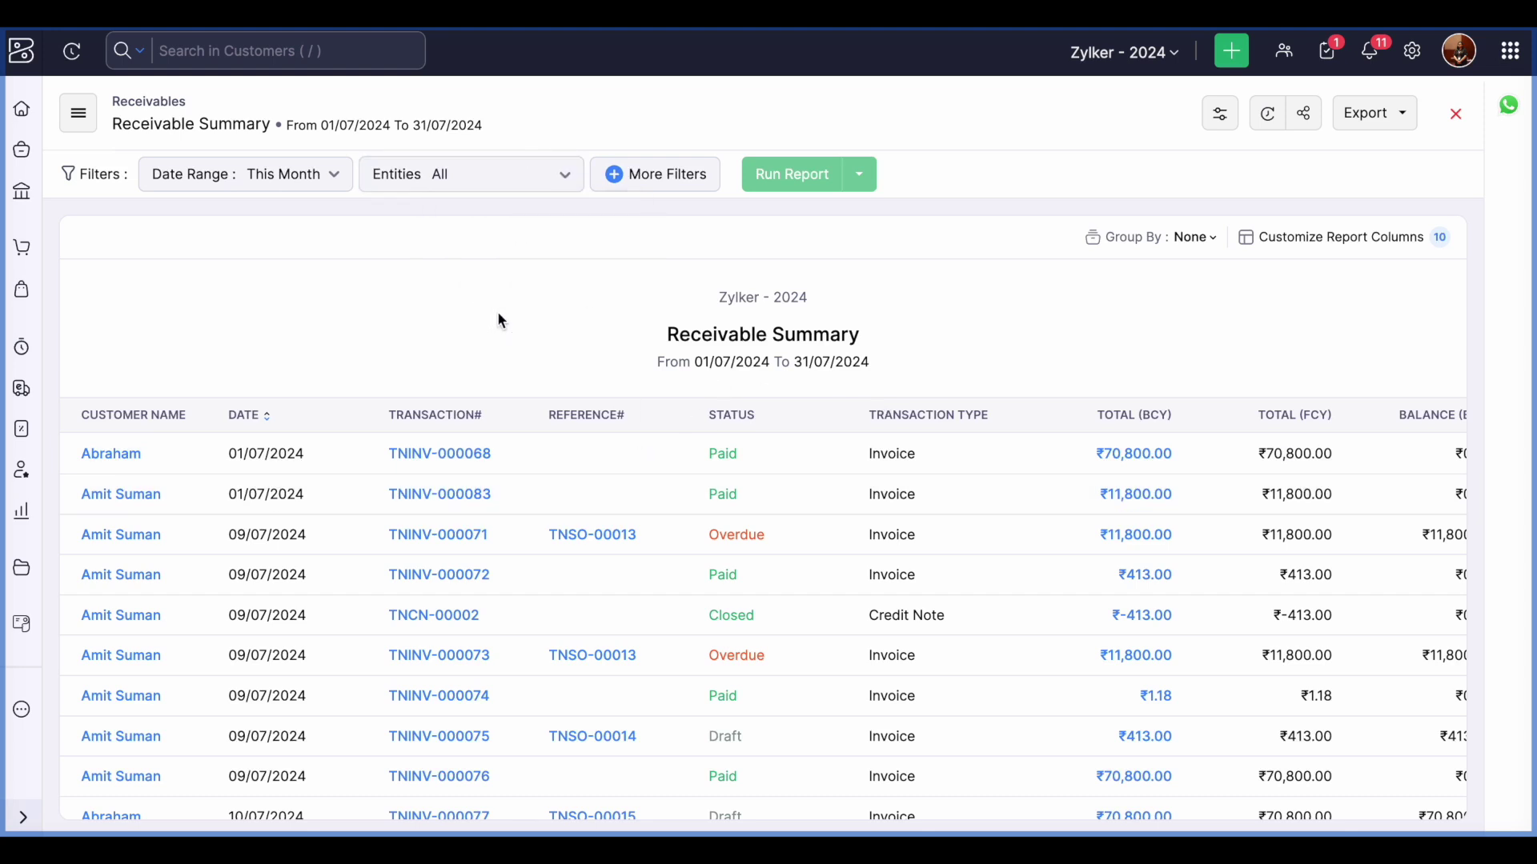
{"action": "left_click", "coordinate": [685, 172]}
{"action": "left_click", "coordinate": [240, 234]}
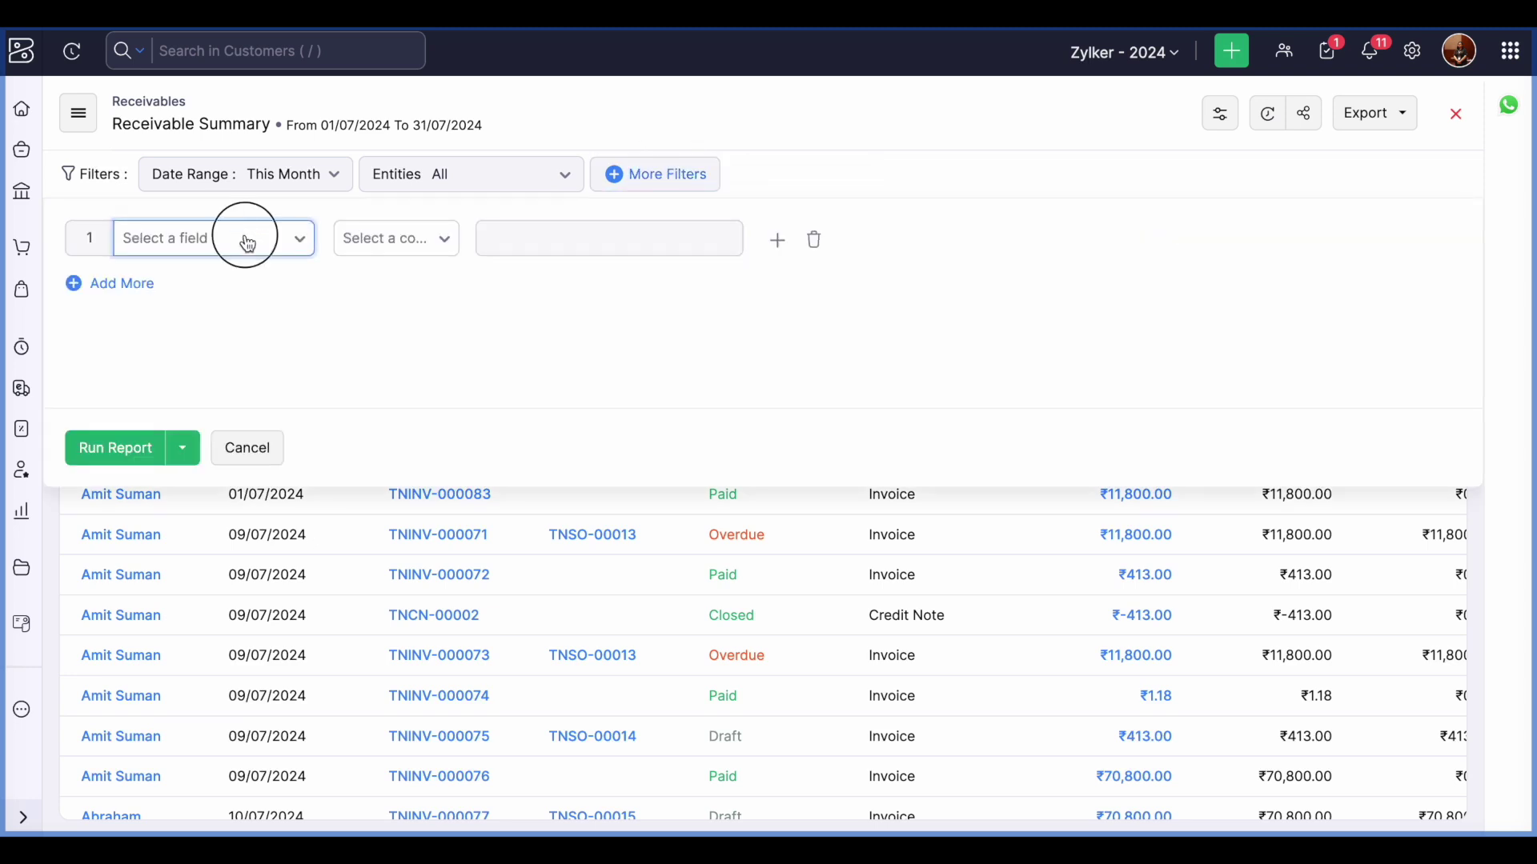
{"action": "scroll", "coordinate": [242, 402], "scroll_direction": "down", "scroll_amount": 4}
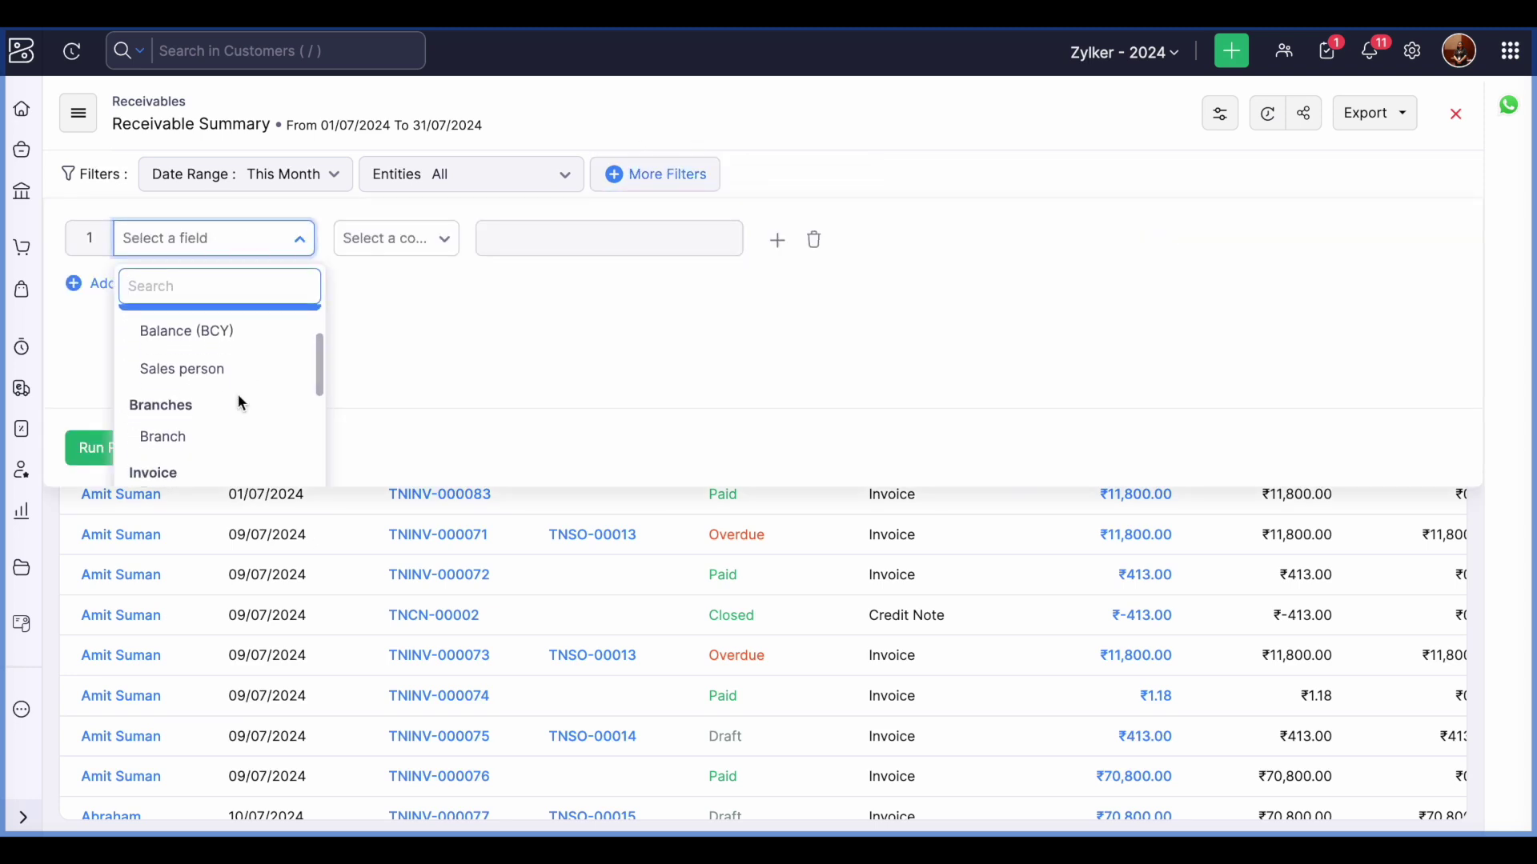
{"action": "scroll", "coordinate": [241, 403], "scroll_direction": "down", "scroll_amount": 6}
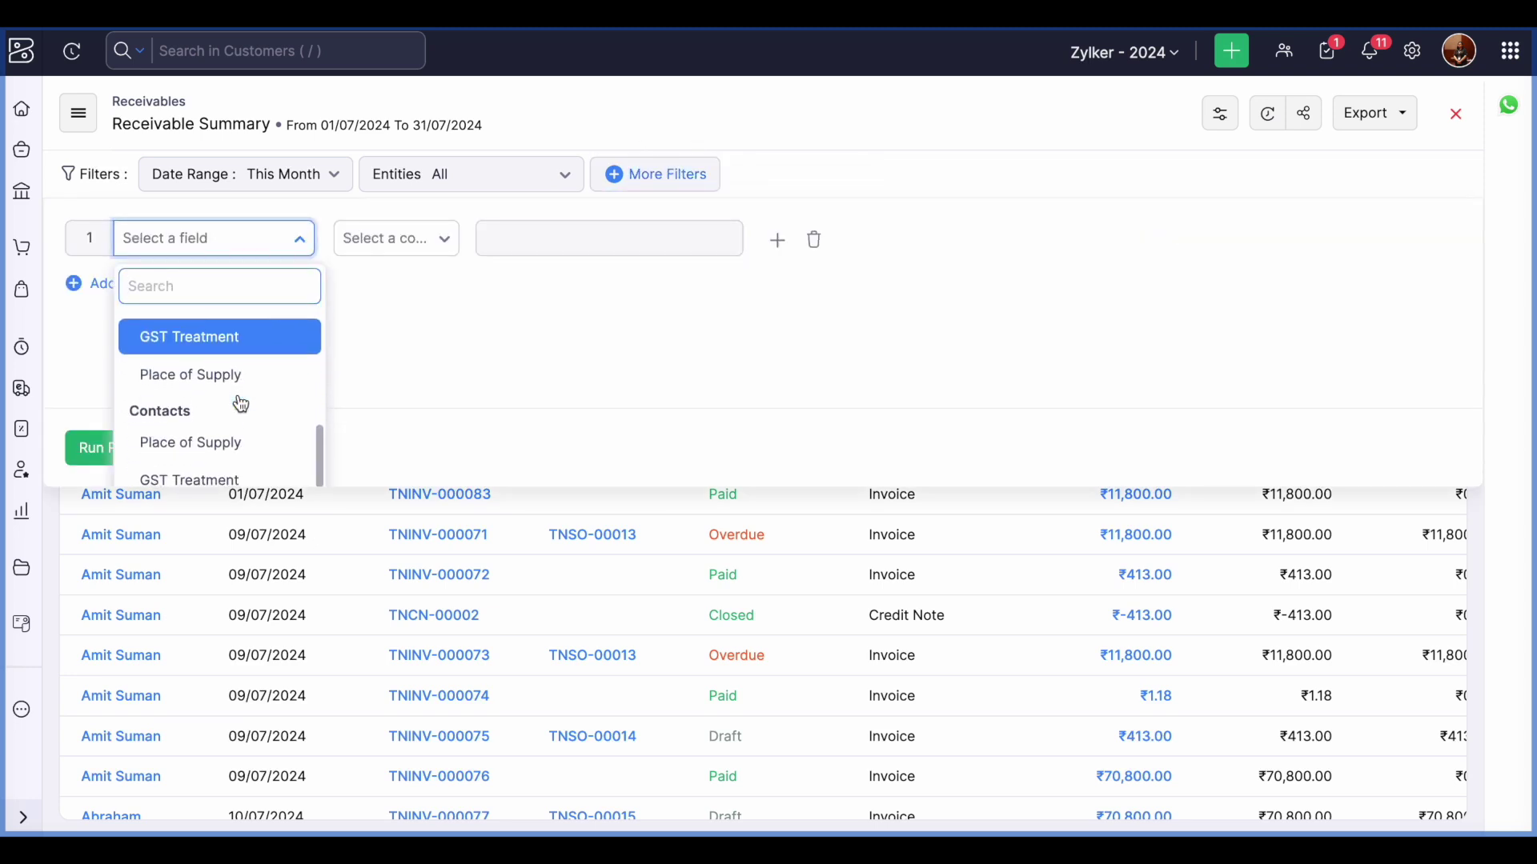
{"action": "scroll", "coordinate": [232, 405], "scroll_direction": "down", "scroll_amount": 4}
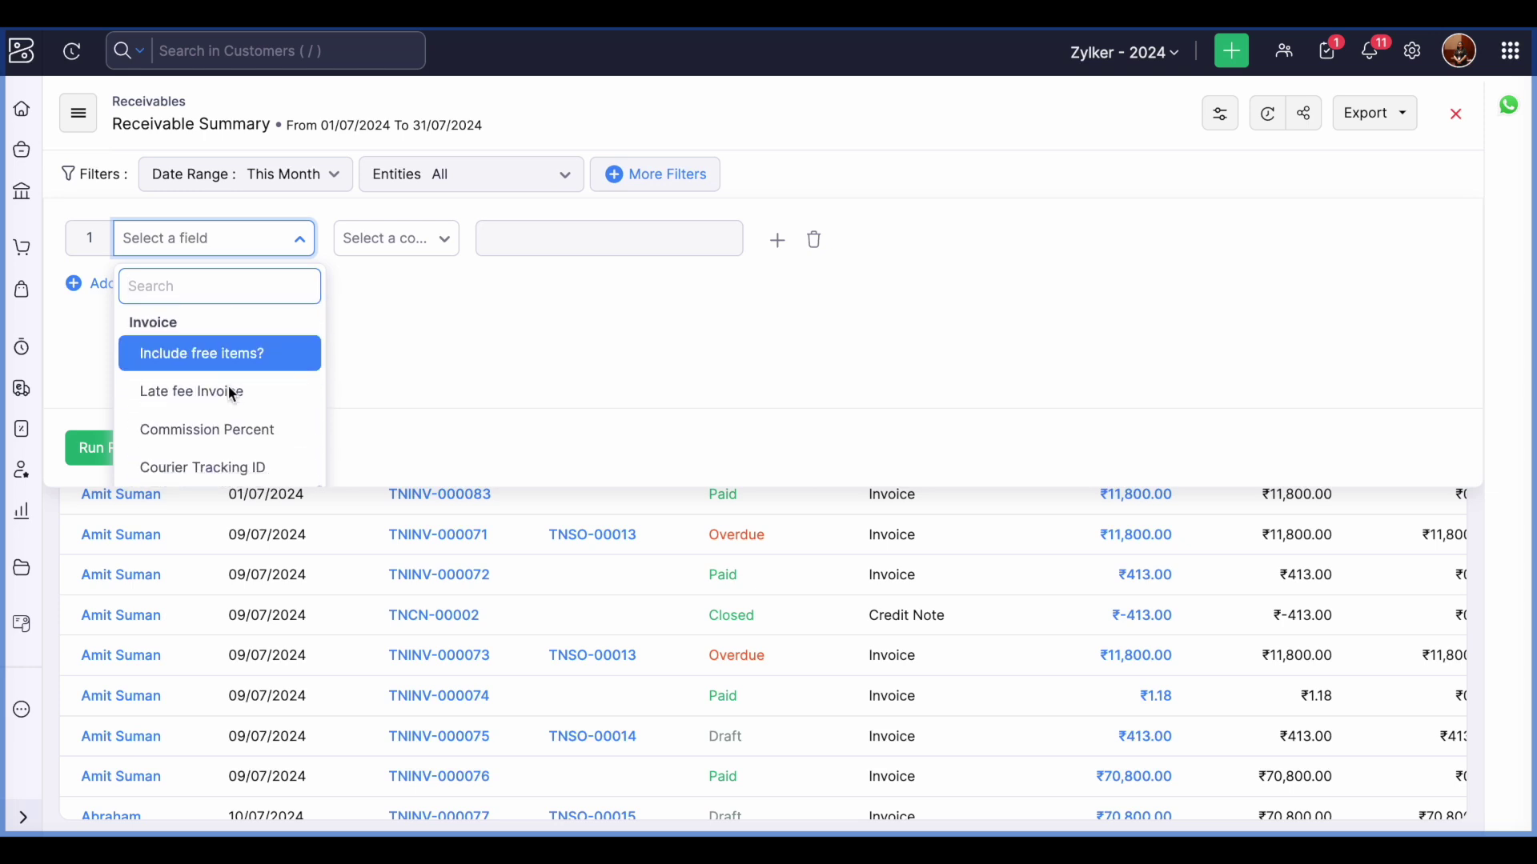
{"action": "left_click", "coordinate": [439, 384]}
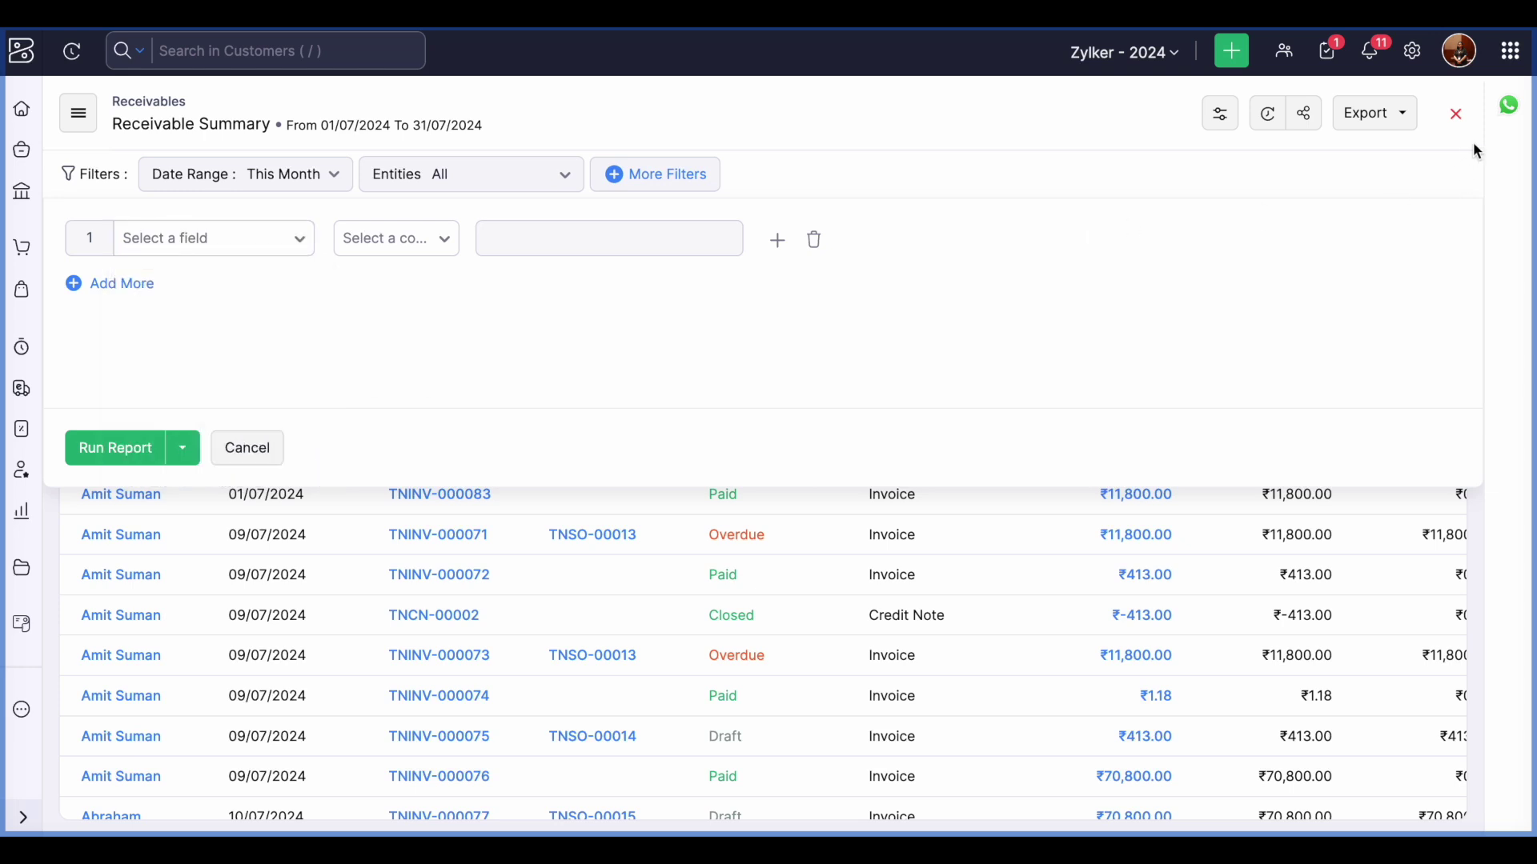
{"action": "left_click", "coordinate": [1456, 116]}
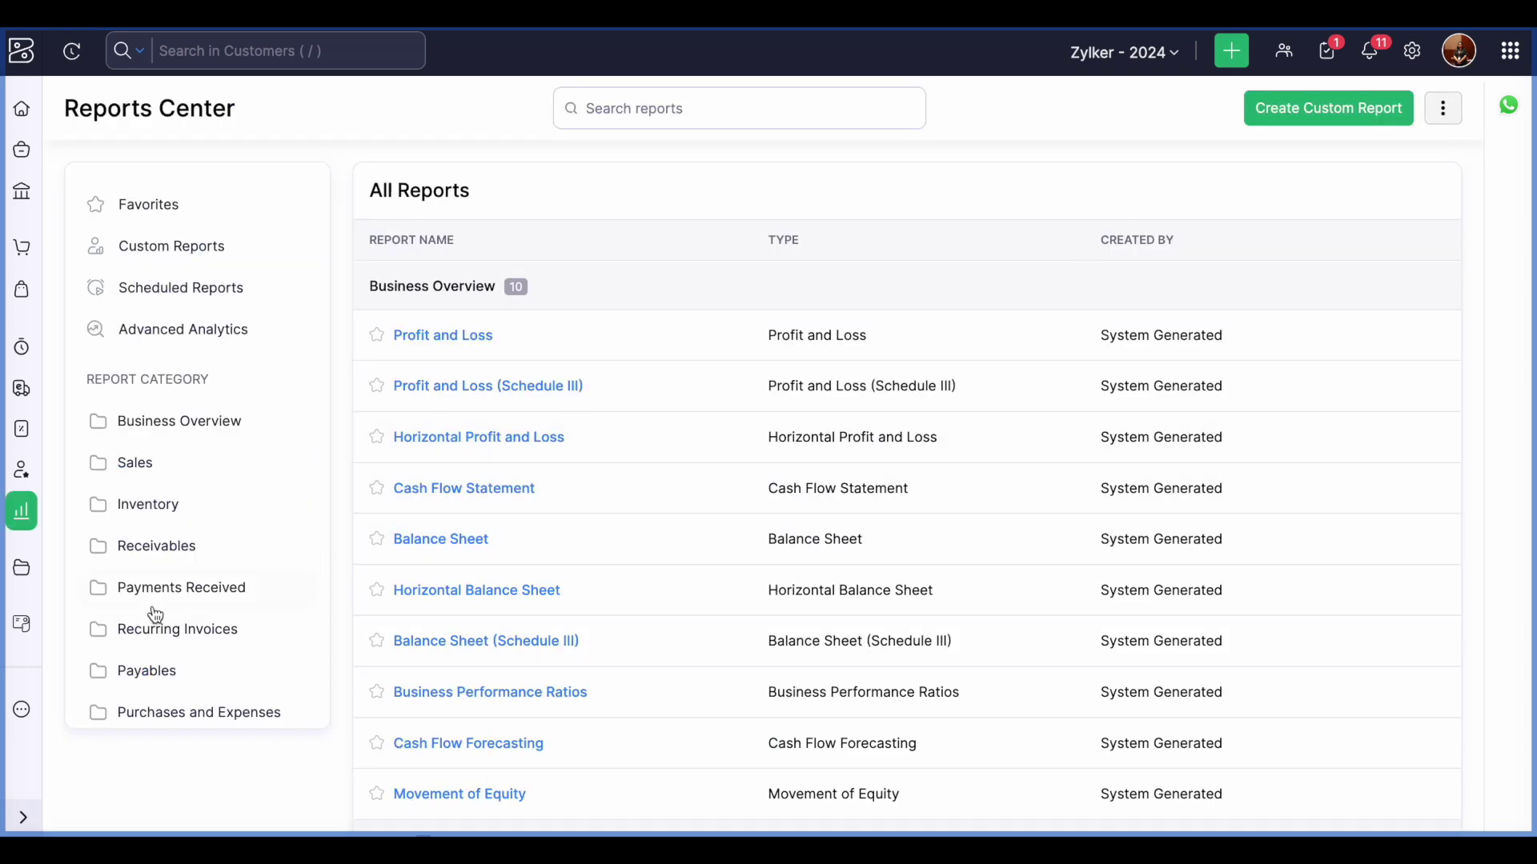
Open the Receivable Details report from the Receivables category
{"action": "scroll", "coordinate": [155, 614], "scroll_direction": "down", "scroll_amount": 3}
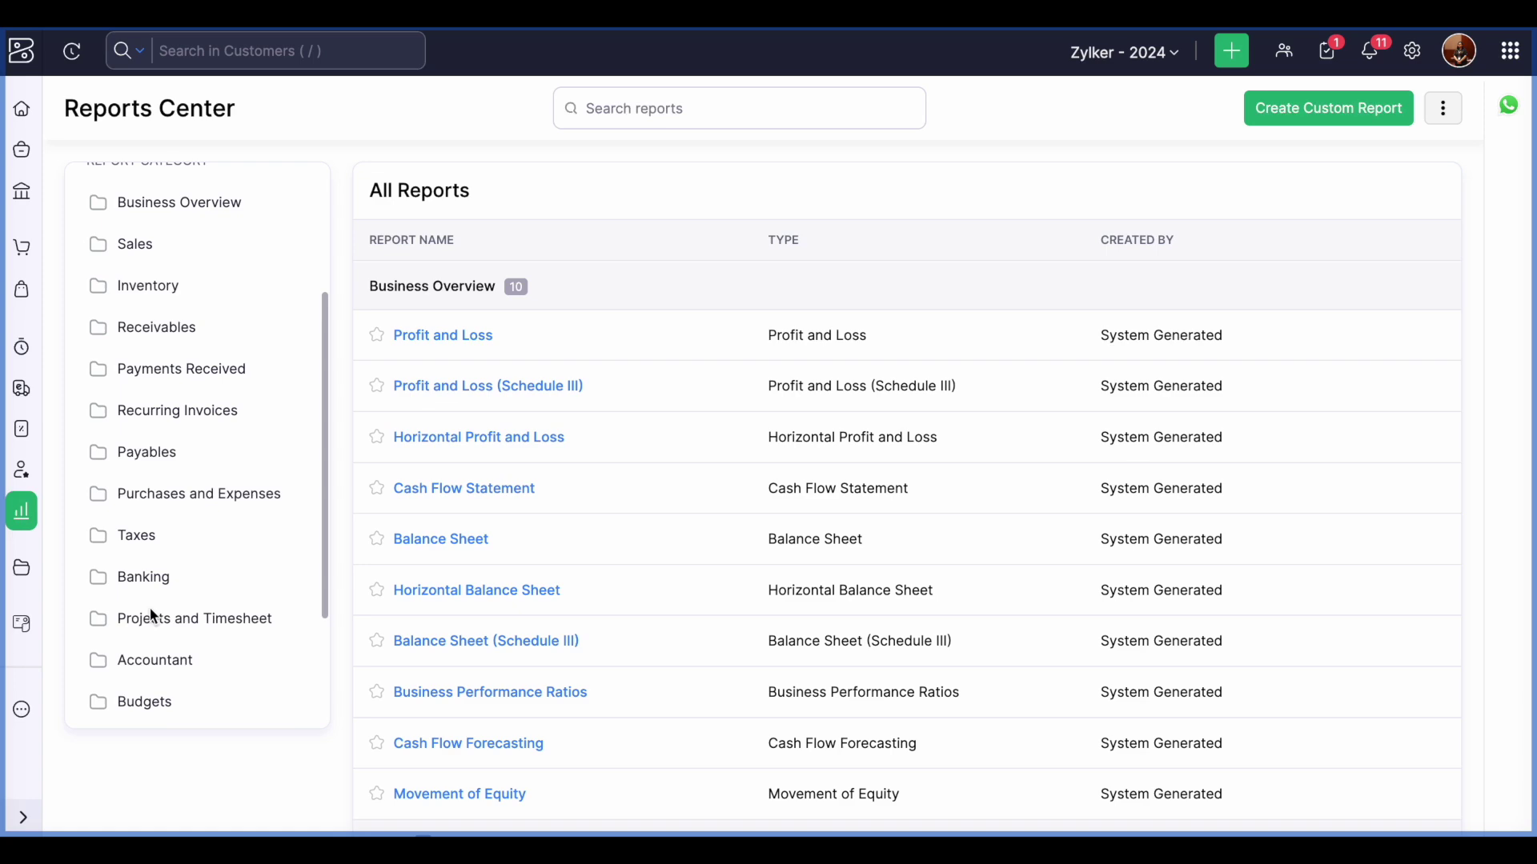
{"action": "left_click", "coordinate": [193, 345]}
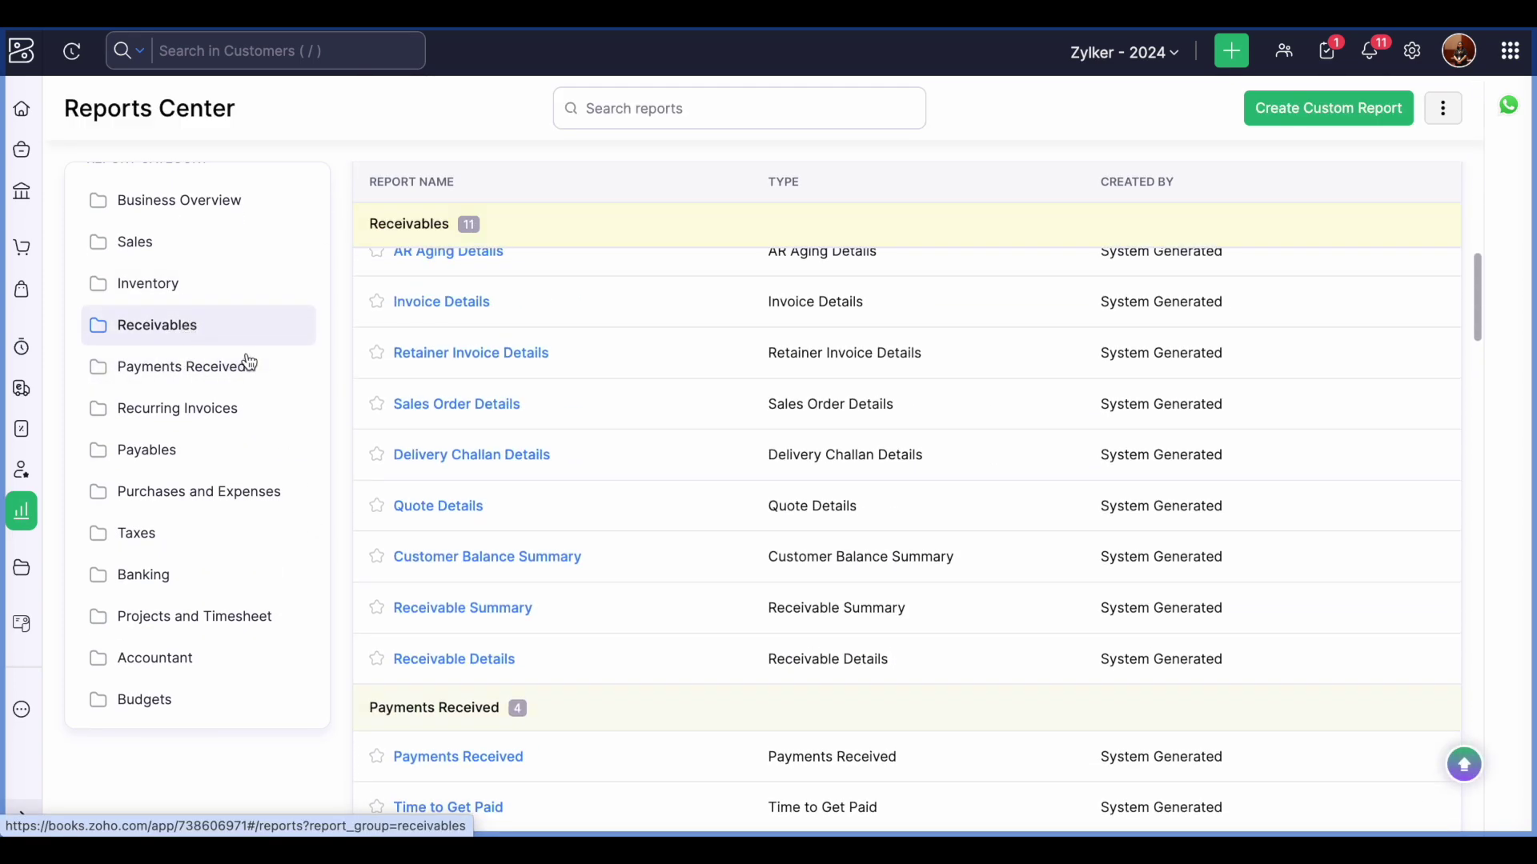
{"action": "left_click", "coordinate": [485, 660]}
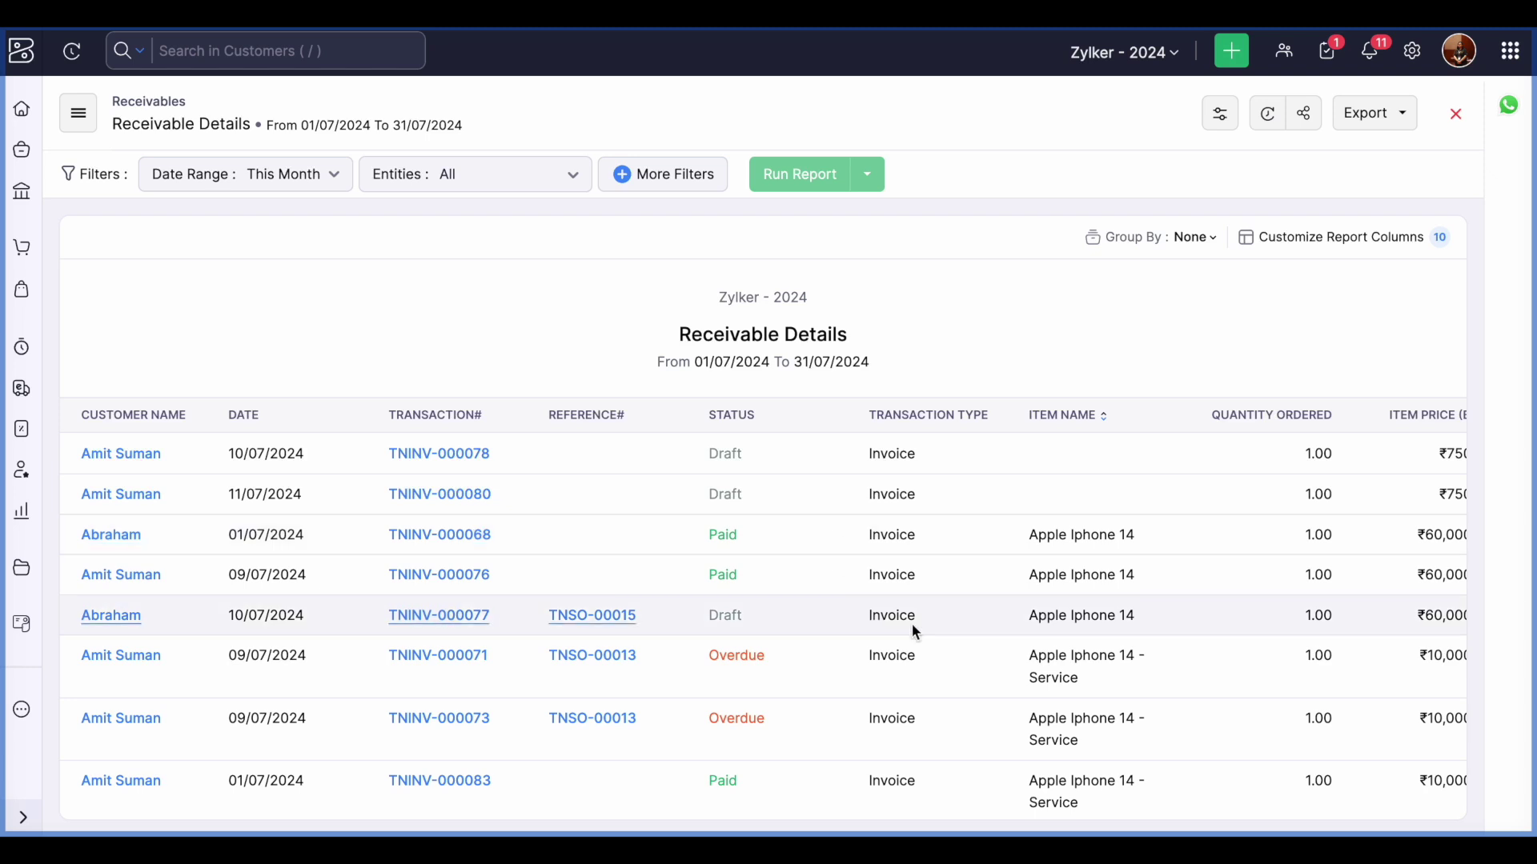
Look through the fields available for additional filters on Receivable Details, then close the report without filtering
{"action": "left_click", "coordinate": [712, 177]}
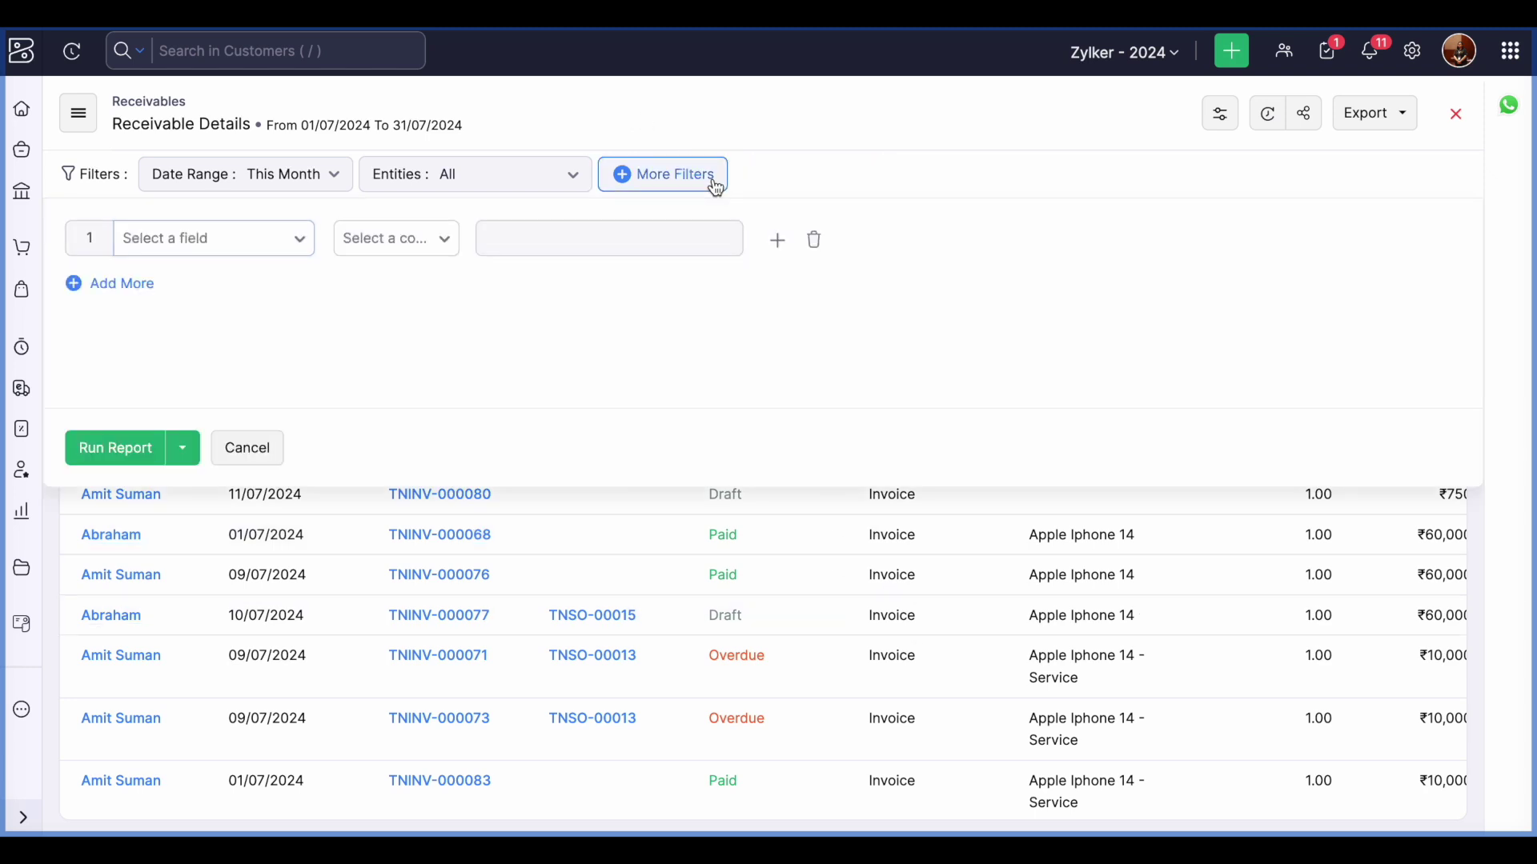
{"action": "left_click", "coordinate": [277, 242]}
{"action": "scroll", "coordinate": [253, 405], "scroll_direction": "down", "scroll_amount": 5}
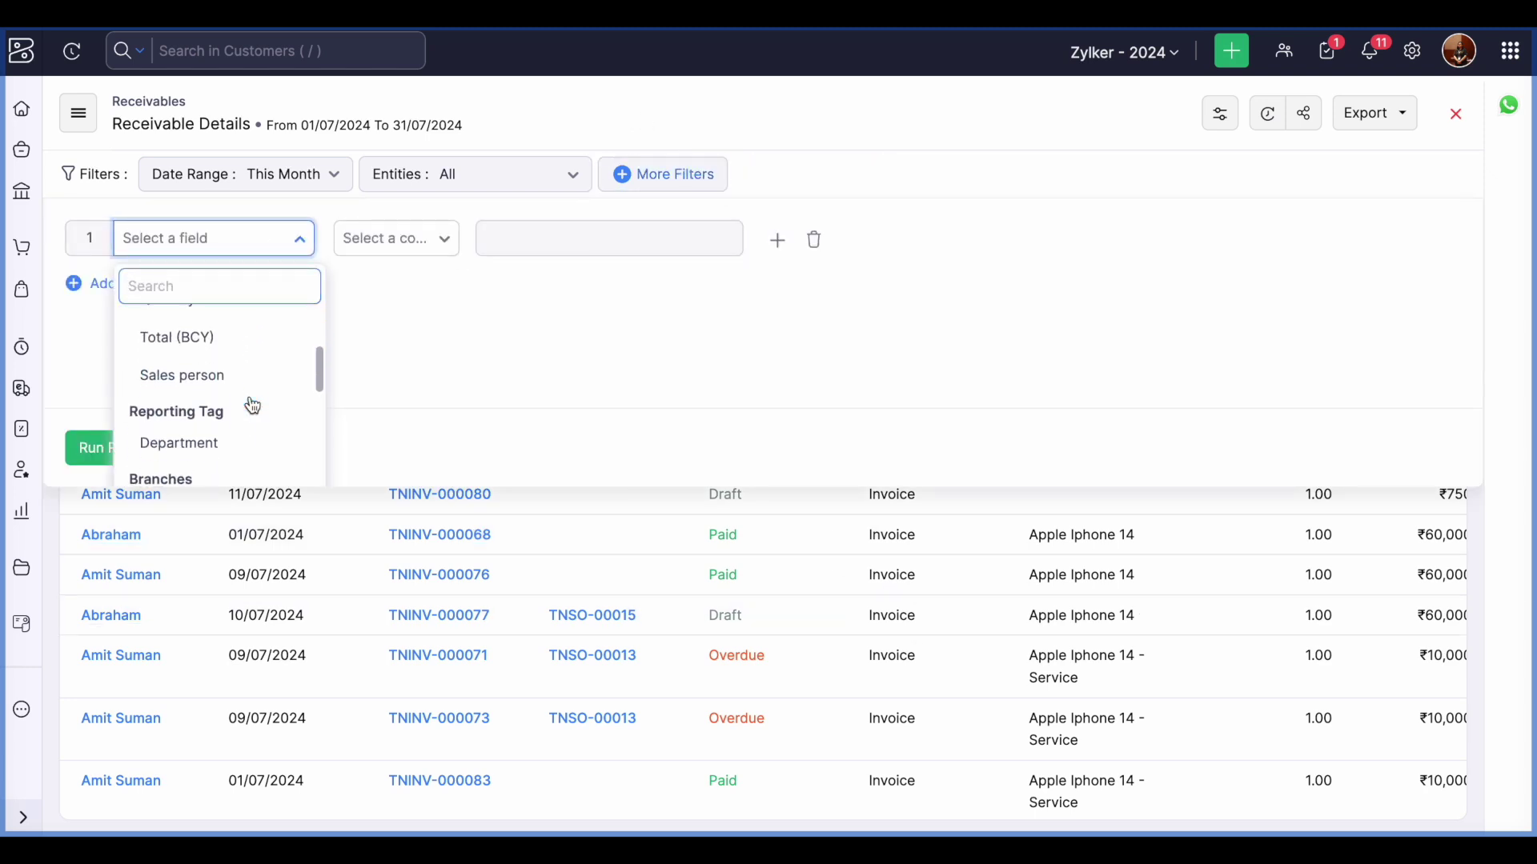
{"action": "scroll", "coordinate": [253, 406], "scroll_direction": "down", "scroll_amount": 5}
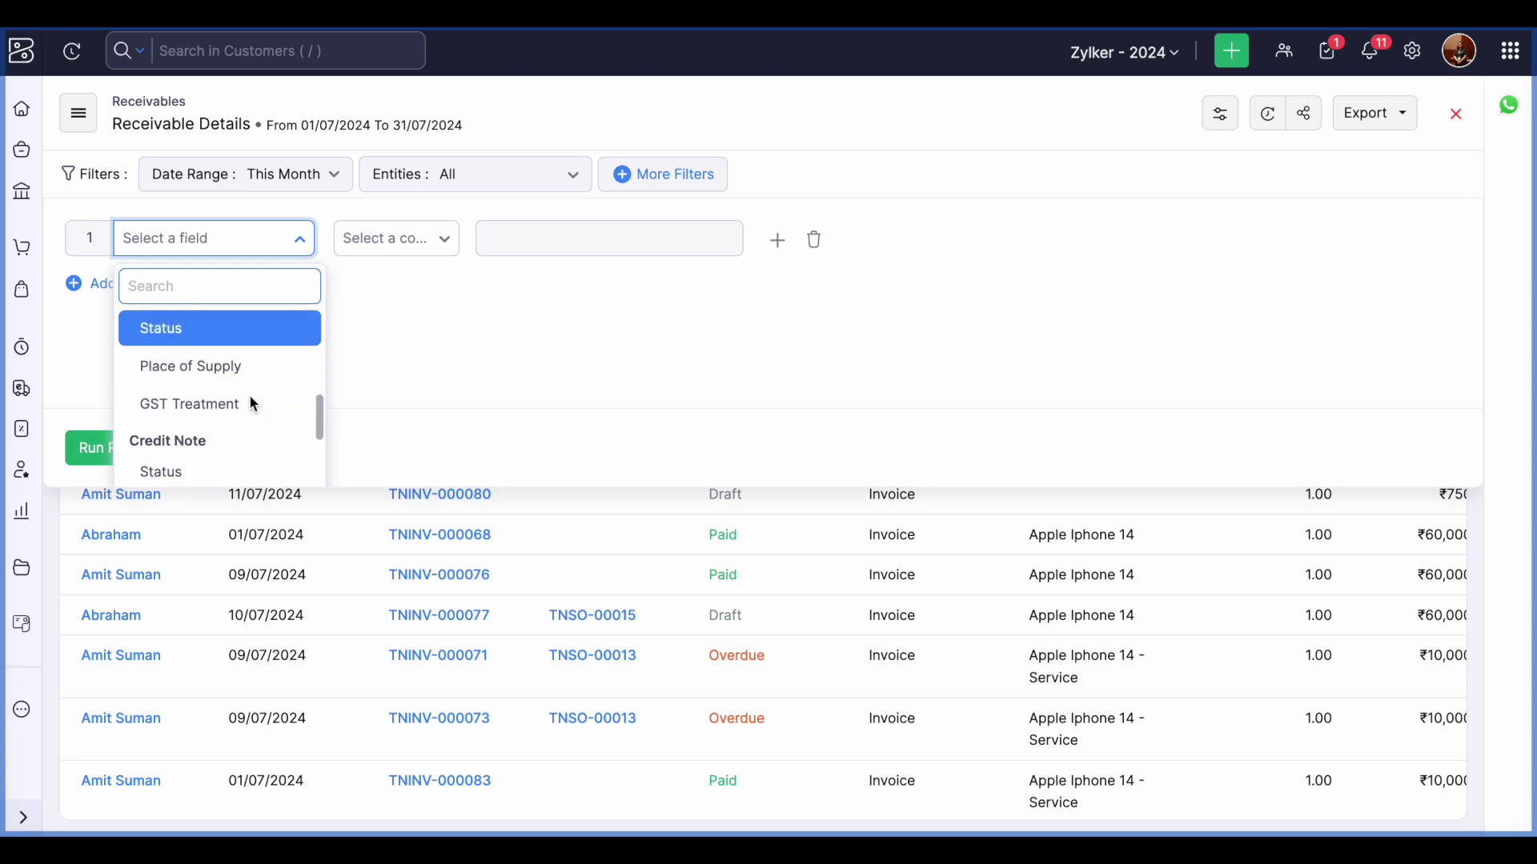
{"action": "scroll", "coordinate": [260, 340], "scroll_direction": "down", "scroll_amount": 2}
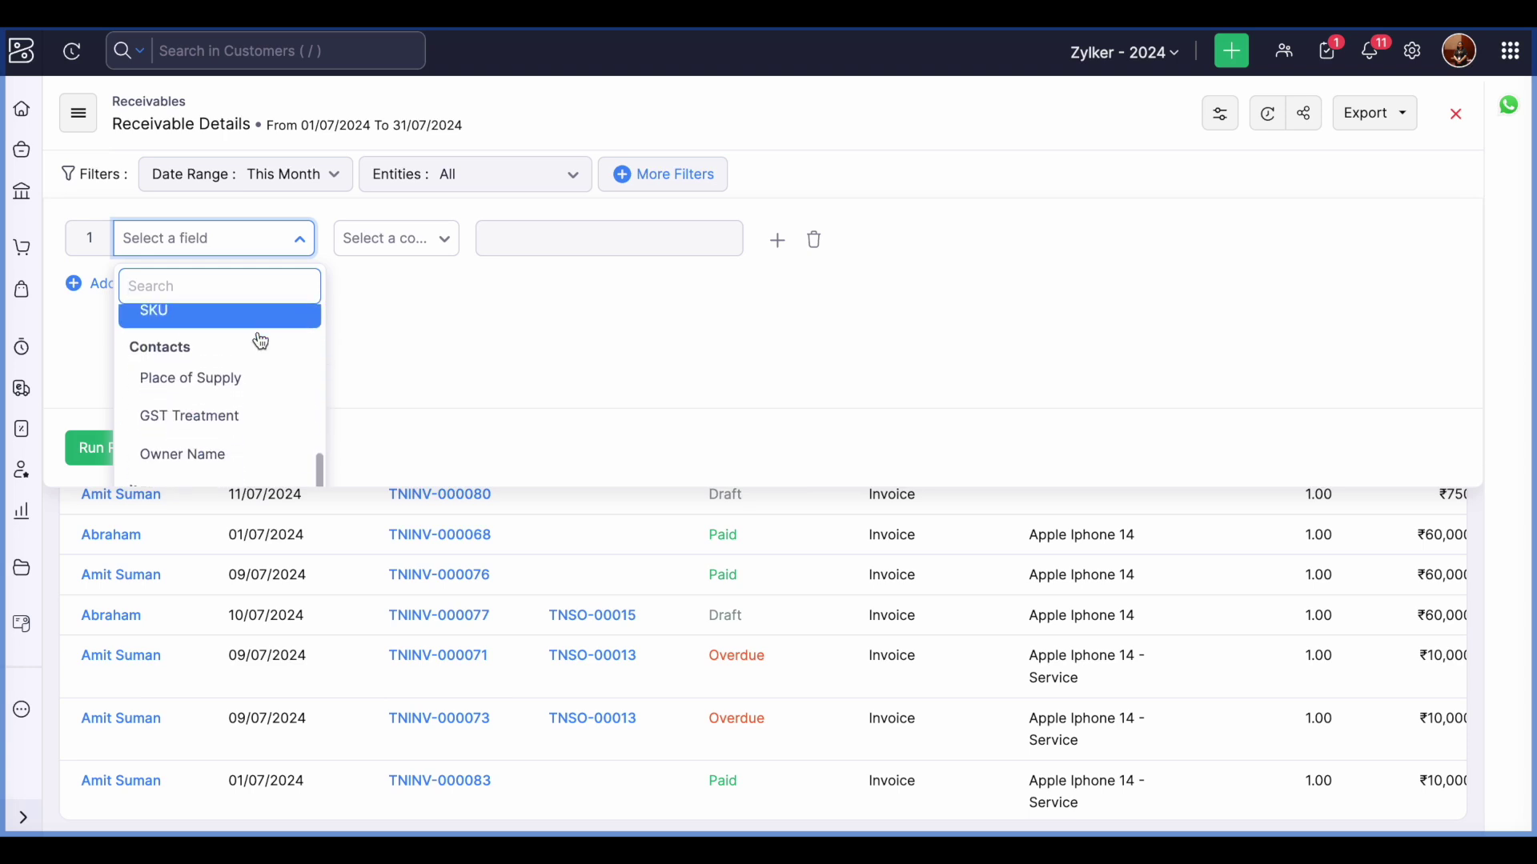
{"action": "left_click", "coordinate": [1456, 114]}
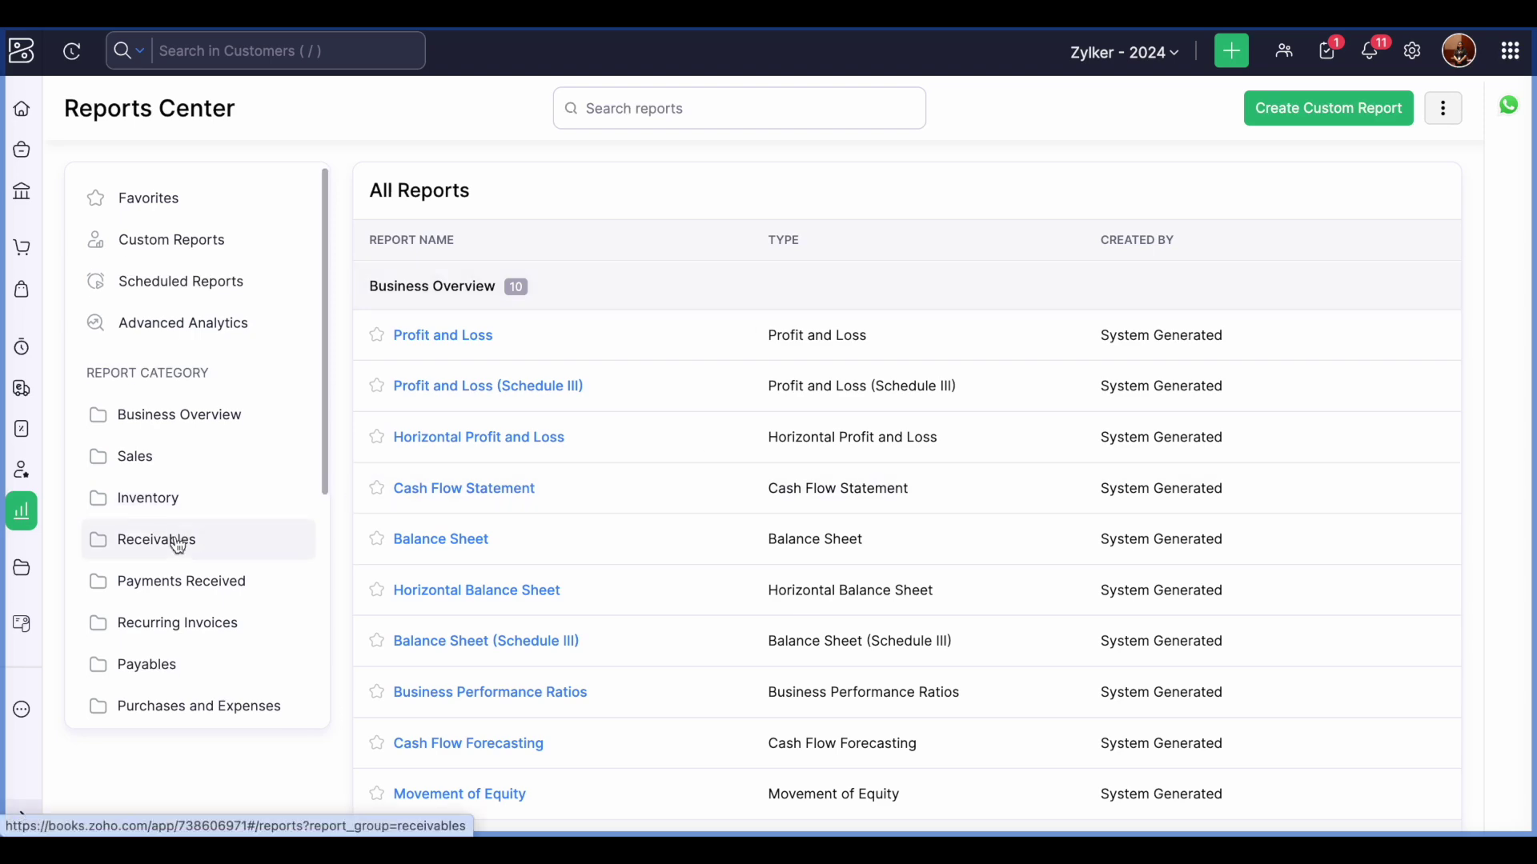
View the AR Aging Details report from the Receivables category, then return to the Reports Center
{"action": "scroll", "coordinate": [179, 540], "scroll_direction": "down", "scroll_amount": 1}
{"action": "left_click", "coordinate": [162, 613]}
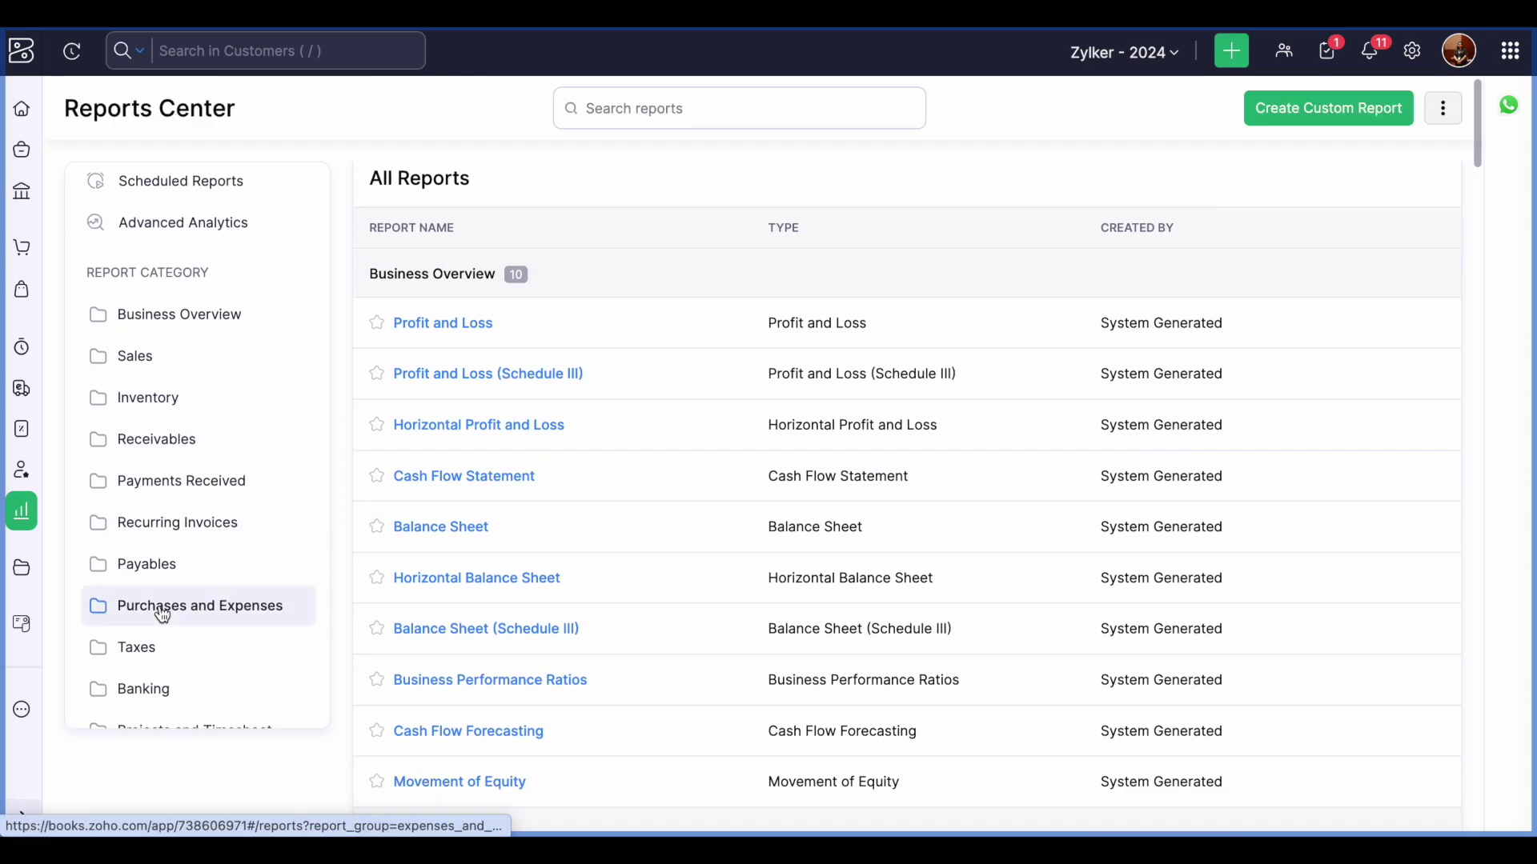
{"action": "left_click", "coordinate": [187, 439]}
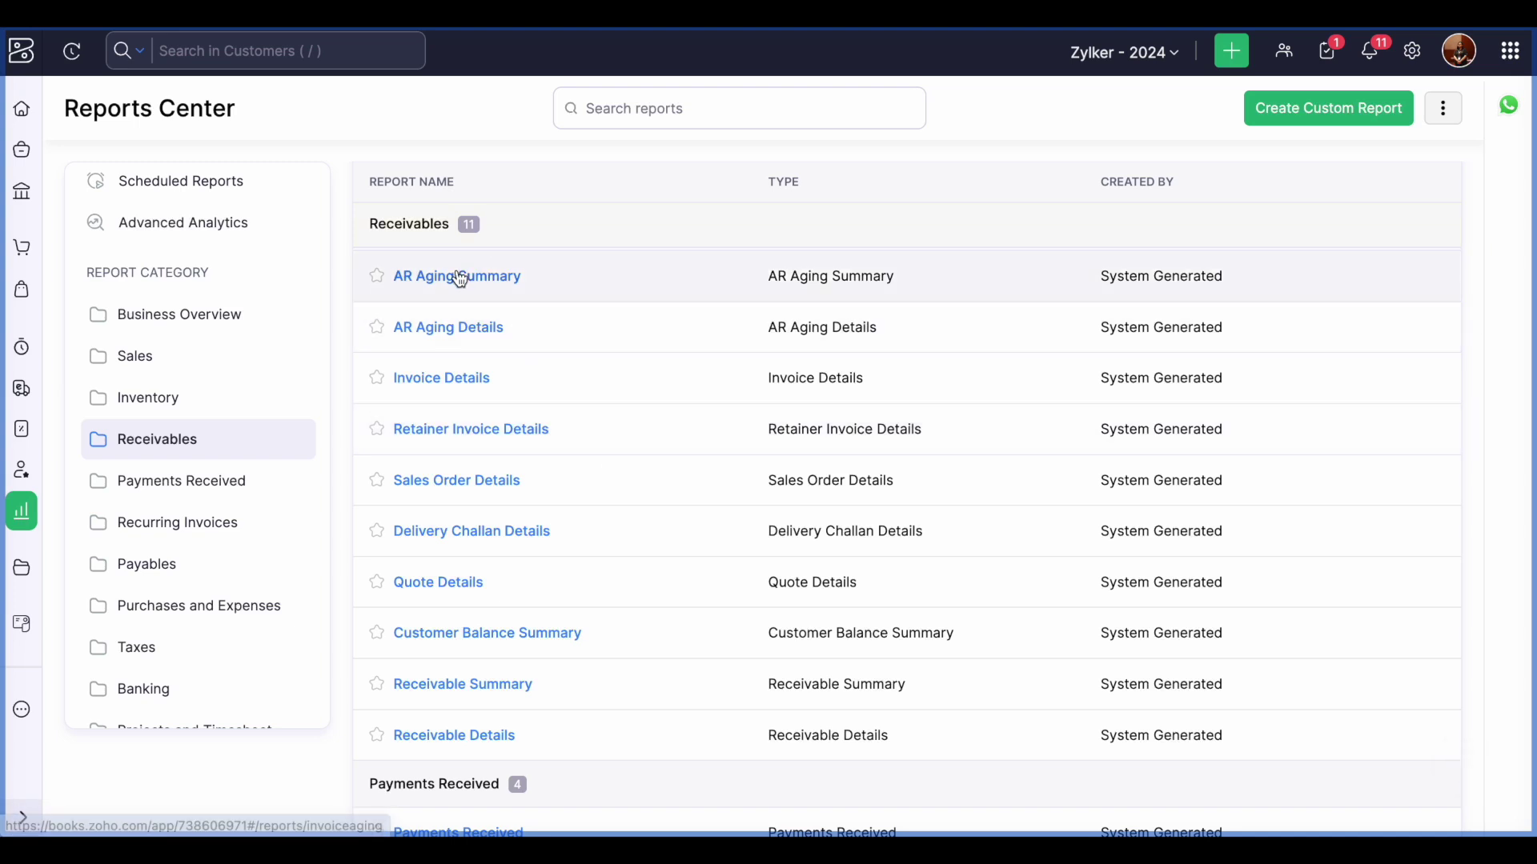
{"action": "left_click", "coordinate": [449, 325]}
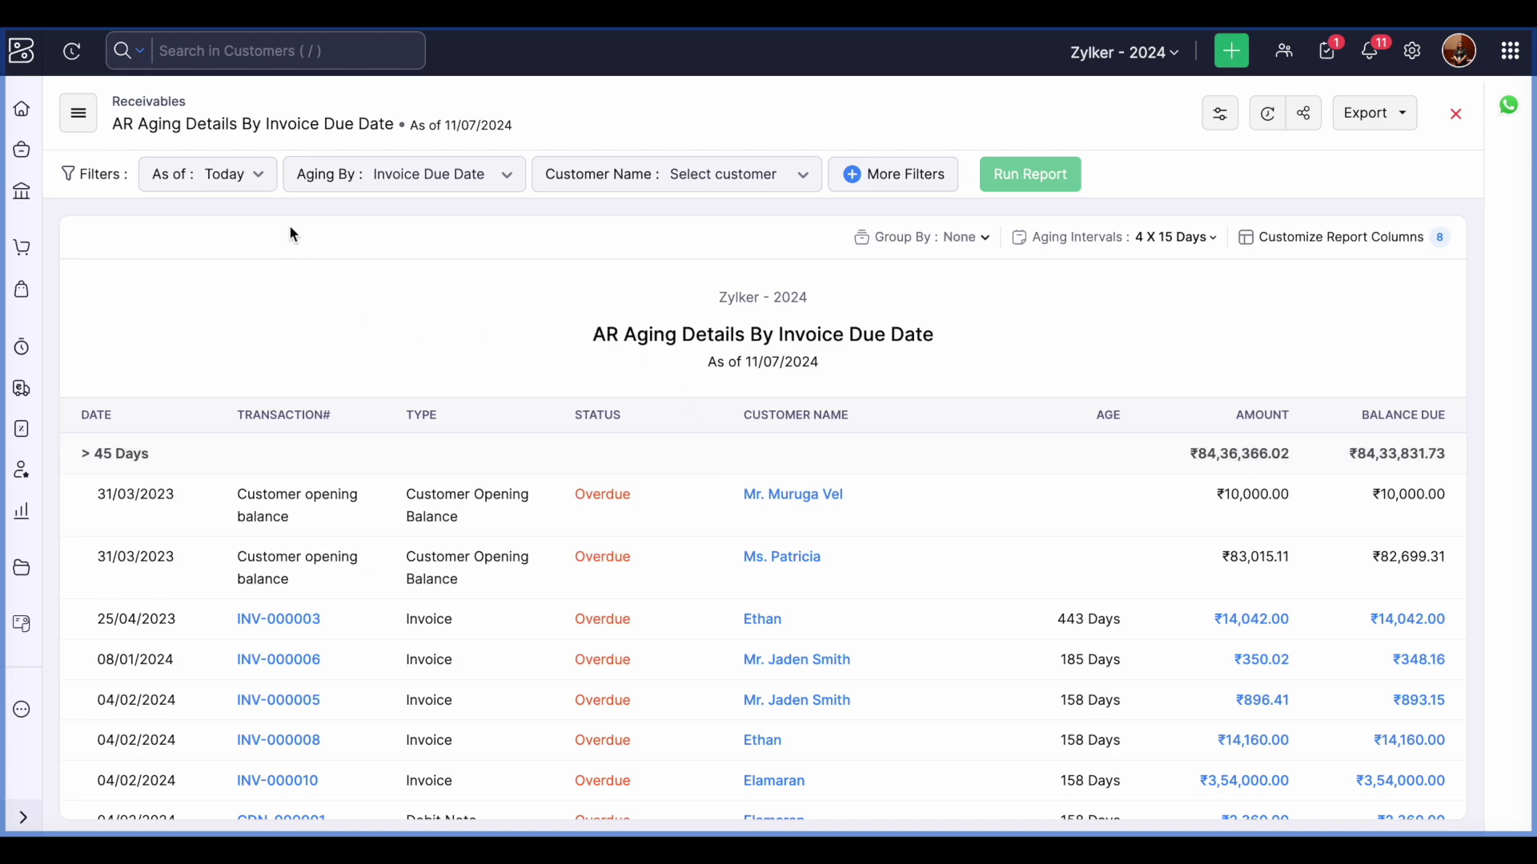
{"action": "left_click", "coordinate": [22, 511]}
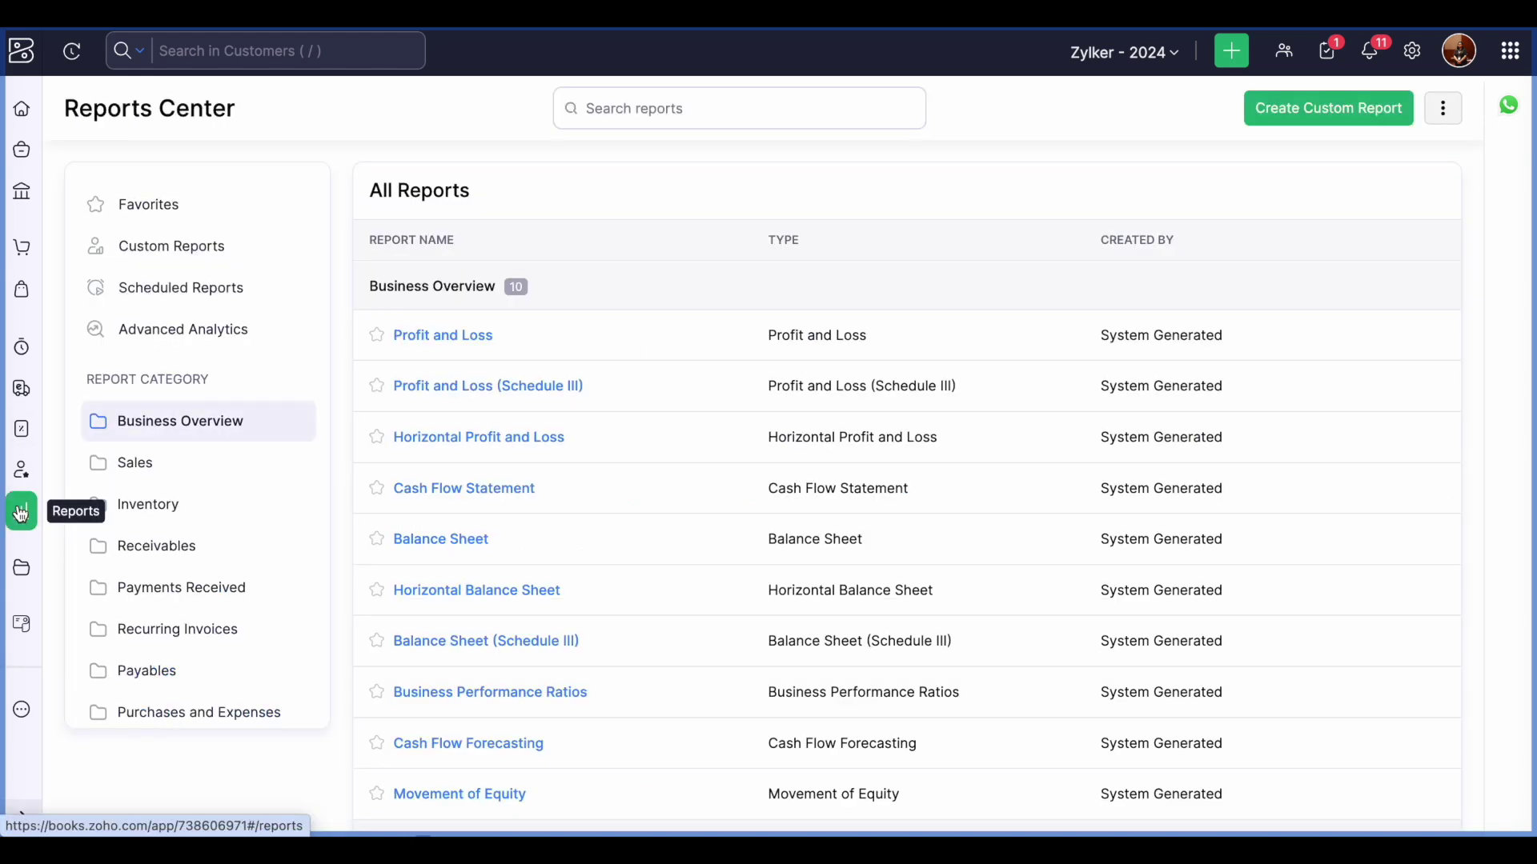
Open the Customer Balance Summary report from the Receivables category
{"action": "left_click", "coordinate": [196, 551]}
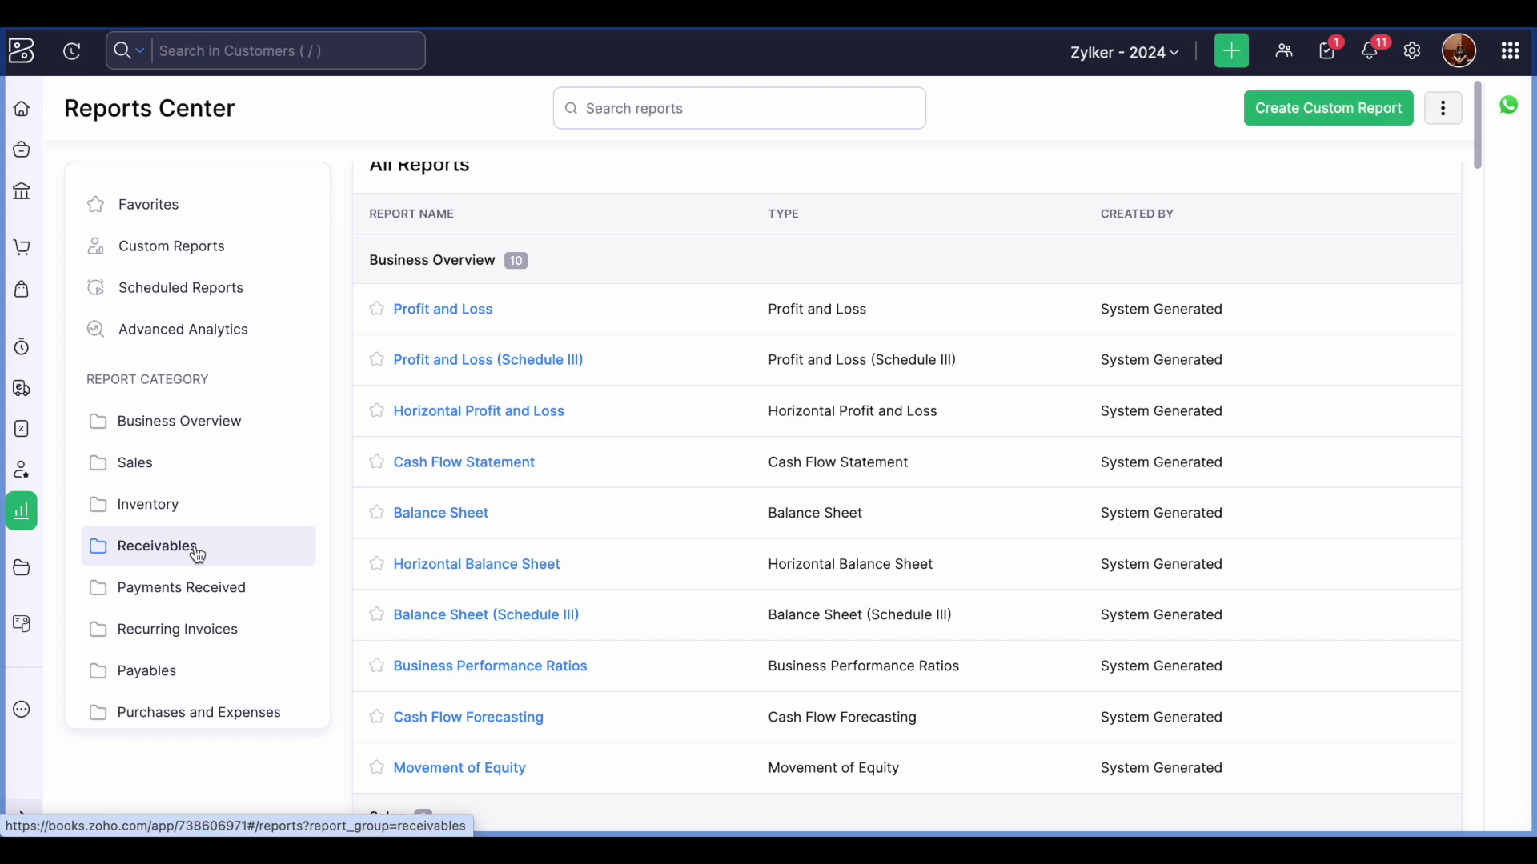
{"action": "left_click", "coordinate": [206, 631]}
{"action": "scroll", "coordinate": [618, 578], "scroll_direction": "down", "scroll_amount": 1}
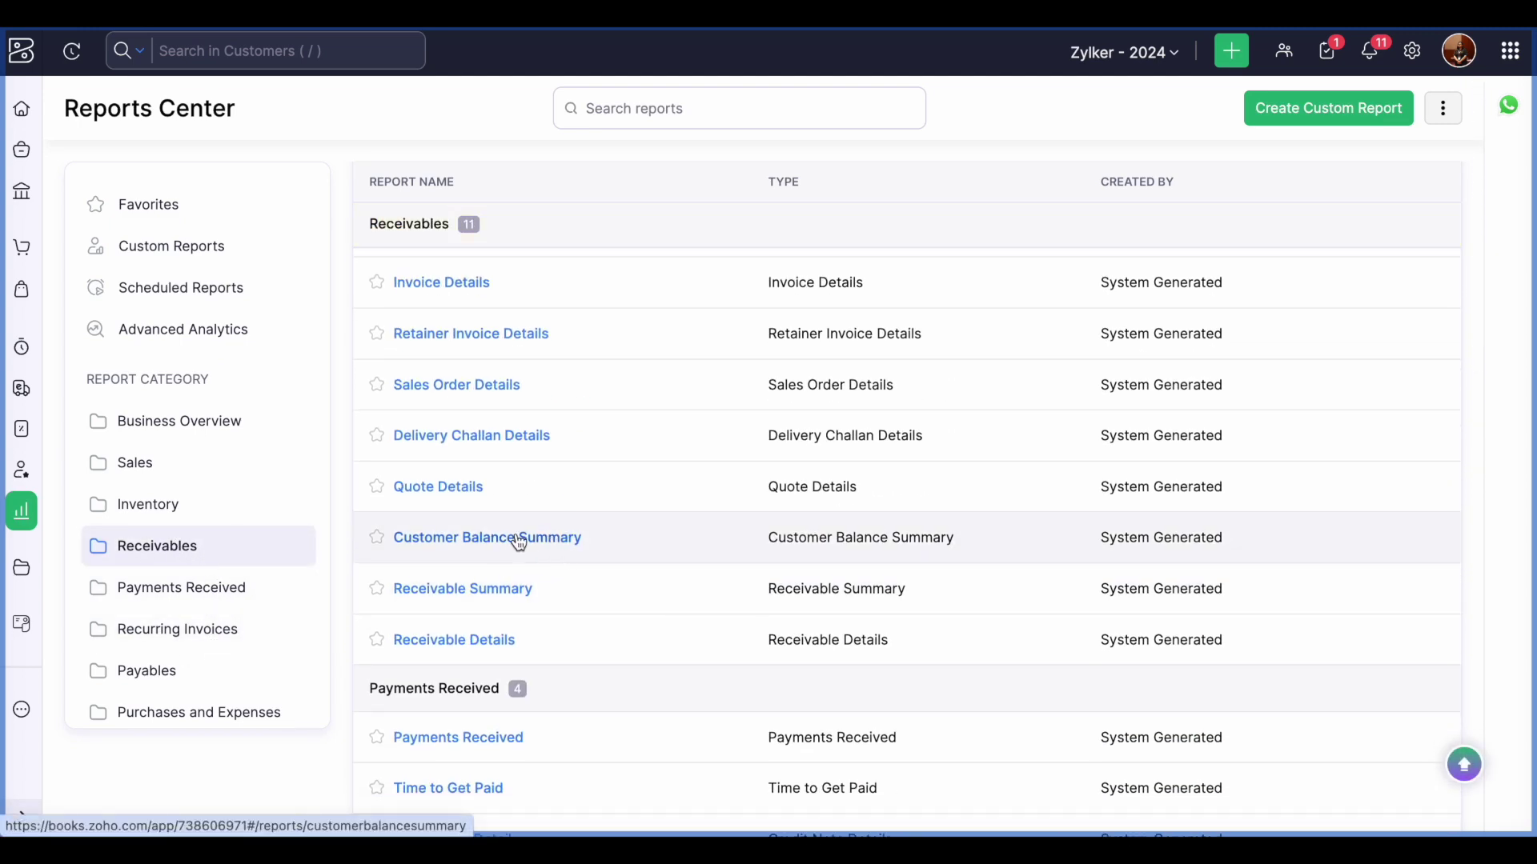
{"action": "left_click", "coordinate": [519, 541]}
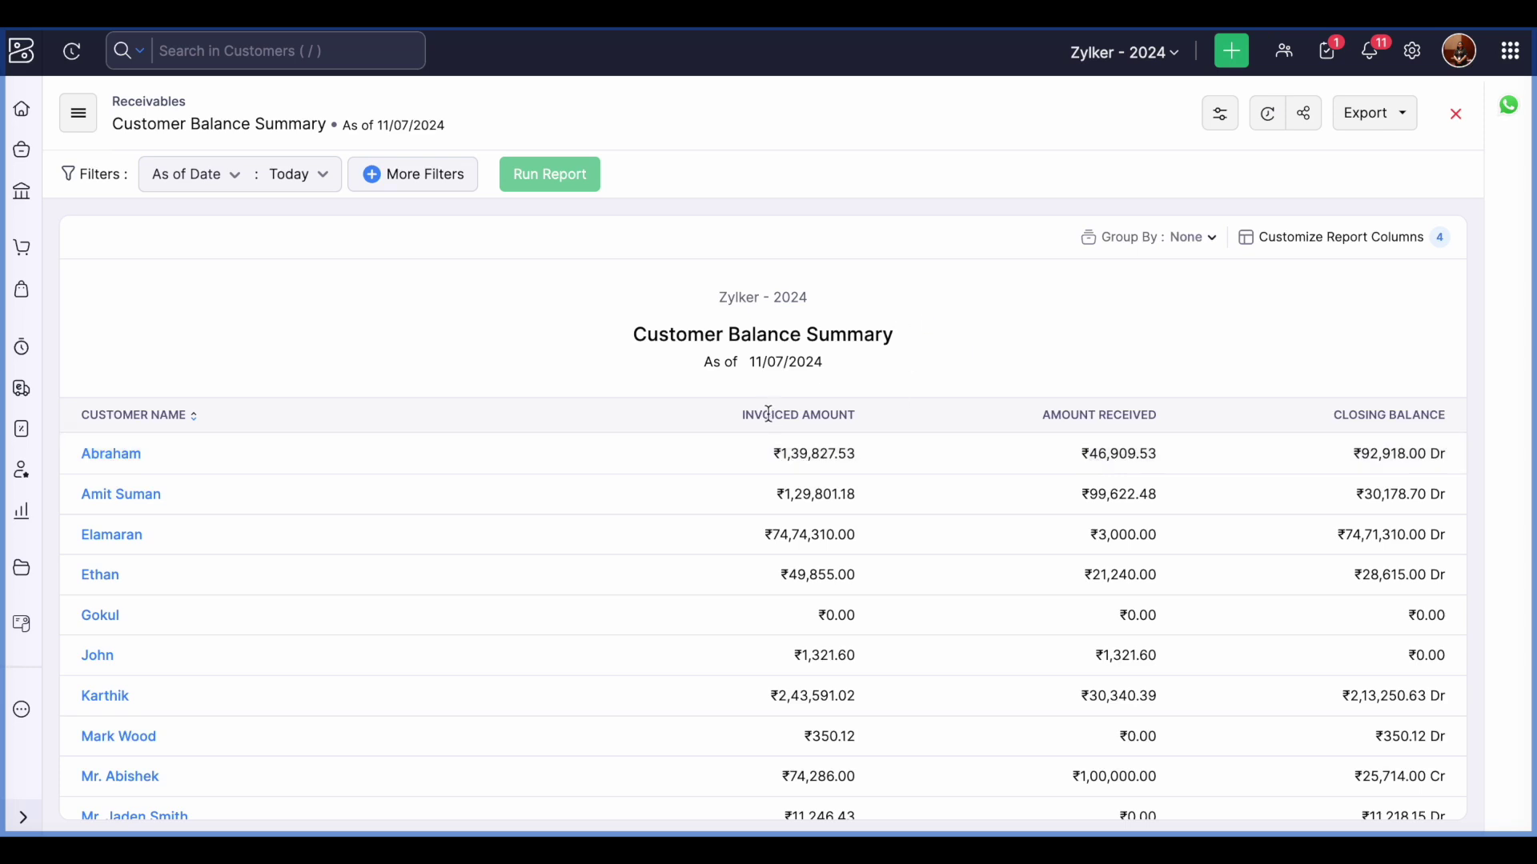
Examine the Invoiced Amount and Amount Received columns of the Customer Balance Summary
{"action": "left_click_drag", "start_coordinate": [744, 419], "coordinate": [868, 415]}
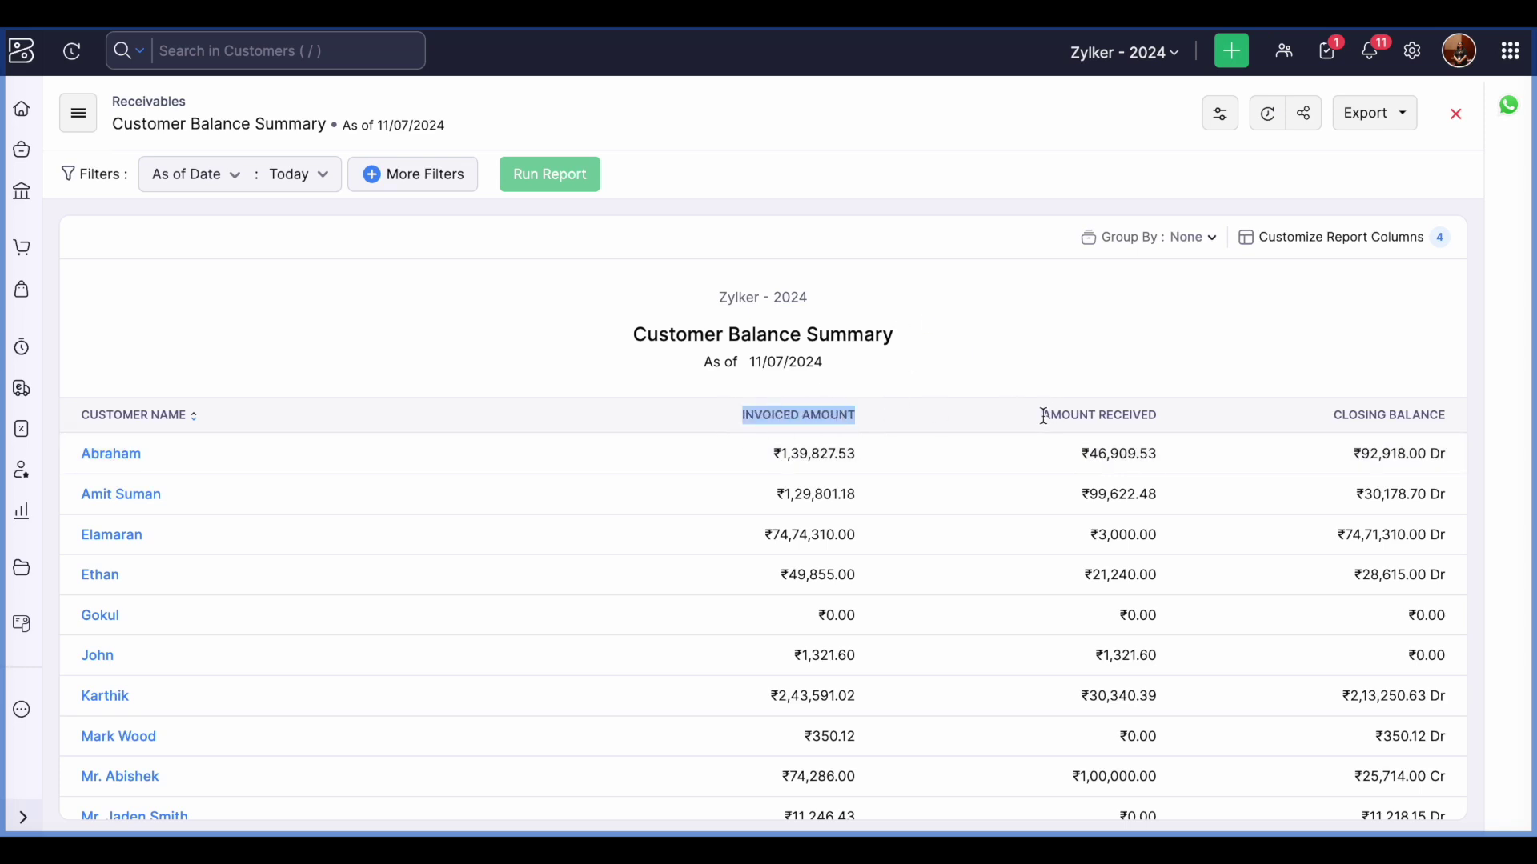
{"action": "left_click_drag", "start_coordinate": [1044, 417], "coordinate": [1132, 414]}
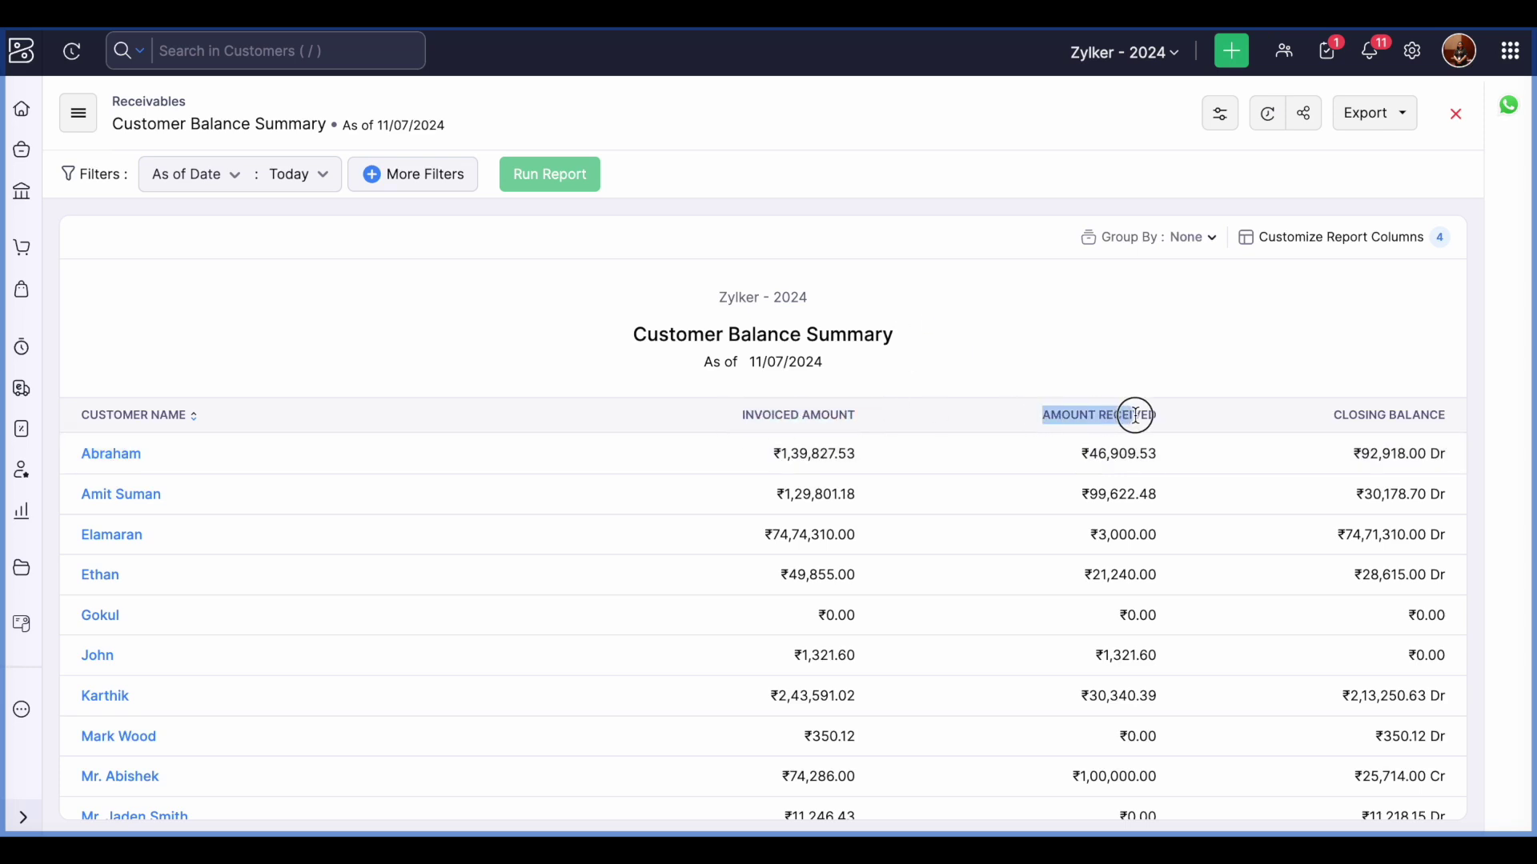
{"action": "left_click", "coordinate": [1229, 338]}
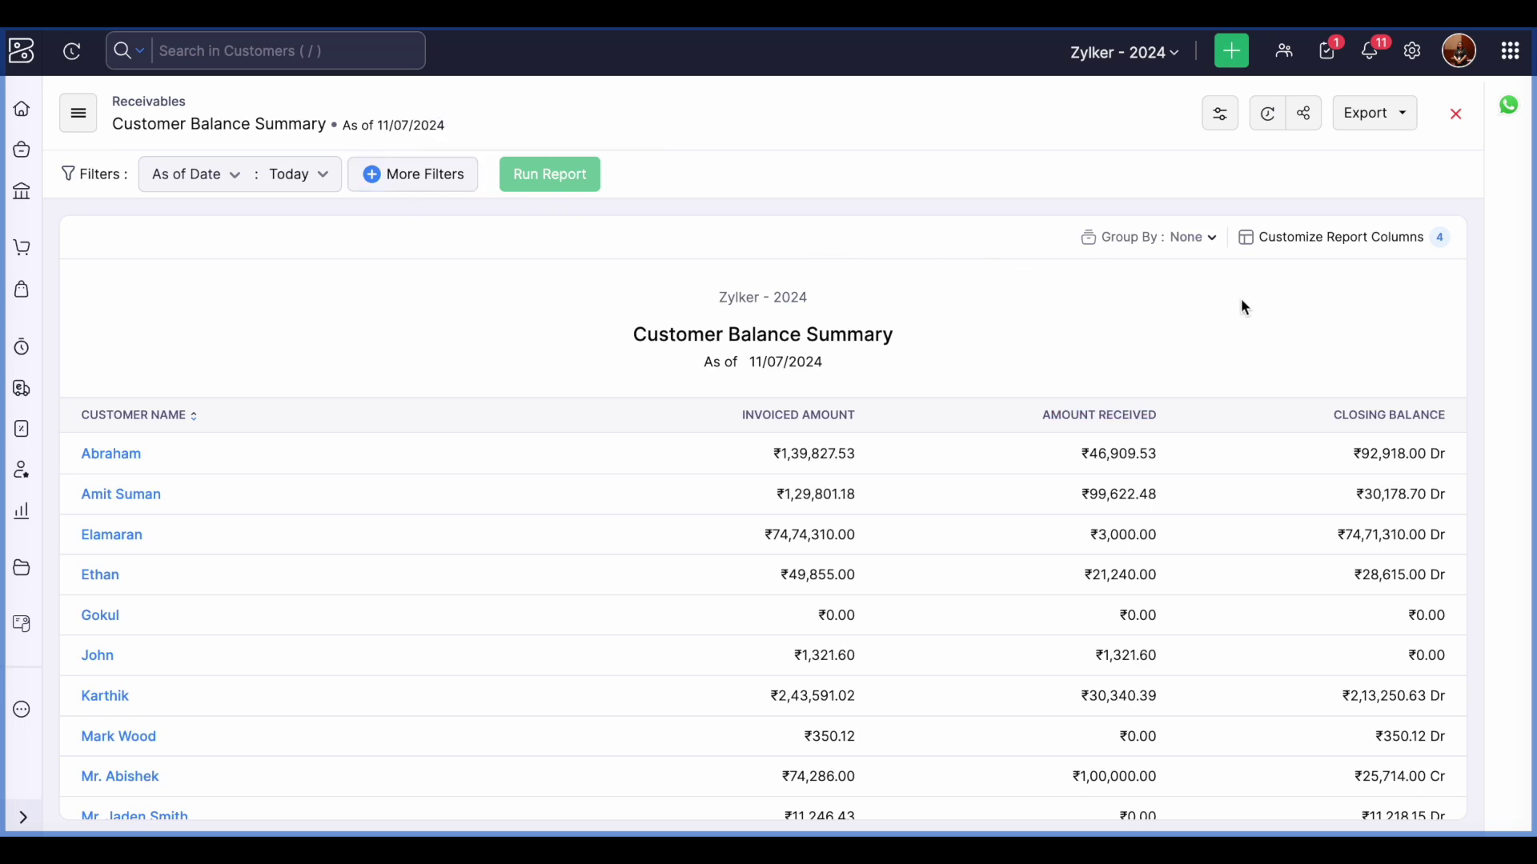
Add the Receivable Amount column to the Customer Balance Summary, placed between Invoiced Amount and Amount Received, and apply the column layout
{"action": "left_click", "coordinate": [1356, 239]}
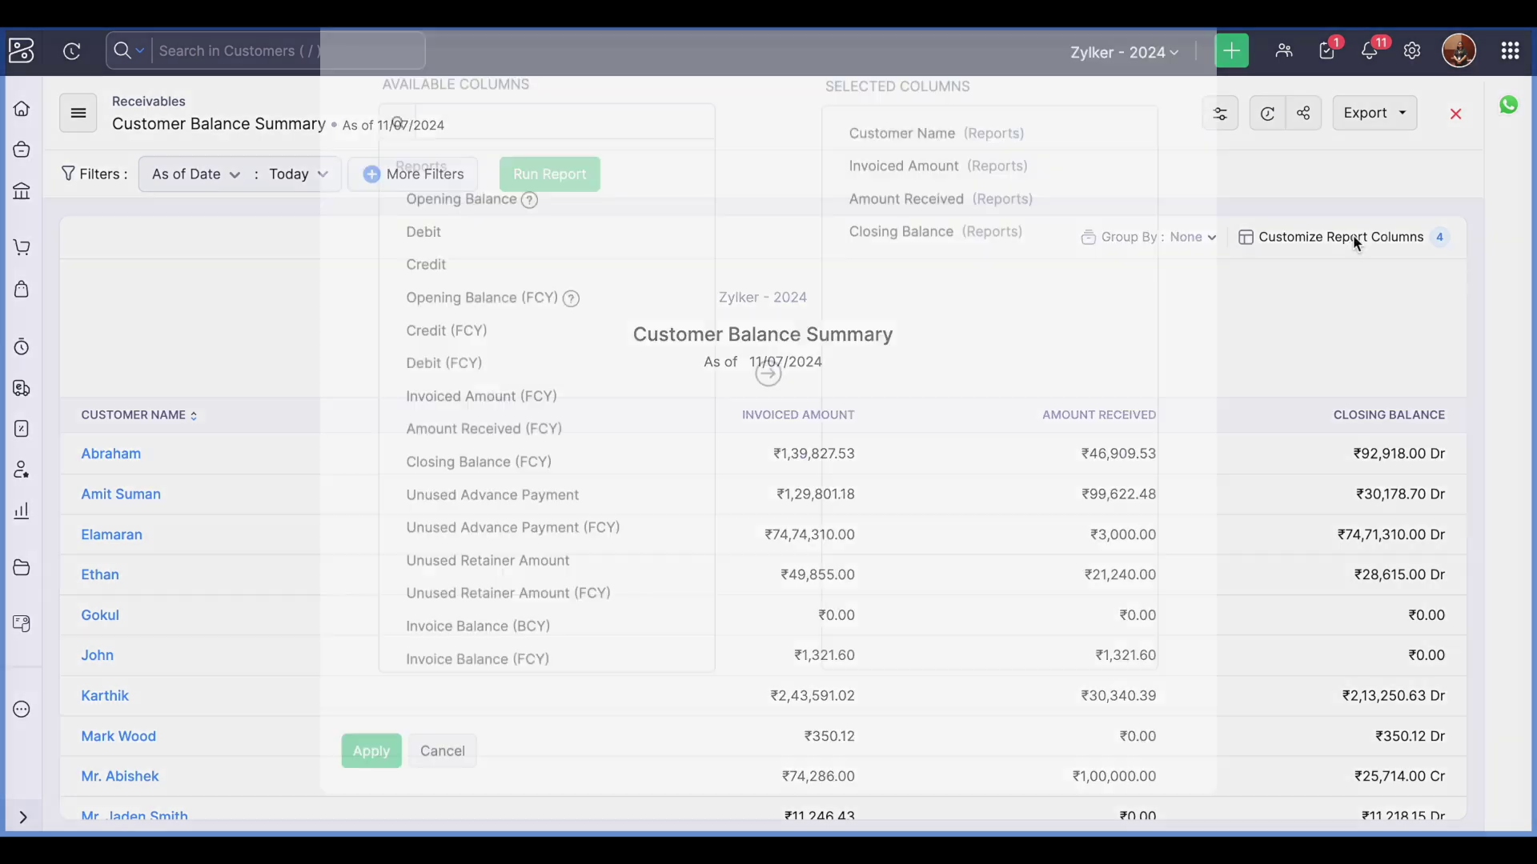
{"action": "scroll", "coordinate": [513, 563], "scroll_direction": "down", "scroll_amount": 6}
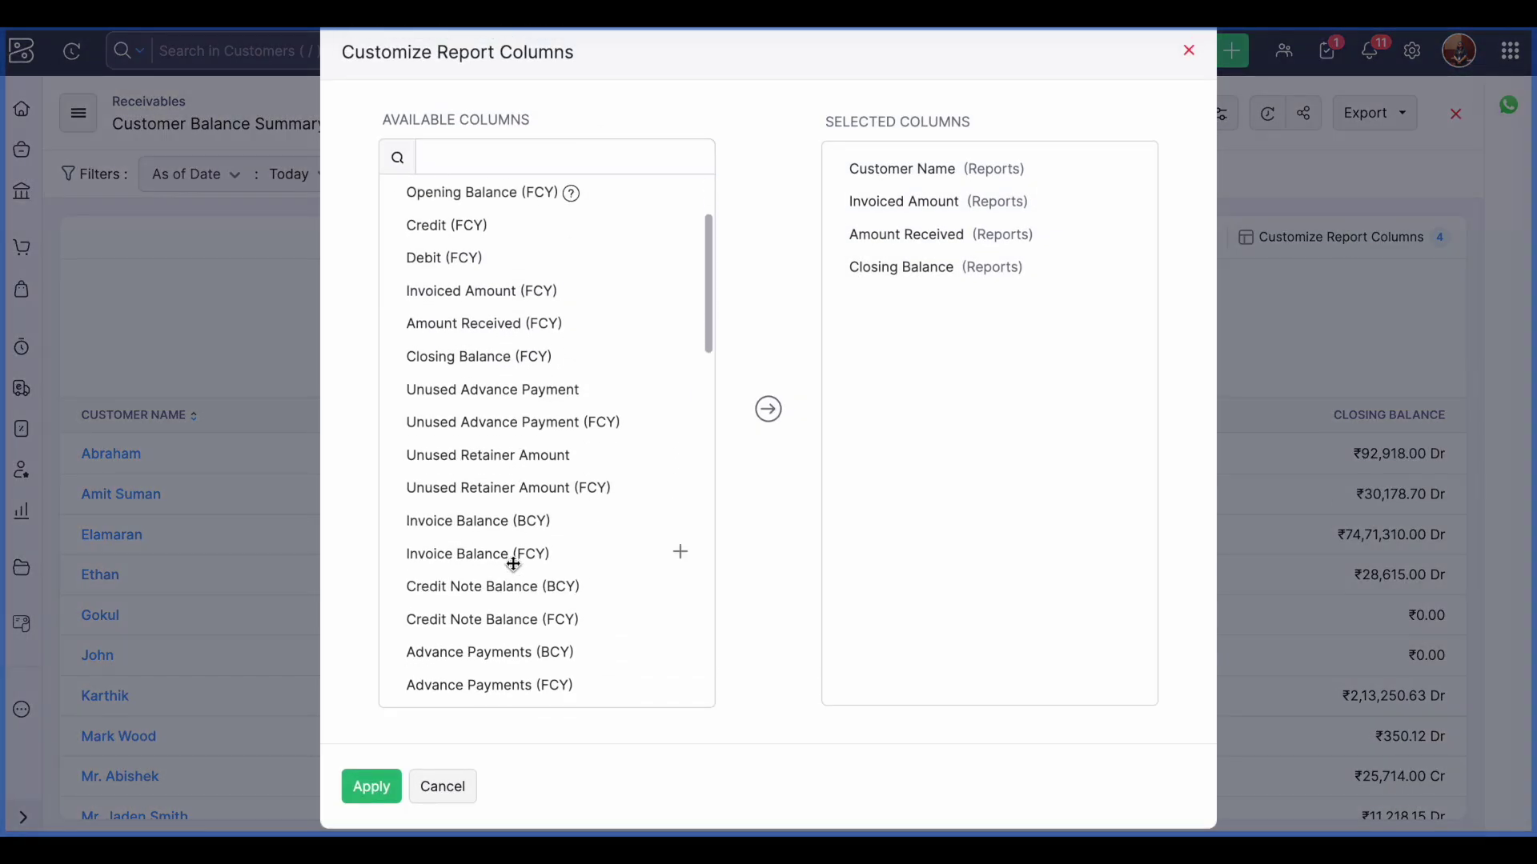
{"action": "left_click", "coordinate": [682, 555]}
{"action": "left_click_drag", "start_coordinate": [892, 302], "coordinate": [898, 234]}
{"action": "left_click", "coordinate": [370, 788]}
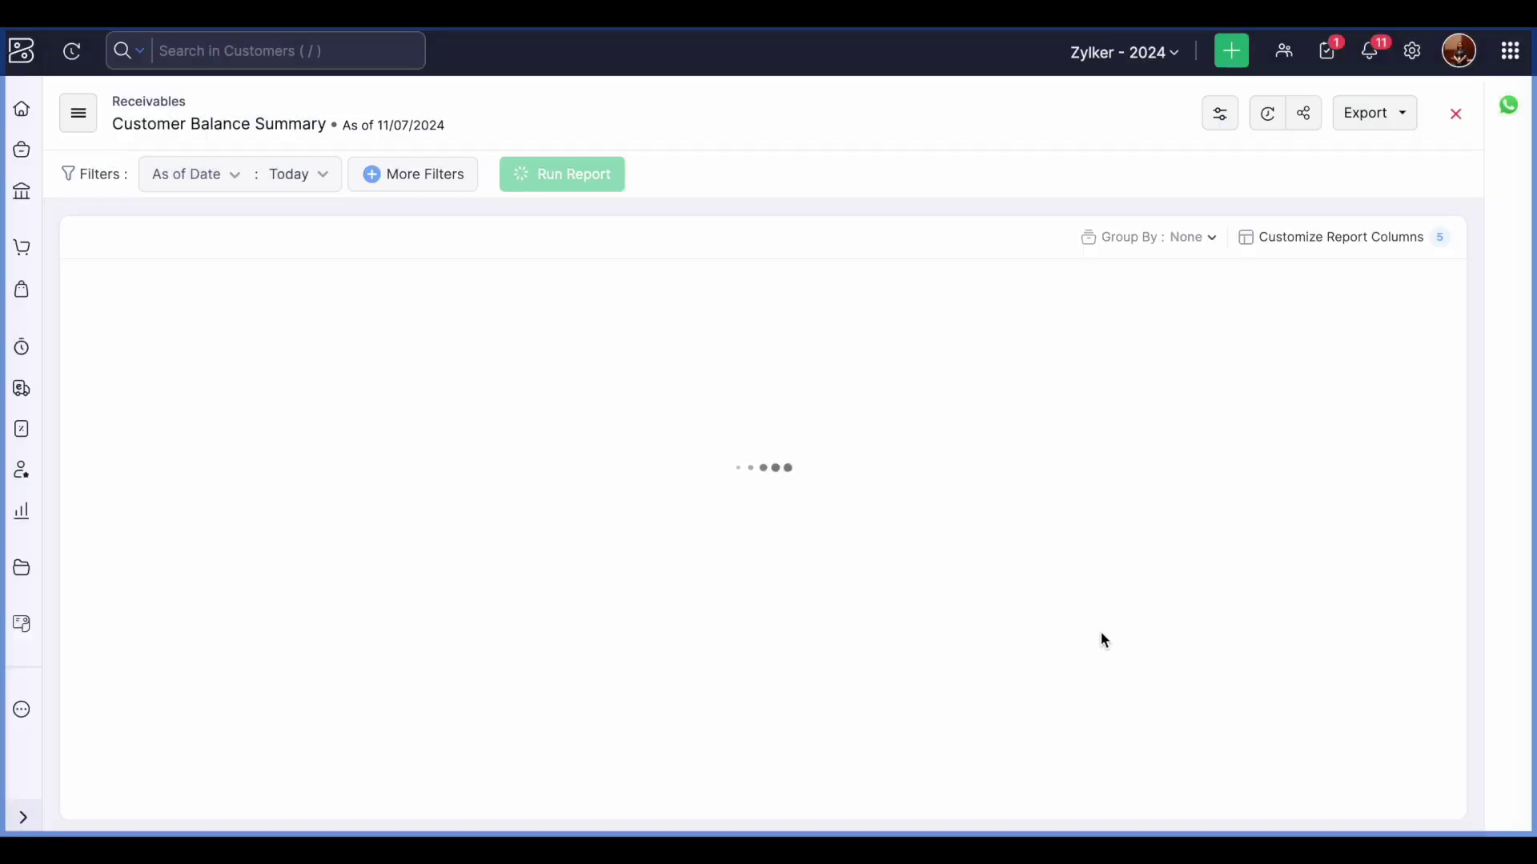
Check the customers' receivable amounts and the total receivable amount at the end of the report
{"action": "scroll", "coordinate": [1093, 592], "scroll_direction": "down", "scroll_amount": 3}
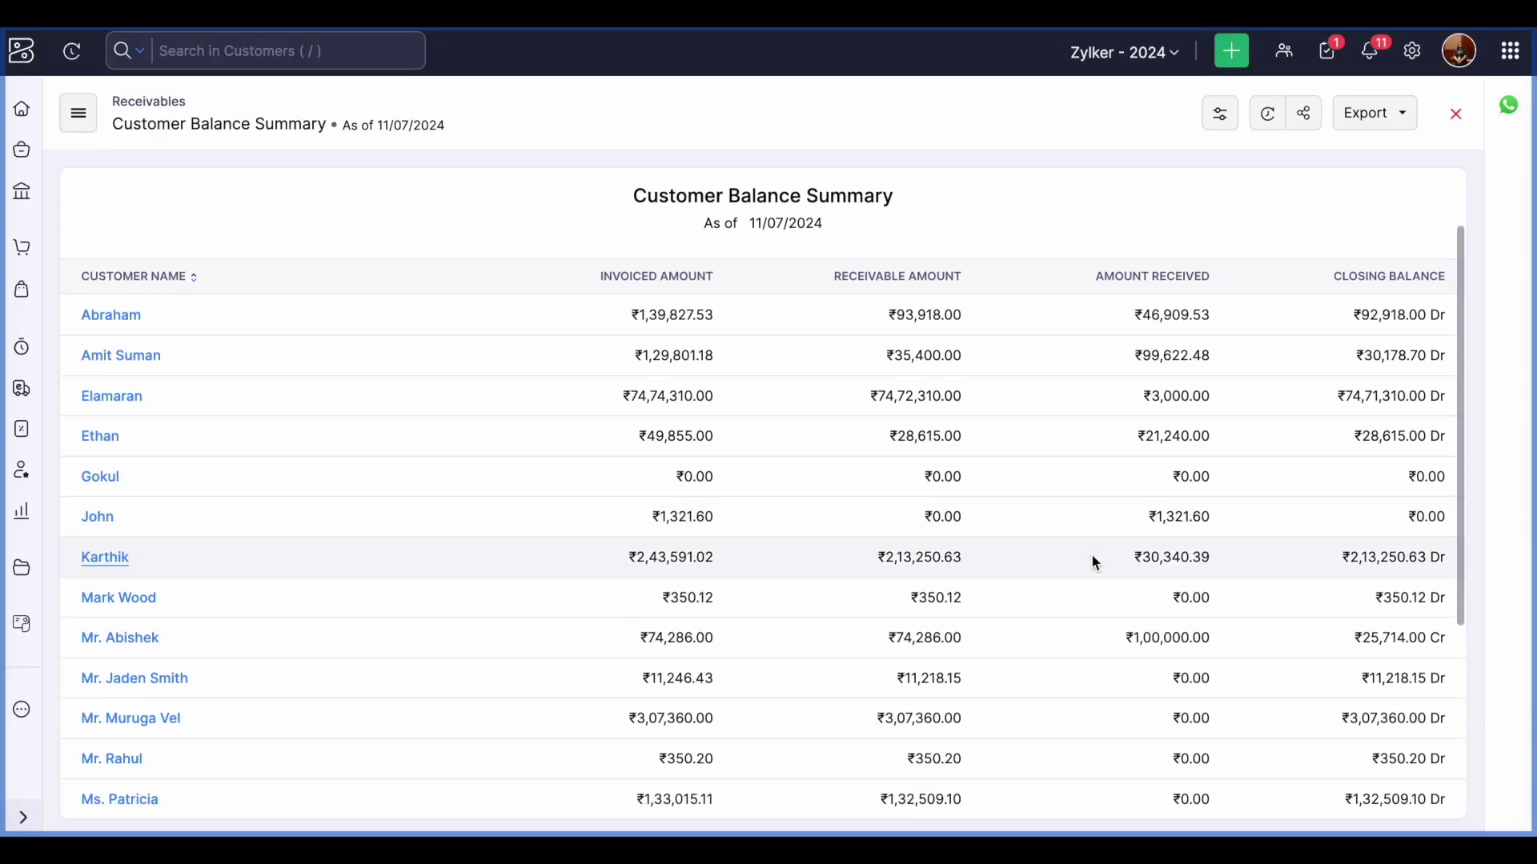
{"action": "scroll", "coordinate": [1091, 554], "scroll_direction": "down", "scroll_amount": 4}
{"action": "left_click", "coordinate": [866, 738]}
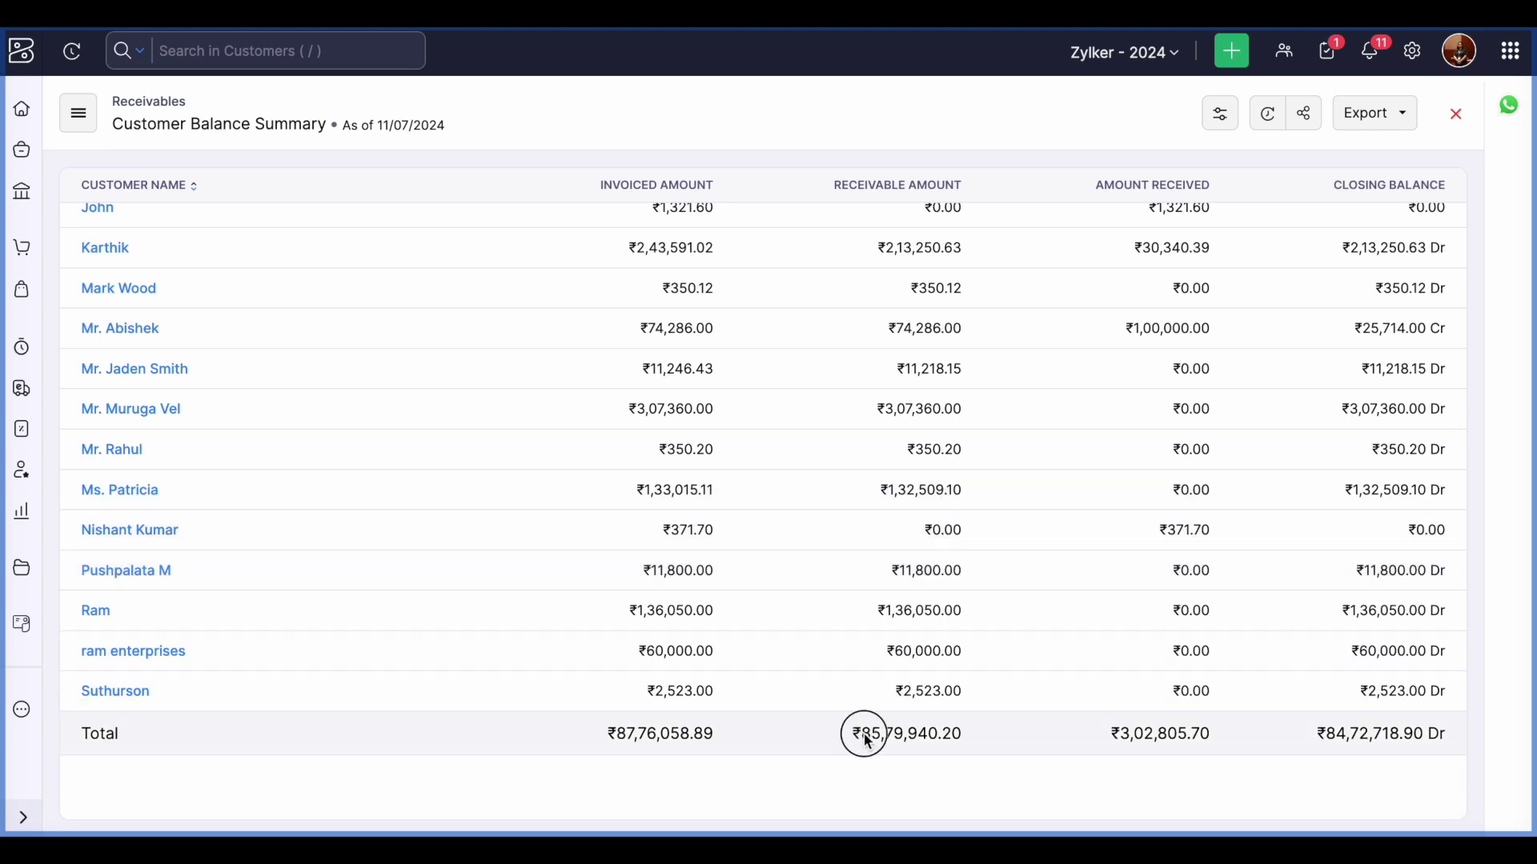
Add the Unused Advance Payment column between Receivable Amount and Amount Received in the Customer Balance Summary, apply the layout, and check the new column's total
{"action": "left_click_drag", "start_coordinate": [867, 740], "coordinate": [983, 740]}
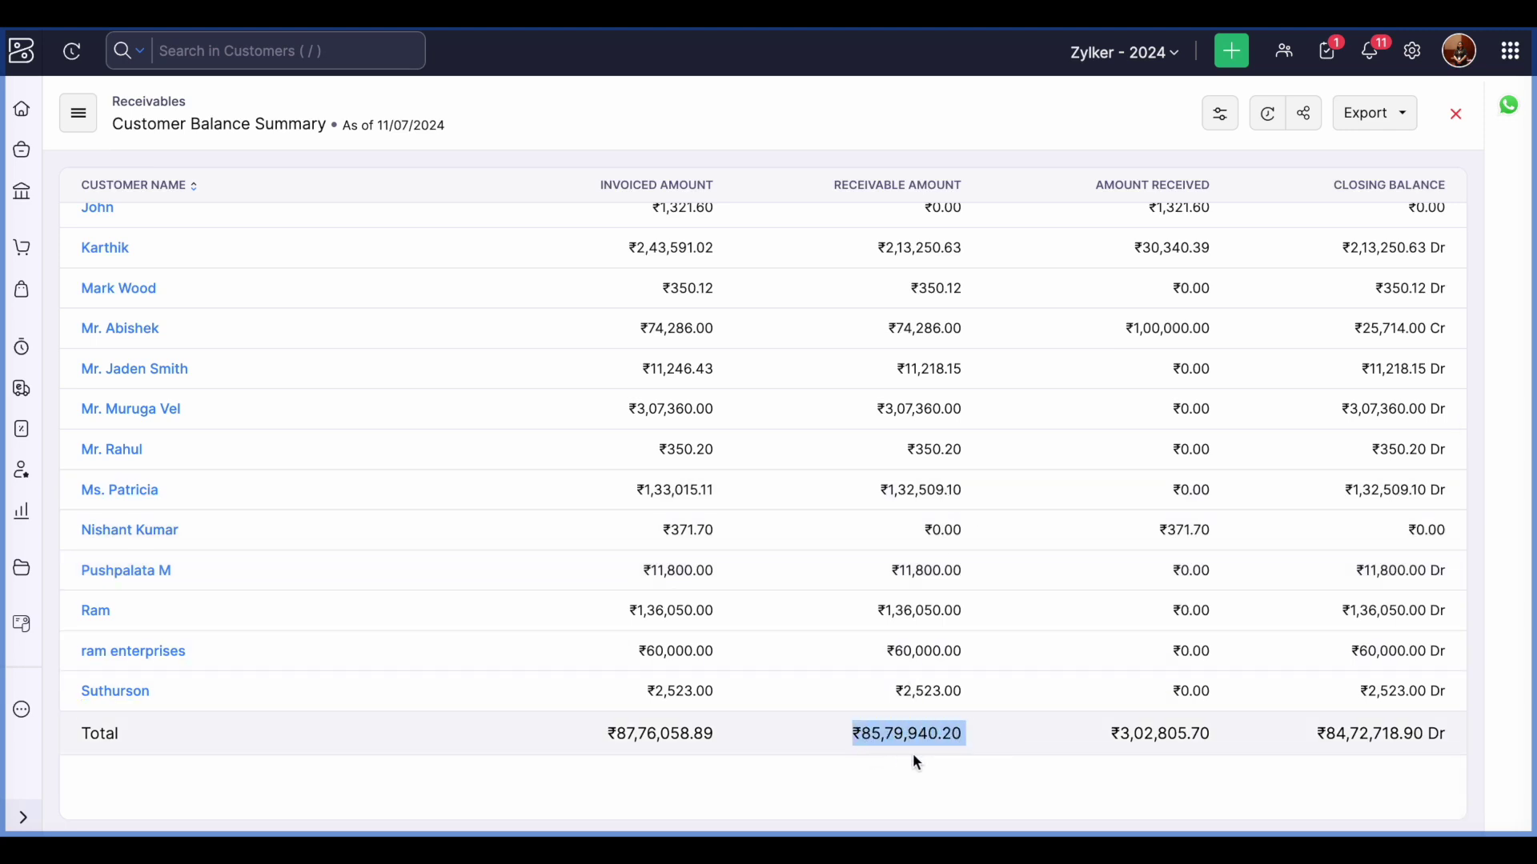
{"action": "scroll", "coordinate": [916, 720], "scroll_direction": "up", "scroll_amount": 7}
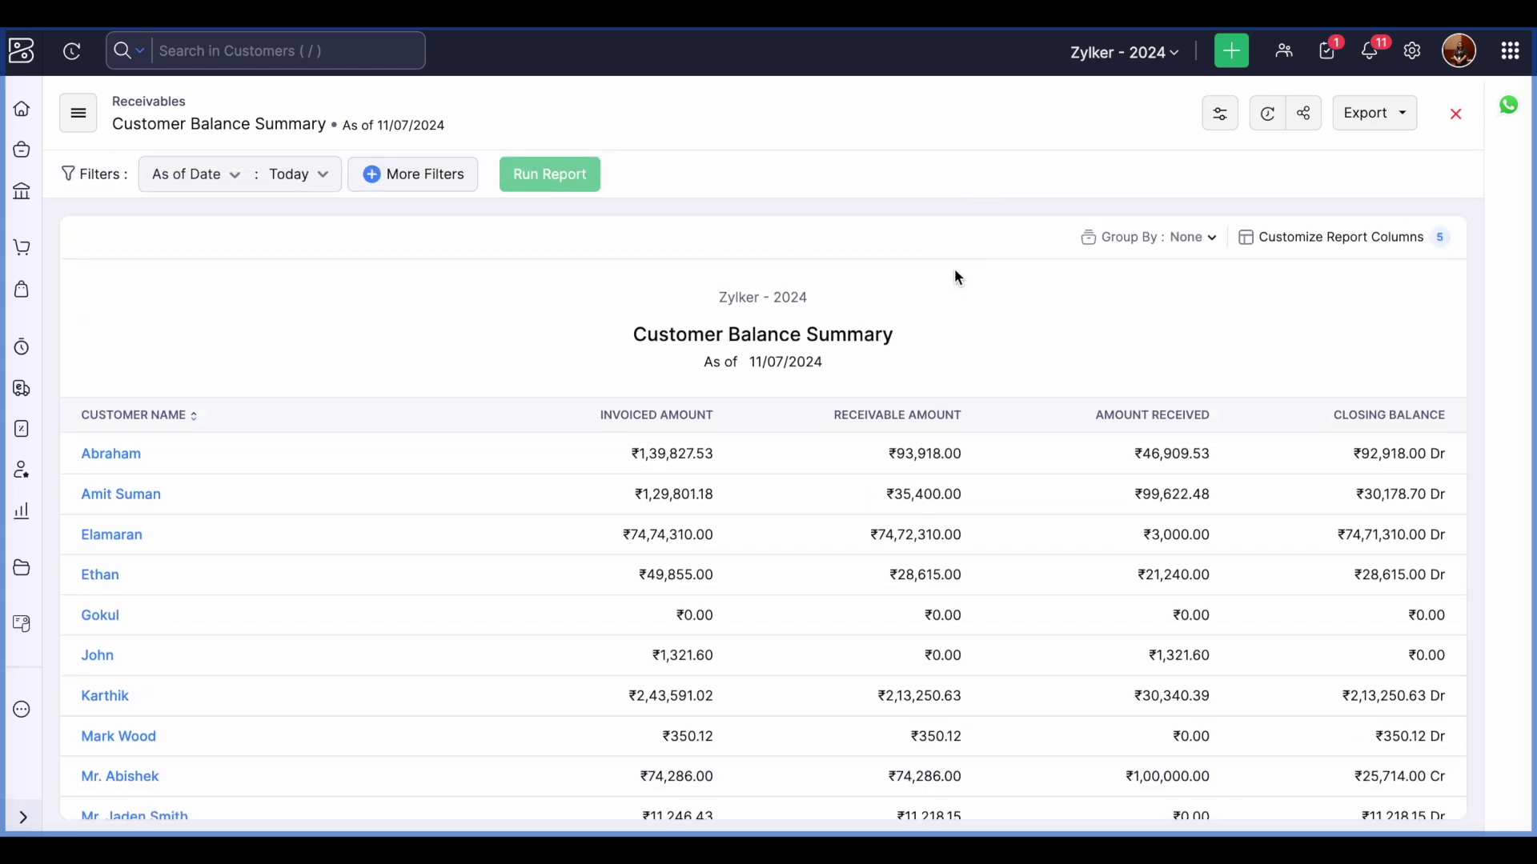
{"action": "left_click", "coordinate": [1343, 239]}
{"action": "left_click", "coordinate": [559, 155]}
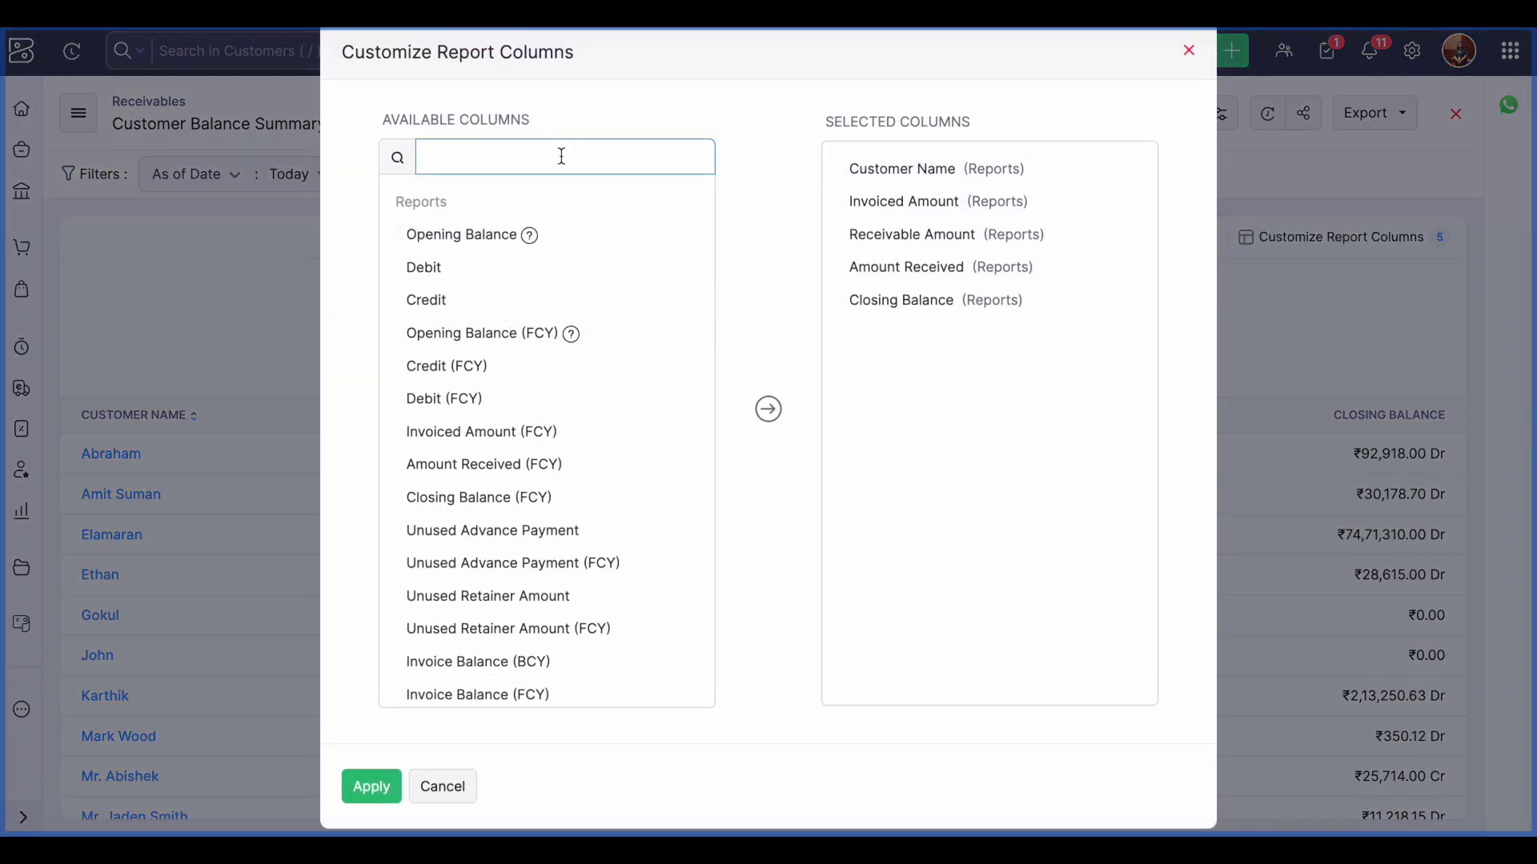
{"action": "type", "text": "unu"}
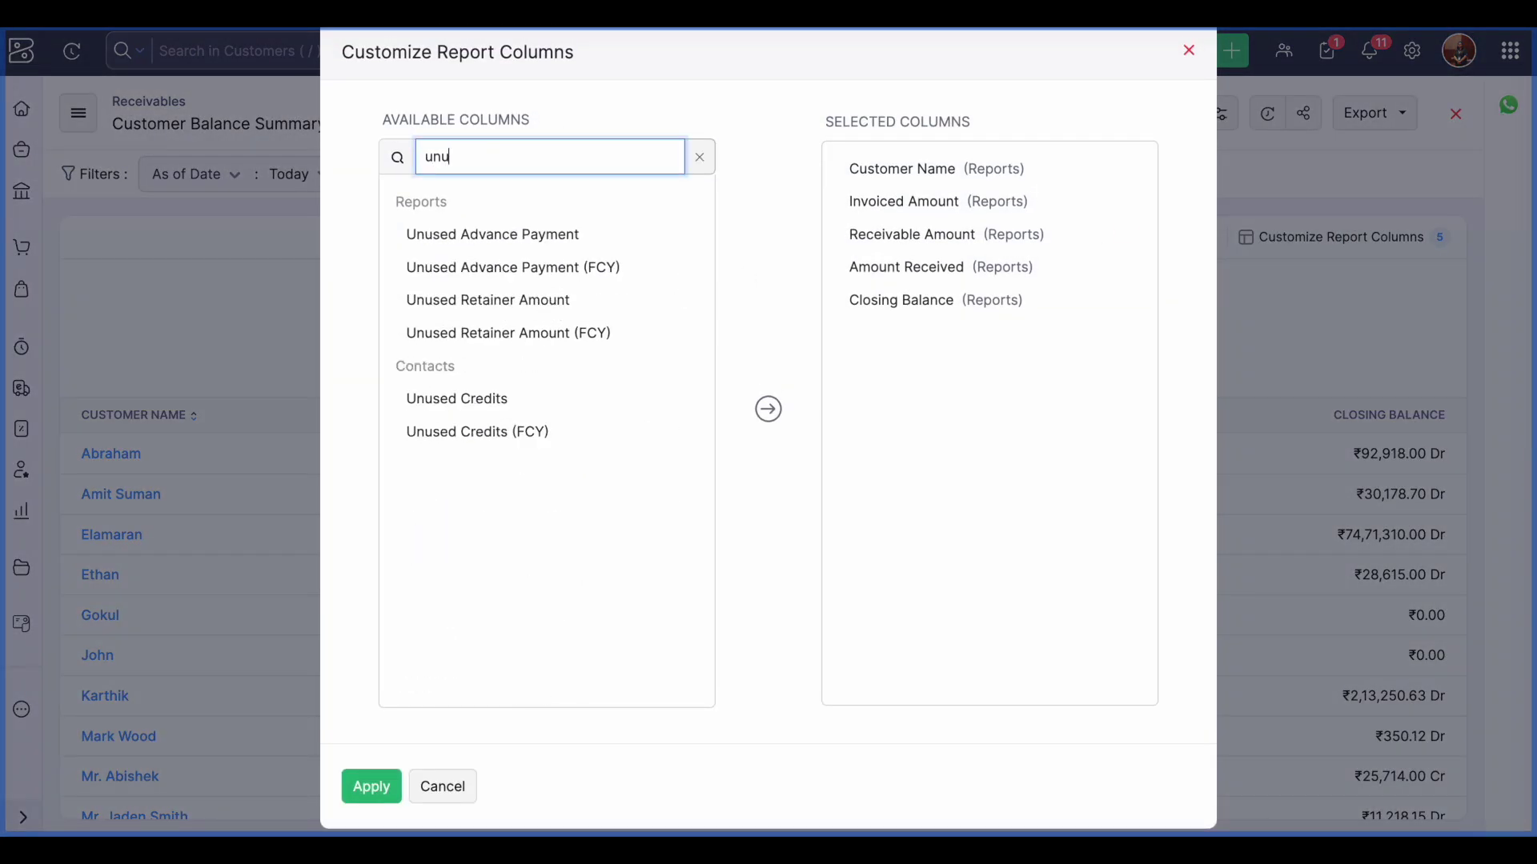
{"action": "left_click", "coordinate": [683, 233]}
{"action": "left_click_drag", "start_coordinate": [946, 339], "coordinate": [947, 275]}
{"action": "left_click", "coordinate": [371, 787]}
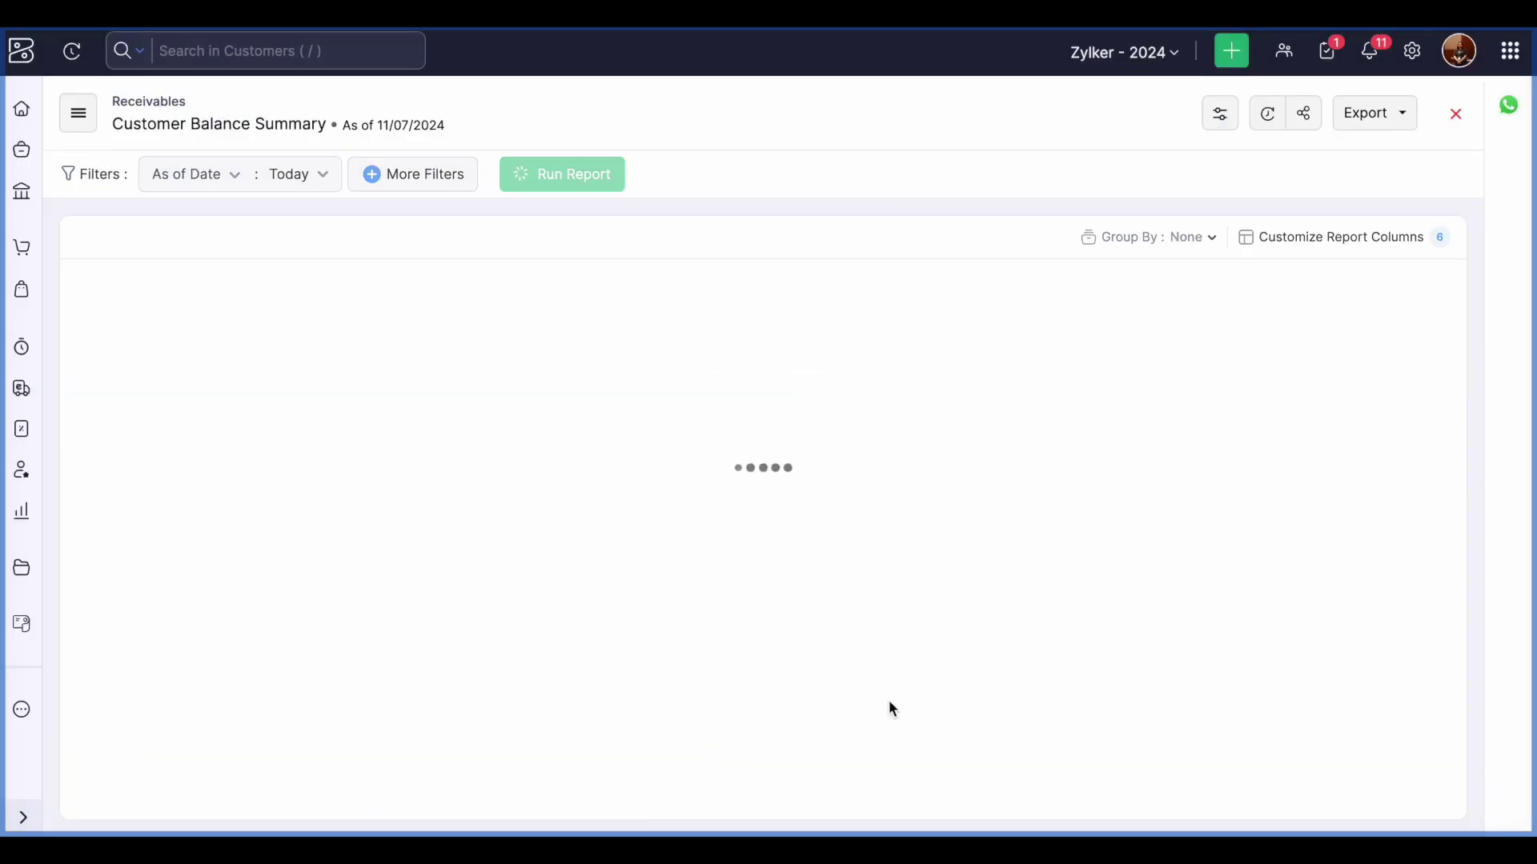
{"action": "scroll", "coordinate": [1005, 738], "scroll_direction": "down", "scroll_amount": 5}
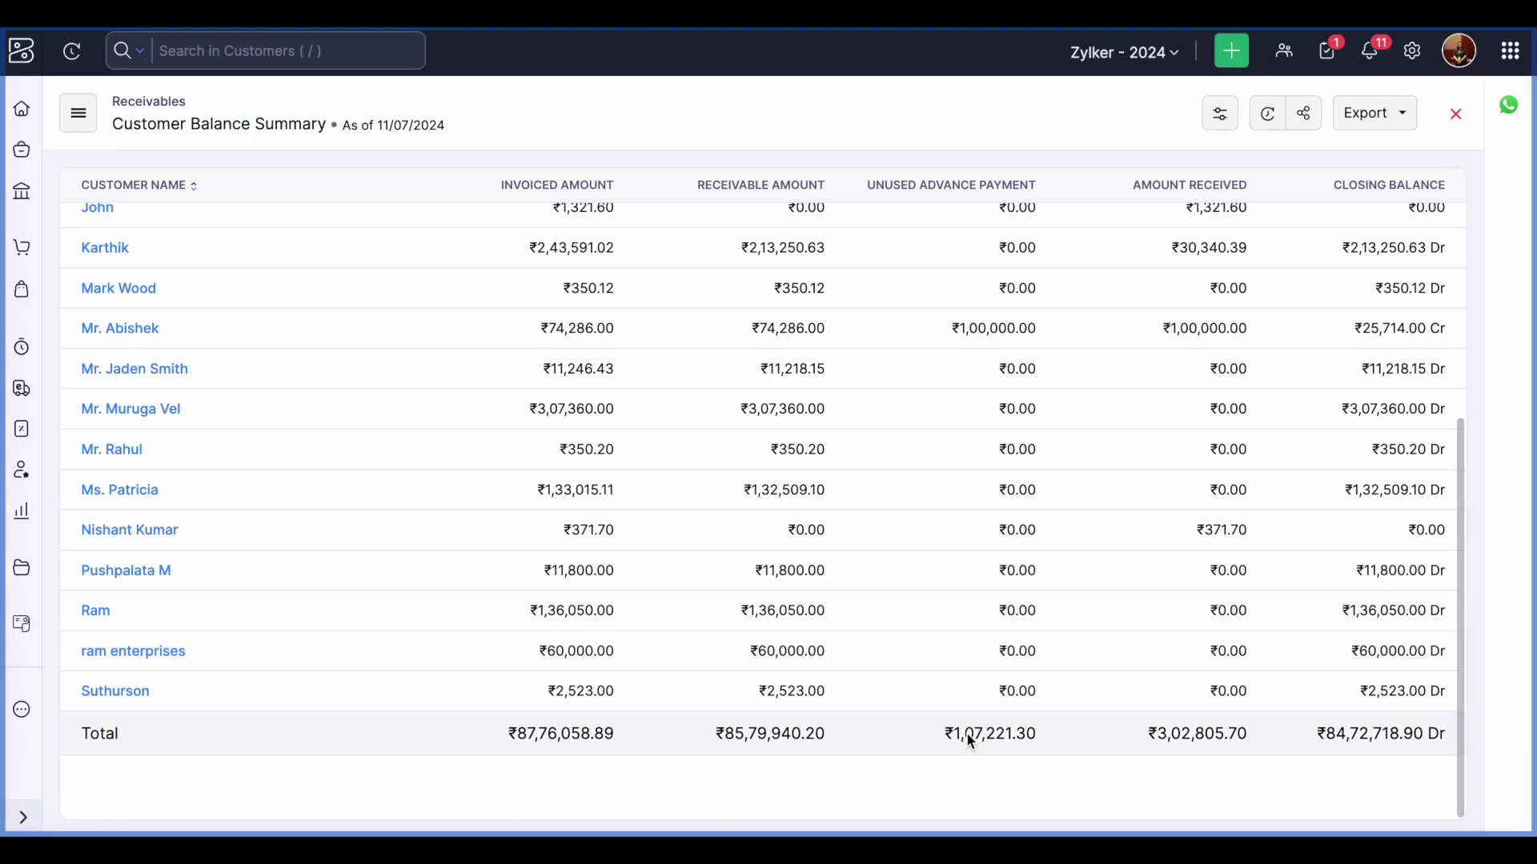
{"action": "left_click_drag", "start_coordinate": [954, 733], "coordinate": [1043, 742]}
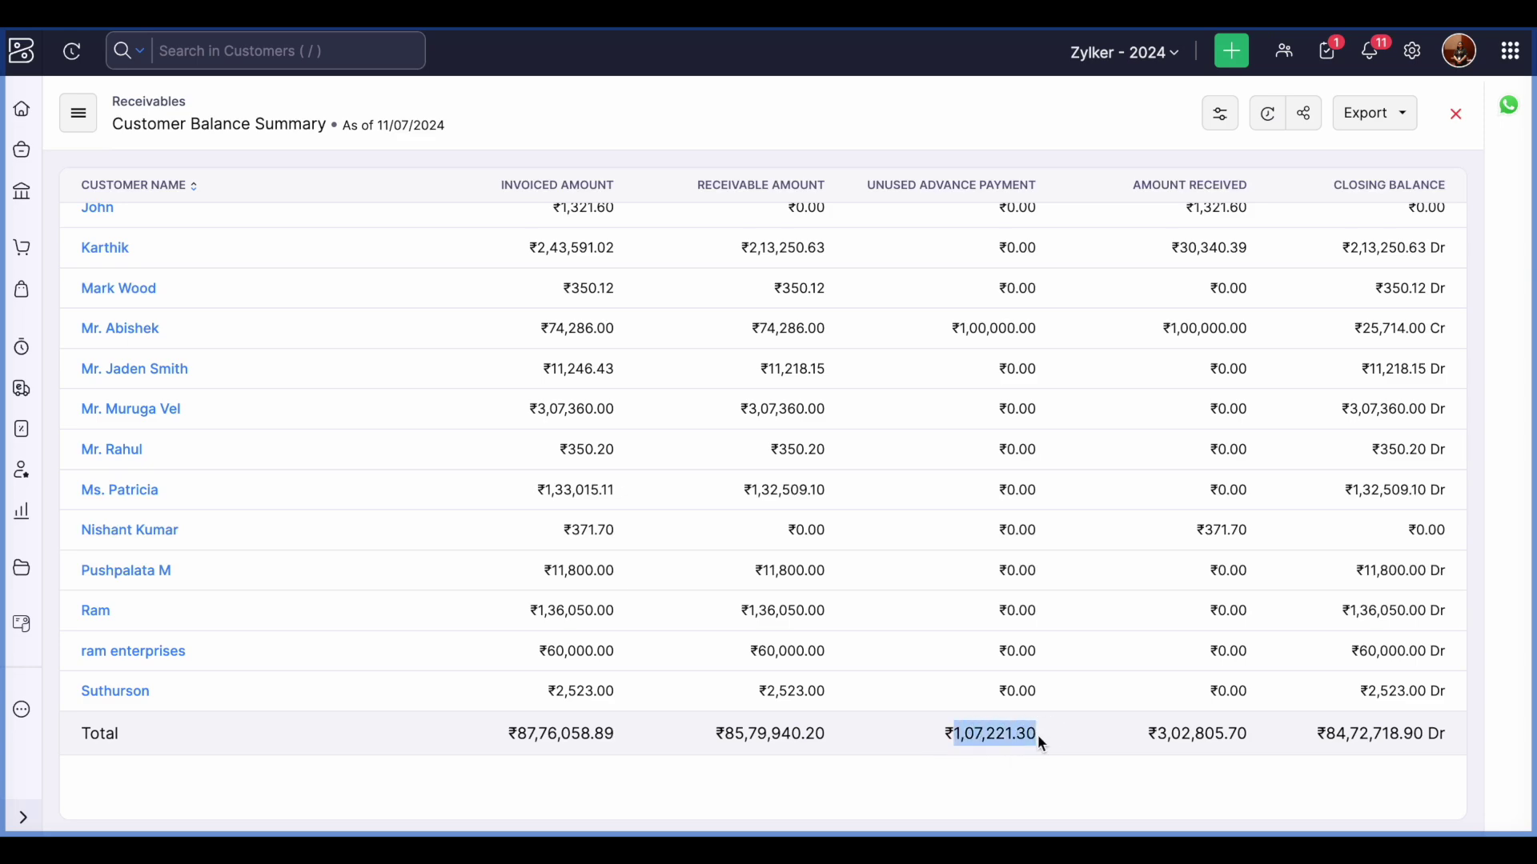
Close the Customer Balance Summary and browse the reports in the Payments Received category
{"action": "left_click", "coordinate": [1457, 117]}
{"action": "scroll", "coordinate": [175, 624], "scroll_direction": "down", "scroll_amount": 2}
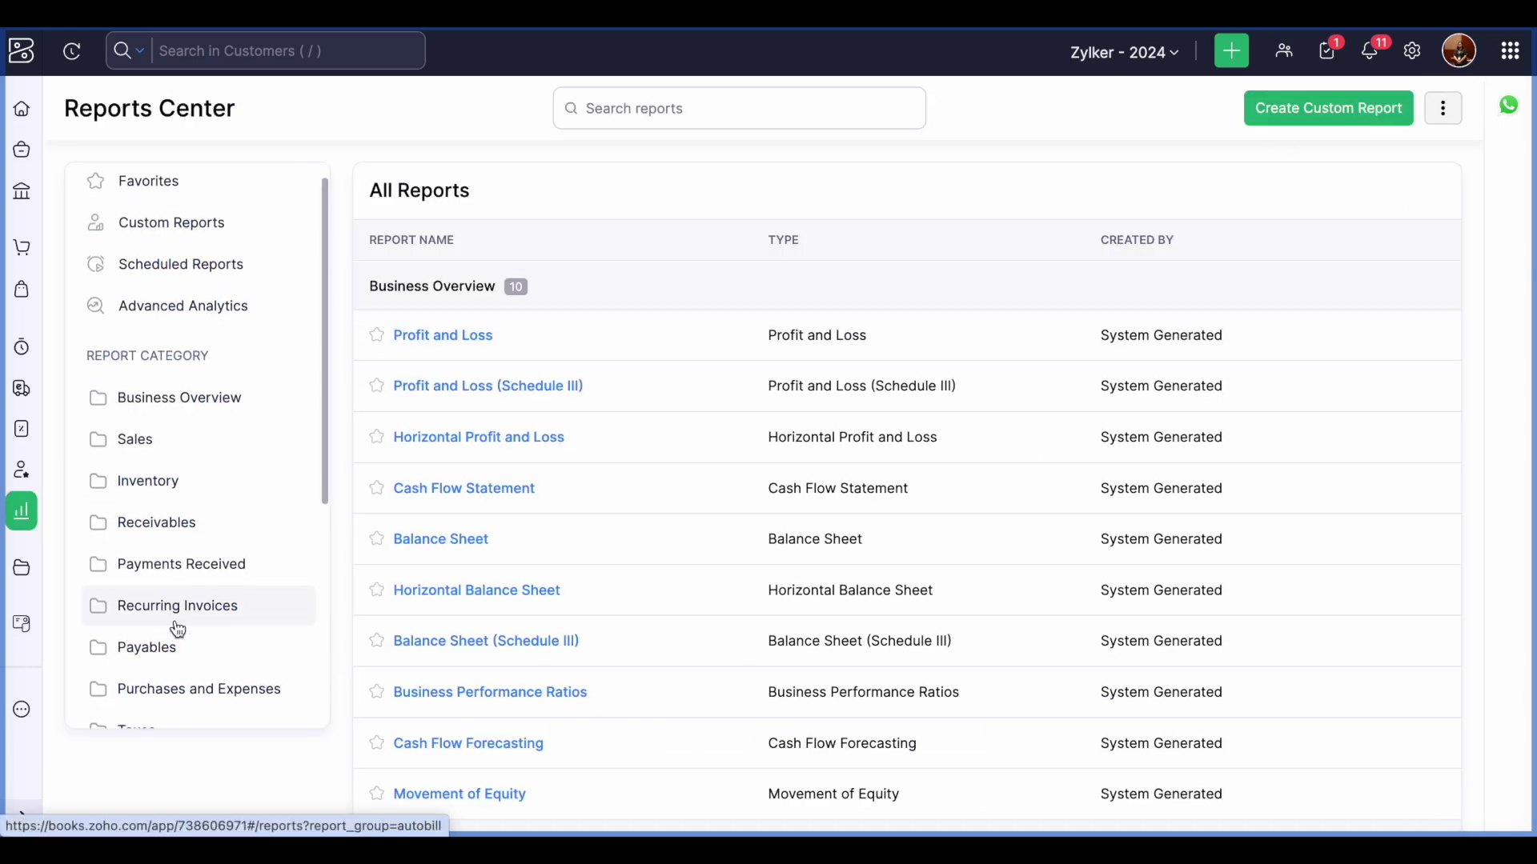
{"action": "left_click", "coordinate": [204, 566]}
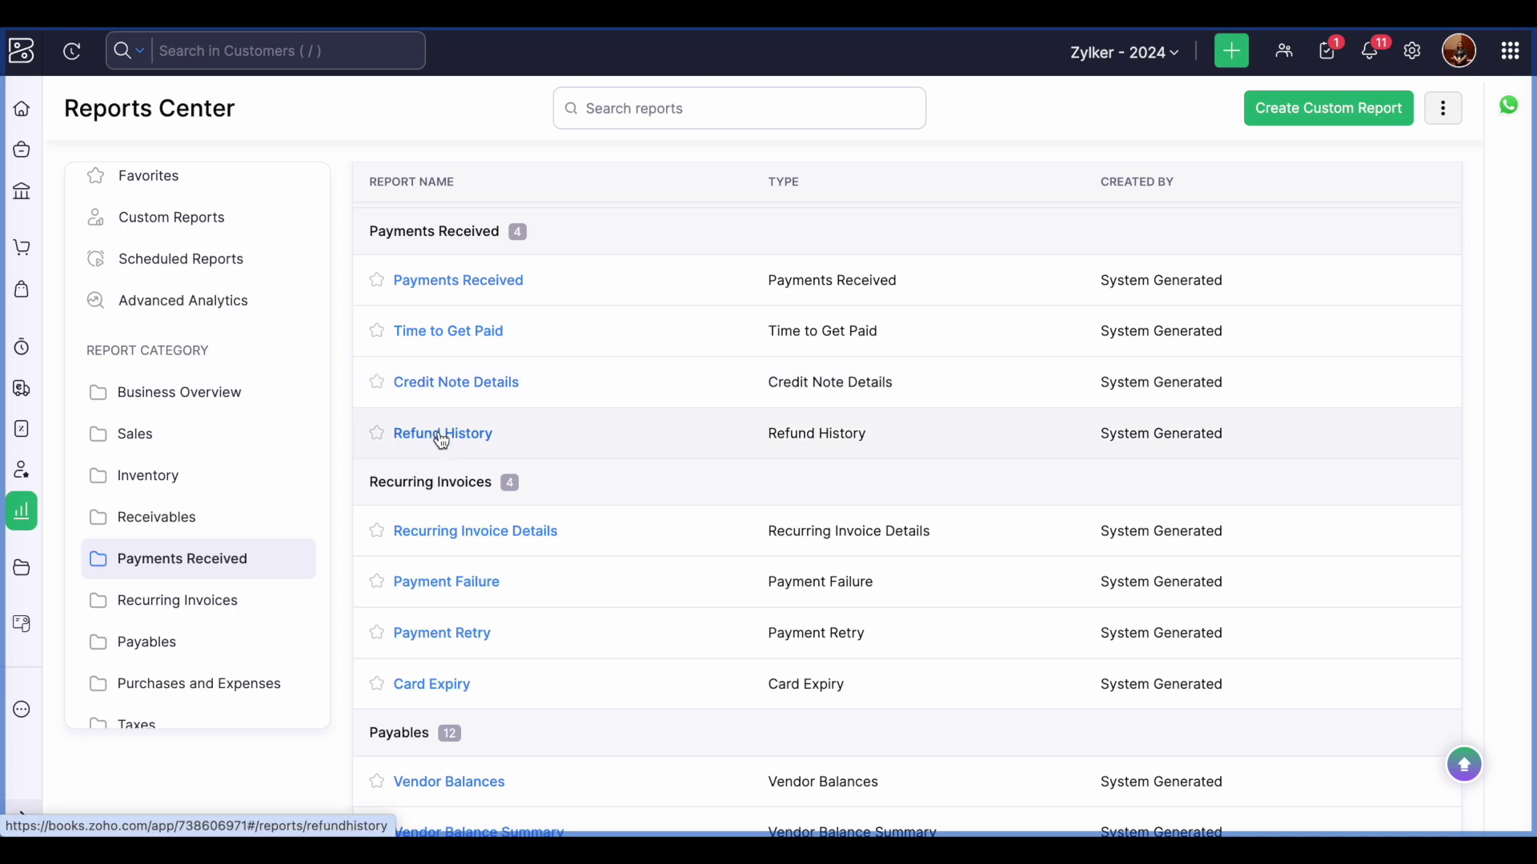
{"action": "scroll", "coordinate": [441, 439], "scroll_direction": "down", "scroll_amount": 1}
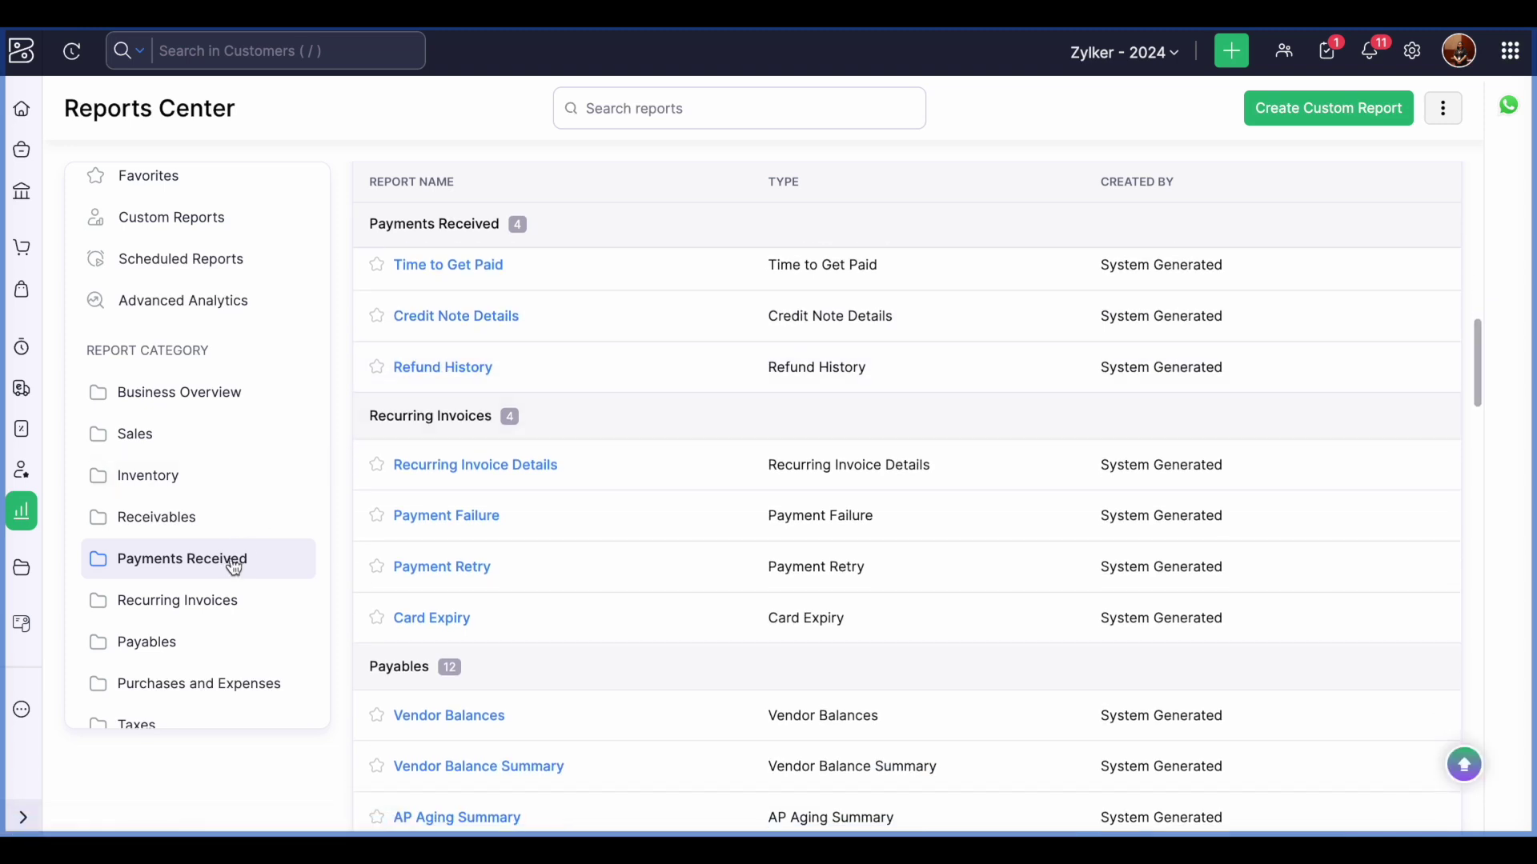
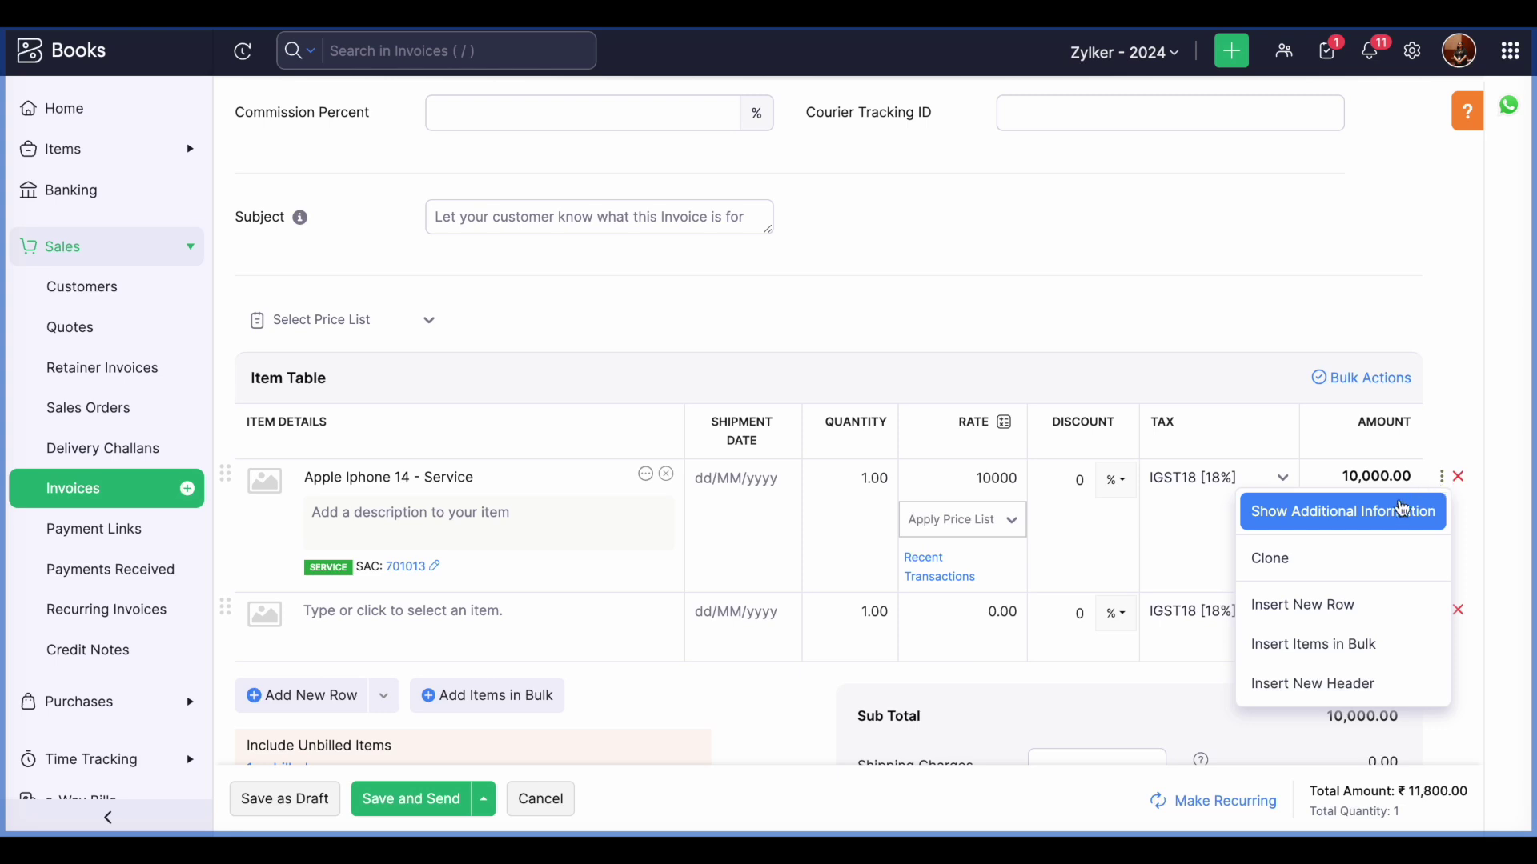
Show additional information for the Apple Iphone 14 - Service line, set its account to Consultant Expense, and leave the invoice without saving
{"action": "left_click", "coordinate": [1395, 516]}
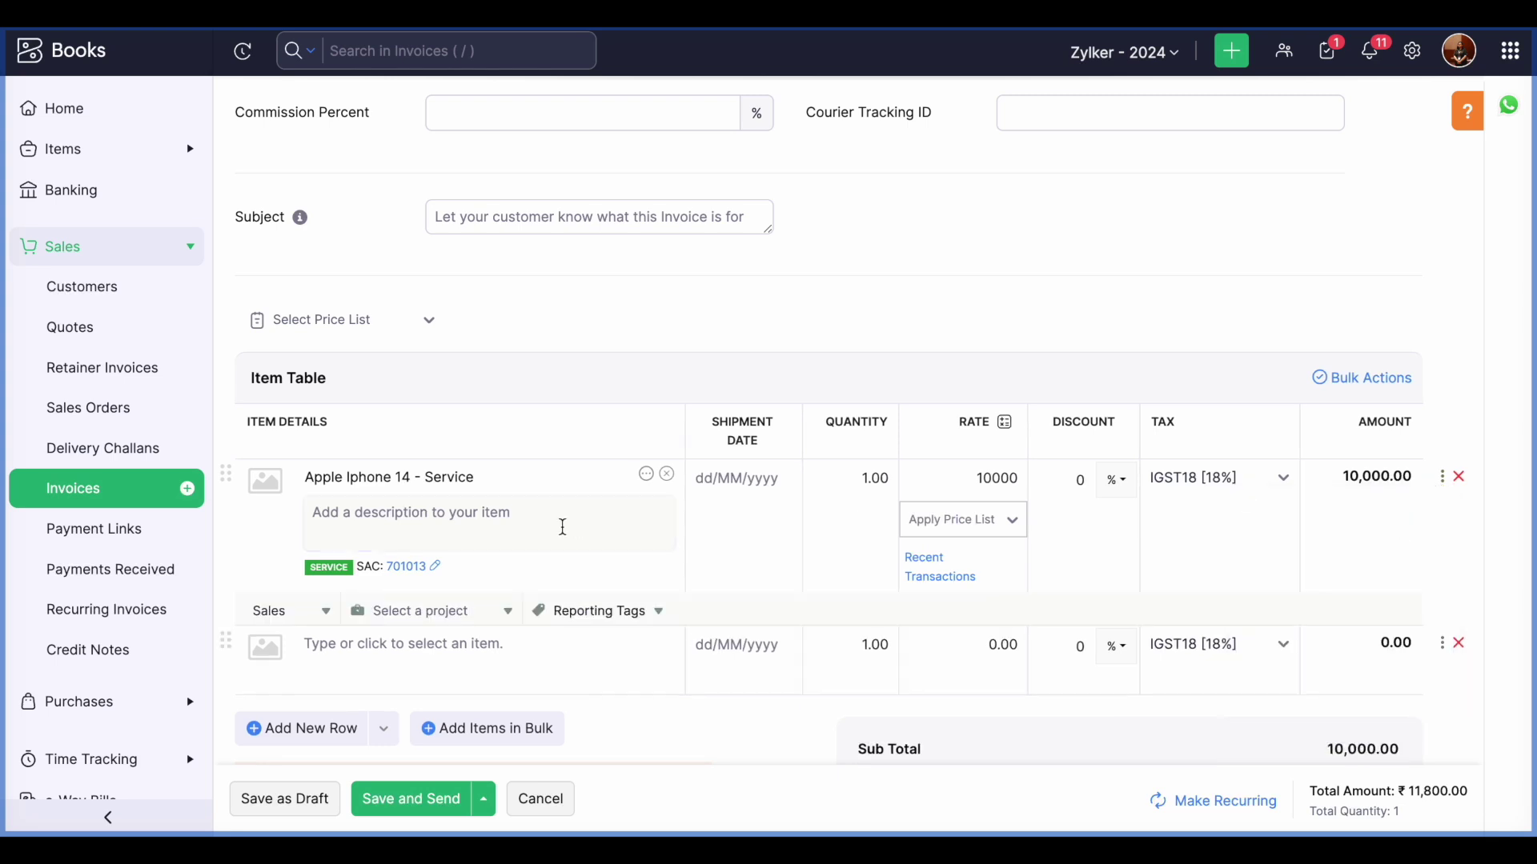
{"action": "scroll", "coordinate": [416, 517], "scroll_direction": "down", "scroll_amount": 1}
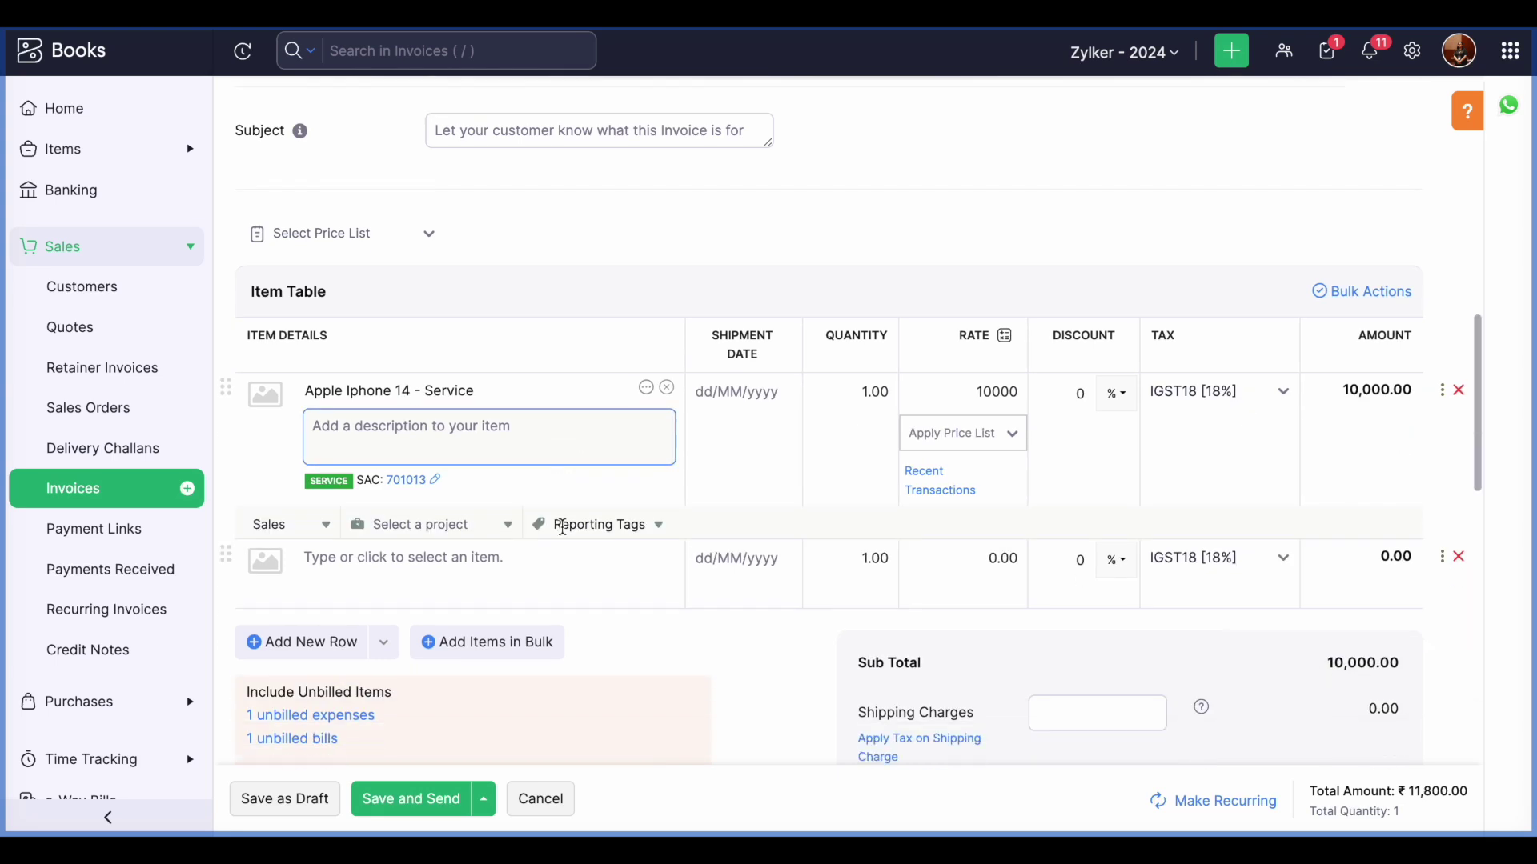
{"action": "left_click", "coordinate": [301, 521]}
{"action": "scroll", "coordinate": [348, 669], "scroll_direction": "down", "scroll_amount": 5}
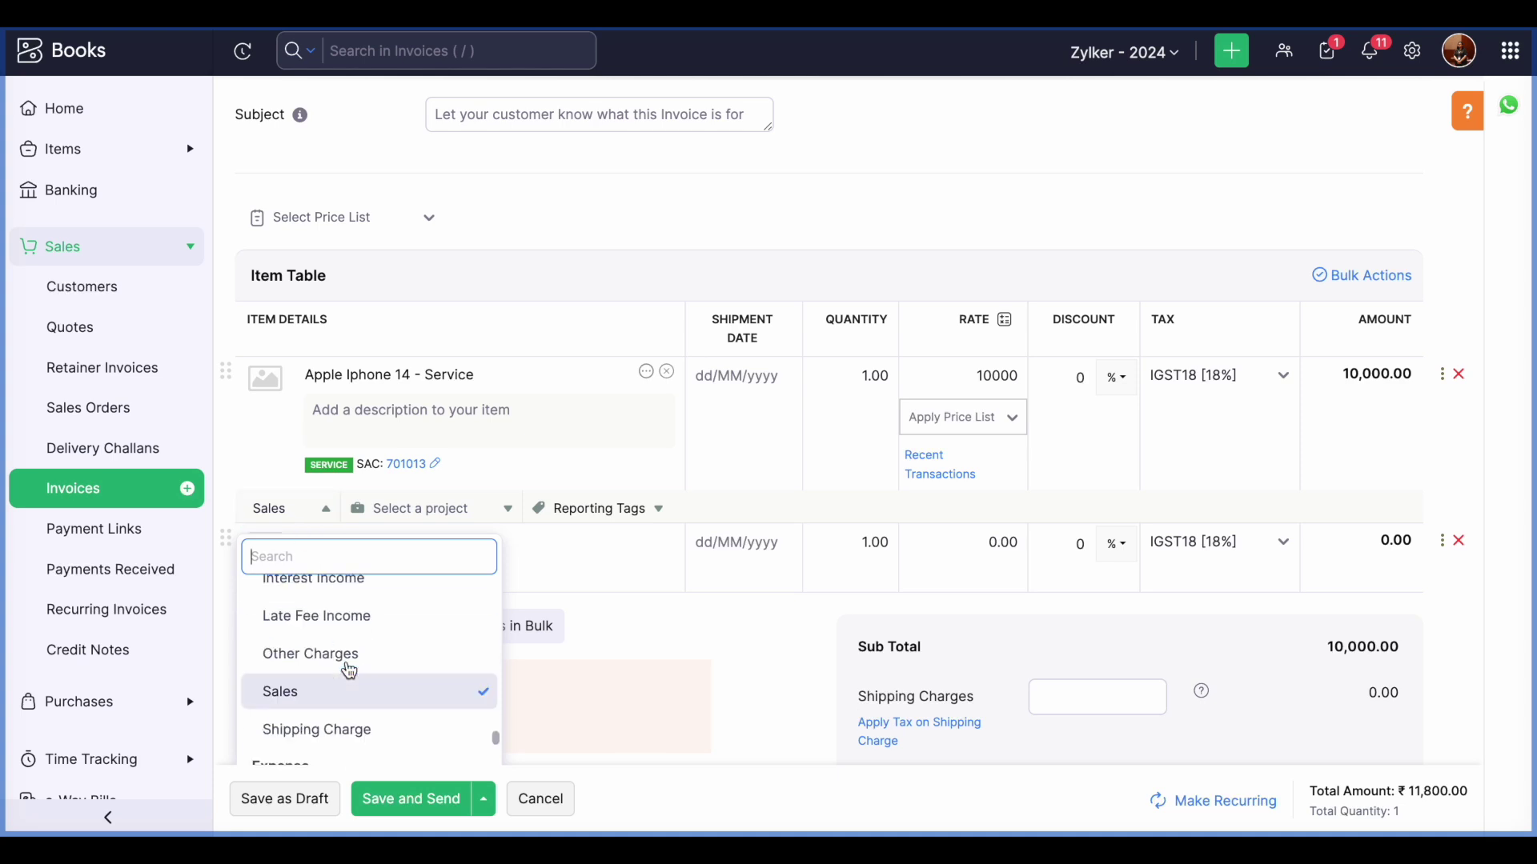
{"action": "scroll", "coordinate": [346, 660], "scroll_direction": "down", "scroll_amount": 2}
{"action": "scroll", "coordinate": [346, 661], "scroll_direction": "up", "scroll_amount": 3}
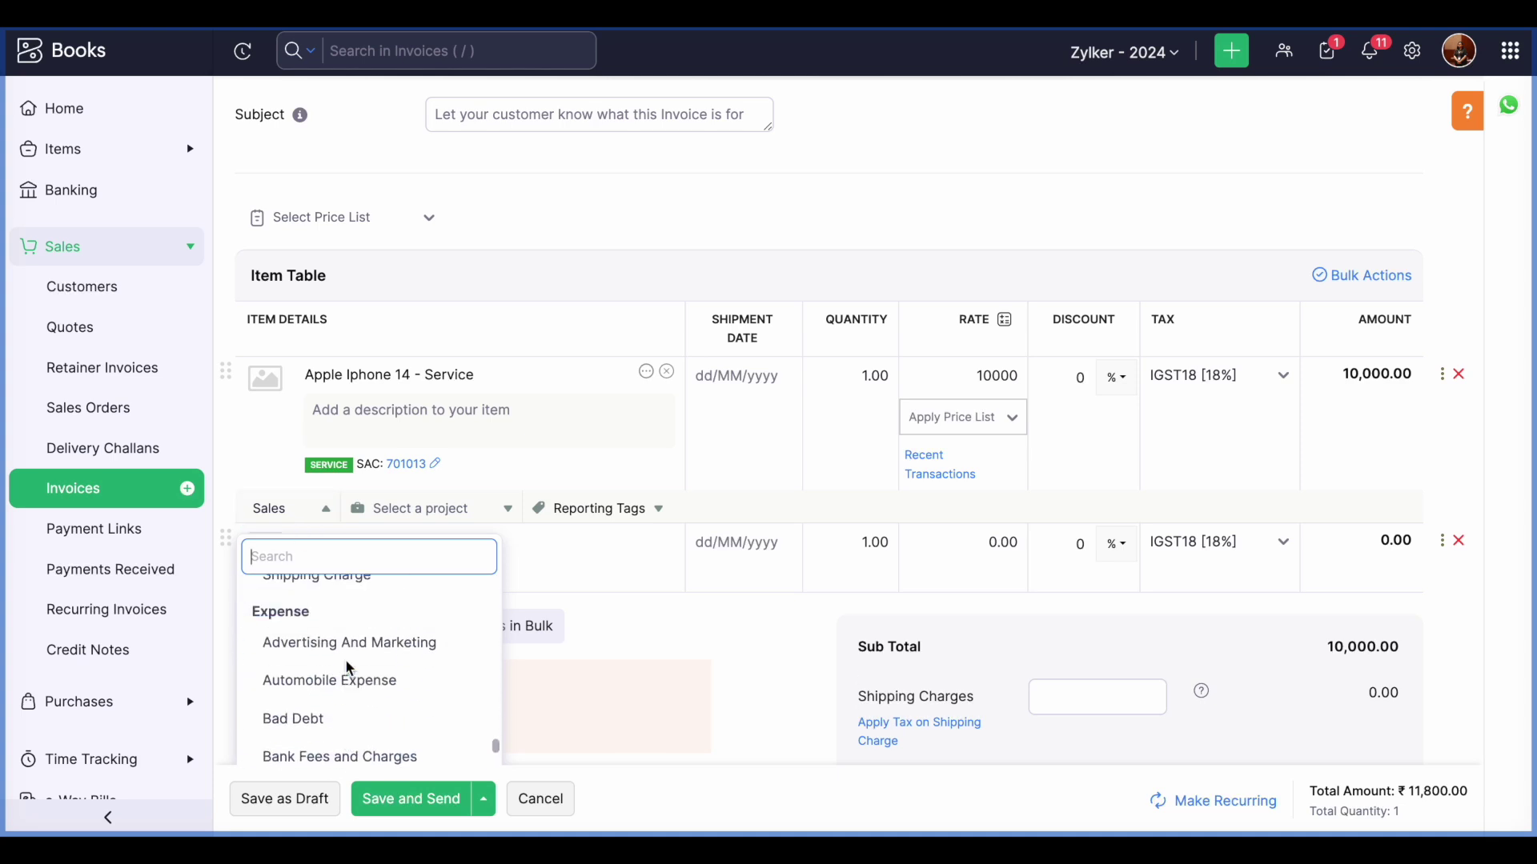
{"action": "scroll", "coordinate": [346, 667], "scroll_direction": "down", "scroll_amount": 2}
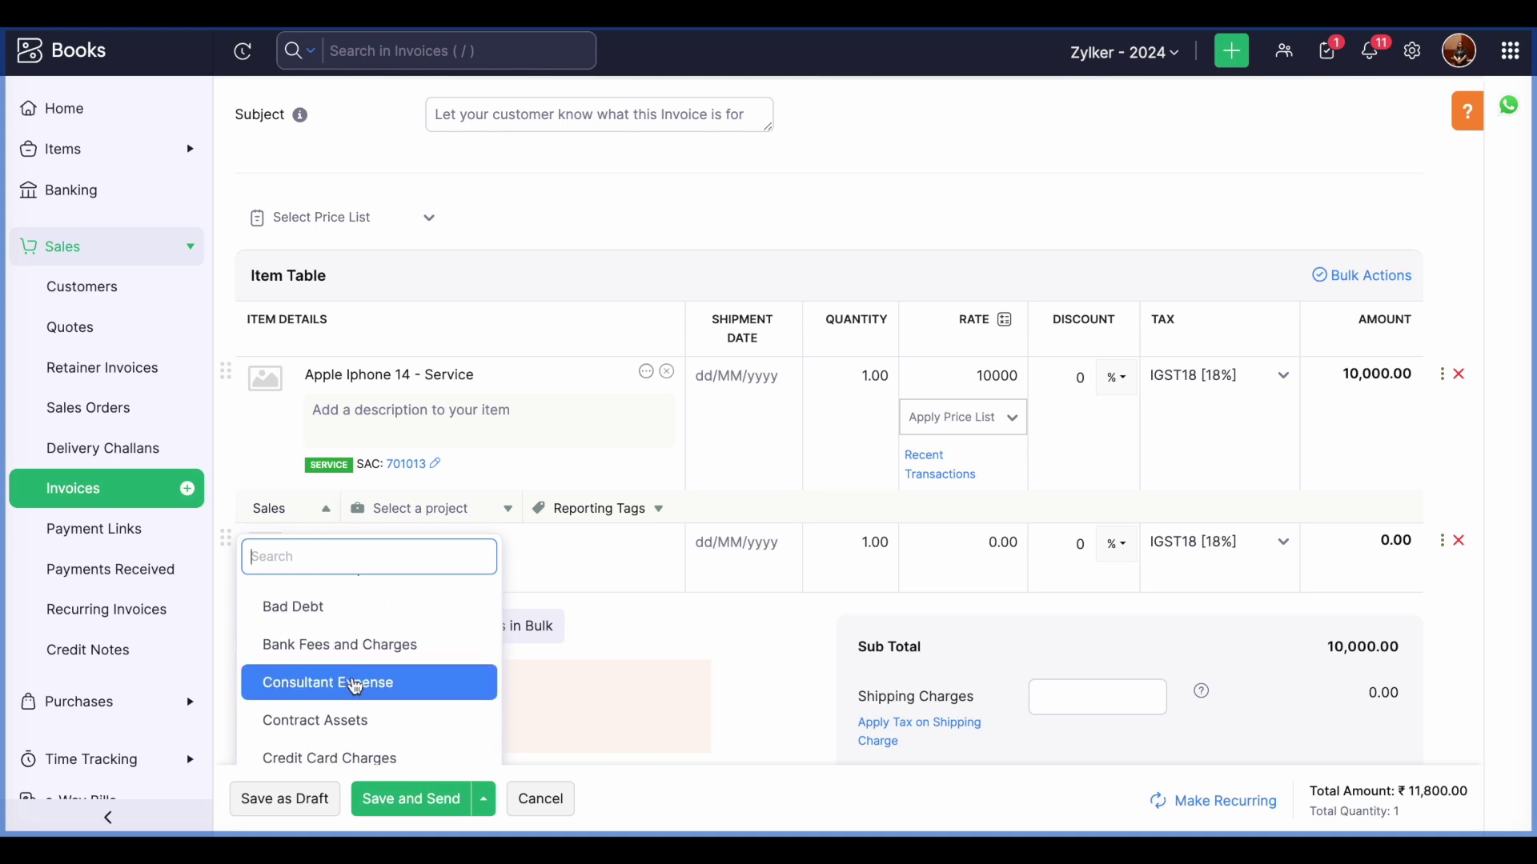
{"action": "left_click", "coordinate": [352, 682]}
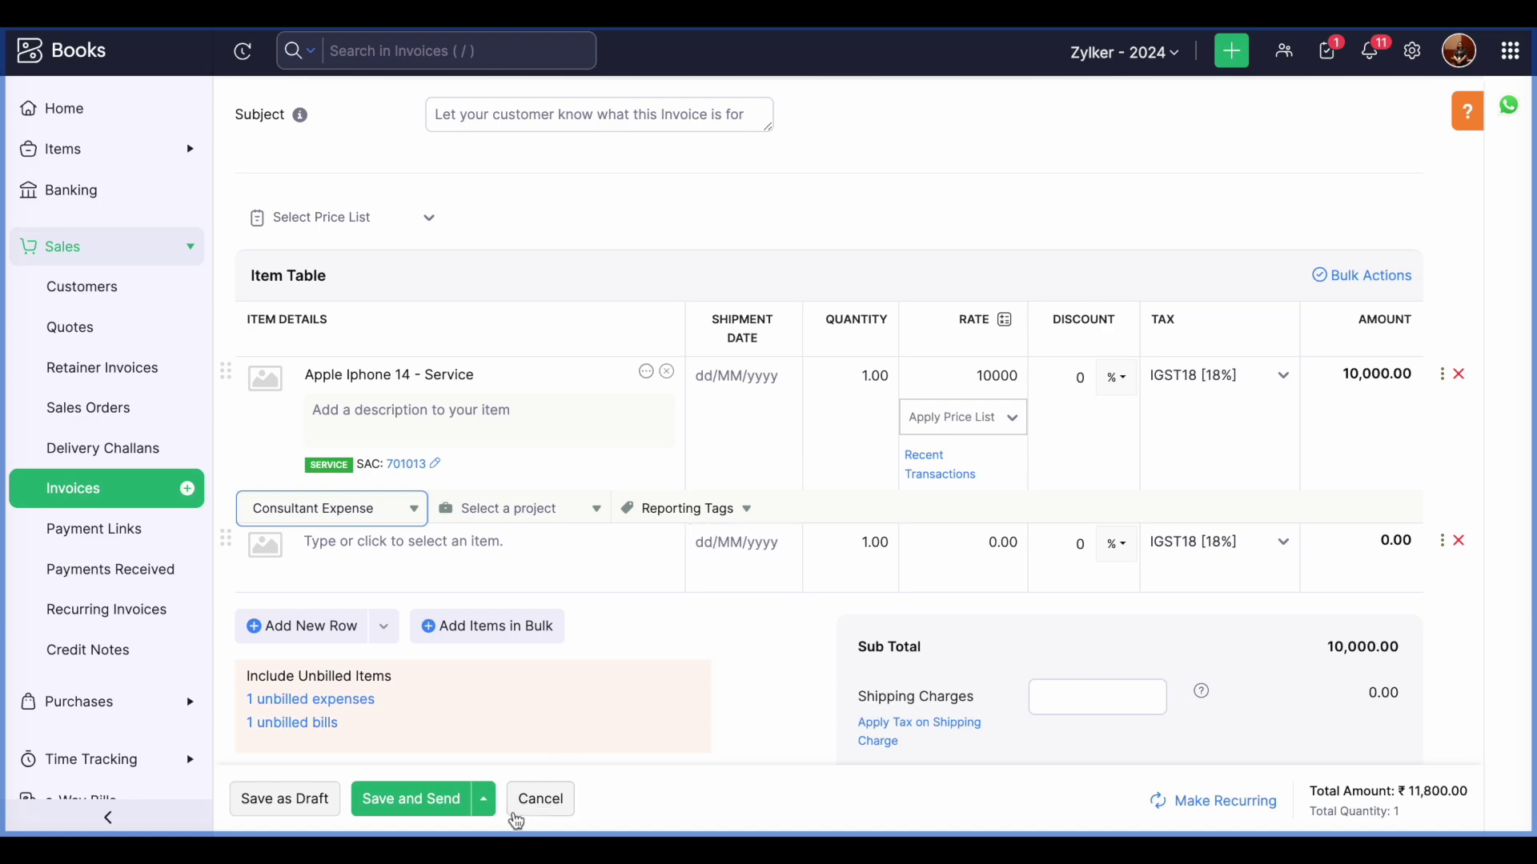
{"action": "left_click", "coordinate": [549, 808]}
{"action": "left_click", "coordinate": [737, 175]}
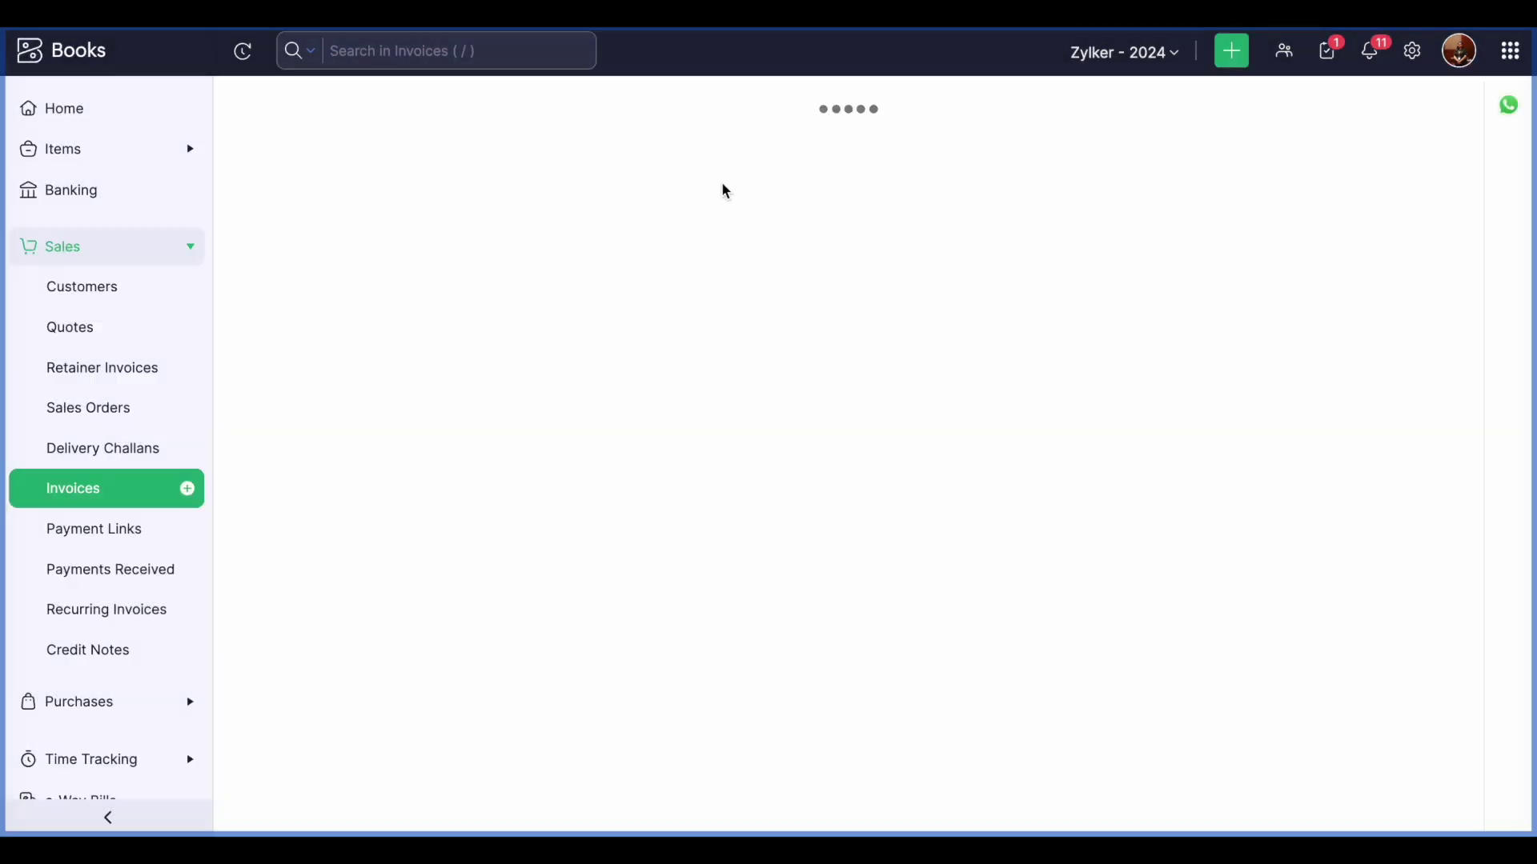
Open the expenses list under Purchases and start recording a new expense
{"action": "scroll", "coordinate": [120, 576], "scroll_direction": "down", "scroll_amount": 2}
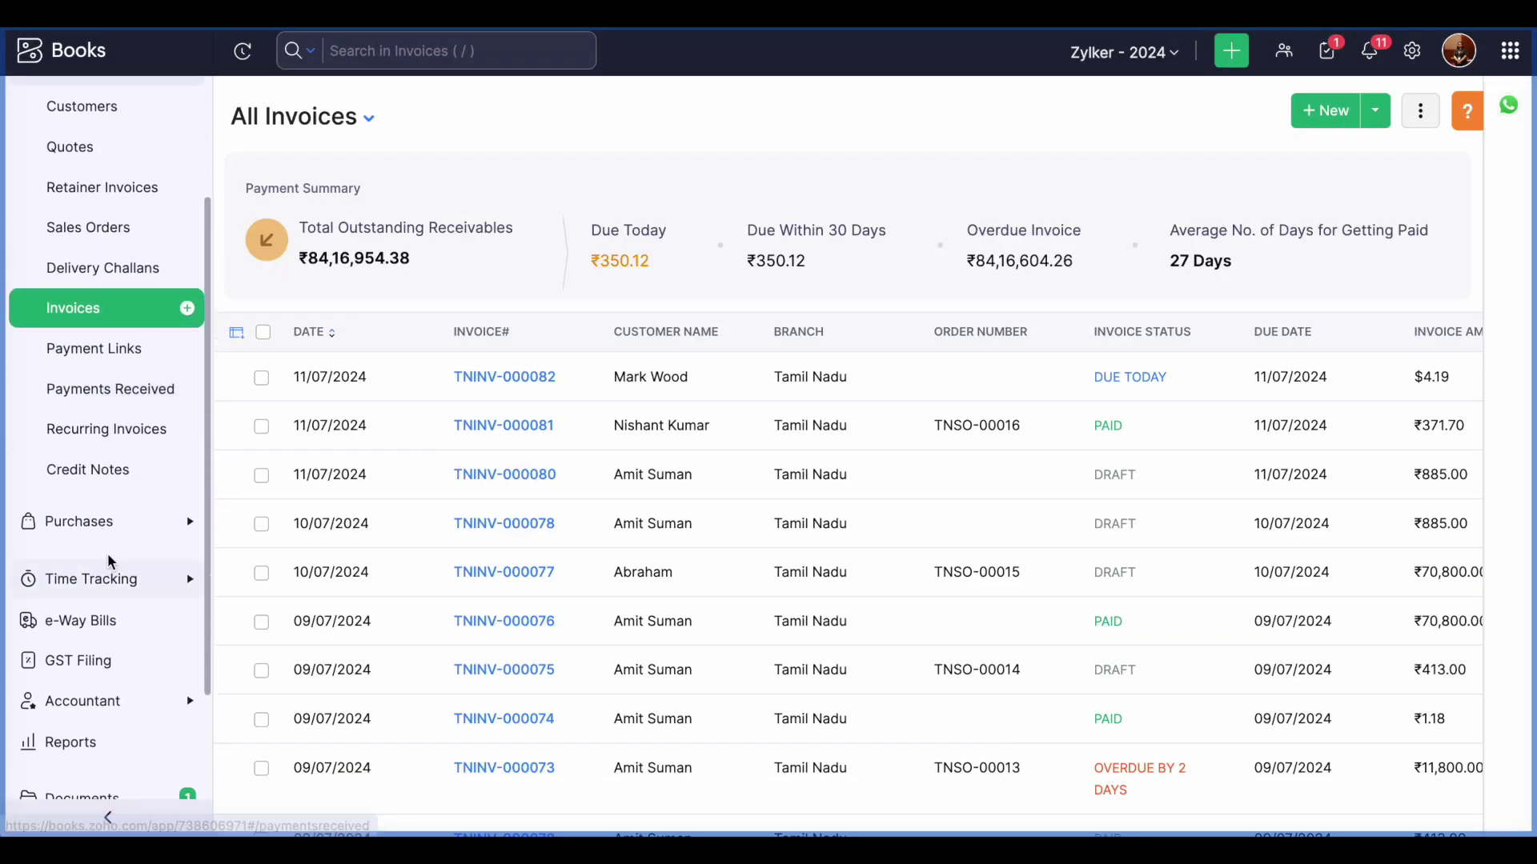
{"action": "left_click", "coordinate": [113, 521]}
{"action": "left_click", "coordinate": [145, 192]}
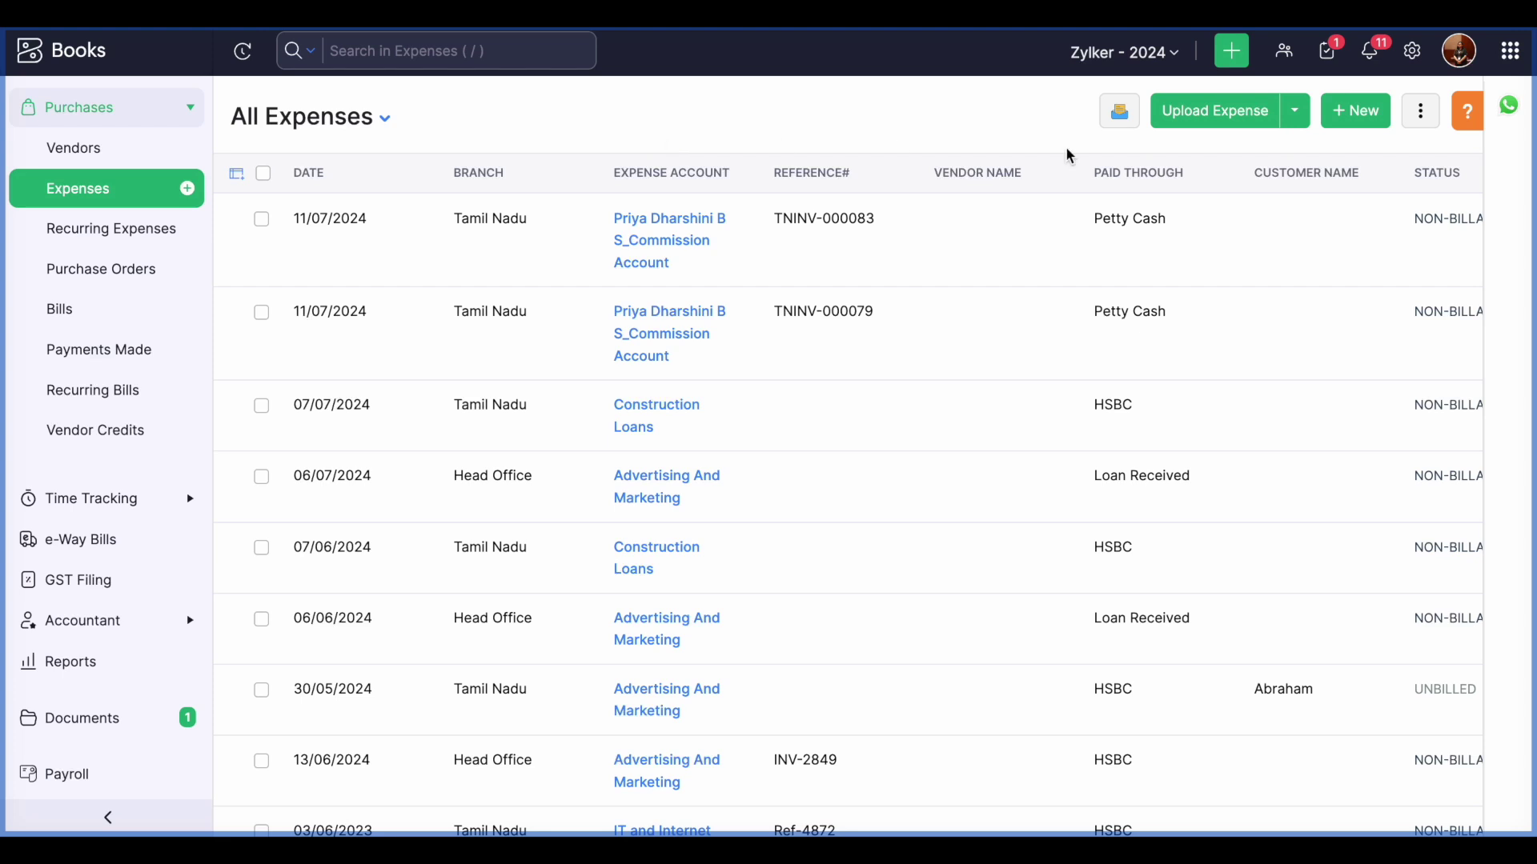
{"action": "left_click", "coordinate": [1378, 118]}
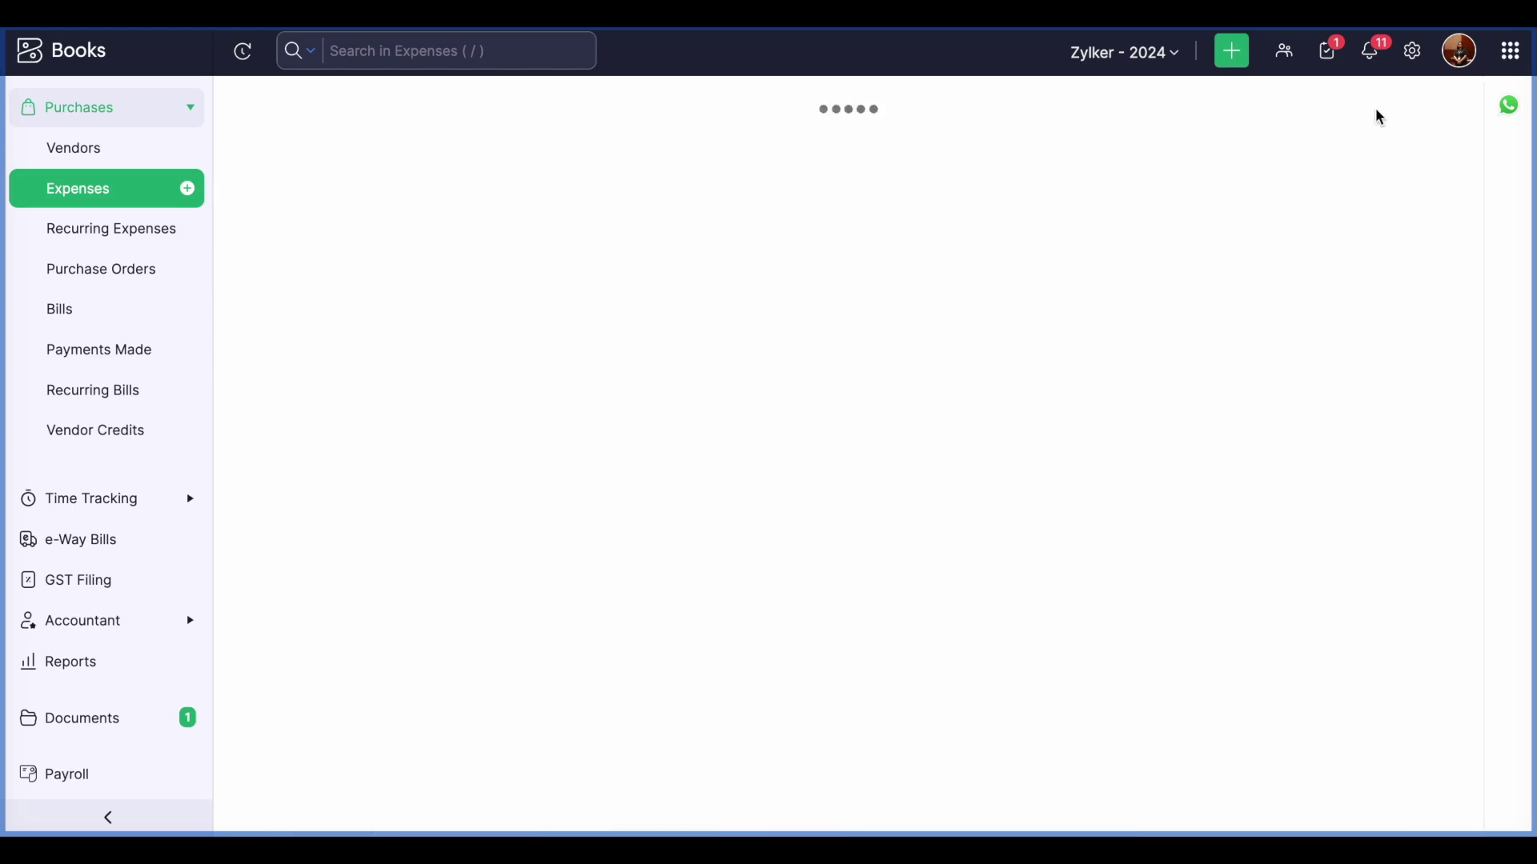
Assign an existing customer to the new expense and mark the expense as billable
{"action": "scroll", "coordinate": [632, 356], "scroll_direction": "down", "scroll_amount": 4}
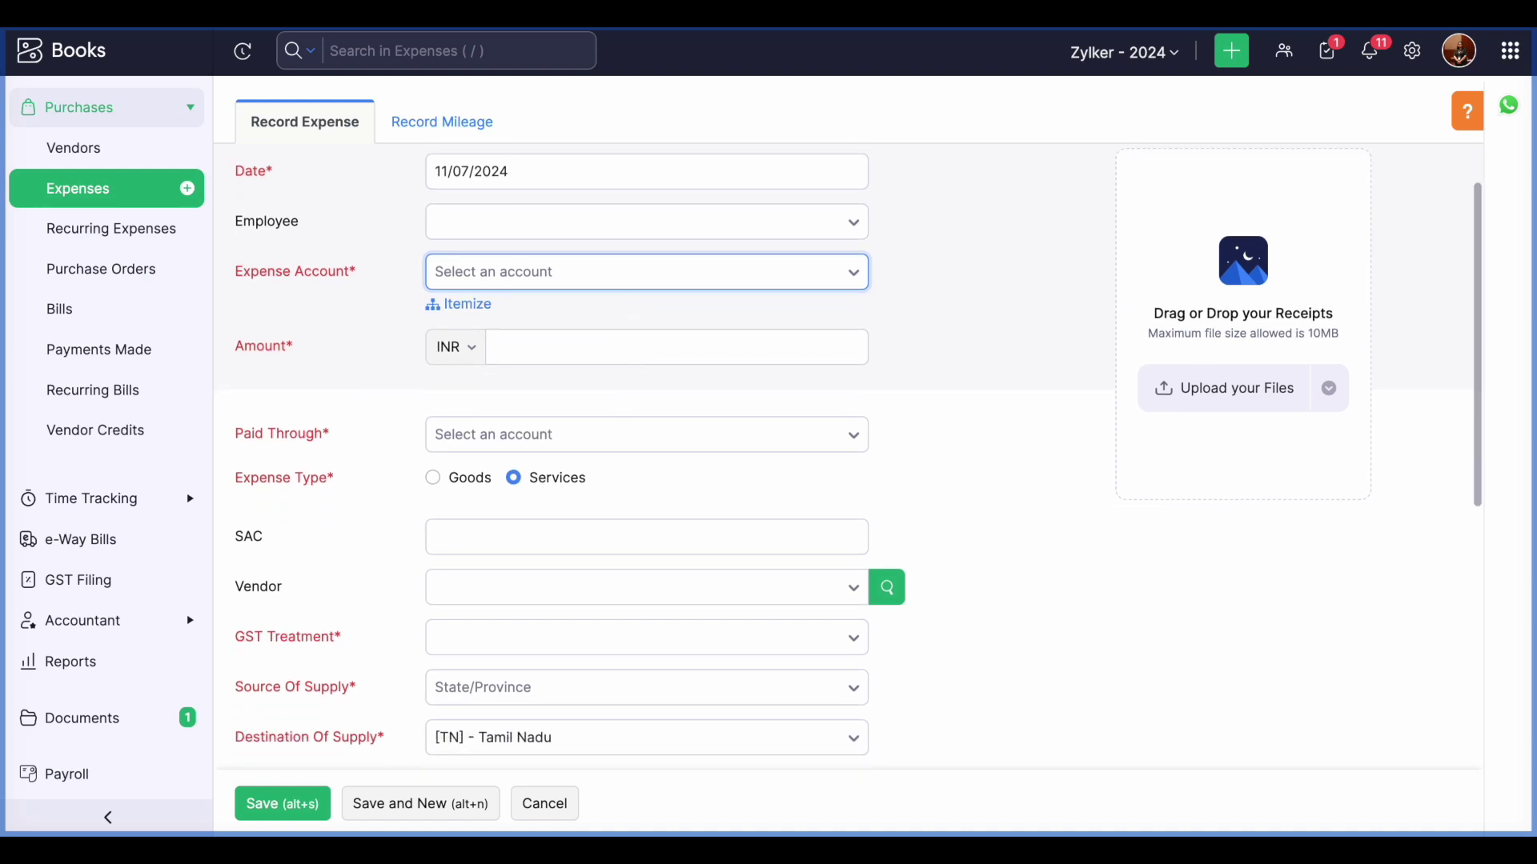
{"action": "scroll", "coordinate": [632, 357], "scroll_direction": "down", "scroll_amount": 3}
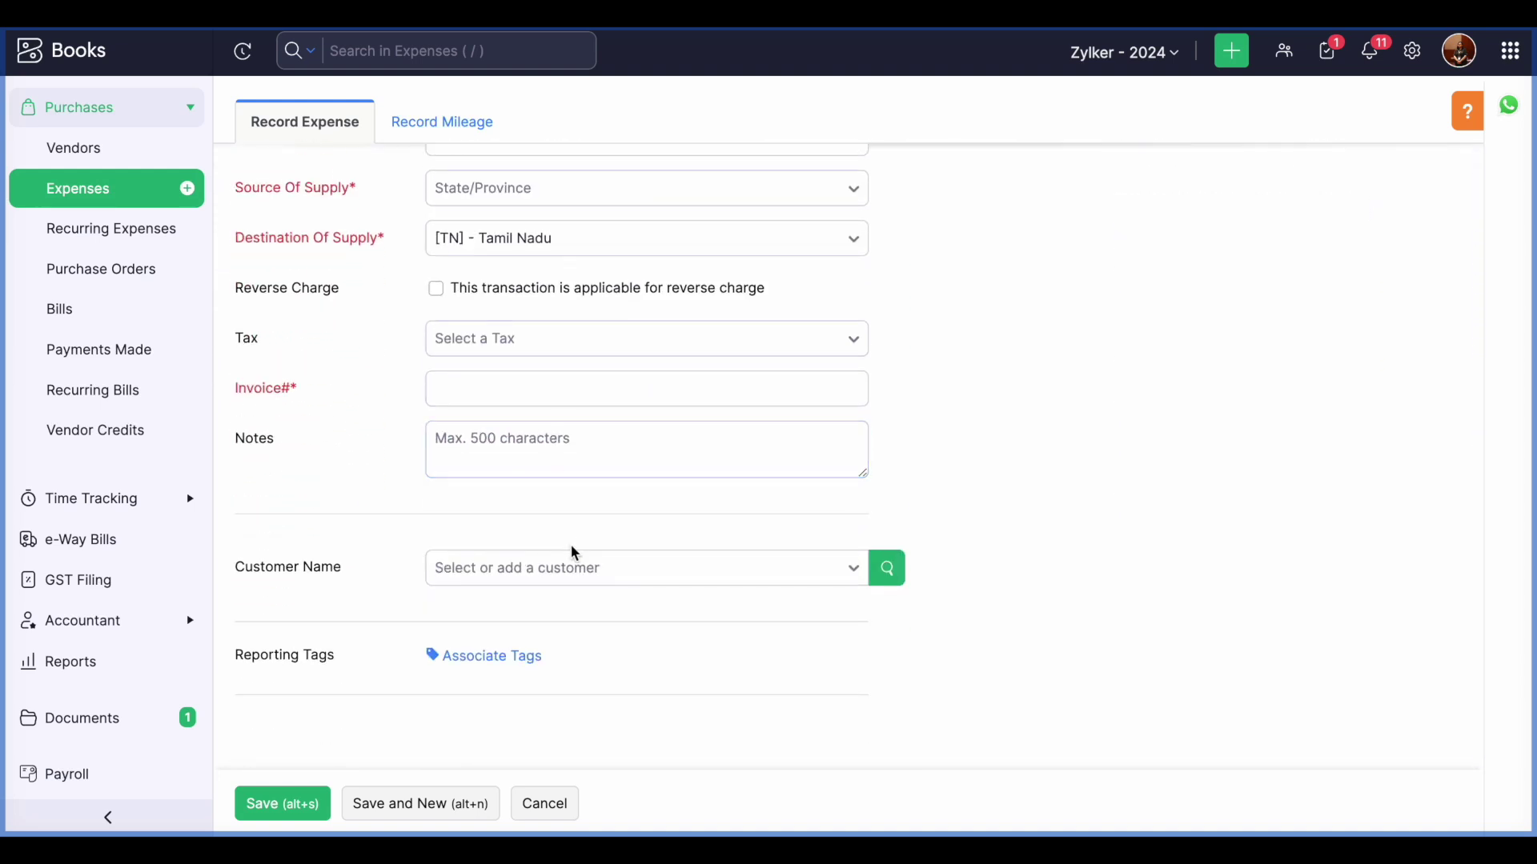
{"action": "left_click", "coordinate": [569, 570]}
{"action": "left_click", "coordinate": [549, 670]}
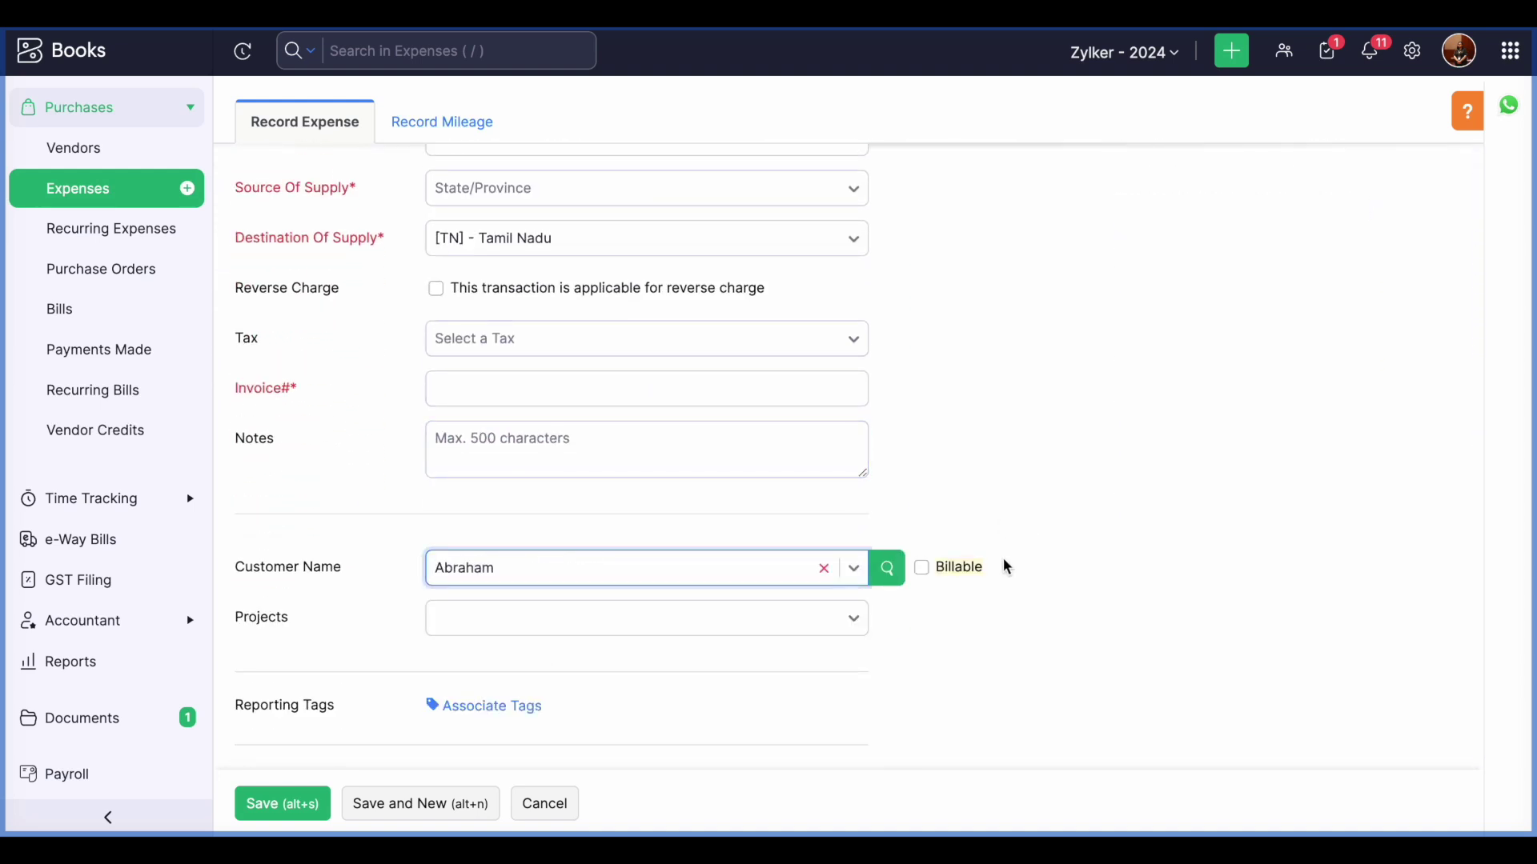
{"action": "left_click", "coordinate": [926, 573]}
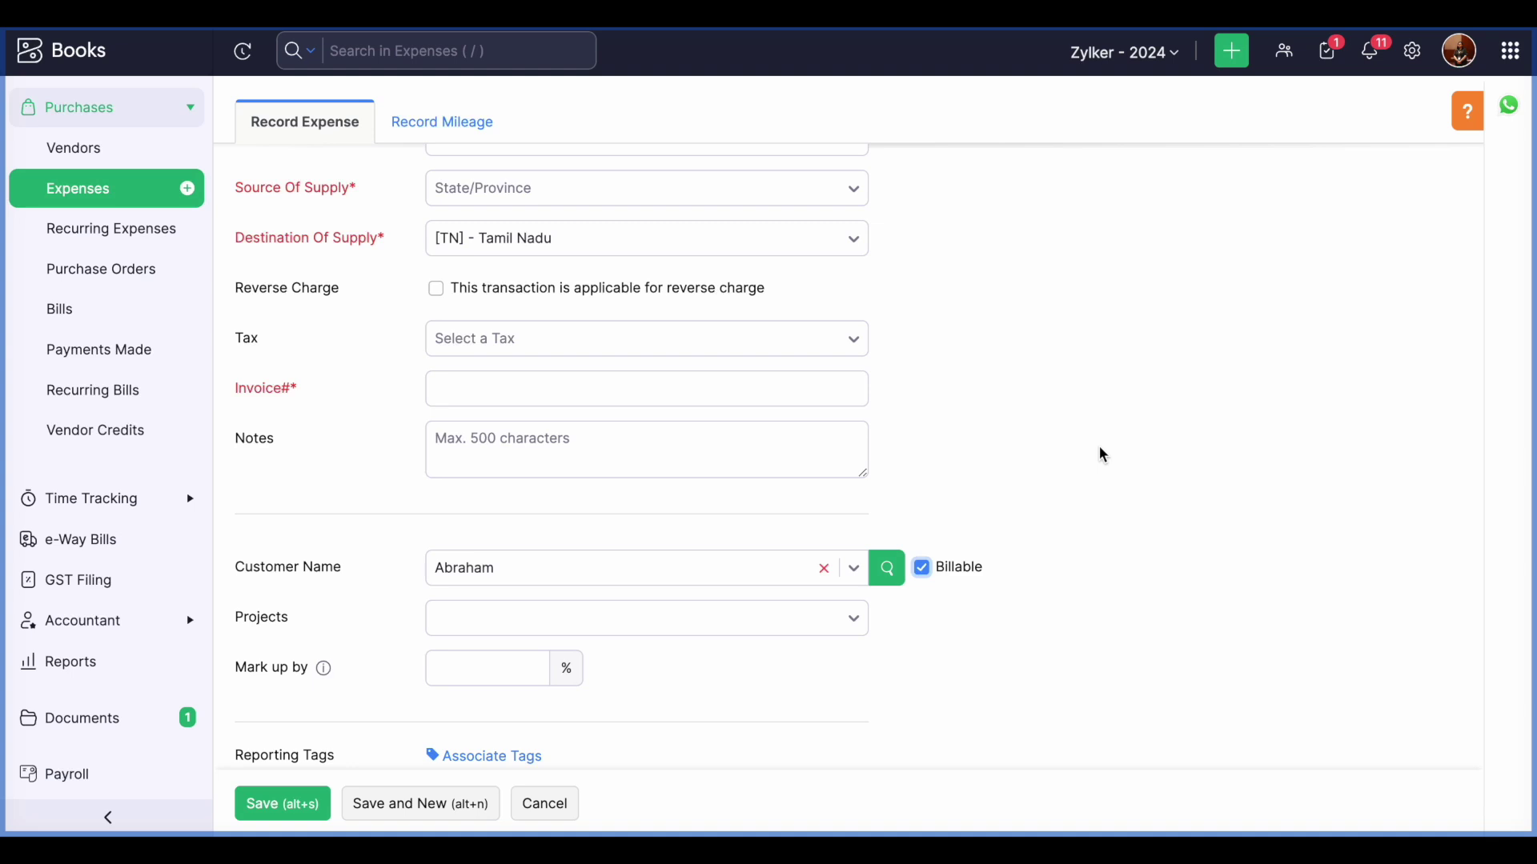
Set the new expense's account to Automobile Expense
{"action": "scroll", "coordinate": [816, 542], "scroll_direction": "up", "scroll_amount": 7}
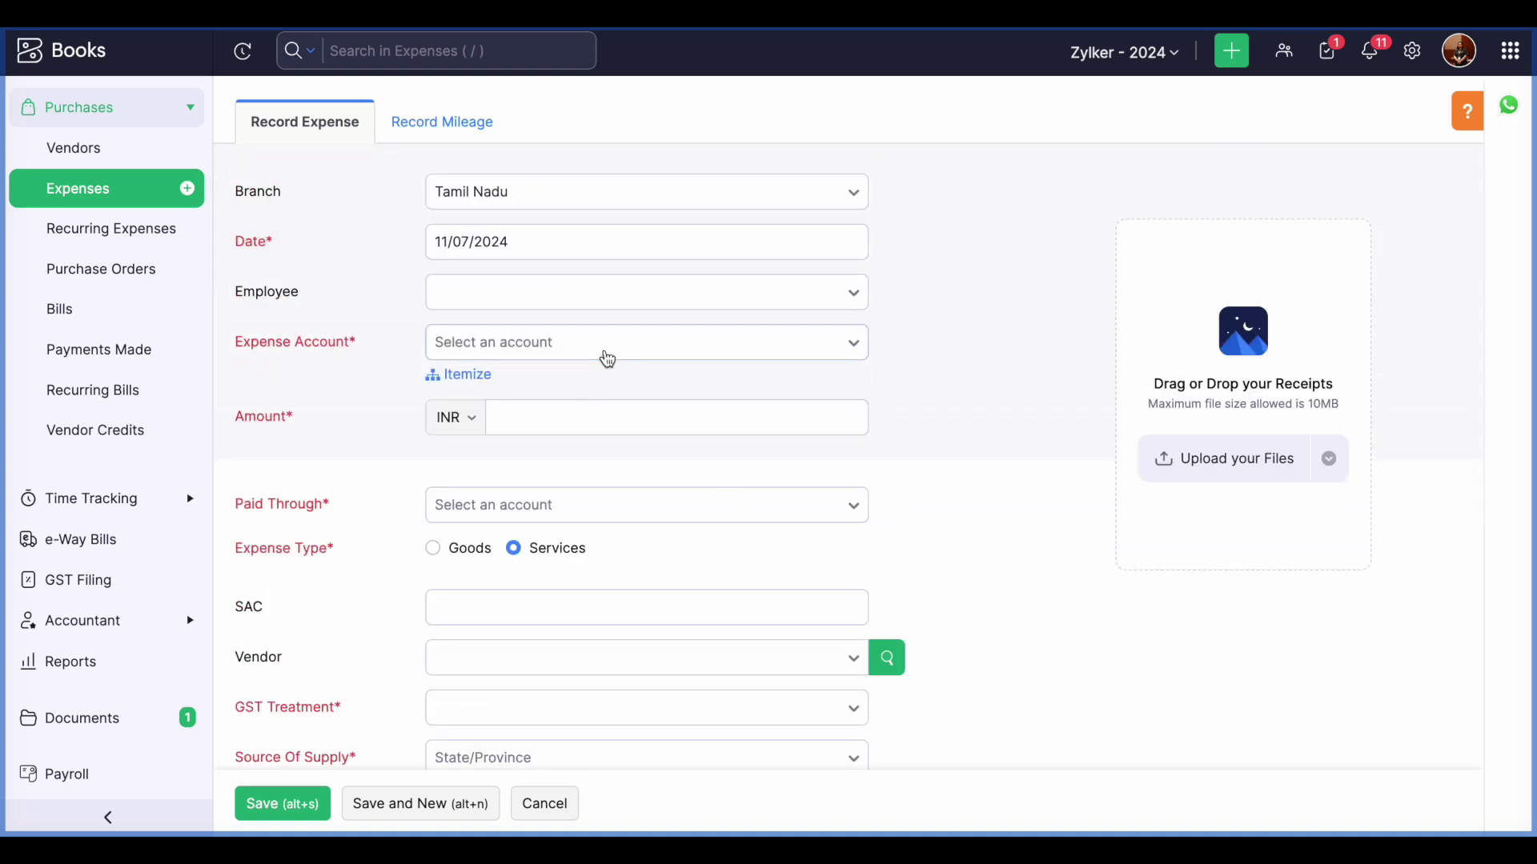
{"action": "left_click", "coordinate": [608, 358]}
{"action": "scroll", "coordinate": [524, 596], "scroll_direction": "down", "scroll_amount": 2}
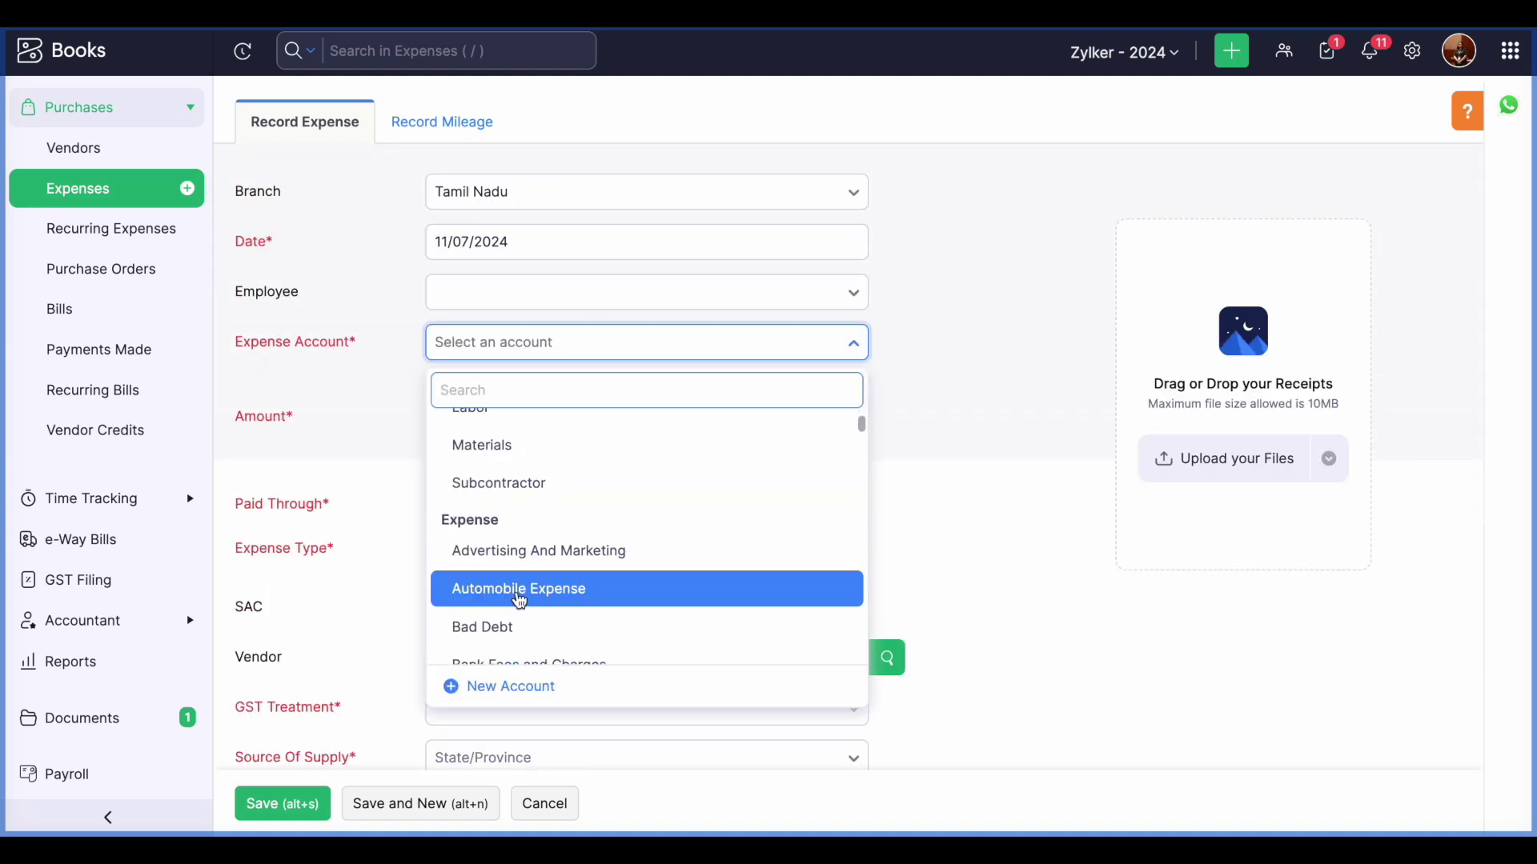
{"action": "left_click", "coordinate": [520, 591]}
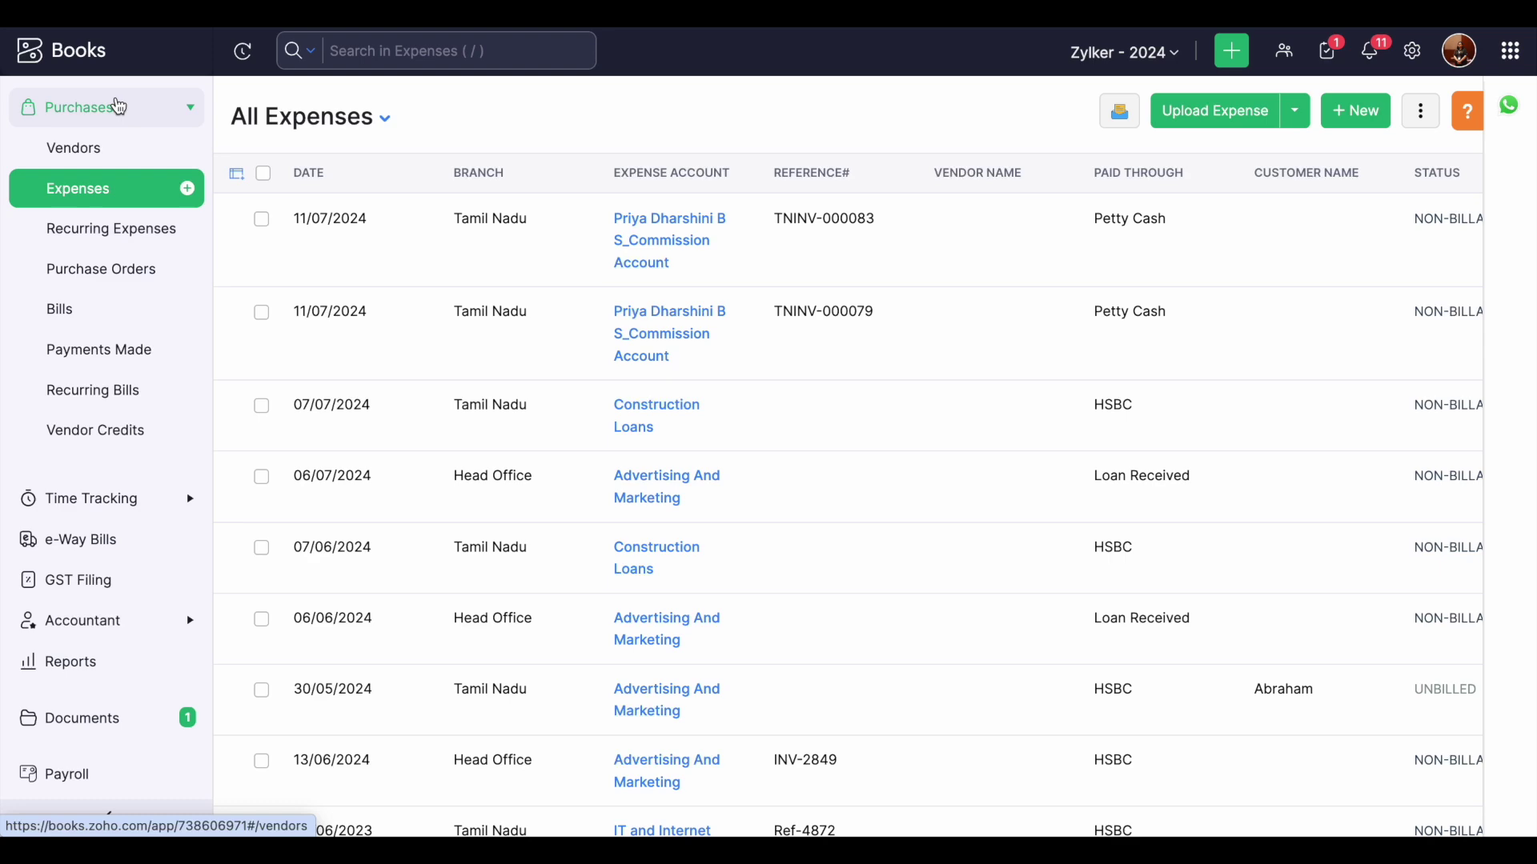
Go to the Reports Center and open the Invoice Details report from the Receivables category
{"action": "scroll", "coordinate": [113, 106], "scroll_direction": "up", "scroll_amount": 3}
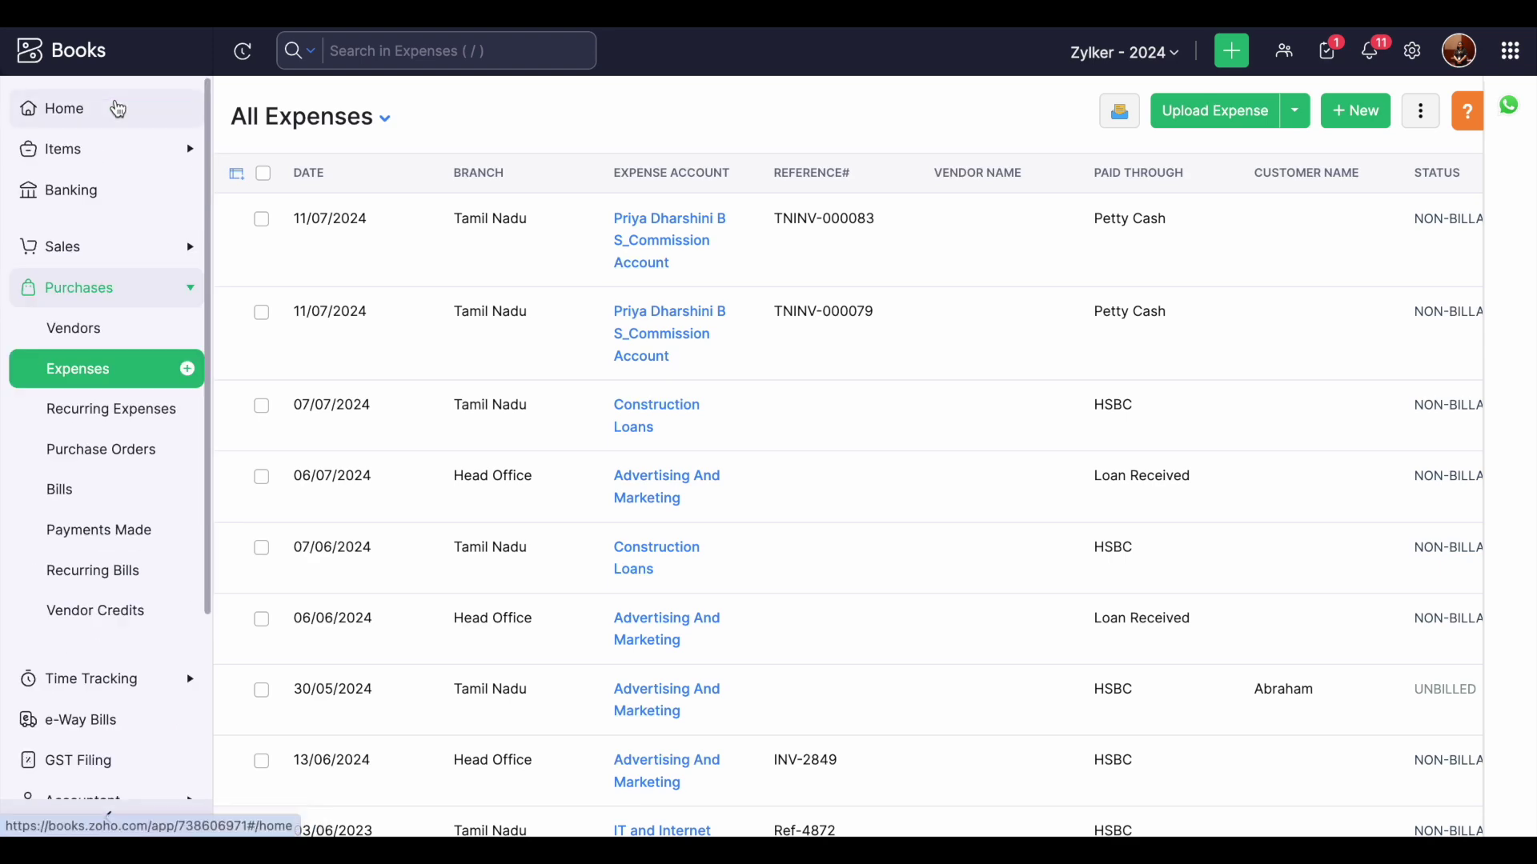
{"action": "left_click", "coordinate": [113, 108]}
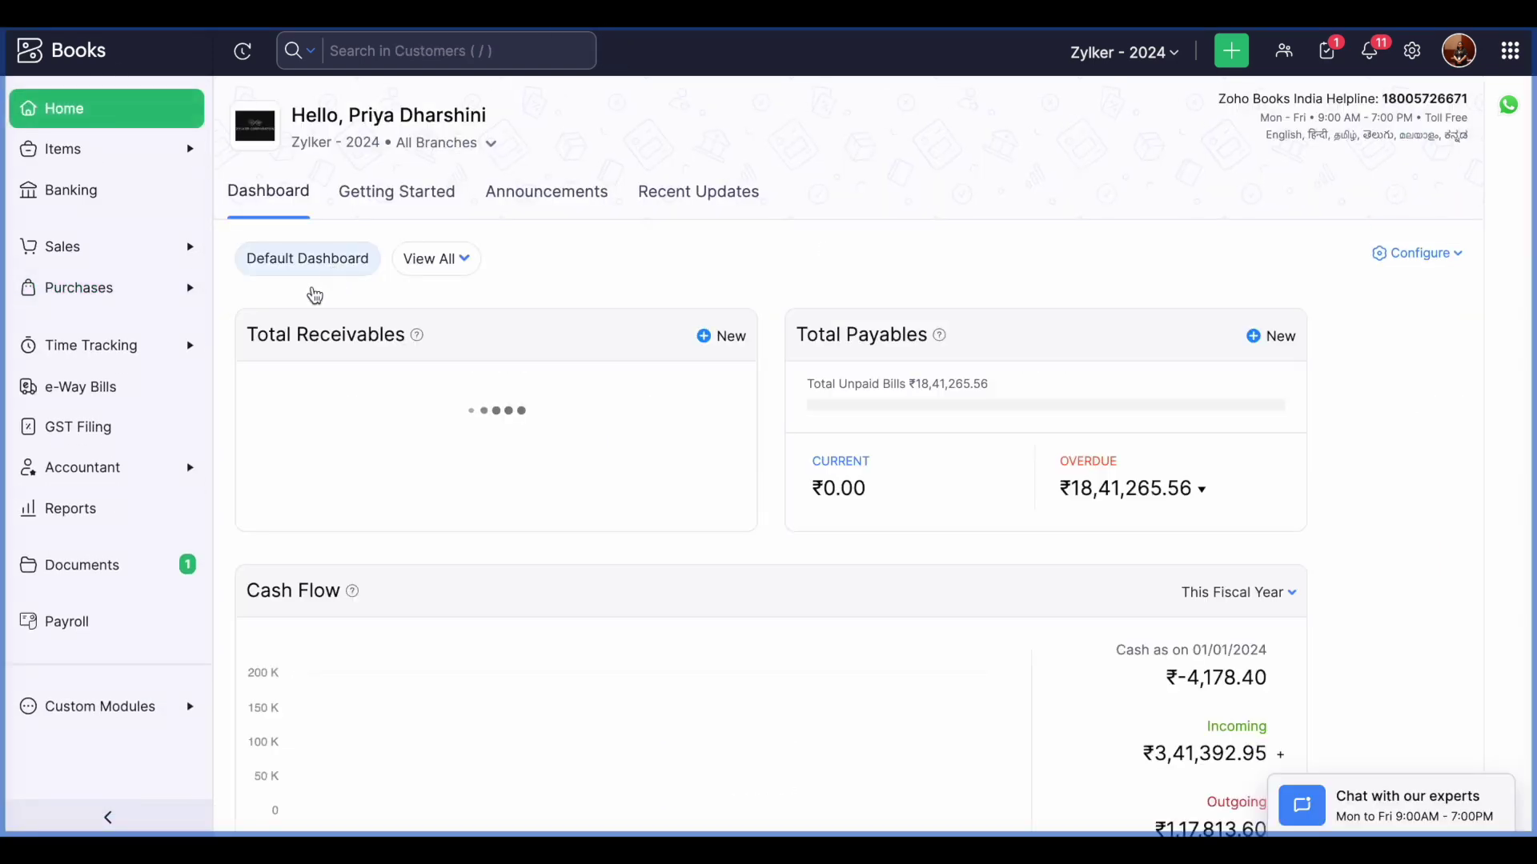
{"action": "left_click", "coordinate": [117, 519]}
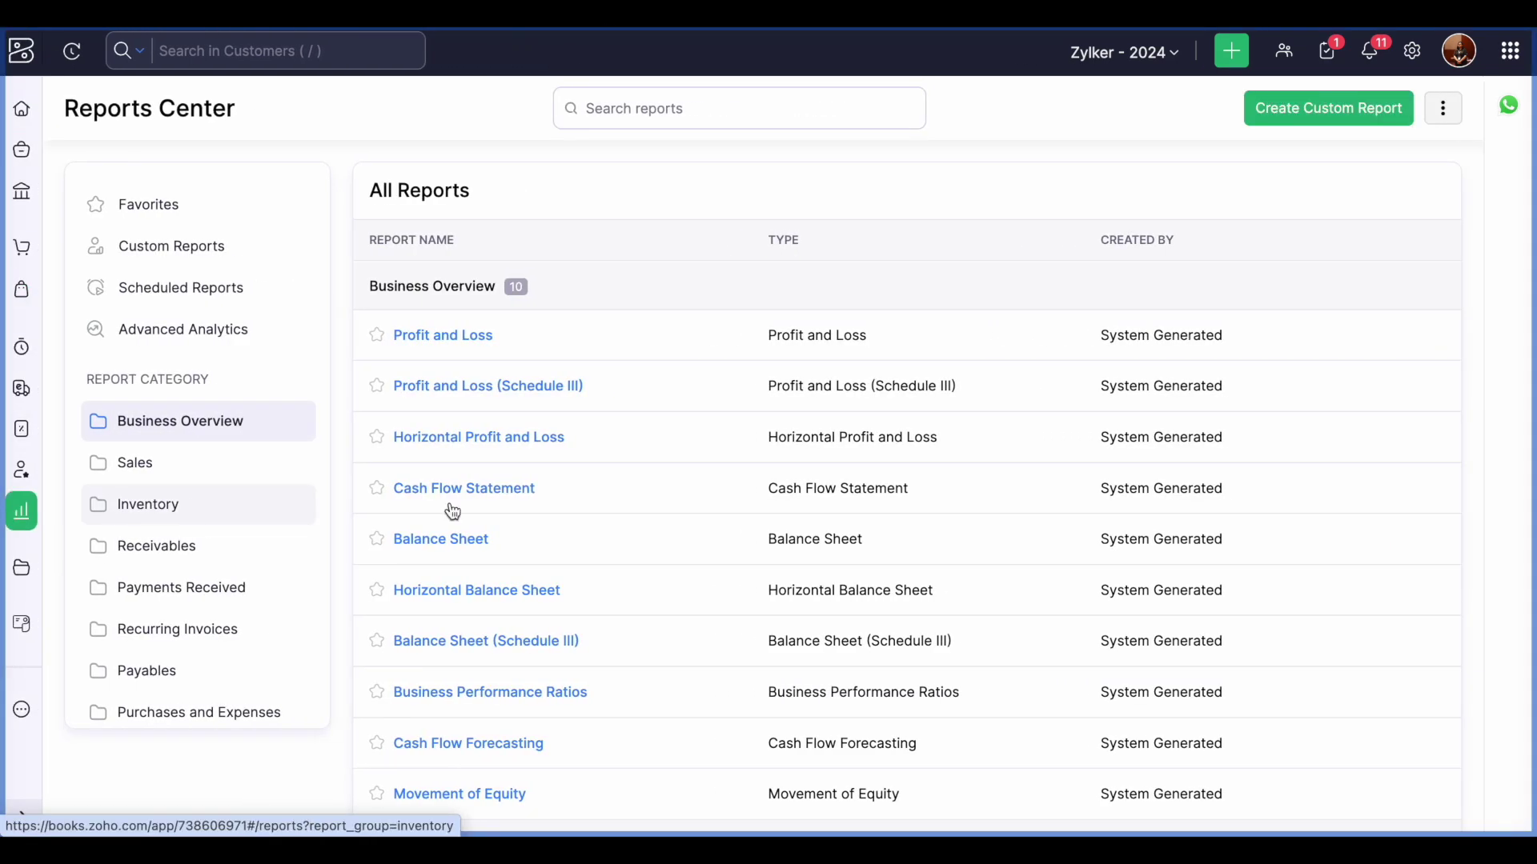
{"action": "left_click", "coordinate": [160, 545]}
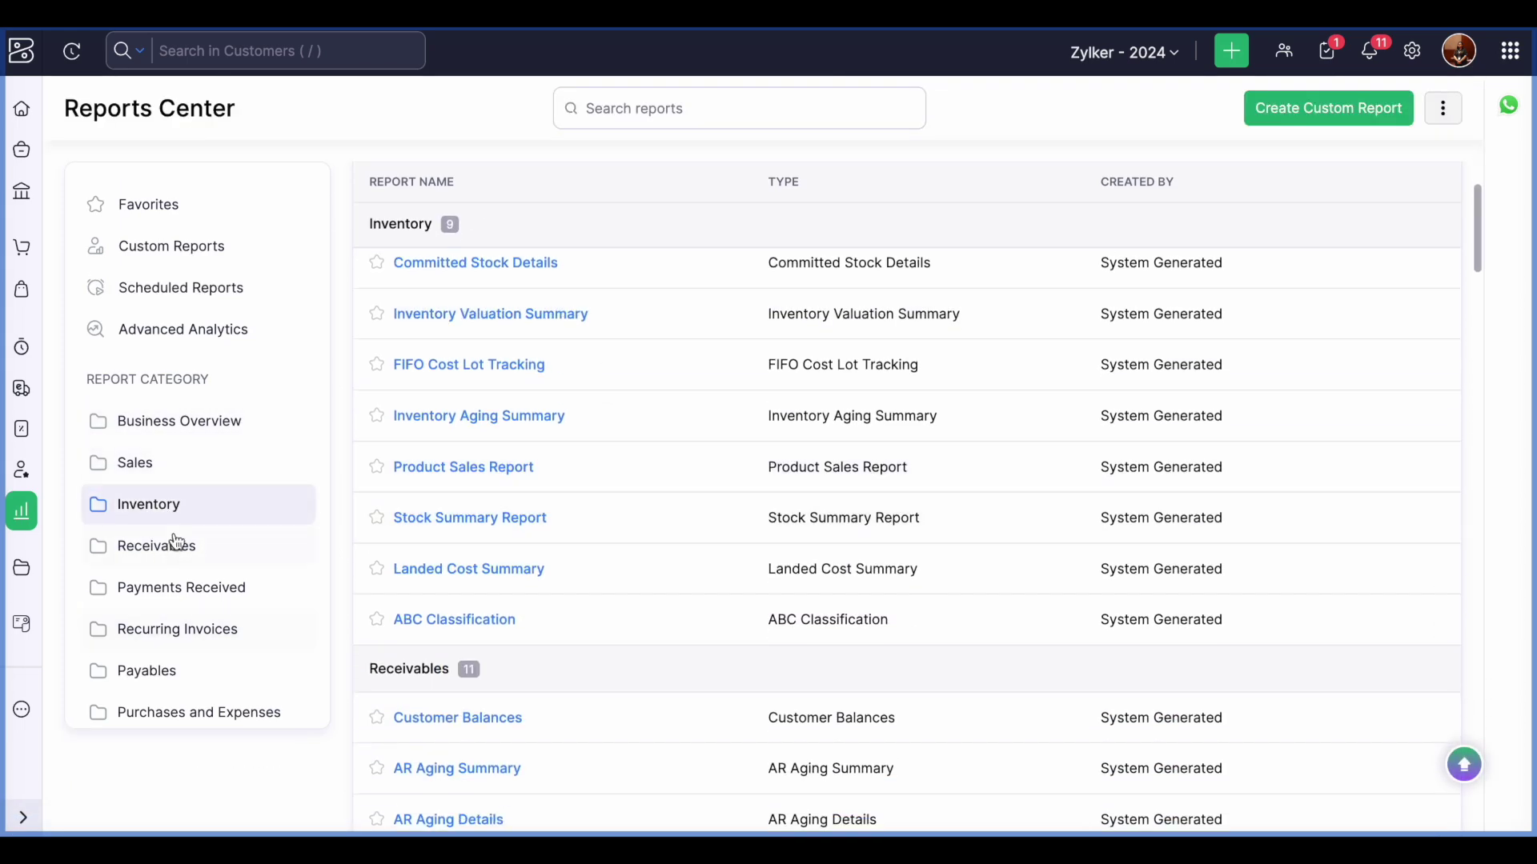
{"action": "left_click", "coordinate": [174, 505]}
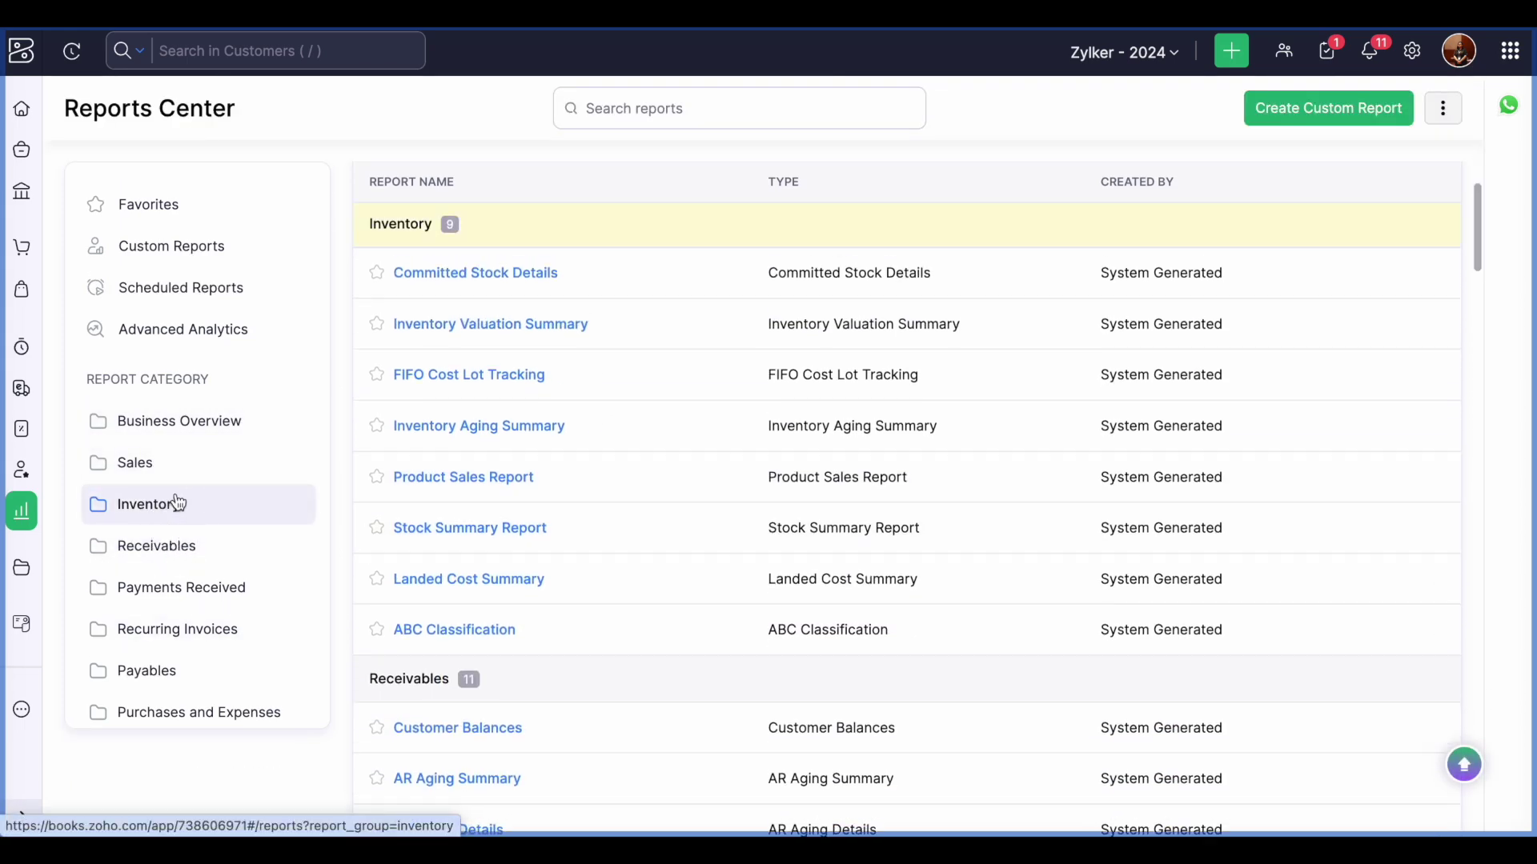
{"action": "left_click", "coordinate": [168, 552]}
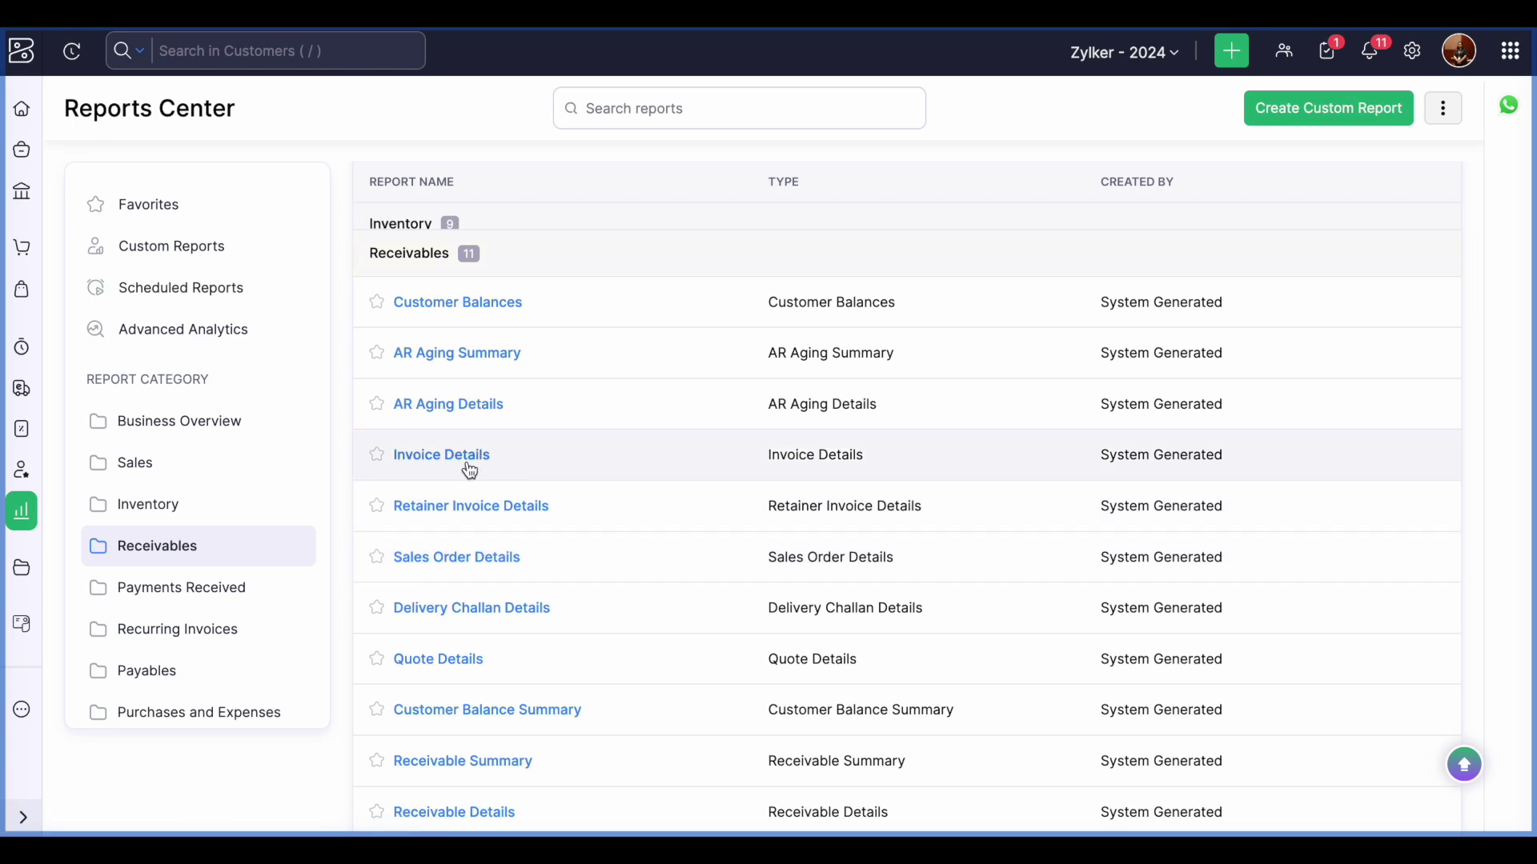
{"action": "left_click", "coordinate": [470, 468]}
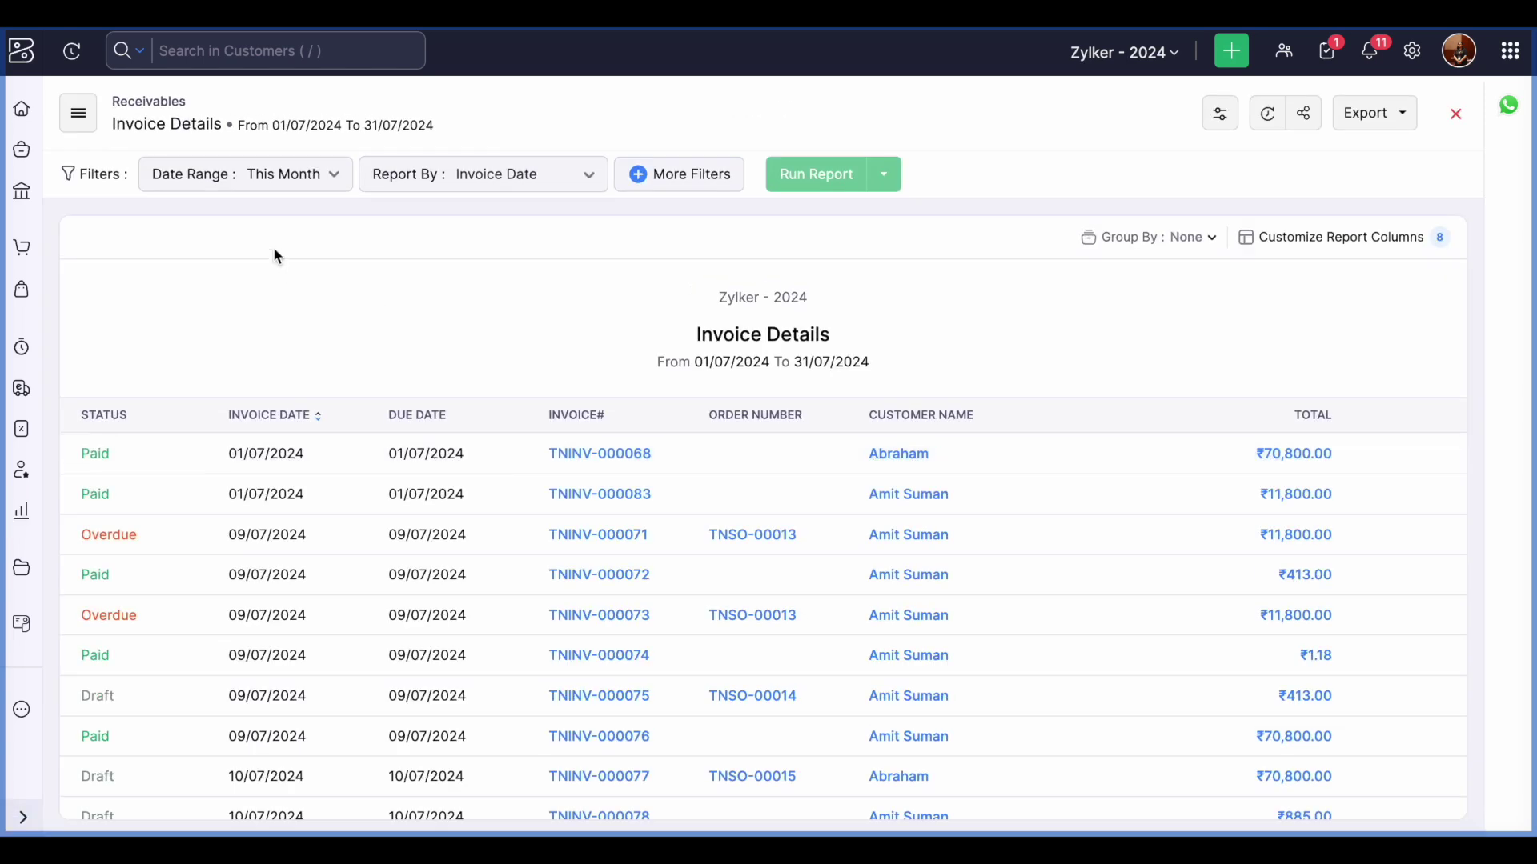
Review the date range choices and the export formats offered for the Invoice Details report
{"action": "left_click", "coordinate": [327, 188]}
{"action": "left_click", "coordinate": [525, 306]}
{"action": "left_click", "coordinate": [1407, 113]}
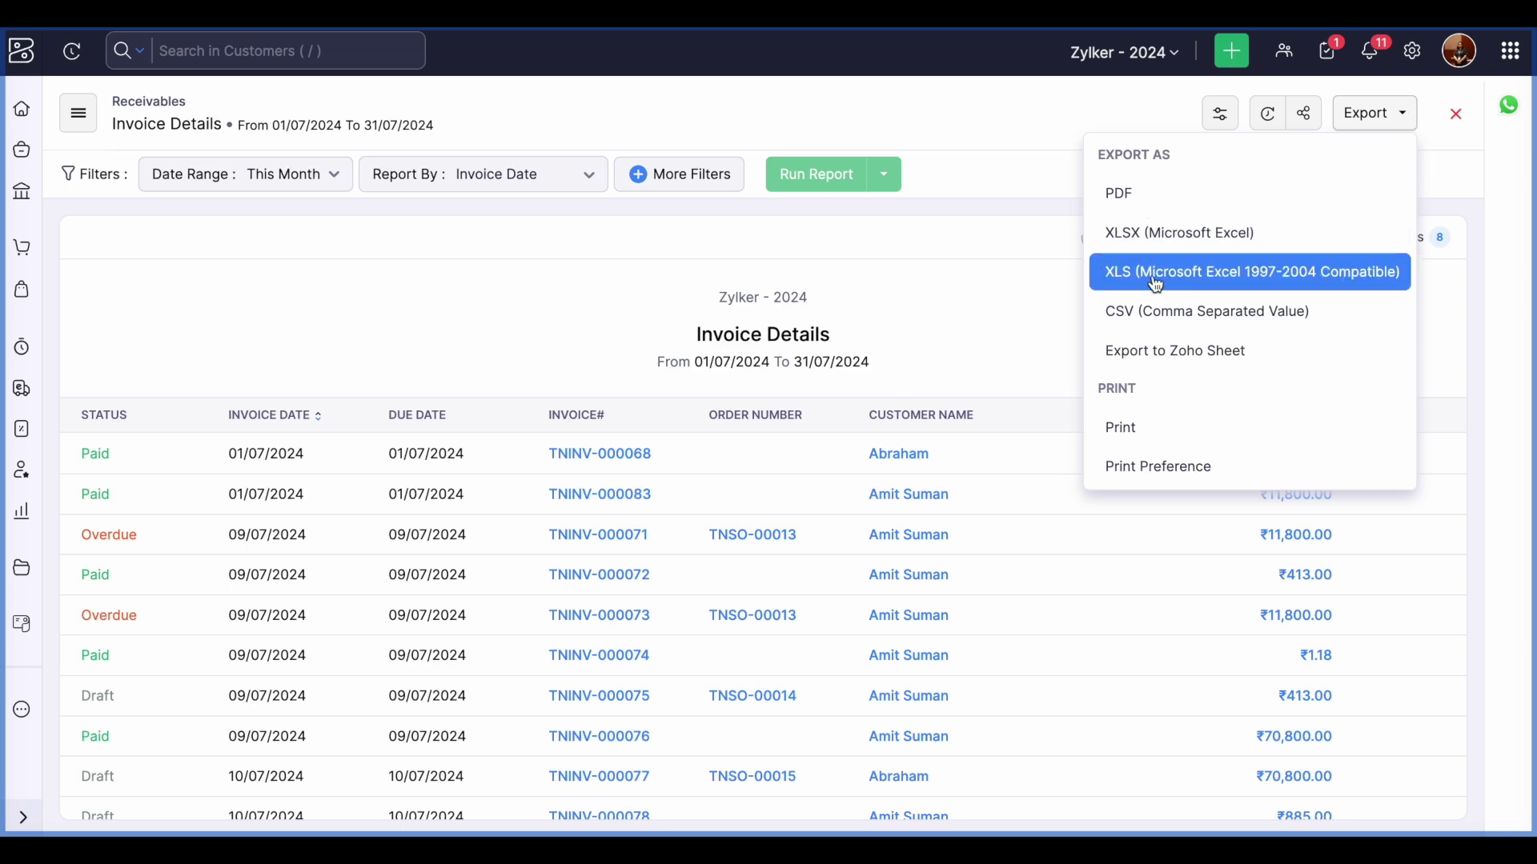
{"action": "left_click", "coordinate": [963, 246]}
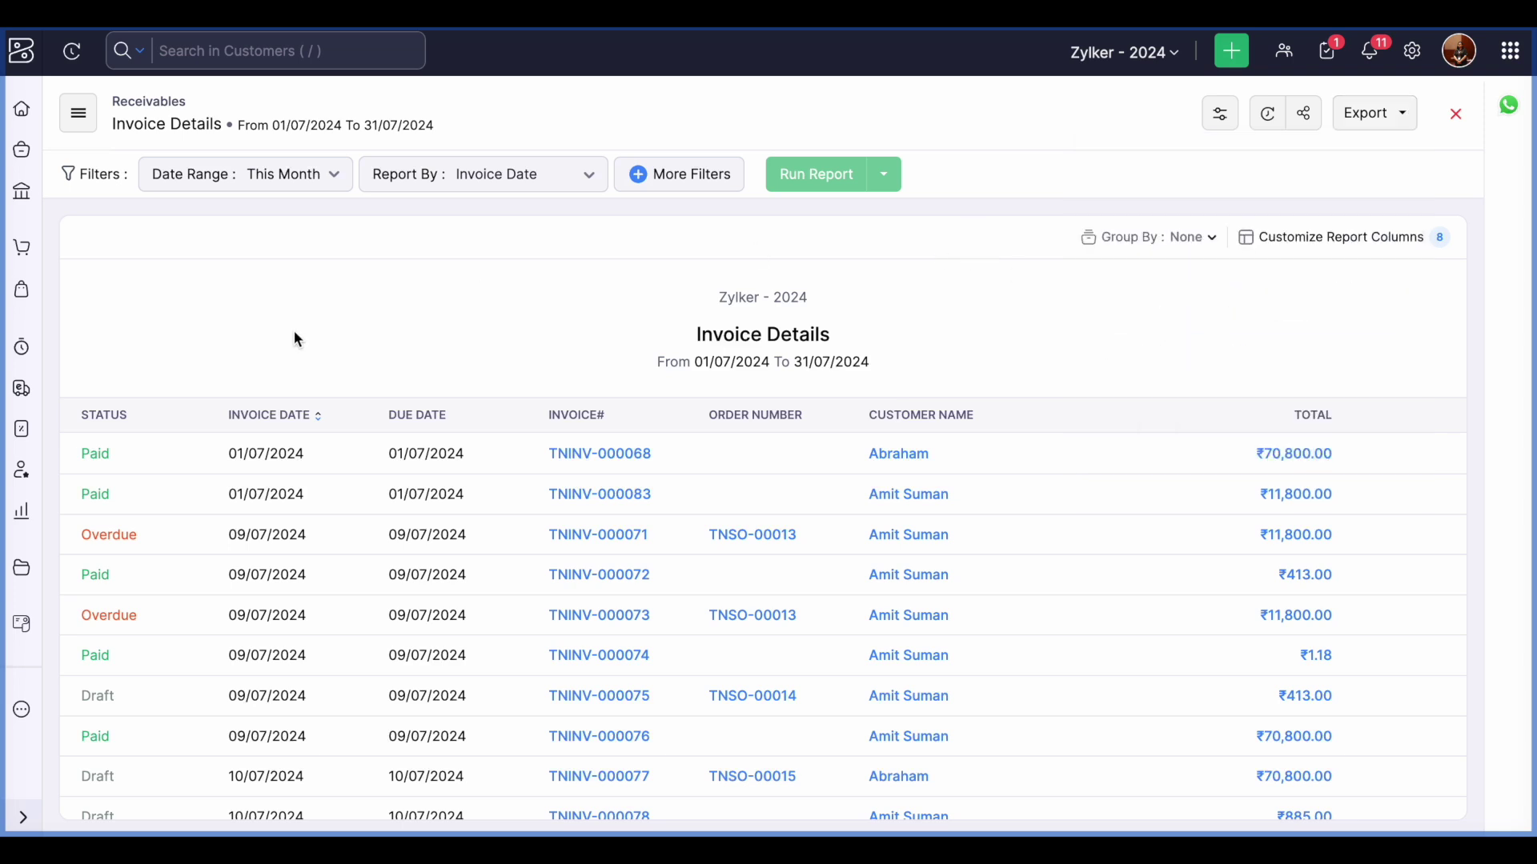
Switch from Invoice Details to the Receivable Details report in the Receivables category
{"action": "left_click", "coordinate": [78, 113]}
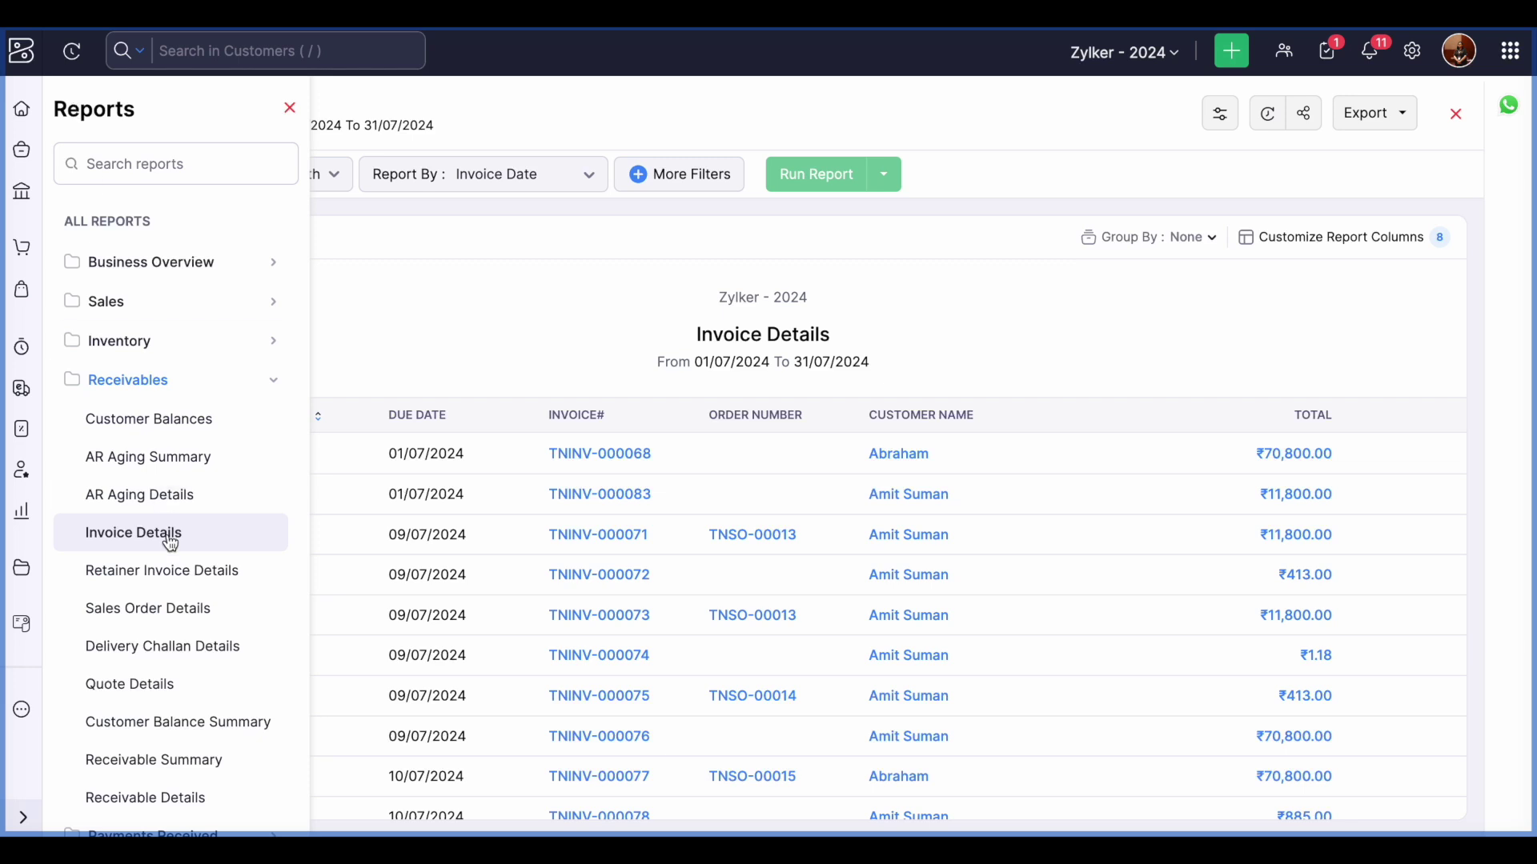
{"action": "scroll", "coordinate": [168, 540], "scroll_direction": "down", "scroll_amount": 2}
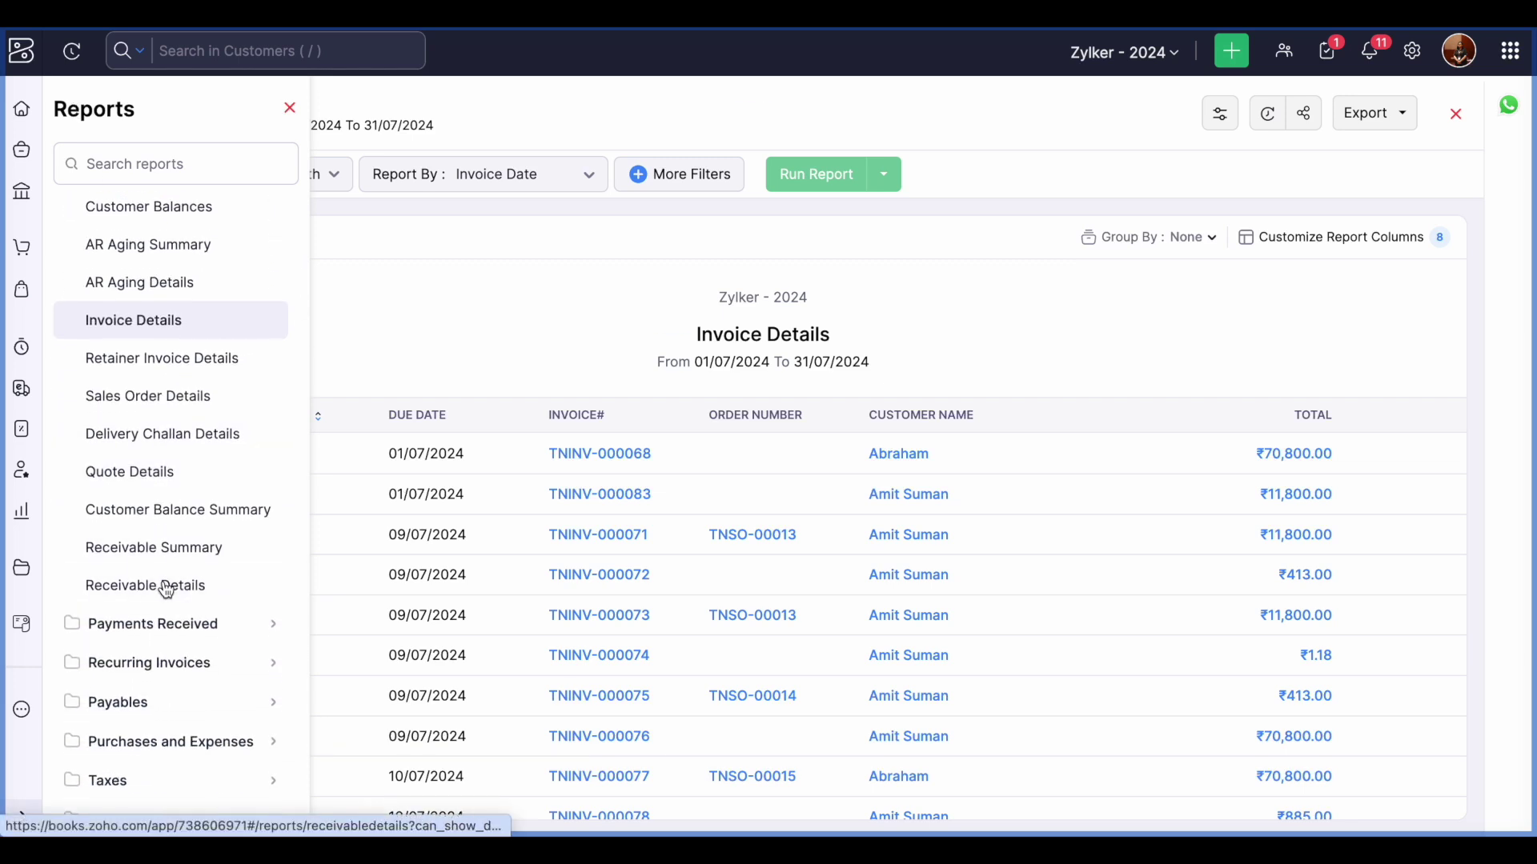
{"action": "left_click", "coordinate": [165, 585]}
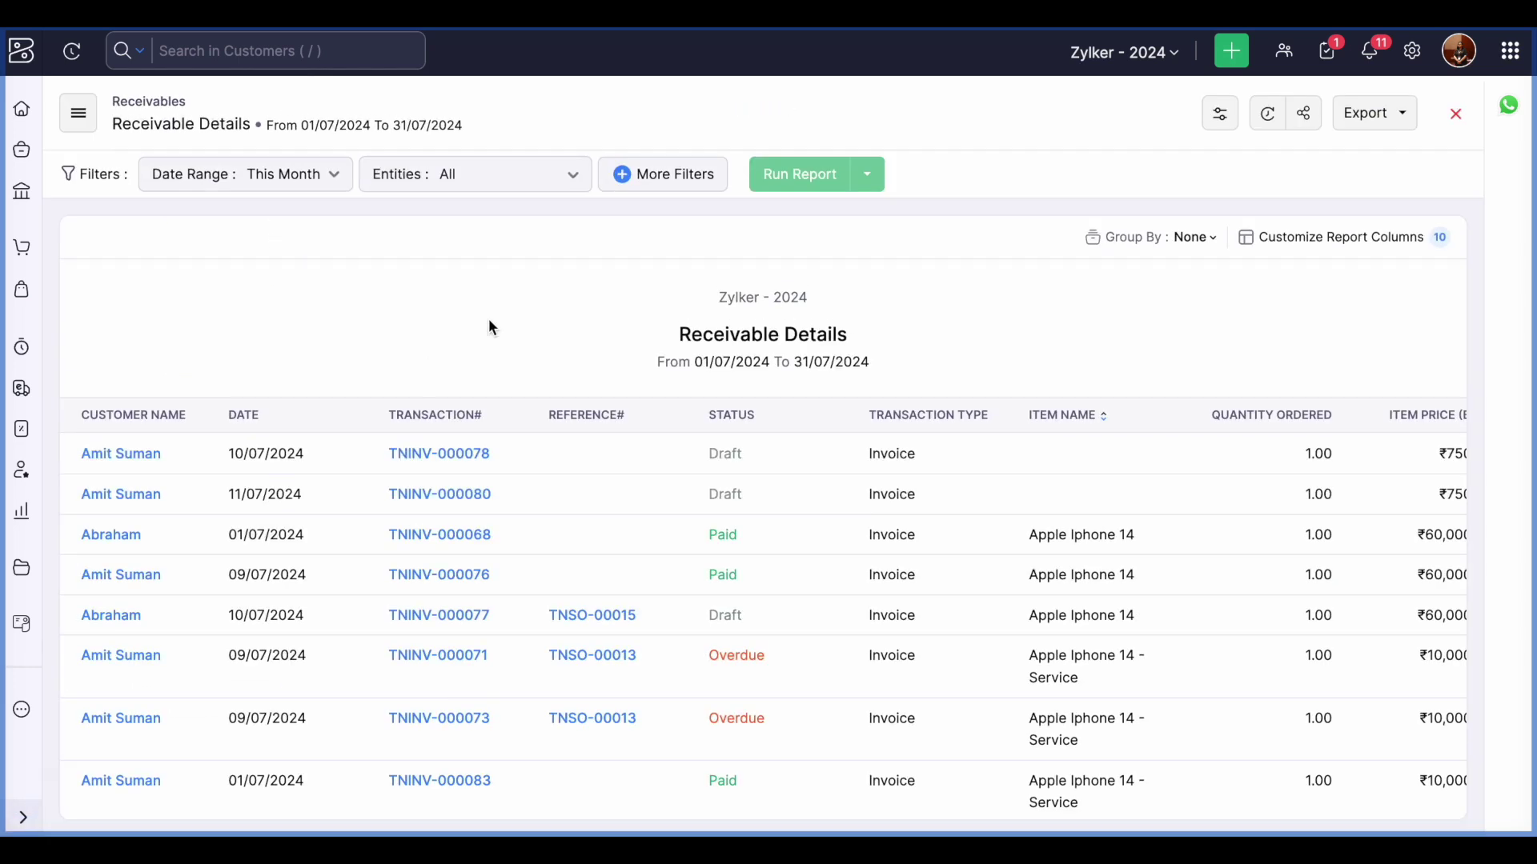
Examine the item-level rows of the Receivable Details report and the formats available for exporting it
{"action": "scroll", "coordinate": [801, 520], "scroll_direction": "down", "scroll_amount": 2}
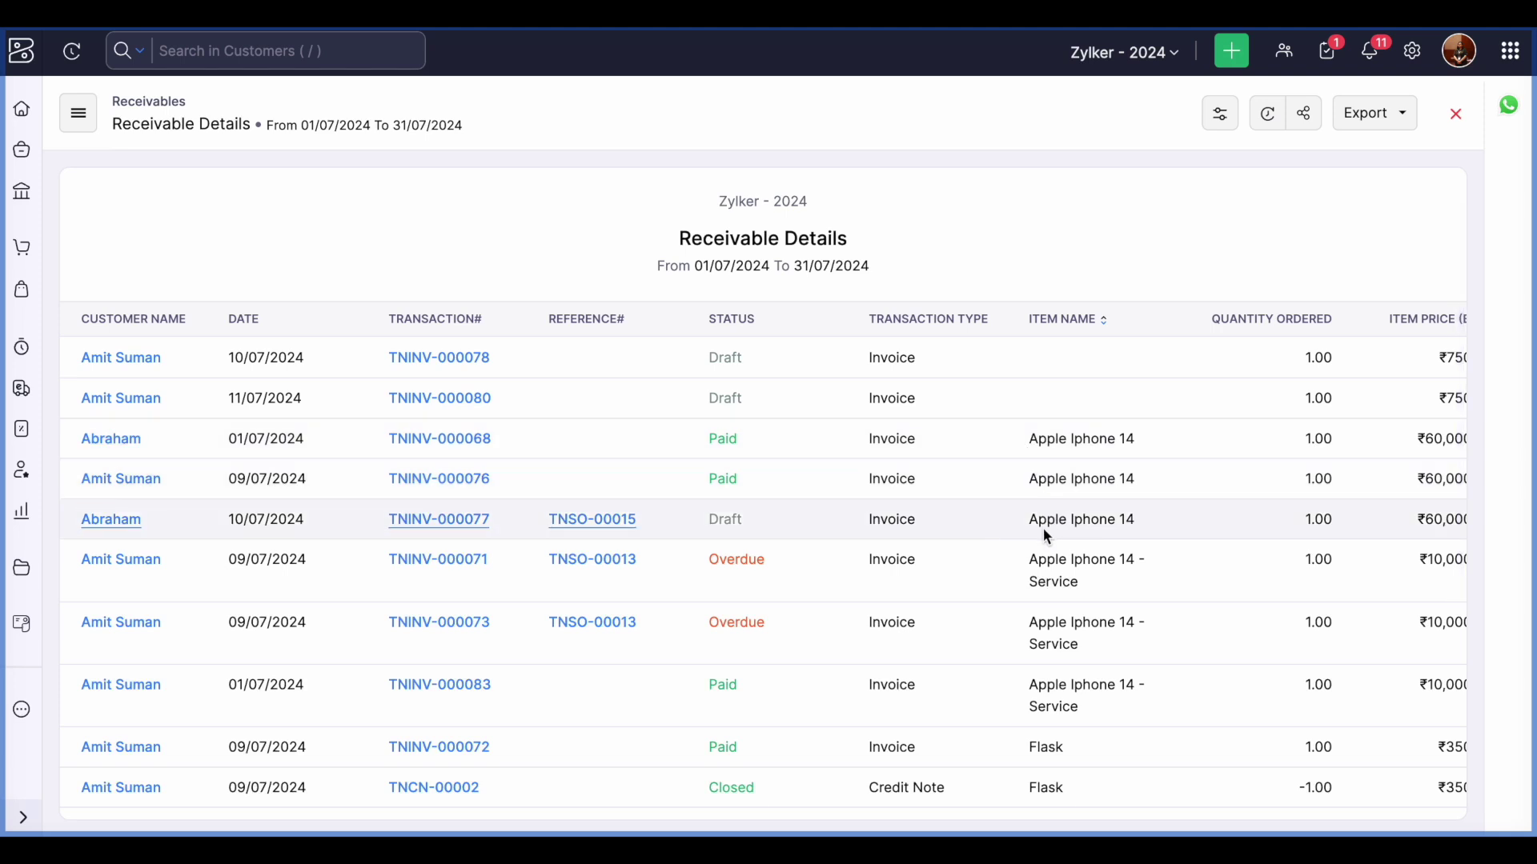
{"action": "scroll", "coordinate": [889, 201], "scroll_direction": "up", "scroll_amount": 2}
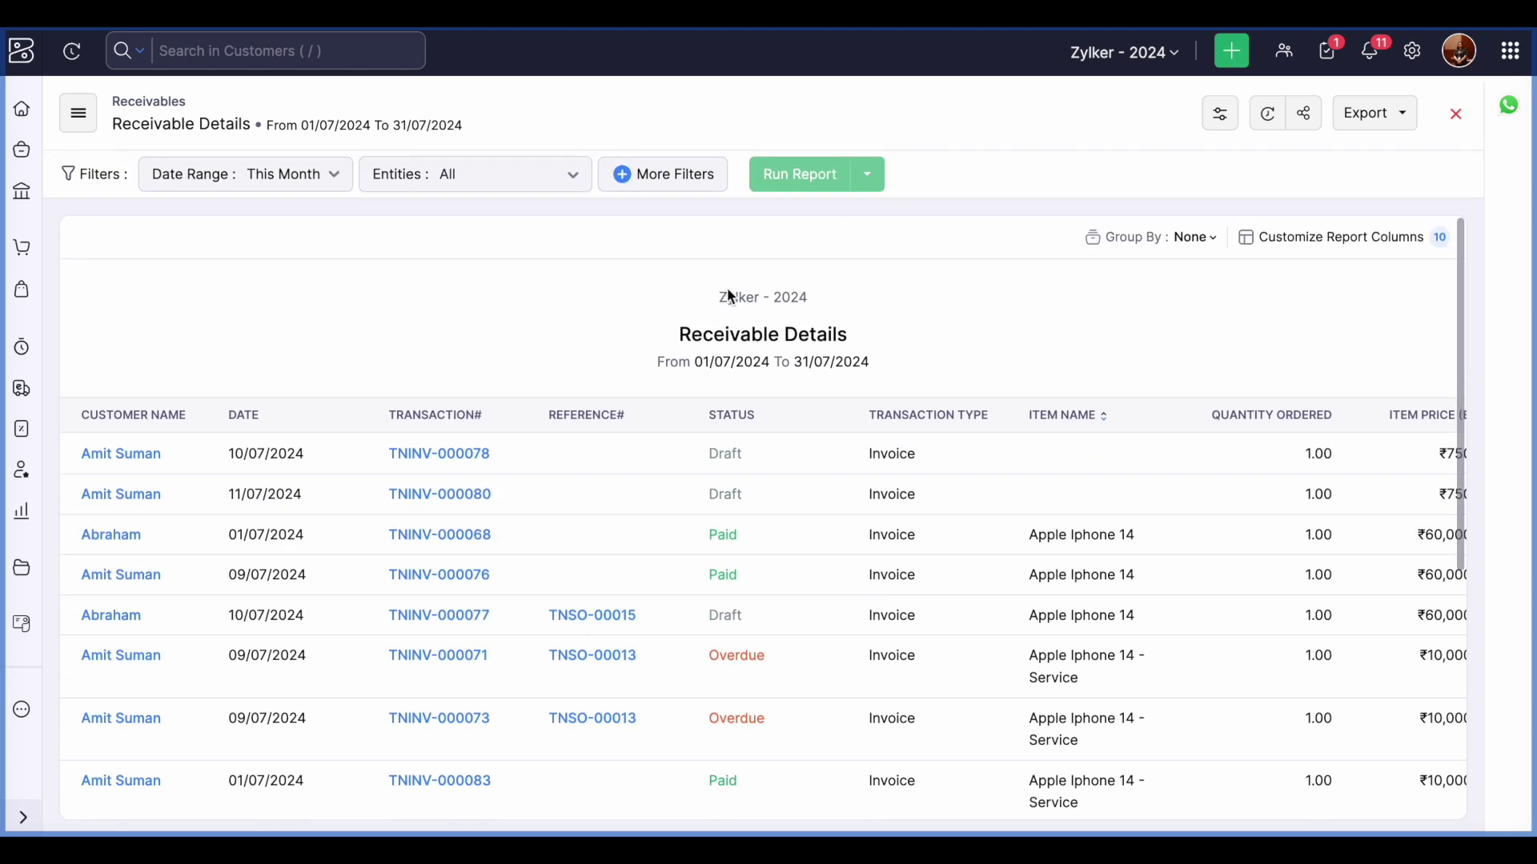
{"action": "triple_click", "coordinate": [875, 325]}
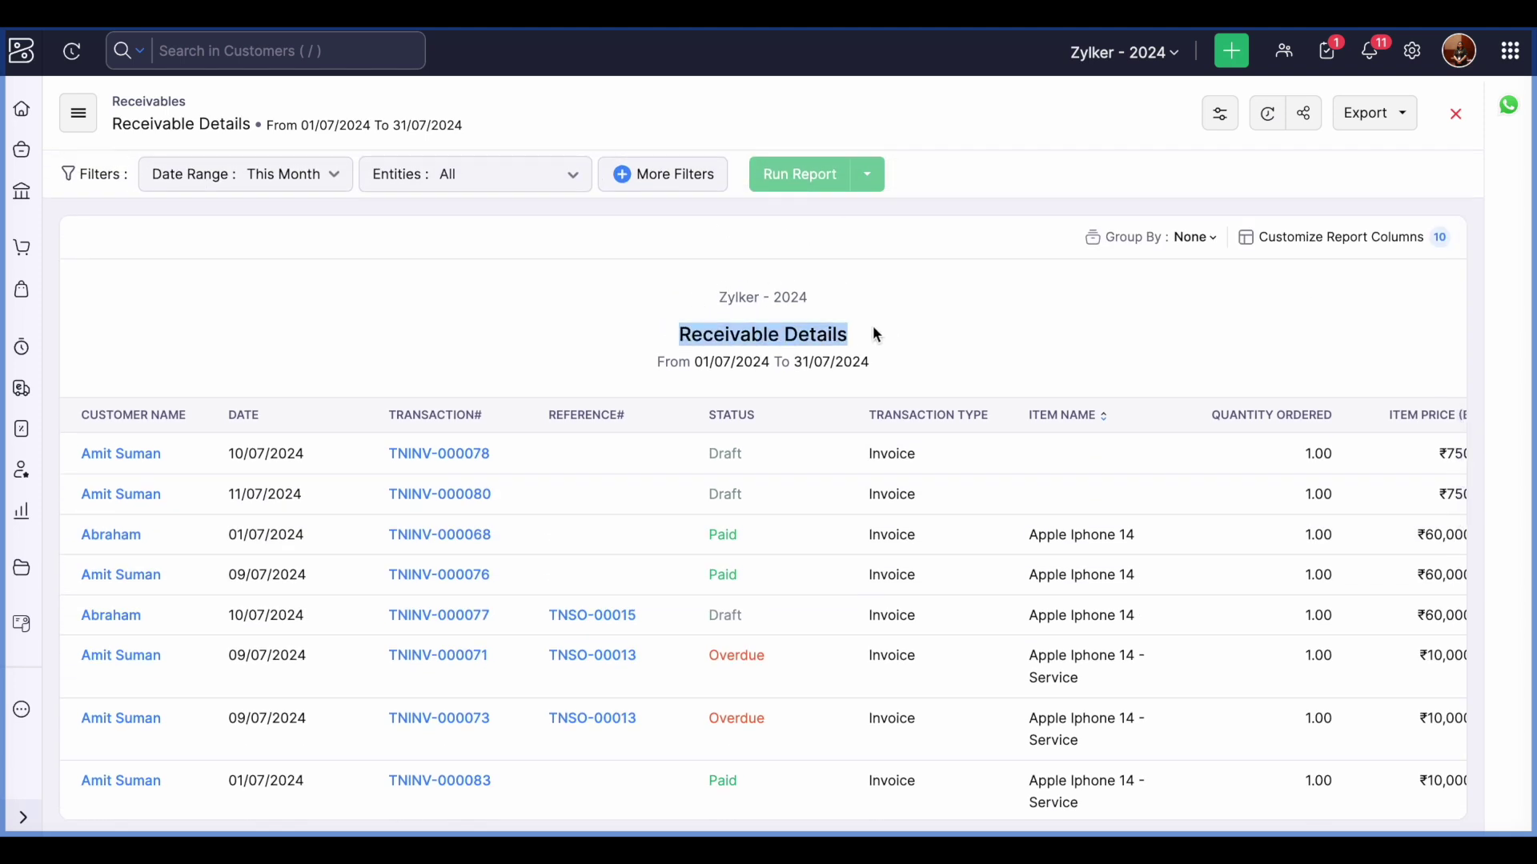
{"action": "left_click", "coordinate": [1016, 317]}
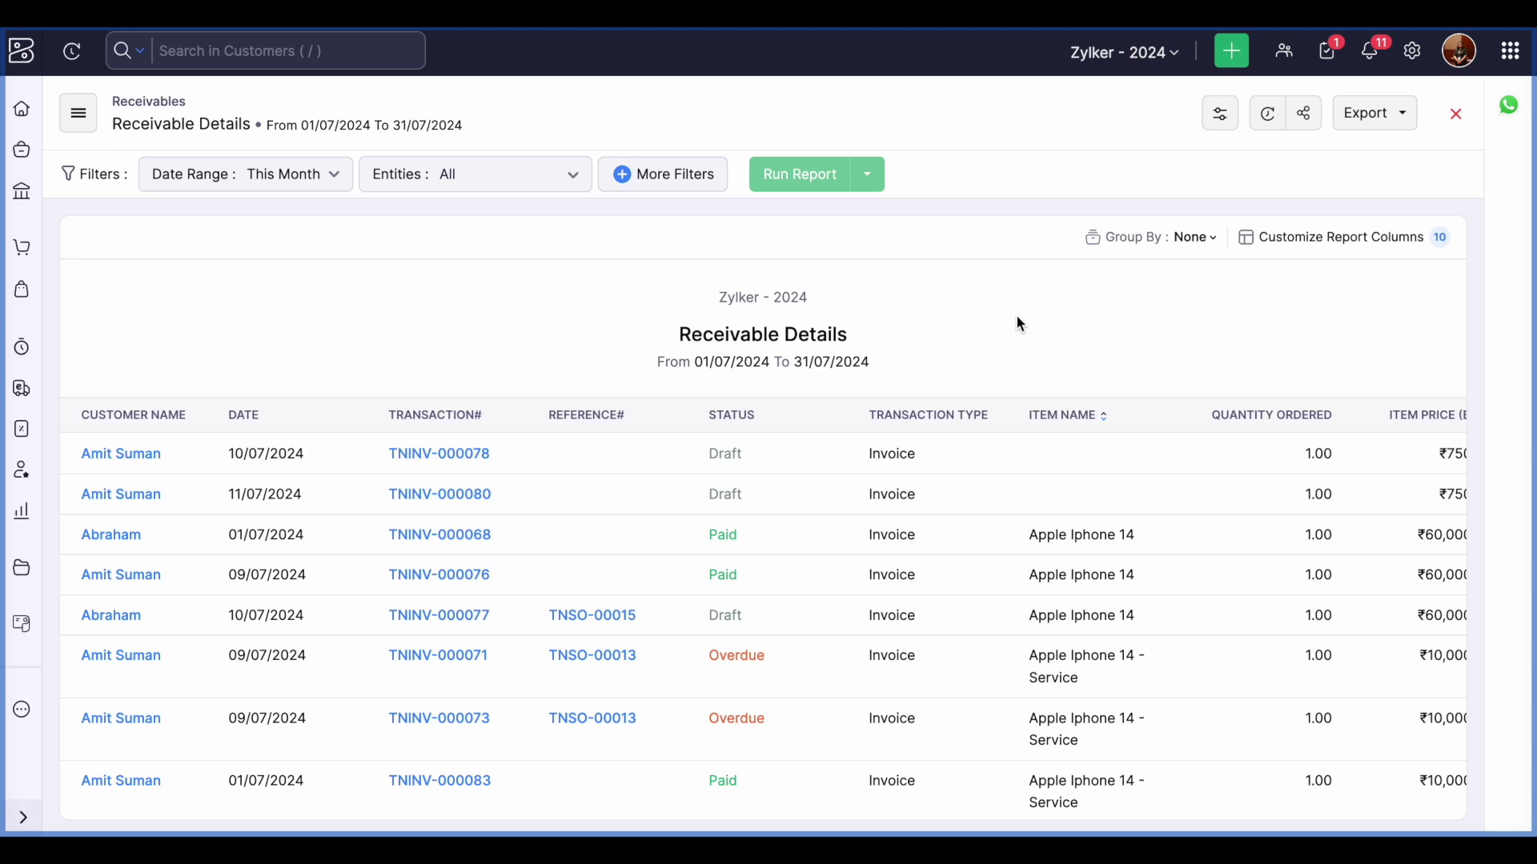
{"action": "left_click", "coordinate": [1411, 133]}
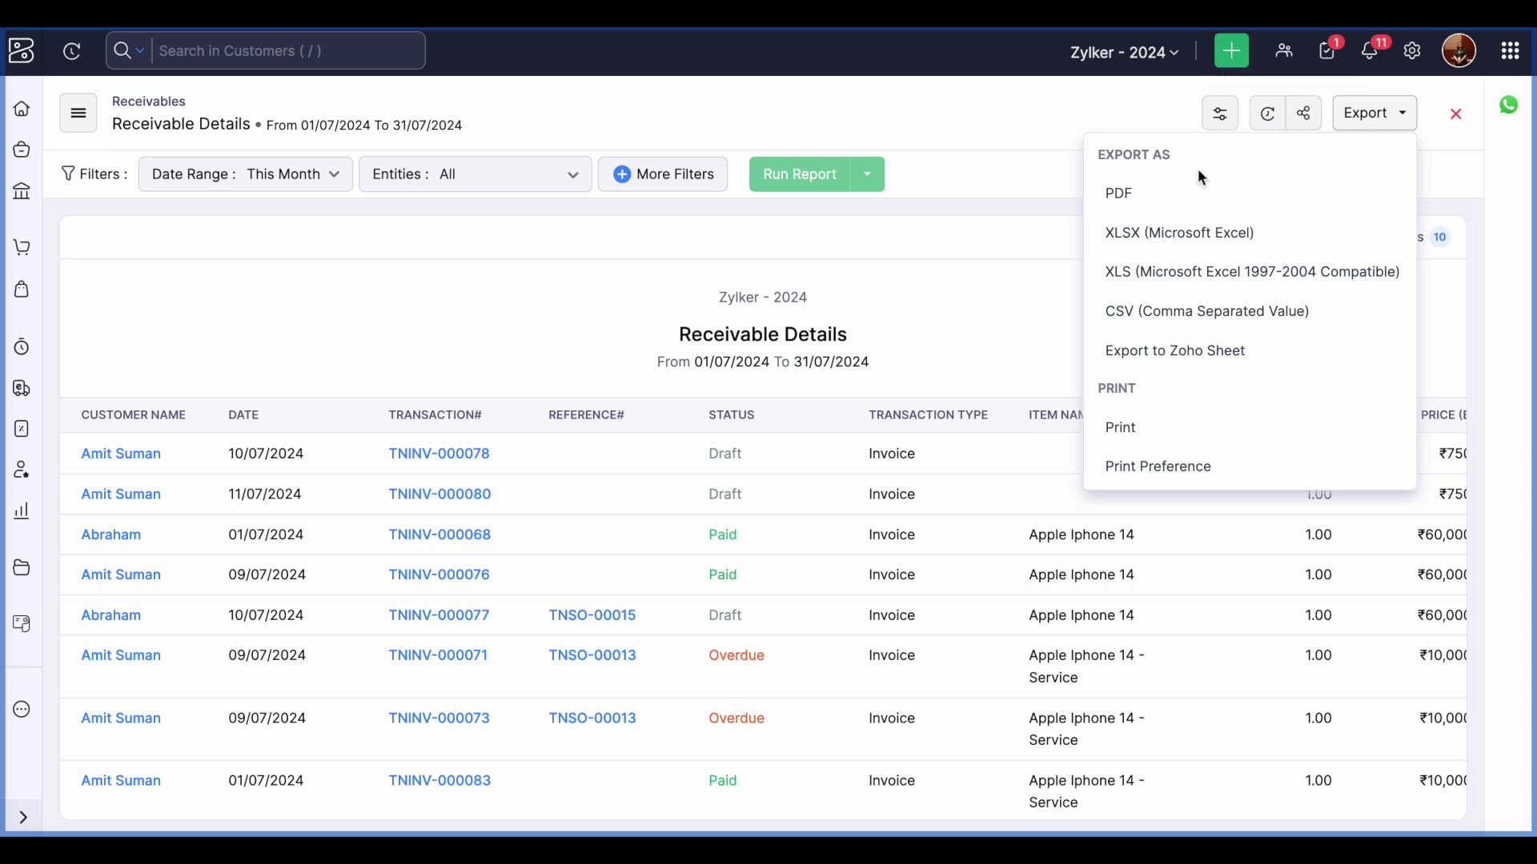
{"action": "left_click", "coordinate": [1039, 274]}
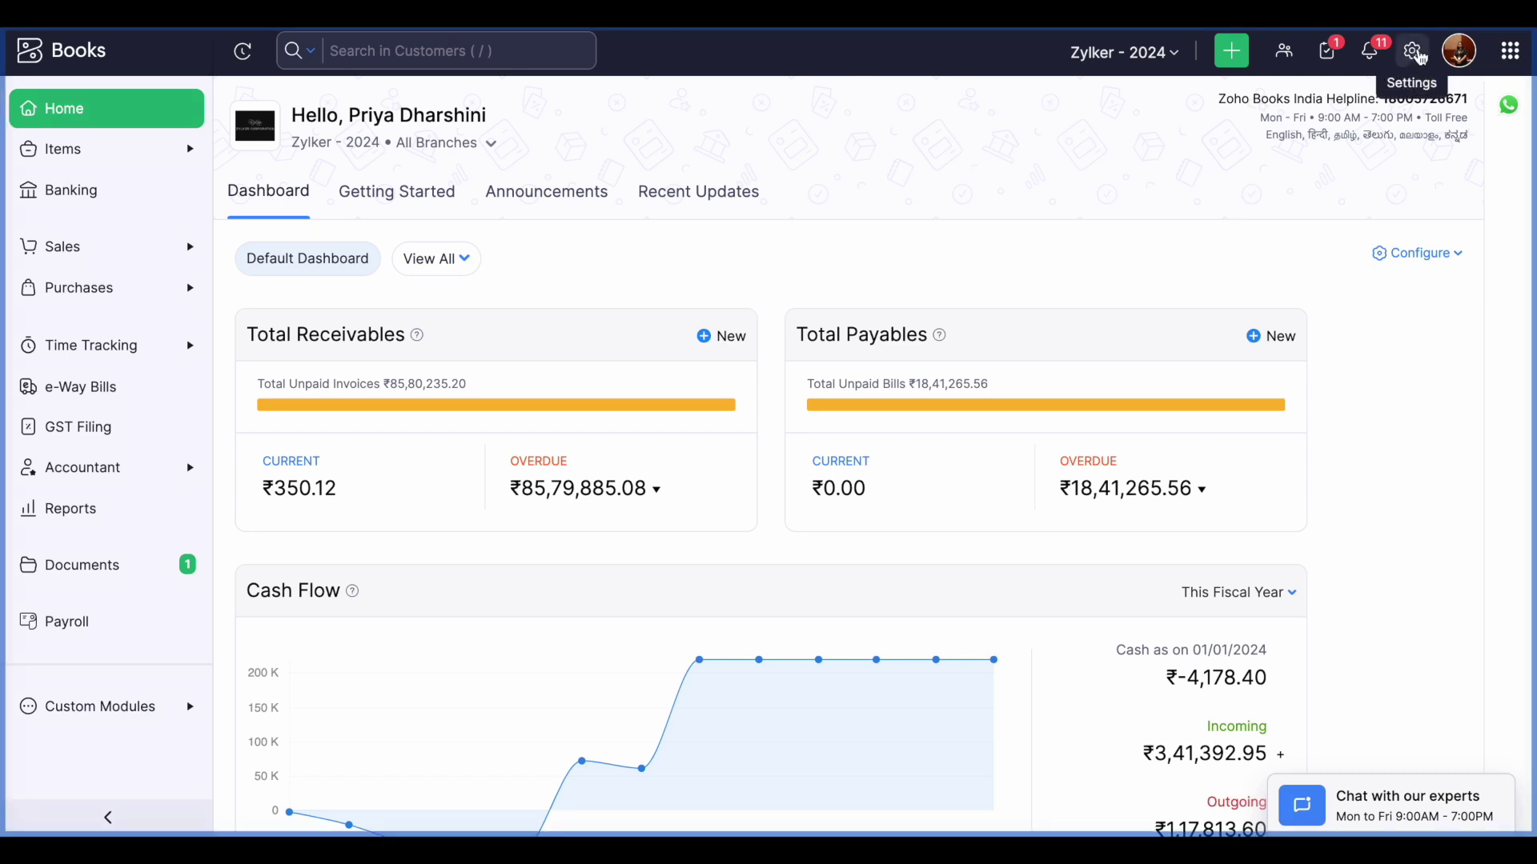
Go to the Customers and Vendors preferences in the settings and enable the customer credit limit
{"action": "left_click", "coordinate": [1419, 56]}
{"action": "left_click", "coordinate": [723, 335]}
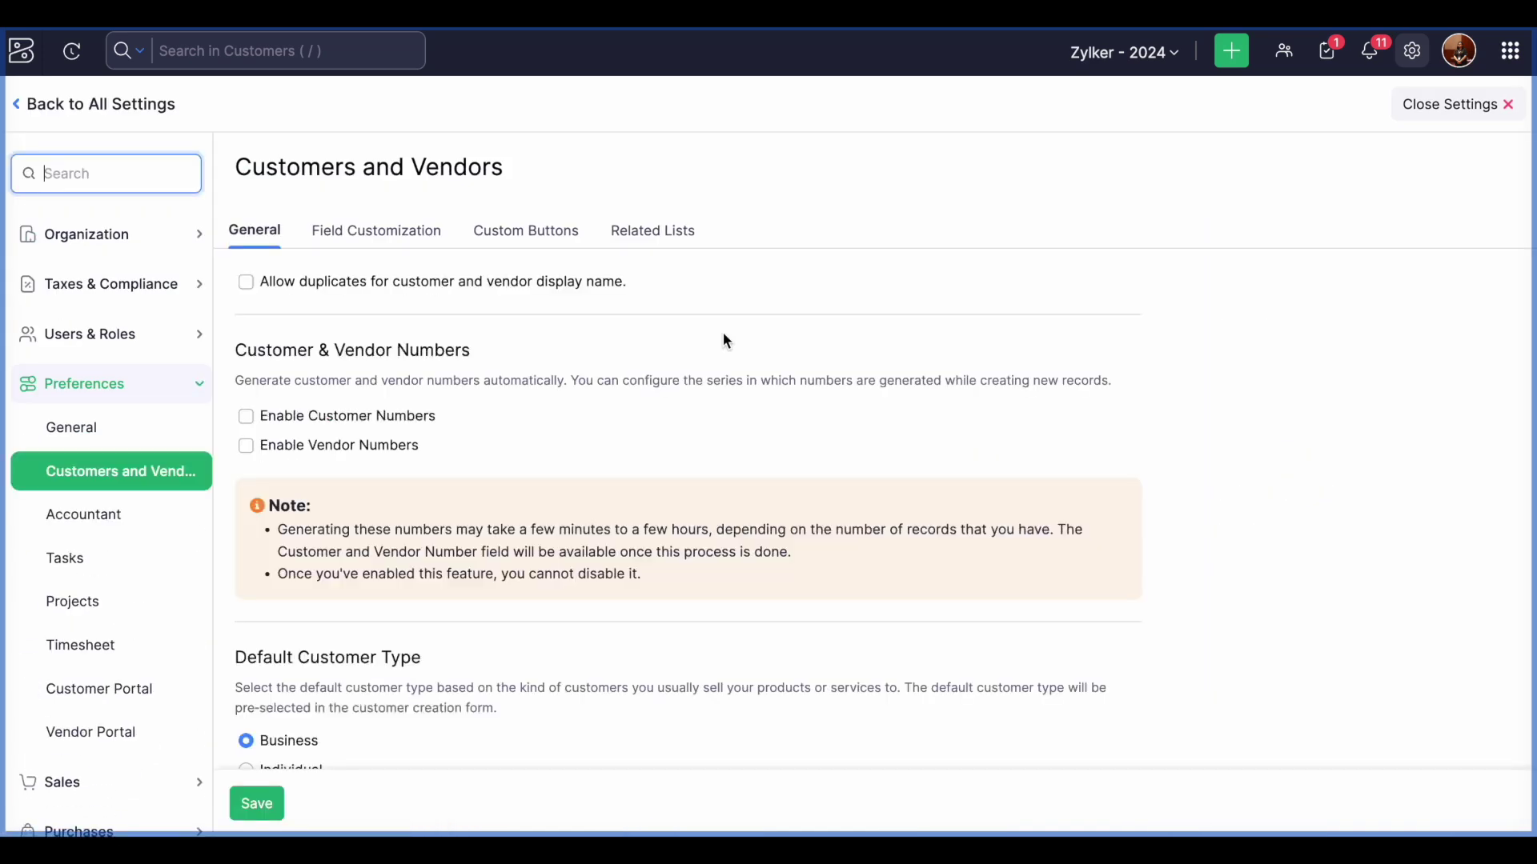
{"action": "scroll", "coordinate": [723, 400], "scroll_direction": "down", "scroll_amount": 5}
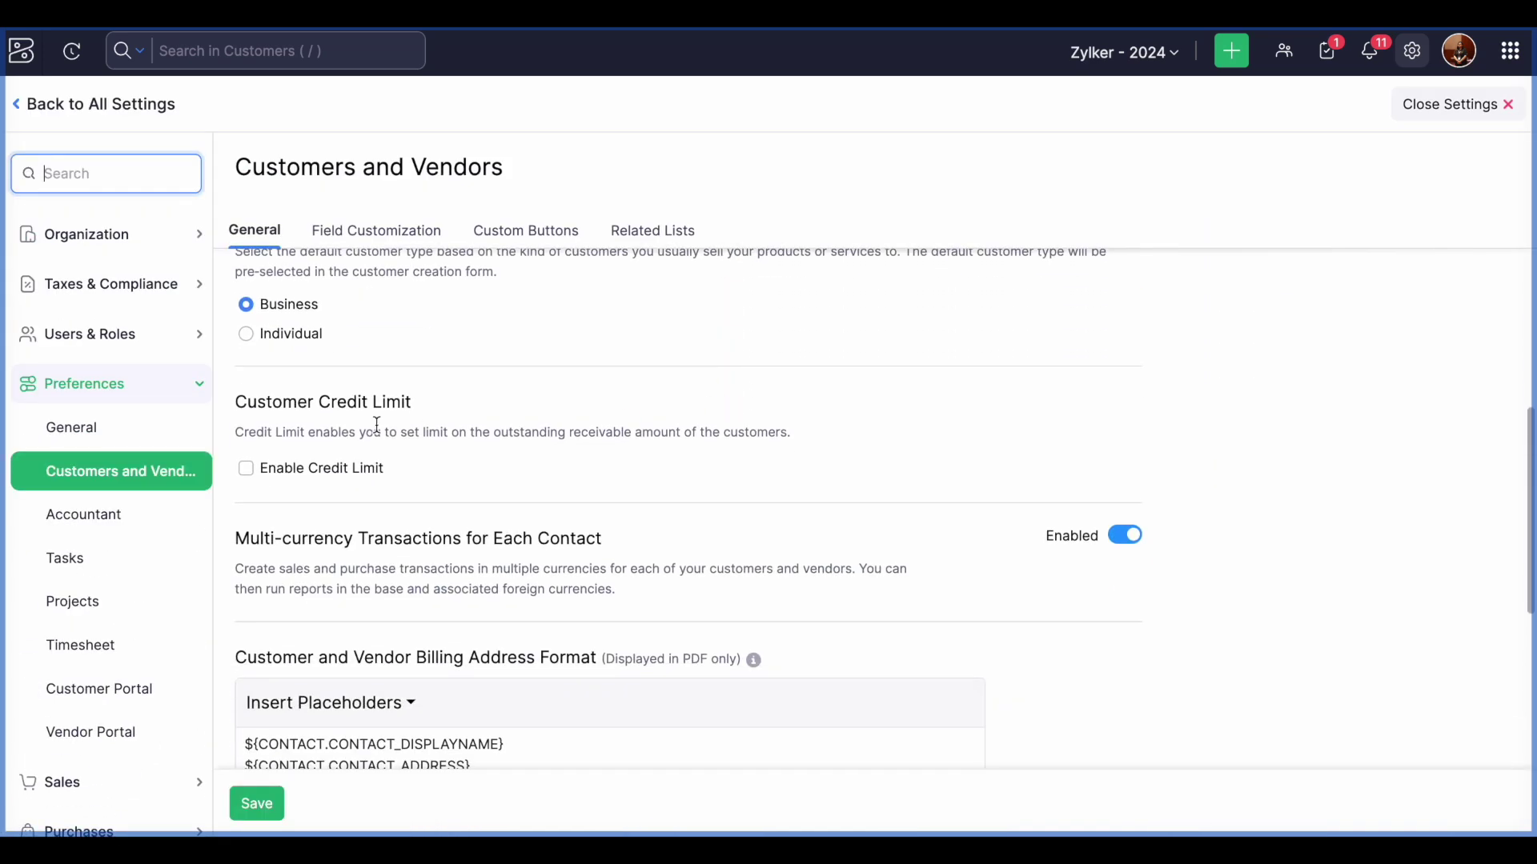
{"action": "left_click", "coordinate": [245, 468]}
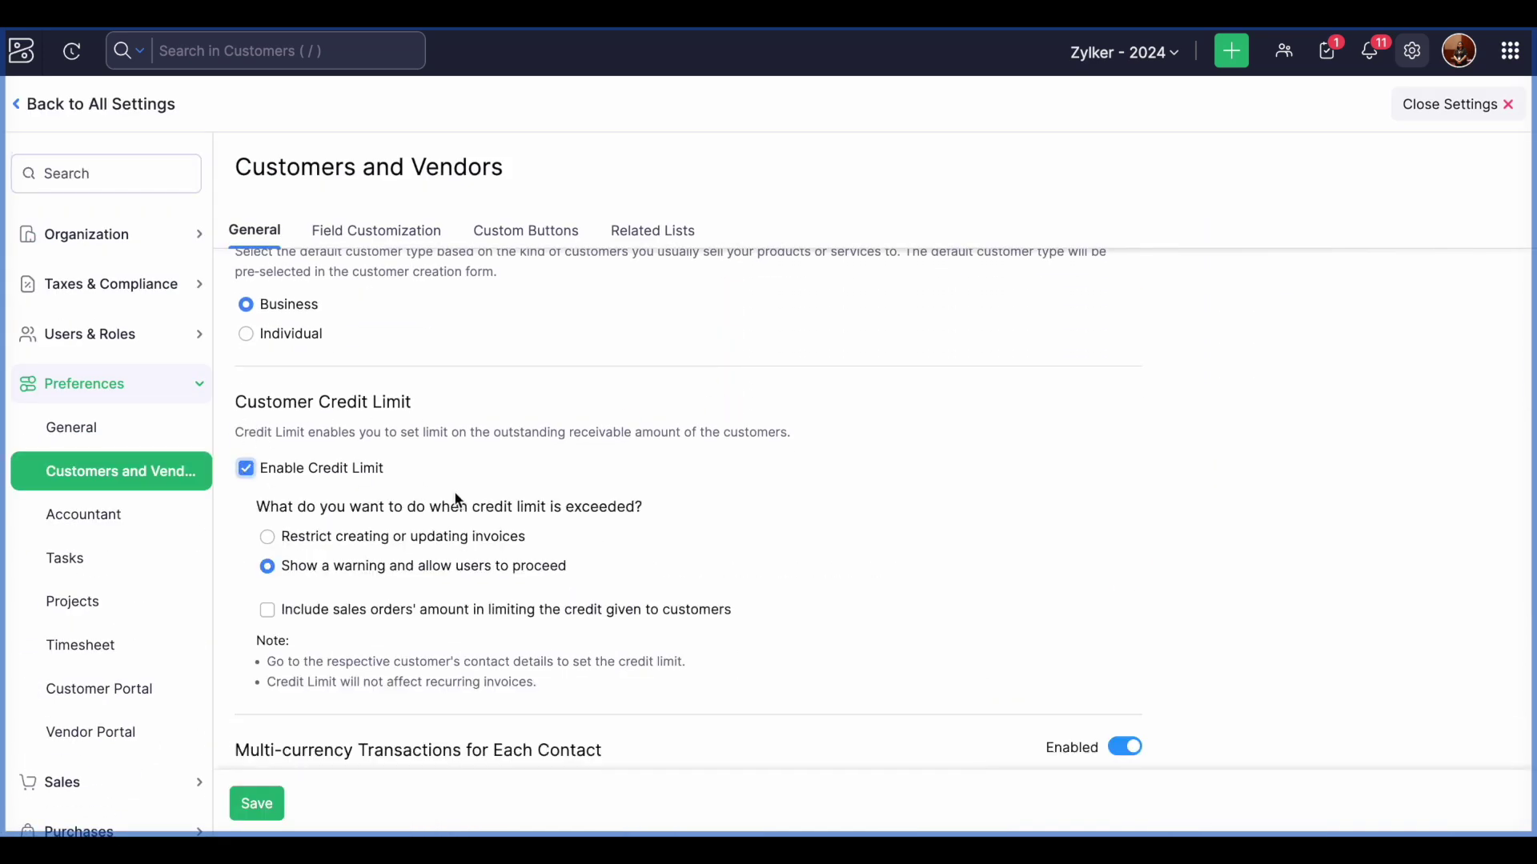
Restrict creating or updating invoices when the credit limit is exceeded, leave sales orders' amounts excluded, and save the preferences
{"action": "scroll", "coordinate": [472, 498], "scroll_direction": "down", "scroll_amount": 1}
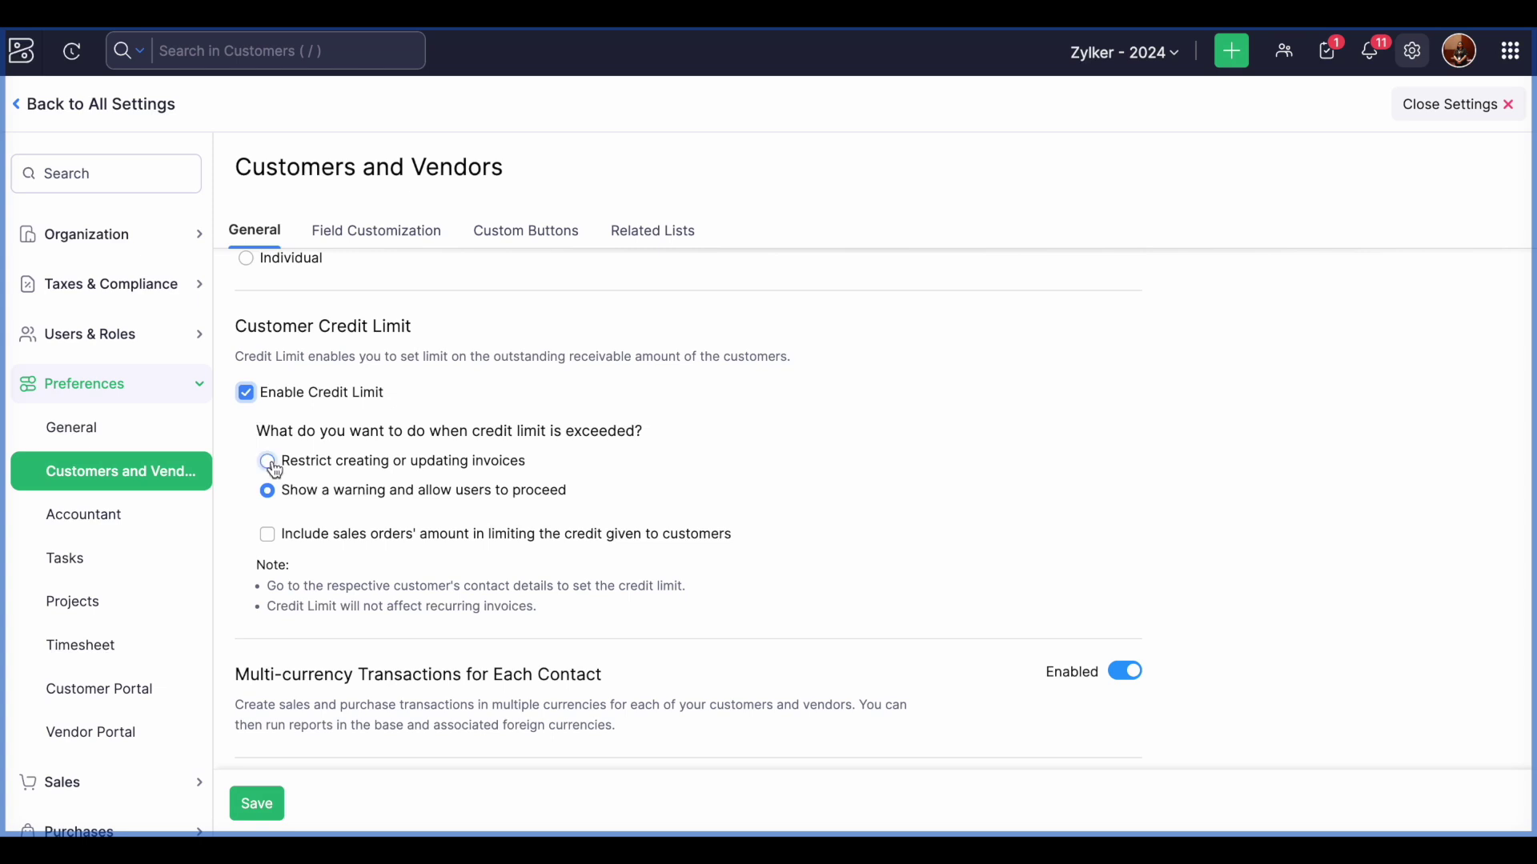
{"action": "left_click", "coordinate": [321, 472]}
{"action": "scroll", "coordinate": [365, 531], "scroll_direction": "down", "scroll_amount": 1}
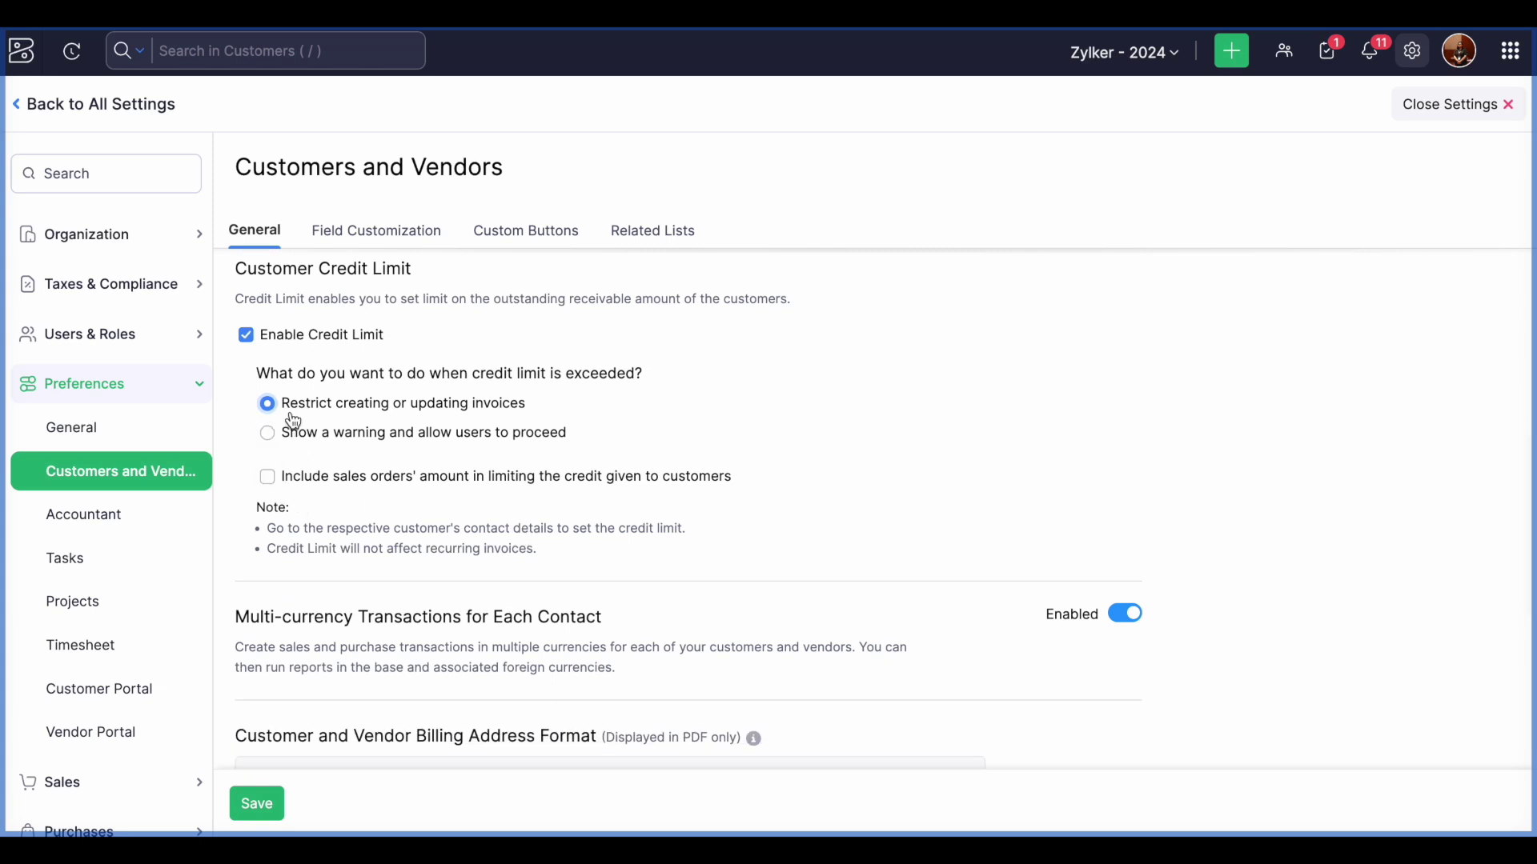
{"action": "left_click", "coordinate": [267, 477]}
{"action": "left_click", "coordinate": [268, 477]}
{"action": "left_click", "coordinate": [258, 806]}
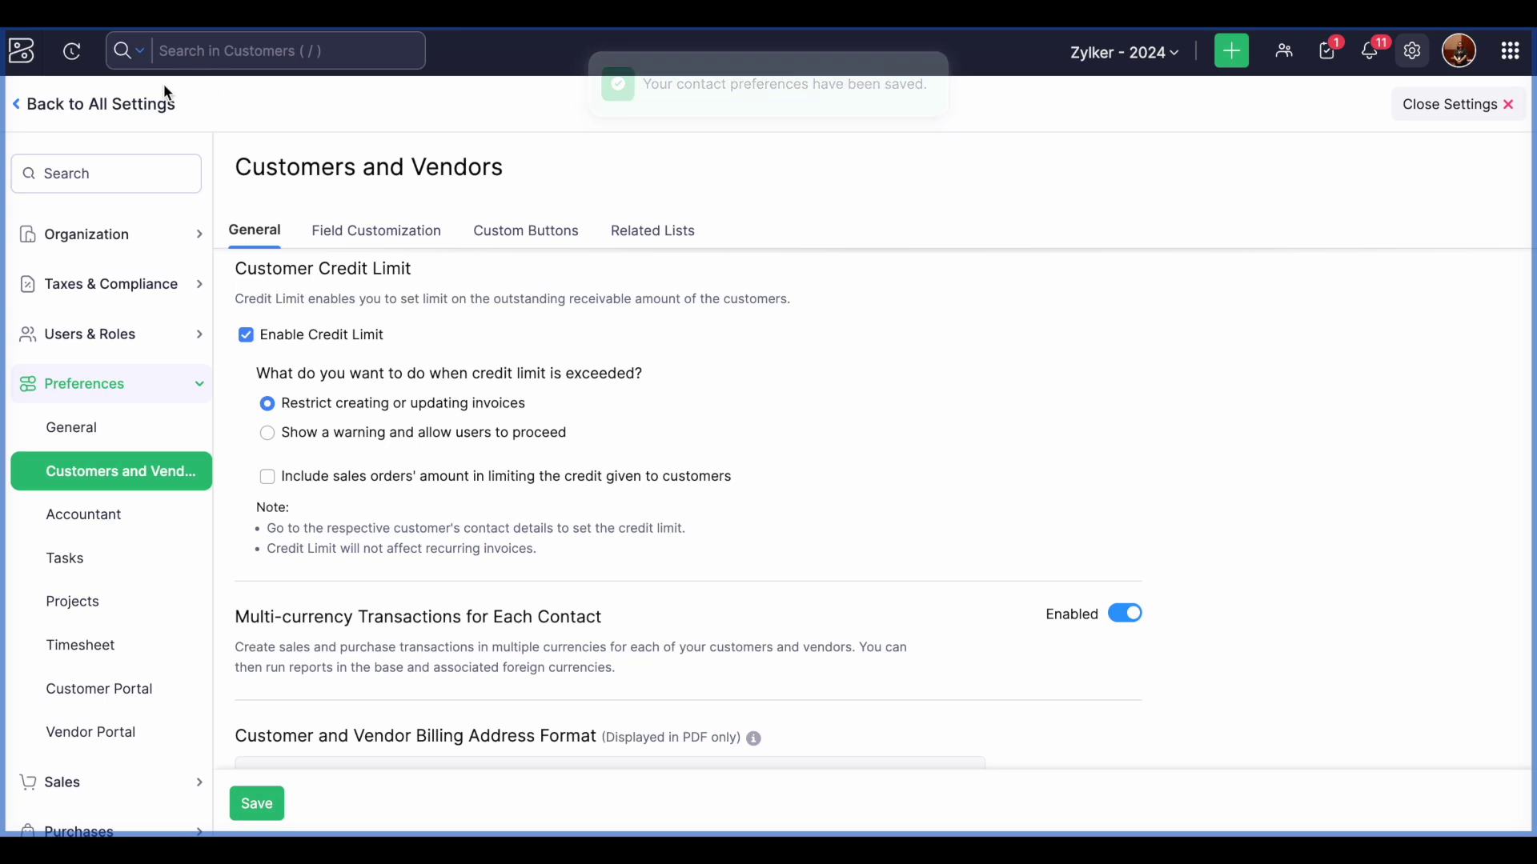
Close the settings and start creating a new customer from the Sales module's customers list
{"action": "left_click", "coordinate": [1455, 104]}
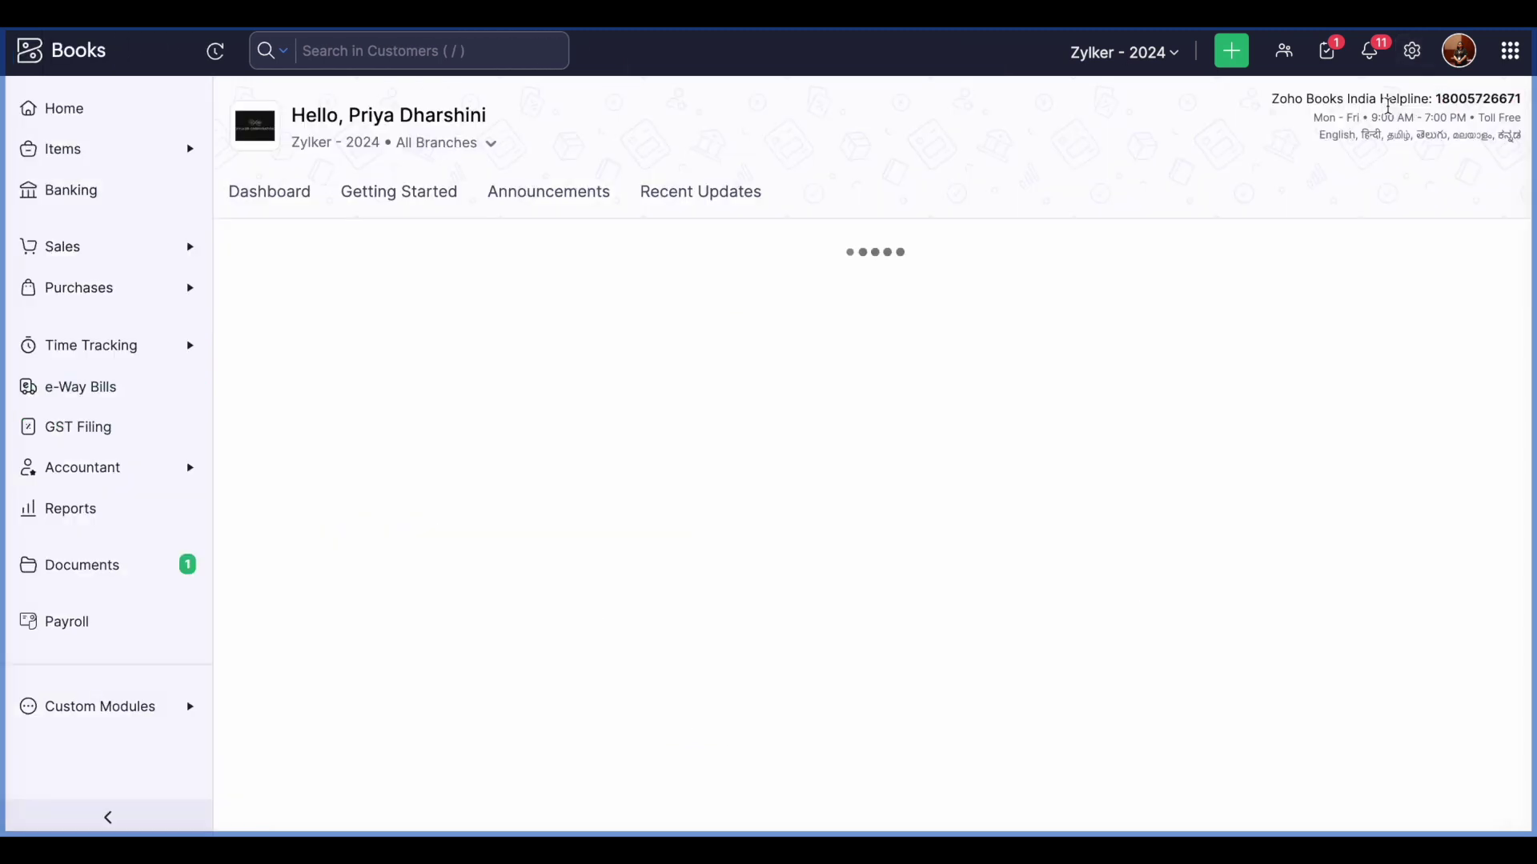
{"action": "left_click", "coordinate": [126, 246]}
{"action": "left_click", "coordinate": [99, 286]}
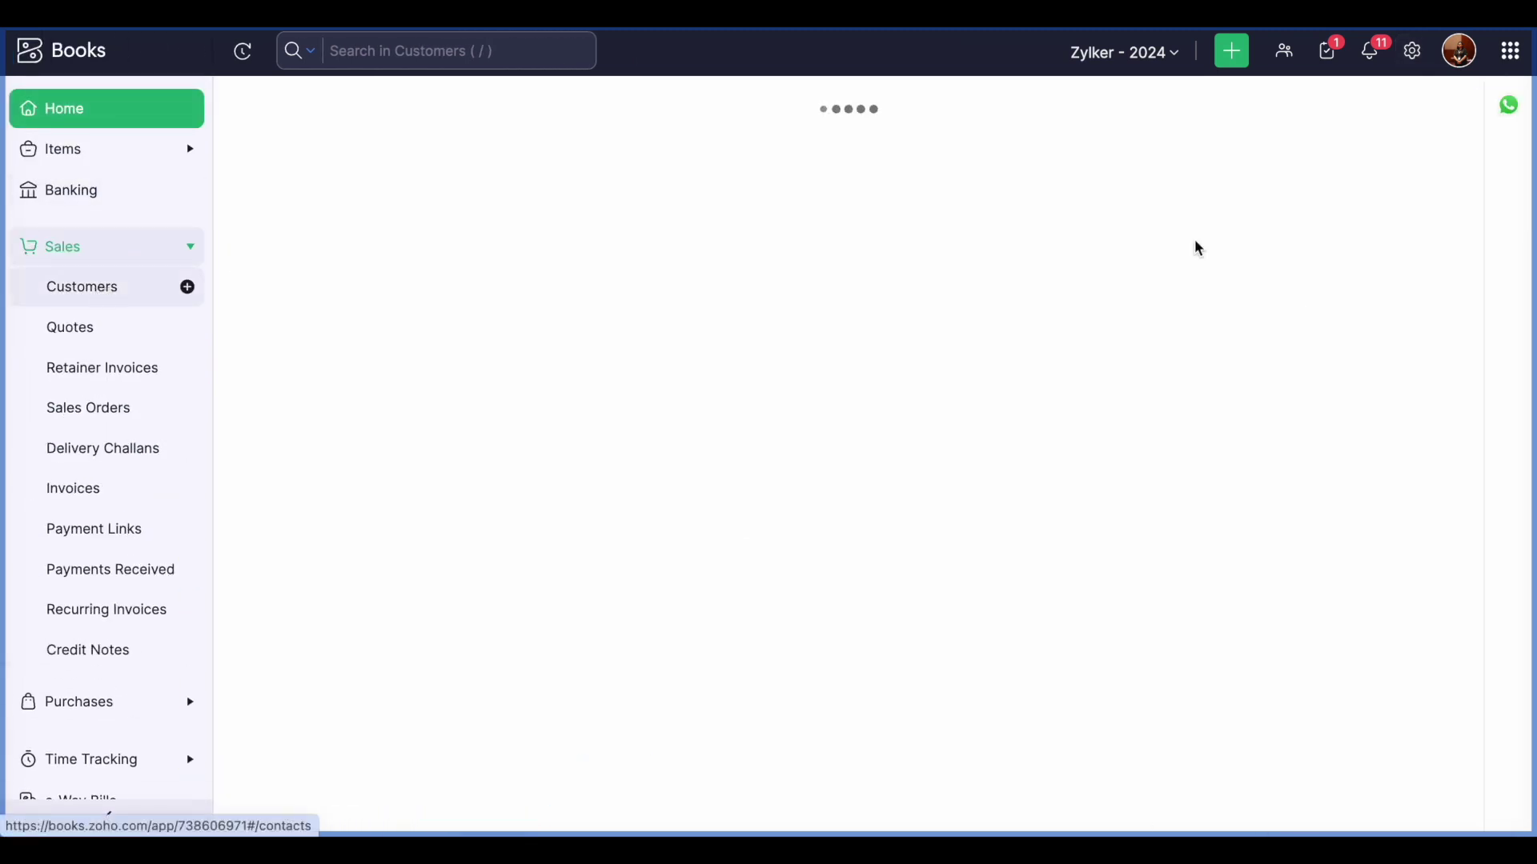
{"action": "left_click", "coordinate": [1330, 122]}
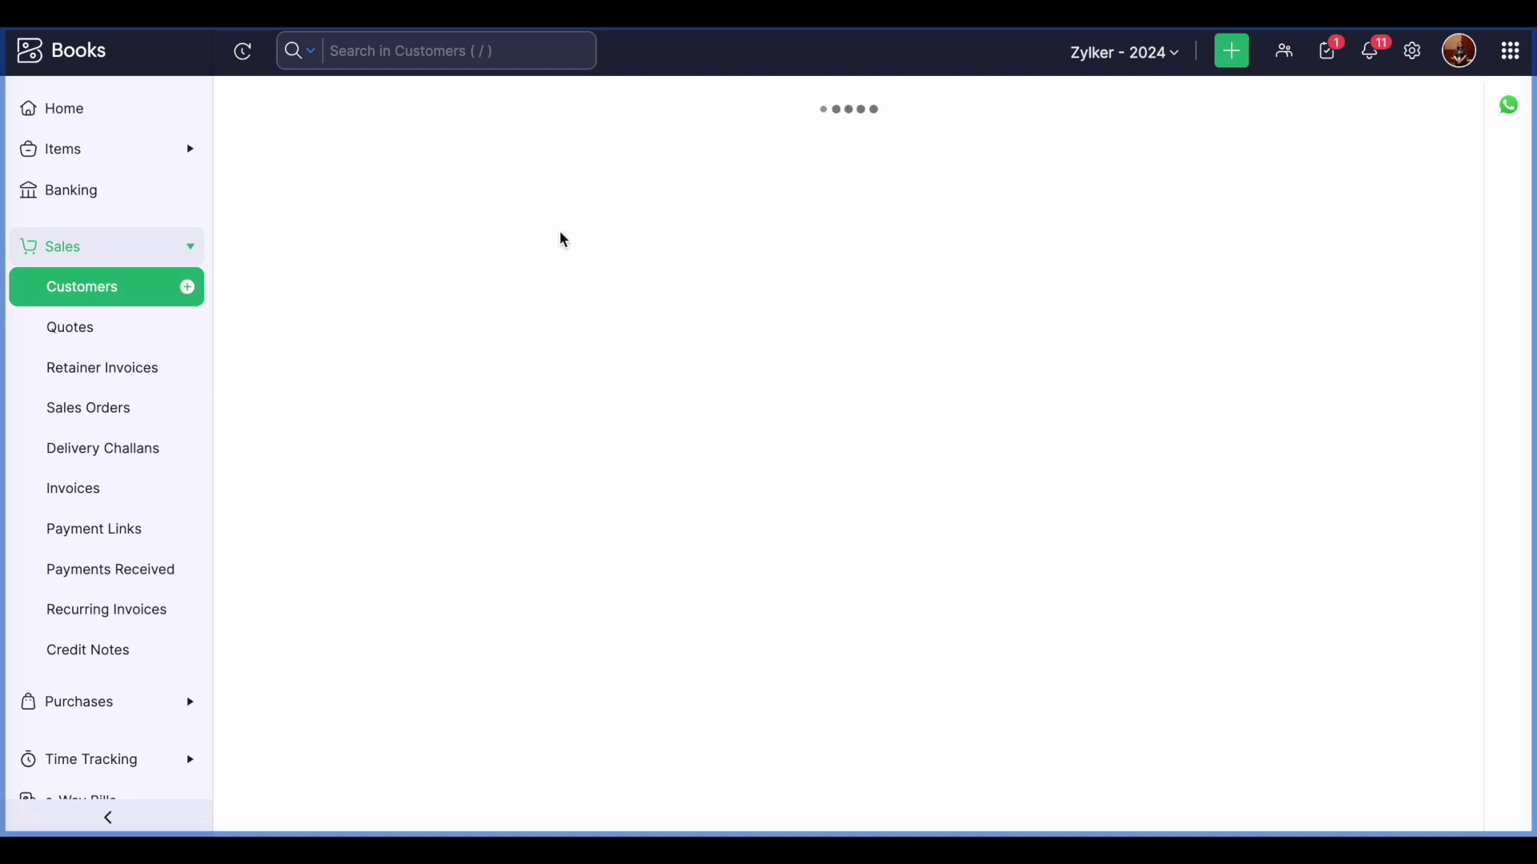
Set the new customer's credit limit to INR 100000 under Other Details
{"action": "scroll", "coordinate": [496, 472], "scroll_direction": "down", "scroll_amount": 5}
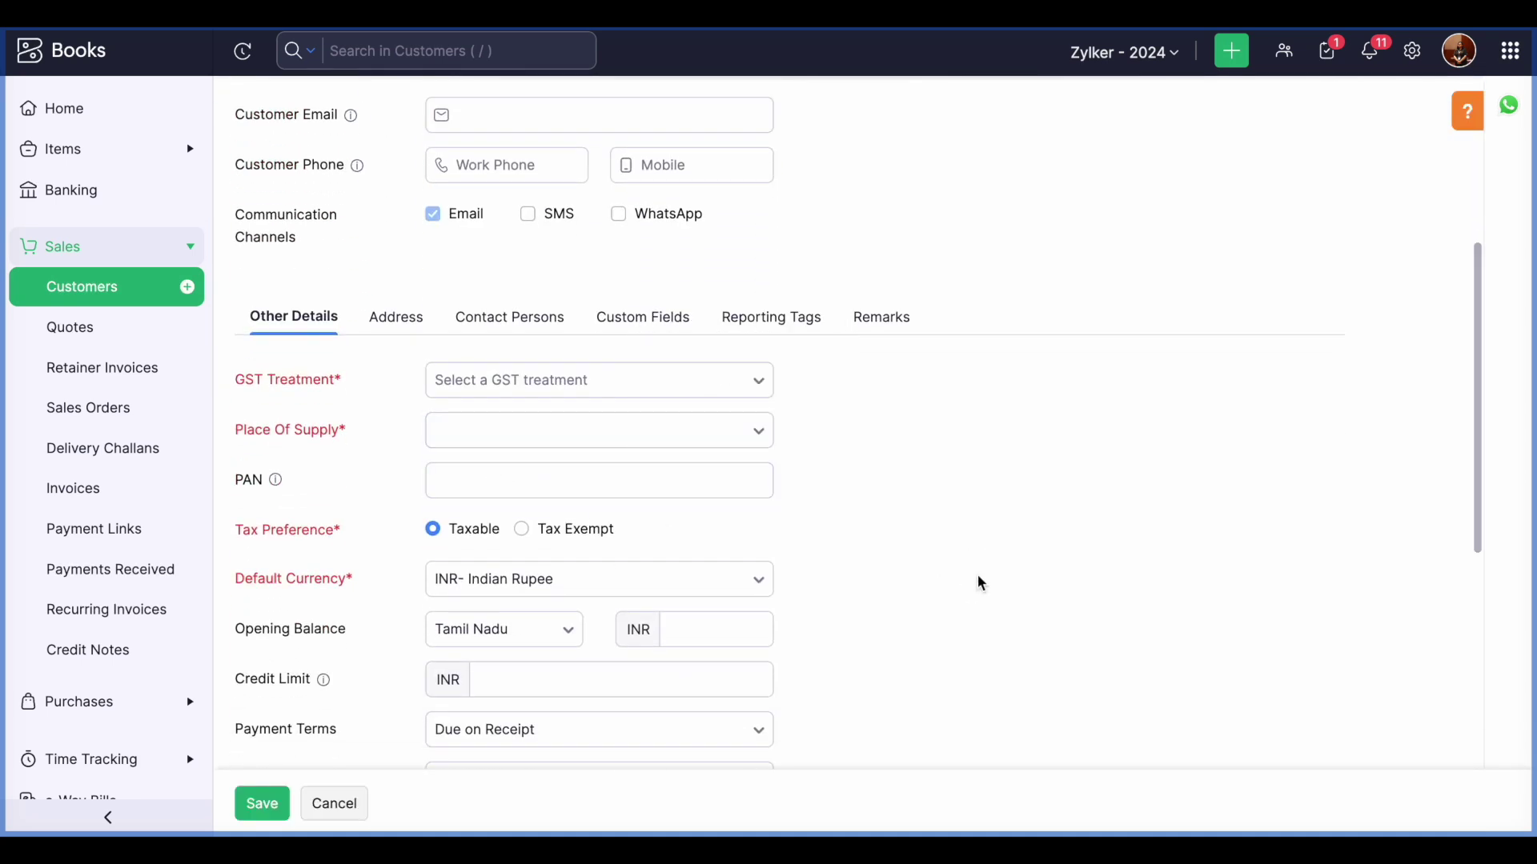
{"action": "scroll", "coordinate": [920, 592], "scroll_direction": "down", "scroll_amount": 1}
{"action": "scroll", "coordinate": [861, 617], "scroll_direction": "down", "scroll_amount": 2}
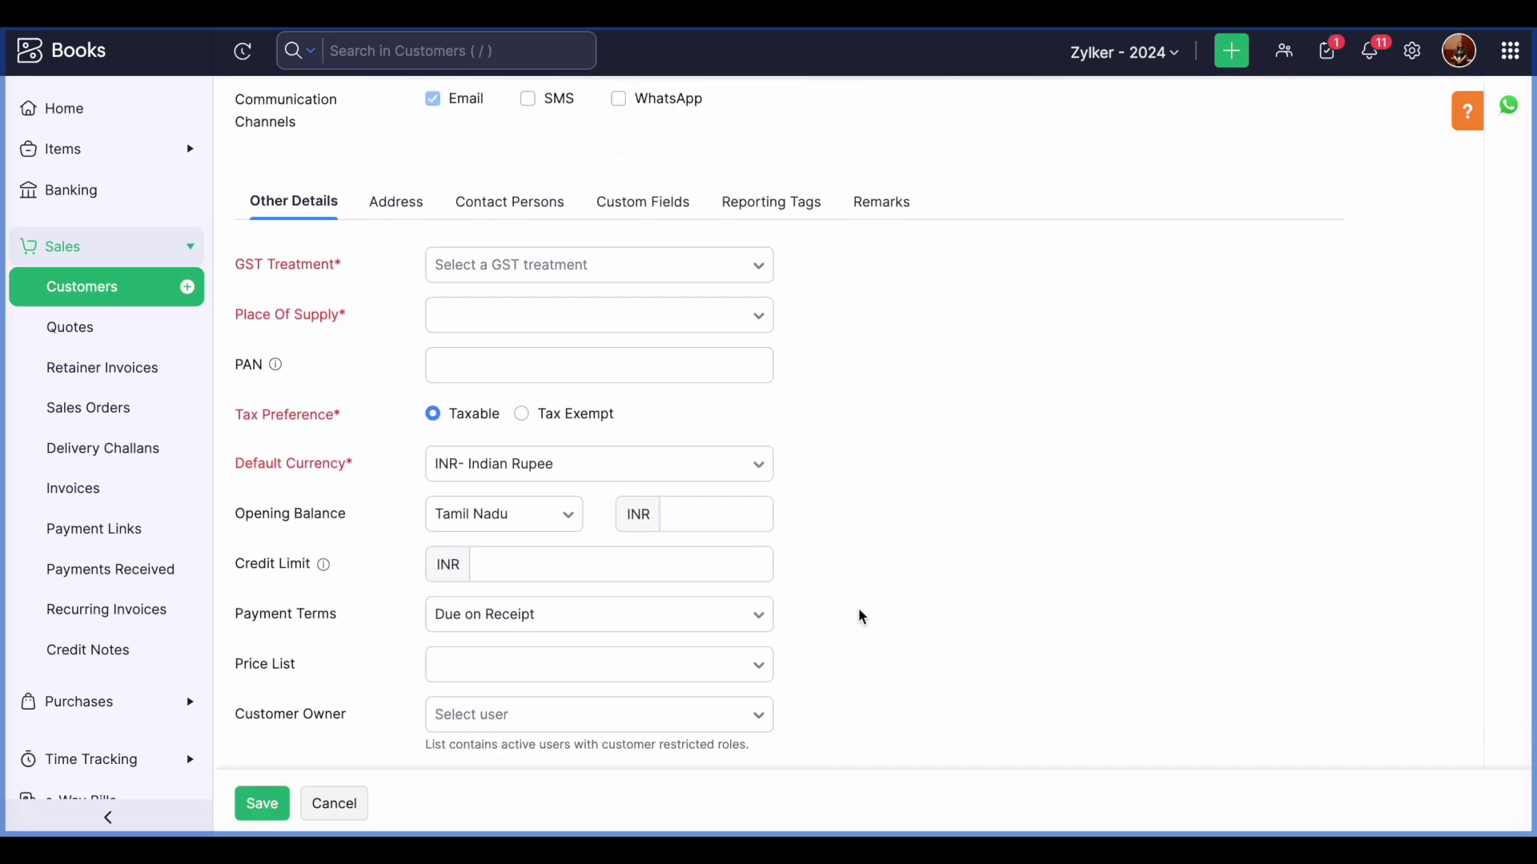
{"action": "scroll", "coordinate": [865, 567], "scroll_direction": "down", "scroll_amount": 1}
{"action": "scroll", "coordinate": [862, 558], "scroll_direction": "down", "scroll_amount": 4}
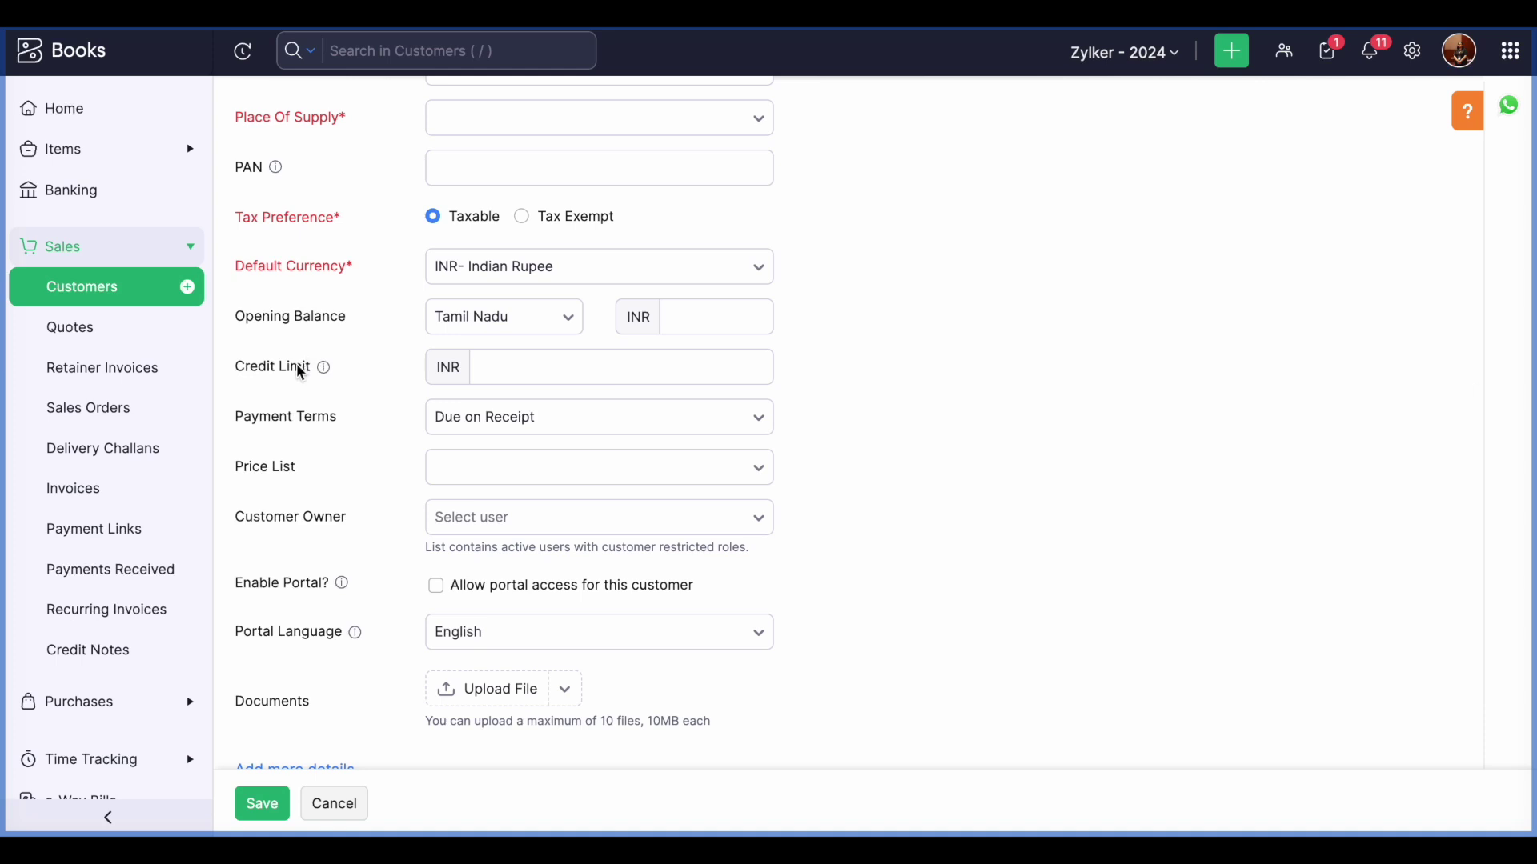
{"action": "left_click", "coordinate": [509, 377]}
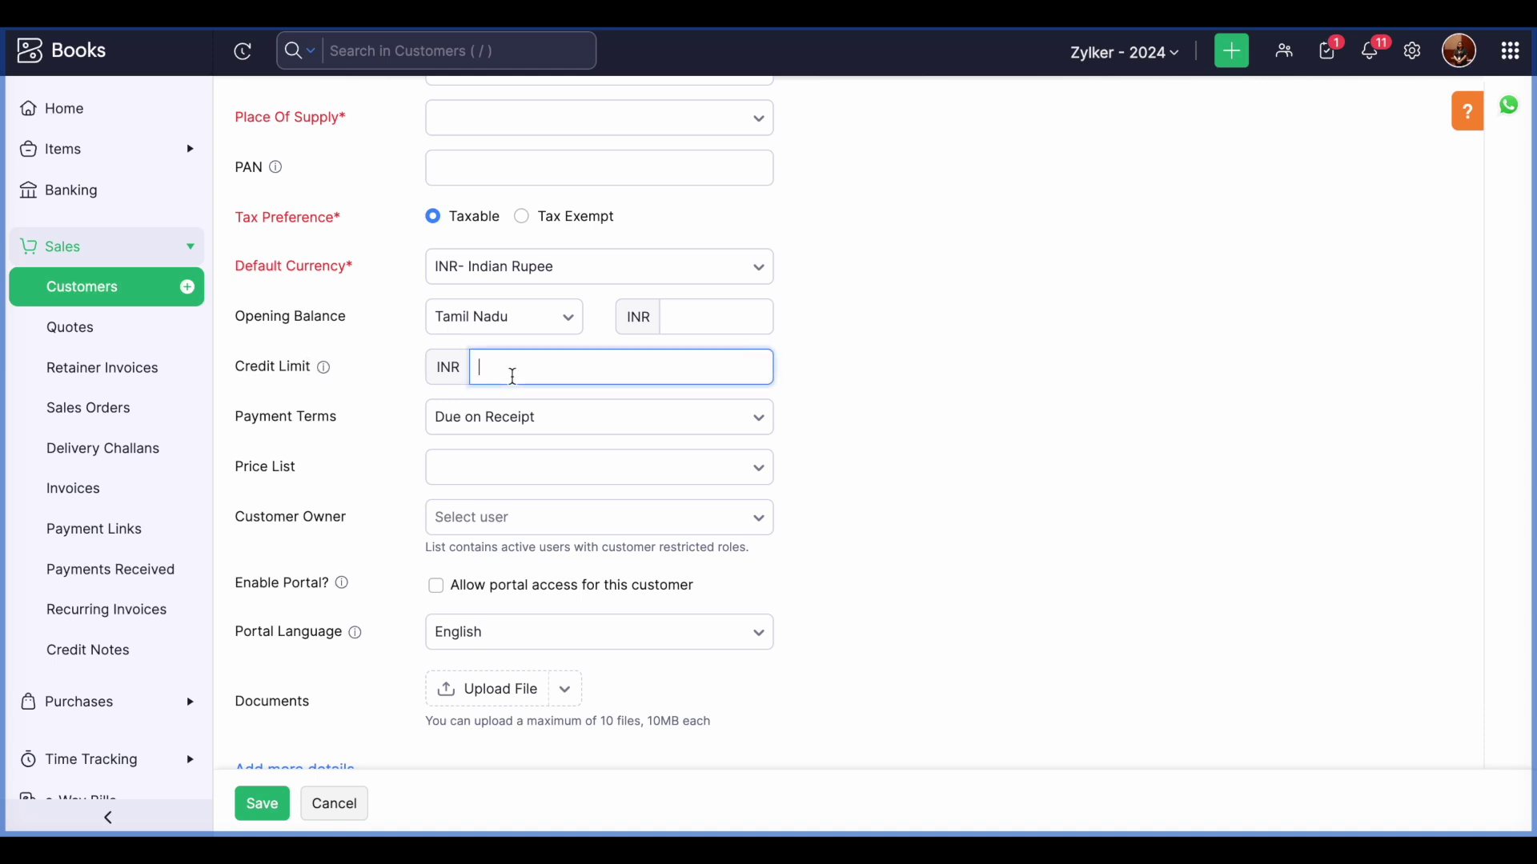
{"action": "type", "text": "100000"}
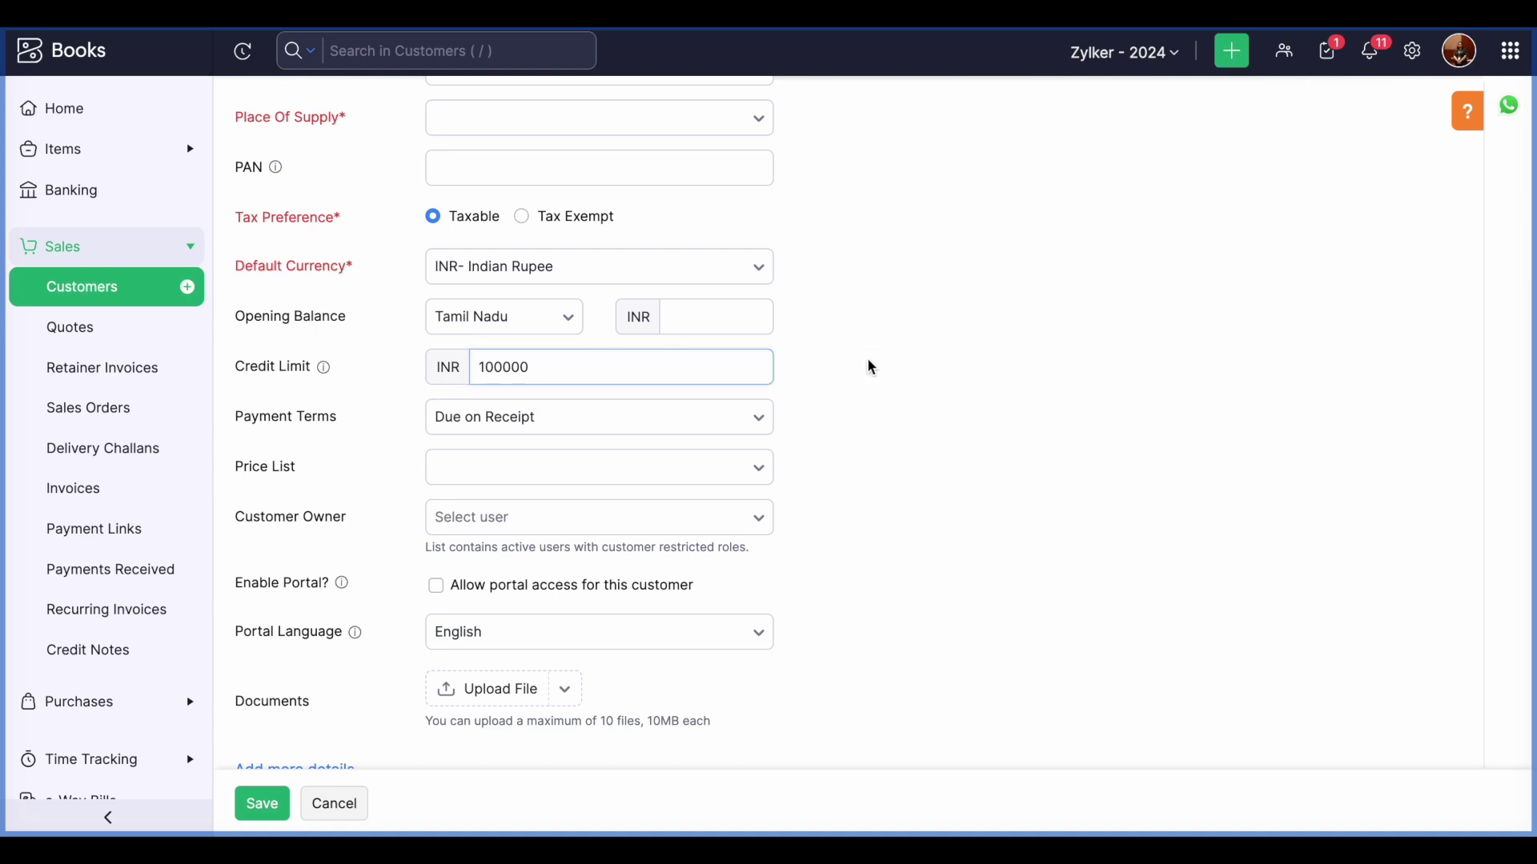
{"action": "left_click_drag", "start_coordinate": [542, 366], "coordinate": [482, 369]}
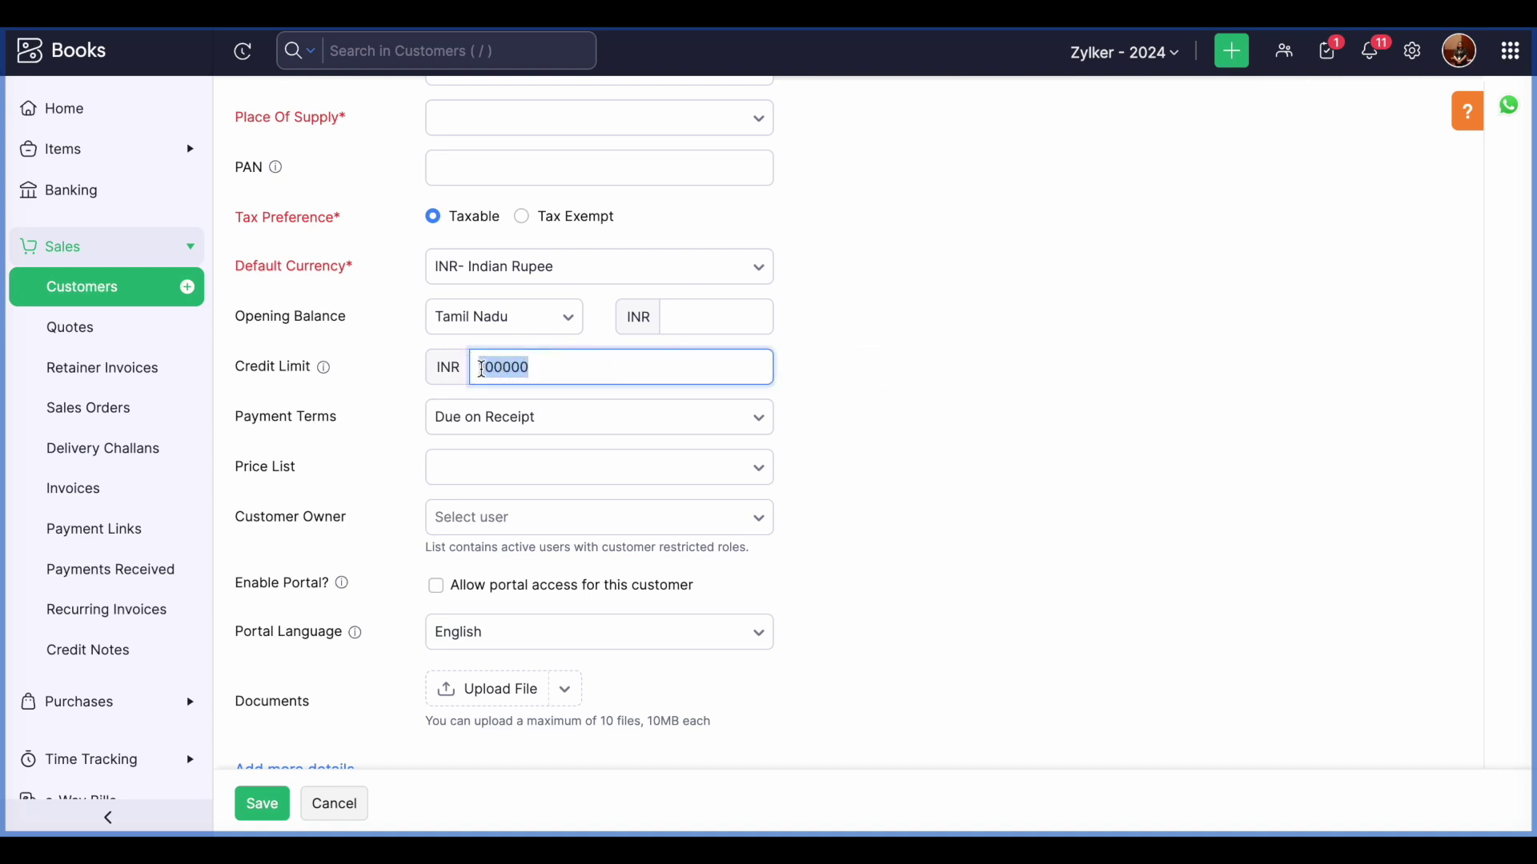
{"action": "left_click", "coordinate": [1051, 337]}
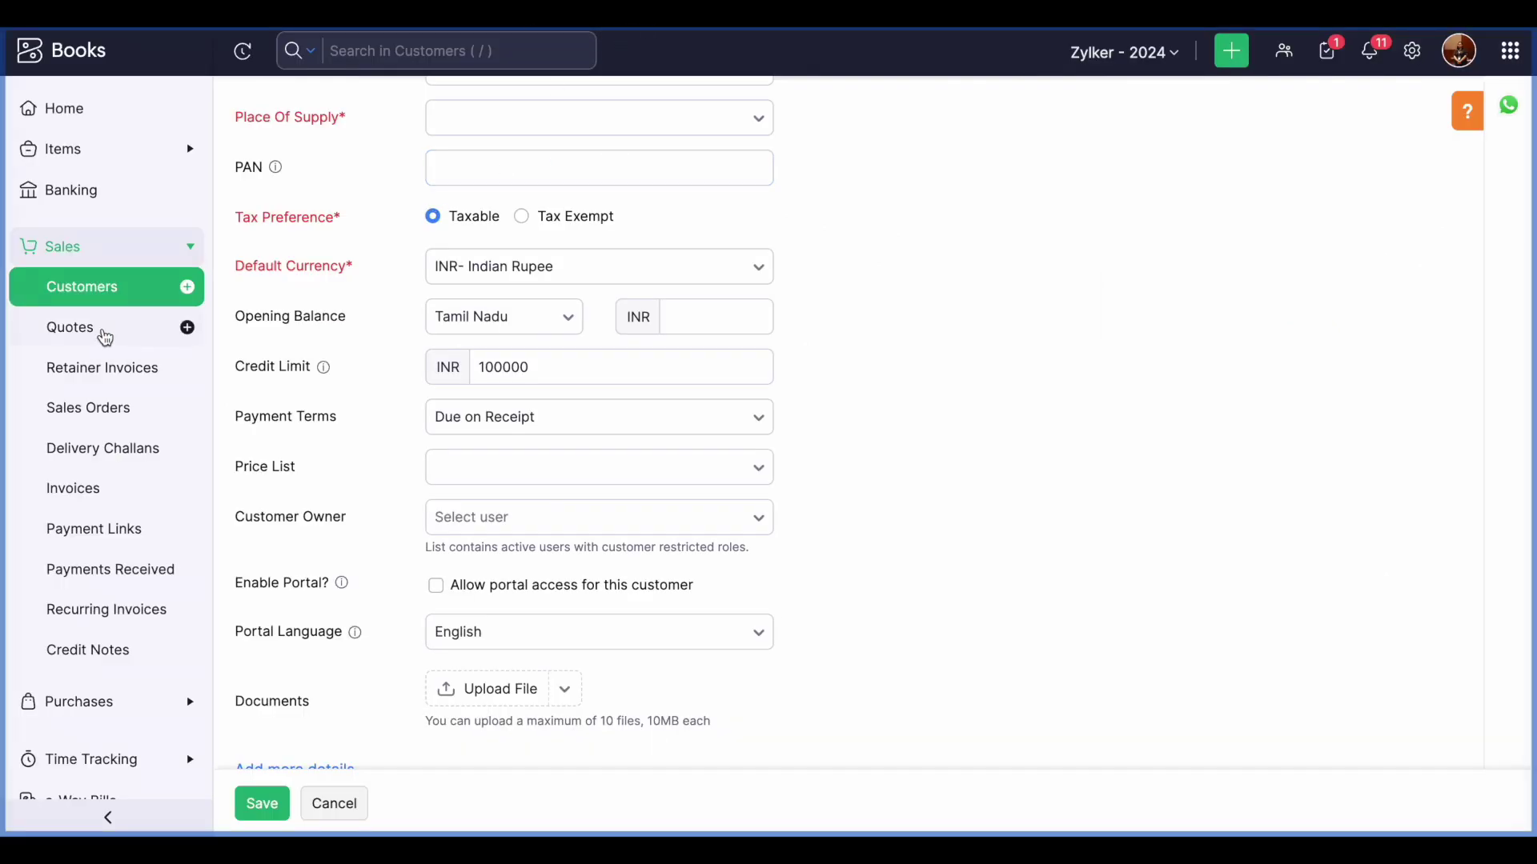
Go to the Reports Center and open the Receivable Details report from the Receivables category
{"action": "scroll", "coordinate": [104, 422], "scroll_direction": "down", "scroll_amount": 5}
{"action": "left_click", "coordinate": [106, 535]}
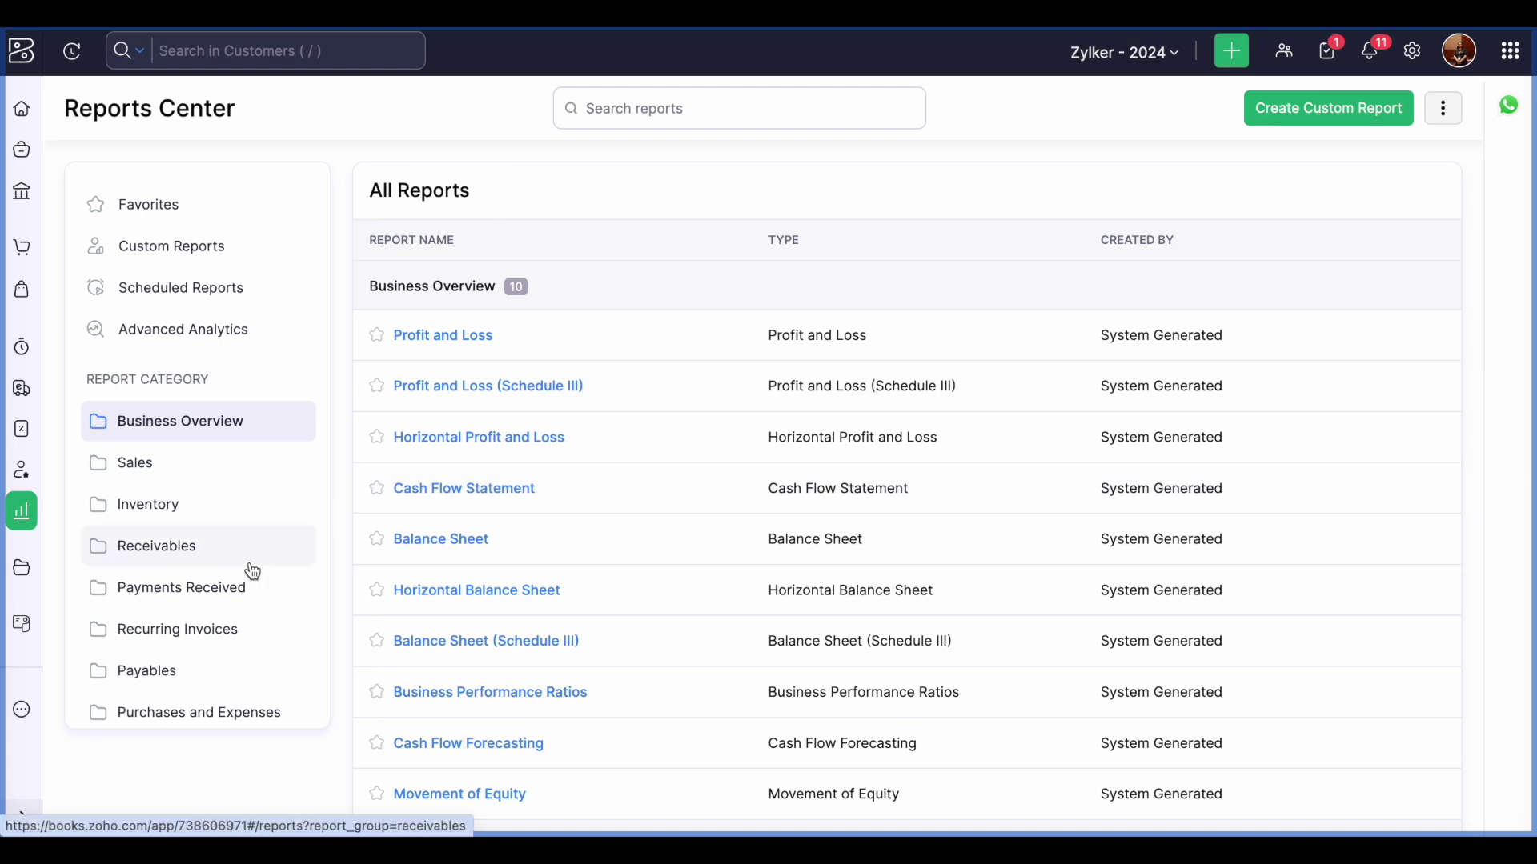
{"action": "scroll", "coordinate": [250, 573], "scroll_direction": "down", "scroll_amount": 3}
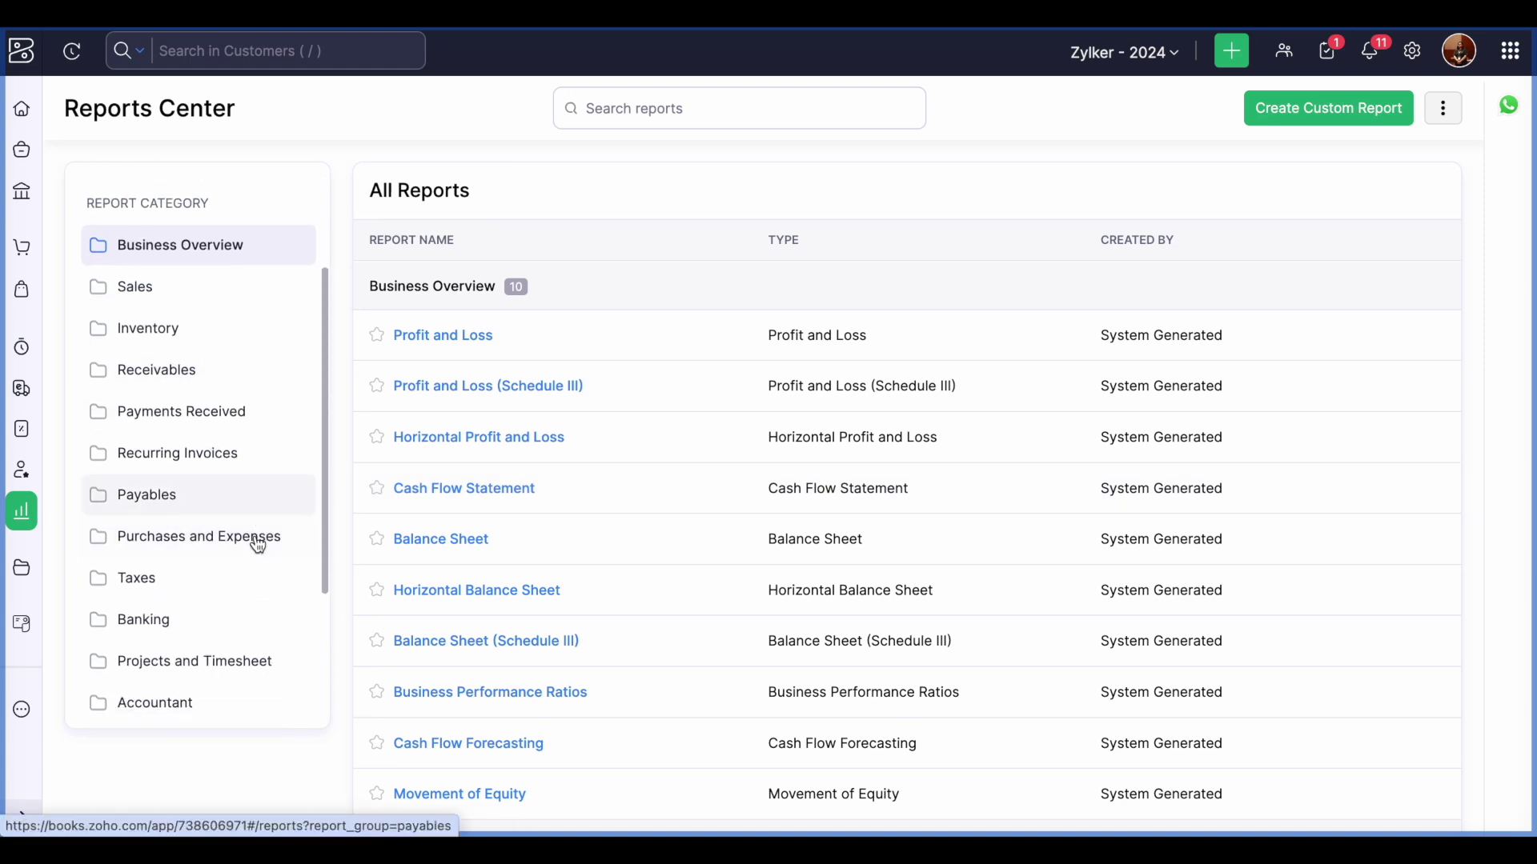
{"action": "left_click", "coordinate": [227, 392]}
{"action": "left_click", "coordinate": [202, 386]}
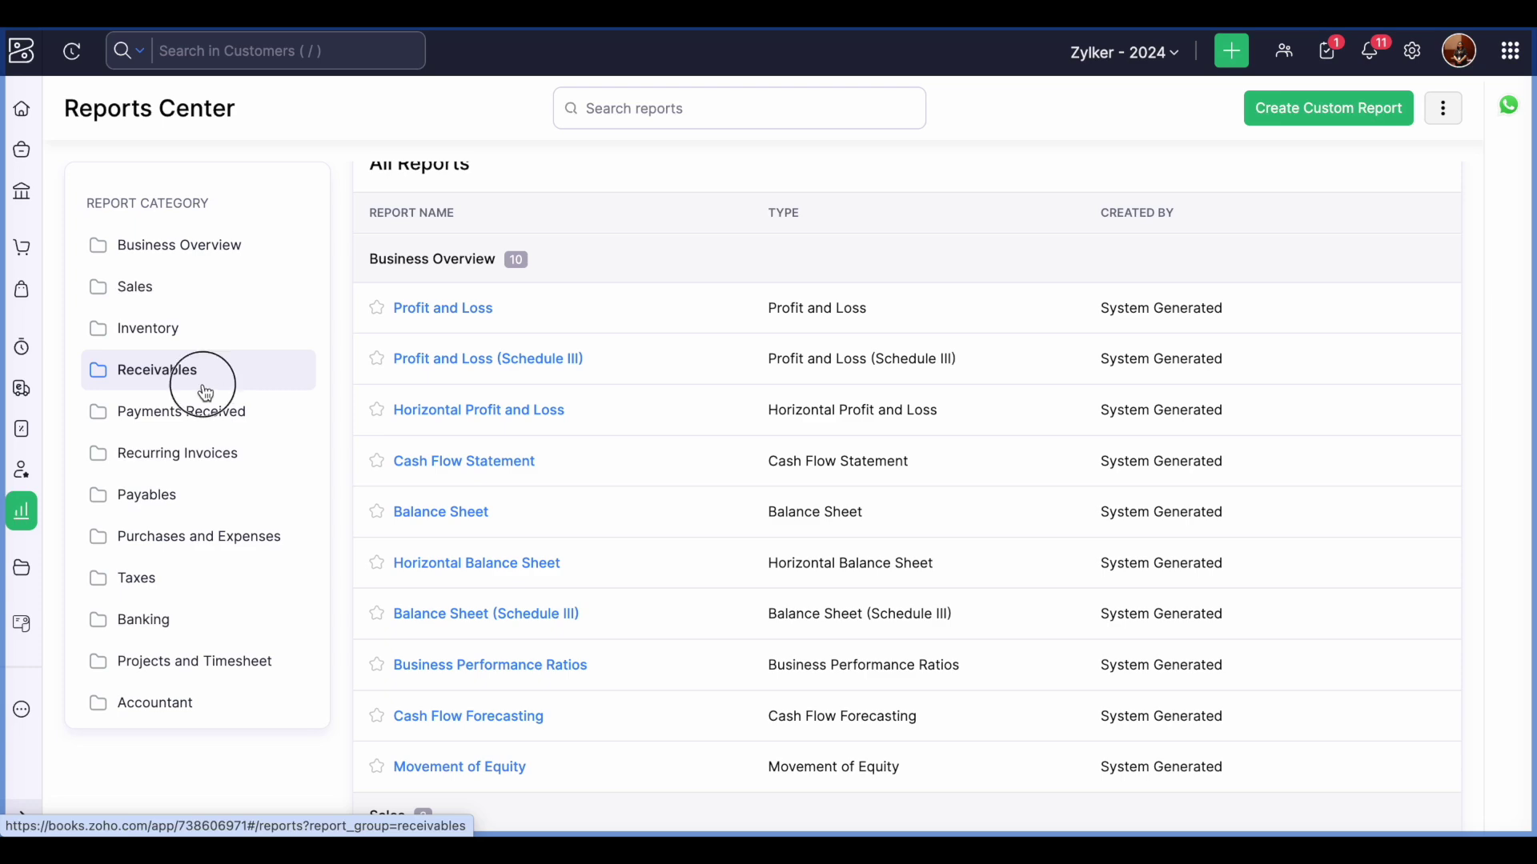
{"action": "left_click", "coordinate": [198, 395]}
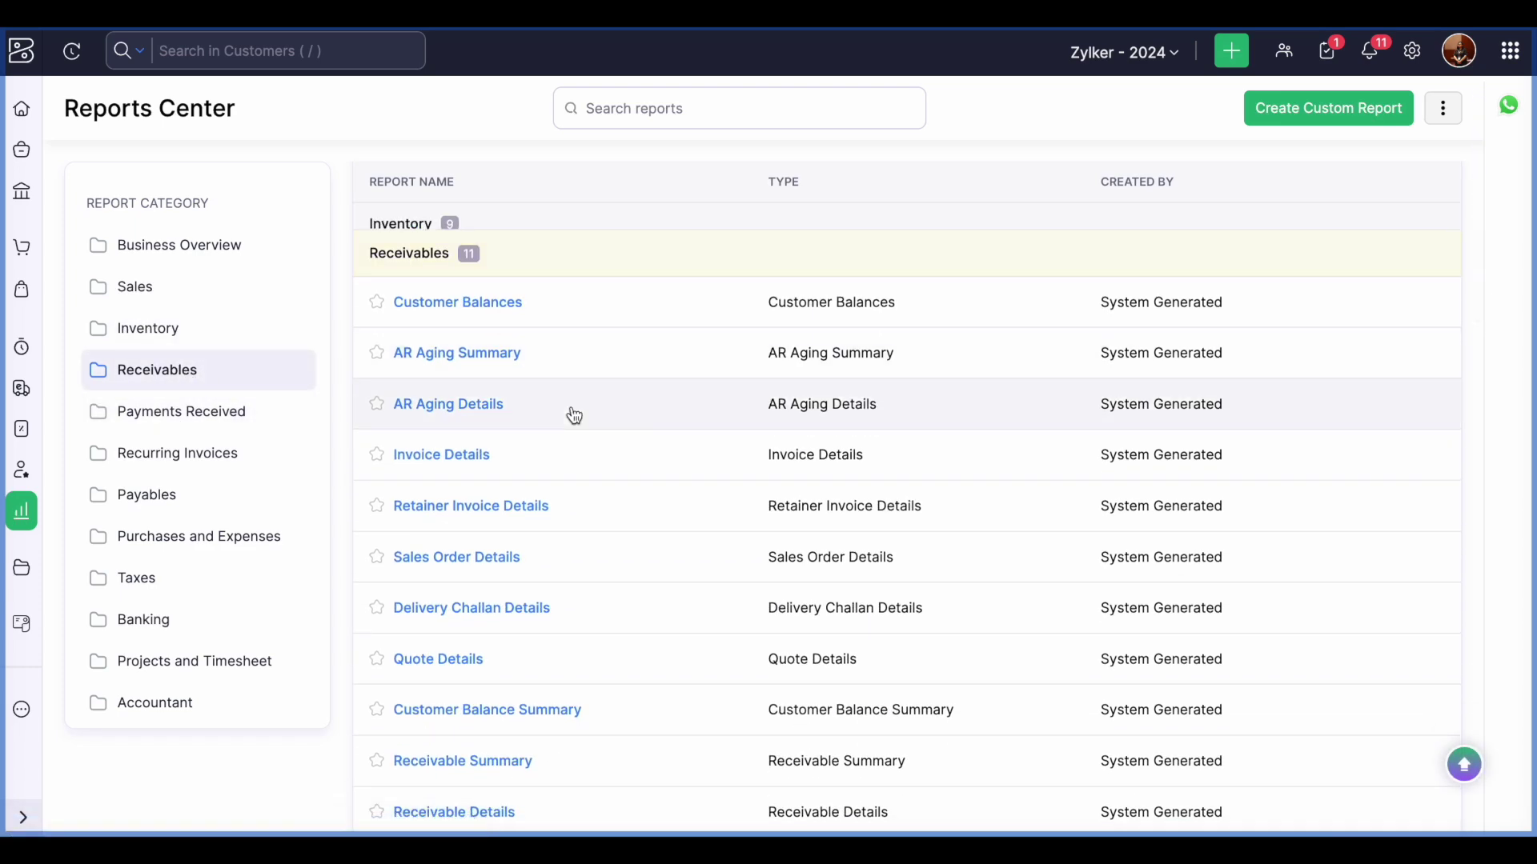
{"action": "scroll", "coordinate": [569, 415], "scroll_direction": "down", "scroll_amount": 2}
{"action": "left_click", "coordinate": [464, 660]}
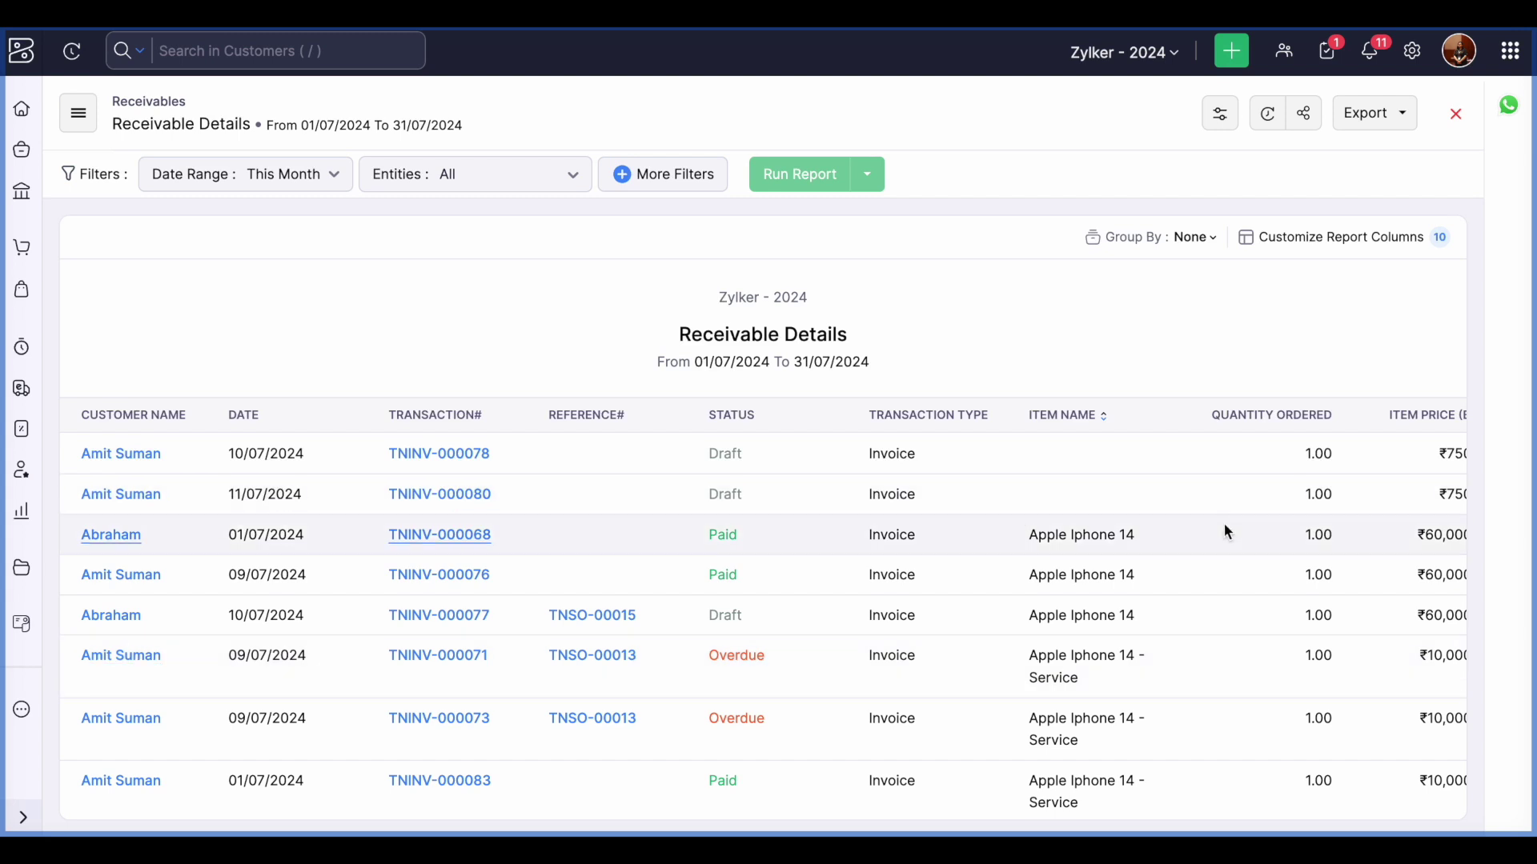
Look through the Receivable Details transactions, including the item name, quantity ordered and item price columns
{"action": "scroll", "coordinate": [1227, 528], "scroll_direction": "down", "scroll_amount": 1}
{"action": "scroll", "coordinate": [1226, 530], "scroll_direction": "down", "scroll_amount": 3}
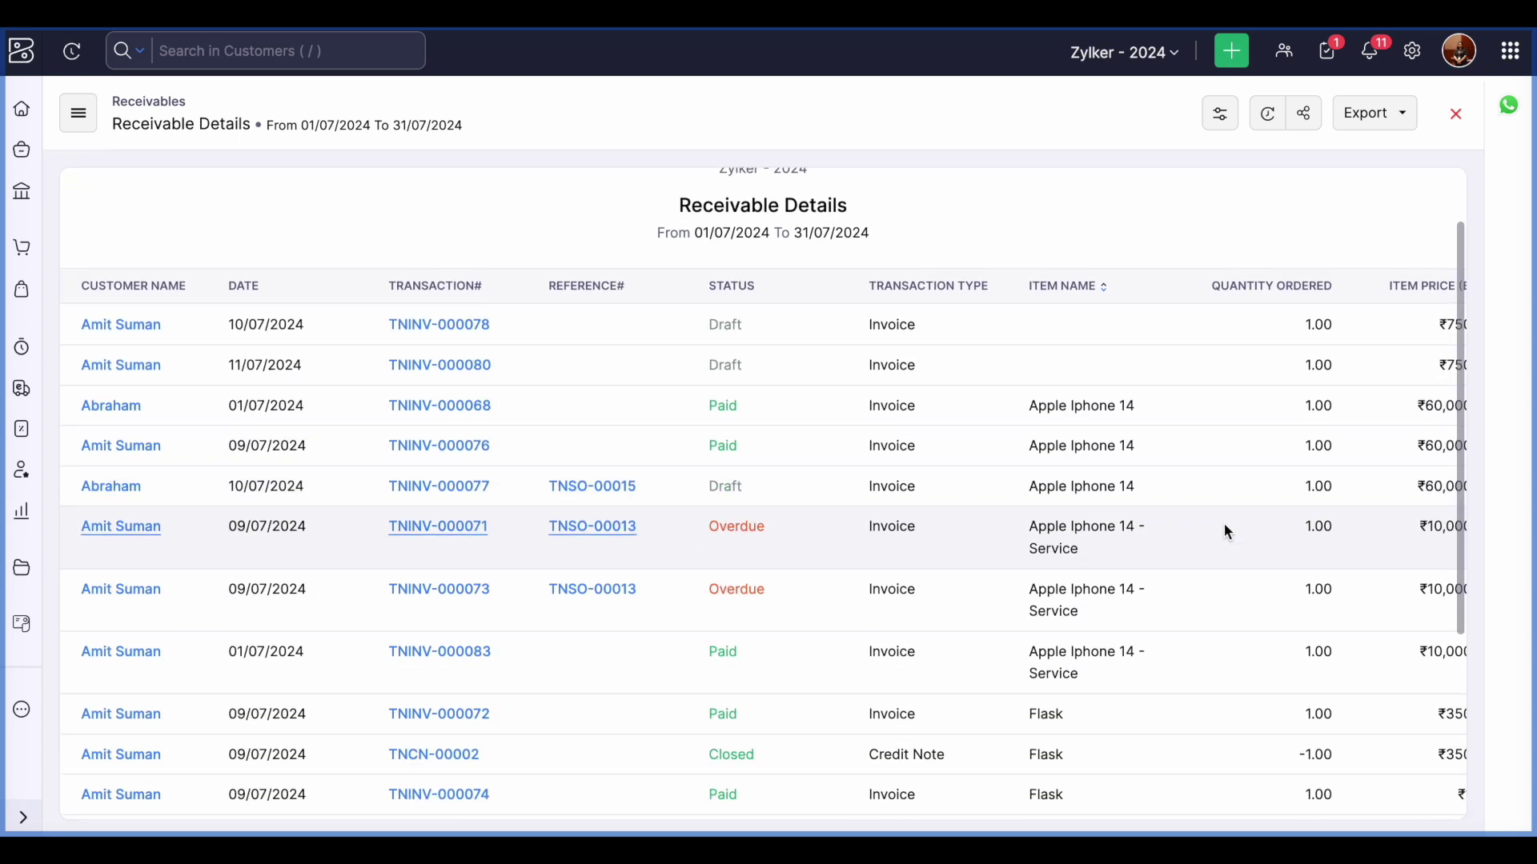
{"action": "scroll", "coordinate": [1225, 531], "scroll_direction": "down", "scroll_amount": 1}
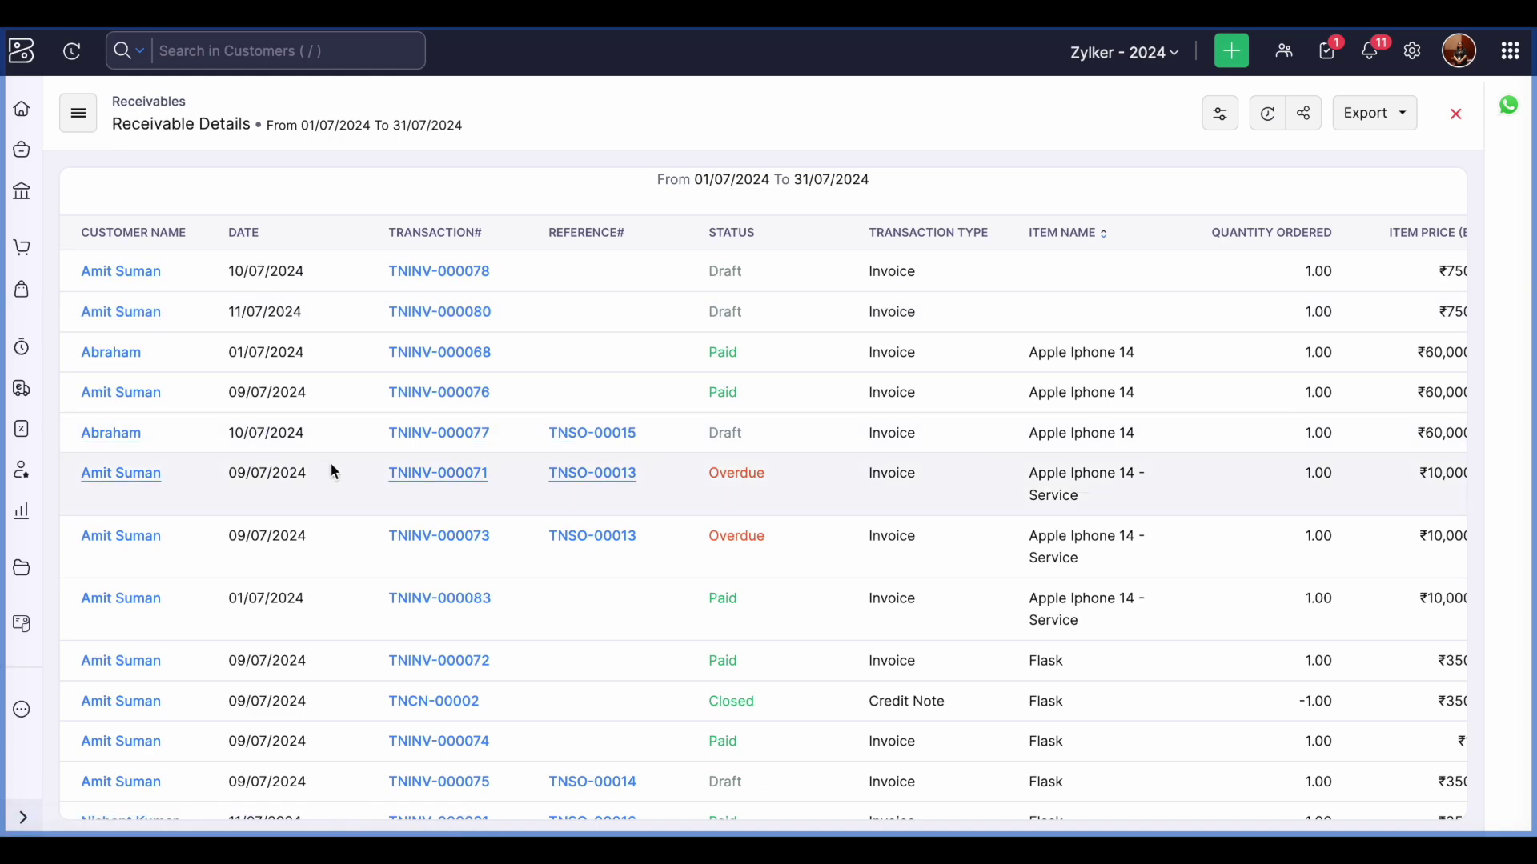
{"action": "scroll", "coordinate": [1101, 477], "scroll_direction": "right", "scroll_amount": 2}
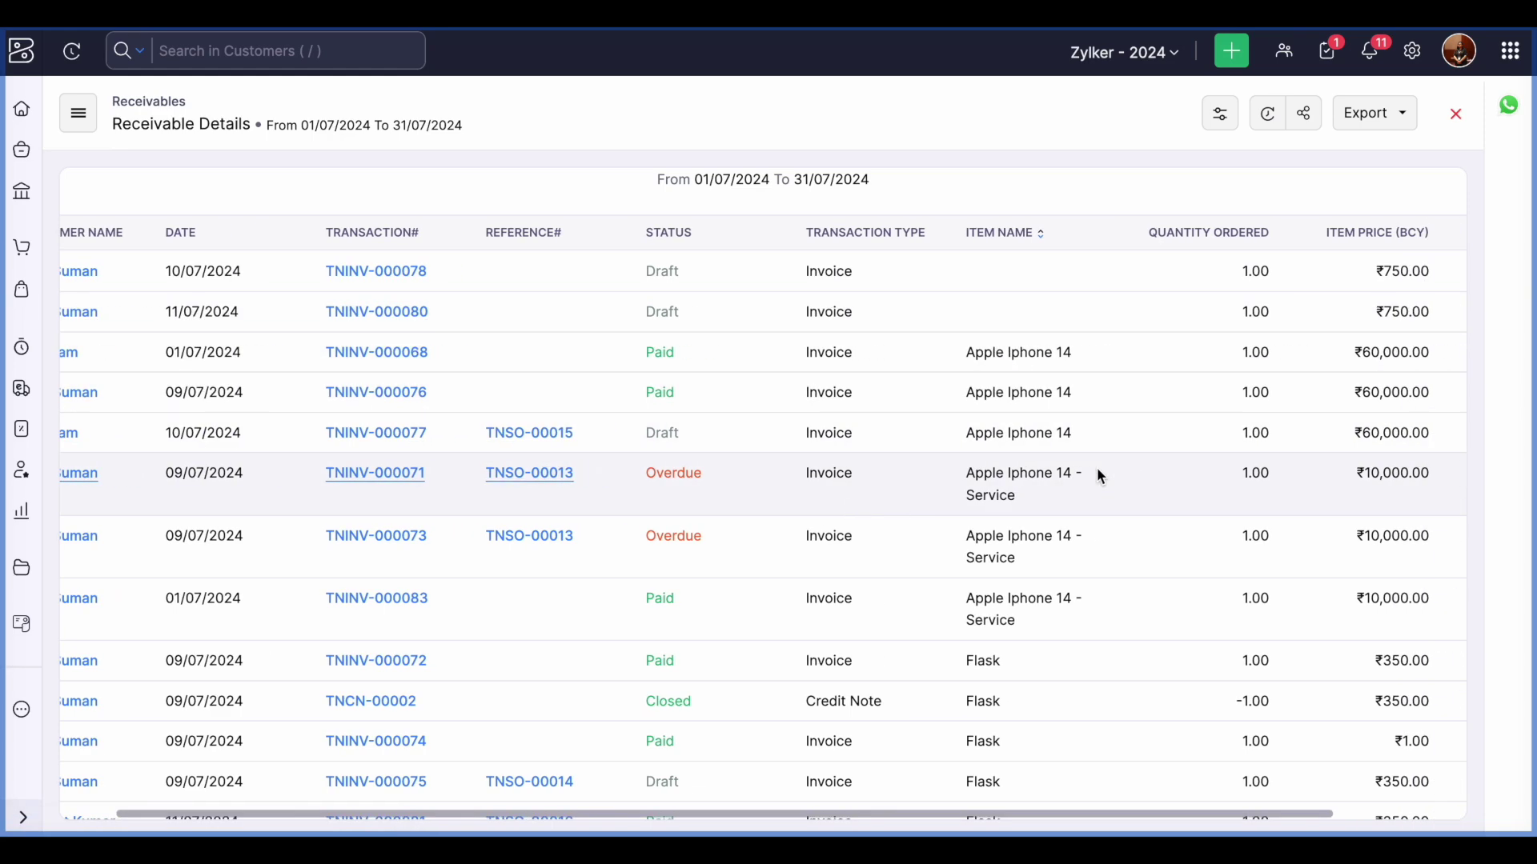
Add the invoice Due Date column to the Receivable Details report, place it directly after Date, and apply the column changes
{"action": "scroll", "coordinate": [1098, 475], "scroll_direction": "right", "scroll_amount": 3}
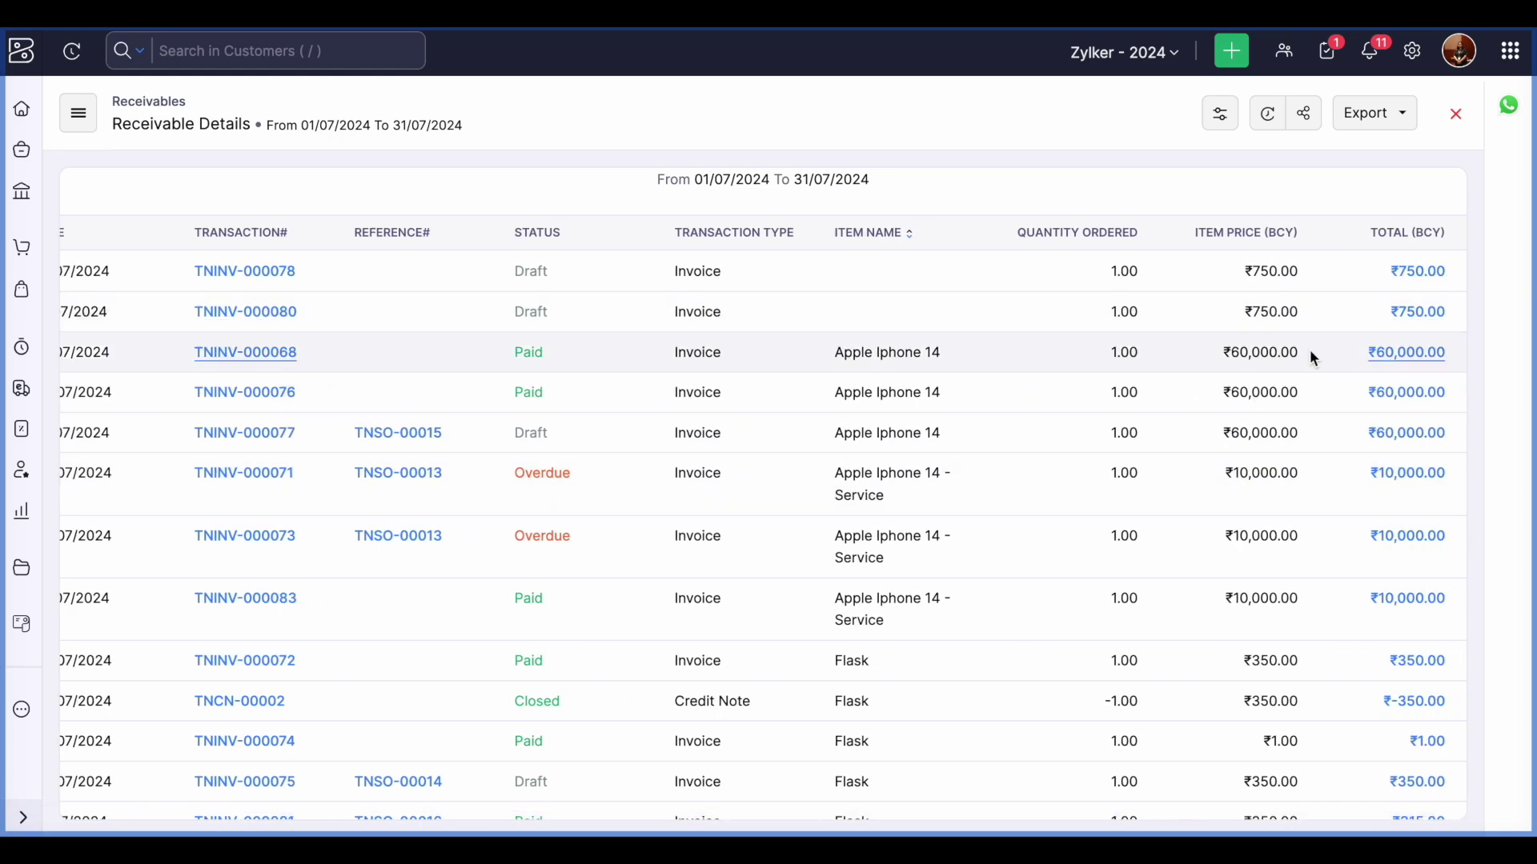
{"action": "scroll", "coordinate": [1035, 477], "scroll_direction": "left", "scroll_amount": 5}
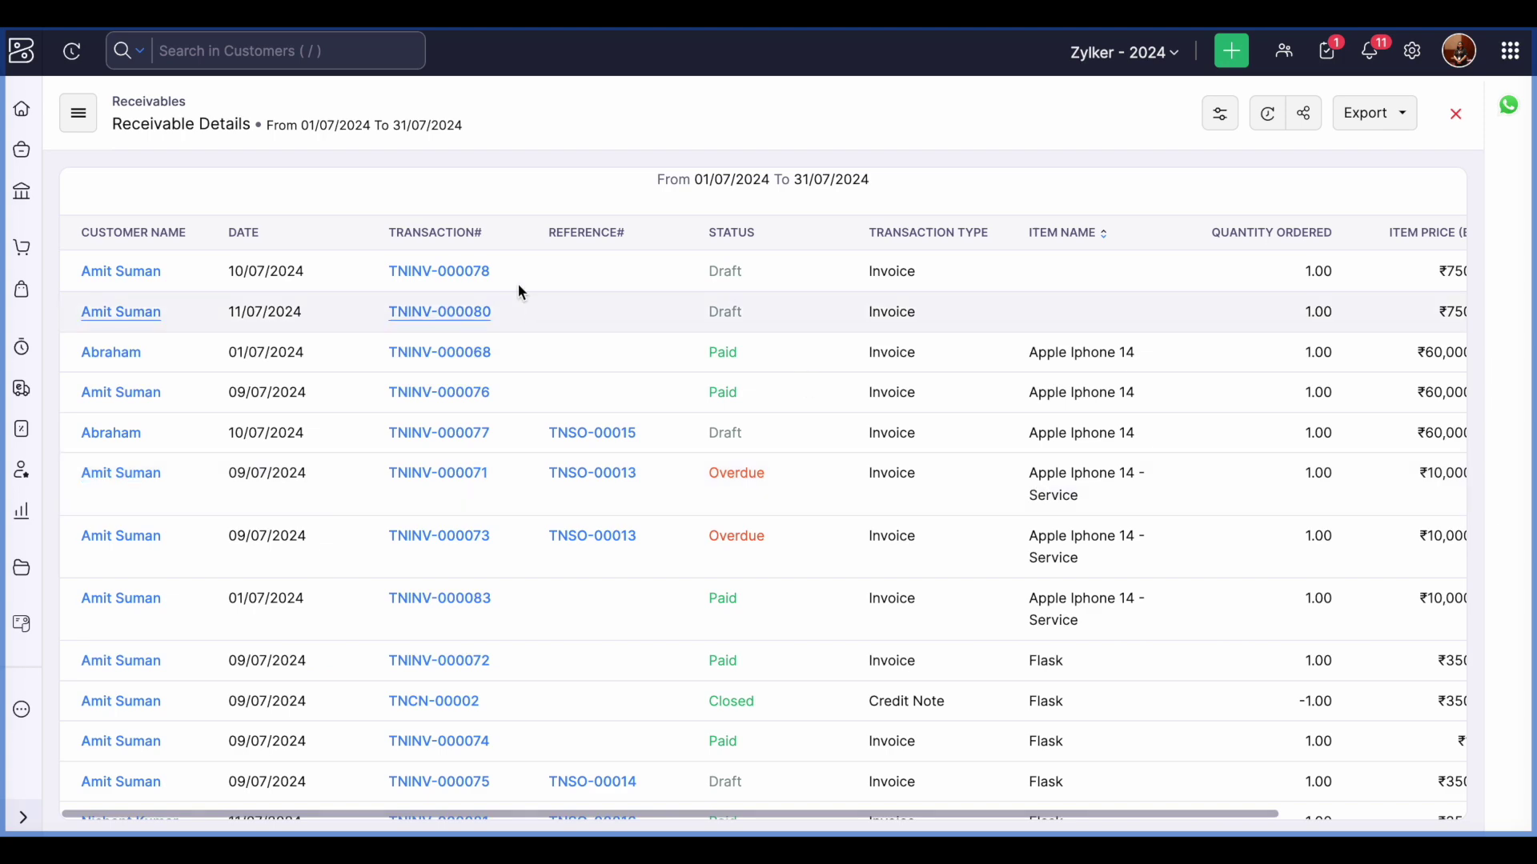
{"action": "scroll", "coordinate": [1369, 240], "scroll_direction": "up", "scroll_amount": 3}
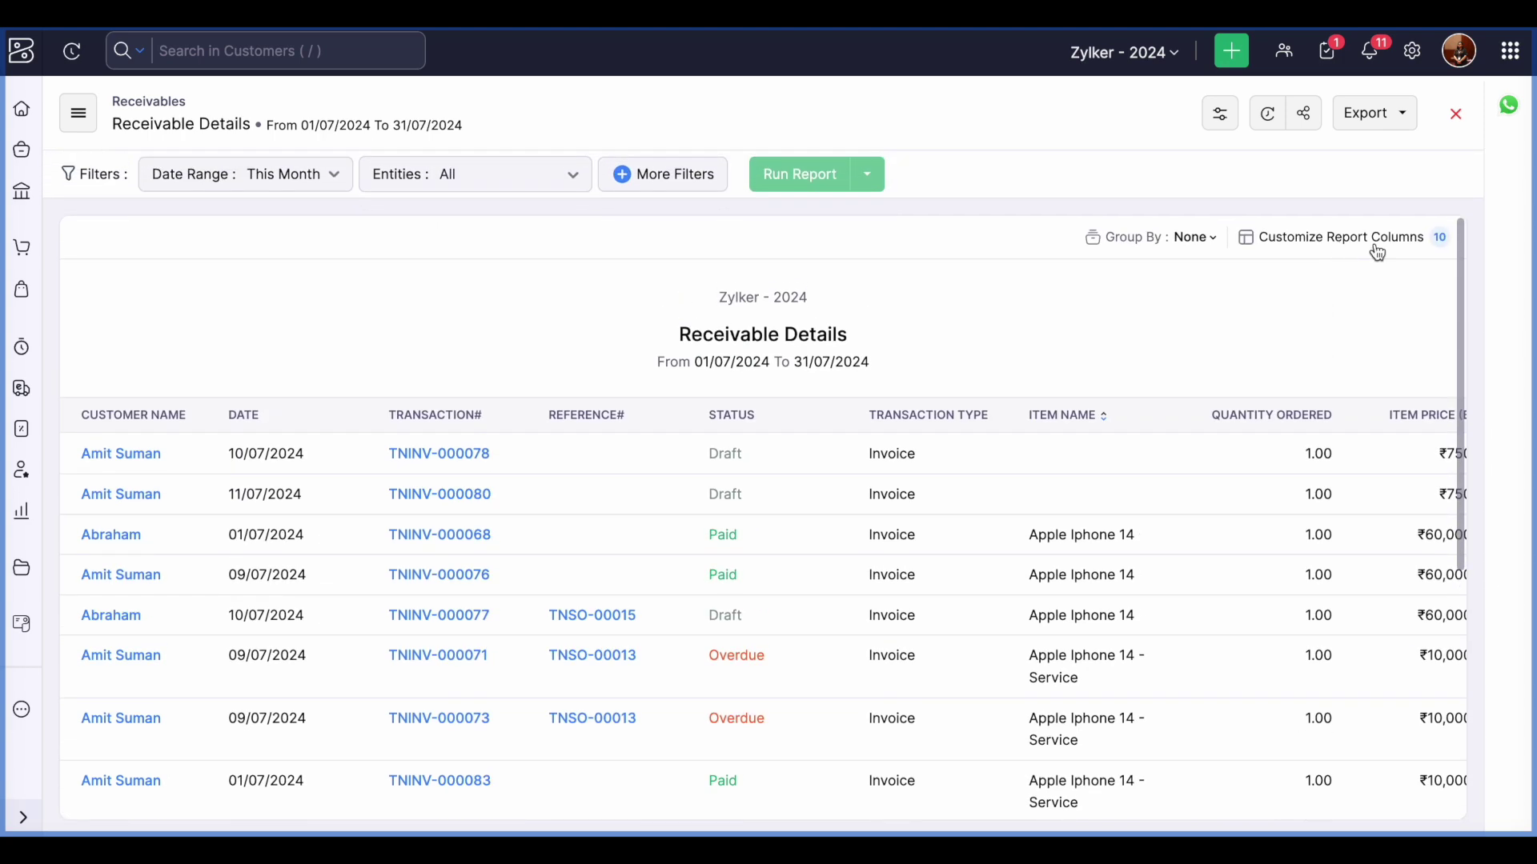
{"action": "left_click", "coordinate": [1374, 242]}
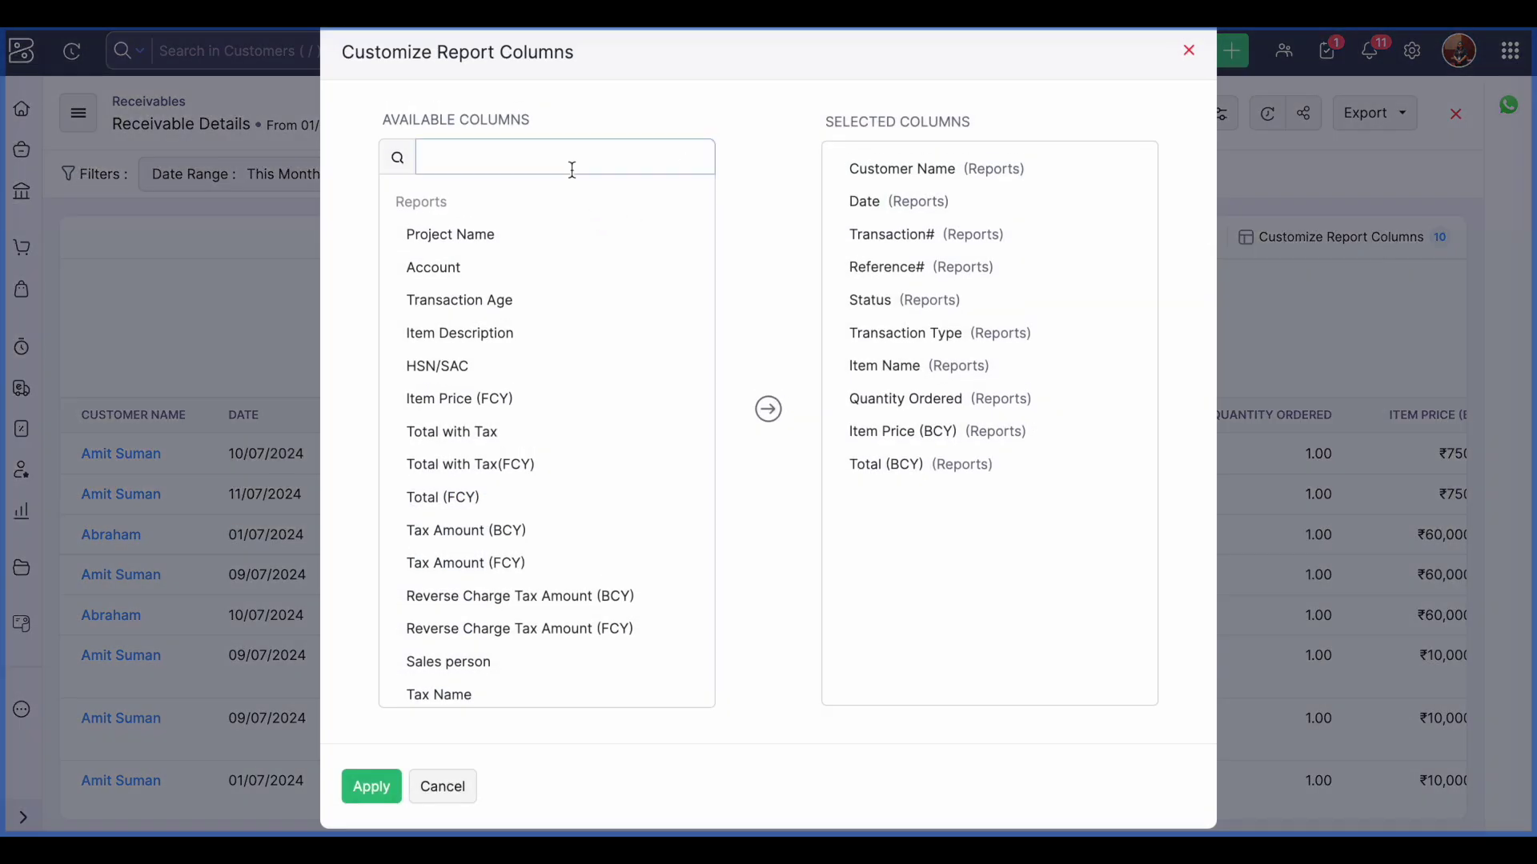
{"action": "left_click", "coordinate": [571, 168]}
{"action": "type", "text": "du"}
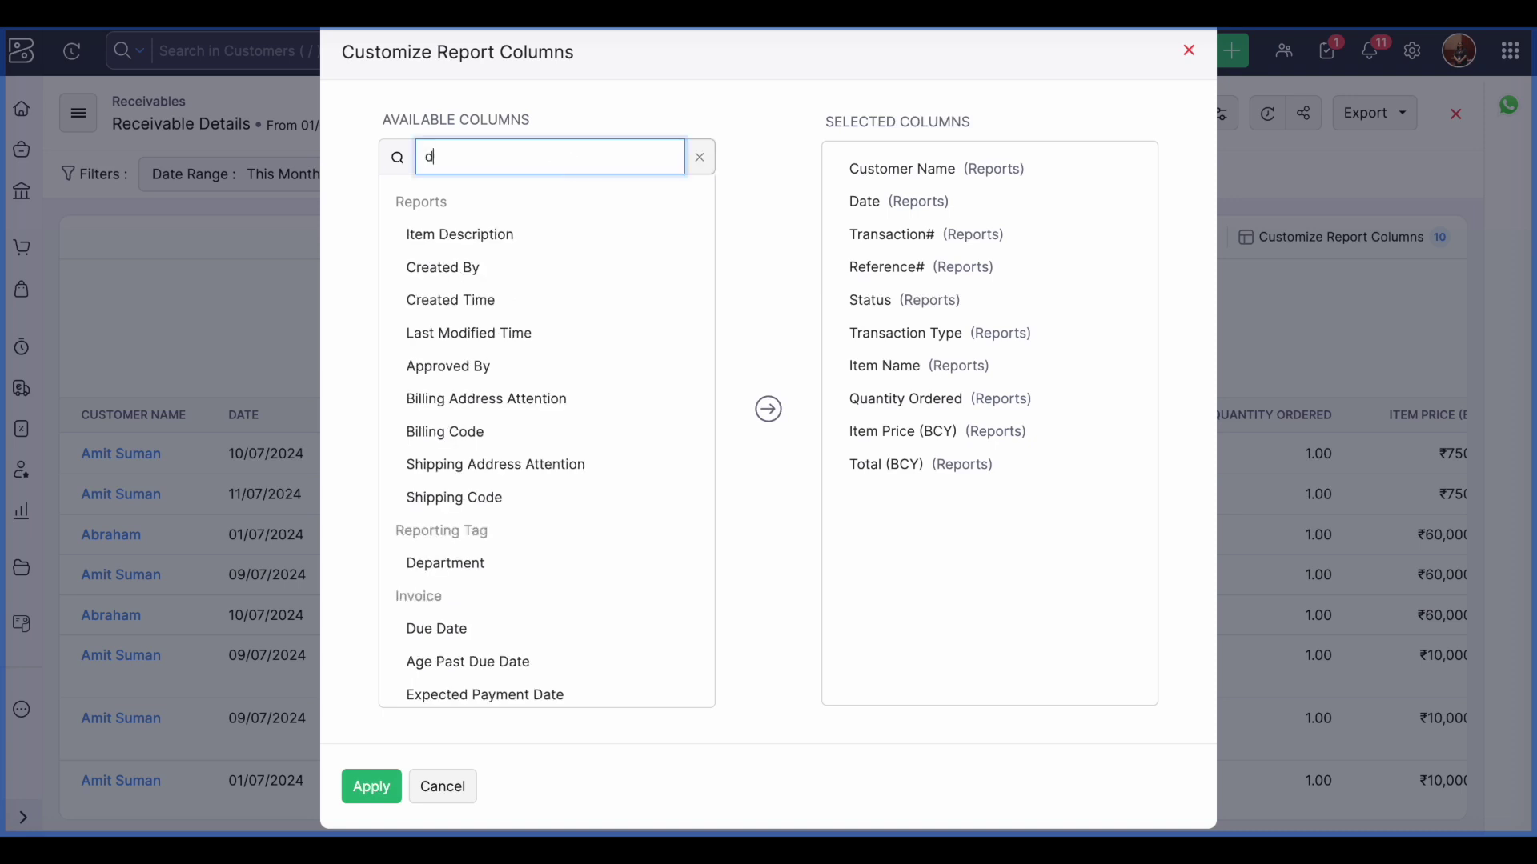
{"action": "left_click", "coordinate": [686, 229]}
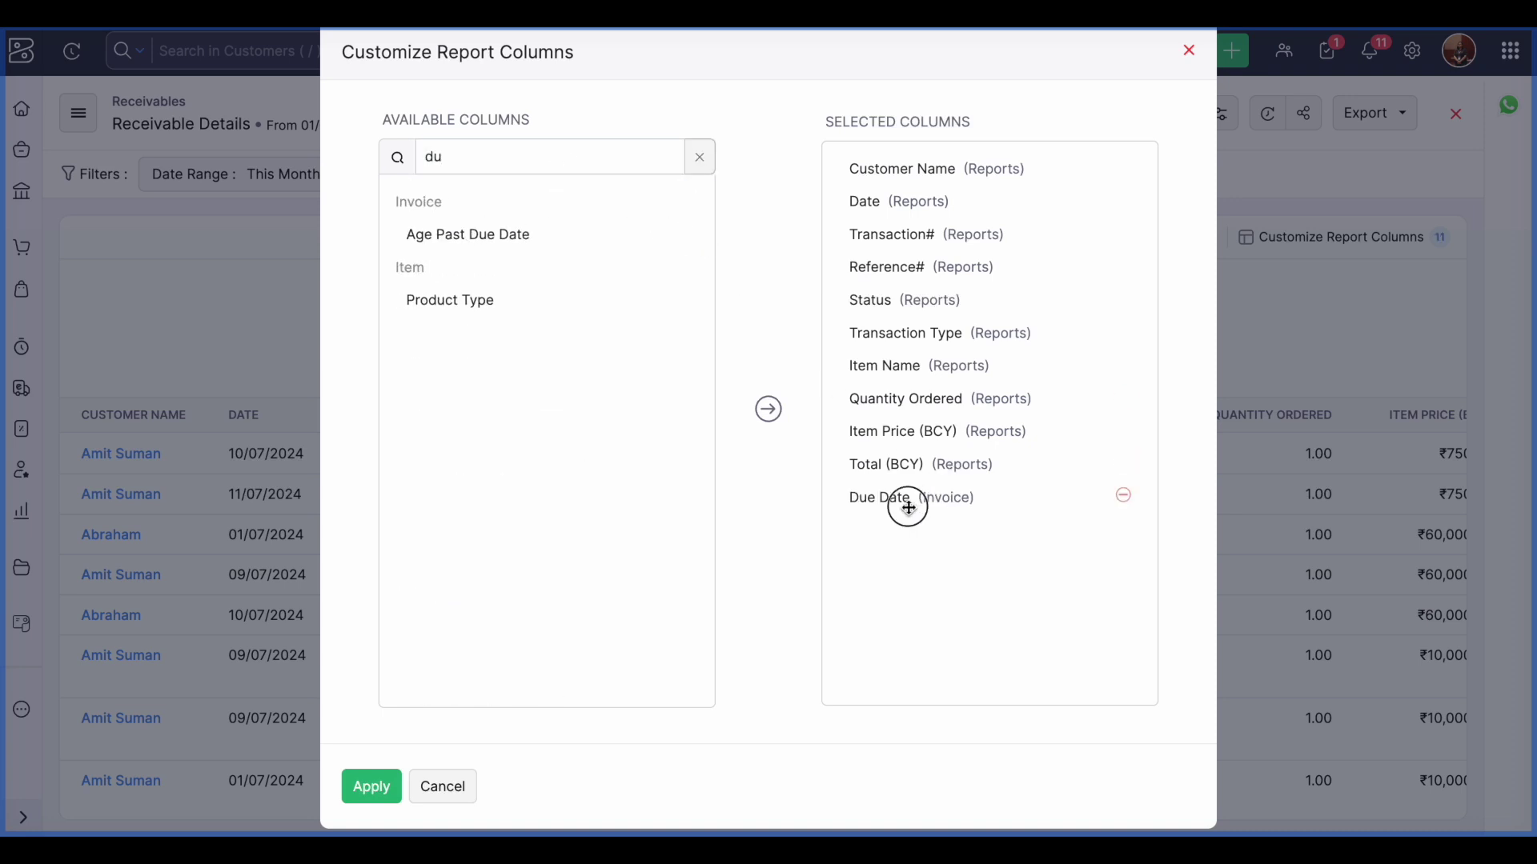
{"action": "left_click_drag", "start_coordinate": [907, 508], "coordinate": [966, 242]}
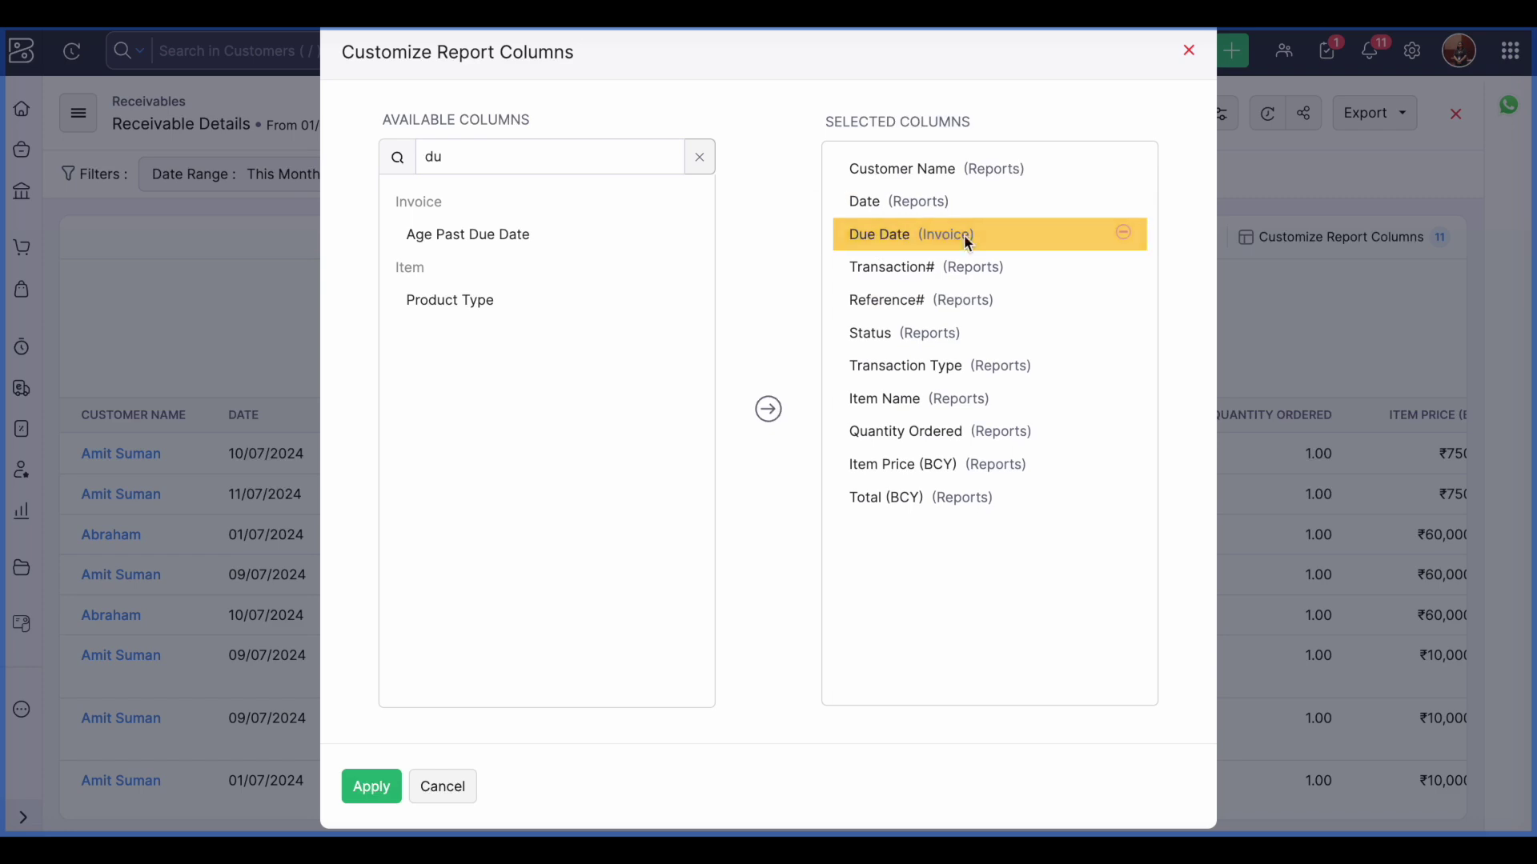
{"action": "left_click", "coordinate": [372, 786]}
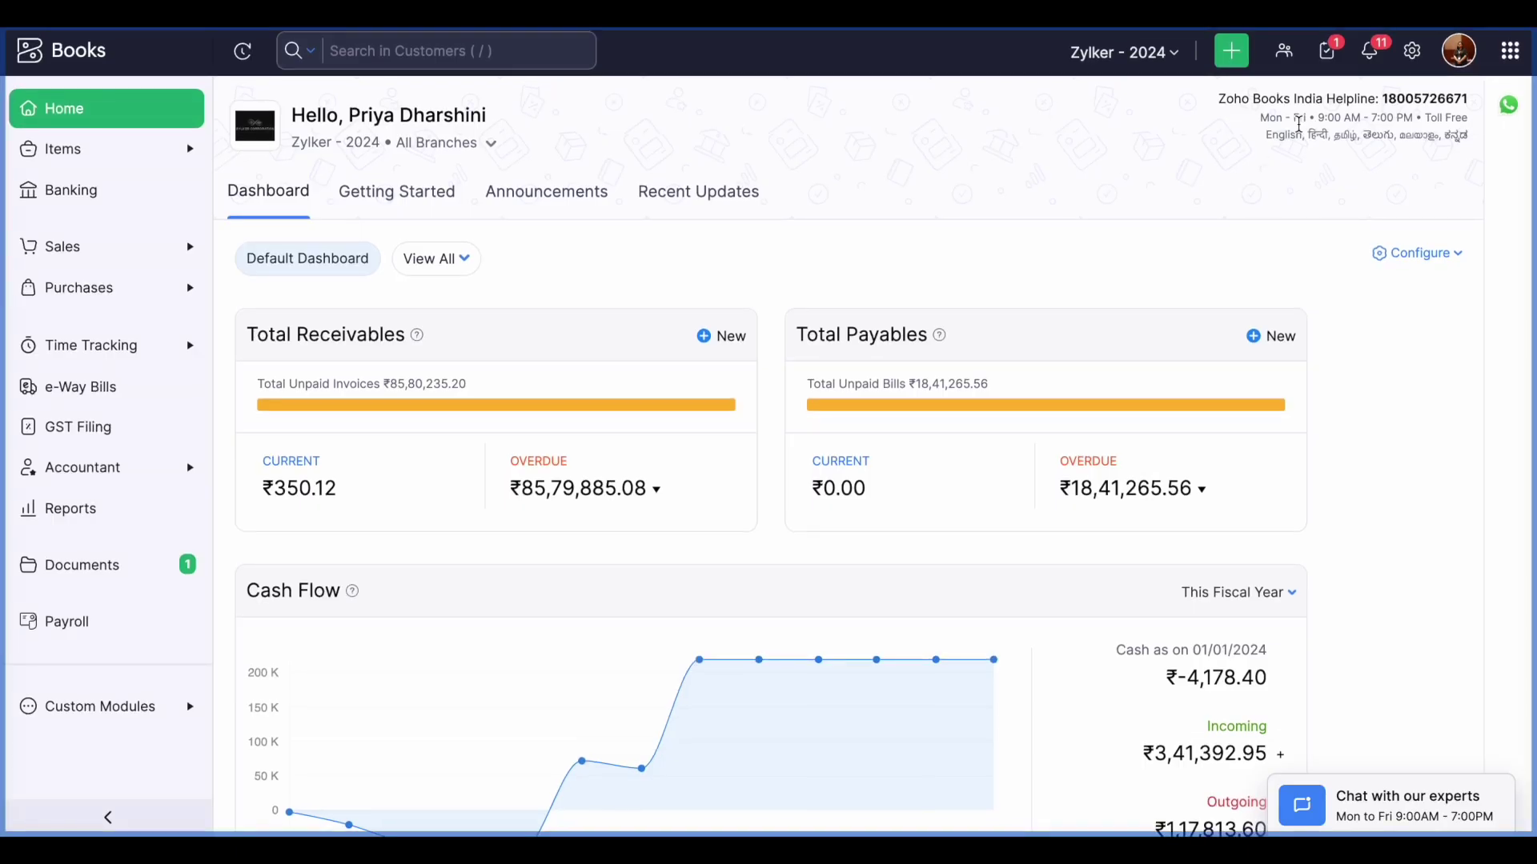
Open the Schedules page in the Automation settings and start a new schedule
{"action": "left_click", "coordinate": [1413, 50]}
{"action": "scroll", "coordinate": [1104, 542], "scroll_direction": "down", "scroll_amount": 8}
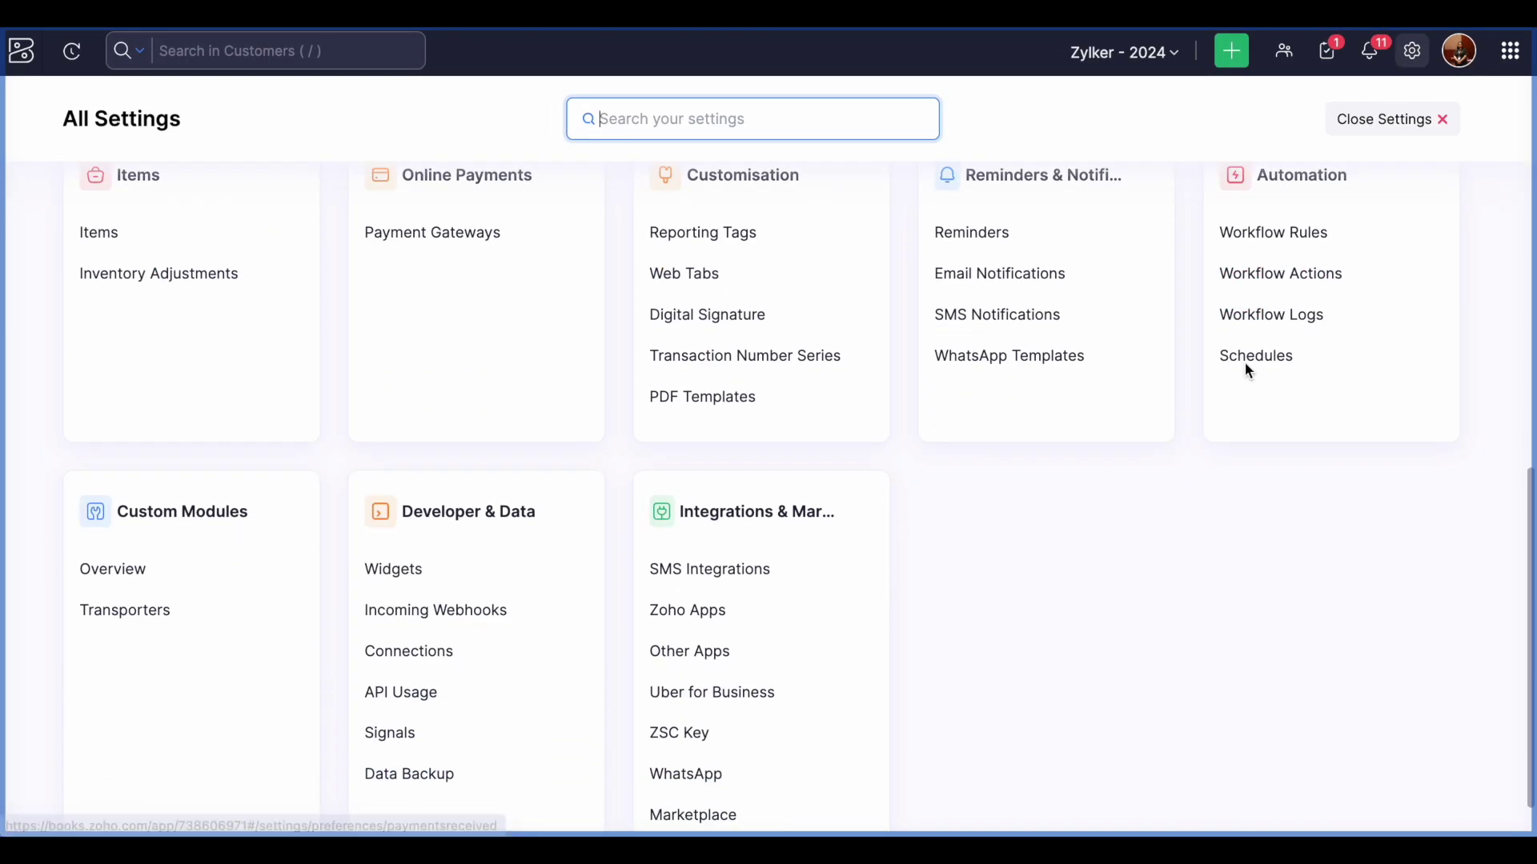
{"action": "left_click", "coordinate": [1272, 354]}
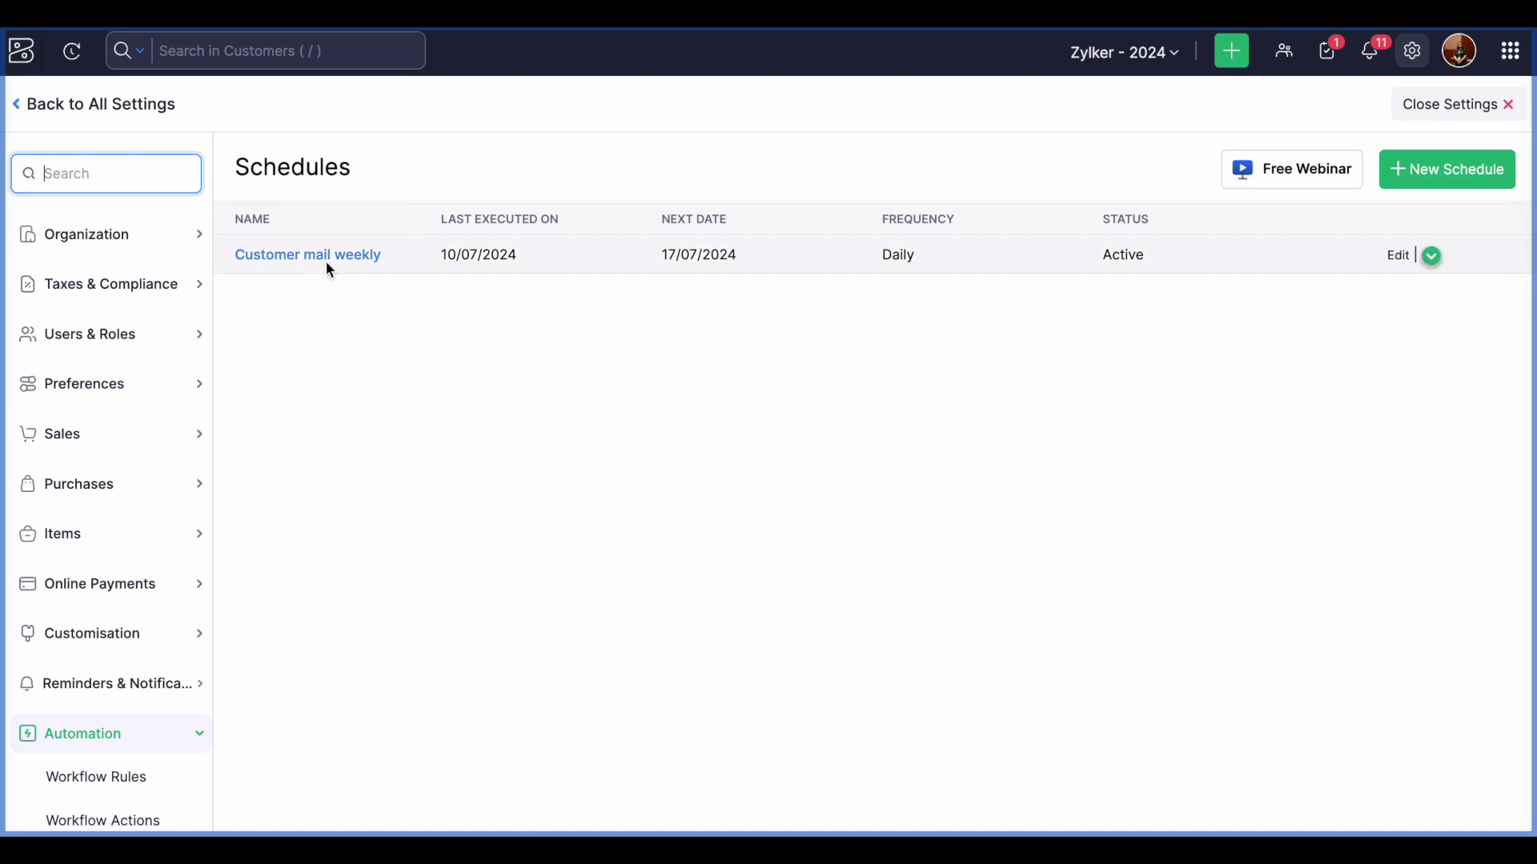
{"action": "left_click", "coordinate": [1443, 170]}
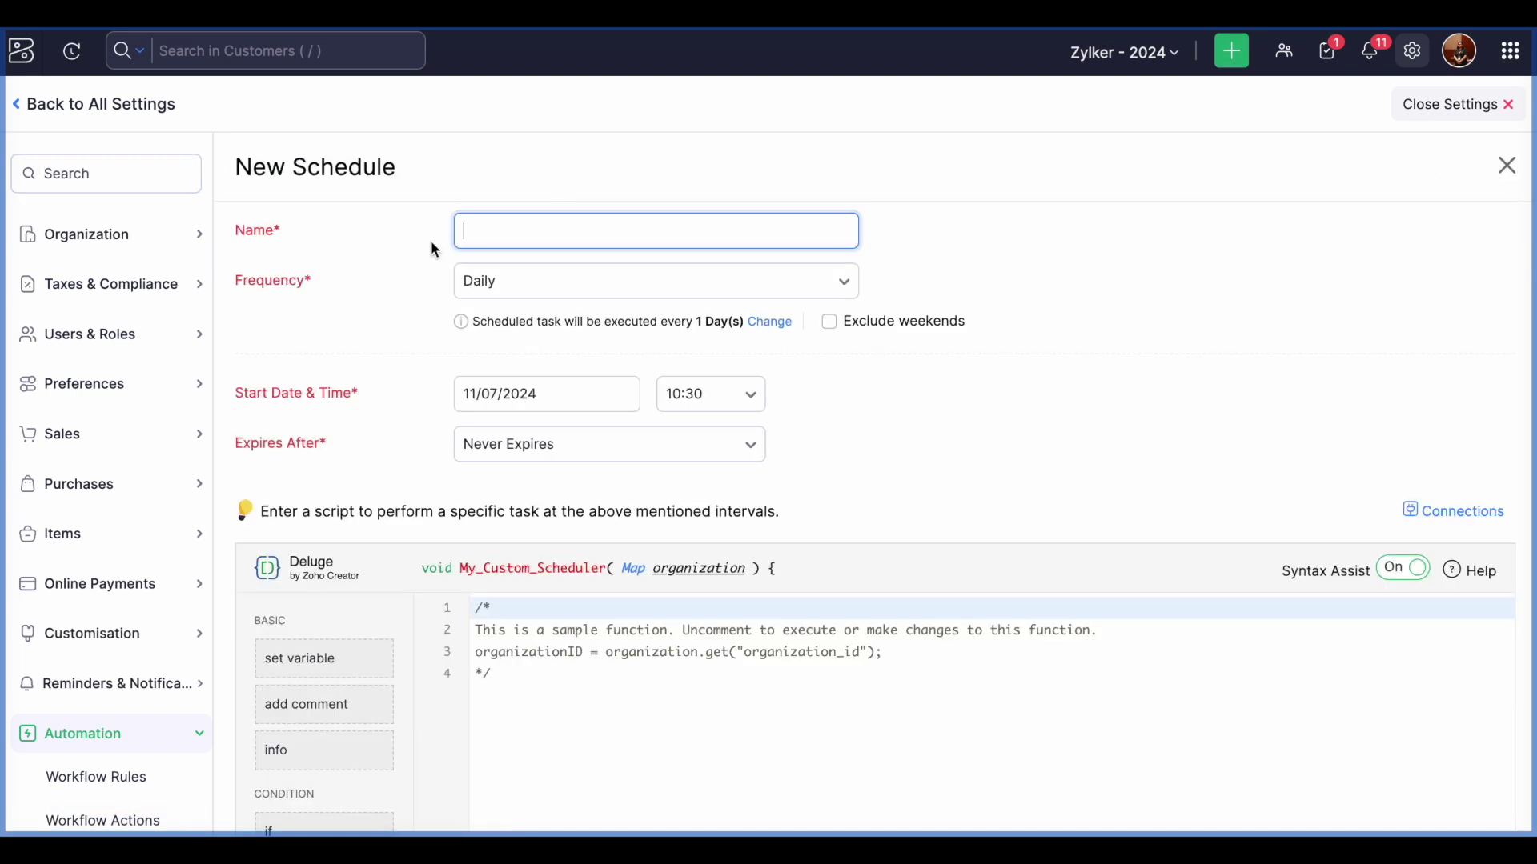
Try the Hourly and Monthly frequencies for the new schedule, view its Deluge script area, and close the settings without saving
{"action": "left_click", "coordinate": [610, 295]}
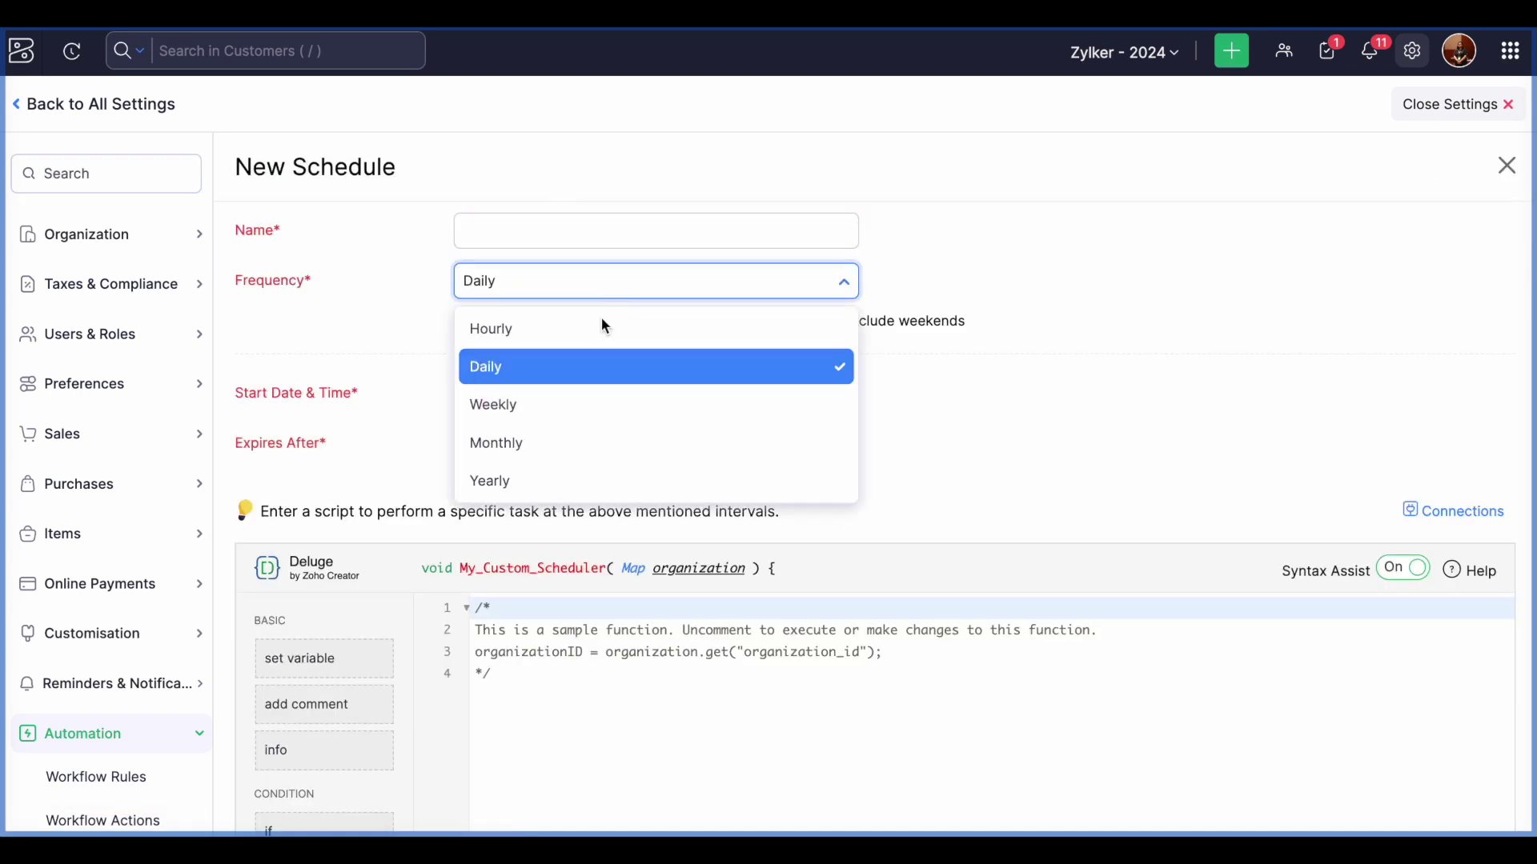
{"action": "left_click", "coordinate": [588, 332]}
{"action": "left_click", "coordinate": [590, 292]}
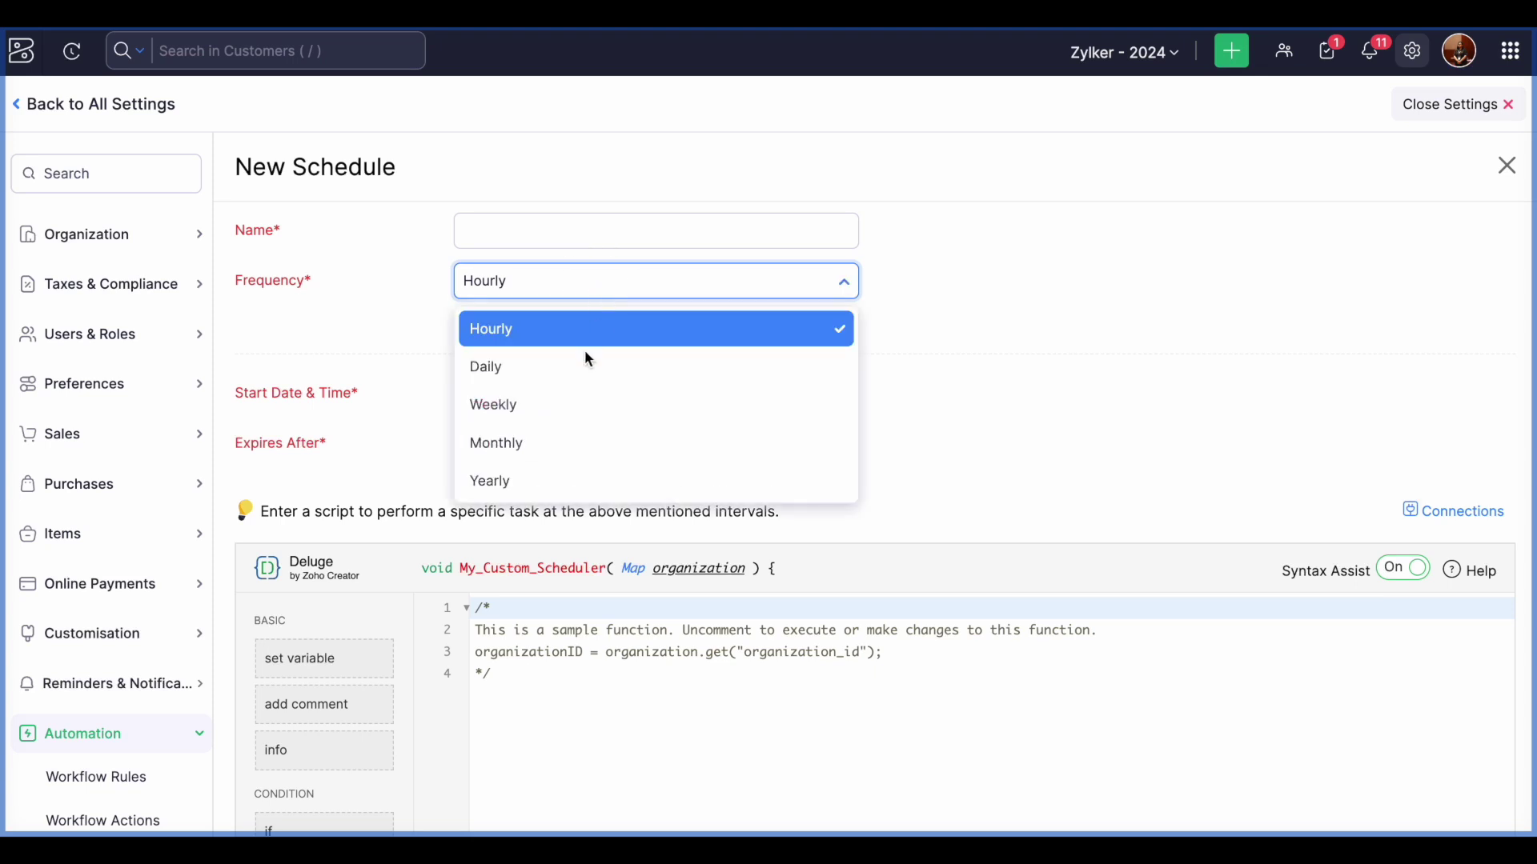
{"action": "left_click", "coordinate": [540, 458]}
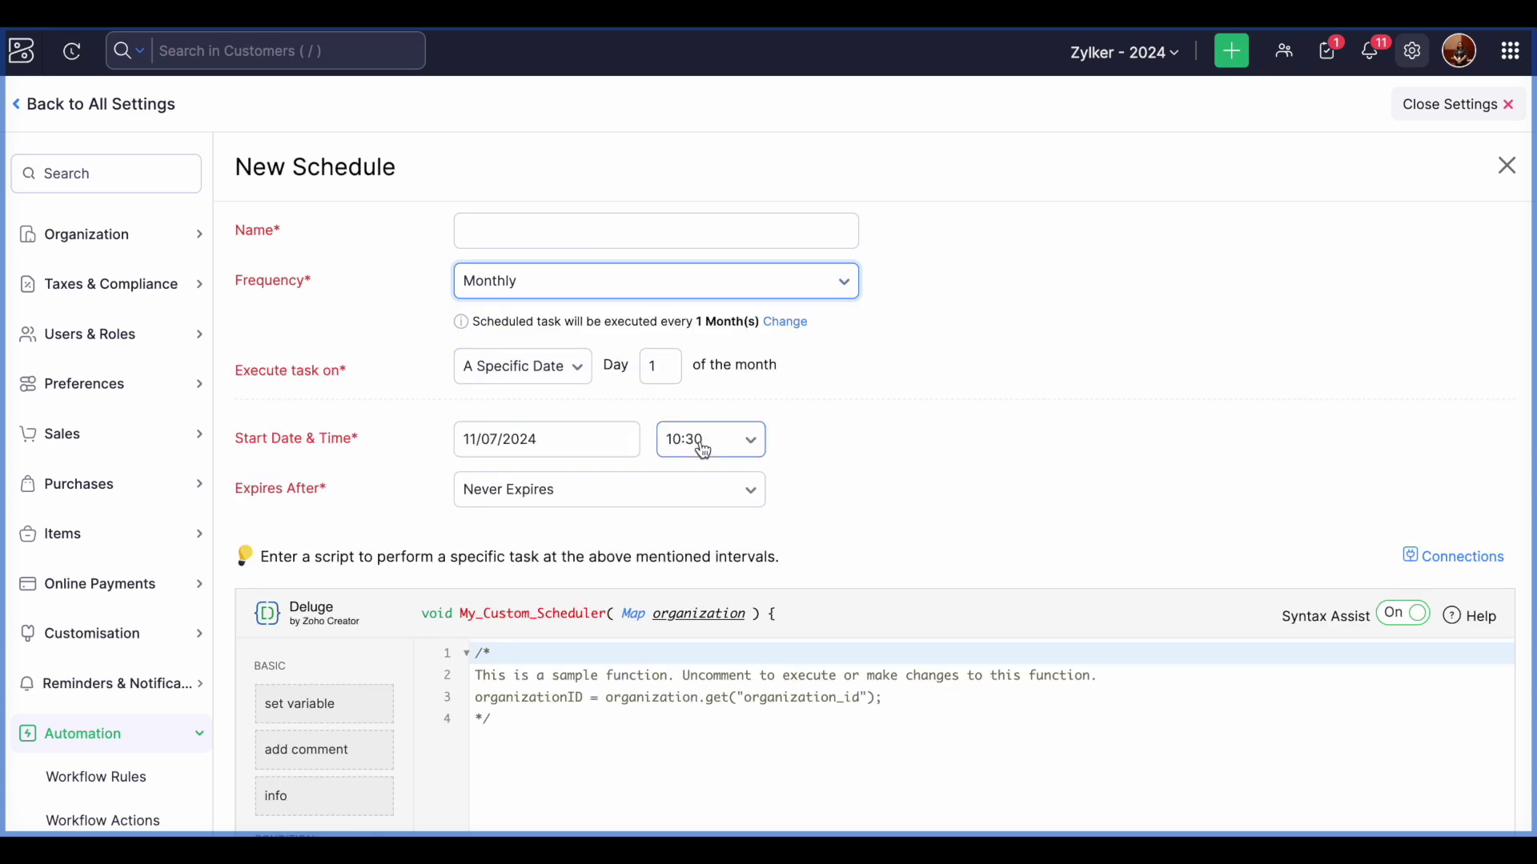
{"action": "scroll", "coordinate": [915, 432], "scroll_direction": "down", "scroll_amount": 2}
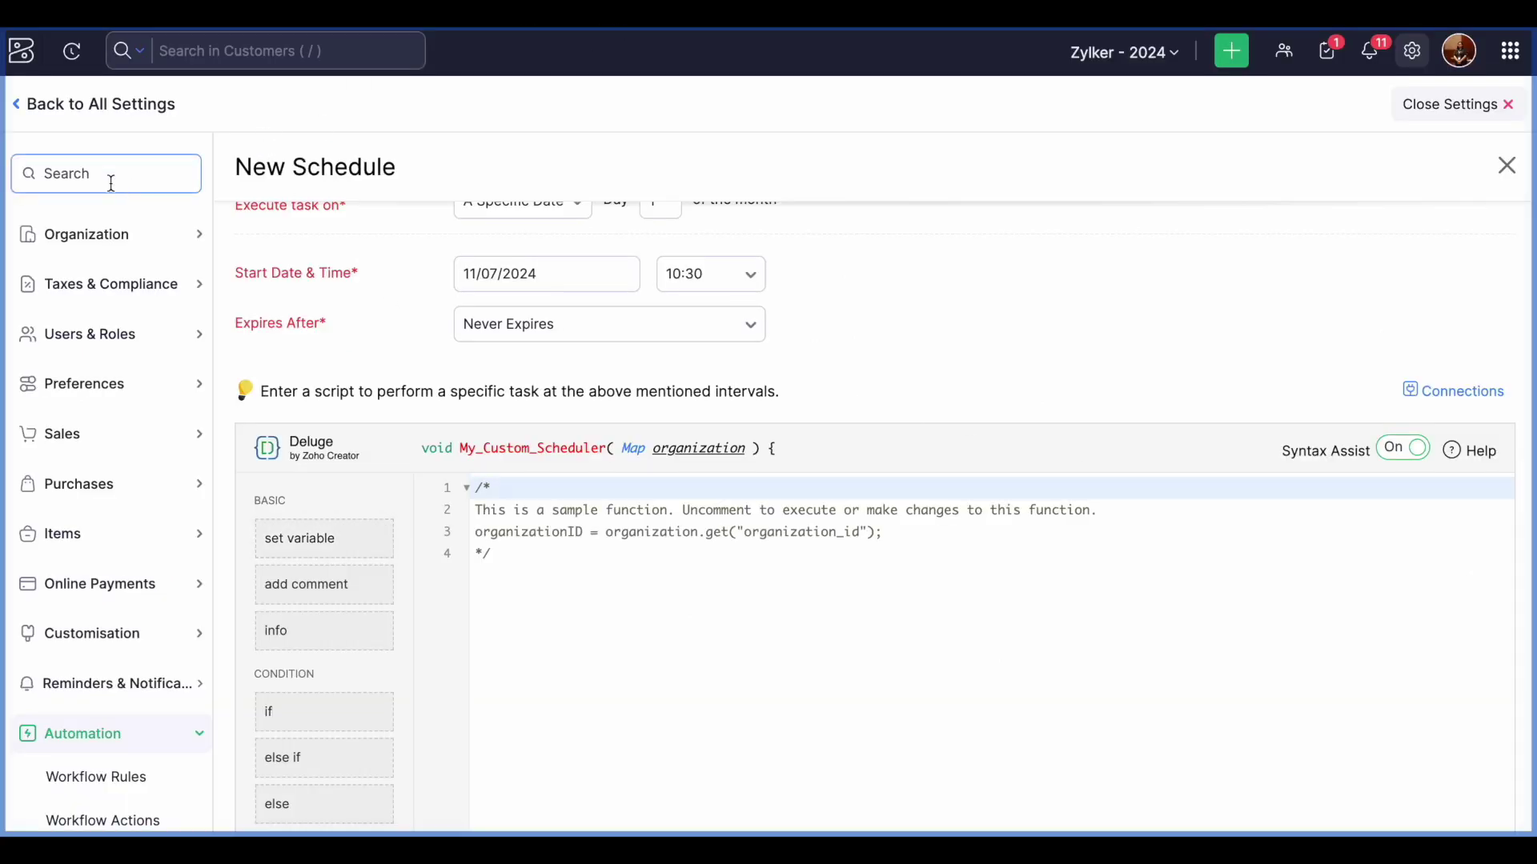
{"action": "left_click", "coordinate": [104, 107]}
{"action": "left_click", "coordinate": [1446, 121]}
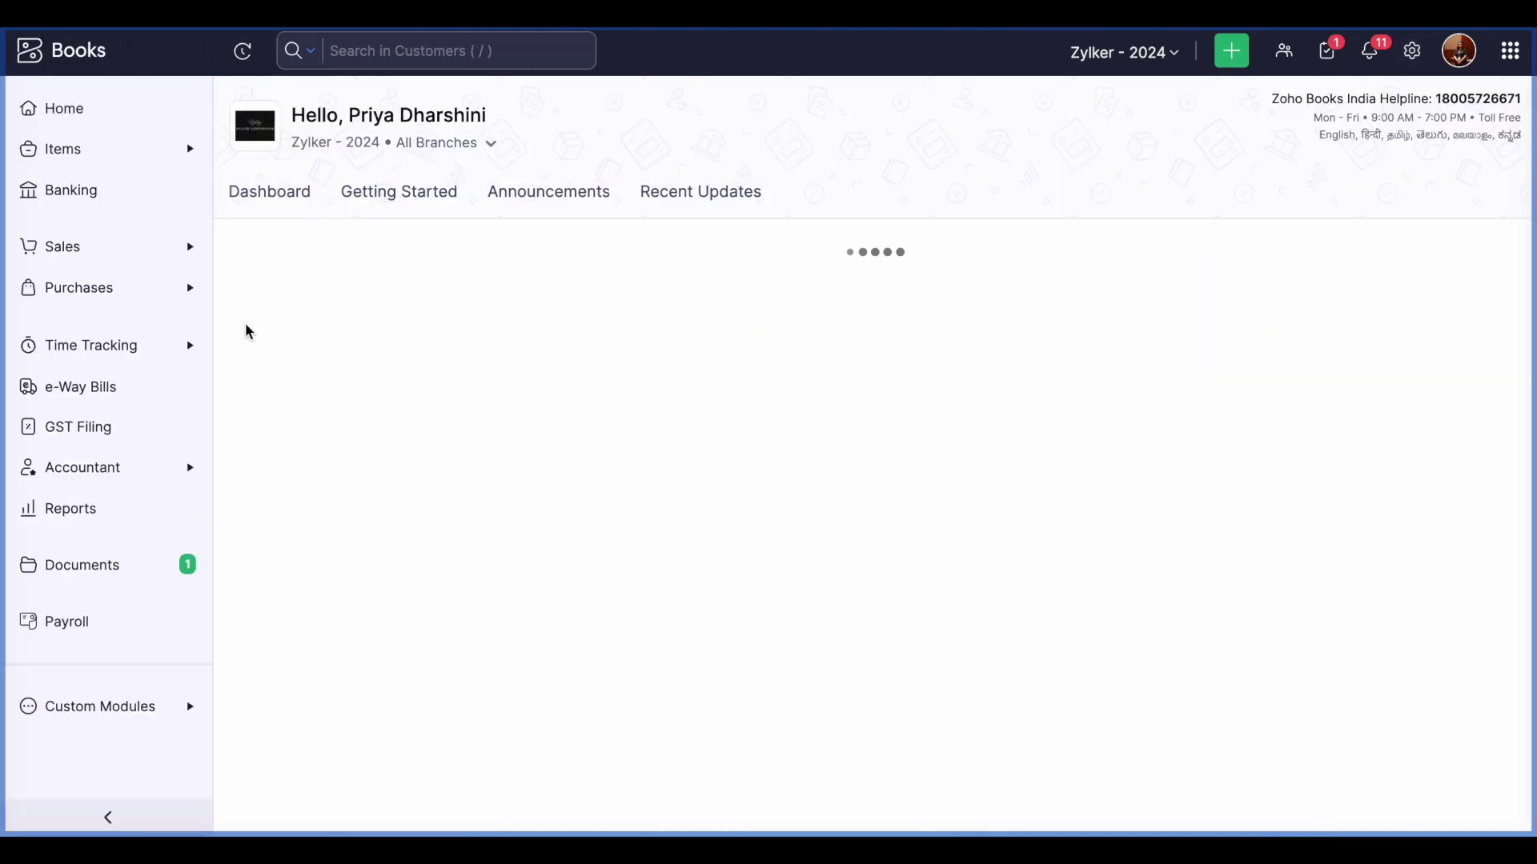
Start a new invoice, look over its item table, shipping charges, TDS and adjustment fields, and cancel it
{"action": "left_click", "coordinate": [120, 248]}
{"action": "left_click", "coordinate": [120, 487]}
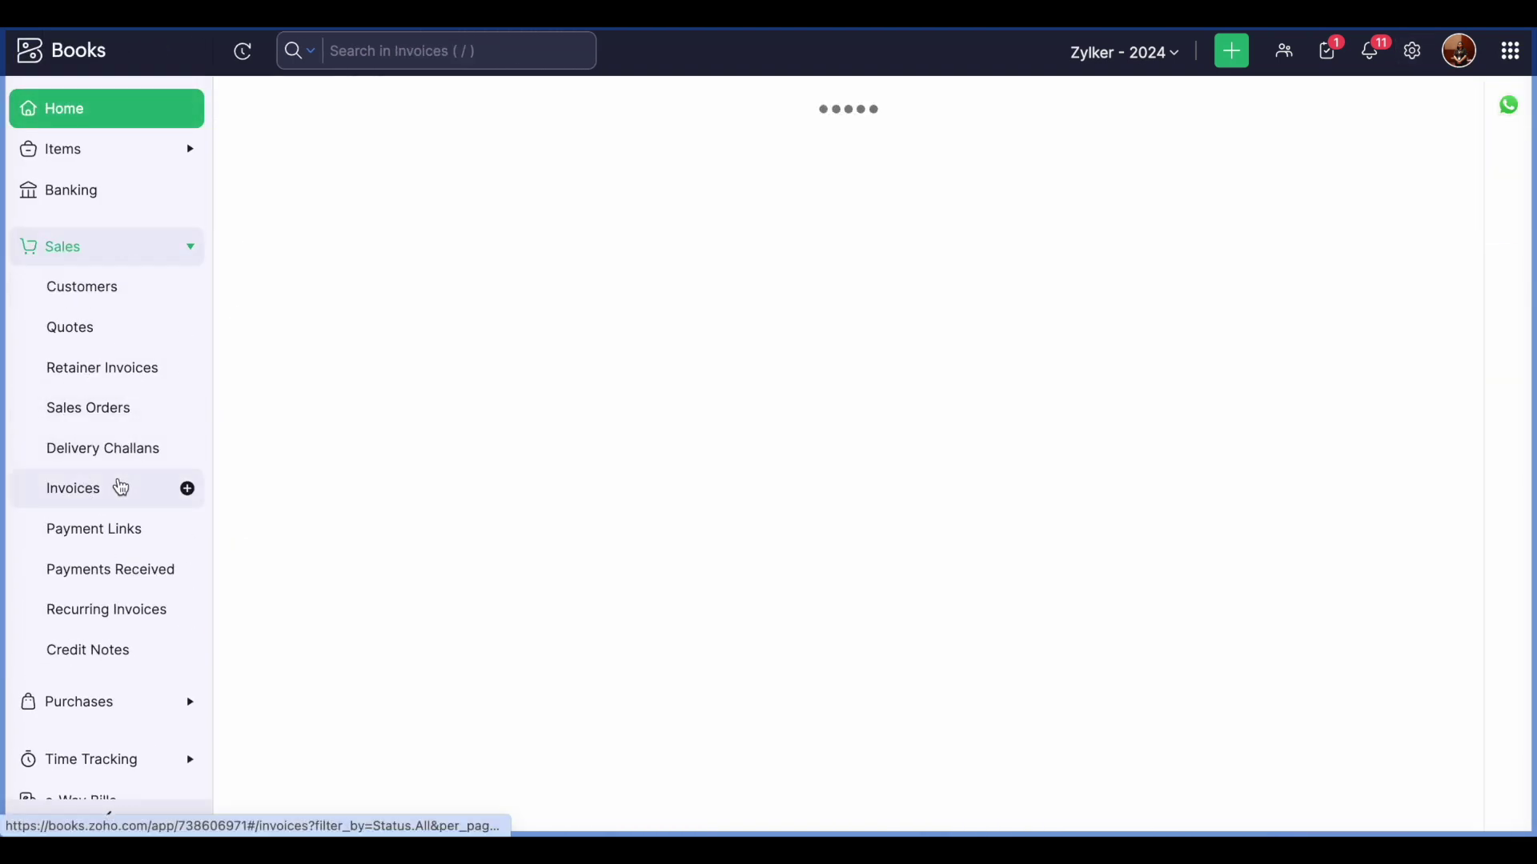
{"action": "left_click", "coordinate": [1345, 122]}
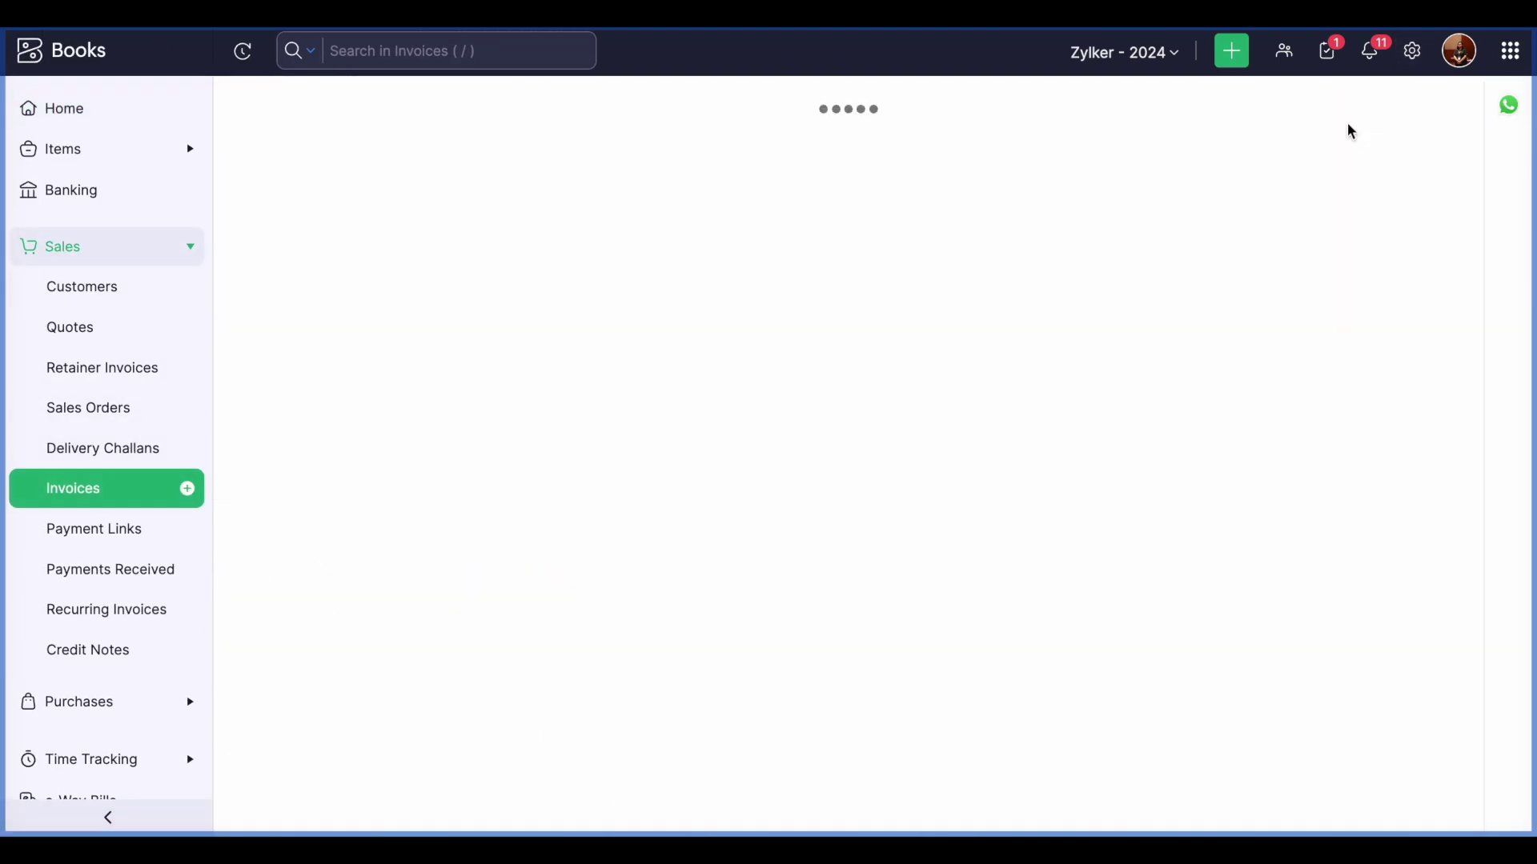
{"action": "scroll", "coordinate": [972, 480], "scroll_direction": "down", "scroll_amount": 5}
{"action": "scroll", "coordinate": [982, 450], "scroll_direction": "down", "scroll_amount": 3}
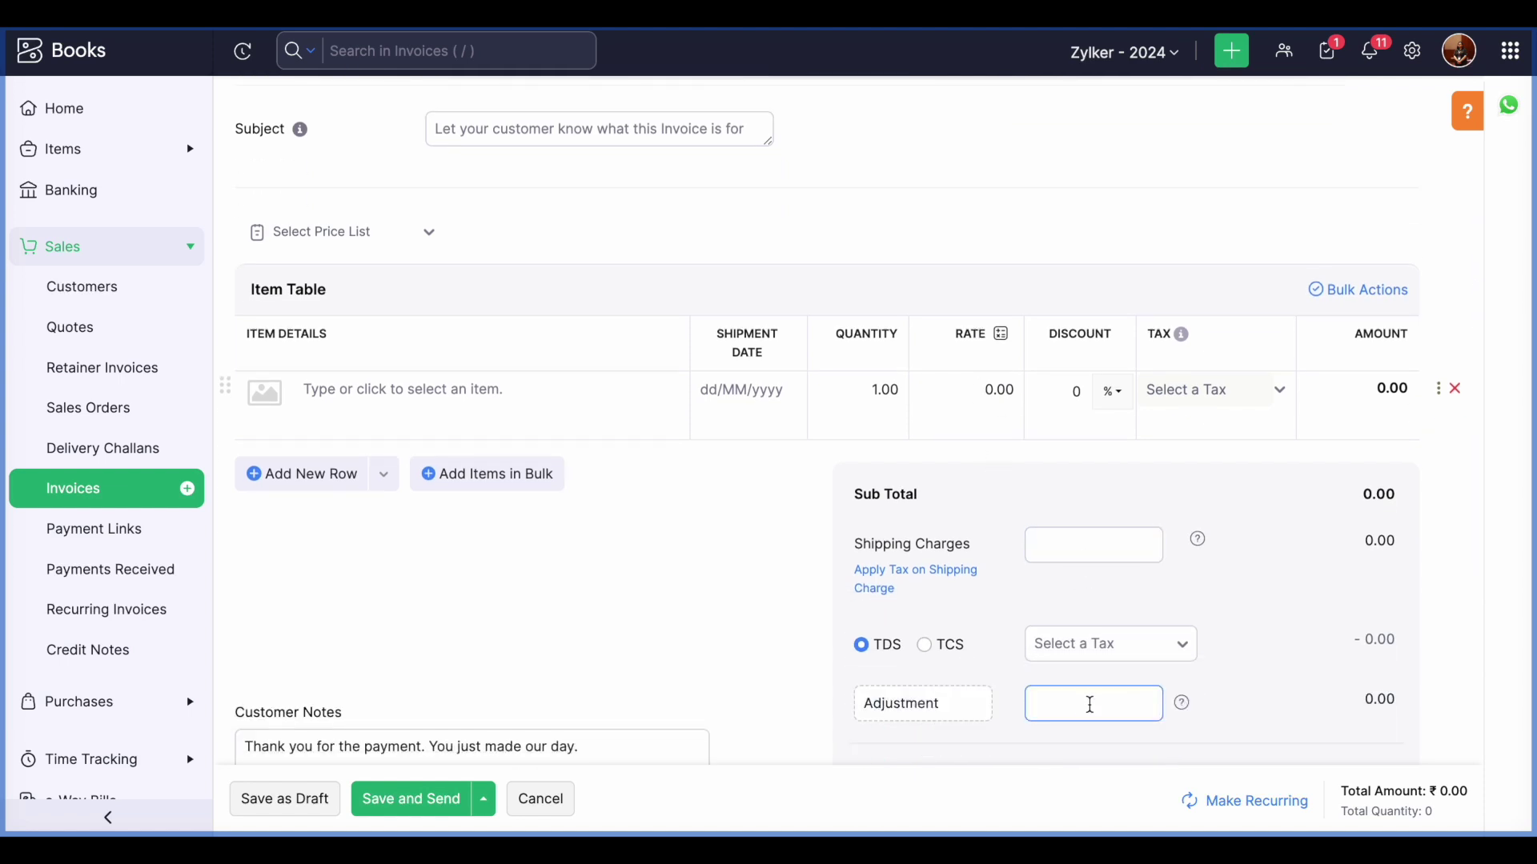
{"action": "scroll", "coordinate": [1113, 632], "scroll_direction": "down", "scroll_amount": 1}
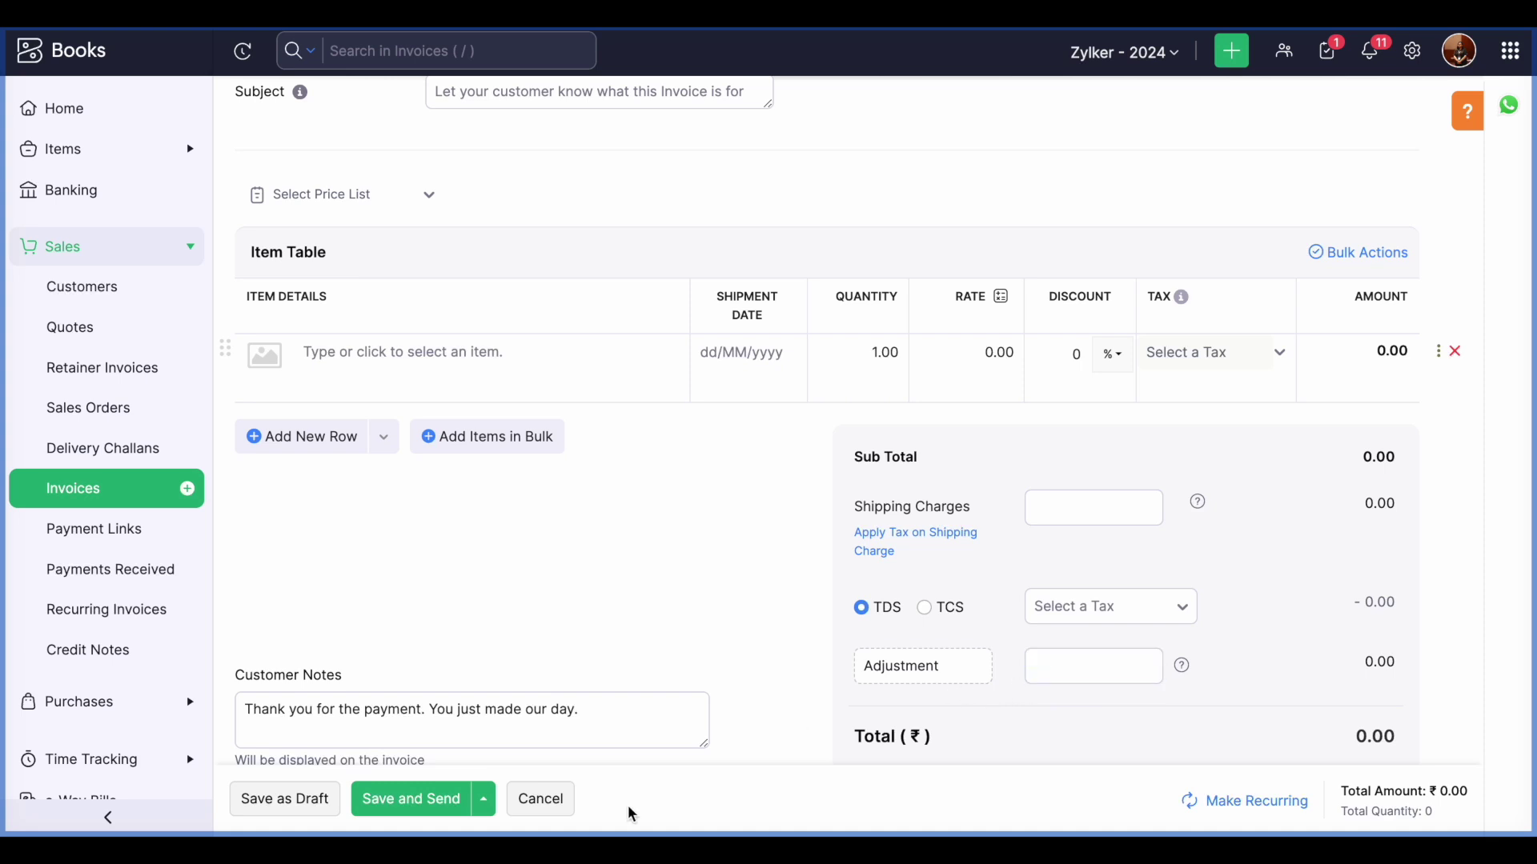
{"action": "left_click", "coordinate": [560, 804]}
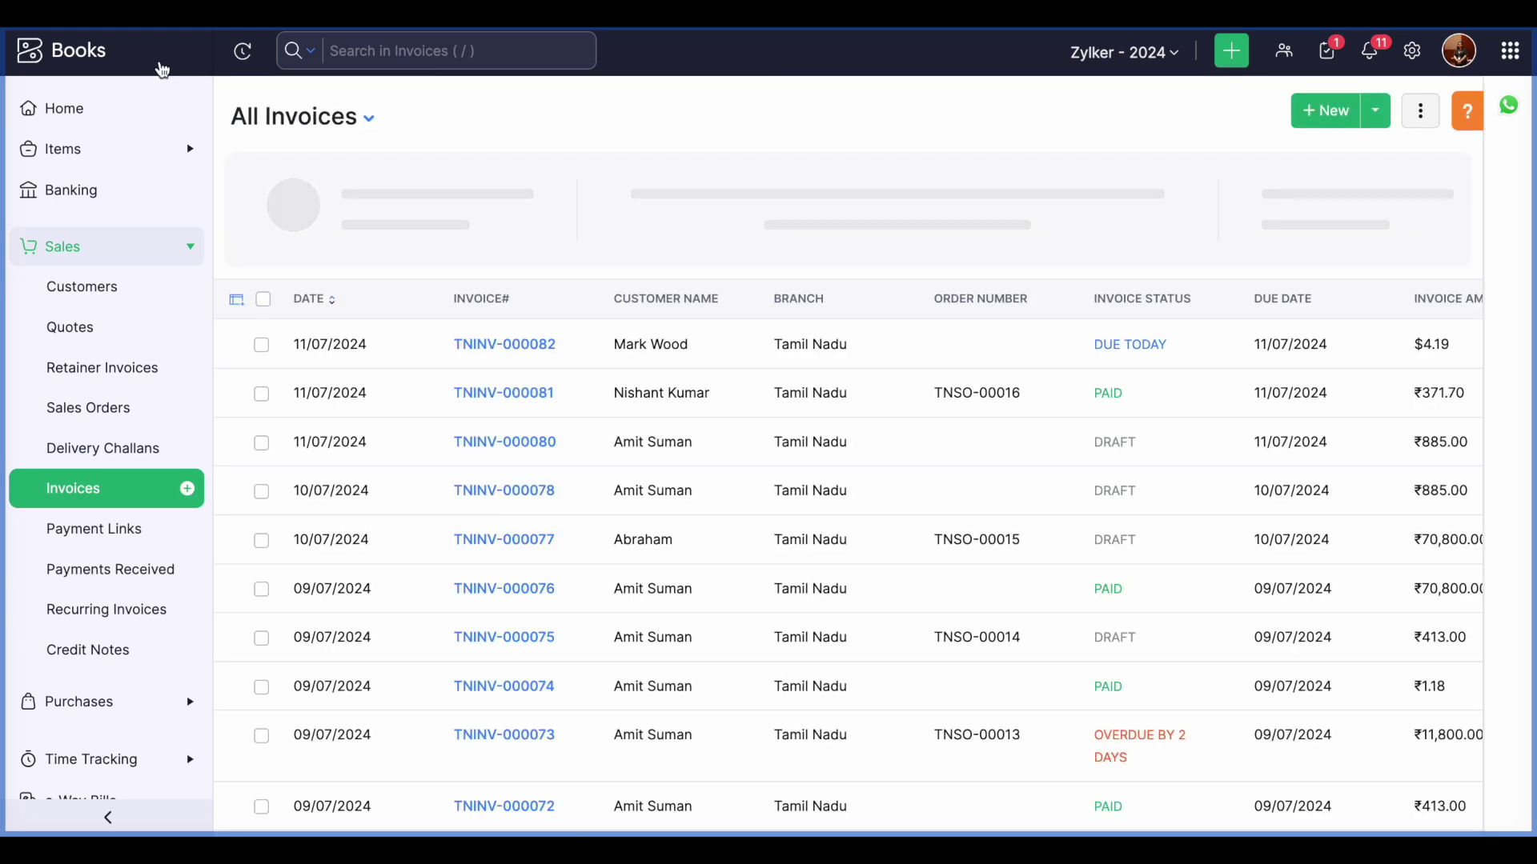
Return to the home dashboard, open the customers list in Sales, and start a new customer
{"action": "left_click", "coordinate": [151, 107]}
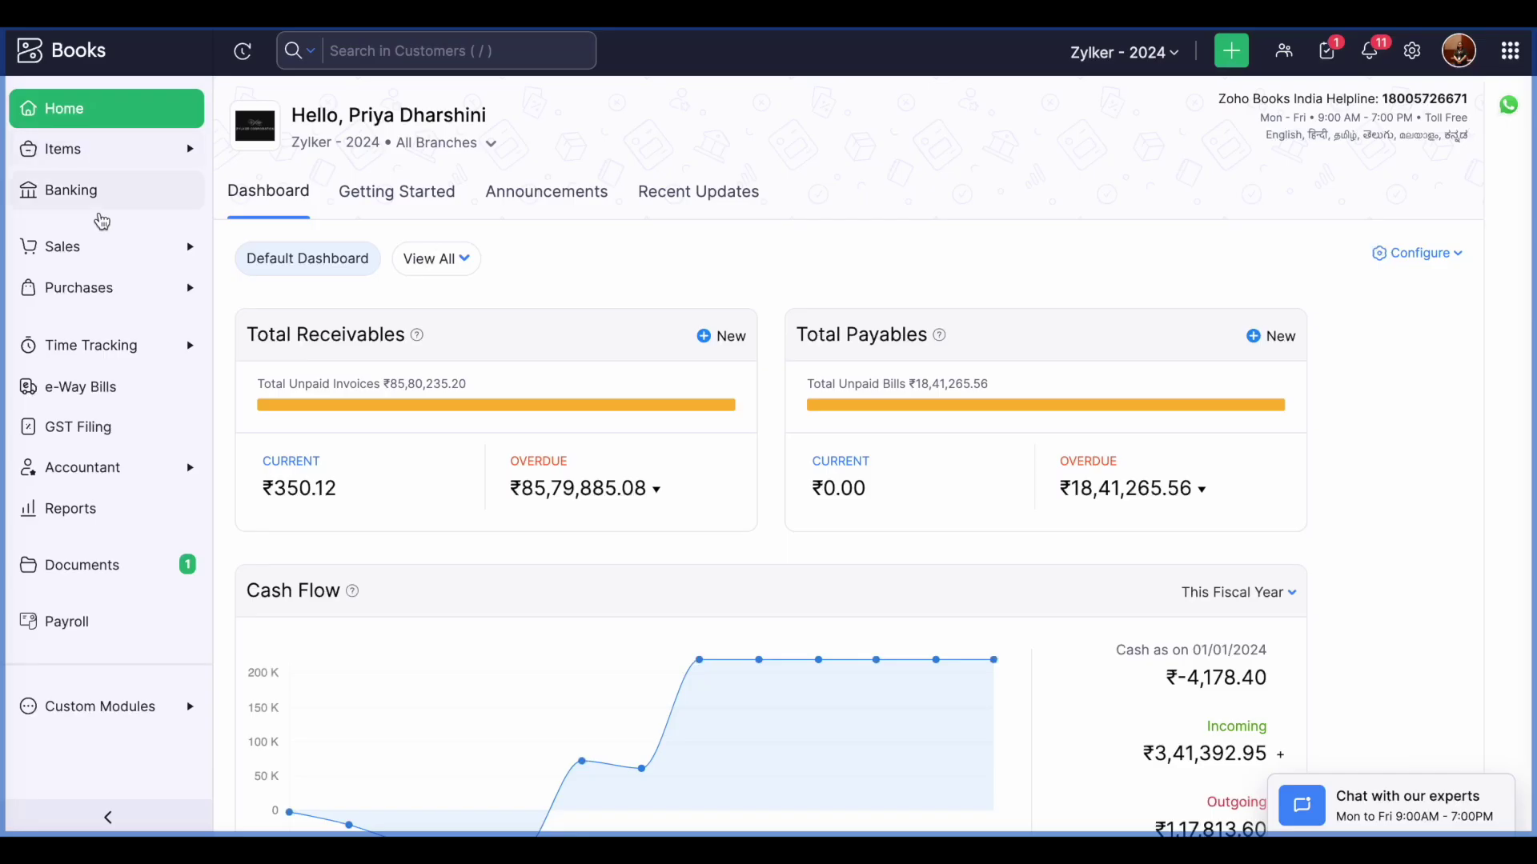
{"action": "left_click", "coordinate": [94, 249]}
{"action": "left_click", "coordinate": [114, 291]}
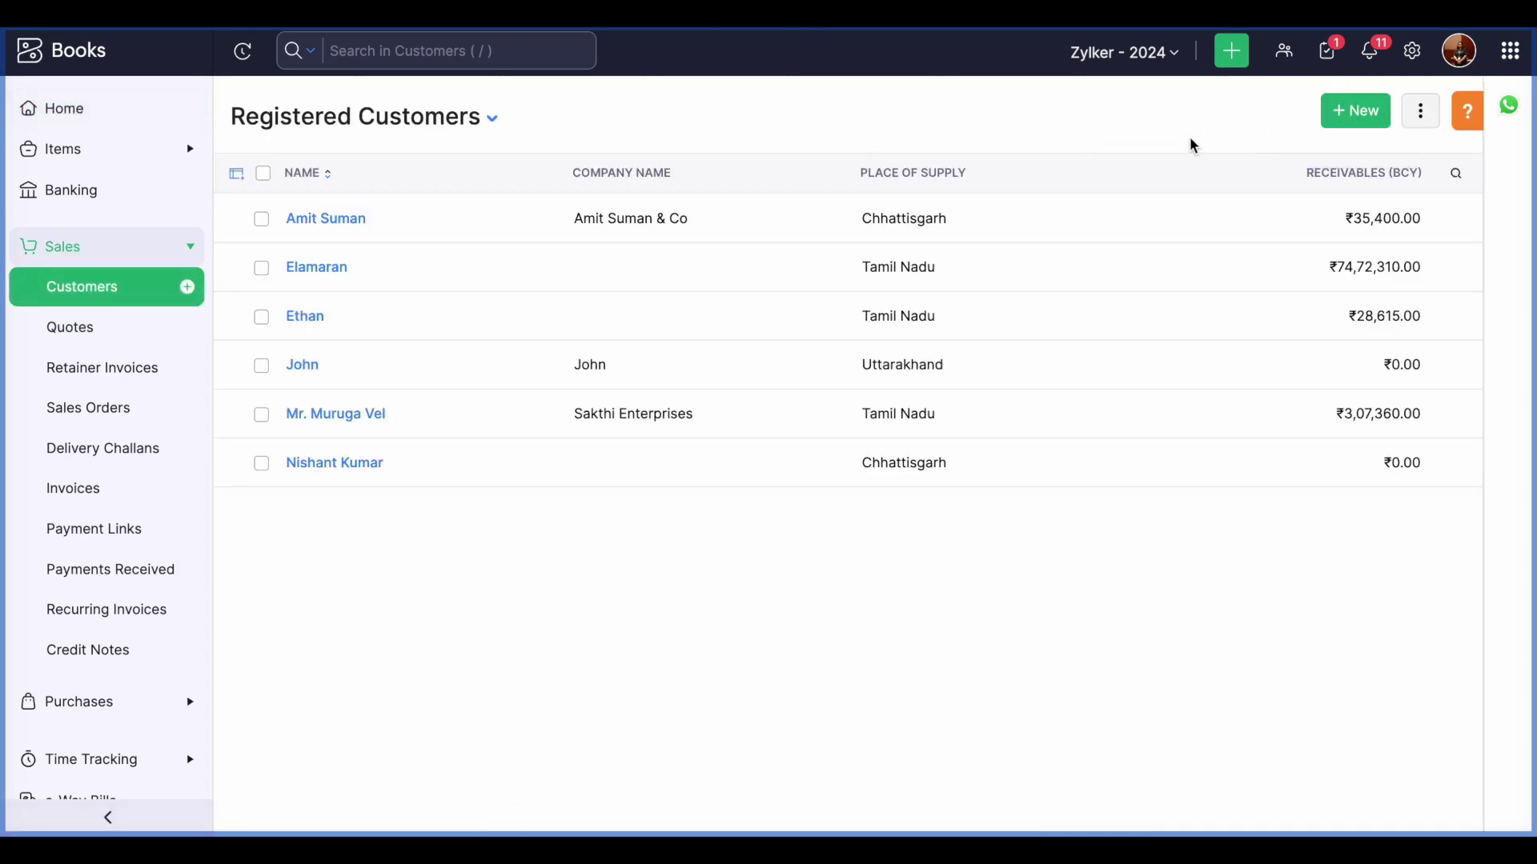
{"action": "left_click", "coordinate": [1371, 102]}
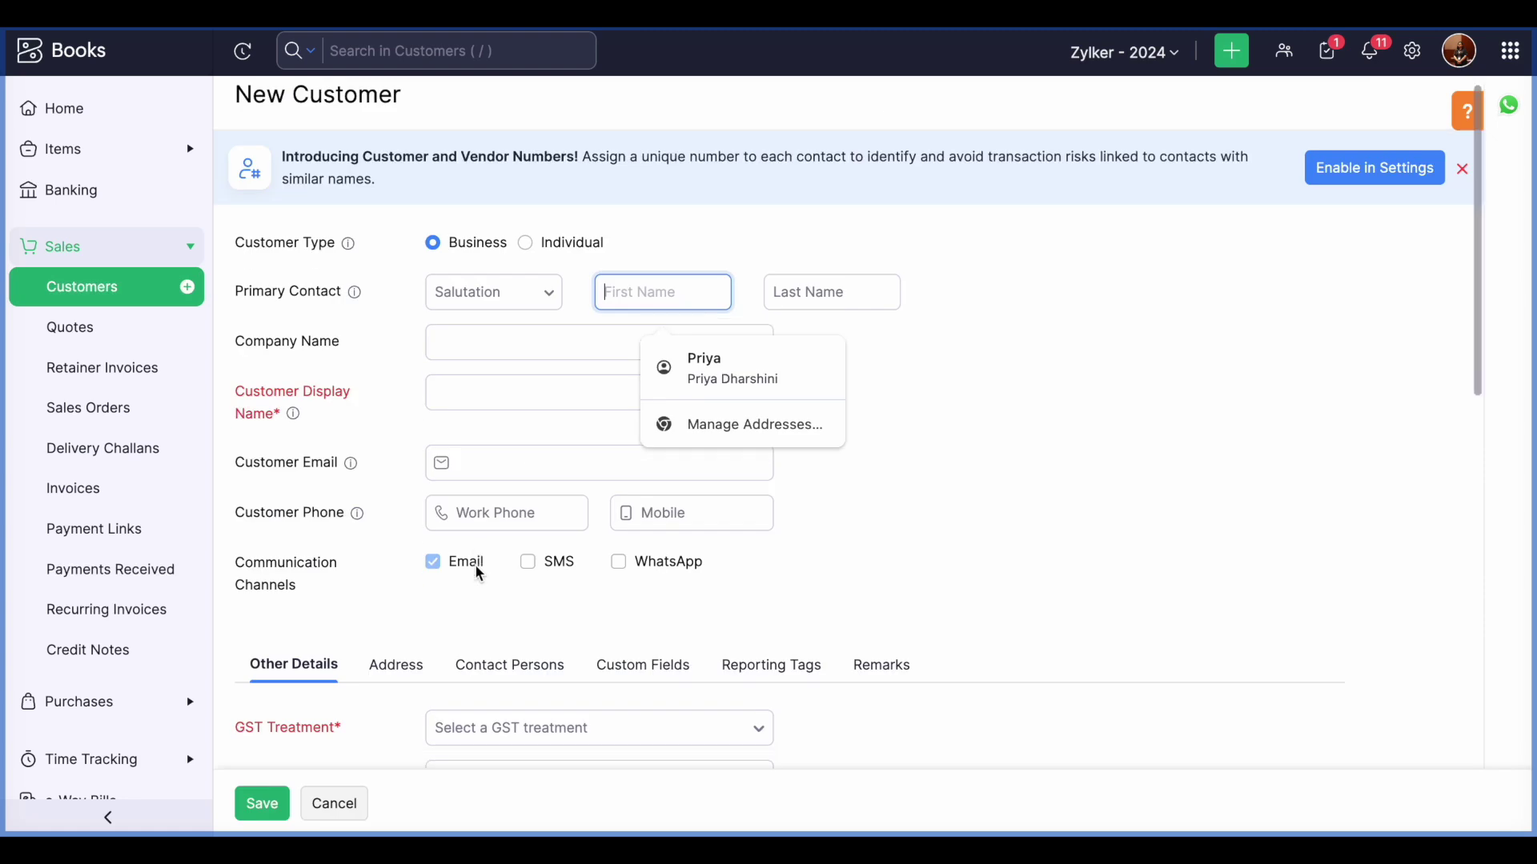
View the default currency options under the new customer's Other Details and cancel the customer without saving
{"action": "scroll", "coordinate": [480, 568], "scroll_direction": "down", "scroll_amount": 4}
{"action": "left_click", "coordinate": [614, 523]}
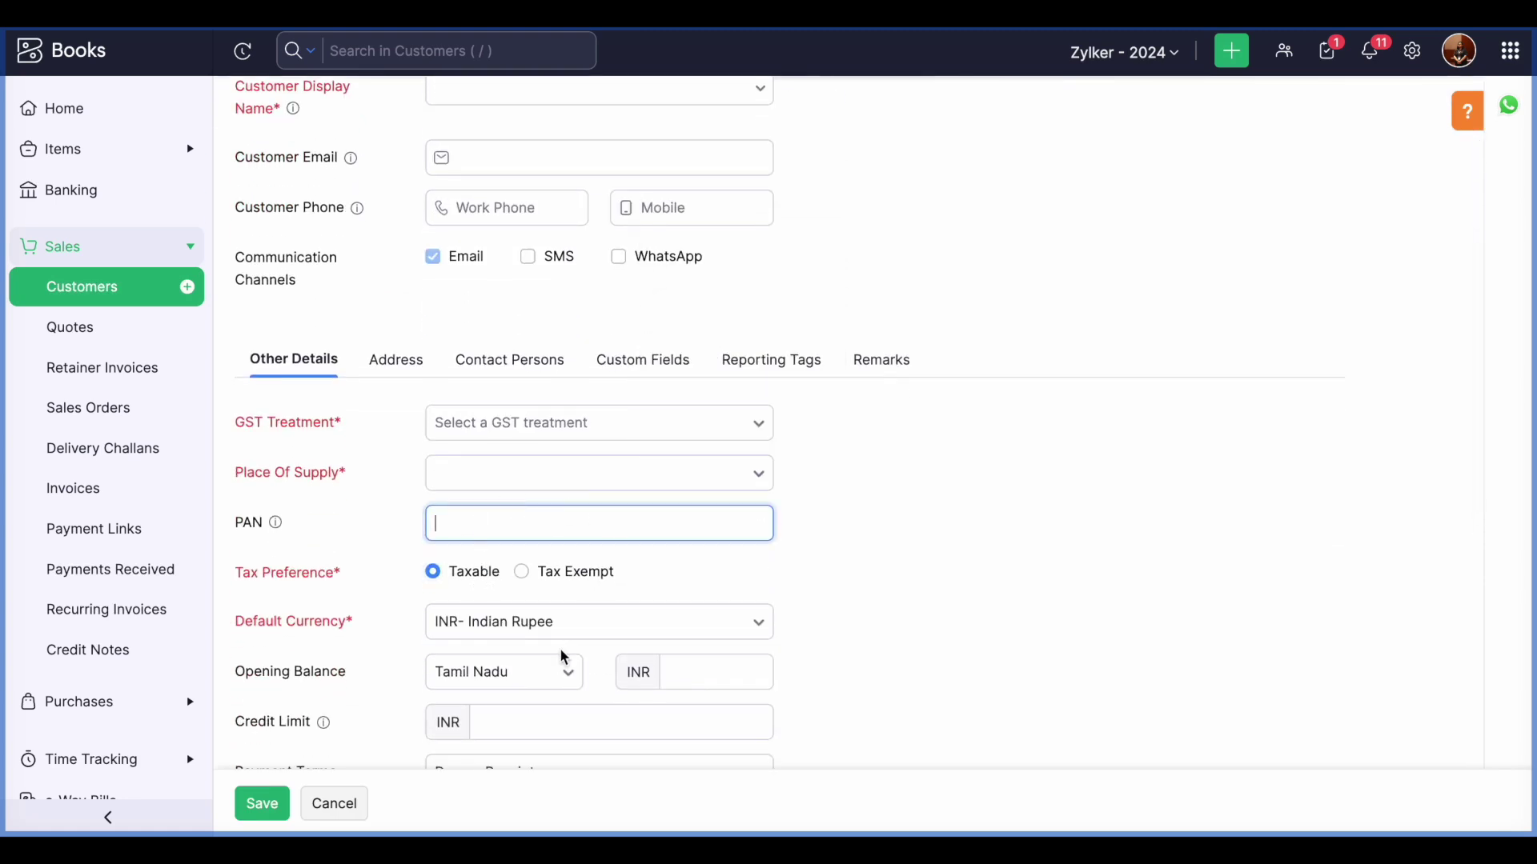
{"action": "scroll", "coordinate": [568, 640], "scroll_direction": "down", "scroll_amount": 1}
{"action": "scroll", "coordinate": [549, 707], "scroll_direction": "down", "scroll_amount": 1}
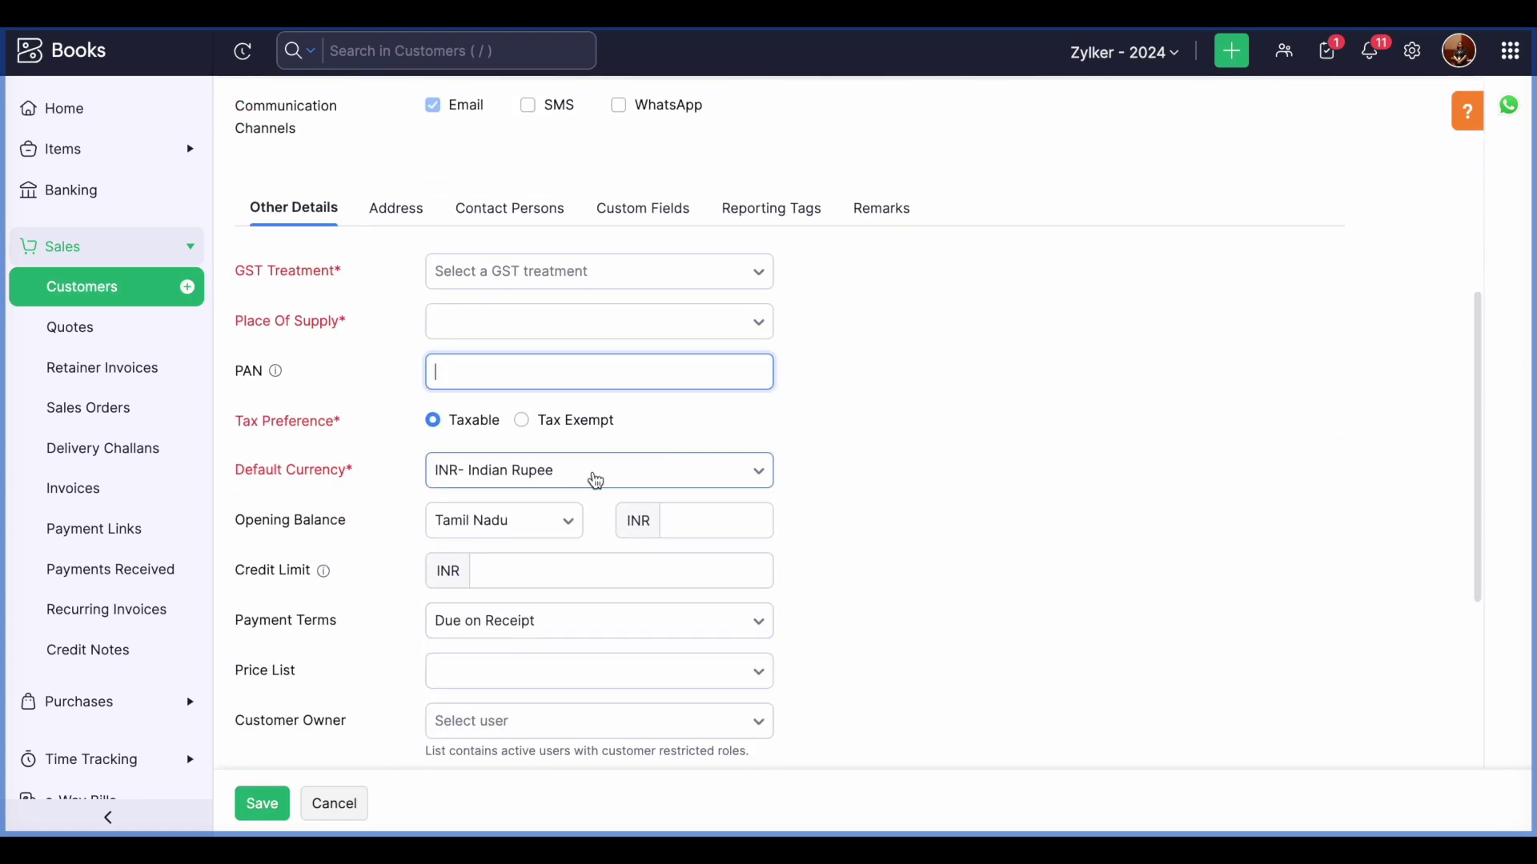
{"action": "left_click", "coordinate": [567, 480]}
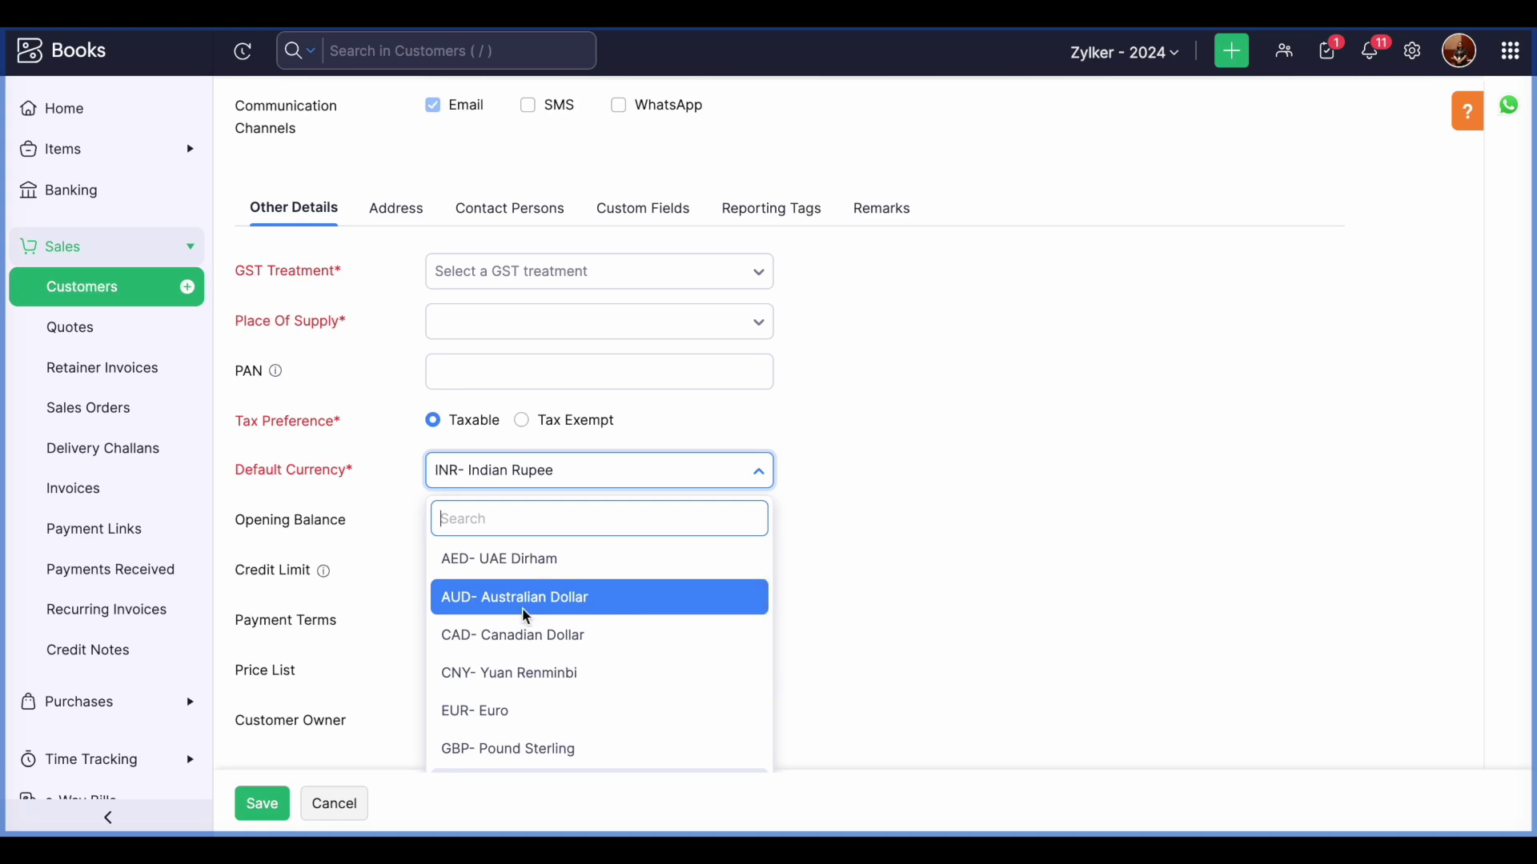
{"action": "left_click", "coordinate": [936, 567]}
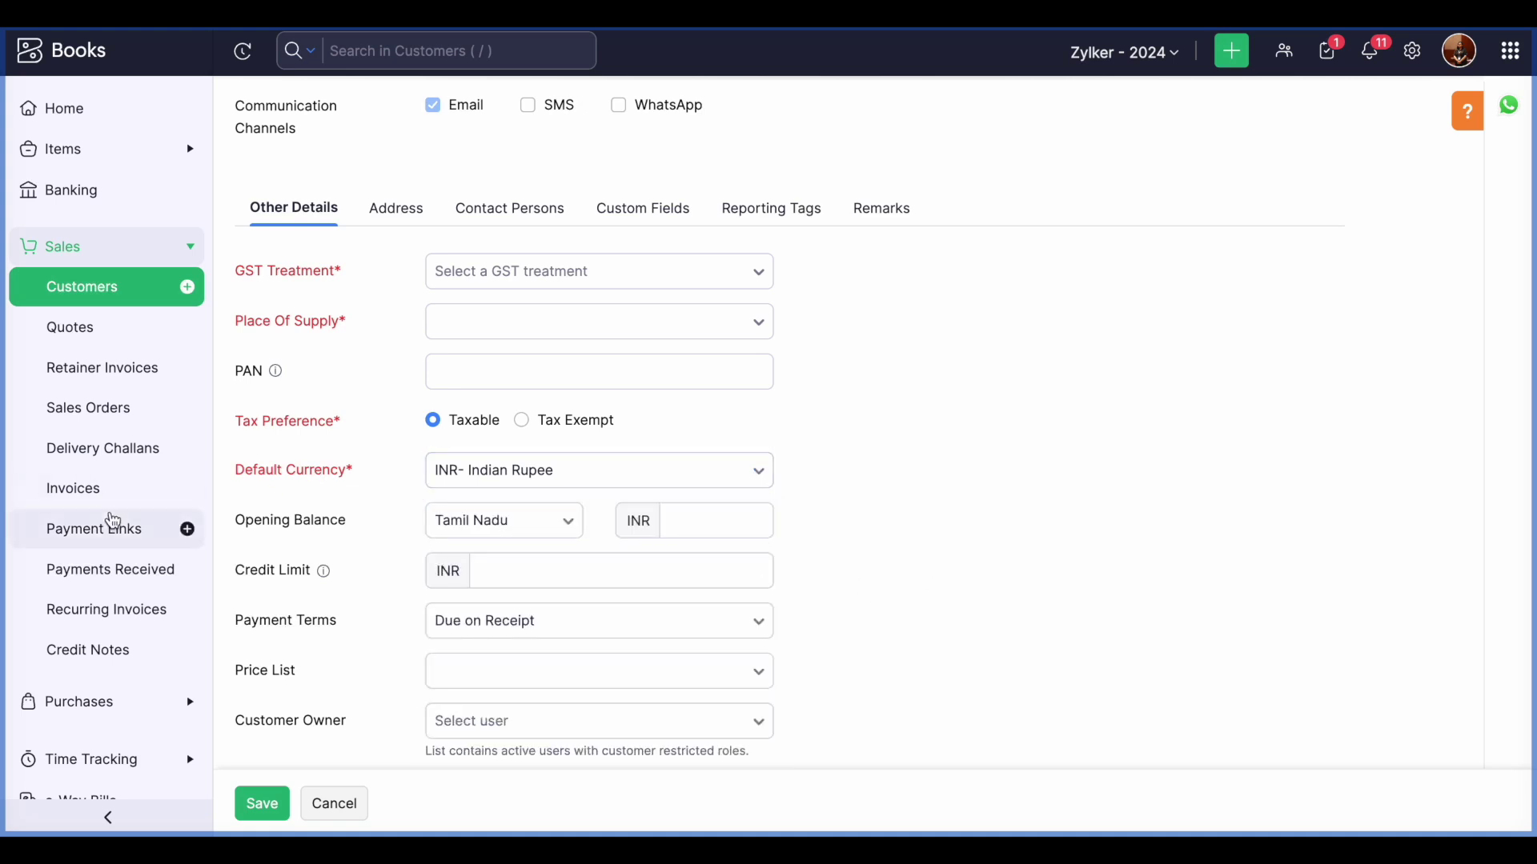
{"action": "left_click", "coordinate": [350, 803]}
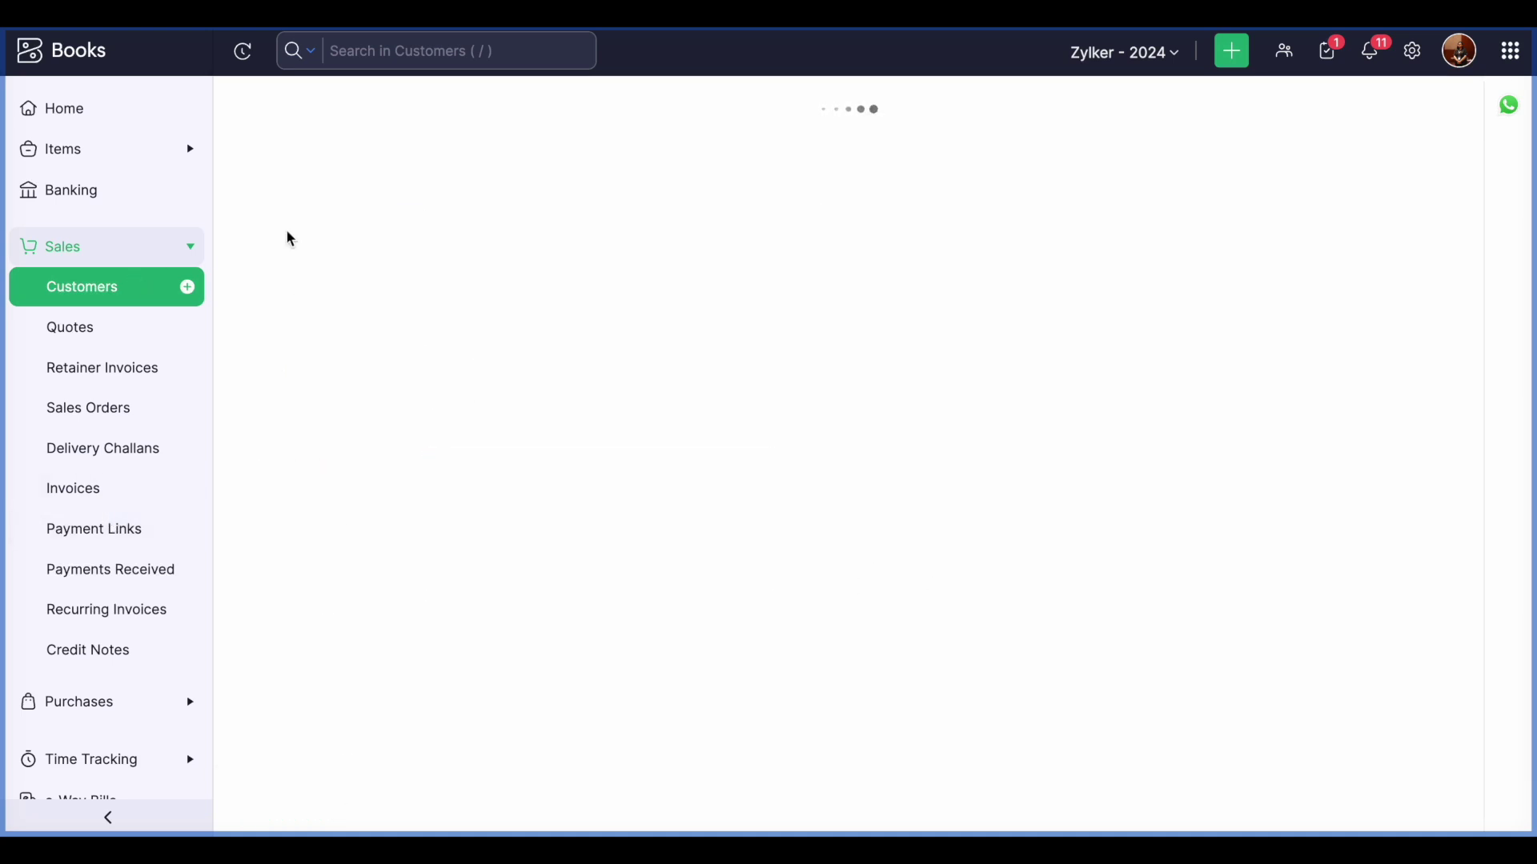
Switch the customers list to All Customers and open the consumer customer whose receivables are in several currencies
{"action": "left_click", "coordinate": [400, 117]}
{"action": "left_click", "coordinate": [347, 205]}
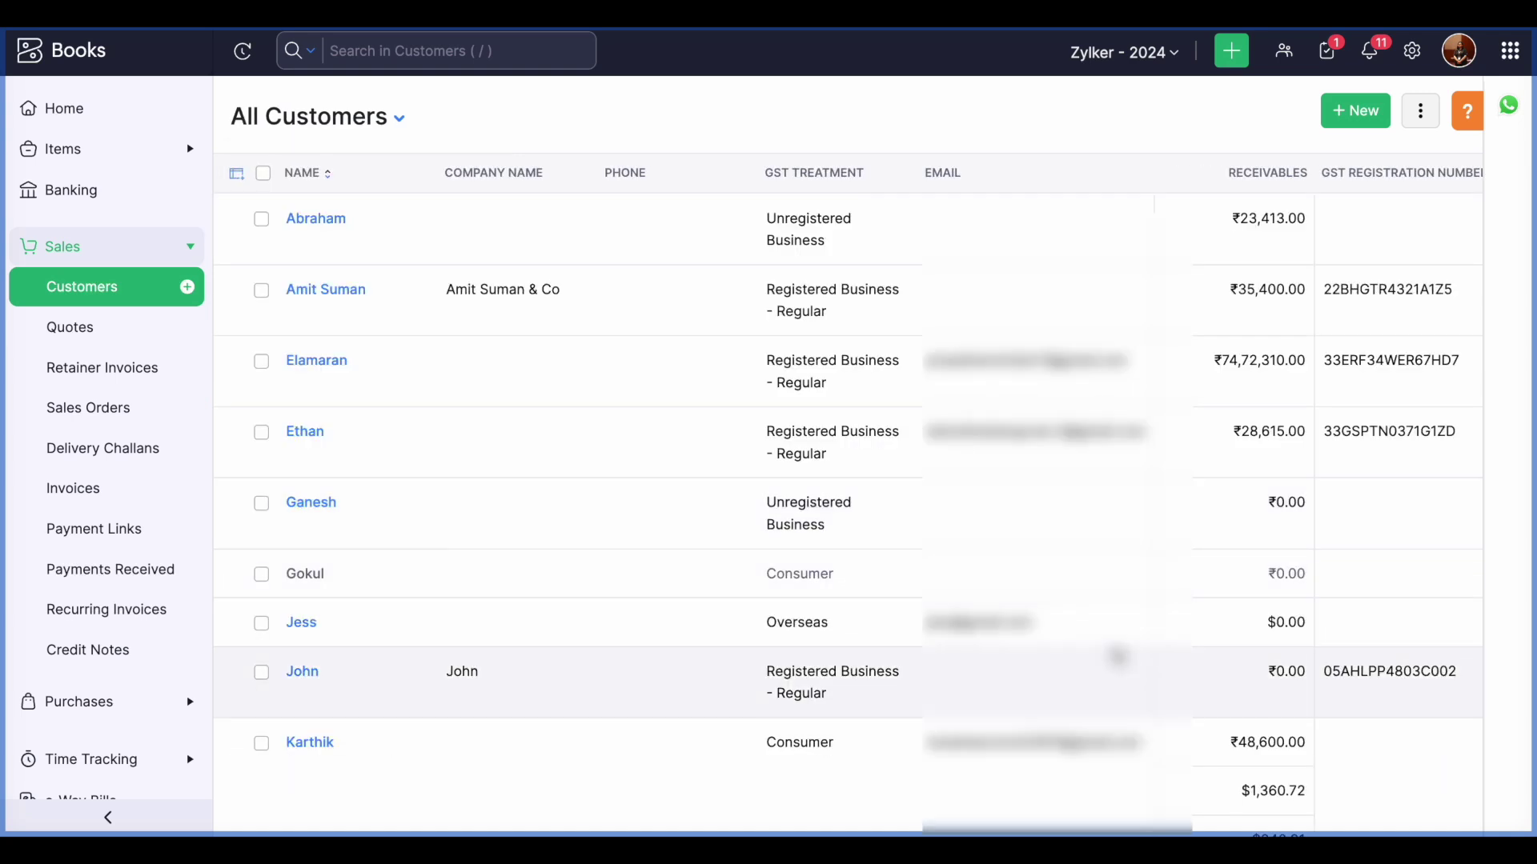
{"action": "scroll", "coordinate": [1119, 656], "scroll_direction": "down", "scroll_amount": 3}
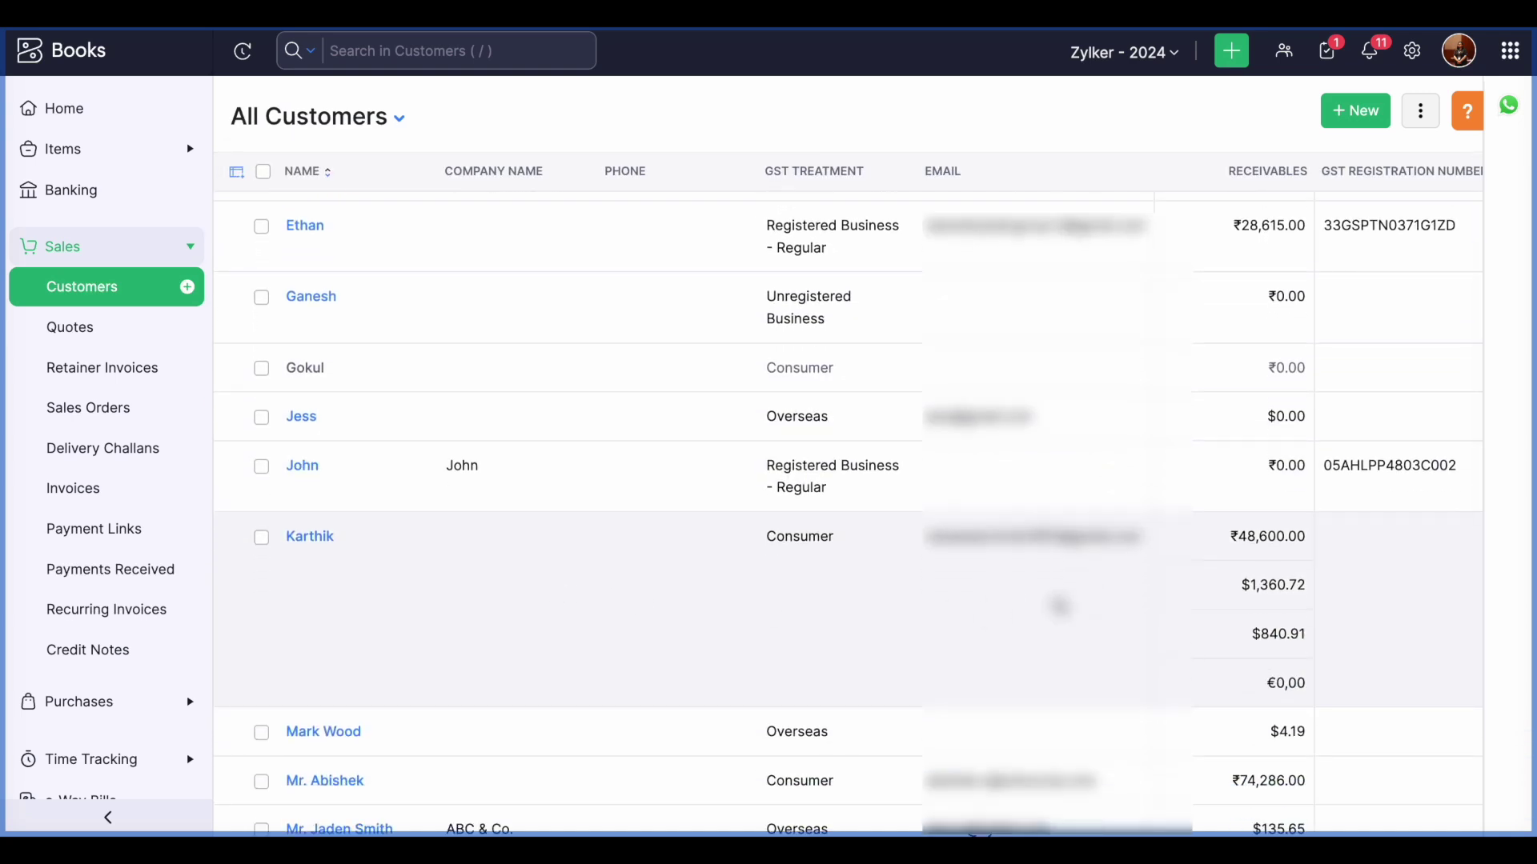
{"action": "left_click", "coordinate": [1253, 588]}
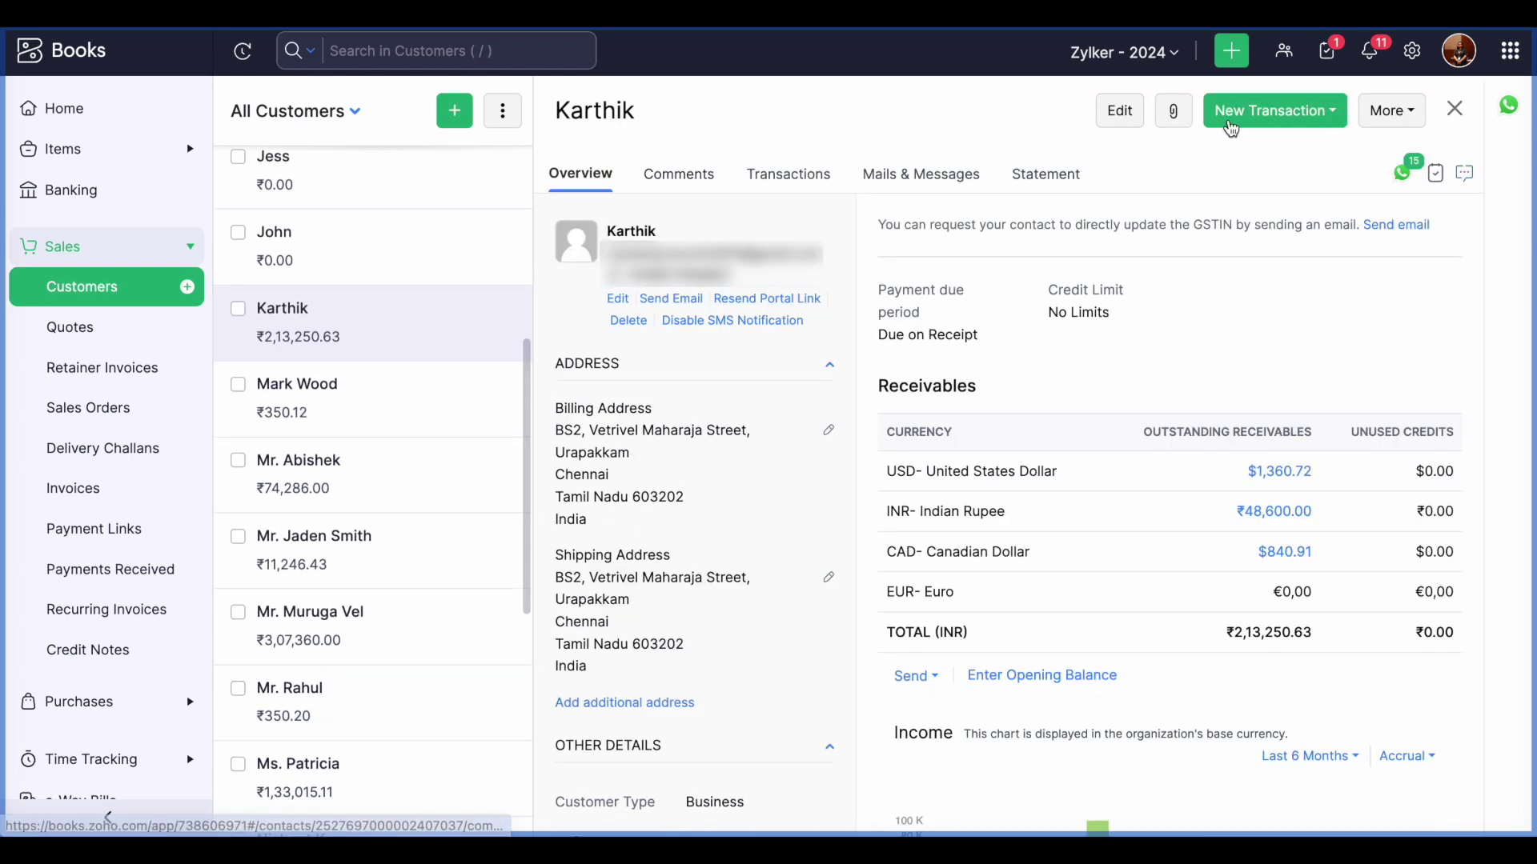
Start a new invoice for this customer and set its currency to CAD- Canadian Dollar
{"action": "left_click", "coordinate": [1231, 128]}
{"action": "left_click", "coordinate": [1222, 196]}
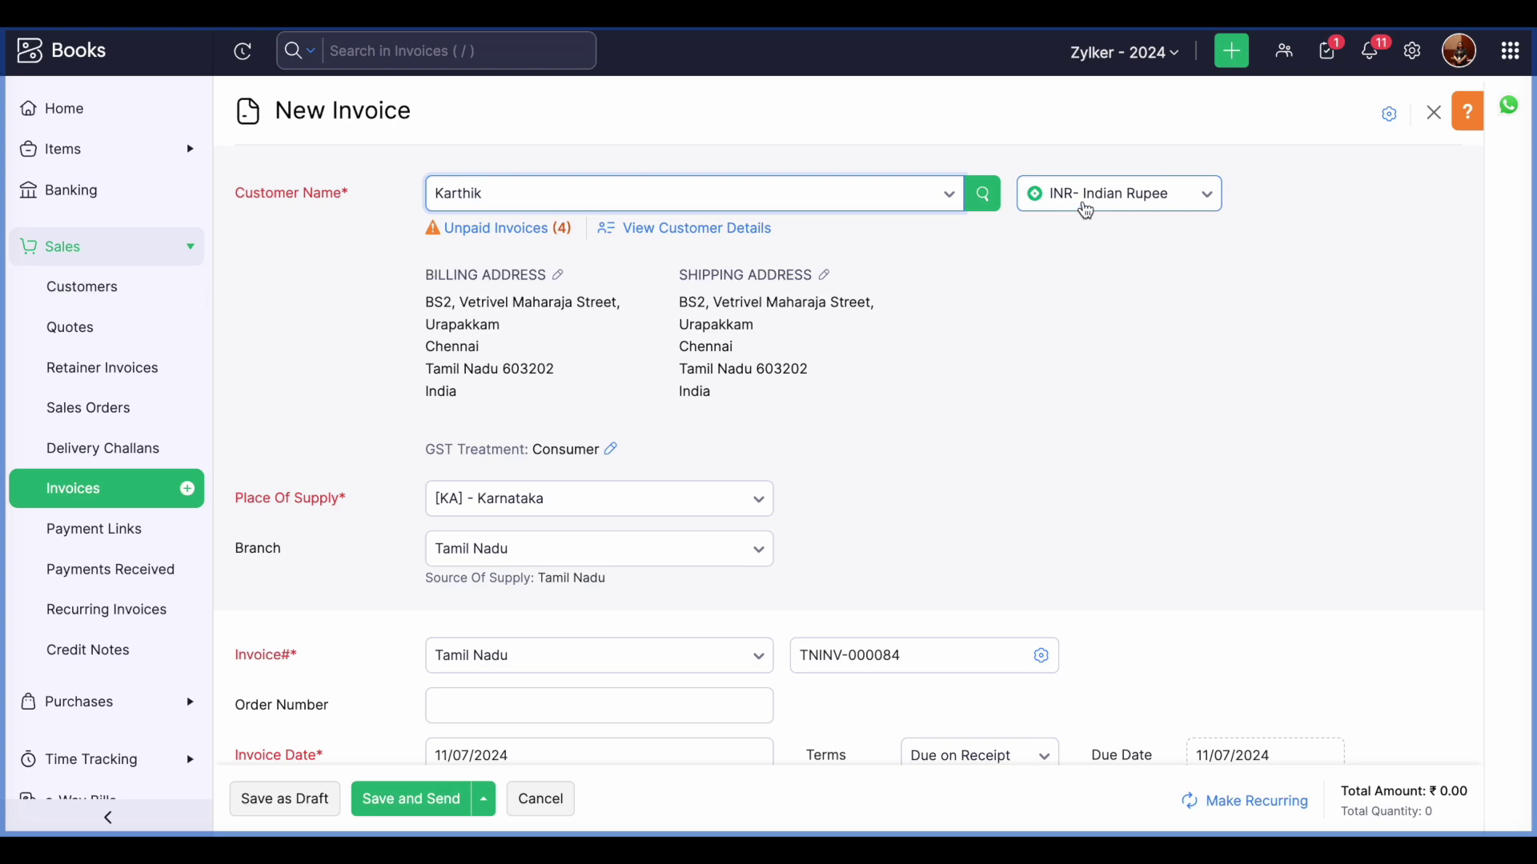
{"action": "left_click", "coordinate": [1086, 211]}
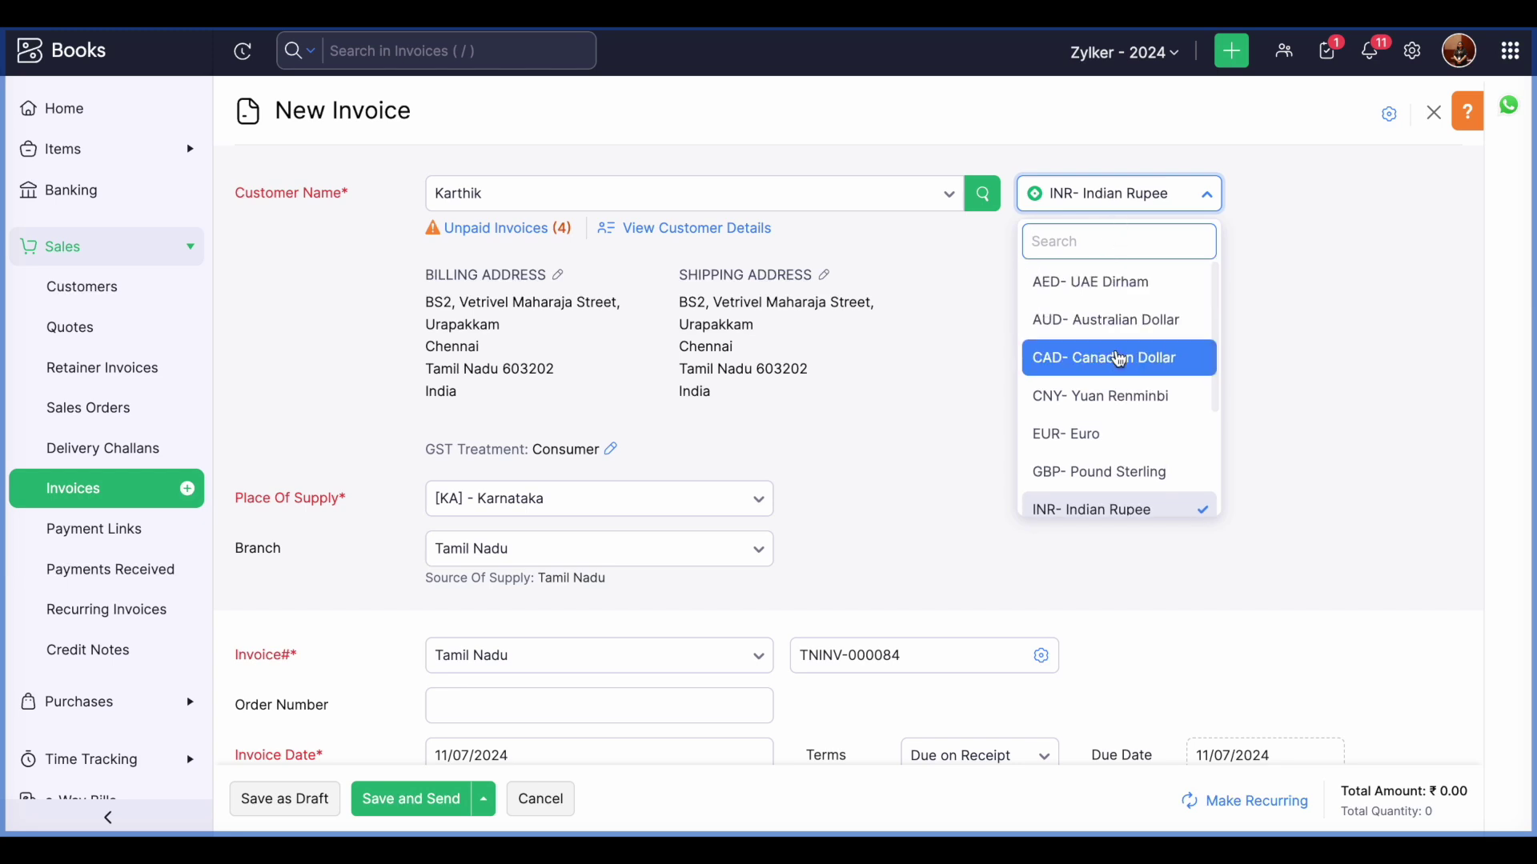
{"action": "left_click", "coordinate": [1119, 359]}
{"action": "scroll", "coordinate": [945, 404], "scroll_direction": "down", "scroll_amount": 2}
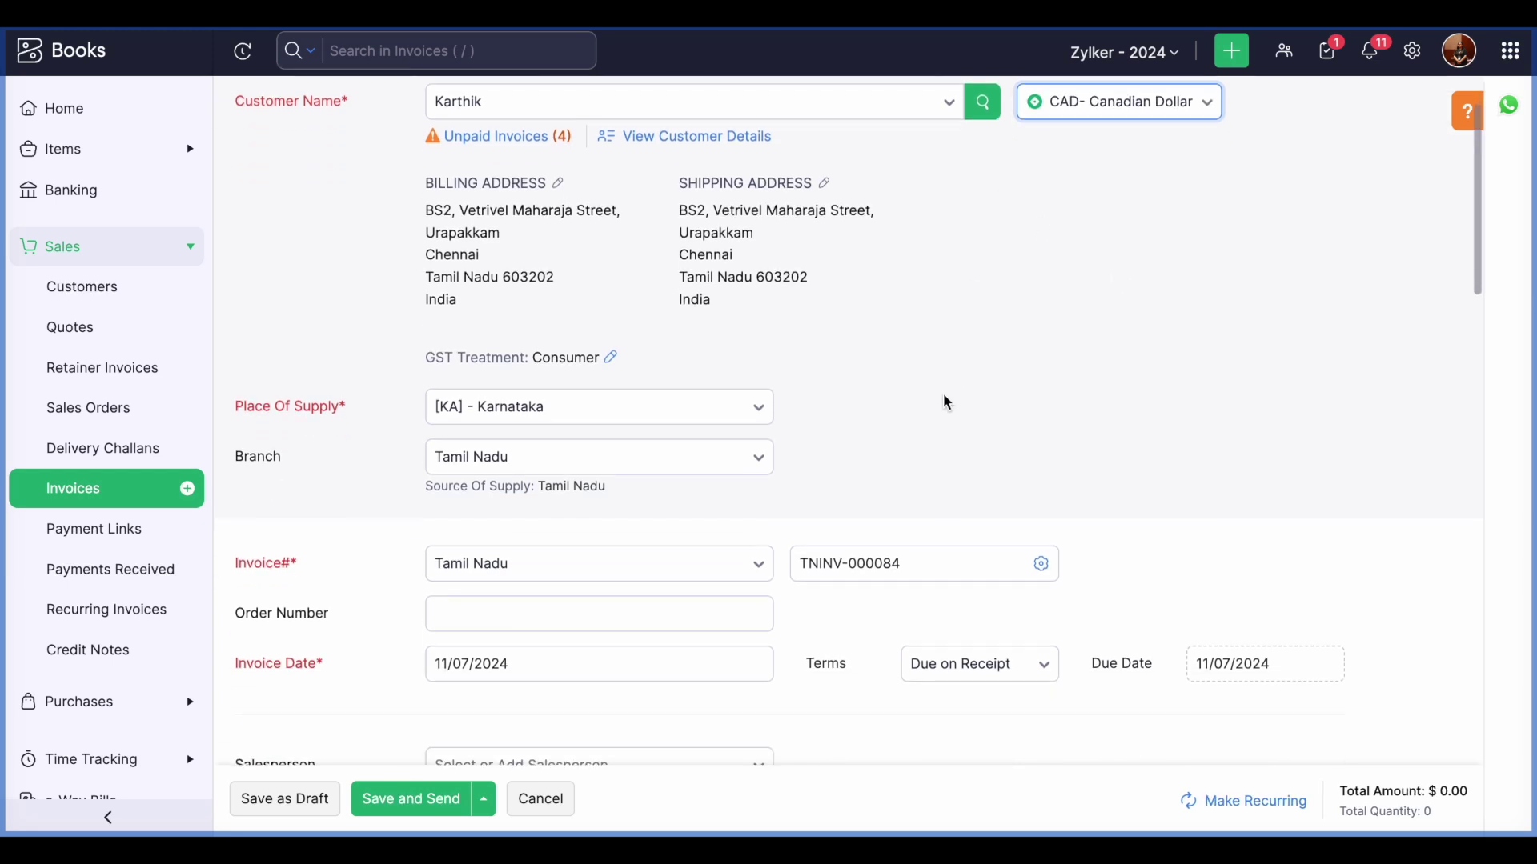
Add Apple Iphone 14 as the invoice's first line item and select its converted rate for inspection
{"action": "scroll", "coordinate": [944, 403], "scroll_direction": "down", "scroll_amount": 10}
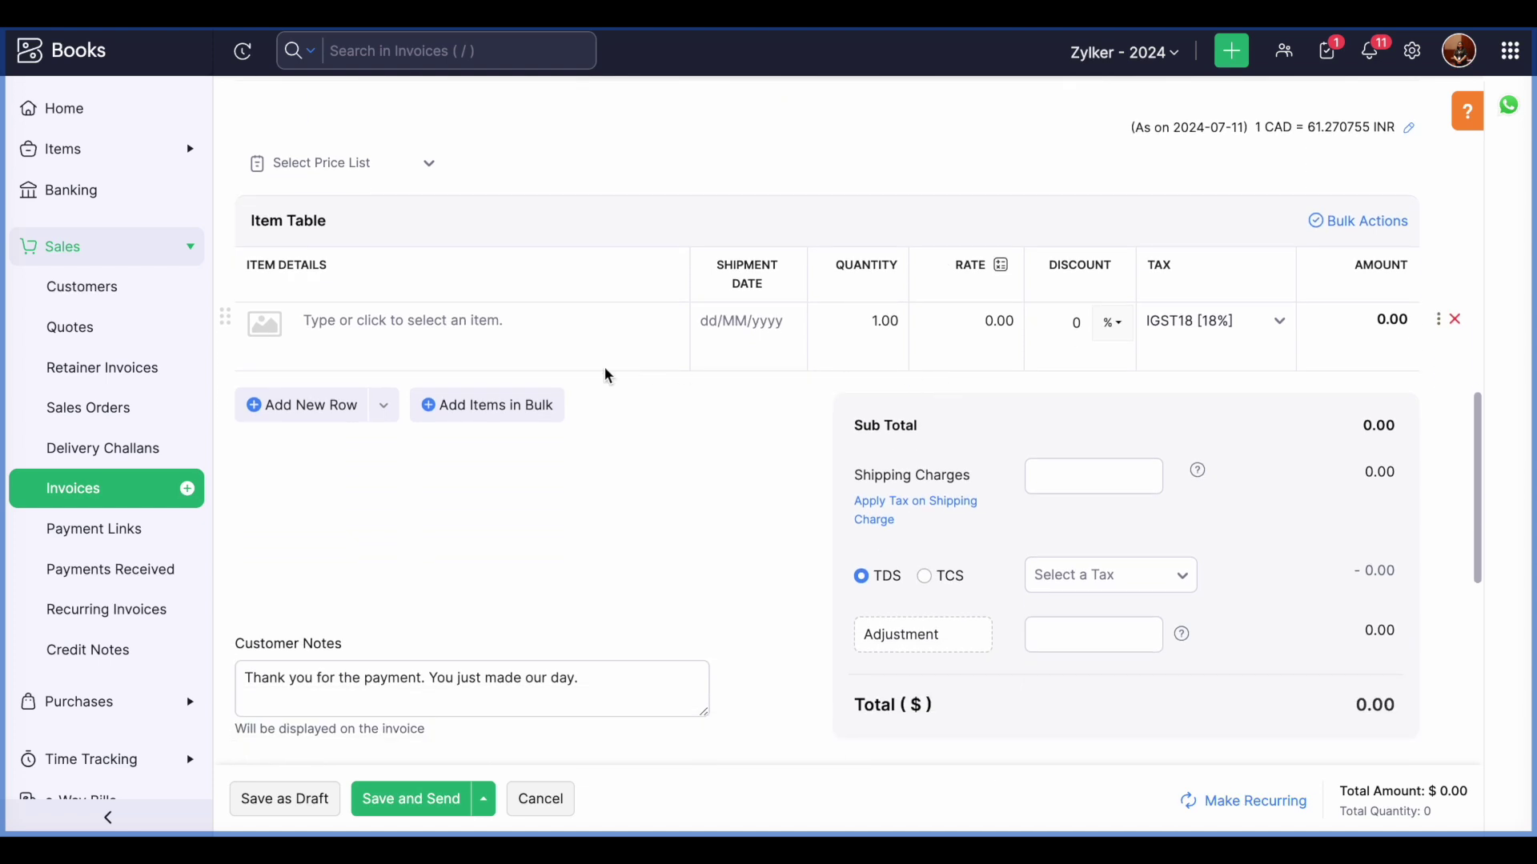
{"action": "left_click", "coordinate": [559, 306]}
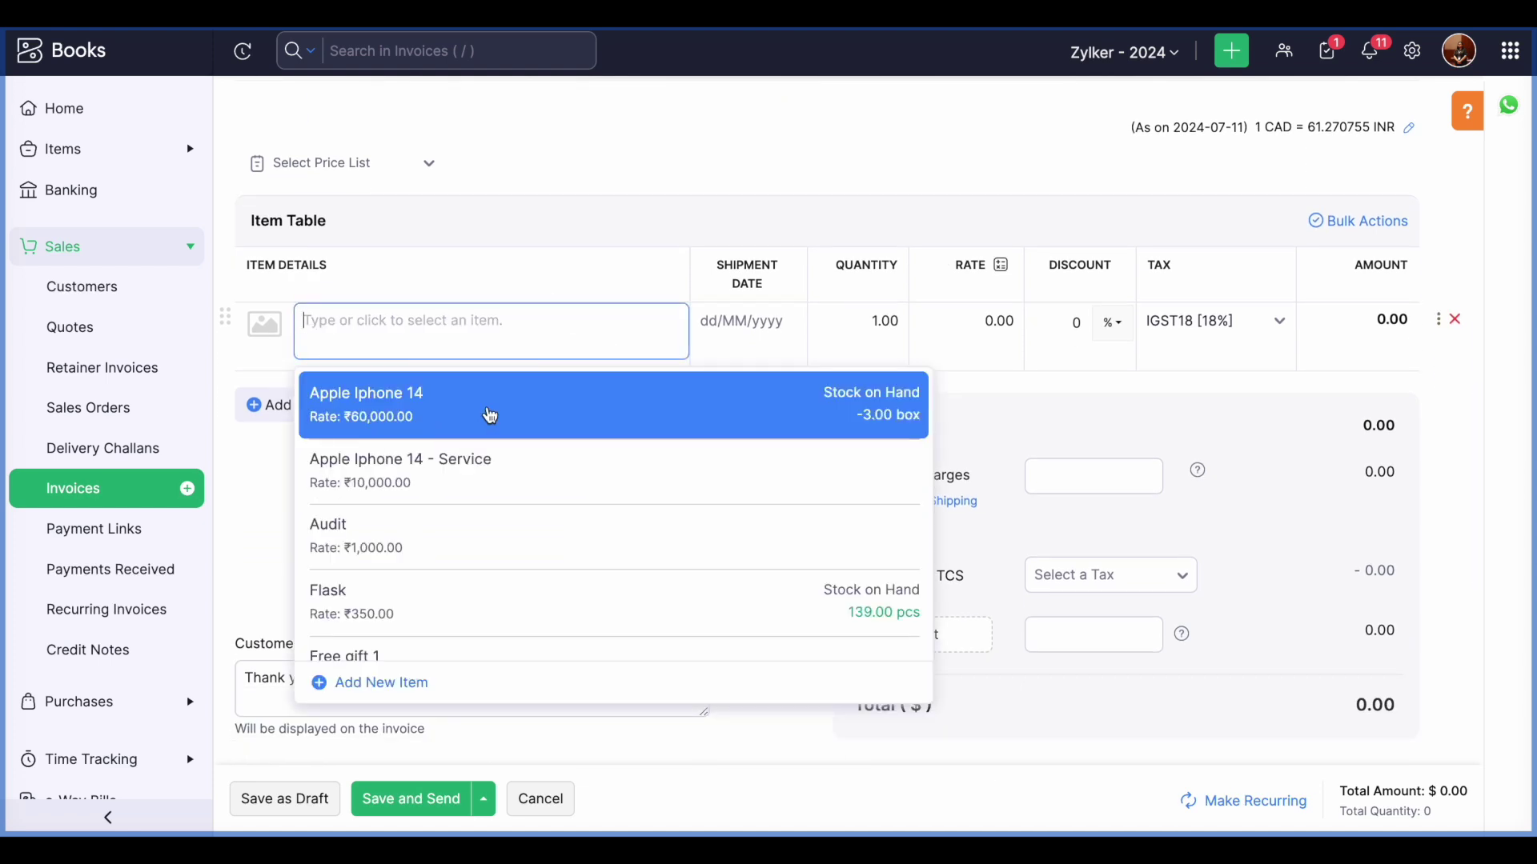
{"action": "left_click", "coordinate": [490, 416]}
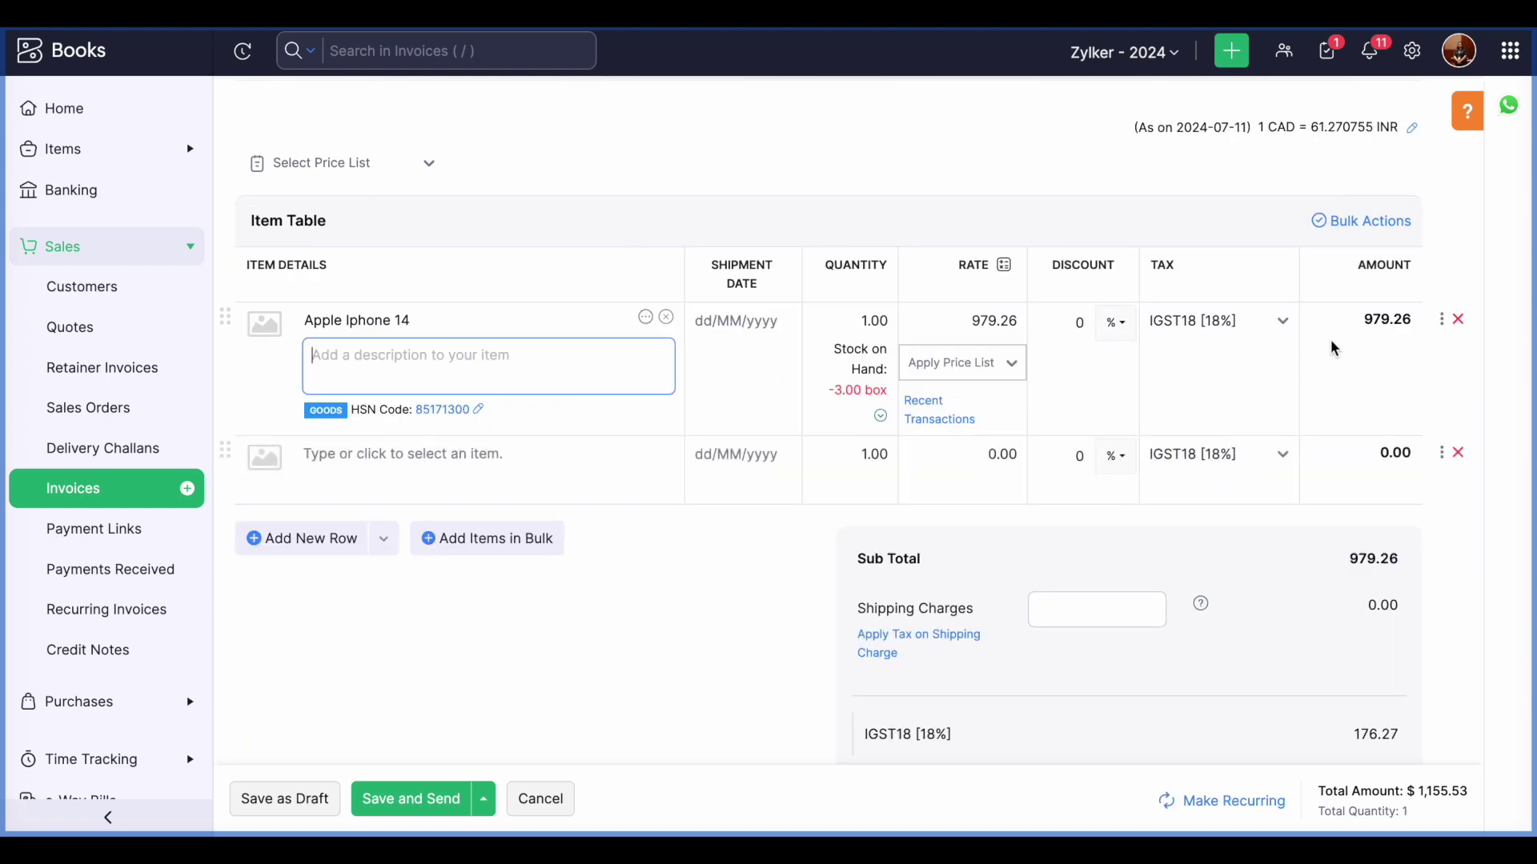
{"action": "scroll", "coordinate": [1057, 304], "scroll_direction": "up", "scroll_amount": 1}
{"action": "left_click", "coordinate": [1024, 380]}
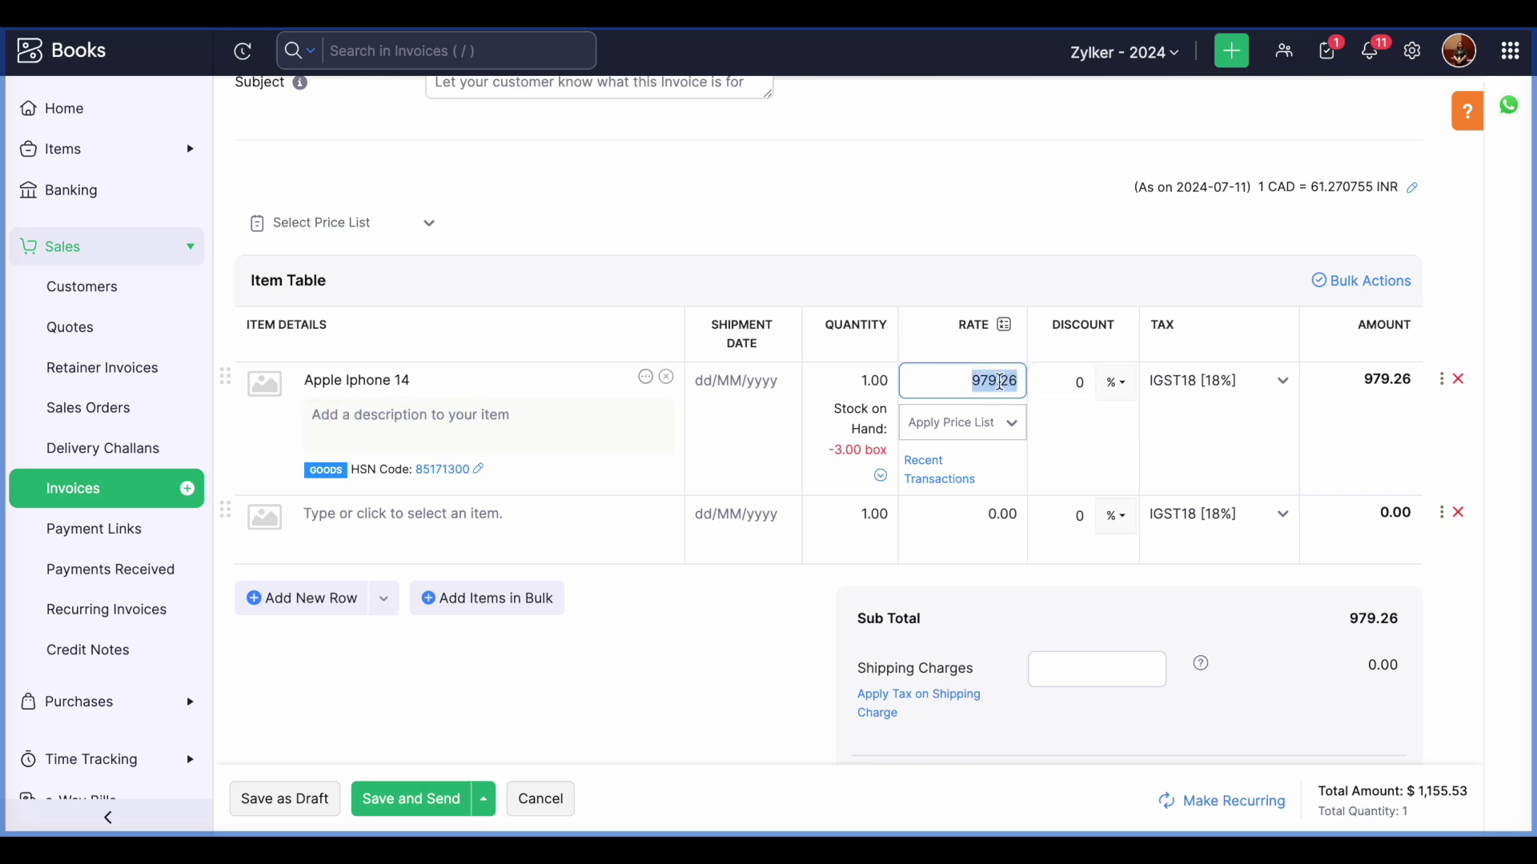
View the editable CAD to INR exchange rate above the invoice's item table and close its editor
{"action": "scroll", "coordinate": [959, 373], "scroll_direction": "up", "scroll_amount": 2}
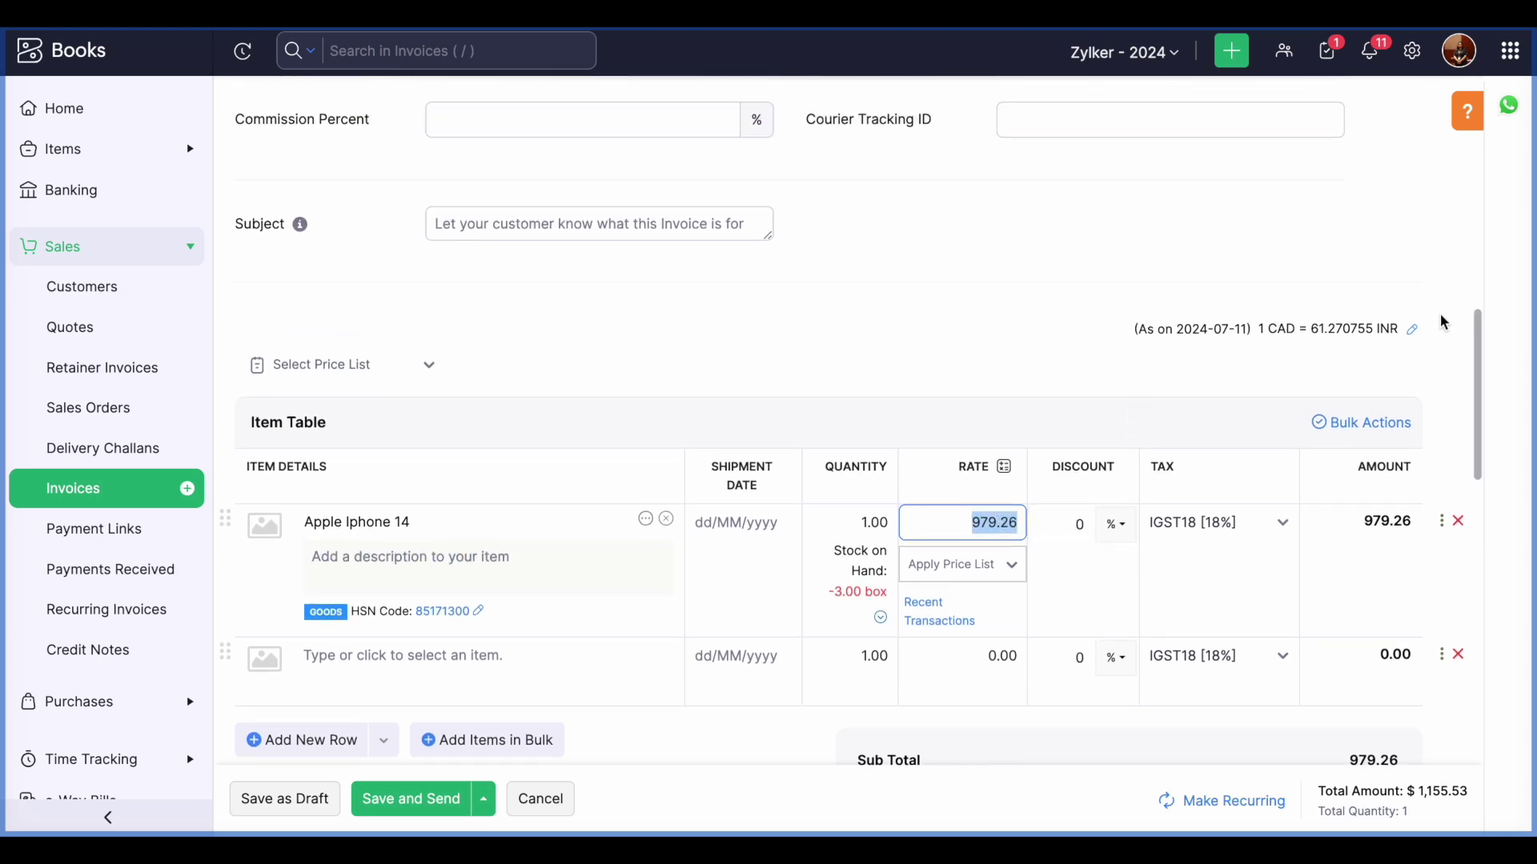
{"action": "left_click", "coordinate": [1412, 329]}
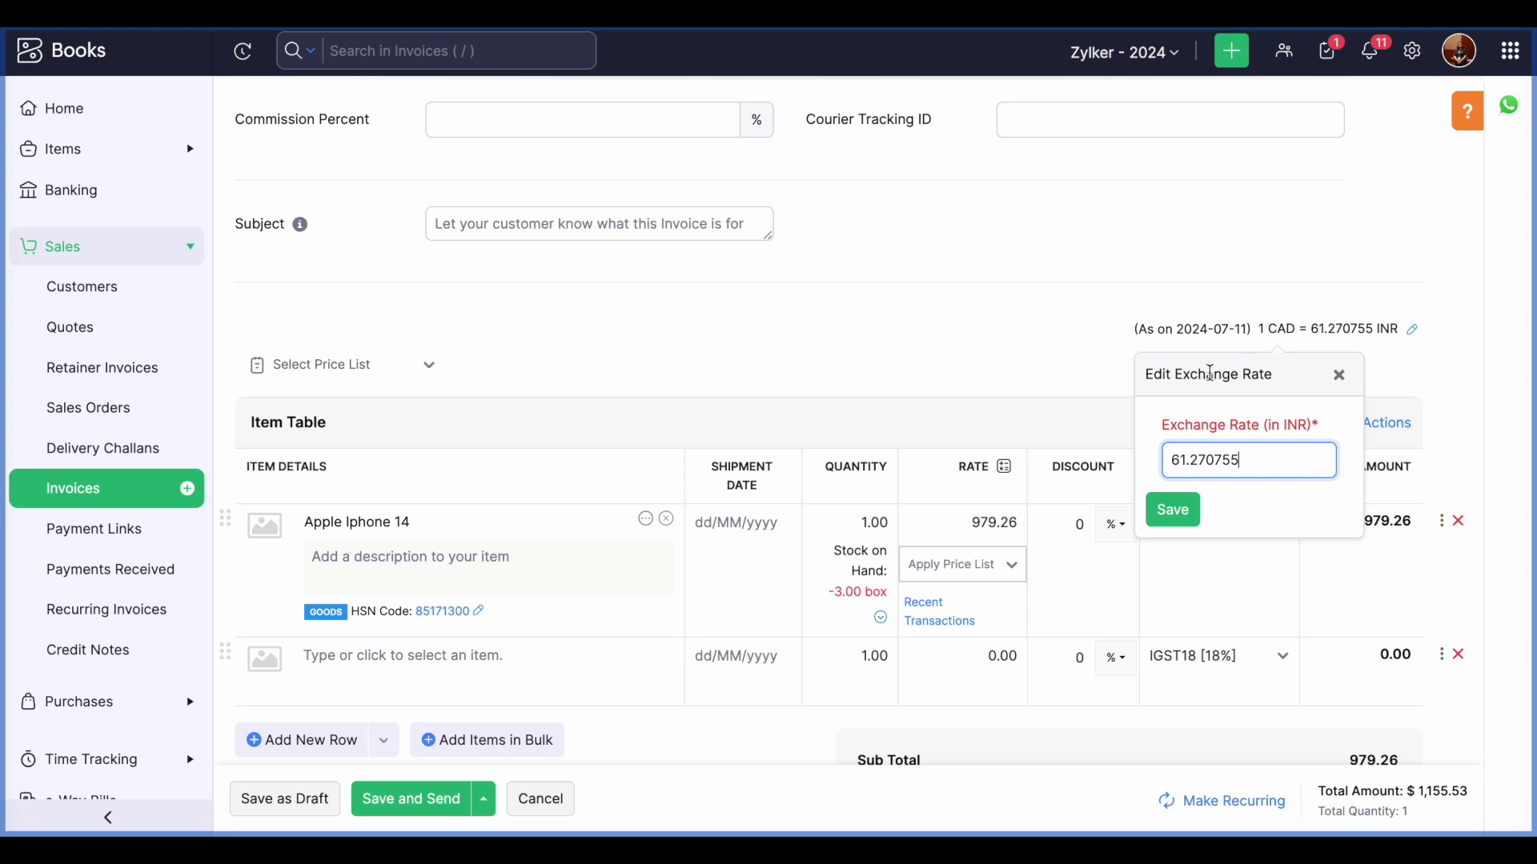
{"action": "left_click", "coordinate": [1063, 316]}
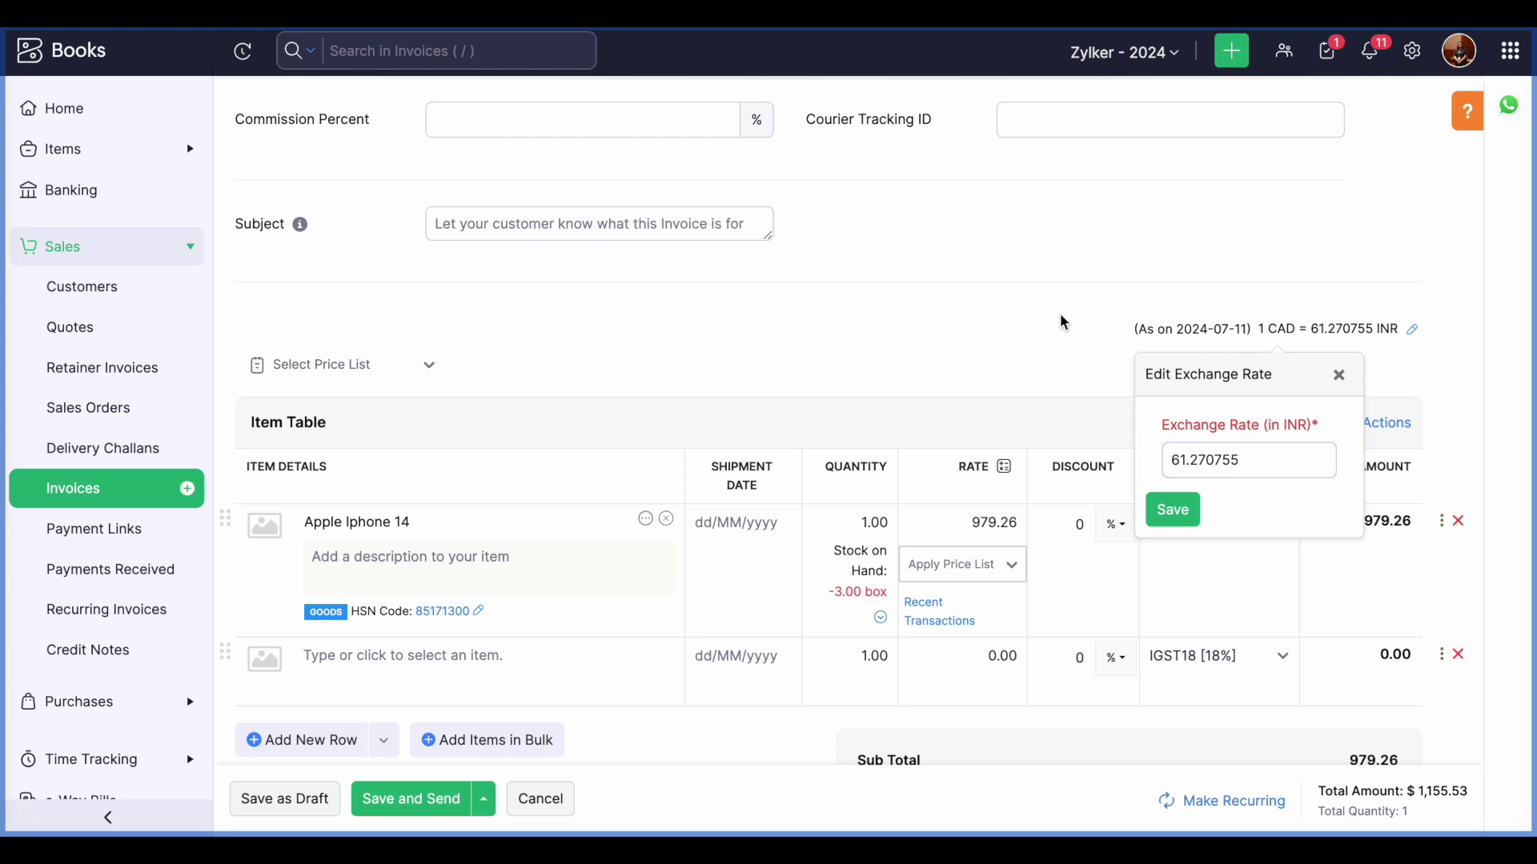
{"action": "left_click", "coordinate": [1170, 514]}
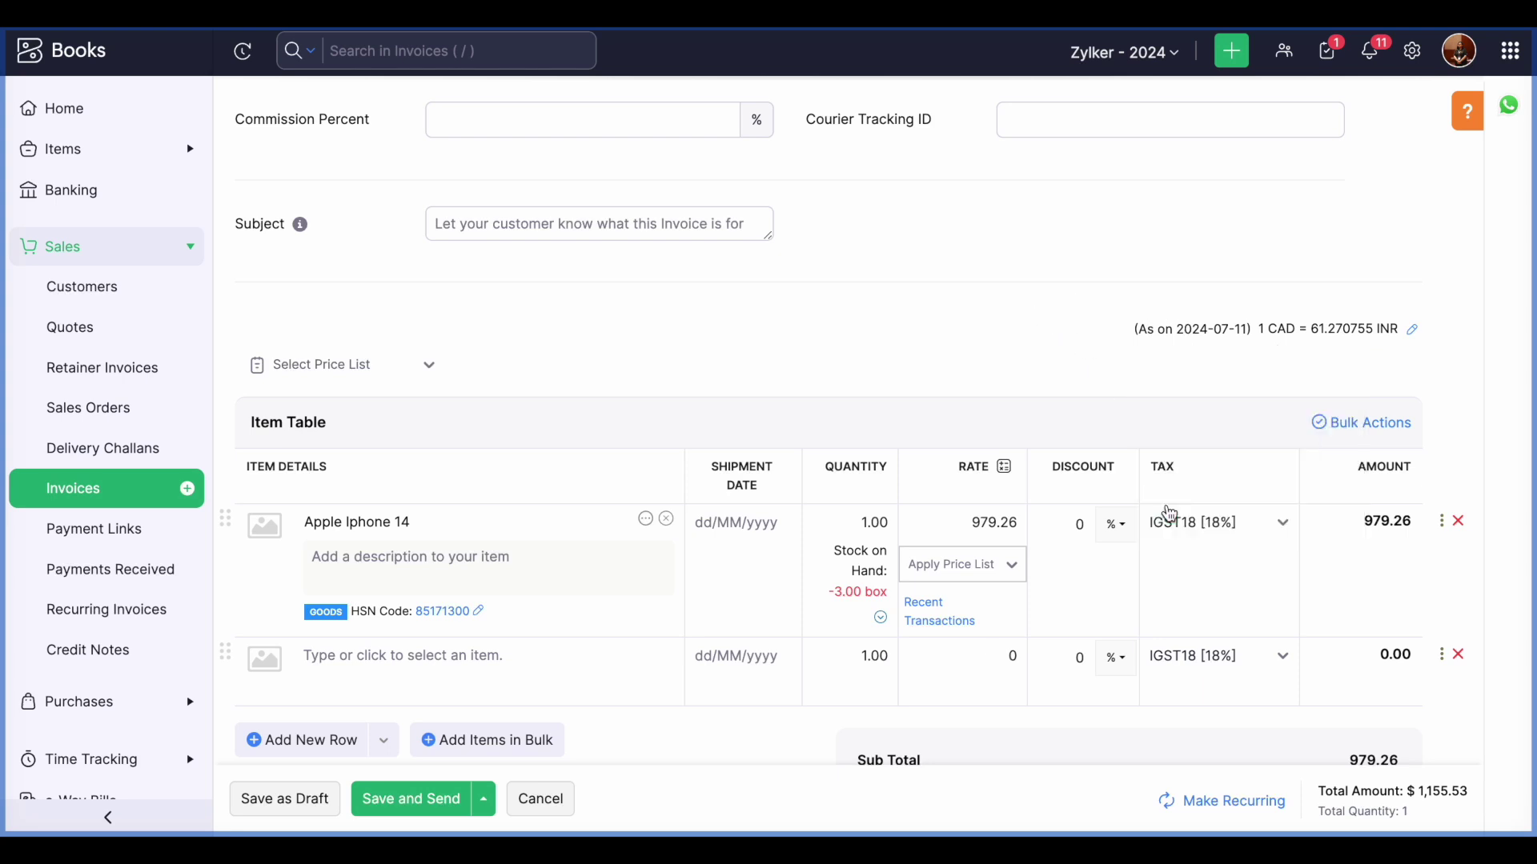
{"action": "left_click", "coordinate": [1412, 329]}
{"action": "left_click", "coordinate": [1338, 376]}
Save the CAD invoice as a draft and mark it as Sent
{"action": "left_click", "coordinate": [302, 814]}
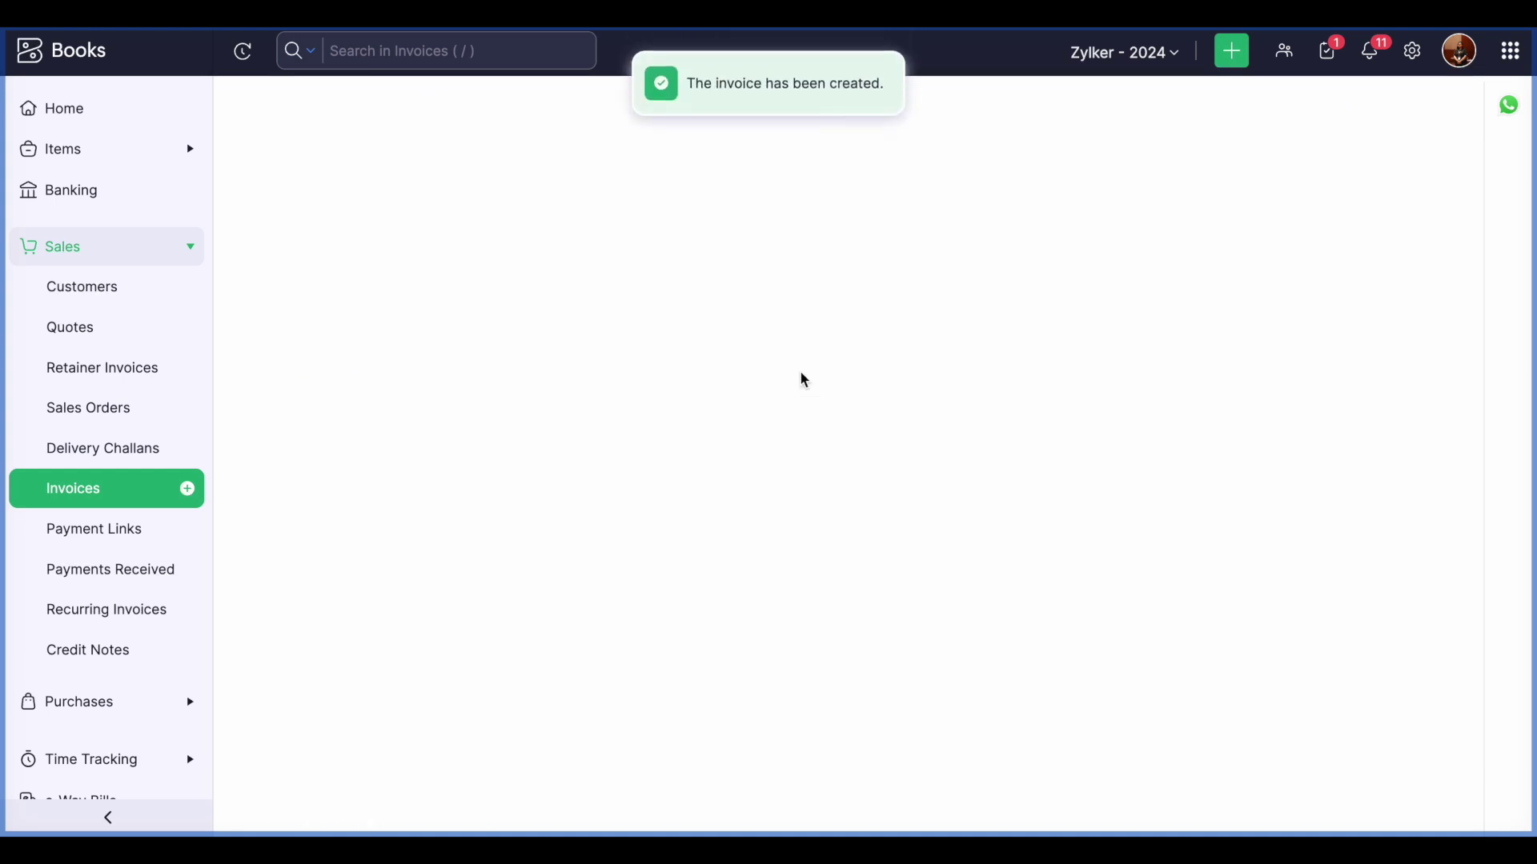
{"action": "left_click", "coordinate": [1277, 264]}
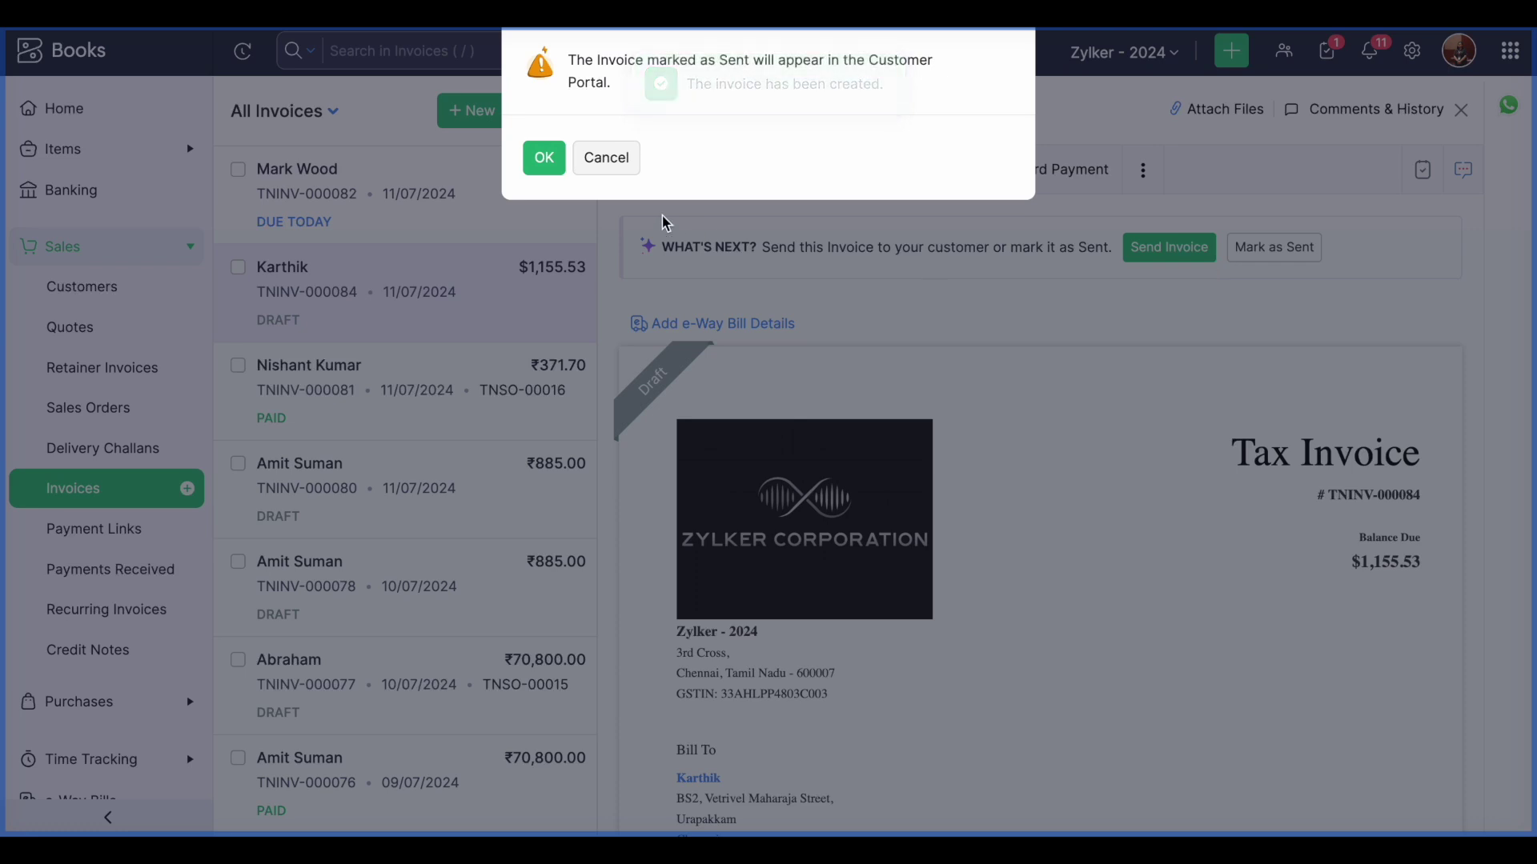
{"action": "left_click", "coordinate": [544, 156]}
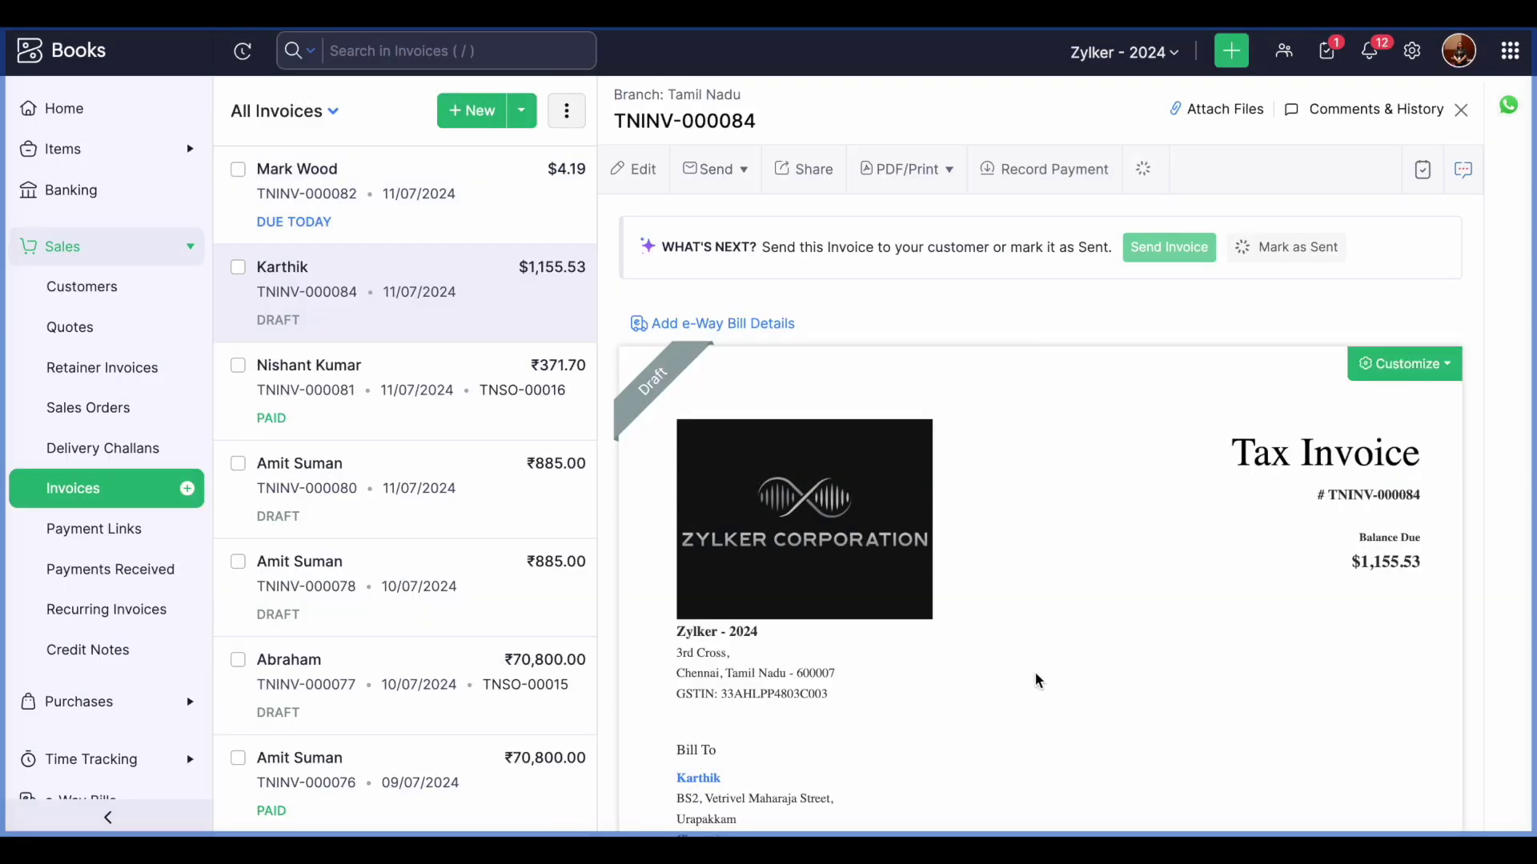
{"action": "scroll", "coordinate": [1035, 671], "scroll_direction": "down", "scroll_amount": 3}
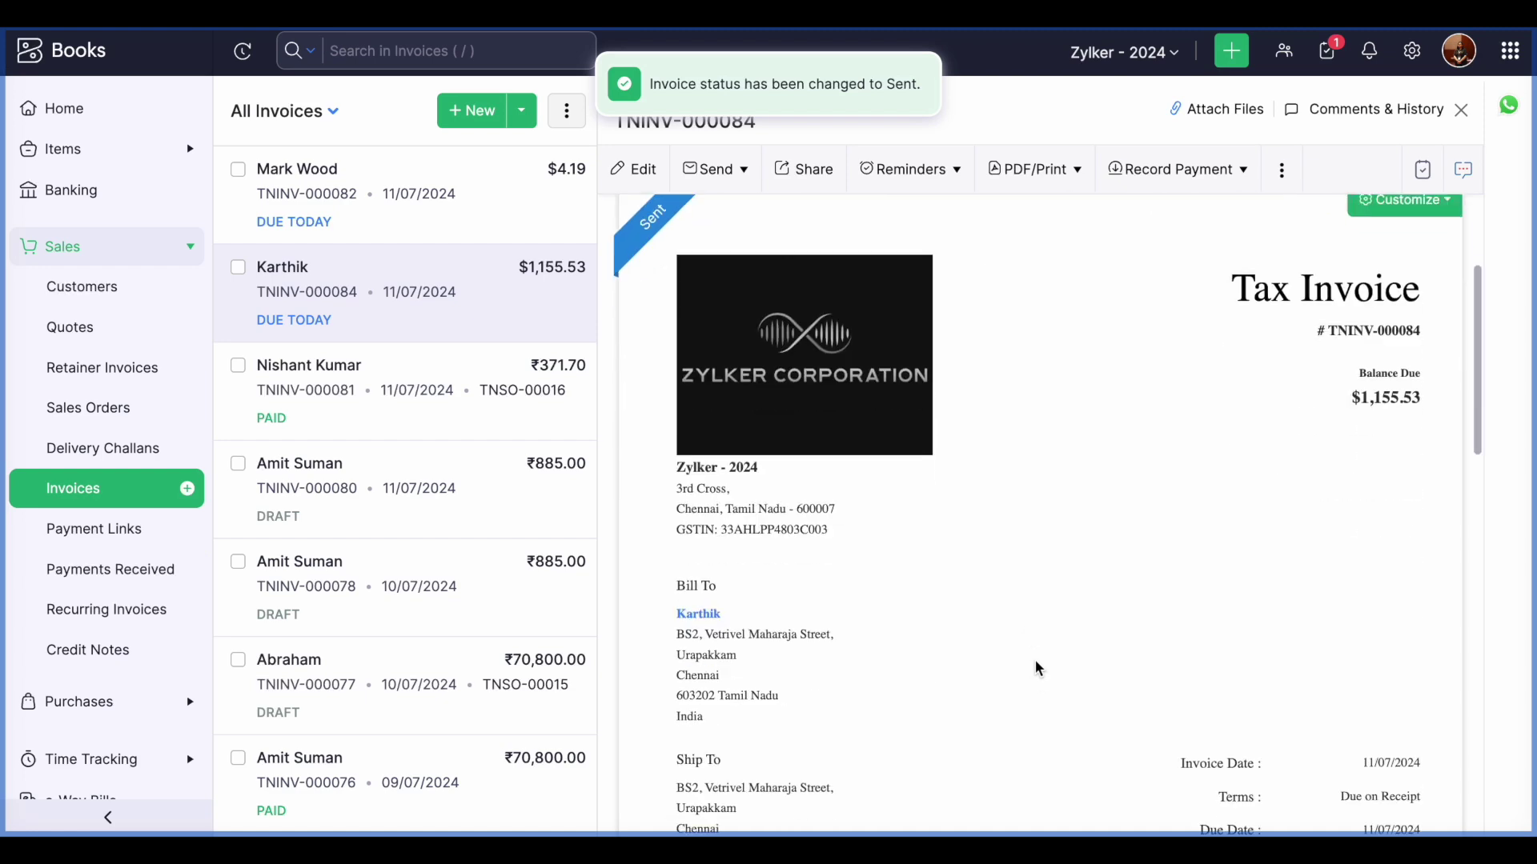
{"action": "scroll", "coordinate": [1037, 668], "scroll_direction": "down", "scroll_amount": 15}
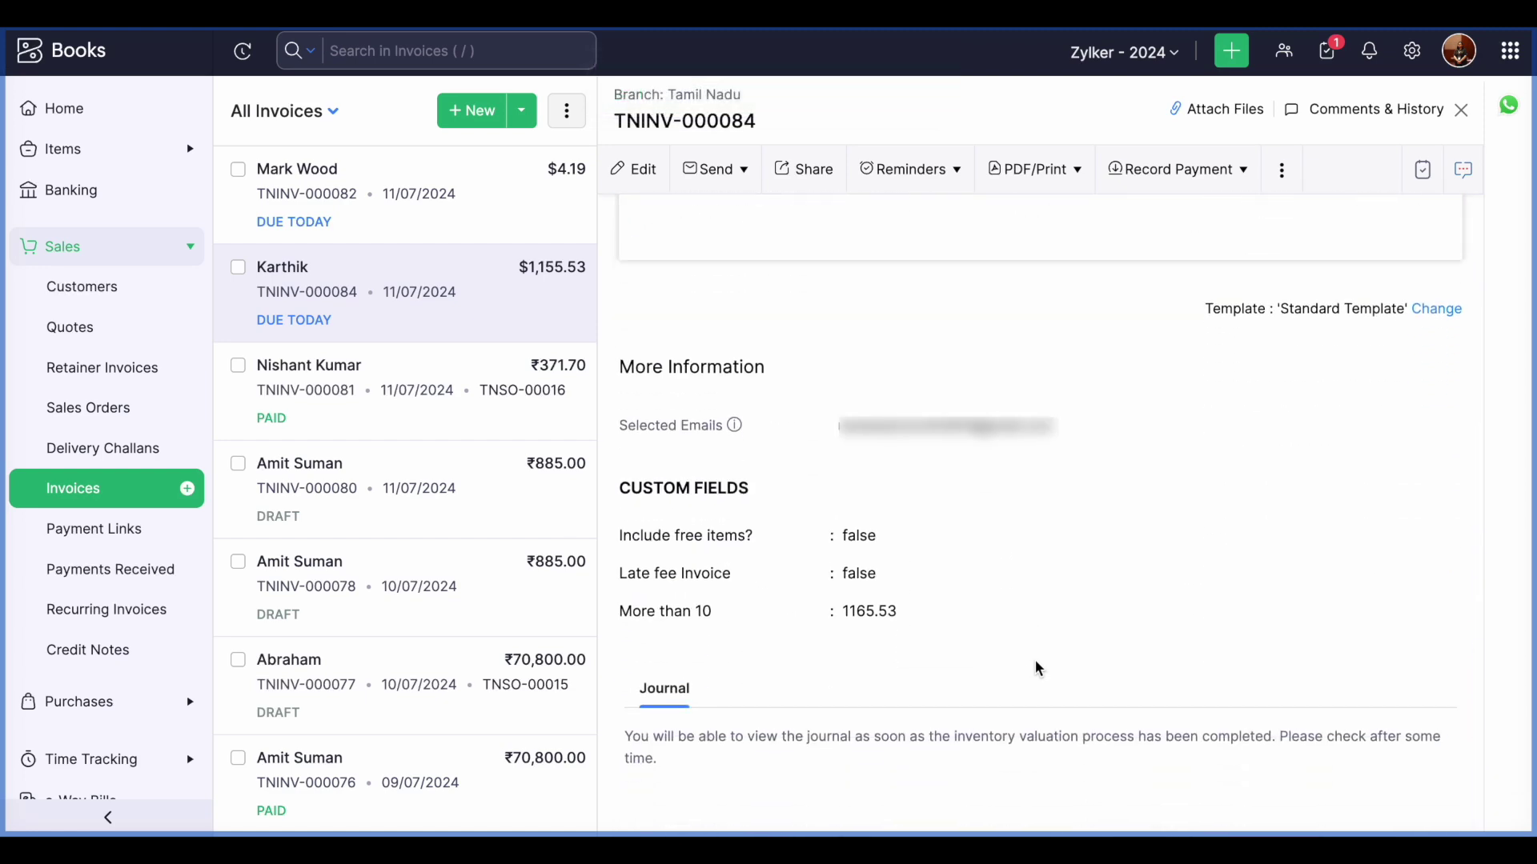
{"action": "scroll", "coordinate": [1035, 661], "scroll_direction": "up", "scroll_amount": 8}
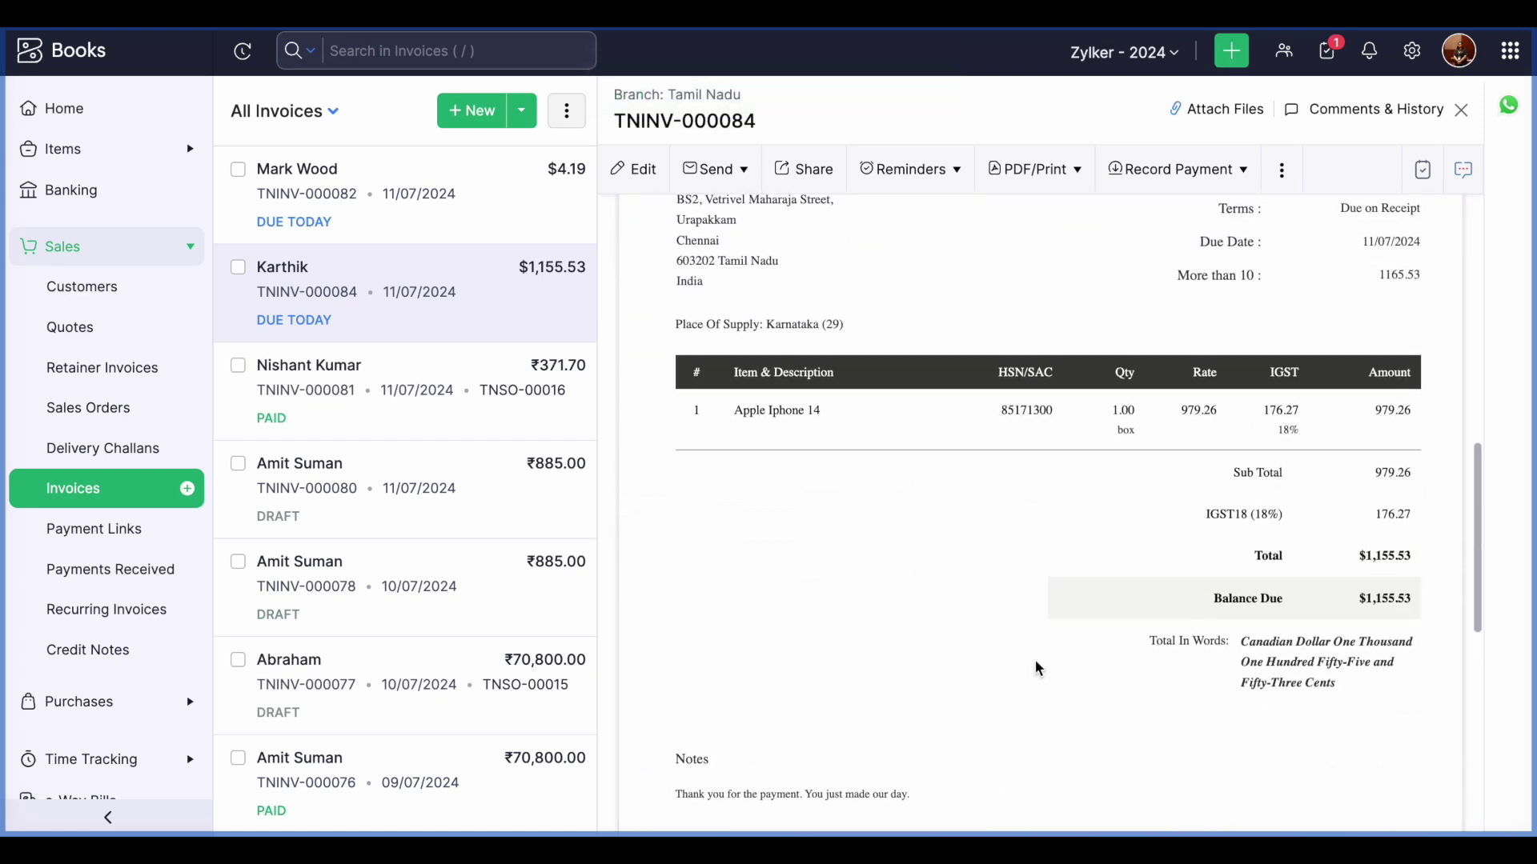
{"action": "scroll", "coordinate": [1035, 659], "scroll_direction": "up", "scroll_amount": 8}
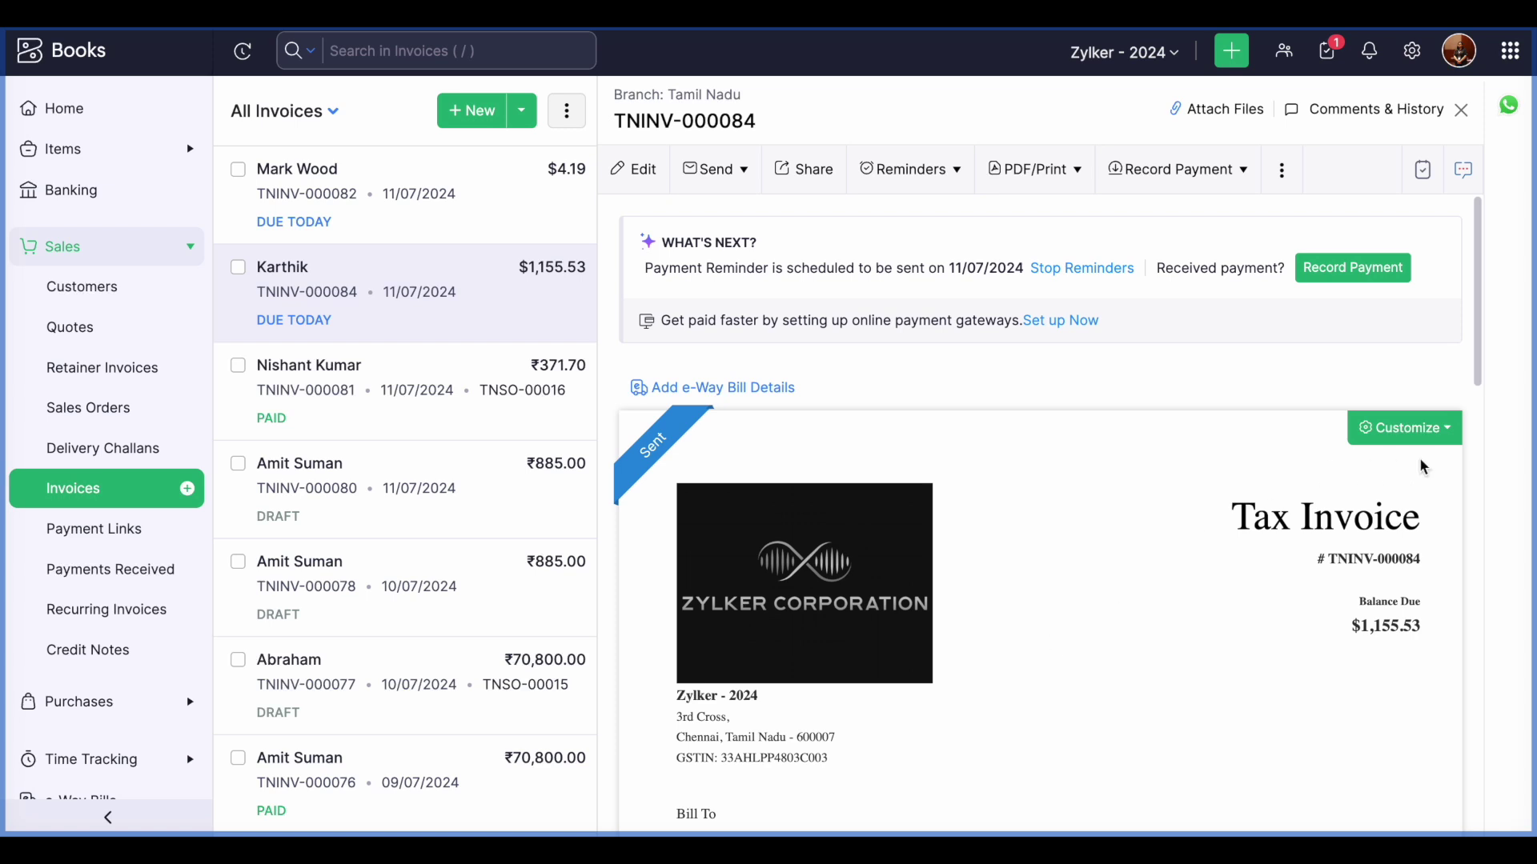
Record the full cash payment for the invoice with the exchange rate set to 60 INR per CAD
{"action": "left_click", "coordinate": [1369, 271]}
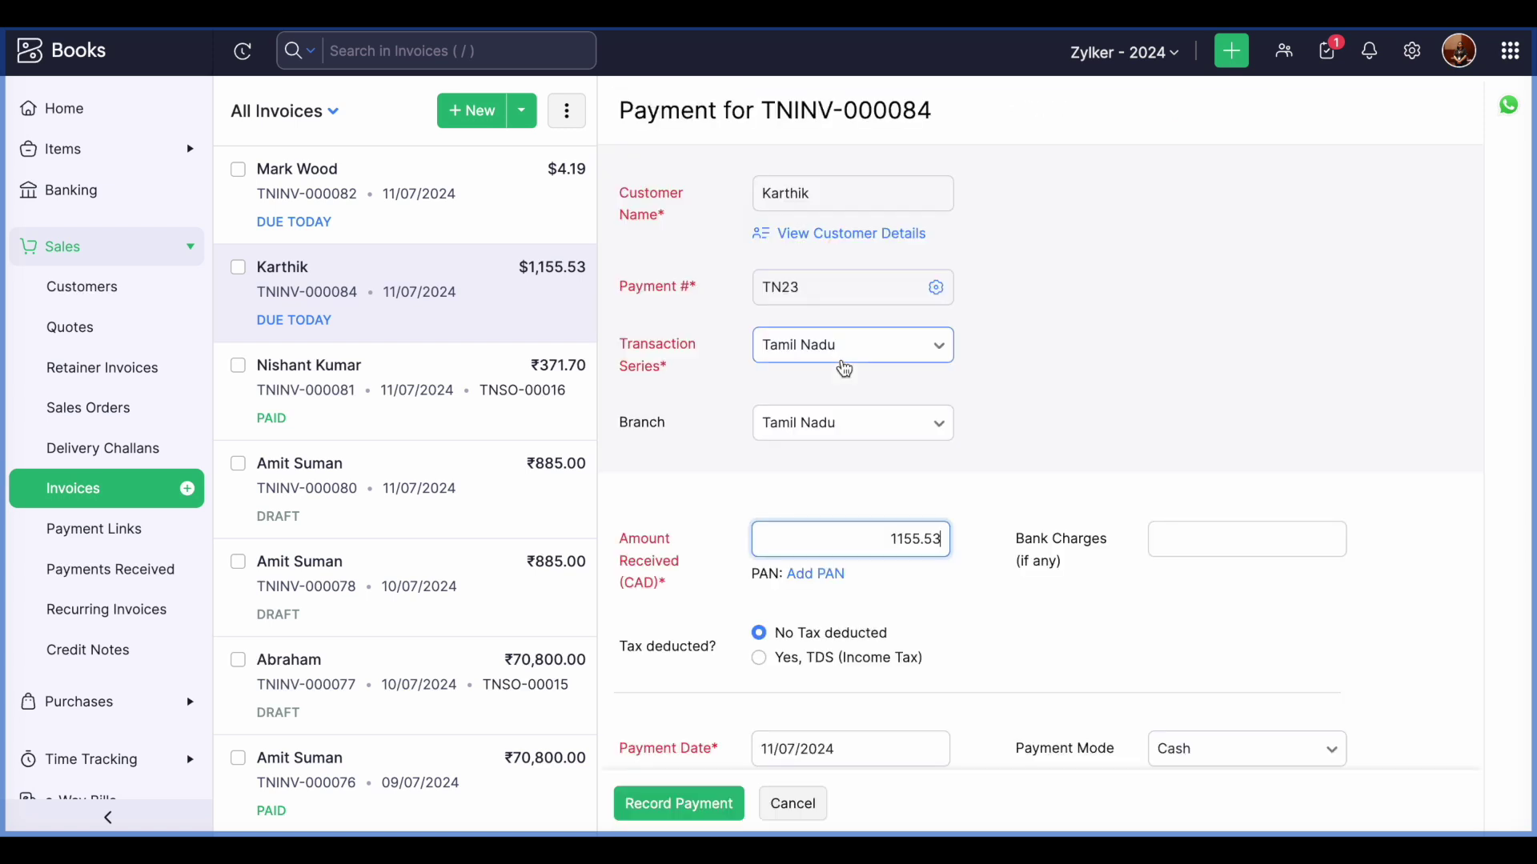
{"action": "scroll", "coordinate": [968, 531], "scroll_direction": "down", "scroll_amount": 3}
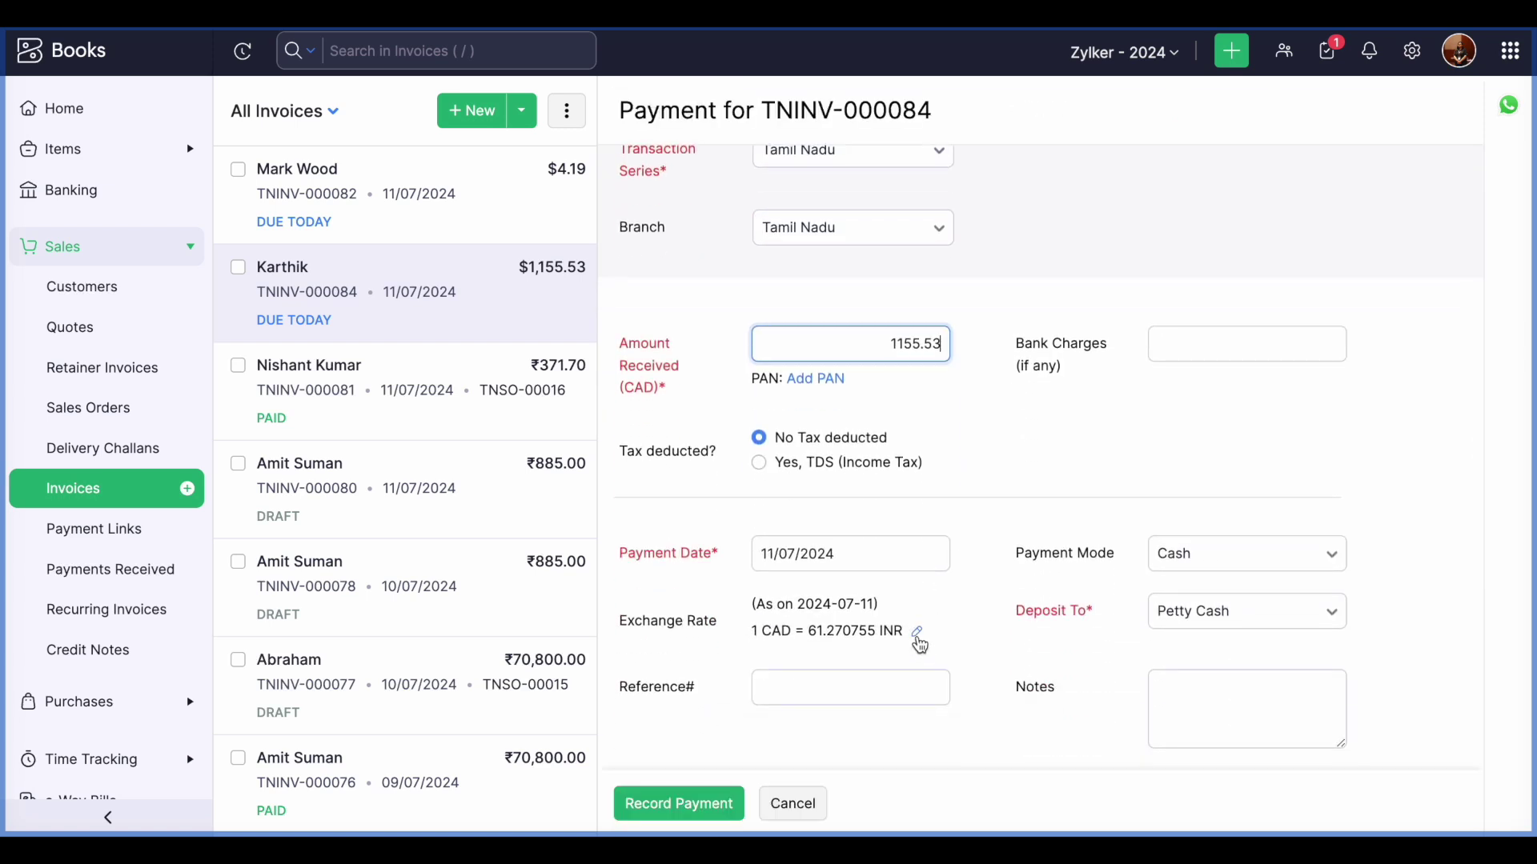
{"action": "left_click", "coordinate": [916, 632]}
{"action": "scroll", "coordinate": [885, 720], "scroll_direction": "down", "scroll_amount": 2}
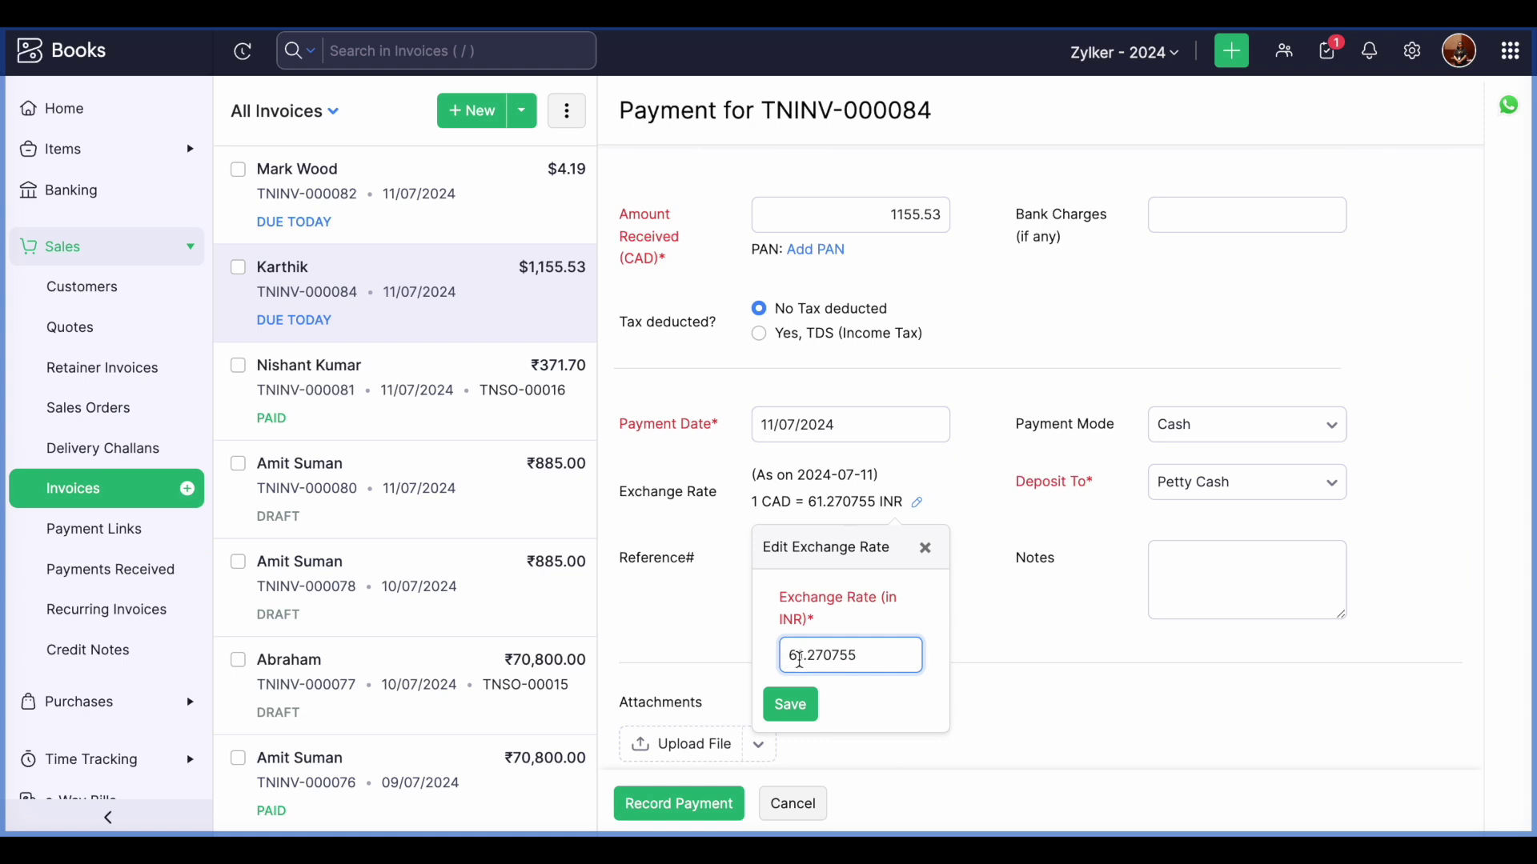
{"action": "left_click_drag", "start_coordinate": [798, 661], "coordinate": [933, 658]}
{"action": "key", "text": "BackSpace"}
{"action": "type", "text": "0"}
{"action": "left_click", "coordinate": [790, 705]}
{"action": "left_click", "coordinate": [680, 808]}
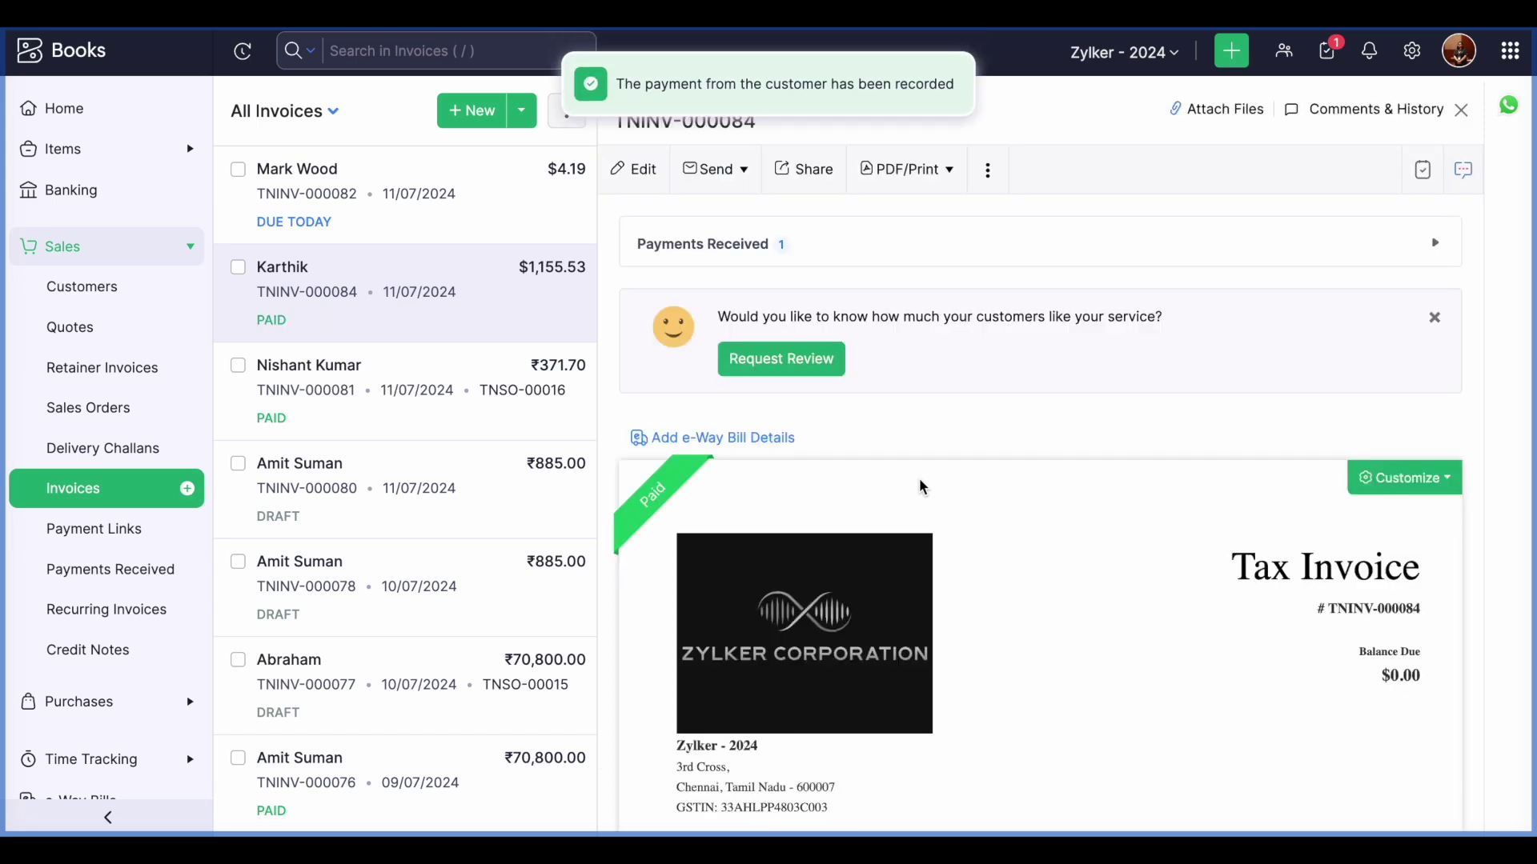
Open the invoice's received payment and examine the Exchange Gain or Loss entry in its journal
{"action": "left_click", "coordinate": [885, 245]}
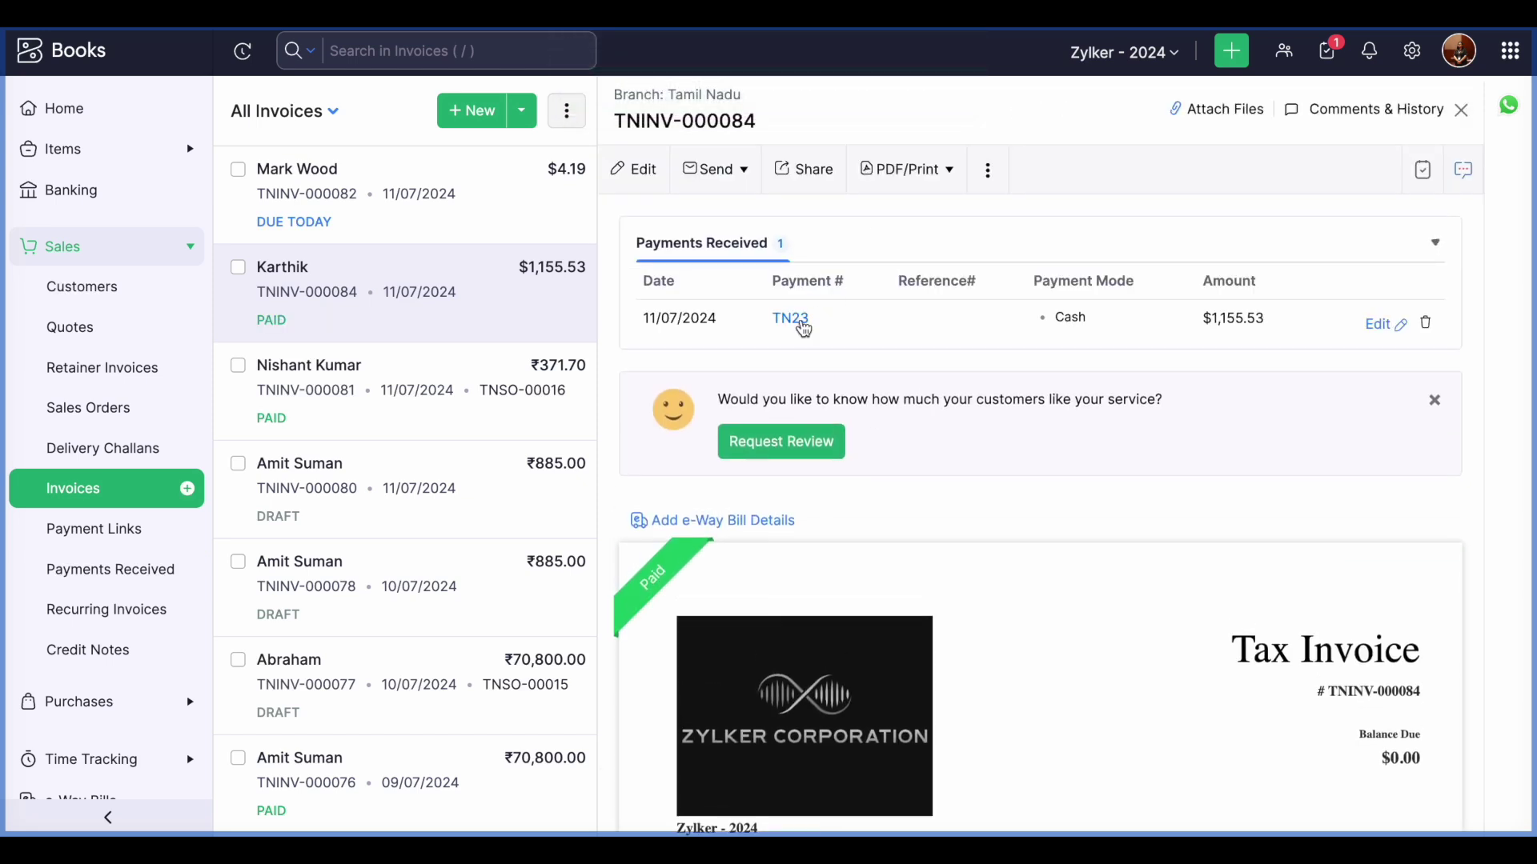
{"action": "left_click", "coordinate": [790, 320]}
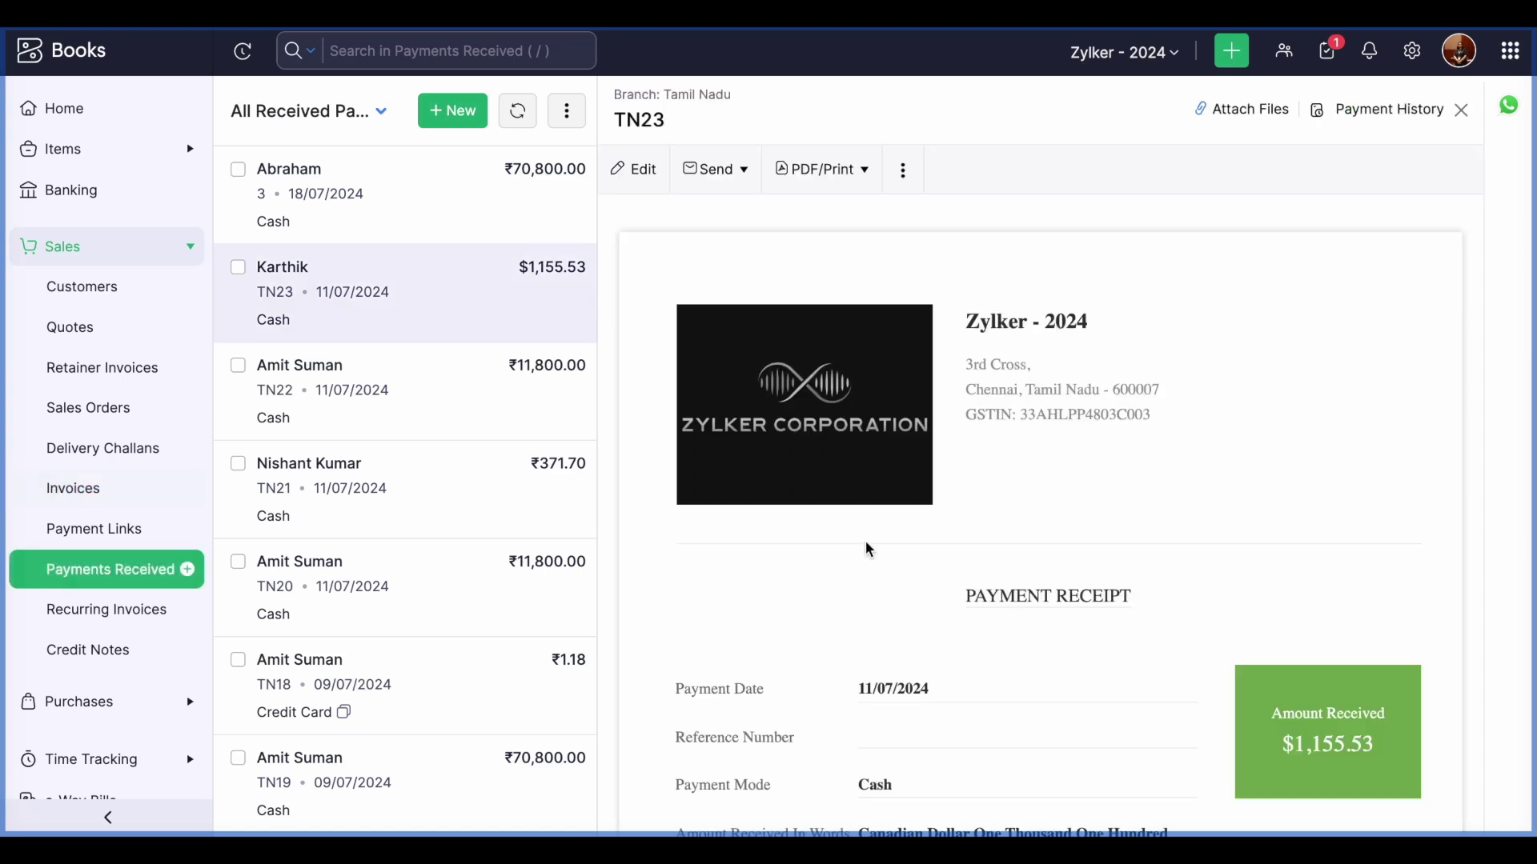
{"action": "scroll", "coordinate": [868, 513], "scroll_direction": "down", "scroll_amount": 2}
{"action": "scroll", "coordinate": [873, 468], "scroll_direction": "down", "scroll_amount": 10}
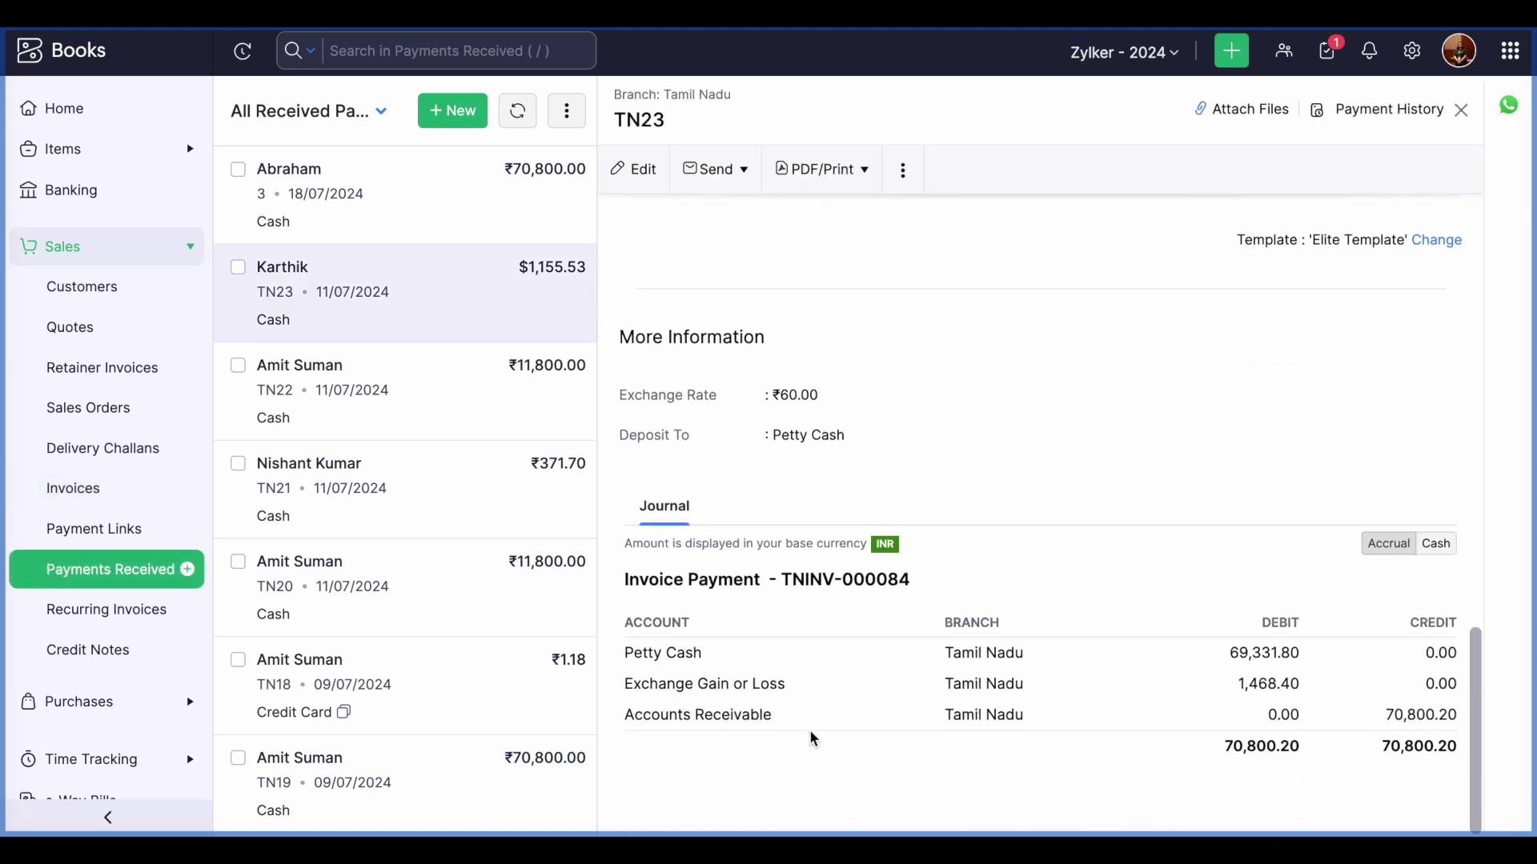
{"action": "left_click_drag", "start_coordinate": [616, 685], "coordinate": [803, 688]}
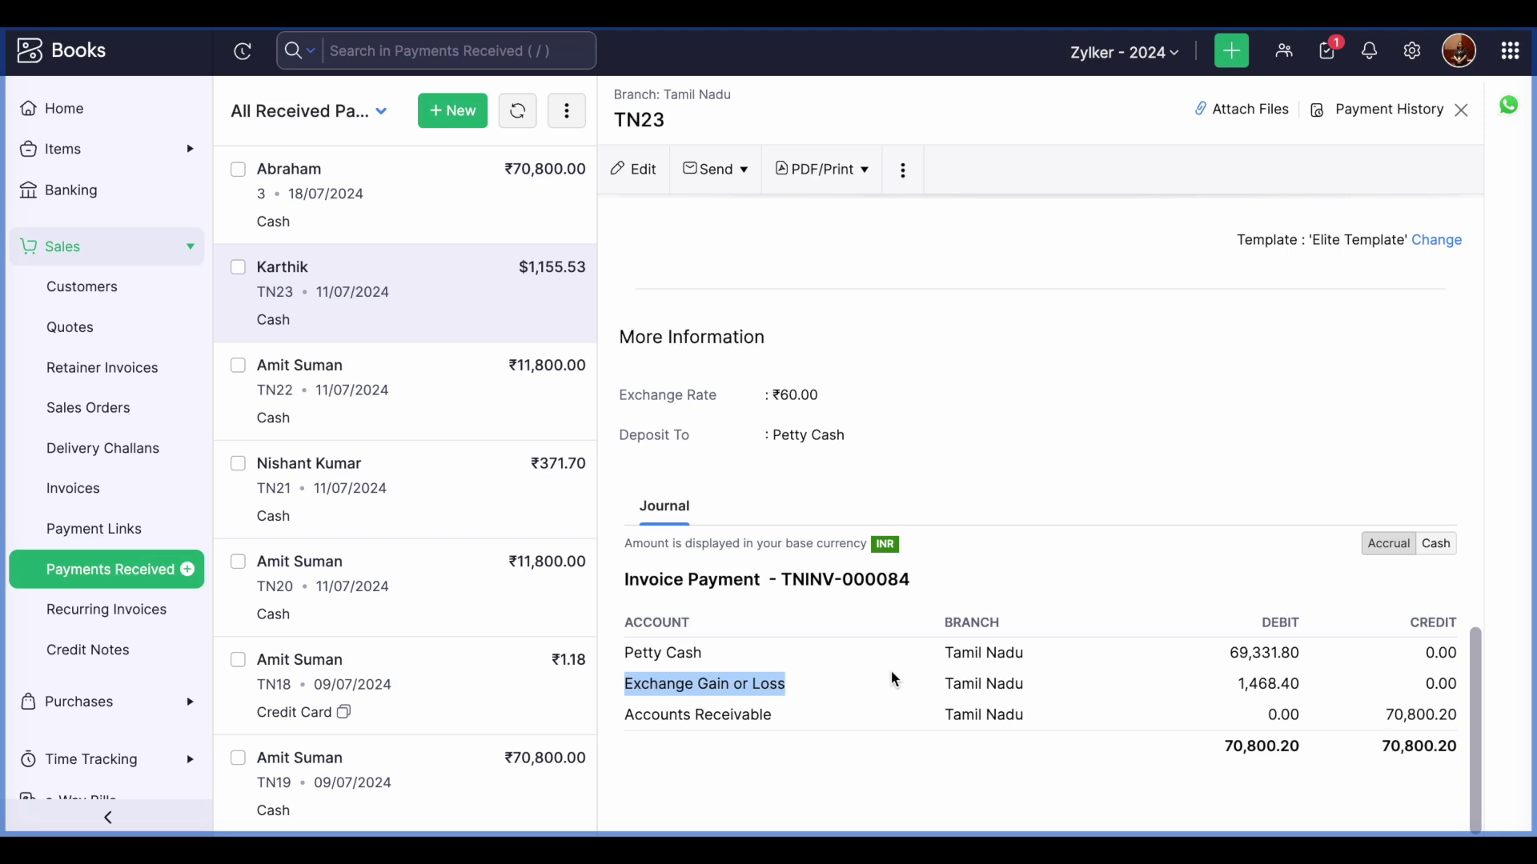
{"action": "left_click_drag", "start_coordinate": [1237, 684], "coordinate": [1309, 686]}
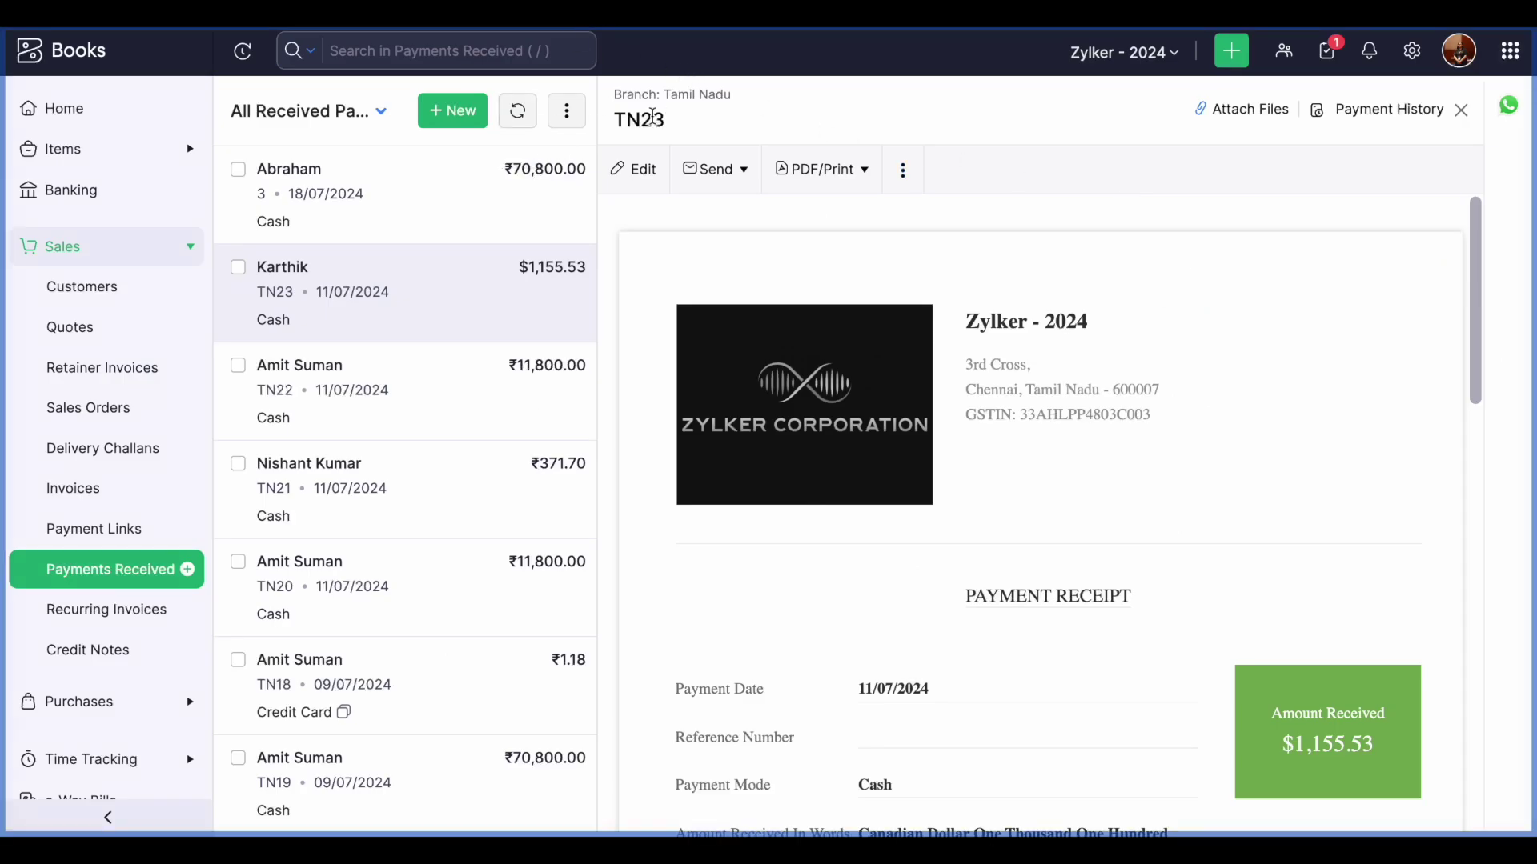
Open the accountant's manual journals list and start a new journal
{"action": "scroll", "coordinate": [148, 448], "scroll_direction": "down", "scroll_amount": 2}
{"action": "scroll", "coordinate": [164, 400], "scroll_direction": "down", "scroll_amount": 4}
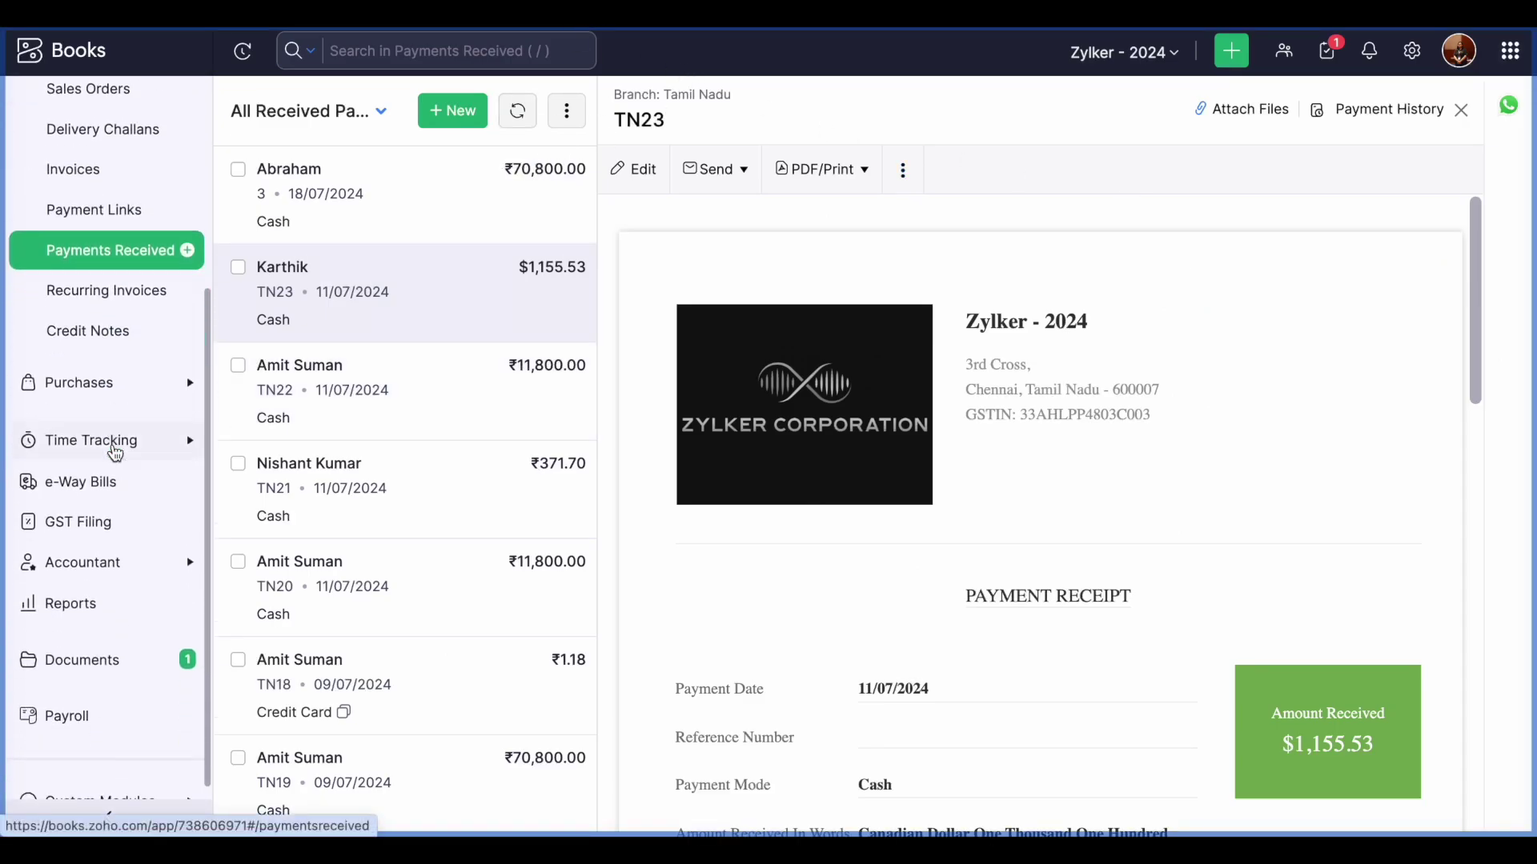
{"action": "left_click", "coordinate": [132, 490]}
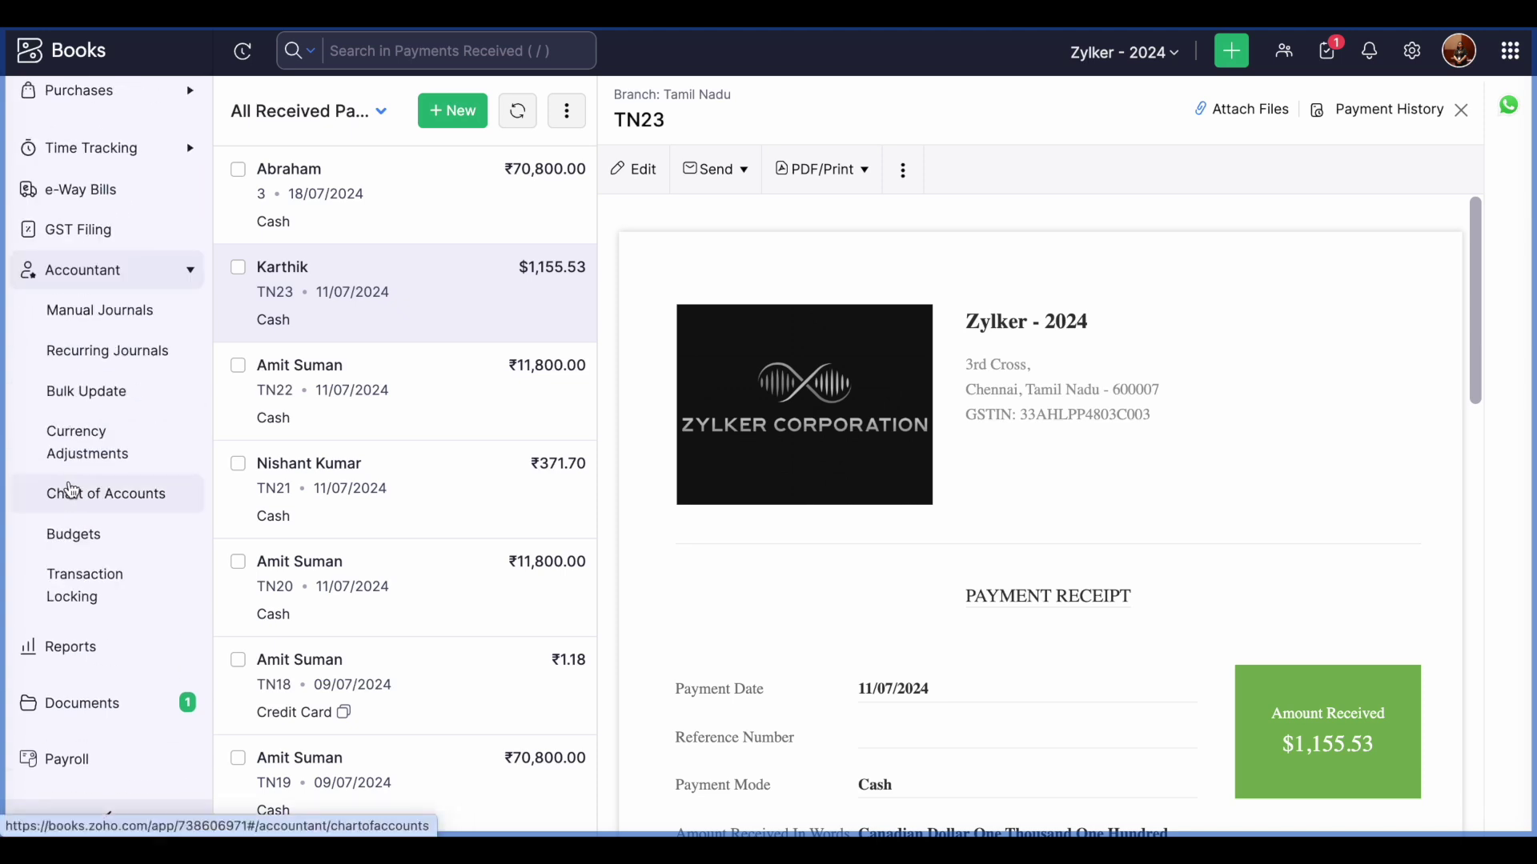
{"action": "left_click", "coordinate": [129, 314]}
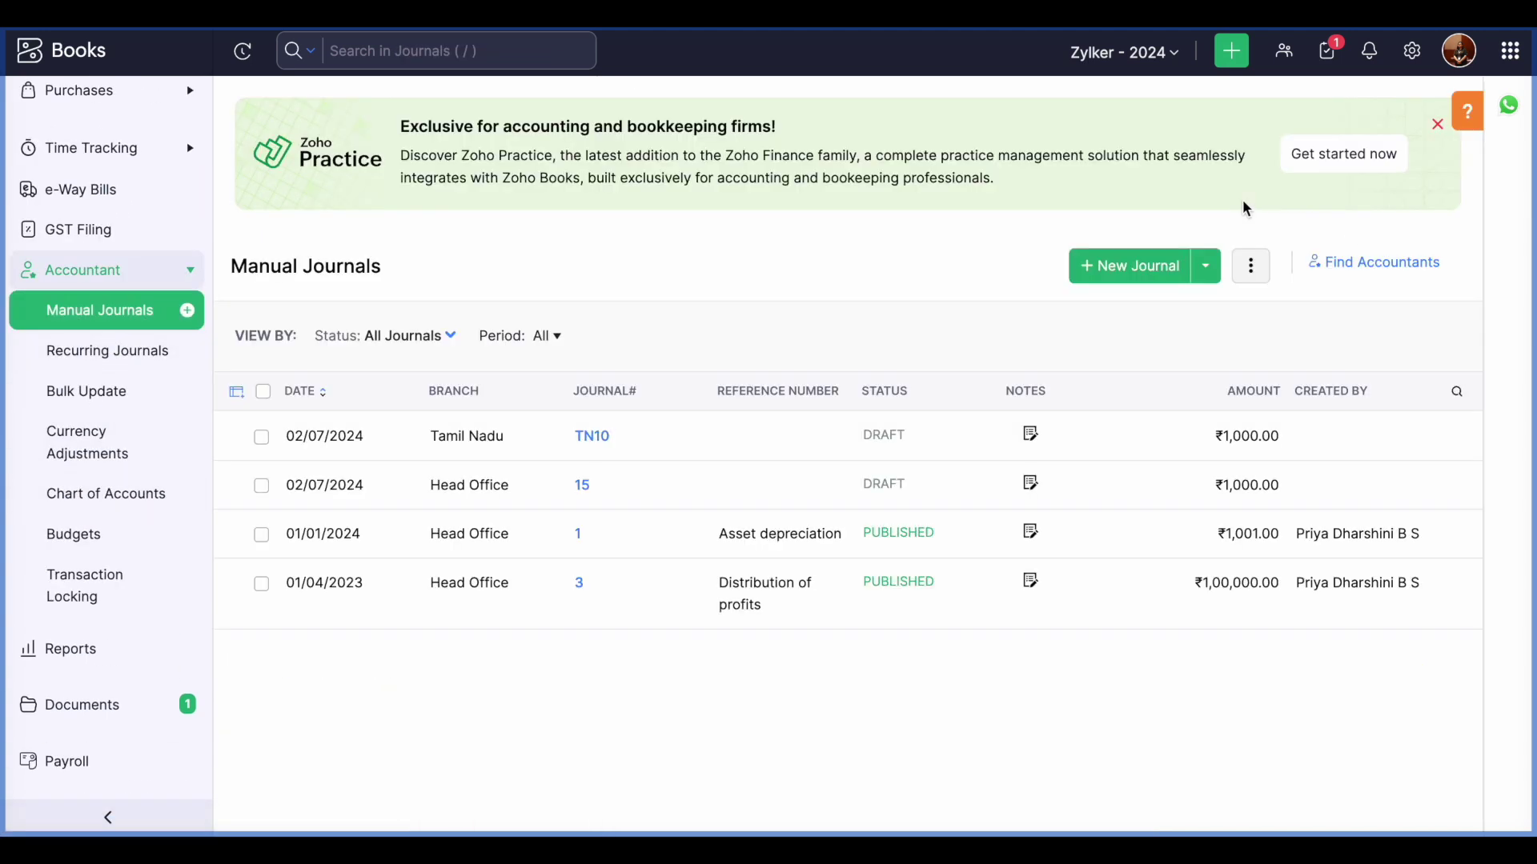
{"action": "left_click", "coordinate": [1097, 270]}
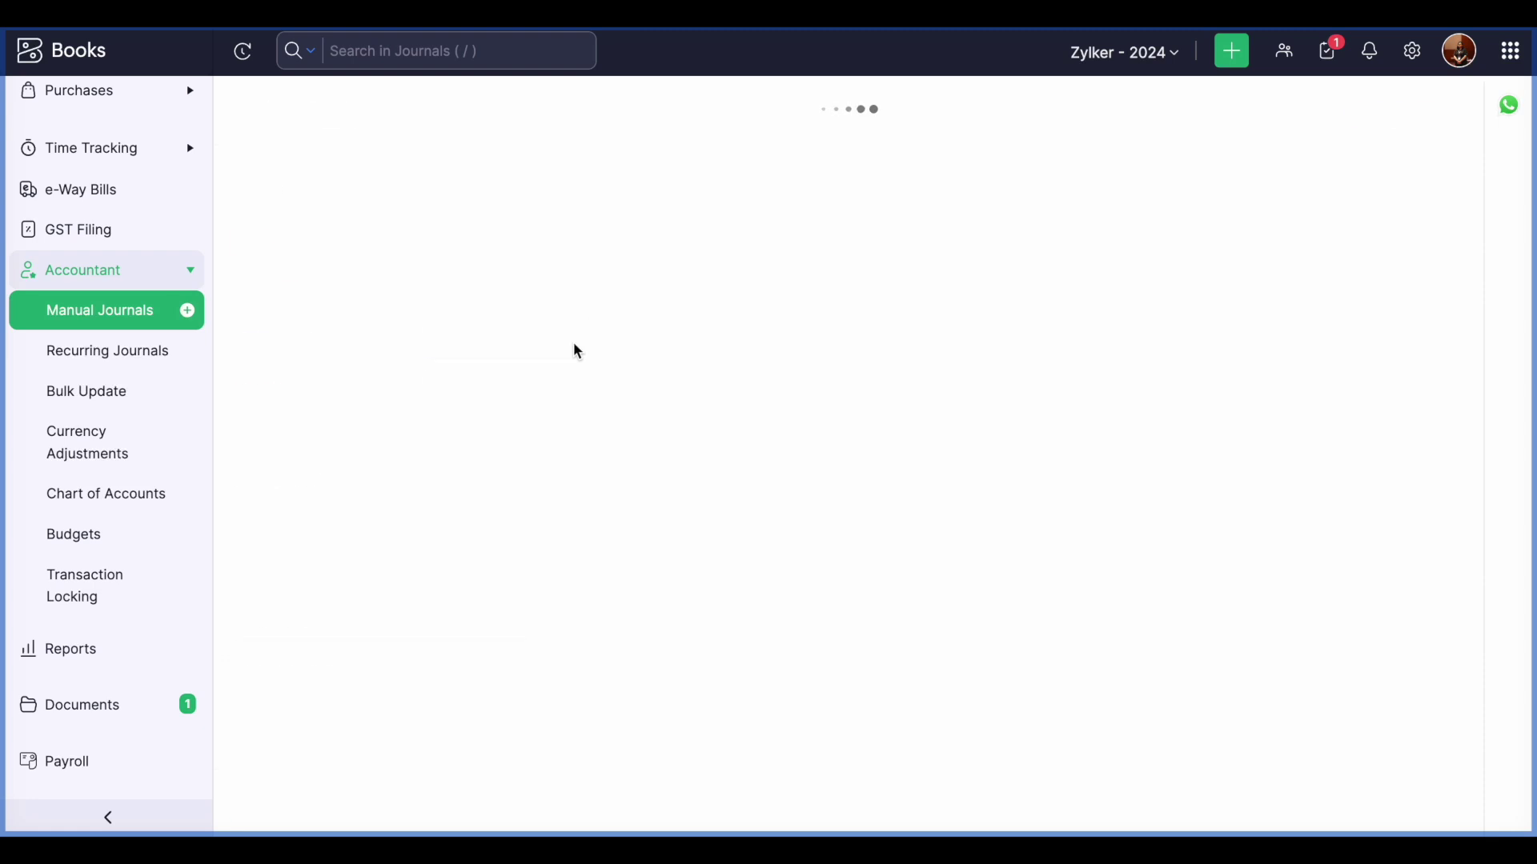
Set the new journal's first row to Accounts Receivable and its second row to TDS Receivable
{"action": "scroll", "coordinate": [538, 520], "scroll_direction": "down", "scroll_amount": 2}
{"action": "left_click", "coordinate": [520, 517]}
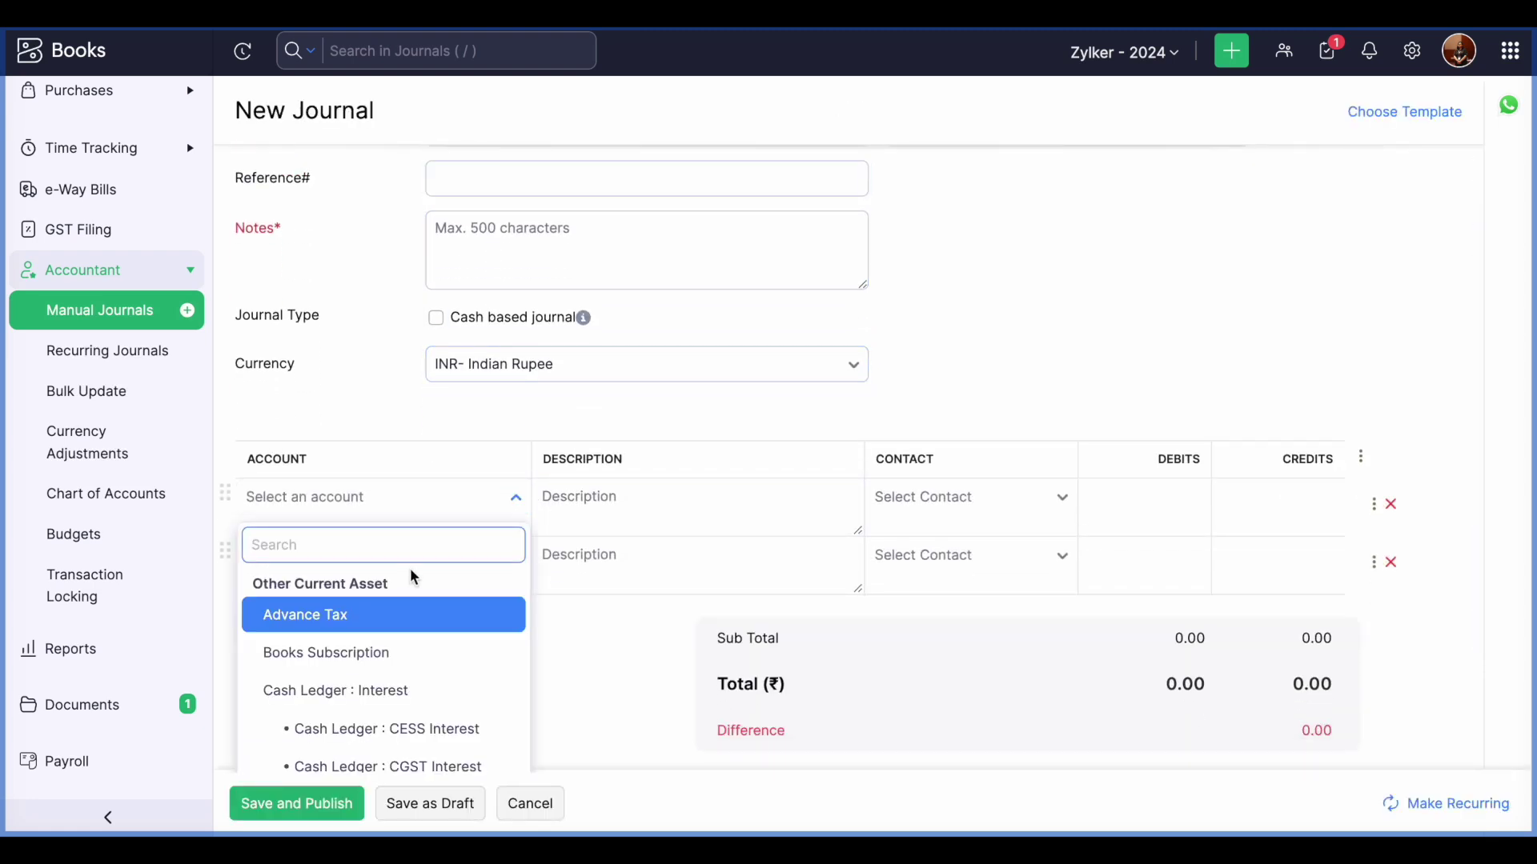
{"action": "type", "text": "accou"}
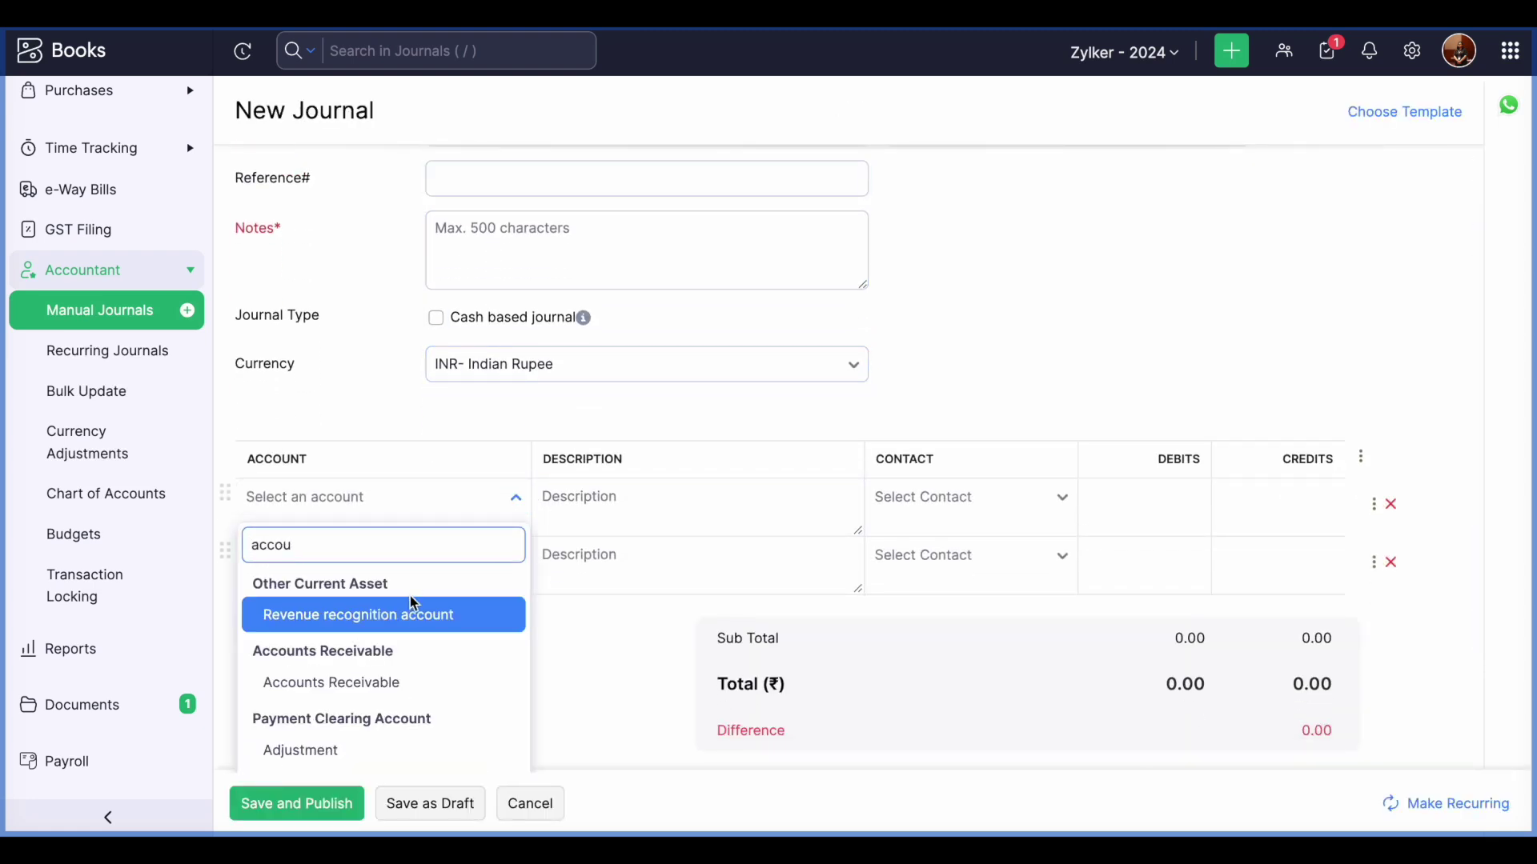
{"action": "left_click", "coordinate": [377, 681]}
{"action": "left_click", "coordinate": [314, 554]}
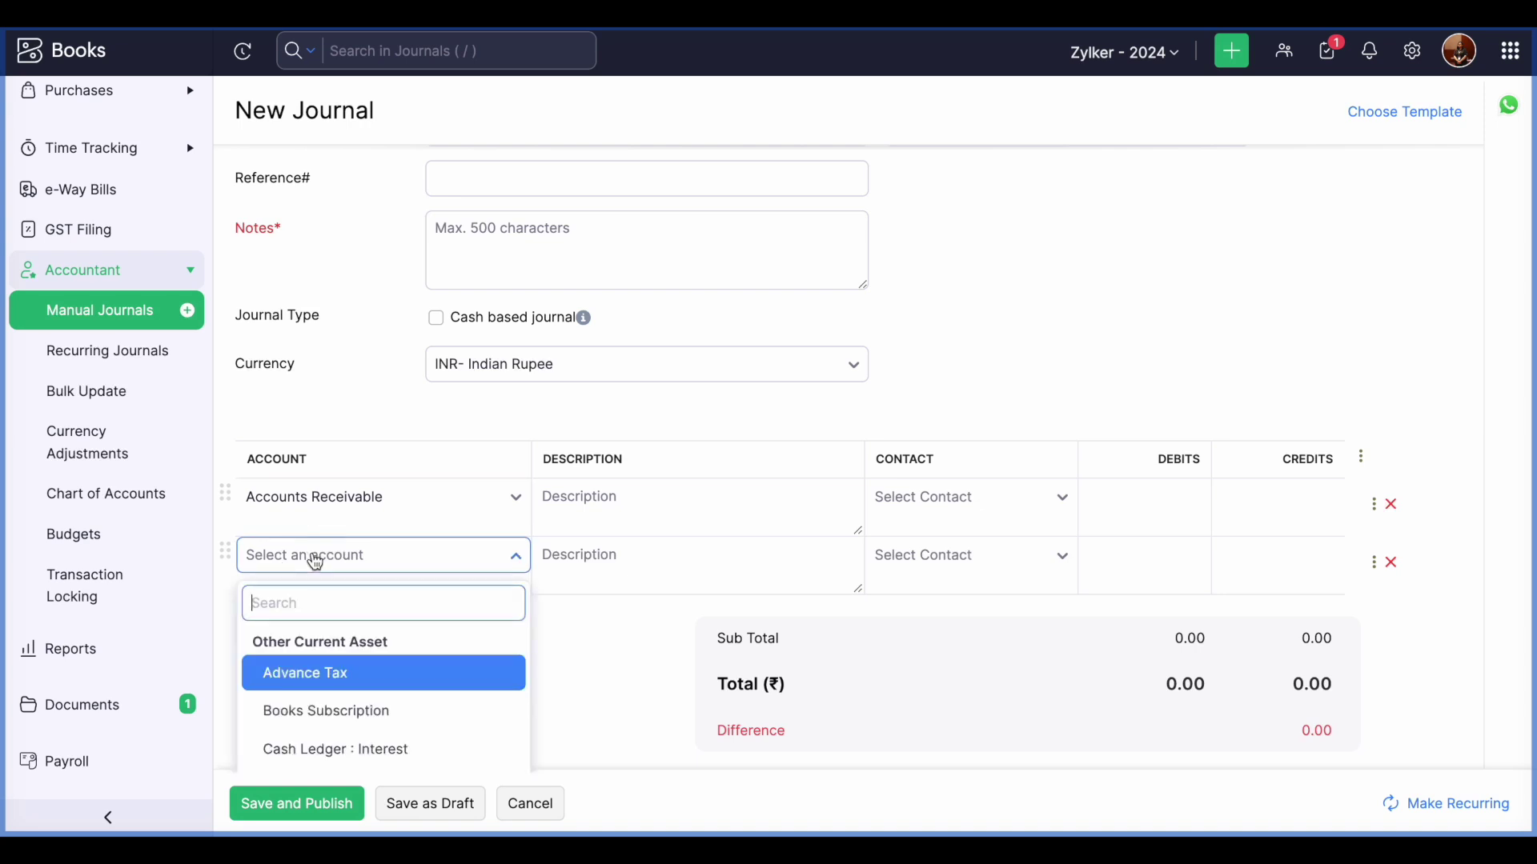
{"action": "type", "text": "tds"}
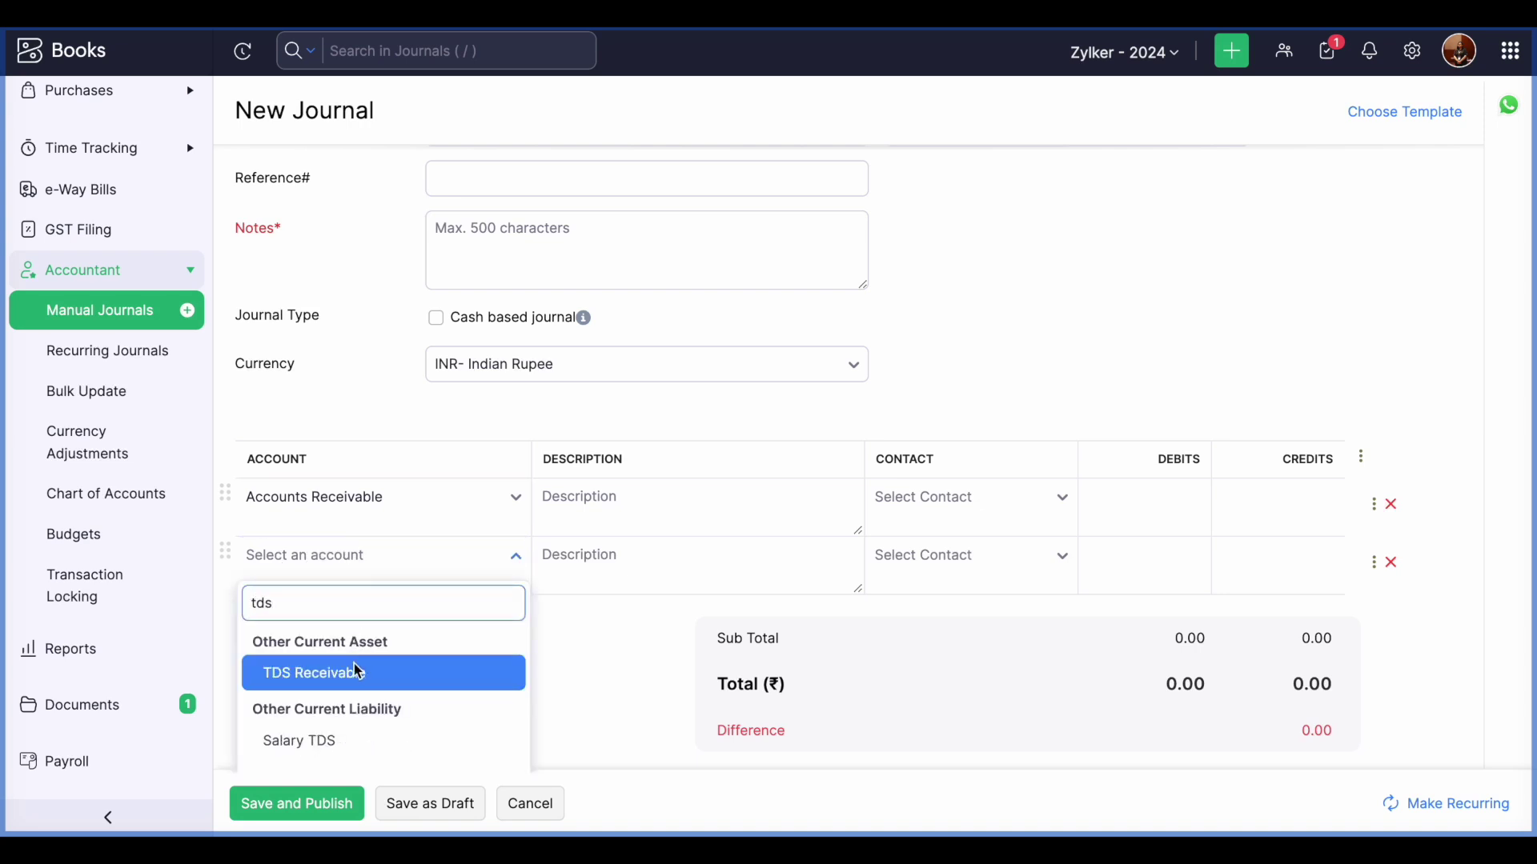
{"action": "left_click", "coordinate": [352, 672]}
Assign the first listed contact to both the Accounts Receivable and TDS Receivable rows of the journal
{"action": "left_click", "coordinate": [967, 507]}
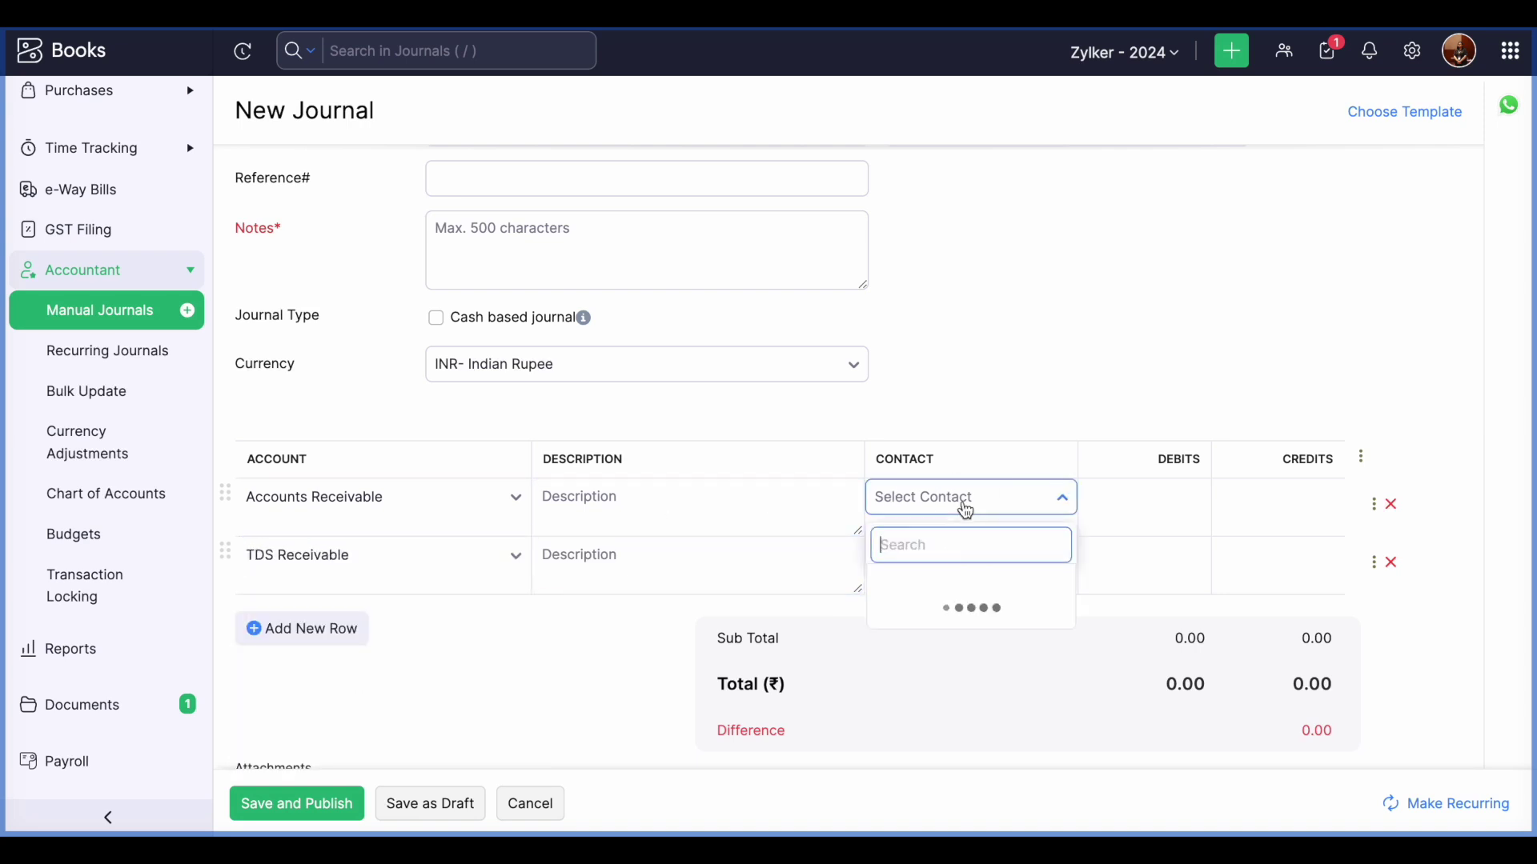
{"action": "left_click", "coordinate": [970, 586]}
{"action": "left_click", "coordinate": [1038, 560]}
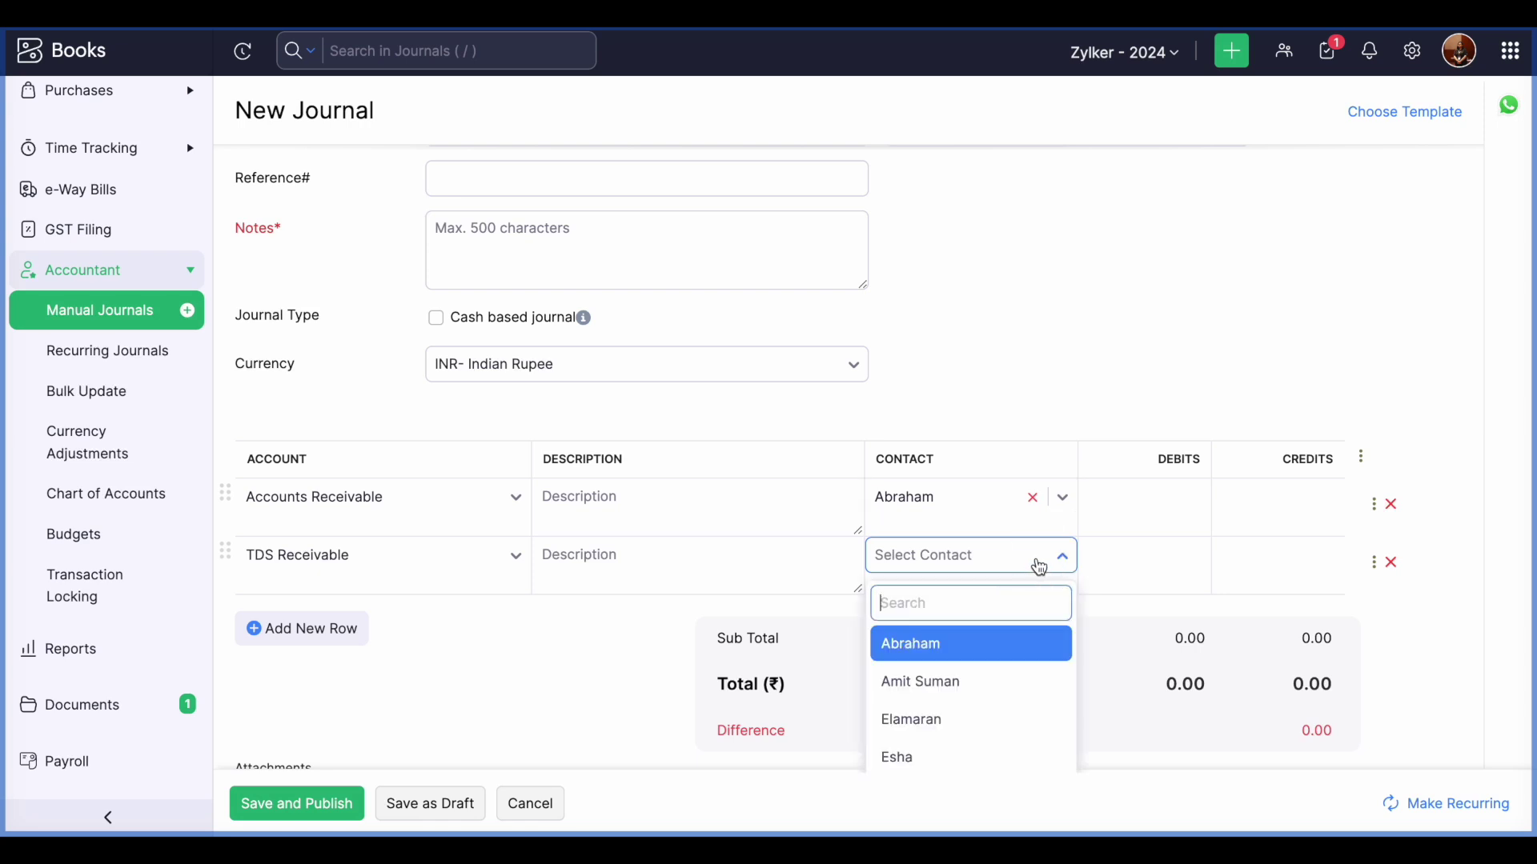
{"action": "left_click", "coordinate": [997, 654]}
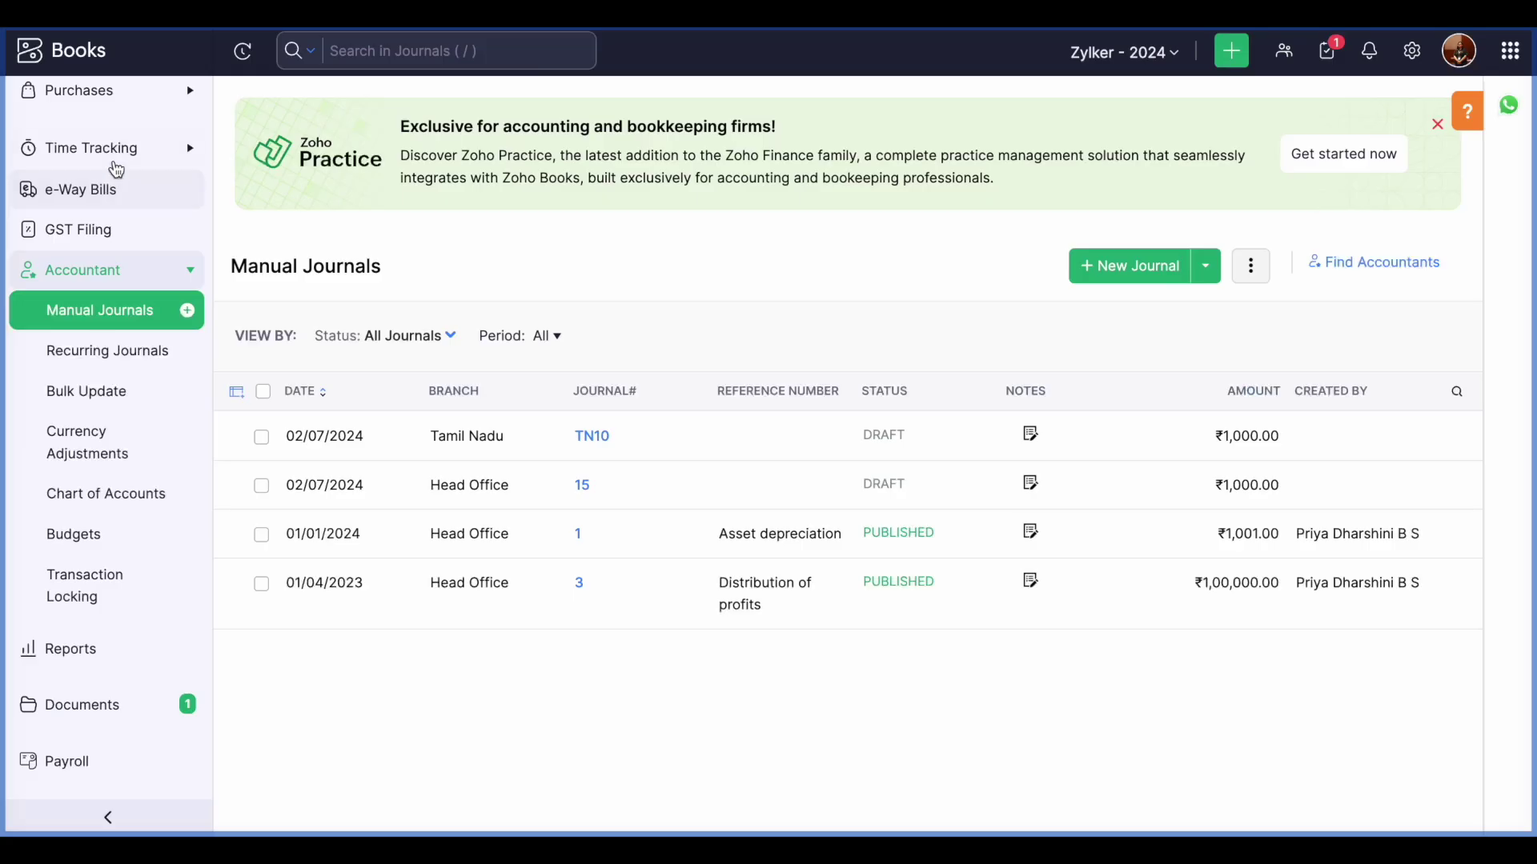
Open the list of payments received and start a new invoice payment
{"action": "scroll", "coordinate": [113, 161], "scroll_direction": "up", "scroll_amount": 3}
{"action": "left_click", "coordinate": [120, 254]}
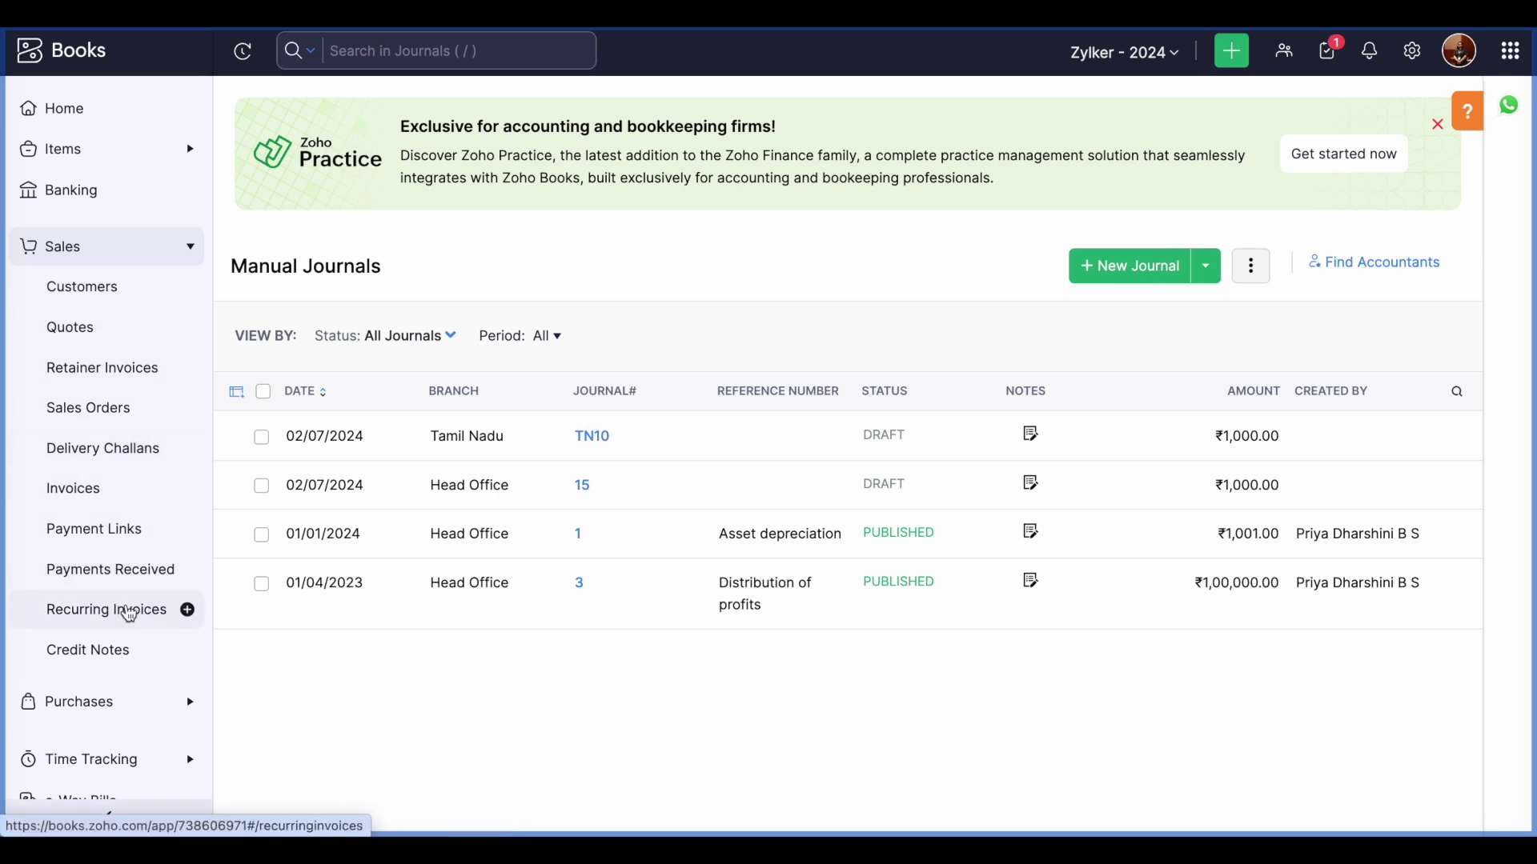
{"action": "left_click", "coordinate": [142, 584]}
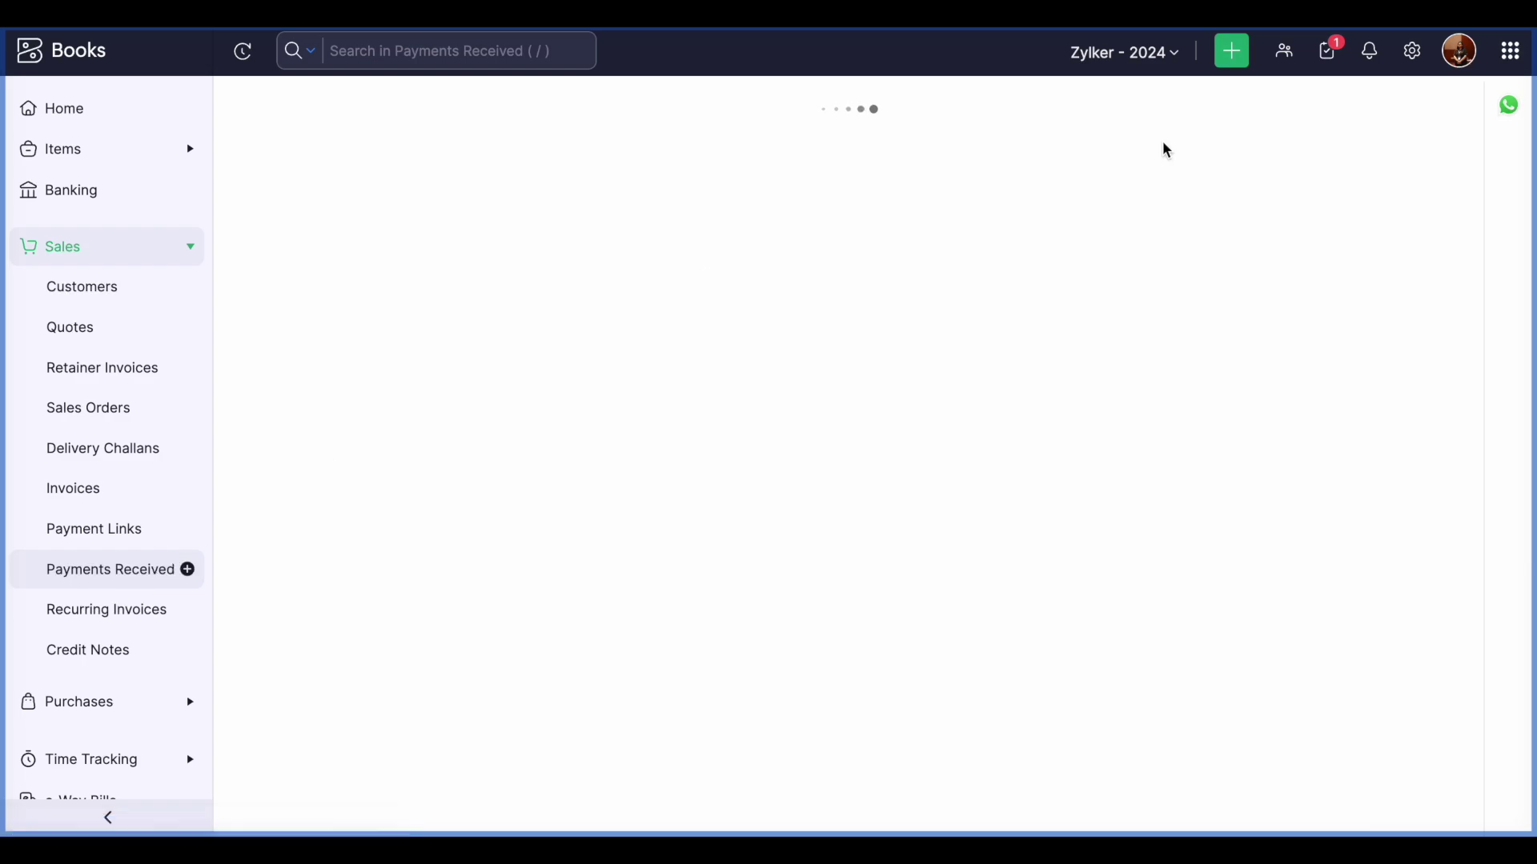
{"action": "left_click", "coordinate": [1284, 115]}
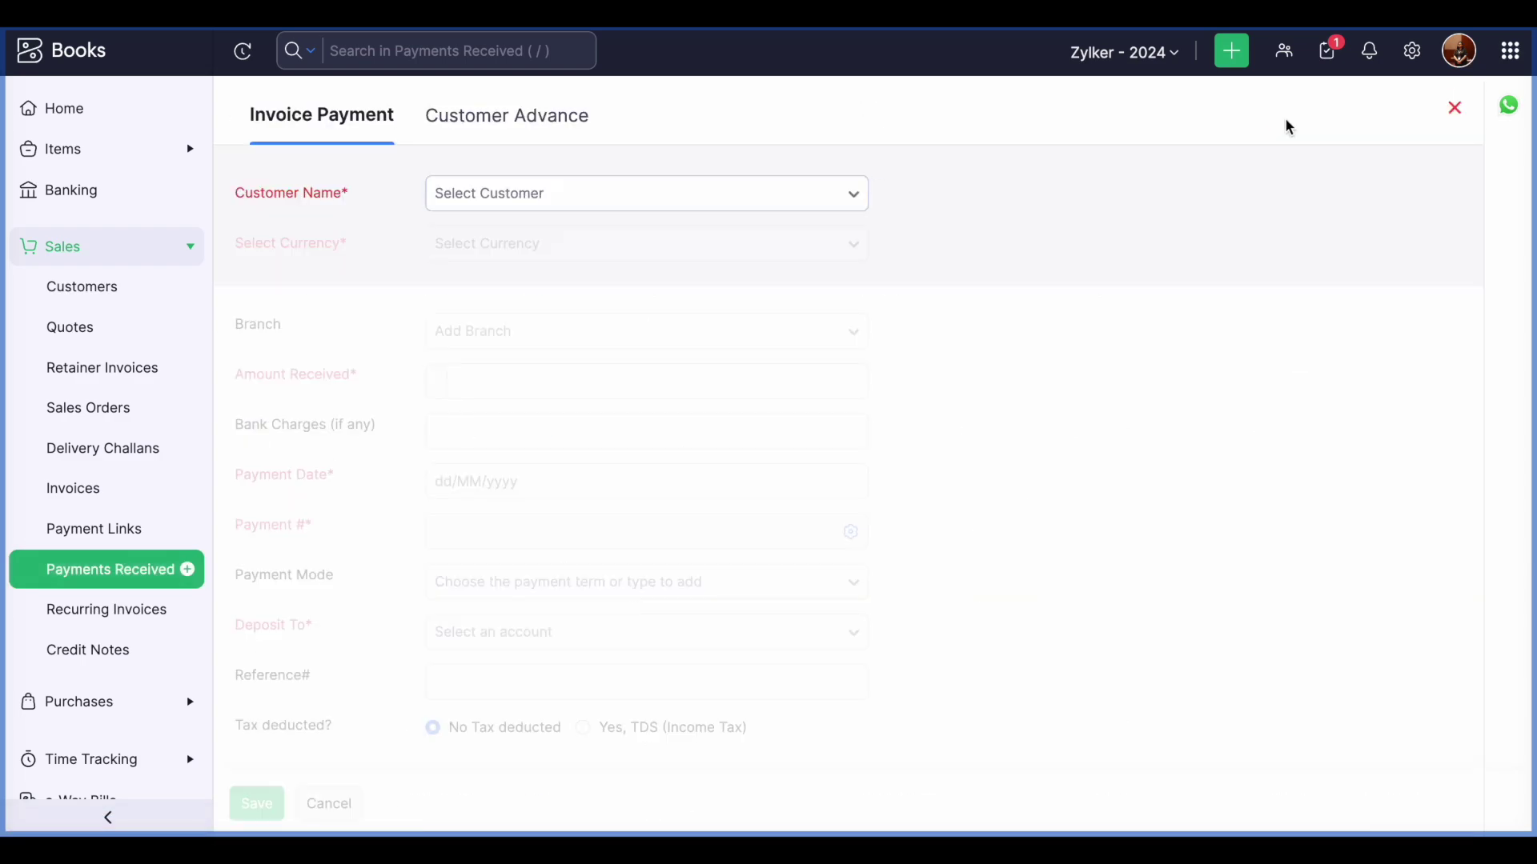
Select the first listed customer for the payment, examine the unpaid invoices, and discard the payment
{"action": "left_click", "coordinate": [582, 204]}
{"action": "left_click", "coordinate": [527, 286]}
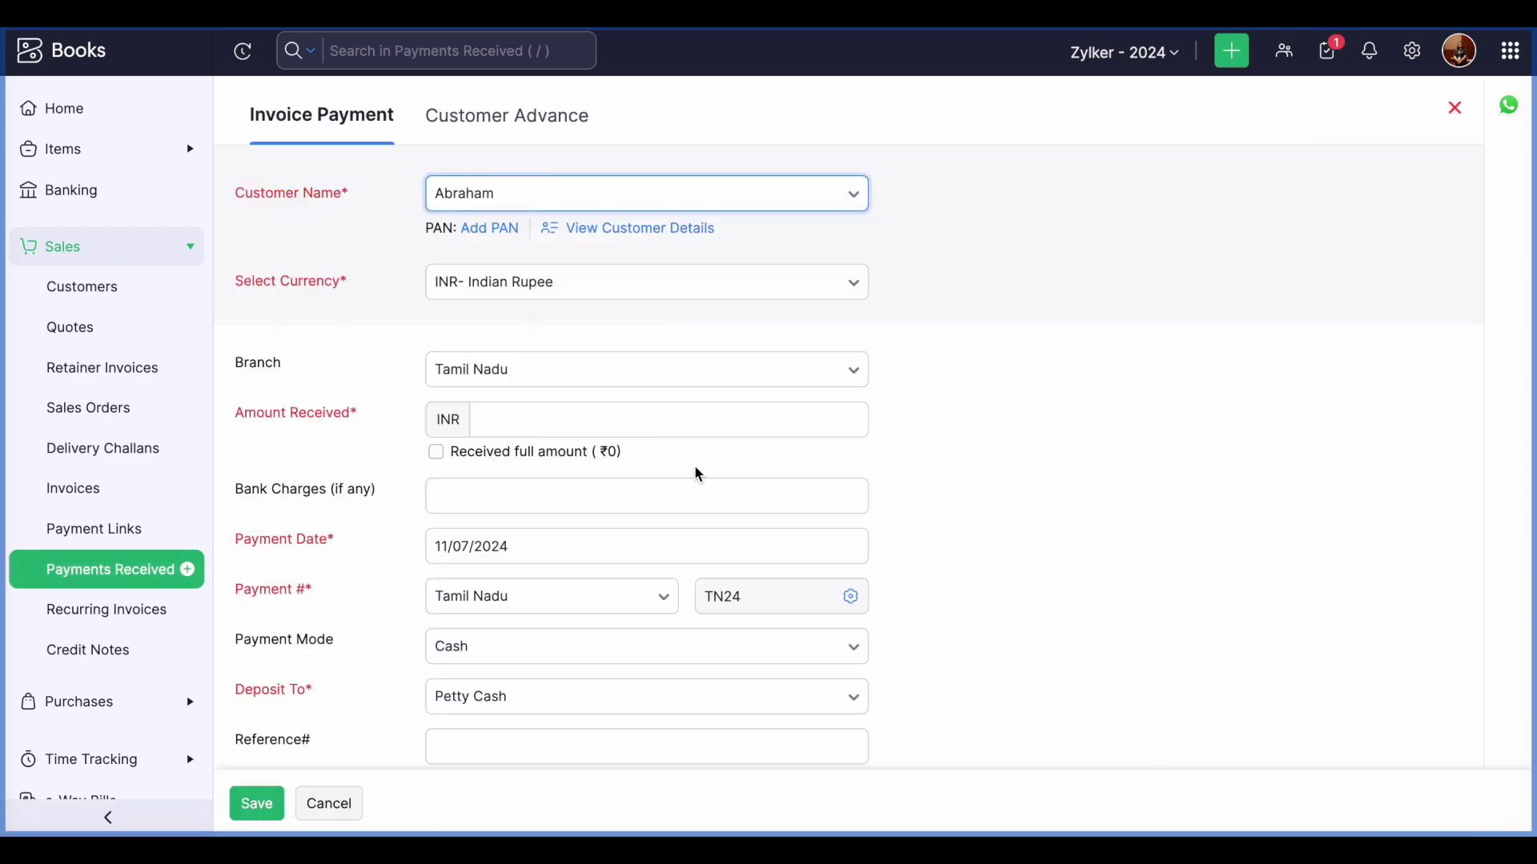
{"action": "scroll", "coordinate": [695, 469], "scroll_direction": "down", "scroll_amount": 7}
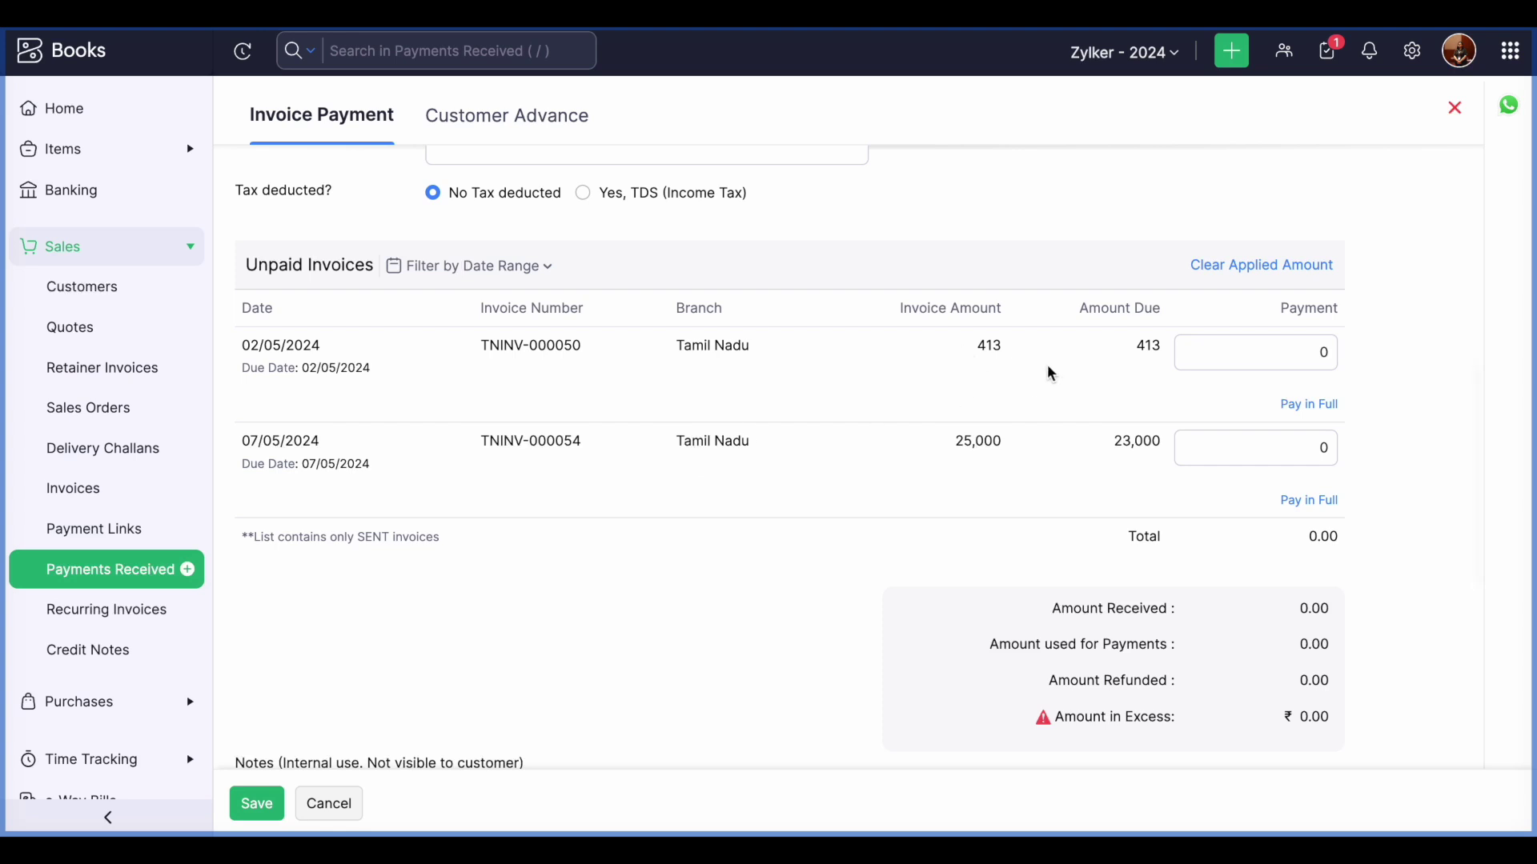
{"action": "scroll", "coordinate": [1093, 509], "scroll_direction": "up", "scroll_amount": 1}
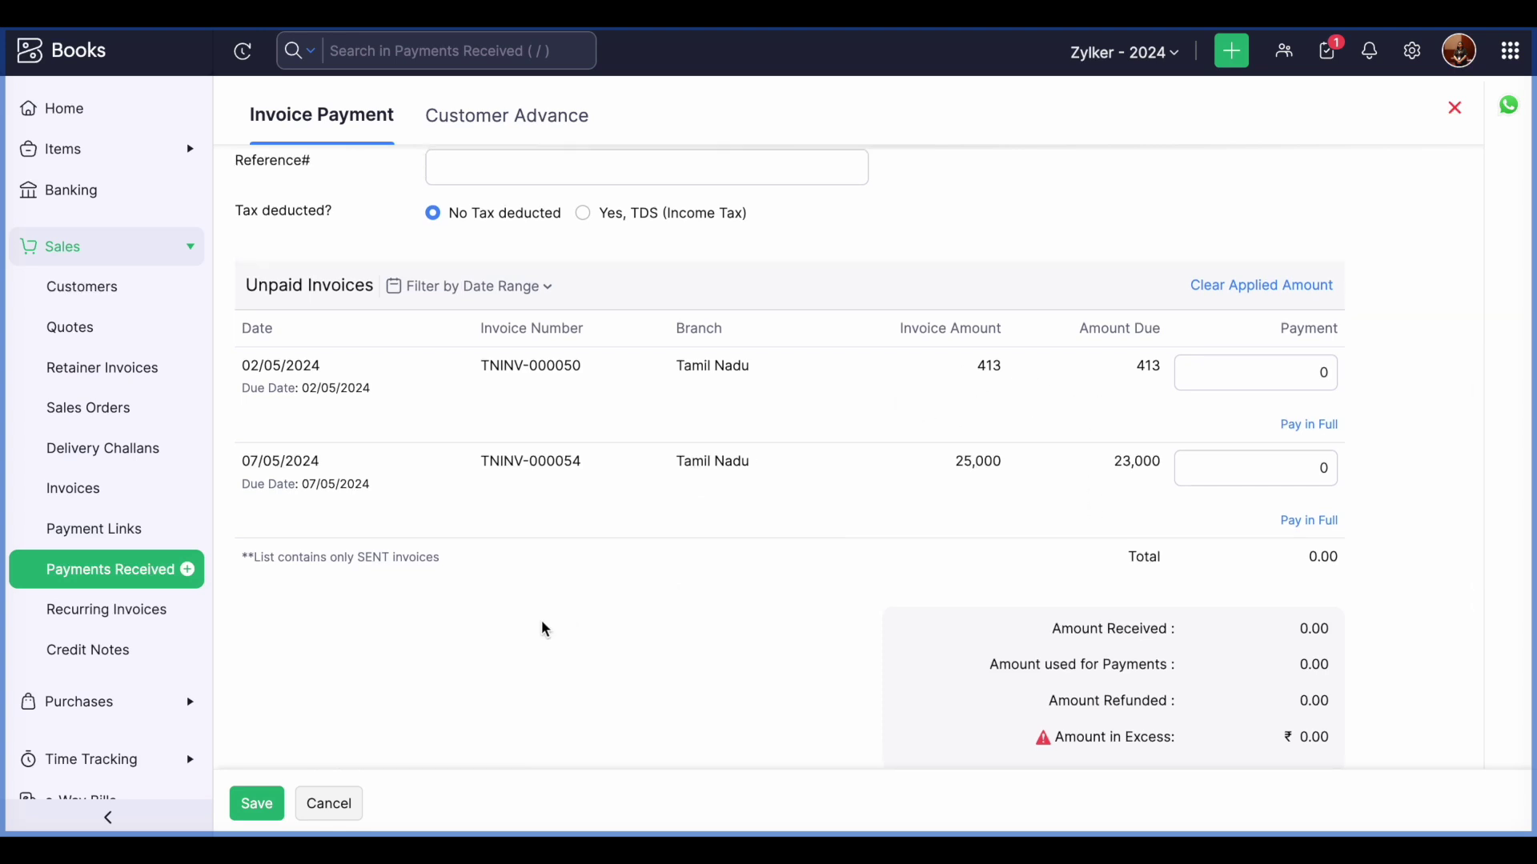
{"action": "left_click", "coordinate": [338, 809]}
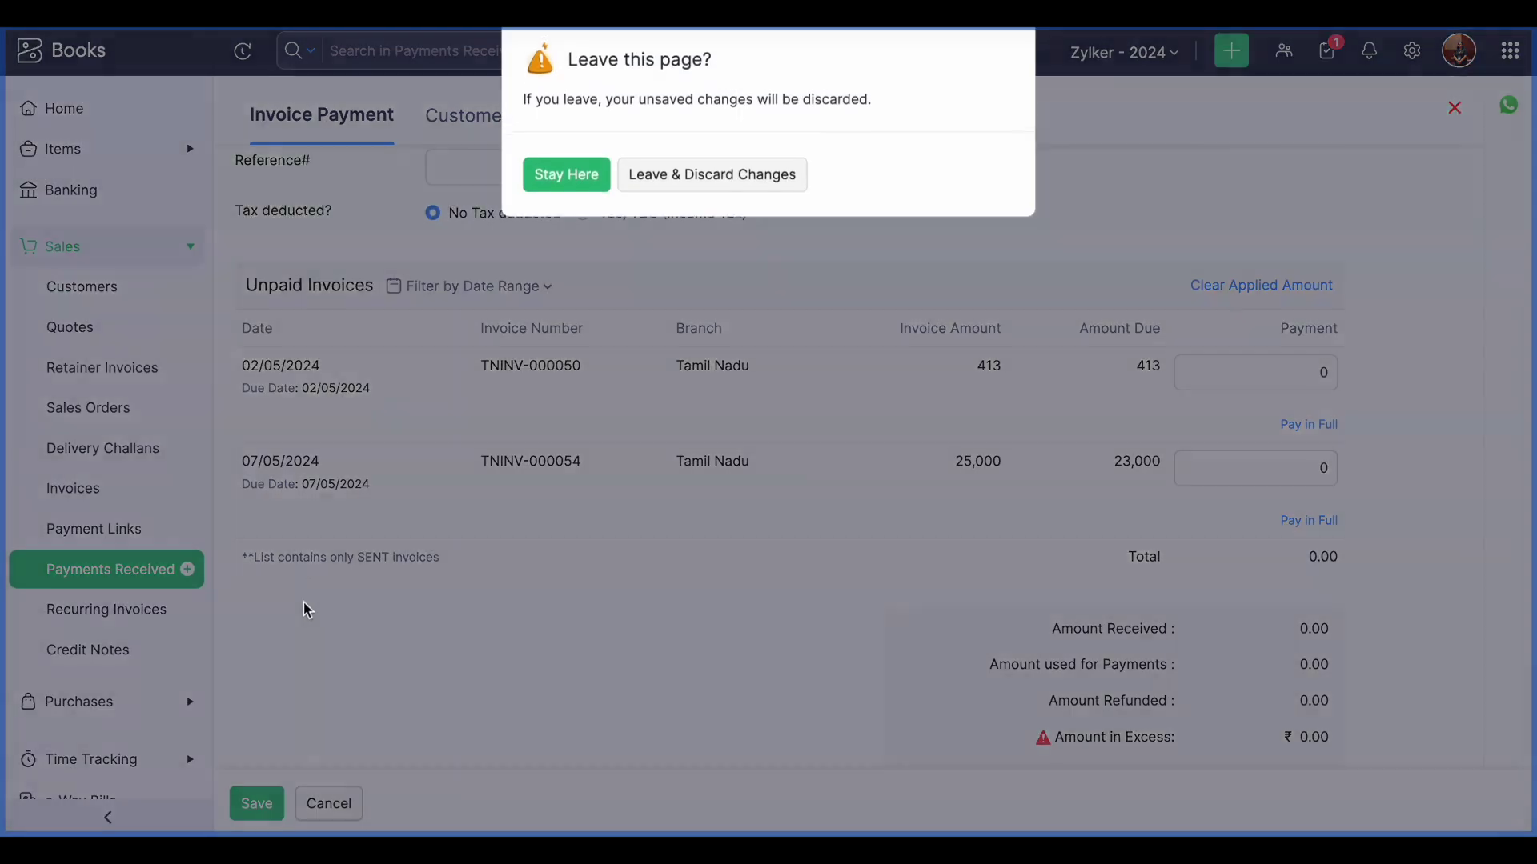
{"action": "left_click", "coordinate": [708, 182]}
Open the banking overview and show the ICICI account's uncategorized transactions
{"action": "left_click", "coordinate": [124, 193]}
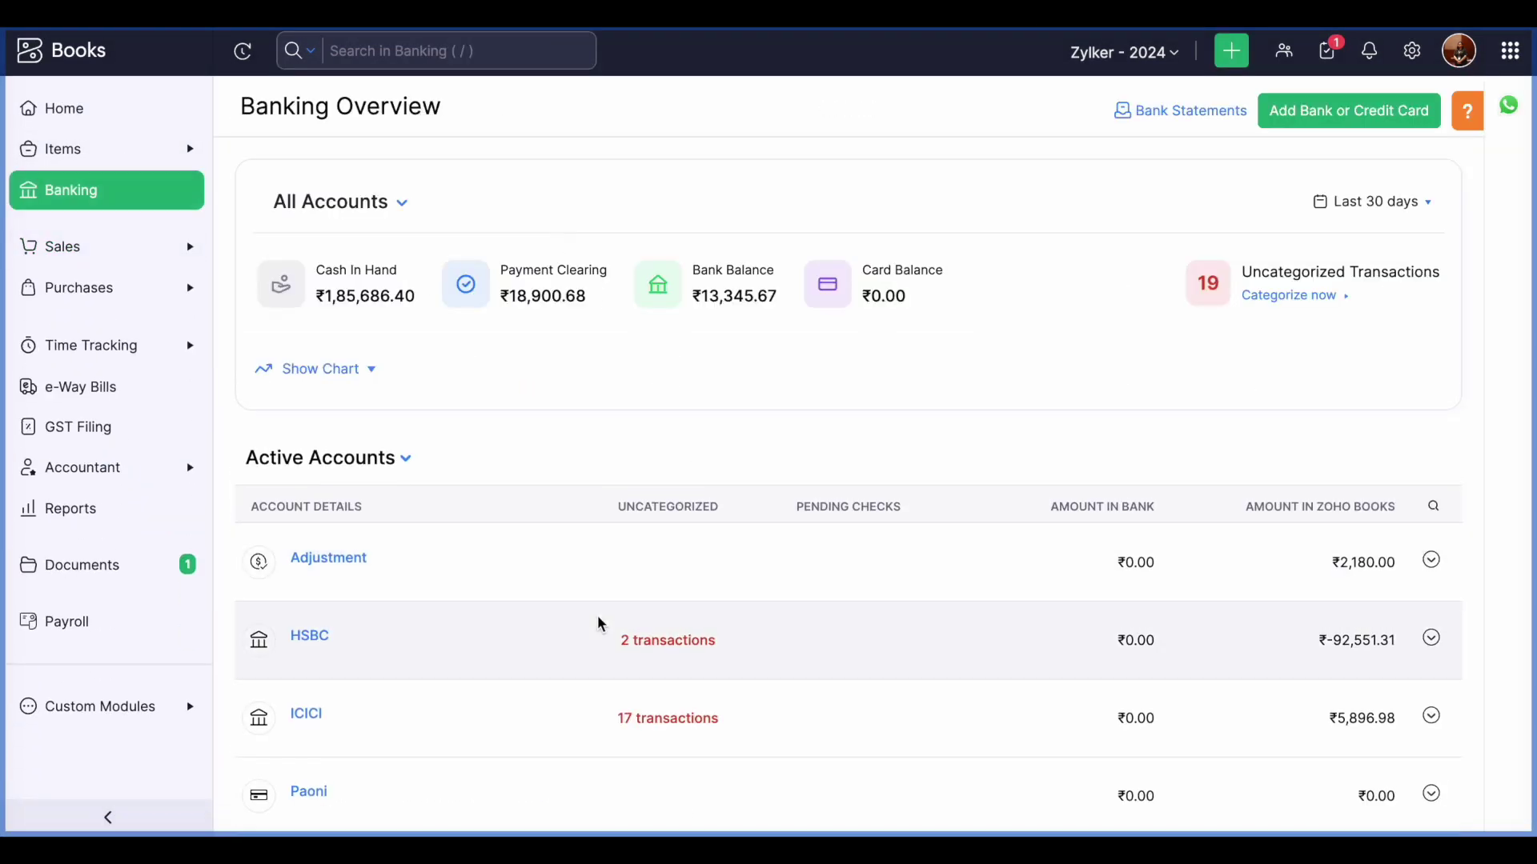
{"action": "scroll", "coordinate": [597, 625], "scroll_direction": "down", "scroll_amount": 1}
{"action": "left_click", "coordinate": [667, 644]}
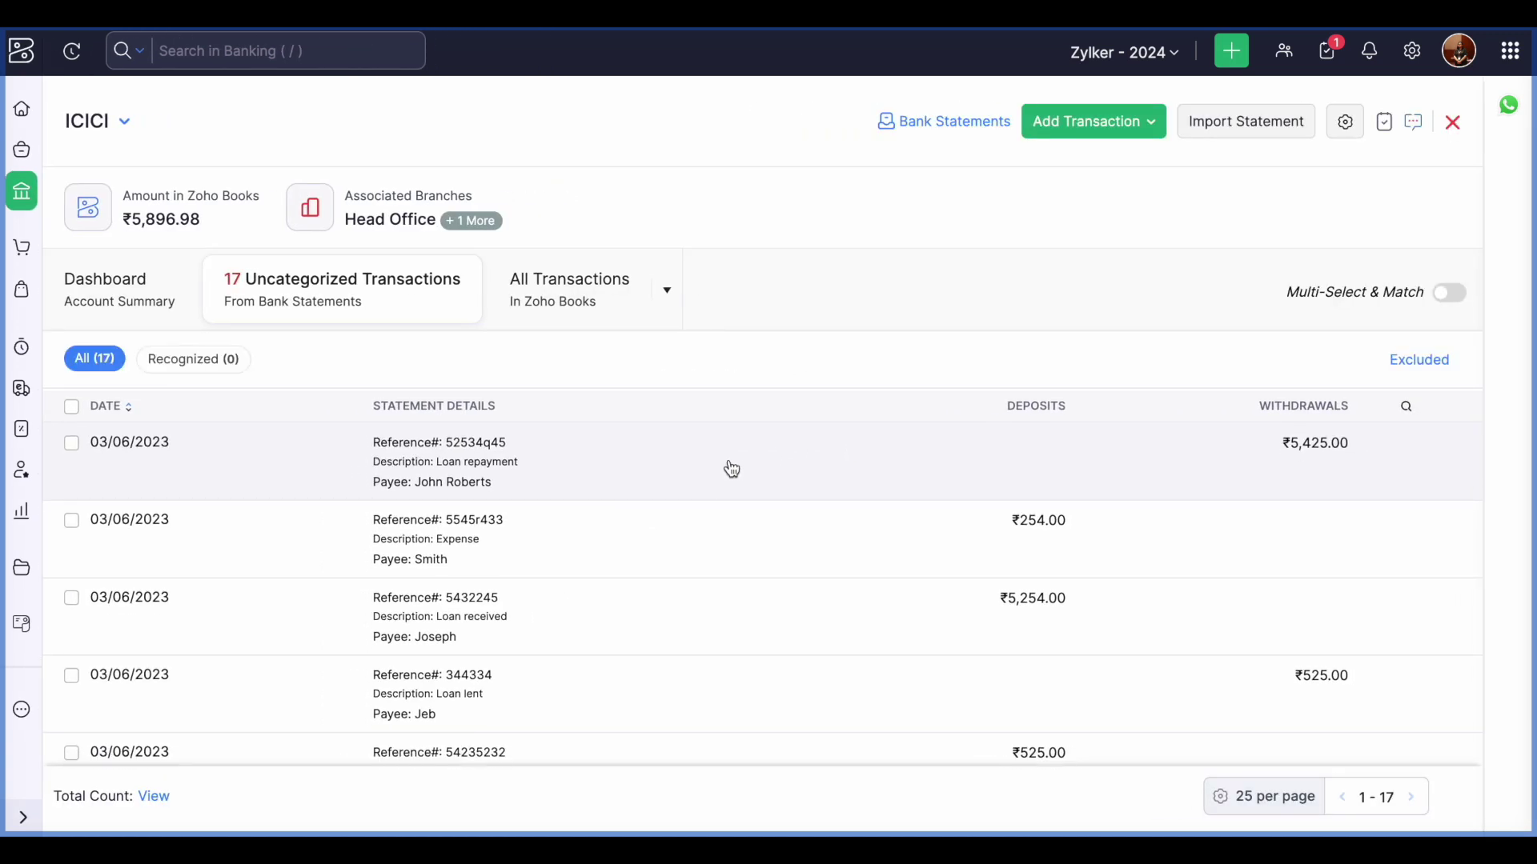
Open the ₹254.00 deposit for manual categorization and set its category to Customer Payment
{"action": "left_click", "coordinate": [889, 516]}
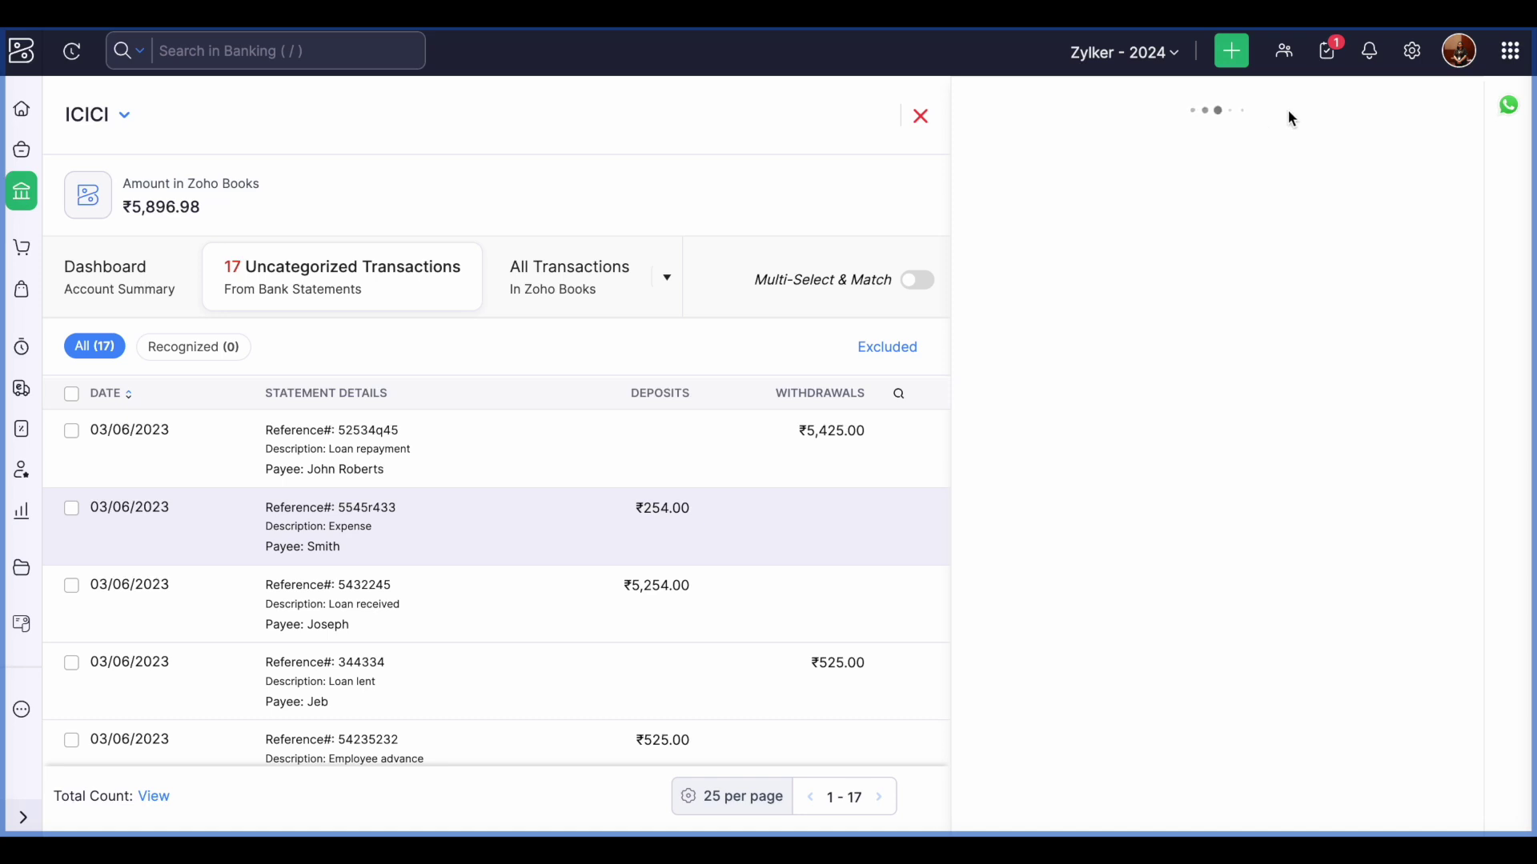
{"action": "left_click", "coordinate": [1263, 164]}
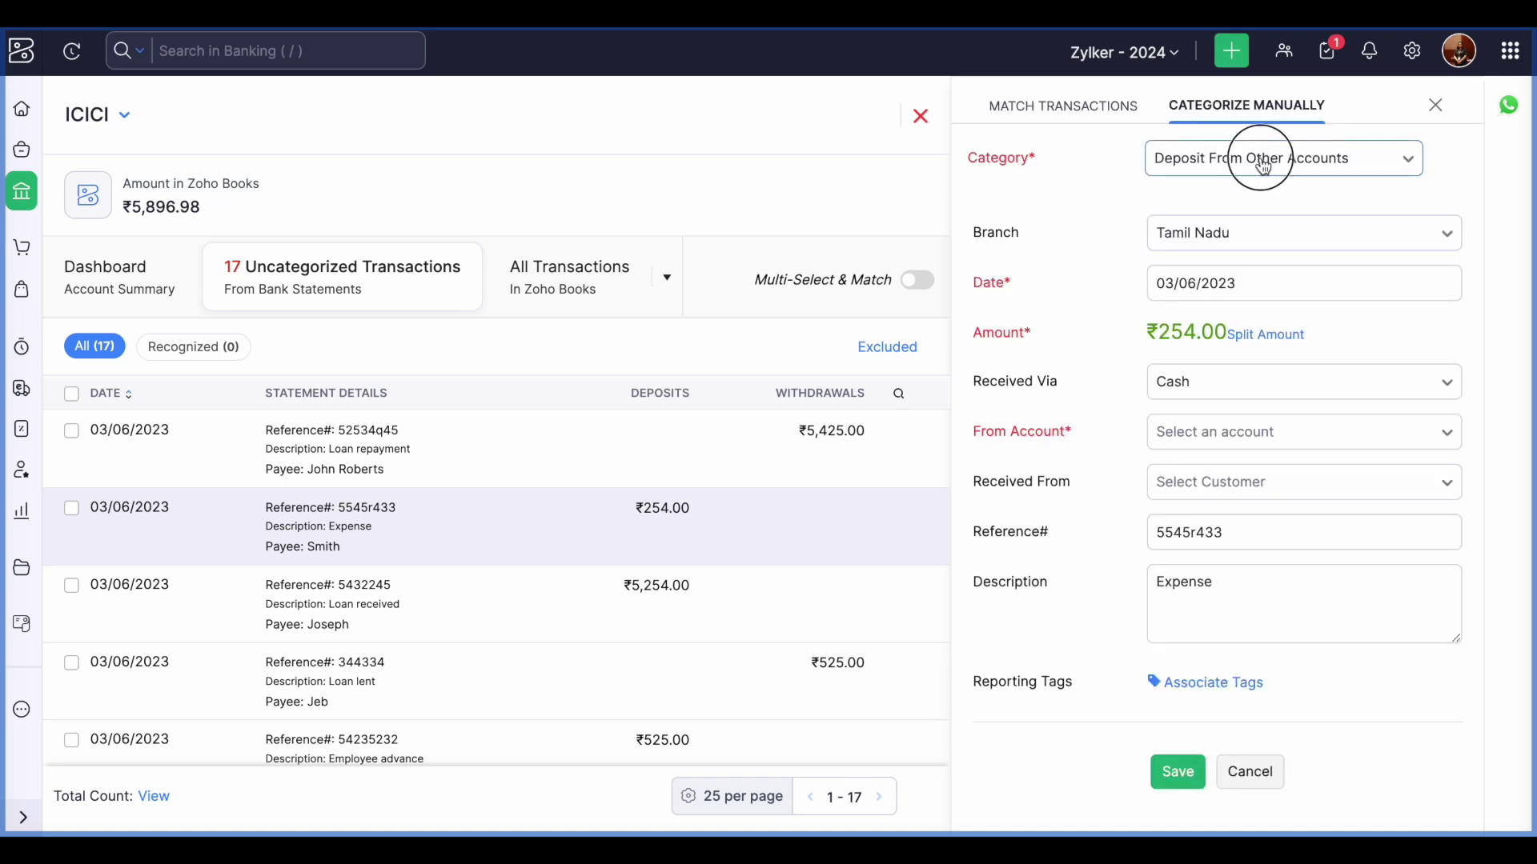
{"action": "scroll", "coordinate": [1185, 244], "scroll_direction": "up", "scroll_amount": 2}
{"action": "left_click", "coordinate": [1164, 281]}
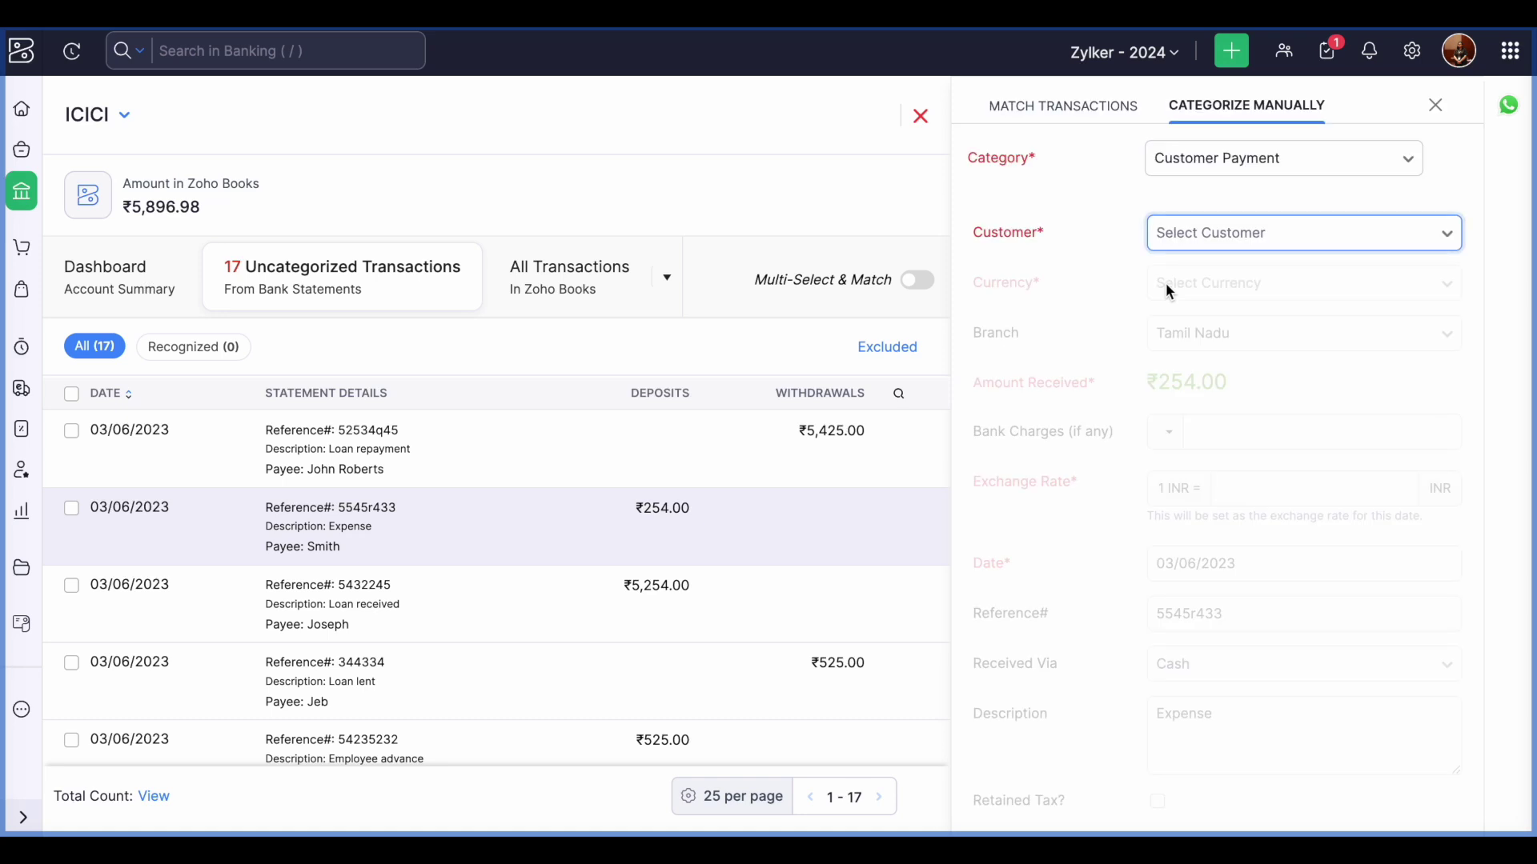
Select the first listed customer for the deposit, examine the unpaid invoices, and close the categorization without saving
{"action": "left_click", "coordinate": [1240, 246]}
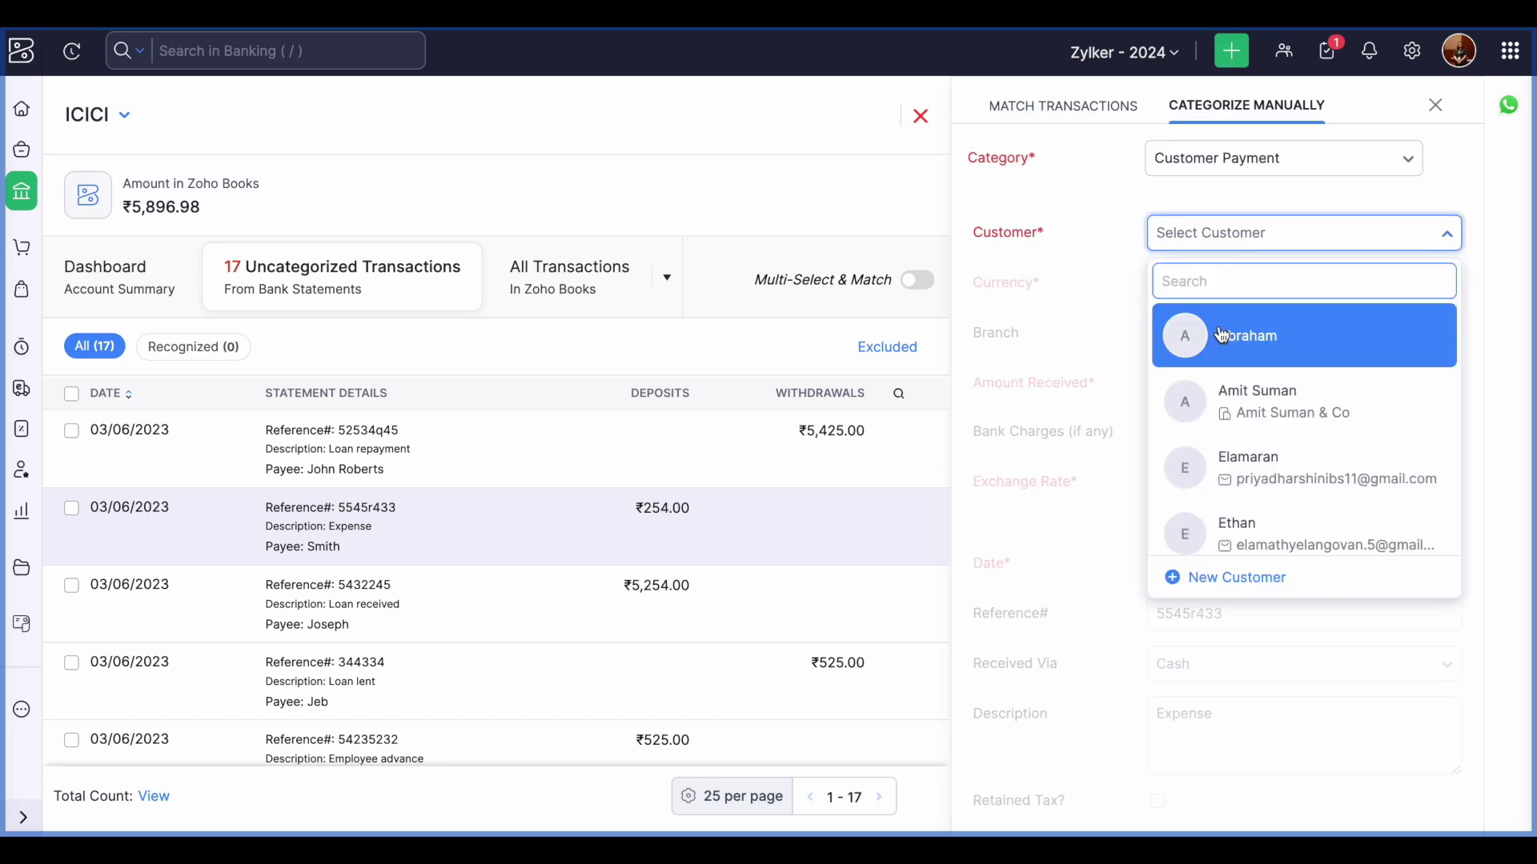
{"action": "left_click", "coordinate": [1222, 348]}
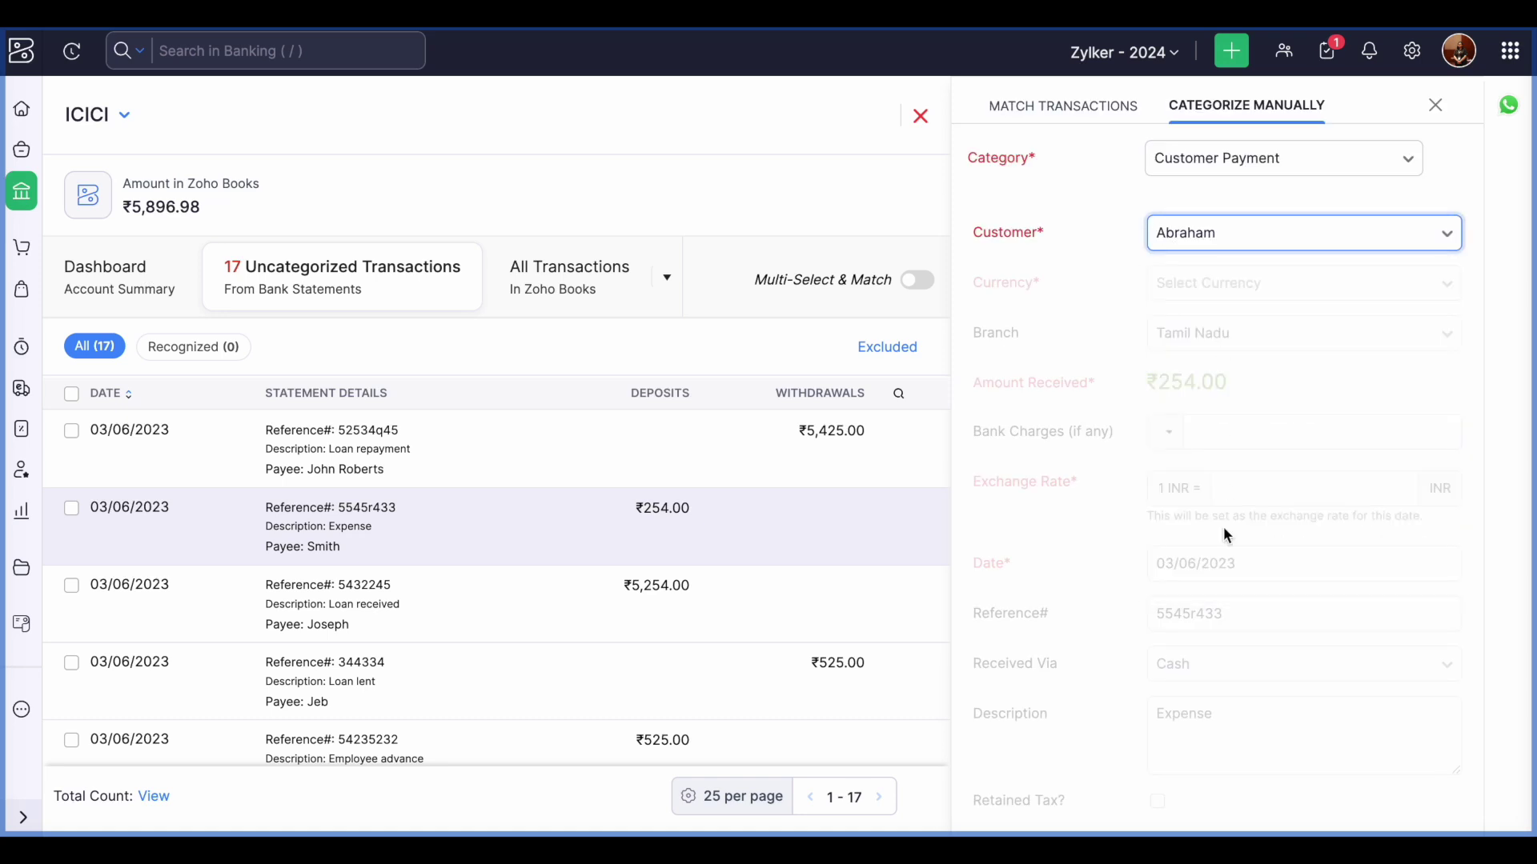
{"action": "scroll", "coordinate": [1223, 526], "scroll_direction": "down", "scroll_amount": 4}
{"action": "scroll", "coordinate": [1223, 526], "scroll_direction": "down", "scroll_amount": 3}
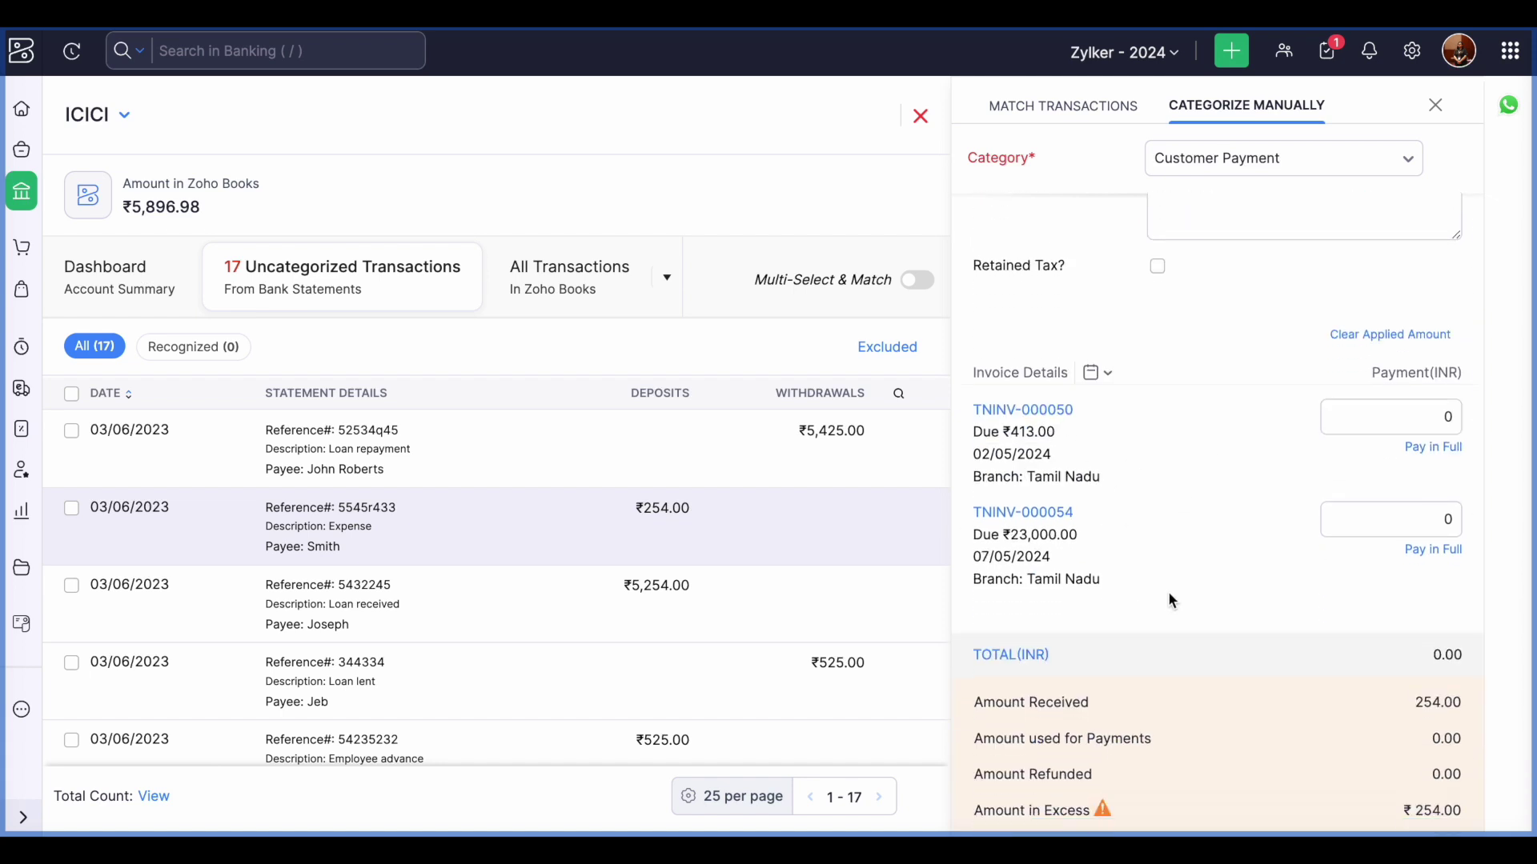
{"action": "left_click", "coordinate": [1435, 107]}
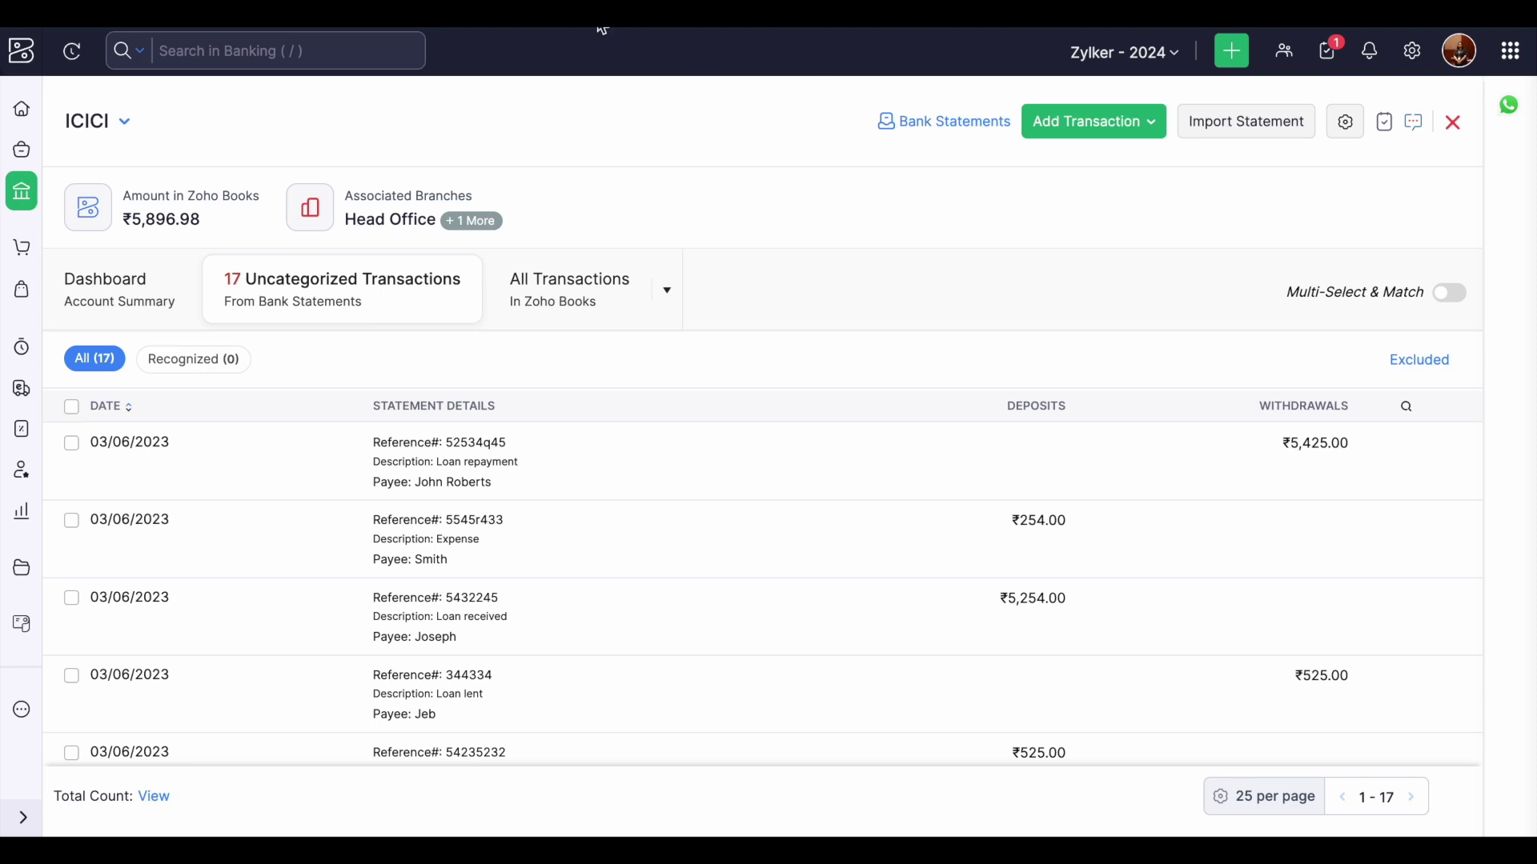
Open the Reports Center, browse the report categories and show the Projects and Timesheet reports
{"action": "left_click", "coordinate": [23, 511]}
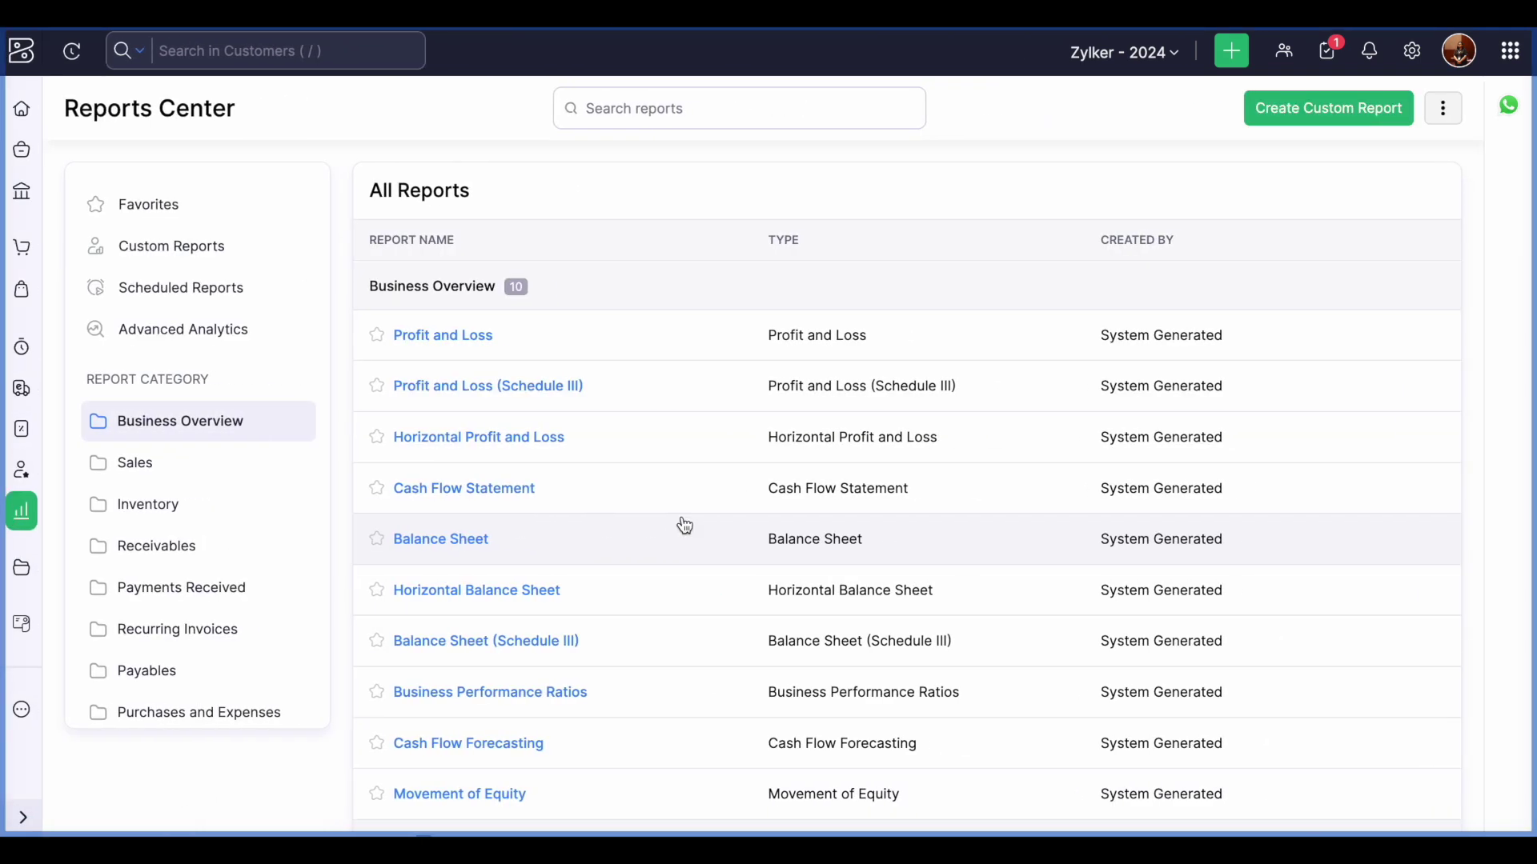
{"action": "scroll", "coordinate": [174, 631], "scroll_direction": "down", "scroll_amount": 3}
{"action": "scroll", "coordinate": [176, 631], "scroll_direction": "down", "scroll_amount": 3}
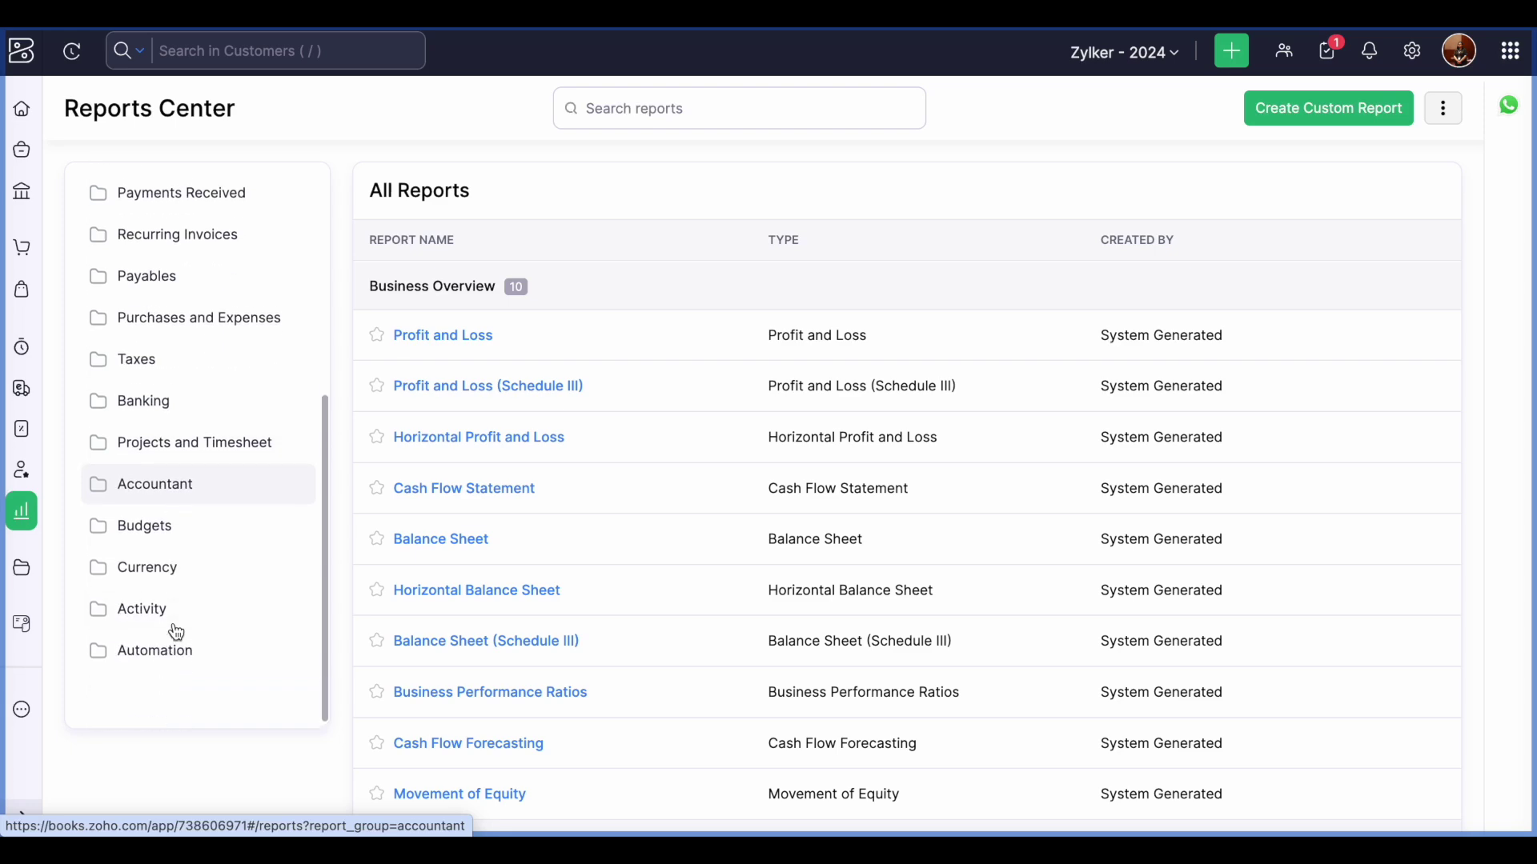
{"action": "scroll", "coordinate": [176, 631], "scroll_direction": "down", "scroll_amount": 1}
{"action": "scroll", "coordinate": [241, 444], "scroll_direction": "up", "scroll_amount": 3}
{"action": "scroll", "coordinate": [232, 496], "scroll_direction": "up", "scroll_amount": 3}
{"action": "scroll", "coordinate": [210, 576], "scroll_direction": "down", "scroll_amount": 5}
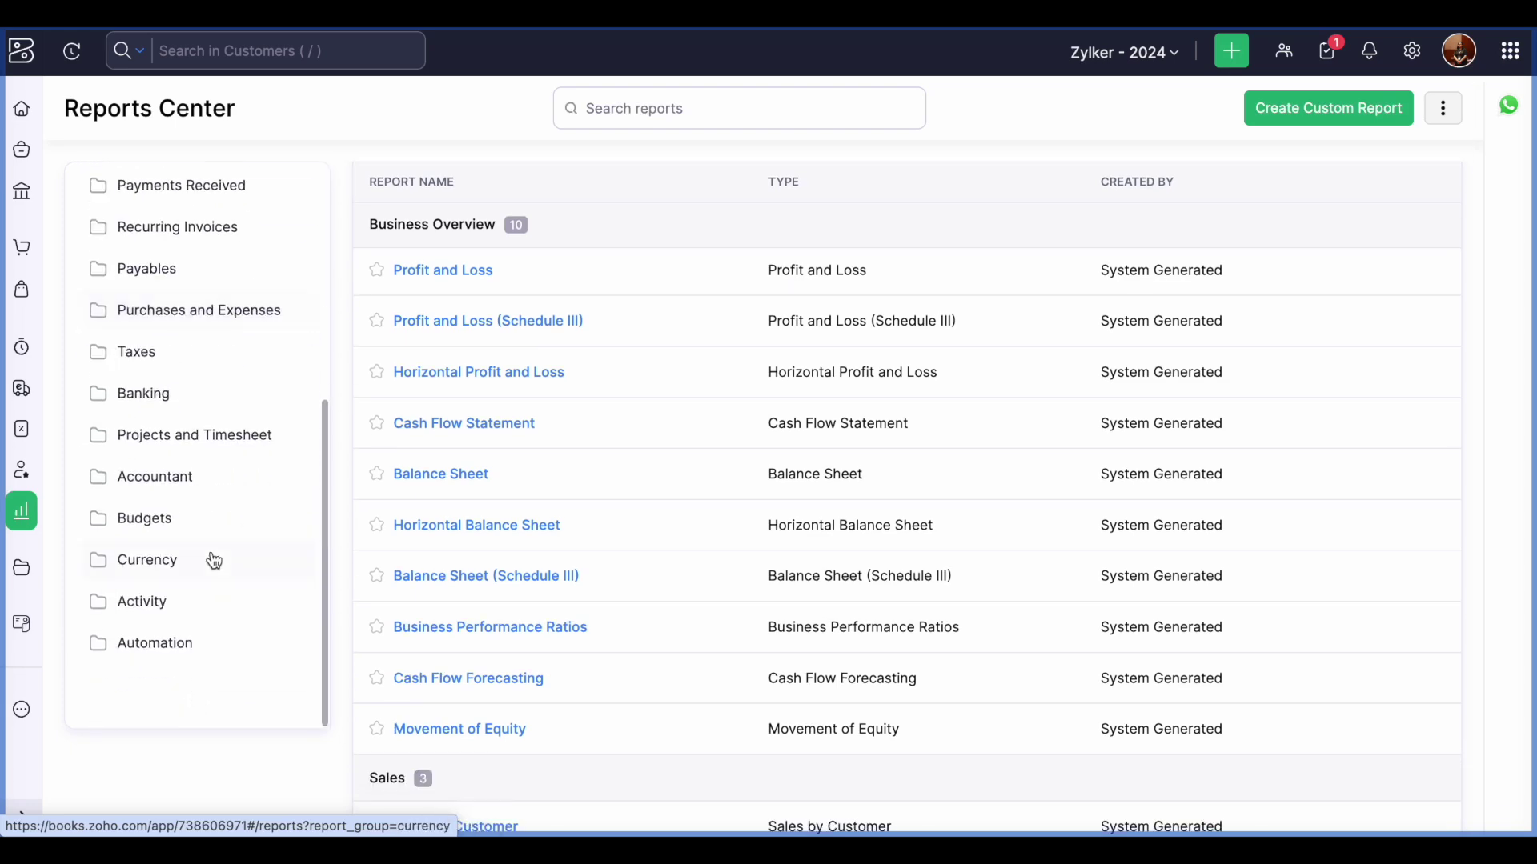
{"action": "left_click", "coordinate": [216, 439]}
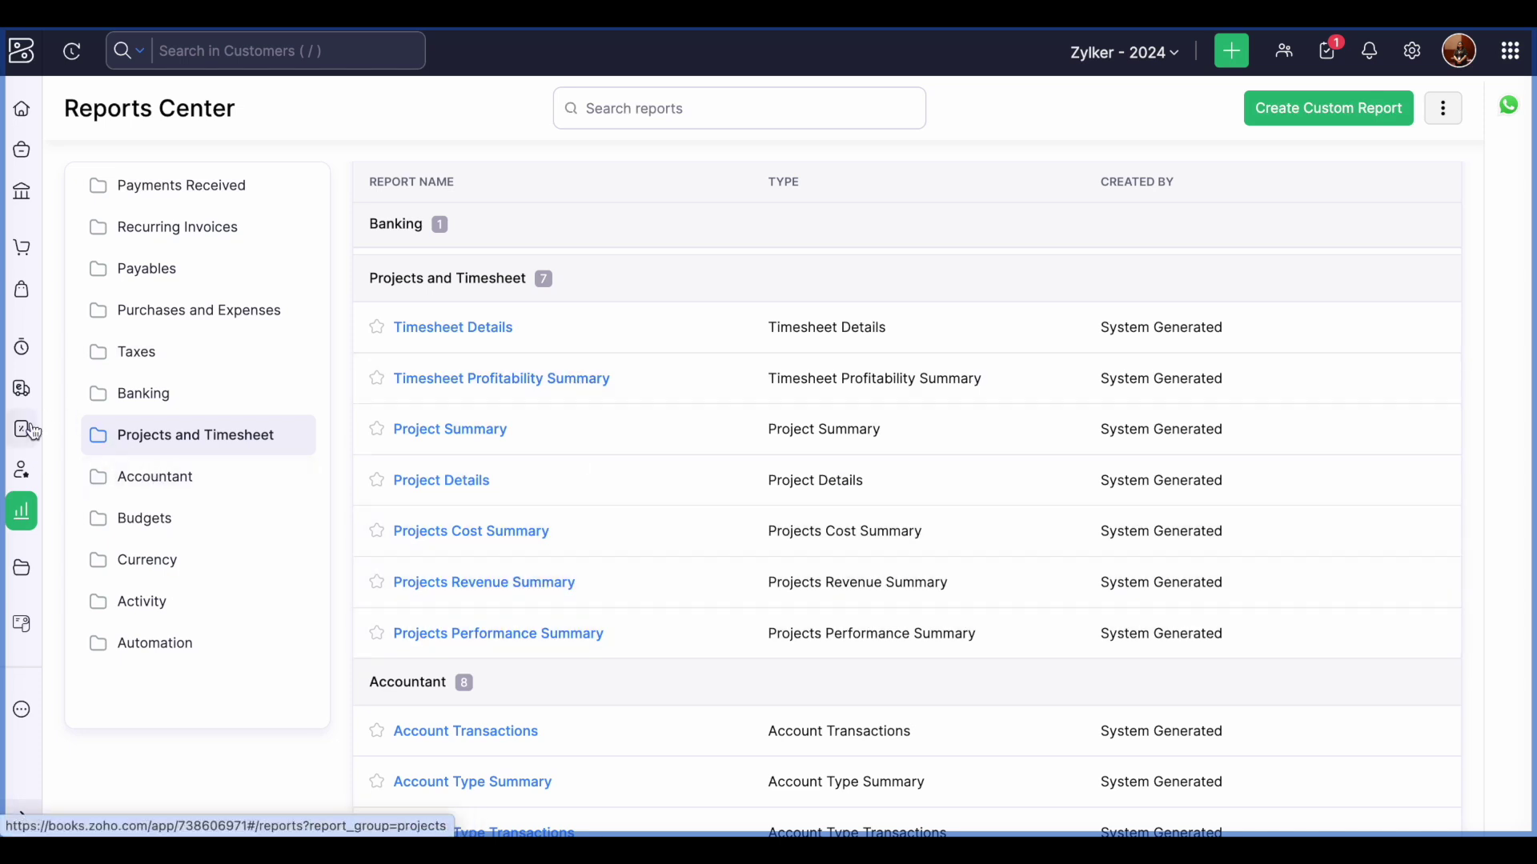
Open Project RED from the time tracking projects list
{"action": "left_click", "coordinate": [21, 470]}
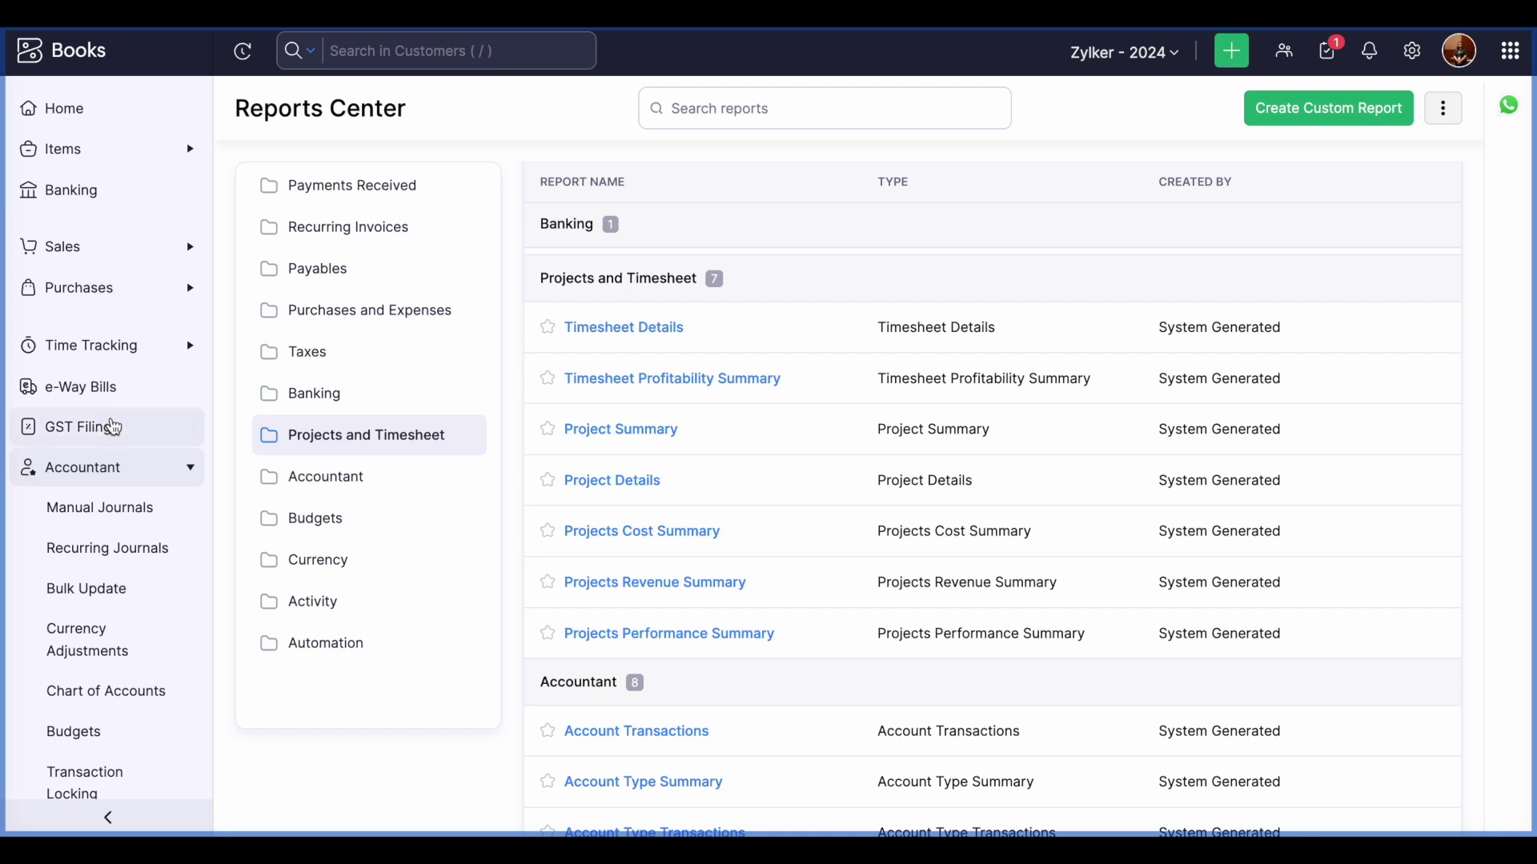
{"action": "left_click", "coordinate": [127, 349]}
{"action": "left_click", "coordinate": [127, 385]}
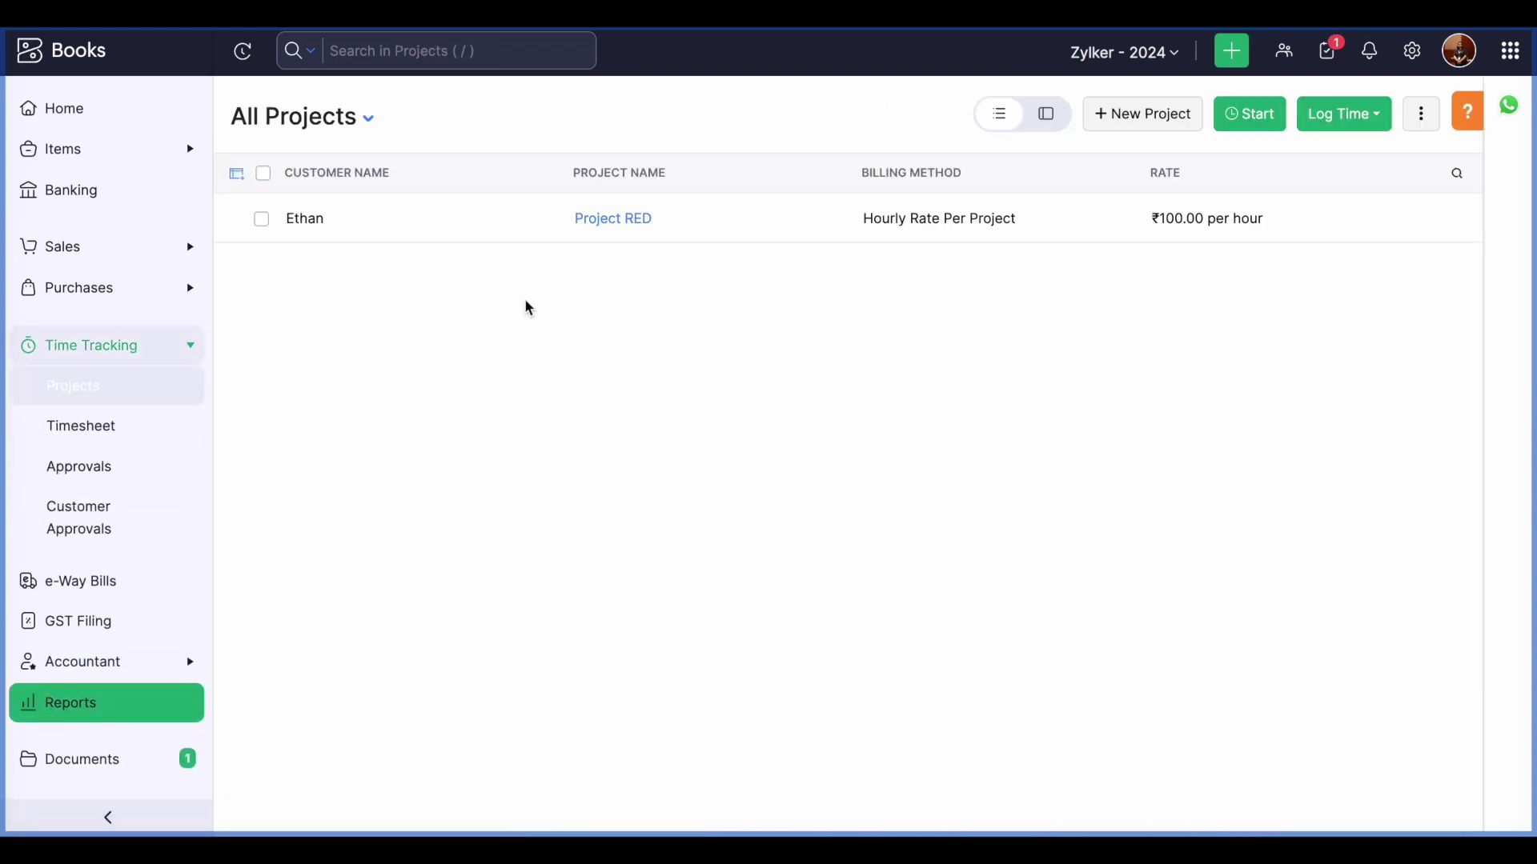
{"action": "left_click", "coordinate": [516, 231]}
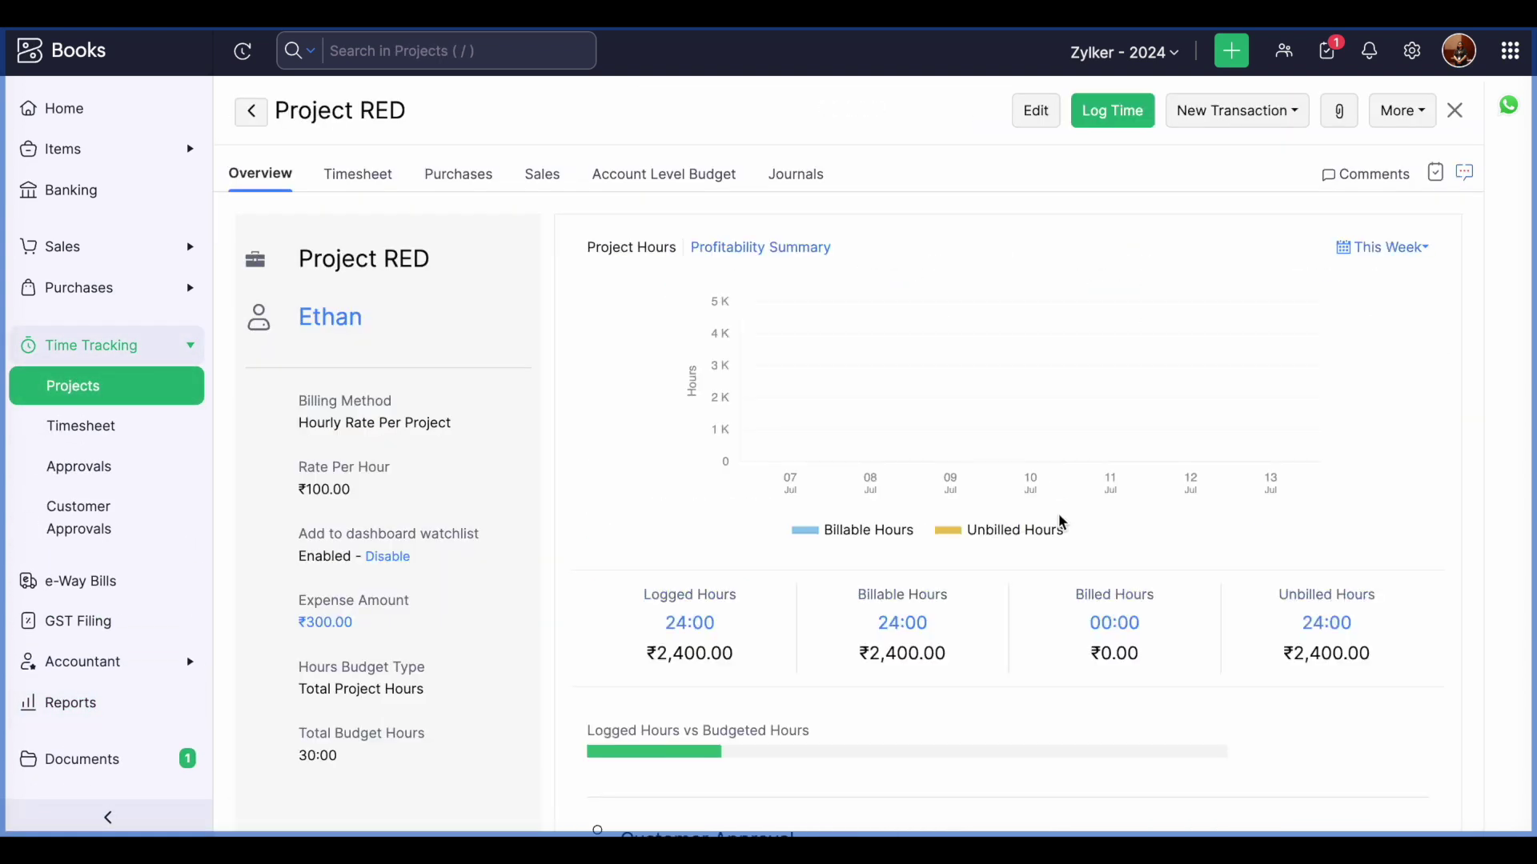
Show Project RED's profitability summary and examine the project's Profit and Loss report
{"action": "left_click", "coordinate": [804, 247]}
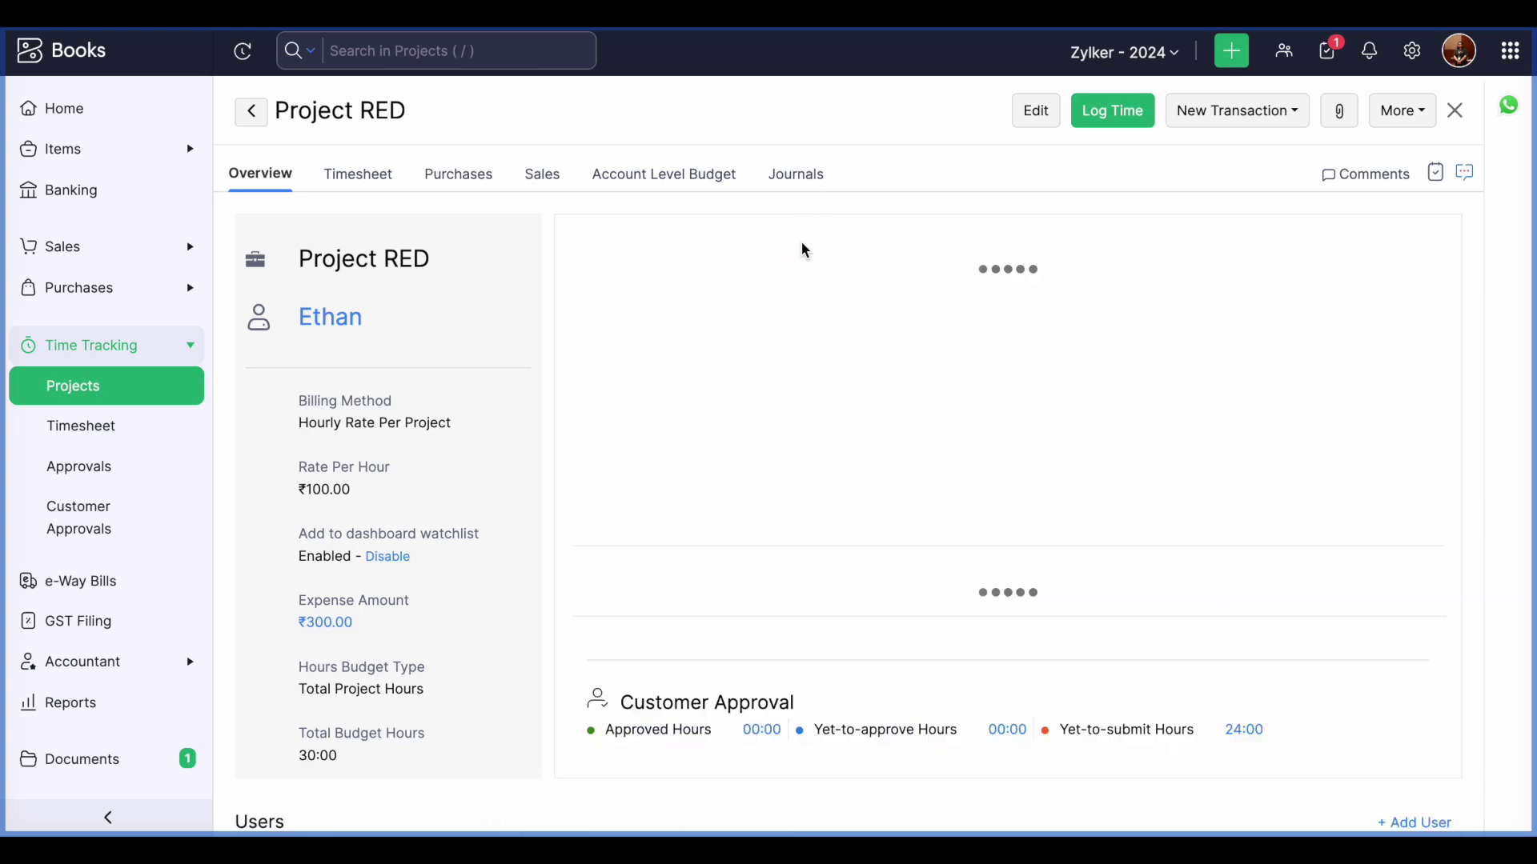
{"action": "left_click", "coordinate": [1259, 534]}
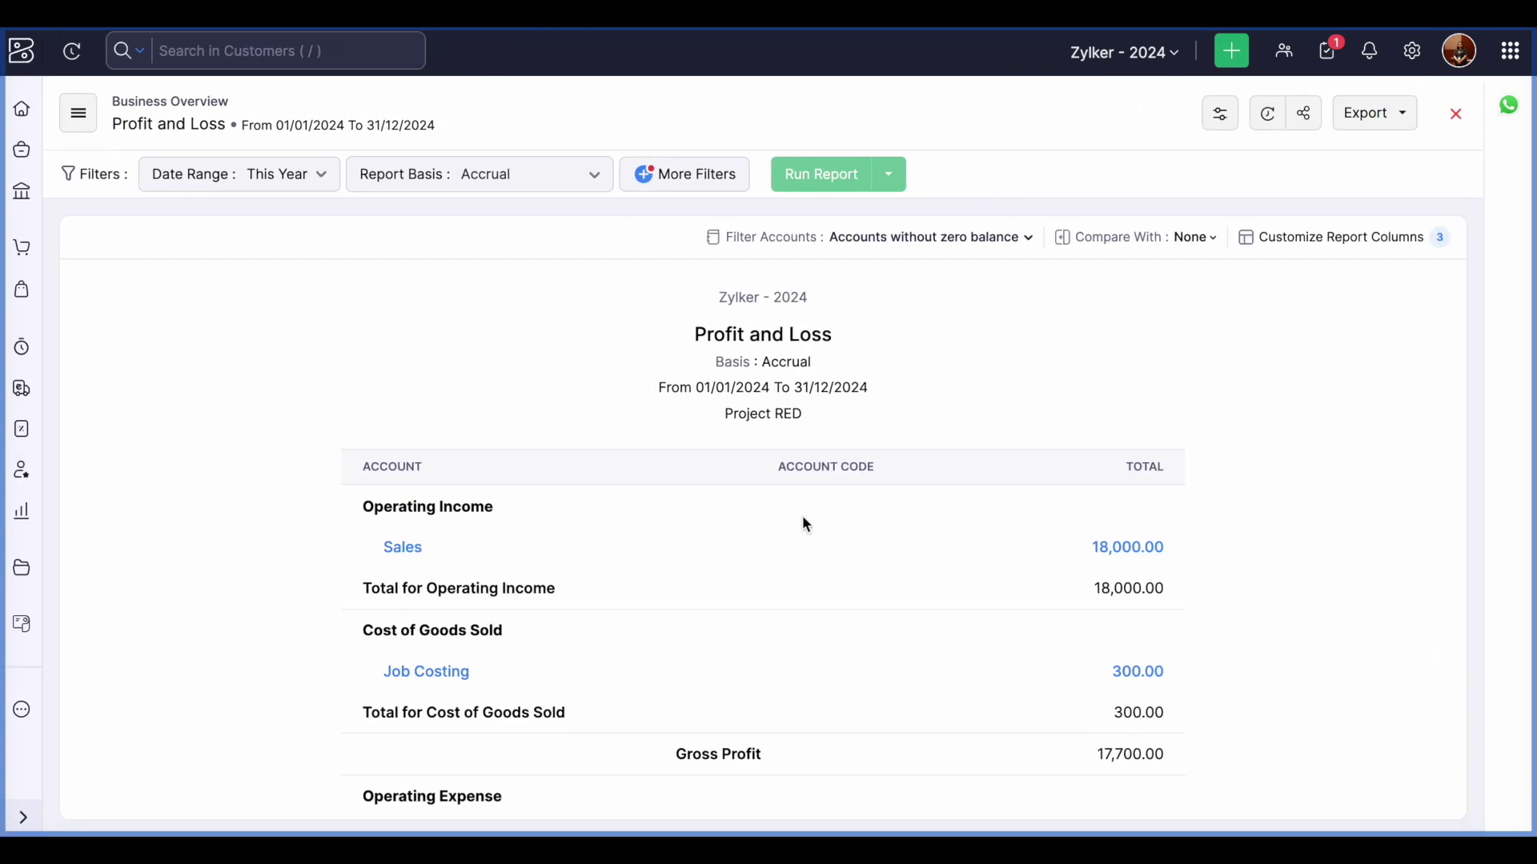
{"action": "scroll", "coordinate": [804, 525], "scroll_direction": "down", "scroll_amount": 1}
{"action": "scroll", "coordinate": [599, 513], "scroll_direction": "up", "scroll_amount": 1}
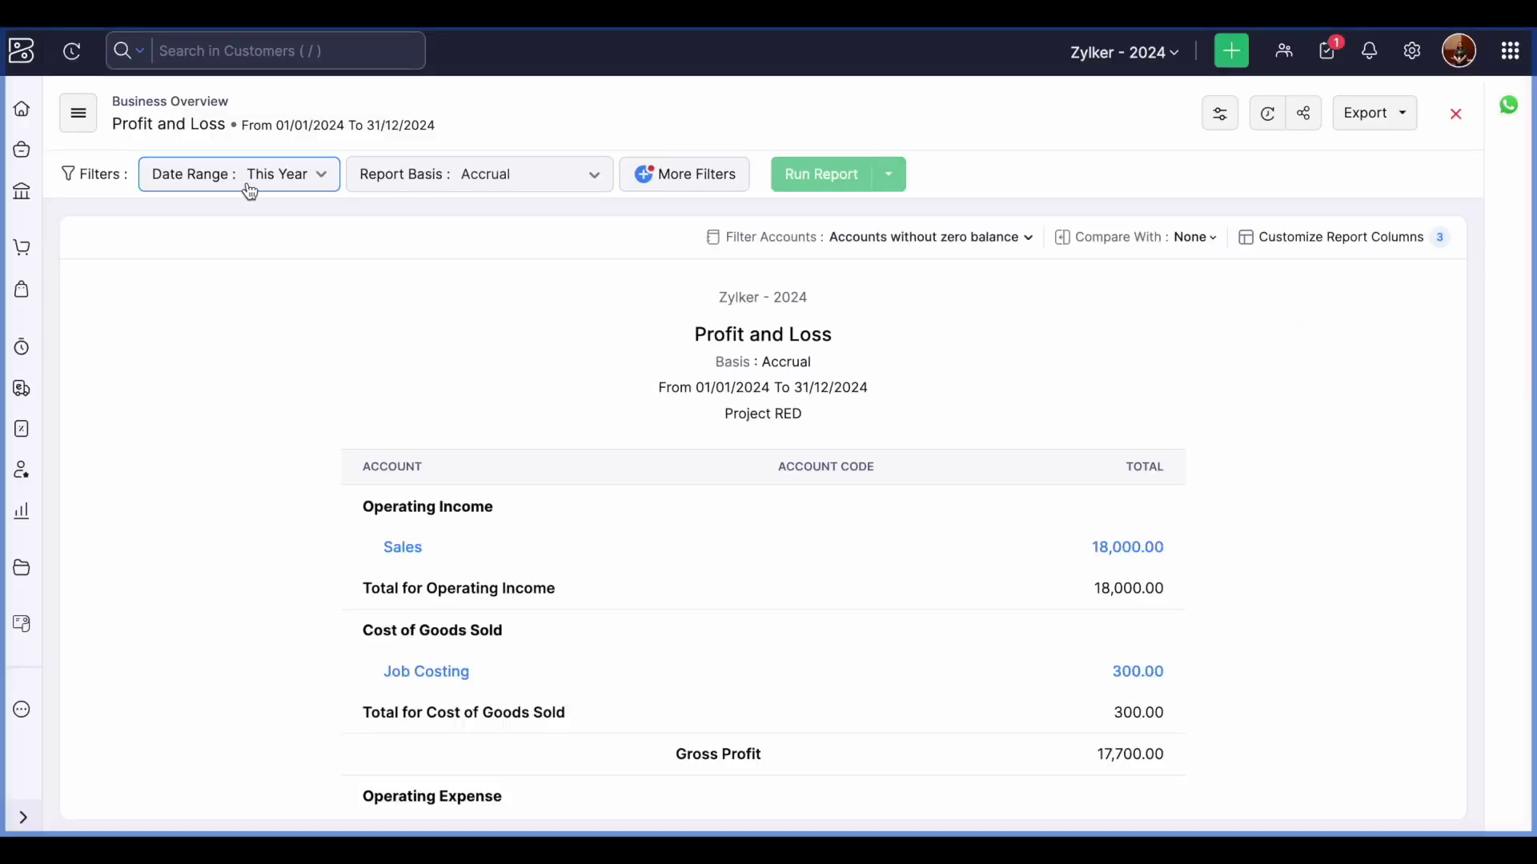
Open the accountant's chart of accounts and browse the list of asset accounts
{"action": "left_click", "coordinate": [28, 430]}
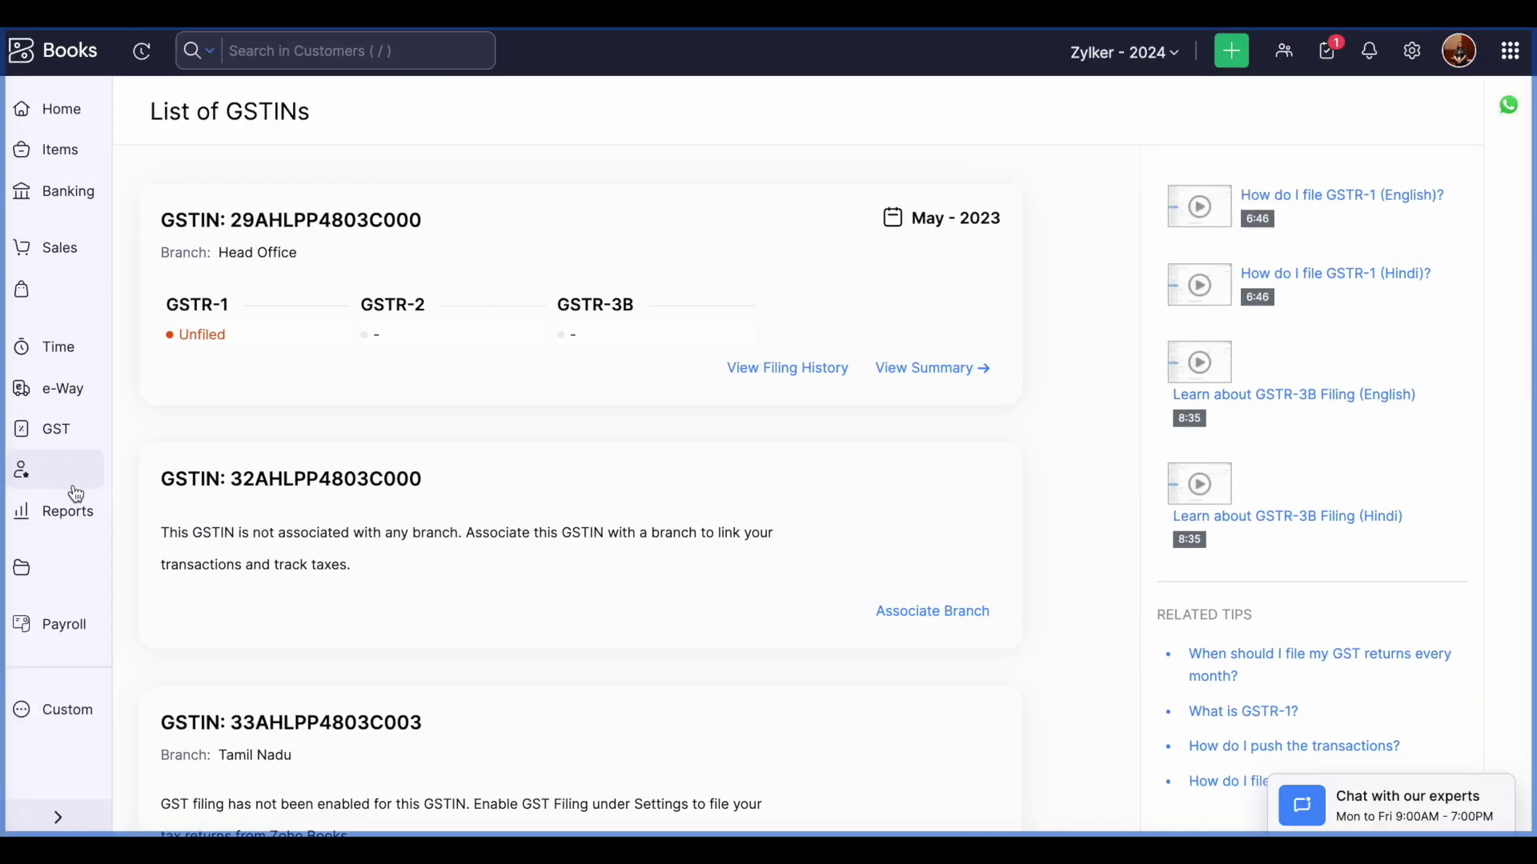
{"action": "left_click", "coordinate": [24, 471]}
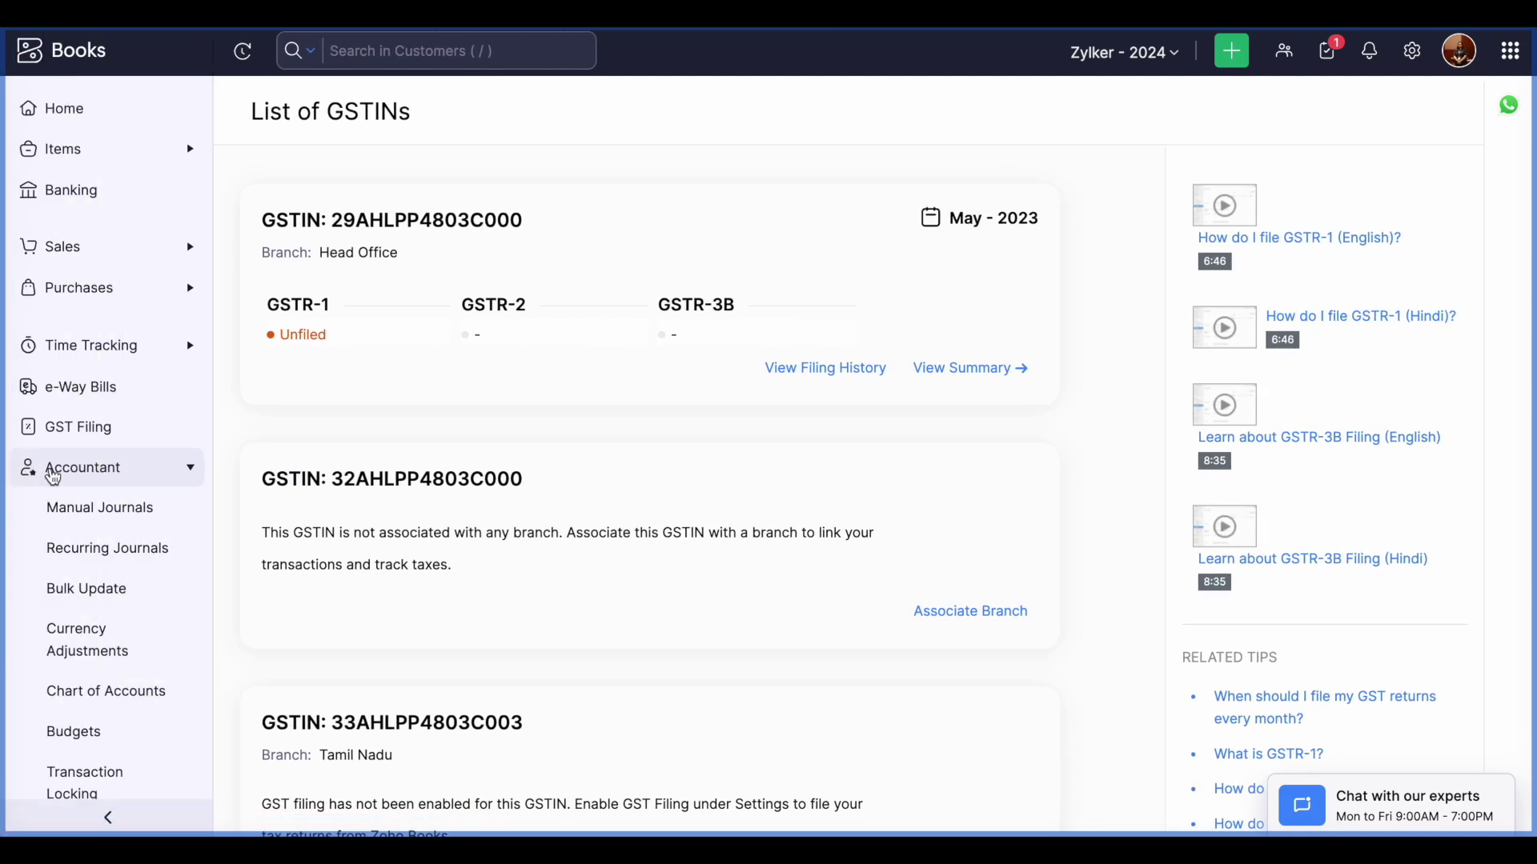
{"action": "left_click", "coordinate": [112, 688]}
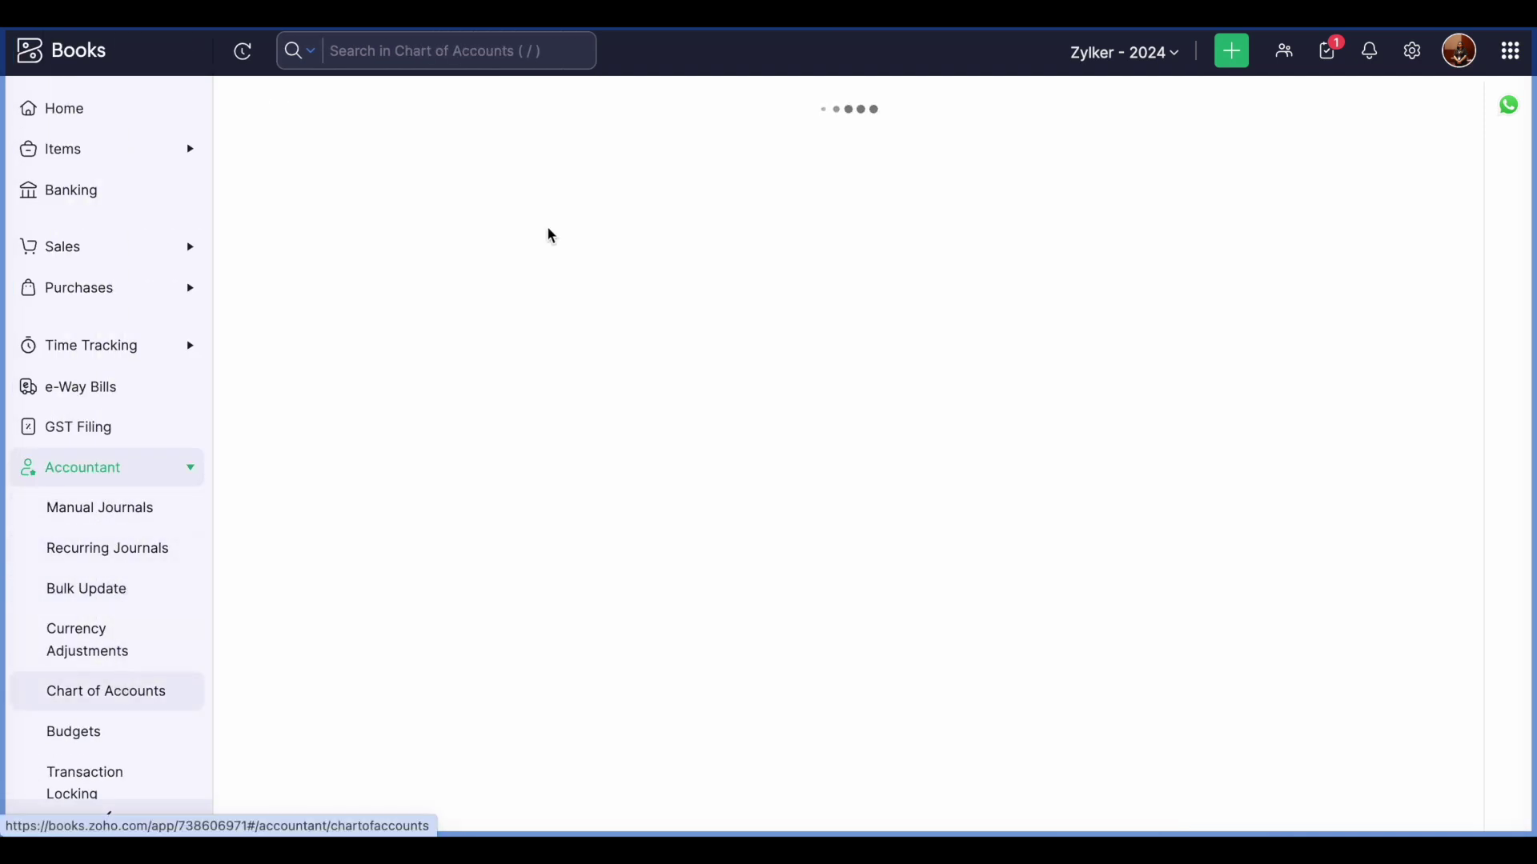
{"action": "scroll", "coordinate": [505, 497], "scroll_direction": "down", "scroll_amount": 5}
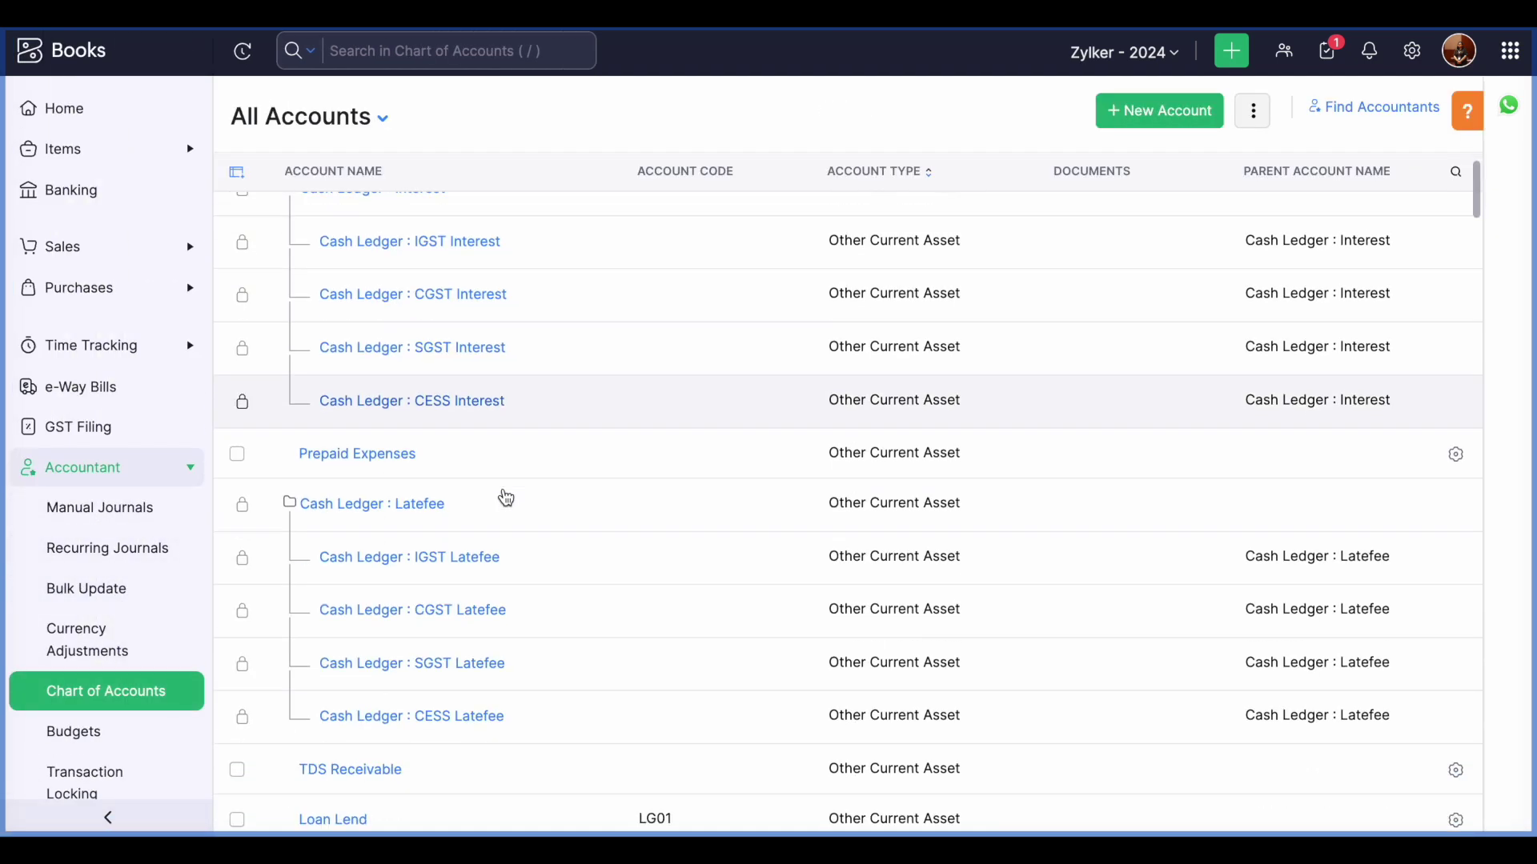
{"action": "scroll", "coordinate": [506, 497], "scroll_direction": "down", "scroll_amount": 1}
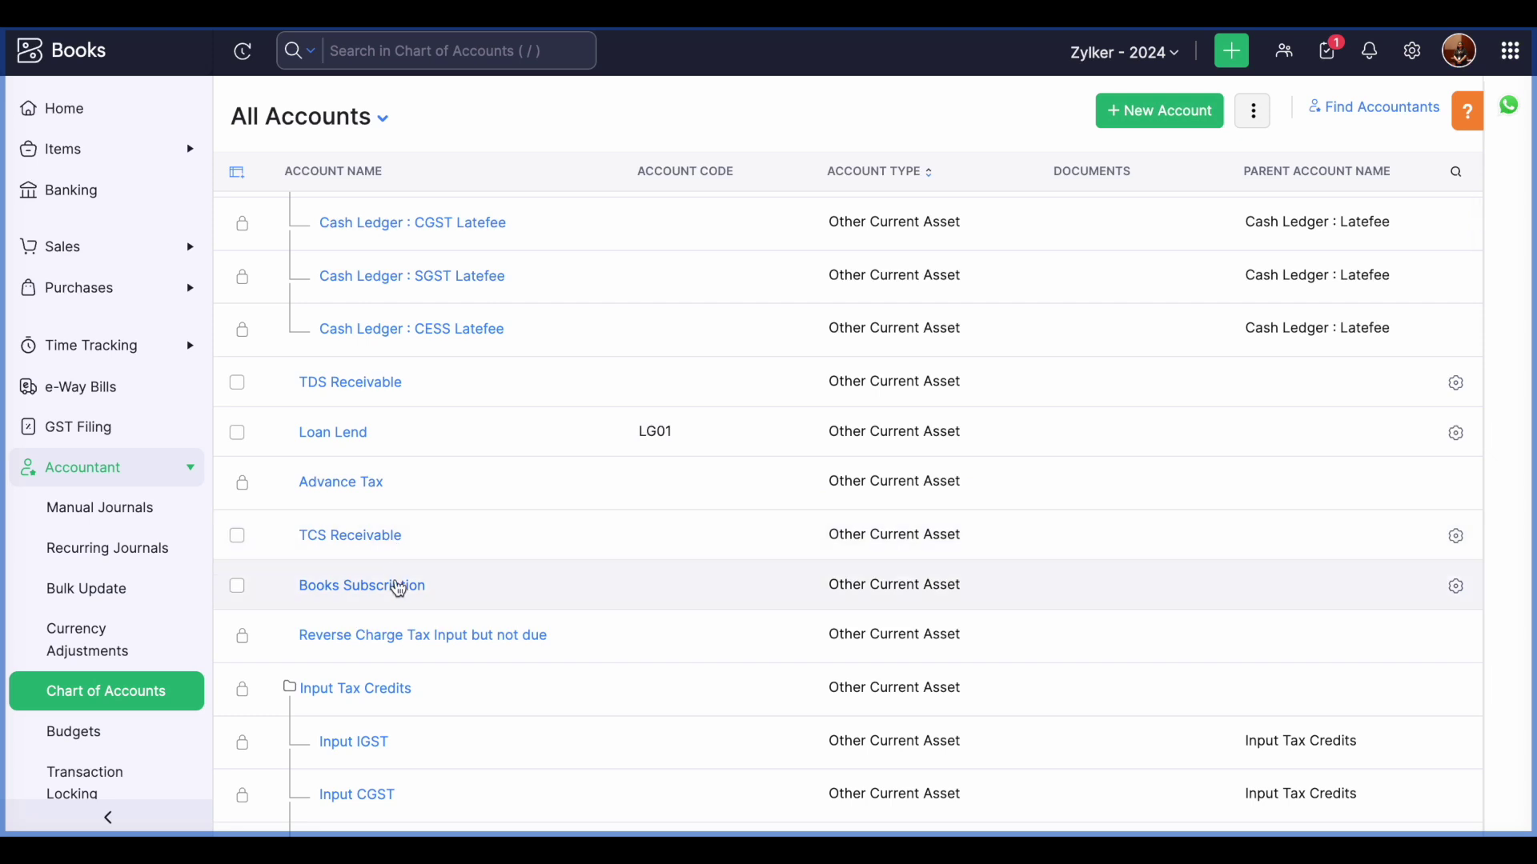
{"action": "scroll", "coordinate": [398, 587], "scroll_direction": "down", "scroll_amount": 2}
{"action": "scroll", "coordinate": [398, 587], "scroll_direction": "down", "scroll_amount": 3}
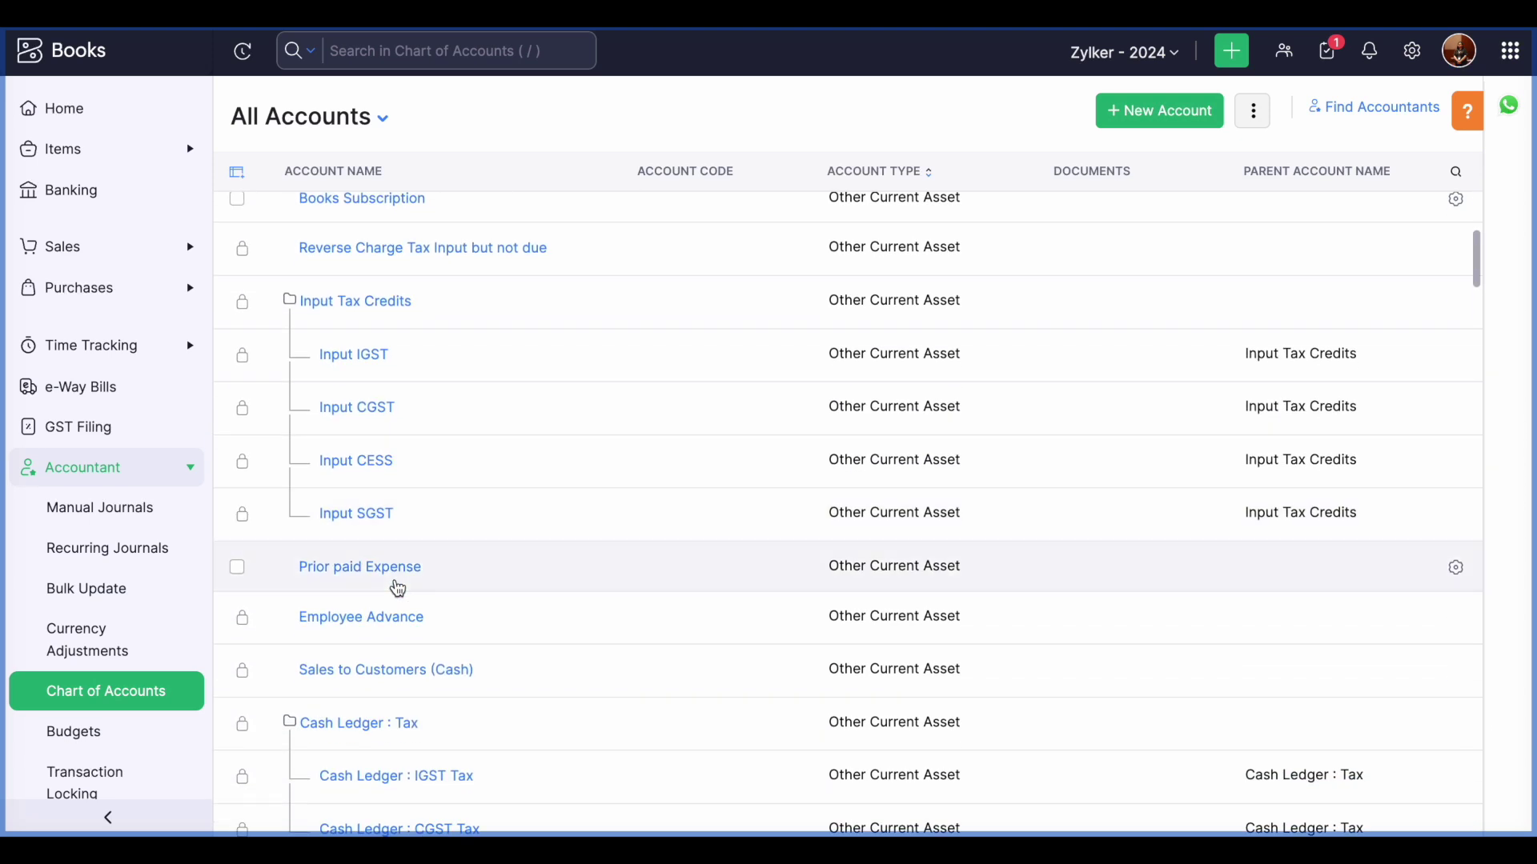
Search the chart of accounts for "accounts" and open the Accounts Receivable account
{"action": "left_click", "coordinate": [430, 53]}
{"action": "type", "text": "accounts"}
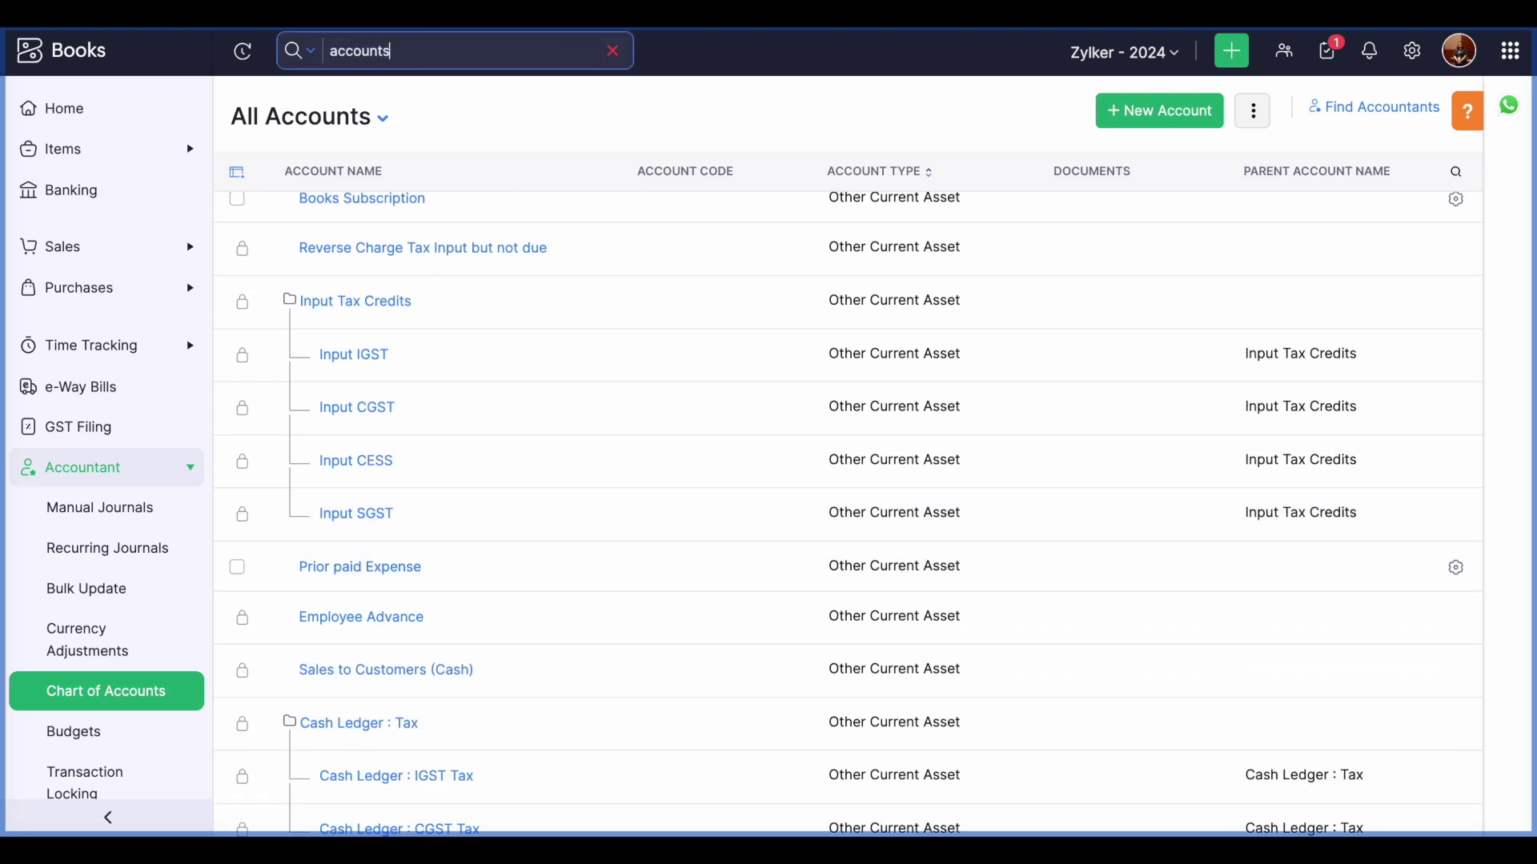
{"action": "key", "text": "Return"}
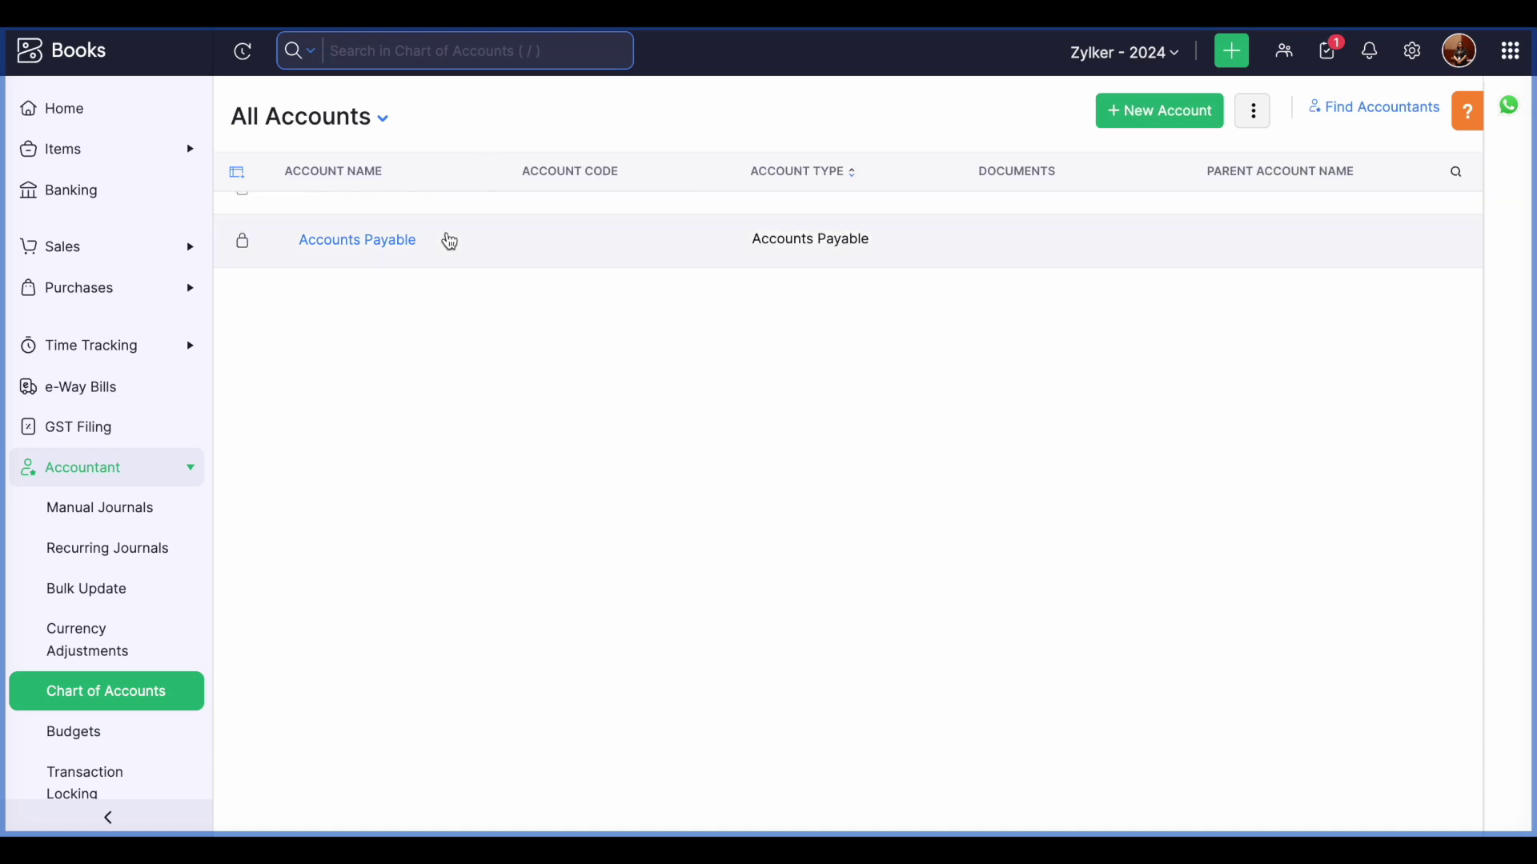
{"action": "left_click", "coordinate": [401, 344]}
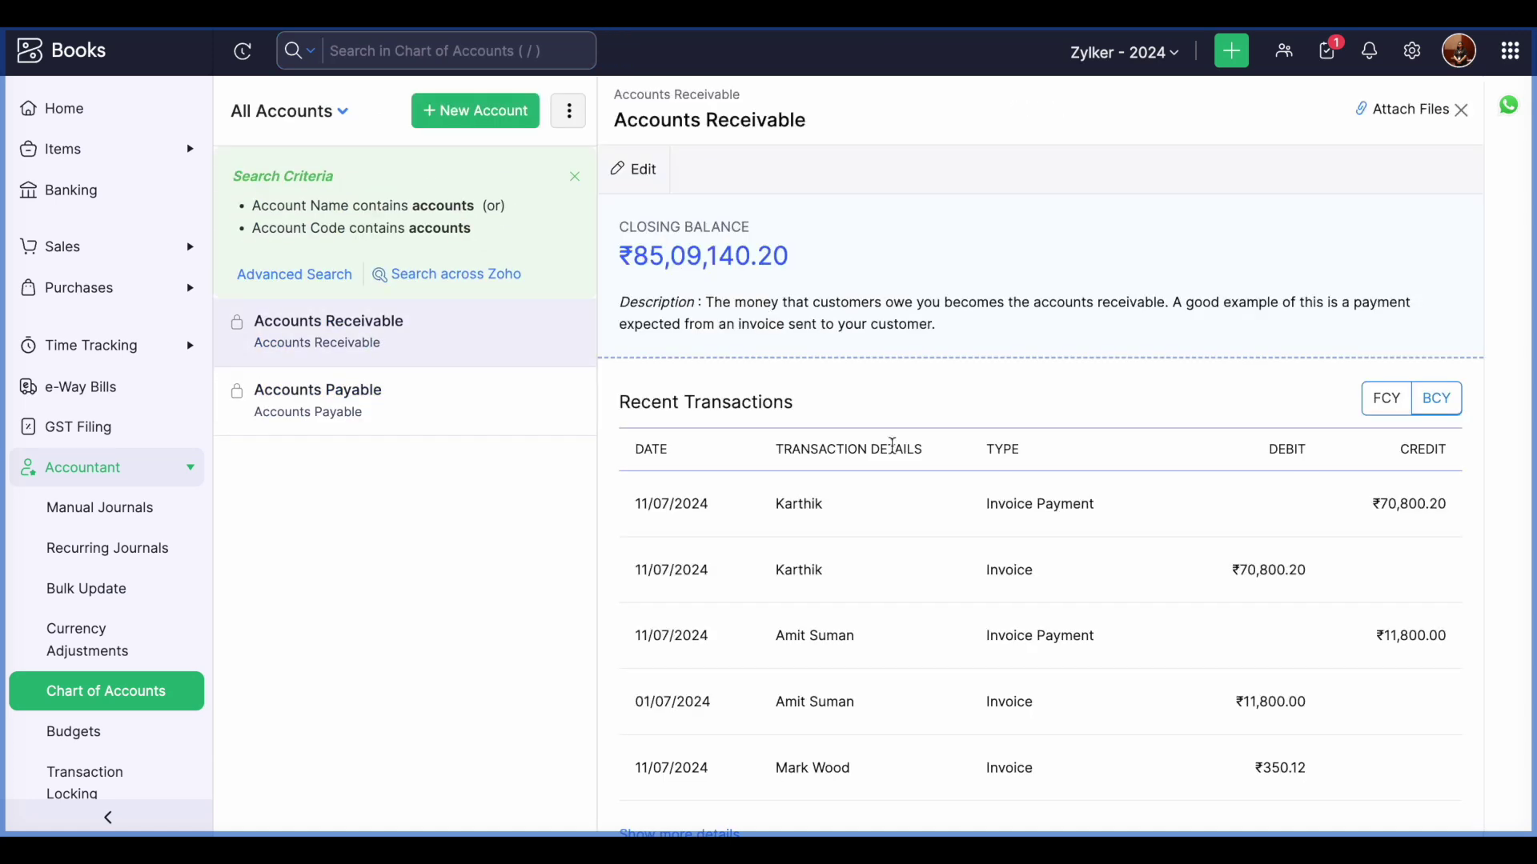
Examine the recent transactions of the Accounts Receivable account
{"action": "scroll", "coordinate": [1019, 637], "scroll_direction": "down", "scroll_amount": 1}
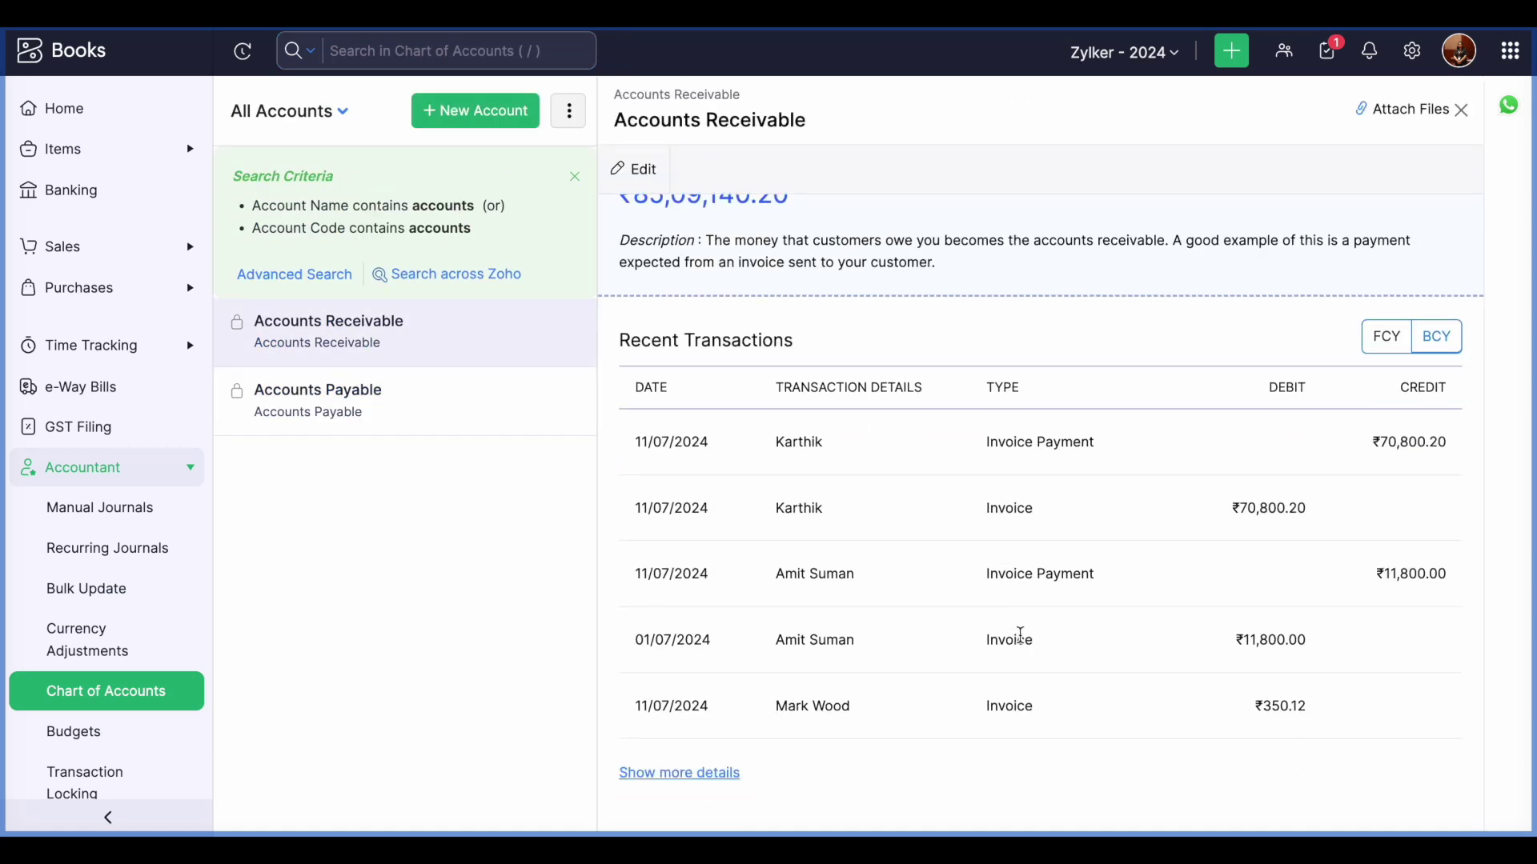
{"action": "scroll", "coordinate": [1020, 636], "scroll_direction": "up", "scroll_amount": 1}
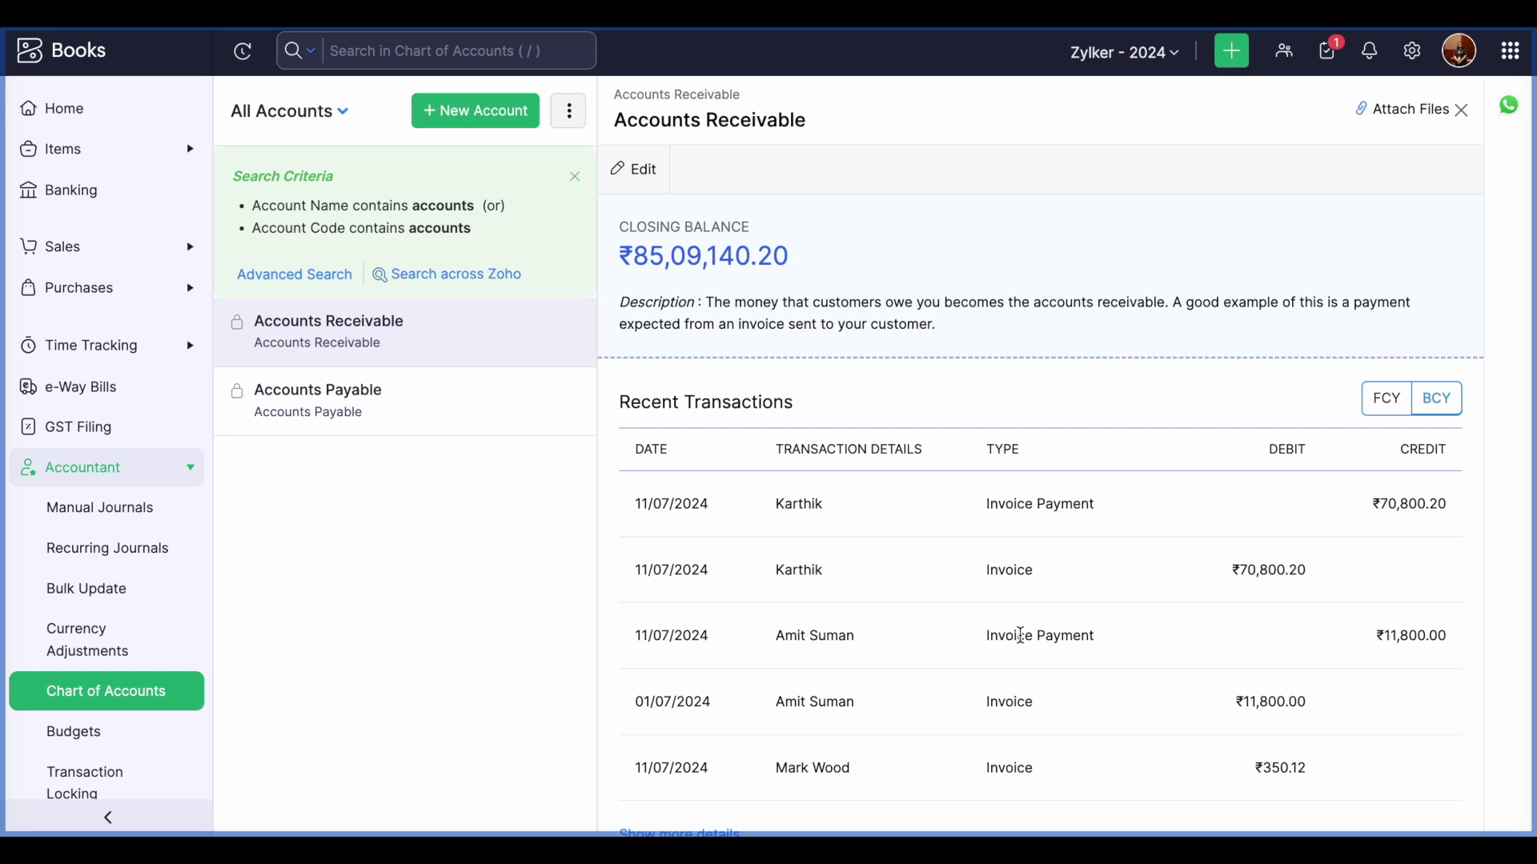
Start a new customer advance in the received payments and select the first listed customer
{"action": "left_click", "coordinate": [100, 256]}
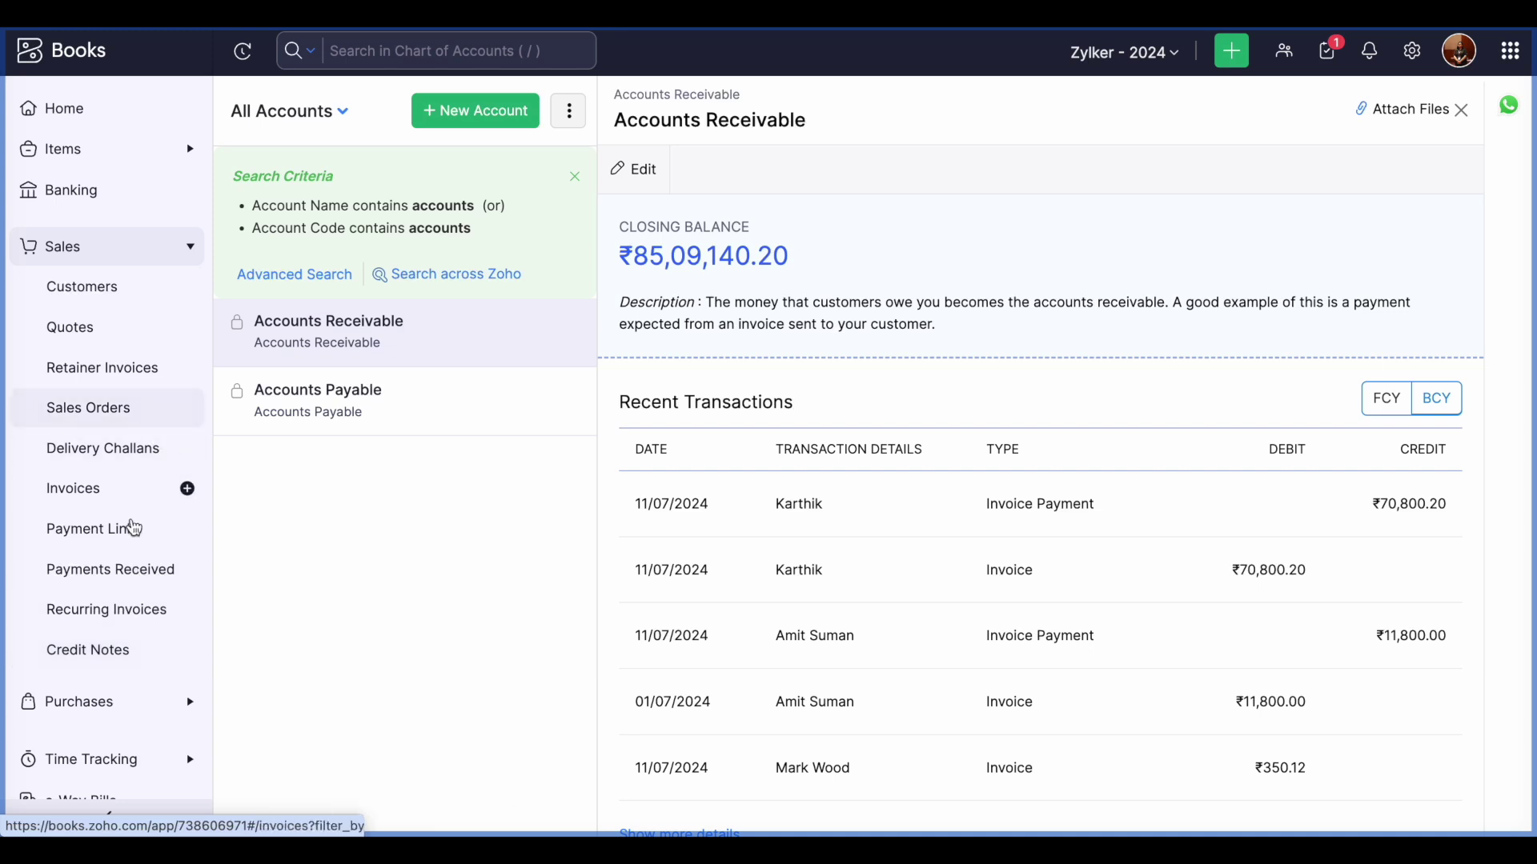
{"action": "left_click", "coordinate": [130, 576]}
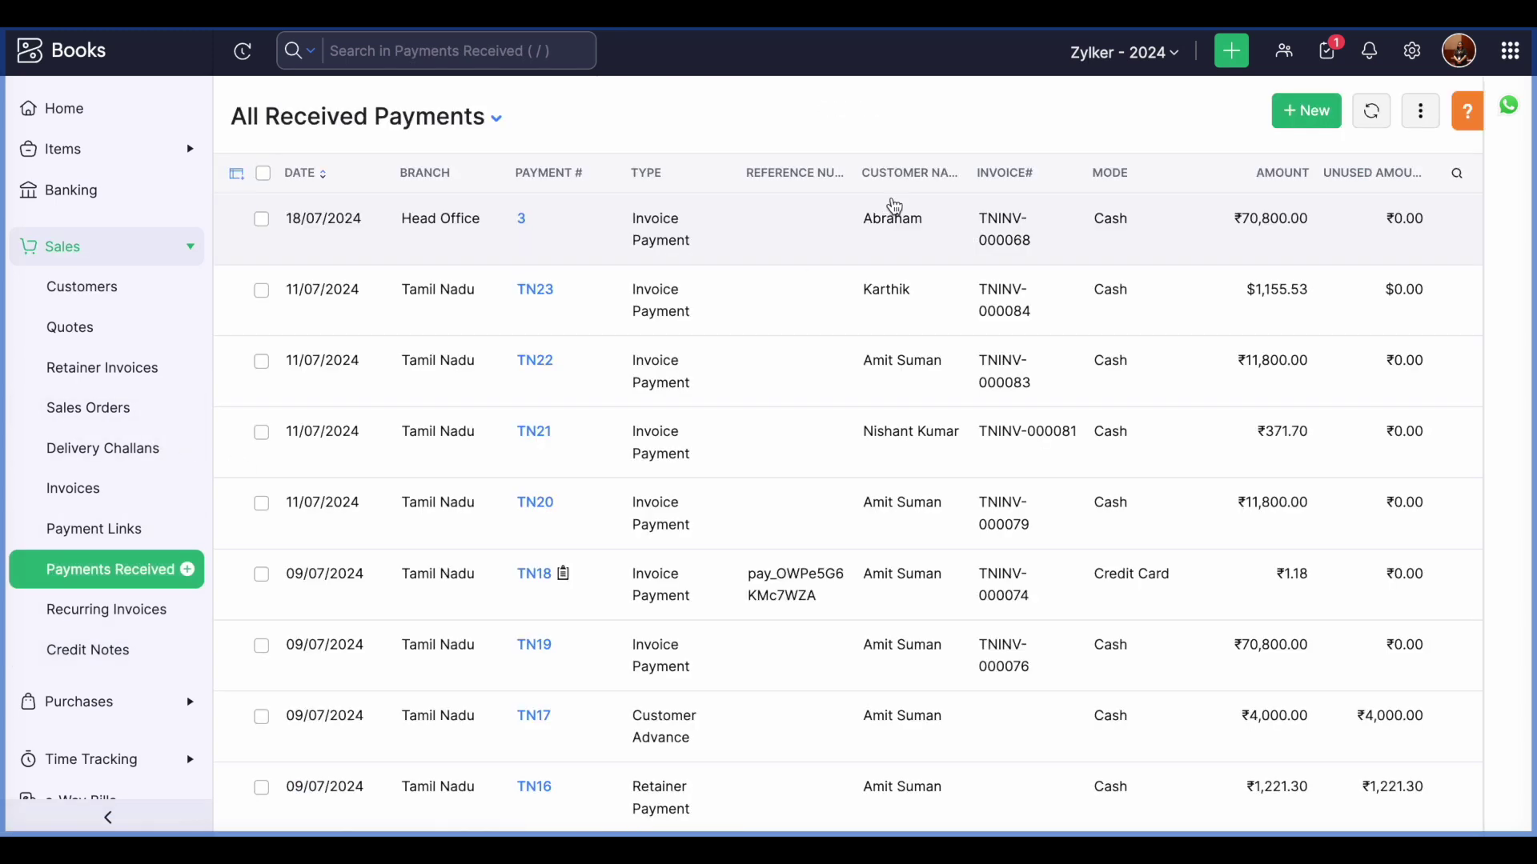
{"action": "left_click", "coordinate": [1299, 108]}
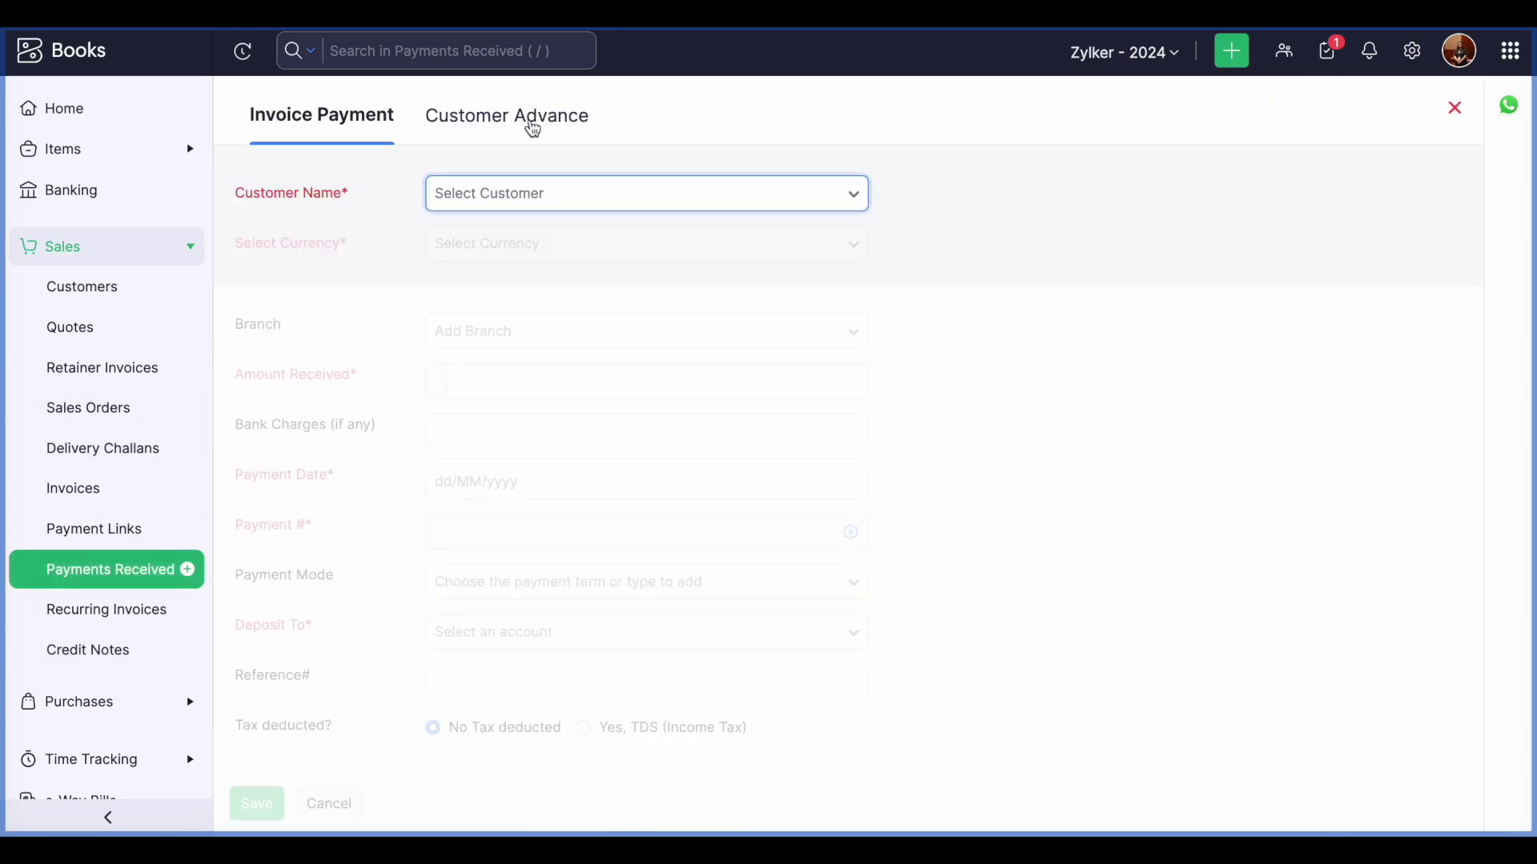
{"action": "left_click", "coordinate": [531, 122]}
{"action": "left_click", "coordinate": [615, 200]}
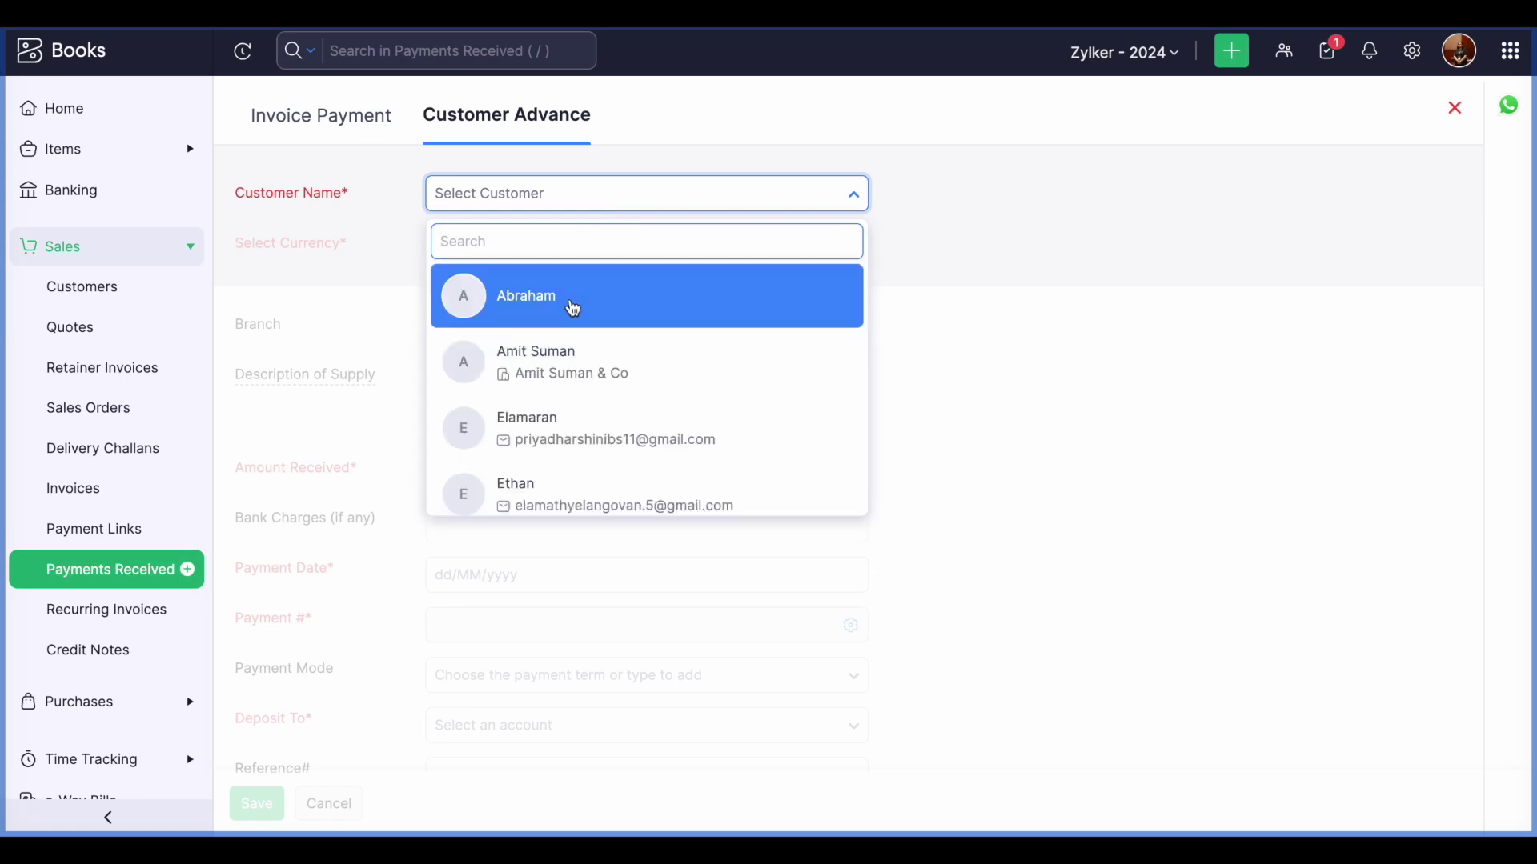
{"action": "left_click", "coordinate": [573, 306]}
Enter 1000 INR as the amount received for the customer advance and save the payment
{"action": "scroll", "coordinate": [560, 490], "scroll_direction": "down", "scroll_amount": 3}
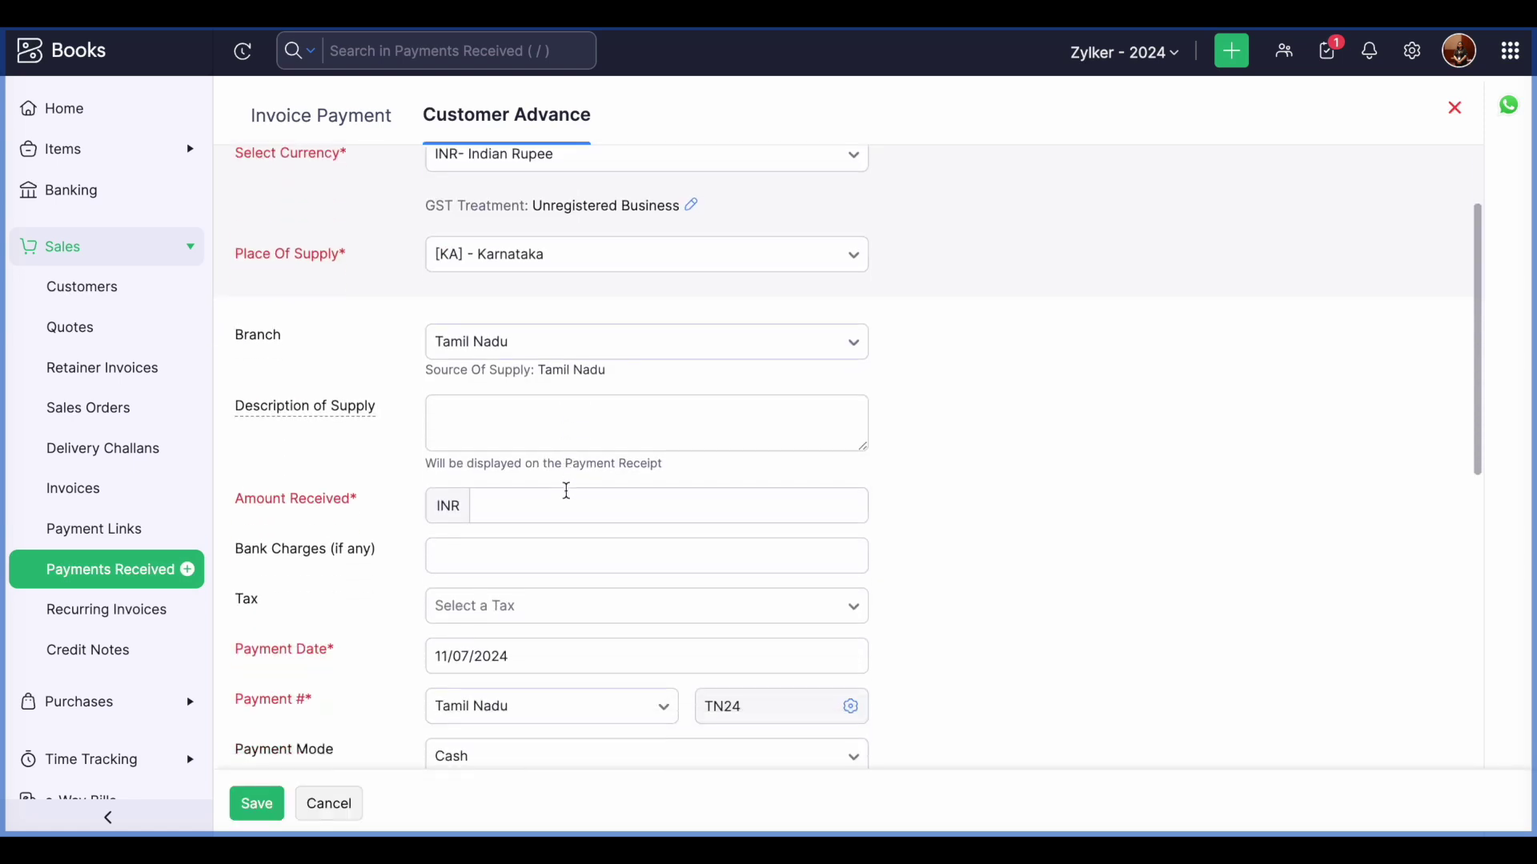
{"action": "left_click", "coordinate": [567, 452]}
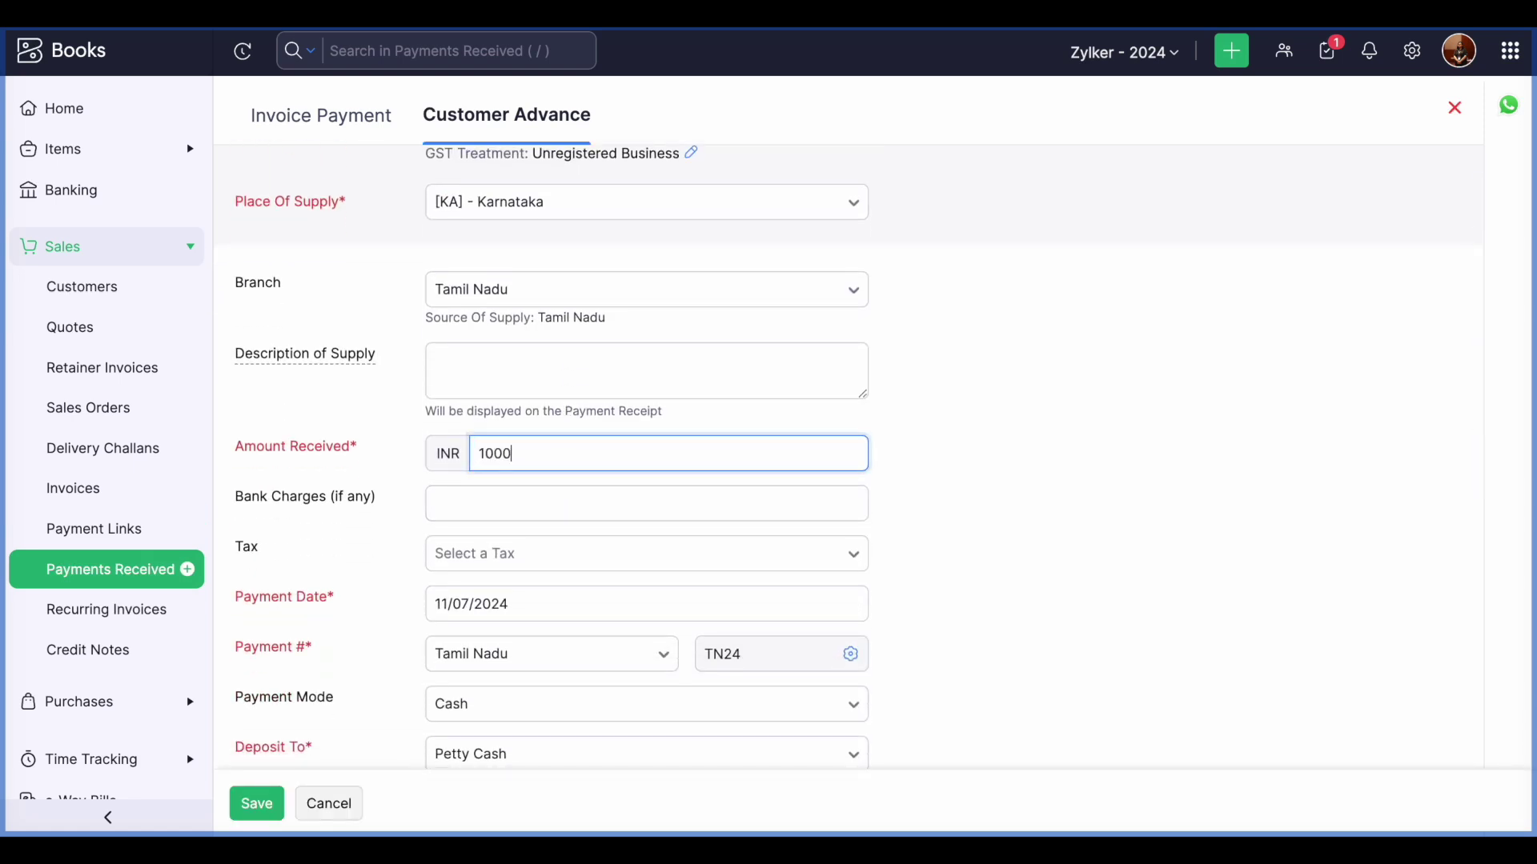
{"action": "scroll", "coordinate": [560, 480], "scroll_direction": "down", "scroll_amount": 3}
{"action": "left_click", "coordinate": [279, 804]}
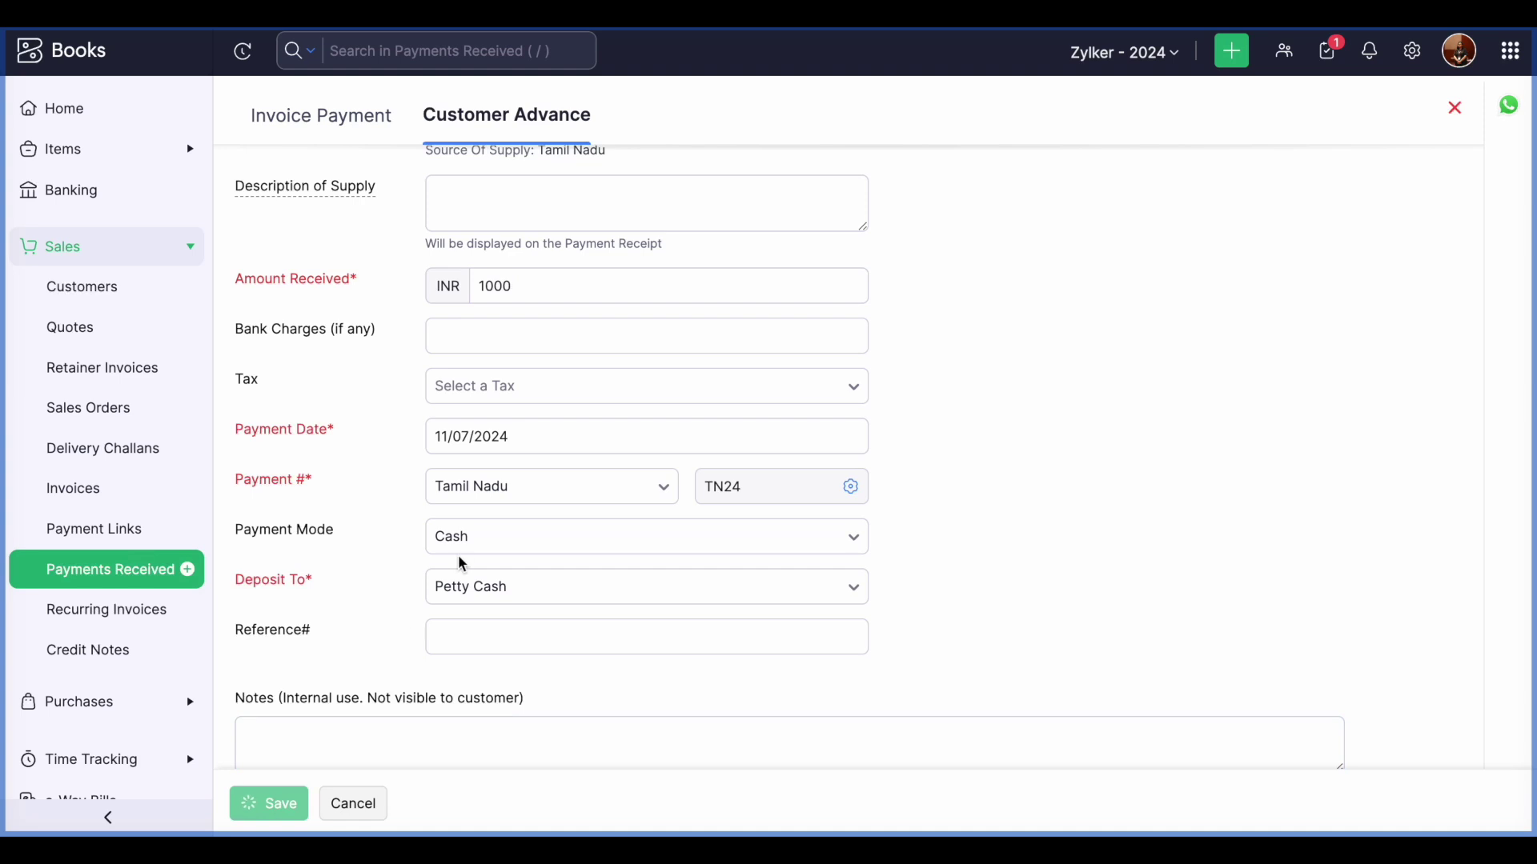
Open the first customer's unused credits and choose to apply the excess payment dated 06/05/2024 to invoices
{"action": "left_click", "coordinate": [142, 299]}
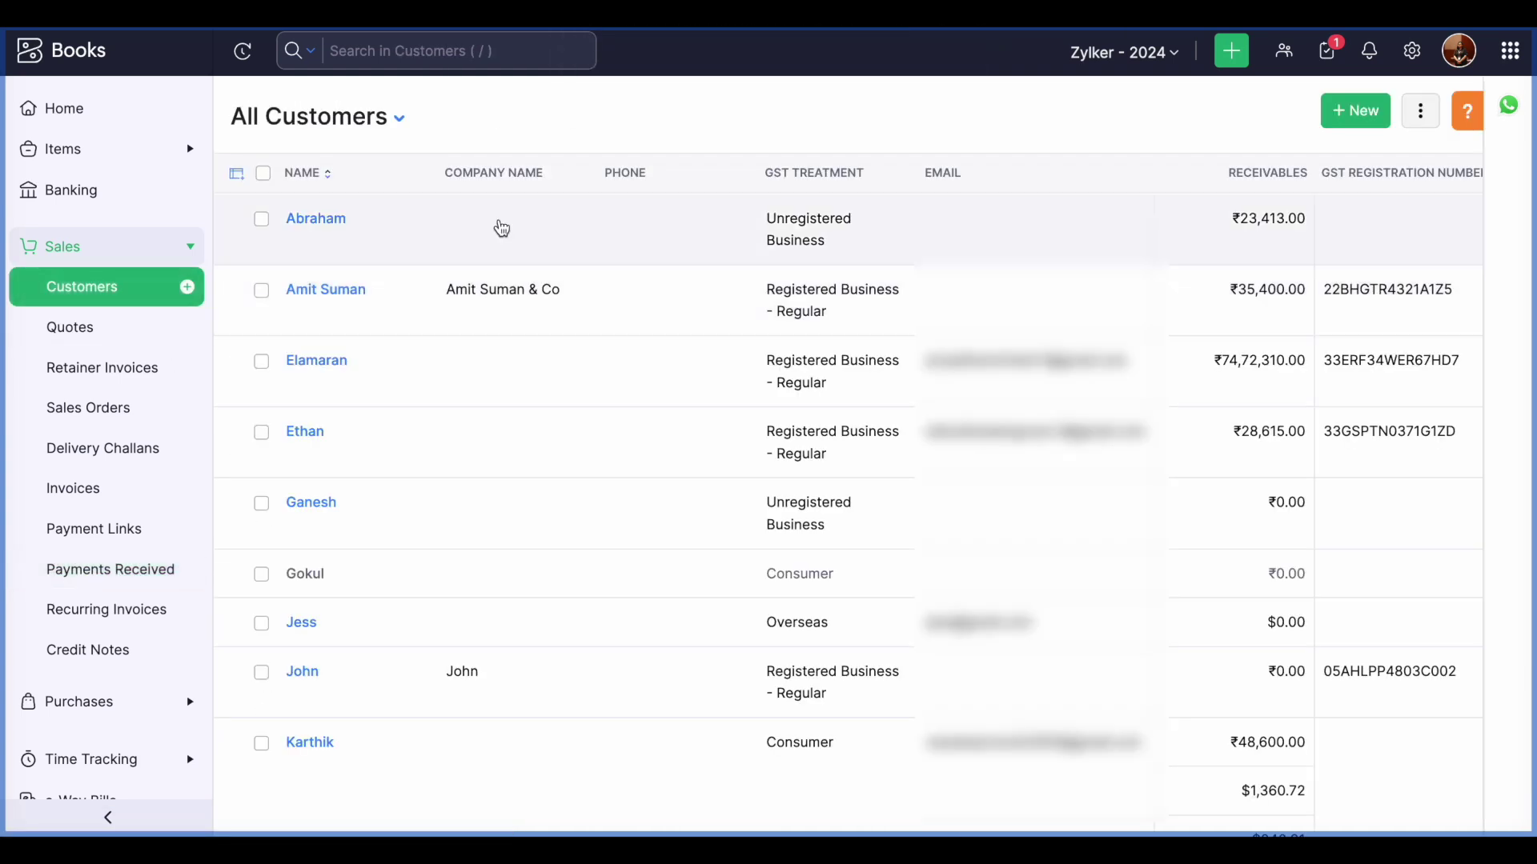
{"action": "left_click", "coordinate": [501, 228]}
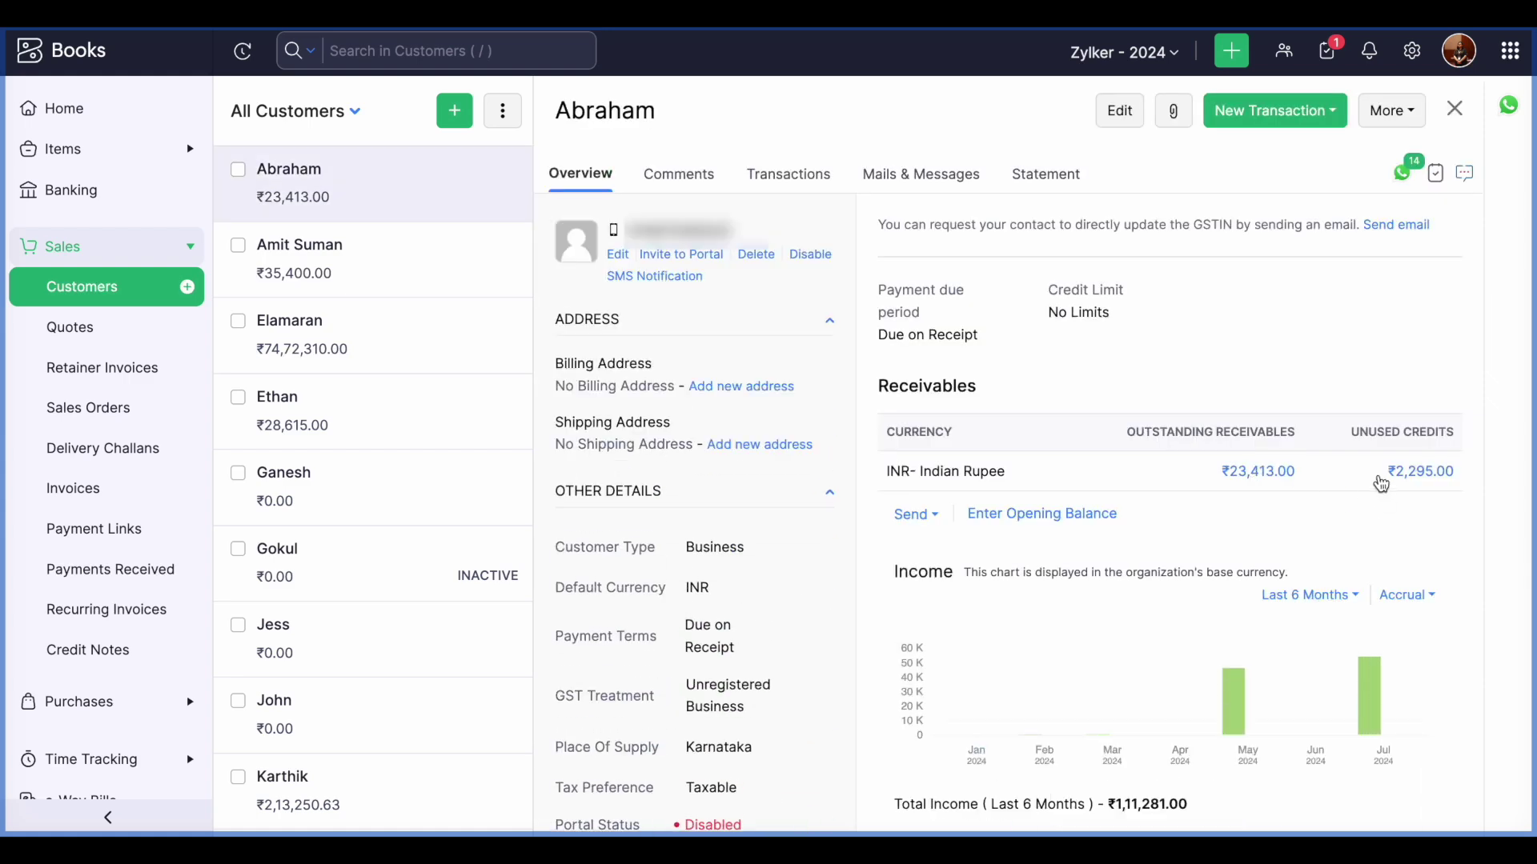
{"action": "left_click_drag", "start_coordinate": [1378, 475], "coordinate": [1454, 477]}
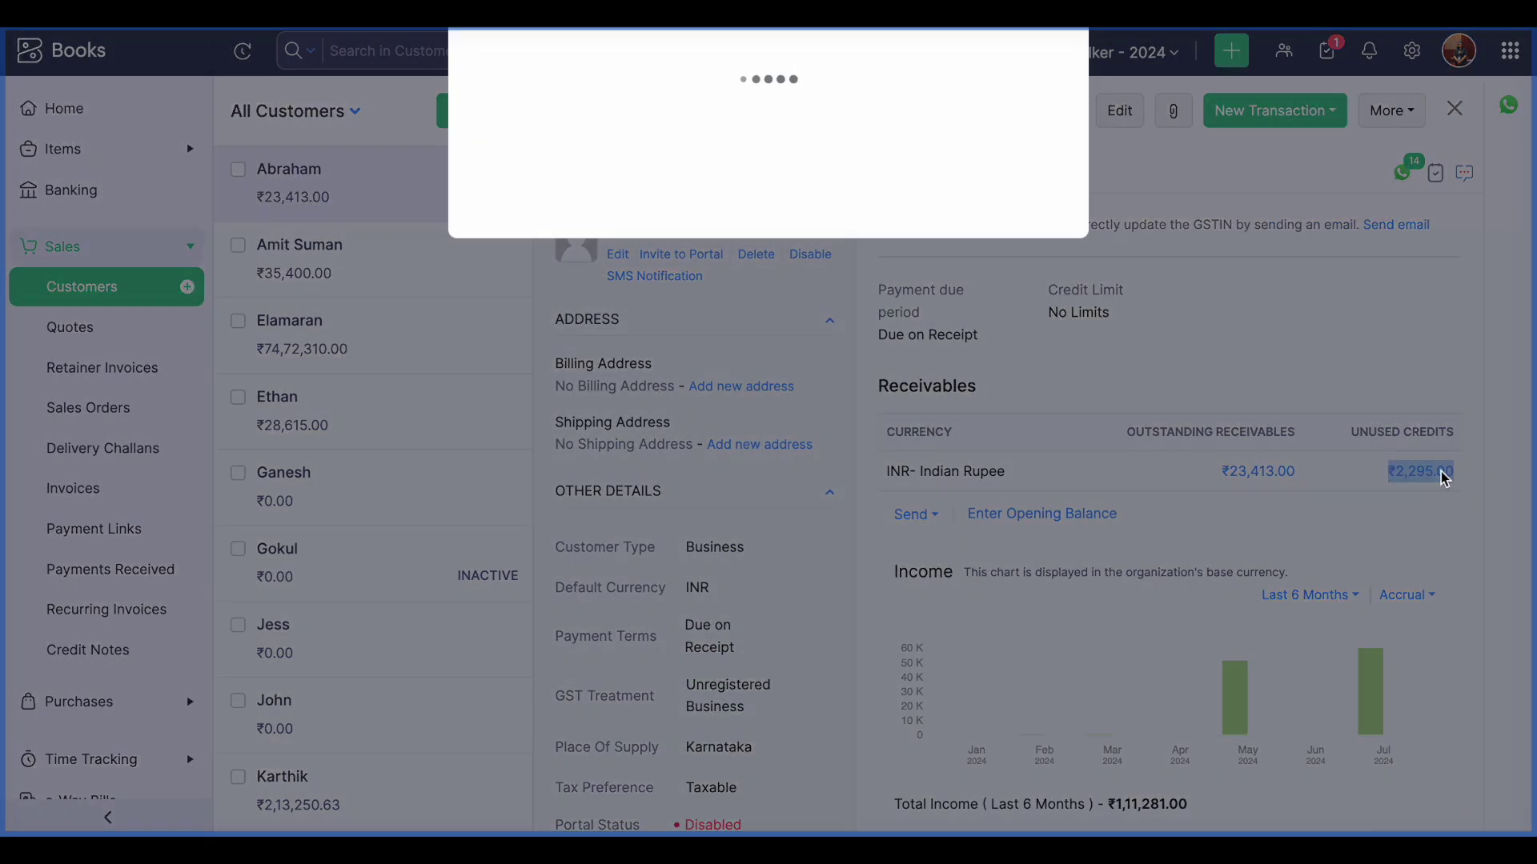
{"action": "left_click", "coordinate": [963, 161]}
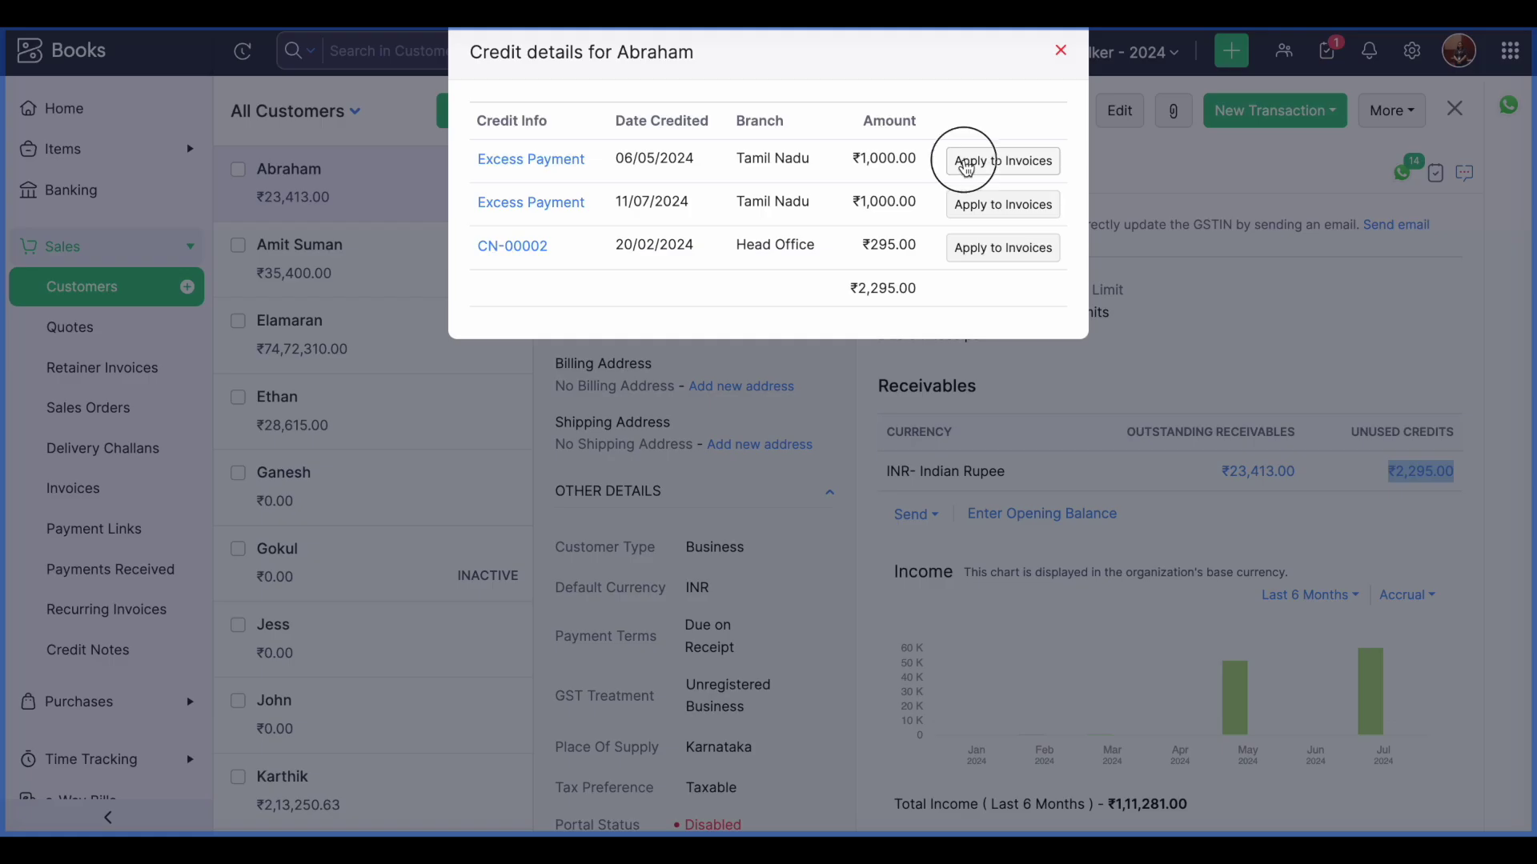